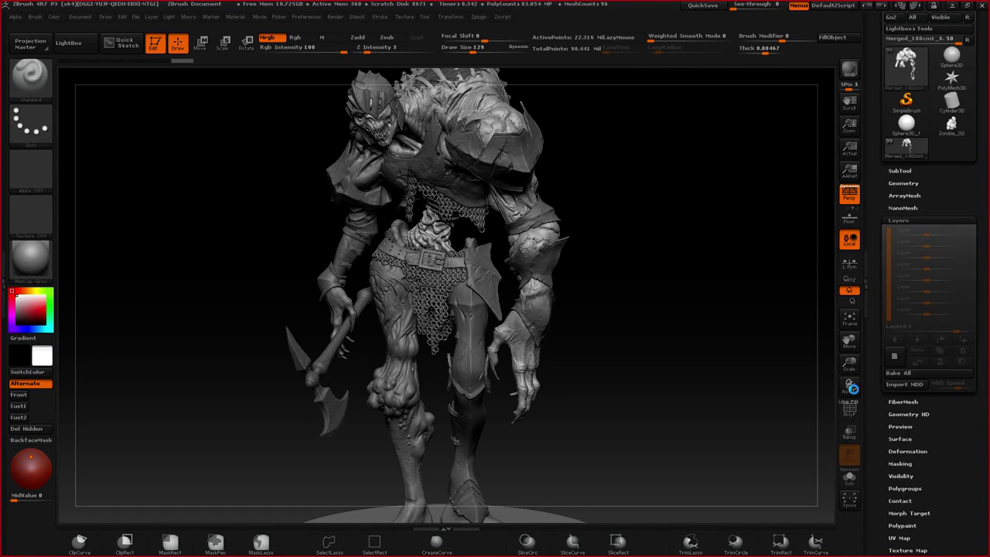
- Examine the full armoured zombie sculpture from several angles, including its armour, chainmail, axe and deformed legs
drag(851, 388, 848, 386)
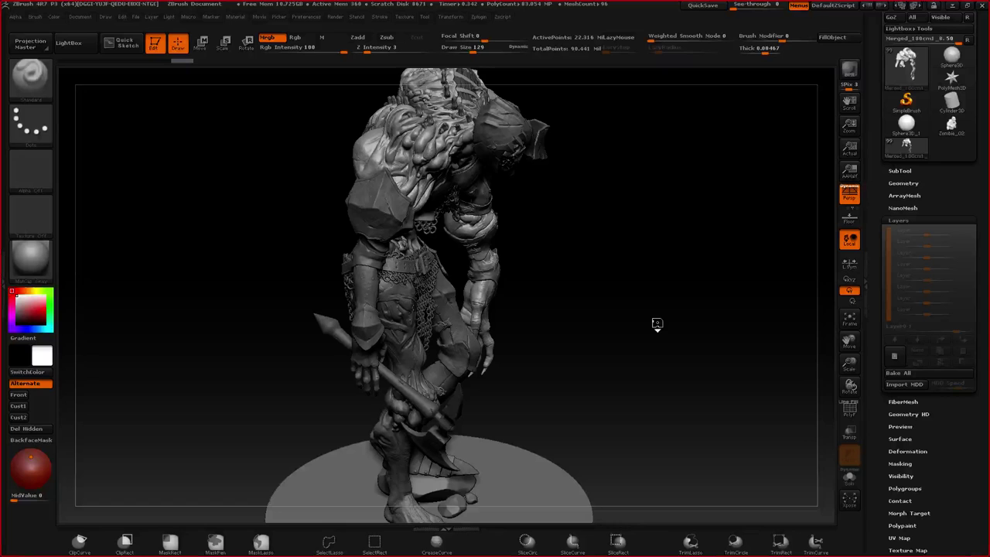
mouse_move(657, 324)
mouse_down()
mouse_move(574, 283)
mouse_move(435, 155)
mouse_move(408, 147)
mouse_up()
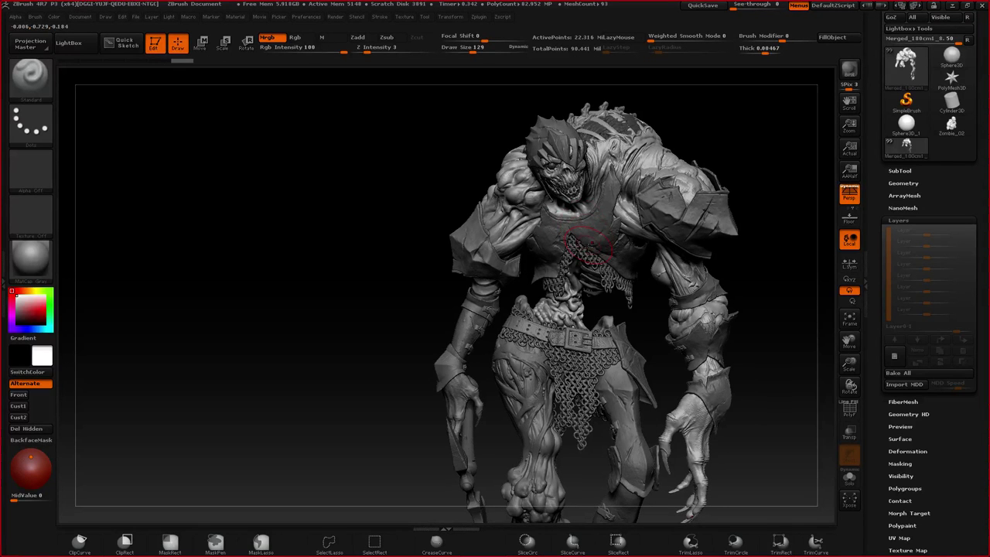
mouse_move(590, 247)
alt+right_down()
mouse_move(519, 201)
mouse_move(511, 228)
alt+right_up()
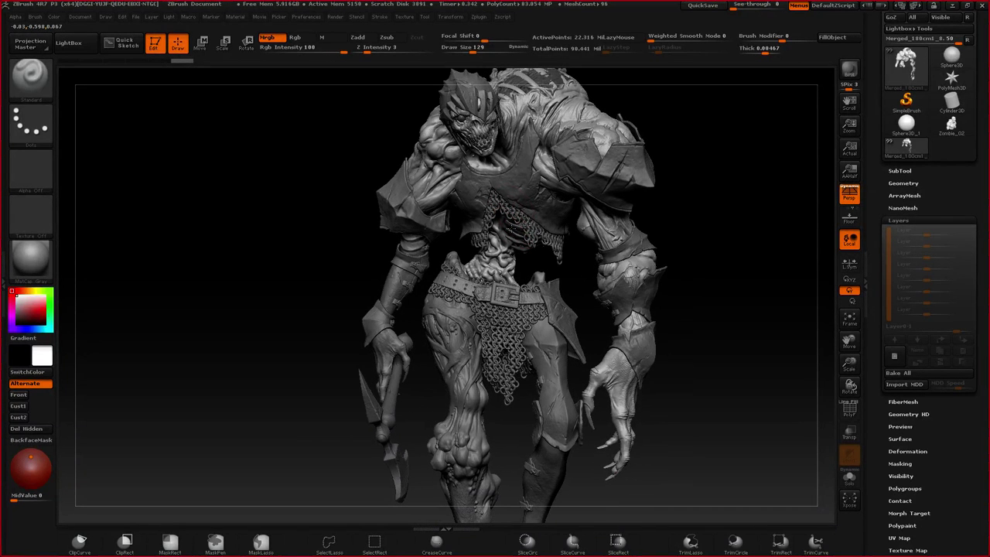
key(ctrl)
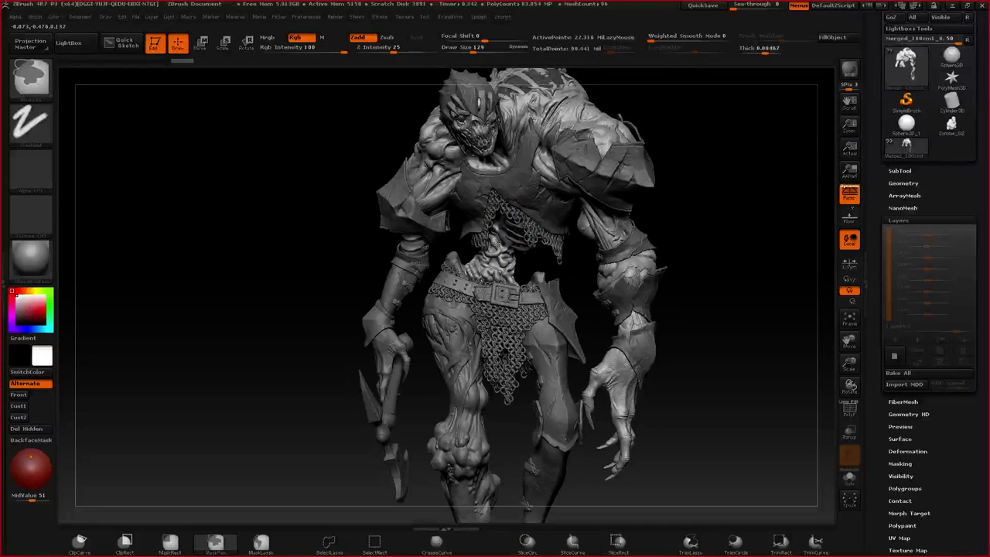
ctrl+right_drag(494, 242, 494, 234)
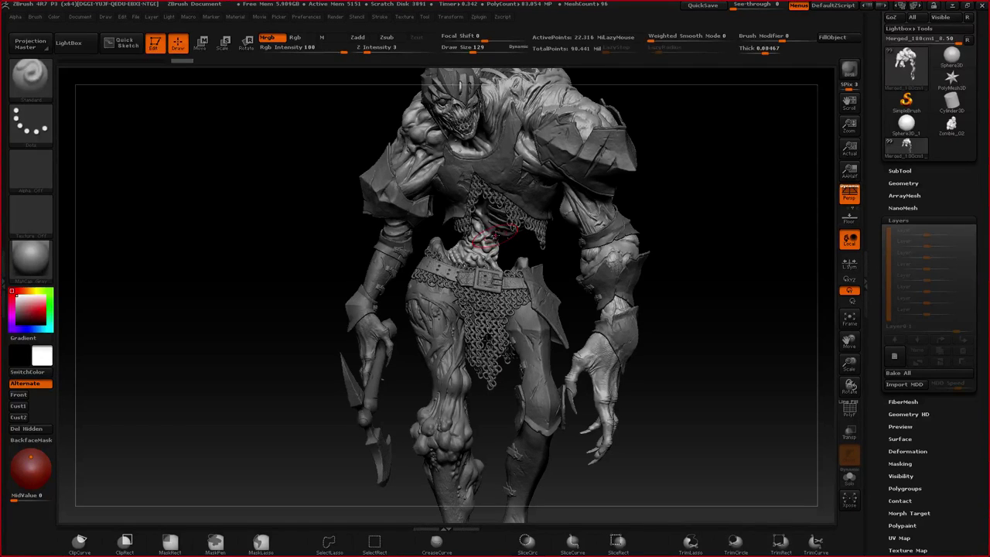
right_drag(569, 150, 528, 145)
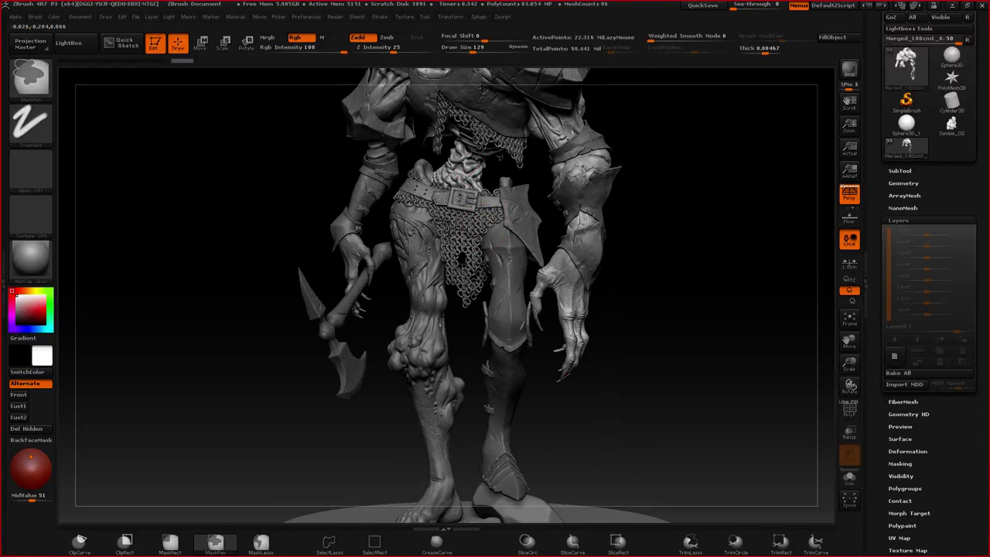
alt+drag(696, 356, 696, 346)
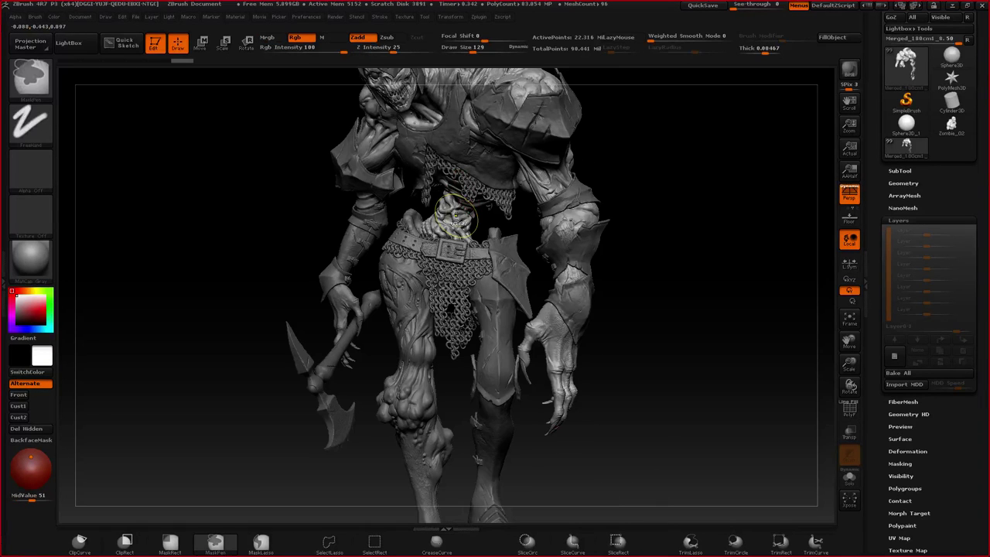
ctrl+right_drag(457, 216, 446, 86)
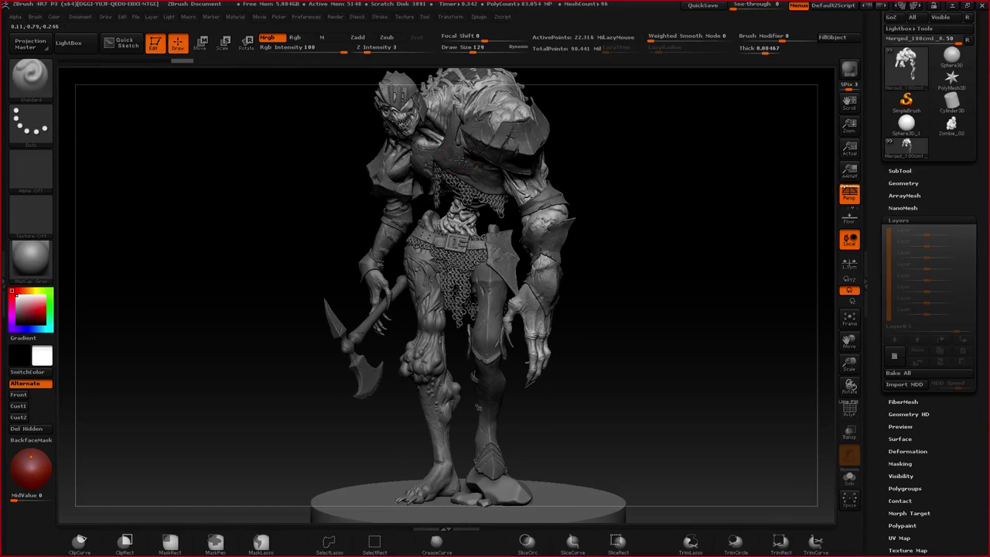
right_drag(459, 160, 453, 164)
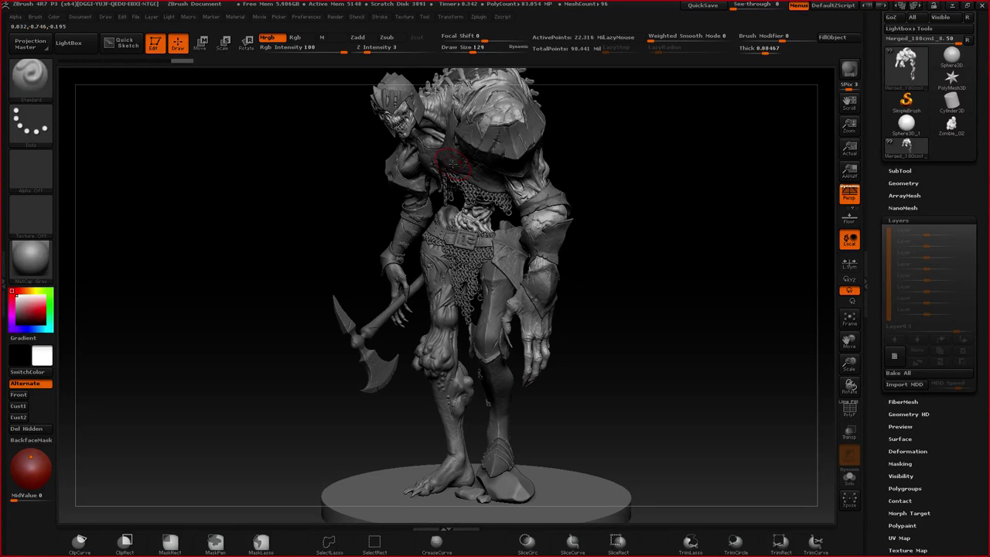
right_drag(475, 153, 488, 196)
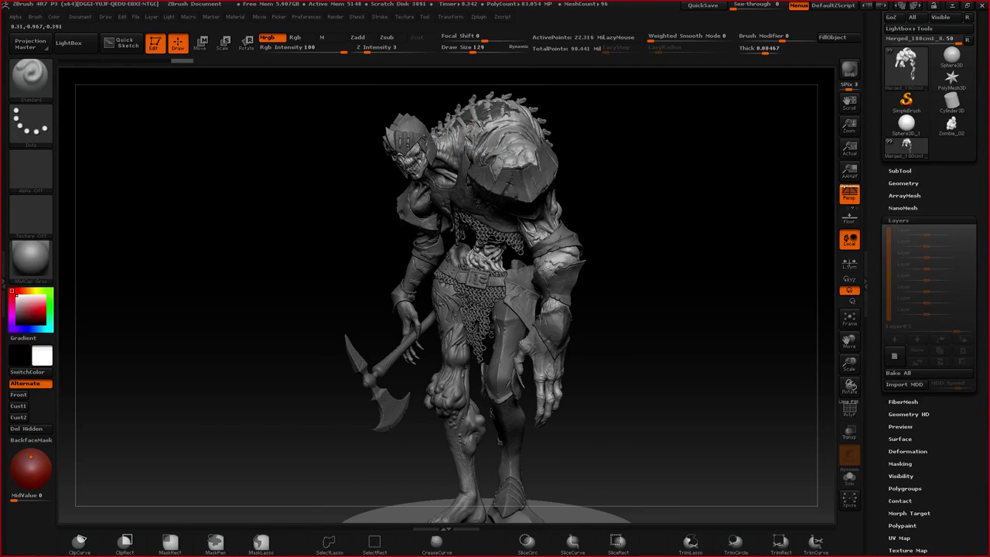
- Inspect the armoured zombie's helmet, shoulder plates, torso chainmail and hunched back from both sides
ctrl+right_drag(433, 141, 442, 137)
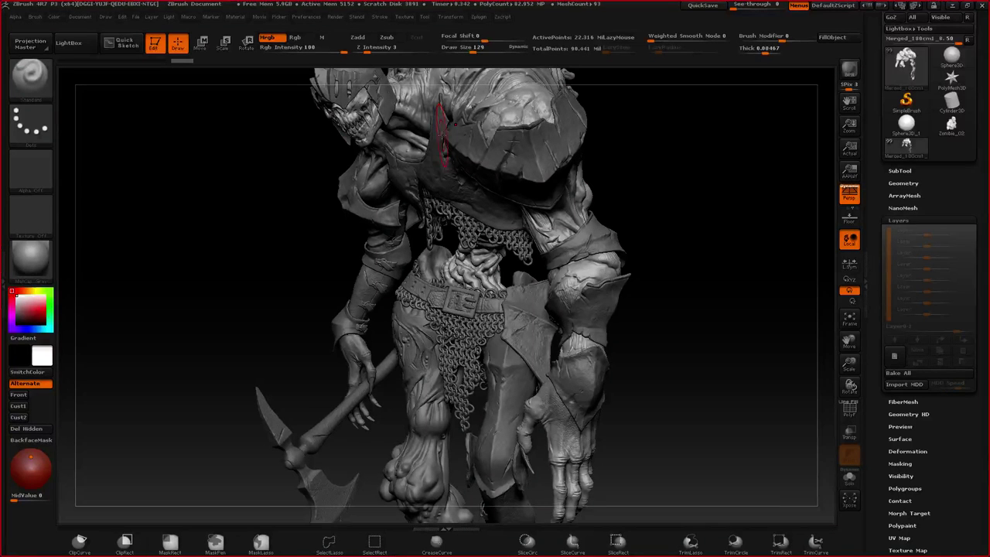
right_drag(374, 121, 412, 119)
drag(413, 118, 371, 124)
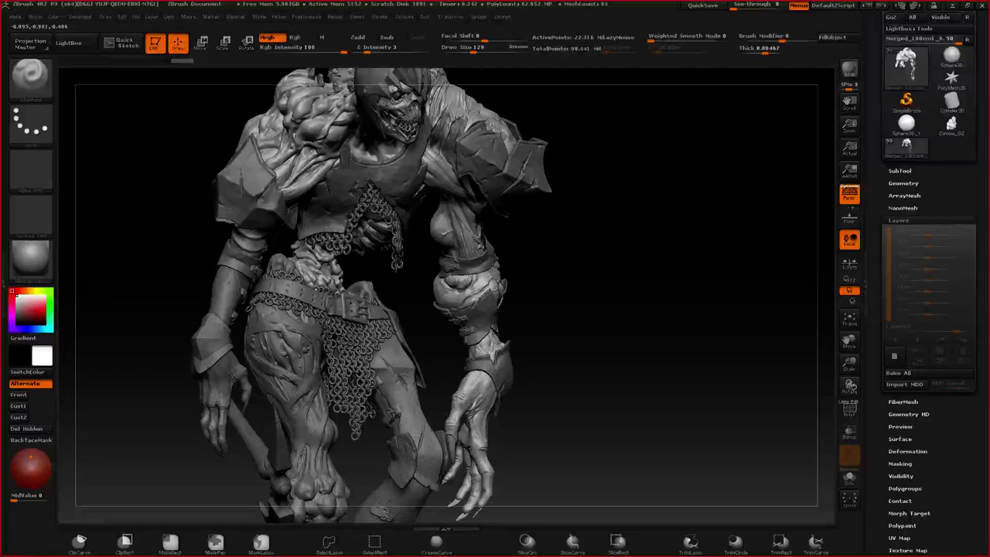
alt+right_drag(341, 124, 358, 174)
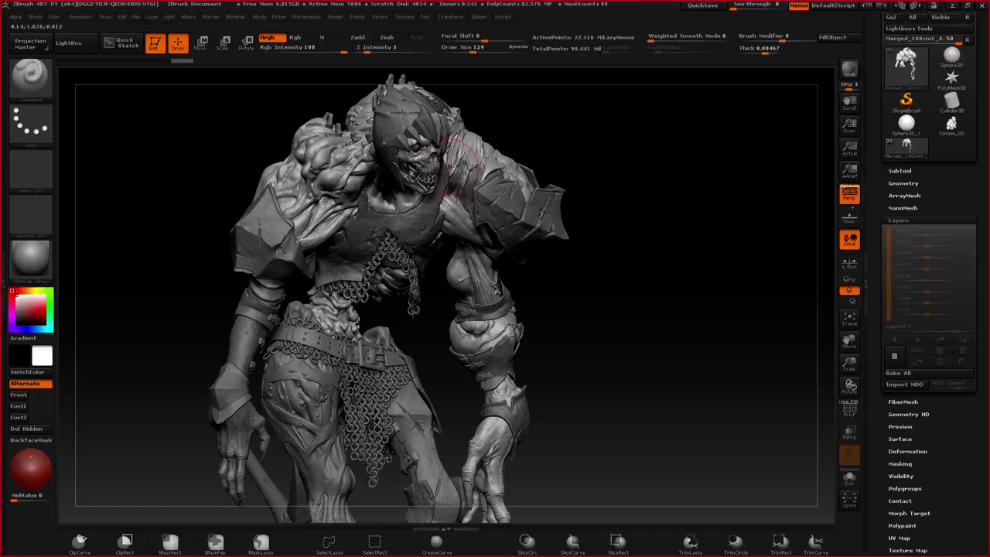
mouse_move(425, 200)
right_down()
mouse_move(405, 199)
mouse_move(419, 196)
mouse_move(411, 199)
mouse_move(397, 145)
right_up()
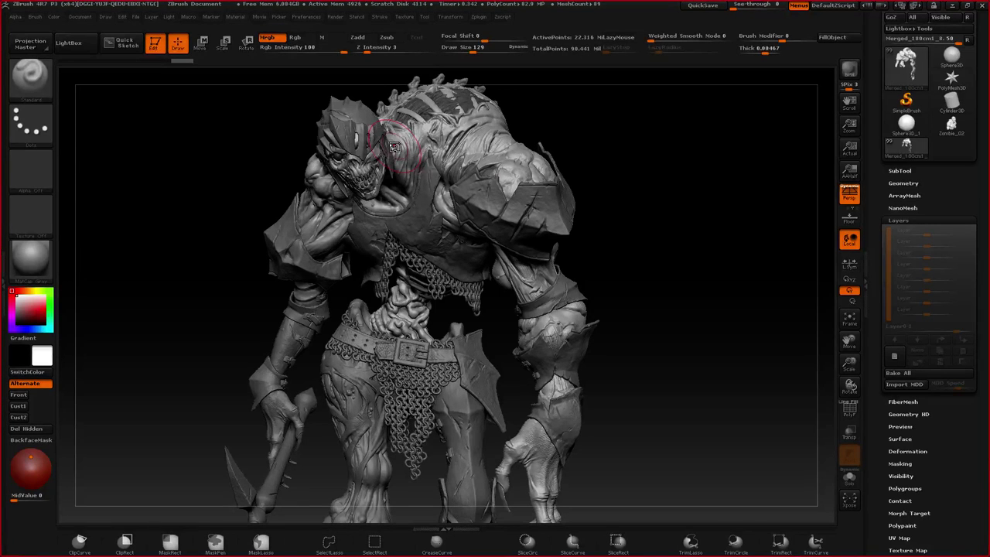
mouse_move(348, 58)
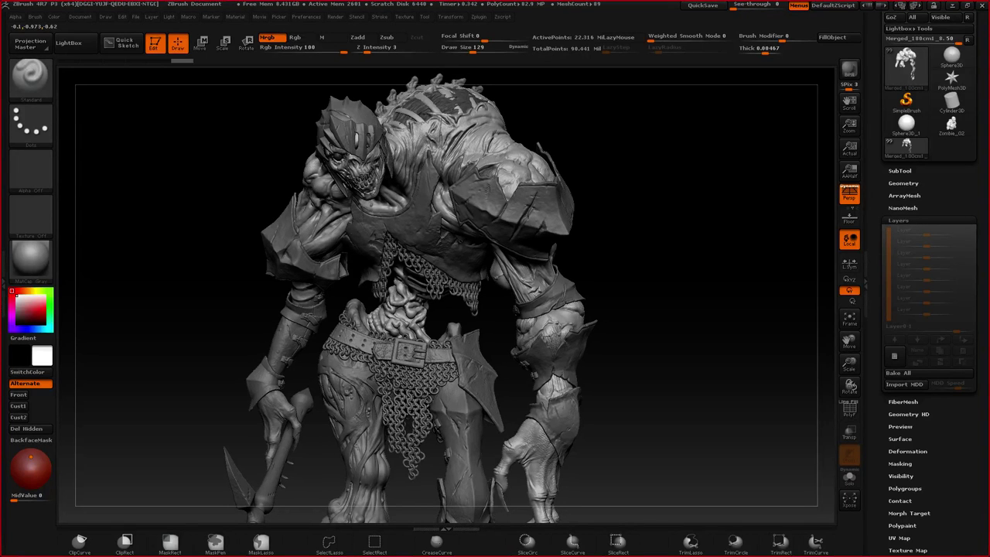
mouse_move(445, 172)
right_down()
mouse_move(346, 173)
mouse_move(363, 173)
right_up()
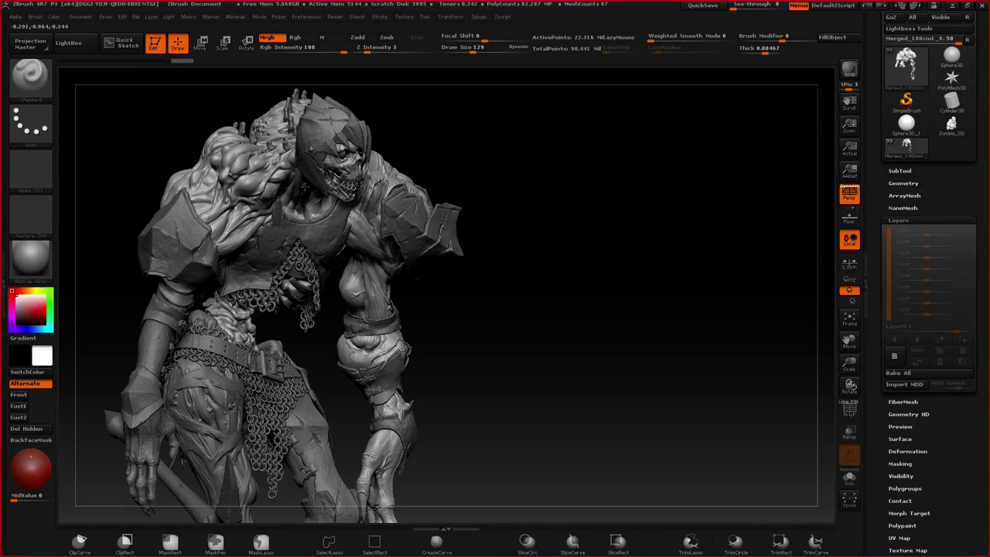
mouse_move(305, 188)
alt+right_down()
mouse_move(365, 224)
mouse_move(328, 226)
mouse_move(352, 293)
mouse_move(383, 297)
alt+right_up()
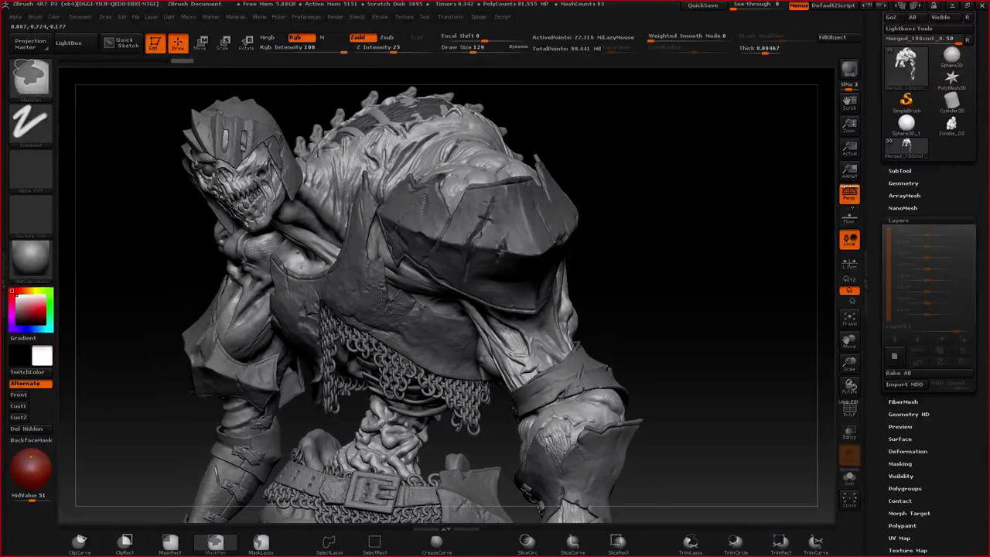
ctrl+right_drag(382, 293, 374, 263)
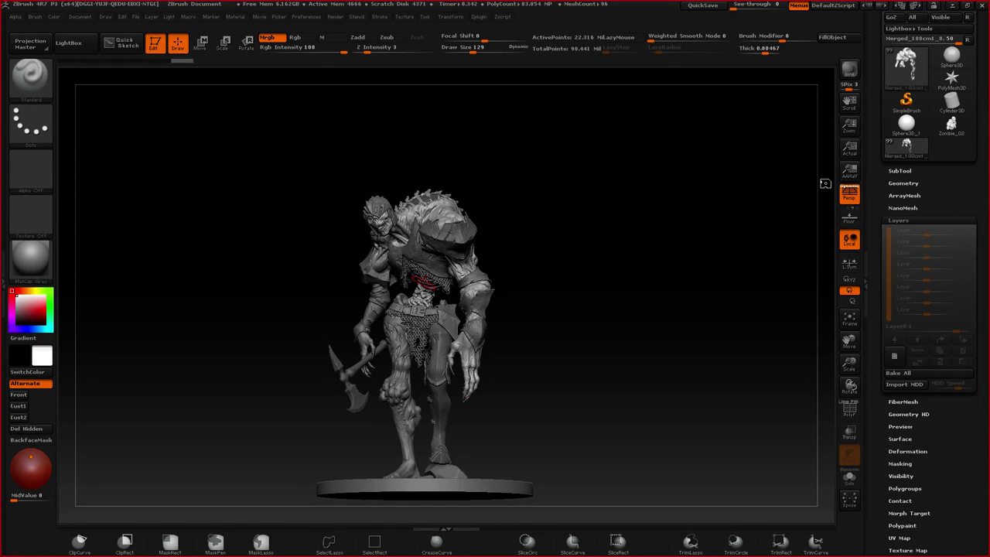
- Switch the active tool to Zombie_02 and frame the bust in the canvas
click(959, 125)
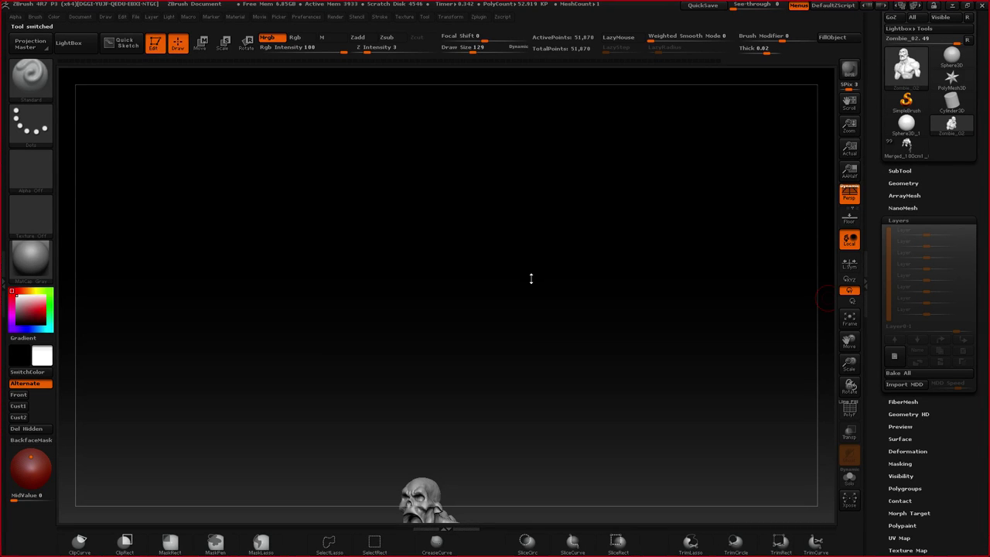
key(f)
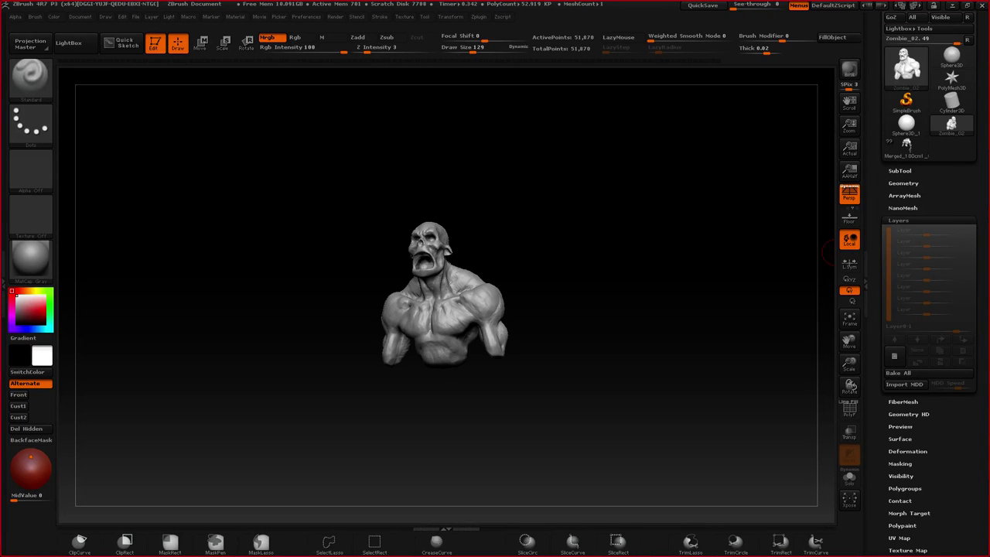
- Switch to the photo viewer showing 120.jpg and examine the spiked lizard creature's three views up close
key(alt+Tab)
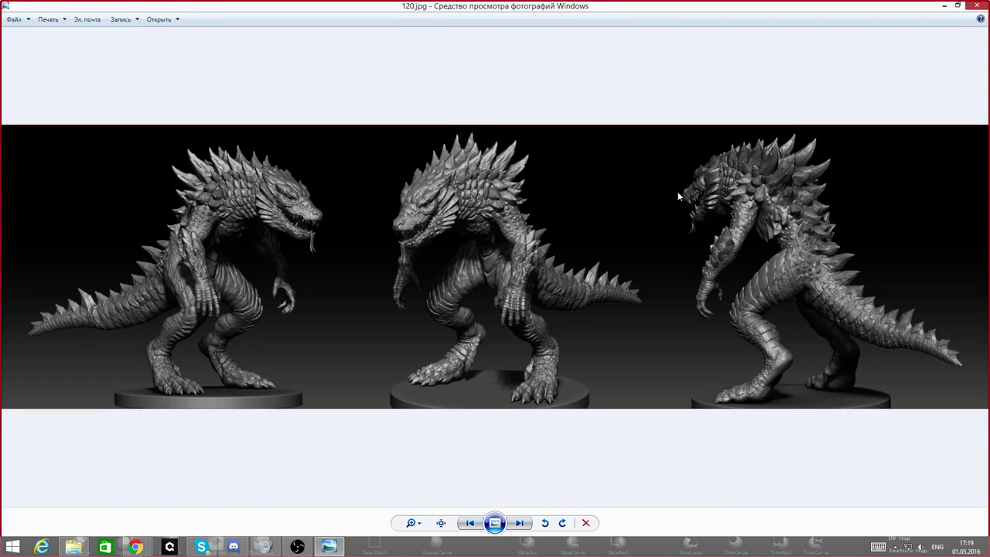
scroll(470, 227, up, 2)
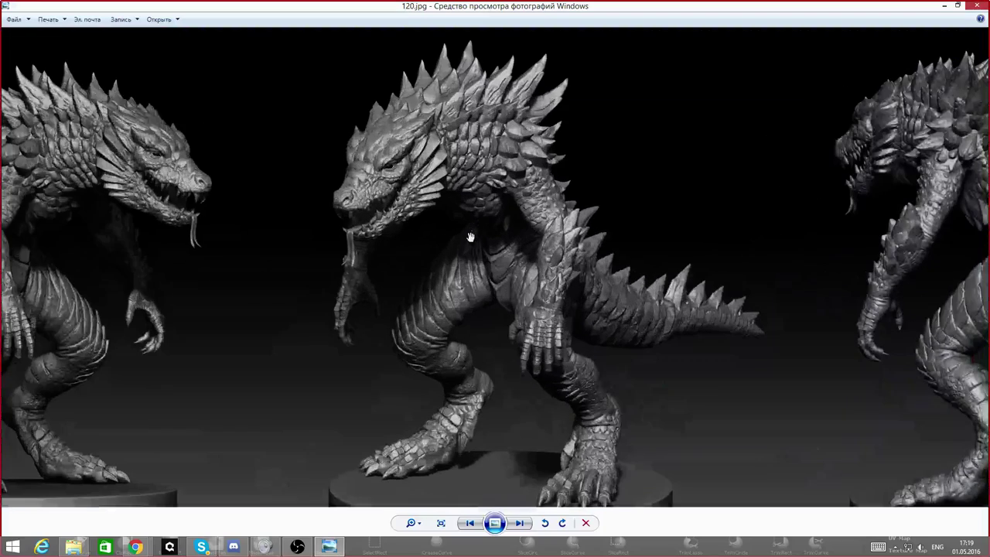
drag(444, 261, 554, 233)
drag(492, 275, 663, 243)
scroll(731, 254, down, 3)
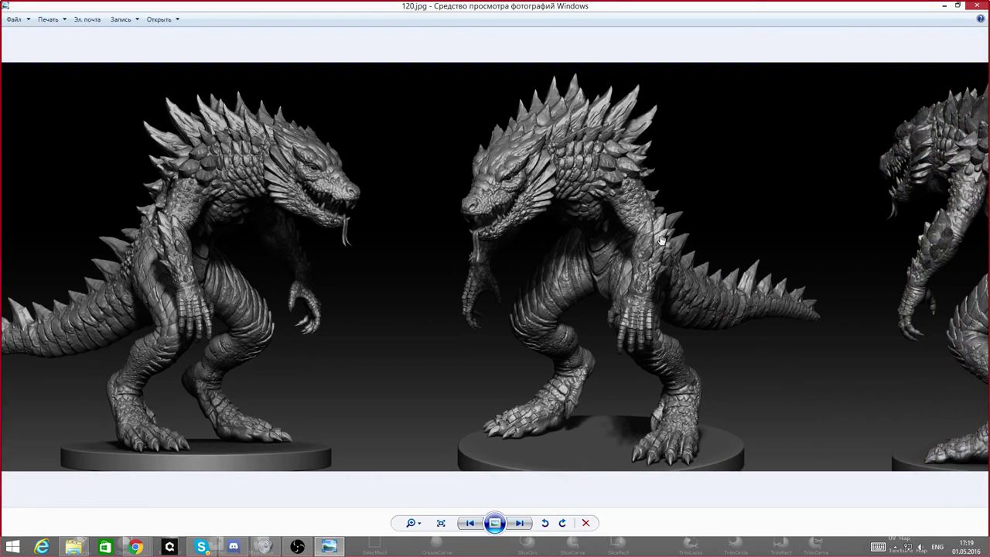
scroll(661, 240, up, 1)
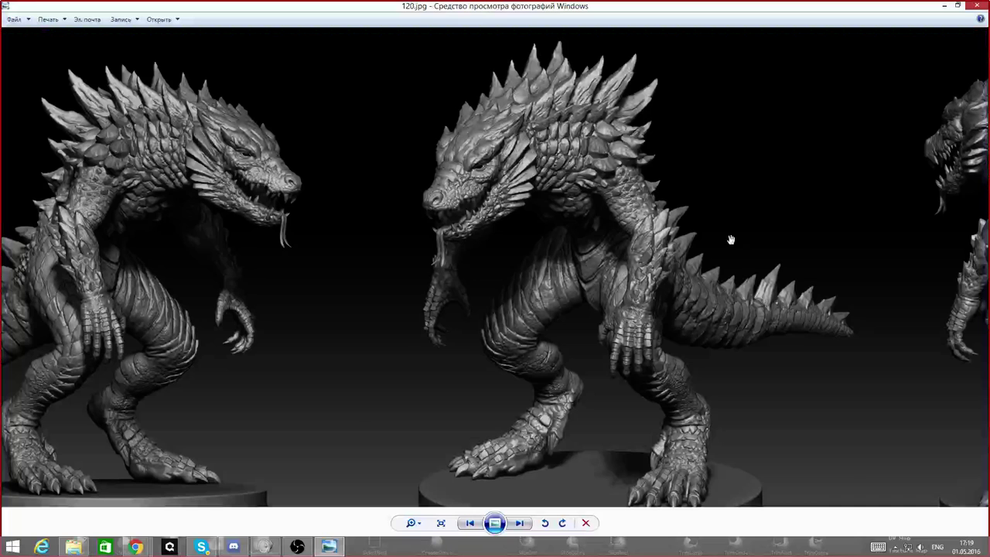
drag(731, 240, 524, 212)
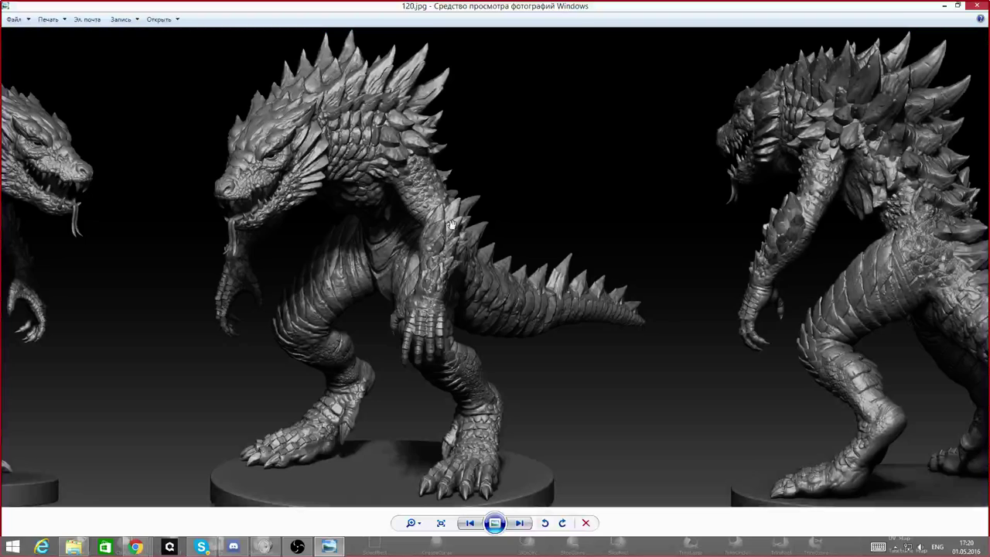
drag(206, 220, 608, 218)
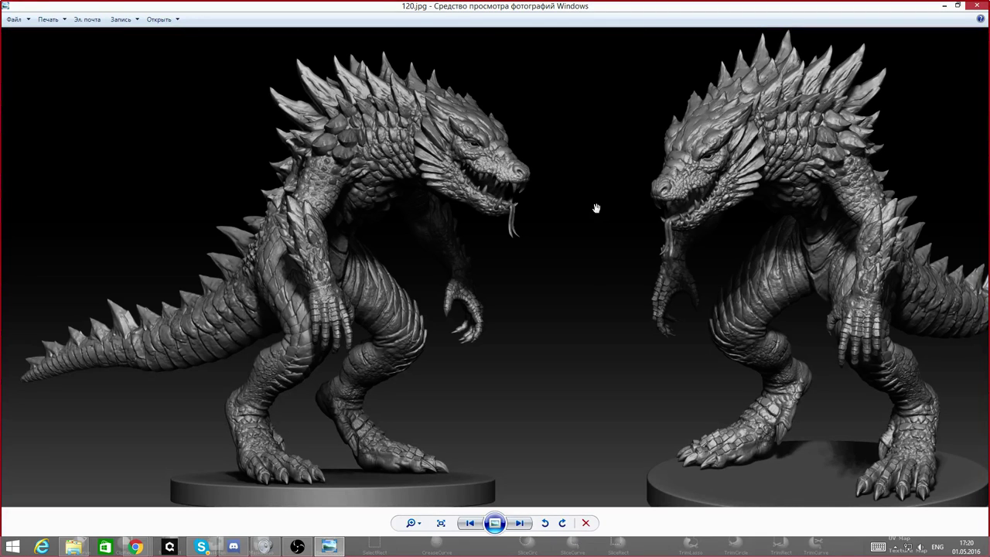
drag(561, 212, 575, 194)
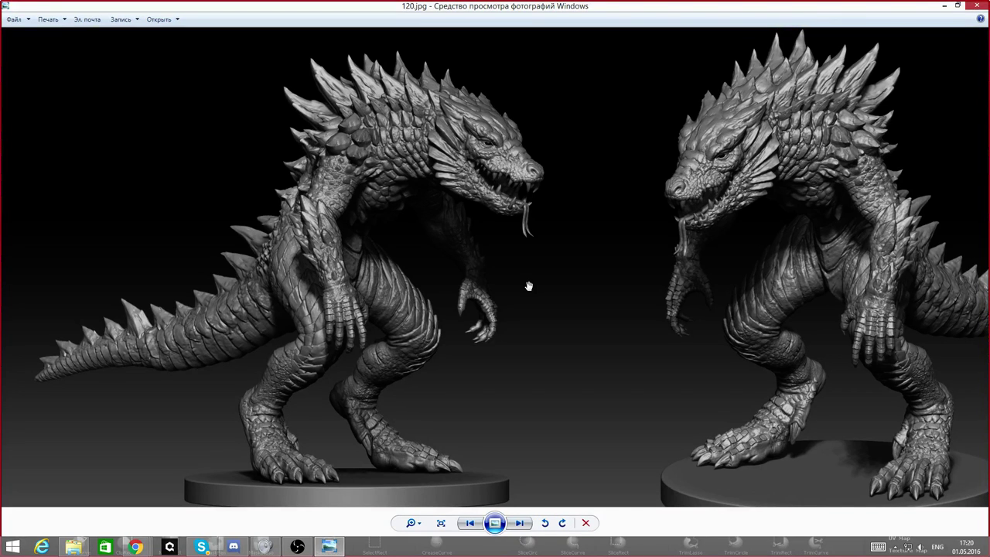
drag(703, 225, 661, 226)
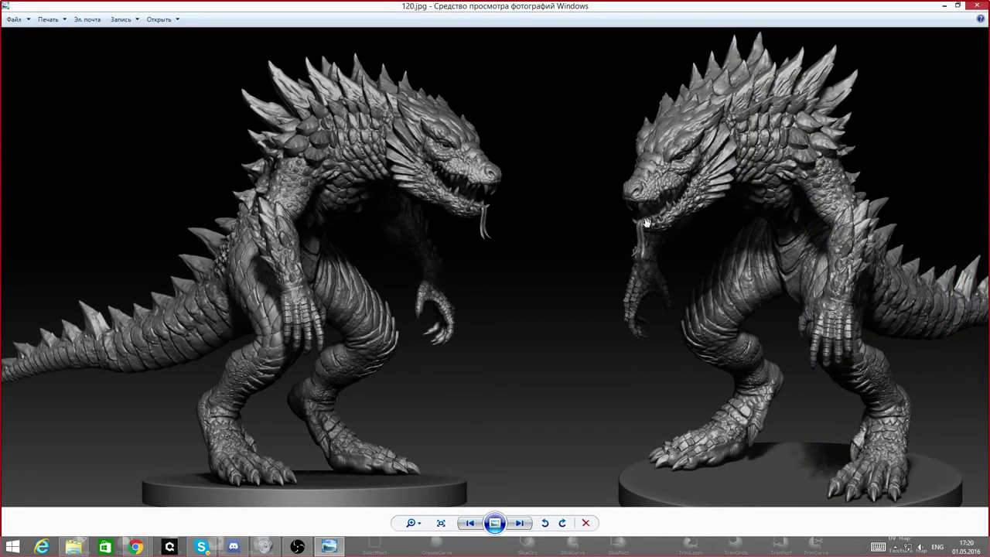
- Compare the lizard creature's pose and silhouette across its neighbouring views, both close up and as a whole image
drag(675, 196, 376, 248)
drag(270, 244, 480, 229)
drag(377, 220, 498, 186)
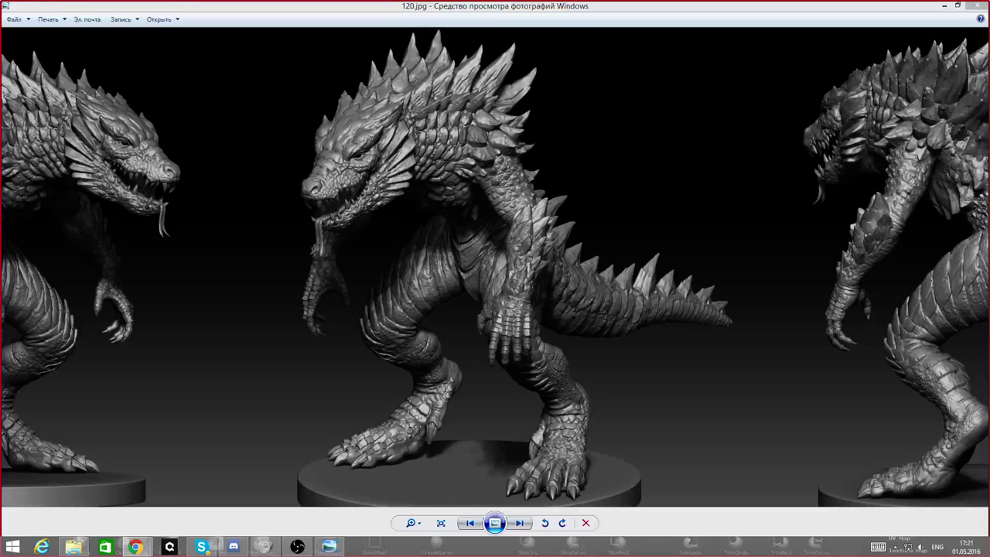
drag(580, 245, 659, 226)
drag(546, 216, 615, 211)
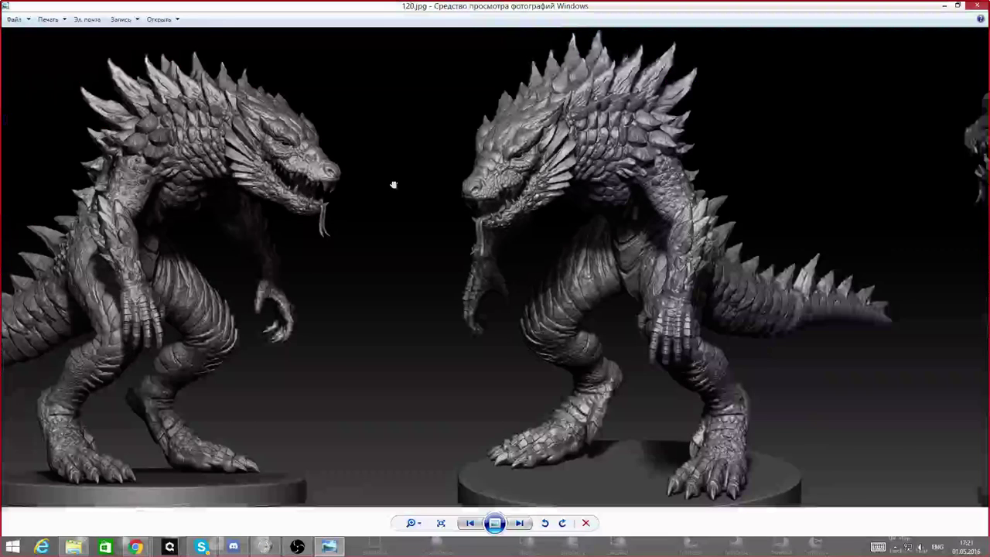
drag(393, 184, 534, 186)
scroll(533, 186, down, 4)
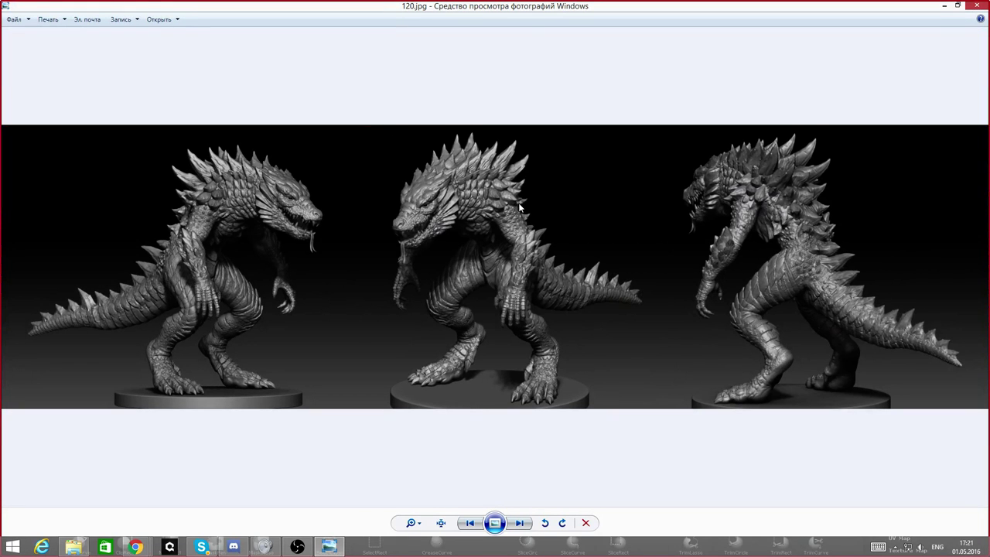
scroll(520, 208, up, 3)
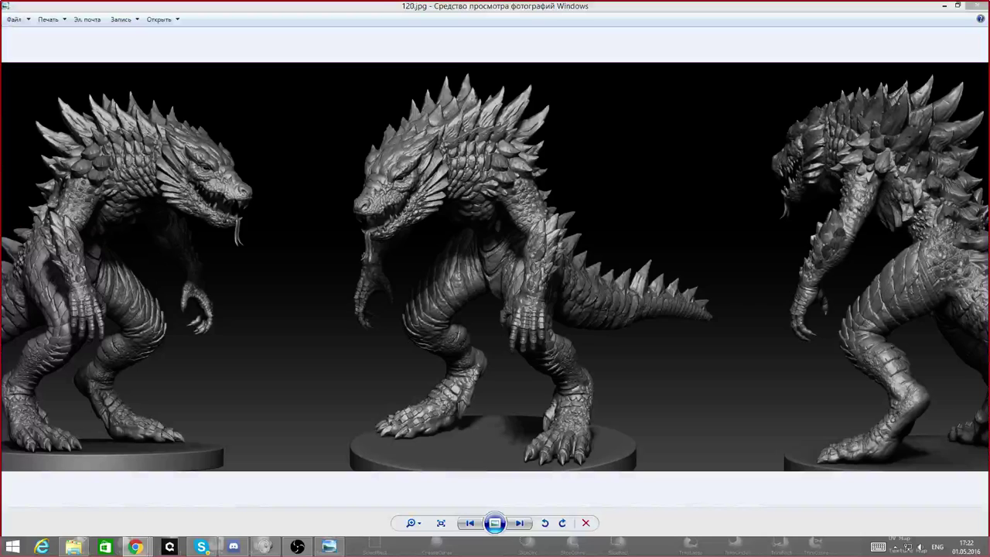
- Browse the other creature renders, viewing 100.jpg, 176.jpg and 197.jpg
click(494, 523)
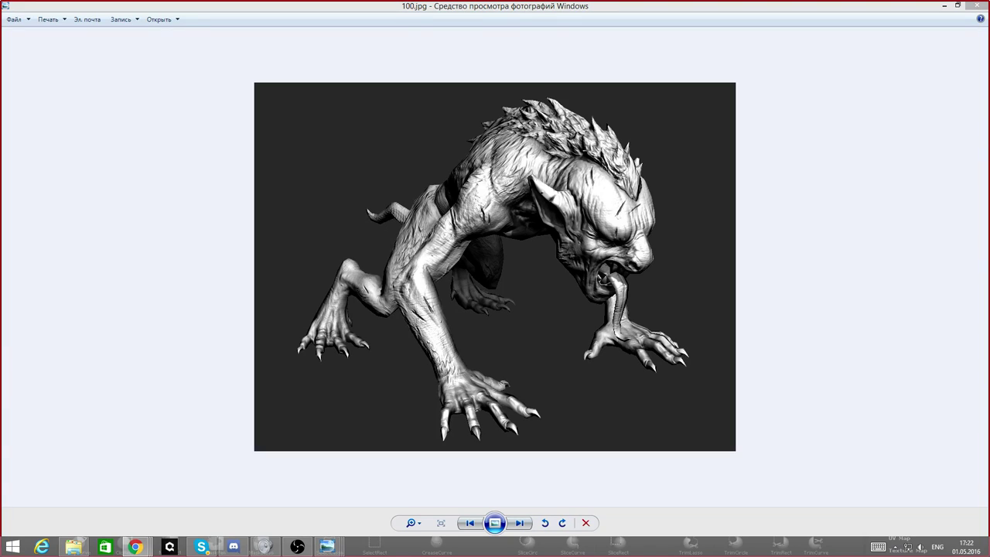
click(844, 350)
key(Right)
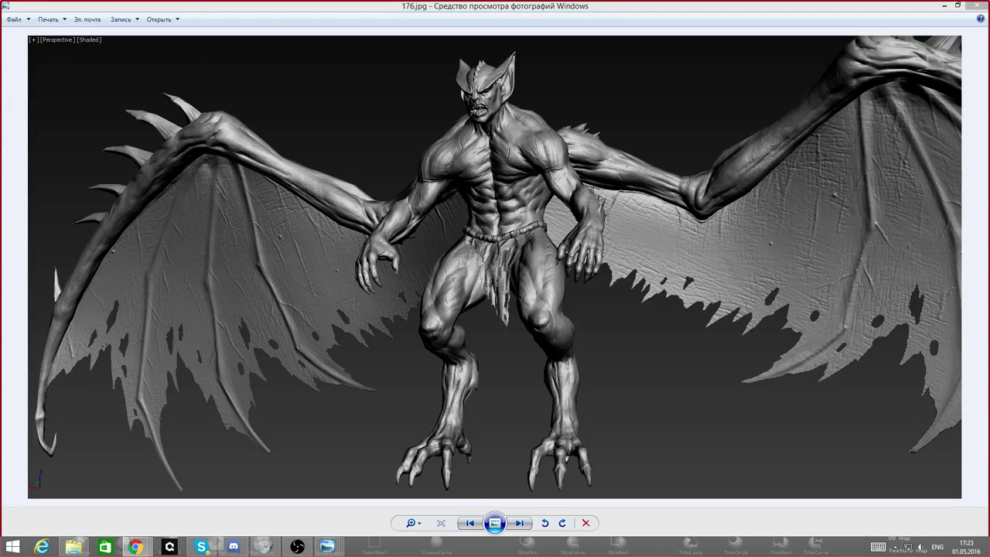
key(Right)
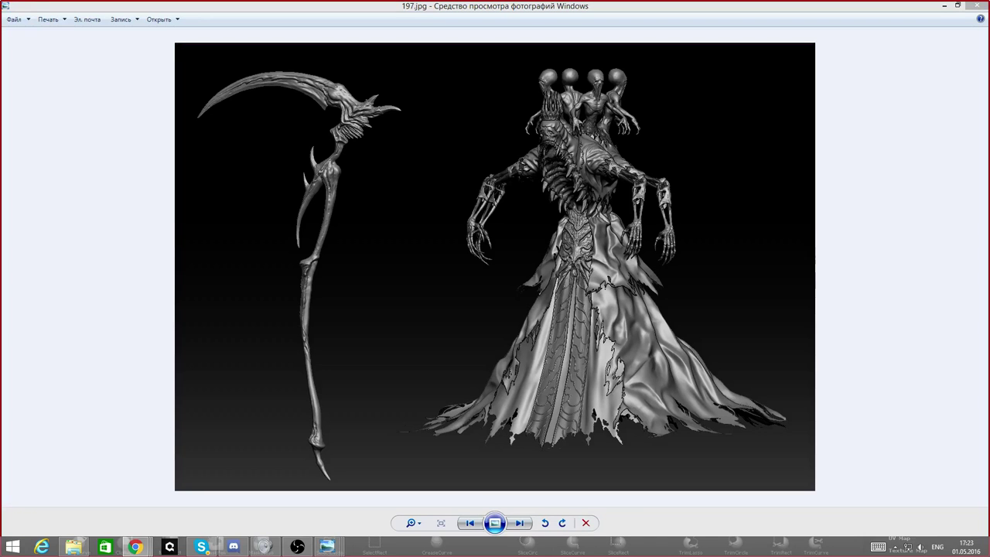
- View 208.jpg and examine the colored scythe-wielding creature up close and as a whole image
key(Right)
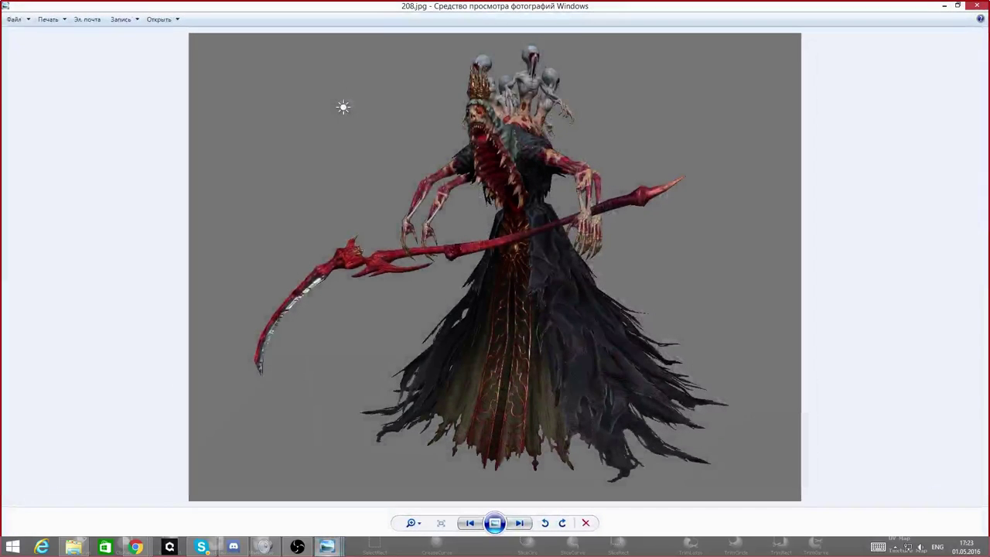
scroll(494, 193, up, 4)
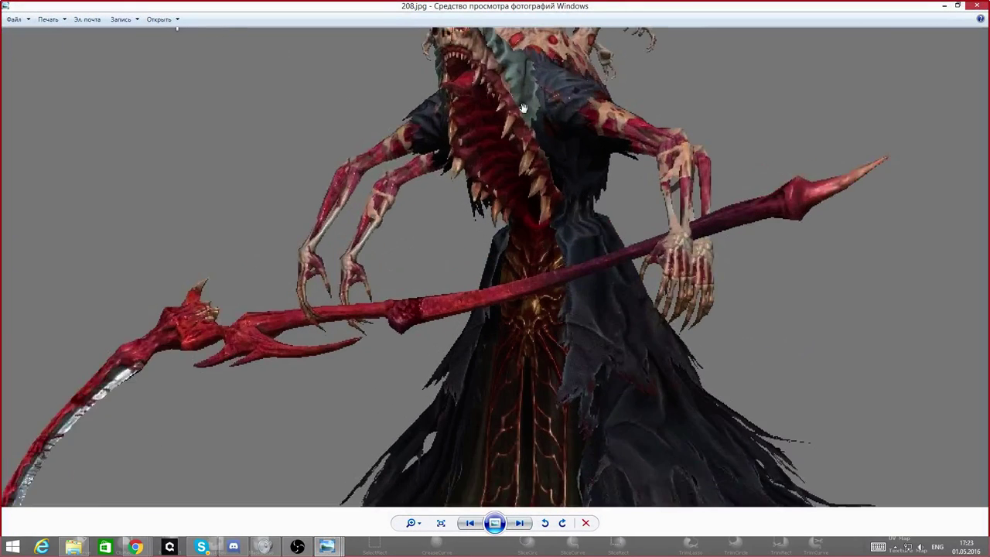
drag(520, 87, 506, 154)
scroll(472, 98, down, 1)
scroll(472, 98, down, 3)
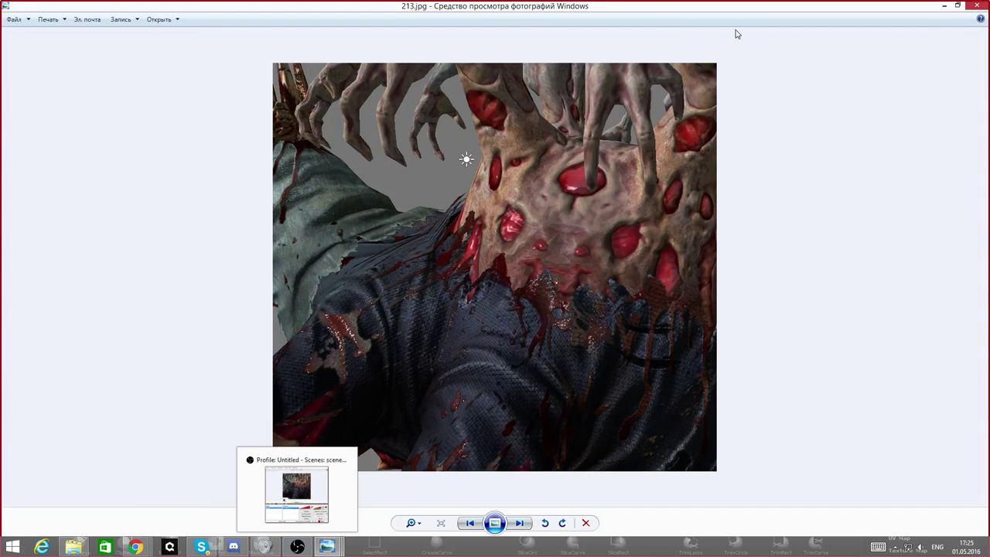
- Switch from the photo viewer to ZBrush with the Zombie_02 bust on the canvas
key(alt+Tab)
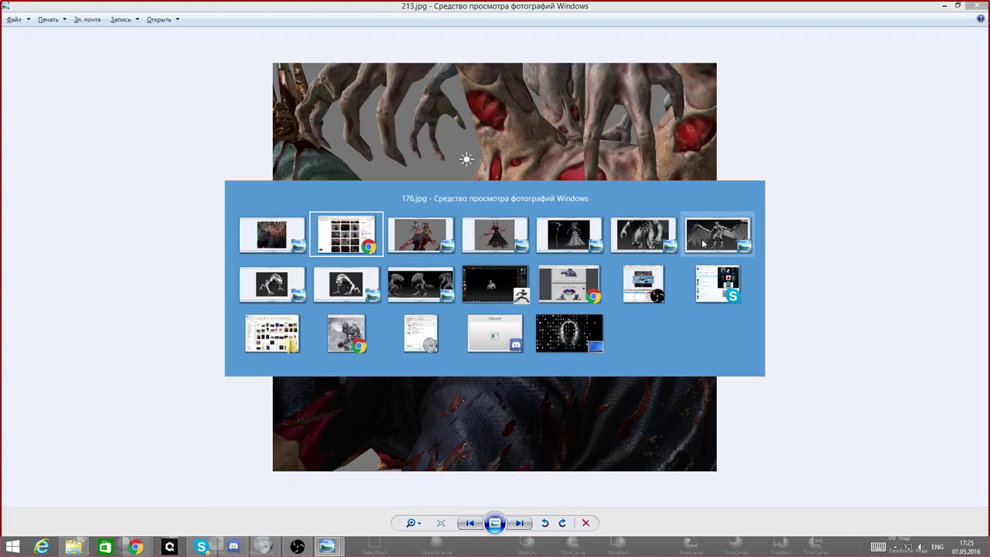
alt+click(495, 283)
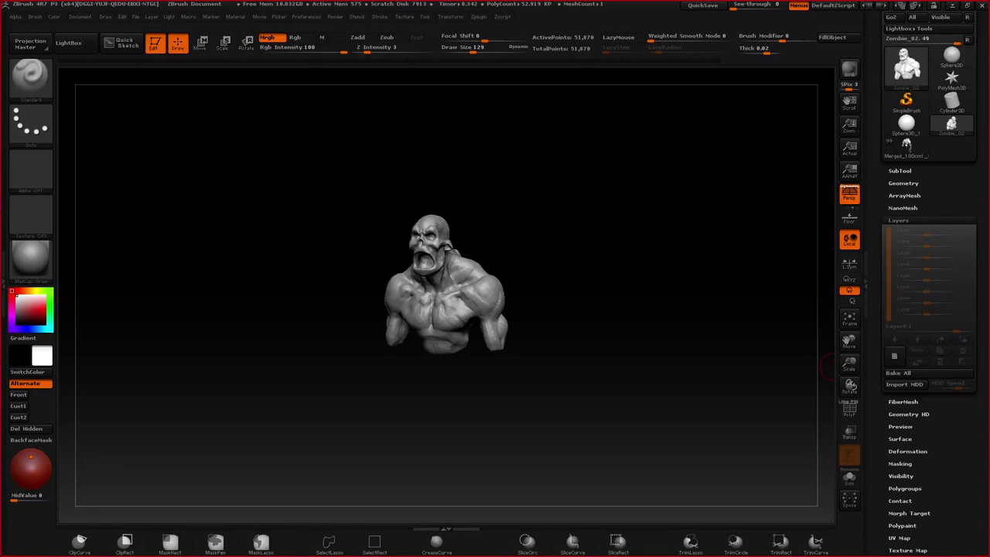
key(alt+Tab)
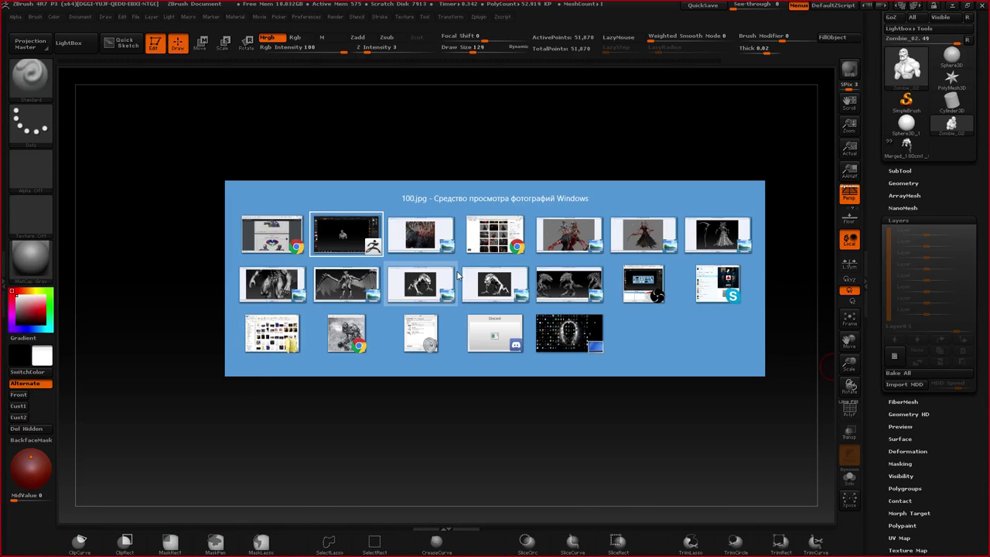
key(Escape)
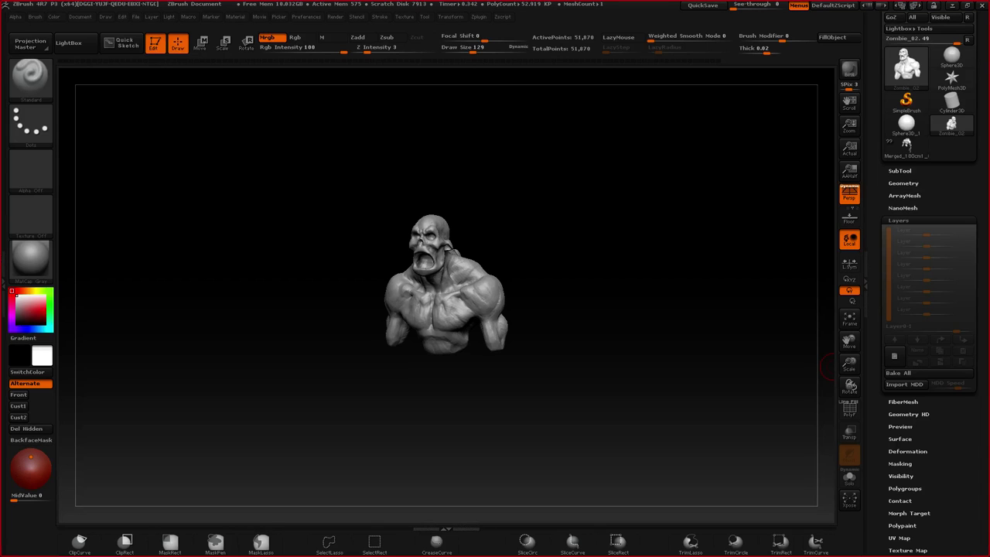
- Examine the bust from several angles and compare it with the zombie reference illustration in the browser window
right_drag(441, 261, 495, 269)
alt+right_drag(420, 294, 488, 280)
right_drag(487, 280, 384, 268)
right_drag(458, 221, 481, 285)
alt+right_drag(481, 284, 536, 229)
drag(989, 68, 786, 29)
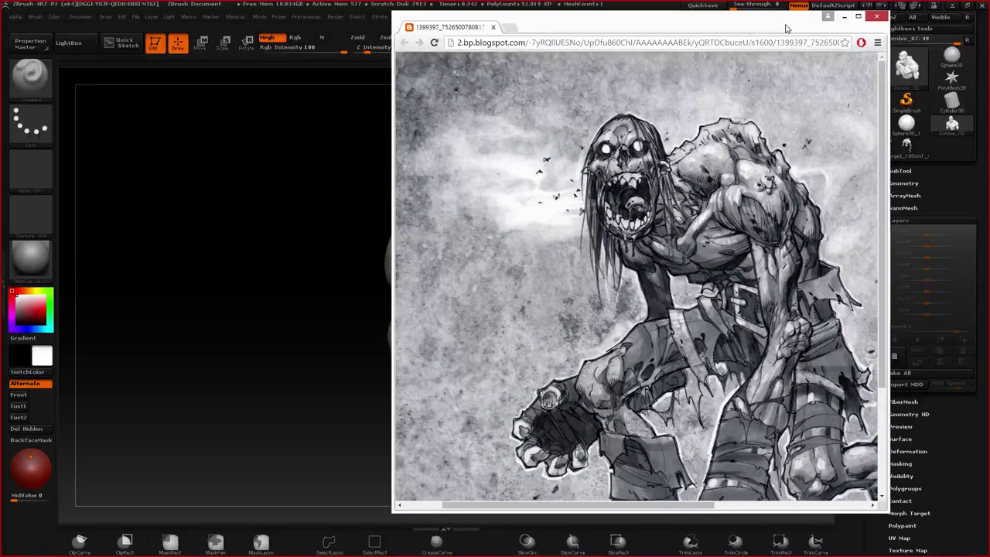
drag(786, 28, 989, 46)
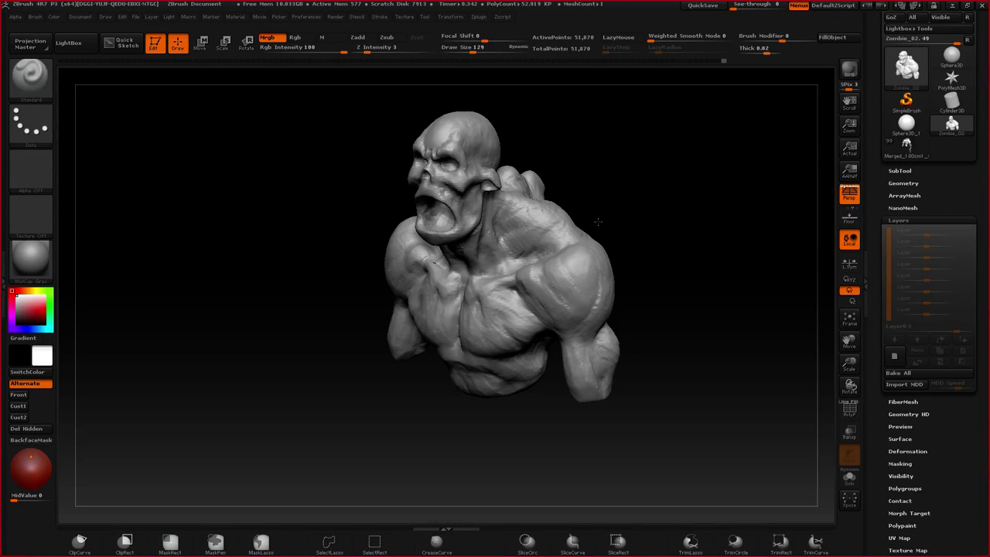
- Select the ClayBuildup brush and check the bust's other side against the zombie reference illustration
drag(598, 223, 509, 246)
key(b)
key(c)
key(b)
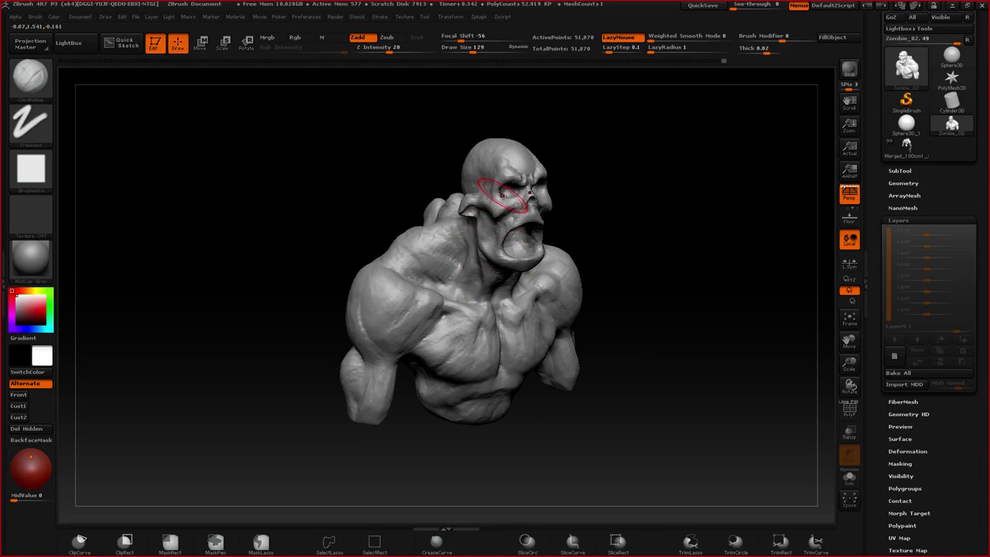
drag(989, 74, 616, 58)
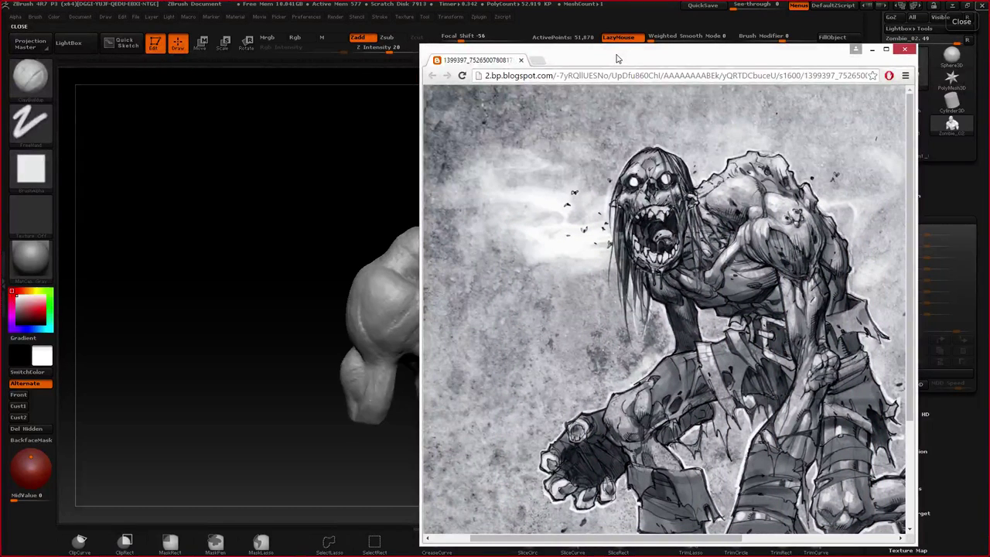
key(alt+Tab)
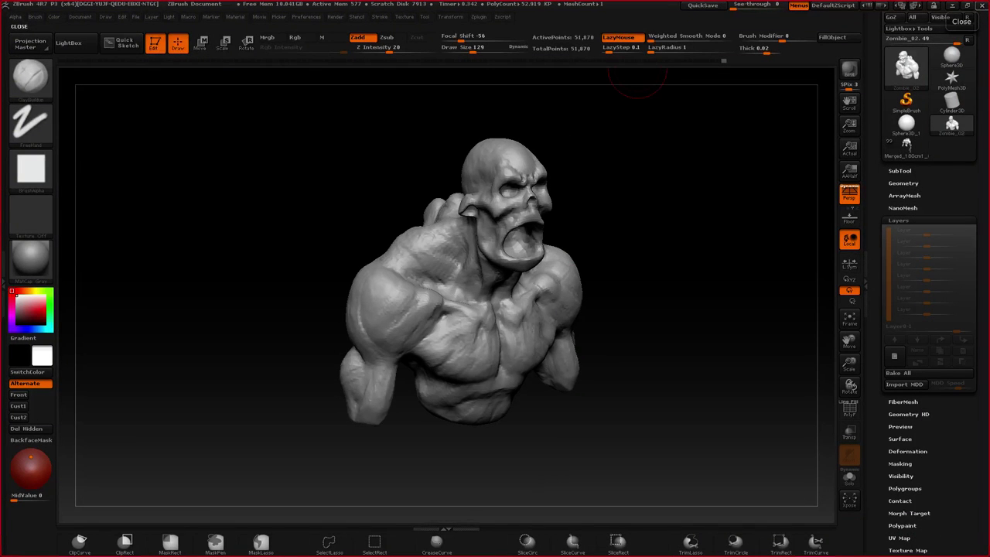
- Flatten the planes of the brow and temple with the Flatten brush, reducing its draw size to 72
mouse_move(639, 78)
mouse_down()
mouse_move(458, 246)
mouse_move(405, 272)
mouse_move(410, 243)
mouse_move(333, 252)
mouse_move(315, 237)
mouse_move(408, 242)
mouse_move(454, 228)
mouse_up()
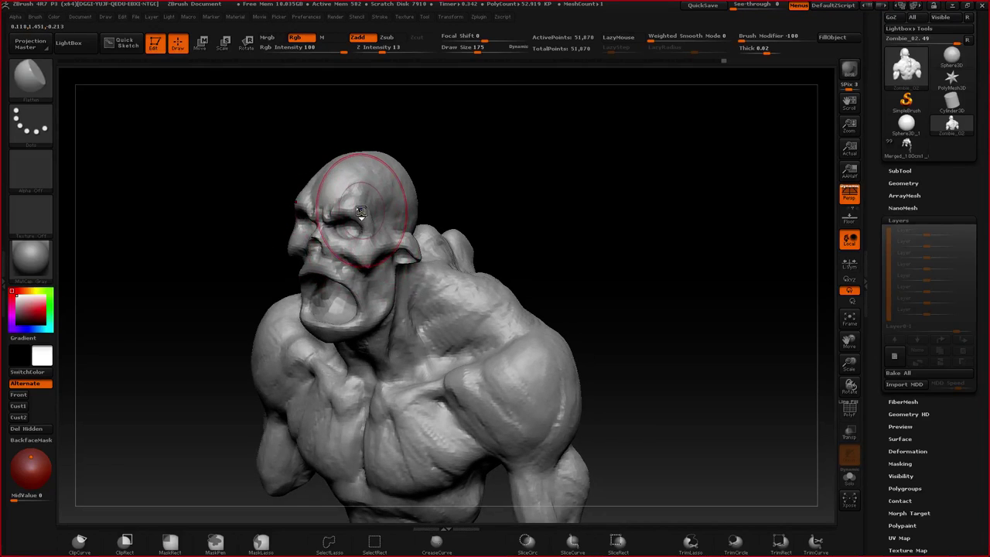
drag(356, 203, 351, 215)
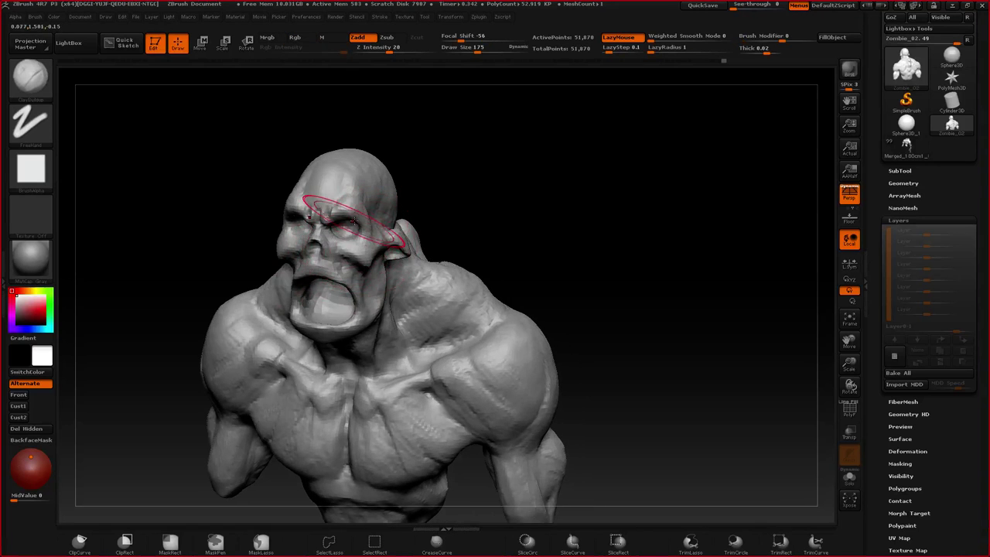
key(space)
drag(354, 216, 349, 217)
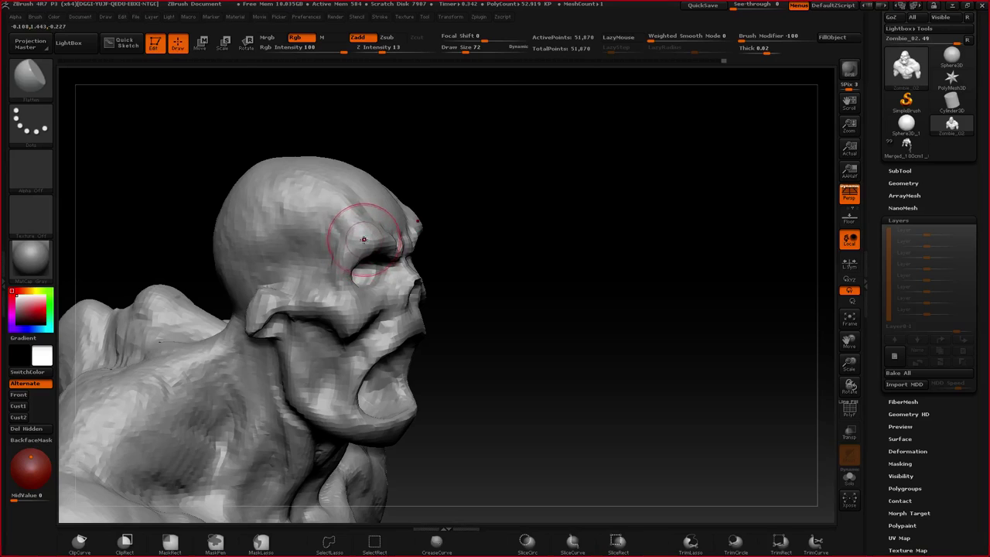
key(ctrl)
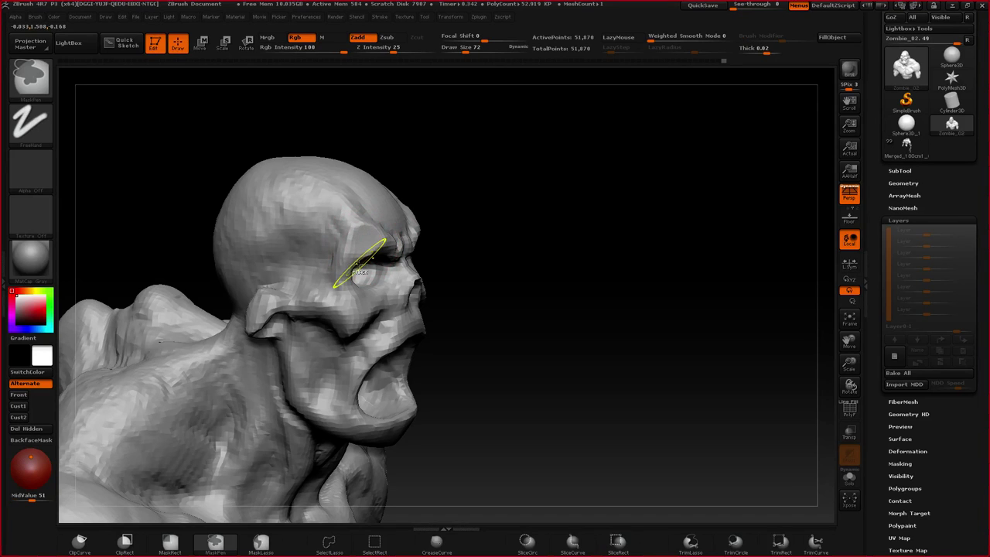
key(ctrl)
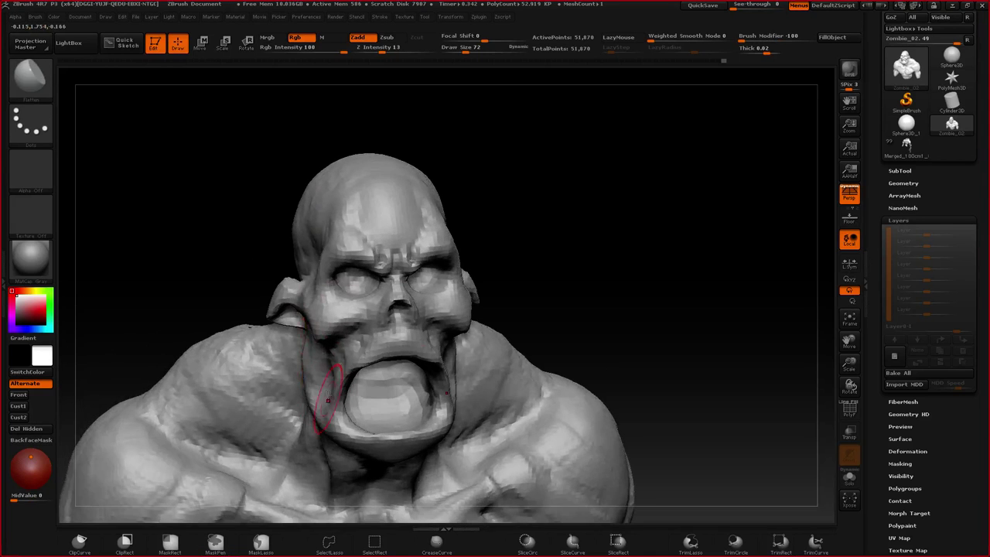
- Build up the front of the shoulders with ClayBuildup and even out their planes with the Flatten brush
mouse_move(329, 401)
alt+right_down()
mouse_move(332, 287)
mouse_move(360, 246)
alt+right_up()
right_drag(354, 312, 420, 307)
alt+right_drag(420, 307, 357, 263)
key(space)
drag(317, 267, 325, 270)
key(b)
key(c)
key(b)
right_drag(326, 270, 348, 251)
drag(352, 225, 325, 270)
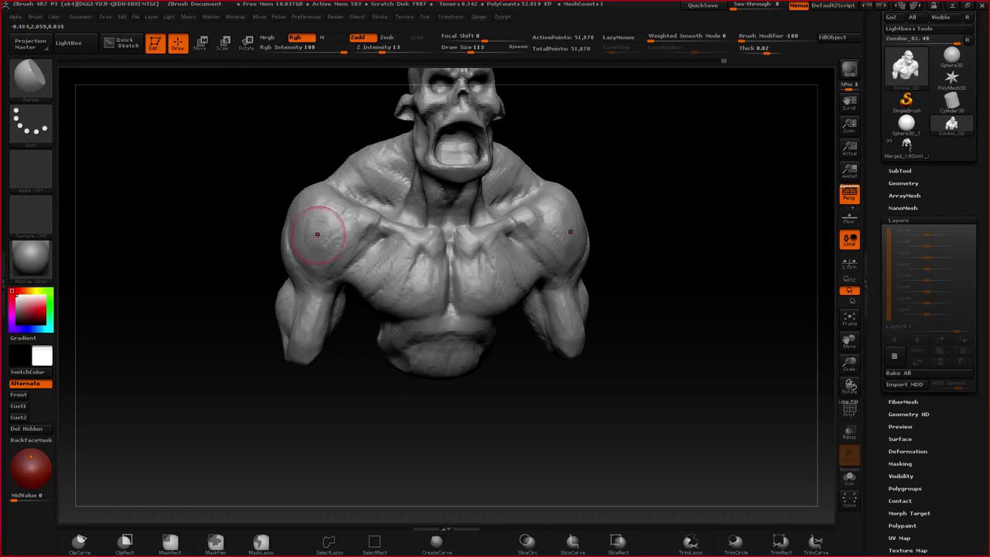
mouse_move(321, 232)
mouse_down()
mouse_move(372, 259)
mouse_move(377, 249)
mouse_move(367, 254)
mouse_up()
right_drag(391, 295, 377, 313)
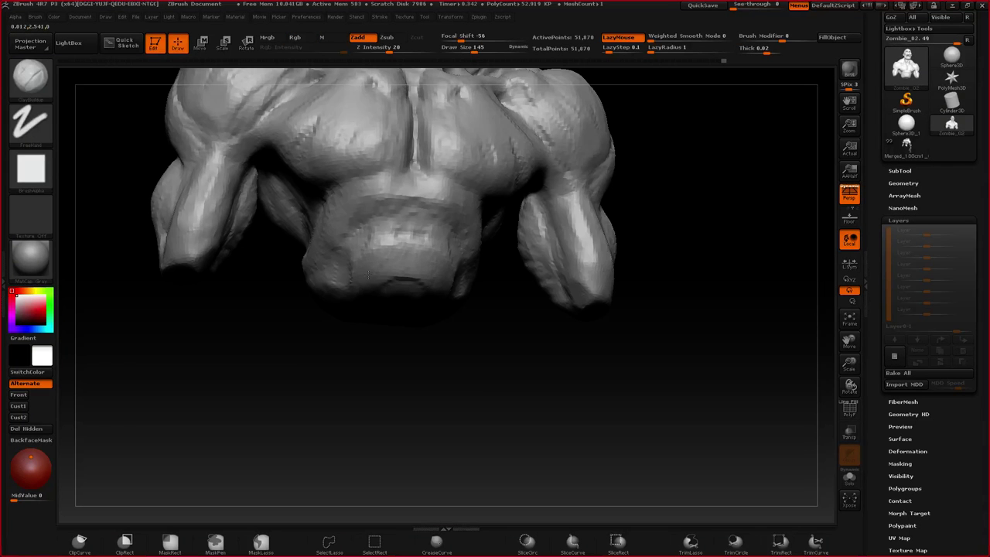
- Mask curved strips for the gums along the upper and lower inside of the open mouth
ctrl+right_drag(369, 274, 391, 204)
alt+right_drag(410, 170, 411, 271)
right_drag(412, 270, 403, 277)
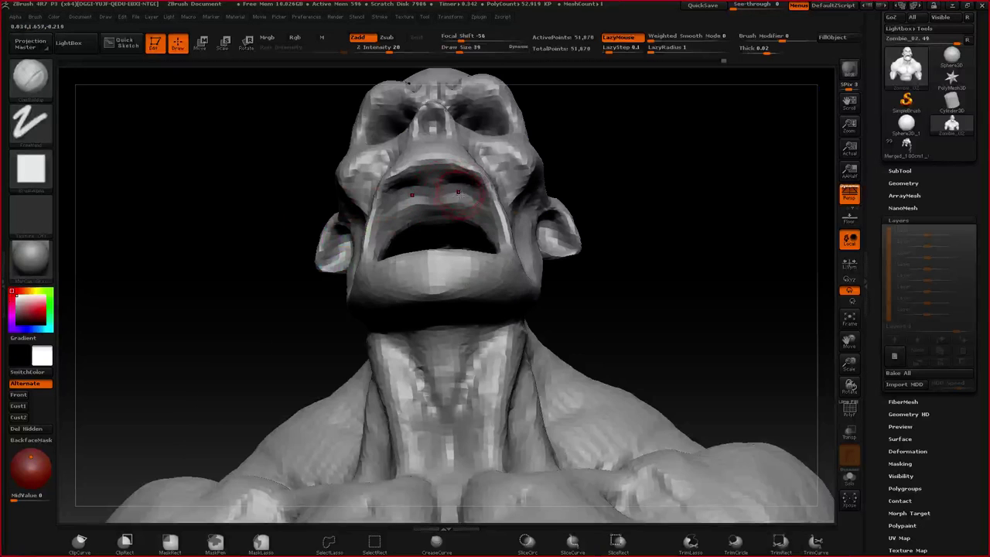
key(ctrl)
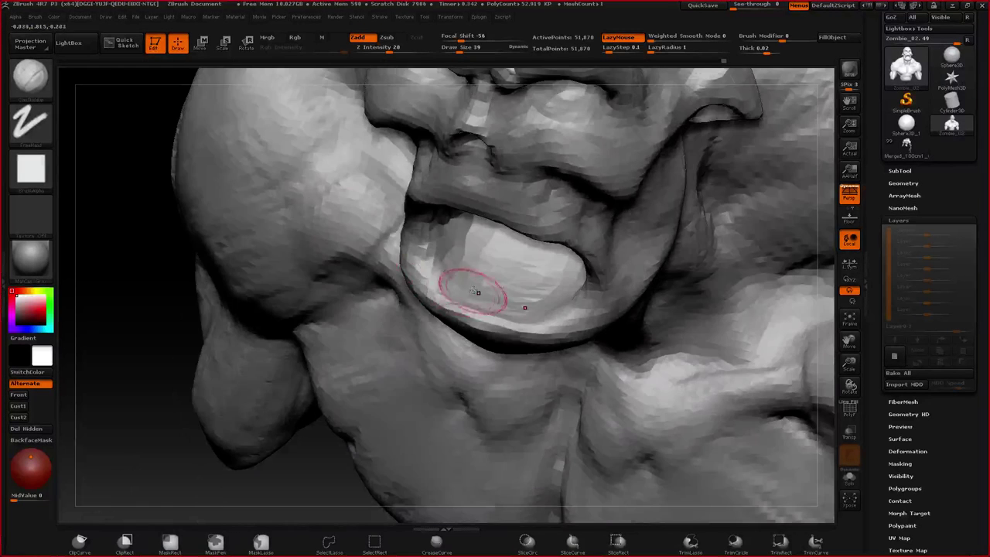
key(ctrl)
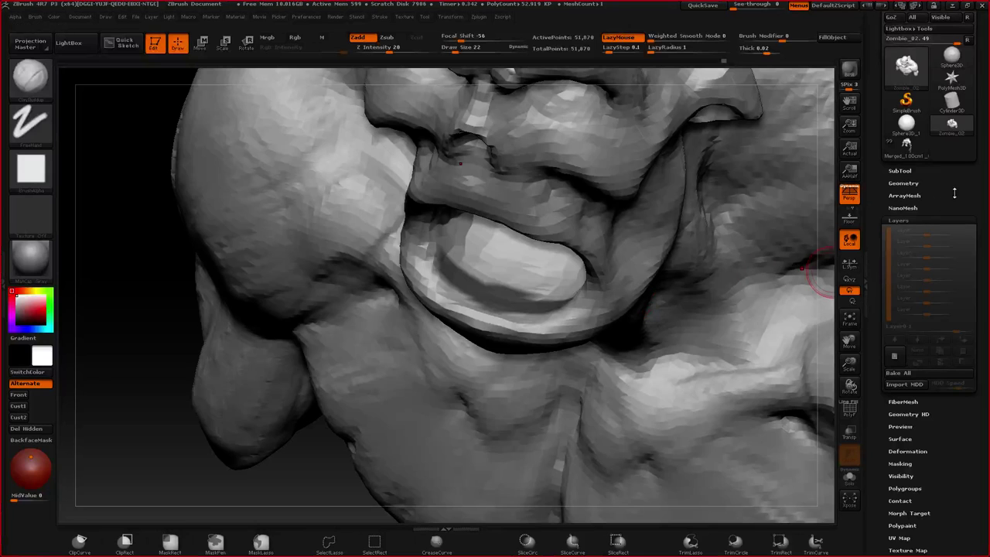
- Extract the masked mouth strips as a new subtool with thickness 0.02 and Double turned off
click(900, 171)
drag(880, 508, 884, 450)
click(897, 465)
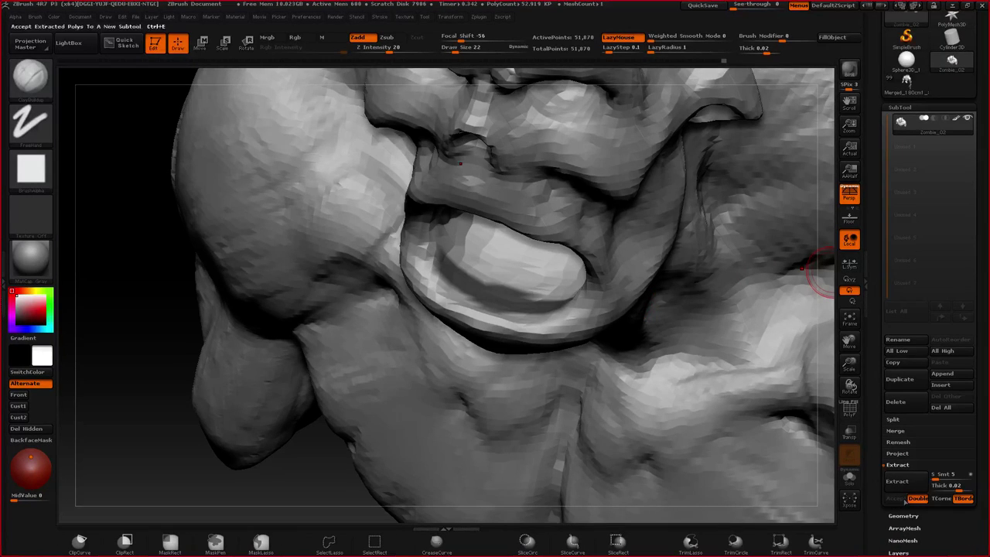
click(920, 502)
click(899, 481)
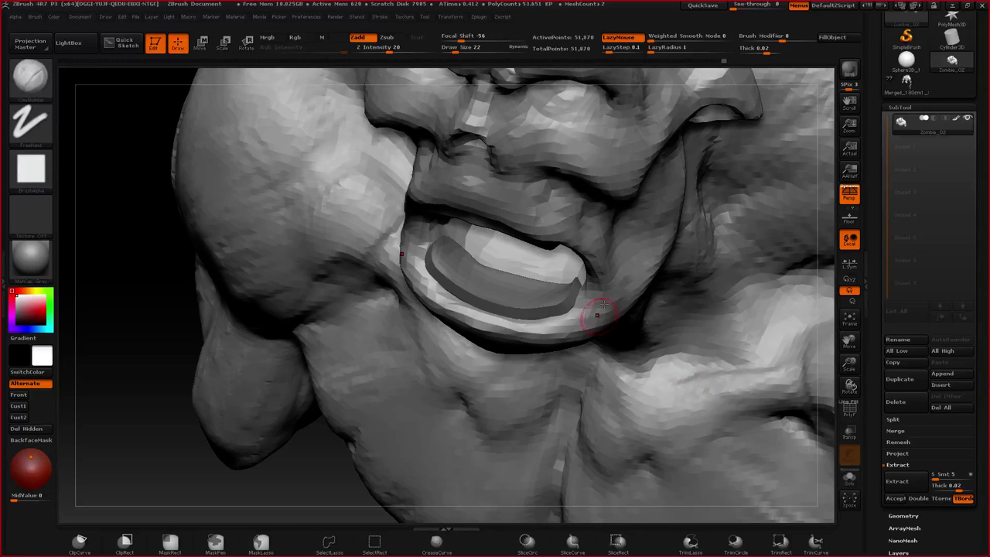
click(896, 499)
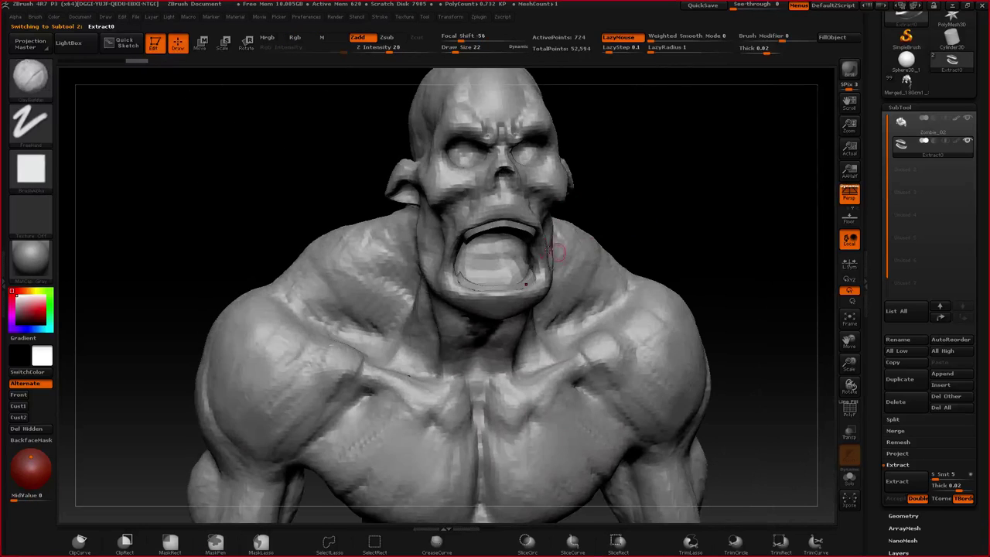
- Select the extracted mouth strips and isolate them with Solo
right_drag(550, 250, 540, 217)
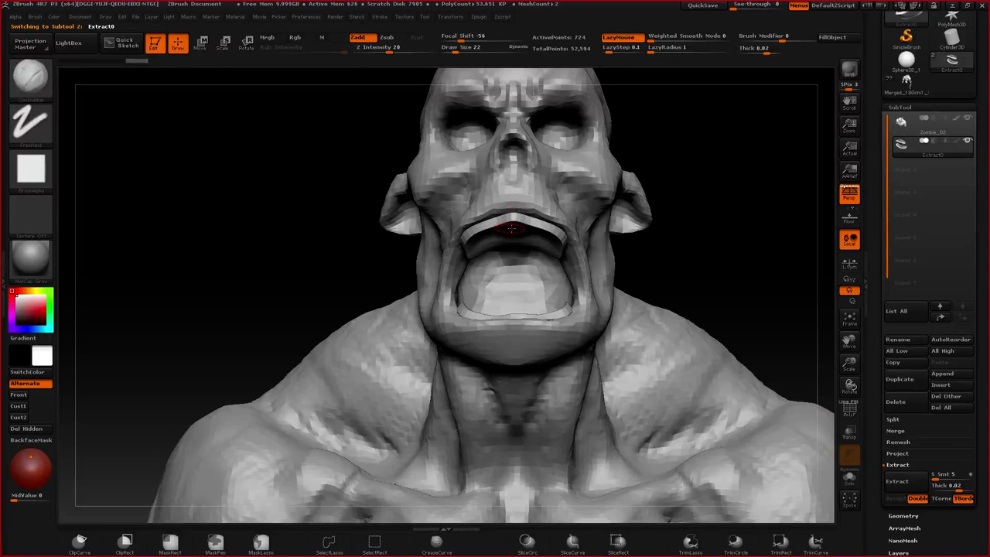
drag(510, 224, 520, 225)
key(shift)
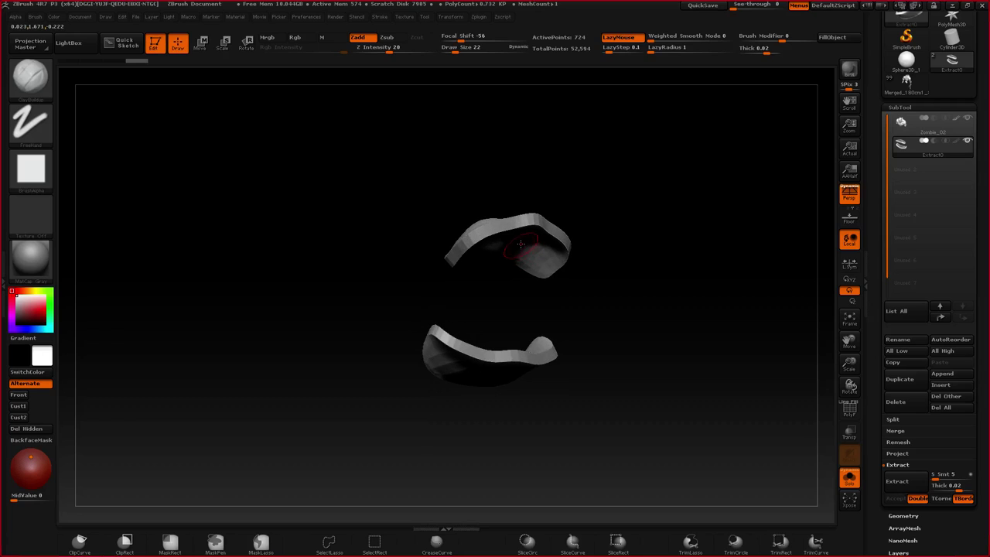
key(r)
drag(356, 448, 594, 108)
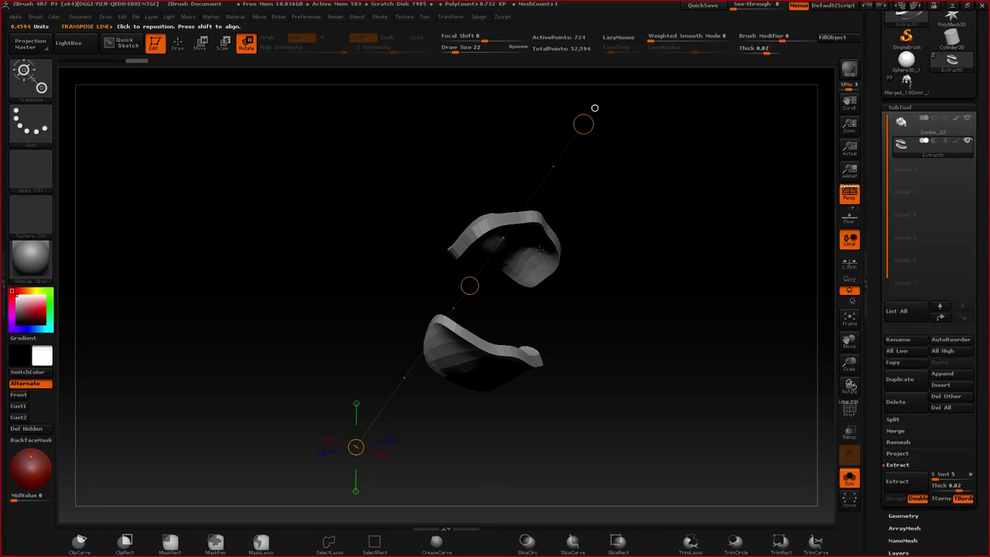
right_drag(526, 254, 527, 237)
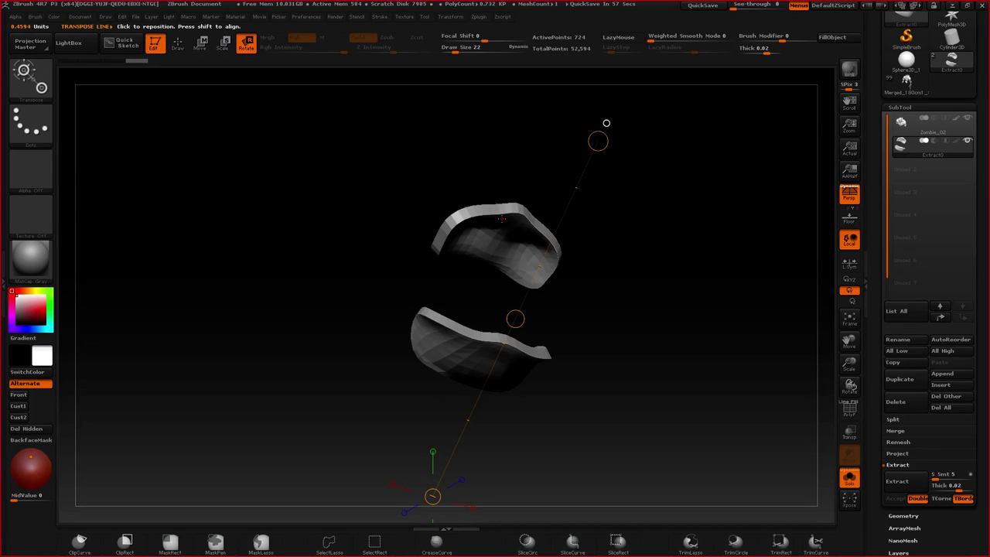
drag(502, 219, 485, 257)
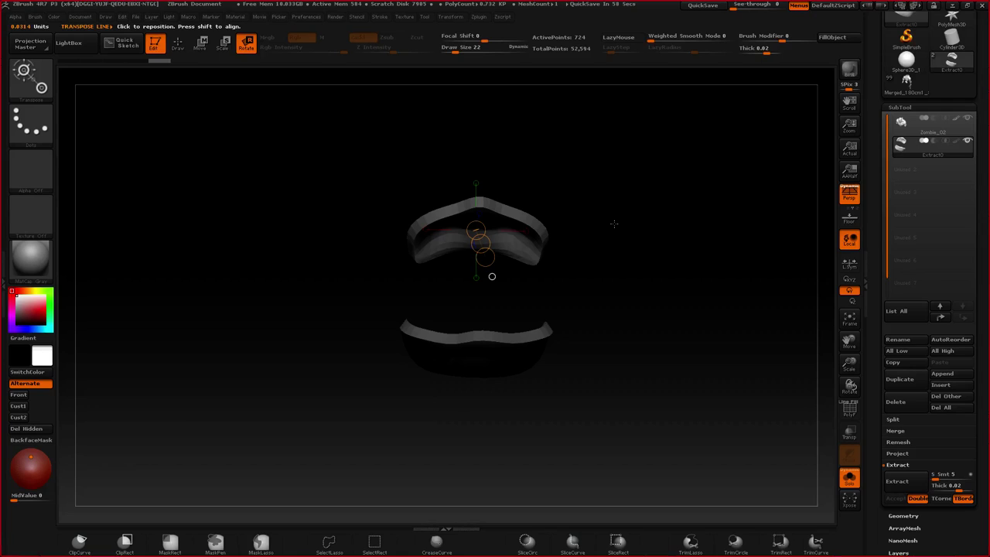
drag(614, 224, 533, 222)
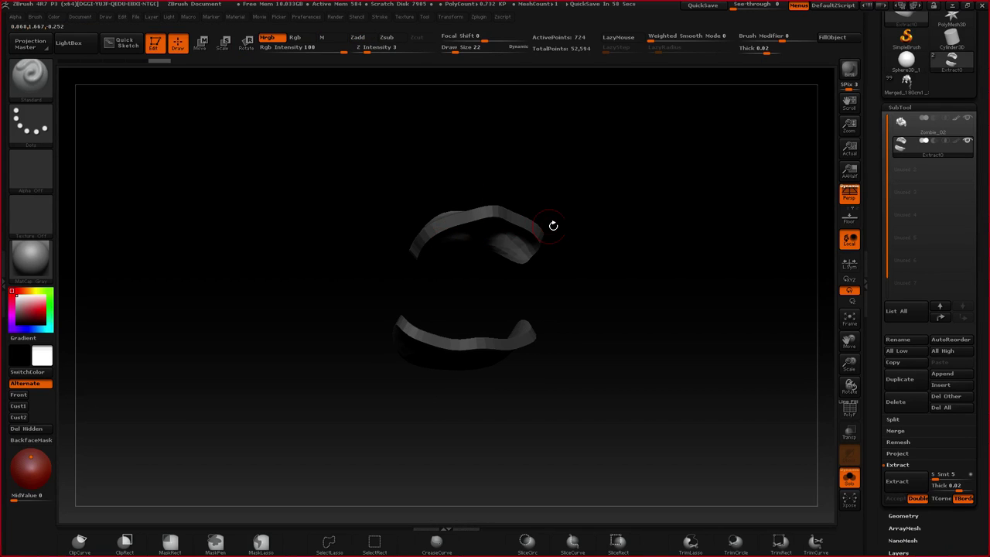
- Inspect the isolated gum strips from the front and display their polygroup wireframe
mouse_move(553, 225)
mouse_down()
mouse_move(571, 247)
mouse_move(601, 247)
mouse_move(481, 264)
mouse_up()
key(ctrl)
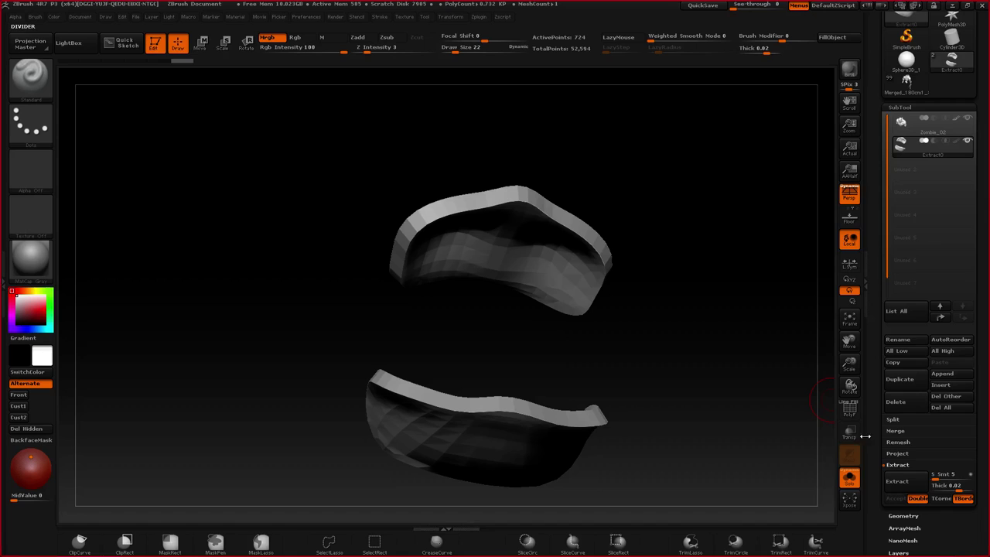
drag(874, 443, 881, 365)
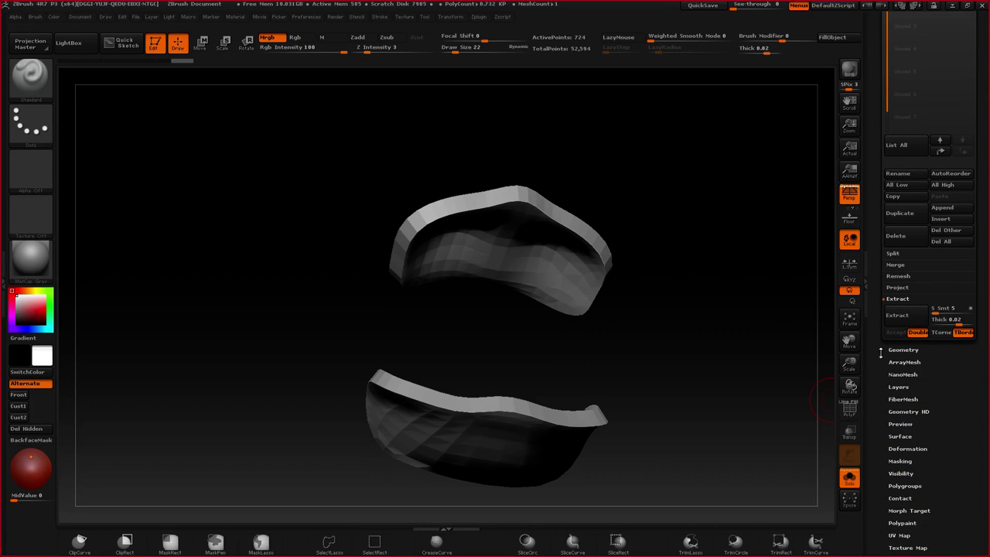
key(shift+f)
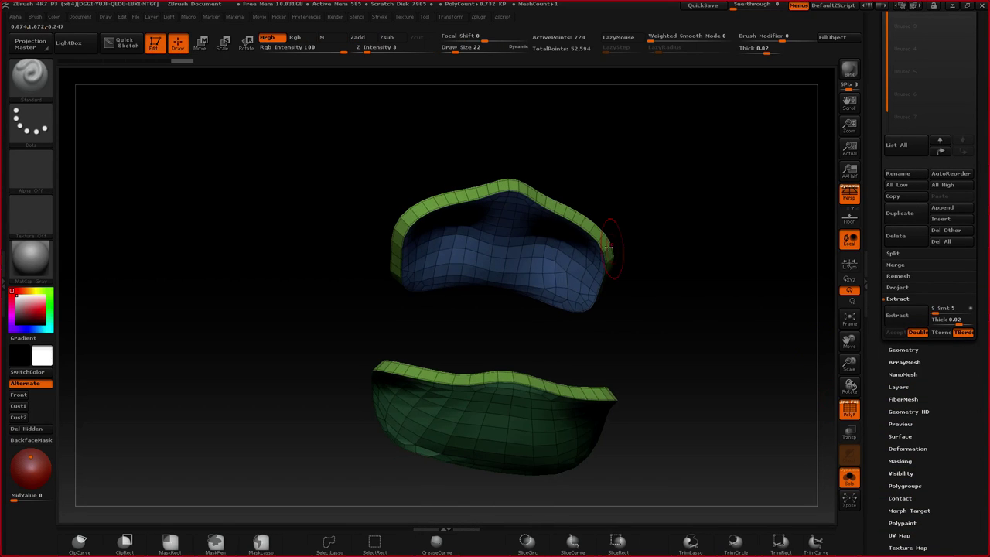
- Try to move the gum strips with a transpose line
key(r)
drag(499, 244, 512, 287)
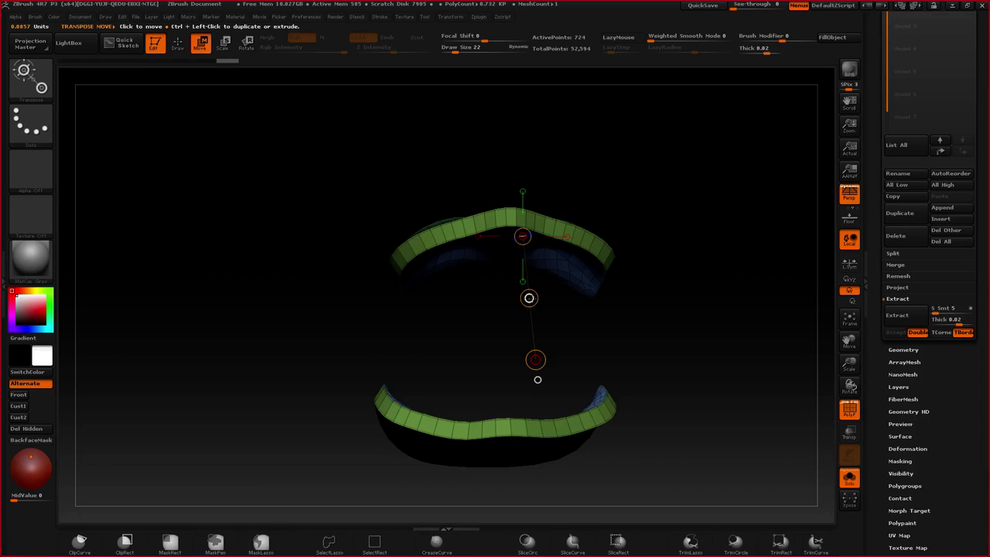
drag(530, 298, 526, 325)
key(ctrl+z)
- Mask the gum areas that must stay fixed and pull the upper strip's free edge down into a taller band
key(ctrl)
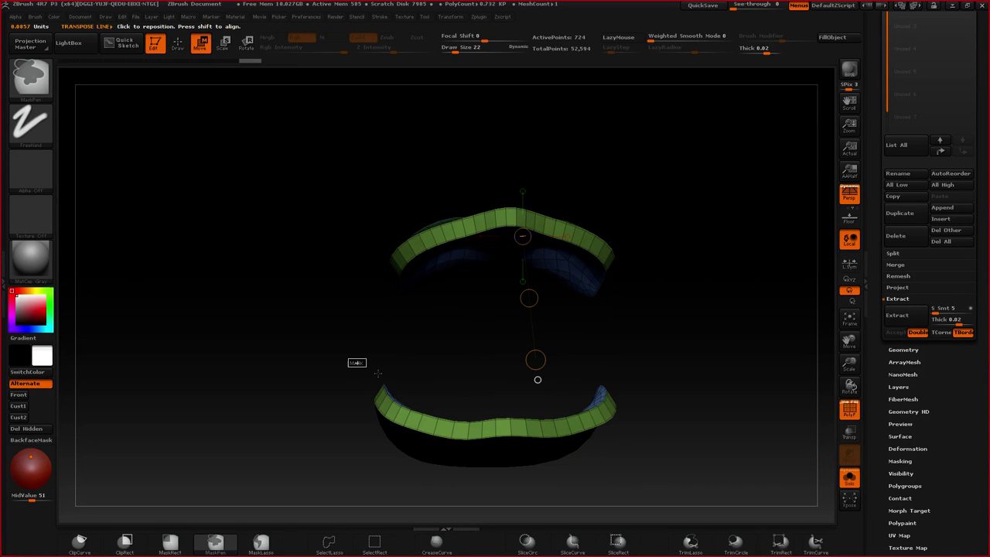
drag(377, 373, 586, 283)
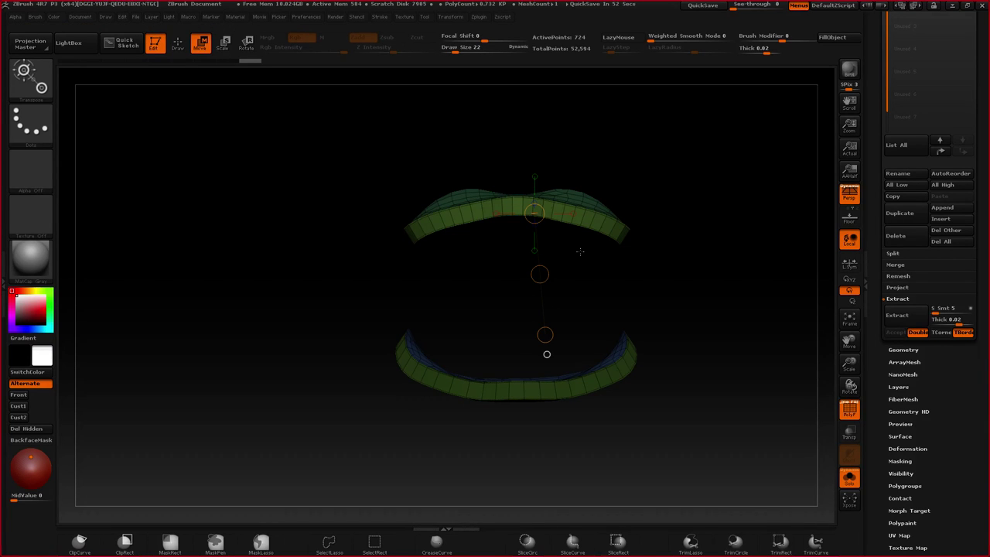
mouse_move(575, 277)
mouse_down()
mouse_move(580, 251)
mouse_move(544, 281)
mouse_move(549, 296)
mouse_move(493, 261)
mouse_move(525, 243)
mouse_move(512, 243)
mouse_up()
key(q)
- Shape the lower edge of the upper gum band with the Move brush and hide the wireframe
key(space)
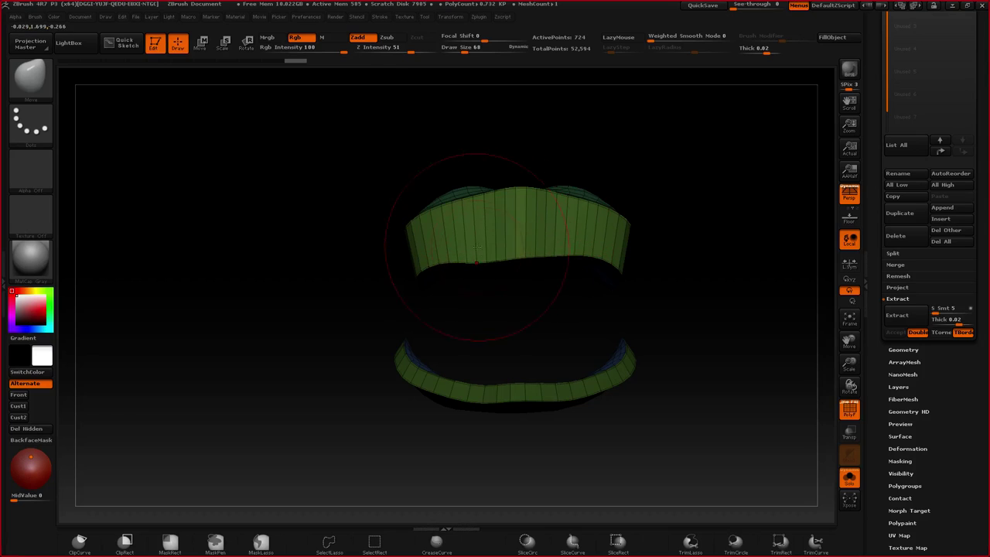
drag(464, 263, 488, 253)
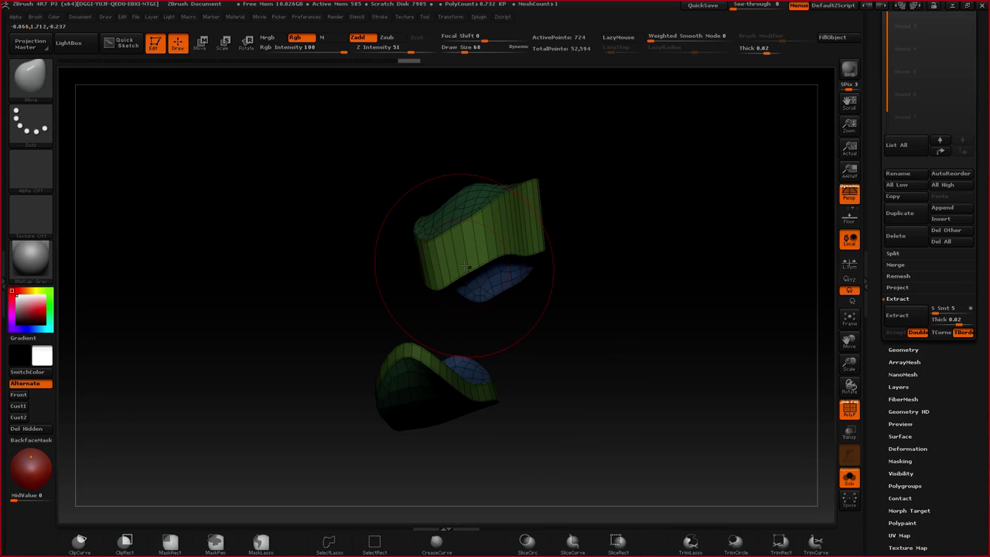
mouse_move(466, 308)
mouse_down()
mouse_move(405, 298)
mouse_move(410, 291)
mouse_up()
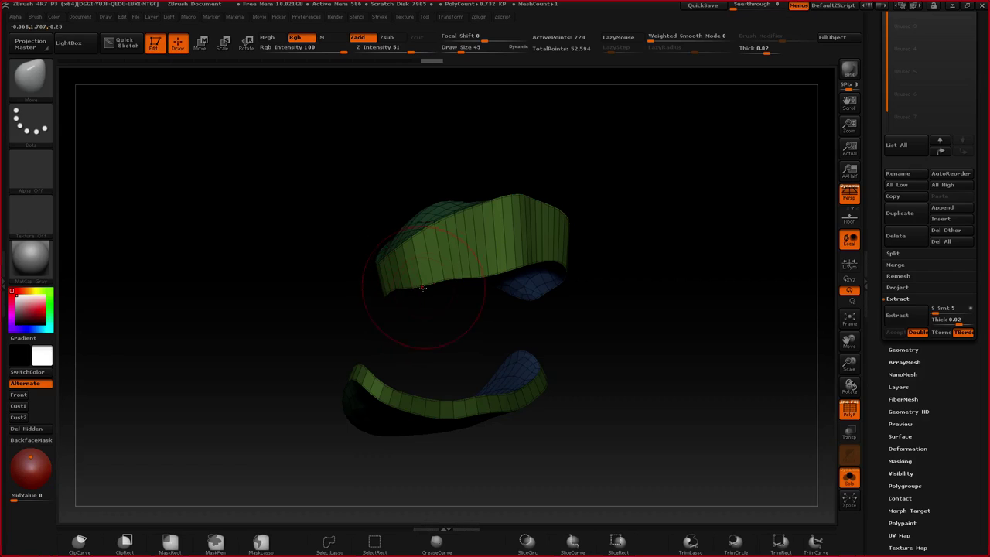
key(shift+f)
mouse_move(499, 287)
mouse_down()
mouse_move(539, 286)
mouse_move(424, 248)
mouse_move(441, 254)
mouse_move(368, 270)
mouse_move(440, 234)
mouse_move(414, 253)
mouse_move(411, 233)
mouse_move(403, 256)
mouse_move(442, 257)
mouse_up()
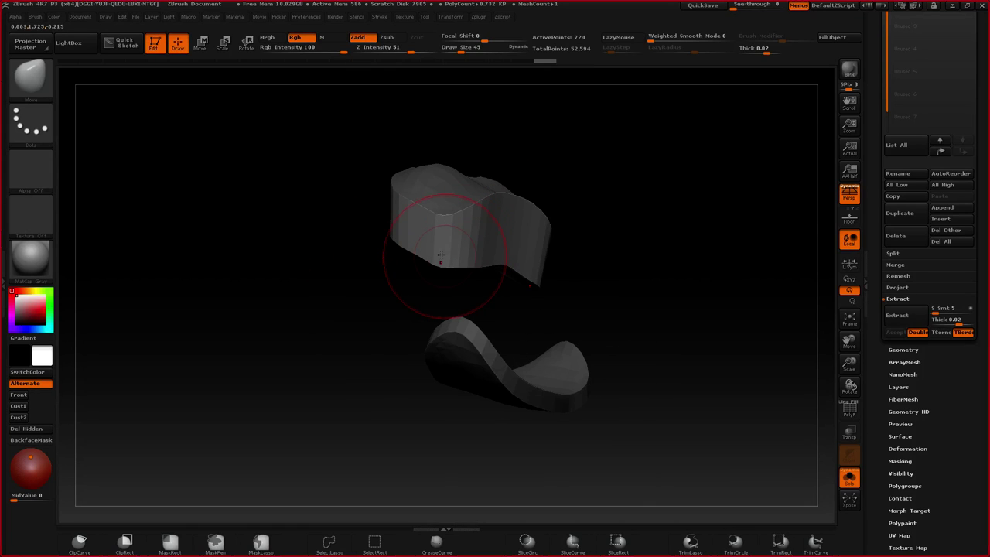
- Build up the underside of the upper gum band with the ClayBuildup brush at draw size 45
right_drag(441, 255, 373, 253)
key(b)
key(c)
key(b)
drag(379, 259, 300, 267)
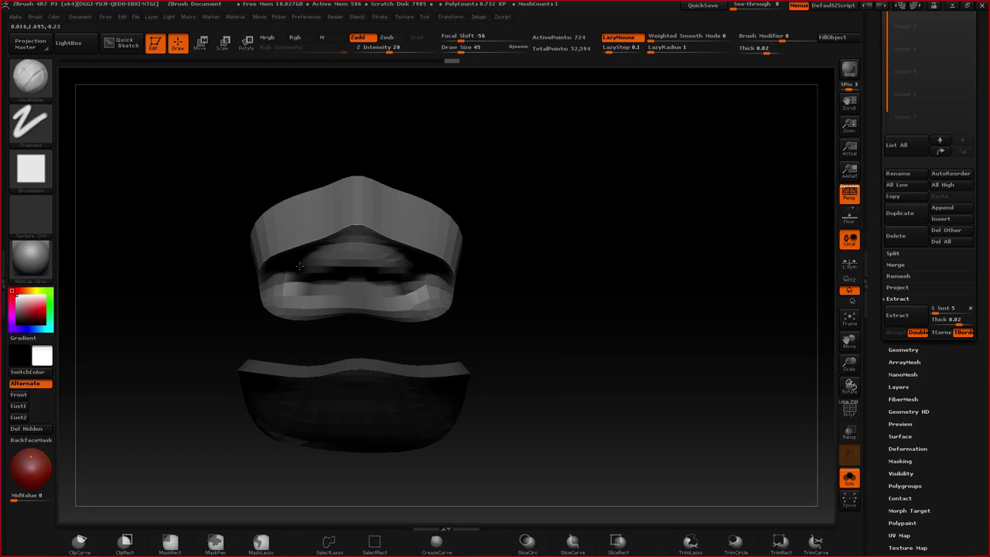
right_drag(299, 267, 267, 268)
drag(319, 265, 286, 271)
- Smooth the built-up underside of the upper gum and show the whole bust again
mouse_move(516, 239)
right_down()
mouse_move(546, 237)
mouse_move(481, 240)
right_up()
mouse_move(379, 214)
alt+right_down()
mouse_move(460, 215)
mouse_move(427, 241)
mouse_move(462, 254)
alt+right_up()
shift+drag(462, 254, 424, 255)
right_drag(447, 301, 461, 305)
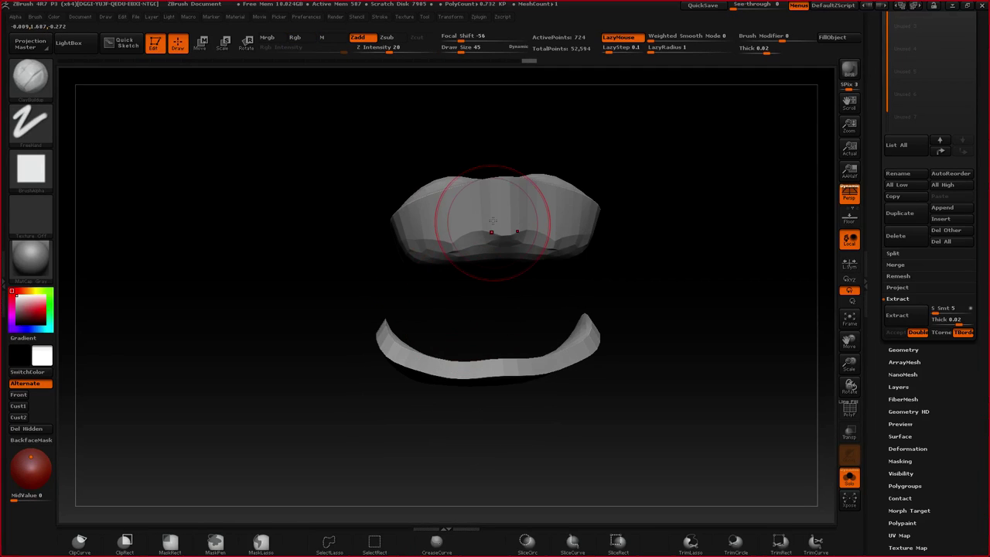
right_drag(431, 266, 459, 276)
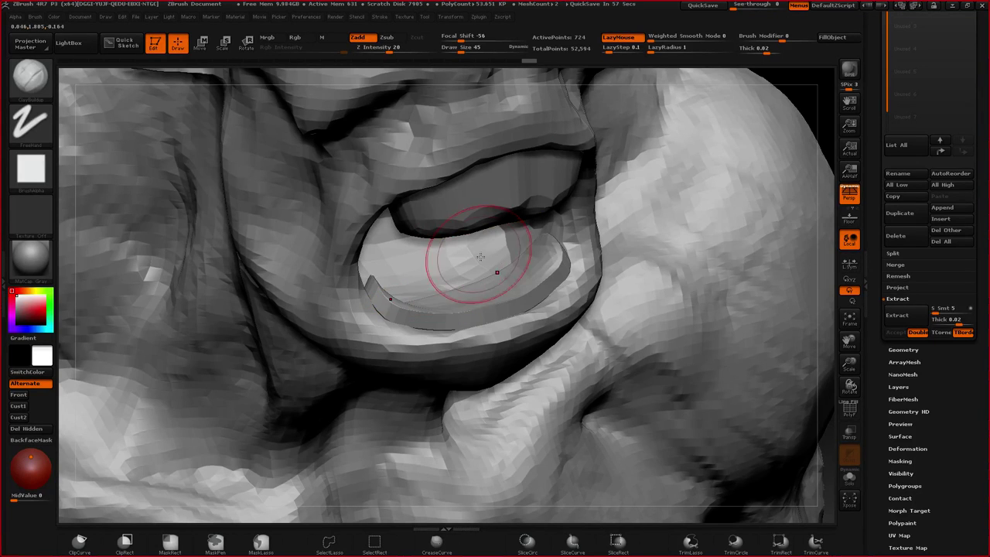
- Isolate the gums, mask the upper piece, and extend the lower gum into a fuller band with Transpose Move
key(r)
mouse_move(488, 289)
ctrl+mouse_down()
mouse_move(500, 268)
mouse_move(479, 331)
ctrl+mouse_up()
key(alt+s)
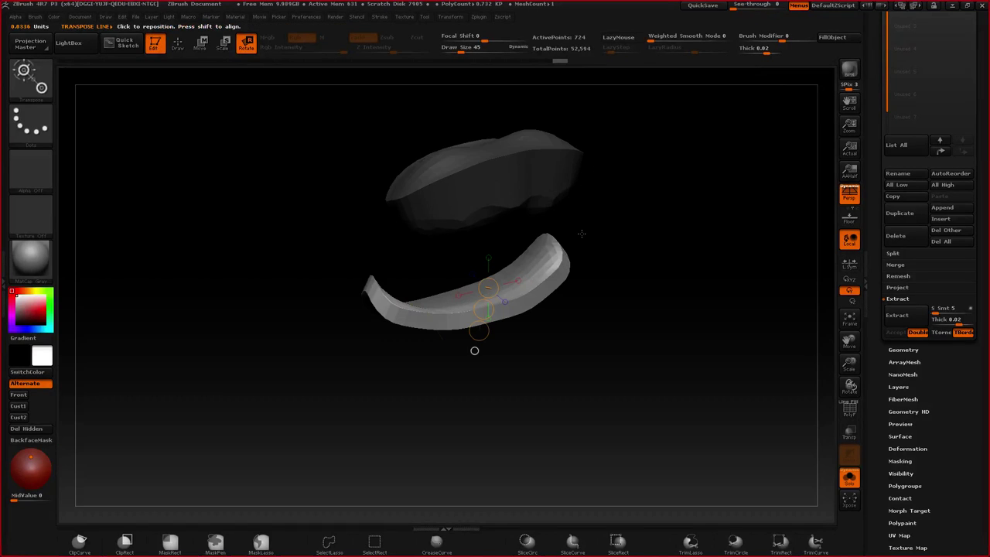
drag(581, 233, 424, 265)
ctrl+click(453, 328)
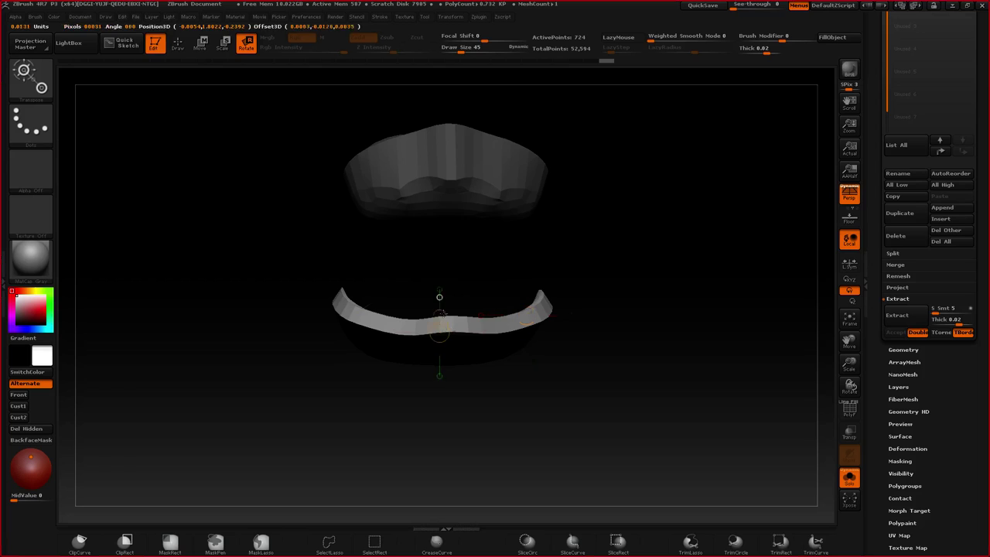
shift+drag(455, 331, 455, 250)
key(w)
mouse_move(441, 300)
mouse_down()
mouse_move(443, 272)
mouse_move(506, 307)
mouse_move(511, 271)
mouse_move(462, 279)
mouse_move(574, 257)
mouse_move(582, 265)
mouse_up()
- Smooth the lower gum into a rounded strip and bring the bust back into view
key(q)
key(w)
key(q)
mouse_move(495, 271)
shift+mouse_down()
mouse_move(409, 281)
mouse_move(500, 250)
shift+mouse_up()
shift+drag(435, 294, 469, 294)
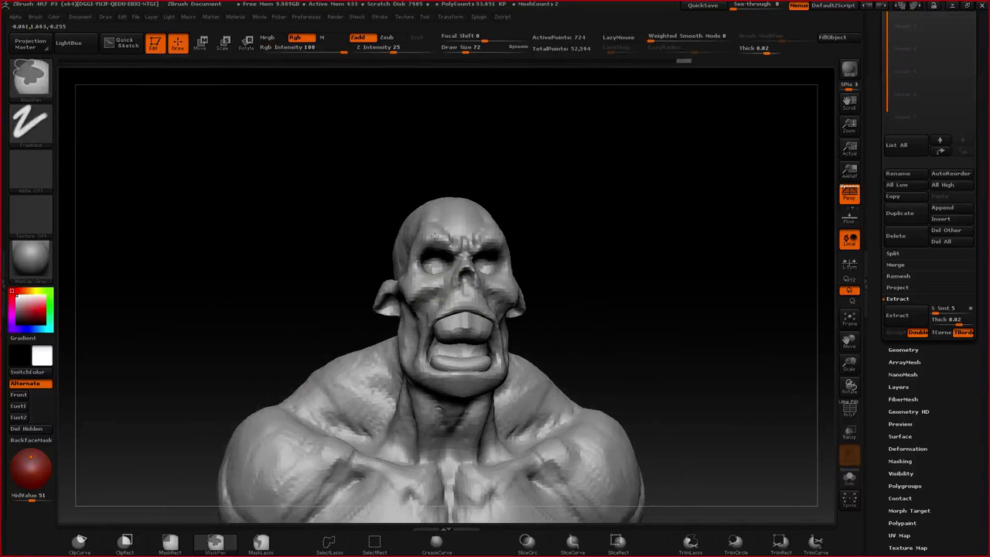
- Smooth the blocky upper gum into a rounded form inside the open mouth
ctrl+right_drag(436, 236, 447, 289)
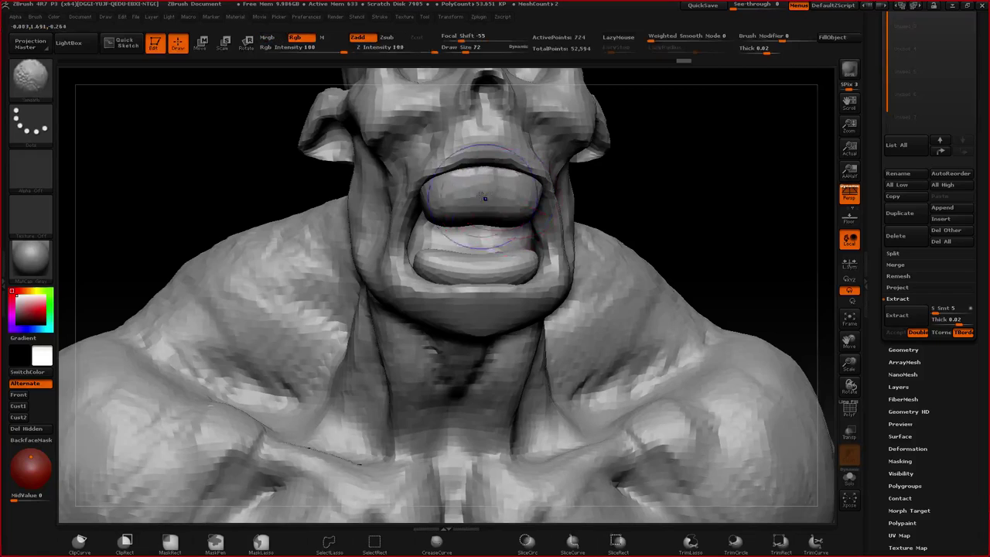
mouse_move(456, 198)
shift+mouse_down()
mouse_move(460, 184)
mouse_move(482, 190)
mouse_move(470, 213)
mouse_move(477, 193)
mouse_move(492, 198)
shift+mouse_up()
key(ctrl+z)
key(ctrl+z)
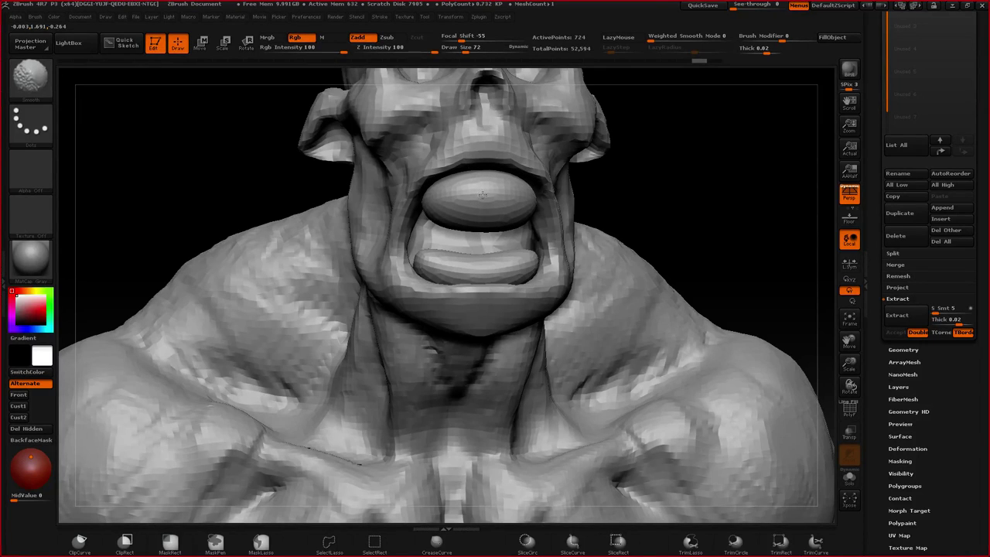
right_drag(476, 203, 514, 187)
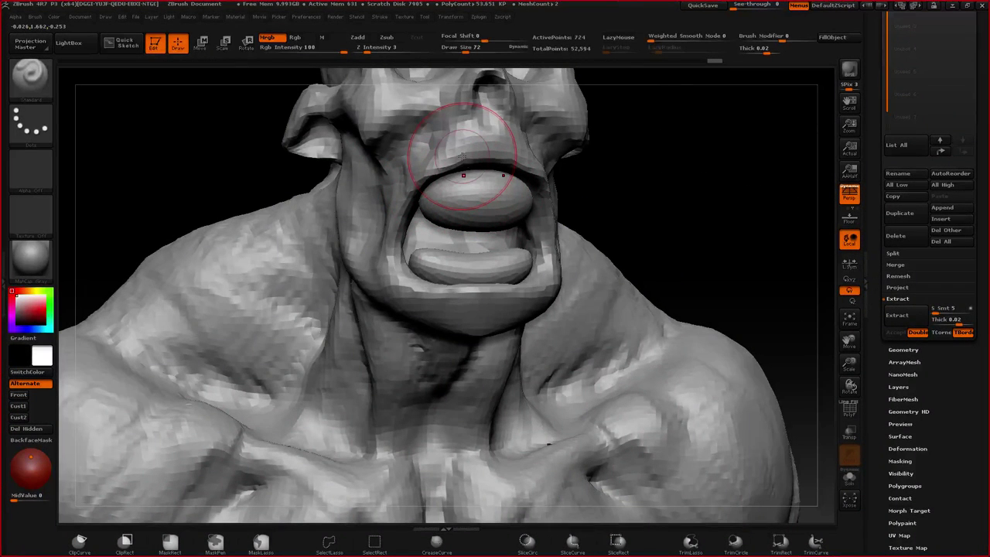
- Flatten the rounded gum surfaces with the Flatten brush and adjust their outline with the Move brush
key(b)
key(f)
key(a)
mouse_move(459, 233)
right_down()
mouse_move(462, 246)
mouse_move(481, 242)
right_up()
drag(481, 242, 429, 250)
key(b)
key(m)
key(v)
mouse_move(428, 248)
right_down()
mouse_move(507, 236)
mouse_move(506, 290)
right_up()
key(space)
drag(520, 325, 507, 321)
- Flatten the gum fronts further and widen the pieces with the Move brush to fill the mouth opening
key(b)
key(f)
key(a)
mouse_move(507, 321)
right_down()
mouse_move(466, 332)
mouse_move(468, 262)
right_up()
key(b)
key(m)
key(v)
key(space)
drag(457, 265, 456, 263)
right_drag(456, 263, 526, 267)
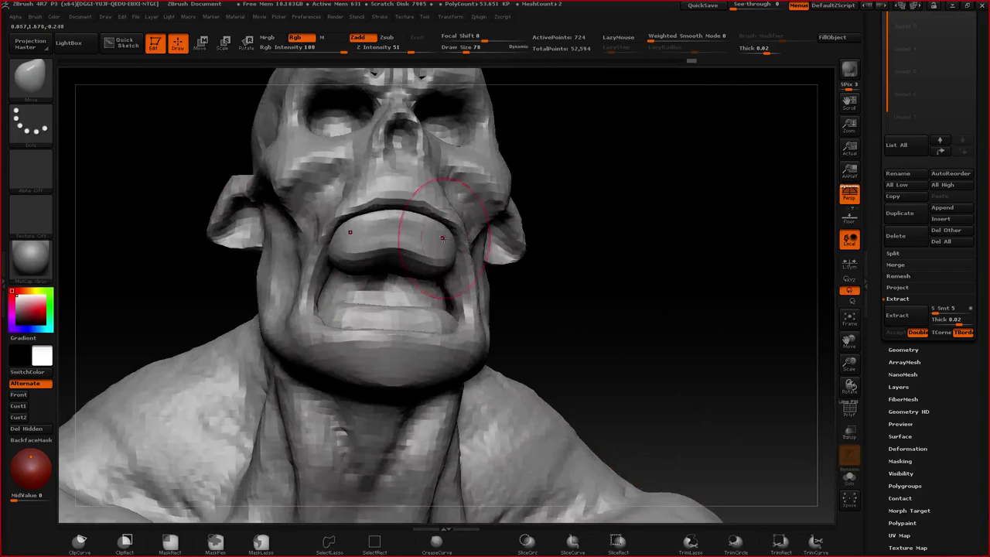
- Refine how the gums sit inside the mouth using the Move brush at draw size 53
right_drag(443, 239, 364, 290)
mouse_move(363, 290)
right_down()
mouse_move(379, 323)
mouse_move(433, 357)
right_up()
key(space)
drag(434, 362, 424, 362)
mouse_move(495, 332)
right_down()
mouse_move(411, 313)
mouse_move(582, 305)
right_up()
- Isolate the gums, adjust the tapered end of the lower piece with the Move brush, and show the bust again
key(shift+s)
mouse_move(359, 309)
right_down()
mouse_move(416, 354)
mouse_move(403, 272)
mouse_move(407, 294)
right_up()
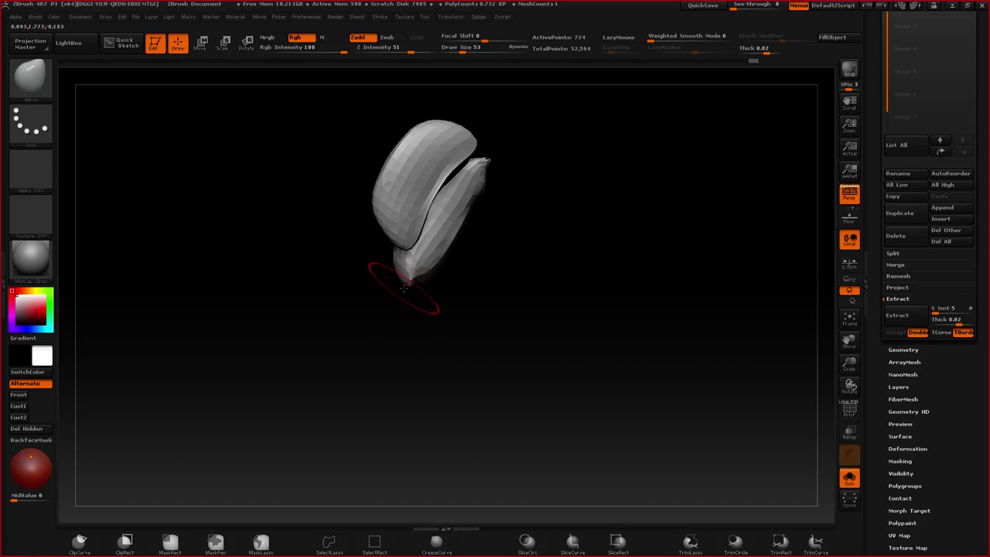
drag(414, 276, 427, 279)
mouse_move(427, 280)
right_down()
mouse_move(431, 288)
mouse_move(459, 256)
mouse_move(390, 266)
mouse_move(433, 263)
mouse_move(486, 281)
mouse_move(427, 197)
mouse_move(374, 164)
mouse_move(407, 216)
mouse_move(500, 184)
mouse_move(546, 271)
right_up()
key(shift+s)
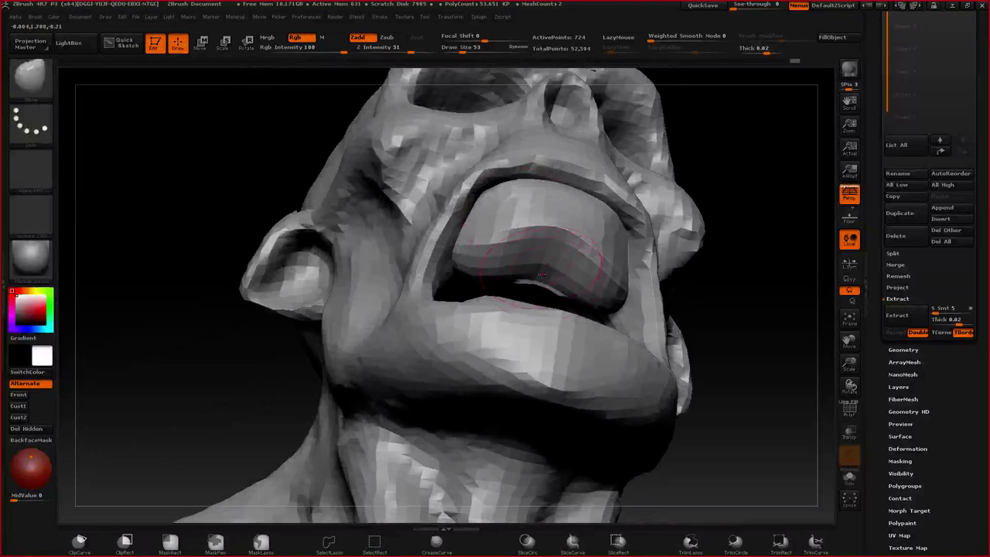
- Raise the middle of the upper gum's lower edge and fit its sides beneath the upper lip
ctrl+drag(541, 273, 539, 244)
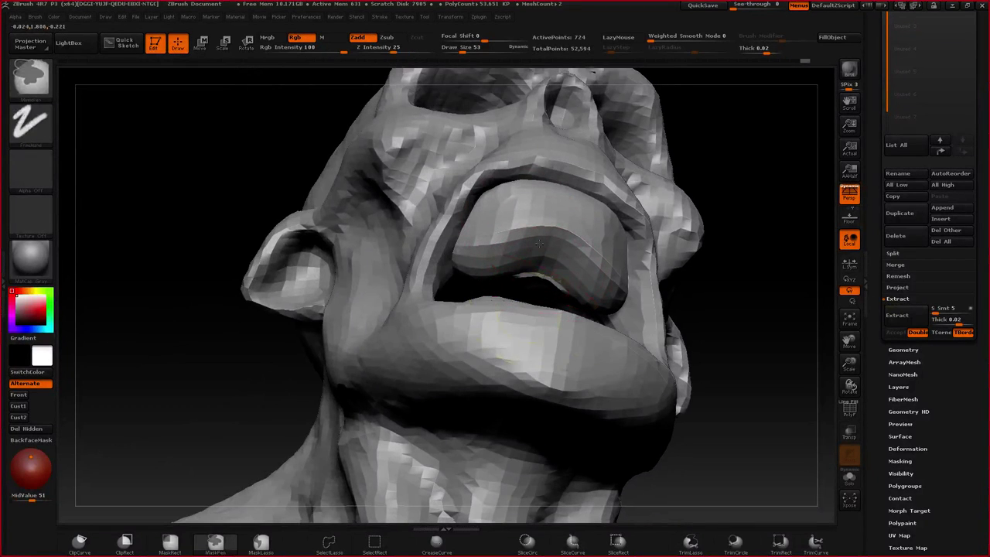
right_drag(539, 243, 511, 267)
mouse_move(511, 267)
ctrl+right_down()
mouse_move(507, 236)
mouse_move(542, 247)
mouse_move(531, 240)
mouse_move(513, 258)
mouse_move(472, 259)
ctrl+right_up()
mouse_move(565, 253)
right_down()
mouse_move(359, 276)
mouse_move(354, 283)
mouse_move(438, 380)
mouse_move(422, 370)
mouse_move(416, 323)
mouse_move(379, 290)
right_up()
ctrl+right_drag(379, 290, 420, 305)
mouse_move(491, 261)
right_down()
mouse_move(468, 264)
mouse_move(468, 223)
right_up()
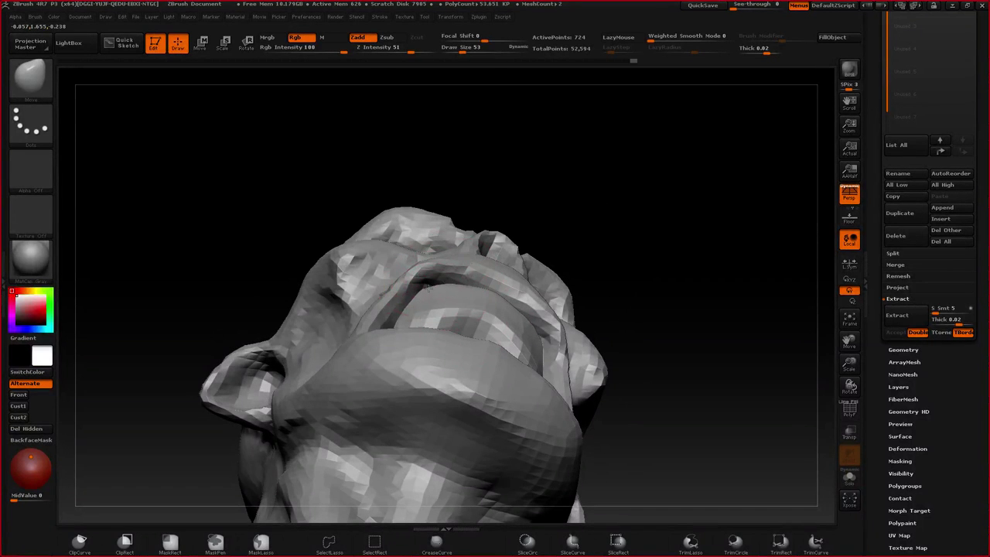
mouse_move(417, 298)
right_down()
mouse_move(446, 344)
mouse_move(431, 263)
right_up()
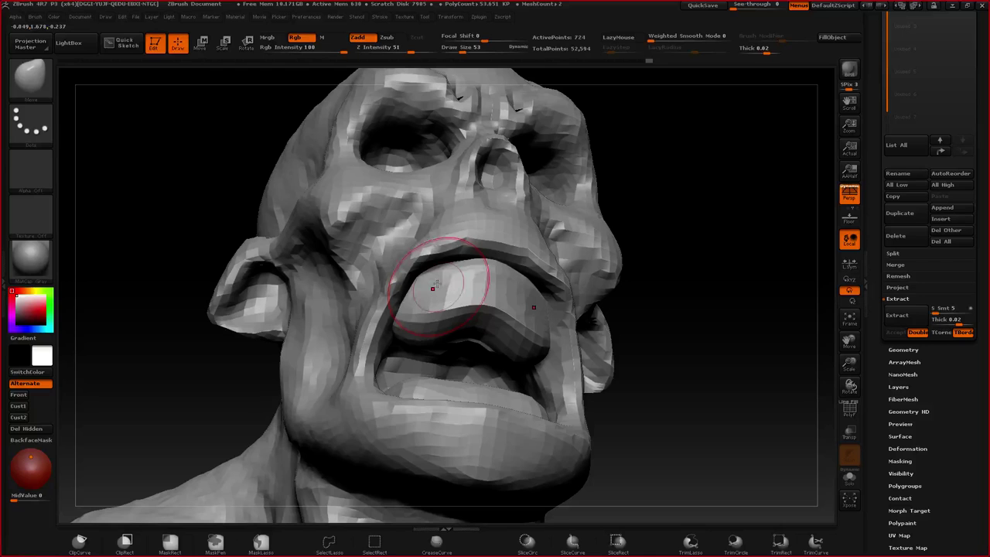
right_drag(430, 277, 490, 274)
key(ctrl)
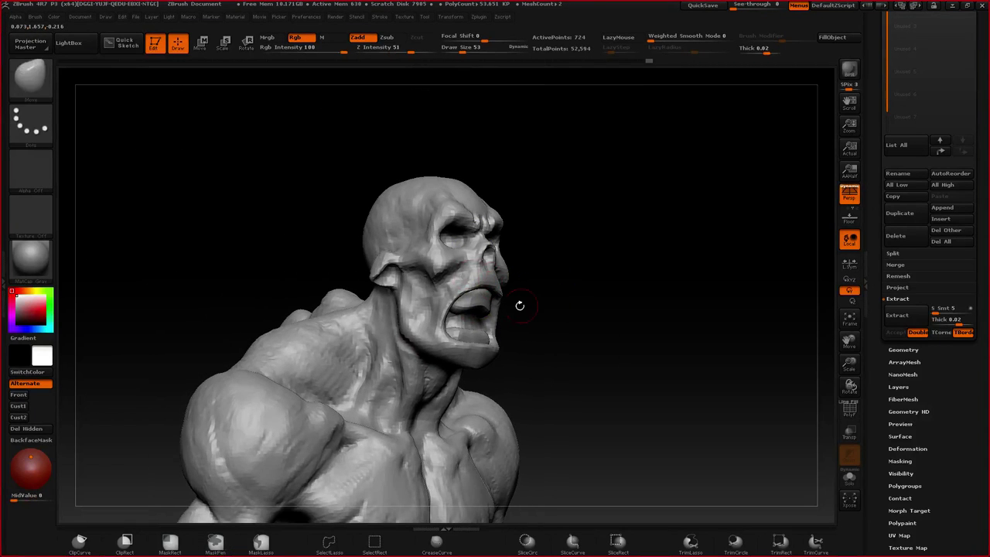
- Reshape the lower gum with the Move brush to fit against the inside of the lower jaw
shift+drag(520, 305, 465, 290)
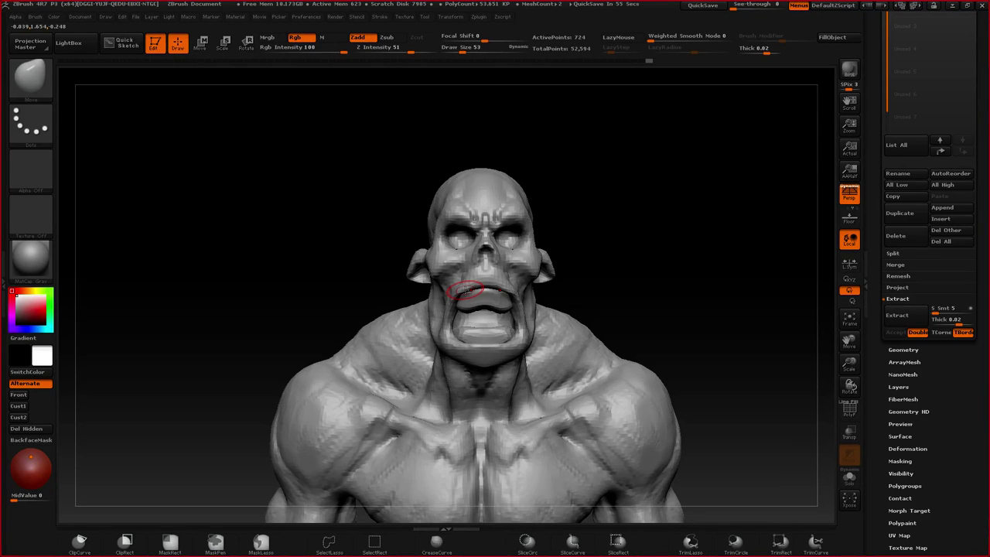
ctrl+right_drag(466, 290, 495, 294)
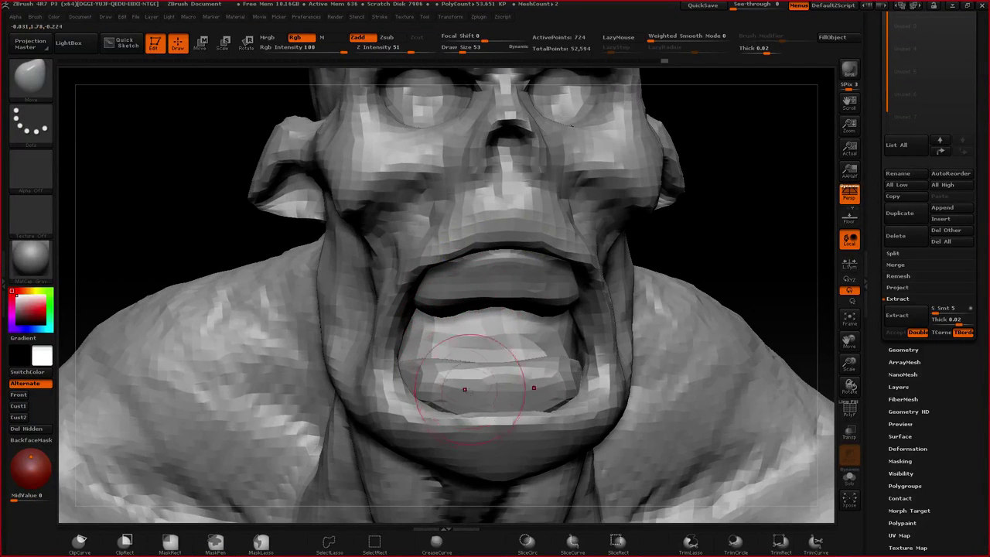
right_drag(457, 398, 479, 365)
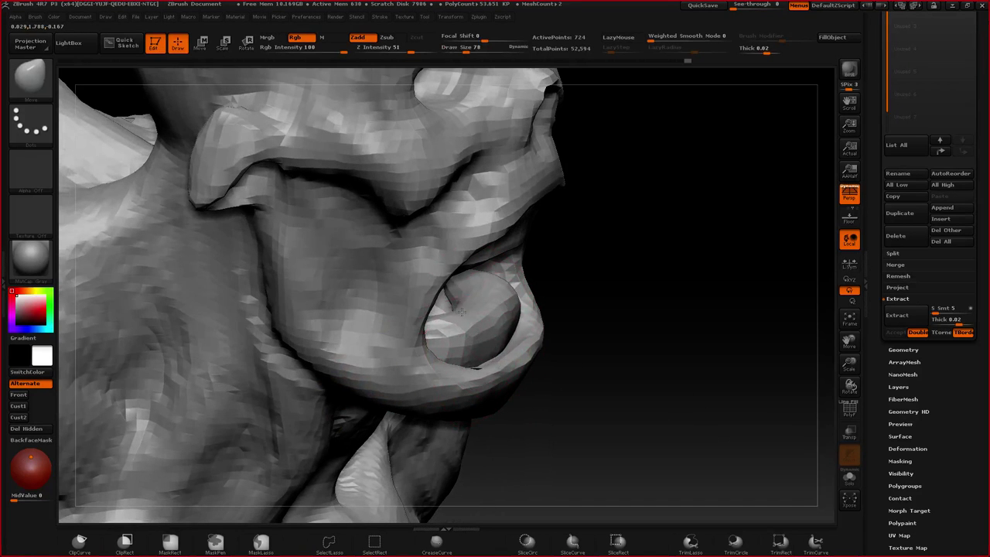
mouse_move(461, 312)
mouse_down()
mouse_move(468, 340)
mouse_move(478, 334)
mouse_up()
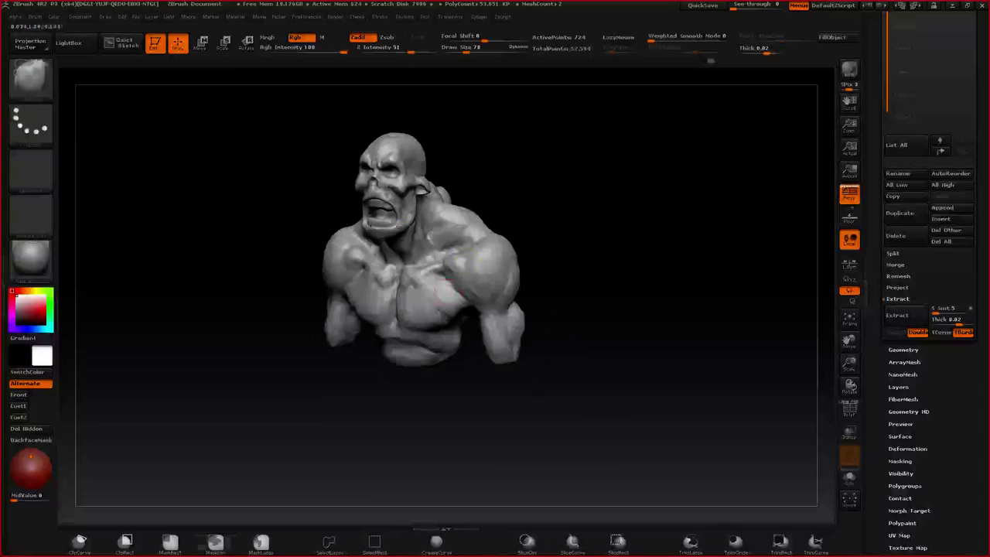
- Select the bust and mask an irregular patch on the outer shoulder muscle, erasing part of its upper edge
mouse_move(634, 294)
mouse_down()
mouse_move(470, 309)
mouse_move(495, 325)
mouse_move(472, 277)
mouse_up()
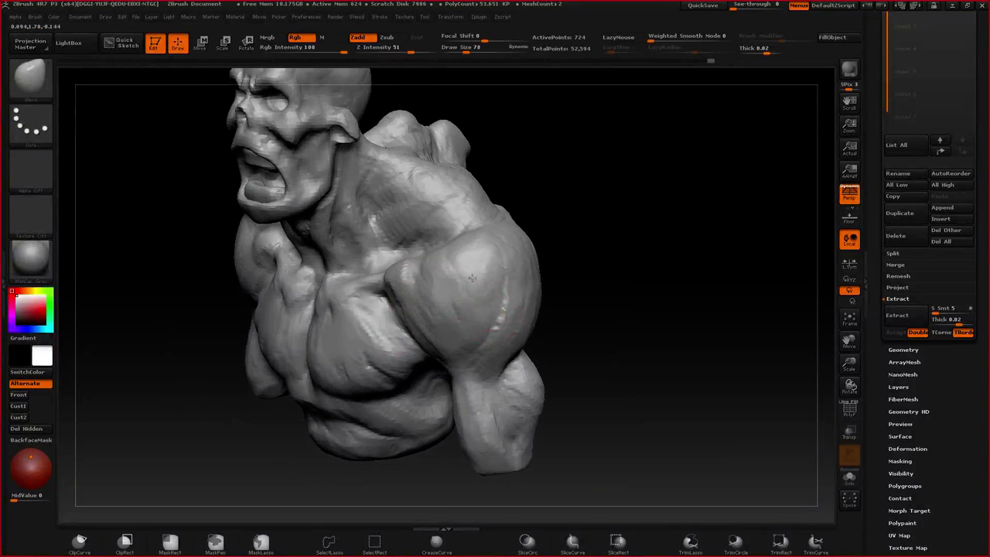
alt+click(472, 277)
mouse_move(464, 231)
ctrl+mouse_down()
mouse_move(469, 279)
mouse_move(434, 272)
mouse_move(464, 299)
mouse_move(485, 256)
mouse_move(462, 311)
mouse_move(421, 280)
ctrl+mouse_up()
mouse_move(421, 280)
right_down()
mouse_move(442, 292)
mouse_move(434, 263)
mouse_move(417, 268)
right_up()
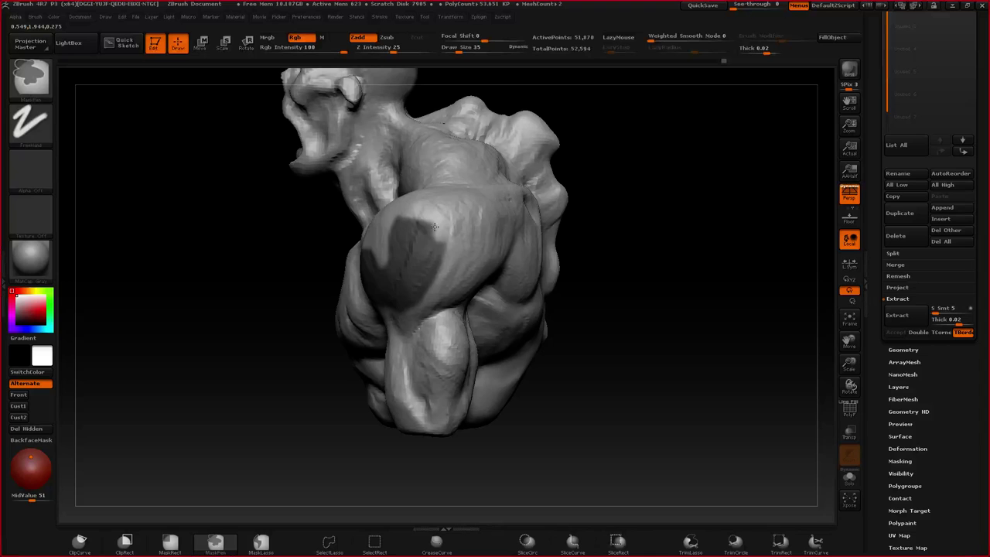
mouse_move(435, 226)
ctrl+alt+mouse_down()
mouse_move(435, 257)
mouse_move(419, 241)
ctrl+alt+mouse_up()
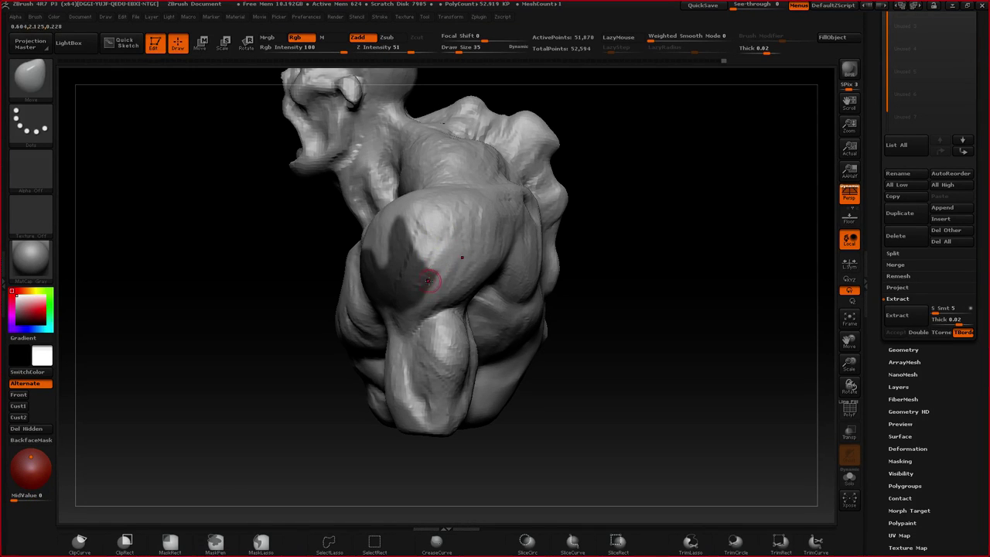
right_drag(427, 281, 382, 272)
right_drag(382, 272, 410, 251)
ctrl+right_drag(410, 251, 422, 224)
- Switch to the browser, examine the crouching zombie reference, close it, and compare the bust's front view
key(alt+Tab)
drag(749, 82, 557, 29)
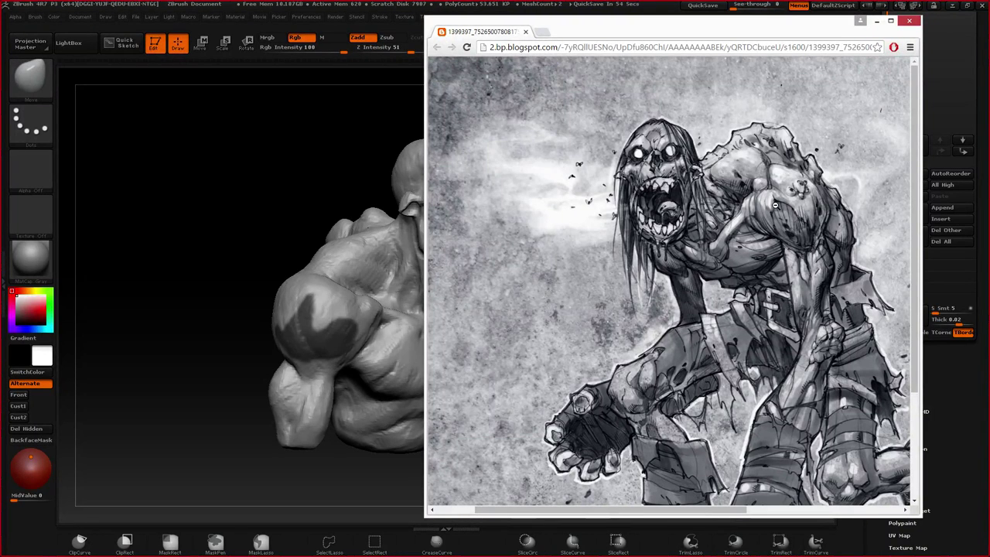
click(526, 32)
right_drag(557, 309, 456, 315)
right_drag(333, 310, 417, 319)
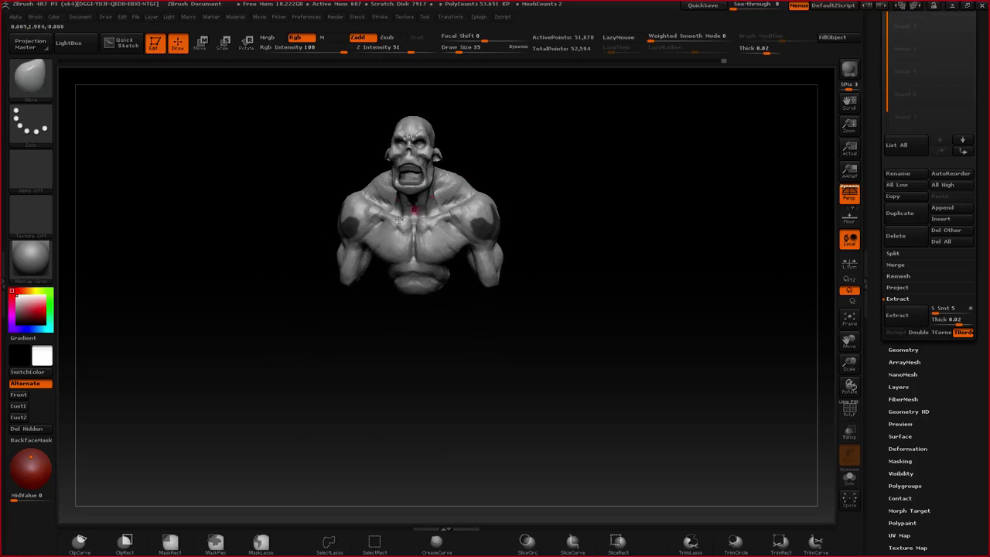
- Trim the upper edge of the shoulder mask into a more jagged outline
mouse_move(411, 236)
mouse_down()
mouse_move(405, 280)
mouse_move(406, 227)
mouse_move(406, 303)
mouse_move(396, 317)
mouse_up()
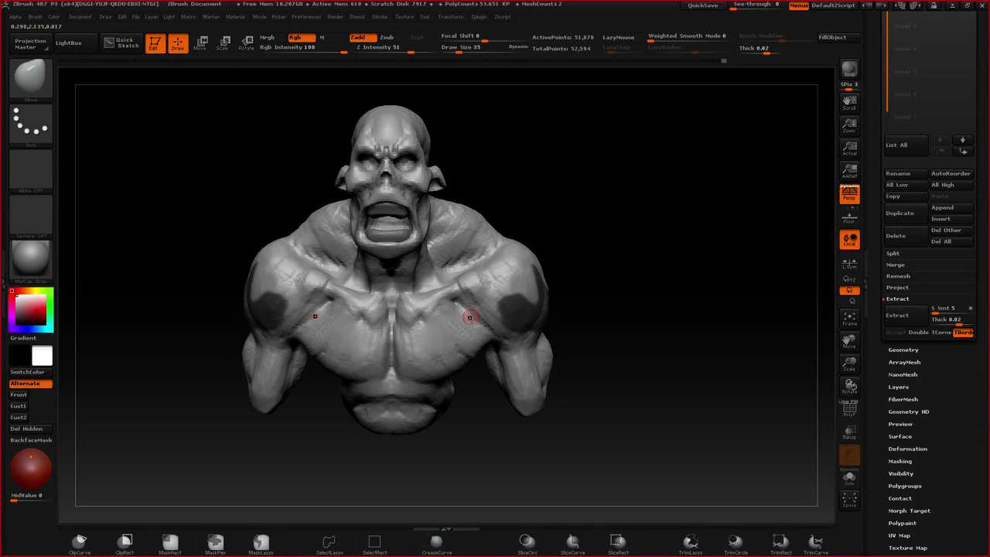
alt+right_drag(461, 291, 423, 278)
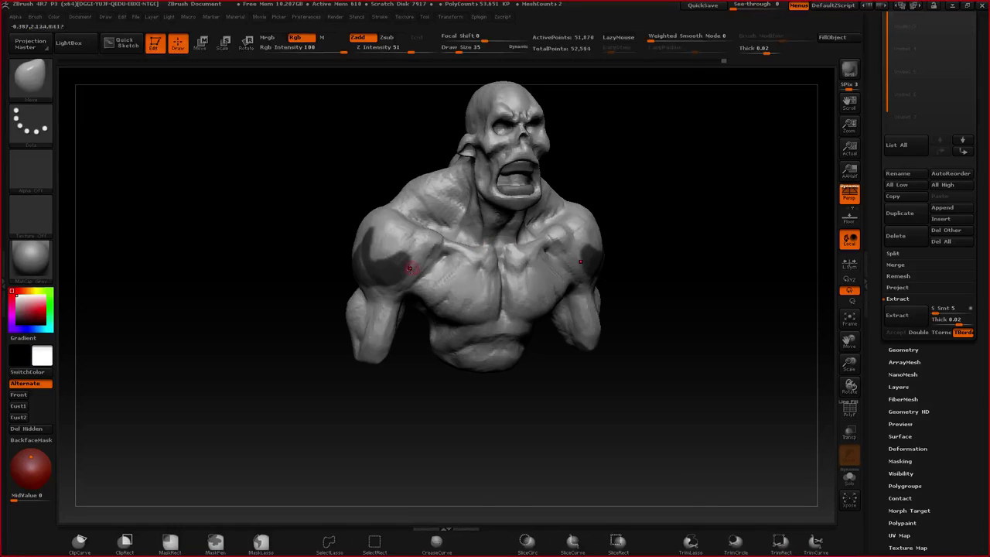
ctrl+right_drag(412, 267, 423, 276)
ctrl+alt+drag(432, 265, 426, 293)
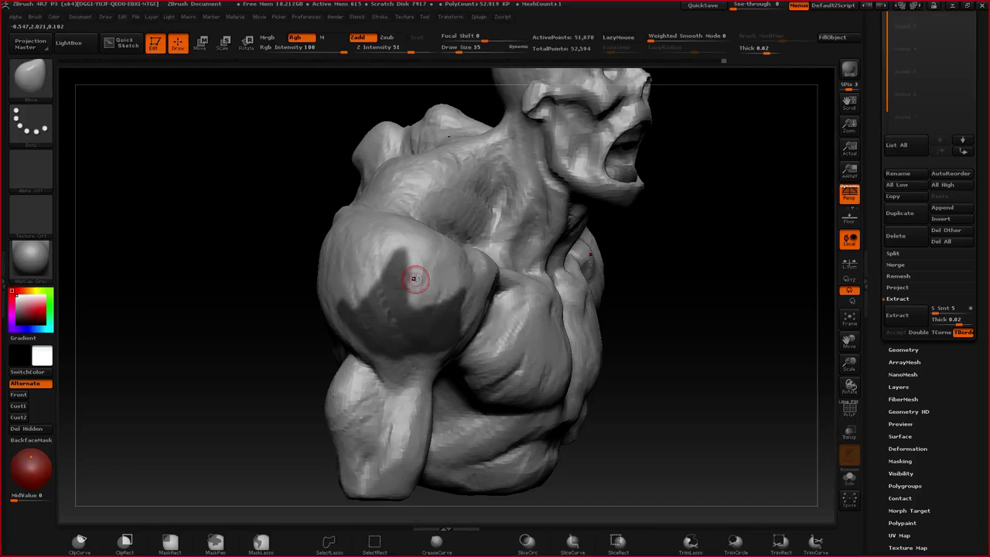
right_drag(415, 279, 369, 310)
key(ctrl)
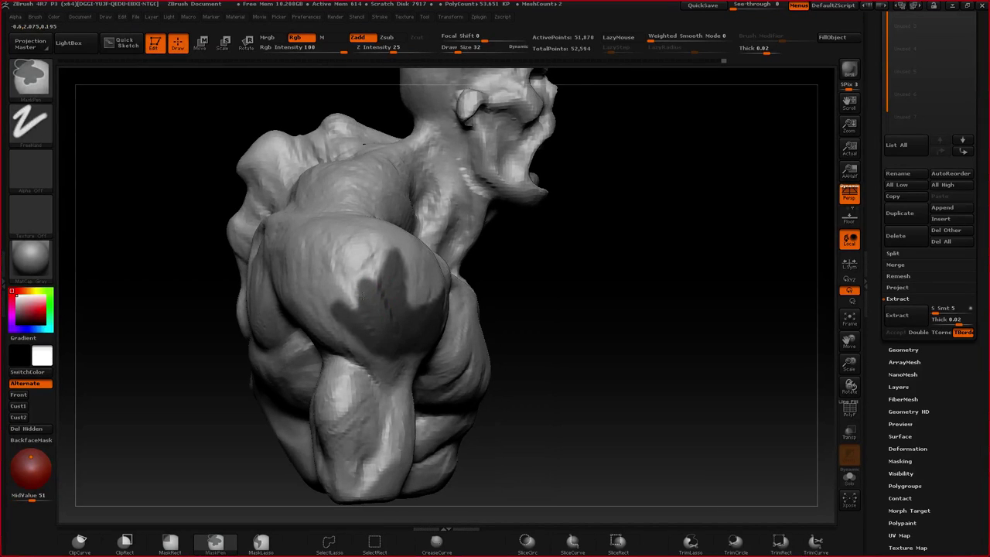
- Refine the pointed prongs along the shoulder mask's upper edge with the mask brush at size 20
right_drag(410, 279, 387, 283)
ctrl+drag(385, 284, 381, 272)
key(space)
drag(377, 306, 373, 306)
key(ctrl)
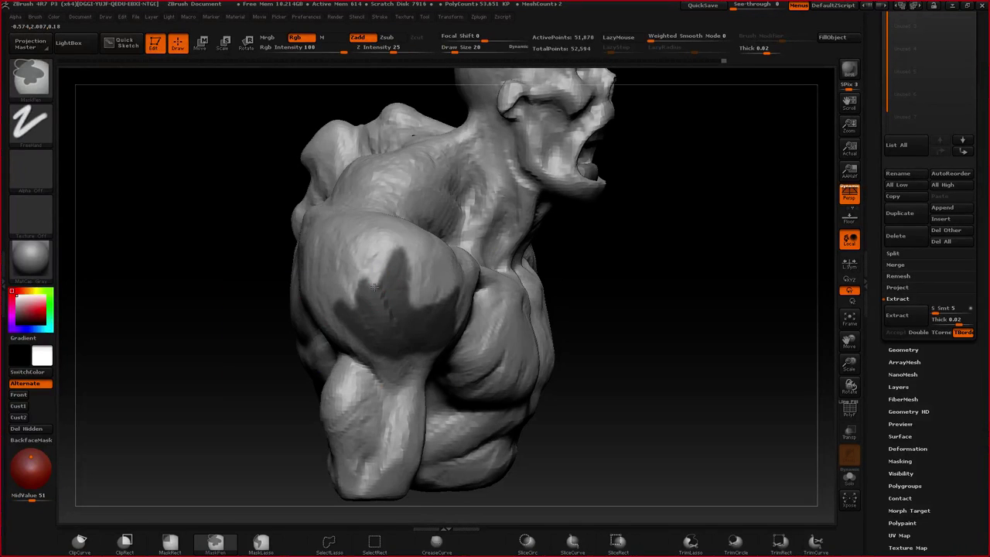
mouse_move(400, 261)
right_down()
mouse_move(363, 268)
mouse_move(387, 265)
mouse_move(443, 299)
mouse_move(423, 276)
right_up()
key(ctrl)
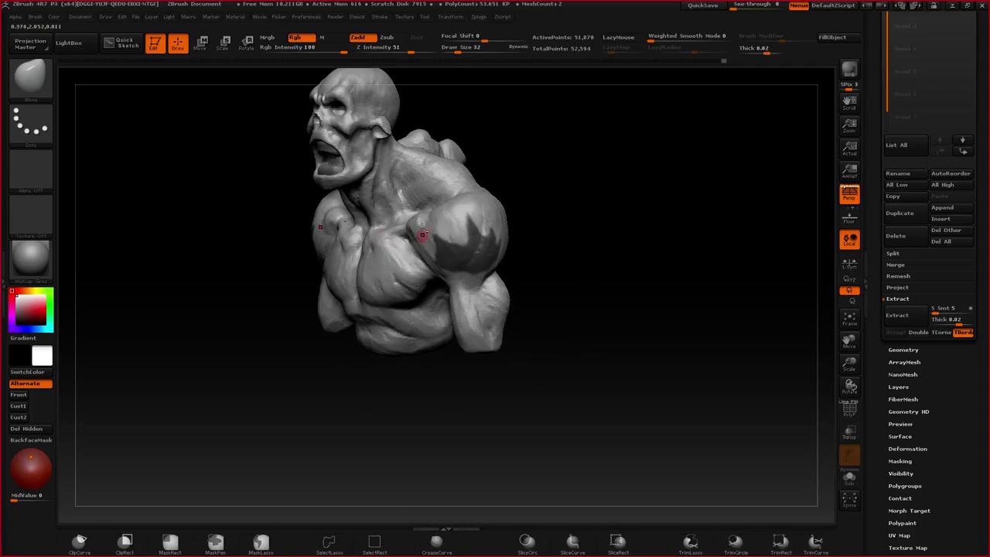
- Touch up the shoulder mask's edge and check its shape from the side and front
key(ctrl)
right_drag(461, 209, 464, 273)
drag(464, 274, 452, 298)
right_drag(453, 298, 495, 267)
ctrl+drag(495, 267, 505, 243)
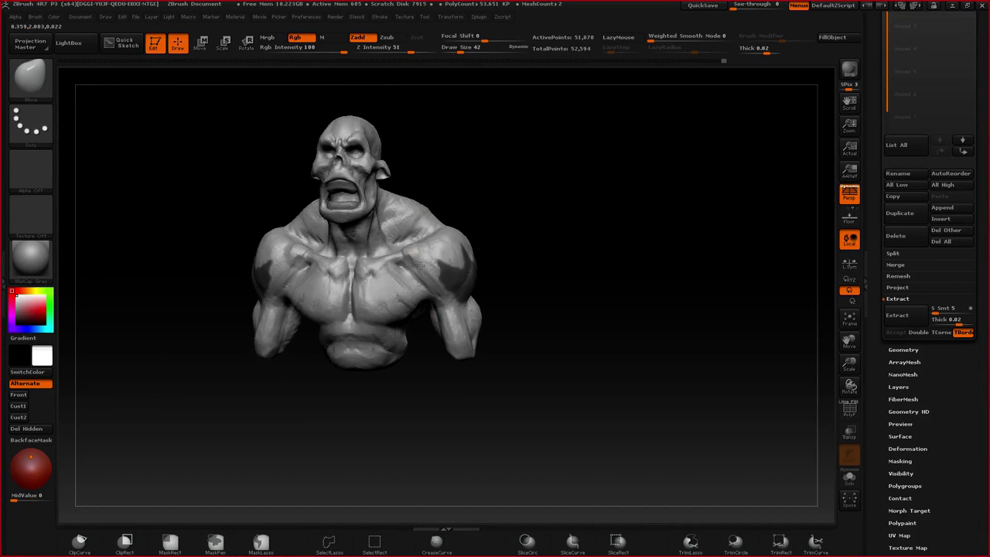
right_drag(420, 265, 402, 254)
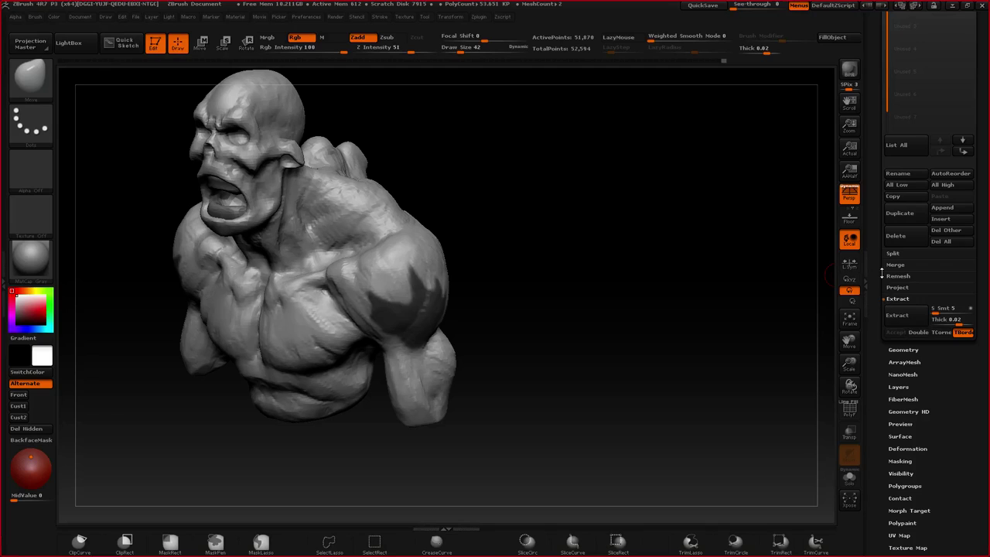
- Extract the masked shoulder patches as a new subtool with a thickness of 0.00013 and accept the result
drag(882, 274, 871, 306)
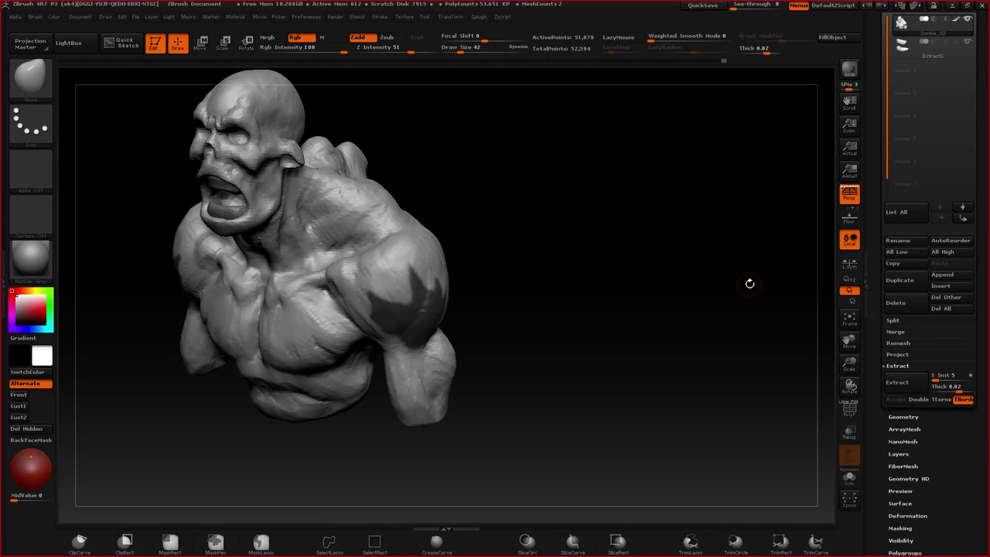
alt+right_drag(441, 271, 495, 293)
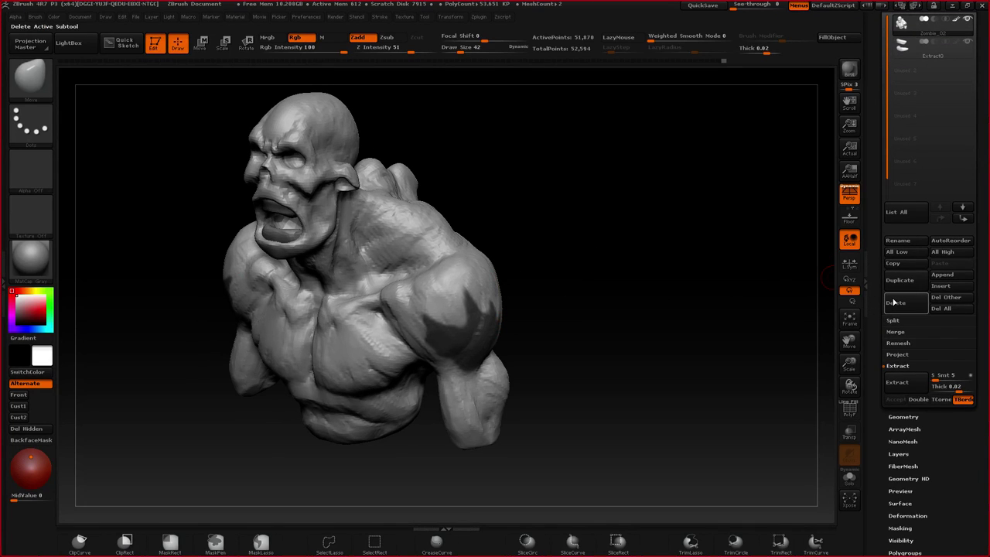
drag(875, 339, 874, 306)
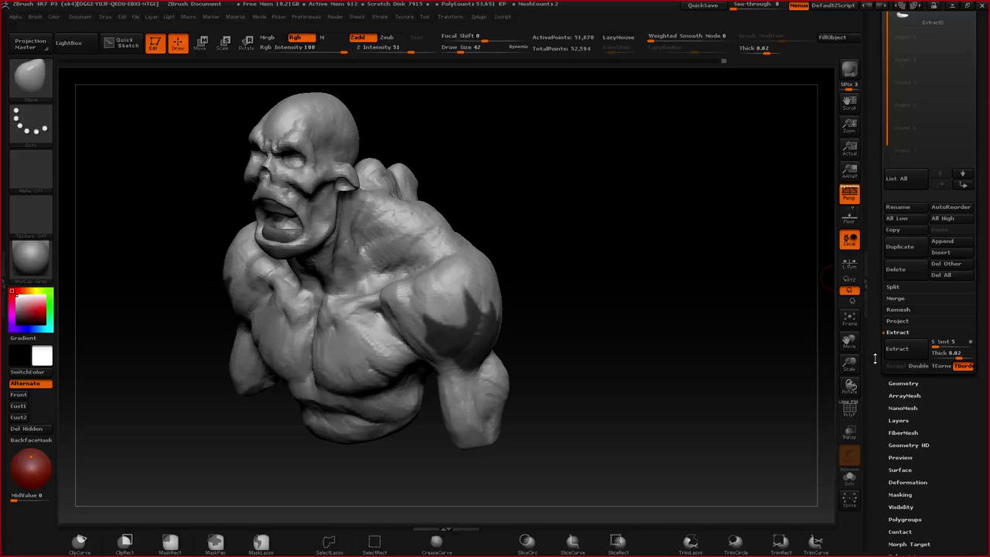
drag(596, 309, 523, 298)
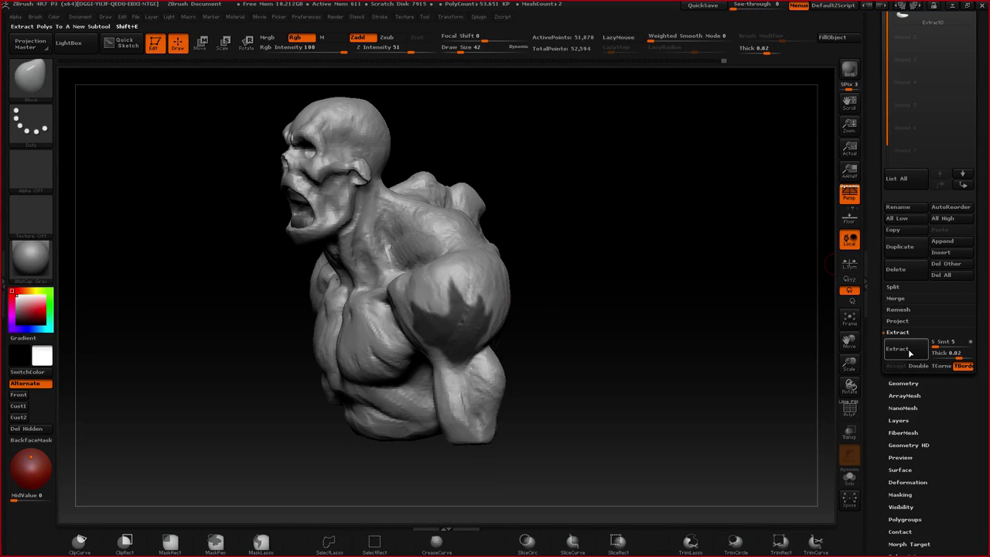
click(947, 353)
text(0.00013)
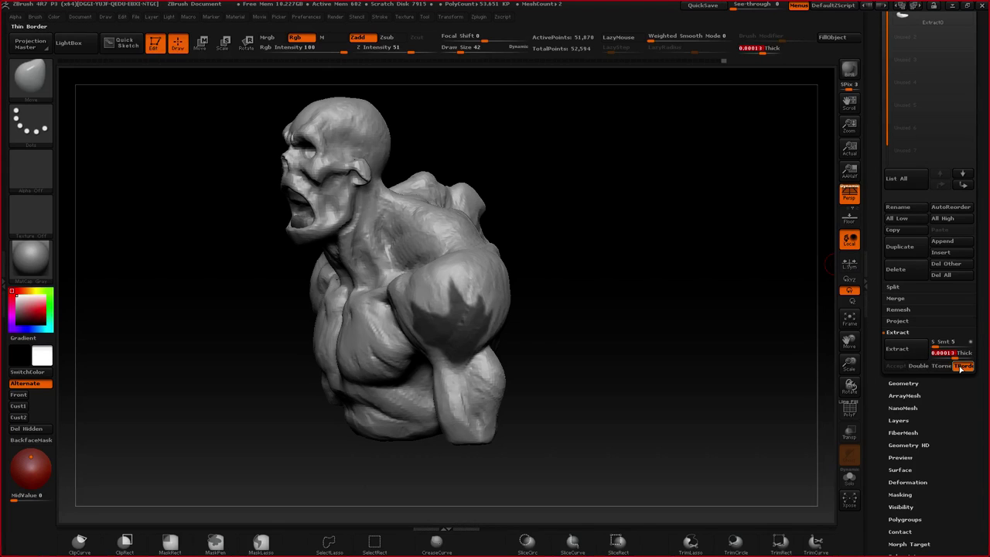
click(912, 353)
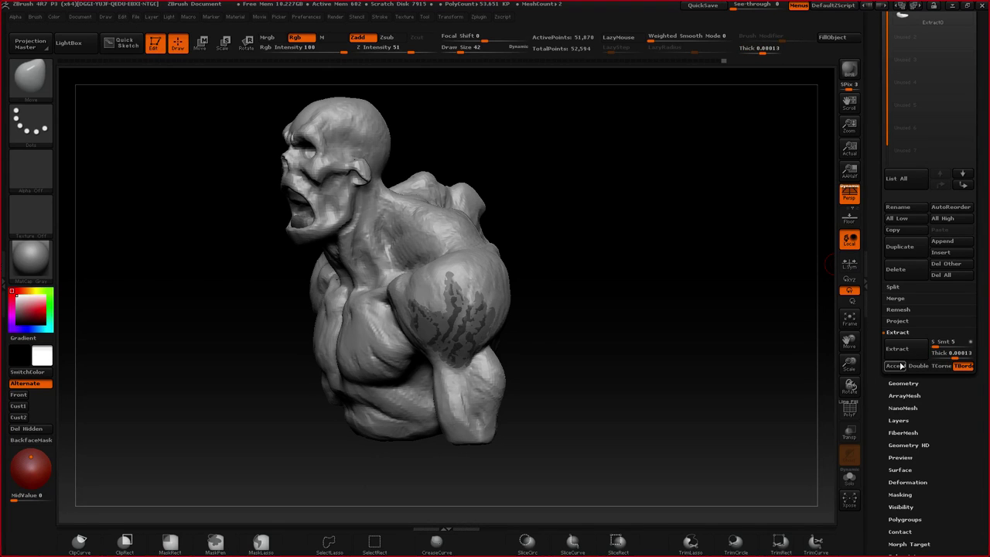
click(895, 366)
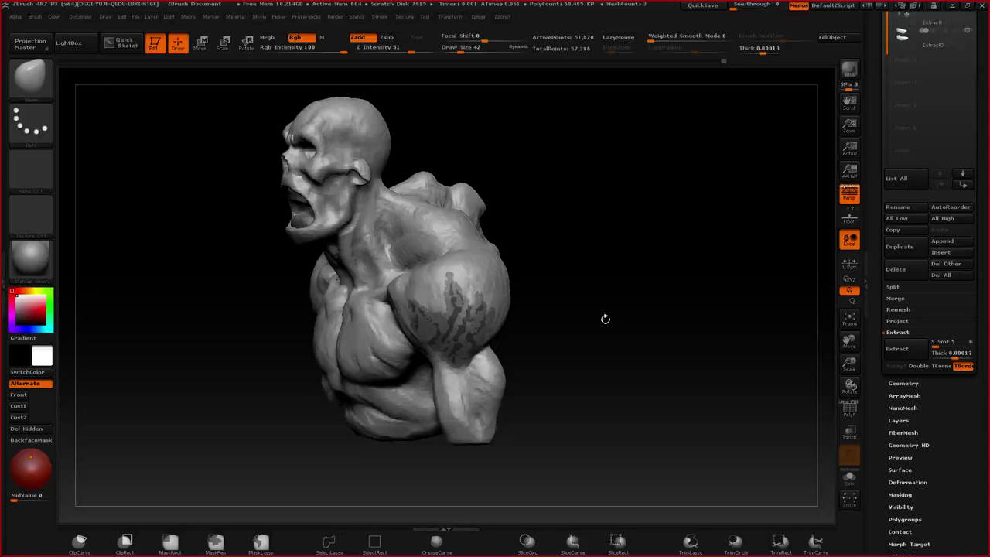
- Isolate the extracted shoulder pieces and delete their hidden border polygons
drag(606, 319, 482, 345)
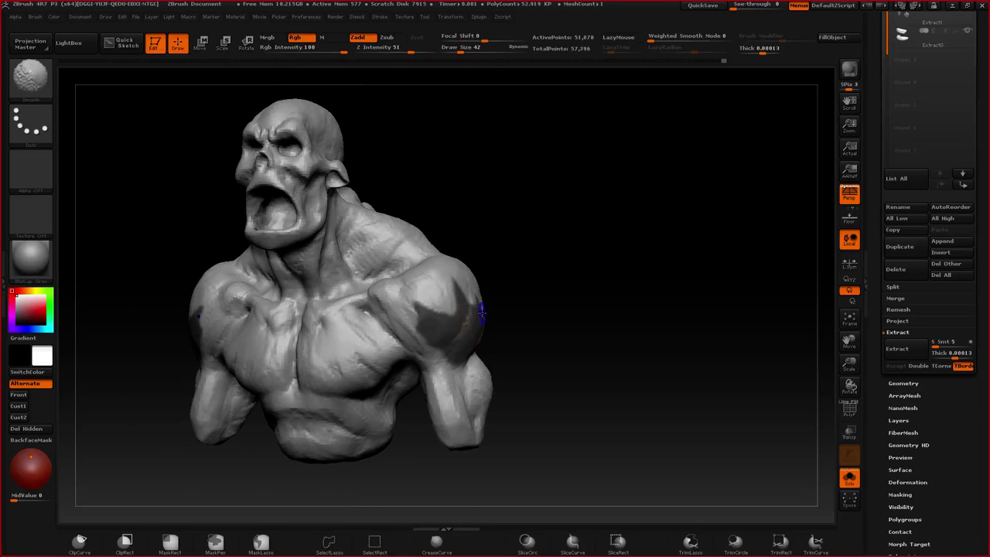
key(Down)
key(shift+s)
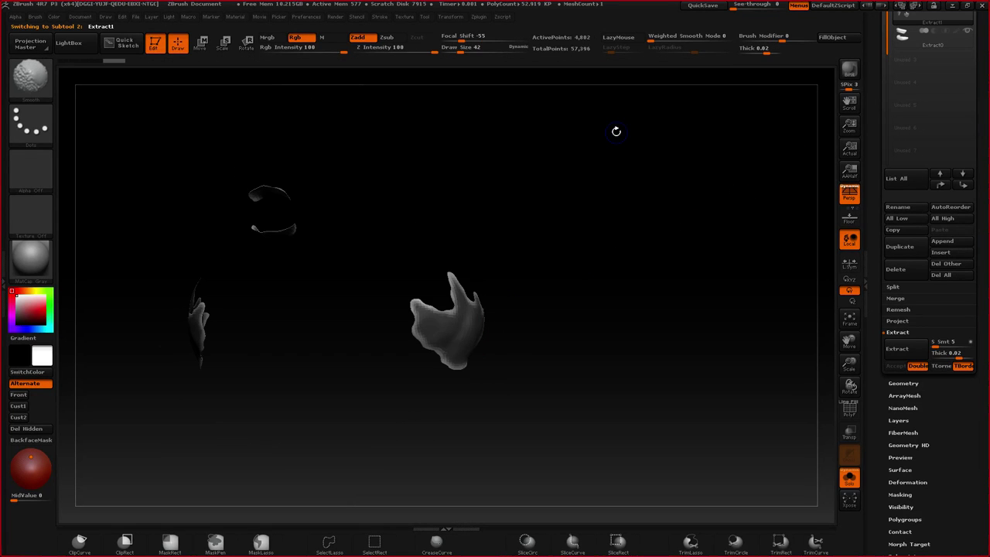
mouse_move(617, 132)
mouse_down()
mouse_move(503, 324)
mouse_move(436, 294)
mouse_up()
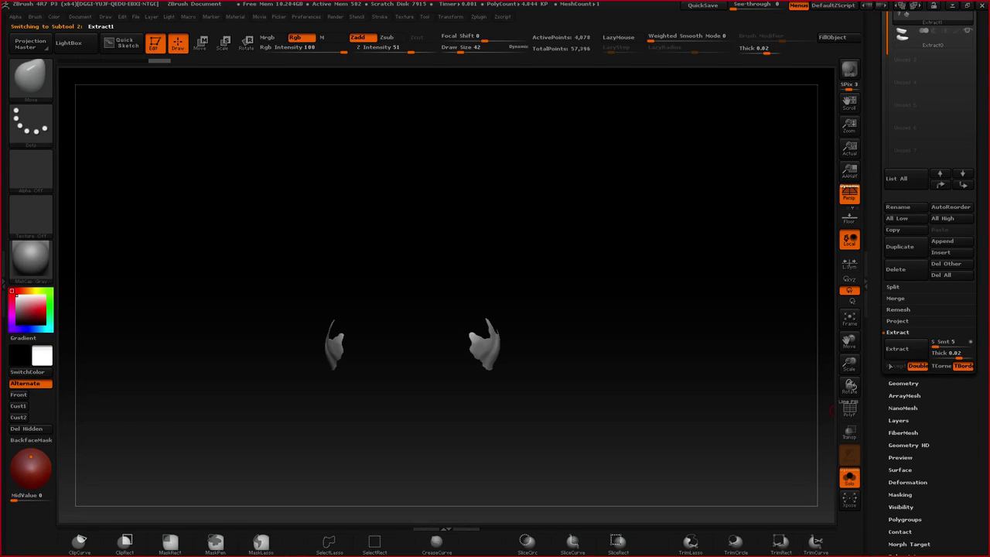
click(900, 386)
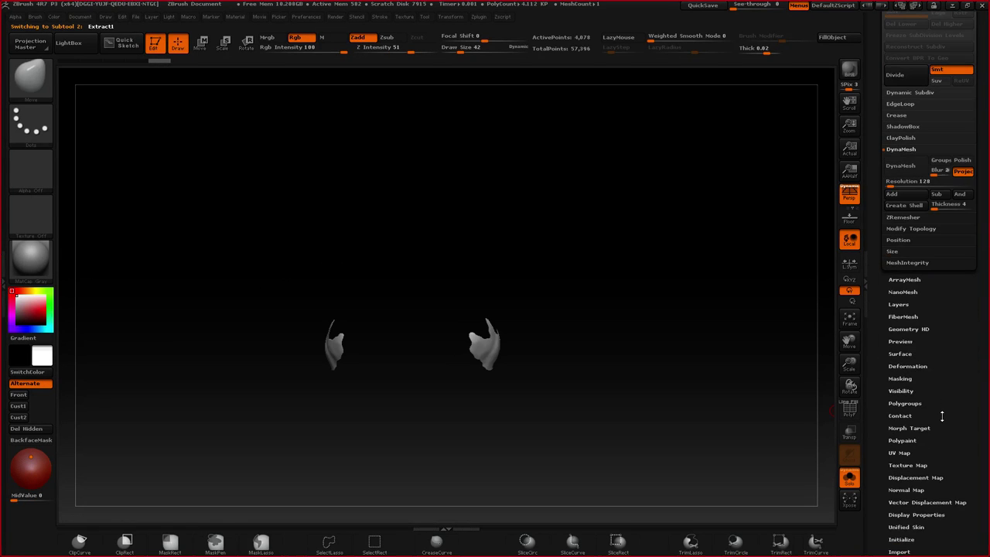
click(911, 228)
click(899, 242)
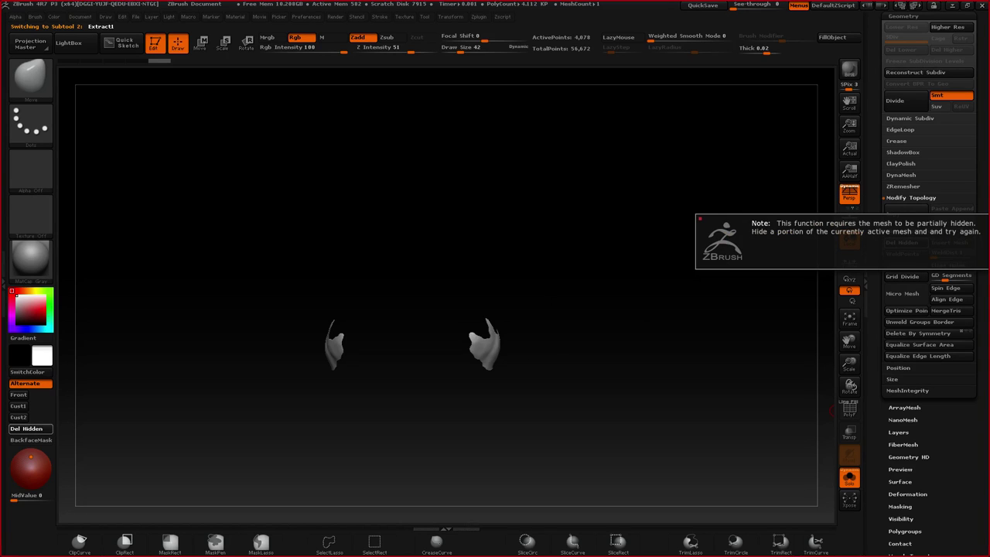
- Display the wireframe and polygroups on the shoulder pieces and examine their inner and outer surfaces
alt+right_drag(557, 334, 569, 258)
ctrl+right_drag(509, 243, 493, 295)
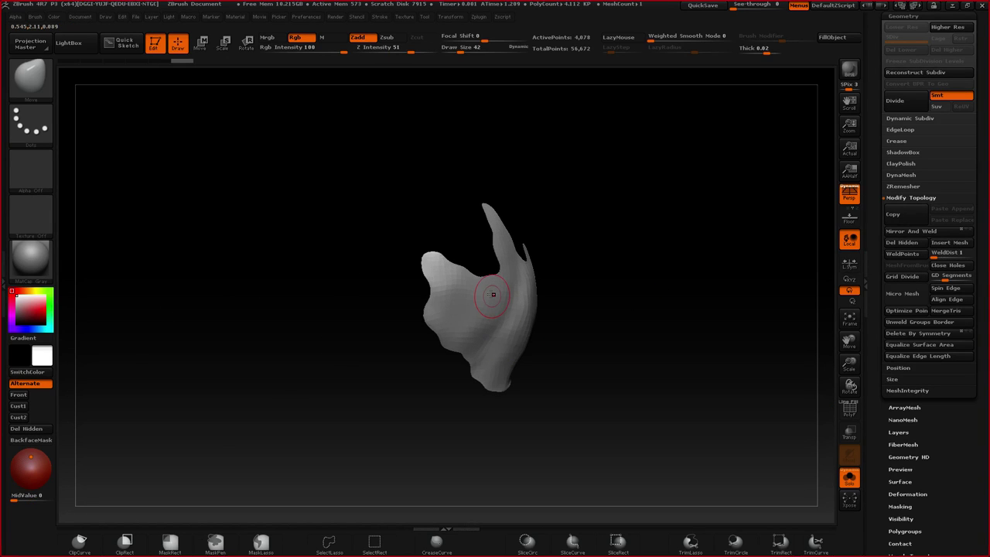
key(f)
key(r)
key(shift+f)
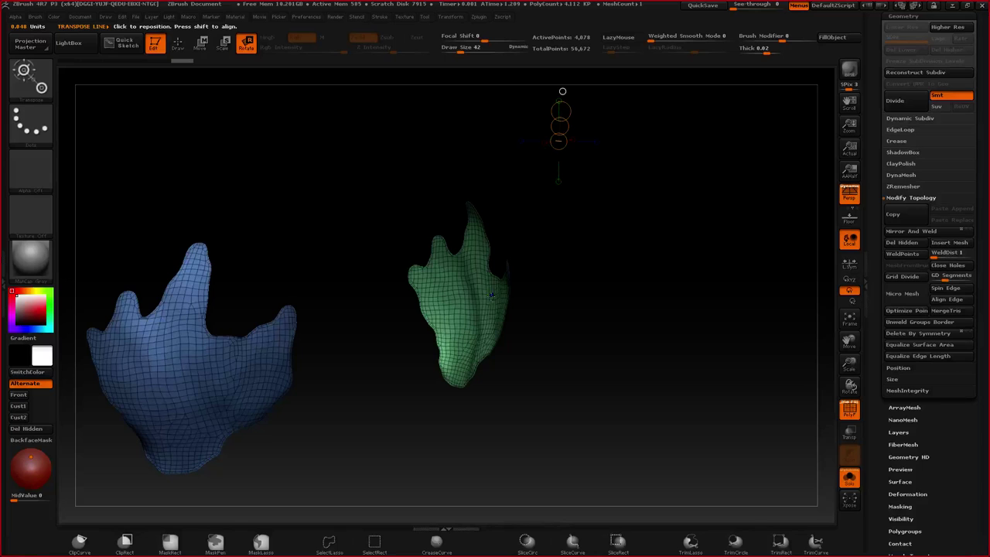
right_drag(491, 295, 544, 364)
drag(543, 364, 598, 358)
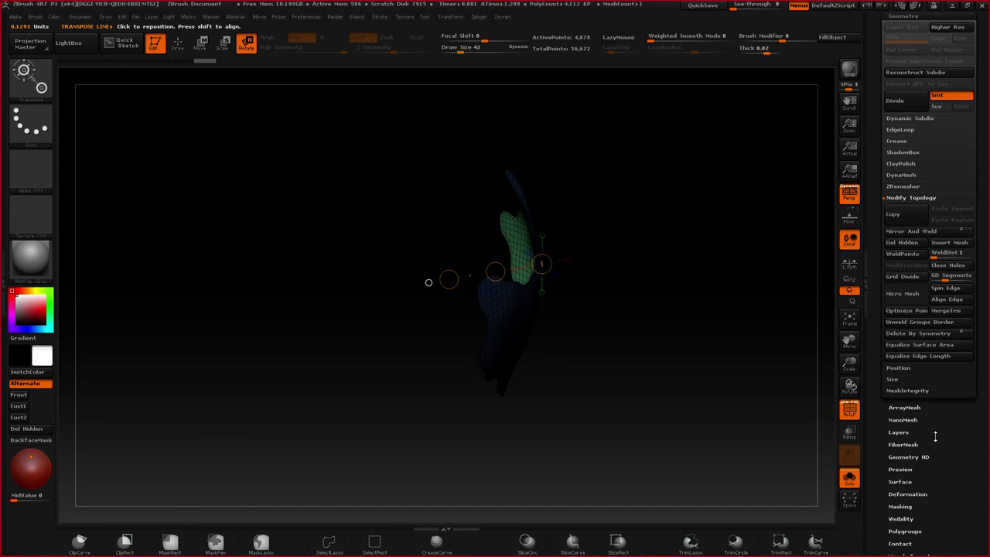
- Hide the green inner polygroup of the shoulder pieces, keeping only the blue surface visible
drag(937, 449, 943, 392)
key(w)
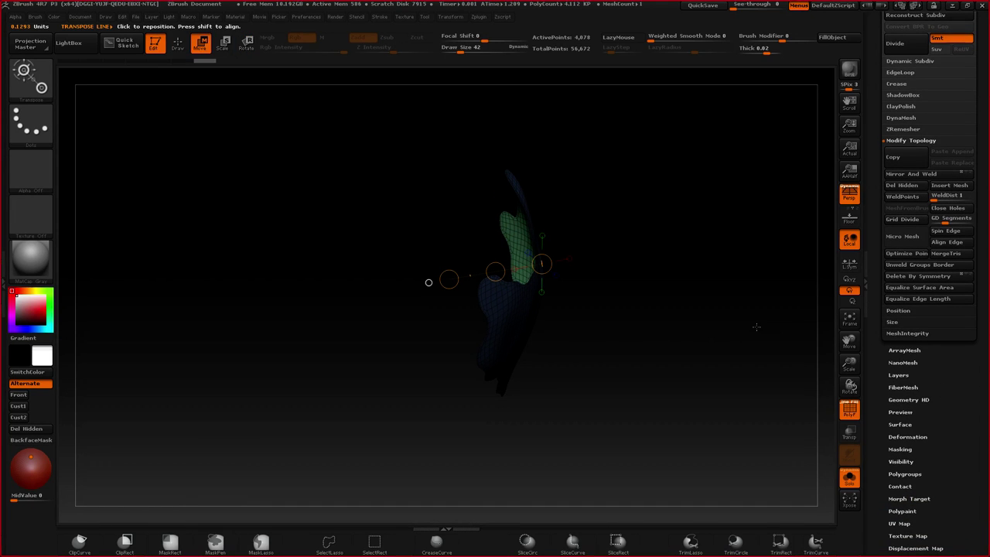
scroll(941, 355, up, 2)
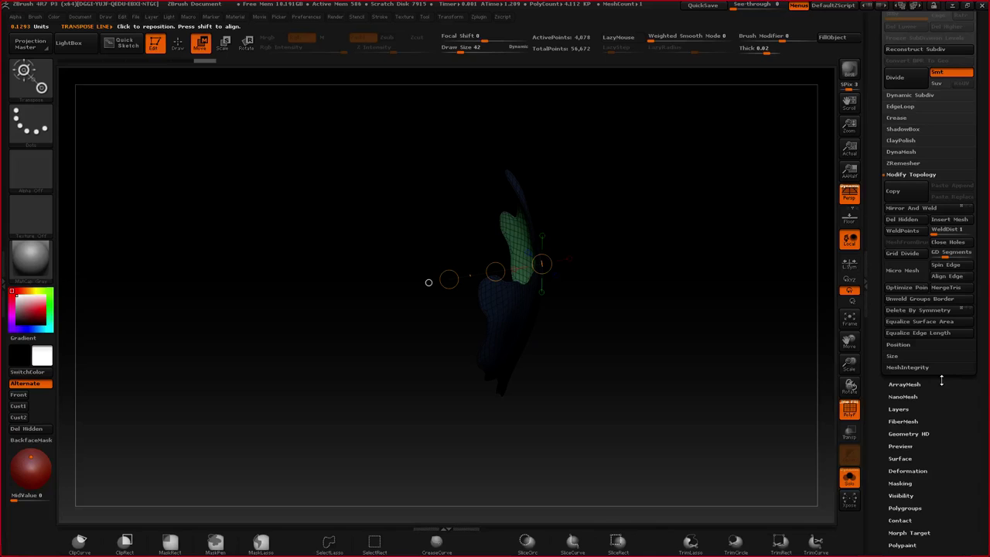
drag(941, 380, 939, 356)
click(912, 469)
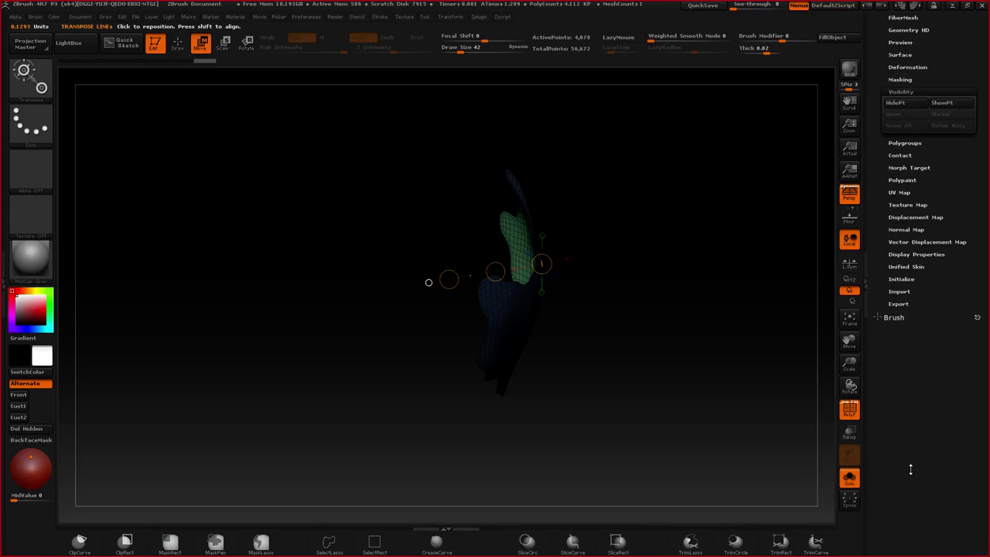
drag(910, 104, 911, 133)
click(911, 133)
drag(630, 221, 474, 319)
drag(592, 311, 627, 242)
- Delete the hidden inner polygons from the shoulder pieces and inspect the remaining single surface
scroll(955, 178, up, 5)
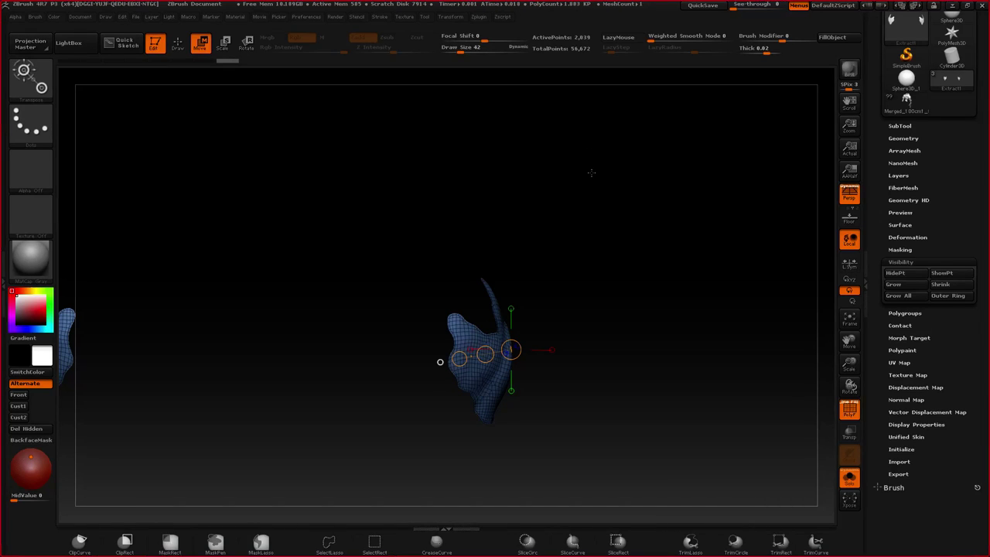
scroll(915, 157, up, 1)
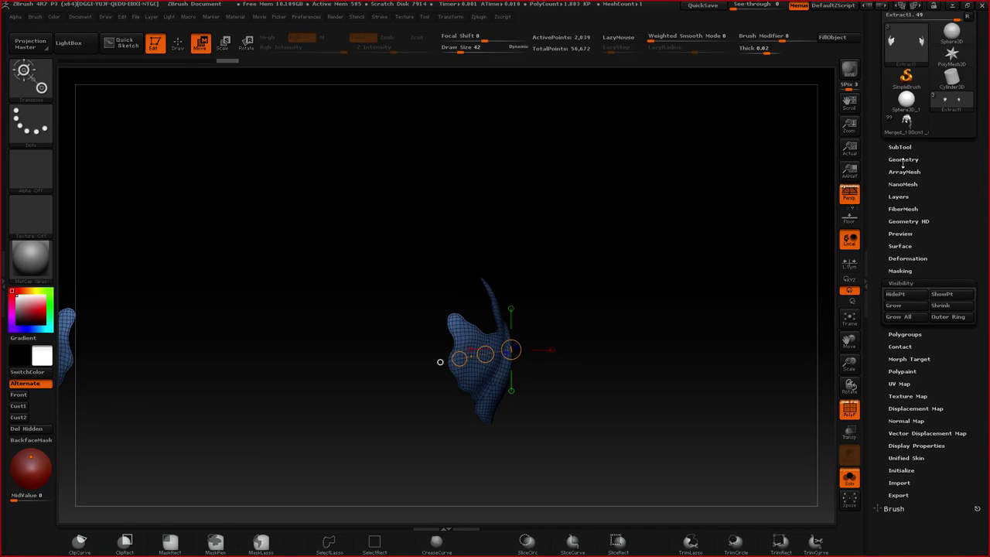
click(902, 160)
click(904, 396)
drag(696, 358, 575, 384)
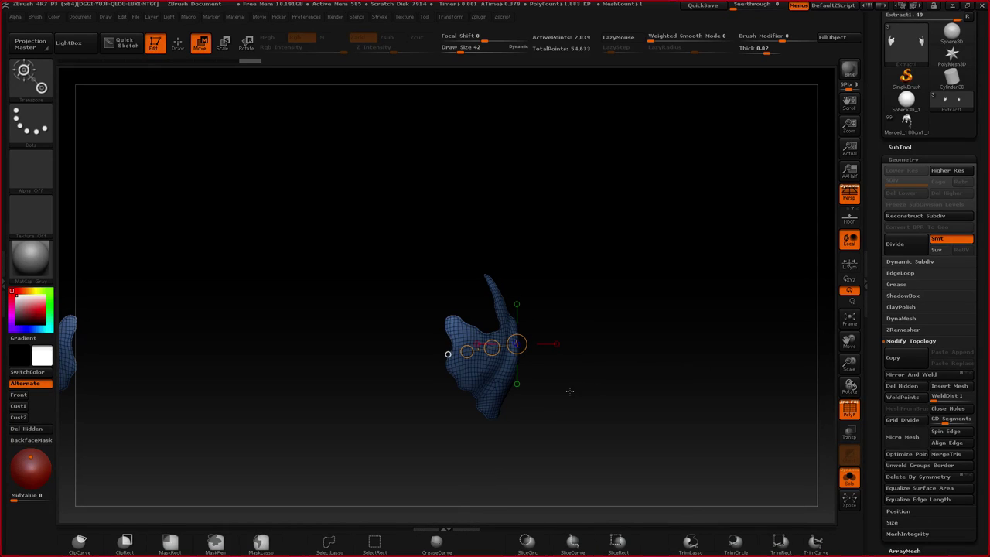
drag(509, 431, 569, 354)
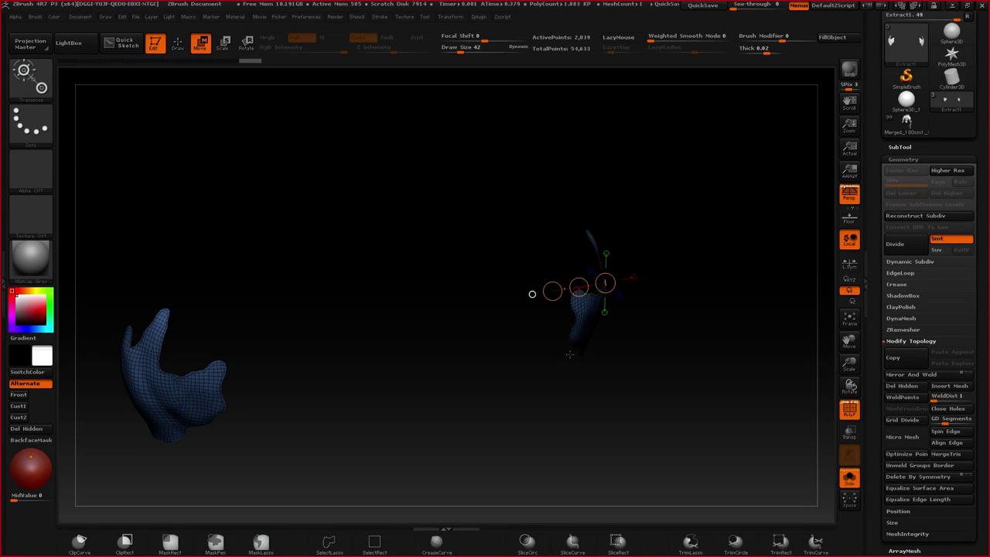
- Return to Draw mode, show all subtools again and select the Zombie_02 bust
key(shift+f)
drag(532, 294, 537, 239)
key(q)
key(shift+s)
key(shift+f)
alt+drag(635, 252, 591, 263)
mouse_move(578, 341)
alt+right_down()
mouse_move(566, 257)
mouse_move(550, 258)
mouse_move(563, 308)
alt+right_up()
alt+click(565, 256)
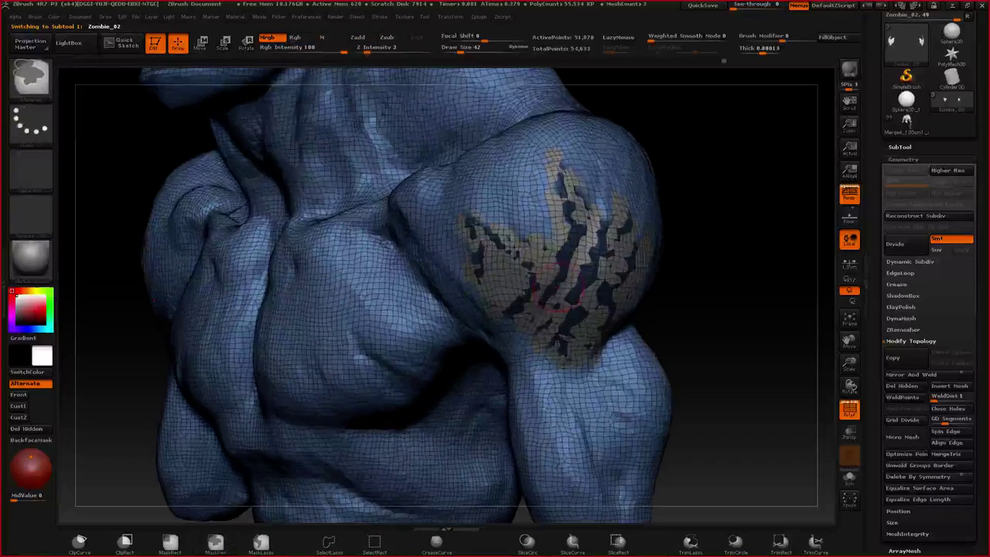
- Sculpt the front of the bust's shoulder around the extracted patch with the ClayBuildup brush at size 72
key(b)
key(c)
key(b)
right_drag(569, 259, 633, 251)
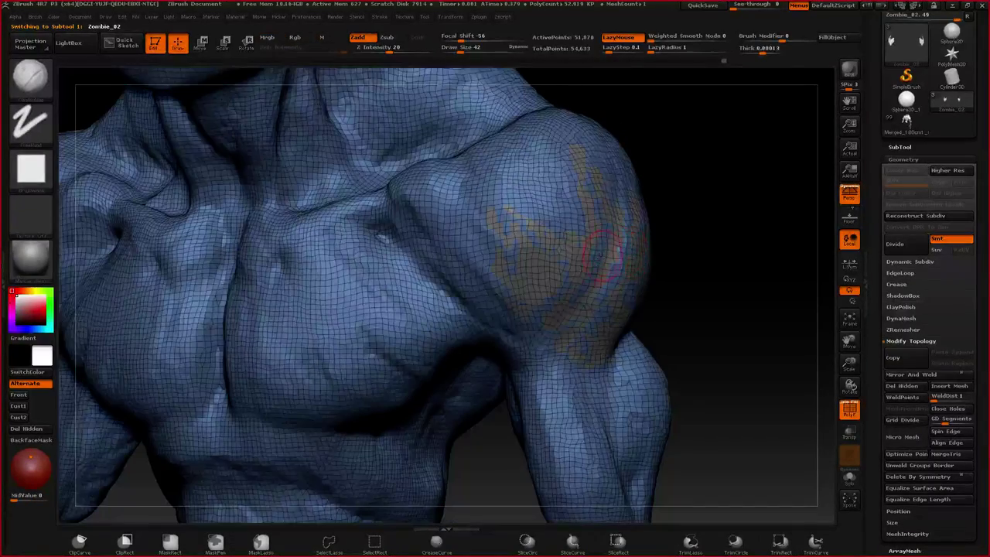
key(])
key(])
mouse_move(592, 263)
ctrl+mouse_down()
mouse_move(529, 275)
mouse_move(519, 232)
mouse_move(595, 305)
ctrl+mouse_up()
mouse_move(595, 307)
ctrl+right_down()
mouse_move(594, 260)
mouse_move(561, 264)
mouse_move(579, 301)
ctrl+right_up()
mouse_move(561, 269)
mouse_down()
mouse_move(586, 276)
mouse_move(554, 269)
mouse_move(532, 329)
mouse_up()
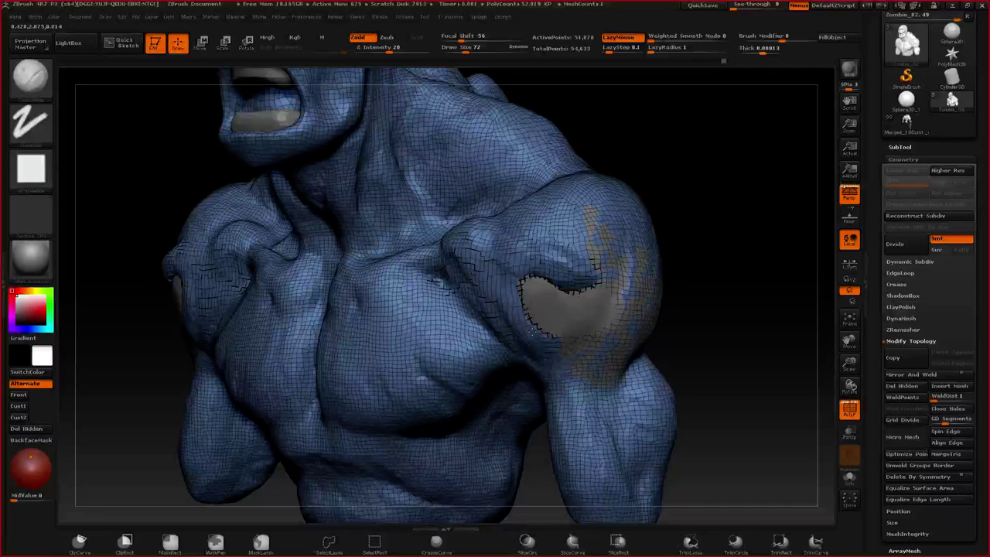
- Hide the polyframe wireframe and flatten the shoulder surface around the extracted patch with the Flatten brush at size 122
key(shift+f)
right_drag(589, 322, 546, 291)
drag(541, 281, 530, 272)
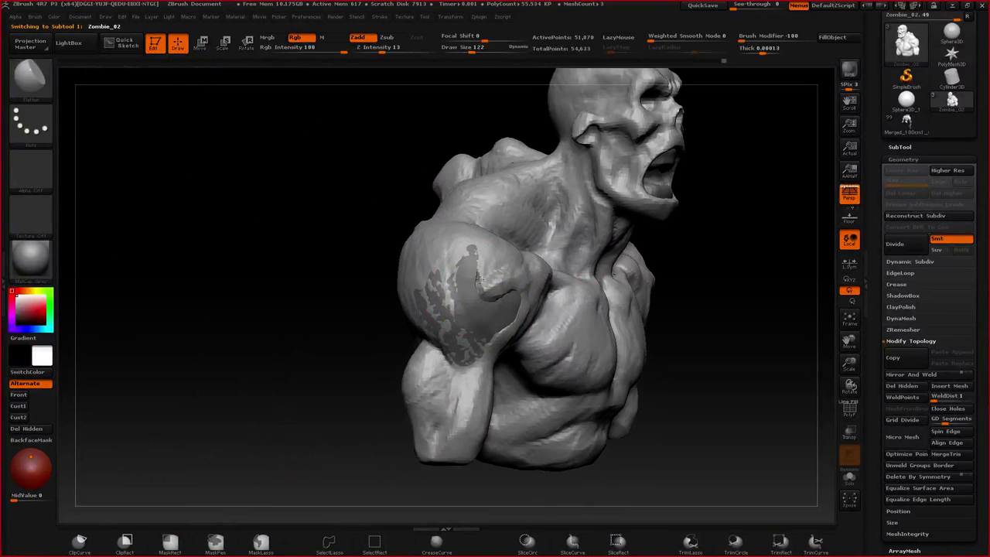
right_drag(482, 316, 497, 300)
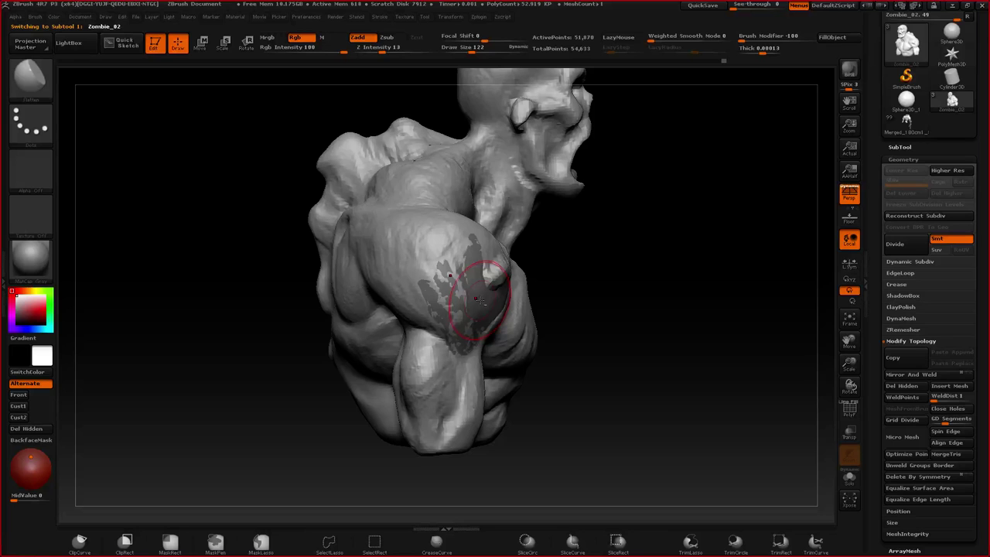
key(shift+s)
key(shift+s)
right_drag(503, 298, 481, 300)
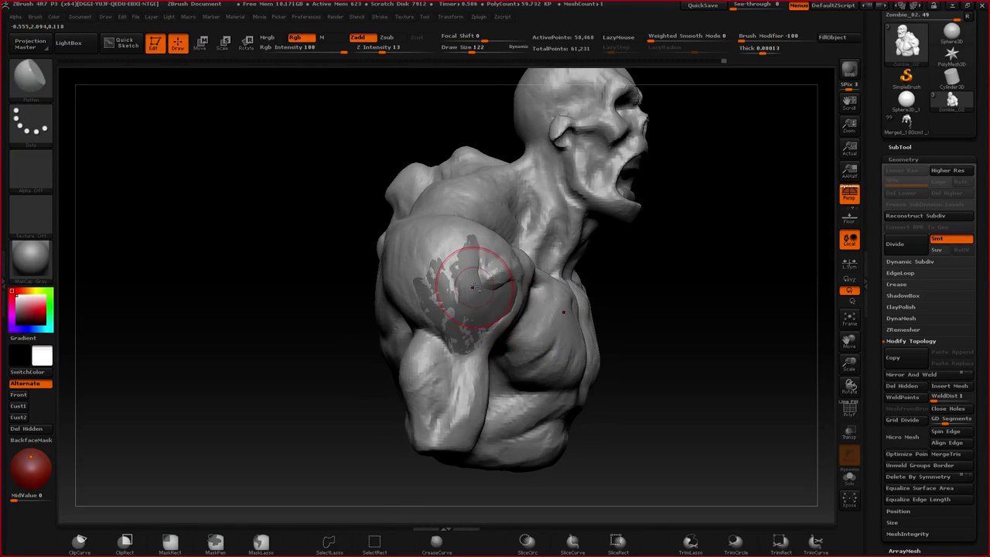
- Select the Extract1 shoulder patches and adjust their shape under the skin with the Move brush at size 277
alt+click(473, 288)
key(space)
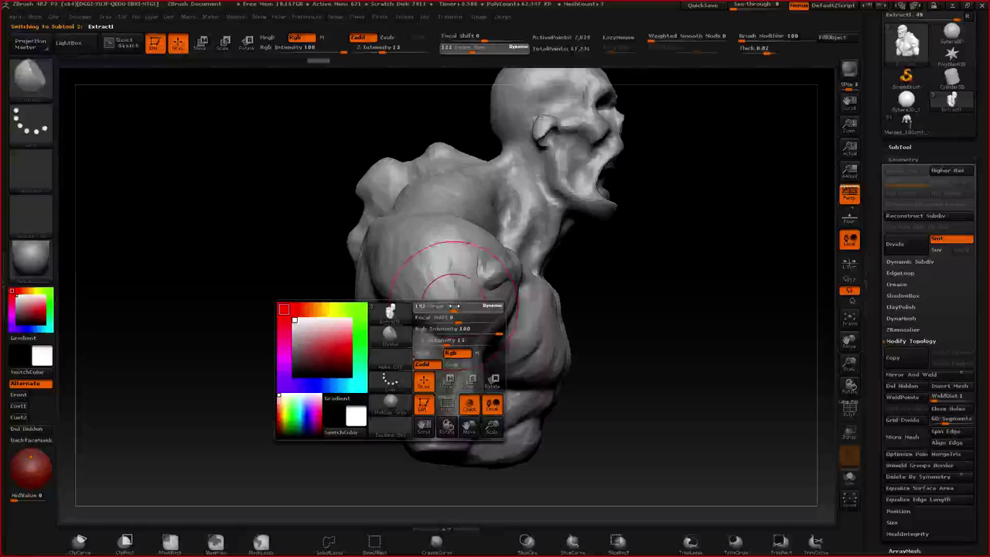
drag(455, 306, 465, 306)
key(b)
key(m)
key(v)
right_drag(425, 308, 372, 310)
drag(477, 262, 473, 255)
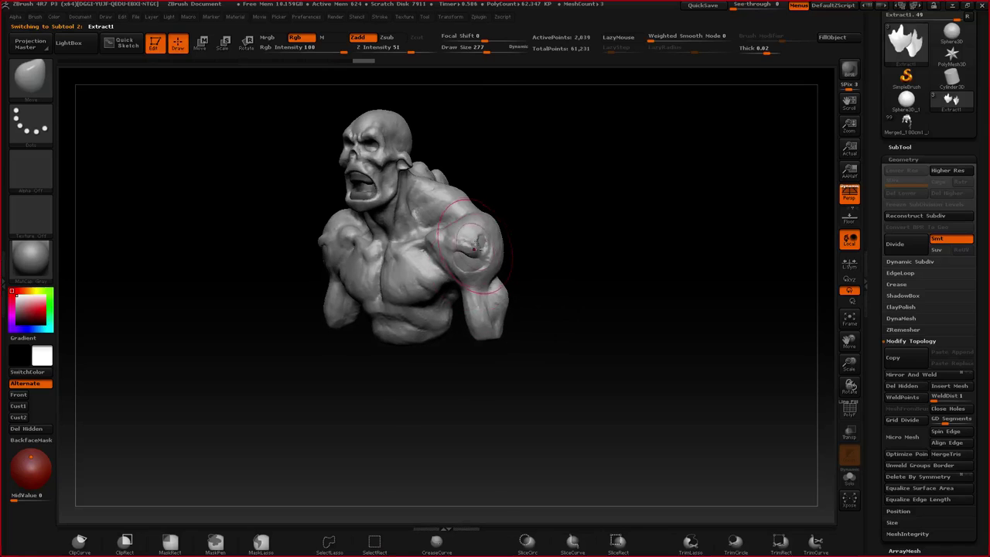
- Select the Zombie_02 bust and flatten the skin above the front shoulder opening with the Flatten brush
ctrl+right_drag(478, 239, 469, 246)
alt+click(469, 246)
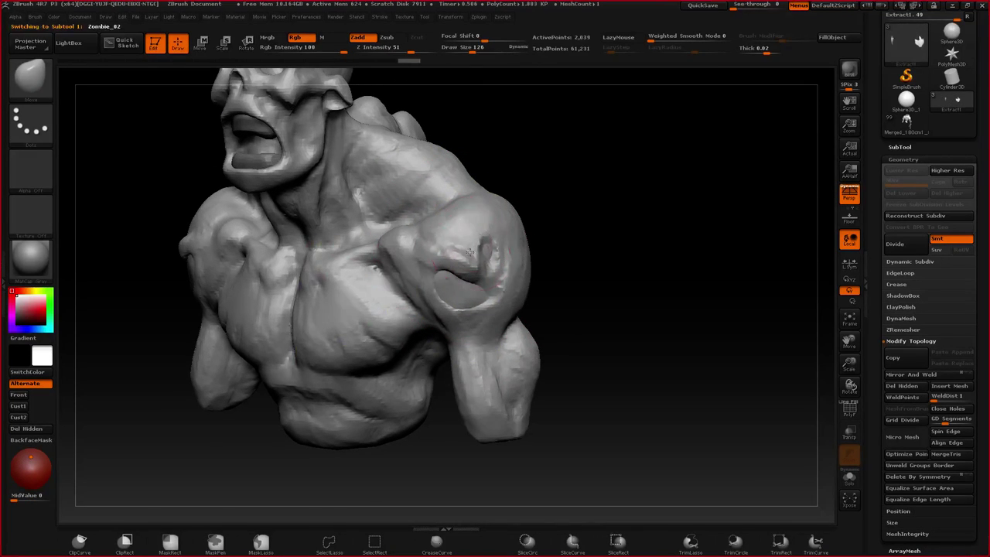
key(b)
key(f)
key(a)
drag(471, 257, 453, 266)
mouse_move(455, 267)
right_down()
mouse_move(519, 259)
mouse_move(474, 294)
mouse_move(457, 287)
right_up()
- Build up torn skin edges between the prongs of the shoulder wound with the ClayBuildup brush at size 45
key(b)
key(c)
key(b)
drag(470, 245, 473, 270)
alt+right_drag(475, 274, 471, 262)
key(space)
drag(471, 265, 465, 265)
right_drag(480, 262, 449, 260)
drag(477, 261, 475, 271)
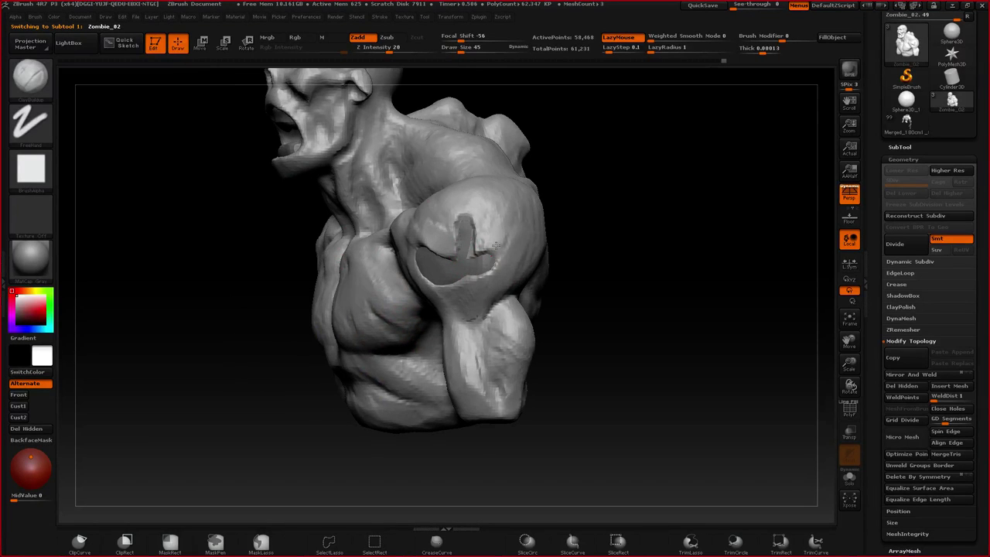
- Sculpt the rear edge of the shoulder wound and carve the gap between its prongs with ClayBuildup
right_drag(496, 245, 529, 245)
drag(506, 245, 491, 273)
right_drag(490, 272, 488, 295)
drag(487, 296, 441, 314)
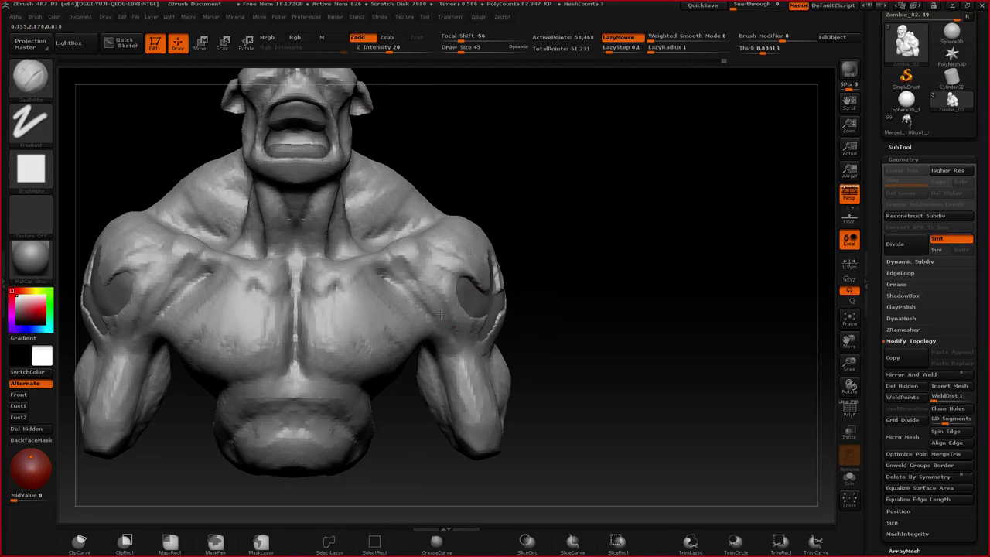
alt+right_drag(441, 314, 497, 175)
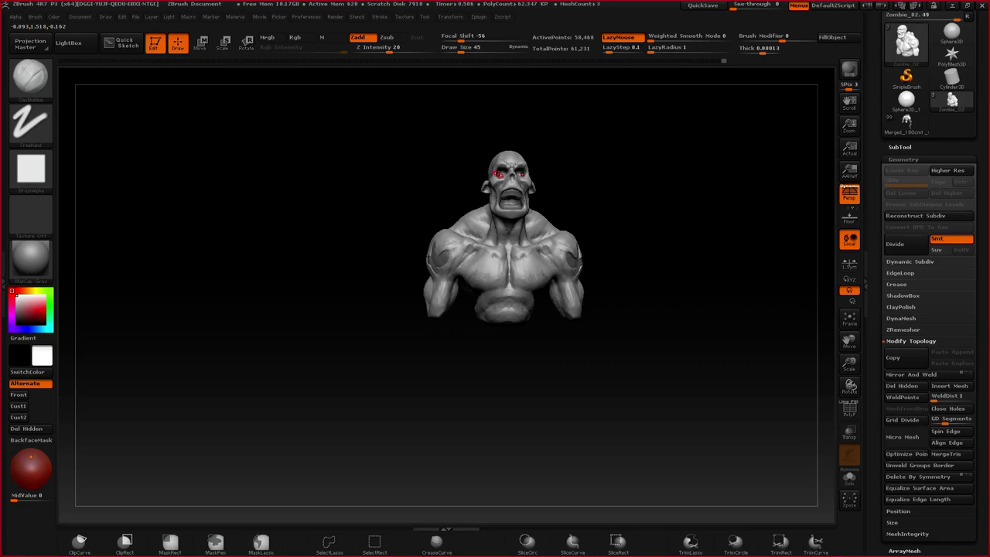
right_drag(445, 293, 510, 291)
ctrl+right_drag(465, 256, 434, 298)
right_drag(433, 298, 454, 294)
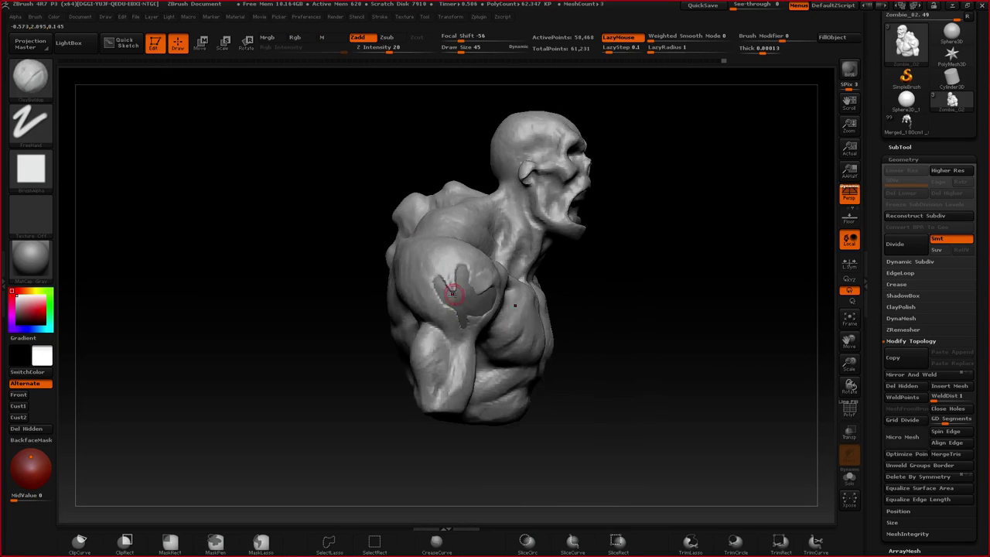
alt+drag(451, 292, 489, 310)
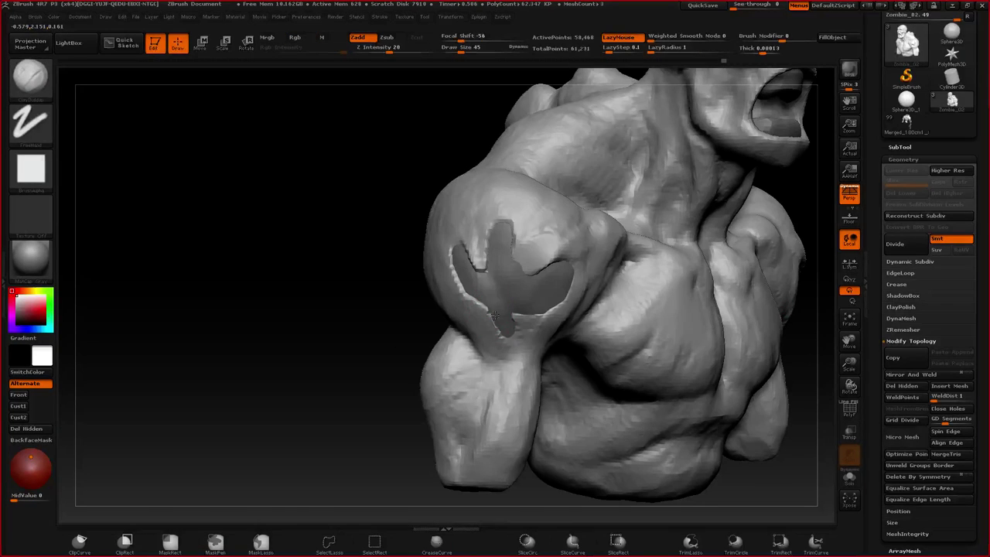
drag(480, 268, 478, 277)
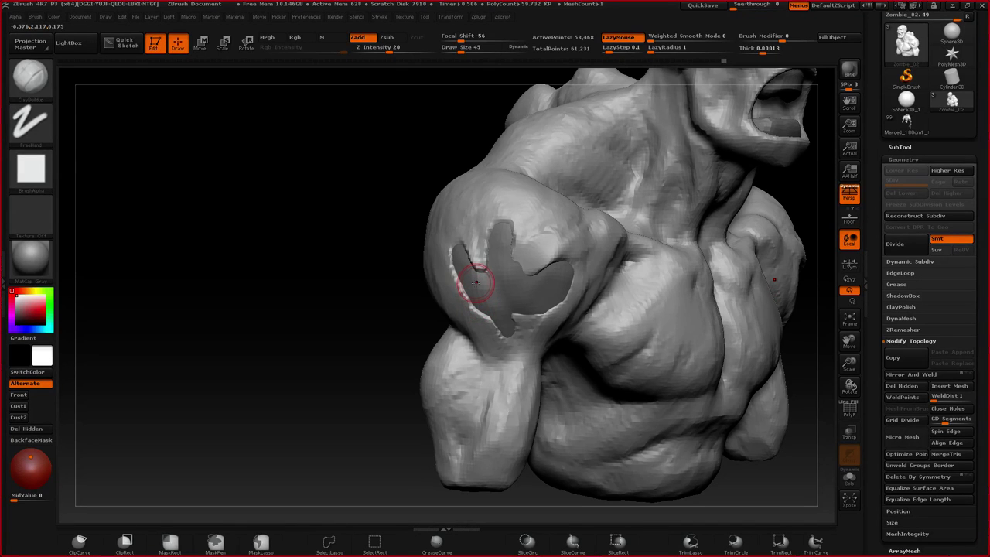
- Roughen the lower and front edges of the shoulder wound with ClayBuildup, using size 24 at the front corner
alt+right_drag(564, 253, 446, 277)
ctrl+right_drag(480, 337, 467, 285)
alt+right_drag(517, 306, 379, 312)
alt+right_drag(609, 318, 499, 308)
drag(499, 306, 501, 315)
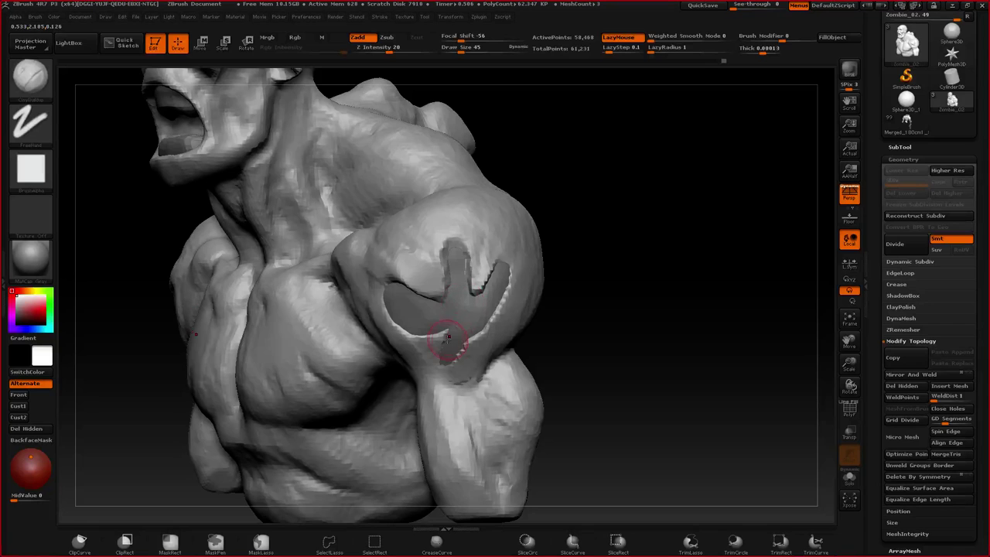
mouse_move(431, 340)
mouse_down()
mouse_move(464, 298)
mouse_move(485, 300)
mouse_move(476, 293)
mouse_up()
right_drag(476, 293, 454, 272)
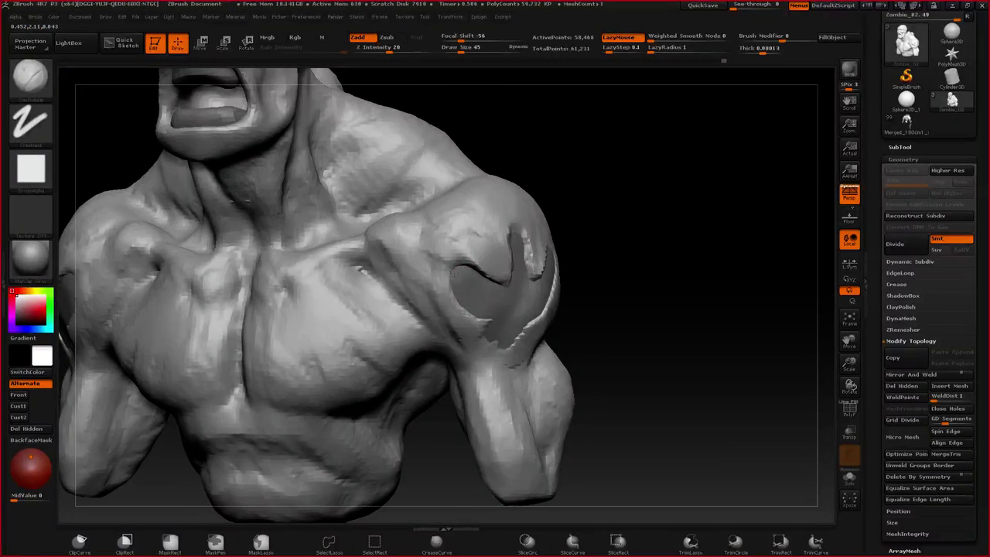
click(454, 272)
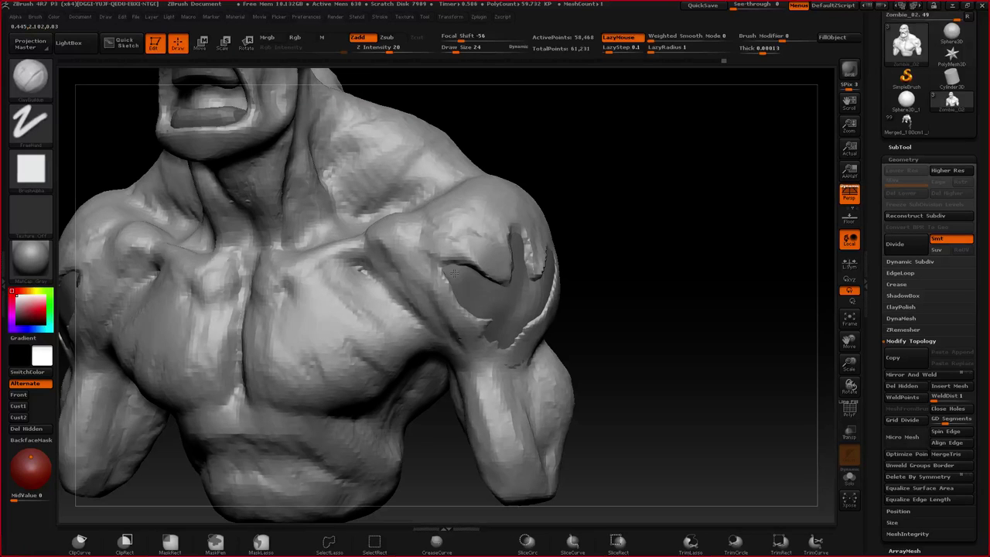
- Select the Extract1 patches and fit them to the shoulder opening with the Move brush at size 160
right_drag(454, 272, 462, 283)
alt+click(462, 283)
key(space)
drag(462, 284, 475, 287)
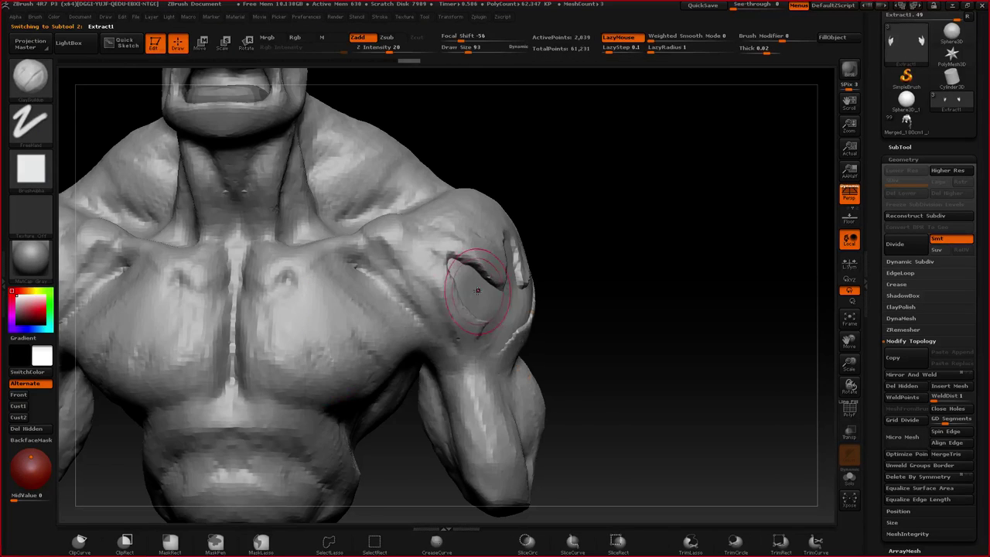
key(b)
key(m)
key(v)
right_drag(475, 287, 441, 290)
key(space)
drag(441, 291, 464, 290)
right_drag(464, 289, 468, 286)
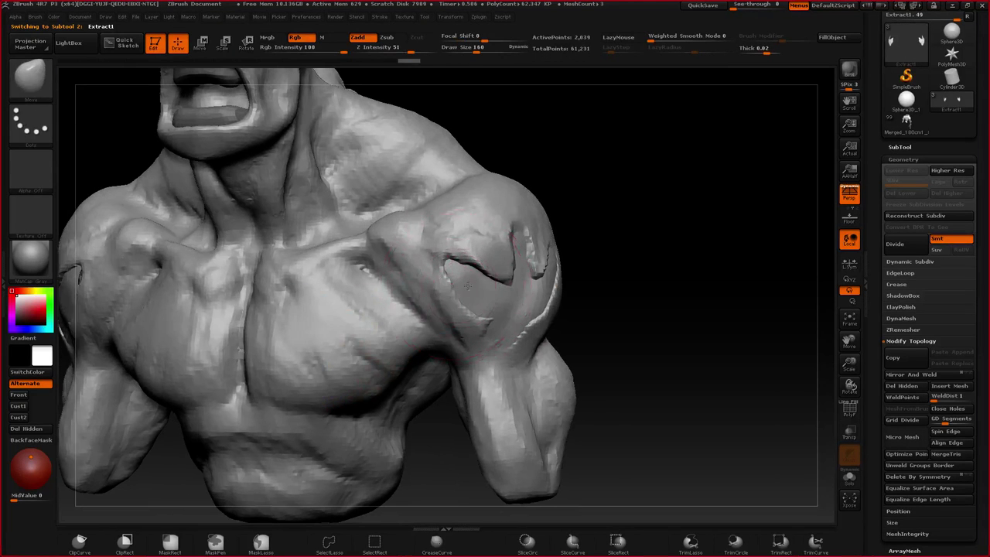
mouse_move(467, 286)
mouse_down()
mouse_move(431, 276)
mouse_move(409, 327)
mouse_up()
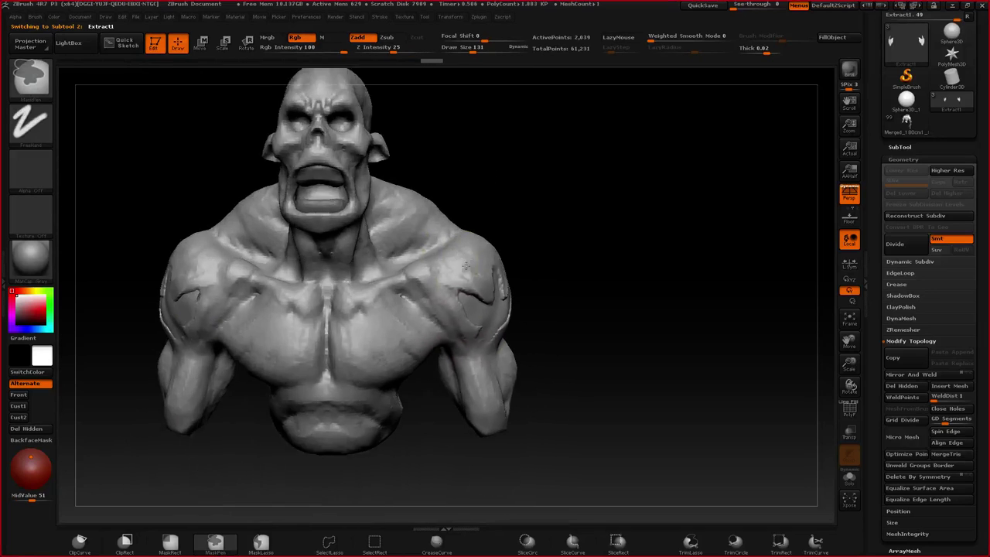
- Return to the Zombie_02 bust and refine the torn skin flaps around the shoulder wound with ClayBuildup at size 53
ctrl+right_drag(467, 267, 435, 251)
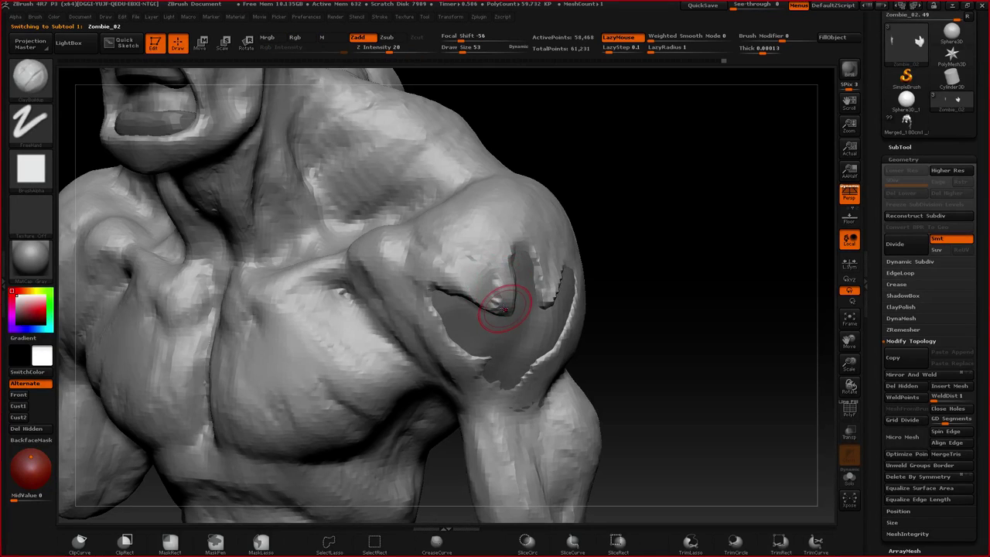
key(space)
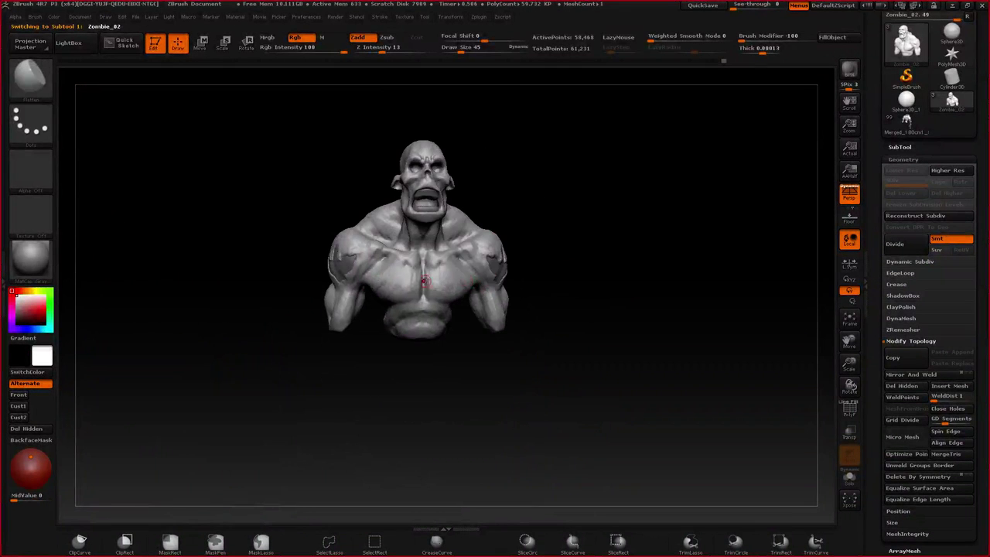
drag(376, 276, 464, 296)
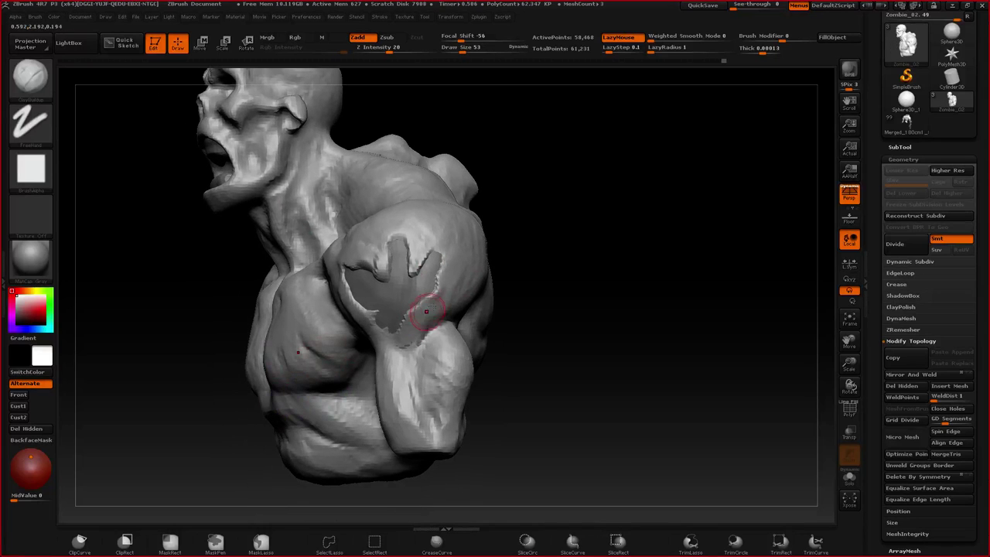
mouse_move(427, 312)
mouse_down()
mouse_move(432, 297)
mouse_move(404, 362)
mouse_up()
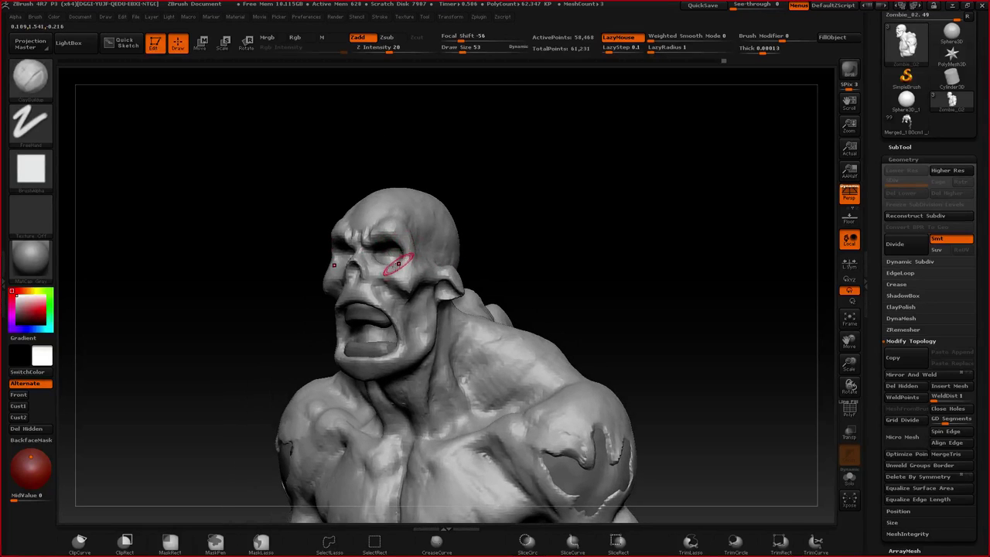
- Sculpt around the eye socket and cheekbone with ClayBuildup, and reshape the head near the ear with Move at size 75
mouse_move(398, 255)
mouse_down()
mouse_move(421, 245)
mouse_move(390, 244)
mouse_up()
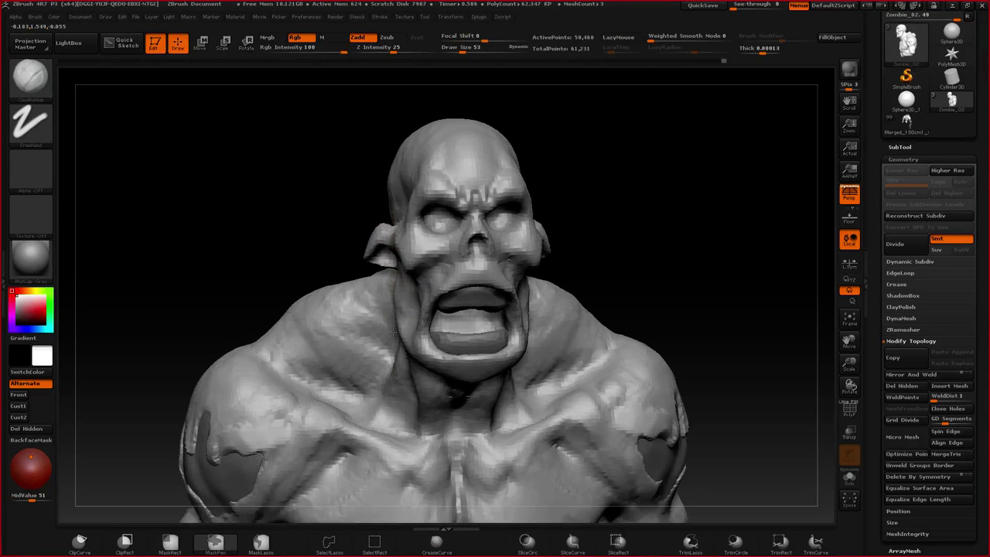
key(space)
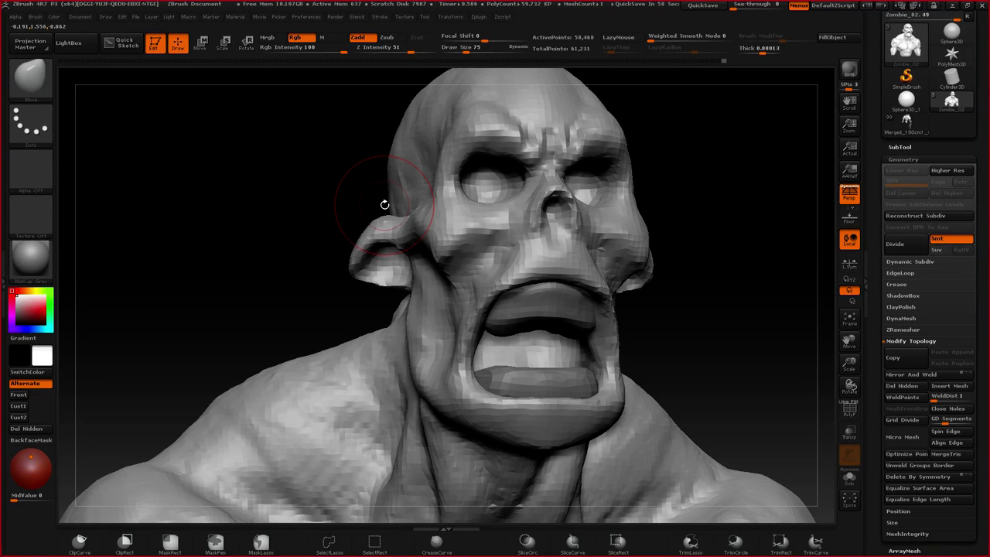
mouse_move(387, 205)
mouse_down()
mouse_move(462, 307)
mouse_move(424, 290)
mouse_move(430, 302)
mouse_up()
right_drag(428, 301, 439, 233)
mouse_move(417, 306)
right_down()
mouse_move(397, 353)
mouse_move(414, 395)
mouse_move(418, 361)
right_up()
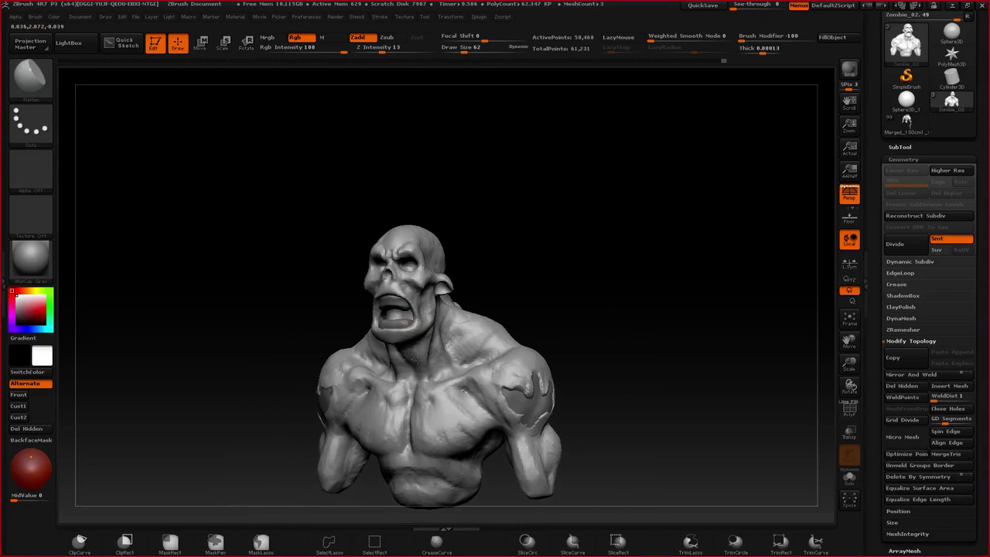
drag(418, 361, 420, 265)
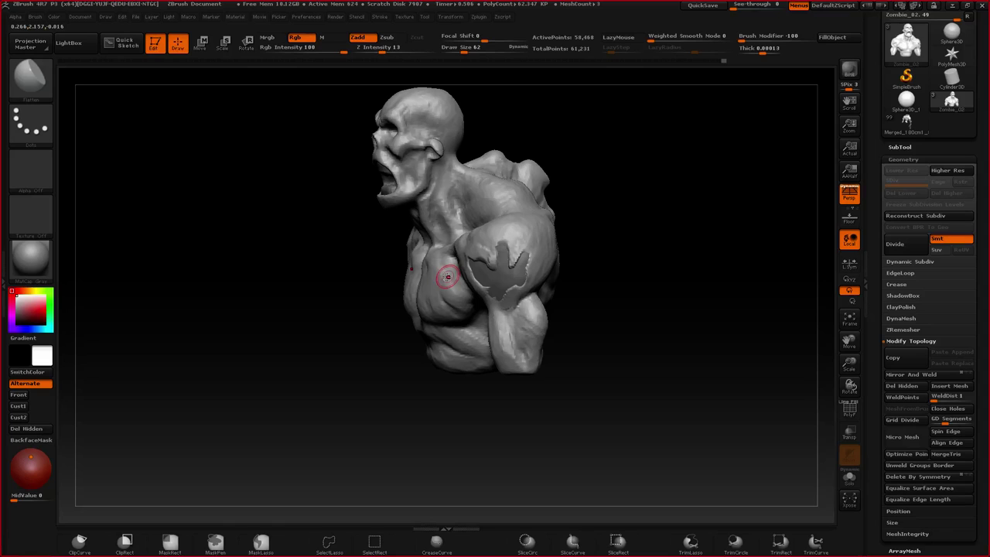
- Carve stringy flesh detail into the hollow cheek beside the mouth with a small ClayBuildup brush
mouse_move(462, 208)
right_down()
mouse_move(503, 209)
mouse_move(526, 247)
mouse_move(531, 232)
right_up()
key(space)
key(b)
key(c)
key(b)
drag(531, 232, 511, 272)
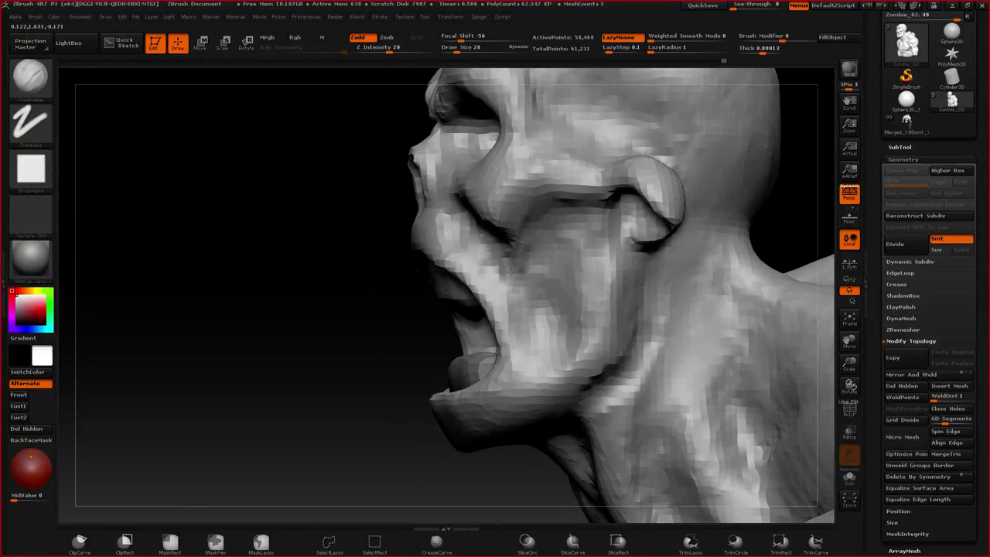
right_drag(515, 255, 546, 229)
drag(546, 229, 531, 345)
- Sculpt vertical strands along the jaw and neck with ClayBuildup, enlarging the brush to size 42 for the neck
mouse_move(527, 353)
right_down()
mouse_move(544, 345)
mouse_move(513, 248)
mouse_move(411, 305)
right_up()
drag(411, 292, 416, 340)
right_drag(416, 341, 394, 325)
ctrl+right_drag(395, 325, 405, 299)
drag(403, 298, 401, 343)
mouse_move(400, 343)
alt+right_down()
mouse_move(424, 267)
mouse_move(422, 228)
alt+right_up()
key(space)
drag(422, 227, 429, 228)
mouse_move(417, 183)
mouse_down()
mouse_move(407, 215)
mouse_move(422, 229)
mouse_up()
right_drag(421, 230, 413, 304)
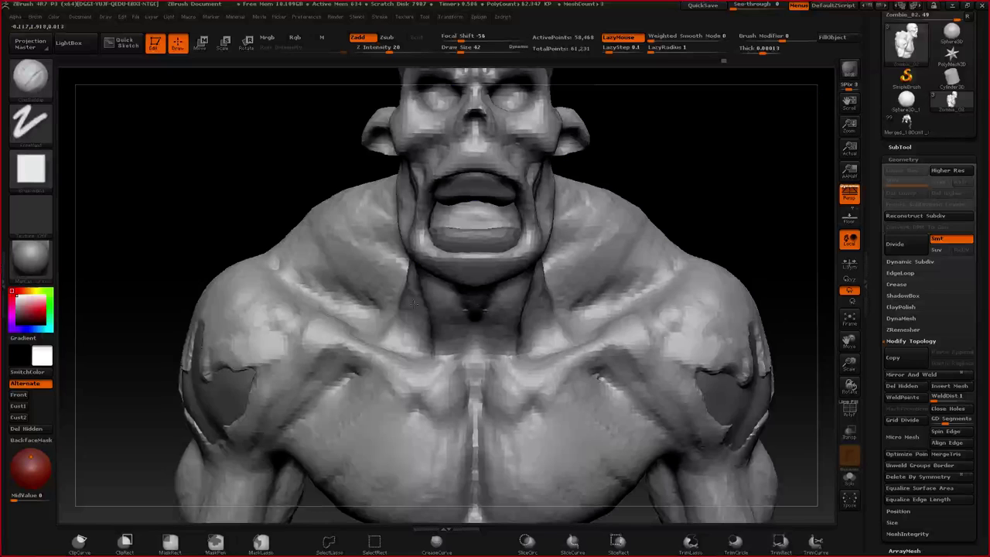
- Examine the head, neck, chest and shoulder wound of the bust from the front and side
right_drag(561, 321, 521, 340)
ctrl+right_drag(521, 340, 520, 259)
right_drag(519, 260, 506, 278)
mouse_move(491, 243)
right_down()
mouse_move(536, 236)
mouse_move(482, 235)
right_up()
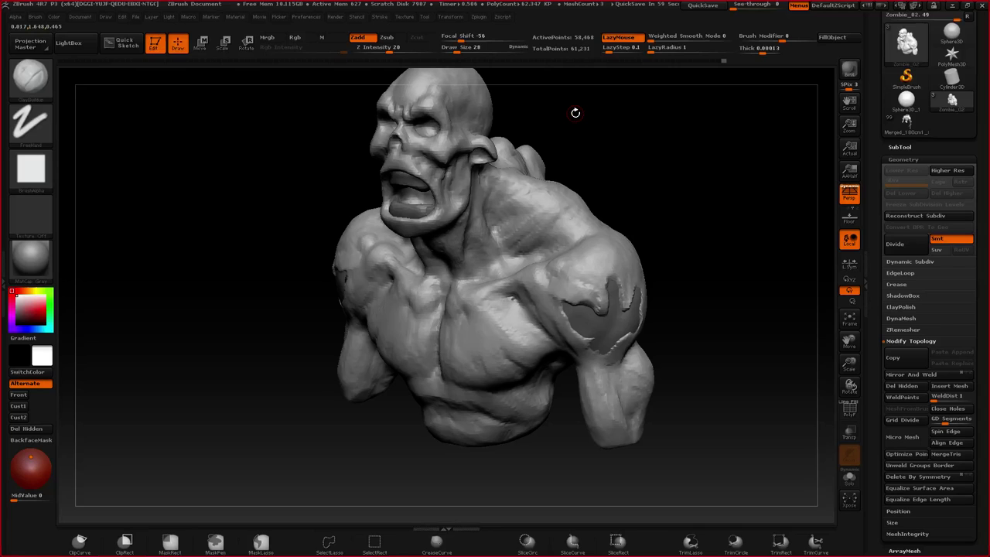
mouse_move(576, 113)
mouse_down()
mouse_move(513, 230)
mouse_move(530, 288)
mouse_move(591, 327)
mouse_up()
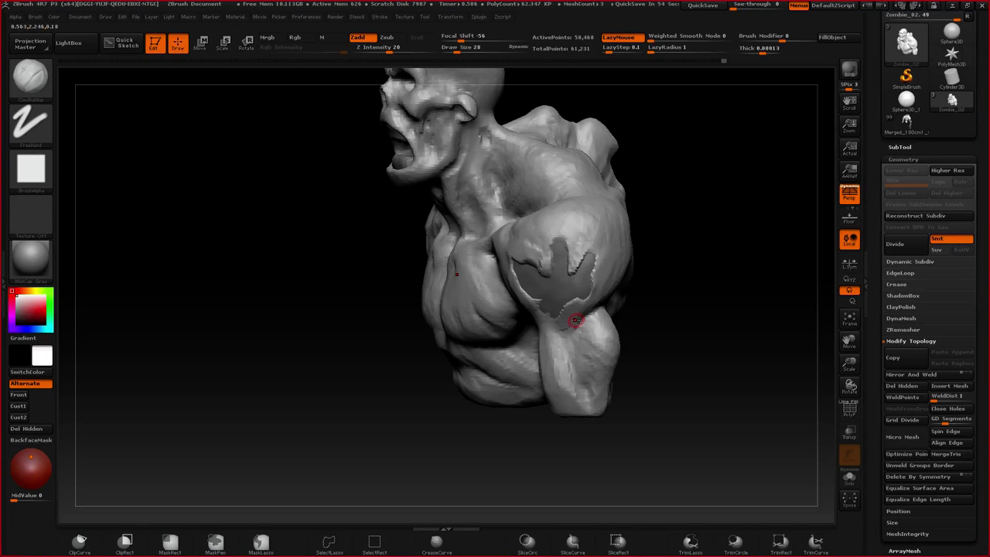
right_drag(441, 263, 472, 236)
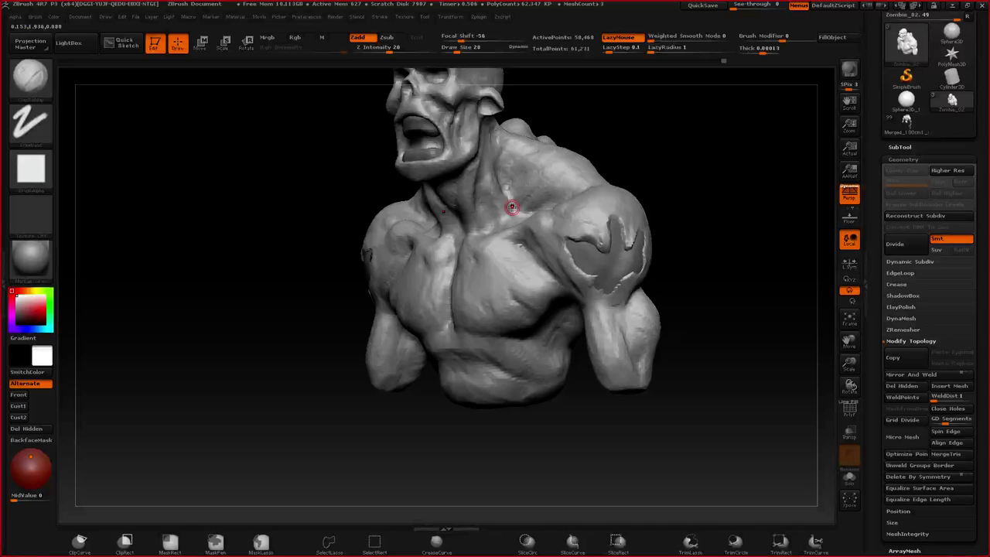
right_drag(512, 208, 543, 248)
alt+right_drag(525, 205, 526, 291)
- Carve the temple hollow behind the brow ridge and eye socket with a small ClayBuildup brush
right_drag(526, 291, 467, 220)
drag(460, 196, 493, 270)
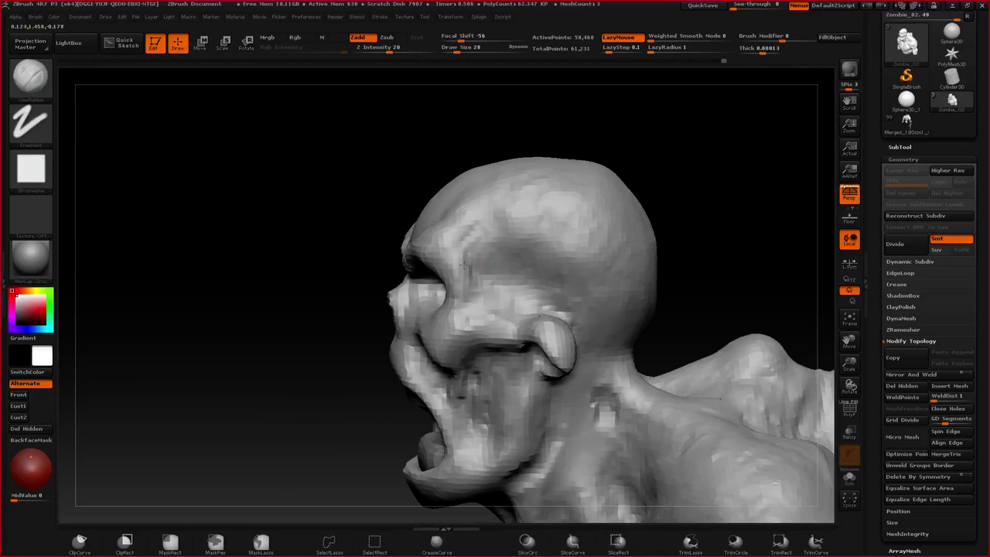
mouse_move(466, 257)
mouse_down()
mouse_move(469, 282)
mouse_move(471, 270)
mouse_up()
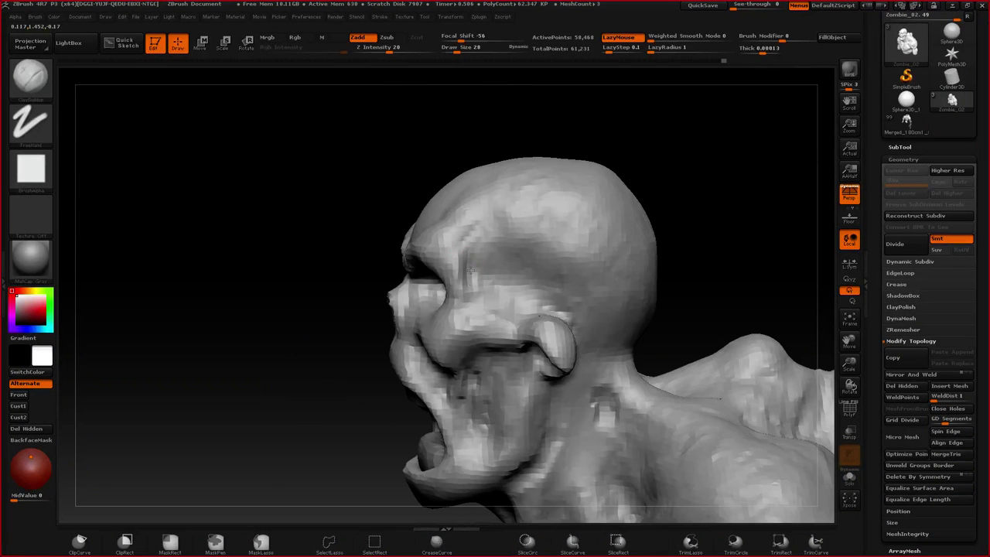
mouse_move(470, 270)
right_down()
mouse_move(484, 267)
mouse_move(487, 297)
right_up()
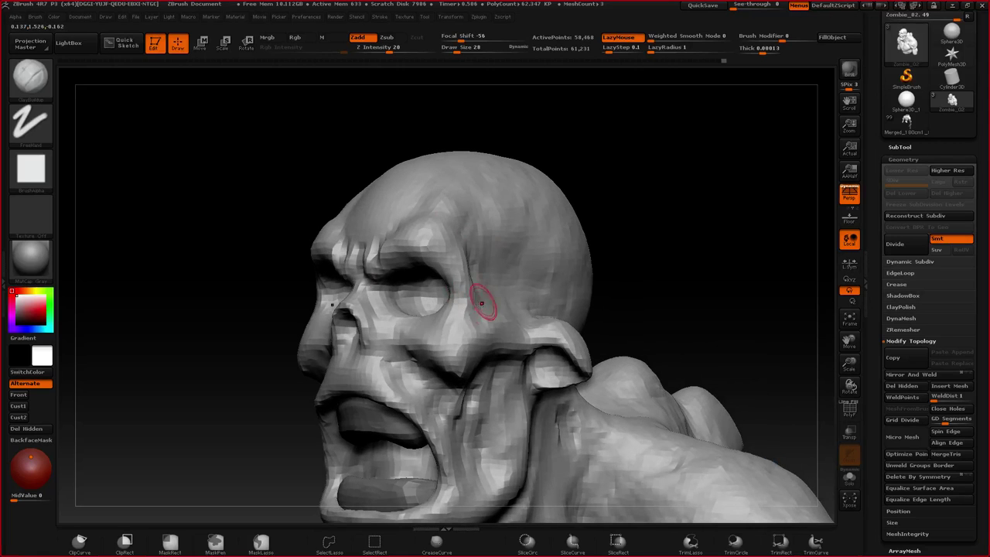
alt+right_drag(449, 353, 520, 249)
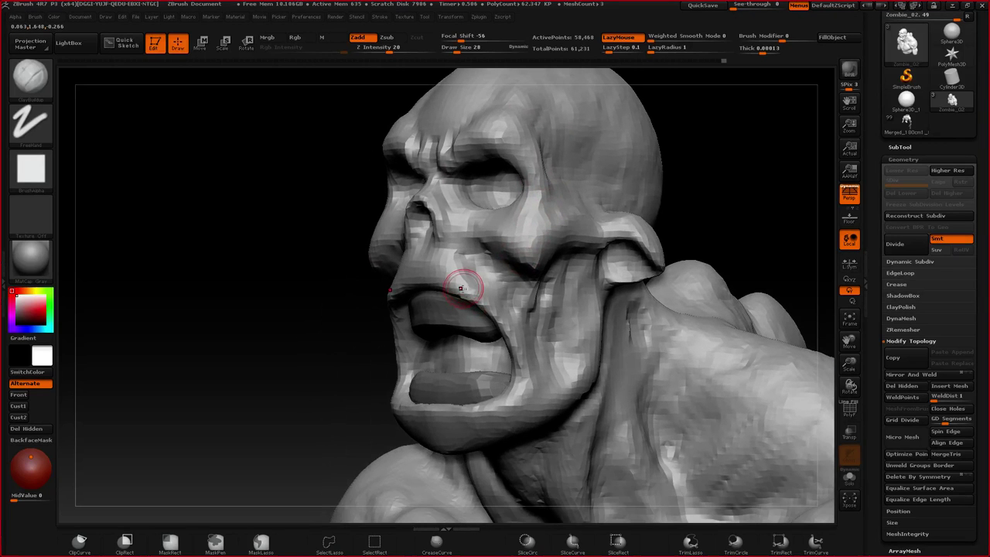
- Make Zombie_02 the active subtool and cut a crease along the shoulder wound's torn upper edge with Dam_Standard at size 42
mouse_move(462, 289)
right_down()
mouse_move(458, 325)
mouse_move(445, 259)
right_up()
alt+click(457, 320)
key(b)
key(m)
key(v)
alt+right_drag(395, 366, 422, 250)
mouse_move(356, 280)
right_down()
mouse_move(396, 292)
mouse_move(531, 267)
mouse_move(495, 333)
right_up()
key(b)
key(d)
key(s)
mouse_move(387, 340)
right_down()
mouse_move(427, 347)
mouse_move(457, 299)
right_up()
alt+click(457, 294)
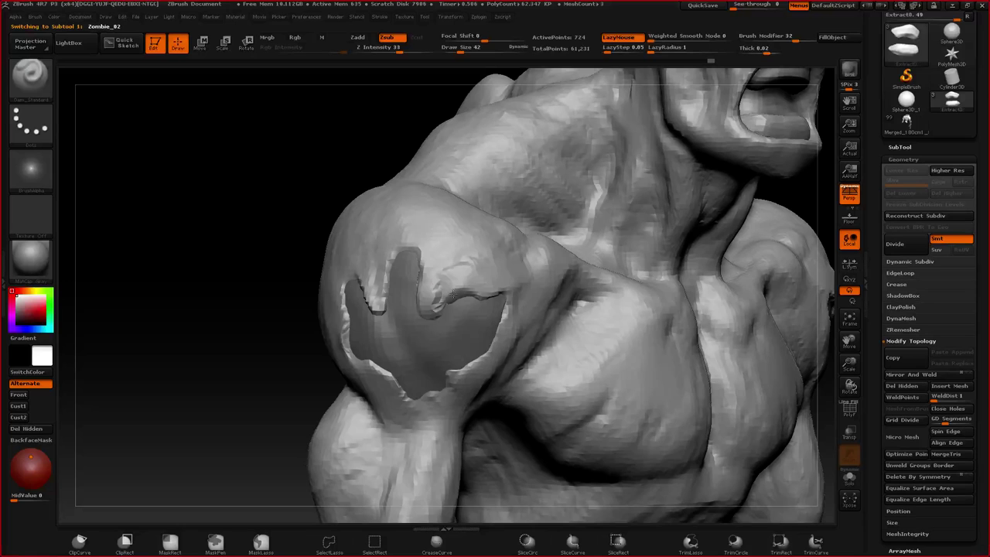
drag(446, 294, 424, 310)
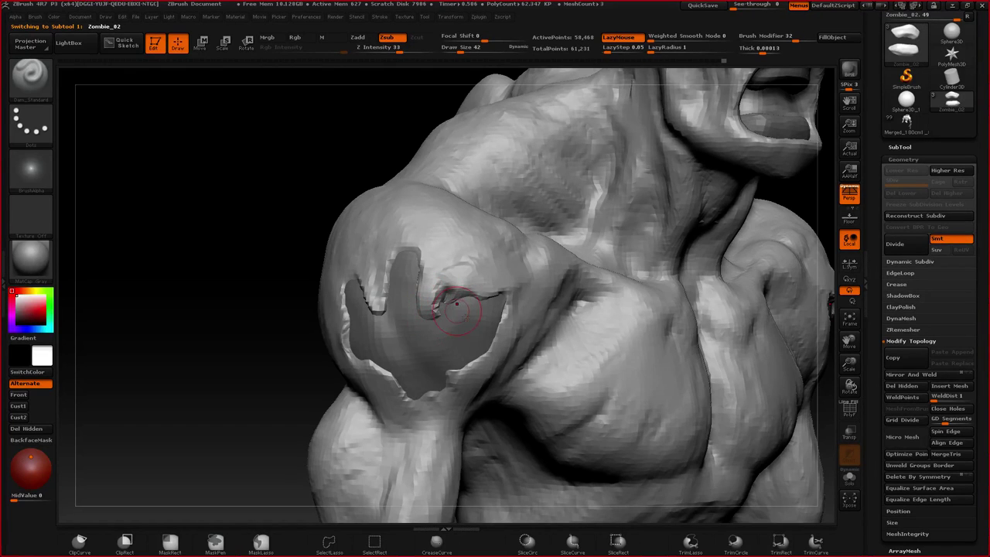
- Remesh the Zombie_02 bust with DynaMesh at resolution 472
right_drag(575, 327, 515, 341)
key(f)
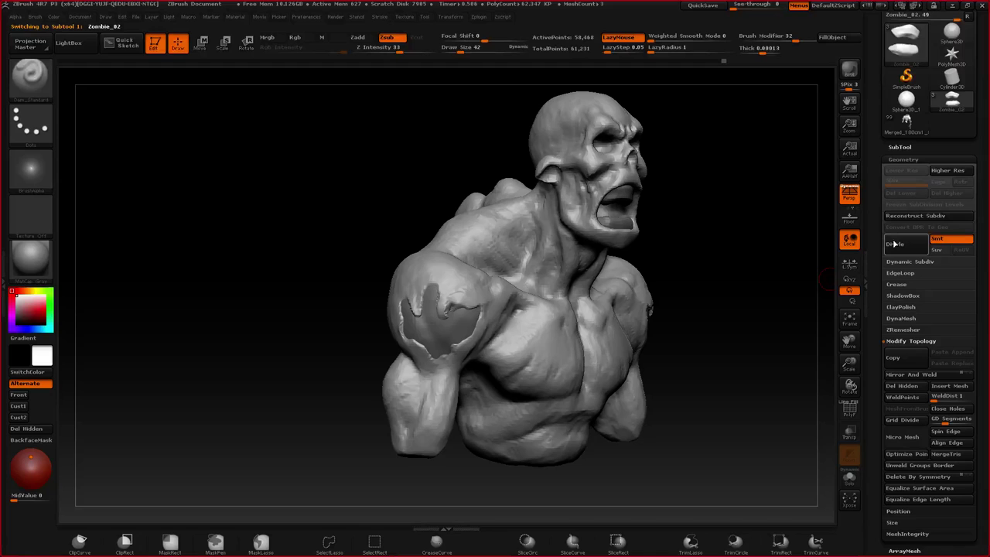
click(900, 147)
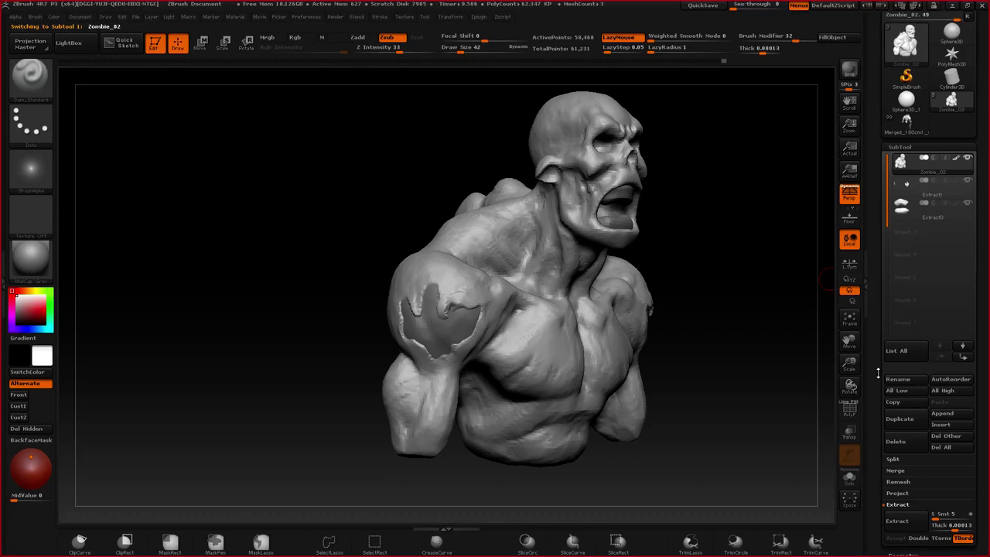
scroll(878, 374, down, 5)
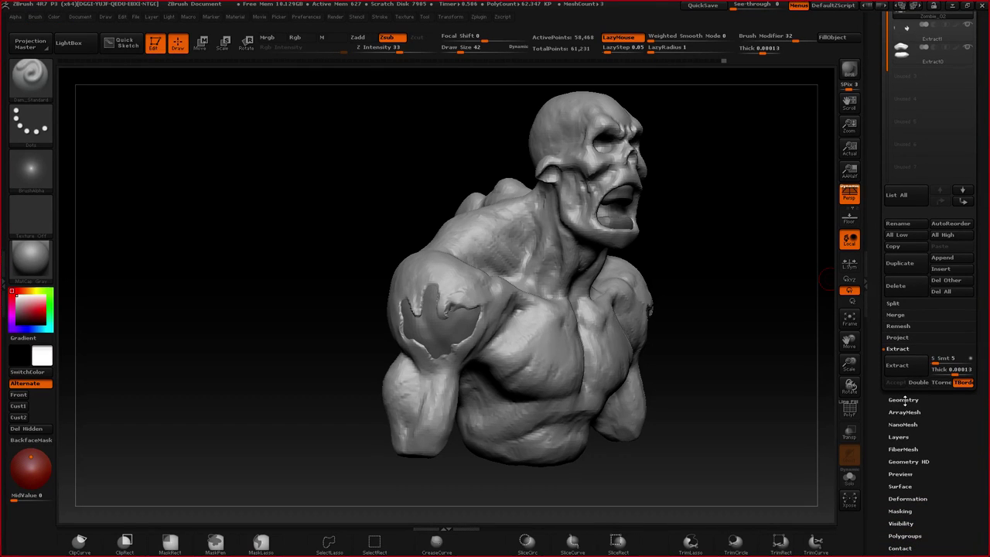
click(904, 399)
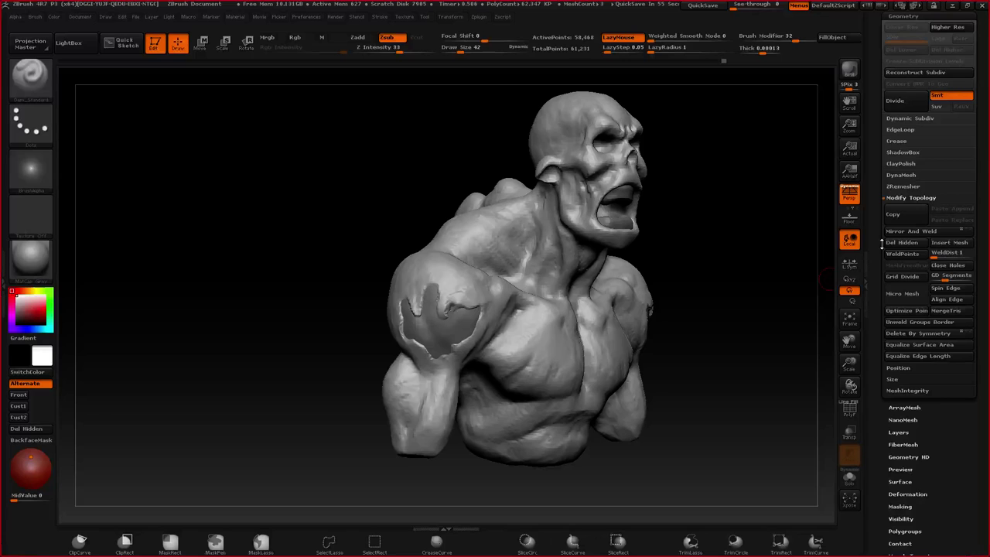
click(902, 175)
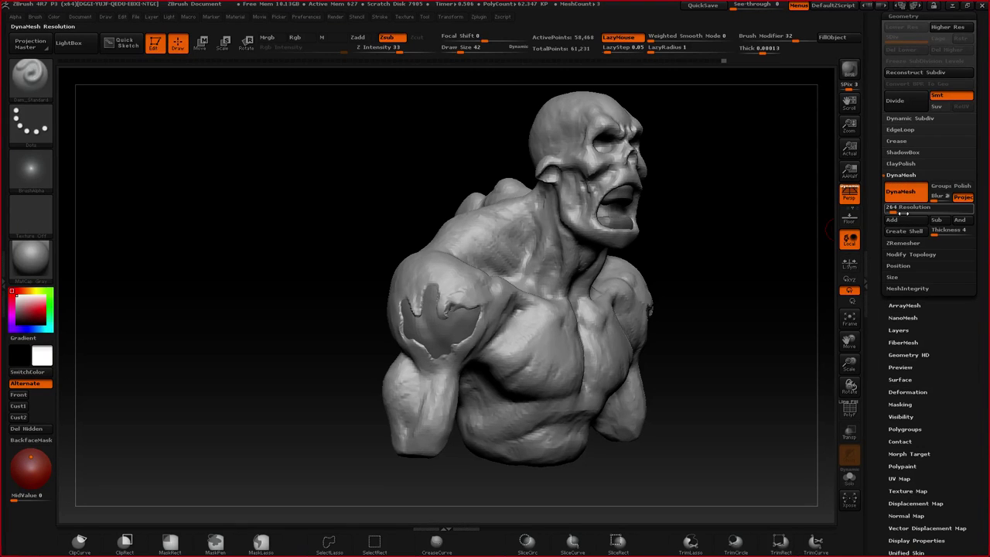
click(898, 212)
ctrl+drag(734, 211, 711, 237)
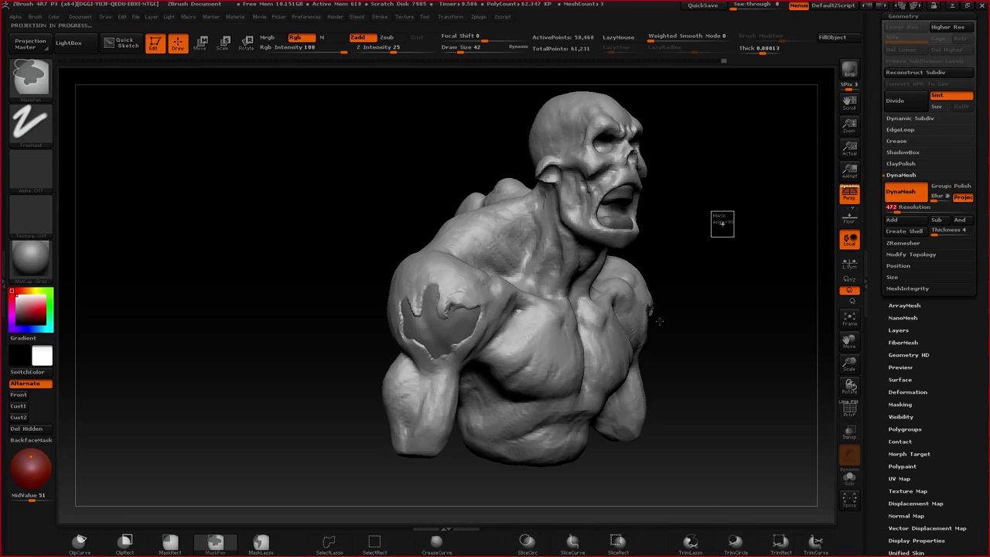
- Build up stringy tendon detail on the side of the neck below the ear with the ClayBuildup brush at size 72
mouse_move(687, 218)
mouse_down()
mouse_move(618, 228)
mouse_move(588, 259)
mouse_up()
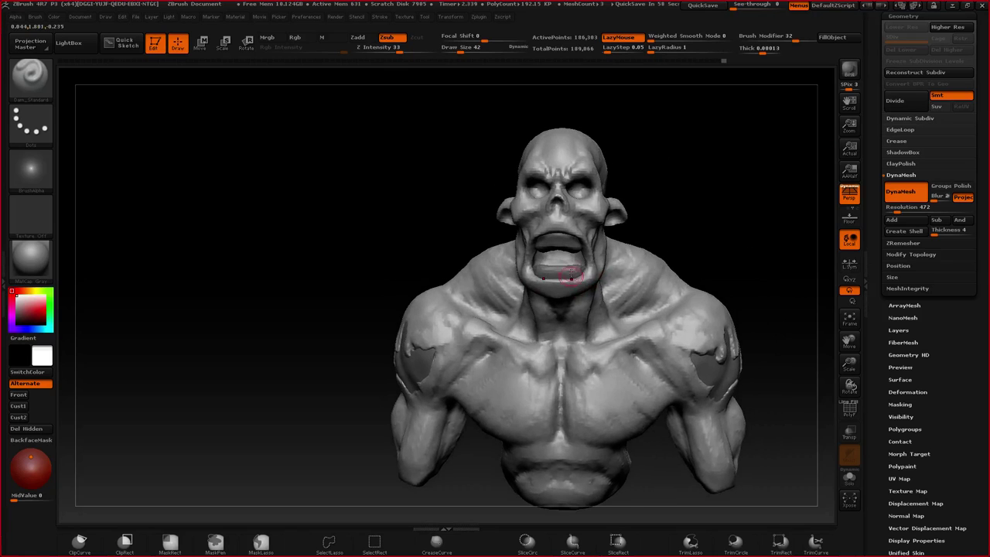
drag(465, 186, 514, 209)
mouse_move(534, 237)
right_down()
mouse_move(548, 269)
mouse_move(498, 292)
mouse_move(503, 303)
right_up()
key(b)
key(f)
key(l)
drag(499, 302, 475, 255)
key(b)
key(c)
key(b)
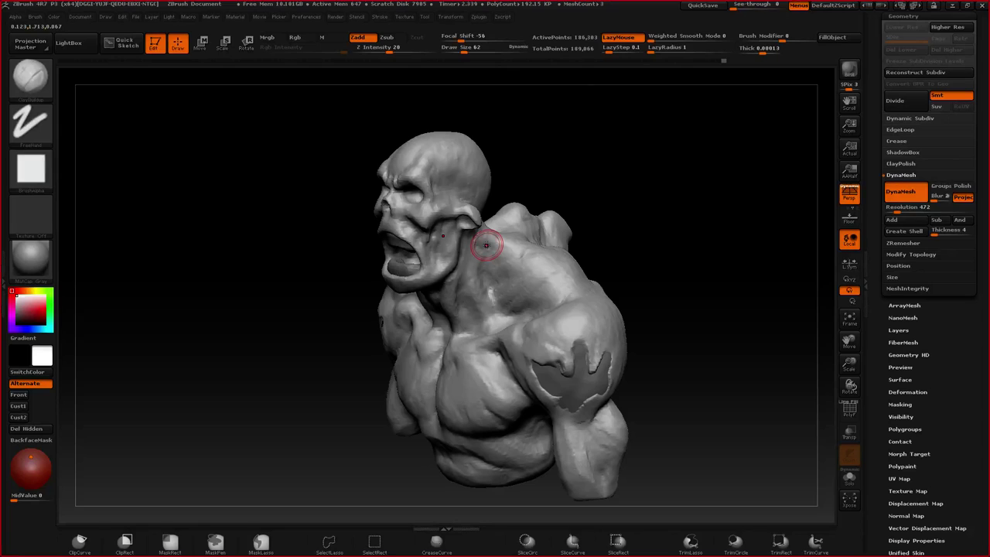
key(ctrl)
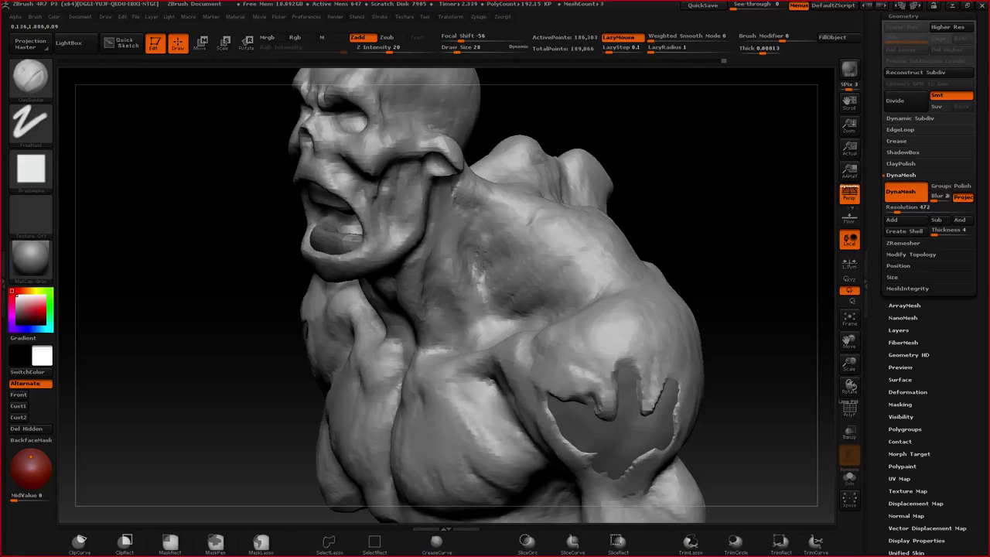
key(space)
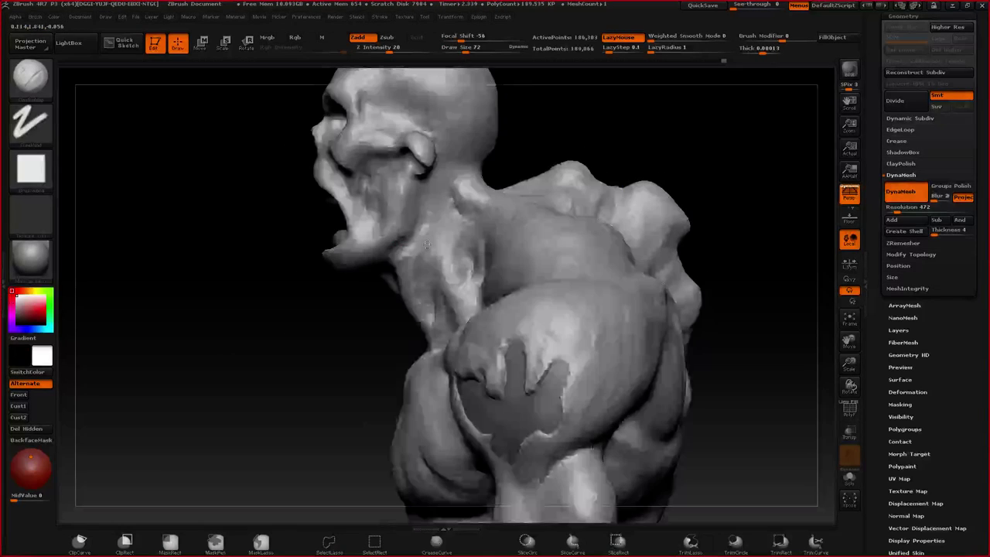
mouse_move(426, 245)
right_down()
mouse_move(393, 254)
mouse_move(364, 243)
mouse_move(380, 239)
right_up()
mouse_move(397, 294)
mouse_down()
mouse_move(381, 265)
mouse_move(430, 282)
mouse_up()
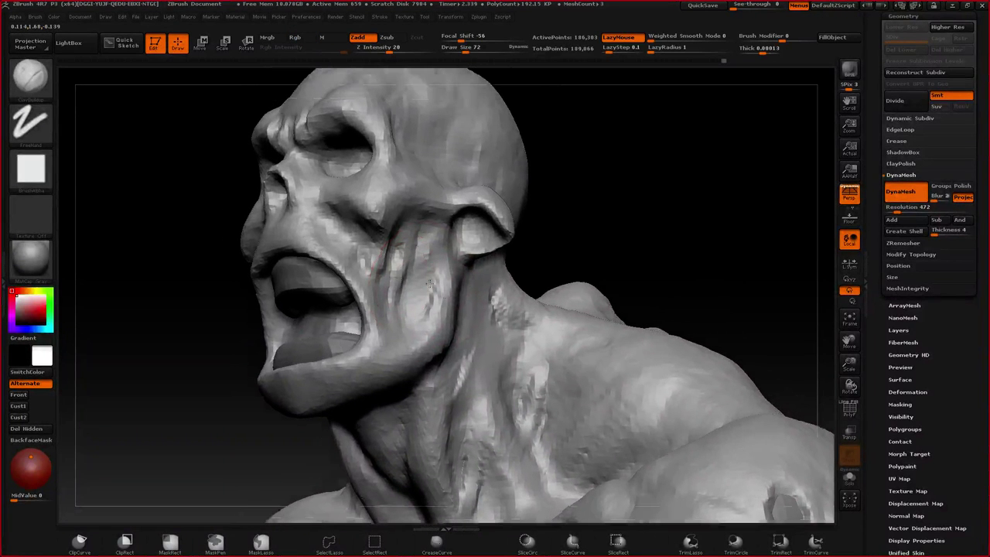
key(f)
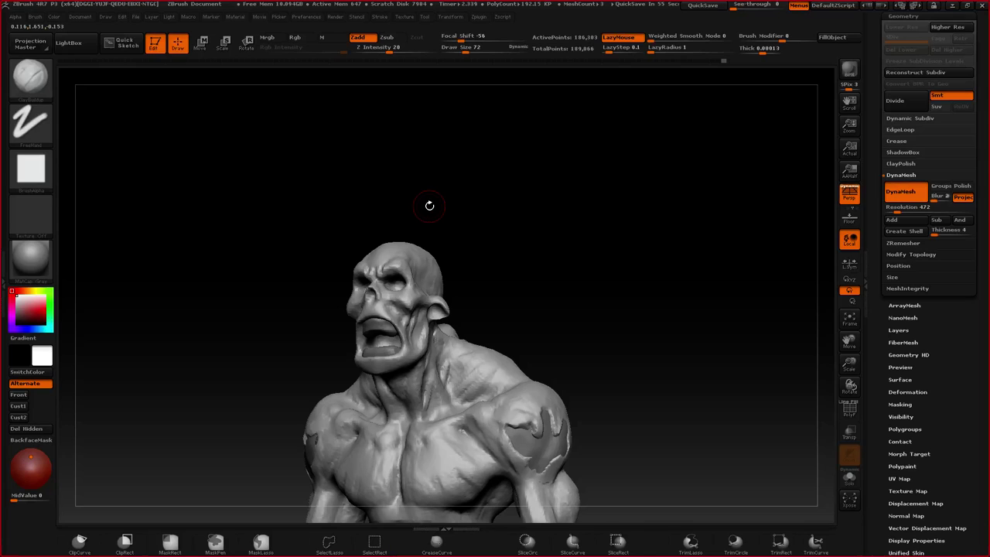
- Sculpt folds around the spine bumps and shoulder blades with ClayBuildup and smooth them at size 32
drag(429, 205, 545, 298)
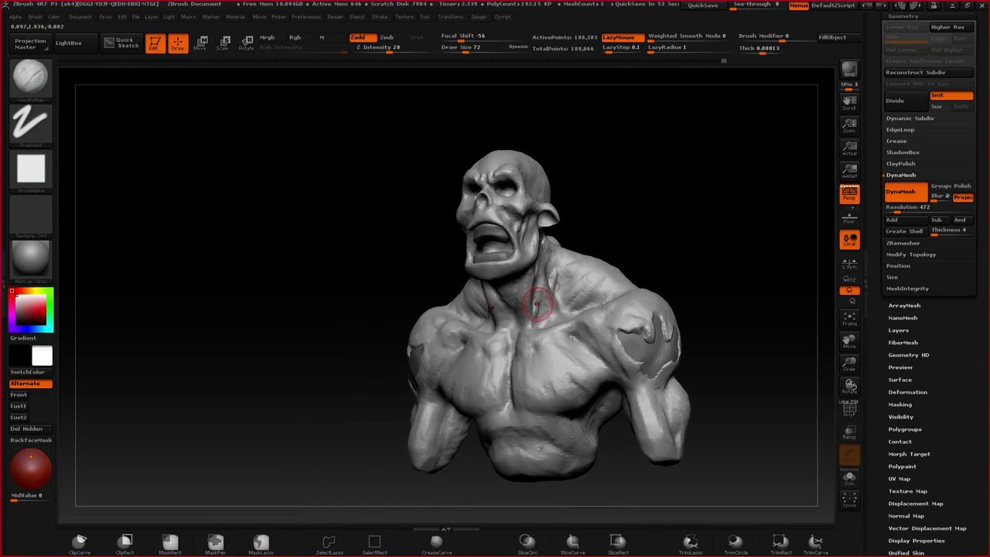
right_drag(434, 271, 556, 243)
mouse_move(485, 239)
alt+right_down()
mouse_move(536, 264)
mouse_move(422, 311)
alt+right_up()
key(space)
key(space)
mouse_move(411, 316)
mouse_down()
mouse_move(386, 316)
mouse_move(389, 330)
mouse_move(382, 318)
mouse_move(378, 331)
mouse_up()
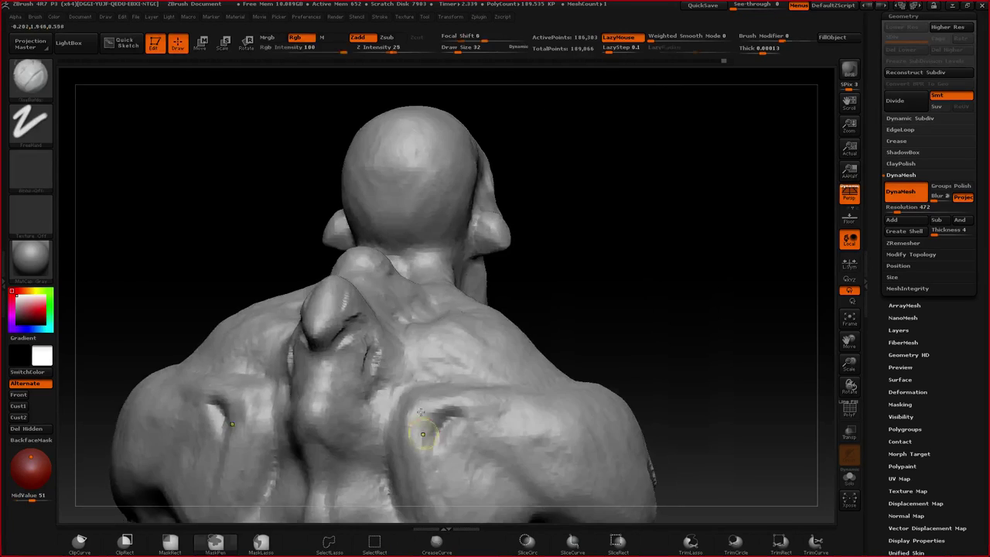
right_drag(401, 354, 406, 368)
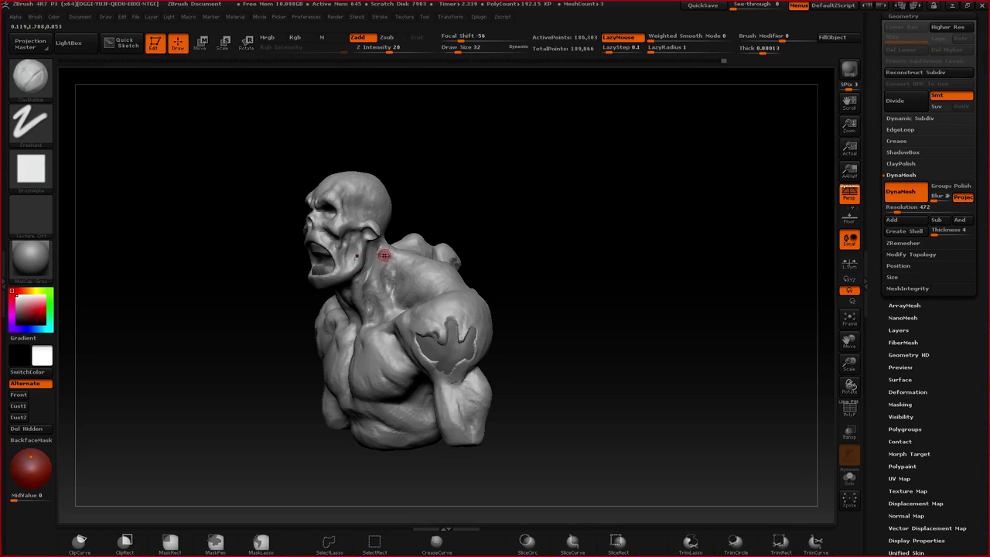
- Flatten the temple and cheekbone beside the eye socket with the Flatten brush at size 50
drag(444, 189, 474, 226)
mouse_move(413, 291)
ctrl+right_down()
mouse_move(464, 309)
mouse_move(414, 293)
ctrl+right_up()
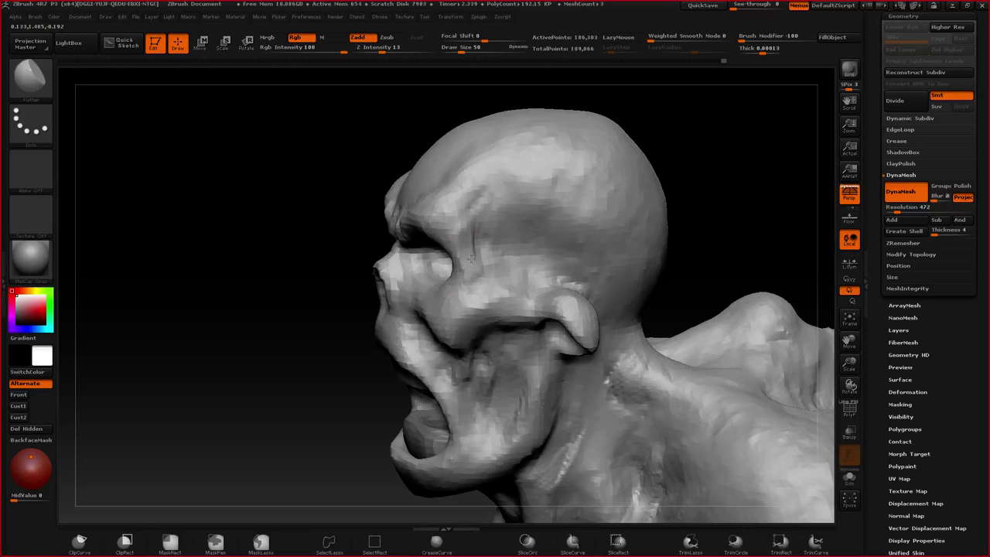
drag(464, 267, 470, 267)
right_drag(459, 259, 458, 238)
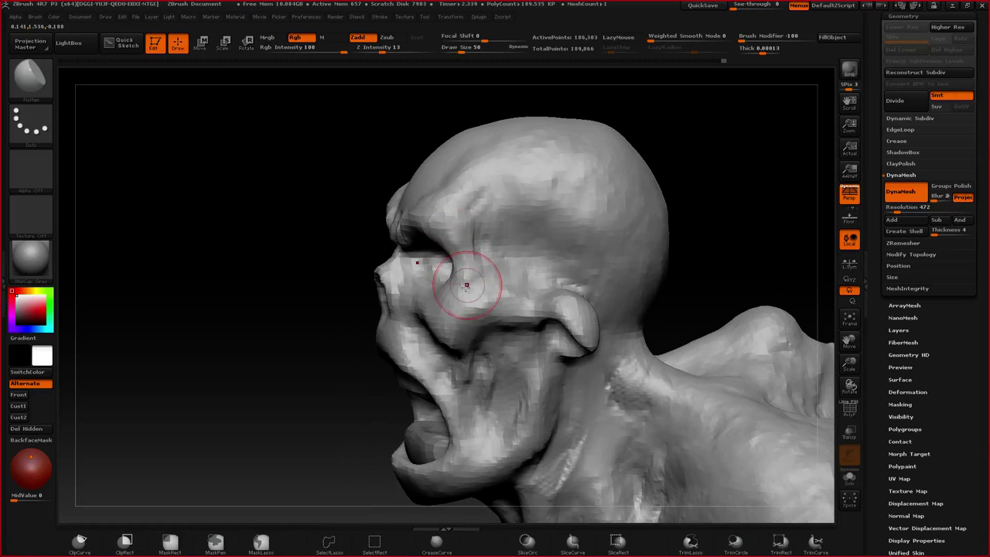
drag(466, 286, 455, 276)
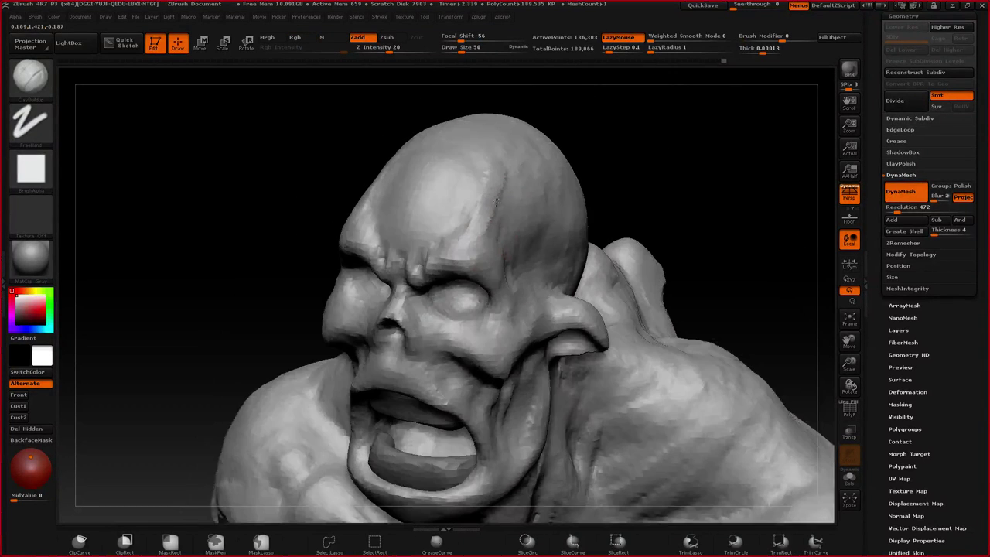
- Carve vertical flesh strands into the hollow cheek behind the mouth with ClayBuildup at size 24
key(space)
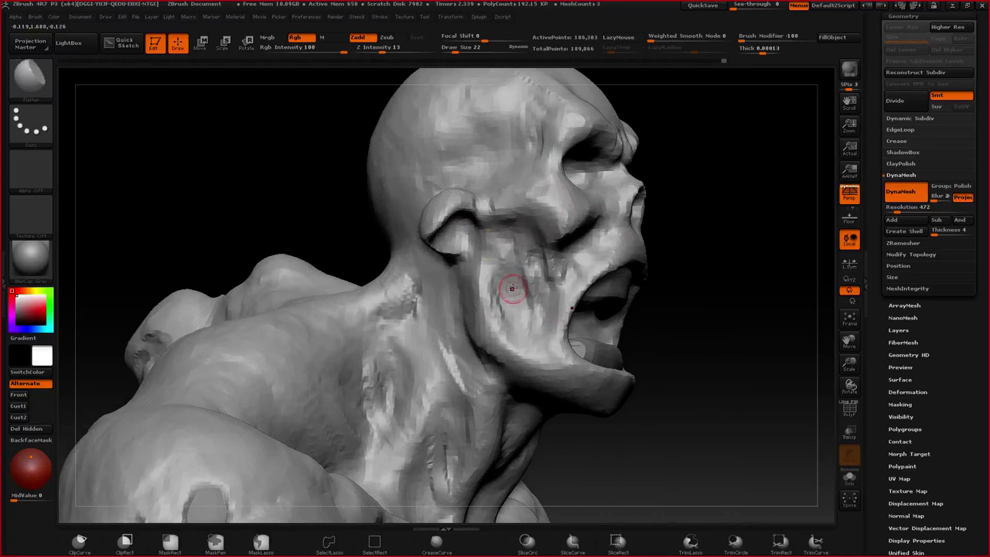
key(b)
key(c)
key(b)
drag(511, 252, 513, 305)
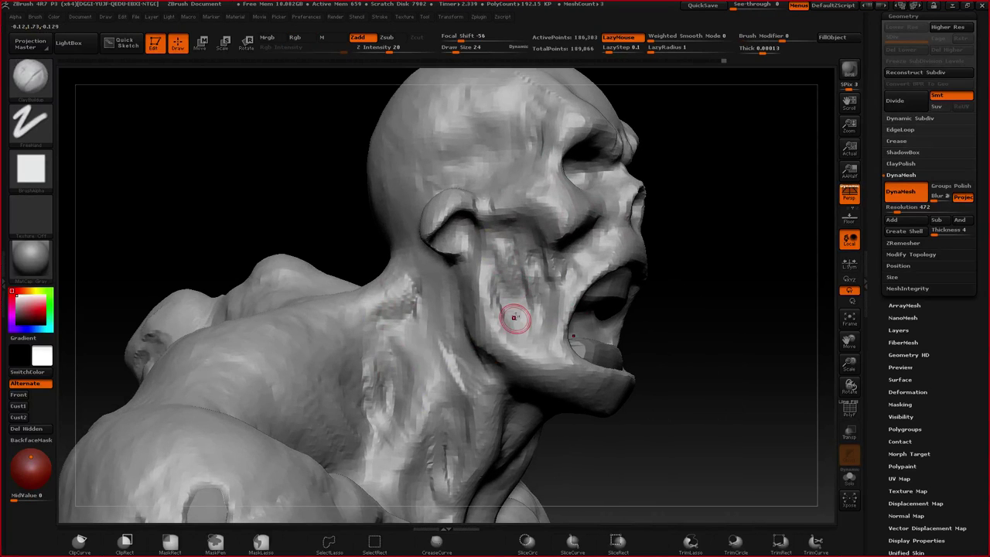
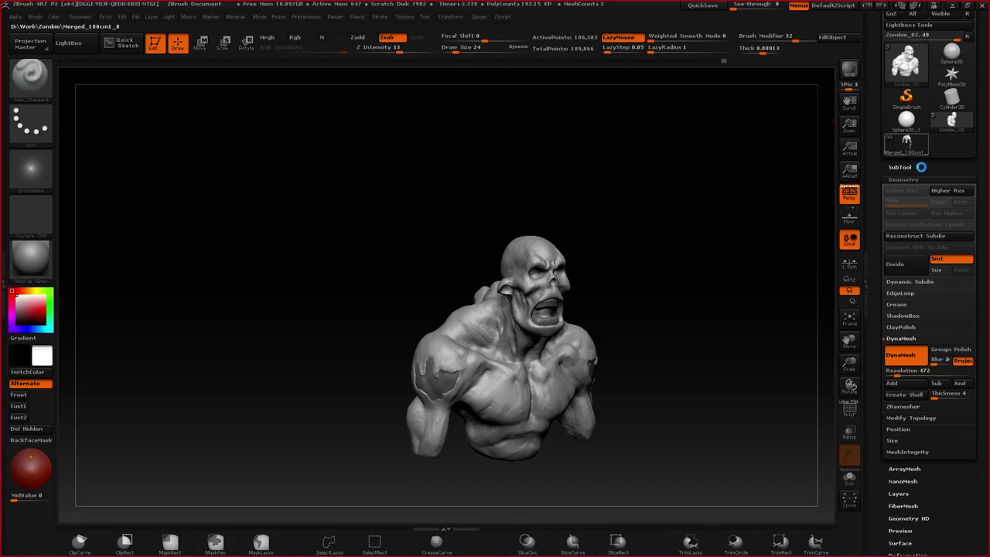
- Delete all subtools of the full-body Merged_180cm1_8 tool and make the Zombie_02 bust the active tool again
click(921, 167)
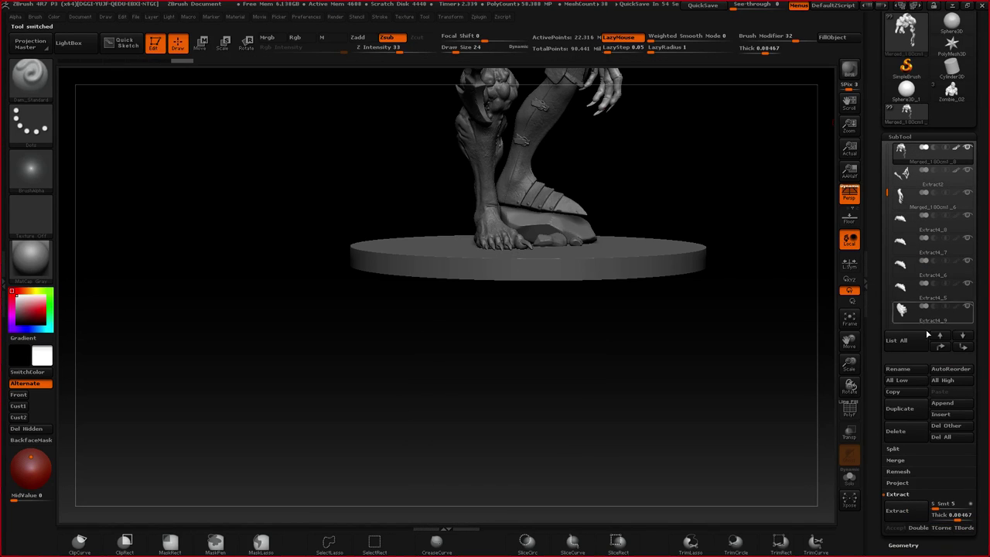
click(909, 434)
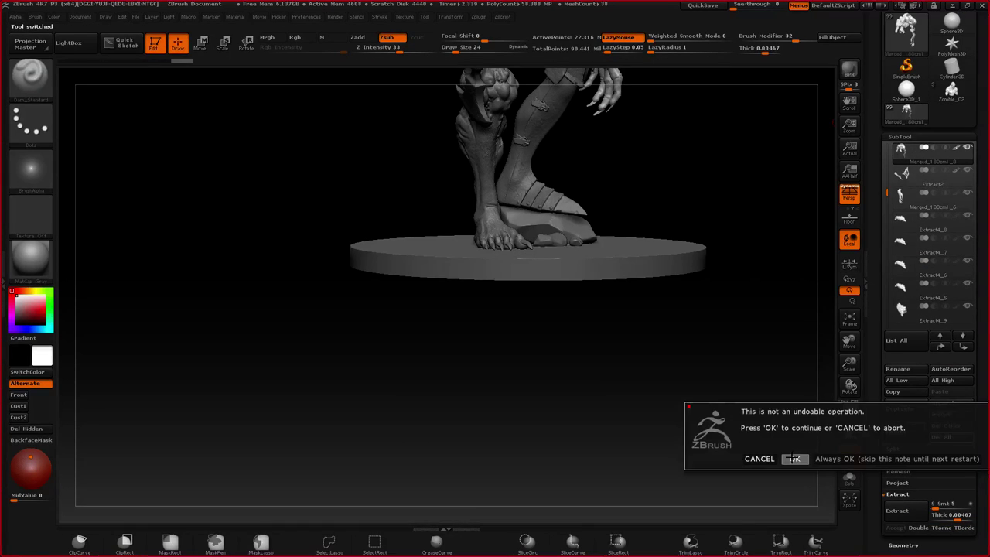
click(794, 459)
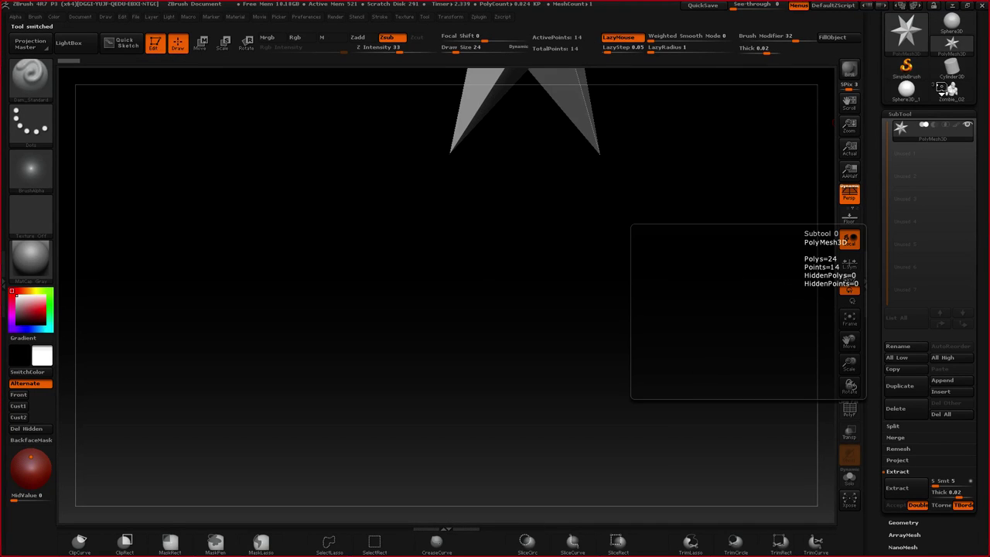
click(946, 89)
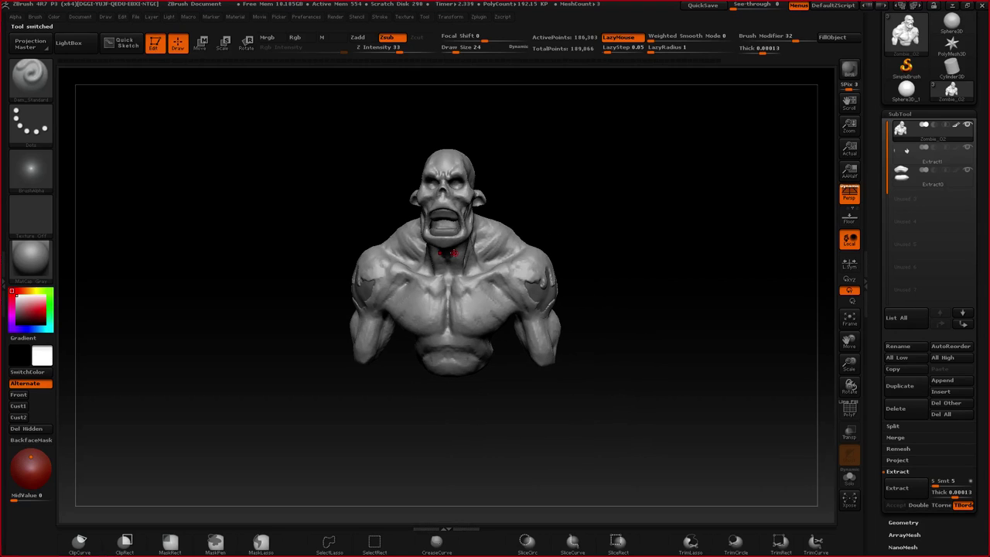
- Set up the Standard brush for the cheek with Mrgb off, Zadd on, Z Intensity 21 and size 22
drag(373, 226, 446, 190)
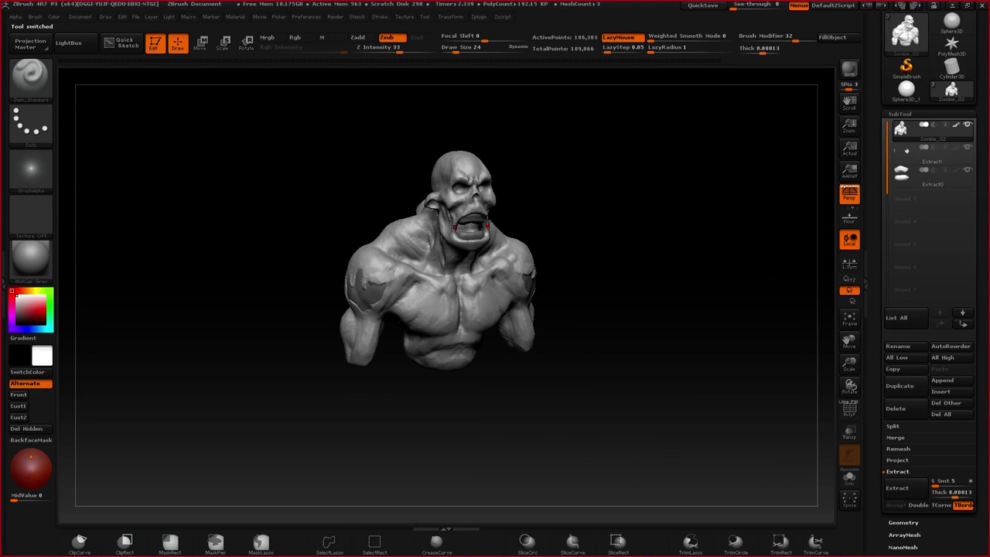
ctrl+right_drag(488, 222, 418, 251)
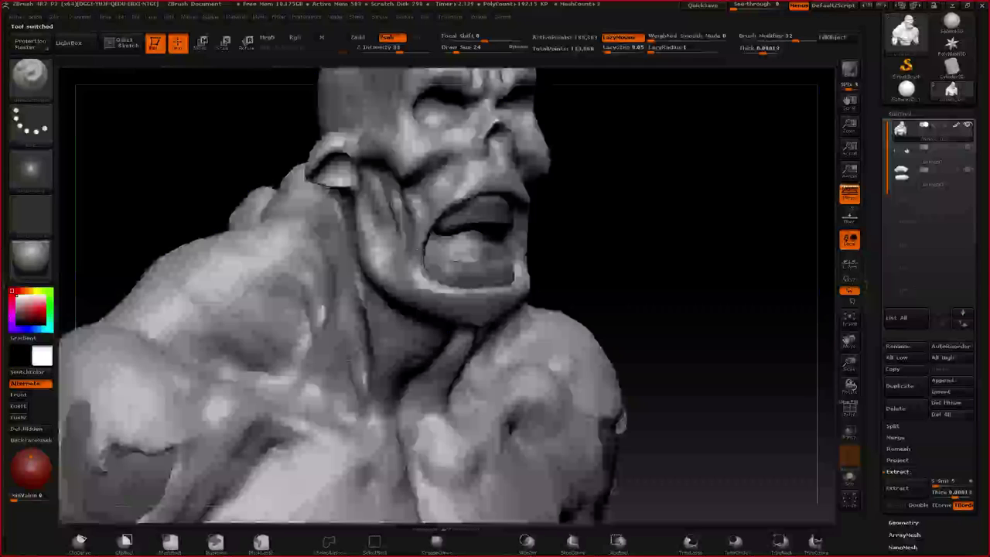
key(space)
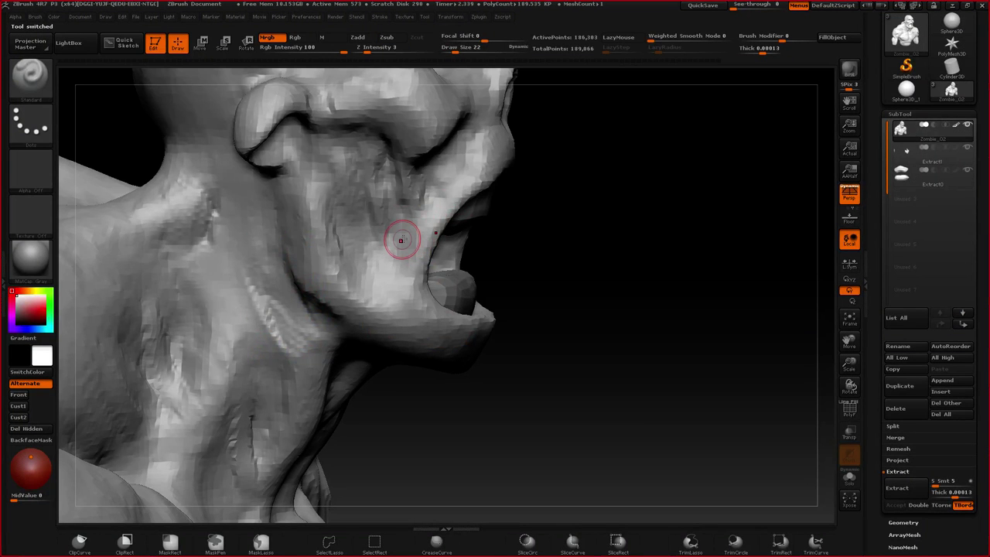
key(space)
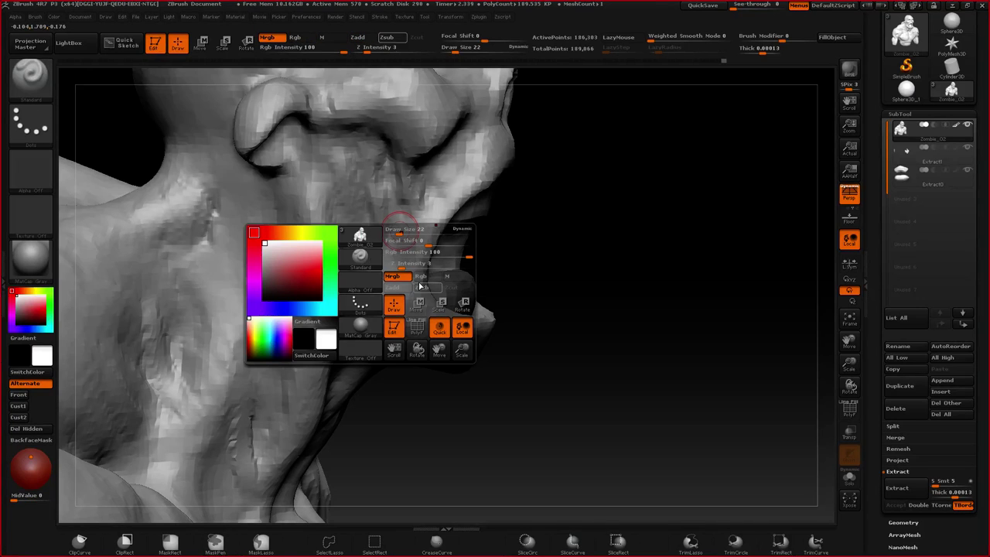
click(415, 277)
click(407, 289)
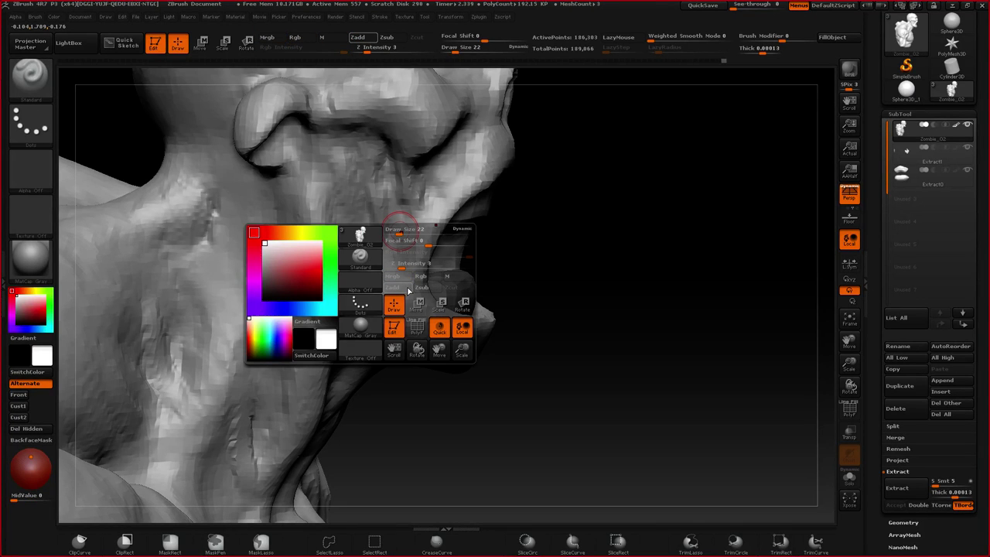
key(space)
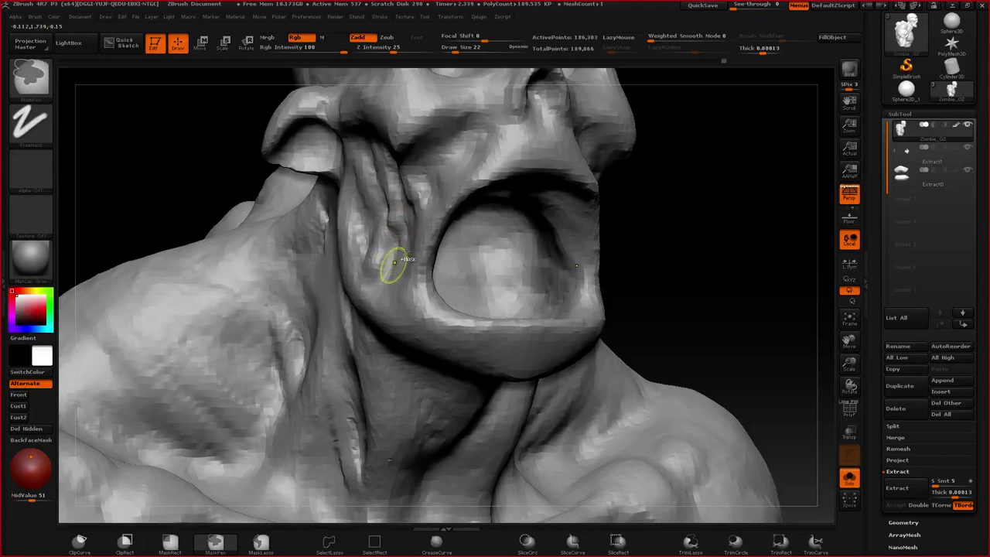
- Shape raised flesh strands and a deep gap in the hollow cheek beside the mouth with the Standard brush
mouse_move(392, 266)
mouse_down()
mouse_move(405, 233)
mouse_move(393, 252)
mouse_up()
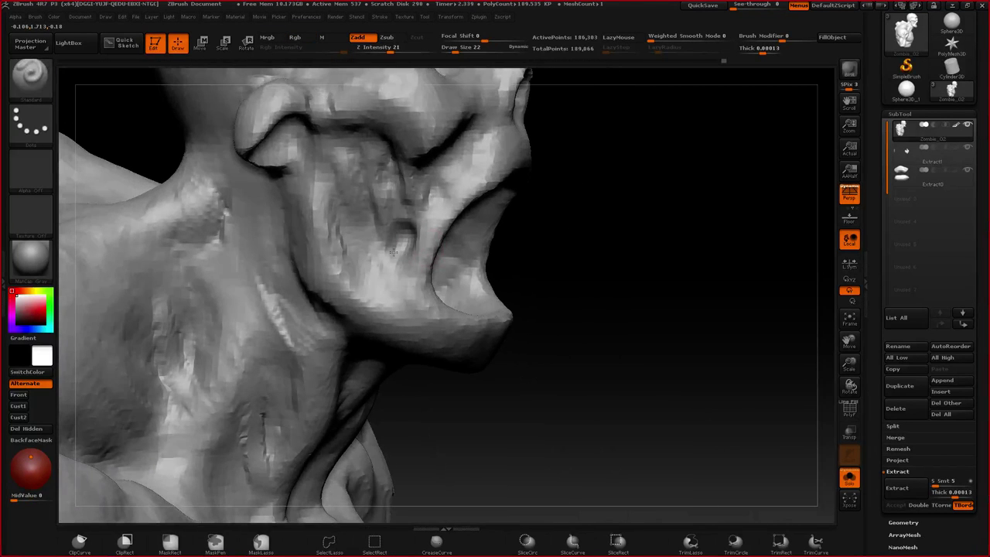
drag(743, 236, 531, 229)
drag(410, 233, 427, 263)
drag(310, 278, 527, 271)
drag(393, 254, 380, 235)
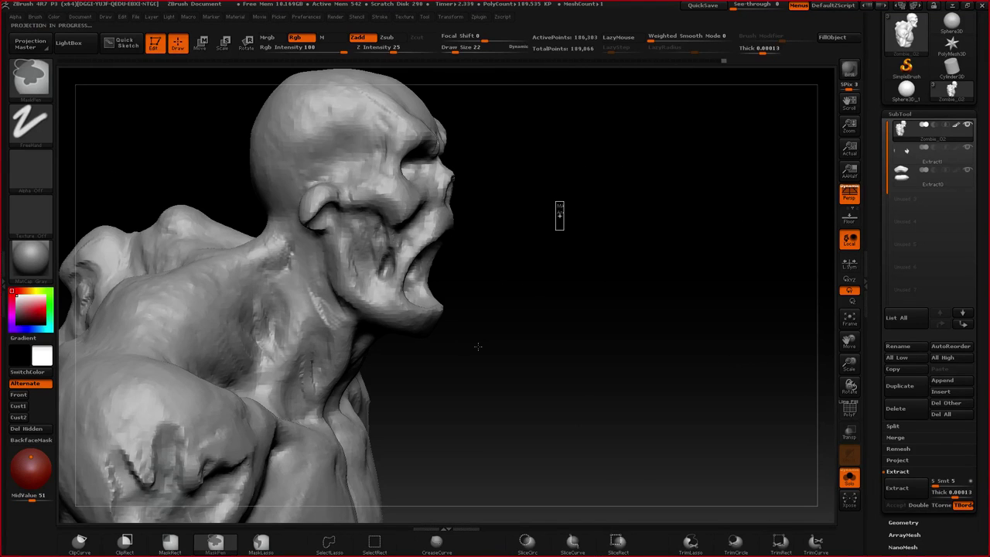
- Refine the flesh strands and gap in the hollow cheek with the Standard brush at size 22, and remesh the bust with DynaMesh
mouse_move(410, 246)
ctrl+right_down()
mouse_move(409, 308)
mouse_move(394, 333)
ctrl+right_up()
shift+drag(394, 333, 382, 332)
mouse_move(541, 333)
right_down()
mouse_move(448, 347)
mouse_move(456, 343)
right_up()
drag(456, 345, 458, 332)
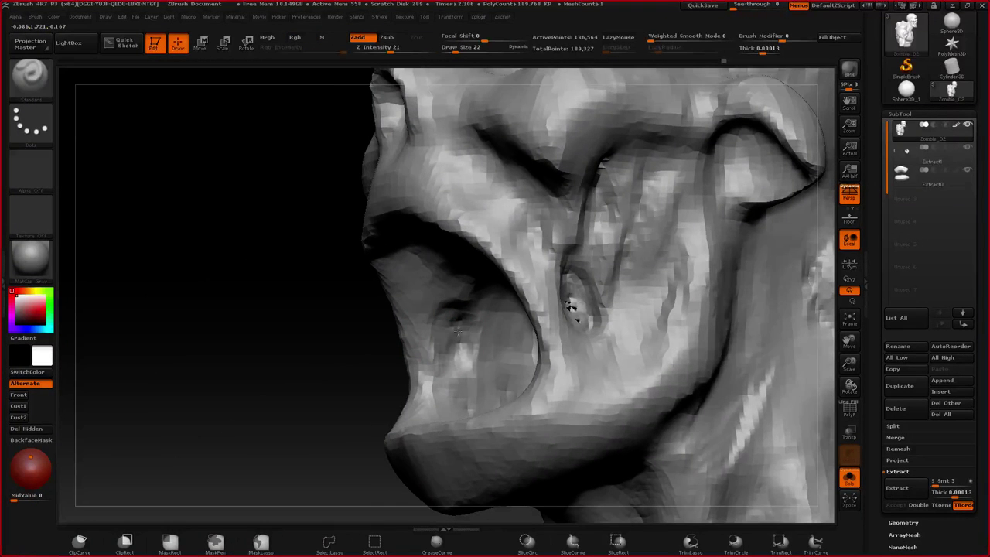
right_drag(458, 332, 557, 329)
drag(464, 314, 453, 345)
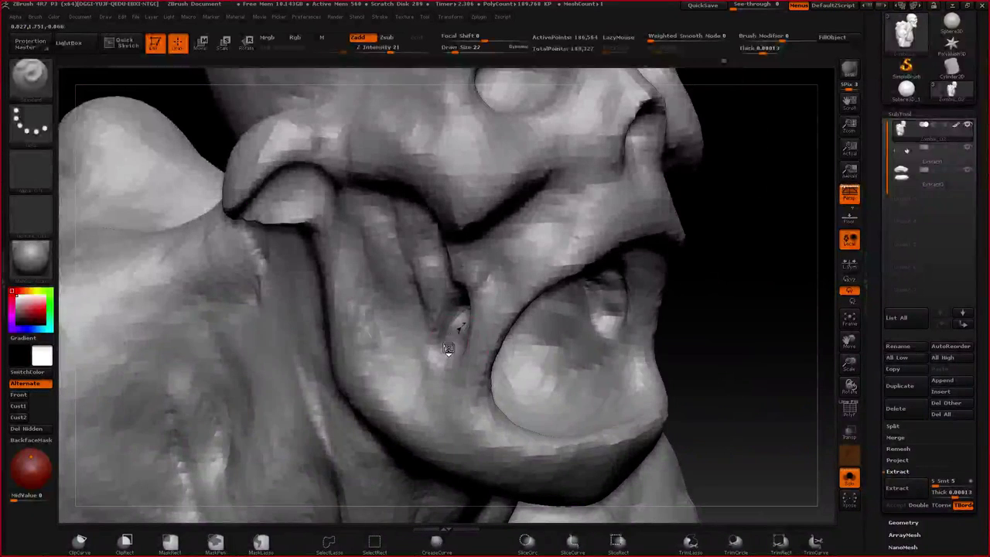
right_drag(580, 298, 668, 283)
ctrl+drag(678, 251, 657, 322)
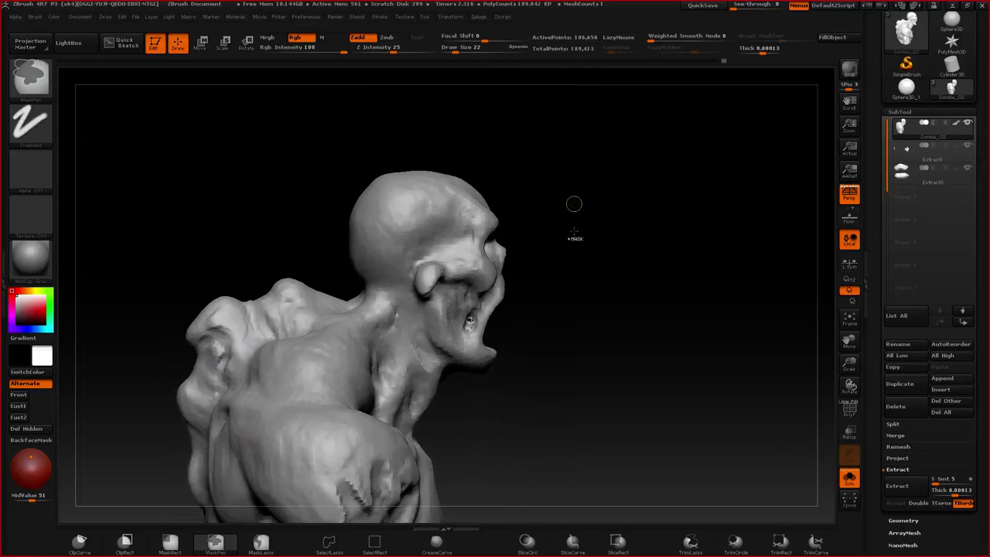
- Show all subtools and examine the whole bust and its shoulder wounds from the front, sides and above
mouse_move(574, 203)
mouse_down()
mouse_move(471, 353)
mouse_move(501, 328)
mouse_up()
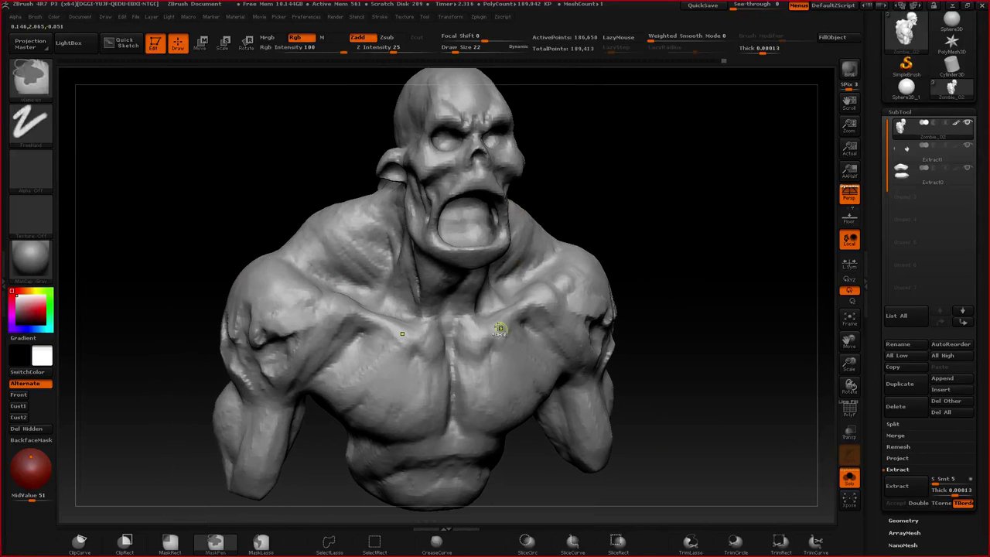
ctrl+right_drag(500, 328, 455, 287)
right_drag(455, 327, 440, 337)
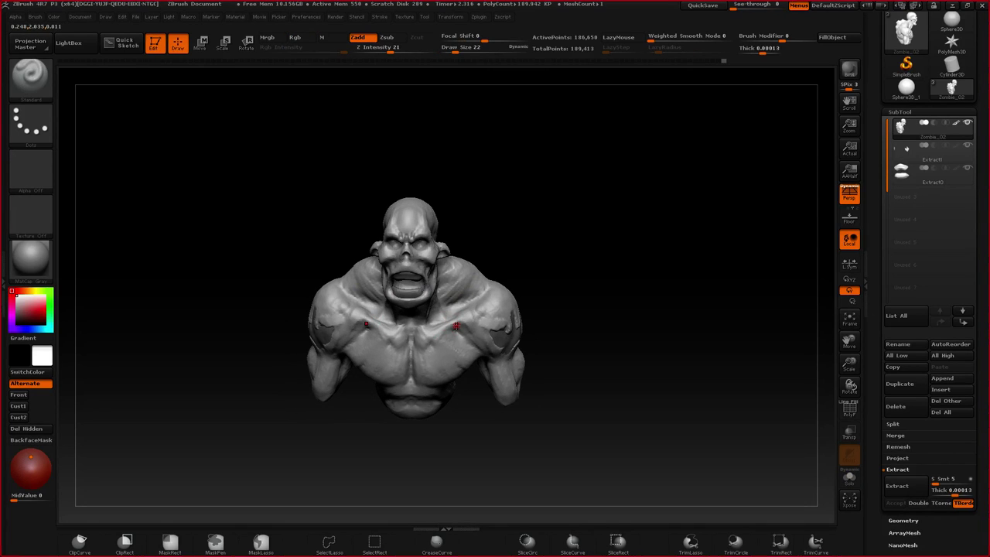
mouse_move(507, 275)
right_down()
mouse_move(457, 333)
mouse_move(491, 270)
right_up()
key(space)
drag(462, 327, 478, 327)
drag(521, 264, 470, 231)
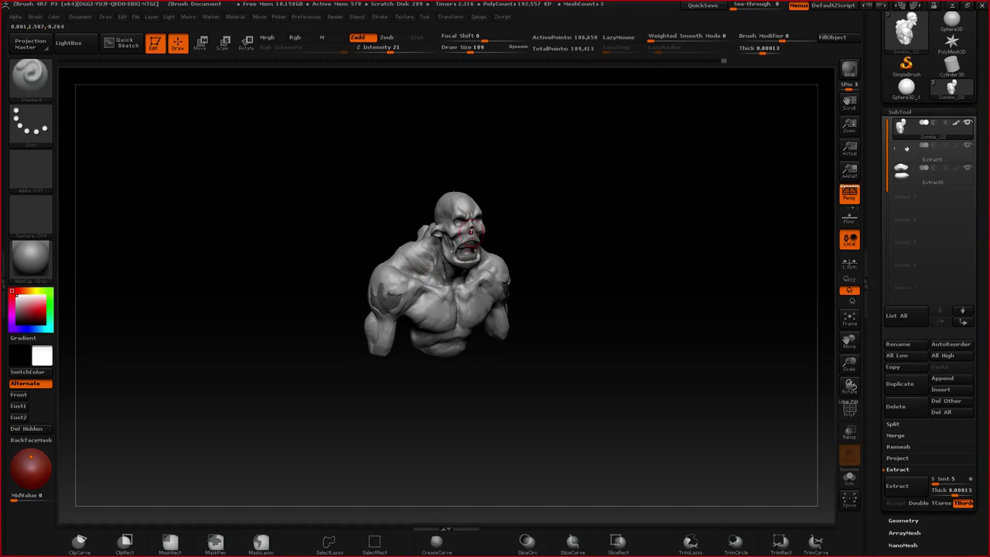
right_drag(468, 234, 489, 251)
mouse_move(456, 298)
ctrl+right_down()
mouse_move(448, 336)
mouse_move(450, 301)
mouse_move(453, 327)
mouse_move(435, 331)
mouse_move(441, 339)
ctrl+right_up()
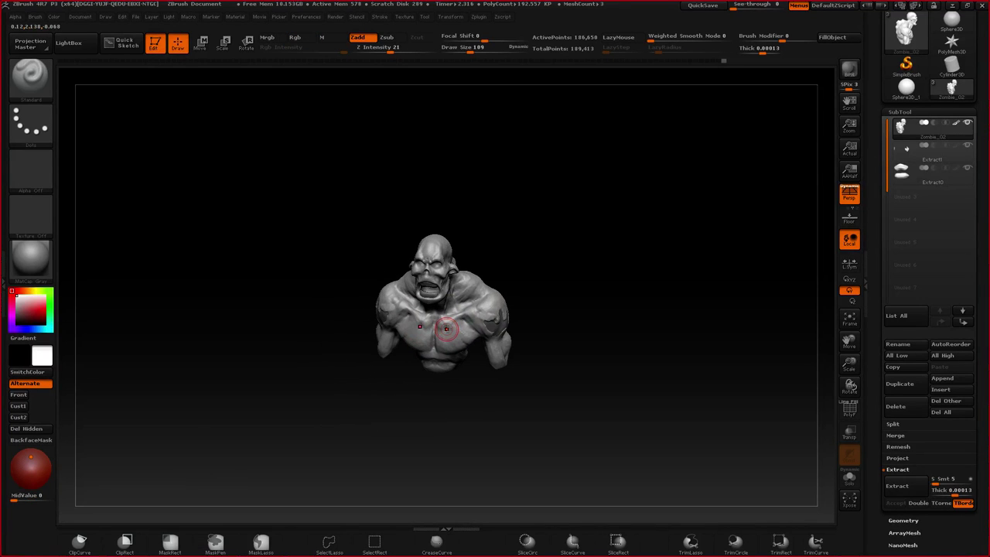
mouse_move(446, 329)
mouse_down()
mouse_move(422, 321)
mouse_move(488, 296)
mouse_move(435, 308)
mouse_up()
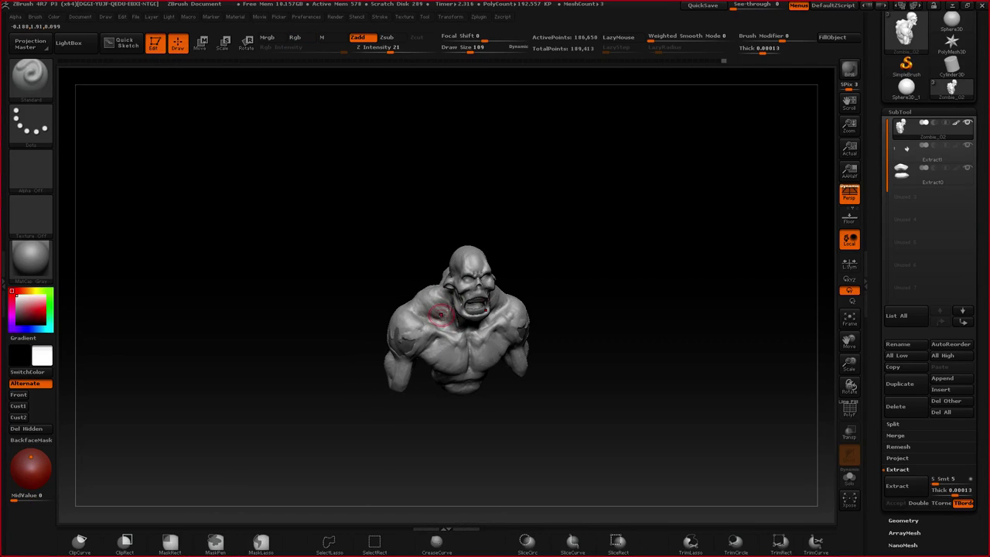
drag(460, 355, 456, 297)
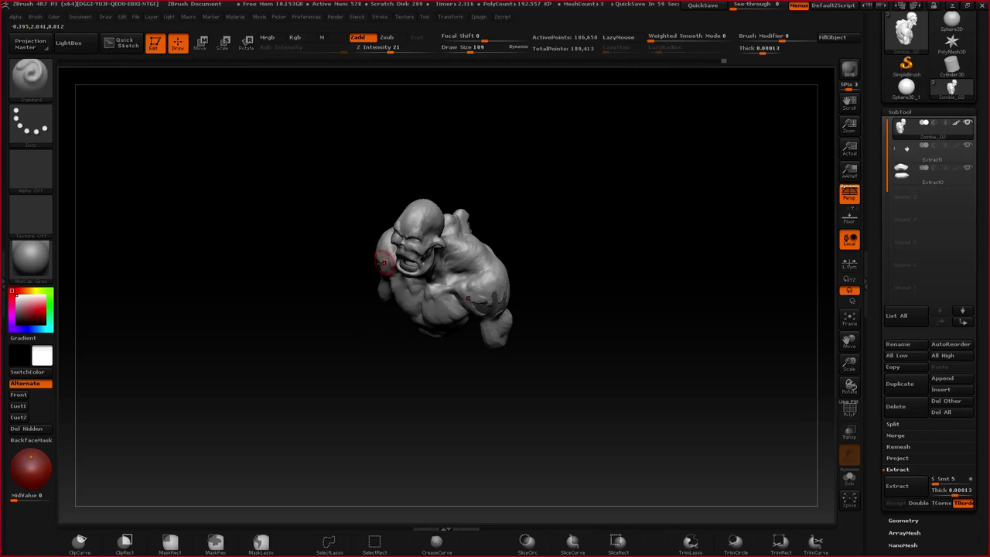
drag(382, 261, 441, 294)
right_drag(441, 295, 426, 264)
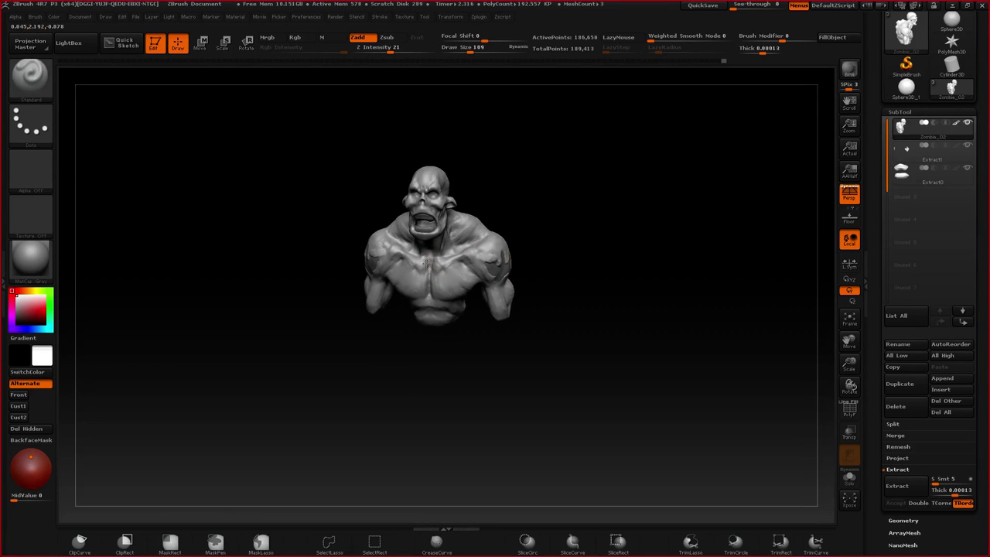
drag(332, 270, 455, 279)
mouse_move(455, 280)
right_down()
mouse_move(390, 282)
mouse_move(456, 271)
mouse_move(424, 265)
right_up()
mouse_move(425, 265)
mouse_down()
mouse_move(416, 269)
mouse_move(481, 242)
mouse_move(480, 256)
mouse_up()
mouse_move(474, 263)
right_down()
mouse_move(465, 341)
mouse_move(462, 310)
mouse_move(449, 352)
right_up()
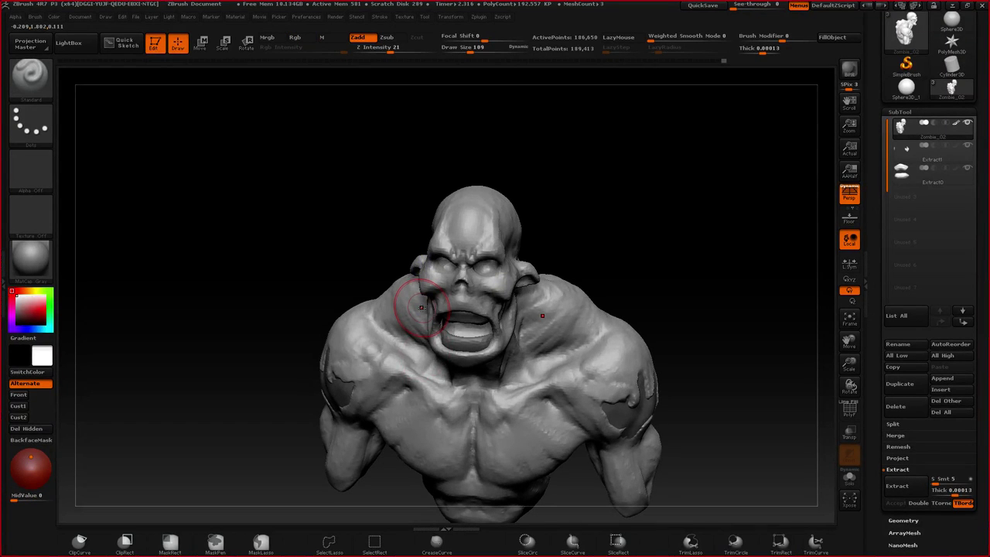
drag(421, 307, 508, 243)
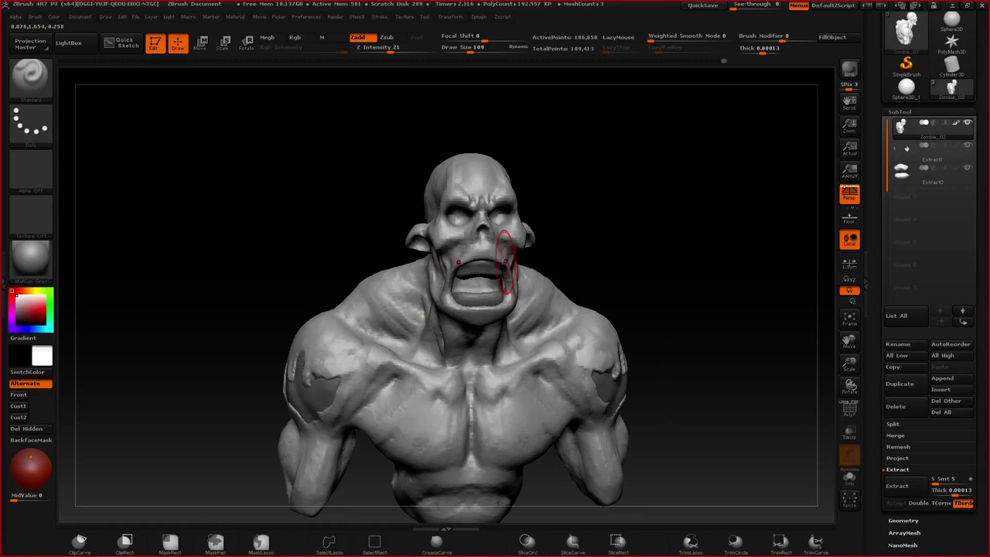
right_drag(504, 261, 512, 271)
mouse_move(517, 316)
alt+right_down()
mouse_move(516, 263)
mouse_move(515, 299)
alt+right_up()
- Select the Extract1 shoulder patch and fit it to the torn wound on the shoulder with the Move brush at size 140
key(space)
drag(515, 299, 532, 298)
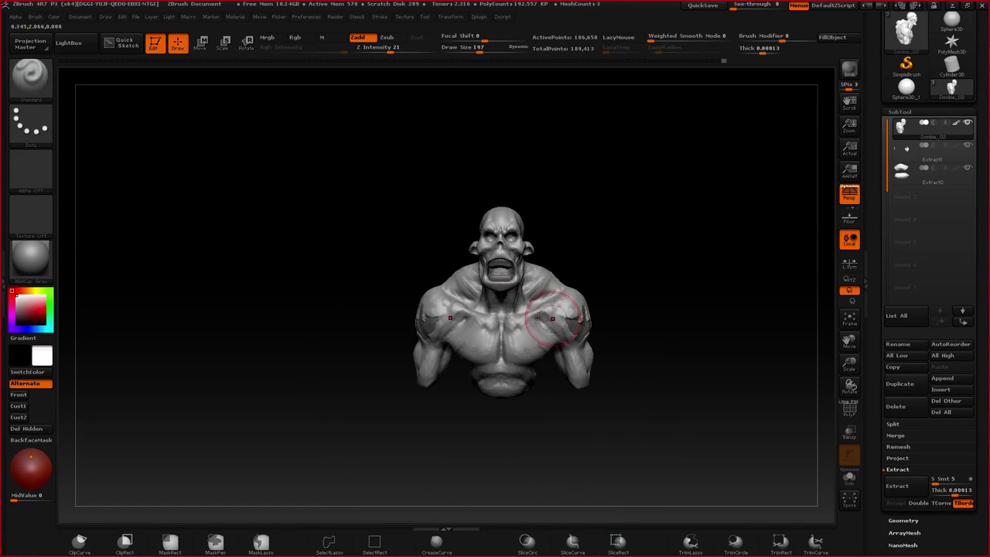
mouse_move(544, 308)
right_down()
mouse_move(553, 321)
mouse_move(600, 293)
mouse_move(560, 278)
mouse_move(247, 336)
right_up()
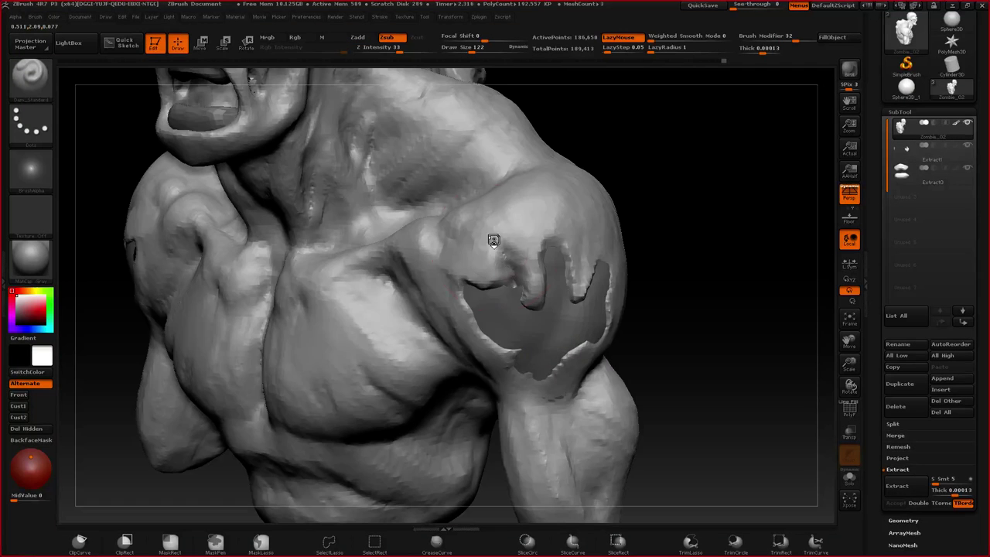
key(space)
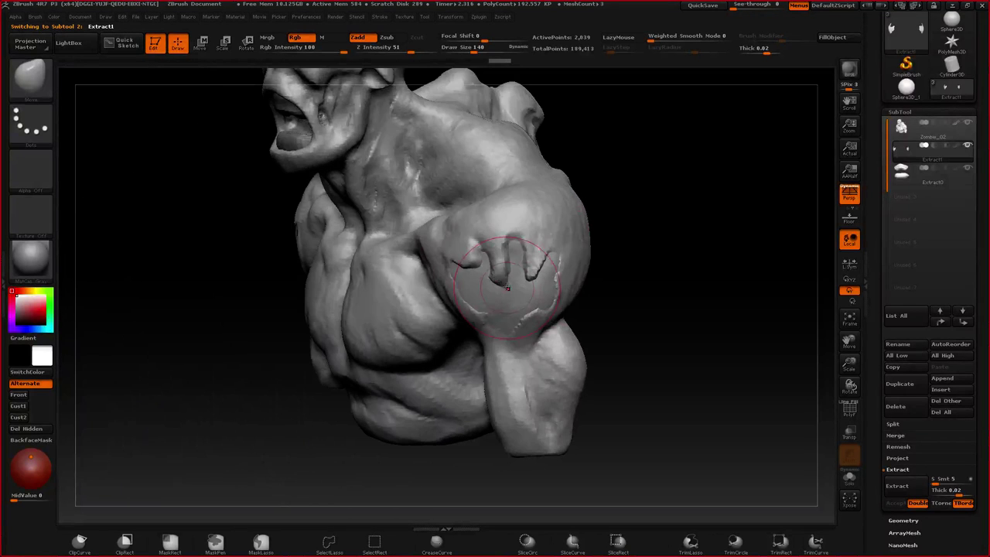
drag(507, 288, 492, 261)
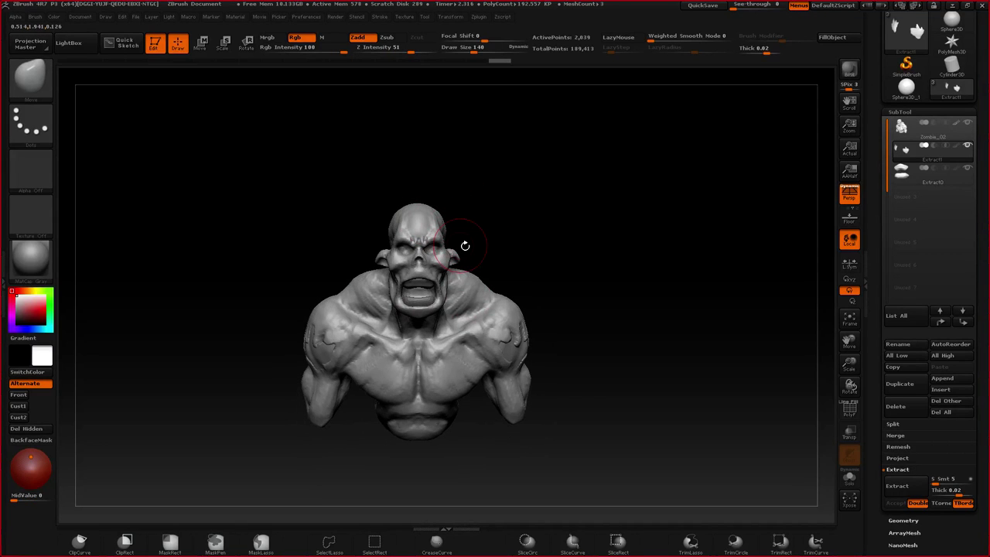
ctrl+right_drag(392, 263, 466, 357)
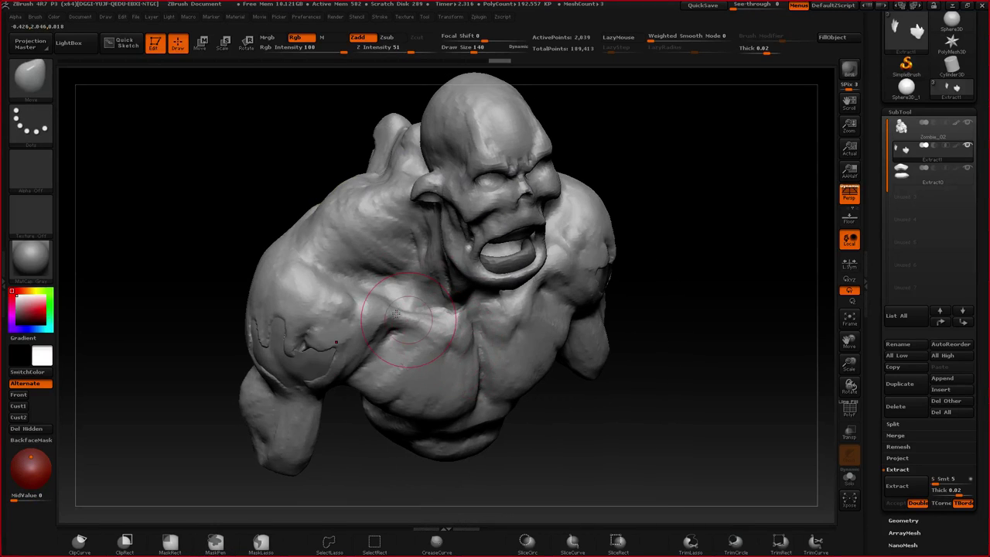
shift+right_drag(396, 313, 435, 372)
right_drag(341, 380, 376, 397)
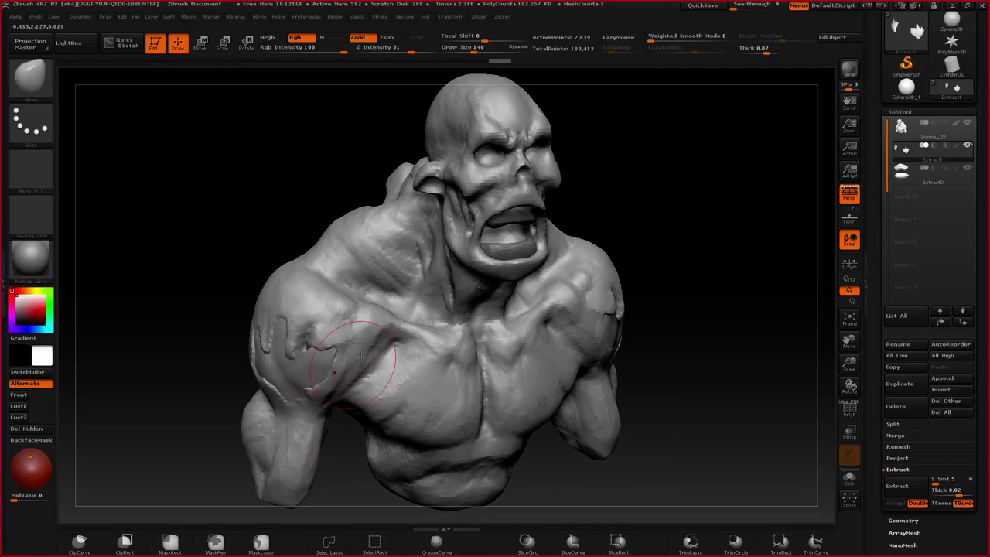
mouse_move(363, 331)
right_down()
mouse_move(410, 294)
mouse_move(443, 290)
mouse_move(427, 307)
mouse_move(443, 267)
right_up()
mouse_move(551, 319)
right_down()
mouse_move(445, 325)
mouse_move(521, 268)
mouse_move(541, 300)
mouse_move(488, 282)
right_up()
- Isolate the Extract1 patches, remesh them with ZRemesher at a Target Polygons Count of 5, and show the full bust again
key(alt+s)
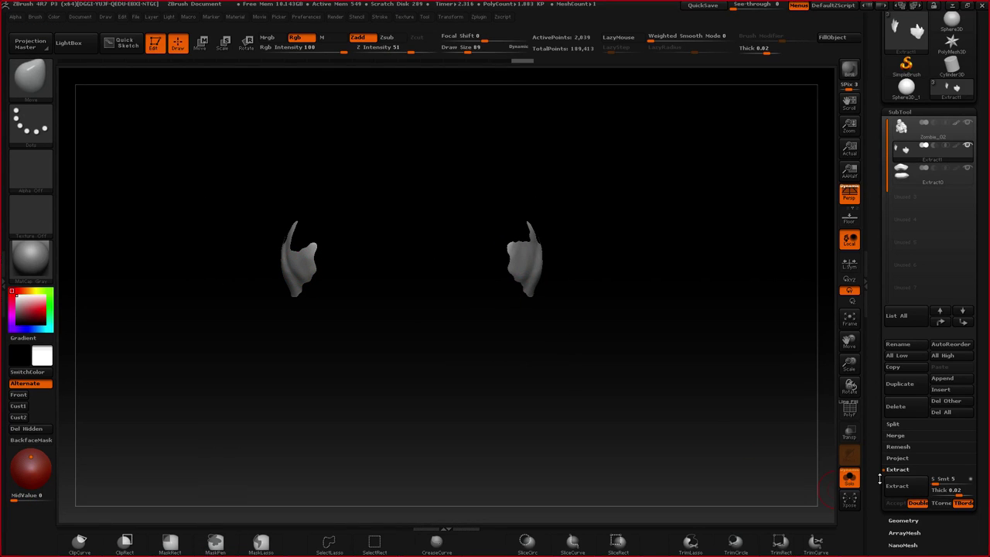
click(903, 520)
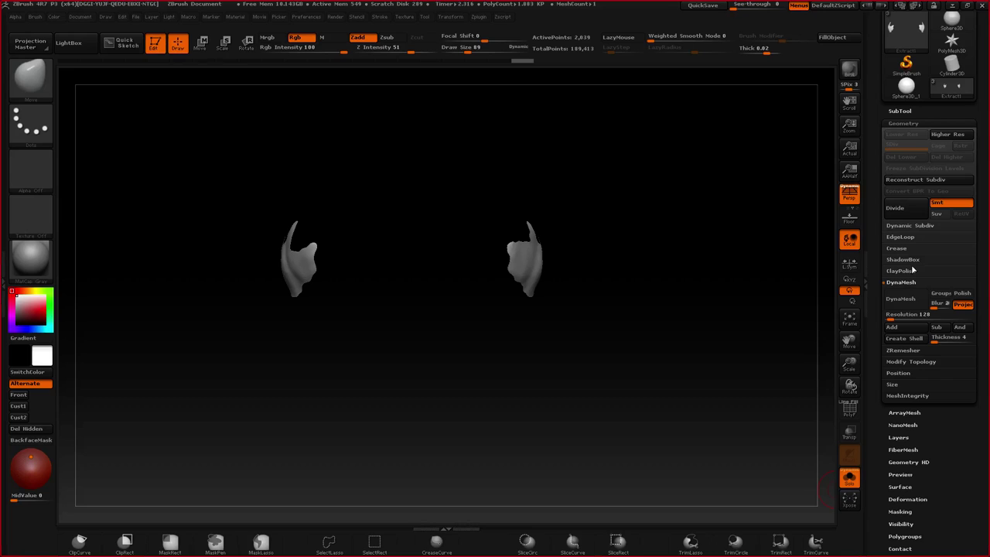
click(903, 350)
click(906, 309)
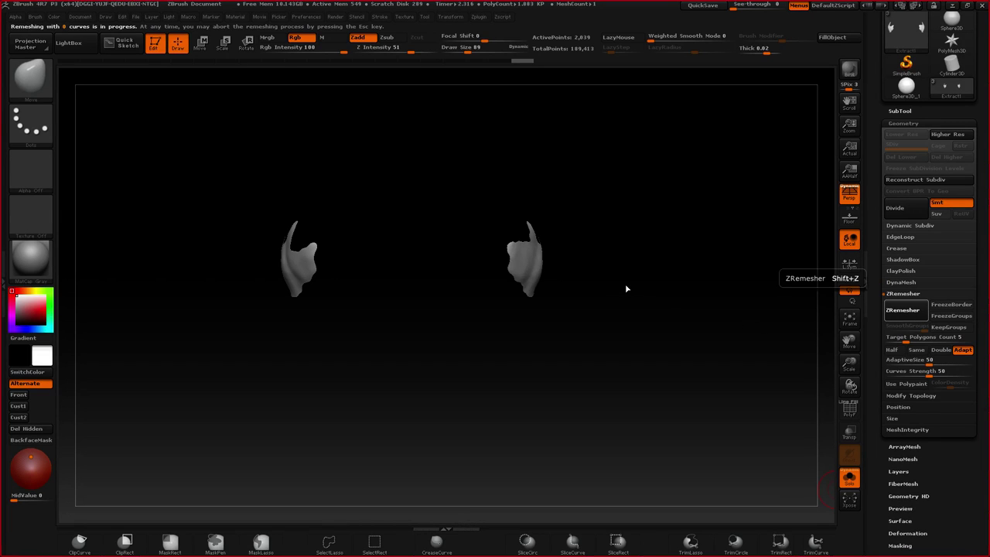
drag(611, 290, 568, 294)
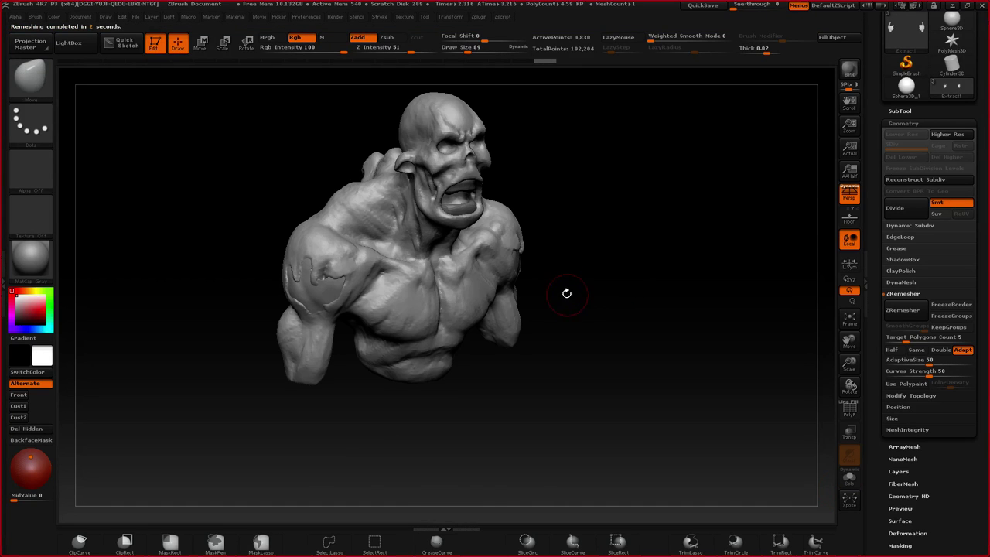
- Reshape the remeshed Extract1 patch beneath the torn edge of the shoulder wound with the Move brush
drag(566, 291, 501, 335)
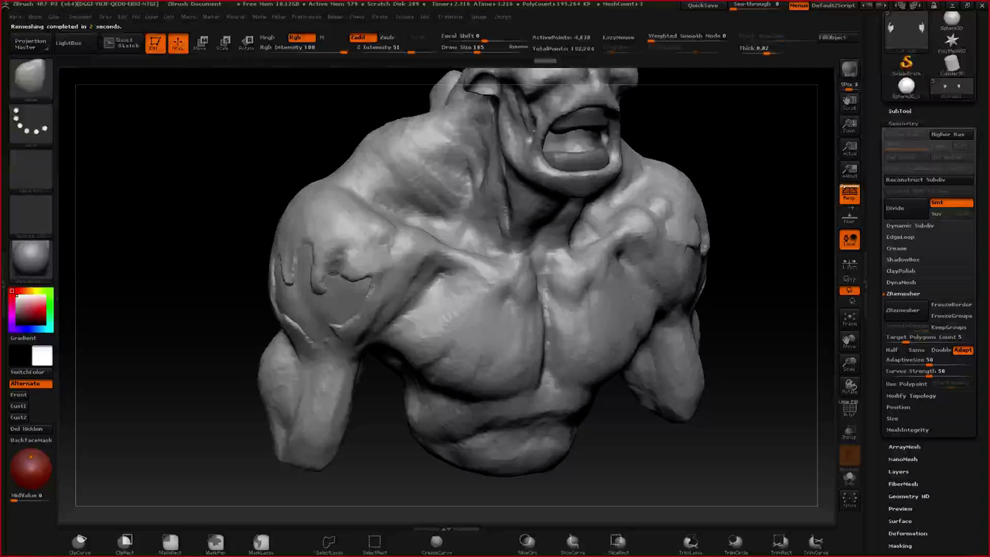
drag(333, 270, 331, 213)
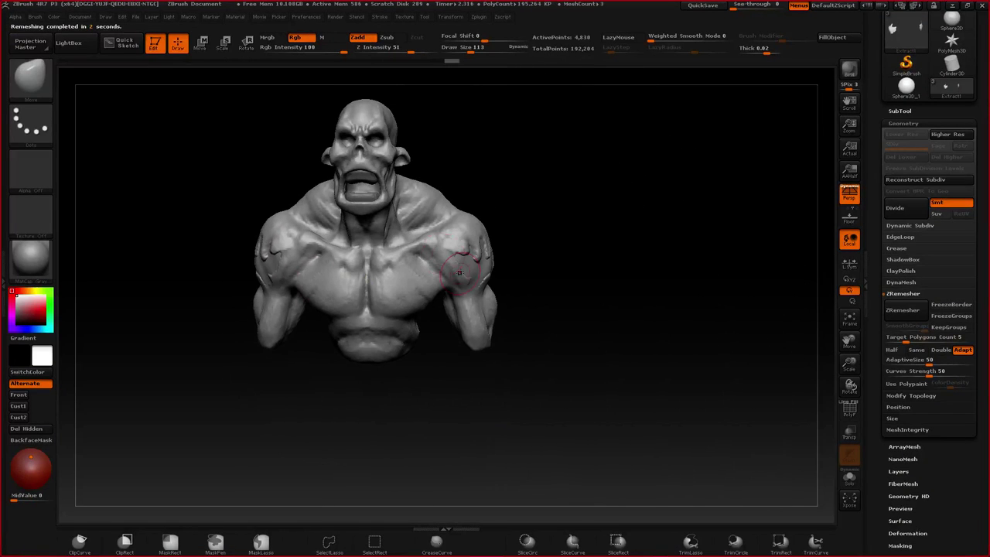
ctrl+right_drag(460, 272, 464, 325)
right_drag(464, 325, 431, 277)
- Select the Zombie_02 body and rework the neck tendons with ClayBuildup at size 59 and the Move brush at size 113
alt+click(471, 191)
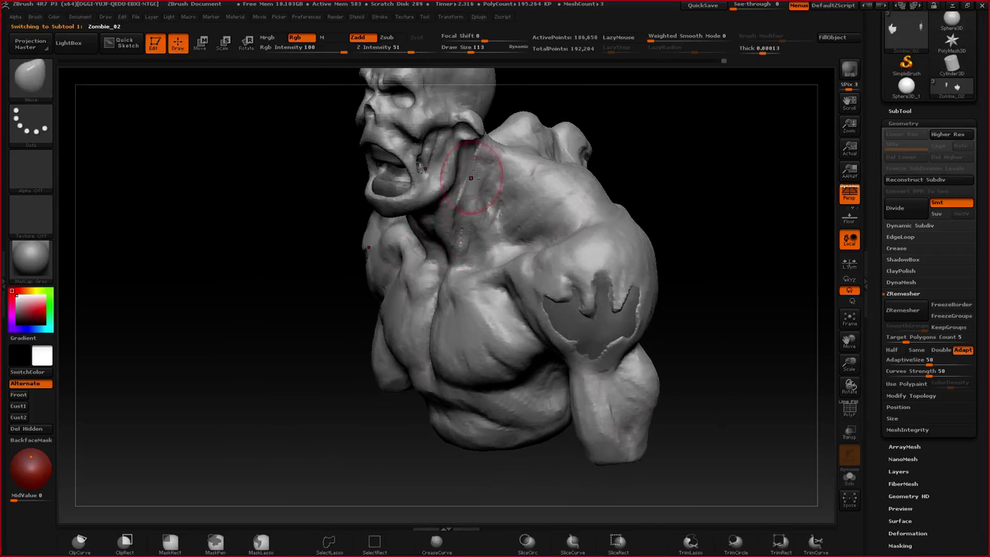
drag(470, 190, 448, 236)
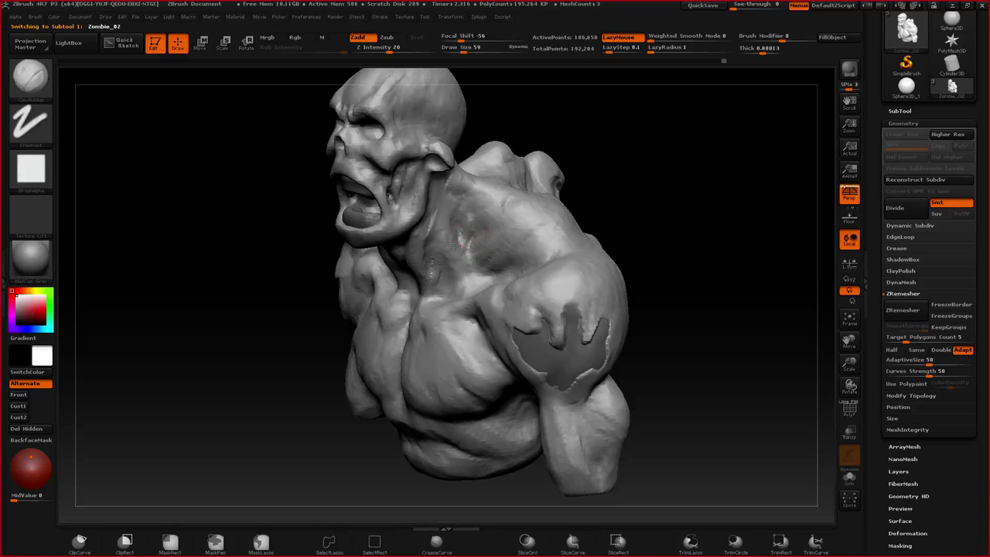
drag(462, 261, 468, 218)
ctrl+right_drag(451, 225, 445, 247)
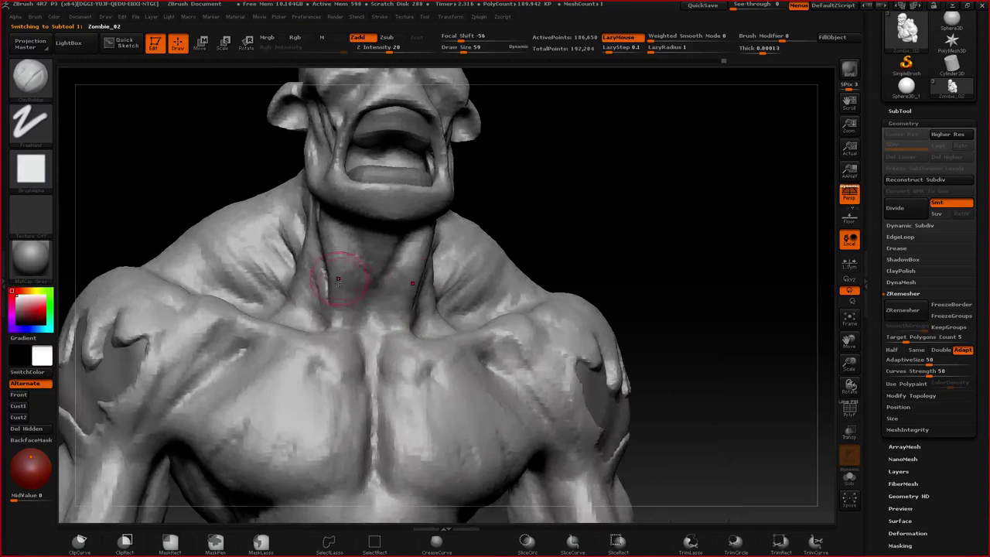
drag(317, 223, 352, 313)
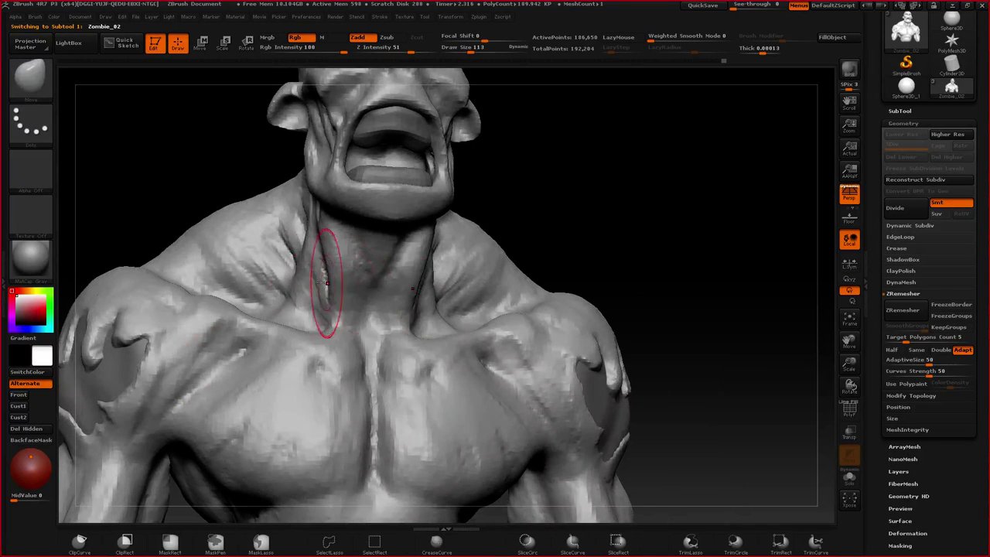
drag(290, 217, 333, 306)
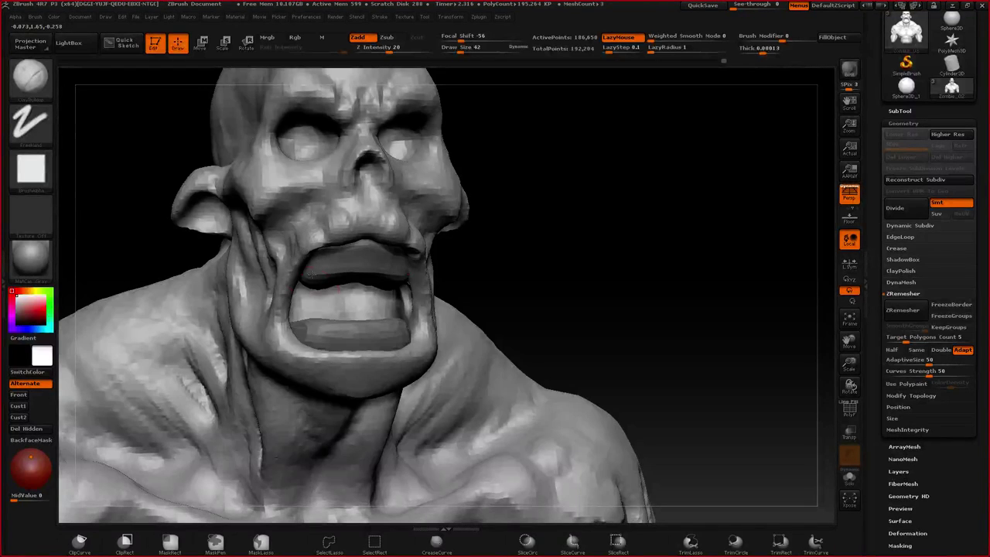
- Build up flesh folds on the cheek and around the upper lip with ClayBuildup at size 42
mouse_move(269, 285)
mouse_down()
mouse_move(329, 277)
mouse_move(280, 251)
mouse_up()
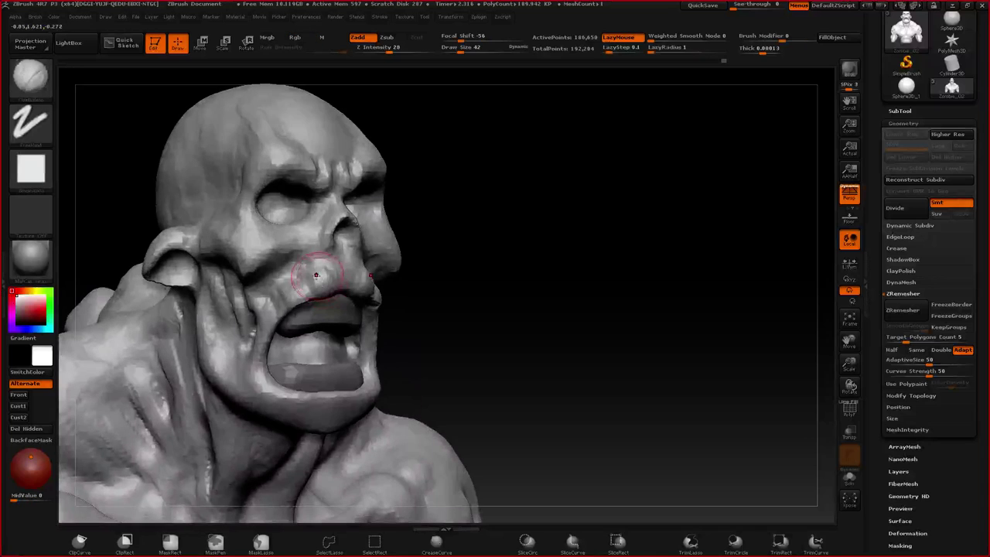
mouse_move(298, 290)
mouse_down()
mouse_move(317, 278)
mouse_move(306, 279)
mouse_move(307, 257)
mouse_up()
key(b)
key(f)
key(l)
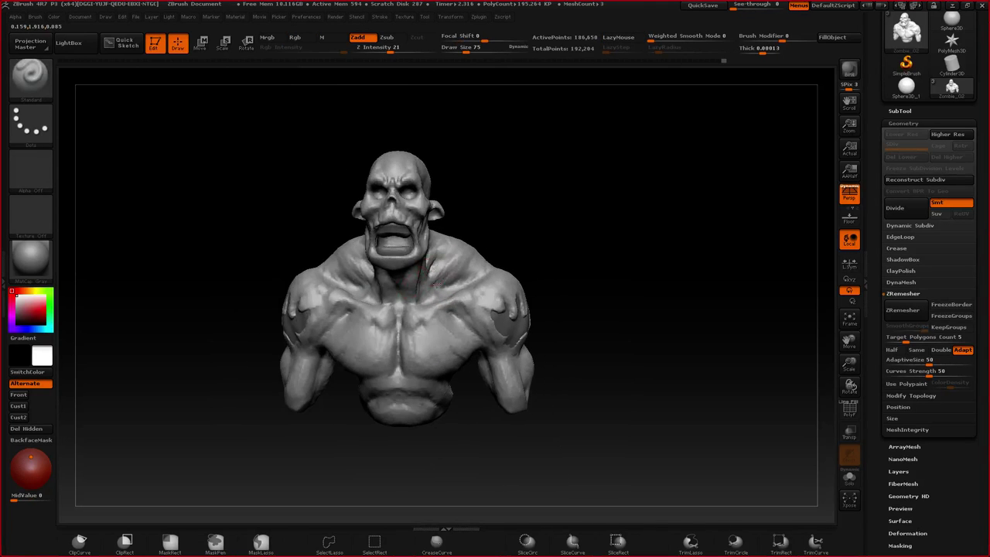
mouse_move(437, 285)
right_down()
mouse_move(499, 315)
mouse_move(437, 284)
right_up()
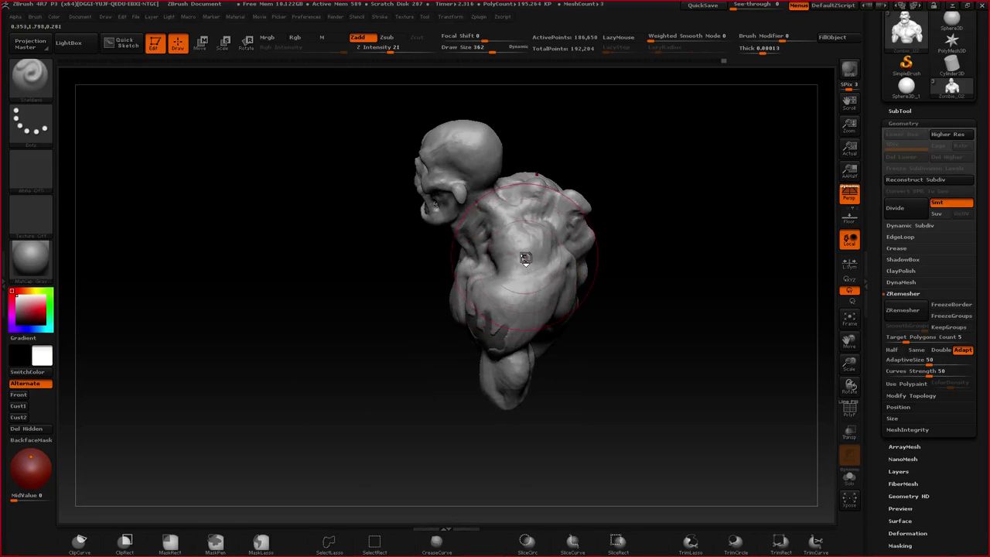
- Set up the ClayTubes brush with Z Intensity 49 and size 264 for the upper back behind the shoulder
key(b)
key(c)
key(t)
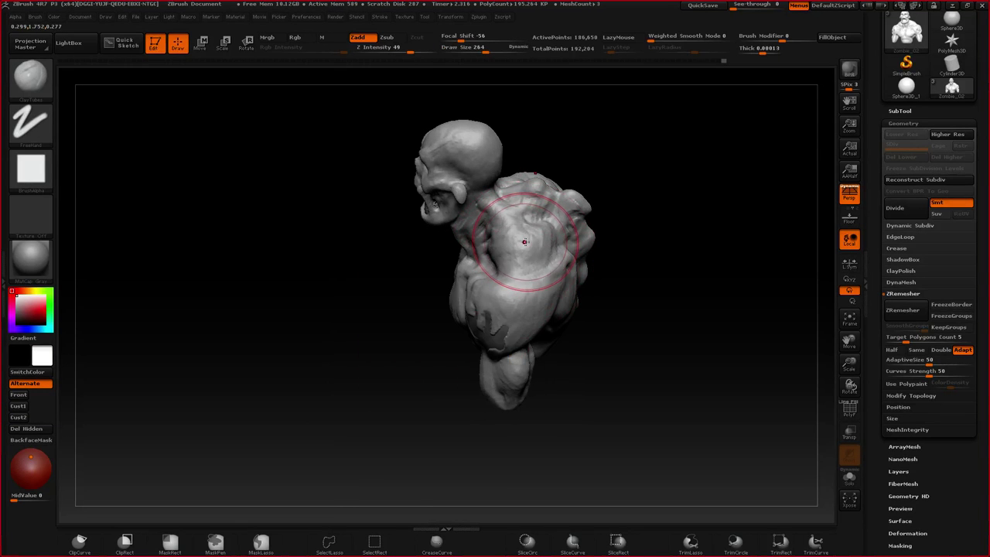
mouse_move(533, 236)
right_down()
mouse_move(544, 223)
mouse_move(515, 287)
mouse_move(461, 321)
mouse_move(482, 262)
right_up()
- Adjust the chest and torso proportions of the Zombie_02 body with the Move brush at size 347
key(b)
key(m)
key(v)
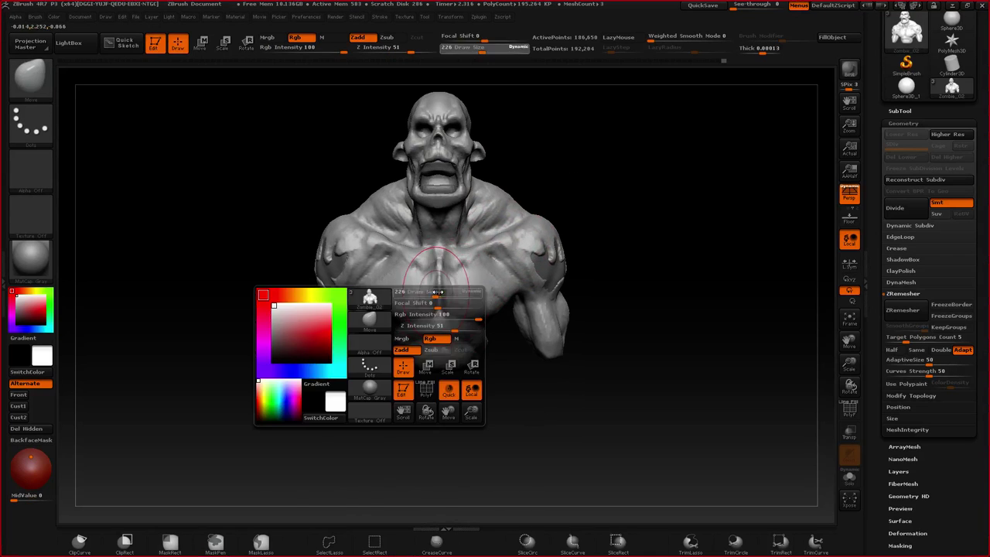
drag(364, 287, 398, 310)
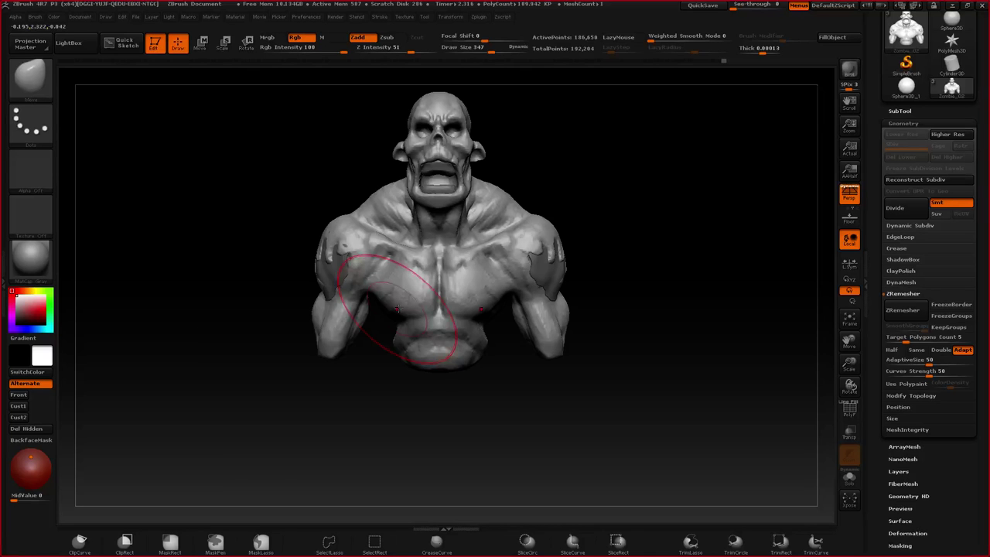
right_drag(397, 309, 390, 205)
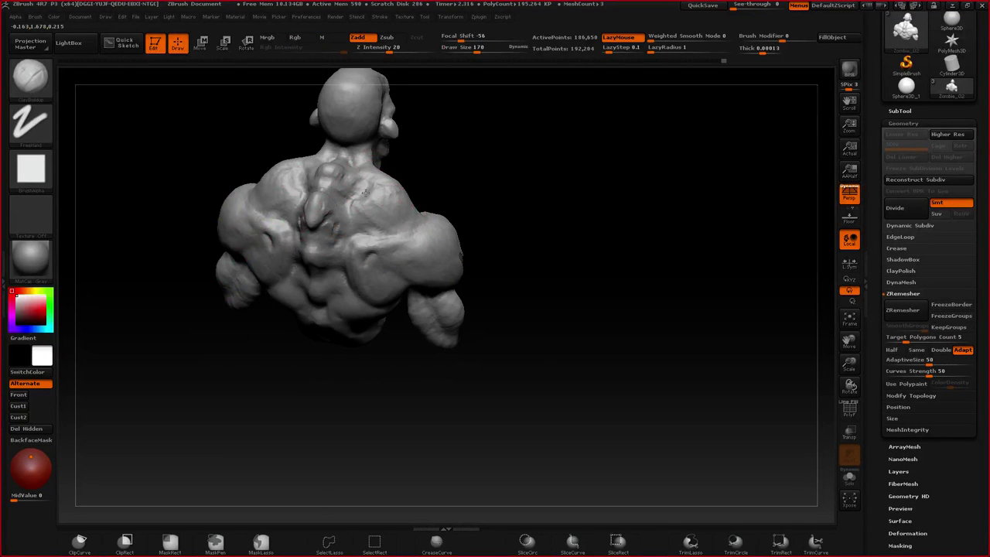
- Build up muscle on the upper back beside the spine with ClayBuildup at Z Intensity 20, using sizes 170 and 148
drag(364, 181, 394, 206)
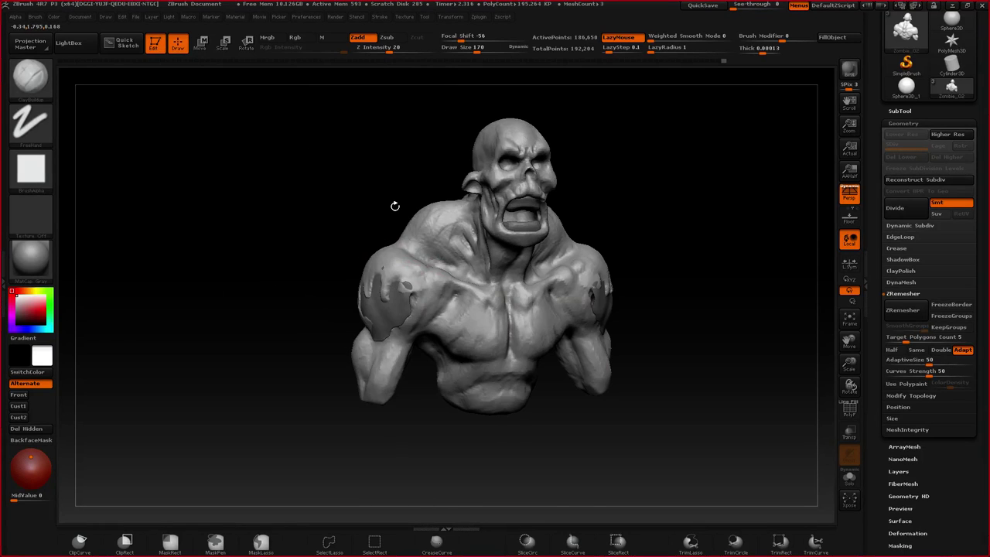
ctrl+right_drag(395, 206, 385, 253)
alt+drag(384, 255, 400, 271)
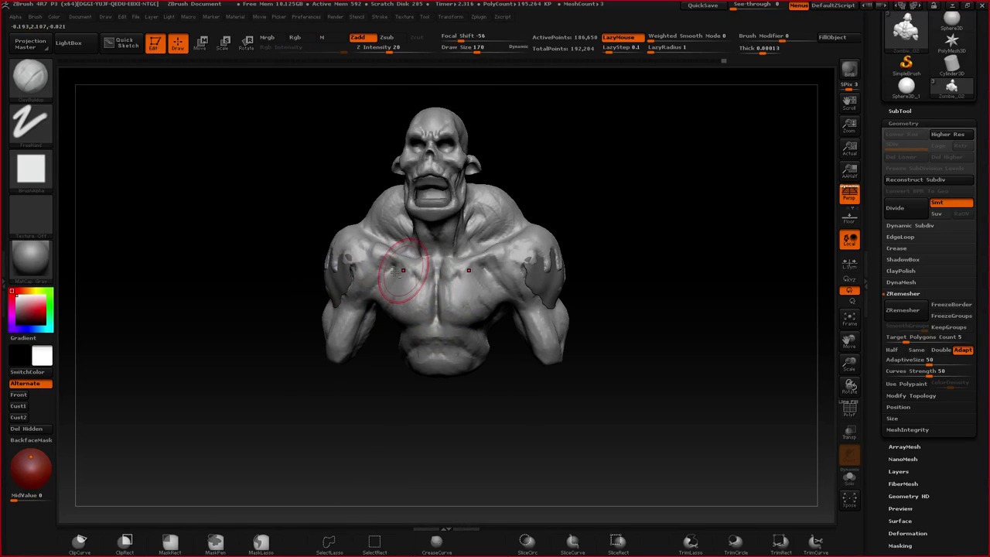
mouse_move(395, 272)
right_down()
mouse_move(441, 305)
mouse_move(422, 247)
mouse_move(399, 267)
right_up()
key(space)
drag(352, 255, 346, 255)
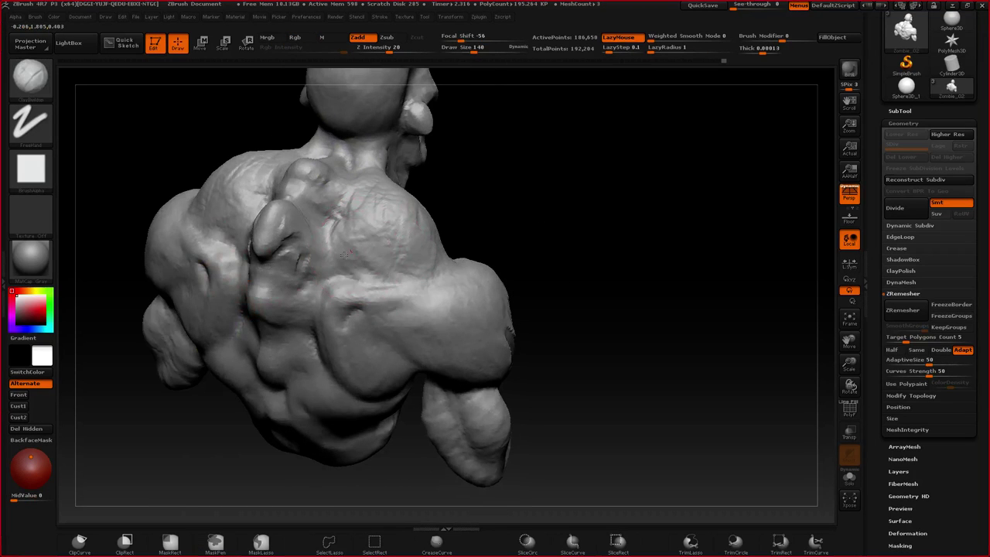
- Select the Extract1 shoulder patch and reshape it with the Move brush at sizes 277 and 150
right_drag(346, 254, 417, 257)
right_drag(476, 231, 397, 251)
alt+click(362, 251)
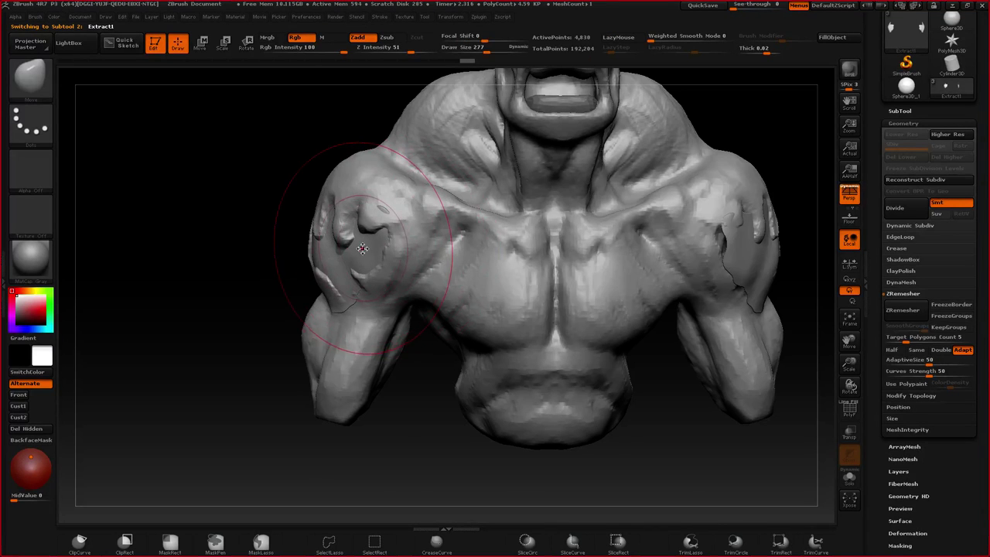
key(space)
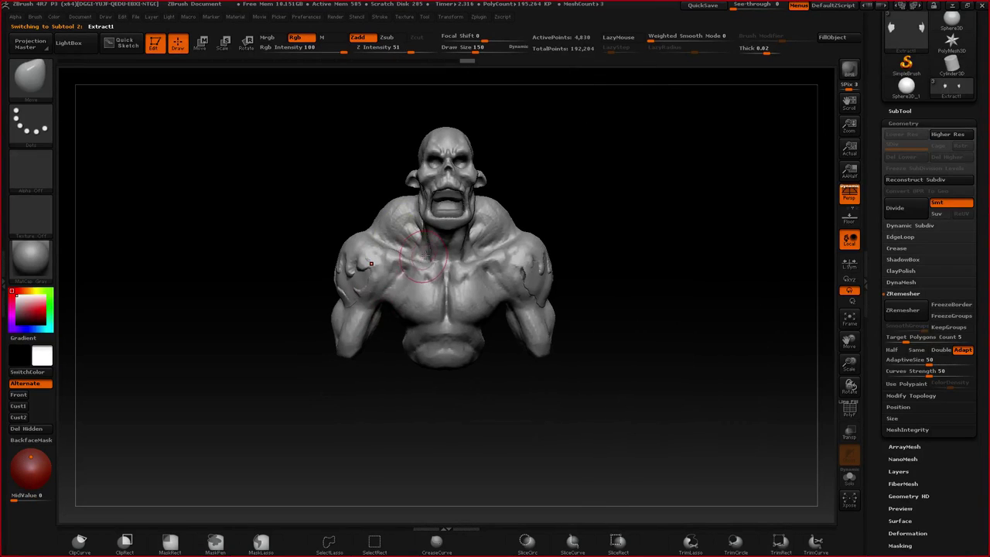
drag(384, 261, 439, 265)
- Adjust the Zombie_02 chest and shoulder, and refit the lower end of the Extract1 patch with the Move brush
alt+click(414, 273)
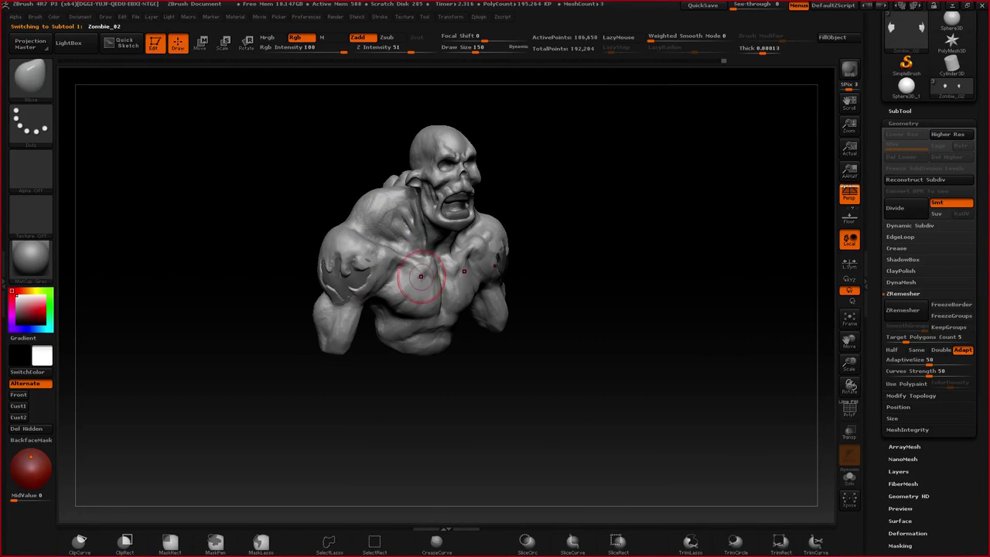
right_drag(419, 280, 377, 272)
alt+right_drag(376, 273, 418, 297)
alt+click(425, 248)
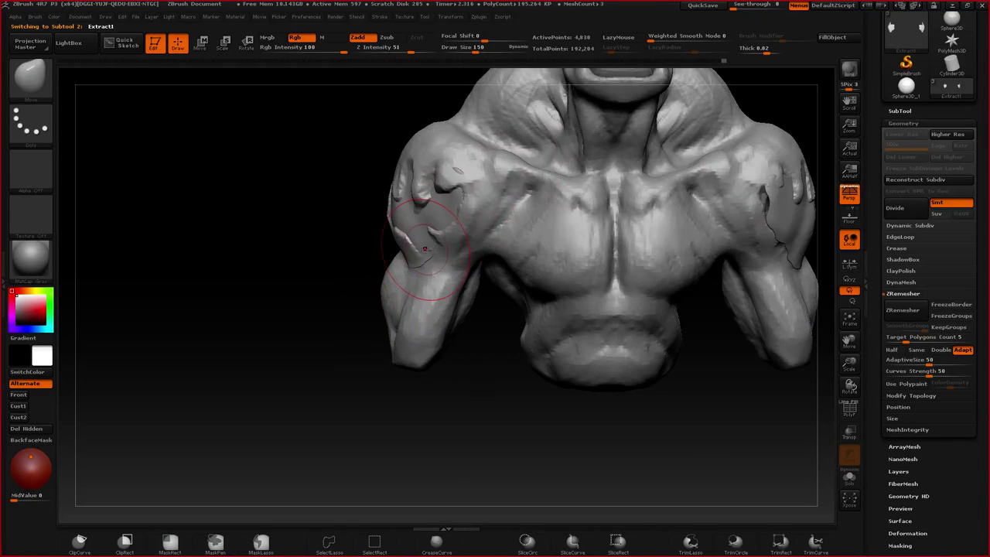
mouse_move(425, 250)
right_down()
mouse_move(393, 252)
mouse_move(468, 267)
mouse_move(478, 224)
mouse_move(451, 293)
right_up()
drag(451, 293, 459, 265)
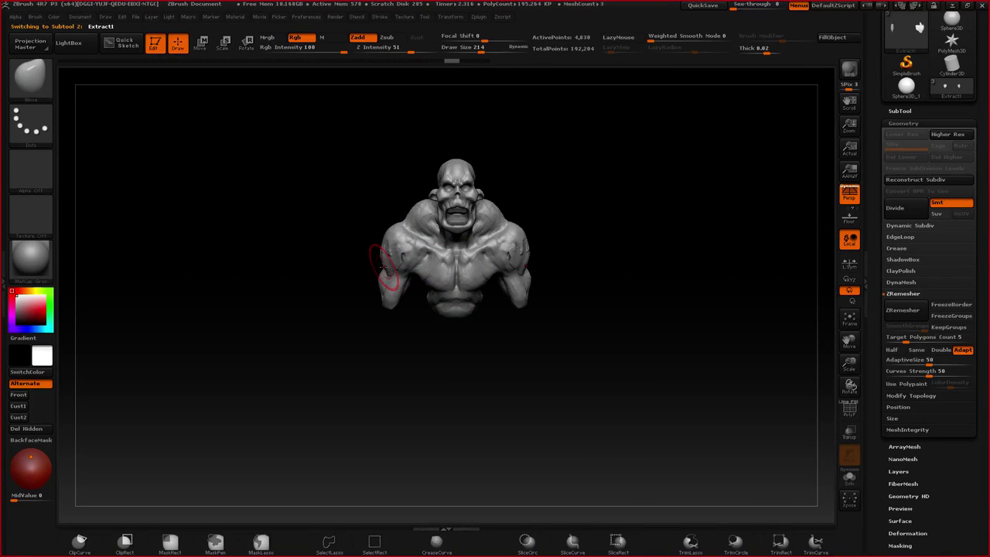
- Select the Zombie_02 body and reshape the shoulders and upper arms with the Move brush at size 214
alt+click(441, 263)
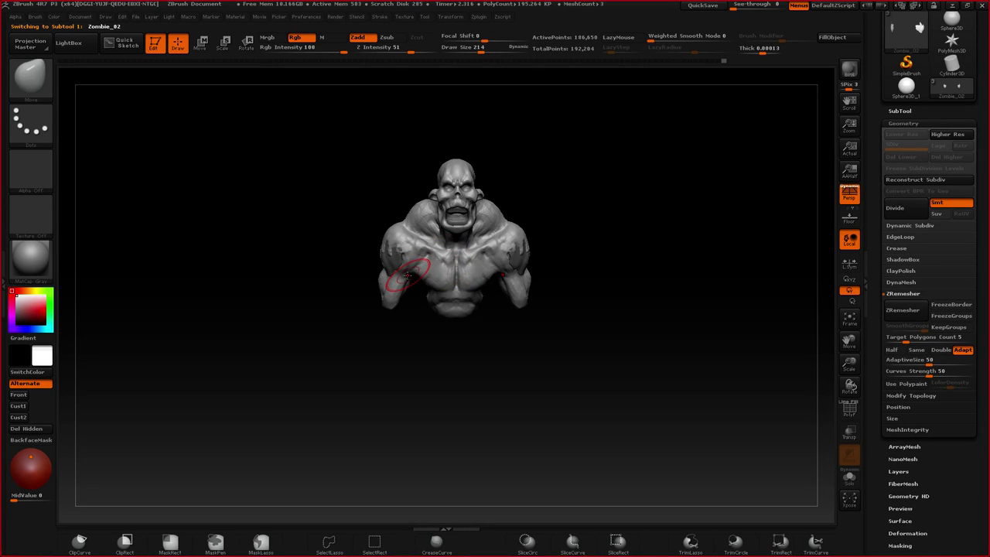
right_drag(407, 275, 433, 263)
ctrl+right_drag(433, 263, 386, 340)
alt+click(387, 309)
mouse_move(387, 340)
ctrl+right_down()
mouse_move(379, 388)
mouse_move(362, 386)
ctrl+right_up()
scroll(379, 388, up, 2)
alt+click(403, 312)
key(space)
mouse_move(385, 325)
mouse_down()
mouse_move(396, 325)
mouse_move(375, 317)
mouse_up()
ctrl+right_drag(373, 319, 434, 288)
mouse_move(366, 225)
right_down()
mouse_move(416, 248)
mouse_move(422, 297)
mouse_move(336, 322)
right_up()
- Build up the trapezius and the side of the neck with ClayBuildup at sizes 131 and 238
key(space)
key(b)
key(c)
key(b)
drag(395, 247, 453, 210)
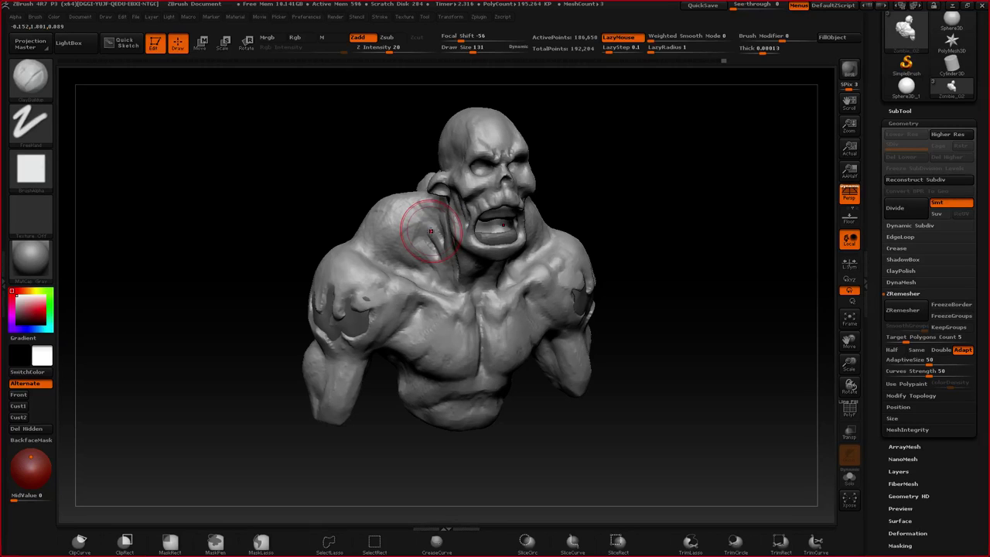
mouse_move(460, 284)
right_down()
mouse_move(471, 277)
mouse_move(448, 254)
right_up()
mouse_move(448, 254)
mouse_down()
mouse_move(422, 244)
mouse_move(354, 248)
mouse_move(353, 232)
mouse_up()
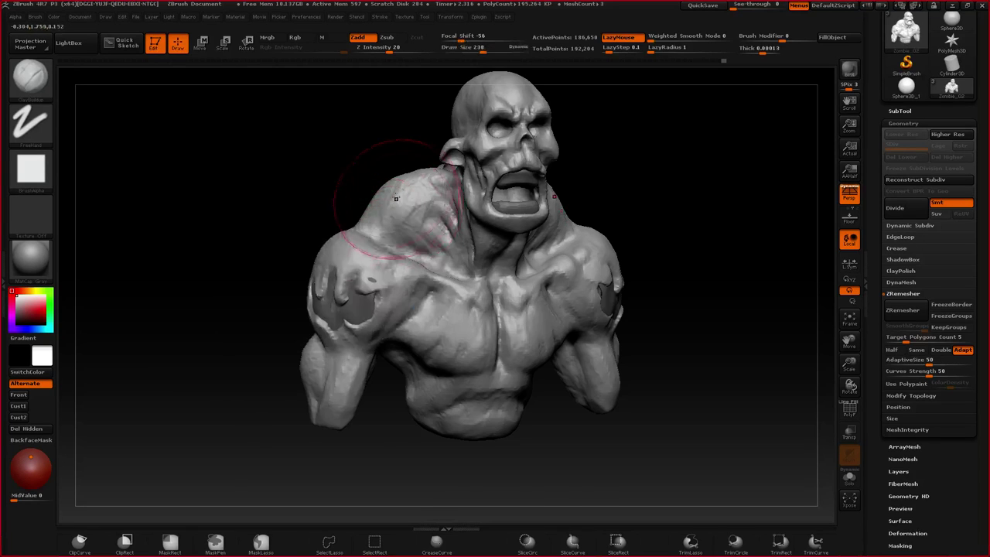
- Reshape the trapezius and shoulder silhouette with the Move brush
drag(405, 210, 430, 180)
key(b)
key(m)
key(v)
right_drag(426, 174, 376, 181)
mouse_move(376, 181)
alt+right_down()
mouse_move(356, 220)
mouse_move(411, 224)
alt+right_up()
key(space)
drag(433, 234, 432, 234)
mouse_move(432, 234)
right_down()
mouse_move(444, 245)
mouse_move(429, 207)
mouse_move(375, 224)
right_up()
- Build up the outer chest beside the shoulder wound with ClayBuildup at size 113
key(b)
key(c)
key(b)
alt+right_drag(420, 255, 375, 231)
alt+right_drag(377, 310, 318, 257)
mouse_move(444, 266)
right_down()
mouse_move(424, 266)
mouse_move(466, 300)
right_up()
drag(468, 296, 466, 332)
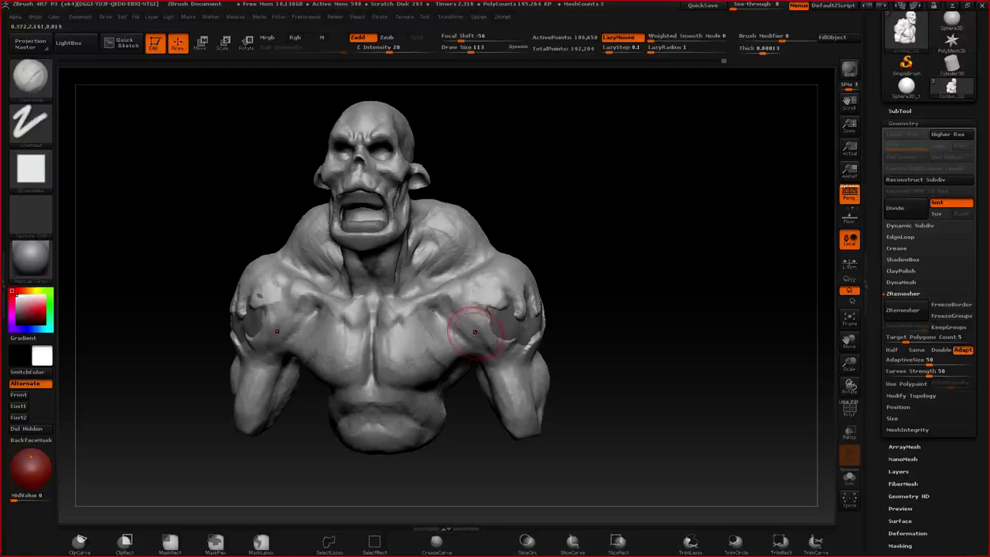
right_drag(475, 333, 494, 333)
alt+right_drag(452, 237, 456, 259)
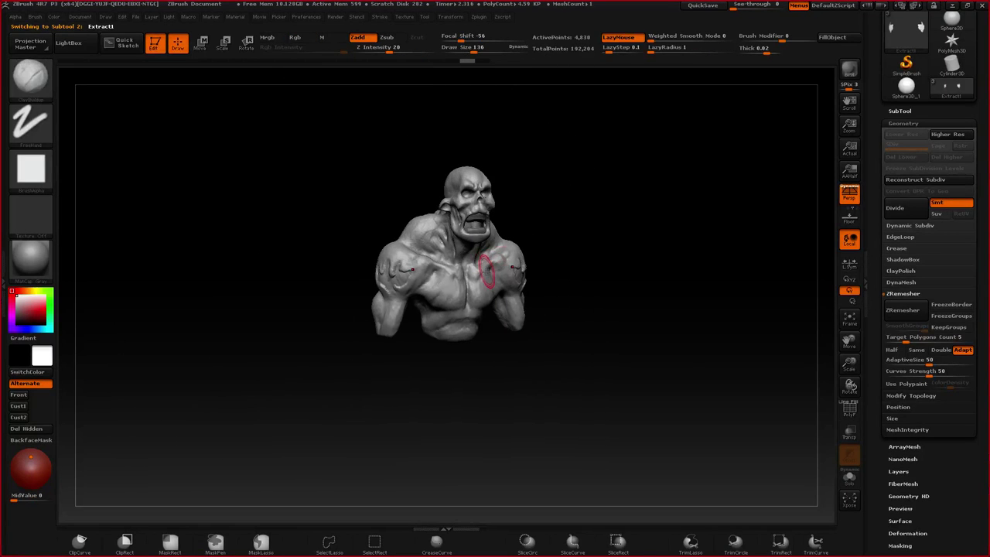
- Sculpt the Extract1 patch inside the shoulder wound with ClayBuildup at size 136
mouse_move(487, 271)
right_down()
mouse_move(427, 260)
mouse_move(495, 271)
right_up()
drag(412, 289, 401, 307)
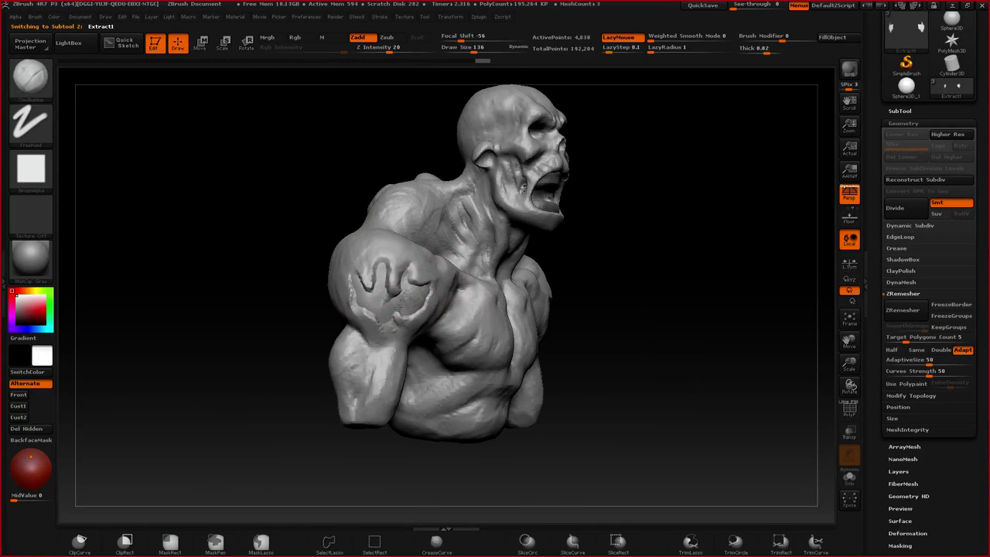
right_drag(409, 294, 374, 292)
- Select the Zombie_02 body and refine its surface with ClayBuildup strokes and smoothing
alt+click(389, 261)
mouse_move(468, 265)
right_down()
mouse_move(444, 270)
mouse_move(458, 246)
right_up()
mouse_move(472, 259)
right_down()
mouse_move(441, 288)
mouse_move(400, 224)
mouse_move(417, 274)
mouse_move(409, 305)
right_up()
key(space)
drag(409, 267, 392, 267)
mouse_move(392, 267)
ctrl+right_down()
mouse_move(390, 288)
mouse_move(387, 274)
ctrl+right_up()
mouse_move(385, 269)
shift+mouse_down()
mouse_move(376, 256)
mouse_move(380, 270)
shift+mouse_up()
mouse_move(382, 277)
right_down()
mouse_move(478, 248)
mouse_move(451, 264)
right_up()
drag(390, 280, 395, 264)
right_drag(395, 264, 422, 290)
- Carve through the cheek behind the corner of the mouth with ClayBuildup at size 26
key(space)
drag(340, 291, 337, 291)
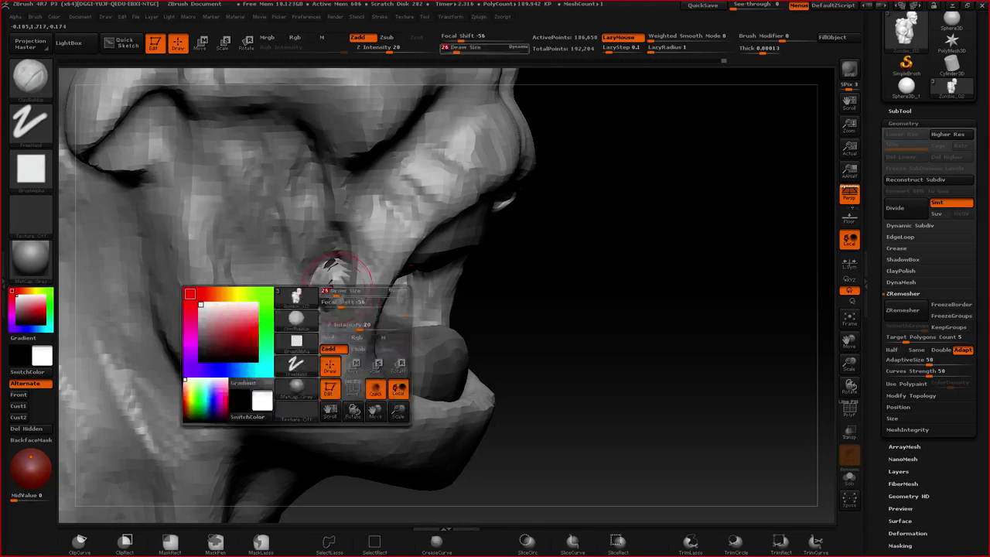
right_drag(337, 288, 346, 288)
mouse_move(340, 269)
mouse_down()
mouse_move(328, 292)
mouse_move(333, 280)
mouse_up()
key(ctrl)
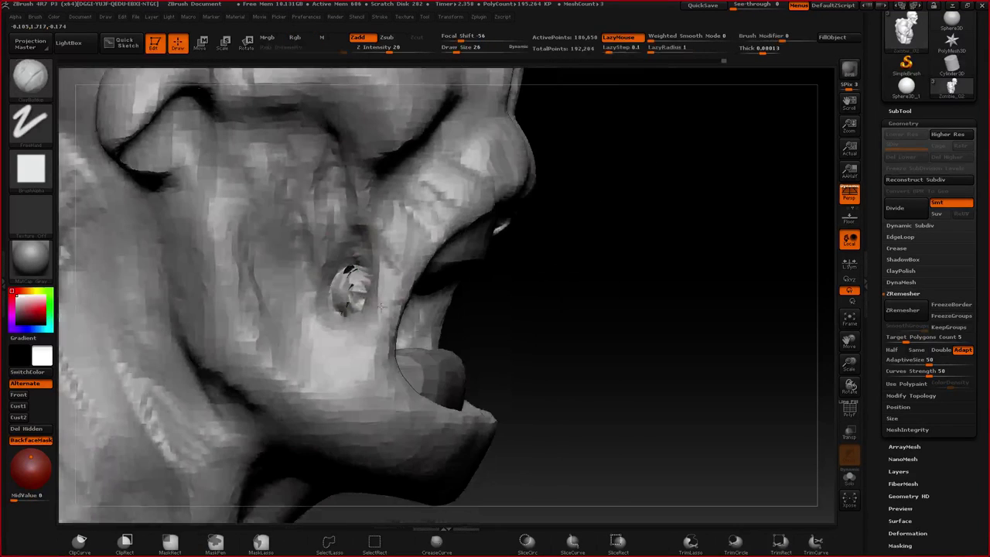
- Remesh the body with DynaMesh to open the cheek wound, smooth its ragged edges and remesh again
right_drag(381, 307, 372, 315)
key(ctrl)
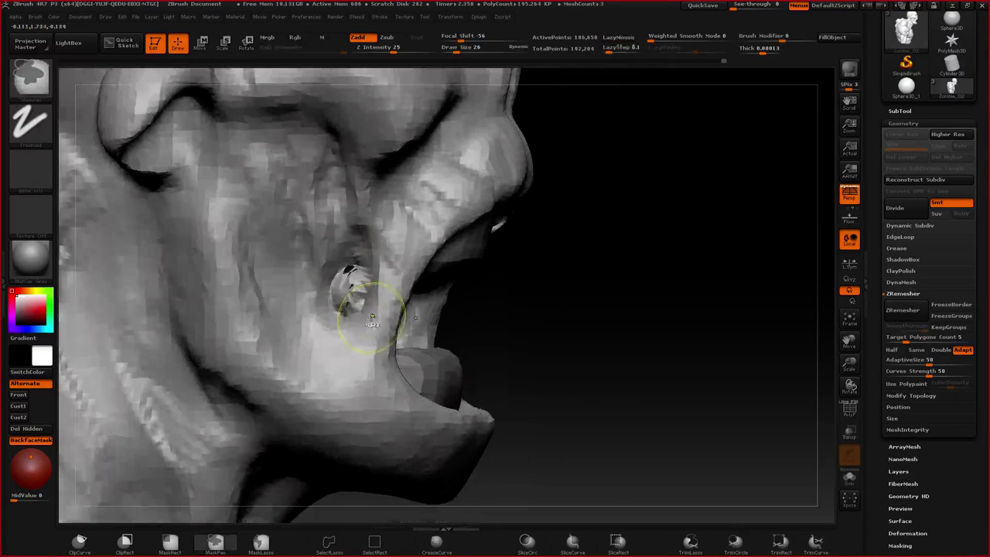
key(ctrl+z)
ctrl+drag(545, 259, 567, 283)
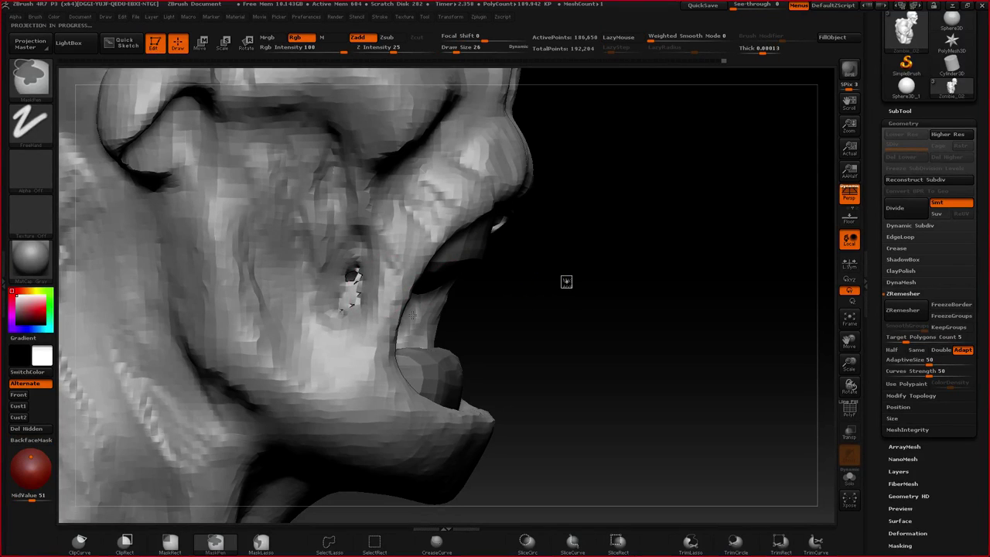
shift+drag(361, 287, 353, 293)
ctrl+drag(547, 292, 533, 326)
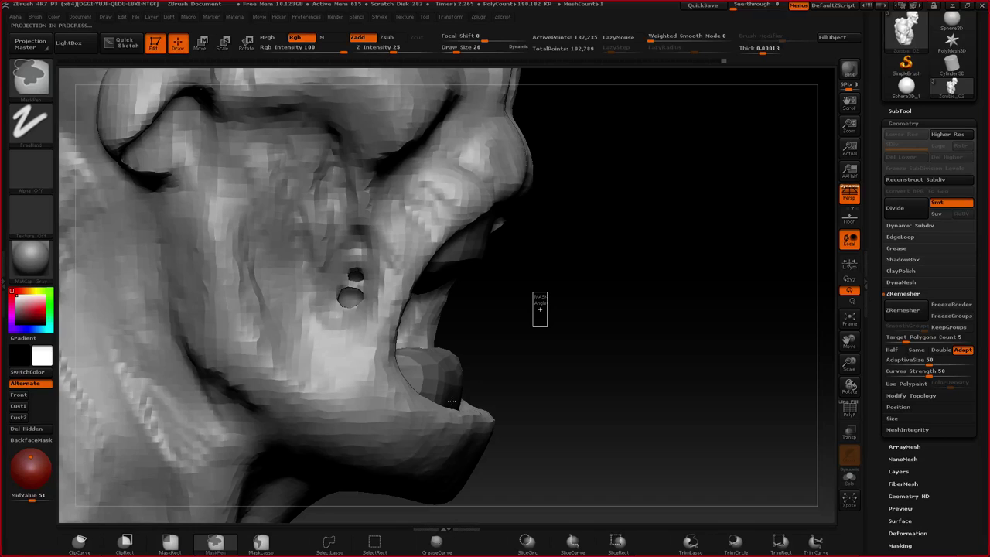
- Lengthen the cheek openings into a tall slit with brush size 32 and remesh the body with DynaMesh
drag(351, 303, 331, 344)
mouse_move(363, 276)
mouse_down()
mouse_move(374, 226)
mouse_move(378, 267)
mouse_up()
ctrl+drag(563, 251, 578, 287)
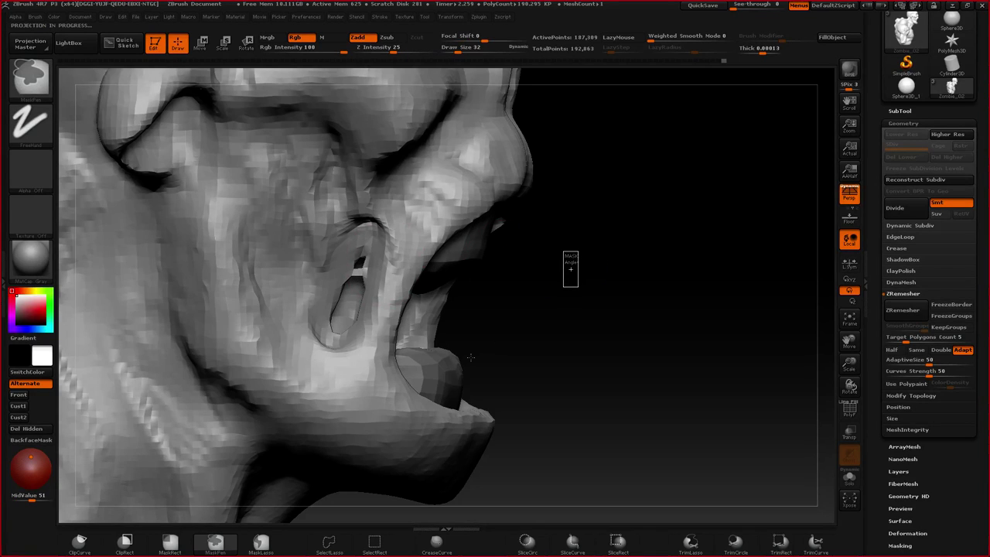
- Refine the upper end and rim of the cheek slit with ClayBuildup
key(space)
drag(365, 260, 364, 237)
ctrl+right_drag(349, 260, 340, 209)
mouse_move(340, 209)
right_down()
mouse_move(287, 278)
mouse_move(364, 239)
mouse_move(325, 309)
right_up()
key(b)
key(c)
key(b)
mouse_move(319, 331)
mouse_down()
mouse_move(346, 308)
mouse_move(335, 308)
mouse_move(334, 280)
mouse_up()
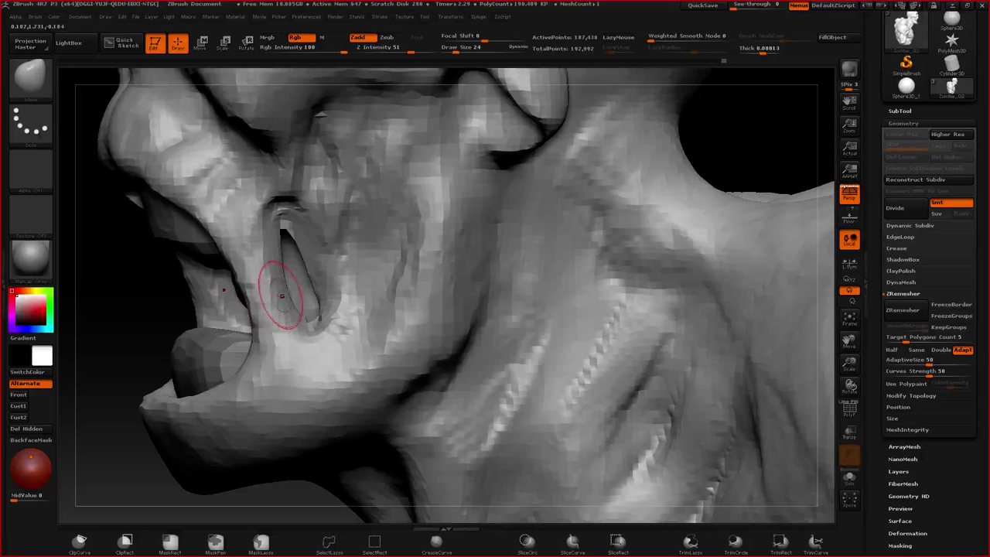
- Reshape the edges of the cheek slit with the Move brush at sizes 24 and 39, checking the whole bust
drag(284, 267, 301, 331)
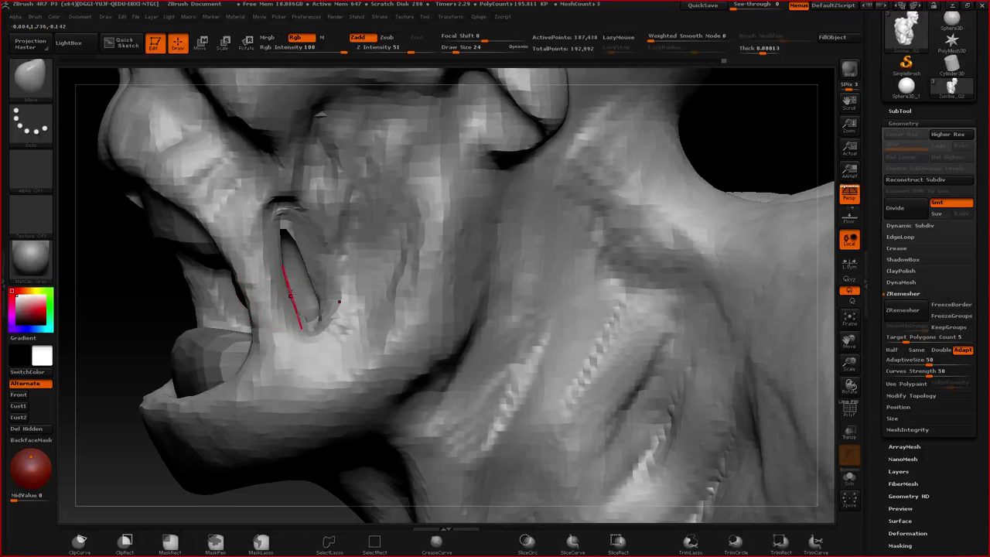
key(space)
drag(259, 285, 320, 298)
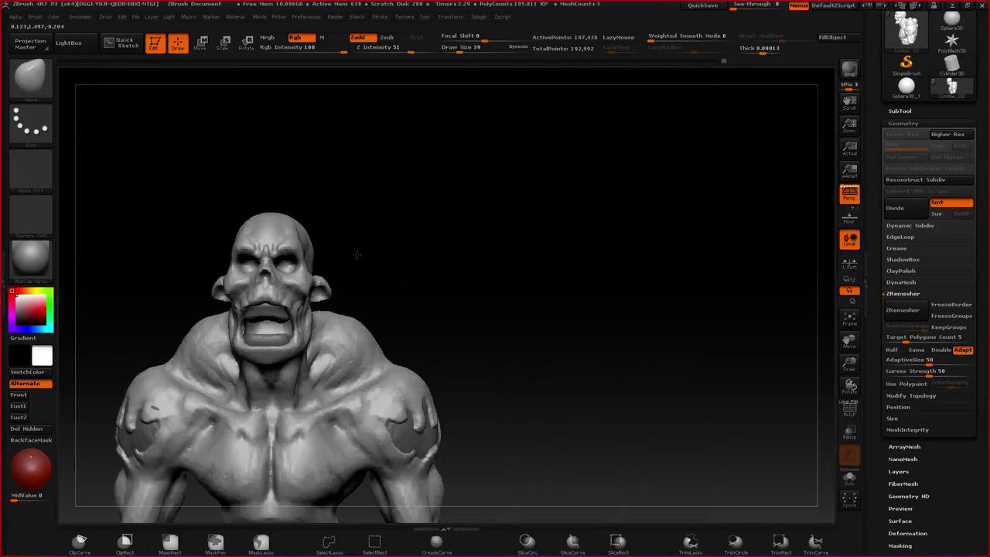
drag(356, 255, 361, 262)
mouse_move(361, 262)
ctrl+right_down()
mouse_move(398, 279)
mouse_move(357, 273)
mouse_move(400, 287)
mouse_move(383, 312)
ctrl+right_up()
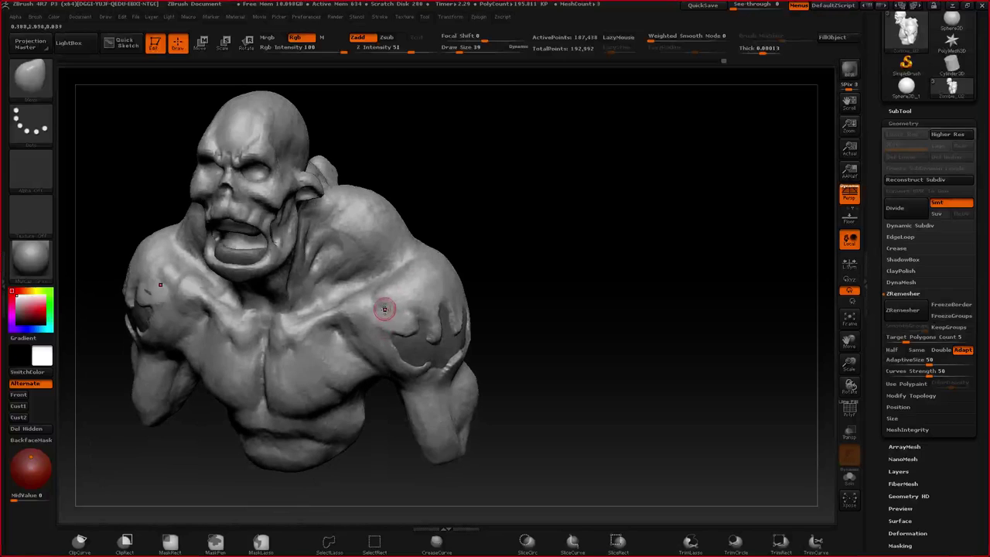
drag(385, 305, 355, 278)
right_drag(355, 278, 332, 233)
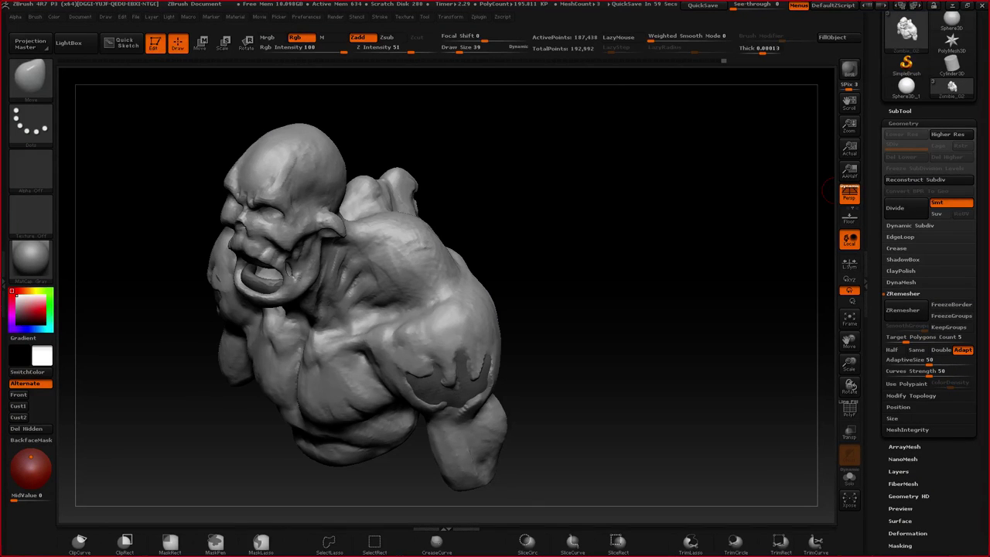
- Switch to the browser and examine the skeletal zombie concept art on the Darksiders characters page
drag(989, 126, 529, 126)
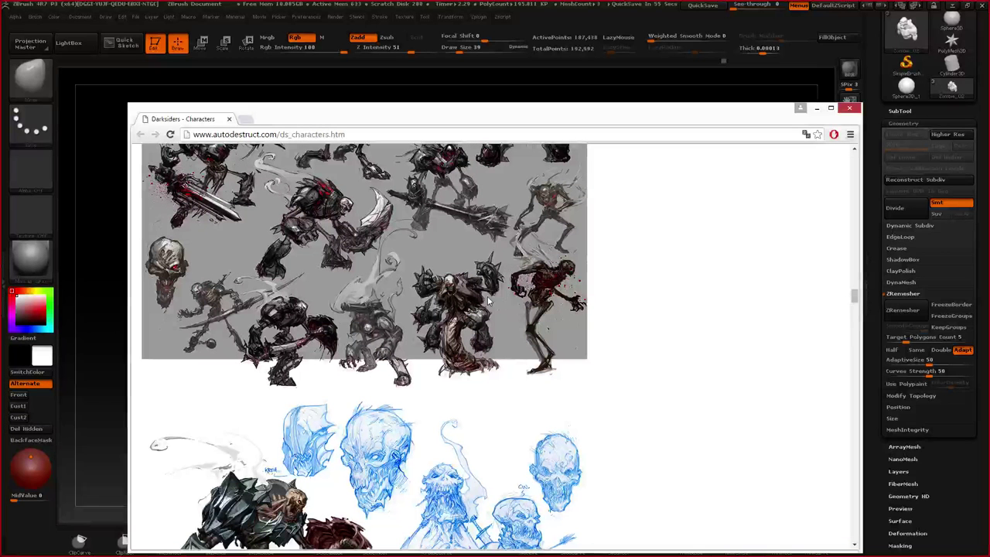
scroll(488, 302, down, 3)
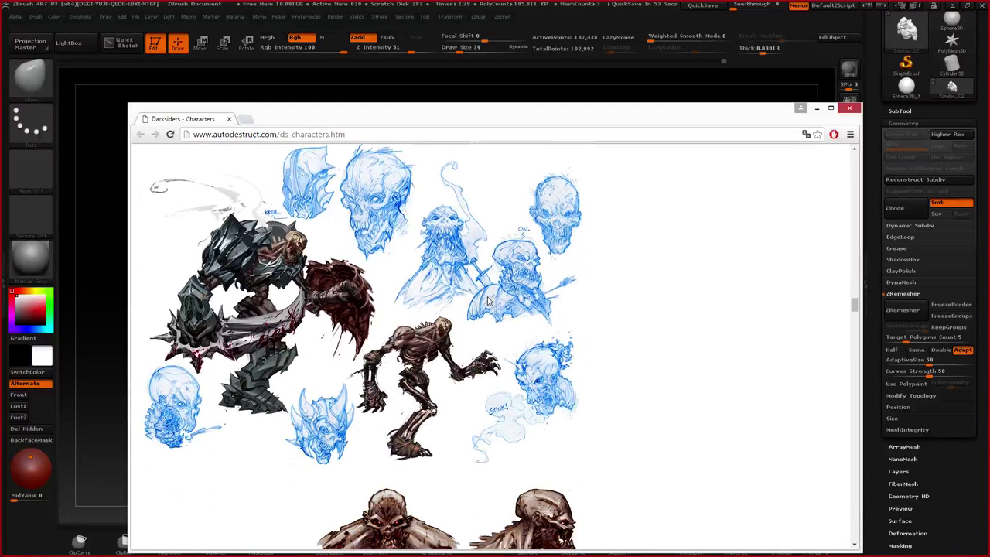
scroll(484, 303, up, 4)
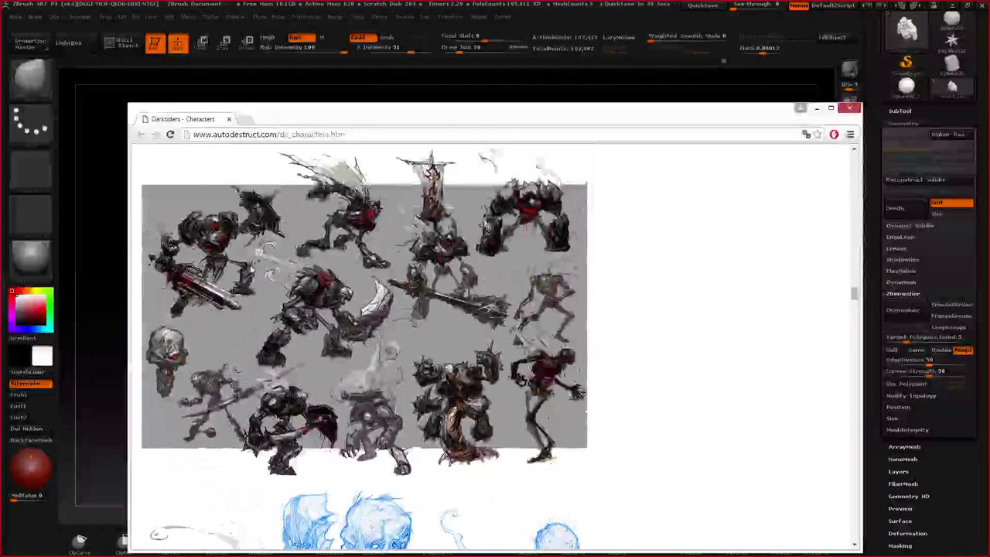
scroll(488, 340, up, 3)
scroll(250, 270, down, 6)
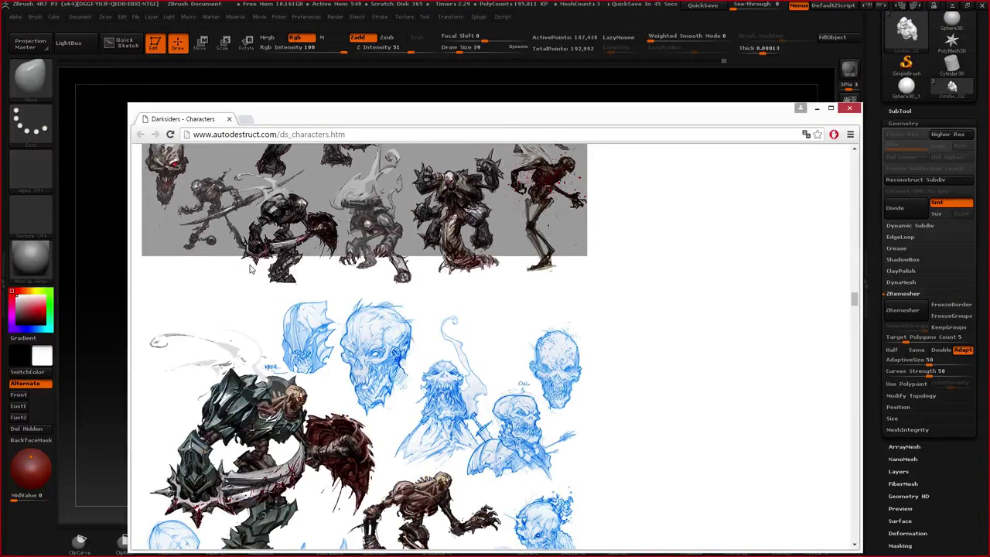
scroll(250, 270, down, 4)
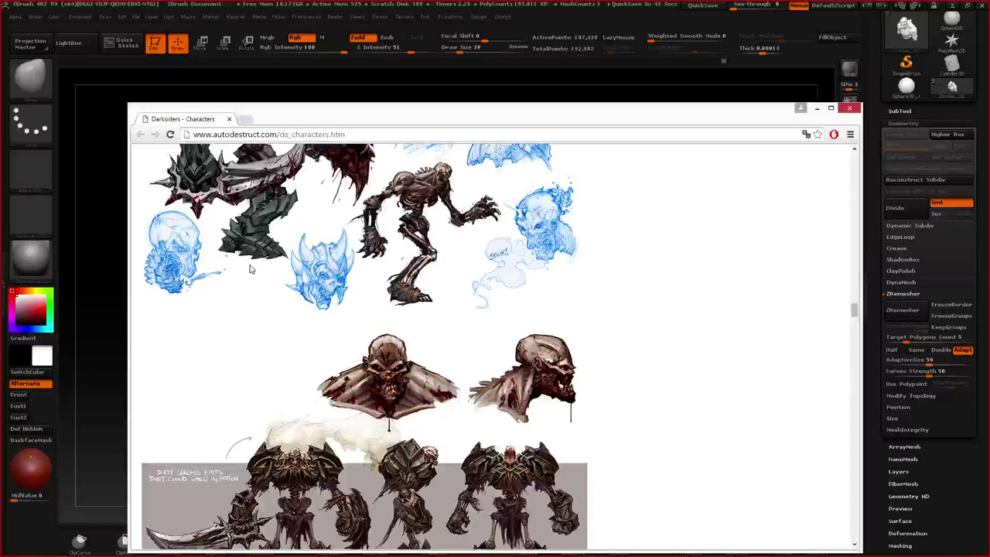
scroll(250, 270, up, 8)
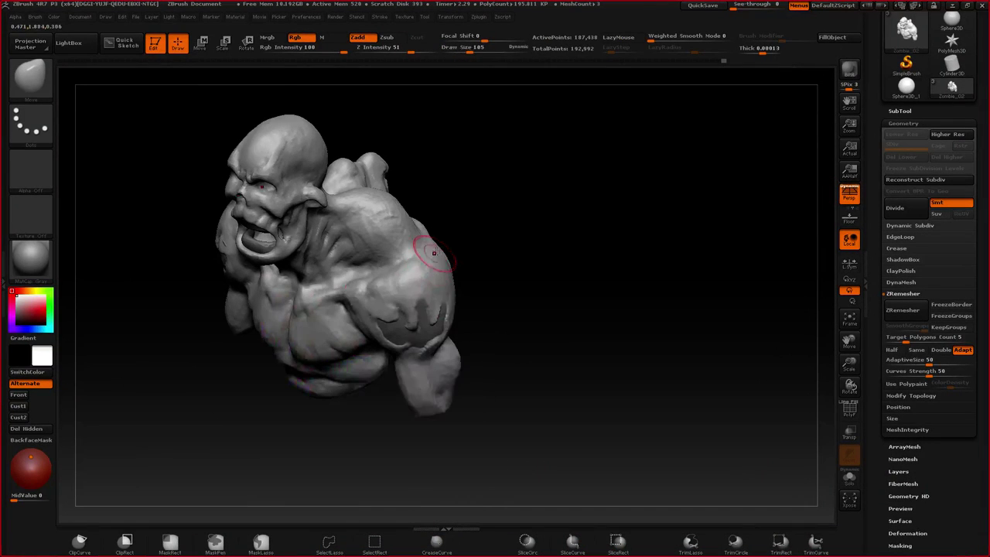
- Return to ZBrush and mask the outer shoulder around the wound on the Zombie_02 body, softening the mask
right_drag(429, 263, 410, 223)
mouse_move(409, 223)
mouse_down()
mouse_move(391, 225)
mouse_move(437, 246)
mouse_move(445, 218)
mouse_move(395, 263)
mouse_up()
ctrl+click(425, 219)
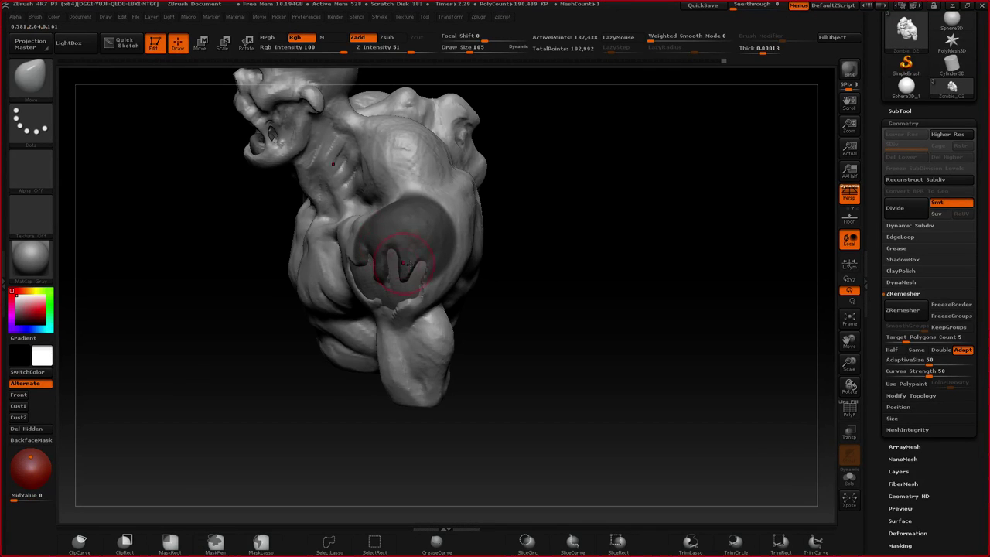
- Extract the masked outer shoulder of Zombie_02 as a separate shell with thickness 0.02977 and accept it as a new subtool
right_drag(396, 257, 434, 240)
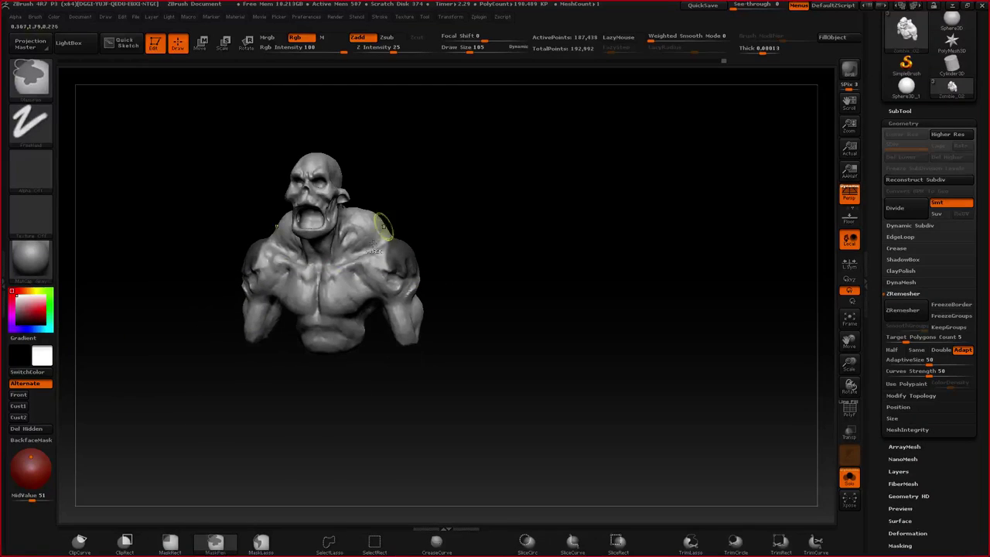
drag(332, 250, 405, 206)
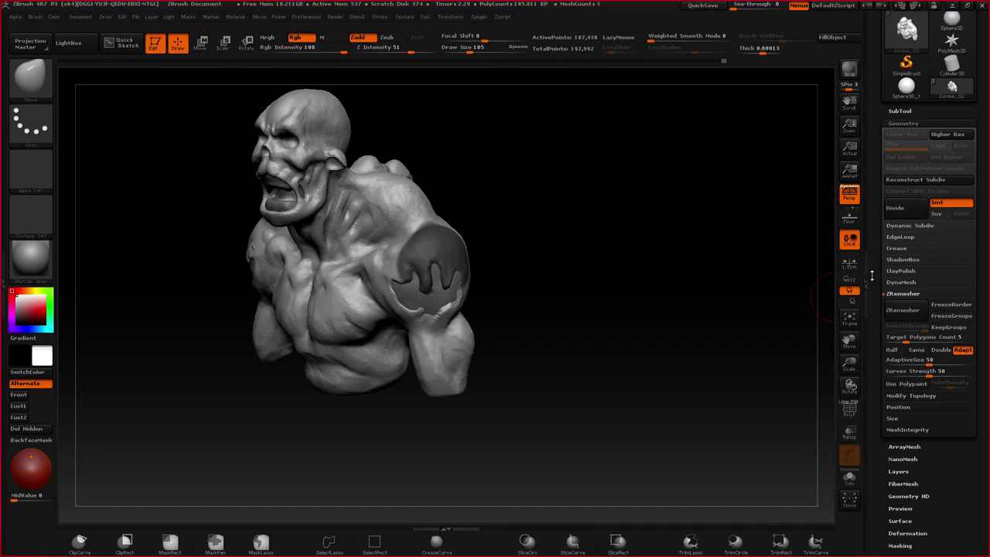
click(908, 116)
click(904, 479)
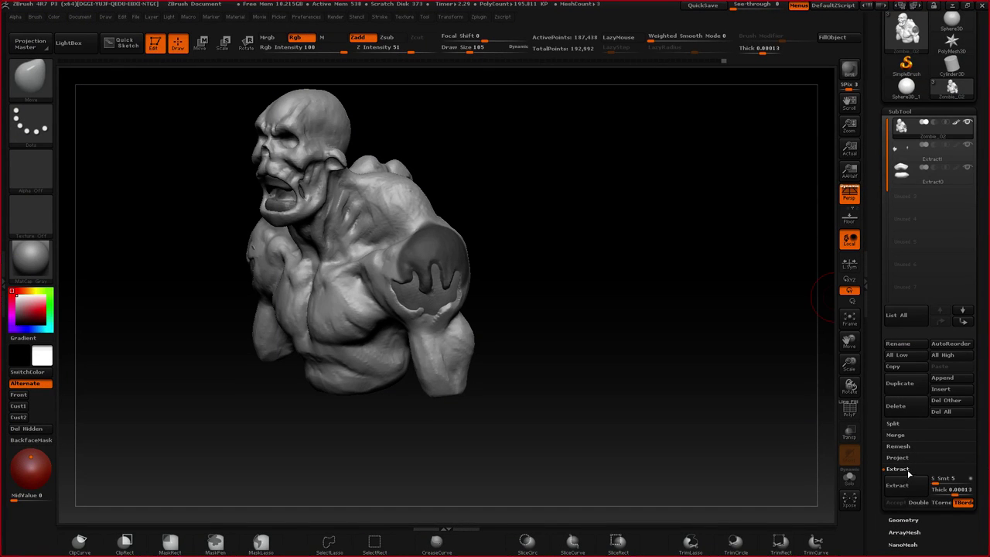
click(957, 491)
text(0.00467)
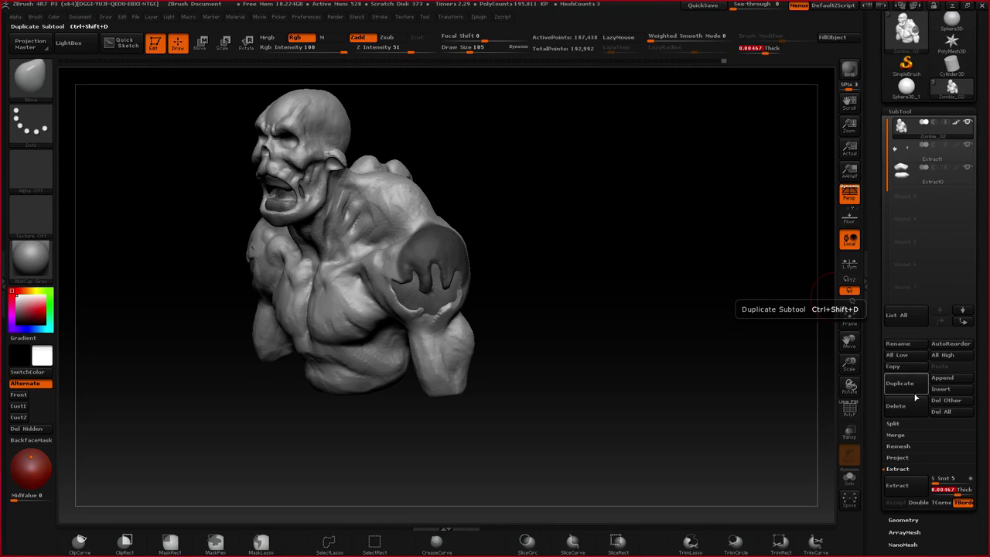
drag(959, 494, 962, 495)
click(963, 493)
click(913, 485)
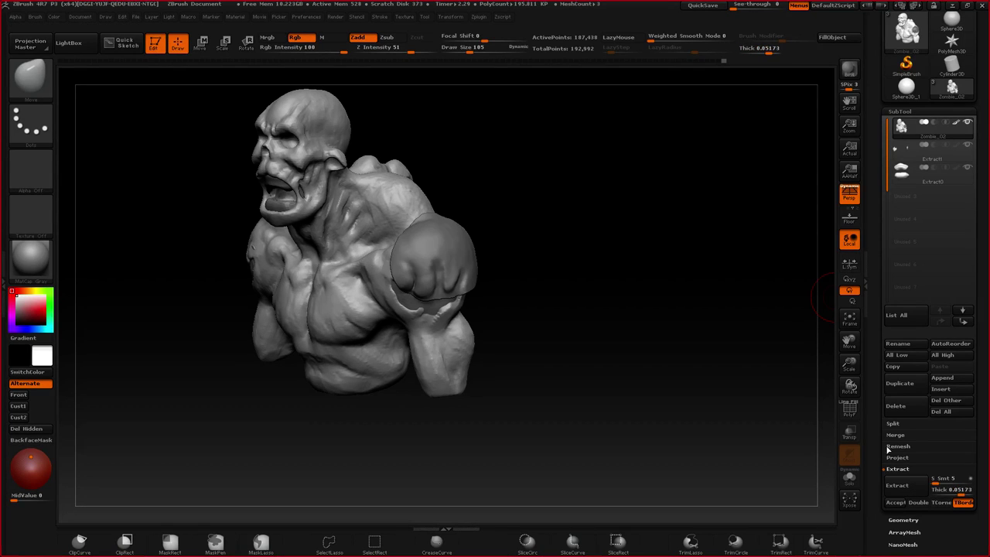
drag(963, 492, 948, 492)
click(913, 485)
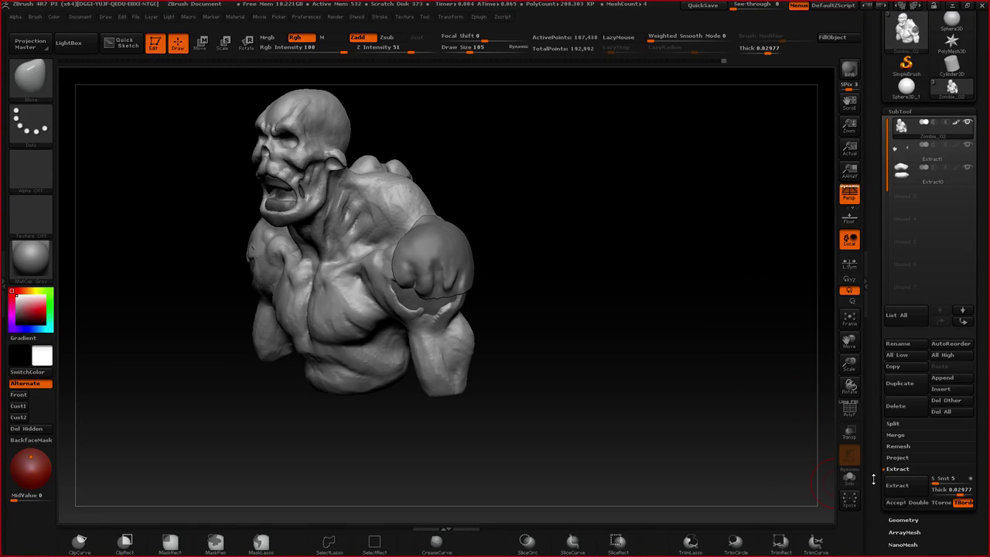
click(896, 502)
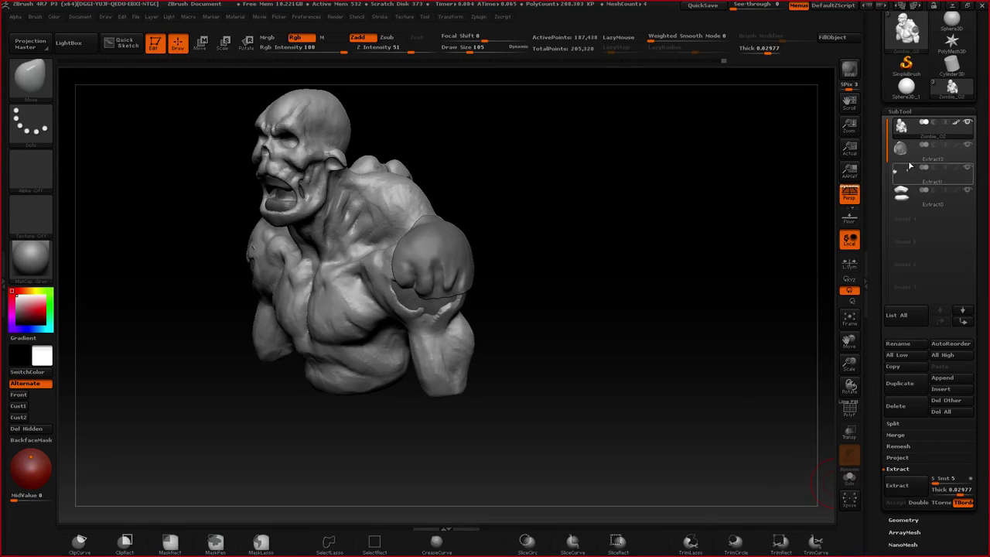
- Select the newly extracted shoulder shell and smooth away the ridges on its surface
drag(601, 206, 510, 224)
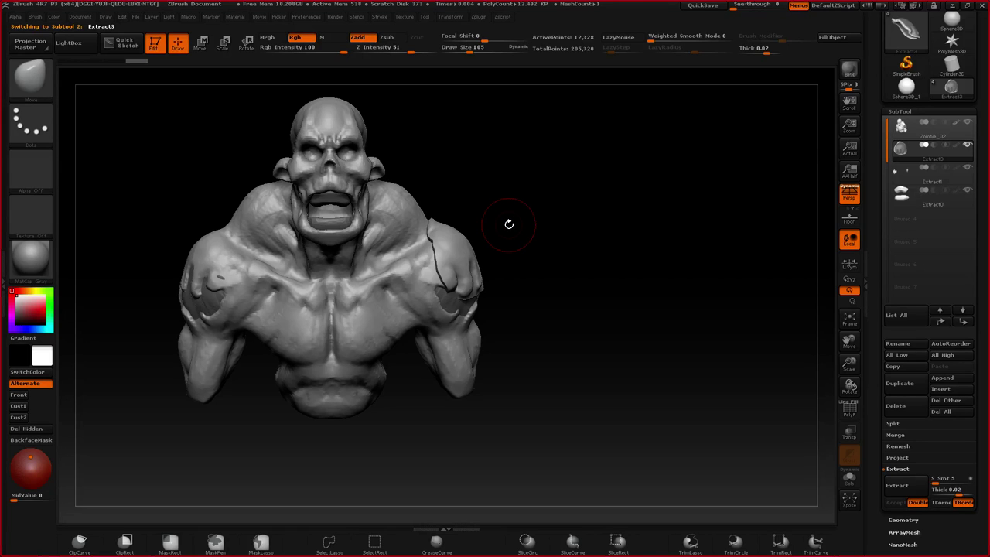
mouse_move(509, 225)
right_down()
mouse_move(451, 251)
mouse_move(436, 301)
mouse_move(456, 311)
mouse_move(379, 309)
right_up()
mouse_move(509, 267)
shift+mouse_down()
mouse_move(513, 279)
mouse_move(470, 278)
shift+mouse_up()
mouse_move(457, 280)
right_down()
mouse_move(485, 286)
mouse_move(446, 293)
right_up()
key(shift)
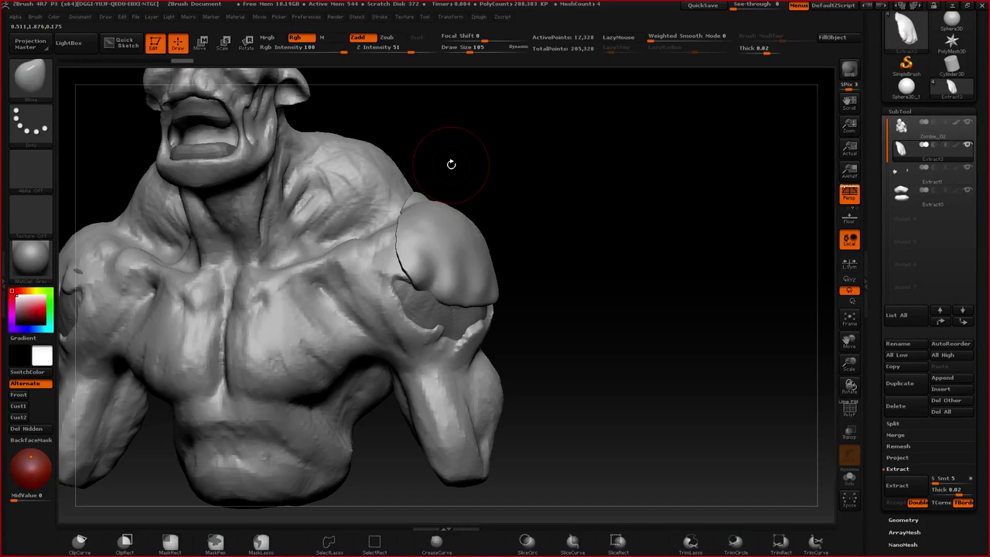
- Reshape the shoulder shell's outline with the Move brush at sizes 105 and 150 and even out its surface with the Flatten brush
drag(451, 164, 389, 375)
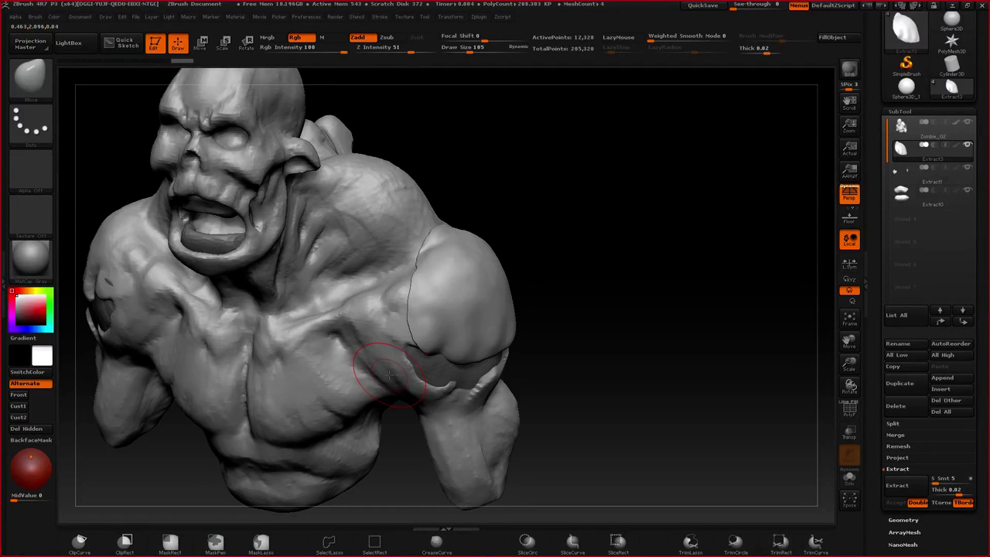
mouse_move(389, 374)
right_down()
mouse_move(491, 267)
mouse_move(493, 300)
mouse_move(453, 314)
right_up()
drag(453, 314, 436, 302)
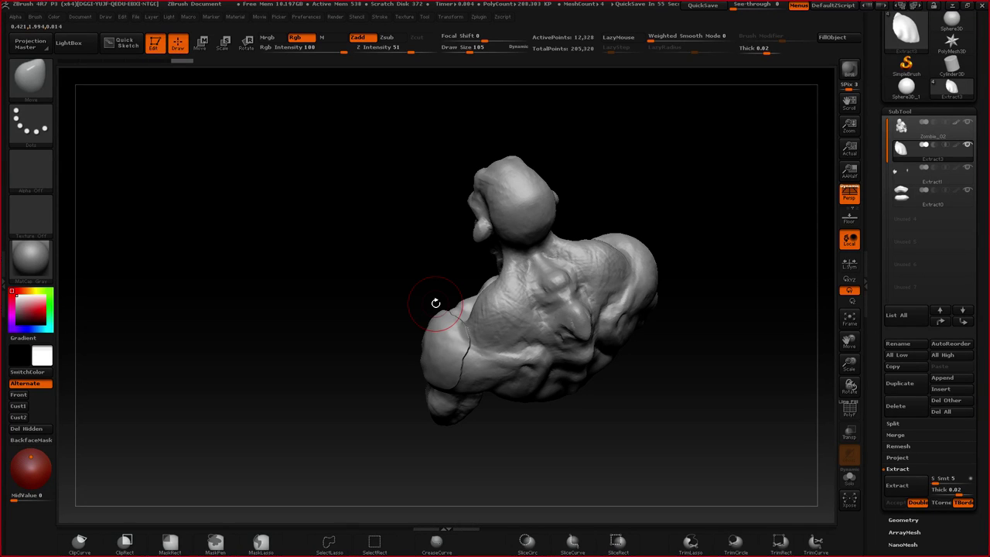
drag(435, 302, 481, 288)
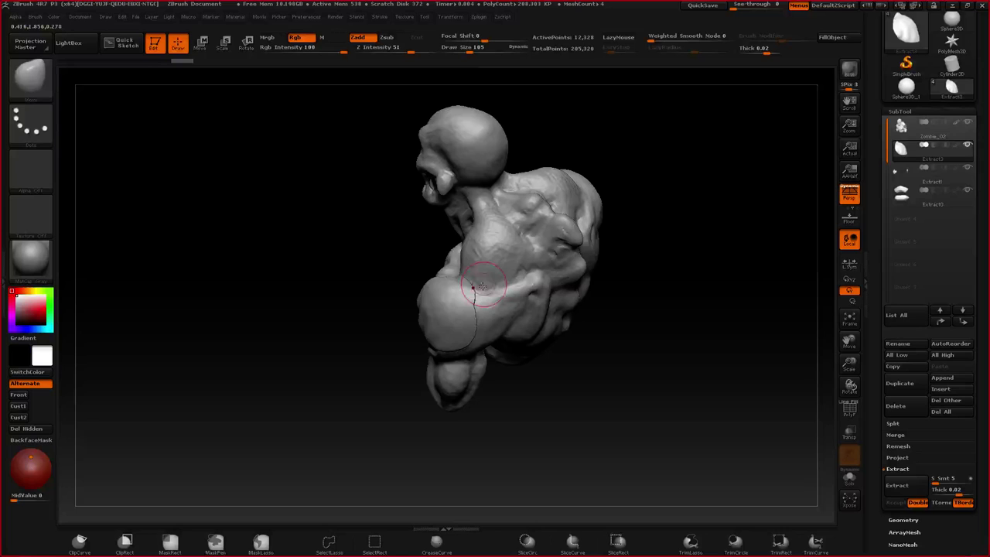
key(f)
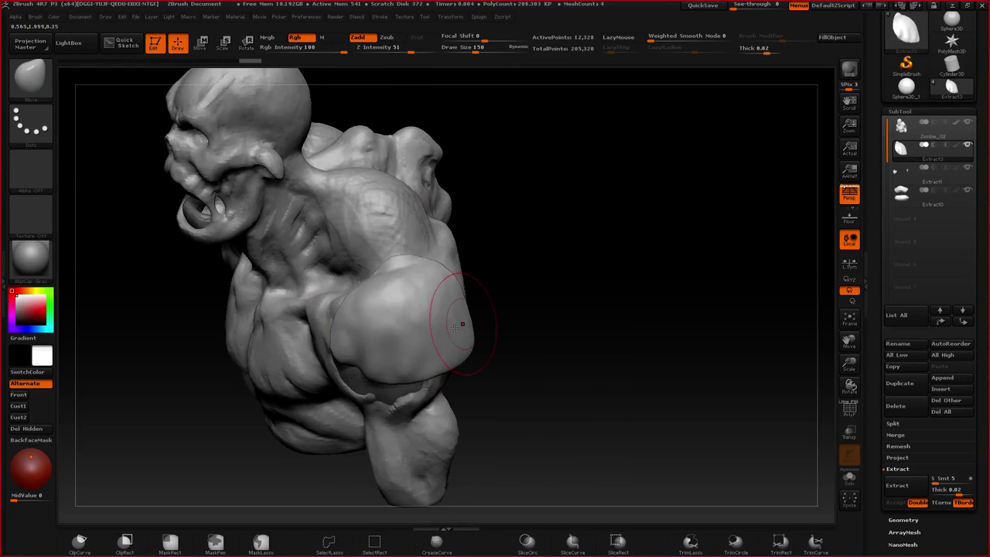
alt+right_drag(463, 324, 533, 284)
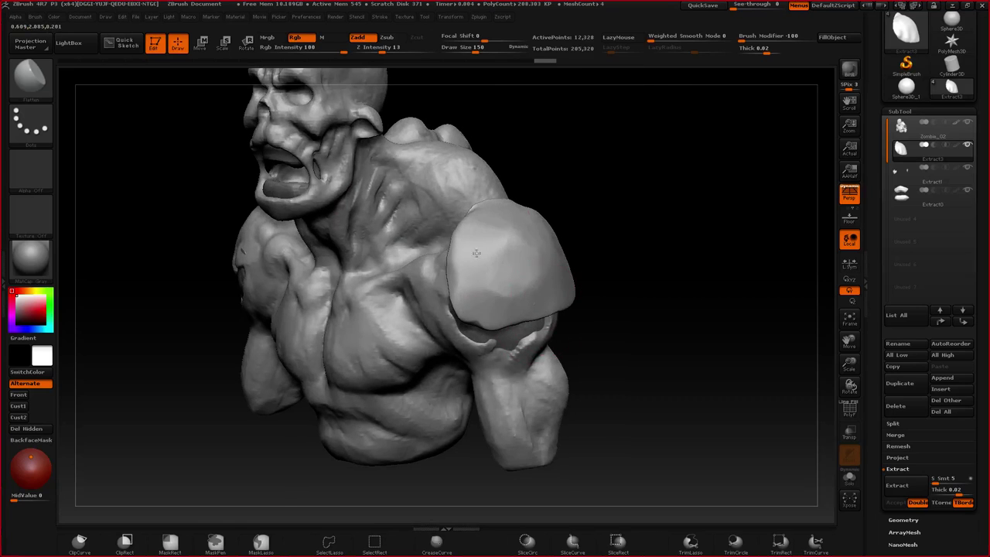
key(space)
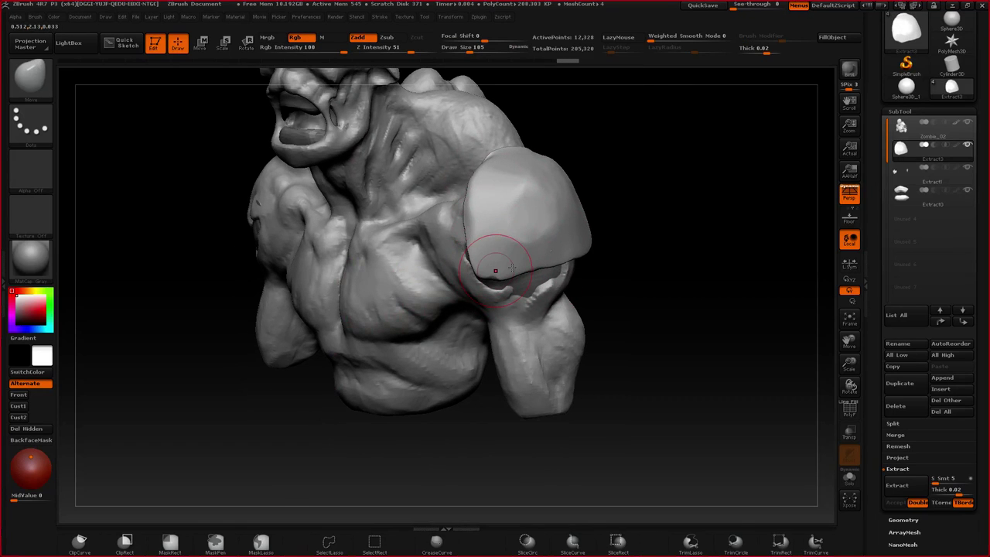
- Remesh the shoulder shell with ZRemesher at a target polygon count of 0.676 and smooth its surface
key(shift+f)
key(shift+f)
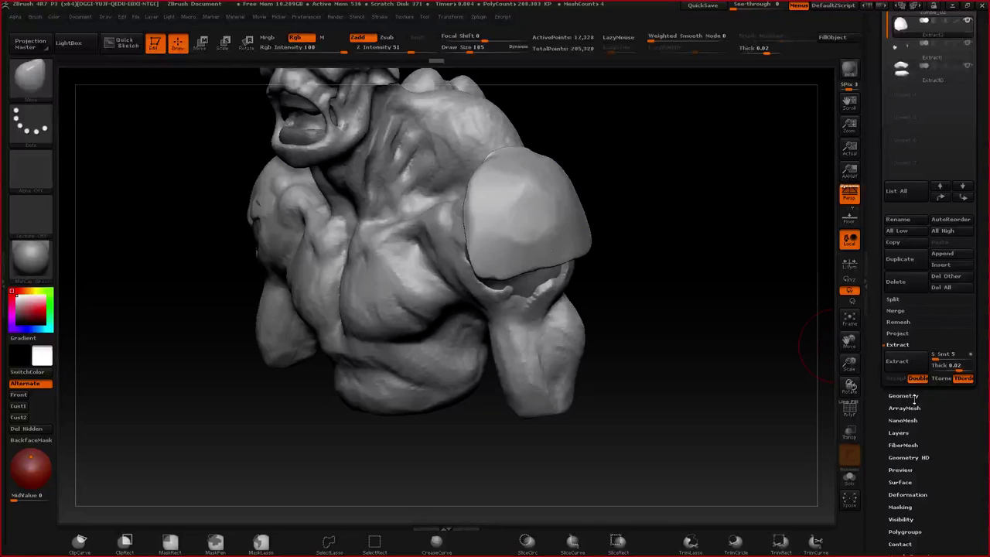
click(915, 399)
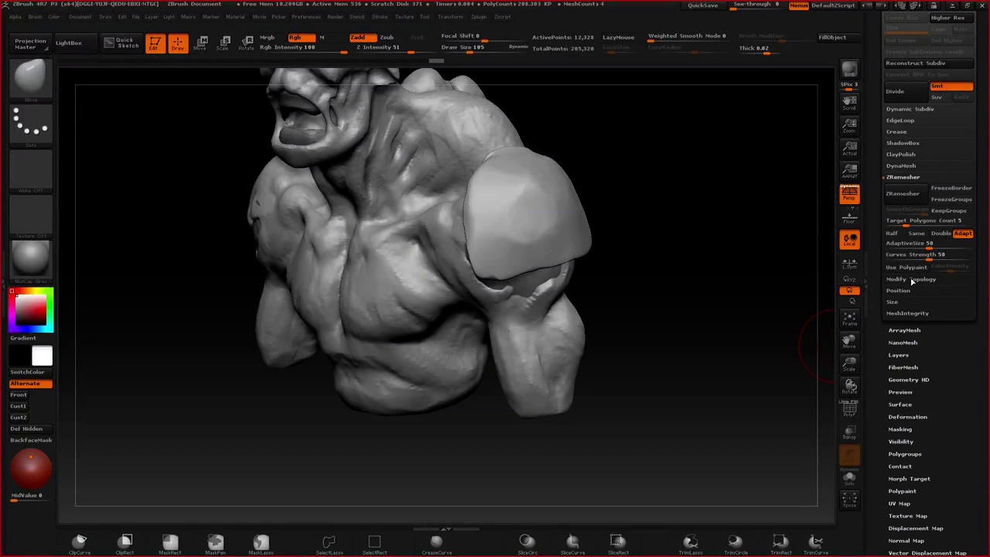
click(895, 223)
click(903, 193)
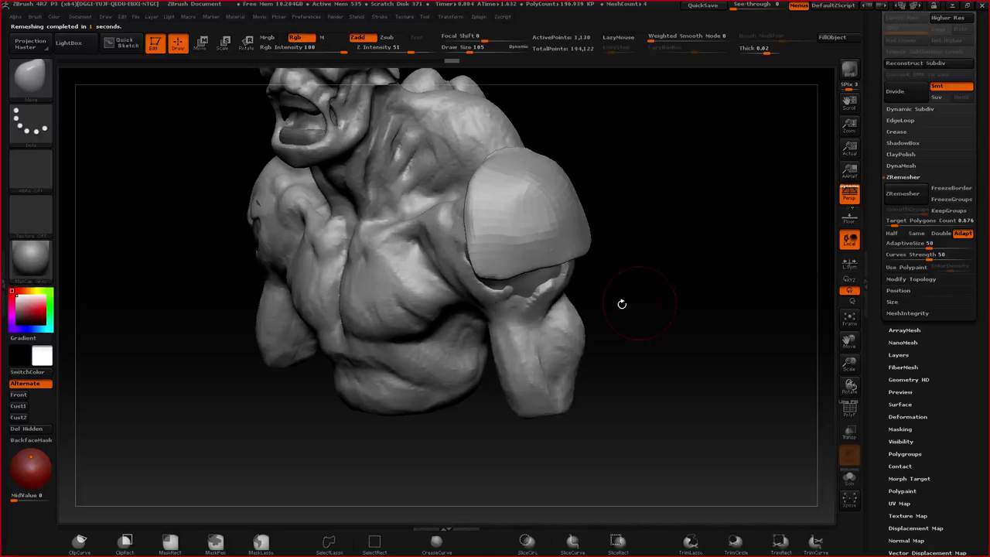
right_drag(622, 304, 500, 309)
mouse_move(581, 243)
shift+mouse_down()
mouse_move(577, 217)
mouse_move(555, 224)
shift+mouse_up()
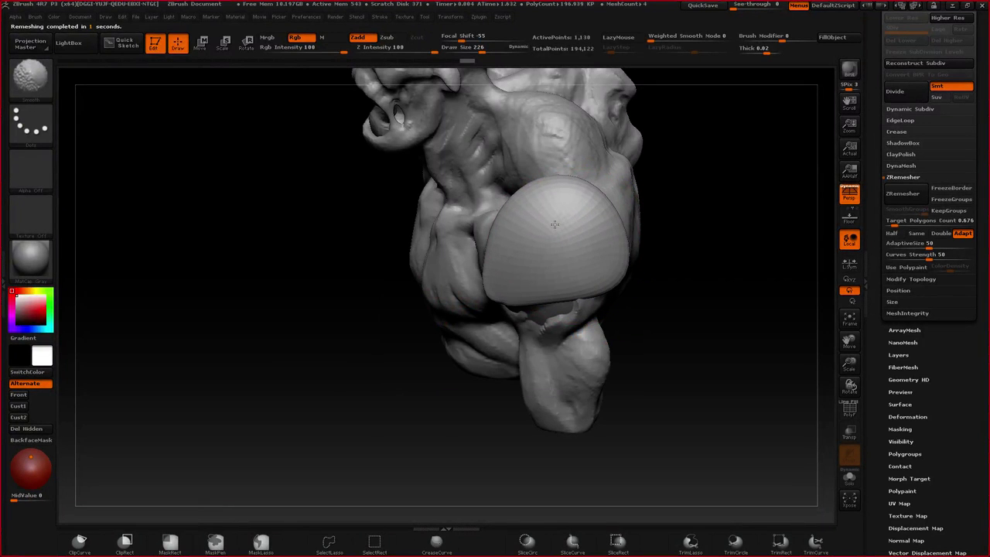
- Switch to the browser, examine the armour sketches on the Darksiders characters page, and return to ZBrush
right_drag(555, 224, 836, 174)
drag(989, 86, 806, 86)
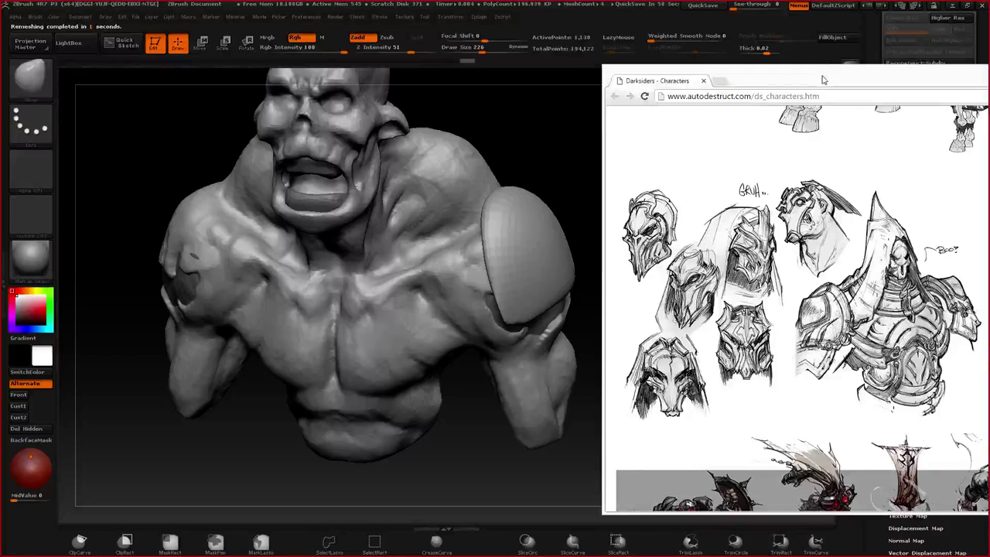
key(alt+Tab)
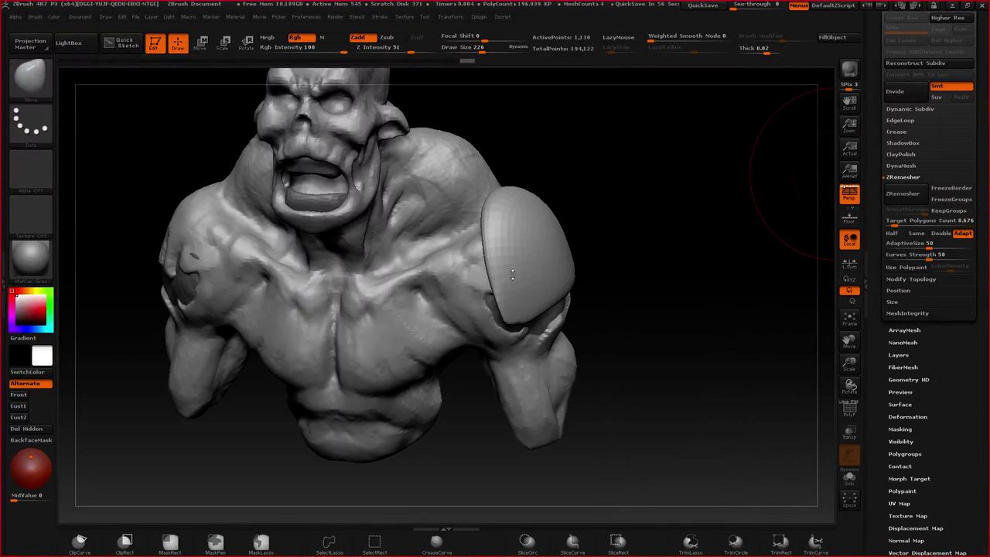
- Reshape the upper edge of the shoulder shell with the Move brush at size 101
right_drag(512, 274, 520, 288)
key(space)
drag(522, 292, 503, 293)
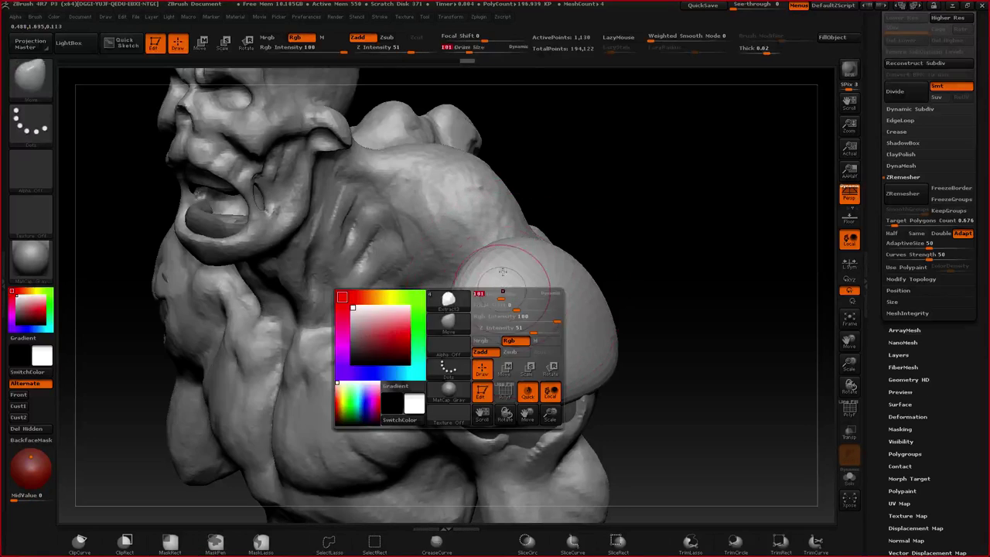
right_drag(502, 293, 508, 259)
drag(506, 240, 493, 234)
right_drag(504, 235, 478, 234)
drag(473, 235, 454, 266)
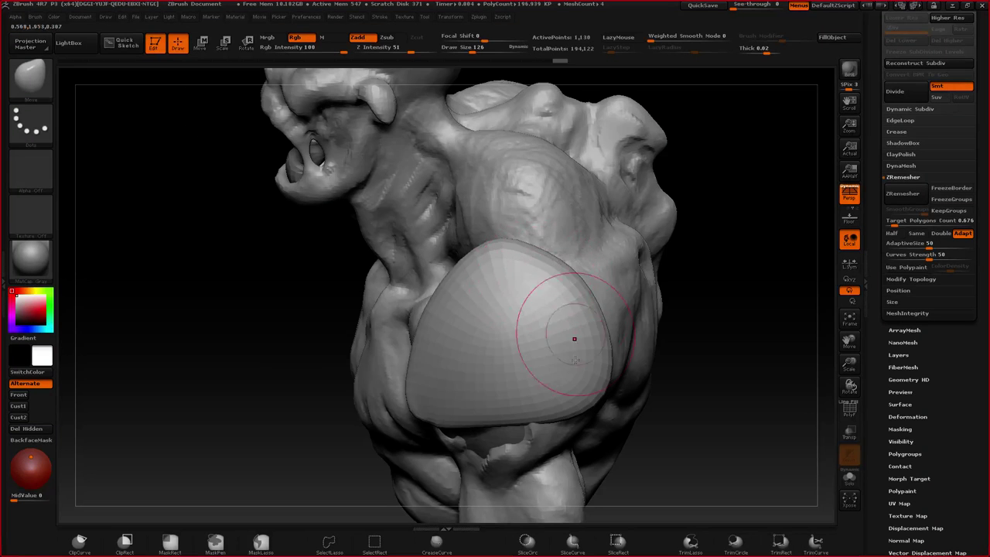
- Adjust the shell's overall curvature and offset from the shoulder with the Move brush at sizes 126 and 214
alt+right_drag(531, 347, 533, 274)
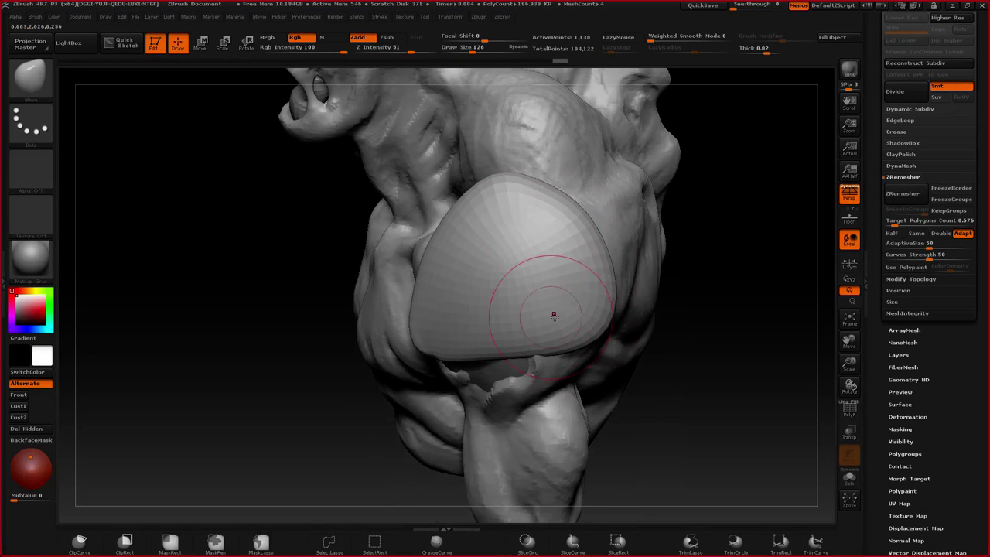
mouse_move(554, 315)
mouse_down()
mouse_move(525, 392)
mouse_move(542, 286)
mouse_up()
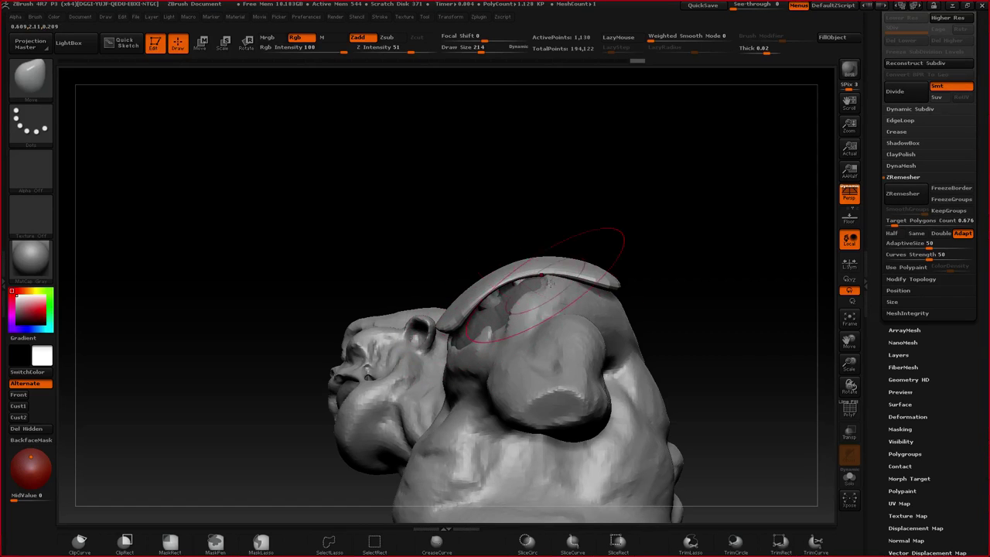
mouse_move(564, 188)
mouse_down()
mouse_move(544, 333)
mouse_move(530, 311)
mouse_move(571, 178)
mouse_up()
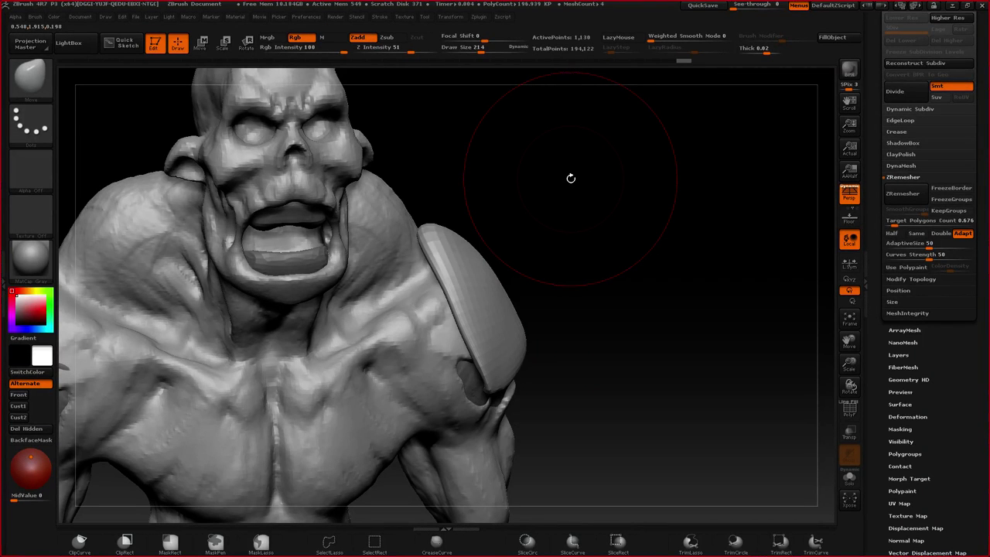
drag(571, 178, 486, 373)
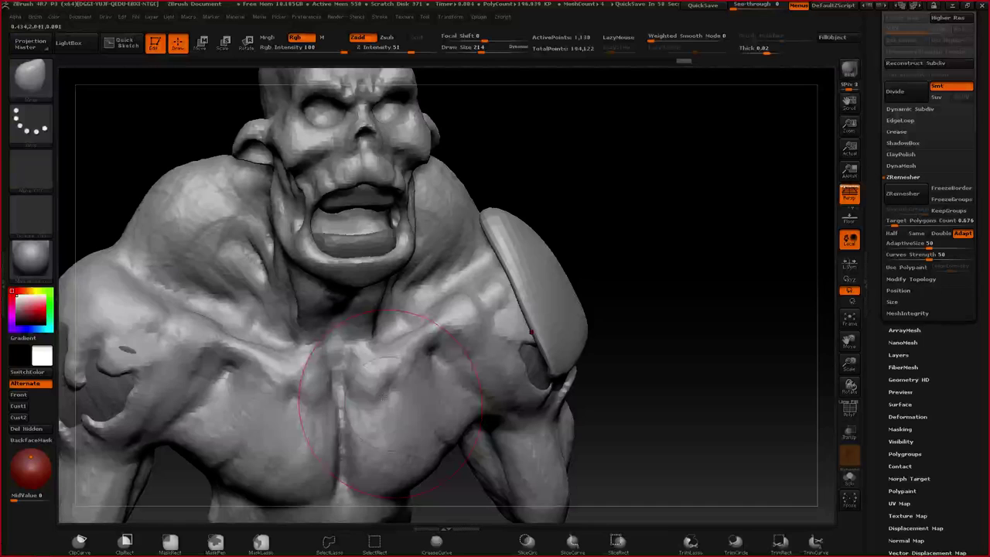
mouse_move(385, 399)
right_down()
mouse_move(340, 379)
mouse_move(531, 348)
right_up()
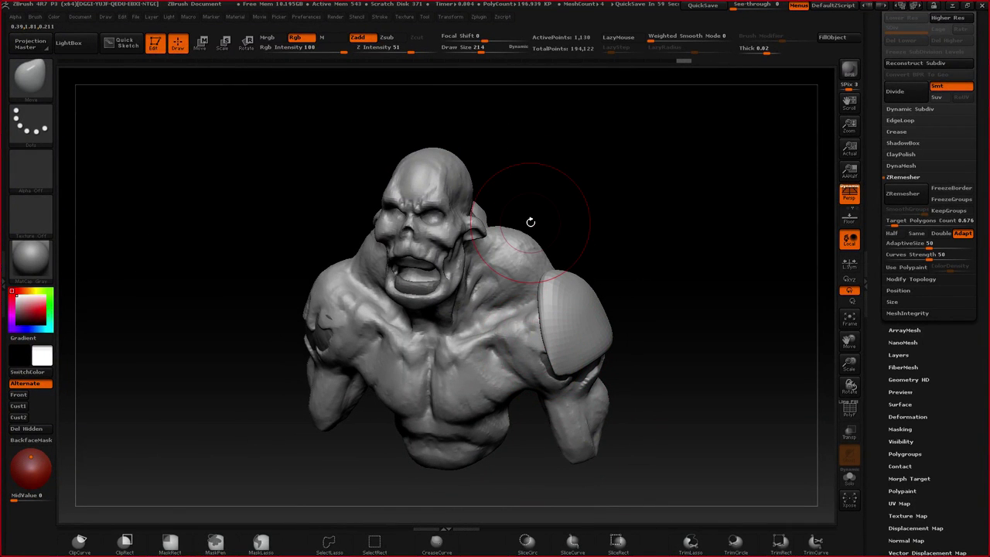
drag(530, 222, 536, 384)
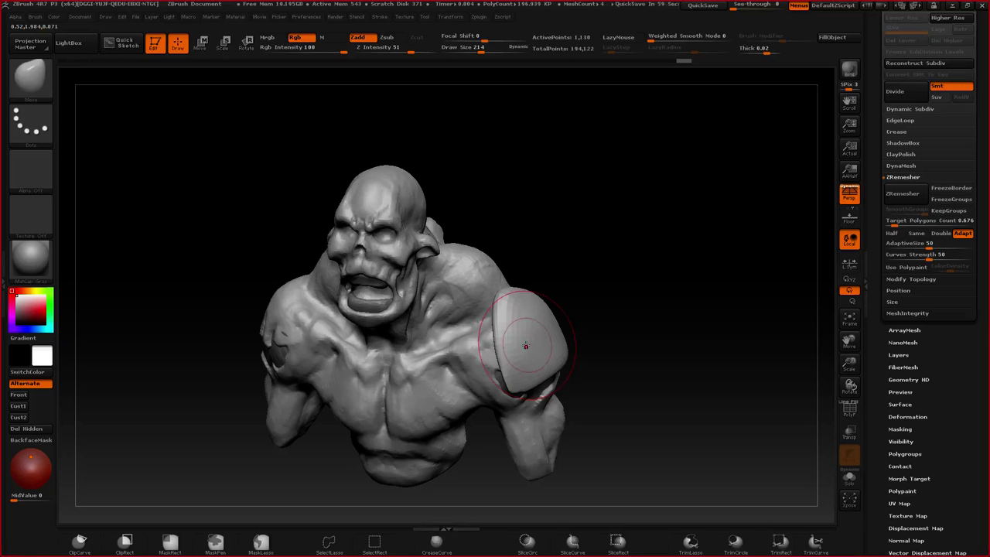
- Thicken the lower rim of the shoulder shell with the Inflate brush at size 175
right_drag(526, 347, 495, 348)
mouse_move(495, 348)
ctrl+right_down()
mouse_move(495, 372)
mouse_move(481, 320)
ctrl+right_up()
key(space)
click(487, 332)
mouse_move(480, 319)
mouse_down()
mouse_move(505, 234)
mouse_move(491, 289)
mouse_move(499, 323)
mouse_up()
key(b)
key(i)
key(n)
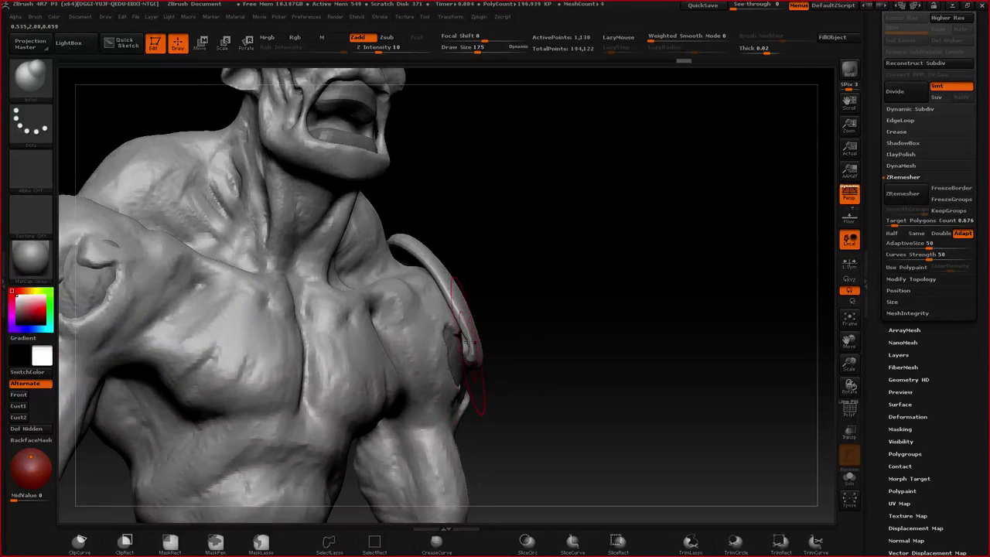
drag(477, 352, 453, 350)
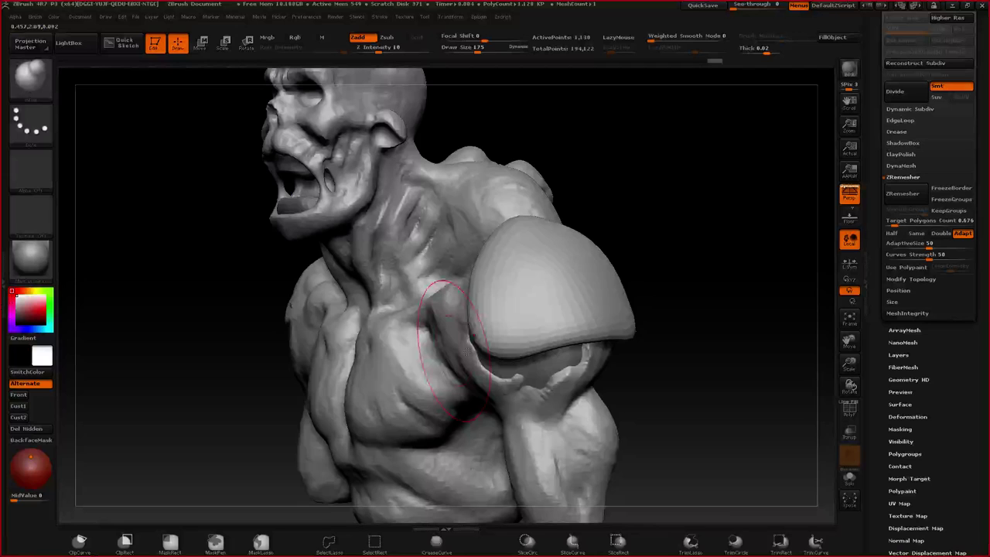
- Reshape the lower edge and corners of the shoulder shell with the Move brush, starting at size 145
key(b)
key(m)
key(v)
key(space)
drag(516, 344, 525, 347)
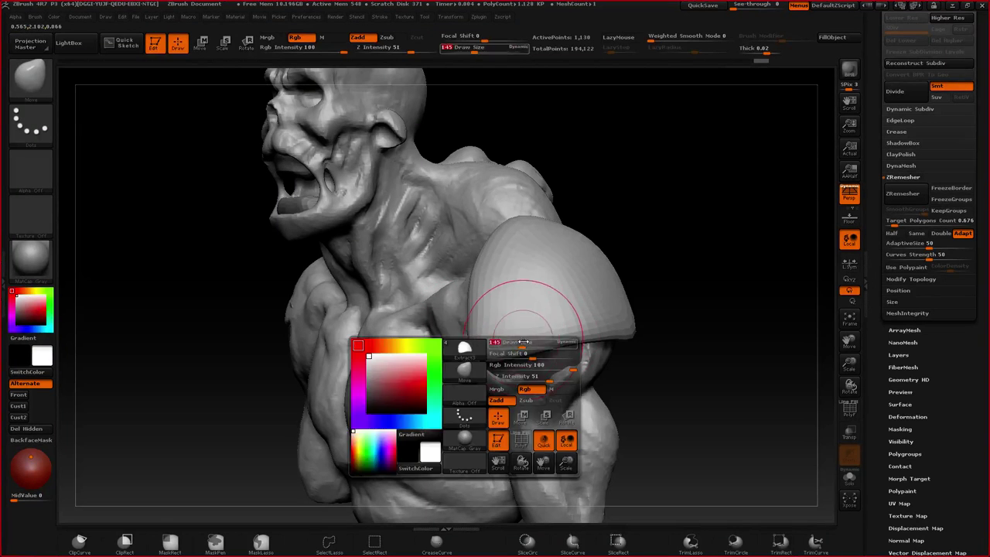
right_drag(631, 352, 581, 387)
key(space)
click(632, 329)
mouse_move(592, 344)
mouse_down()
mouse_move(623, 337)
mouse_move(523, 310)
mouse_up()
- Even out the front face of the shoulder shell with the Flatten brush at size 109
key(space)
right_drag(534, 349, 511, 333)
mouse_move(541, 371)
ctrl+right_down()
mouse_move(552, 246)
mouse_move(550, 331)
ctrl+right_up()
key(2)
drag(540, 347, 540, 304)
right_drag(540, 305, 480, 345)
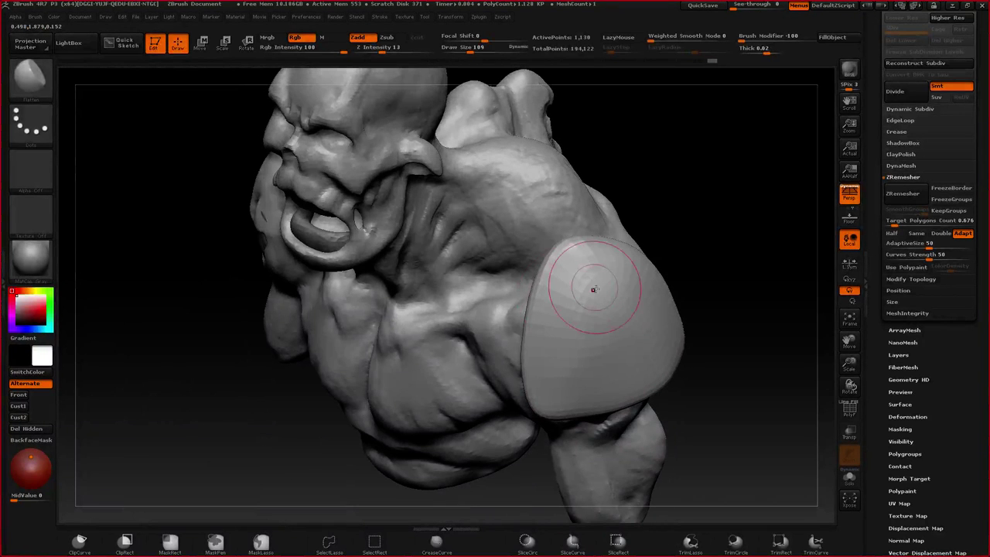
- Nudge the upper edge of the shoulder shell into shape with the Move brush, starting at size 109
right_drag(594, 289, 535, 292)
key(1)
drag(633, 240, 630, 233)
right_drag(648, 294, 626, 251)
key(space)
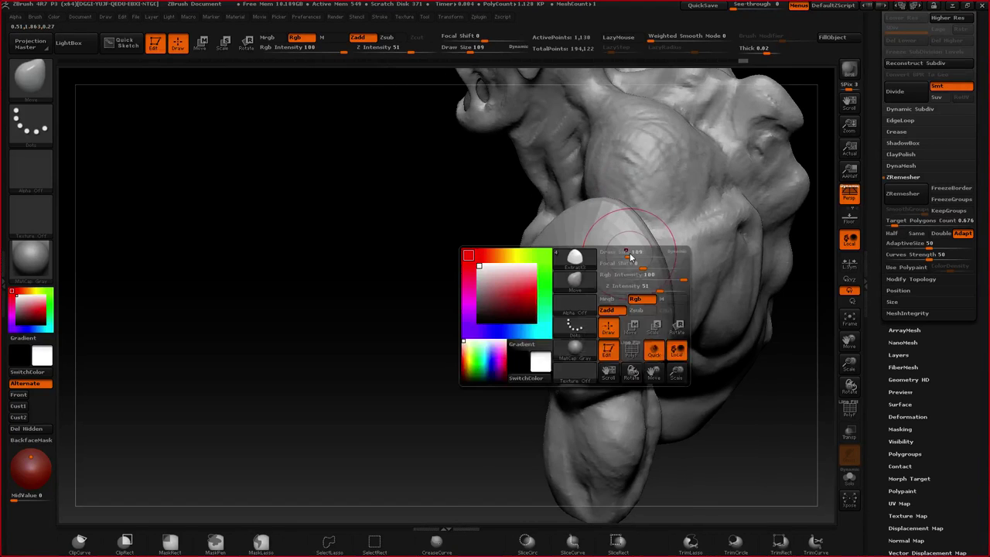
drag(630, 257, 656, 331)
- Flatten the outer face of the shoulder shell with the Flatten brush at sizes 93 and 155
key(2)
right_drag(636, 340, 648, 303)
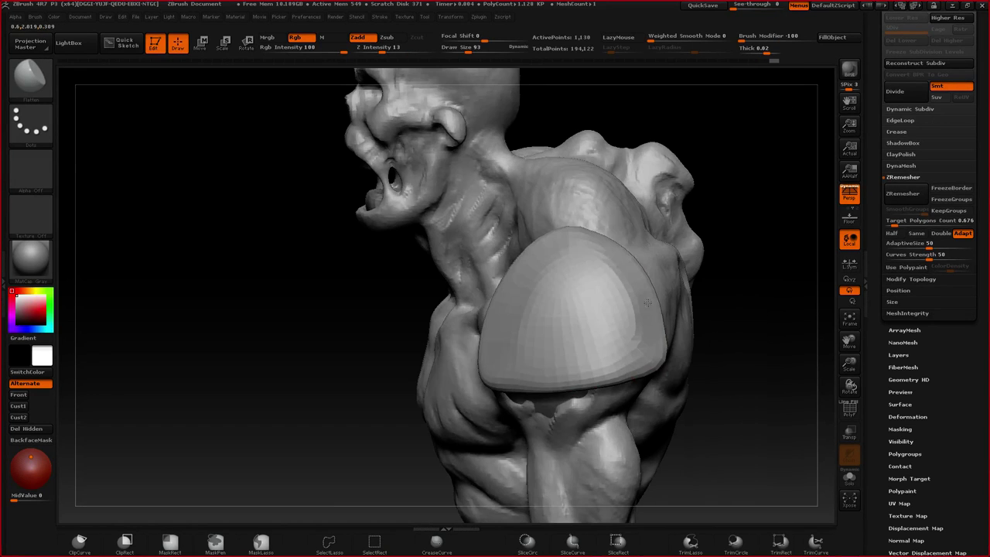
drag(646, 301, 631, 299)
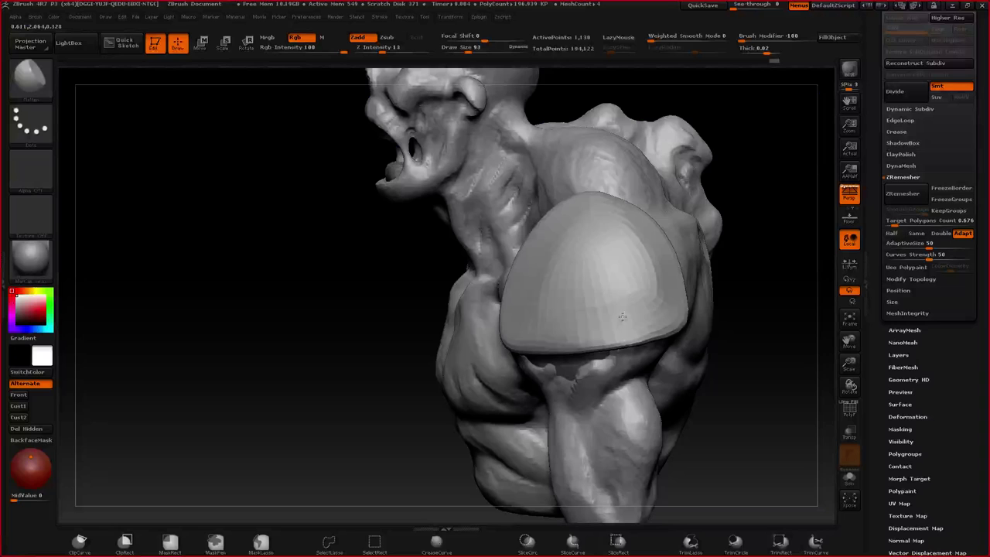
right_drag(622, 317, 572, 301)
key(s)
drag(573, 301, 581, 299)
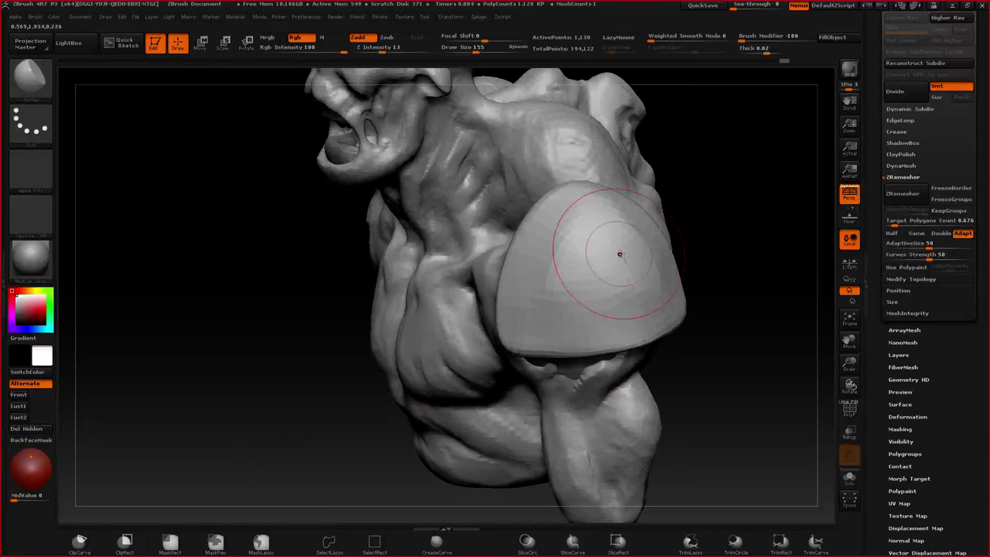
- Subdivide the shoulder shell once to level 2 and set the brush size to 82
key(bracketleft)
key(bracketleft)
key(bracketleft)
key(bracketleft)
key(ctrl+d)
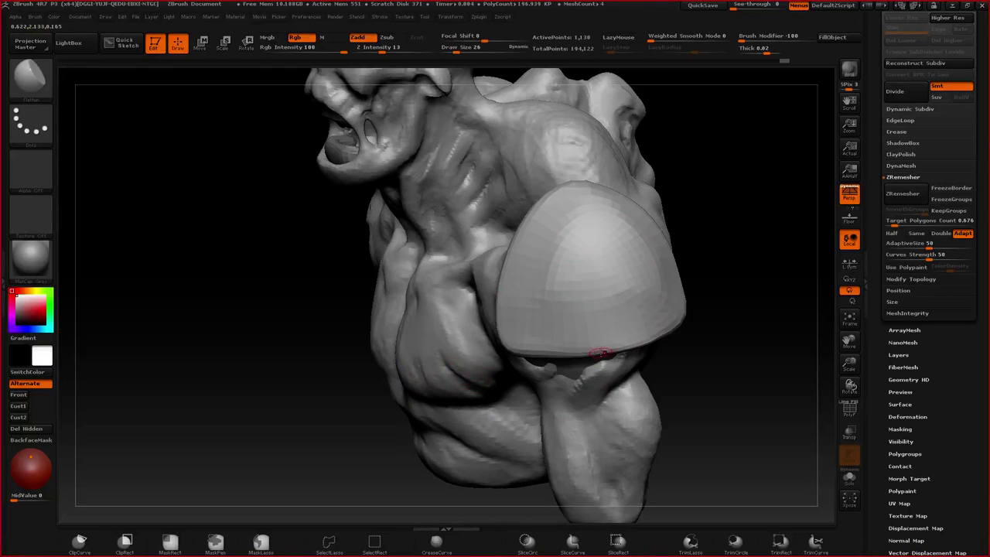
key(space)
drag(582, 313, 589, 312)
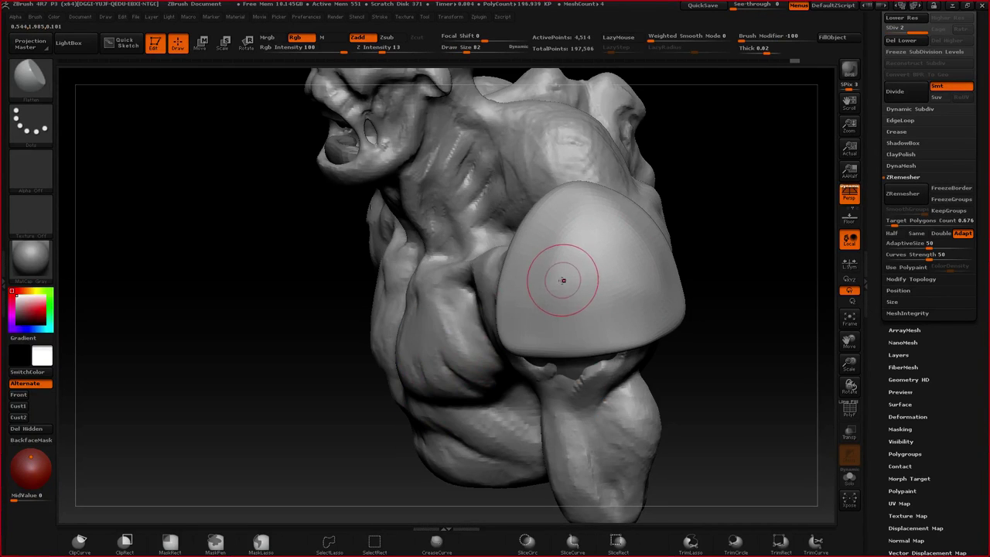
- Polish broad flat planes into the front, top and side faces of the shoulder shell with the hPolish brush at size 181
key(b)
key(h)
key(p)
key(s)
drag(570, 266, 575, 266)
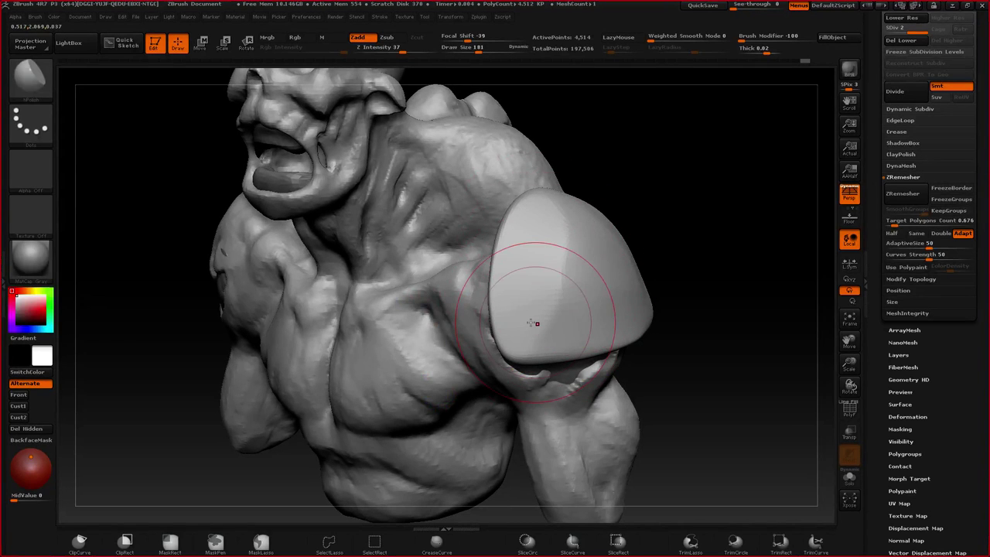
right_drag(532, 322, 402, 327)
mouse_move(599, 249)
mouse_down()
mouse_move(613, 289)
mouse_move(597, 303)
mouse_up()
right_drag(596, 303, 650, 336)
mouse_move(551, 224)
mouse_down()
mouse_move(541, 188)
mouse_move(563, 224)
mouse_move(574, 200)
mouse_move(573, 229)
mouse_move(565, 226)
mouse_up()
right_drag(534, 228, 594, 249)
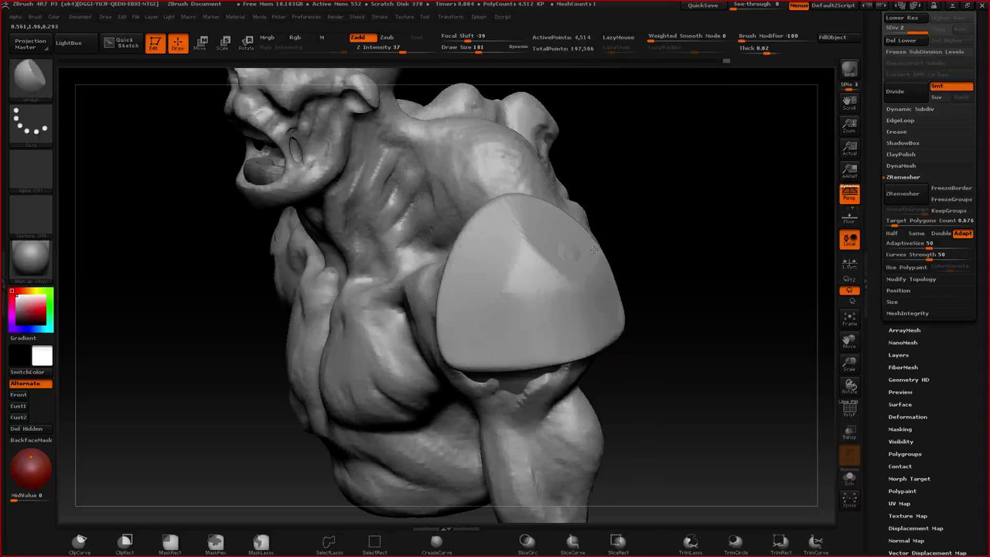
drag(593, 248, 539, 276)
- Isolate the shoulder shell and paint a mask along its rim with the MaskPen brush at size 39
key(space)
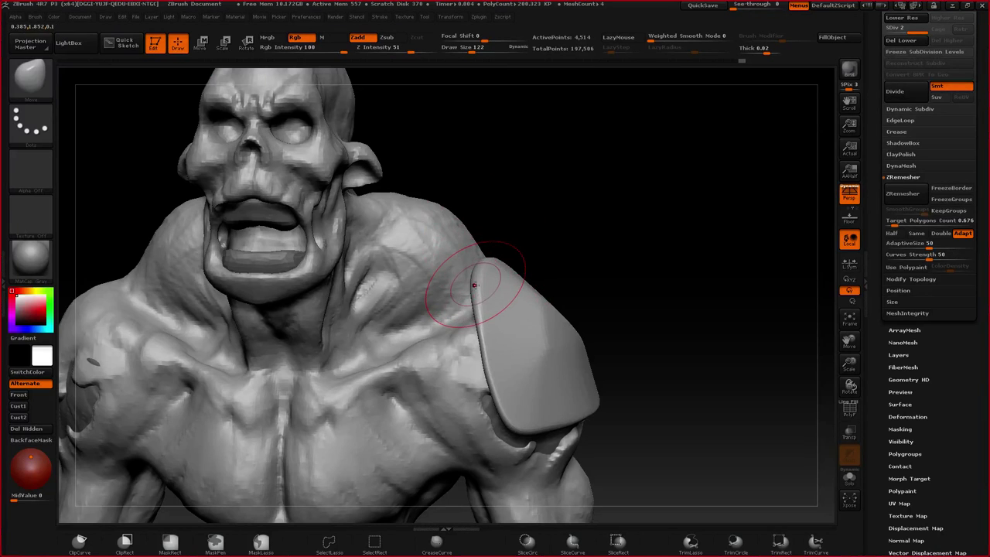
mouse_move(478, 285)
right_down()
mouse_move(493, 295)
mouse_move(533, 270)
right_up()
key(space)
click(502, 265)
click(850, 479)
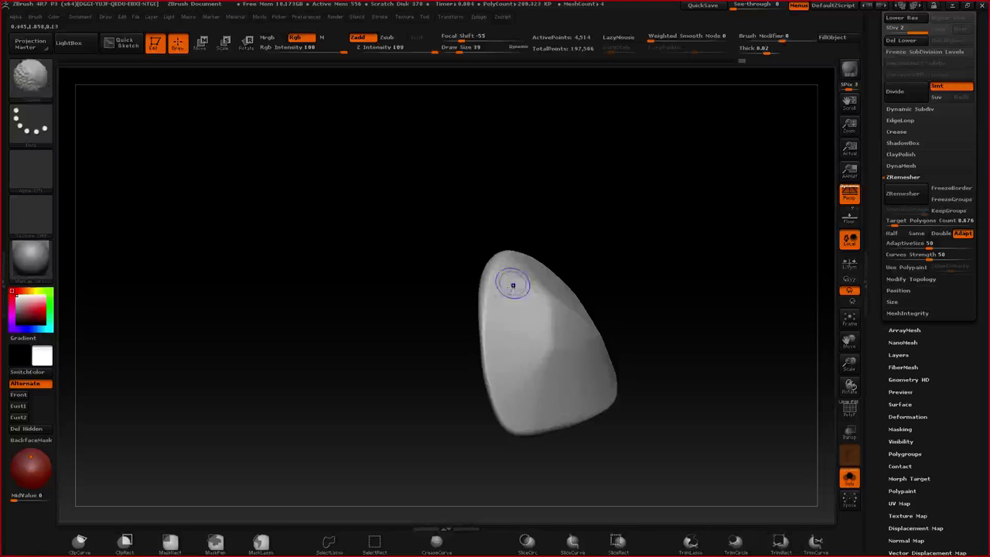
mouse_move(455, 272)
ctrl+mouse_down()
mouse_move(390, 307)
mouse_move(368, 370)
mouse_move(392, 411)
mouse_move(507, 416)
ctrl+mouse_up()
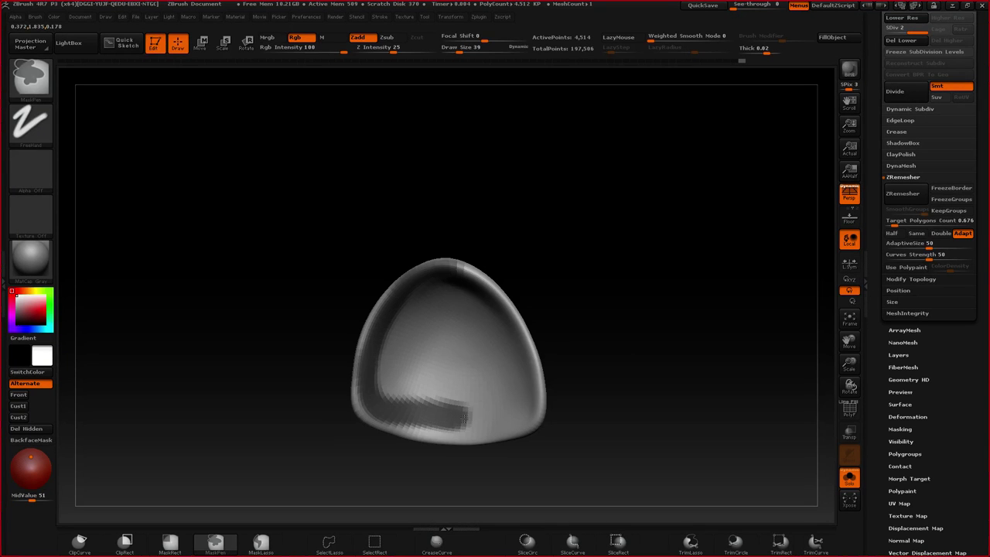
right_drag(467, 269, 474, 259)
mouse_move(475, 260)
ctrl+mouse_down()
mouse_move(488, 267)
mouse_move(540, 397)
mouse_move(501, 418)
mouse_move(365, 370)
ctrl+mouse_up()
- Extend the mask band along the lower, upper and side stretches of the shell's rim
mouse_move(413, 353)
right_down()
mouse_move(436, 400)
mouse_move(427, 310)
right_up()
ctrl+drag(401, 317, 529, 320)
right_drag(511, 301, 480, 255)
mouse_move(449, 196)
ctrl+mouse_down()
mouse_move(445, 189)
mouse_move(454, 206)
ctrl+mouse_up()
mouse_move(454, 208)
right_down()
mouse_move(476, 254)
mouse_move(398, 206)
right_up()
ctrl+drag(381, 202, 417, 187)
right_drag(422, 189, 386, 173)
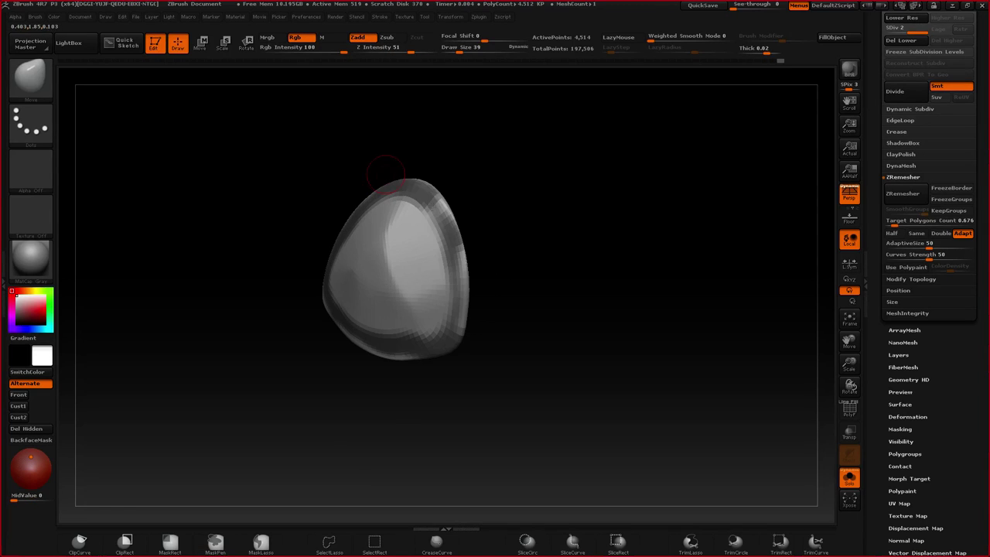
mouse_move(437, 198)
ctrl+mouse_down()
mouse_move(465, 278)
mouse_move(454, 320)
mouse_move(502, 259)
ctrl+mouse_up()
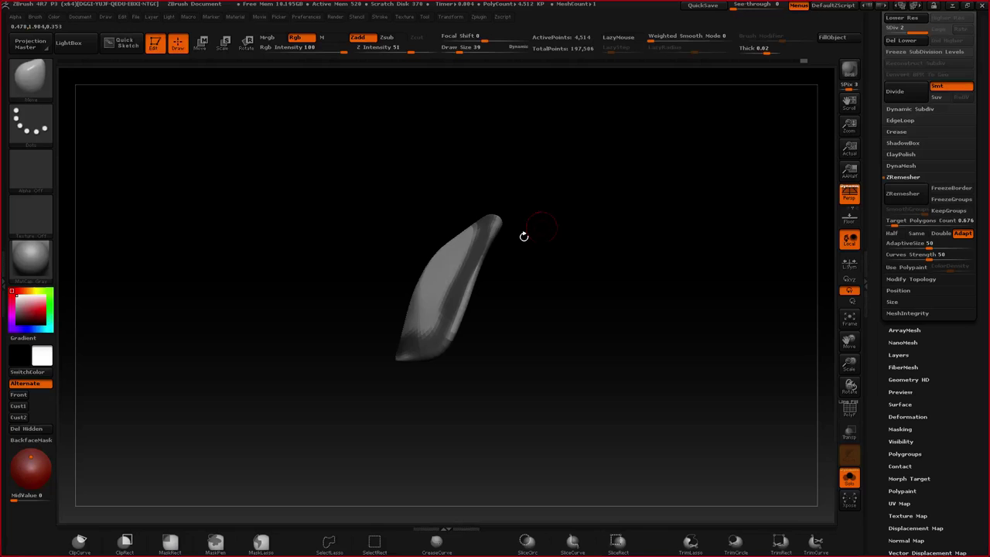
- Fill the remaining gaps in the mask around the shell's rim, turning on backface masking for the MaskPen brush
ctrl+drag(71, 368, 139, 410)
right_drag(557, 248, 526, 182)
mouse_move(447, 259)
ctrl+mouse_down()
mouse_move(473, 298)
mouse_move(534, 331)
ctrl+mouse_up()
mouse_move(540, 170)
ctrl+mouse_down()
mouse_move(576, 201)
mouse_move(607, 275)
mouse_move(503, 215)
mouse_move(505, 297)
mouse_move(413, 322)
ctrl+mouse_up()
right_drag(453, 302, 479, 306)
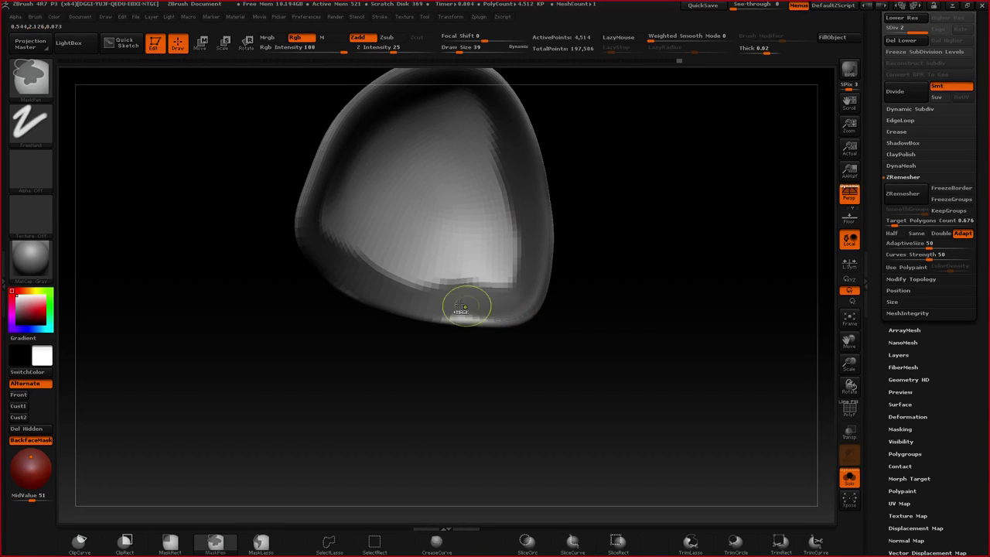
- Erase excess mask along the inner border of the rim band to even out its width
ctrl+alt+drag(449, 283, 486, 230)
right_drag(475, 144, 475, 230)
mouse_move(482, 205)
ctrl+alt+mouse_down()
mouse_move(511, 328)
mouse_move(481, 365)
ctrl+alt+mouse_up()
mouse_move(437, 352)
right_down()
mouse_move(403, 317)
mouse_move(464, 244)
right_up()
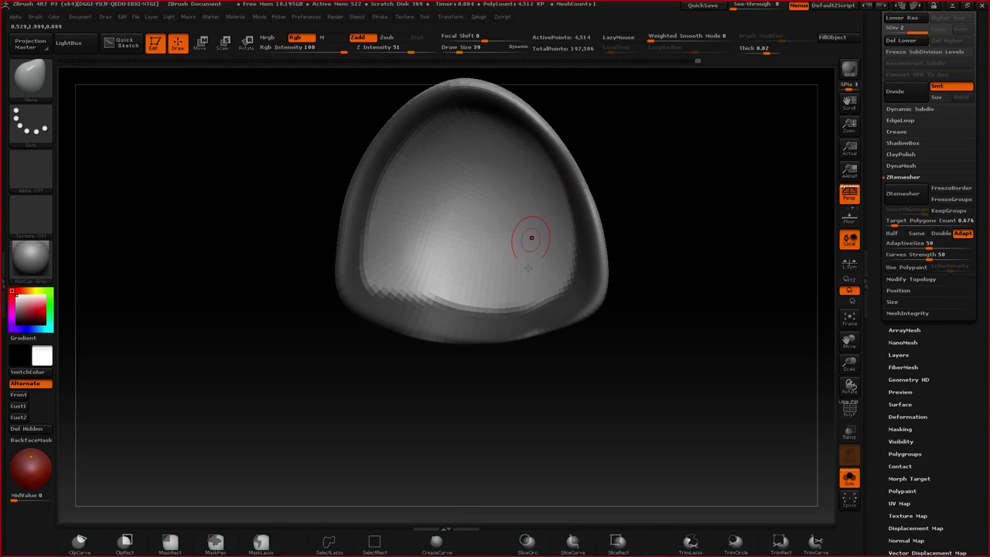
ctrl+alt+drag(410, 300, 460, 287)
mouse_move(510, 280)
right_down()
mouse_move(540, 274)
mouse_move(552, 182)
mouse_move(523, 233)
right_up()
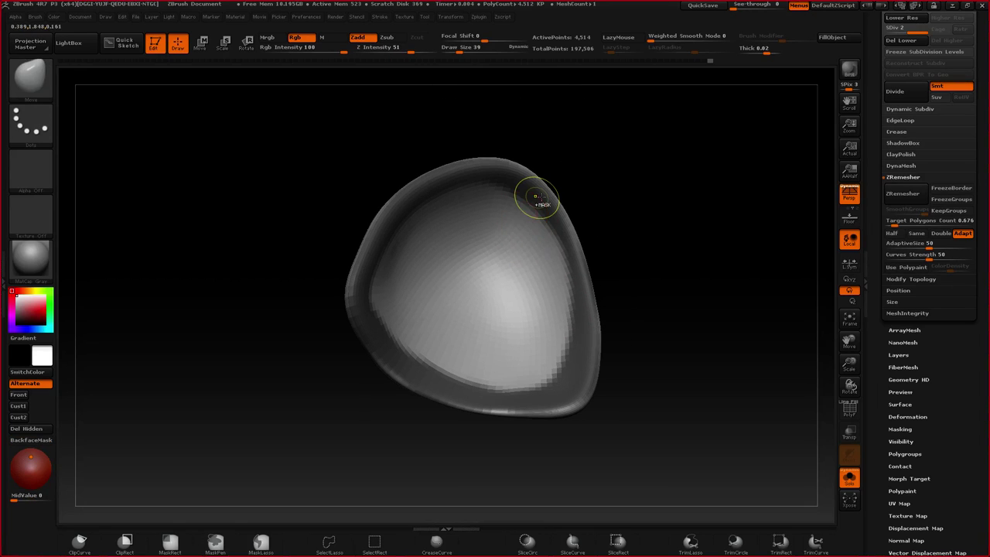
mouse_move(535, 197)
mouse_down()
mouse_move(447, 281)
mouse_move(521, 218)
mouse_move(522, 170)
mouse_up()
mouse_move(531, 258)
mouse_down()
mouse_move(503, 222)
mouse_move(414, 232)
mouse_up()
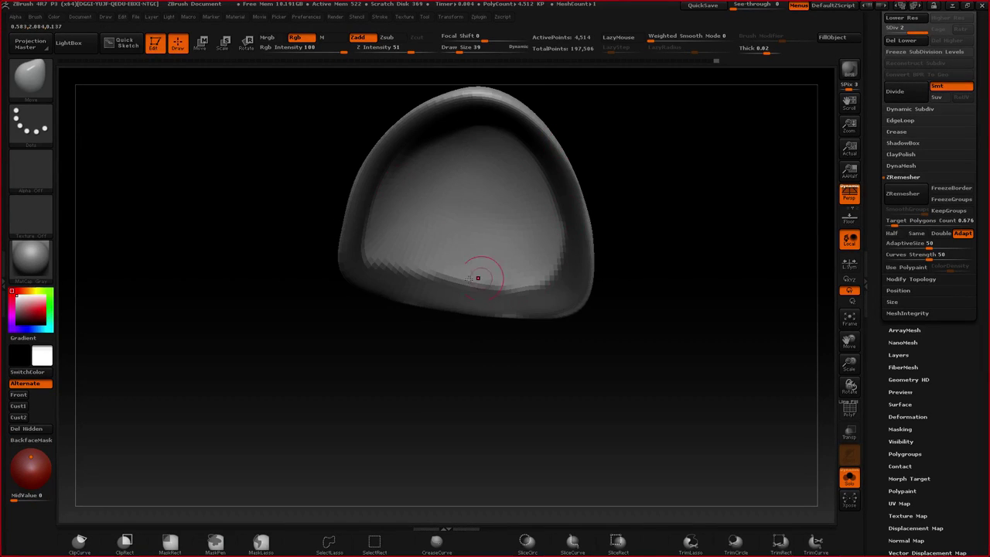
drag(477, 277, 457, 256)
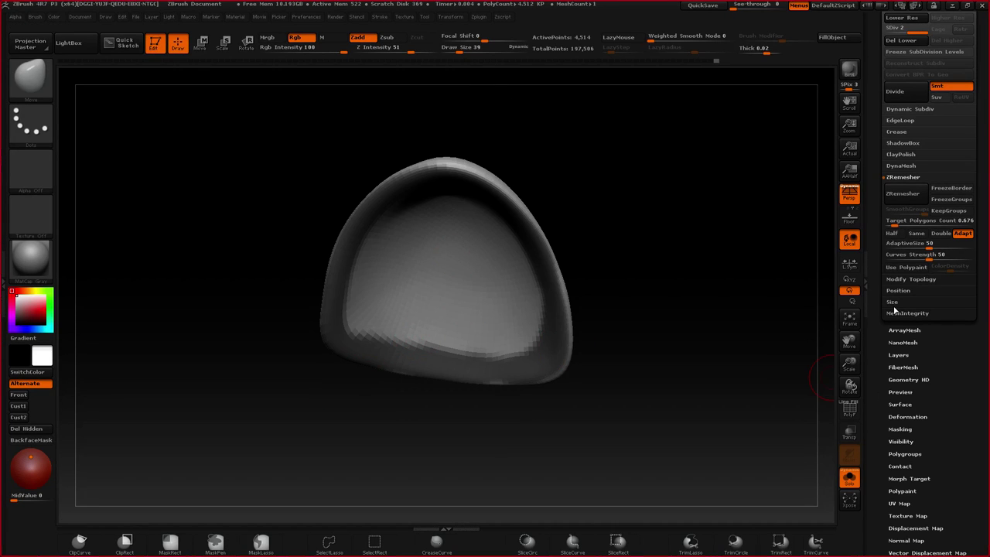
- Extract the masked rim as a new subtool with a thickness of 0.0073 and accept the result
scroll(905, 328, up, 5)
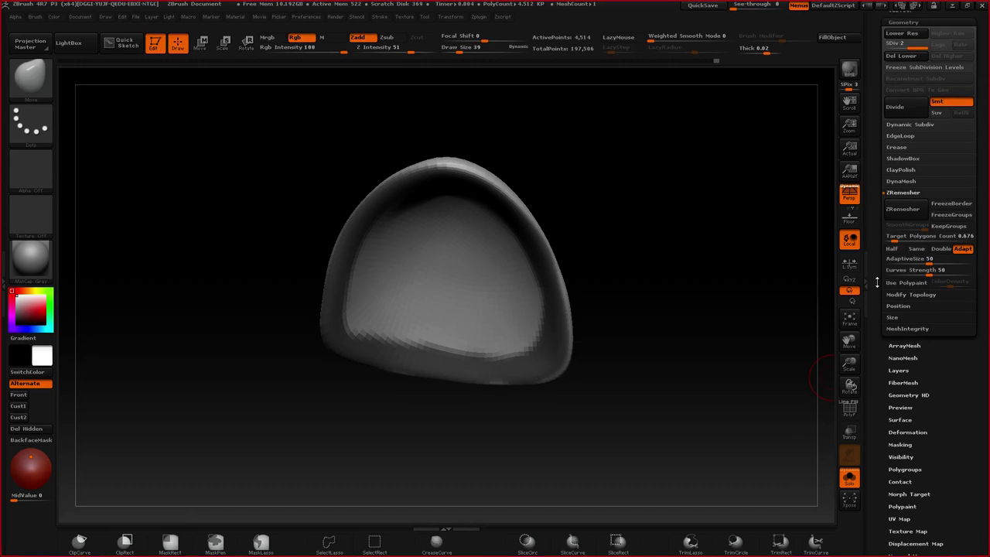
click(904, 199)
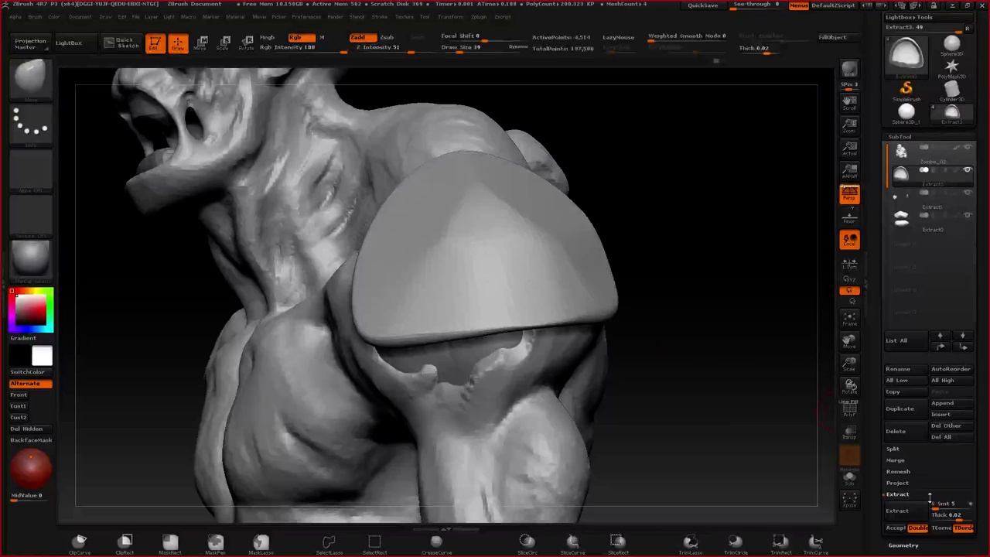
drag(959, 517, 957, 516)
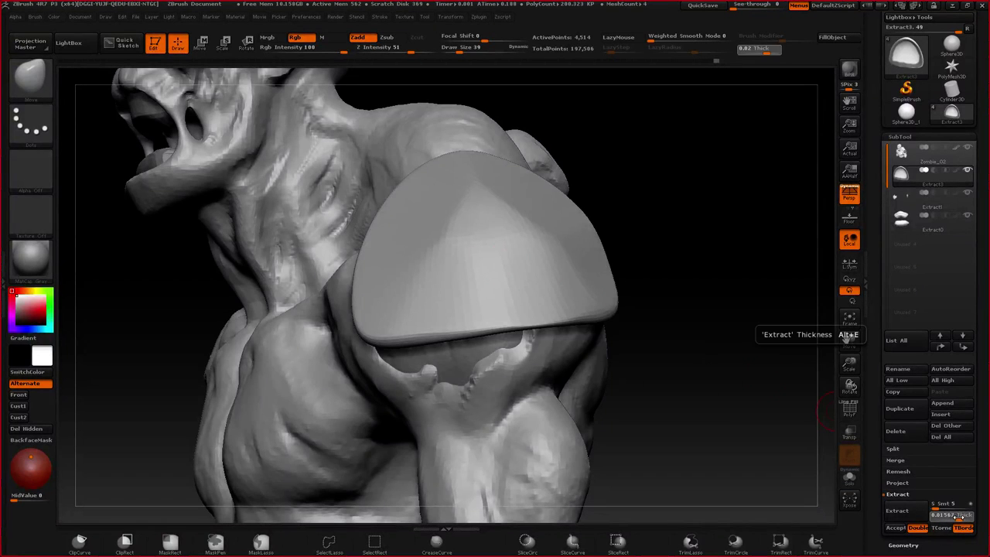
click(897, 511)
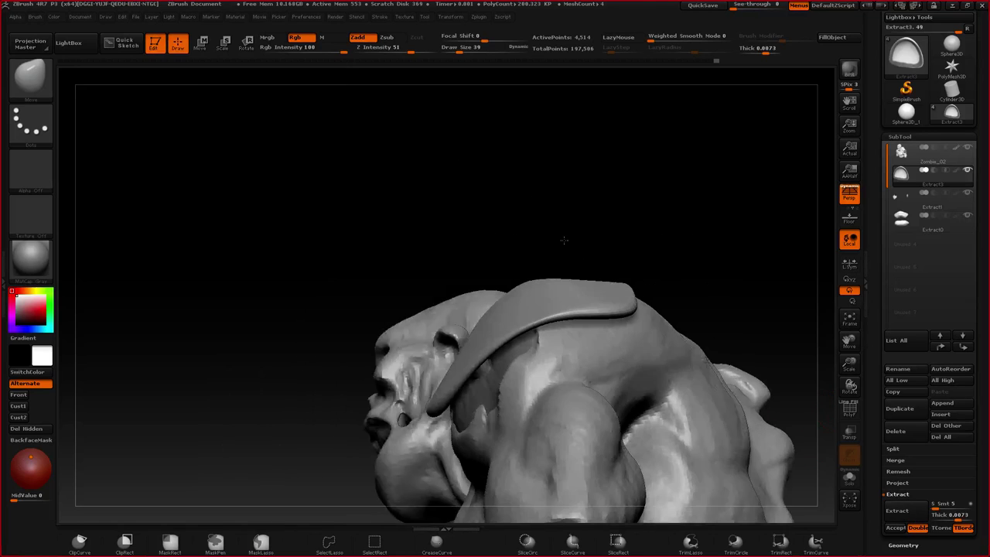
click(910, 514)
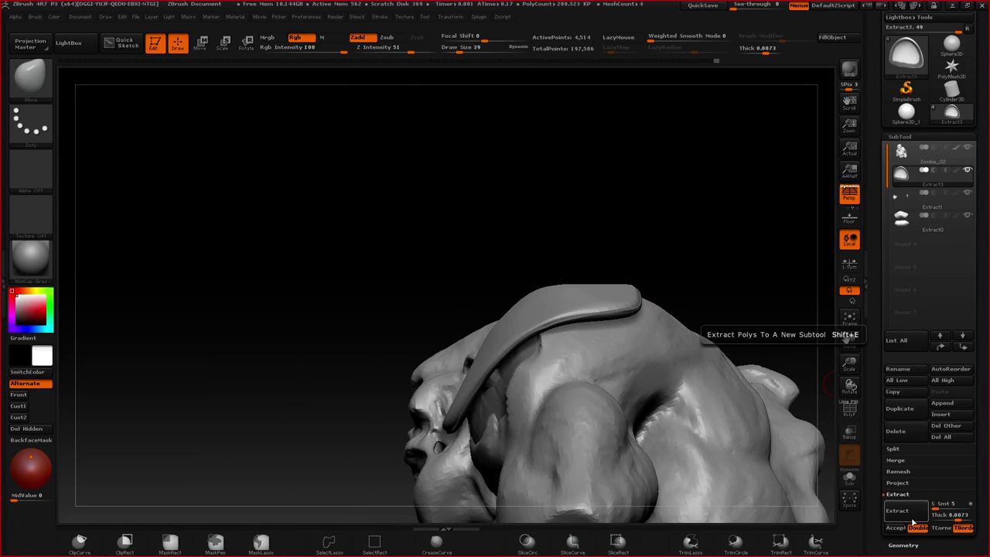
click(898, 527)
- Select the extracted rim trim and pull its rear side, lower corner and bottom edge outward with the Move brush at size 220
drag(606, 271, 607, 287)
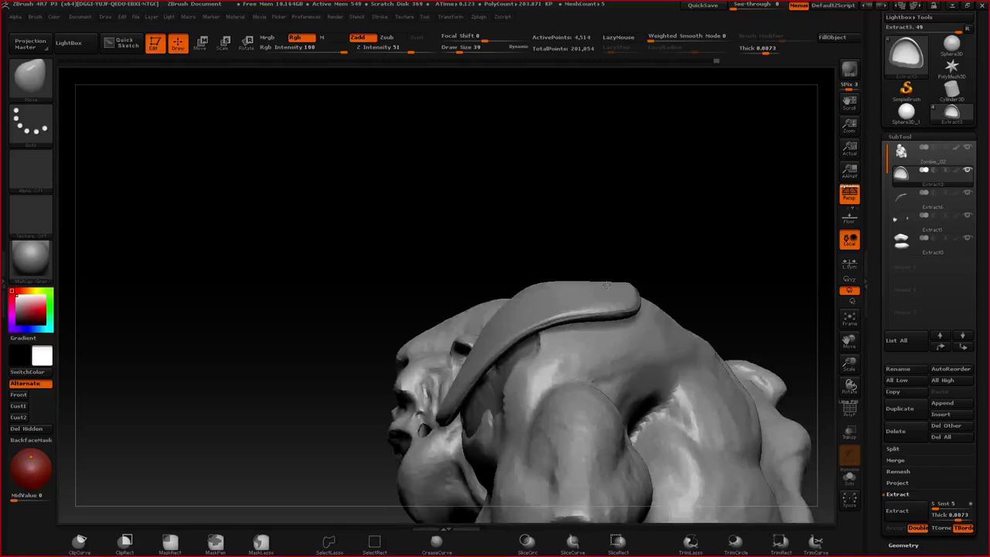
alt+click(606, 286)
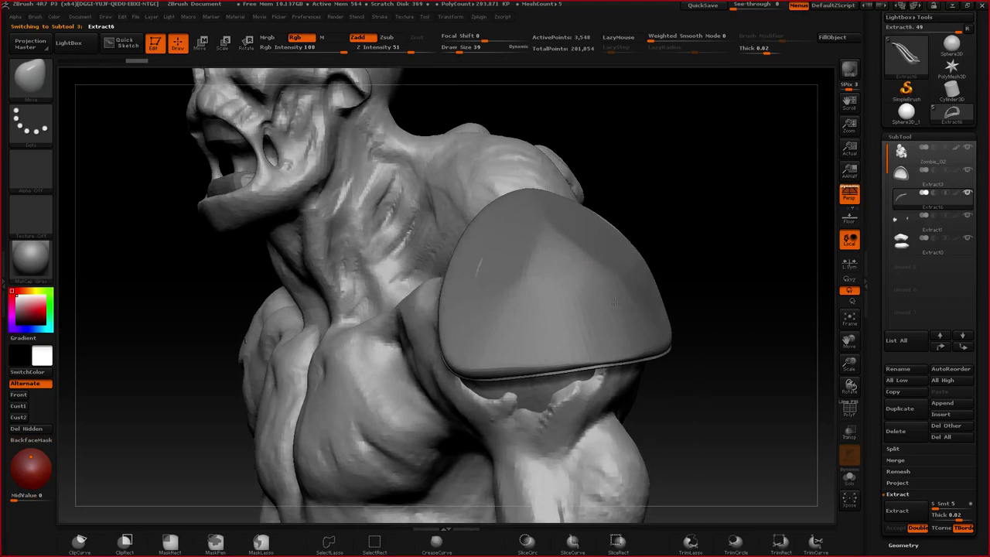
mouse_move(615, 304)
mouse_down()
mouse_move(542, 294)
mouse_move(490, 195)
mouse_up()
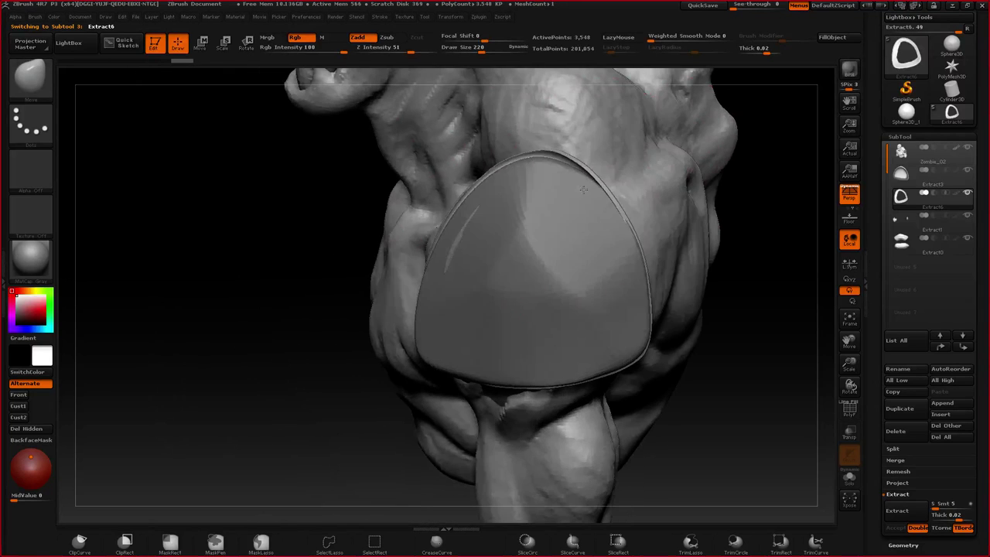
drag(585, 190, 594, 185)
drag(635, 336, 651, 355)
drag(546, 380, 543, 389)
right_drag(469, 354, 511, 349)
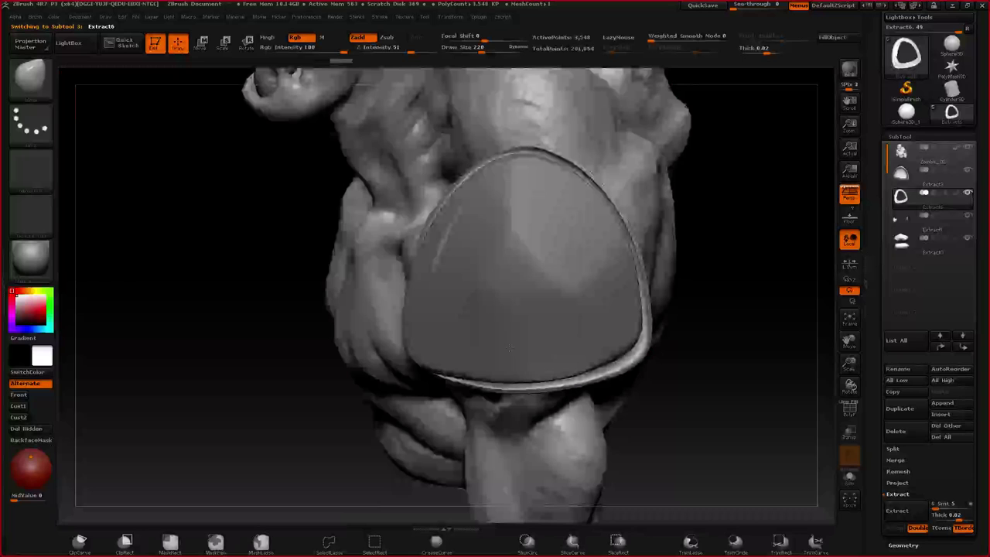
drag(510, 350, 392, 283)
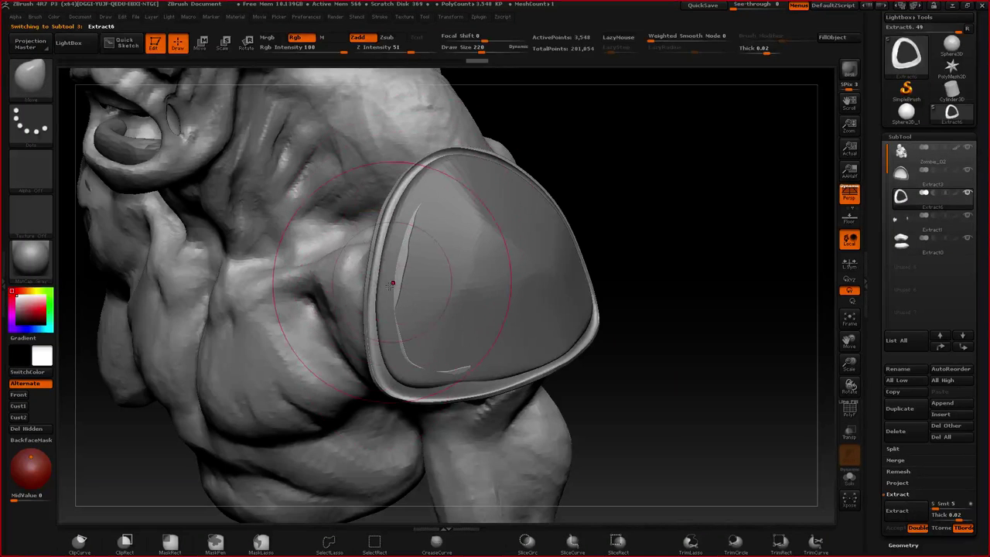
- Shift the front and upper stretches of the rim trim around the shell with the Move brush at size 220
right_drag(392, 284, 346, 255)
drag(425, 172, 416, 177)
right_drag(418, 180, 447, 253)
drag(447, 253, 401, 254)
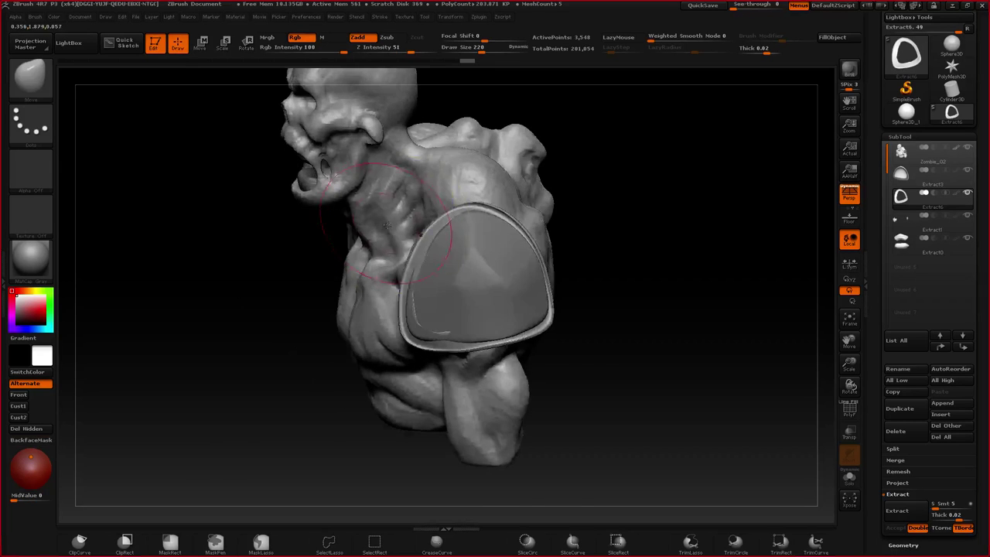
- Even out the fit of the rim trim around the shell with the Move brush at sizes 126 and 238
drag(353, 178, 451, 254)
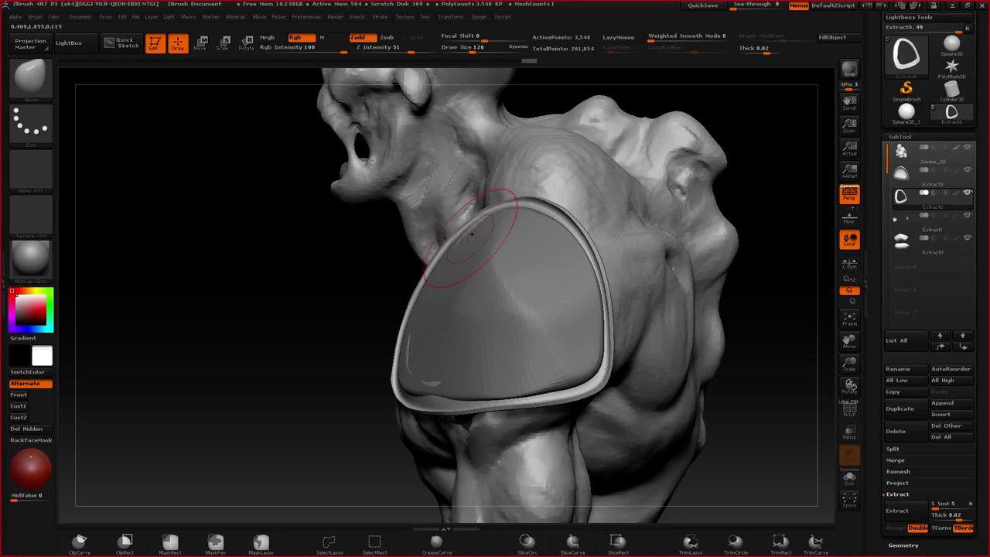
drag(496, 221, 570, 151)
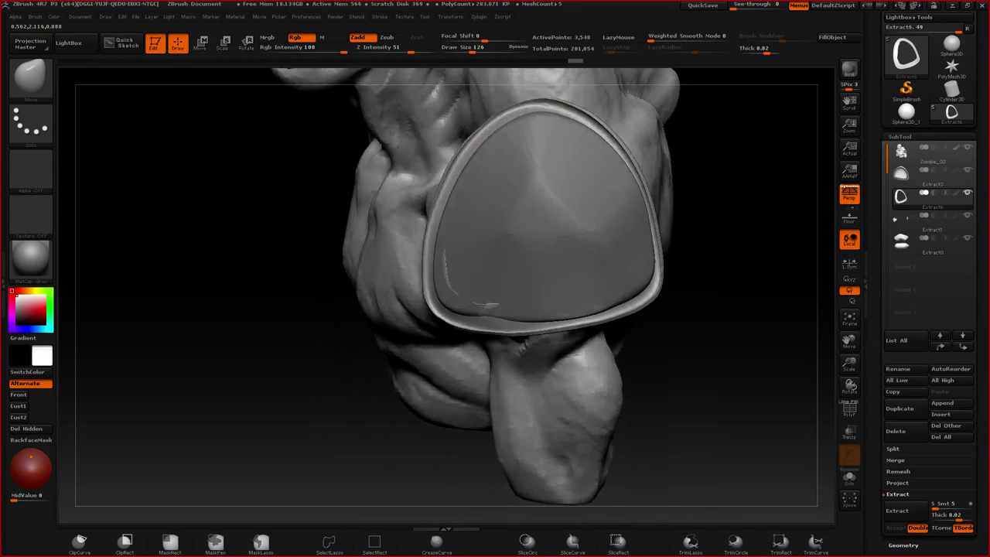
drag(485, 304, 456, 286)
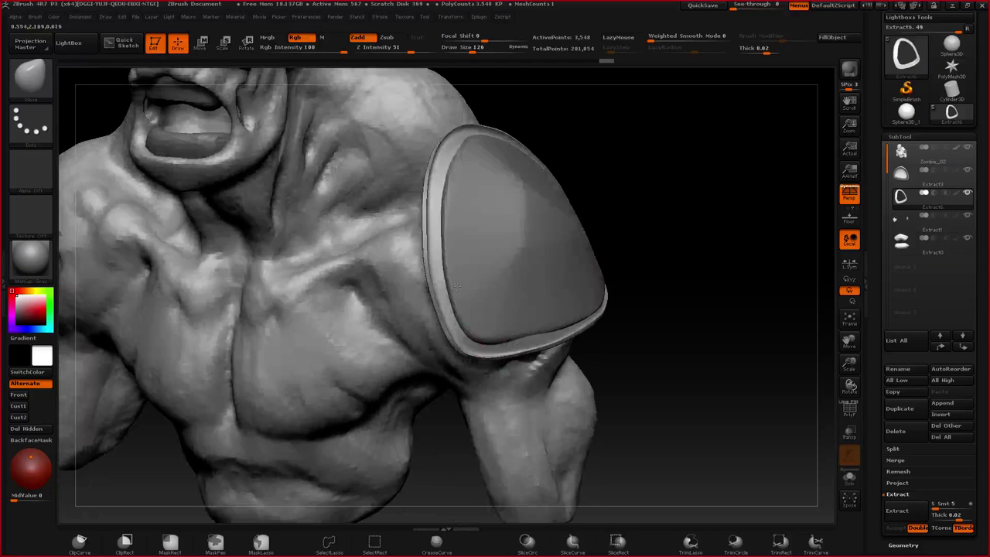
mouse_move(456, 286)
right_down()
mouse_move(464, 264)
mouse_move(440, 328)
mouse_move(413, 338)
right_up()
ctrl+drag(415, 339, 445, 384)
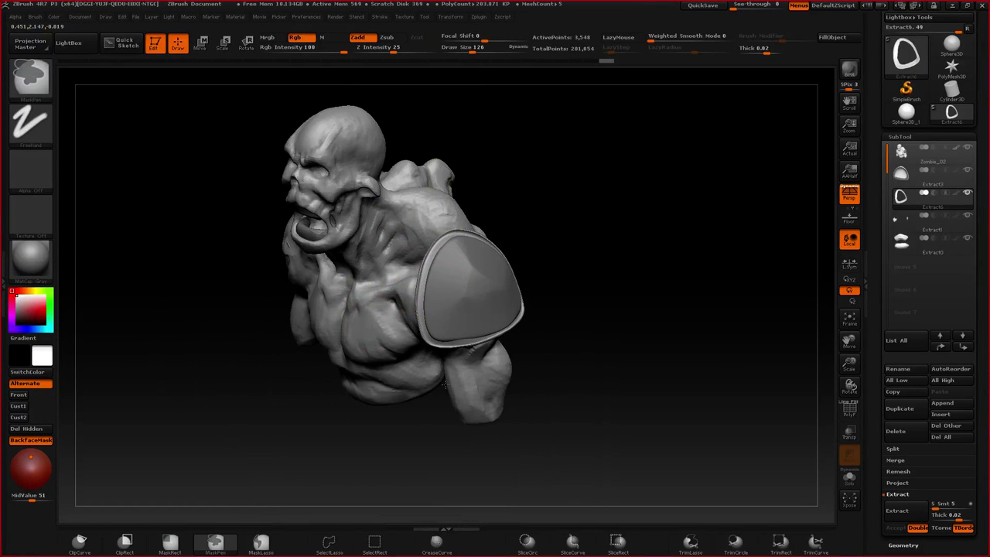
ctrl+right_drag(446, 384, 467, 402)
mouse_move(498, 284)
right_down()
mouse_move(450, 277)
mouse_move(447, 228)
right_up()
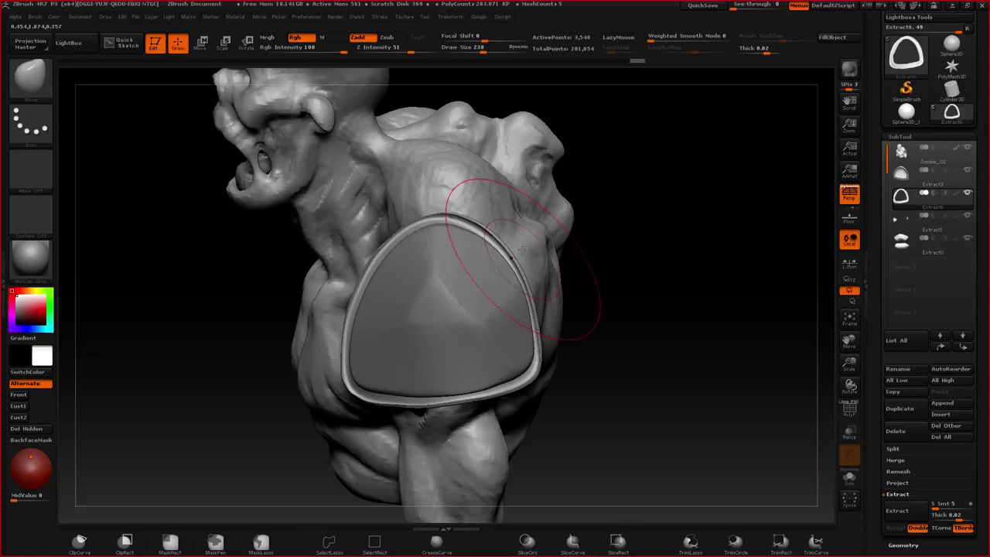
- Try to thicken the rear upper edge of the rim trim with the Inflate brush at size 325 and intensity 10
key(b)
key(i)
key(n)
drag(523, 250, 482, 249)
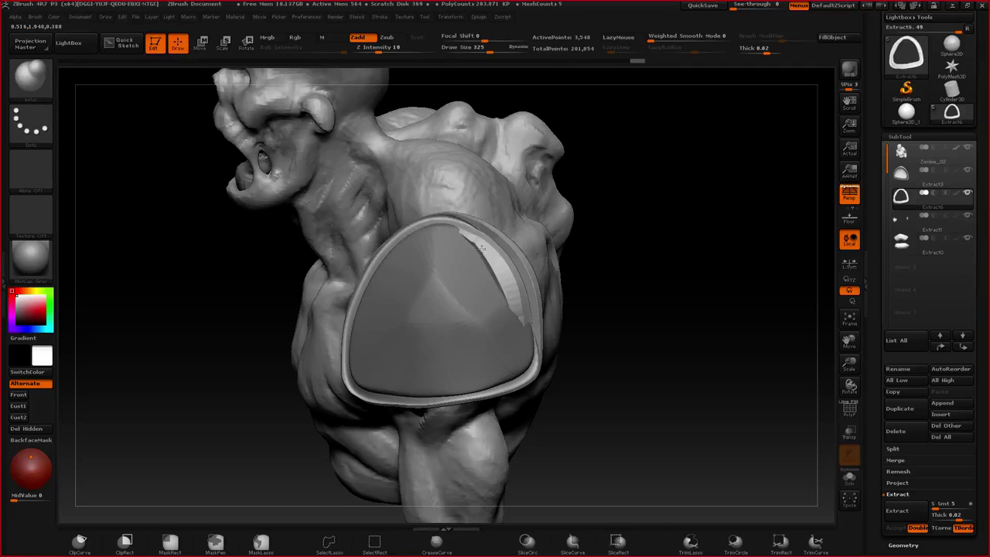
key(ctrl+z)
- Smooth the rear edge of the rim trim, and set the Inflate brush to draw size 1000 with a lower intensity
mouse_move(512, 300)
shift+mouse_down()
mouse_move(414, 246)
mouse_move(511, 367)
mouse_move(492, 267)
shift+mouse_up()
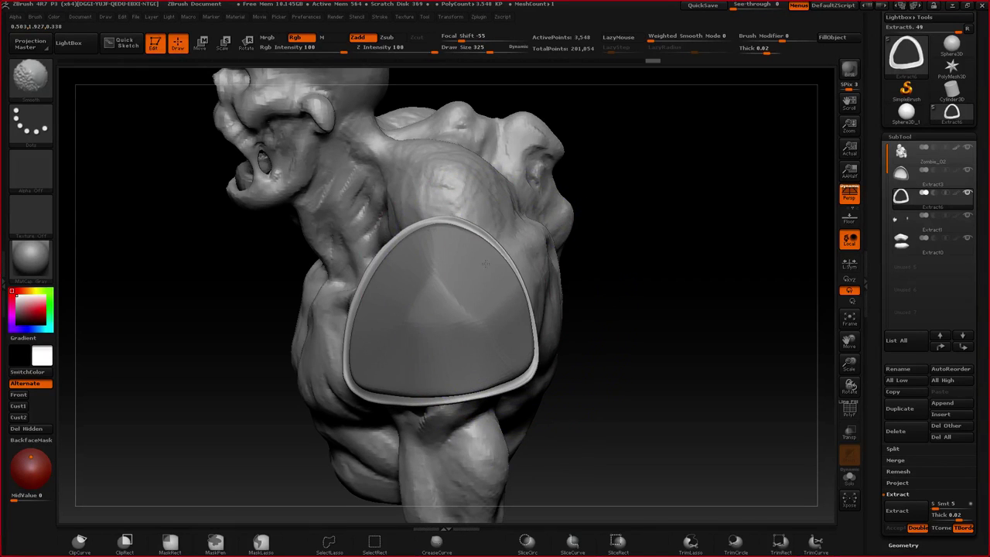
key(ctrl)
key(space)
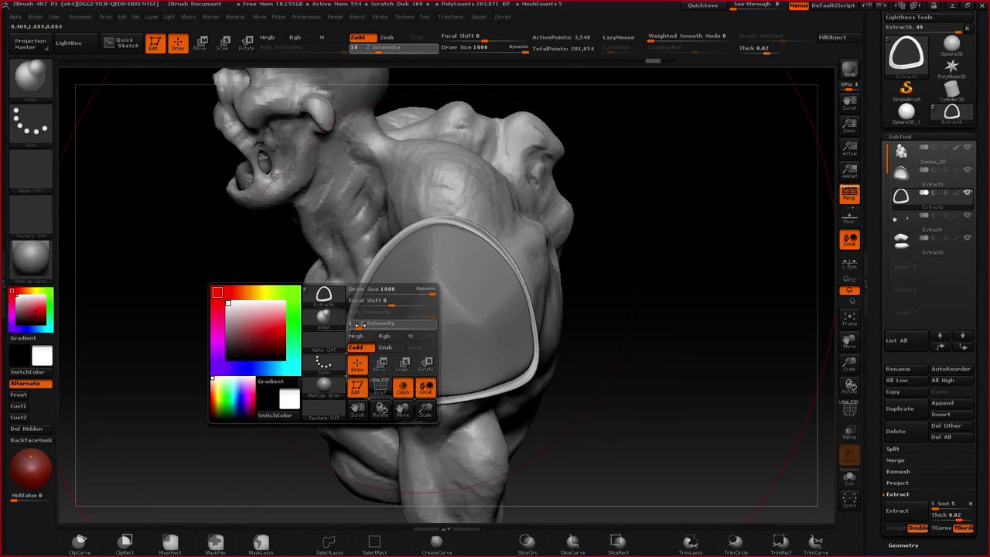
drag(372, 323, 364, 324)
mouse_move(378, 286)
mouse_down()
mouse_move(468, 251)
mouse_move(437, 272)
mouse_up()
key(space)
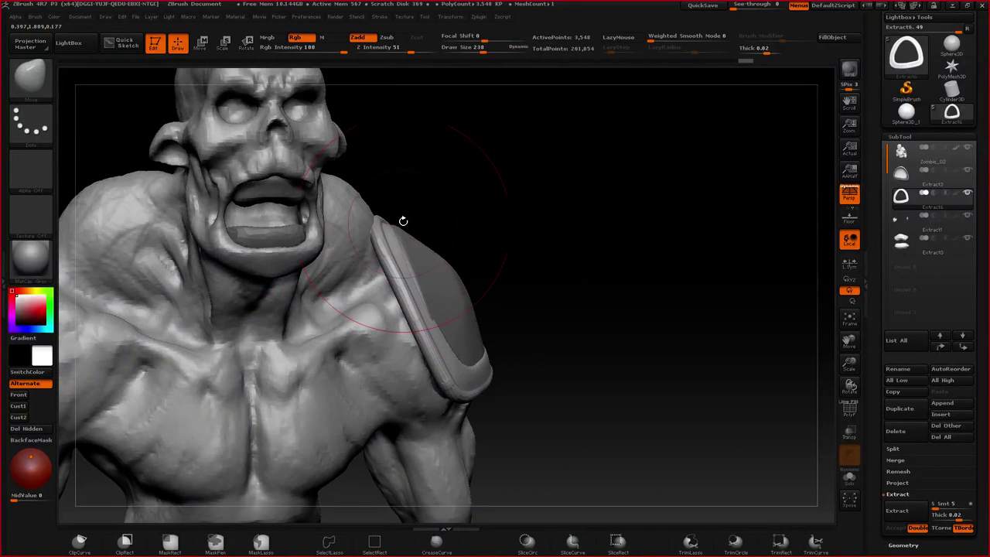
- Adjust the fit of the rim trim against the shoulder shell with the Move brush at sizes 238 and 165
right_drag(395, 224, 499, 278)
drag(499, 278, 437, 217)
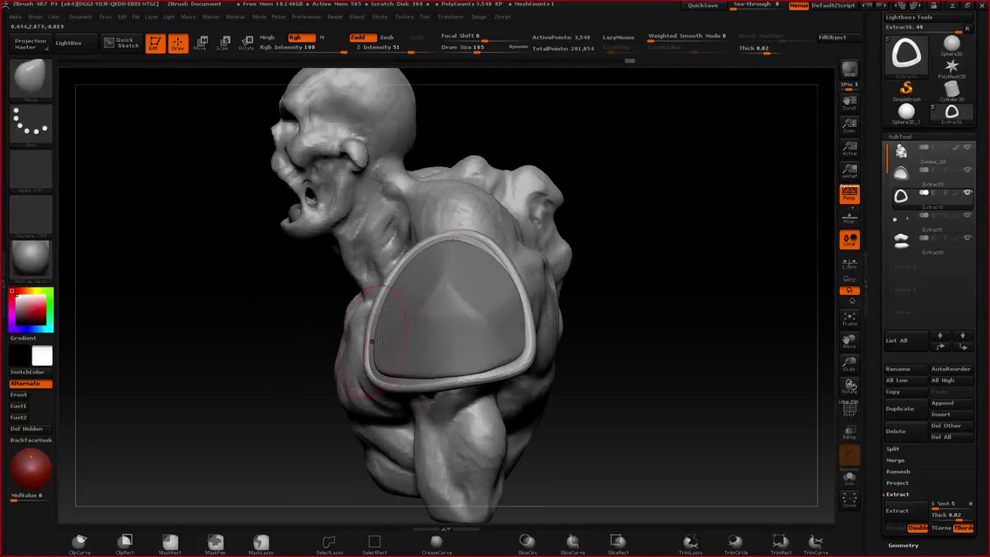
mouse_move(382, 340)
right_down()
mouse_move(451, 281)
mouse_move(469, 183)
right_up()
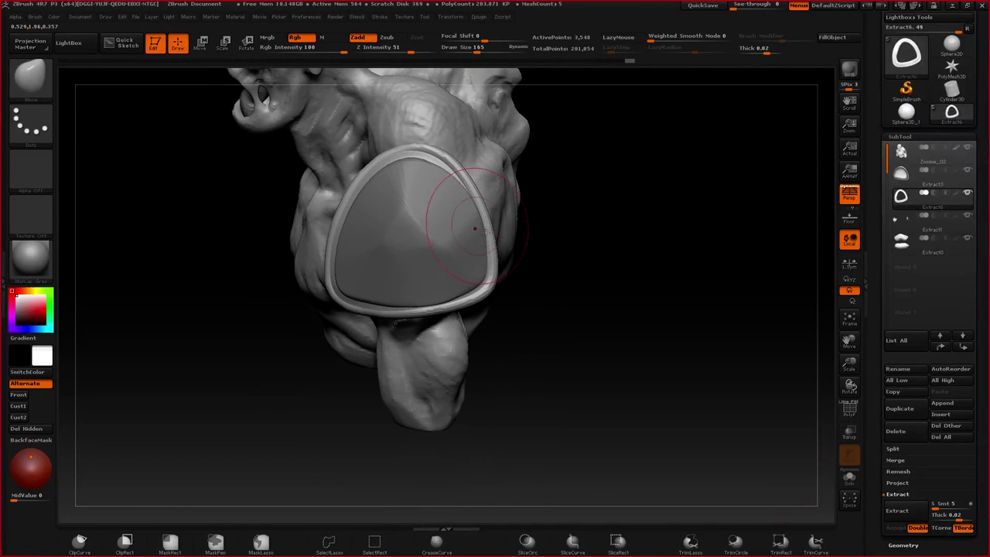
- Open the Geometry settings for the rim trim subtool
scroll(911, 371, down, 3)
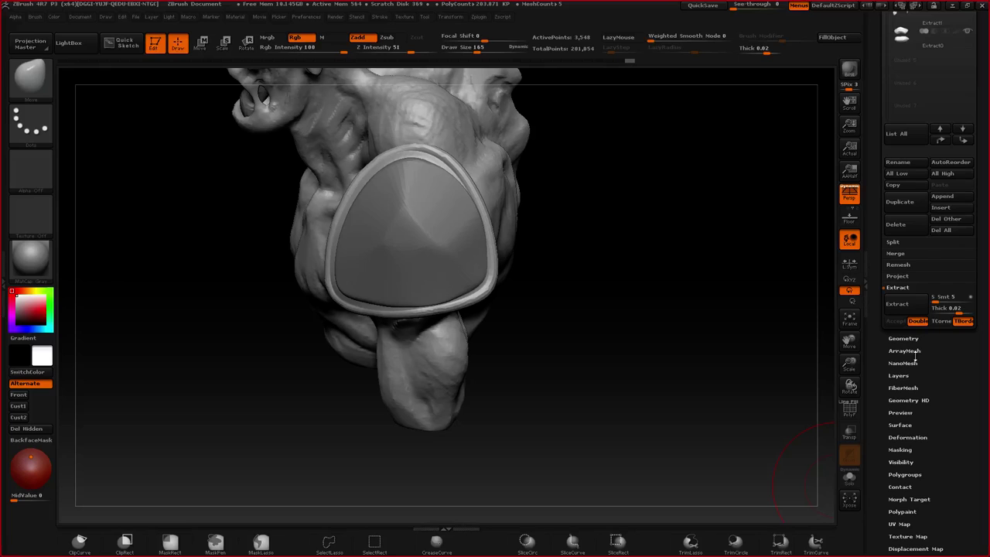
click(904, 338)
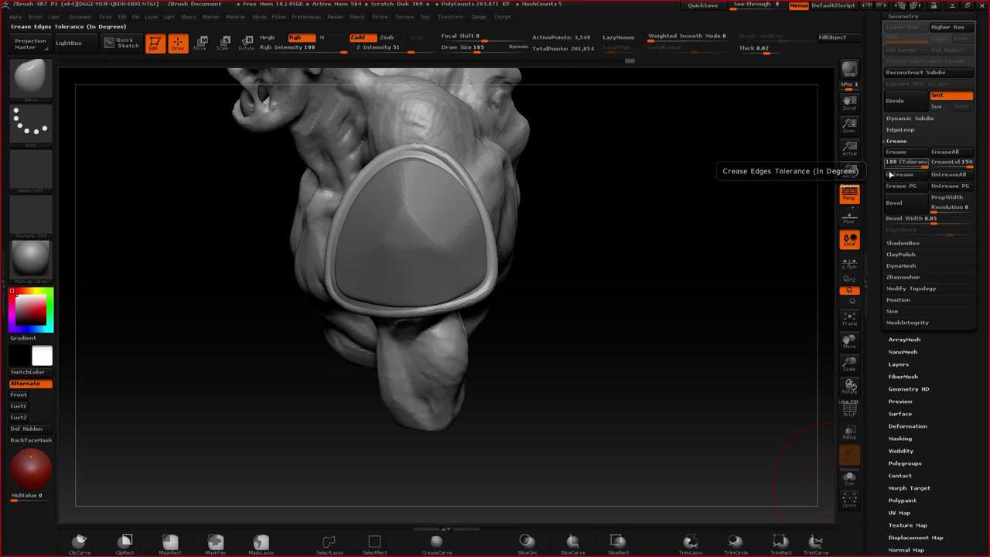
- Reshape the shoulder plate's raised rim along its upper, rear and lower edges with the Move brush at draw size 165
alt+right_drag(470, 219, 491, 256)
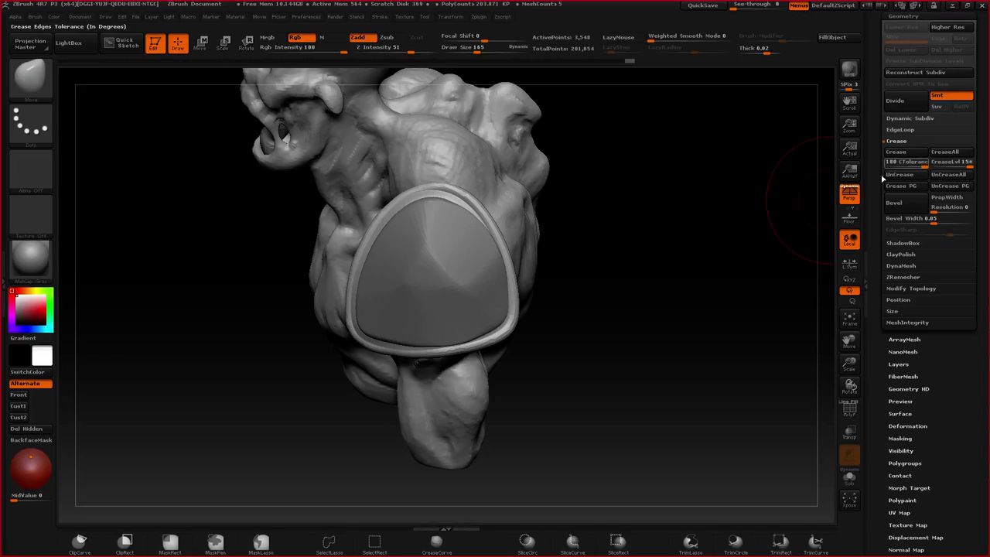
mouse_move(489, 249)
alt+right_down()
mouse_move(480, 225)
mouse_move(489, 239)
mouse_move(460, 232)
alt+right_up()
drag(487, 181, 493, 178)
drag(493, 311, 499, 316)
drag(427, 346, 426, 356)
mouse_move(426, 356)
alt+right_down()
mouse_move(473, 316)
mouse_move(520, 321)
alt+right_up()
drag(453, 318, 452, 313)
drag(379, 317, 522, 265)
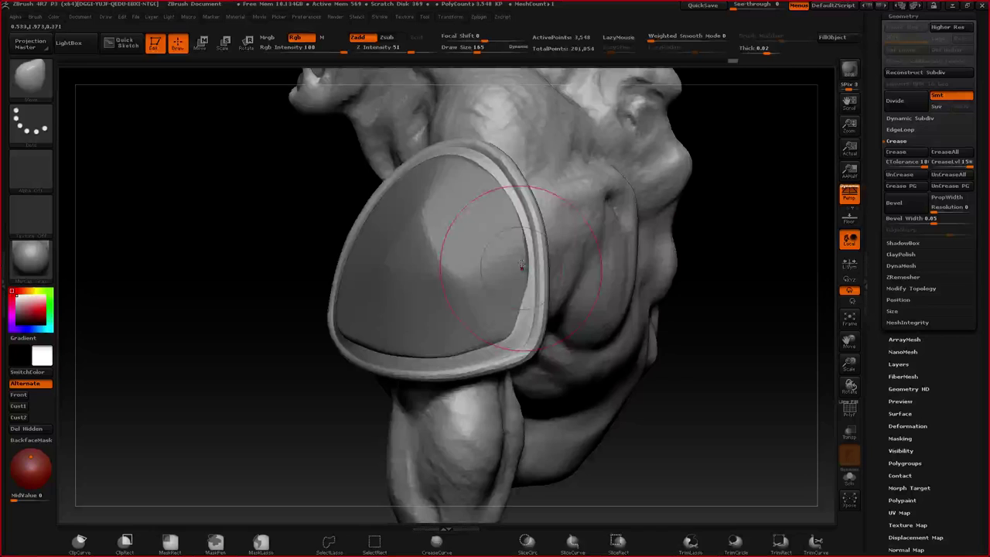
mouse_move(522, 264)
right_down()
mouse_move(465, 259)
mouse_move(544, 238)
right_up()
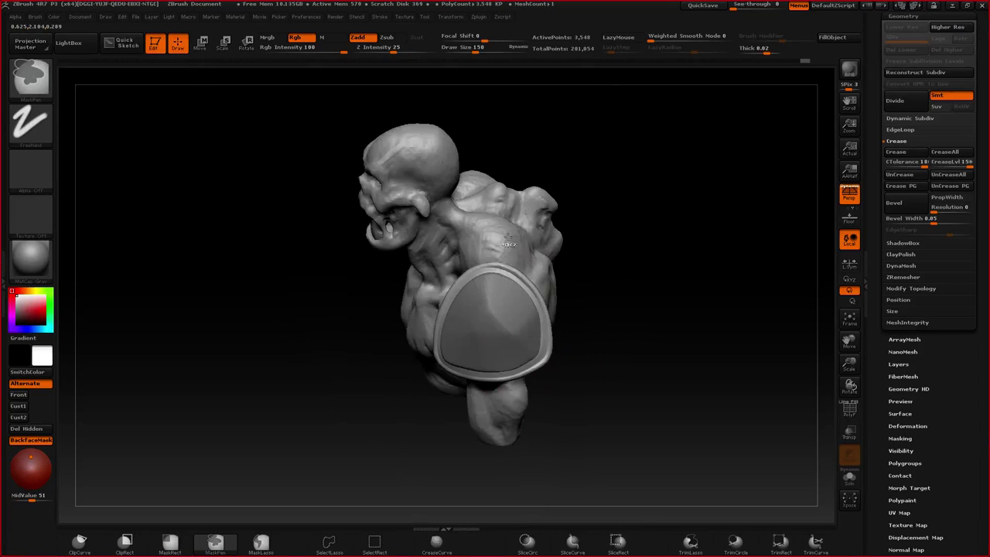
- Set the Move brush's draw size to 150 and adjust the top of the shoulder plate's rim
drag(495, 263, 518, 244)
mouse_move(519, 245)
ctrl+right_down()
mouse_move(503, 323)
mouse_move(502, 266)
ctrl+right_up()
key(space)
click(500, 248)
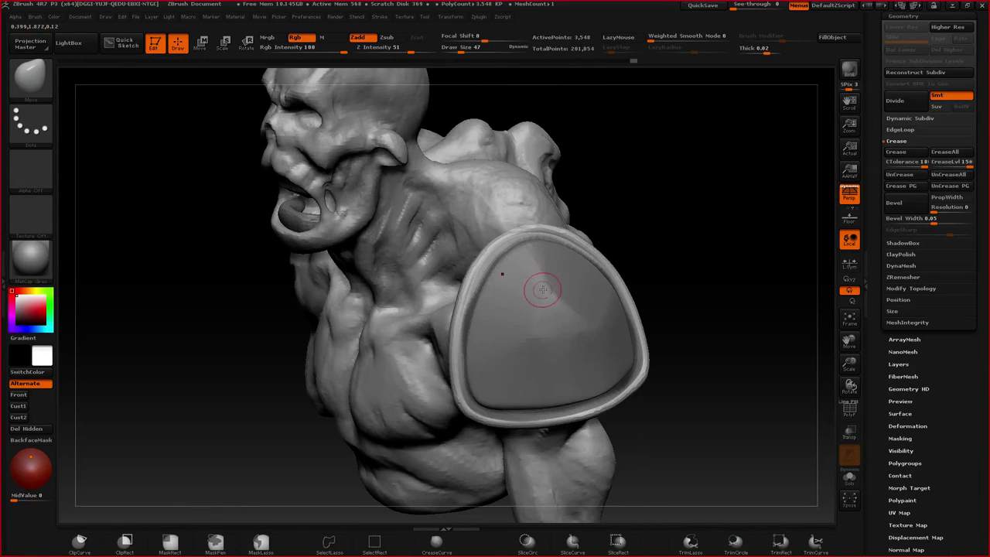
key(bracketright)
key(bracketright)
key(bracketright)
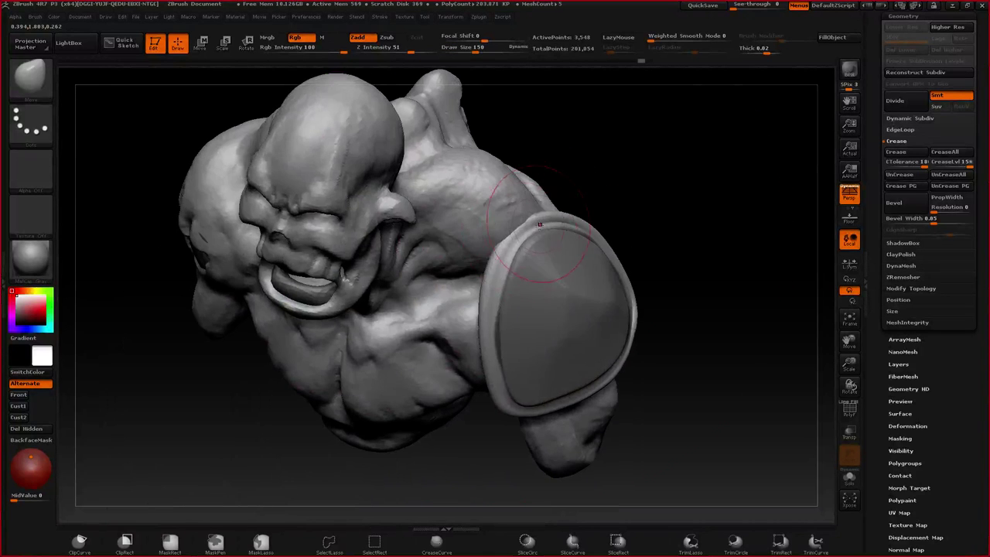
drag(540, 224, 544, 242)
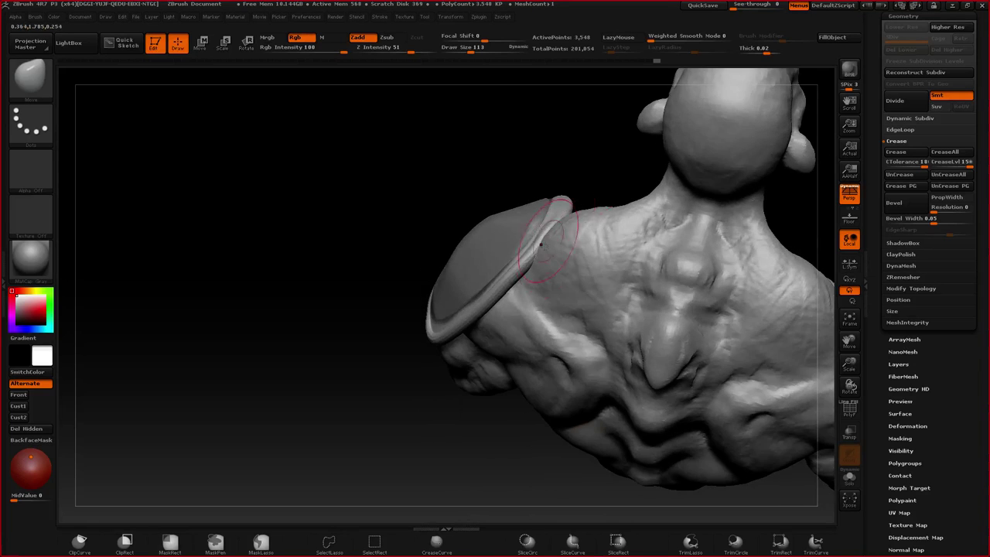
- Pull the rim's back edge against the shoulder, isolate the rim subtool and reduce the draw size to 37
mouse_move(540, 245)
mouse_down()
mouse_move(566, 235)
mouse_move(540, 233)
mouse_move(589, 245)
mouse_move(602, 223)
mouse_up()
click(849, 478)
key(space)
mouse_move(602, 223)
ctrl+right_down()
mouse_move(557, 235)
mouse_move(568, 267)
ctrl+right_up()
key(space)
drag(568, 267, 560, 266)
right_drag(560, 266, 584, 271)
drag(584, 271, 566, 236)
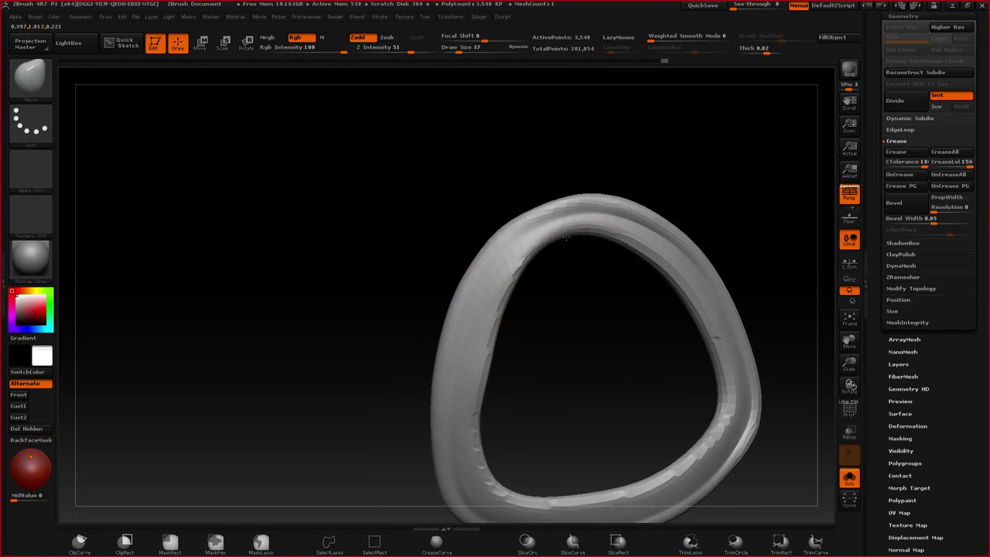
- Paint a mask along the upper and side inner faces of the isolated rim, undoing one unwanted change
alt+right_drag(675, 235, 605, 190)
mouse_move(540, 181)
right_down()
mouse_move(520, 185)
mouse_move(539, 164)
right_up()
key(space)
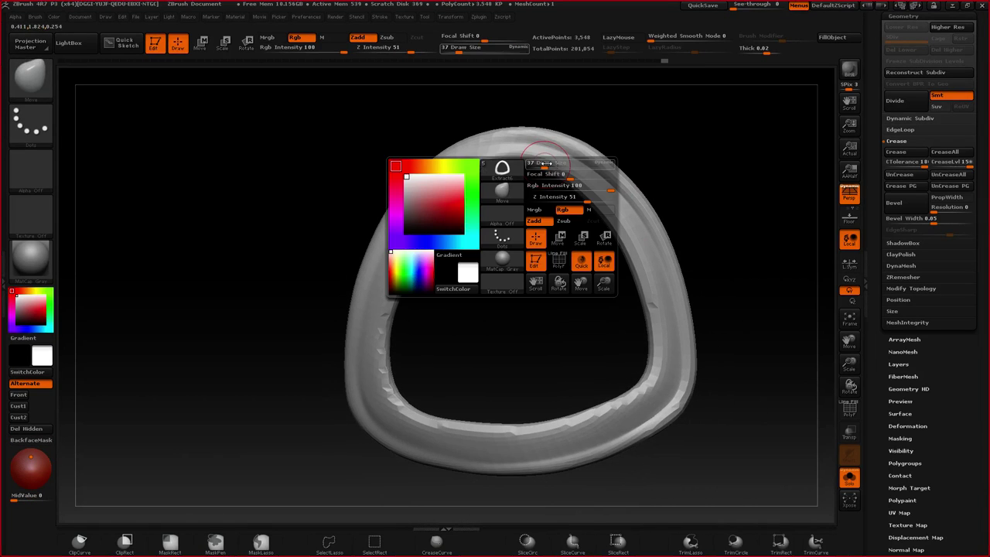
mouse_move(422, 203)
ctrl+mouse_down()
mouse_move(375, 365)
mouse_move(406, 395)
mouse_move(422, 385)
mouse_move(428, 329)
ctrl+mouse_up()
mouse_move(432, 325)
ctrl+mouse_down()
mouse_move(546, 319)
mouse_move(534, 256)
ctrl+mouse_up()
mouse_move(547, 145)
ctrl+mouse_down()
mouse_move(537, 126)
mouse_move(554, 249)
ctrl+mouse_up()
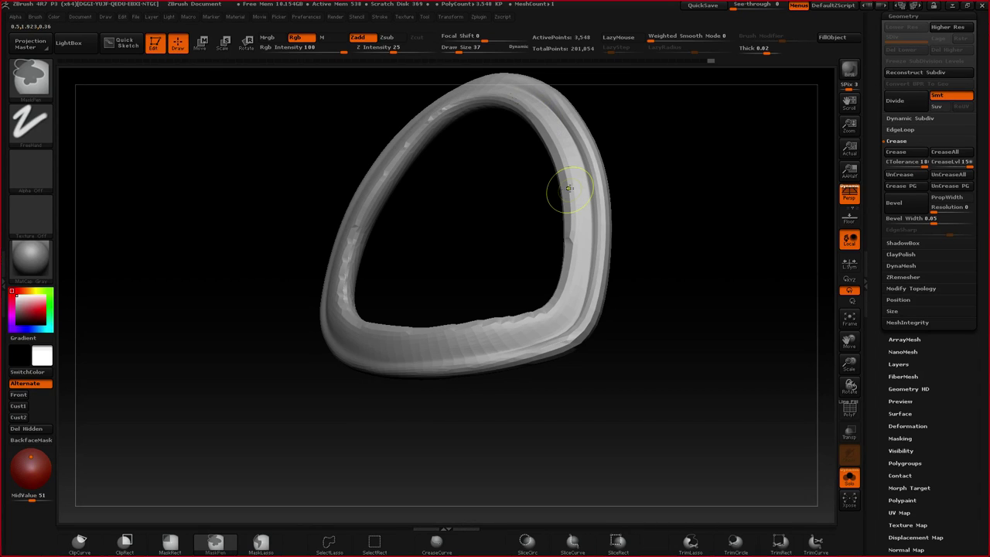
key(ctrl+z)
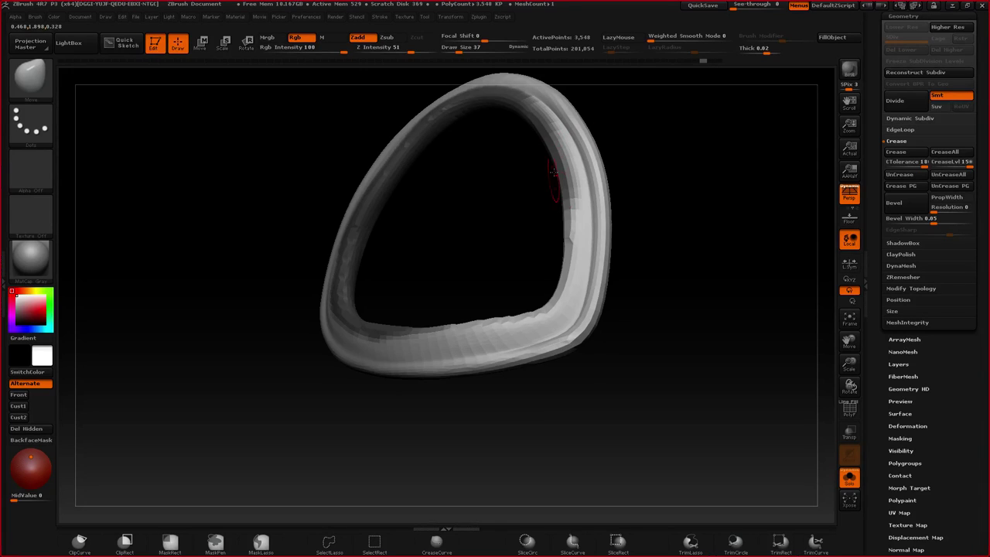
drag(553, 186, 555, 204)
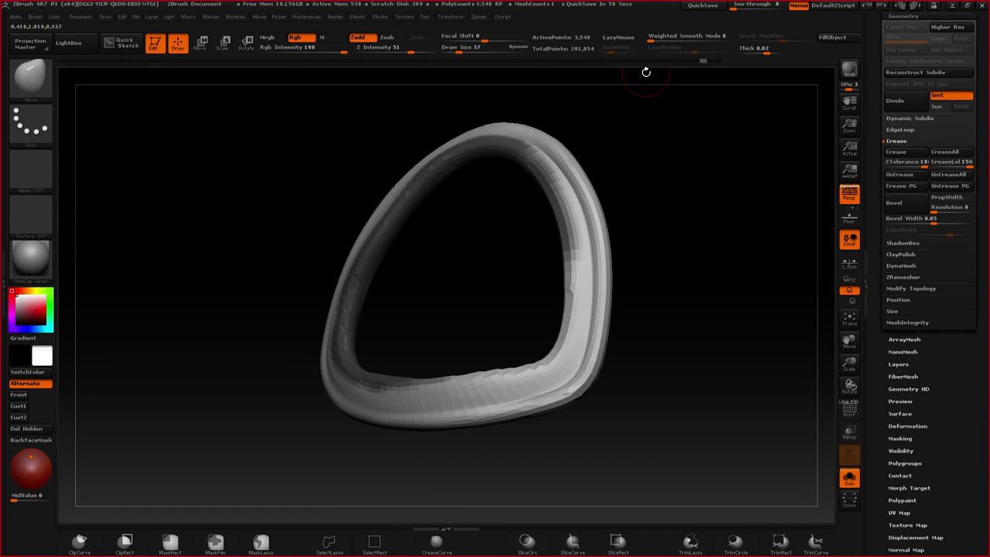
- Extend the mask around the rear, lower and front inner faces of the isolated rim at draw size 37
mouse_move(526, 161)
ctrl+mouse_down()
mouse_move(571, 220)
mouse_move(559, 334)
ctrl+mouse_up()
mouse_move(546, 329)
mouse_down()
mouse_move(621, 293)
mouse_move(474, 318)
mouse_up()
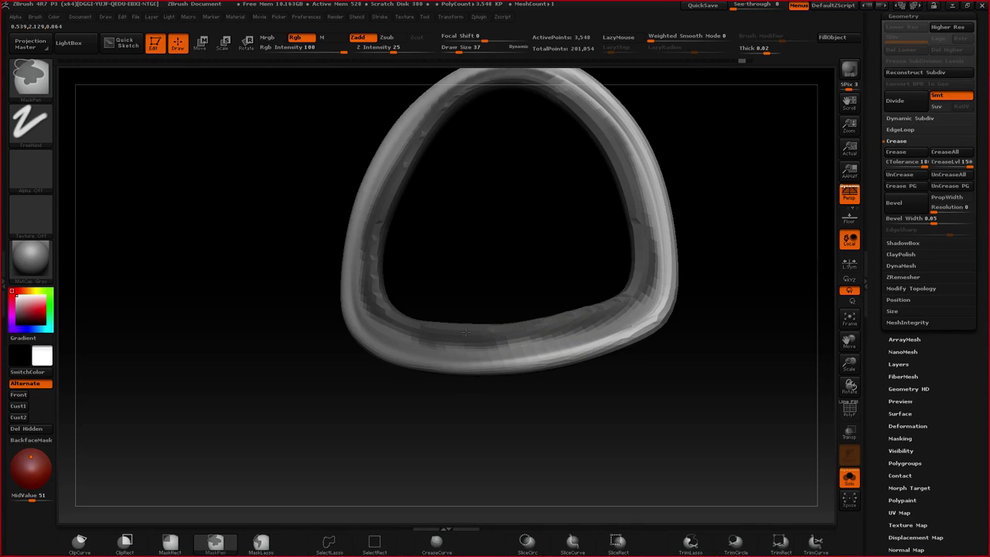
mouse_move(466, 332)
right_down()
mouse_move(588, 270)
mouse_move(566, 224)
mouse_move(520, 220)
right_up()
mouse_move(520, 220)
ctrl+mouse_down()
mouse_move(532, 228)
mouse_move(521, 196)
ctrl+mouse_up()
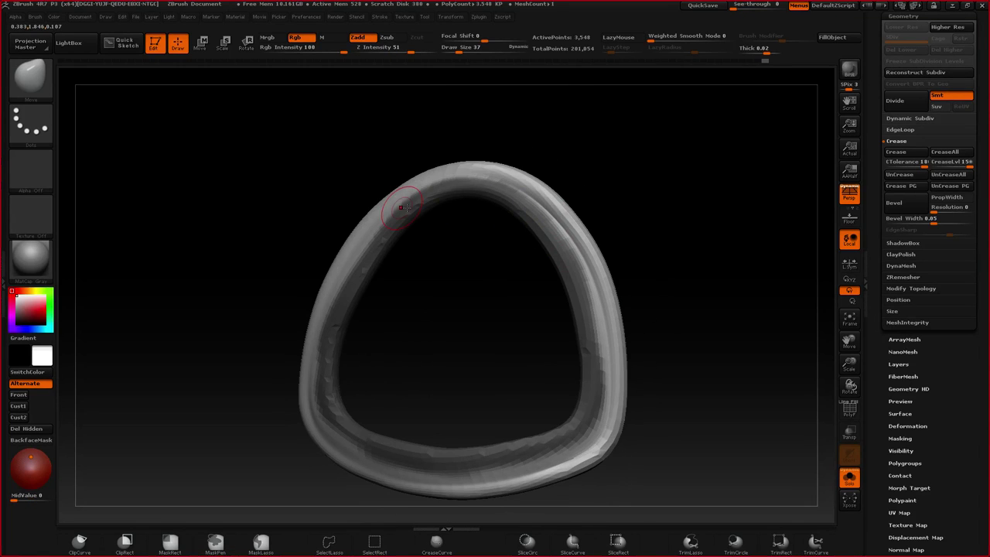
right_drag(405, 208, 374, 367)
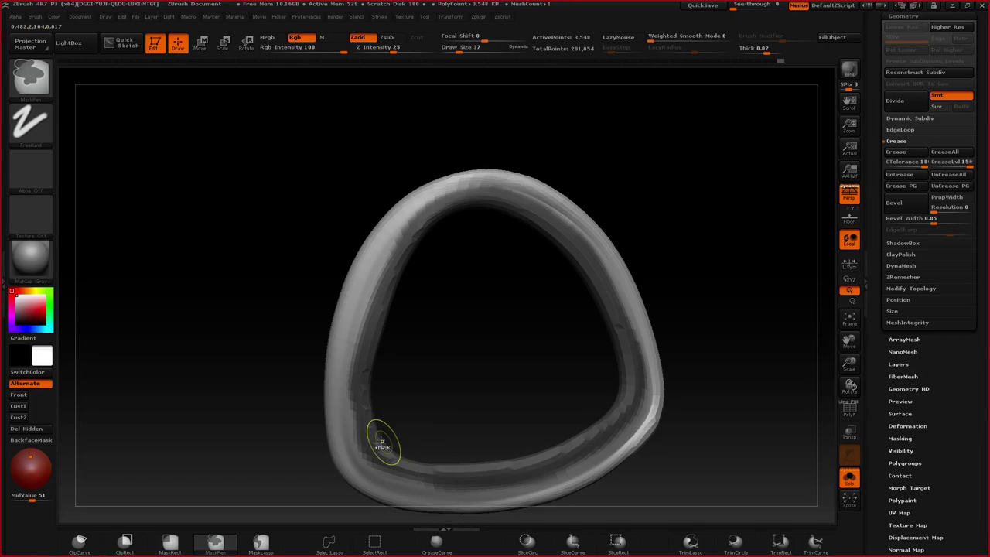
mouse_move(405, 447)
alt+right_down()
mouse_move(460, 378)
mouse_move(438, 281)
mouse_move(445, 260)
alt+right_up()
- Return to the full model with the Move brush active, check the rim's inner edge and undo the last change
mouse_move(445, 259)
right_down()
mouse_move(459, 225)
mouse_move(395, 240)
right_up()
mouse_move(394, 240)
ctrl+right_down()
mouse_move(447, 306)
mouse_move(434, 298)
ctrl+right_up()
key(b)
key(m)
key(v)
drag(447, 284, 449, 257)
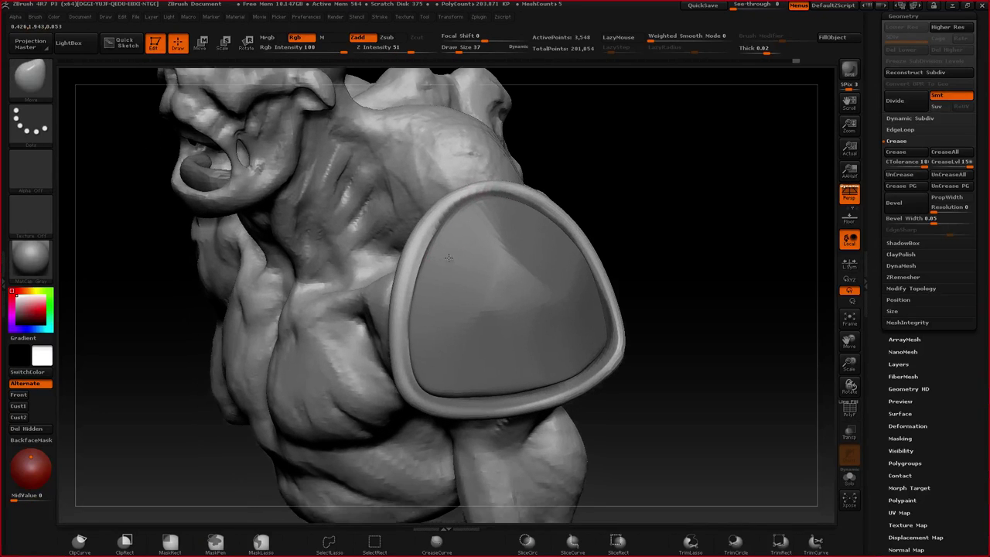
alt+right_drag(449, 258, 447, 235)
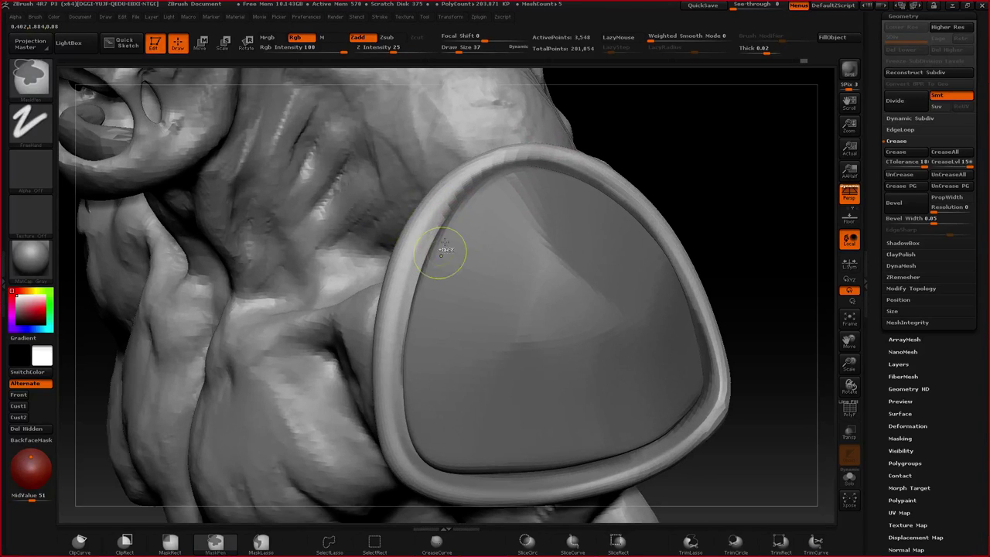
key(ctrl+z)
- Pull the rim's top and front edges outward with the Move brush at draw size 136
alt+right_drag(426, 297, 435, 243)
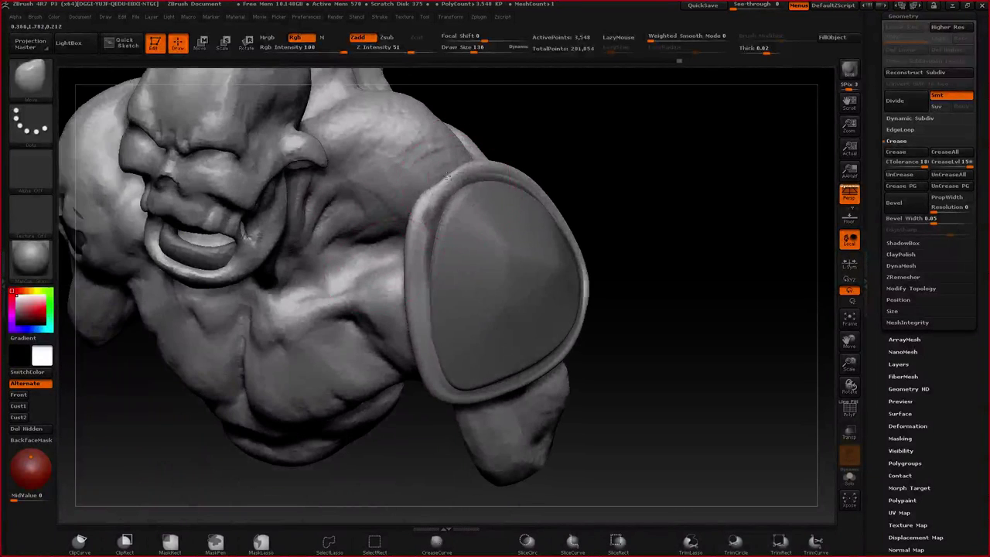
drag(448, 177, 452, 173)
right_drag(569, 168, 501, 158)
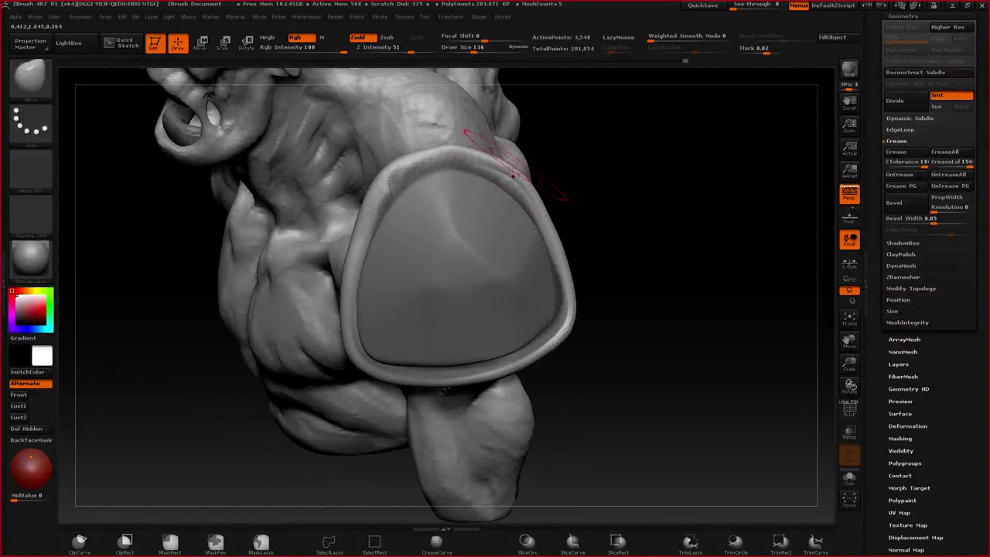
drag(352, 249, 344, 247)
drag(355, 352, 348, 361)
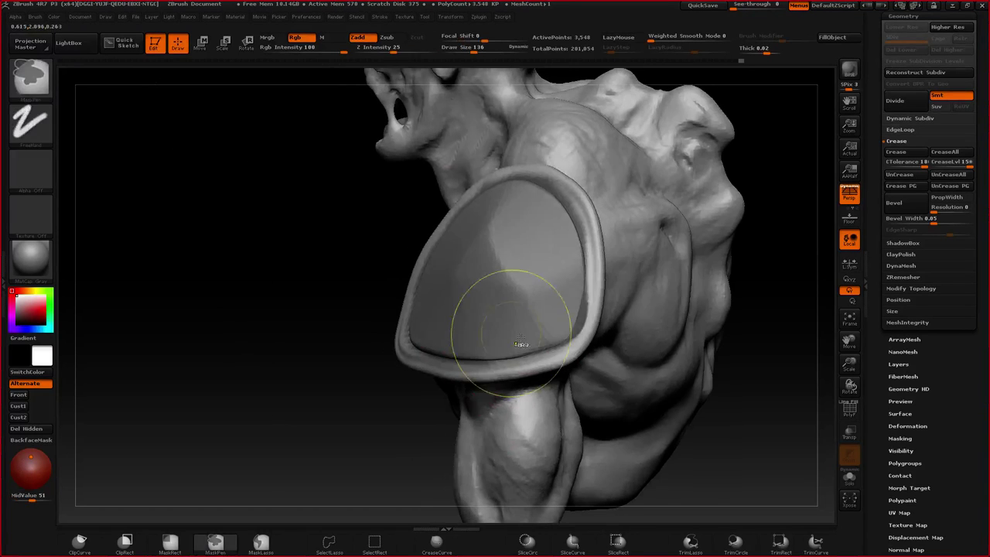
key(ctrl+z)
right_drag(520, 340, 550, 334)
- Reshape the rim's rear edge and smooth the rim's surface along its side and bottom
drag(548, 334, 632, 244)
right_drag(639, 237, 619, 255)
mouse_move(576, 203)
shift+mouse_down()
mouse_move(520, 221)
mouse_move(513, 344)
shift+mouse_up()
shift+drag(631, 311, 649, 291)
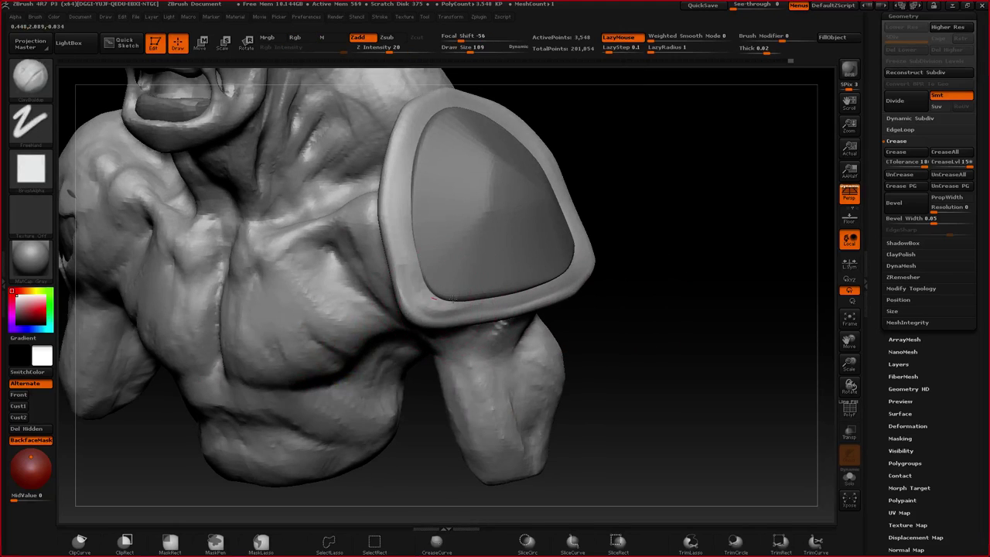
- Refine the rim's front edge around the armpit side with the Move brush at draw size 75
key(space)
mouse_move(453, 299)
mouse_down()
mouse_move(434, 297)
mouse_move(407, 203)
mouse_up()
alt+right_drag(416, 180, 434, 255)
drag(439, 179, 400, 250)
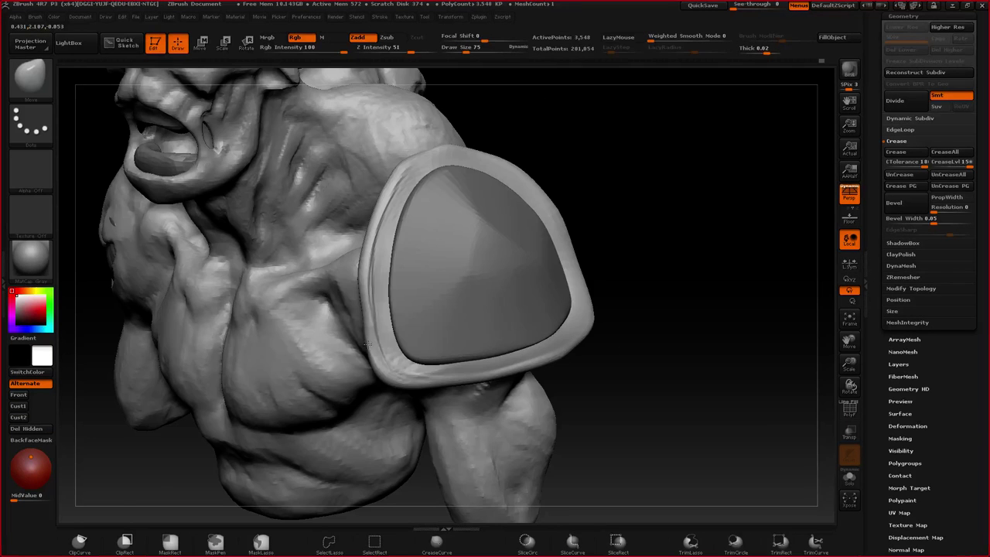
right_drag(364, 286, 426, 210)
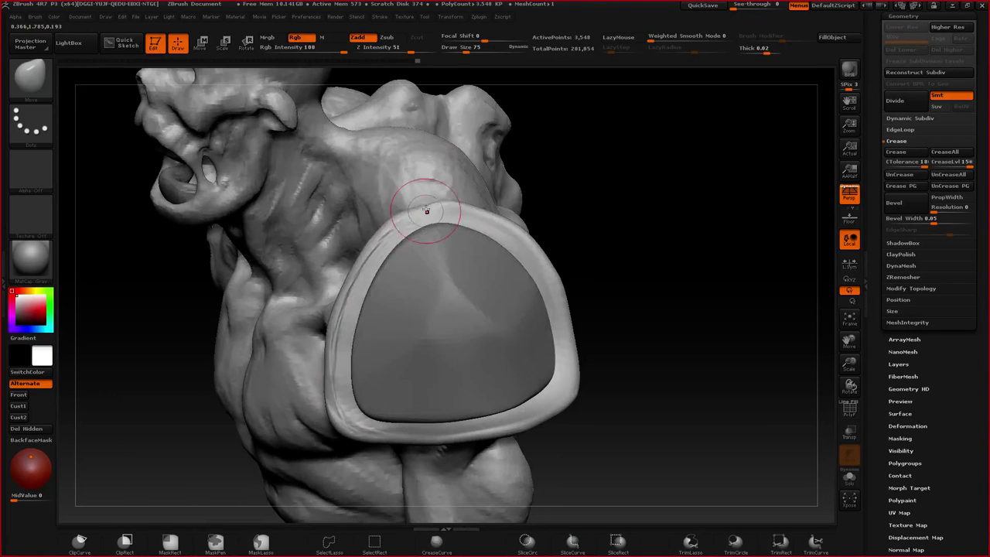
- Reselect the rim subtool and pull its lower edge down with the Move brush at draw size 113
alt+click(513, 311)
mouse_move(513, 311)
right_down()
mouse_move(555, 297)
mouse_move(540, 272)
right_up()
alt+click(564, 296)
key(space)
drag(573, 252, 548, 252)
right_drag(552, 313, 562, 289)
key(space)
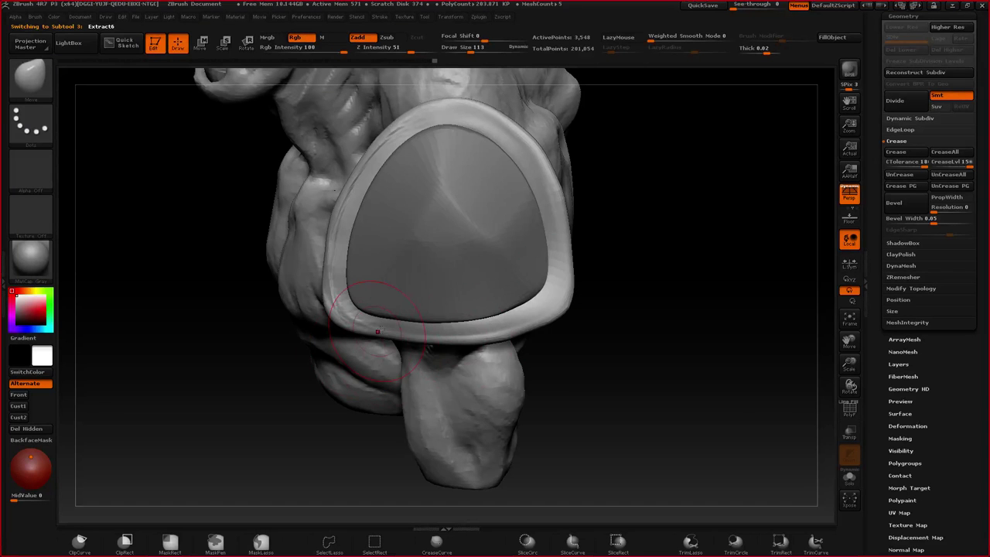
drag(377, 331, 382, 339)
drag(534, 319, 537, 326)
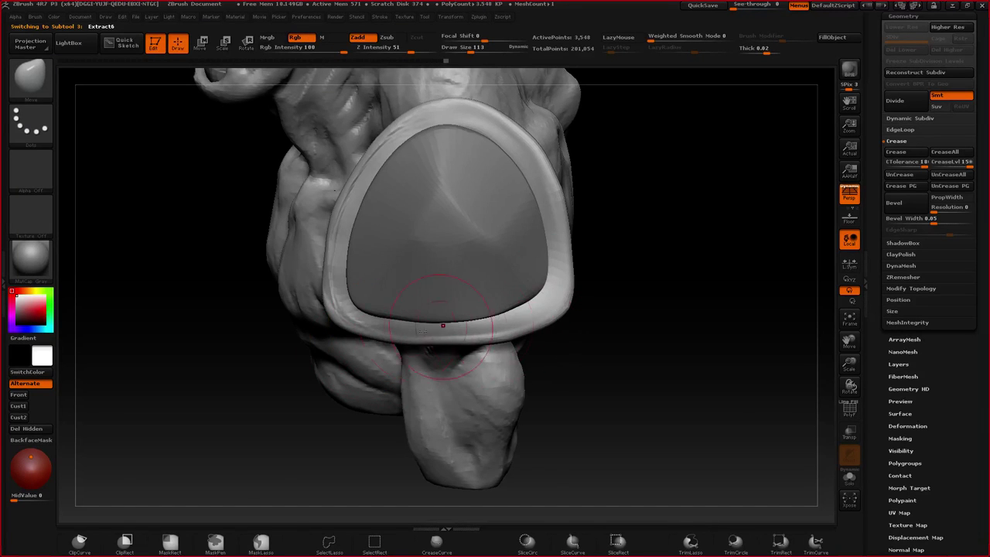
right_drag(469, 325, 387, 325)
- Build up the rim's front and lower bands with the ClayBuildup brush, starting at draw size 68
key(space)
drag(386, 325, 373, 325)
right_drag(348, 301, 321, 279)
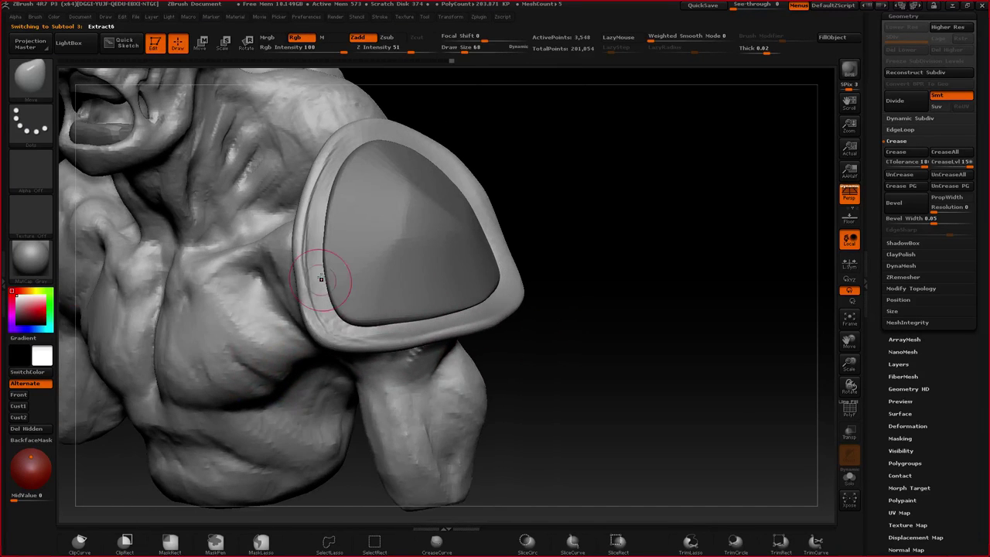
key(b)
key(c)
key(b)
mouse_move(314, 262)
mouse_down()
mouse_move(342, 326)
mouse_move(446, 326)
mouse_up()
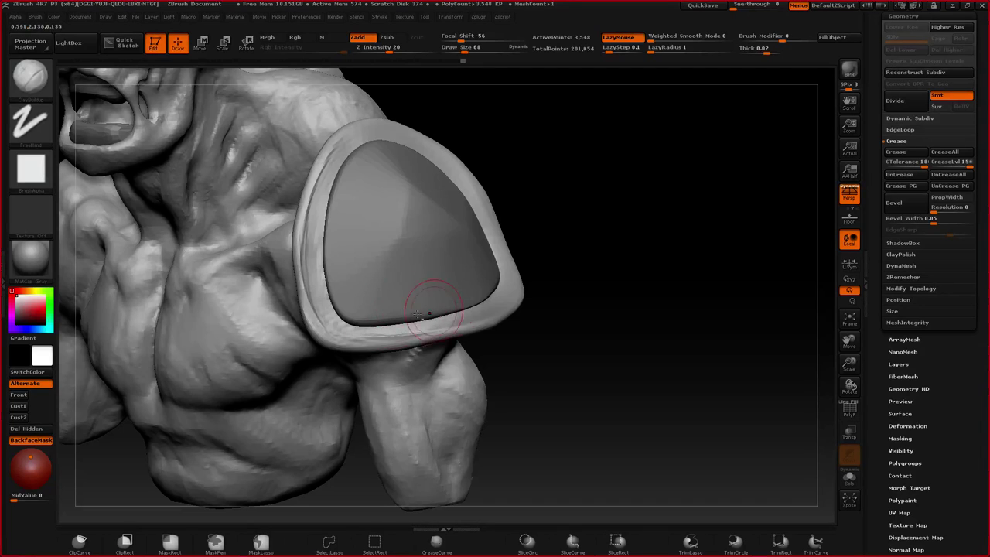
mouse_move(487, 300)
right_down()
mouse_move(469, 239)
mouse_move(433, 236)
mouse_move(362, 202)
mouse_move(503, 287)
right_up()
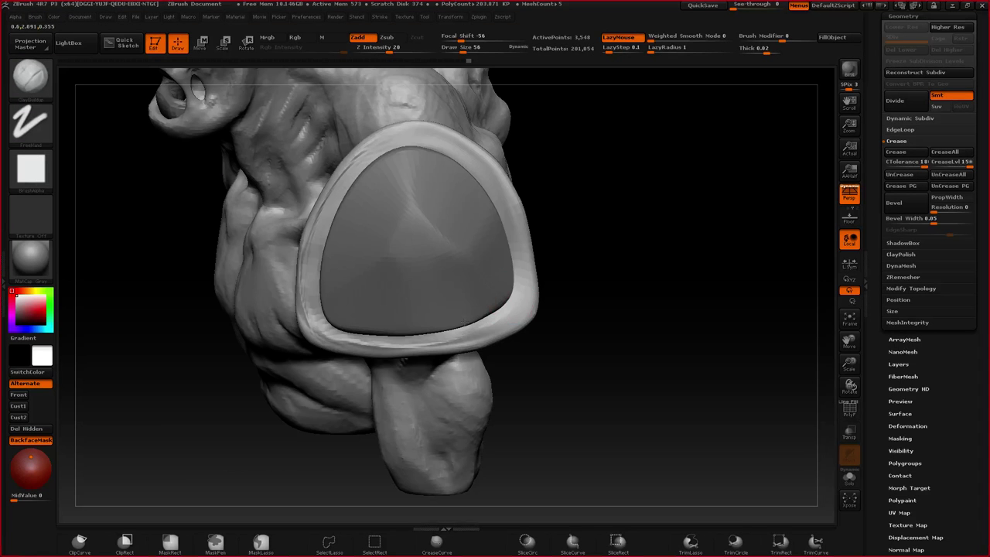
drag(464, 321, 423, 334)
- Smooth the clay strokes along the rim's lower and front bands
right_drag(356, 328, 414, 341)
shift+drag(342, 357, 469, 337)
mouse_move(286, 304)
shift+mouse_down()
mouse_move(299, 327)
mouse_move(306, 186)
shift+mouse_up()
- Switch to the Move brush and enlarge its draw size for adjusting the rim's rear side
right_drag(292, 281, 271, 277)
key(b)
key(m)
key(v)
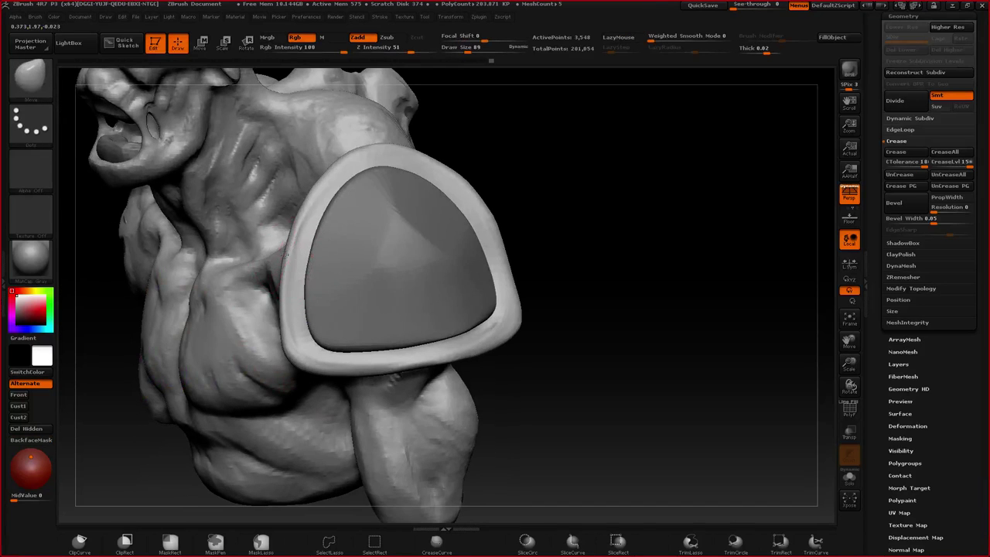
right_drag(385, 261, 508, 222)
key(space)
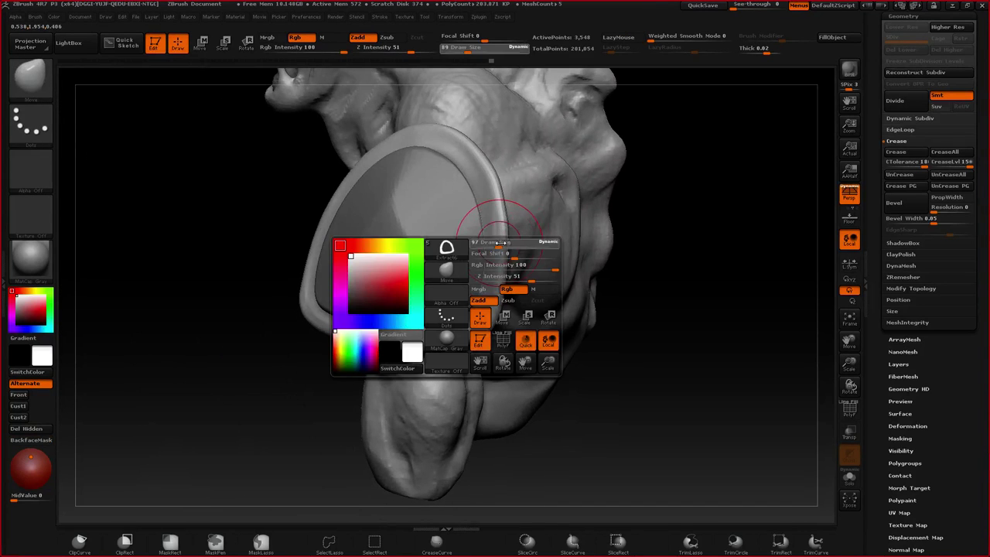
drag(501, 243, 506, 243)
- Build up the rim's rear band with ClayBuildup at draw size 50 and smooth it
right_drag(418, 224, 484, 209)
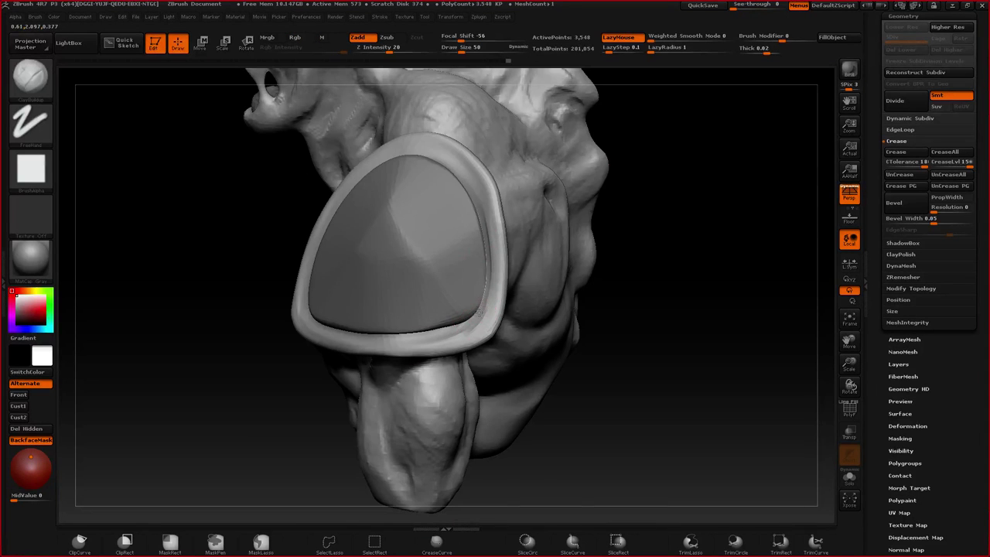
mouse_move(464, 177)
right_down()
mouse_move(494, 215)
mouse_move(470, 212)
right_up()
key(shift)
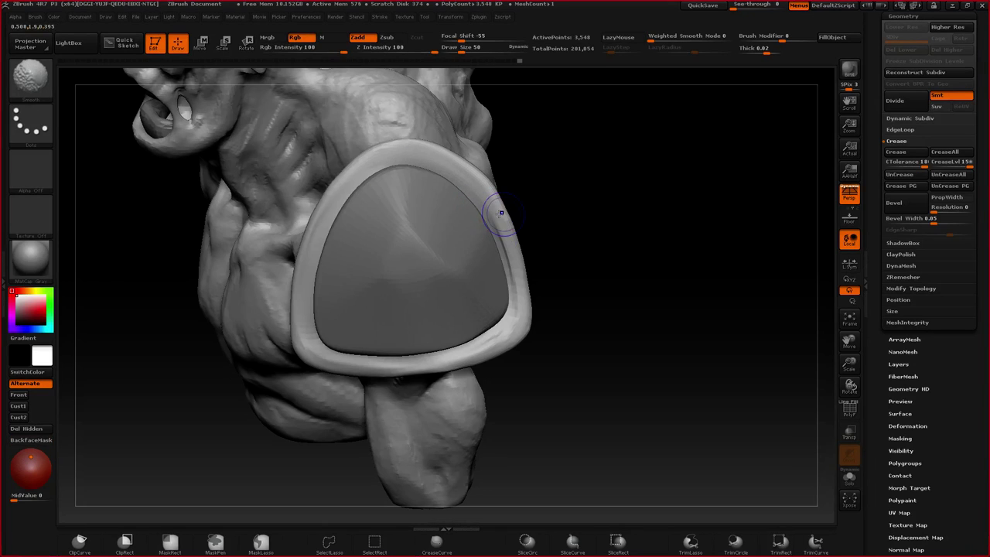
key(shift)
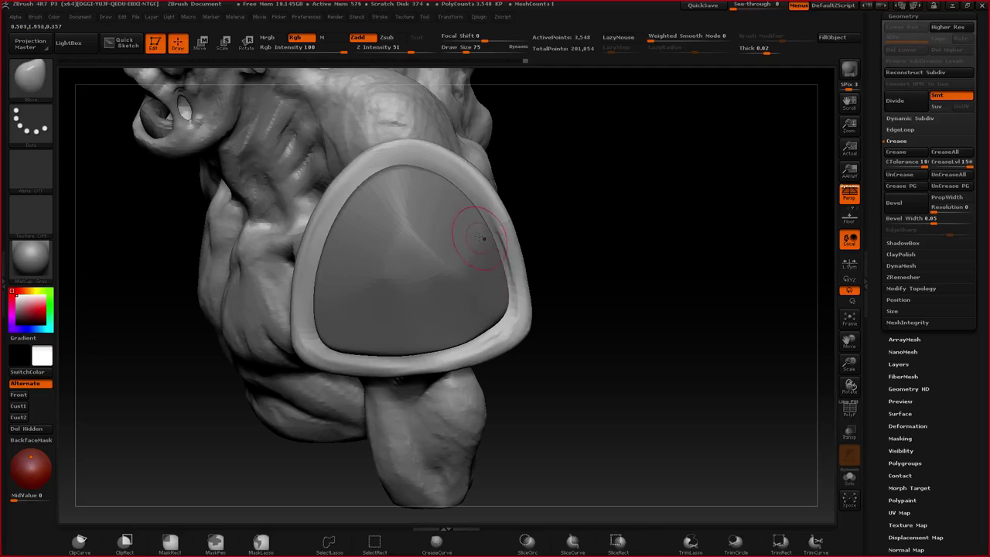
- Adjust the Move brush's draw size and isolate the rim subtool
key(bracketright)
key(shift+s)
mouse_move(486, 347)
right_down()
mouse_move(455, 286)
mouse_move(485, 304)
mouse_move(453, 329)
mouse_move(463, 350)
right_up()
key(bracketleft)
key(bracketleft)
key(space)
drag(463, 351, 460, 353)
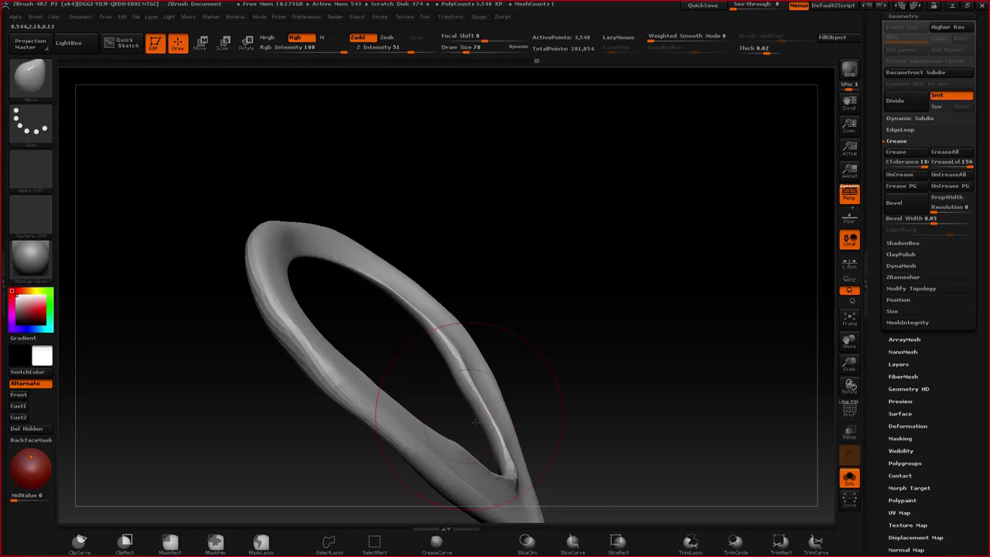
- Push out the isolated rim's uneven lower inner corner with the Move brush at draw size 86, and show the full model again
mouse_move(484, 448)
mouse_down()
mouse_move(532, 338)
mouse_move(555, 330)
mouse_move(480, 382)
mouse_up()
key(space)
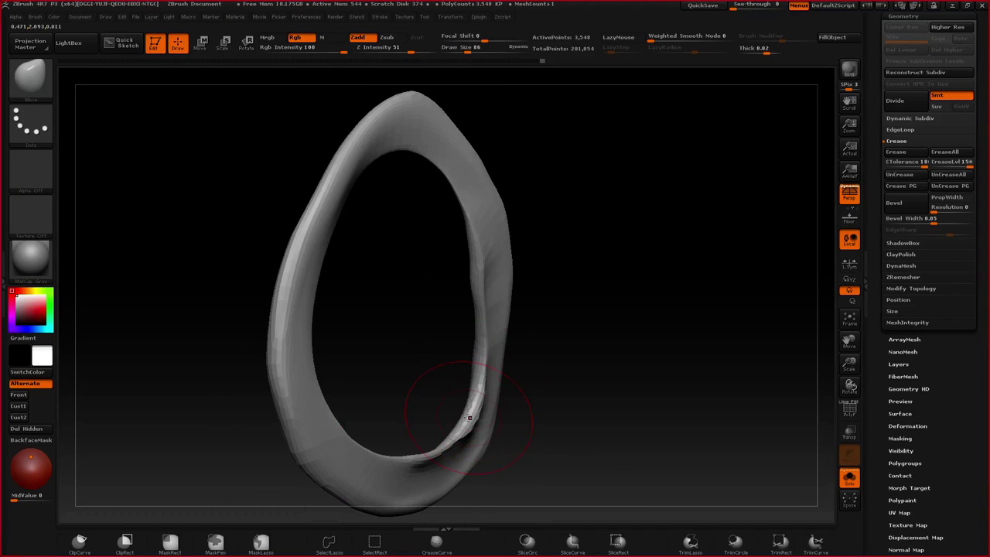
drag(469, 418, 473, 427)
drag(435, 455, 437, 464)
mouse_move(434, 434)
ctrl+right_down()
mouse_move(400, 297)
mouse_move(420, 379)
mouse_move(411, 420)
mouse_move(374, 377)
mouse_move(433, 282)
mouse_move(450, 321)
ctrl+right_up()
key(alt+s)
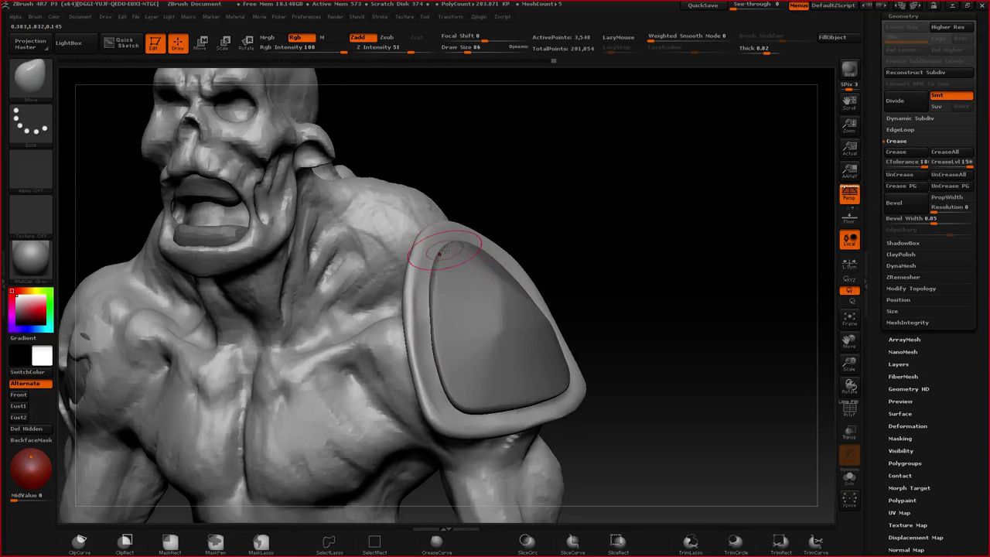
- Reshape the rim's upper tip and upper rear edge around the plate with the Move brush at draw size 86
shift+right_drag(447, 248, 434, 226)
drag(429, 219, 433, 196)
right_drag(433, 193, 373, 217)
drag(415, 225, 409, 210)
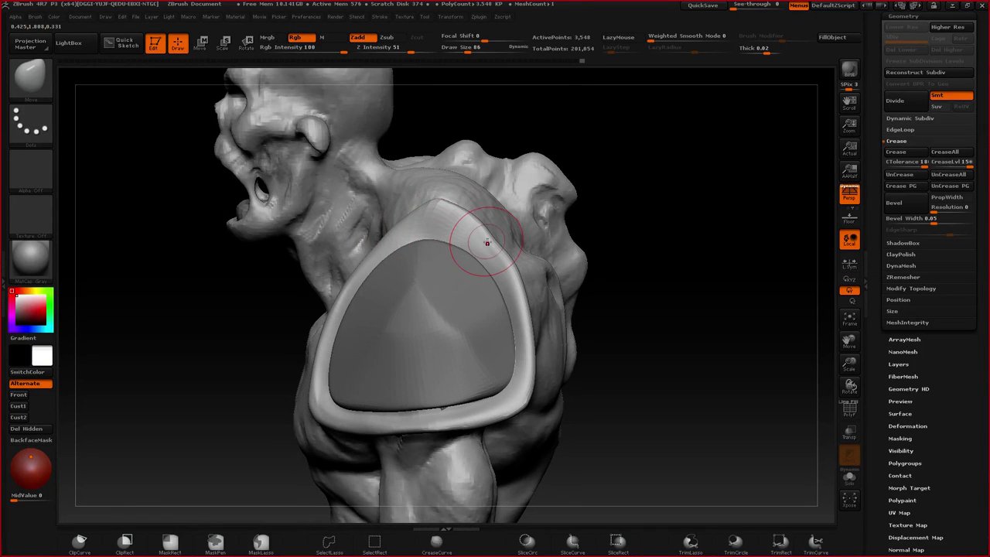
right_drag(487, 243, 475, 240)
drag(475, 241, 462, 223)
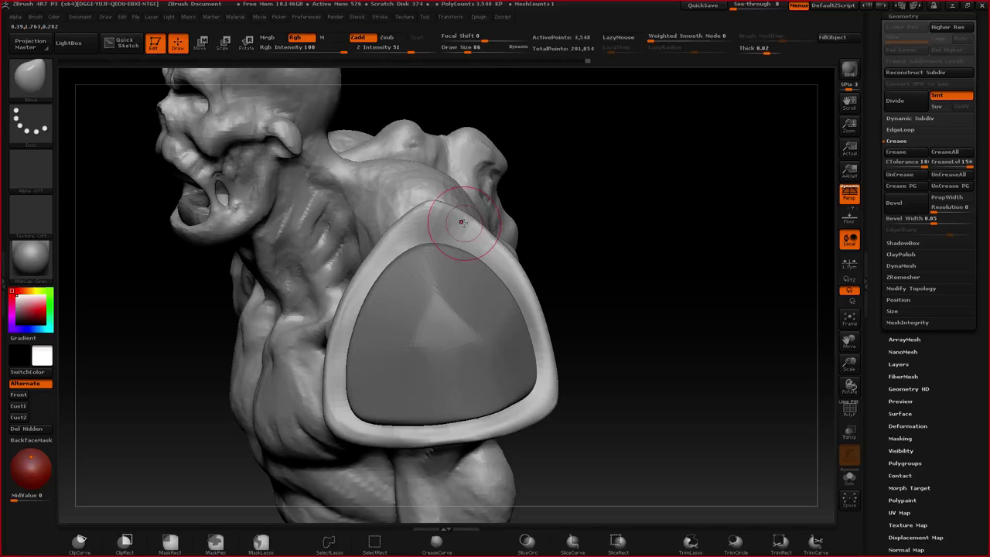
- Build up the rim's upper tip with a ClayBuildup stroke and switch back to the Move brush
right_drag(395, 220, 431, 214)
key(b)
key(c)
key(b)
mouse_move(425, 212)
mouse_down()
mouse_move(386, 292)
mouse_move(422, 213)
mouse_move(434, 213)
mouse_up()
key(b)
key(m)
key(v)
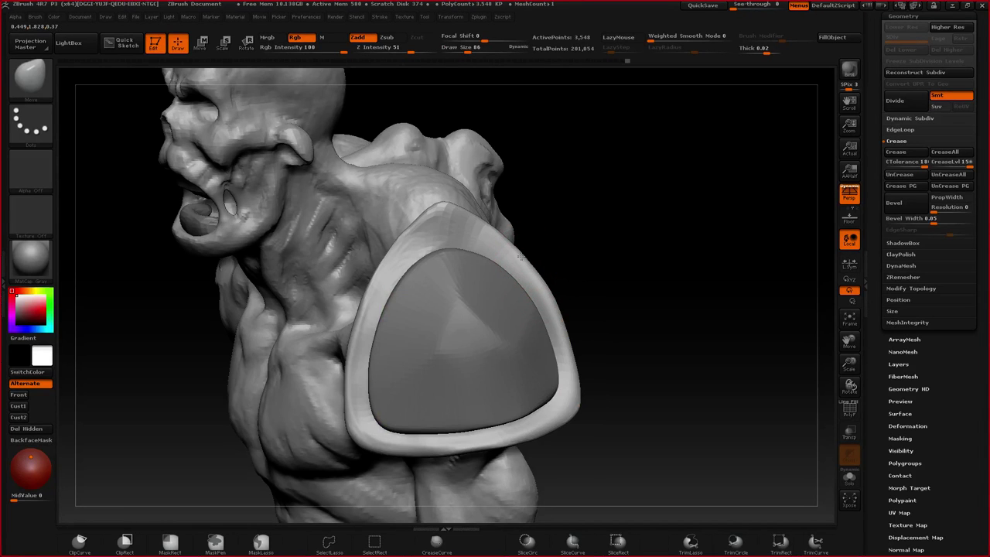
- Adjust the rim's front edge with the Move brush at draw size 75 and check the overall silhouette
mouse_move(589, 419)
alt+right_down()
mouse_move(586, 303)
mouse_move(612, 309)
mouse_move(581, 308)
mouse_move(605, 323)
mouse_move(594, 321)
alt+right_up()
drag(376, 328, 382, 306)
mouse_move(383, 305)
right_down()
mouse_move(400, 224)
mouse_move(442, 303)
mouse_move(426, 174)
right_up()
right_drag(425, 174, 412, 191)
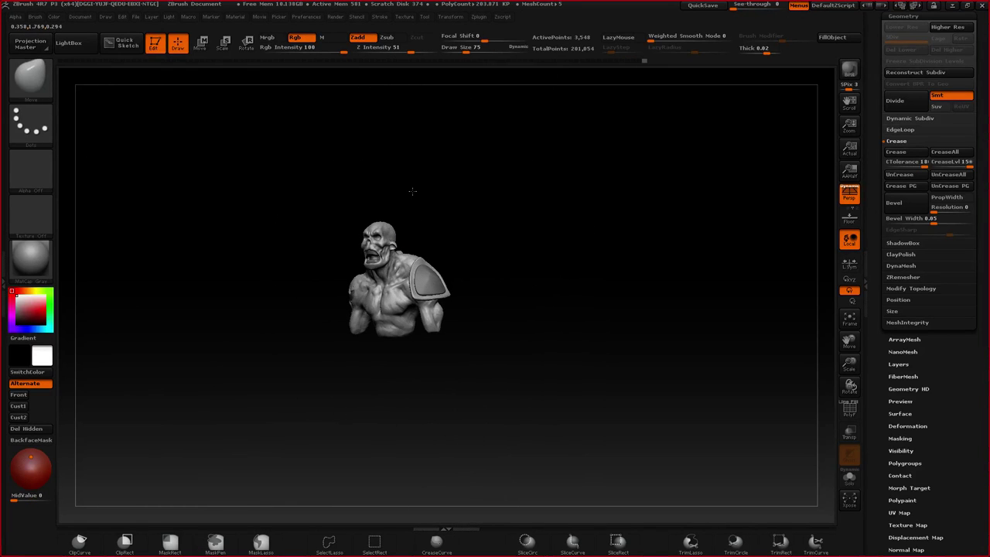
drag(412, 191, 418, 304)
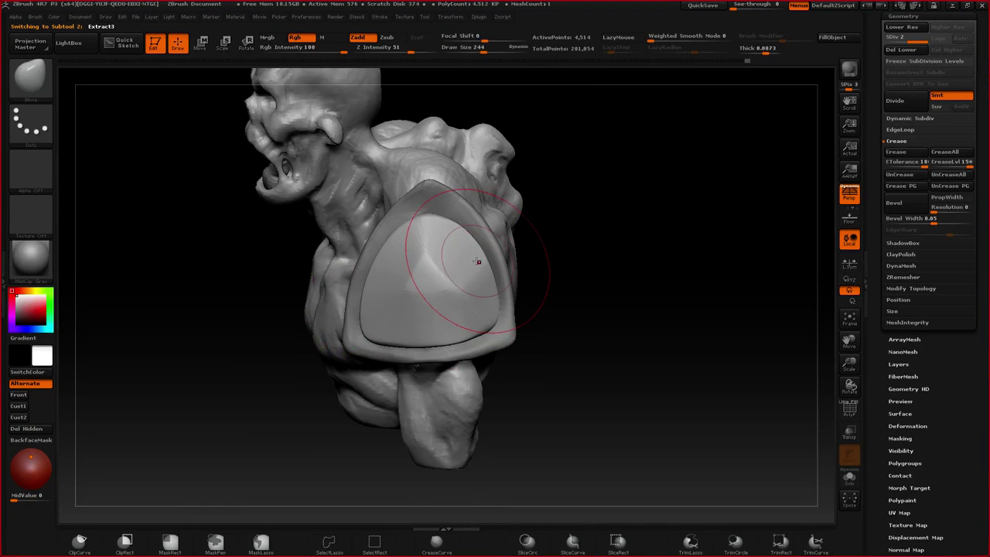
- Adjust the surface of the inner shoulder plate with the Move brush, reducing the draw size to 93
key(space)
drag(502, 320, 492, 319)
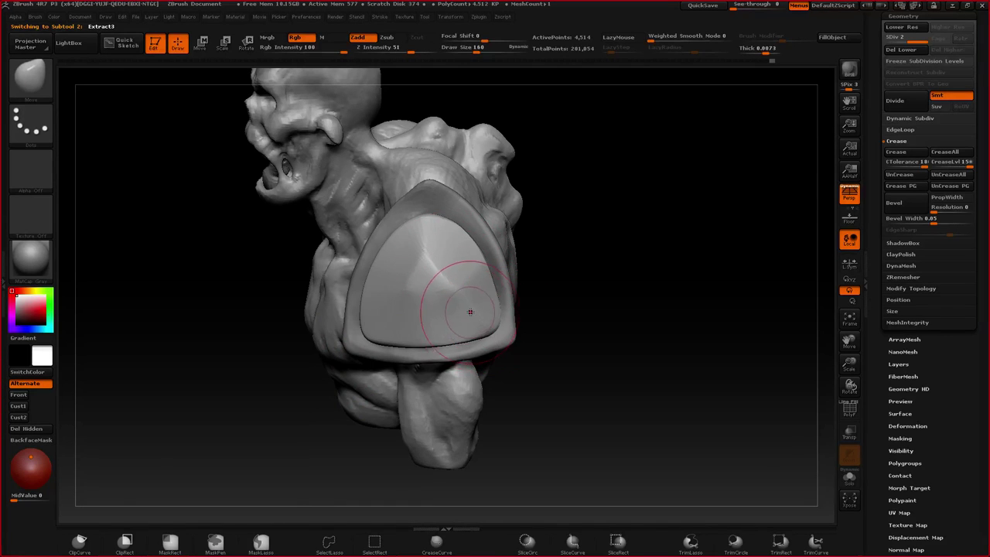
right_drag(466, 312, 484, 299)
key(space)
drag(484, 320, 480, 320)
mouse_move(480, 321)
right_down()
mouse_move(456, 346)
mouse_move(455, 286)
right_up()
alt+click(459, 348)
alt+right_drag(464, 387, 470, 294)
key(space)
drag(473, 315, 482, 315)
drag(468, 267, 465, 256)
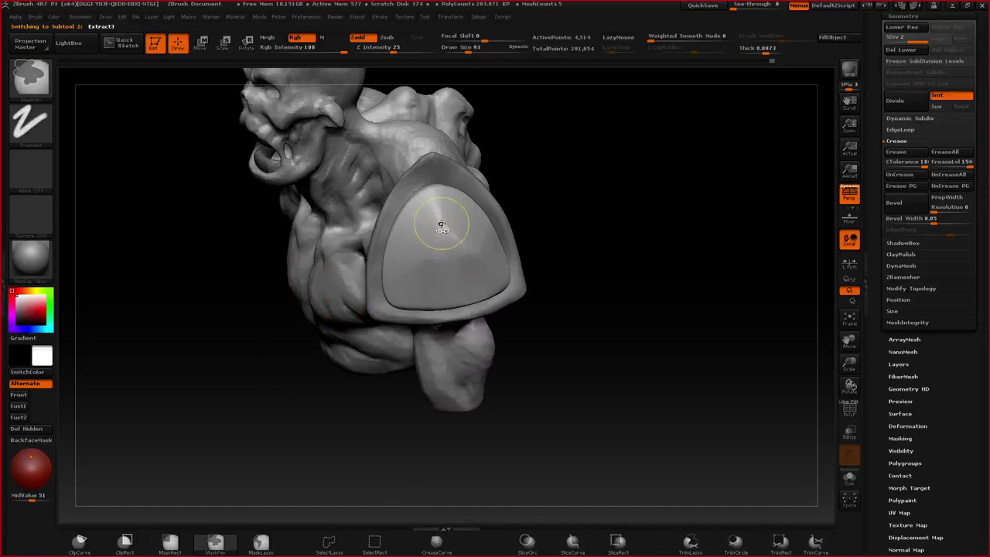
- Paint a diamond-shaped mask on the centre of the shoulder plate, refining its corners with MaskPen at draw size 32
mouse_move(440, 222)
ctrl+mouse_down()
mouse_move(447, 264)
mouse_move(461, 251)
mouse_move(445, 225)
mouse_move(408, 249)
mouse_move(420, 230)
ctrl+mouse_up()
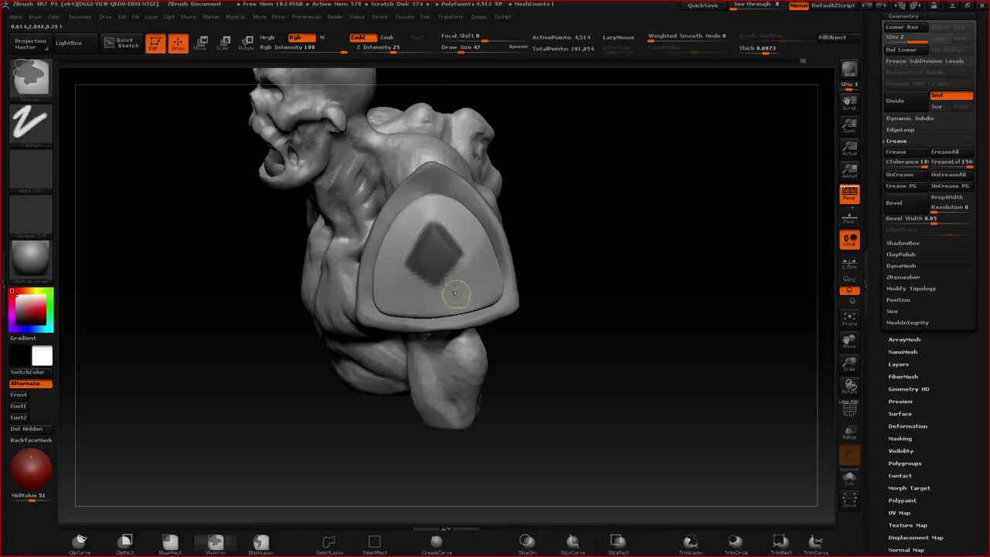
right_drag(456, 294, 469, 250)
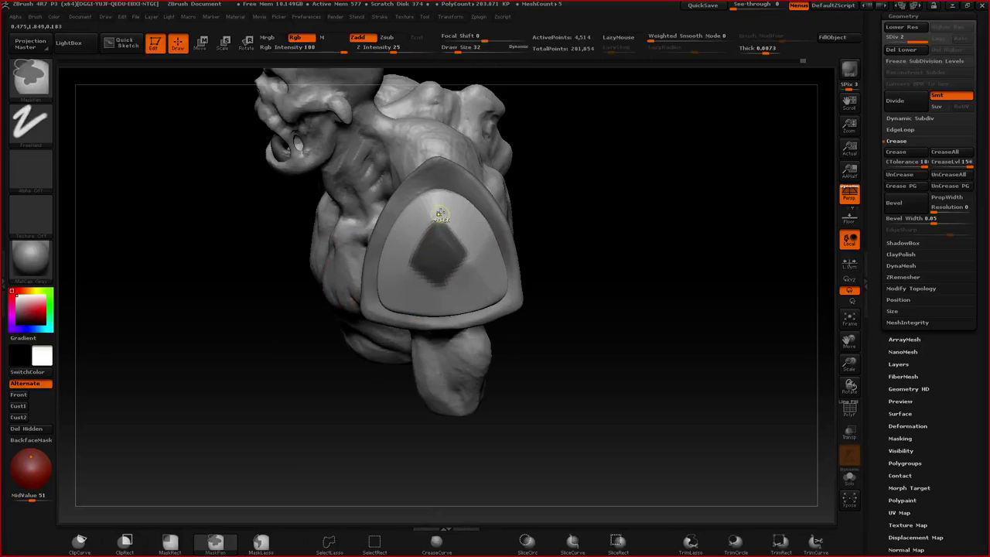
mouse_move(441, 208)
ctrl+mouse_down()
mouse_move(422, 247)
mouse_move(452, 237)
mouse_move(465, 249)
ctrl+mouse_up()
mouse_move(428, 213)
ctrl+mouse_down()
mouse_move(424, 271)
mouse_move(440, 289)
mouse_move(469, 259)
ctrl+mouse_up()
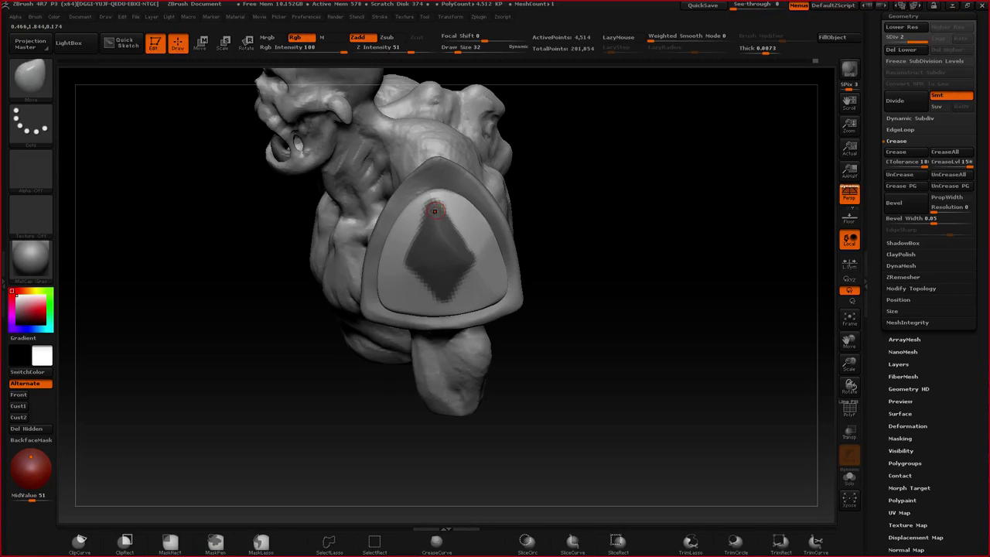
right_drag(451, 244, 427, 252)
mouse_move(456, 225)
ctrl+mouse_down()
mouse_move(450, 209)
mouse_move(467, 270)
ctrl+mouse_up()
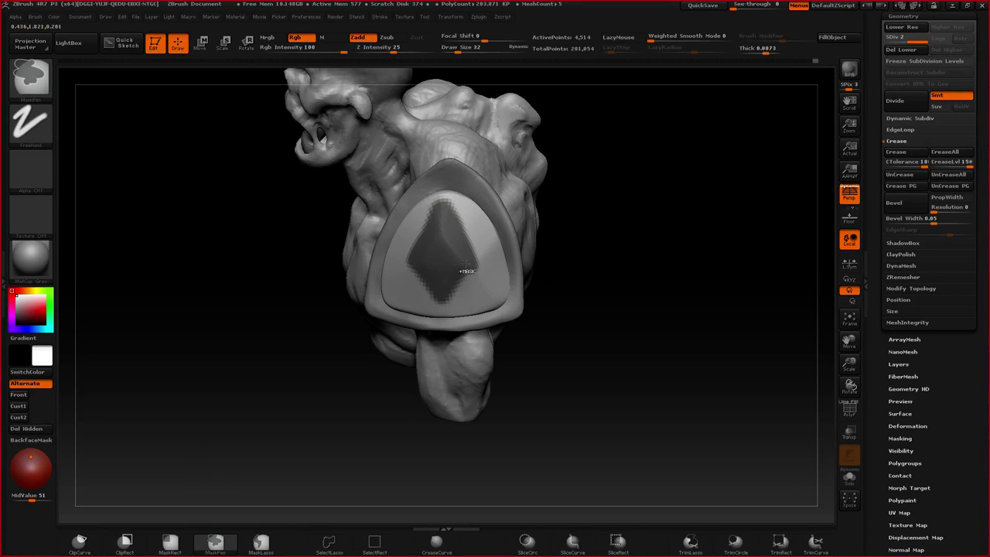
right_drag(465, 265, 747, 270)
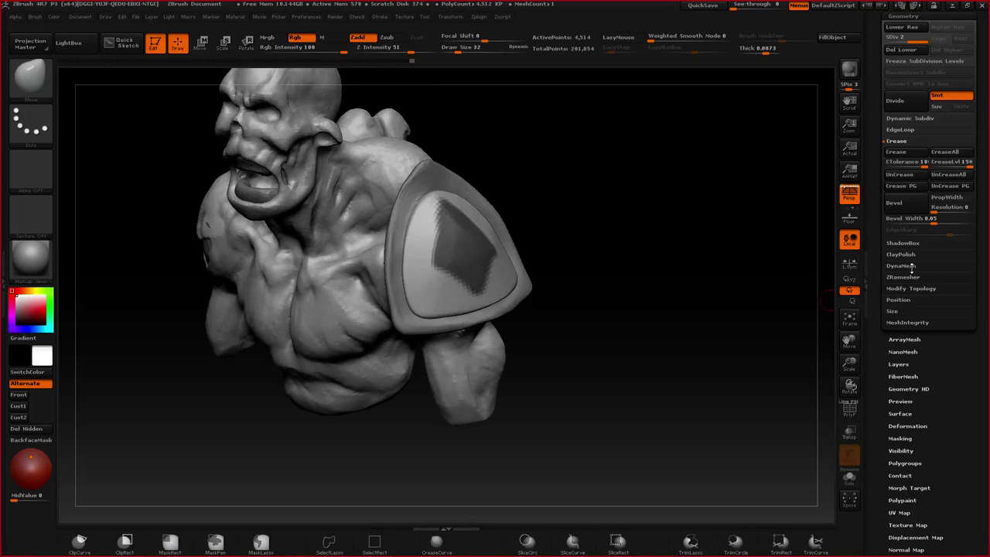
- Turn off double-sided extraction and preview the masked diamond's extraction at thickness 0.0073
drag(889, 73, 876, 135)
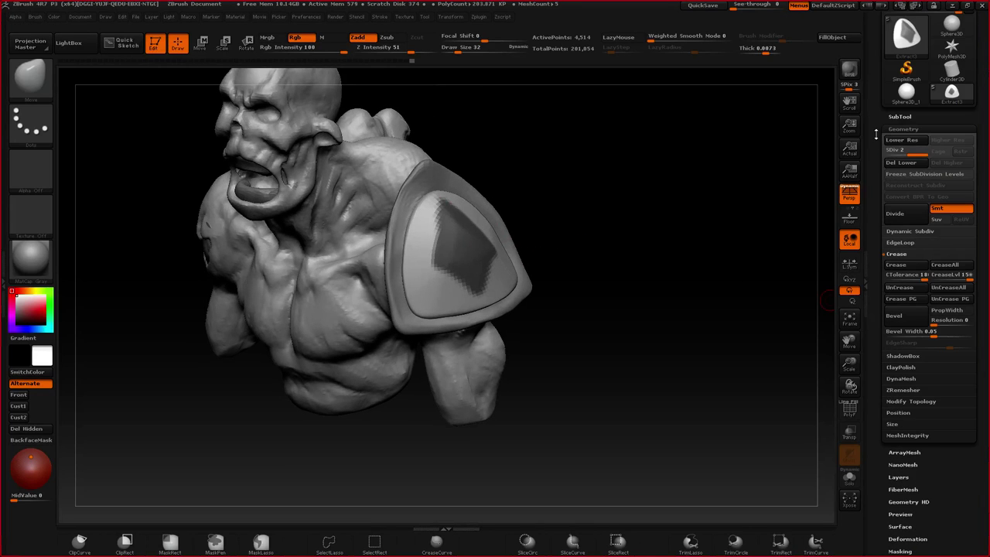
click(899, 117)
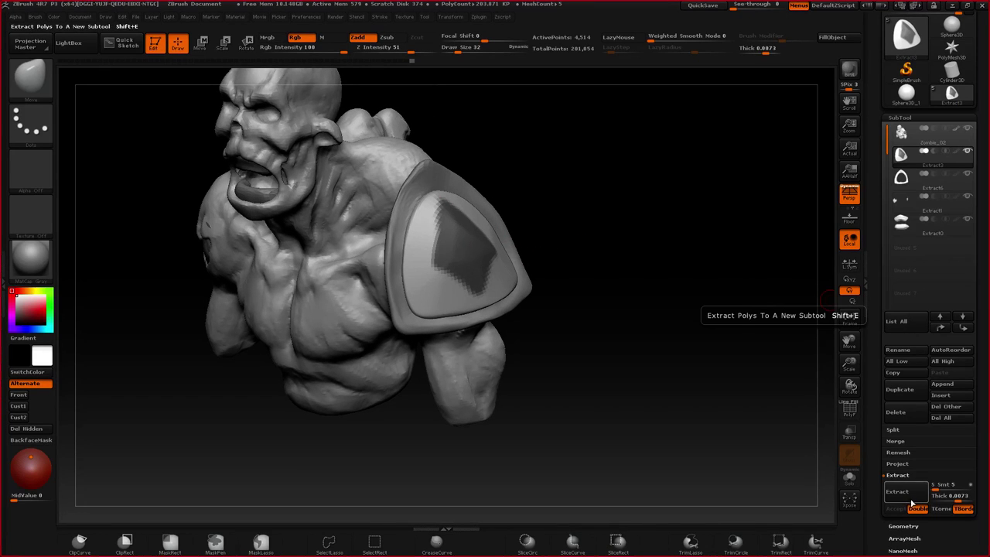
click(917, 508)
click(918, 493)
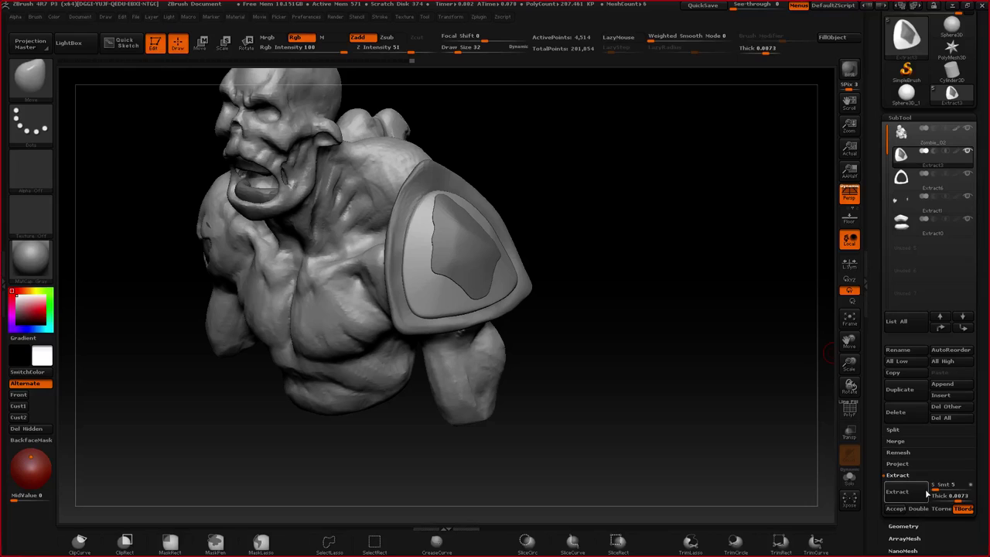
- Try extracting the masked diamond at thickness 0.02188 and at 0.1583
click(959, 495)
drag(926, 495, 924, 496)
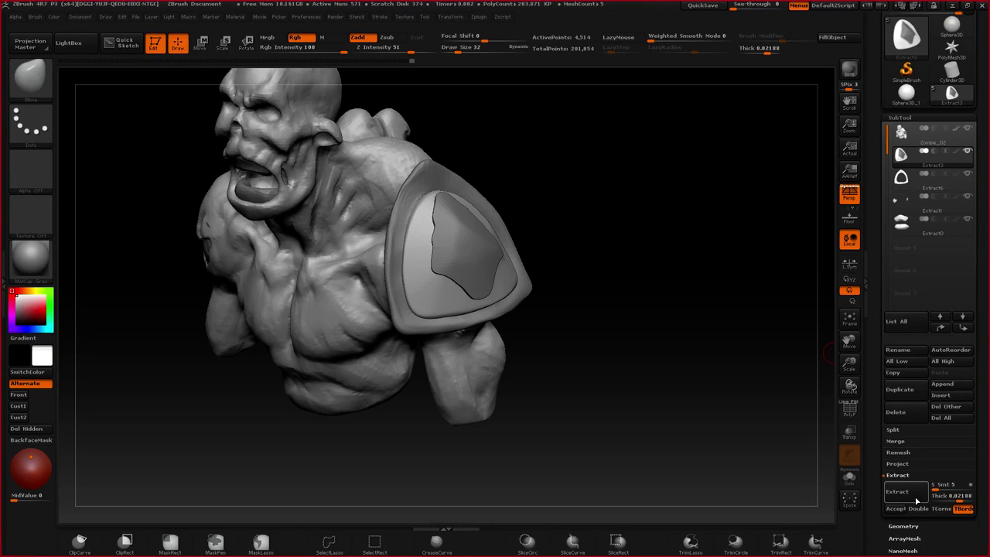
shift+drag(572, 310, 609, 304)
click(956, 496)
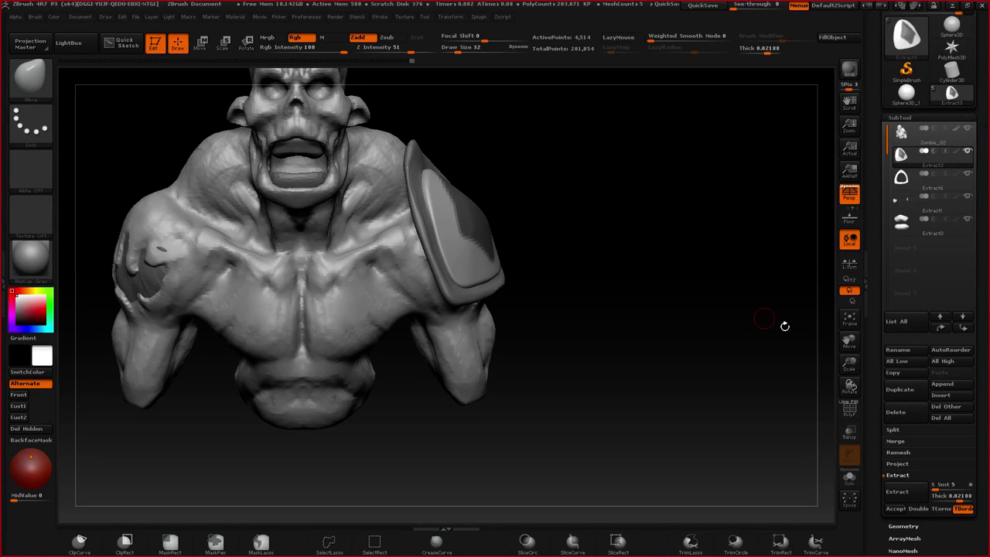
click(959, 498)
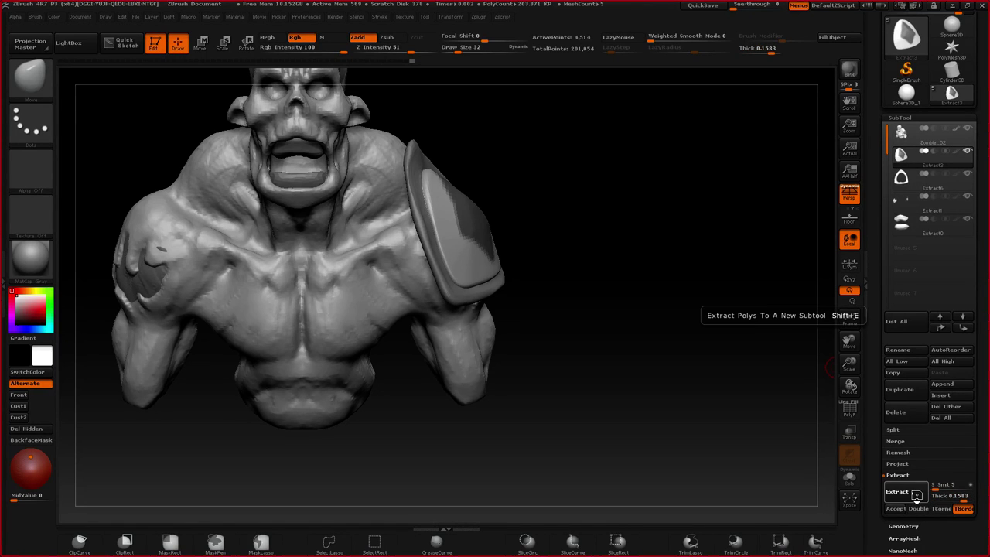
click(899, 492)
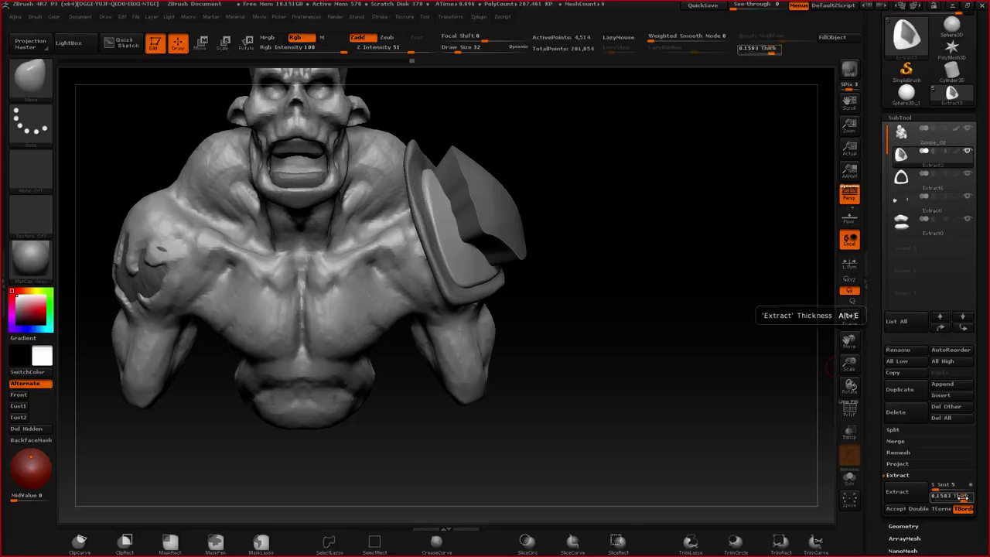
- Extract the masked diamond at thickness 0.08406, accept it as a new subtool and select it
click(962, 497)
click(901, 492)
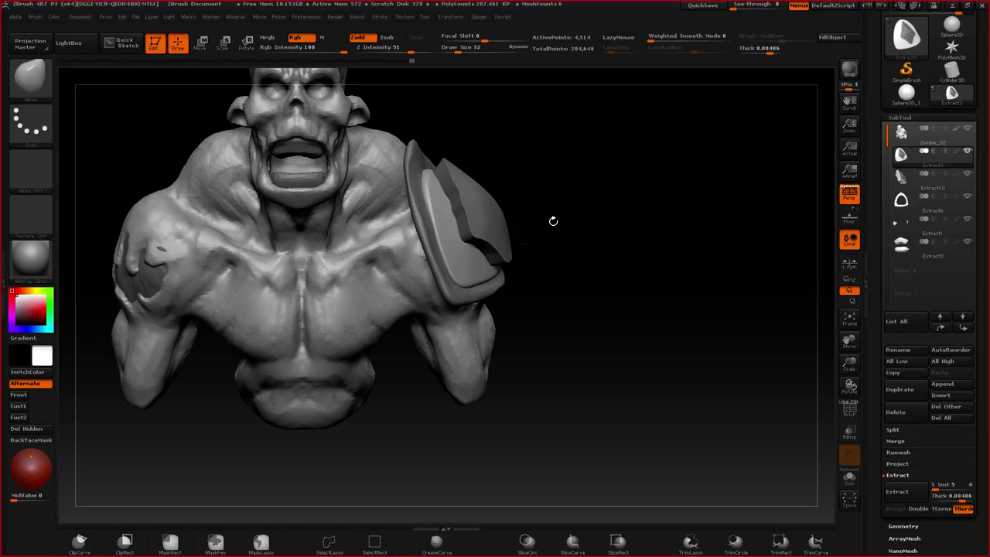
click(901, 188)
- Smooth the extracted diamond's surface and edges at draw size 192
mouse_move(657, 212)
mouse_down()
mouse_move(508, 220)
mouse_move(504, 252)
mouse_move(456, 260)
mouse_move(456, 269)
mouse_up()
key(space)
click(456, 262)
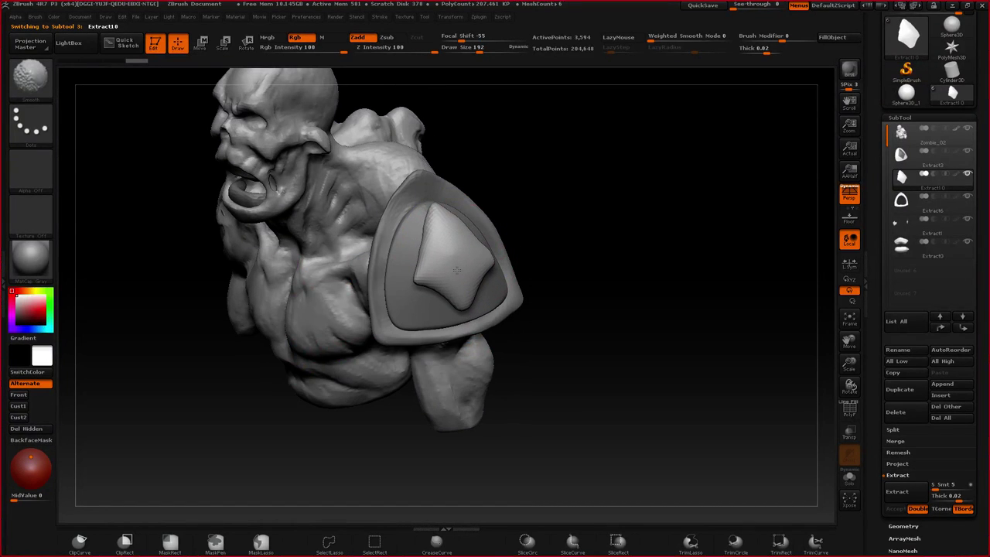
shift+drag(569, 267, 619, 267)
- Shape the diamond over the plate with the Move brush at draw size 170 and flatten its front at draw size 118
key(space)
mouse_move(468, 269)
mouse_down()
mouse_move(478, 236)
mouse_move(509, 226)
mouse_up()
mouse_move(542, 267)
mouse_down()
mouse_move(627, 267)
mouse_move(416, 280)
mouse_move(309, 274)
mouse_move(291, 259)
mouse_up()
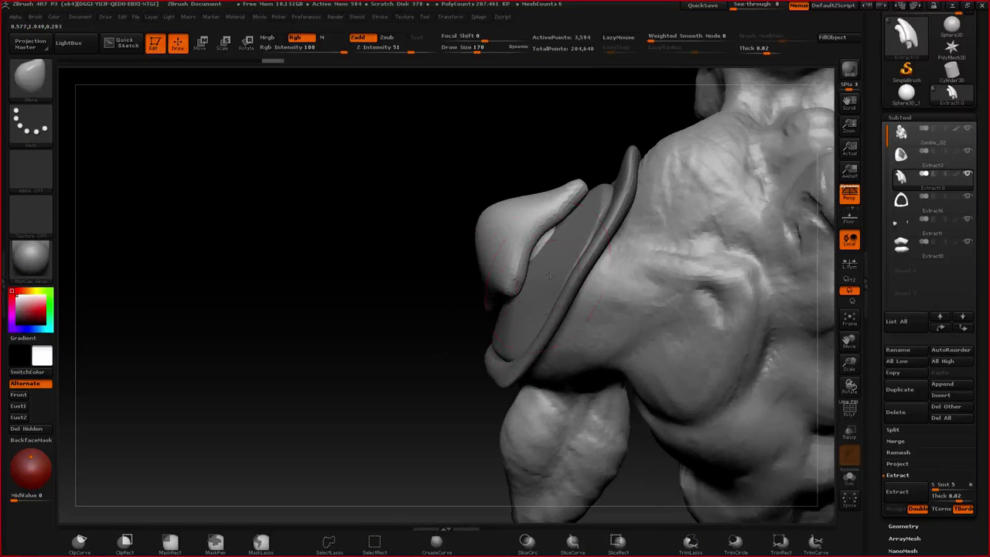
drag(472, 267, 434, 259)
drag(541, 271, 554, 245)
alt+right_drag(556, 233, 570, 266)
drag(565, 267, 562, 222)
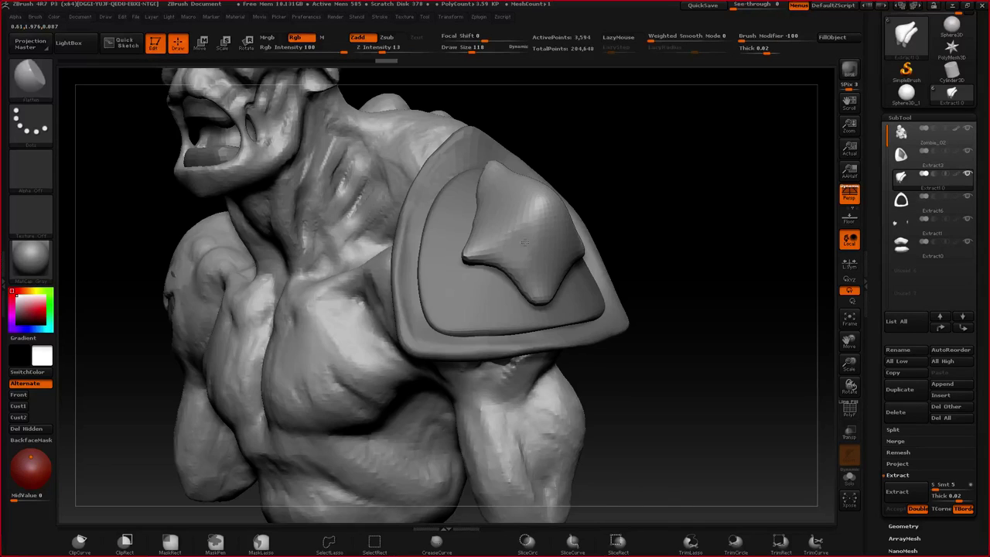
mouse_move(526, 232)
mouse_down()
mouse_move(503, 263)
mouse_move(464, 253)
mouse_move(511, 249)
mouse_up()
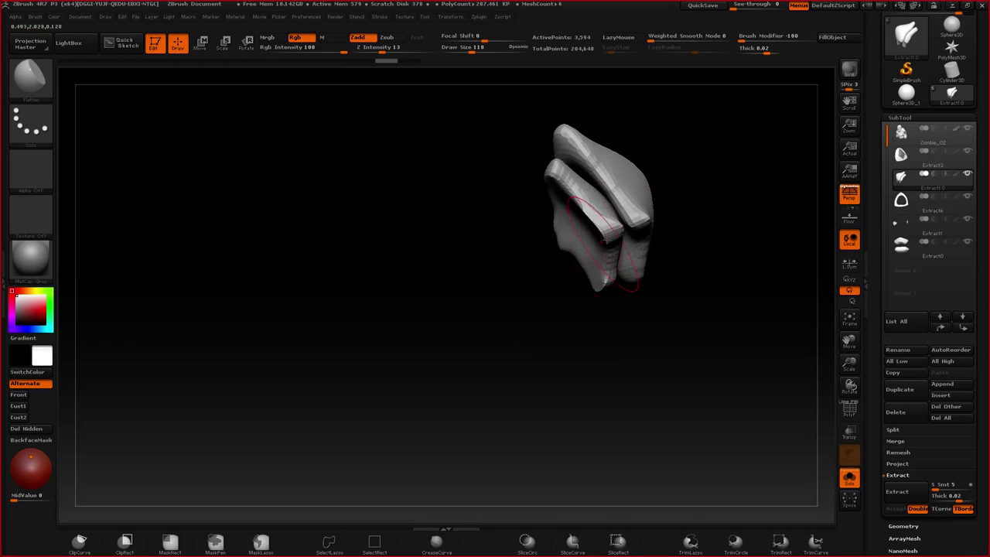
- Isolate the diamond subtool, keep only its outer shell visible and delete the hidden inner shell
key(r)
mouse_move(626, 203)
mouse_down()
mouse_move(660, 196)
mouse_move(440, 263)
mouse_move(448, 287)
mouse_up()
ctrl+drag(808, 445, 833, 465)
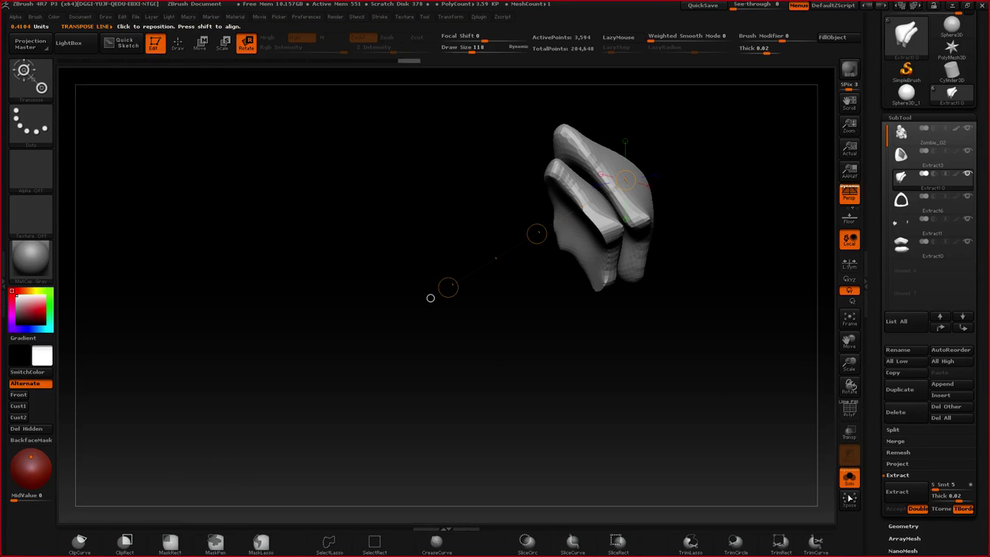
alt+drag(718, 393, 660, 397)
key(q)
ctrl+shift+click(548, 256)
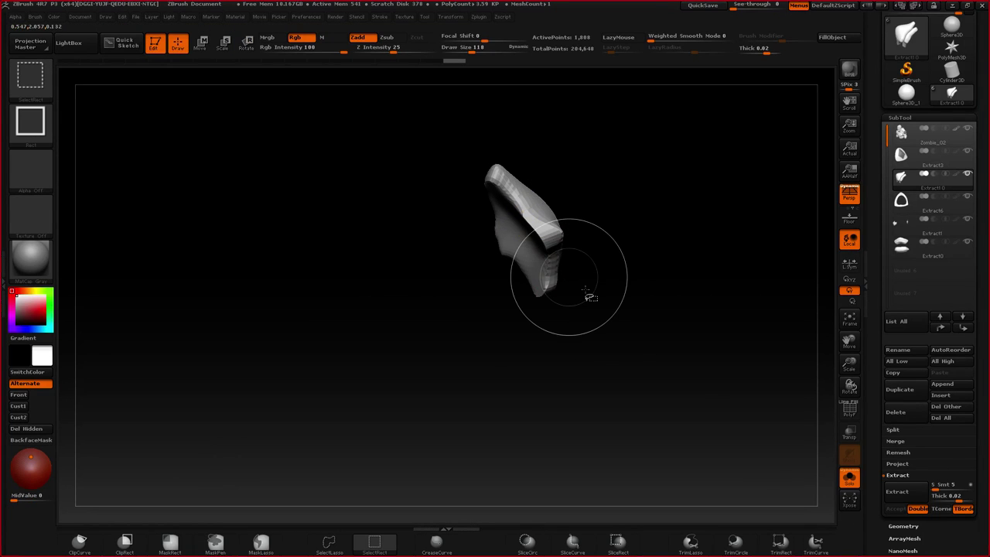
ctrl+shift+drag(645, 350, 683, 383)
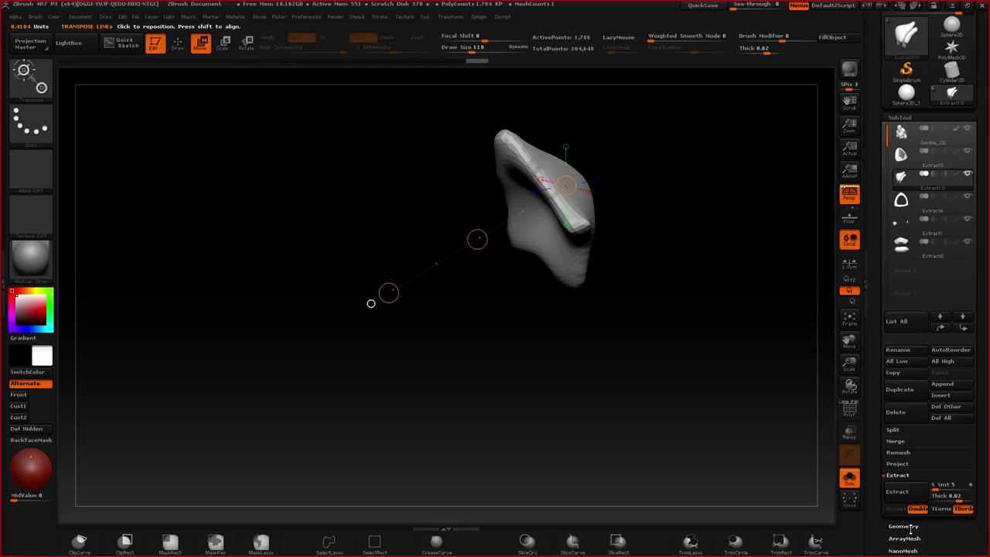
click(904, 526)
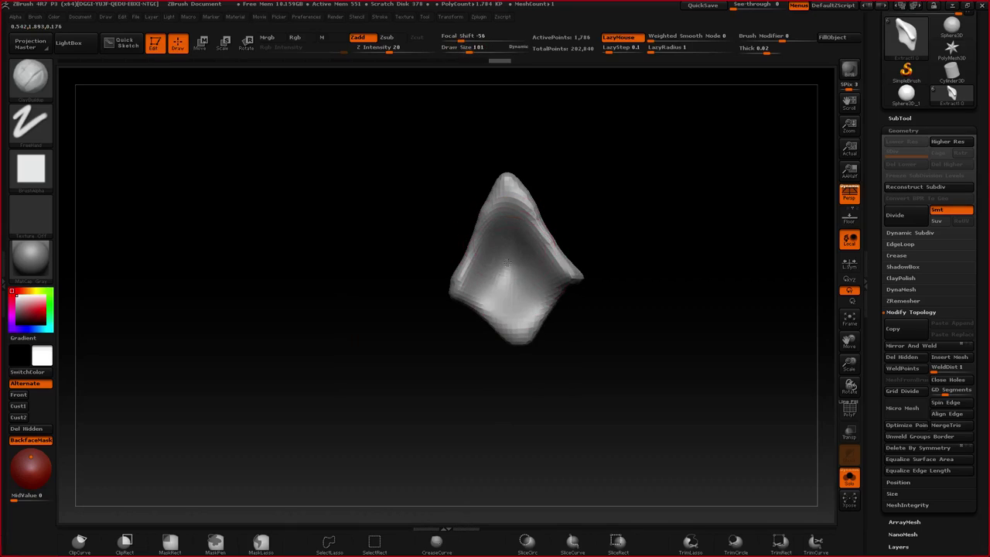
- Fill the concave back of the diamond with ClayBuildup at draw sizes 101 and 82 with backface masking on
mouse_move(503, 232)
mouse_down()
mouse_move(511, 302)
mouse_move(537, 294)
mouse_move(515, 269)
mouse_up()
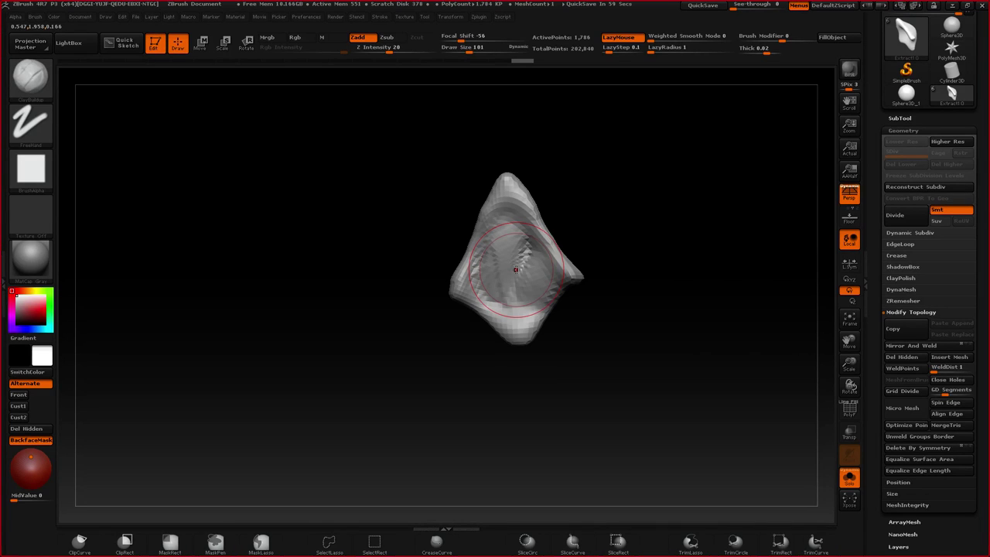
right_drag(516, 270, 534, 250)
key(space)
mouse_move(535, 249)
mouse_down()
mouse_move(534, 205)
mouse_move(512, 196)
mouse_move(514, 260)
mouse_move(486, 238)
mouse_move(494, 229)
mouse_up()
right_drag(494, 229, 499, 235)
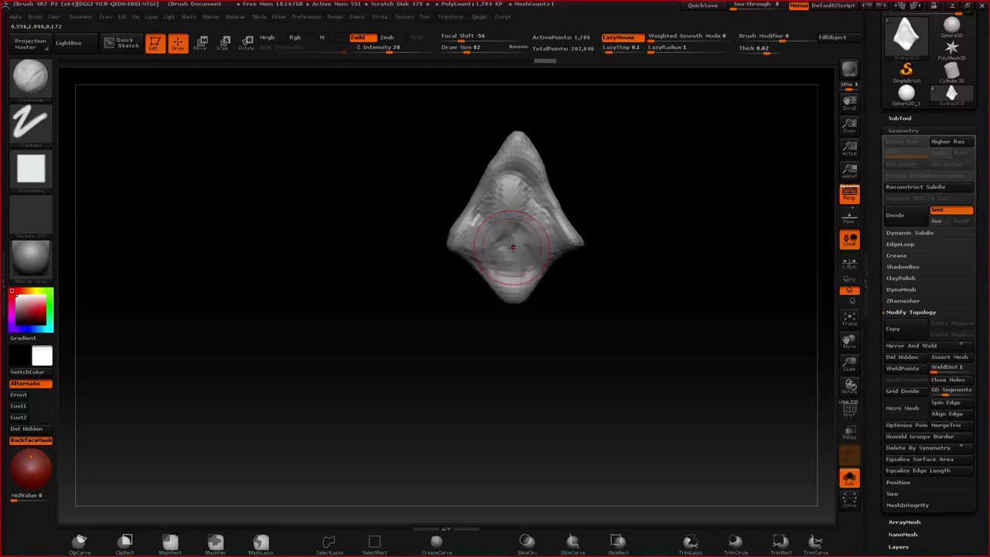
- Flatten the filled back of the diamond with the Flatten brush at draw size 97
key(b)
key(f)
key(l)
mouse_move(513, 223)
mouse_down()
mouse_move(512, 204)
mouse_move(514, 230)
mouse_move(509, 217)
mouse_up()
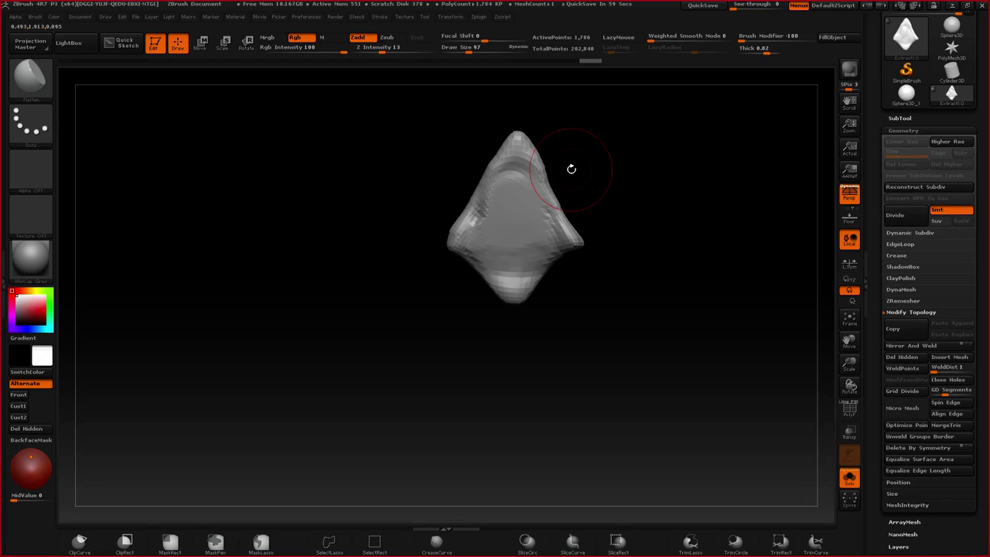
mouse_move(503, 226)
mouse_down()
mouse_move(507, 210)
mouse_move(523, 220)
mouse_up()
- Build up the uneven edges on the diamond's back with ClayBuildup at a smaller draw size
mouse_move(527, 236)
right_down()
mouse_move(497, 252)
mouse_move(515, 208)
mouse_move(502, 250)
right_up()
key(b)
key(c)
key(b)
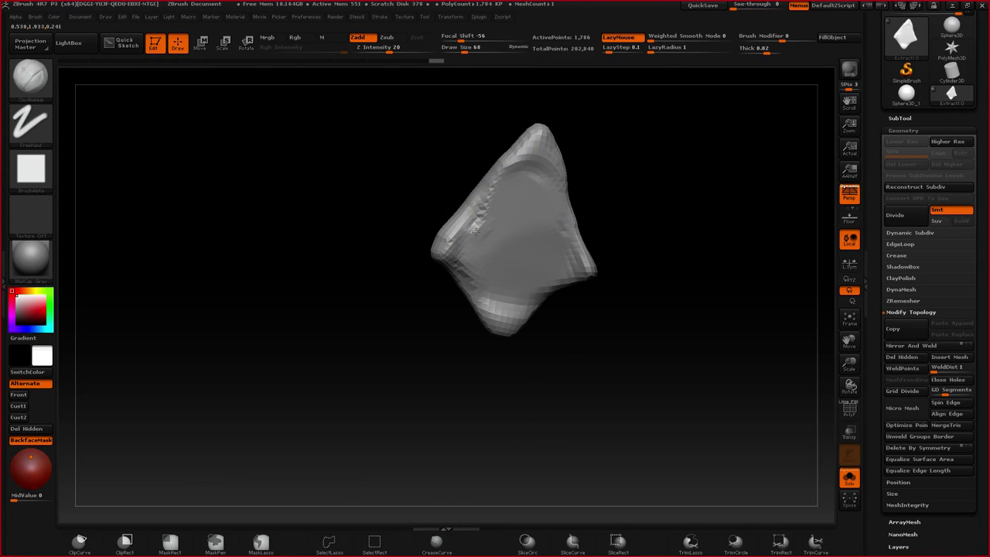
drag(475, 230, 540, 184)
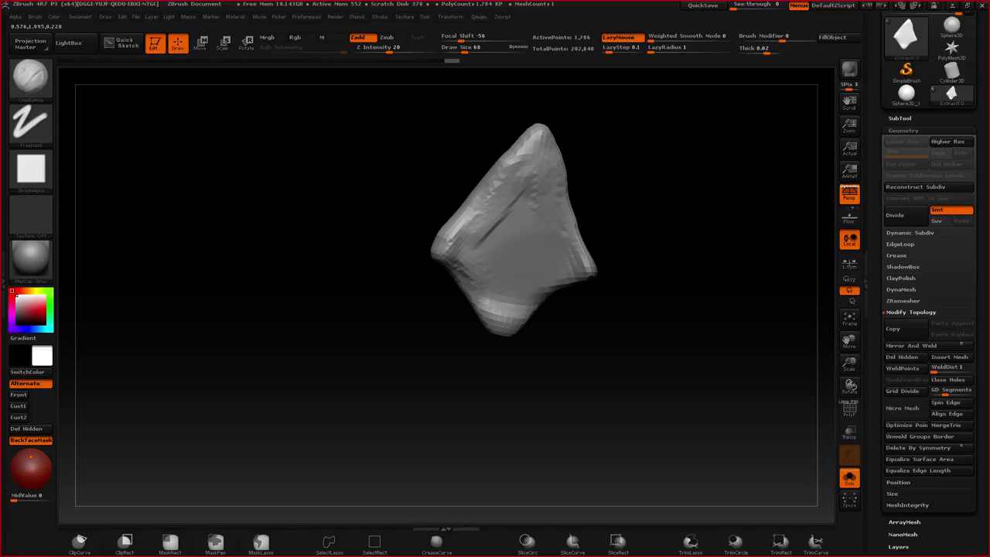
alt+right_drag(479, 284, 469, 323)
mouse_move(511, 243)
mouse_down()
mouse_move(474, 321)
mouse_move(500, 346)
mouse_move(502, 284)
mouse_move(501, 318)
mouse_move(503, 293)
mouse_up()
- Flatten the diamond's back and front facets with the Flatten brush at draw size 109
key(b)
key(f)
key(a)
key(space)
right_drag(502, 294, 542, 306)
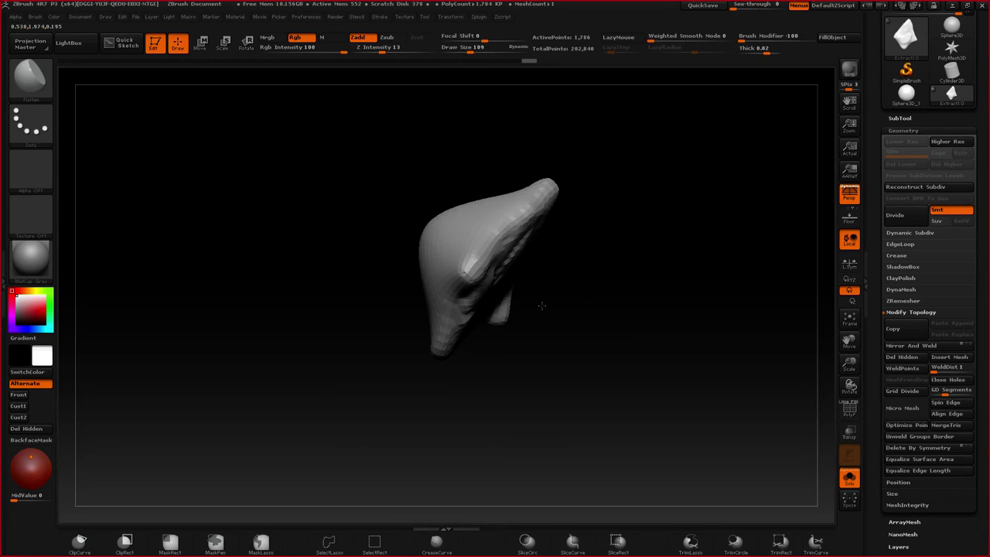
drag(541, 306, 516, 285)
right_drag(510, 315, 446, 303)
mouse_move(447, 291)
mouse_down()
mouse_move(481, 299)
mouse_move(480, 272)
mouse_up()
right_drag(480, 273, 511, 271)
drag(508, 245, 411, 302)
key(ctrl+z)
key(ctrl+z)
- Draw a raised ridge from the diamond's central peak to its side corner with the Standard brush at draw size 50
key(bracketleft)
key(bracketleft)
drag(507, 241, 409, 307)
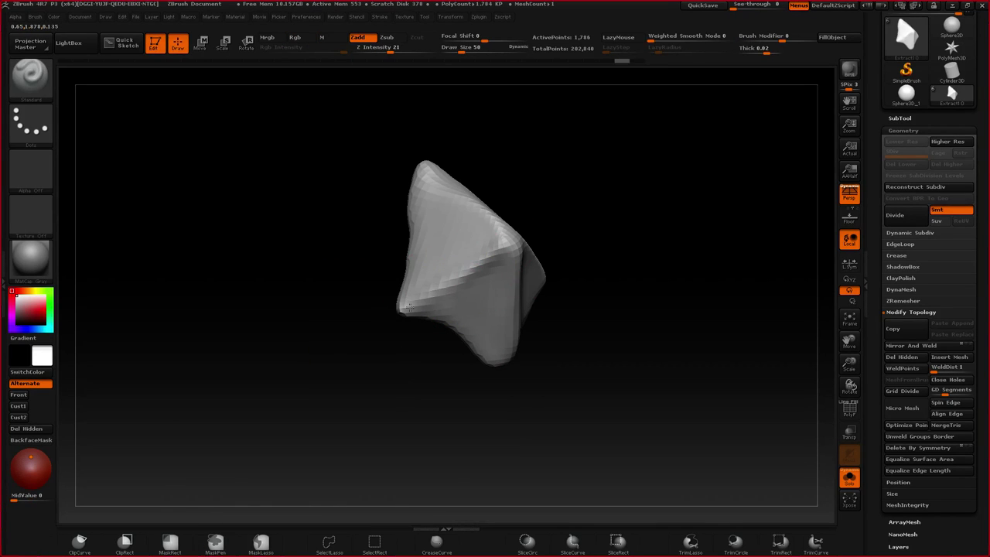
- Show the whole model again and flatten the diamond's rear side facet with the Flatten brush at draw size 118
click(849, 478)
right_drag(410, 308, 465, 251)
mouse_move(517, 229)
right_down()
mouse_move(488, 260)
mouse_move(448, 263)
mouse_move(534, 272)
right_up()
key(space)
click(490, 257)
key(b)
key(h)
key(p)
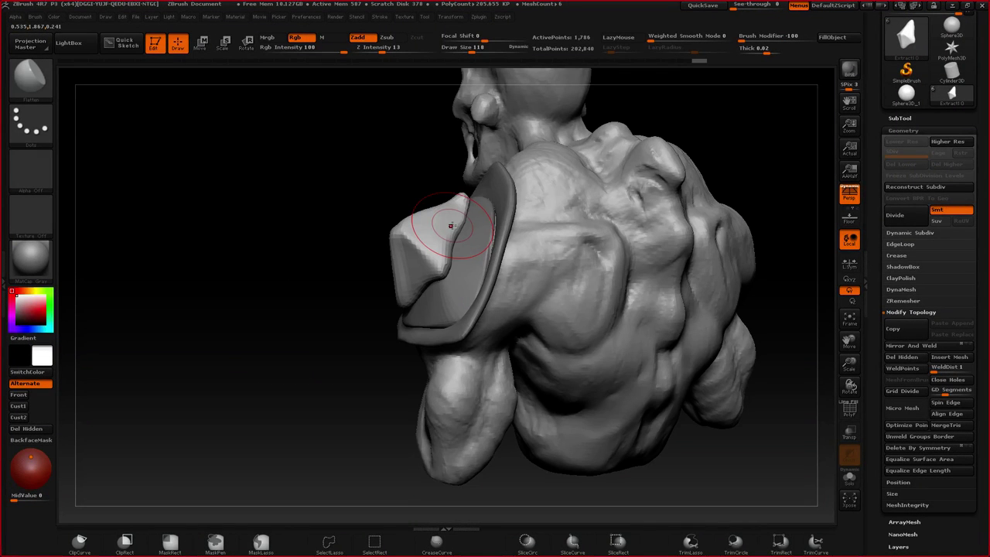
mouse_move(451, 225)
mouse_down()
mouse_move(456, 252)
mouse_move(415, 220)
mouse_move(434, 264)
mouse_up()
- Reshape the diamond's rear edge with the Move brush at draw size 118
mouse_move(434, 264)
right_down()
mouse_move(424, 252)
mouse_move(451, 269)
mouse_move(438, 261)
mouse_move(454, 258)
right_up()
key(b)
key(m)
key(v)
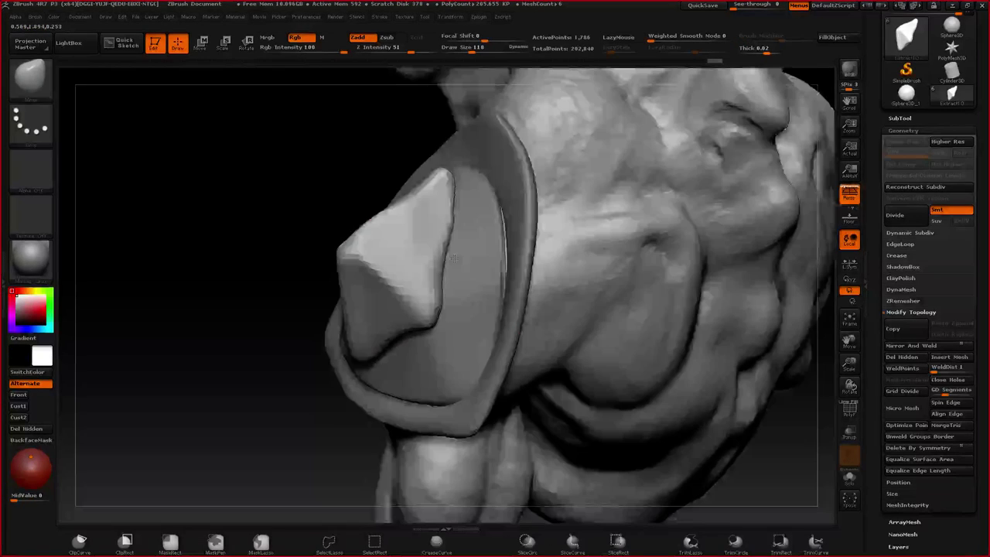
drag(454, 258, 405, 209)
- Shift the diamond's front side corner with the Move brush at draw size 101
alt+right_drag(402, 297, 428, 247)
key(space)
drag(429, 249, 432, 249)
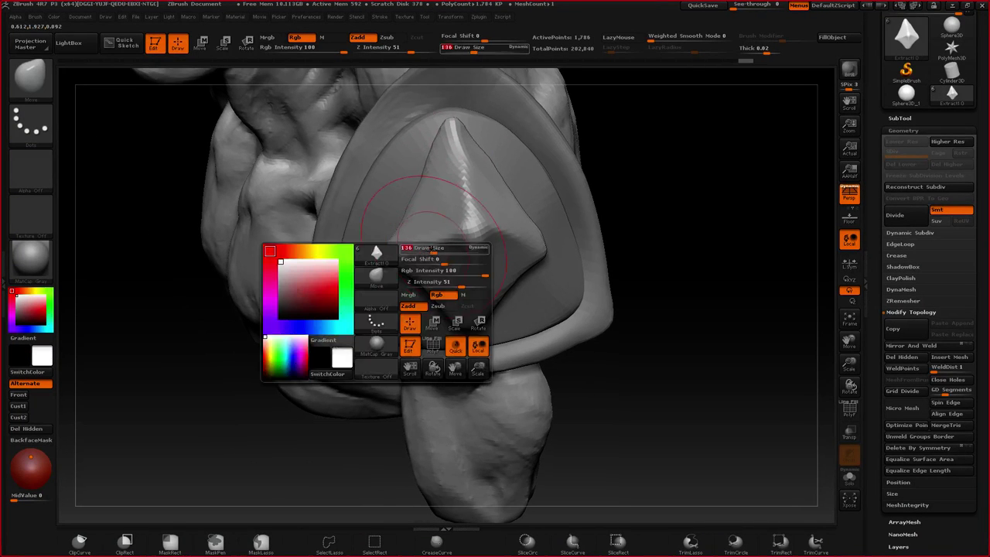
drag(431, 249, 426, 249)
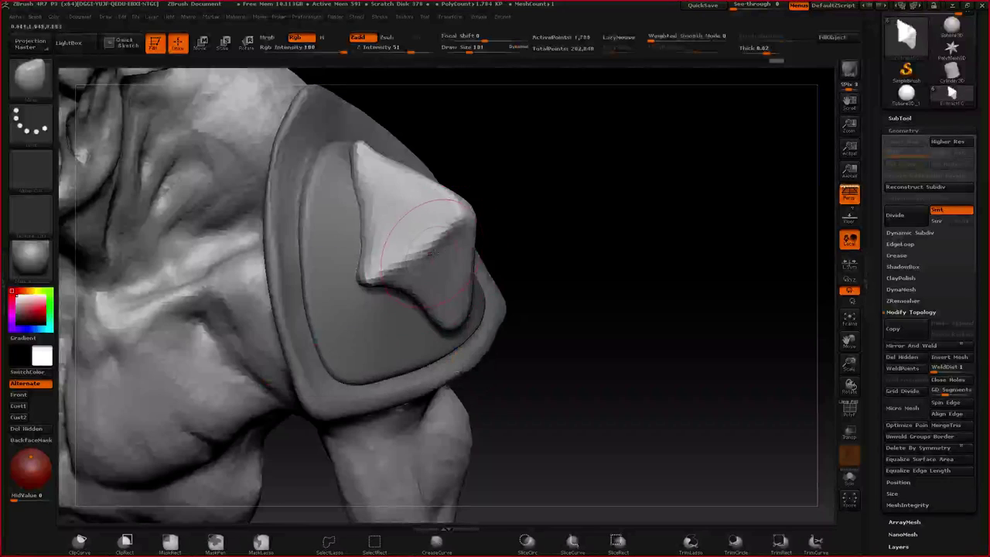
right_drag(418, 243, 426, 249)
drag(382, 270, 393, 274)
right_drag(393, 275, 401, 266)
- Pull the diamond's side corner in towards the shoulder plate and adjust its outline with the Move brush
key(space)
drag(392, 287, 402, 287)
right_drag(406, 271, 436, 212)
mouse_move(435, 213)
mouse_down()
mouse_move(403, 166)
mouse_move(436, 263)
mouse_move(409, 241)
mouse_move(409, 223)
mouse_up()
key(space)
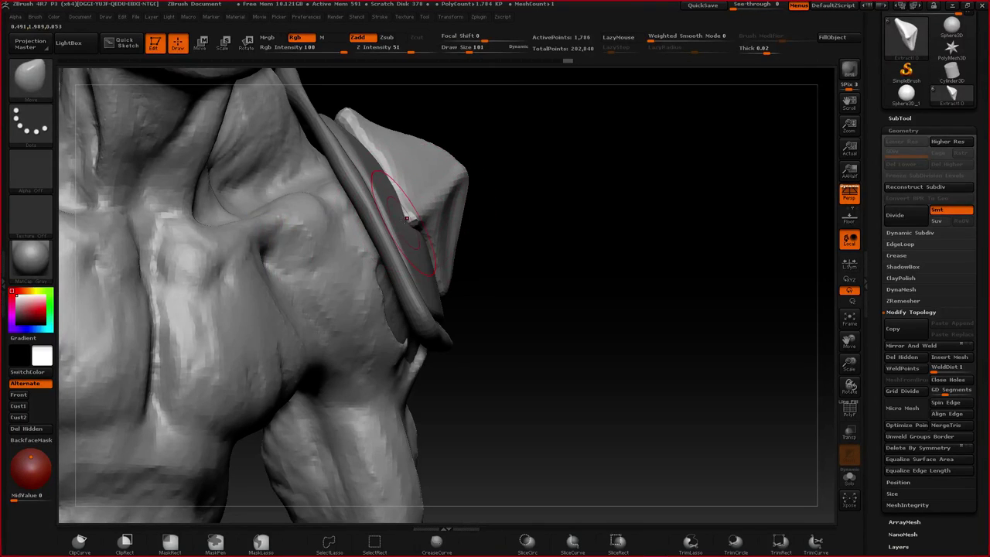
right_drag(407, 219, 379, 220)
ctrl+right_drag(379, 220, 460, 289)
mouse_move(459, 284)
mouse_down()
mouse_move(443, 286)
mouse_move(471, 188)
mouse_move(454, 221)
mouse_move(424, 196)
mouse_up()
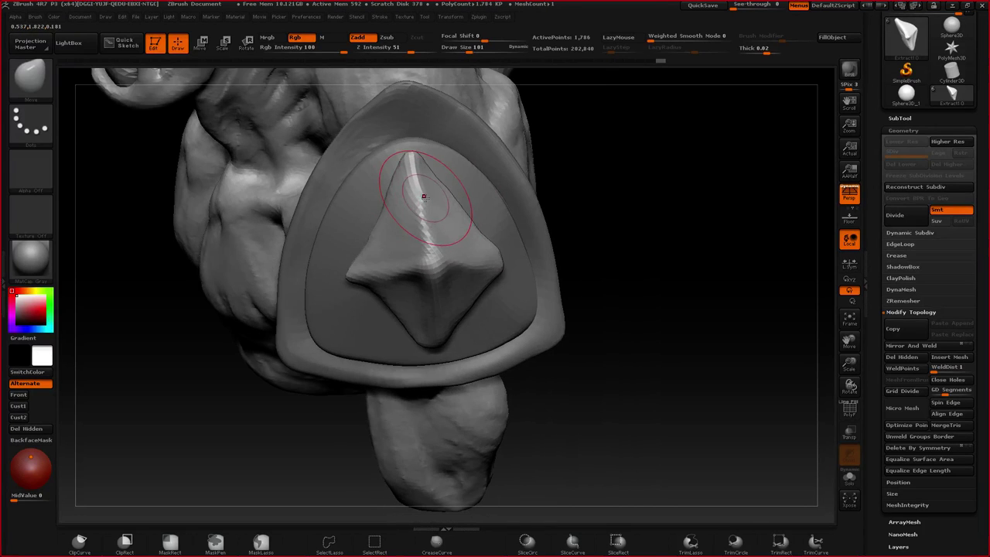
- Flatten the diamond's upper facets along the central ridge with the Flatten brush at draw size 101
right_drag(424, 197, 472, 203)
key(b)
key(f)
key(a)
drag(386, 179, 404, 226)
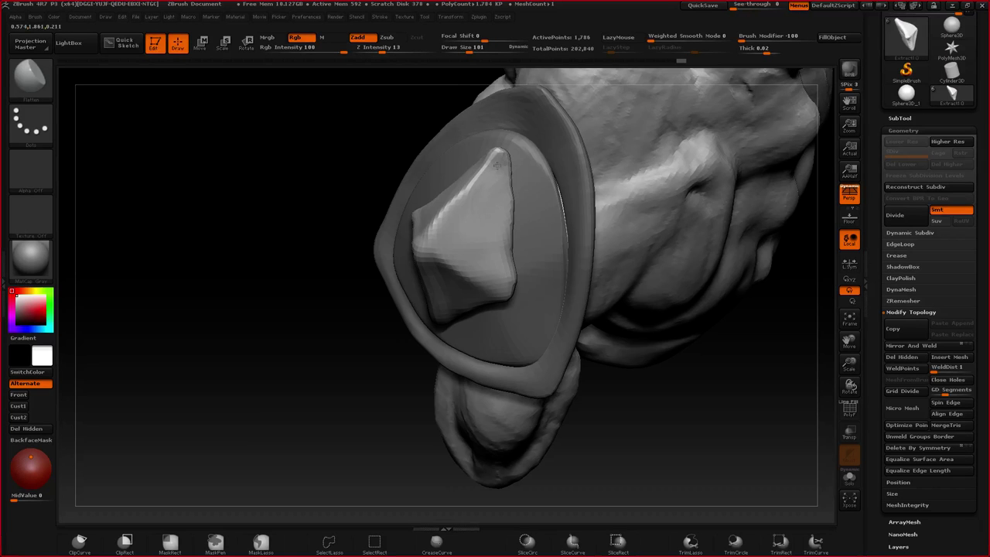
right_drag(498, 166, 479, 188)
drag(480, 187, 477, 204)
right_drag(477, 204, 471, 226)
drag(471, 225, 481, 226)
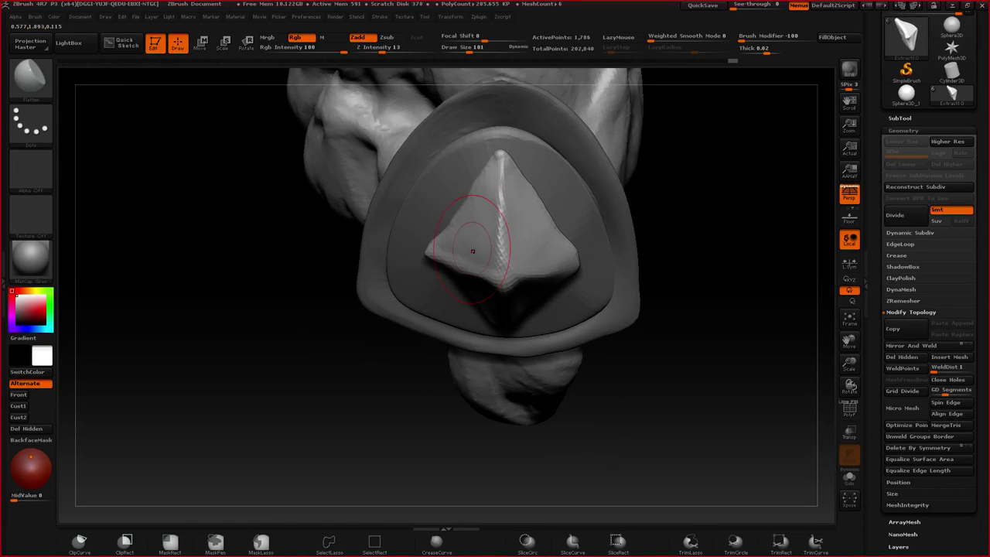
- Flatten the diamond's front facet and lower facets down to the bottom tip with the Flatten brush
right_drag(473, 252, 461, 254)
mouse_move(461, 251)
mouse_down()
mouse_move(430, 249)
mouse_move(499, 212)
mouse_up()
drag(506, 288, 500, 311)
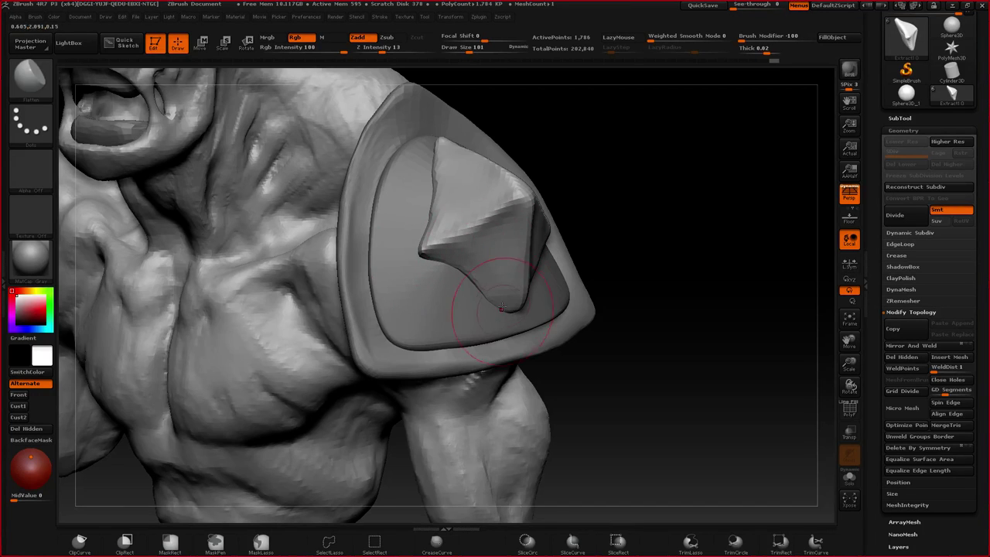
right_drag(500, 311, 515, 292)
drag(515, 293, 510, 290)
mouse_move(511, 290)
right_down()
mouse_move(485, 251)
mouse_move(499, 278)
right_up()
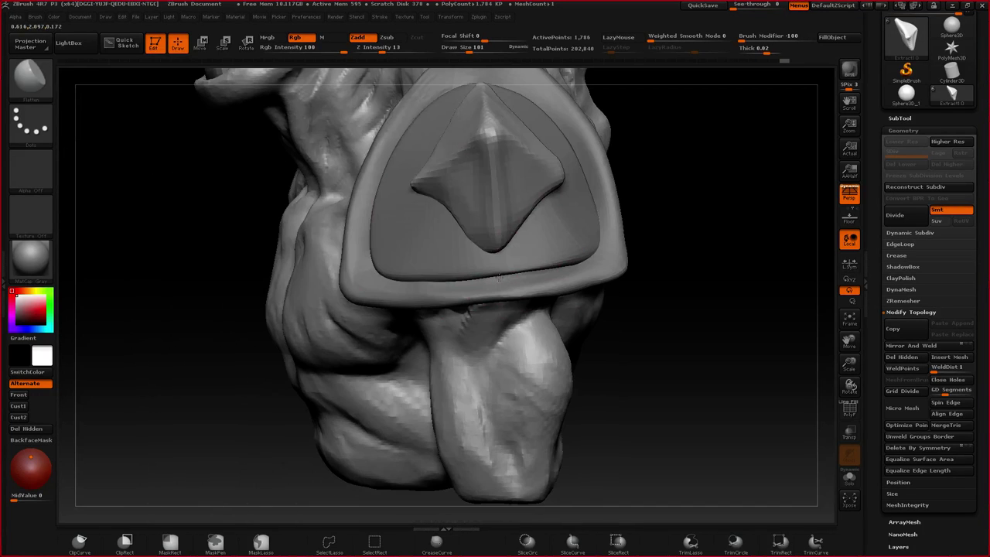
- Pull the diamond's bottom tip downward into a sharper point with the Move brush at draw size 47
key(b)
key(m)
key(v)
key(space)
drag(508, 248, 499, 248)
drag(499, 251, 499, 260)
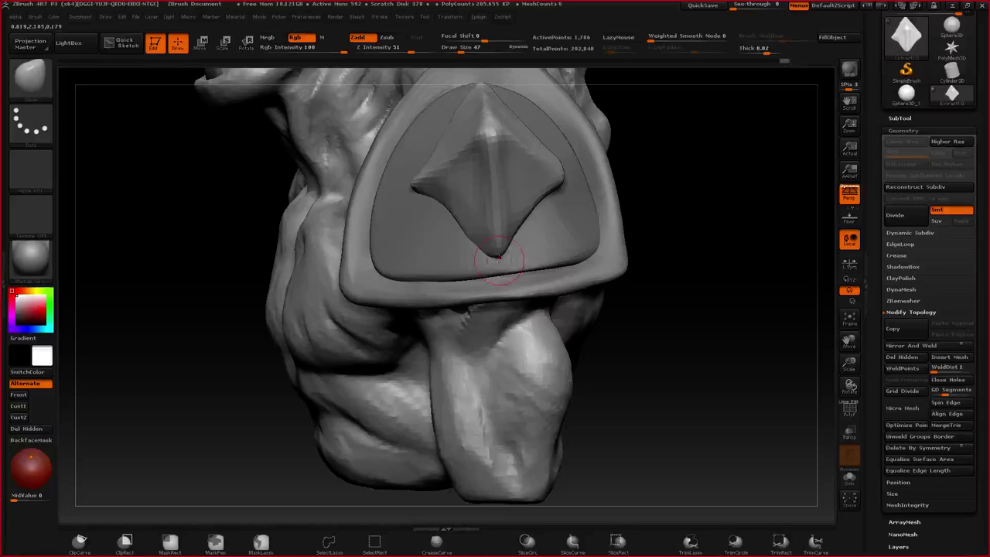
- Refine the diamond's side corners and silhouette with the Move and Flatten brushes, starting at draw size 86
right_drag(499, 260, 572, 199)
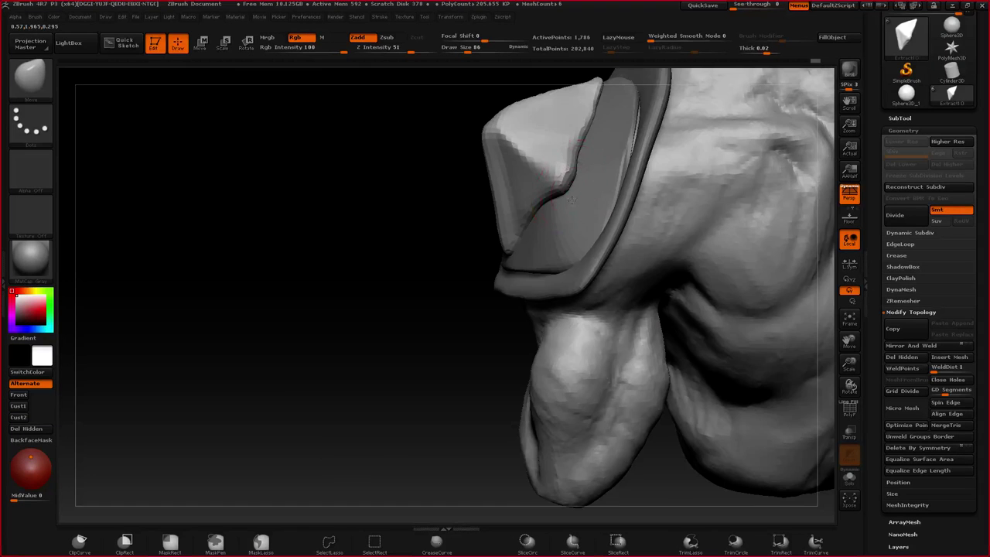
drag(571, 199, 508, 161)
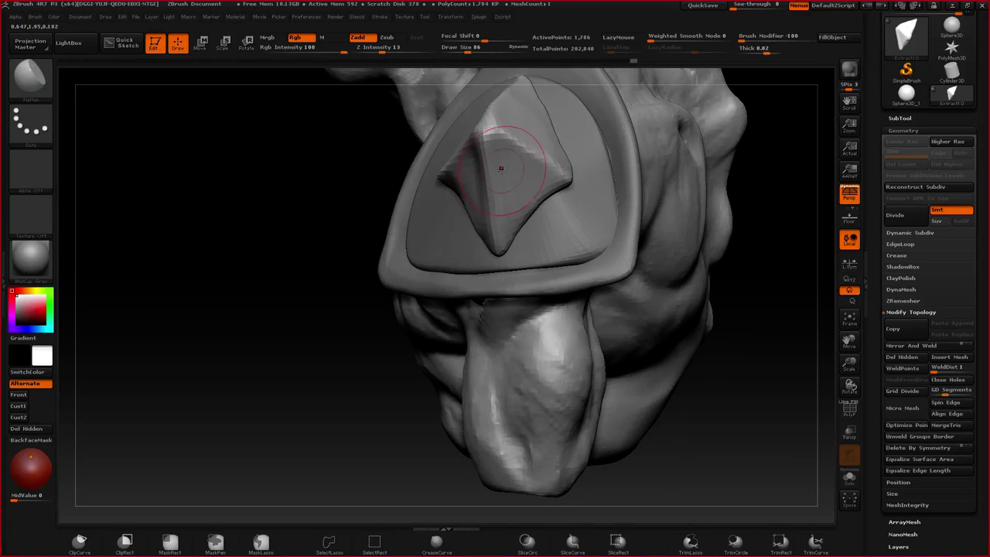
key(ctrl)
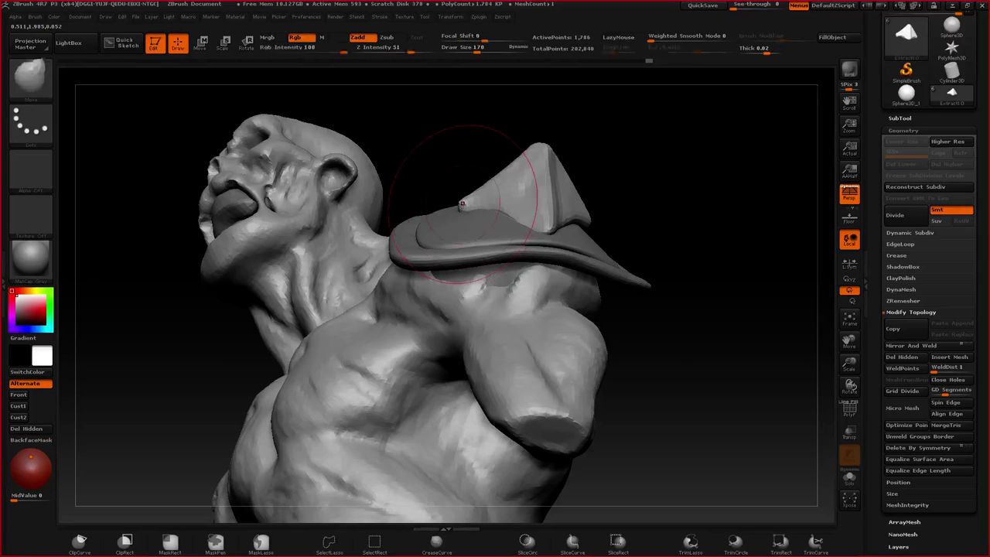
key(space)
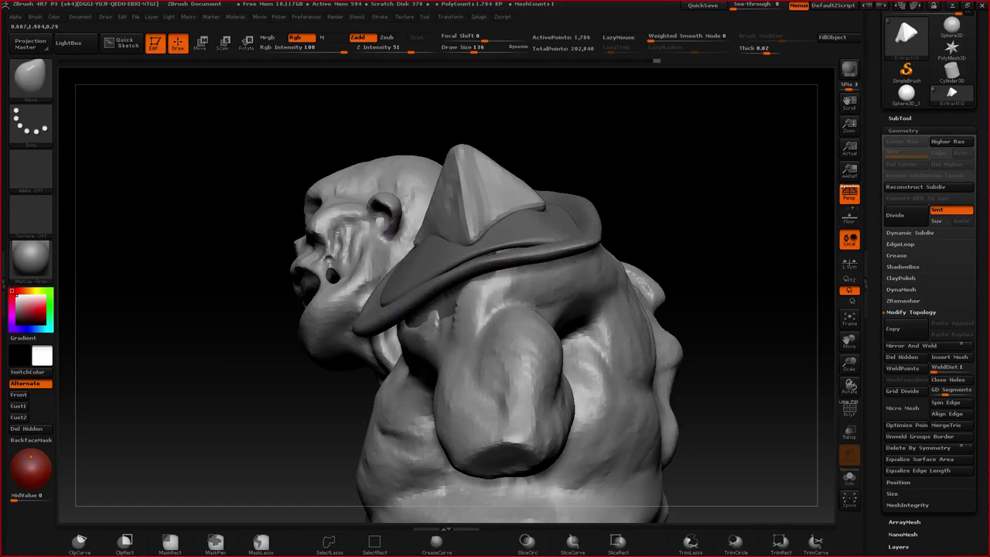
right_drag(534, 195, 528, 205)
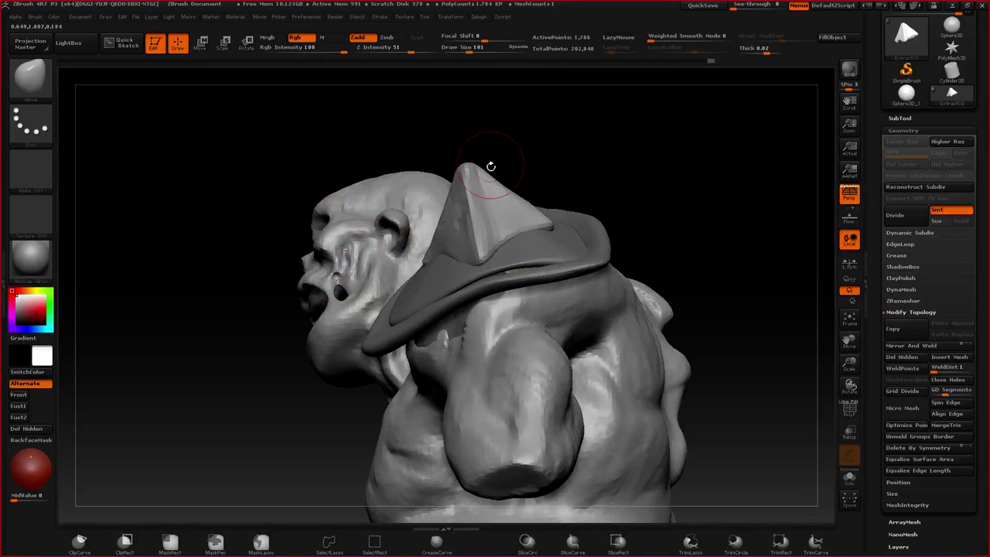
ctrl+right_drag(491, 167, 494, 242)
alt+right_drag(515, 198, 480, 229)
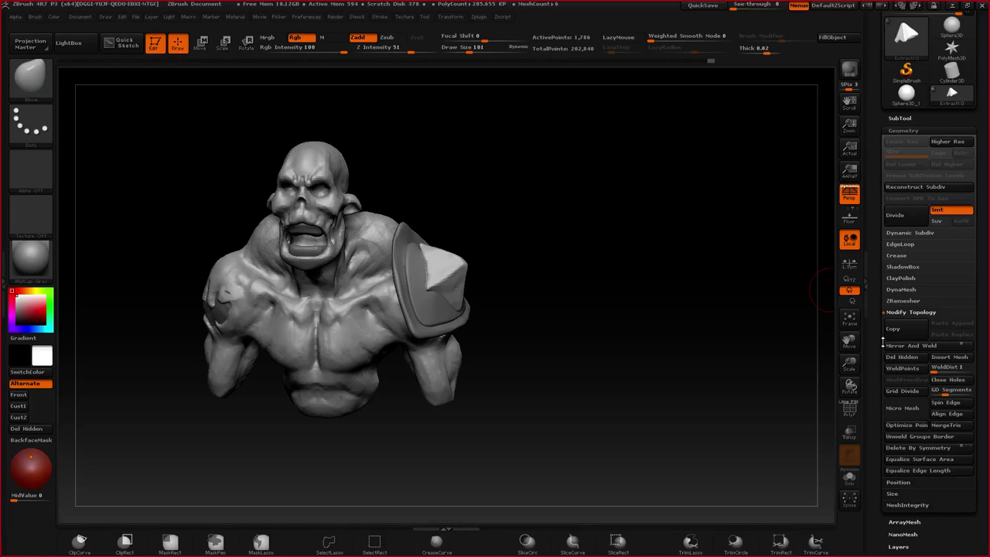
- Apply ClayPolish with Max 25 to the diamond
drag(883, 344, 883, 277)
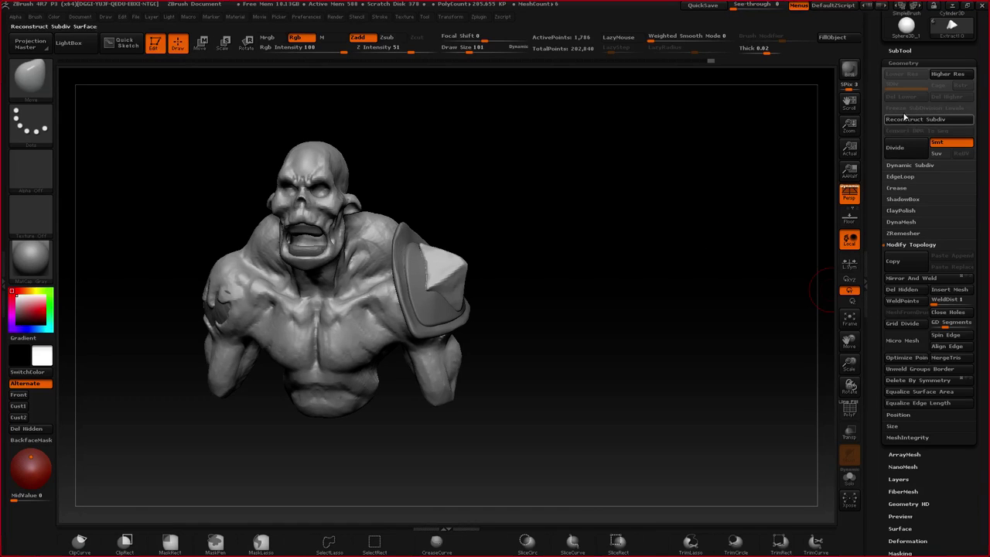
click(902, 211)
click(912, 236)
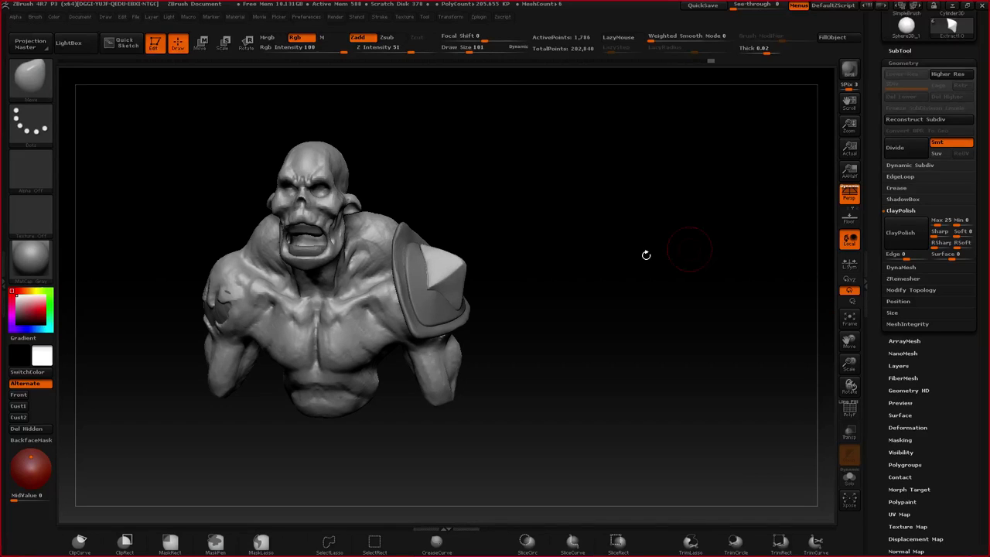
- Adjust the diamond's upper tip and ridge with the Move brush at draw size 101
right_drag(646, 255, 510, 271)
mouse_move(511, 271)
ctrl+right_down()
mouse_move(461, 311)
mouse_move(458, 281)
ctrl+right_up()
key(s)
drag(458, 280, 445, 274)
key(bracketright)
alt+right_drag(451, 261, 499, 291)
alt+right_drag(468, 233, 467, 282)
key(bracketright)
key(bracketright)
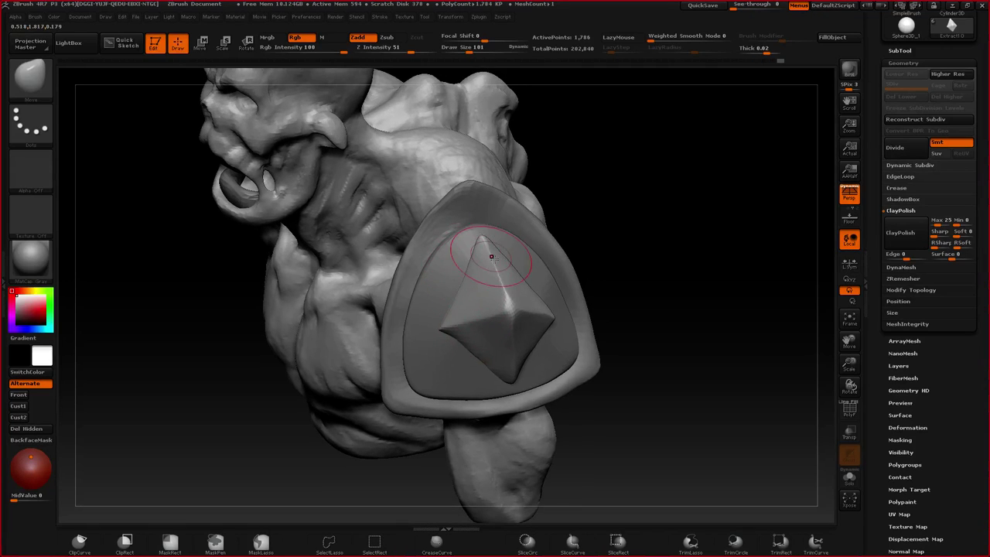
drag(486, 254, 486, 287)
- Set the Move brush's draw size to 62 for finer shaping of the diamond
right_drag(487, 290, 458, 270)
right_drag(558, 268, 520, 267)
key(space)
key(space)
drag(550, 265, 545, 265)
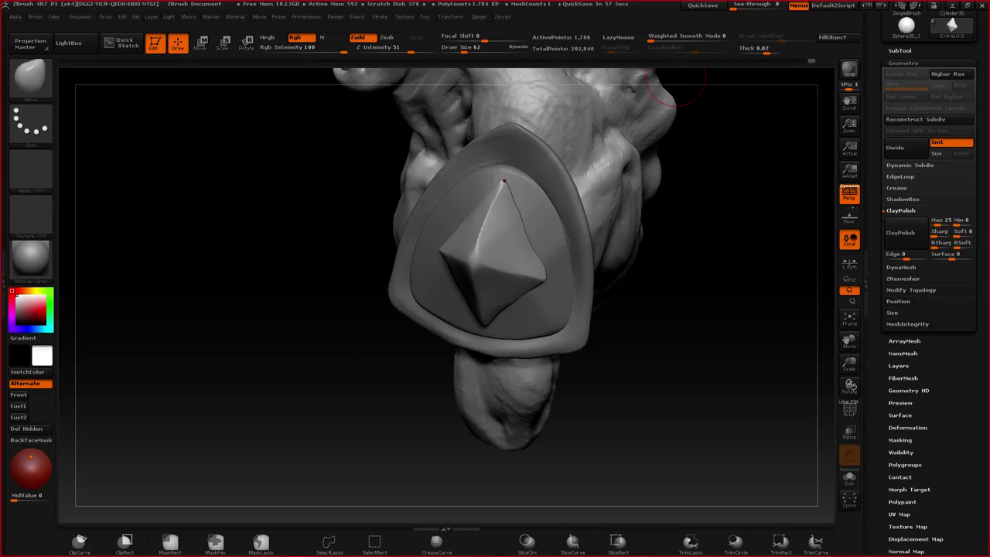
- Switch to the Chrome window with the red-mohawk bust painting, examine it, and move the window back off screen
key(alt+Tab)
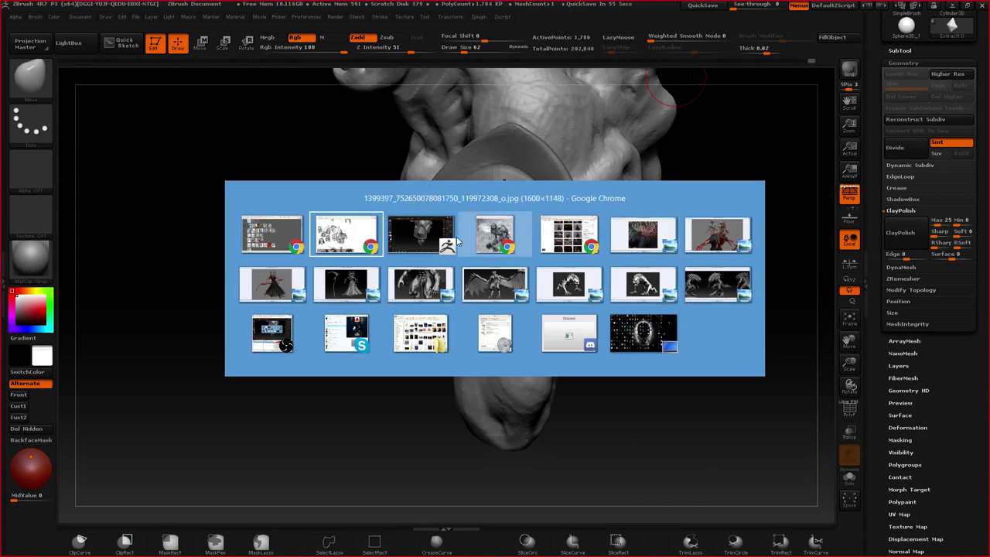
click(360, 336)
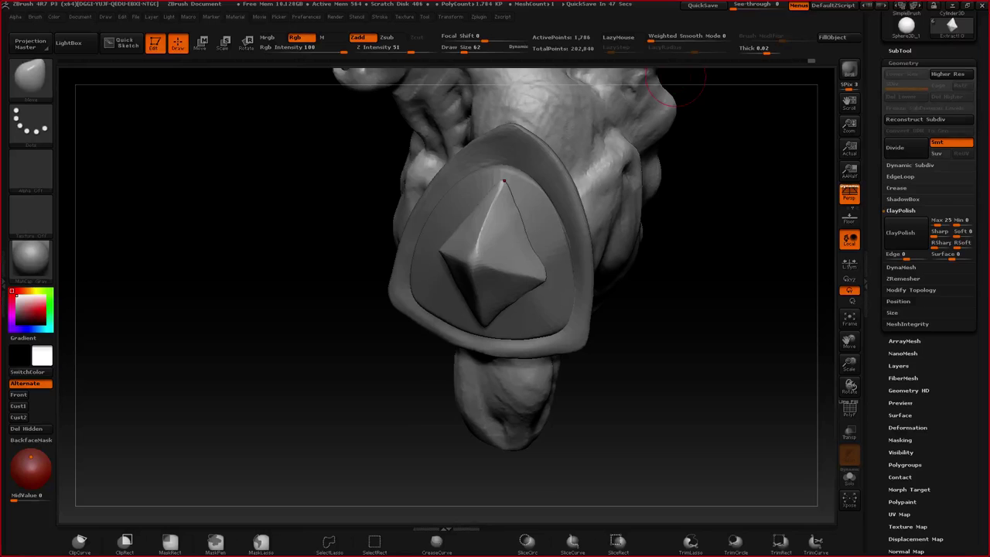
drag(989, 46, 201, 50)
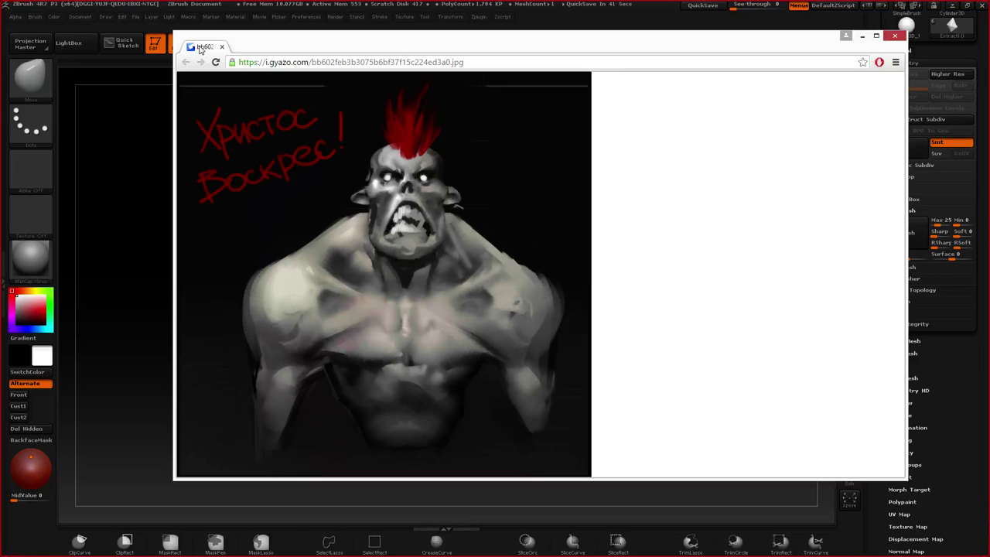
drag(201, 48, 989, 48)
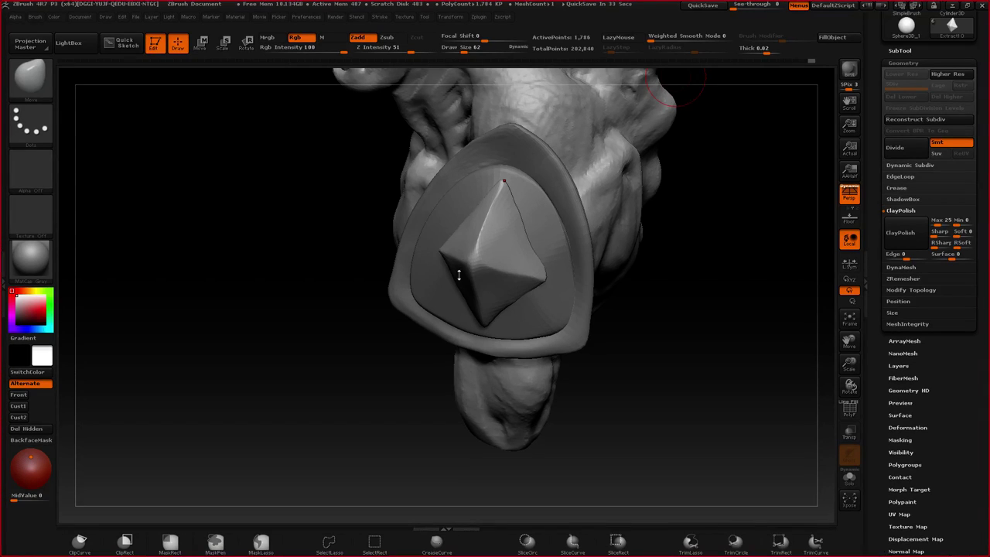
- Undo the last distortion of the diamond's lower facet
right_drag(459, 275, 509, 238)
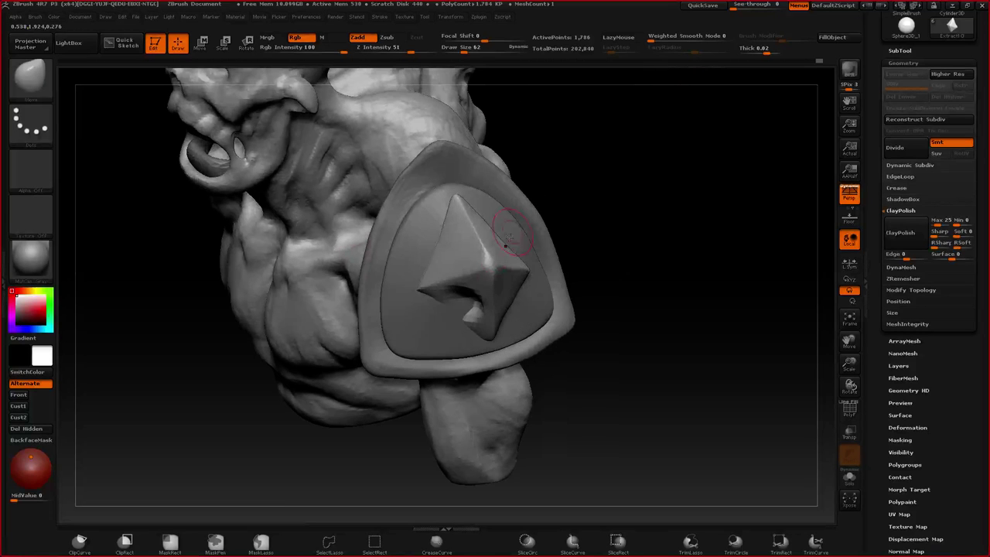
key(ctrl+z)
key(f)
right_drag(464, 294, 464, 372)
right_drag(402, 309, 469, 318)
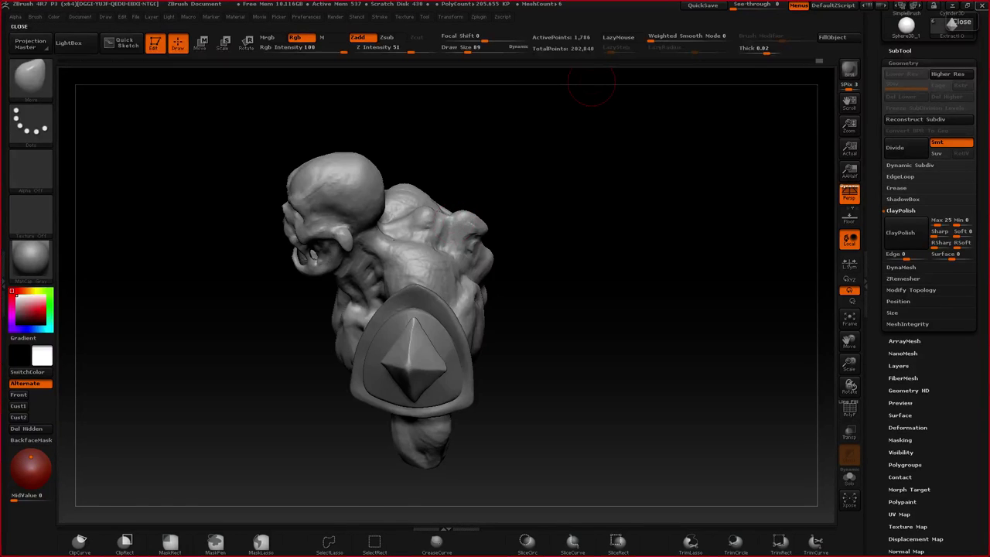
- Apply ClayPolish to the diamond once more
drag(379, 164, 449, 156)
mouse_move(449, 339)
alt+right_down()
mouse_move(471, 270)
mouse_move(501, 348)
alt+right_up()
click(891, 233)
- Flatten the polished diamond's facets from several sides with the Flatten brush at draw size 72
right_drag(501, 310, 441, 298)
key(])
key(])
key(])
key(])
key(])
key(])
right_drag(440, 258, 463, 246)
drag(413, 233, 400, 240)
right_drag(400, 241, 423, 300)
drag(423, 300, 425, 288)
right_drag(426, 287, 447, 264)
key(space)
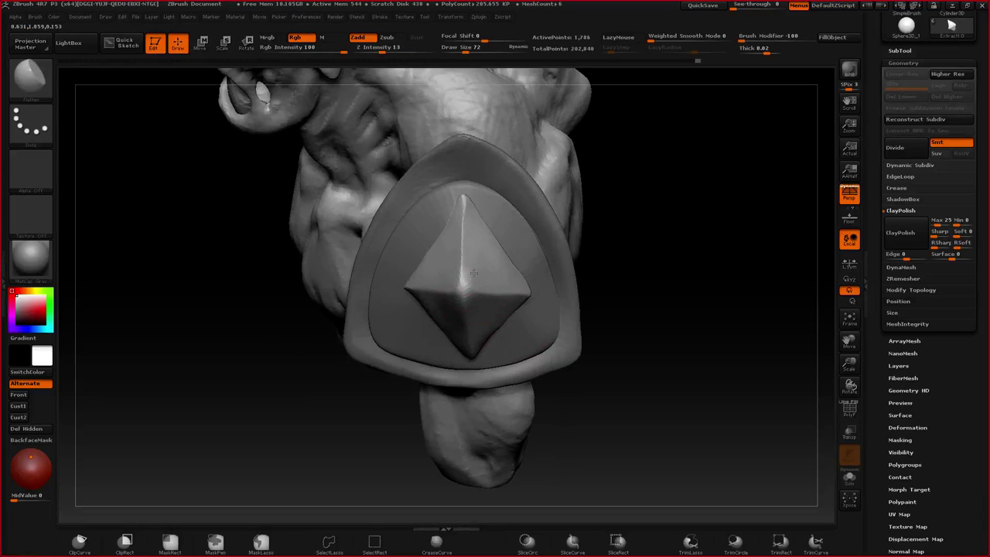
- Polish the diamond again with ClayPolish and flatten its facet beside the central ridge
click(889, 232)
right_drag(466, 285, 467, 250)
drag(466, 250, 475, 276)
- Select the shoulder plate subtool and adjust it against the shoulder with the Move brush at draw size 192
alt+click(521, 294)
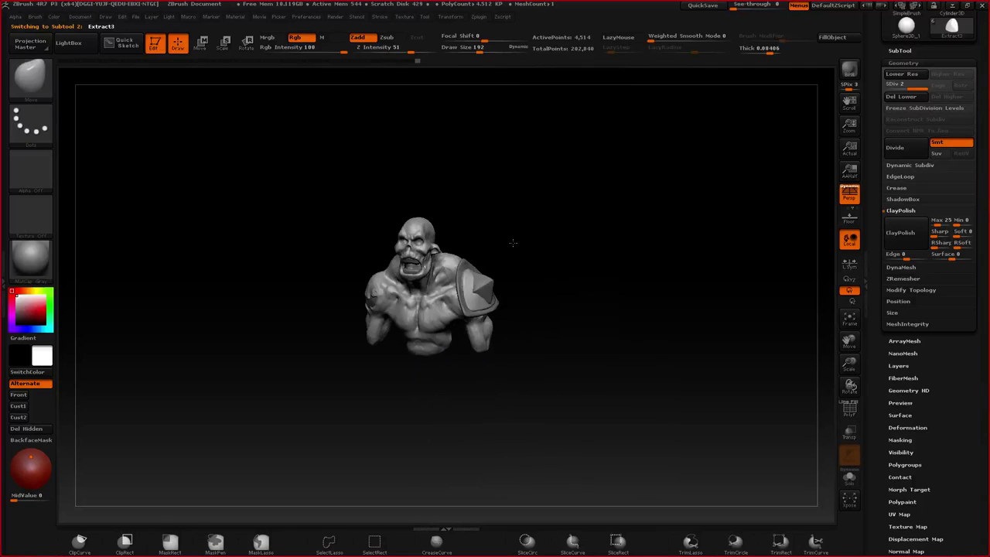
ctrl+right_drag(481, 258, 481, 271)
right_drag(481, 270, 497, 241)
drag(496, 241, 429, 226)
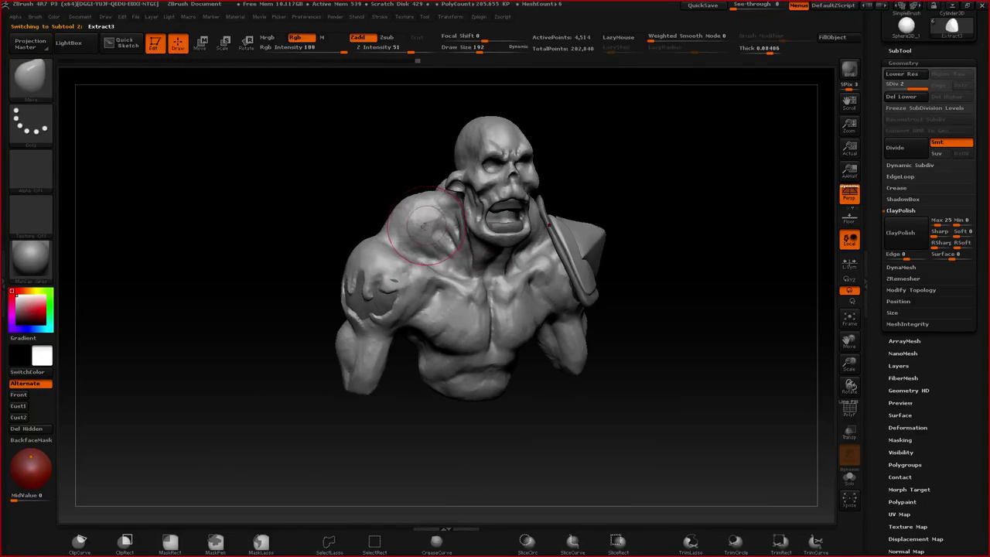
- Select the rim around the shoulder plate as the active subtool
right_drag(425, 226, 449, 240)
mouse_move(520, 260)
right_down()
mouse_move(473, 273)
mouse_move(488, 268)
mouse_move(517, 300)
right_up()
mouse_move(569, 338)
alt+right_down()
mouse_move(573, 269)
mouse_move(610, 269)
mouse_move(516, 264)
alt+right_up()
alt+click(572, 260)
- Try a Standard brush stroke across the shoulder plate's rim and undo it
key(b)
key(s)
key(t)
drag(497, 261, 574, 261)
key(ctrl+z)
- Reshape the rim's lower edge with the Move brush at draw size 72
mouse_move(532, 273)
right_down()
mouse_move(532, 263)
mouse_move(495, 271)
right_up()
key(ctrl)
key(b)
key(m)
key(v)
mouse_move(495, 257)
mouse_down()
mouse_move(489, 264)
mouse_move(516, 280)
mouse_up()
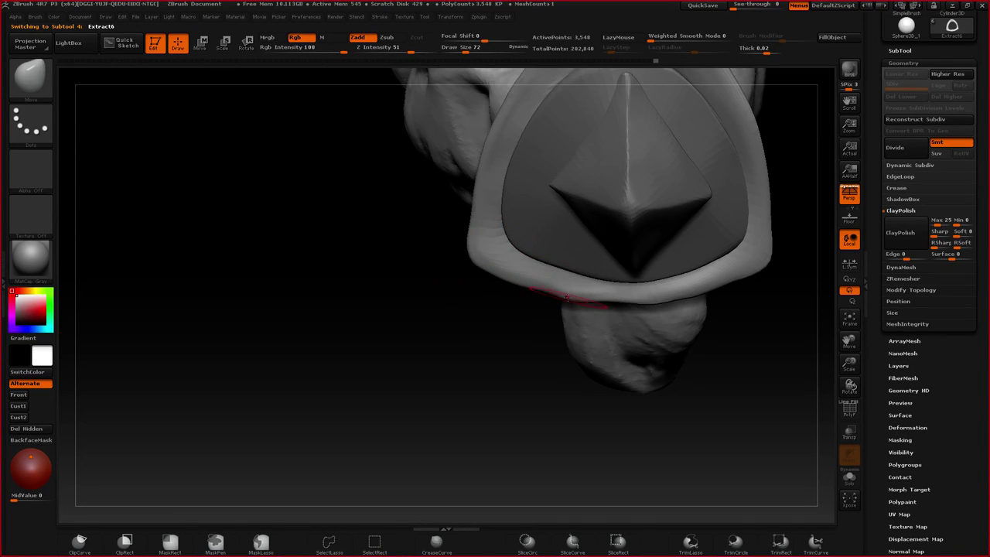
drag(576, 298, 588, 244)
mouse_move(588, 244)
right_down()
mouse_move(560, 272)
mouse_move(531, 265)
right_up()
- Isolate the shoulder plate's rim and mask its inner face with the MaskPen brush
click(850, 478)
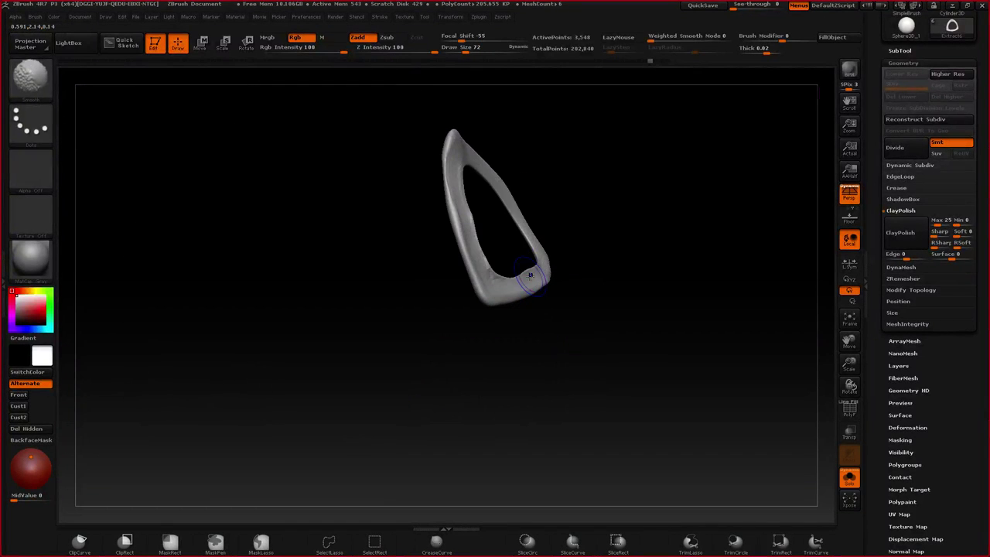
mouse_move(510, 176)
ctrl+mouse_down()
mouse_move(482, 195)
mouse_move(463, 232)
mouse_move(458, 281)
mouse_move(480, 302)
ctrl+mouse_up()
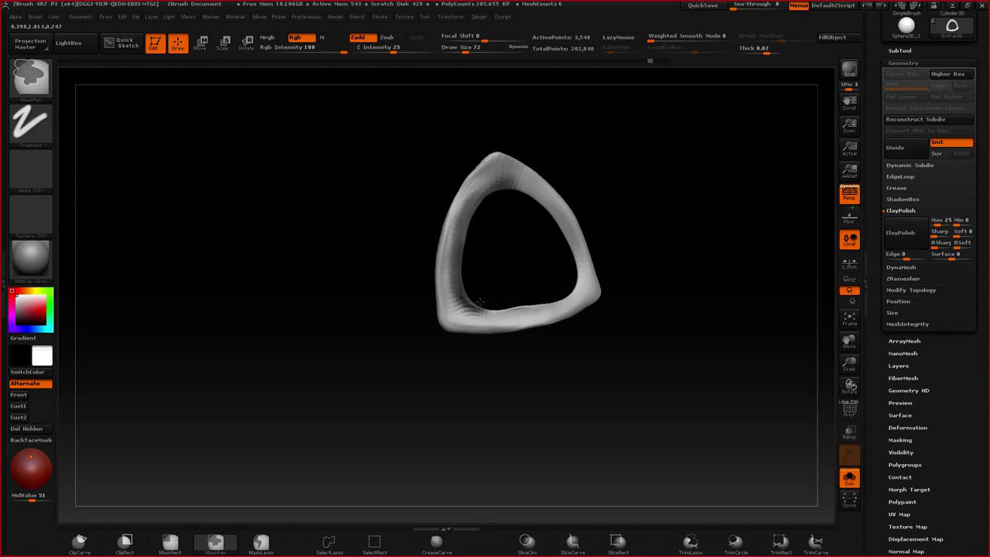
right_drag(480, 301, 492, 239)
key(space)
drag(483, 206, 473, 204)
mouse_move(468, 196)
ctrl+mouse_down()
mouse_move(504, 243)
mouse_move(519, 291)
mouse_move(359, 340)
ctrl+mouse_up()
key(space)
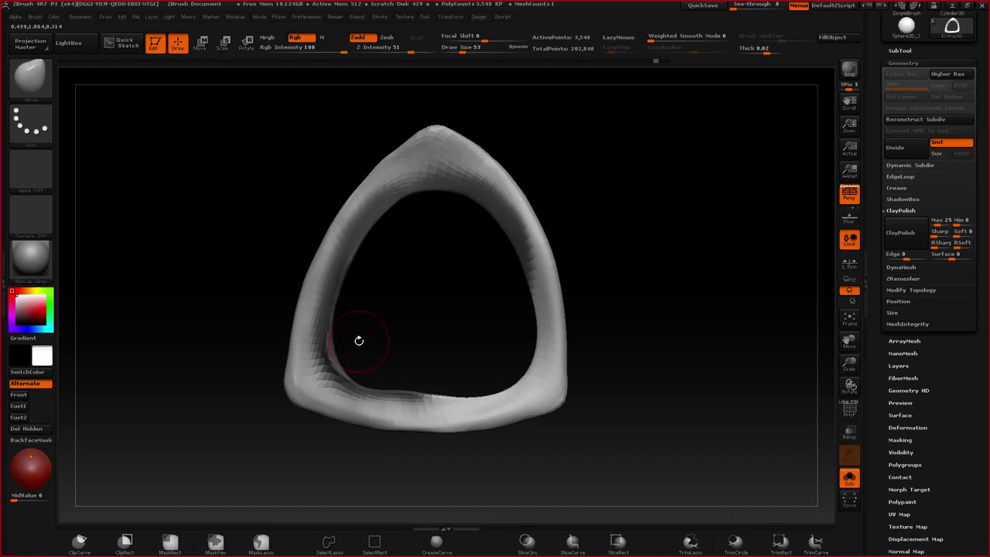
- Extend the mask around the rim's inner edge and into its lower corners at draw size 37, erasing stray masking
mouse_move(526, 203)
ctrl+mouse_down()
mouse_move(547, 291)
mouse_move(536, 336)
mouse_move(514, 348)
mouse_move(433, 353)
ctrl+mouse_up()
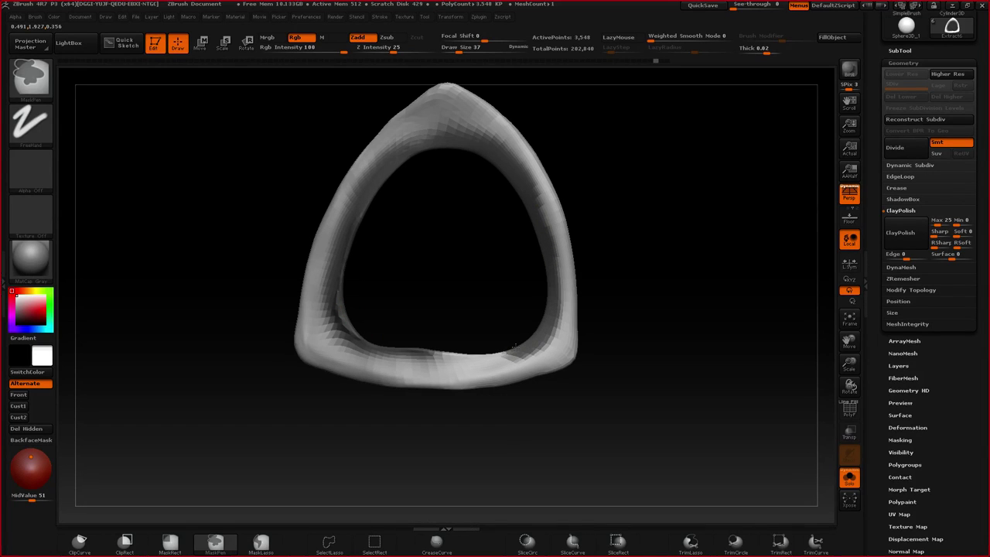
mouse_move(464, 173)
alt+mouse_down()
mouse_move(463, 200)
mouse_move(407, 171)
alt+mouse_up()
ctrl+alt+drag(508, 156, 517, 170)
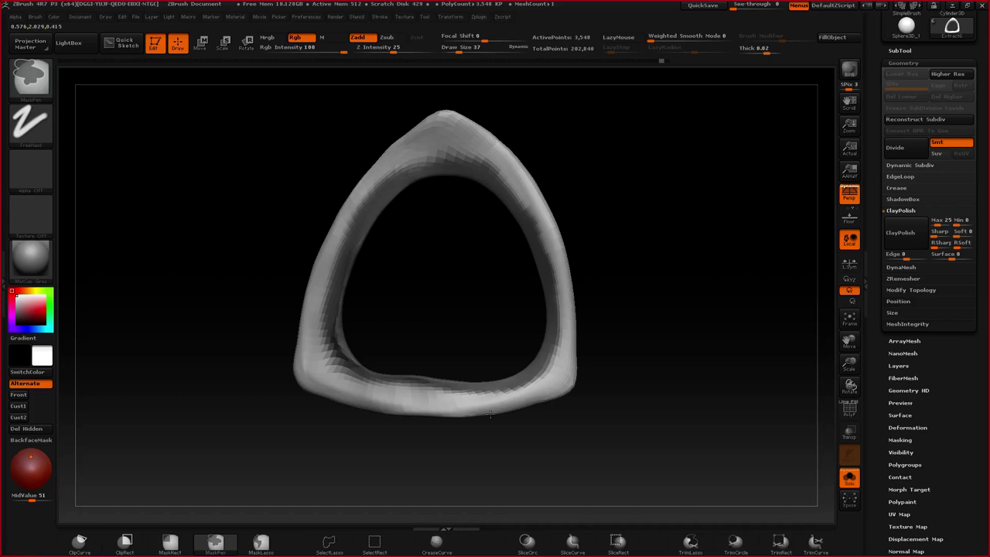
ctrl+click(545, 393)
mouse_move(545, 393)
right_down()
mouse_move(537, 224)
mouse_move(467, 248)
mouse_move(517, 320)
mouse_move(526, 257)
mouse_move(461, 222)
right_up()
mouse_move(460, 222)
ctrl+right_down()
mouse_move(558, 290)
mouse_move(421, 285)
ctrl+right_up()
mouse_move(408, 287)
ctrl+mouse_down()
mouse_move(555, 283)
mouse_move(525, 352)
ctrl+mouse_up()
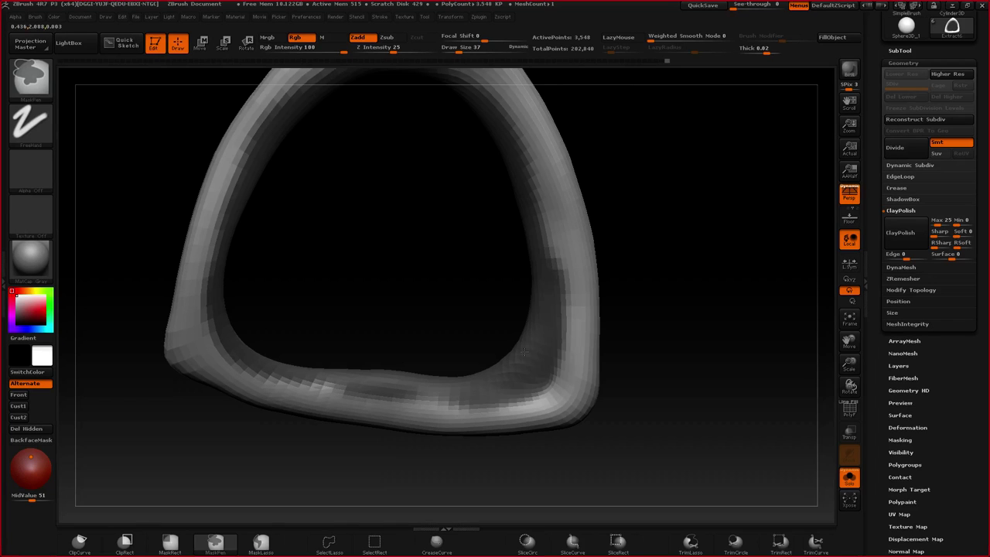
mouse_move(525, 352)
ctrl+right_down()
mouse_move(453, 276)
mouse_move(464, 310)
mouse_move(495, 271)
ctrl+right_up()
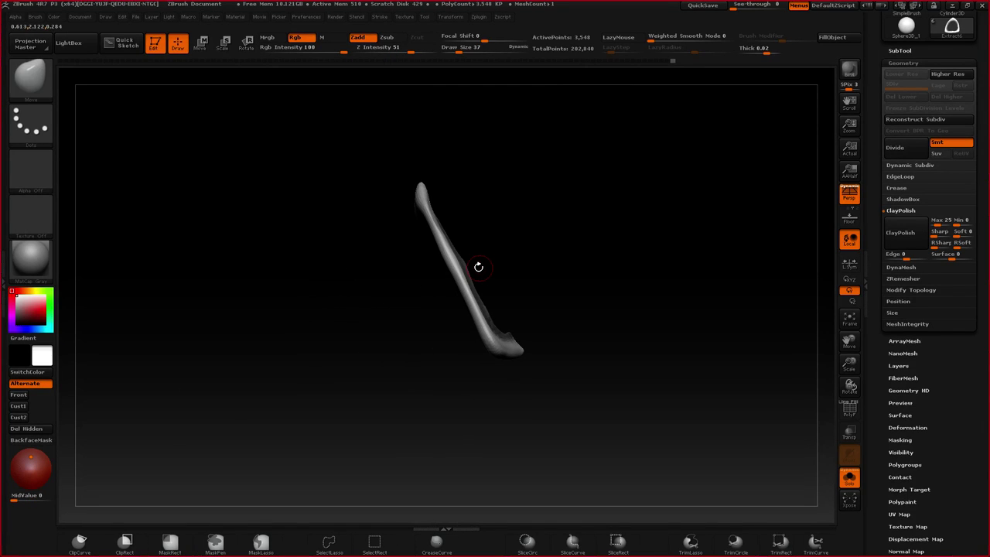
- Shift the unmasked part of the rim with Transpose to form a stepped inner edge
key(r)
mouse_move(450, 261)
mouse_down()
mouse_move(517, 226)
mouse_move(492, 240)
mouse_move(380, 243)
mouse_move(389, 307)
mouse_move(411, 282)
mouse_up()
key(w)
key(q)
drag(586, 212, 585, 187)
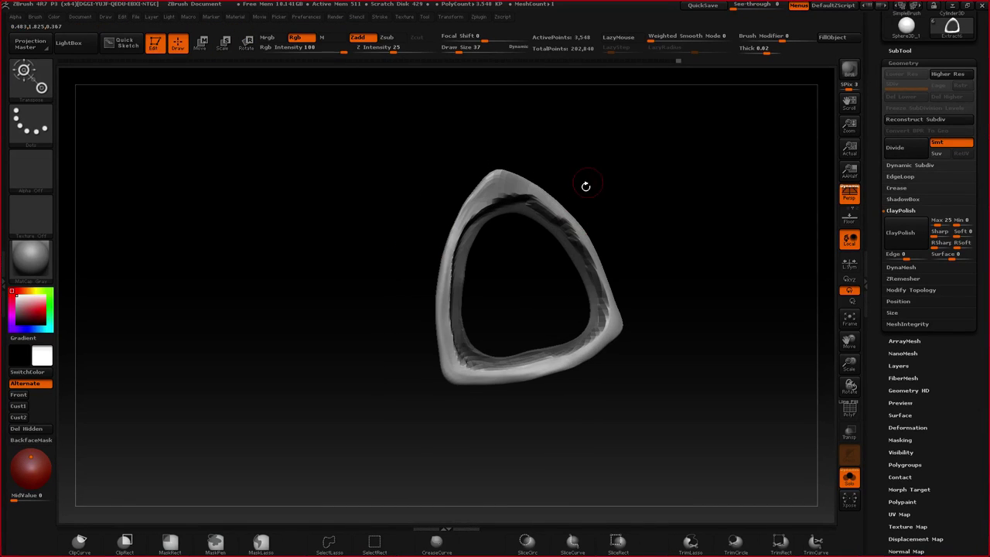
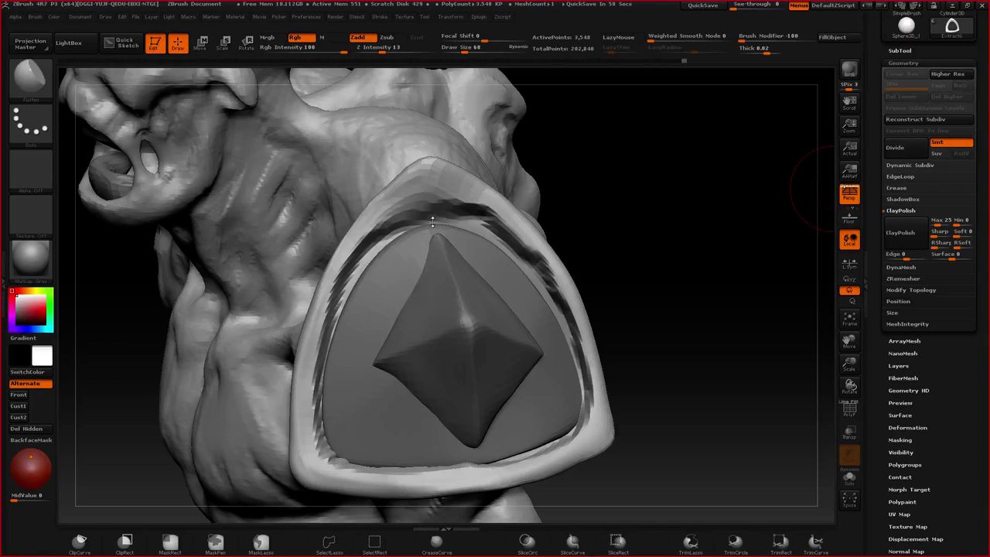
- Even out the stepped inner edge all around the rim with the Flatten brush at Z intensity 13
mouse_move(426, 213)
shift+mouse_down()
mouse_move(358, 258)
mouse_move(328, 367)
shift+mouse_up()
alt+right_drag(337, 423, 341, 348)
drag(333, 352, 321, 314)
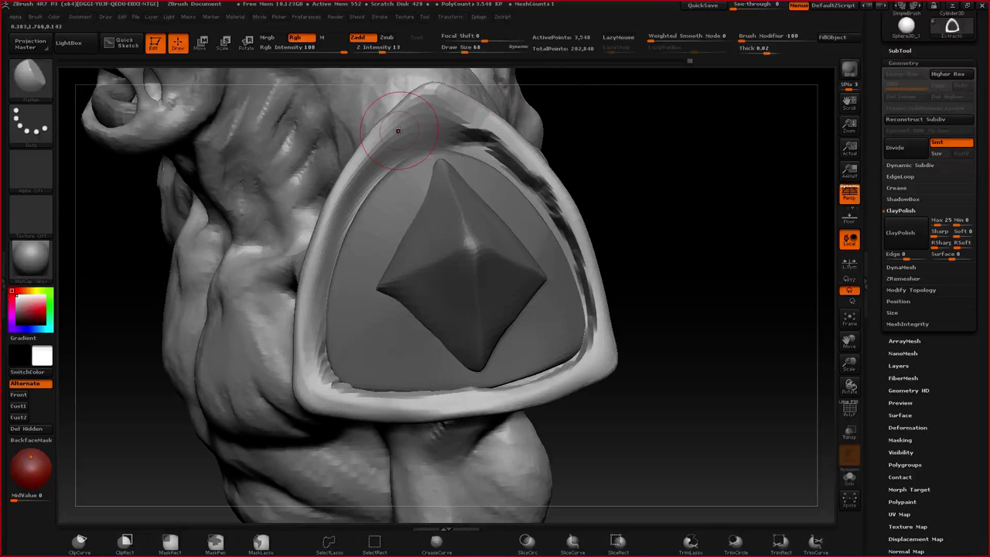
mouse_move(464, 136)
mouse_down()
mouse_move(492, 147)
mouse_move(475, 147)
mouse_move(589, 348)
mouse_move(487, 391)
mouse_move(368, 390)
mouse_move(338, 358)
mouse_up()
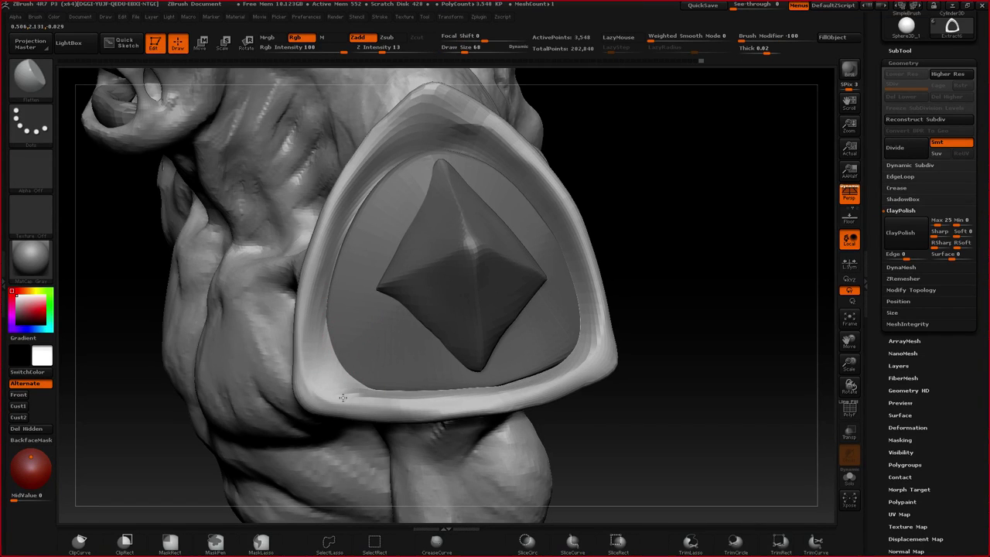
drag(343, 398, 465, 400)
alt+right_drag(434, 391, 475, 319)
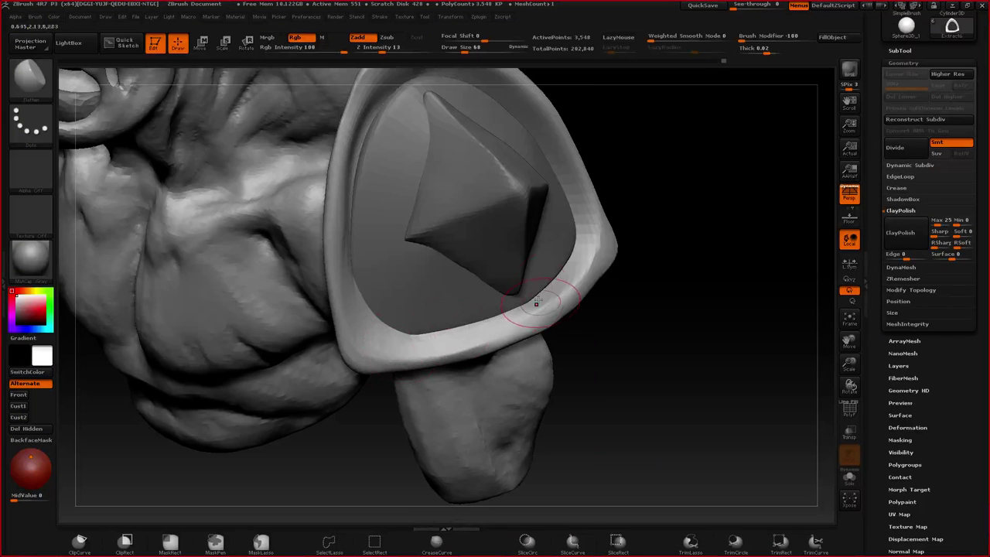
mouse_move(591, 261)
mouse_down()
mouse_move(541, 309)
mouse_move(445, 341)
mouse_up()
mouse_move(445, 341)
right_down()
mouse_move(452, 329)
mouse_move(402, 341)
mouse_move(392, 209)
right_up()
right_drag(393, 209, 418, 296)
drag(418, 296, 402, 184)
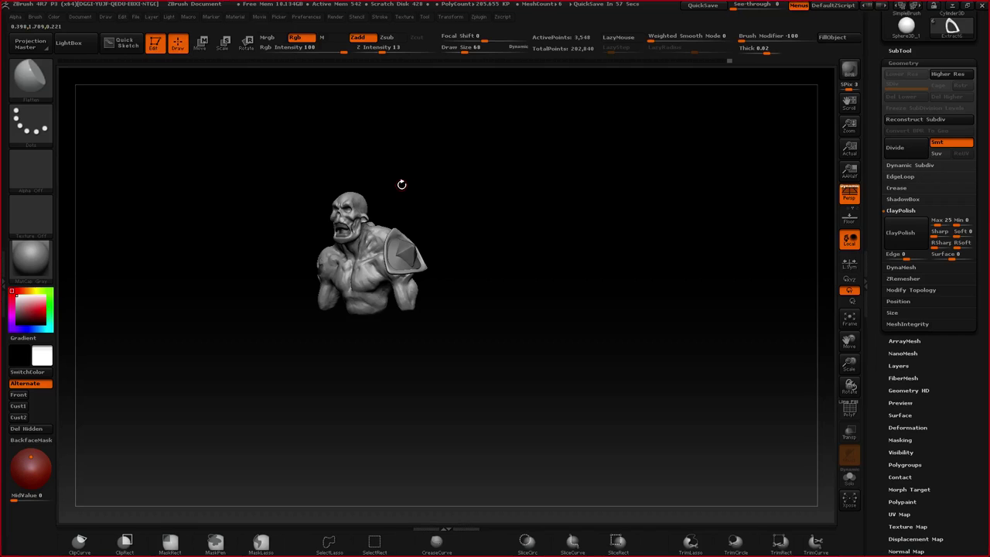
- Smooth the rim's inner bevel and outer edge with an enlarged Smooth brush
right_drag(398, 269, 376, 305)
mouse_move(373, 237)
ctrl+right_down()
mouse_move(409, 309)
mouse_move(407, 364)
ctrl+right_up()
drag(403, 267, 556, 309)
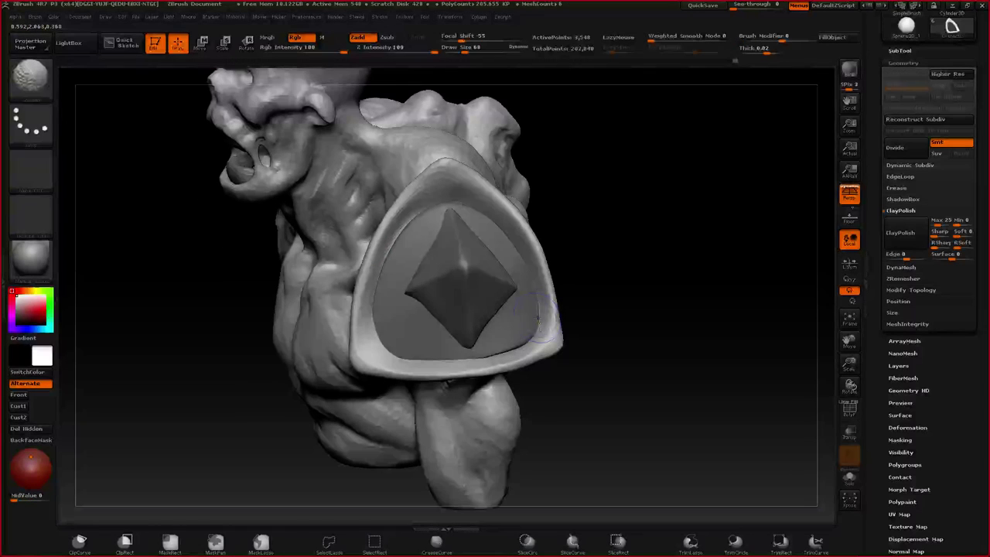
mouse_move(542, 333)
right_down()
mouse_move(542, 259)
mouse_move(571, 270)
right_up()
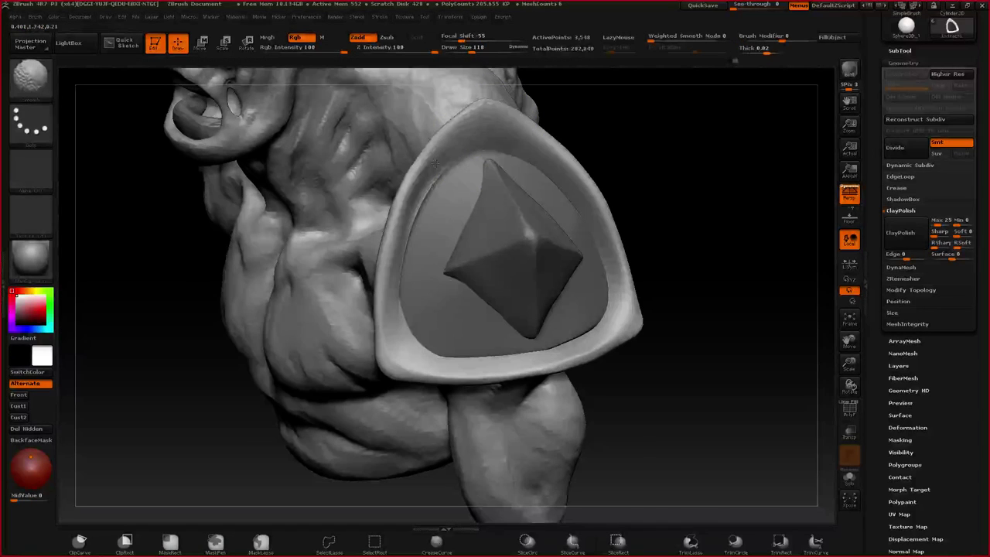
shift+drag(585, 186, 563, 158)
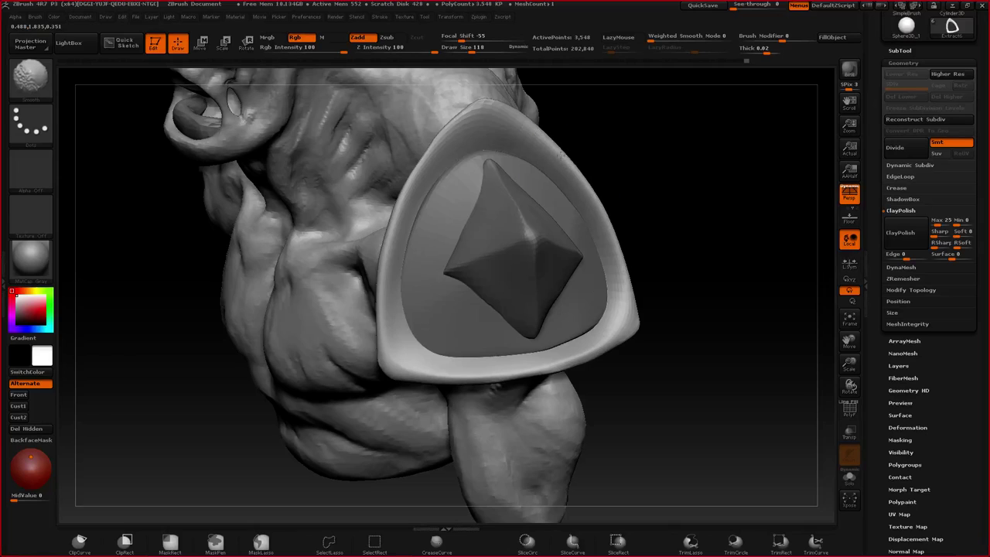
- Flatten the rim's upper surface further and smooth the band around the plate
click(477, 17)
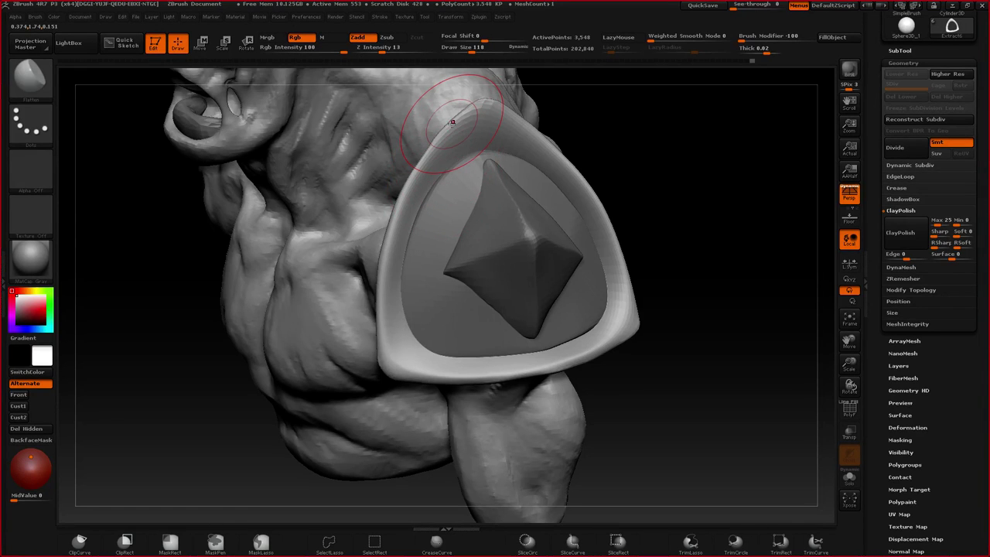
right_drag(436, 193, 475, 194)
drag(474, 193, 523, 267)
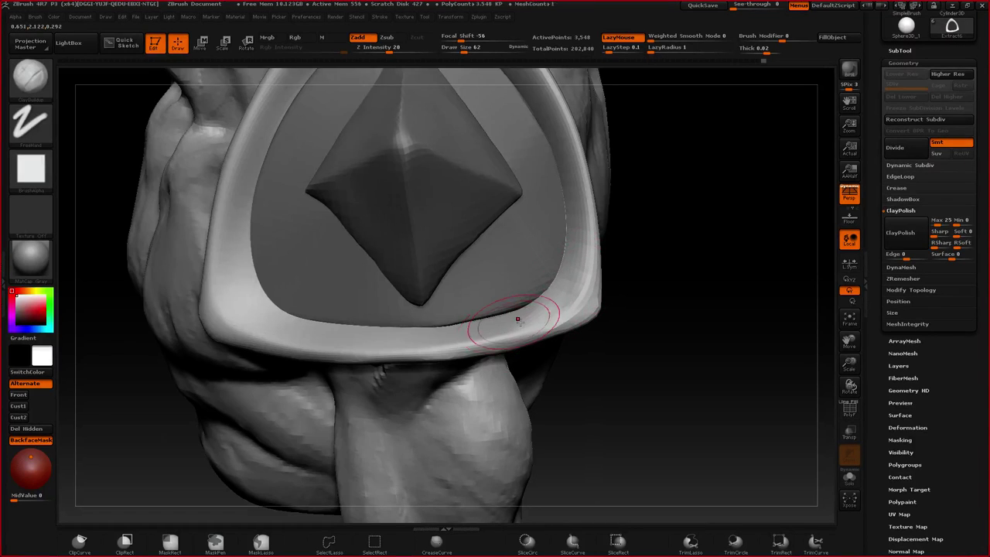
right_drag(519, 321, 475, 315)
mouse_move(311, 359)
ctrl+right_down()
mouse_move(340, 220)
mouse_move(379, 228)
mouse_move(356, 213)
ctrl+right_up()
mouse_move(395, 197)
shift+mouse_down()
mouse_move(358, 297)
mouse_move(362, 342)
shift+mouse_up()
- Pull the rim's lower corner into a sharper point with the Move brush at draw size 42
right_drag(362, 342, 334, 317)
drag(334, 316, 399, 322)
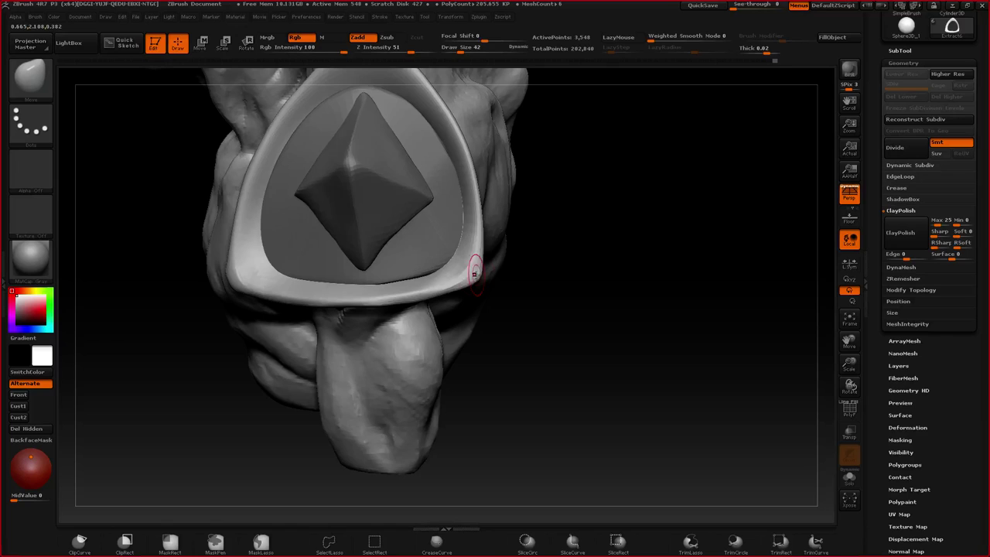
drag(474, 271, 467, 283)
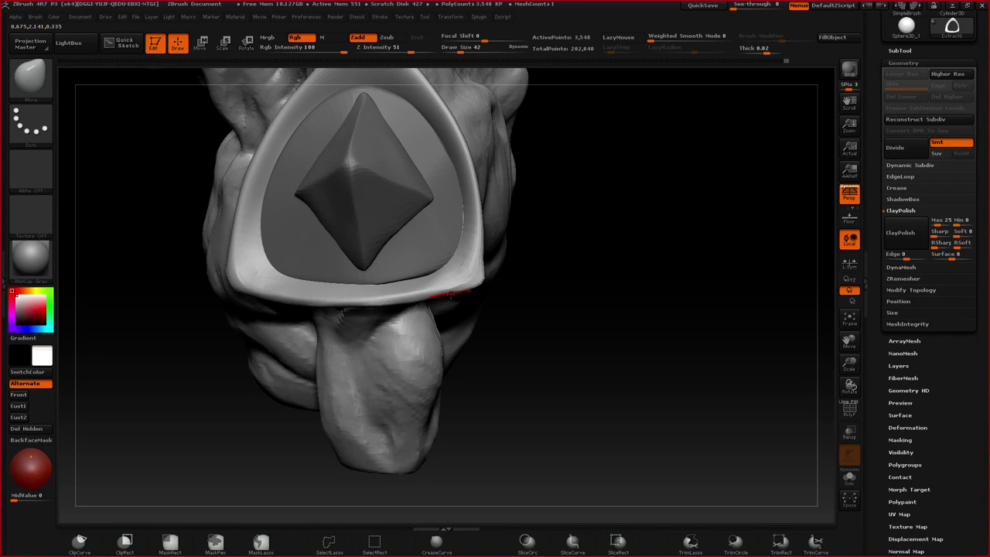
alt+right_drag(330, 229, 410, 291)
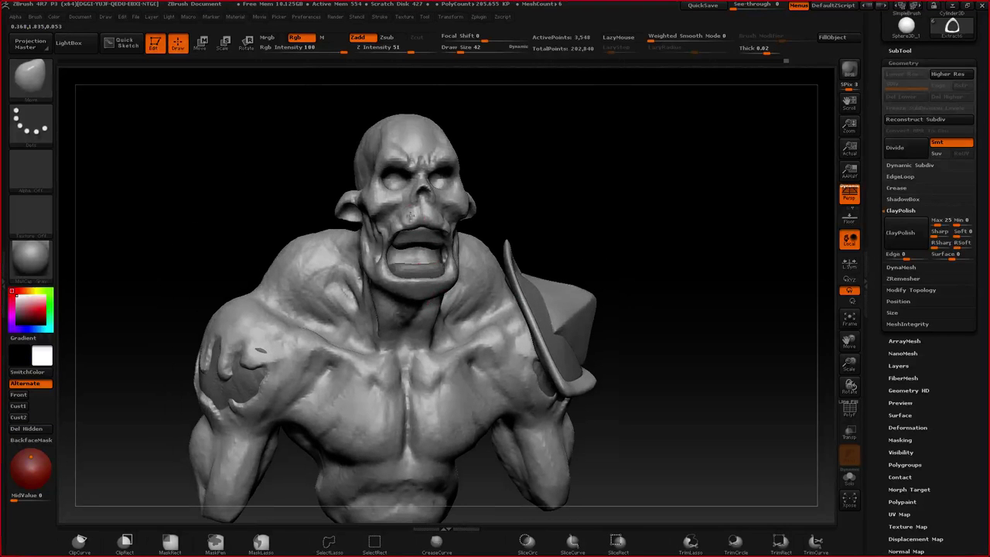
- Make the Zombie_02 body the active subtool and insert spheres as eyeballs in both eye sockets with the InsertSphere brush
alt+click(427, 213)
drag(504, 210, 732, 173)
ctrl+right_drag(406, 224, 399, 255)
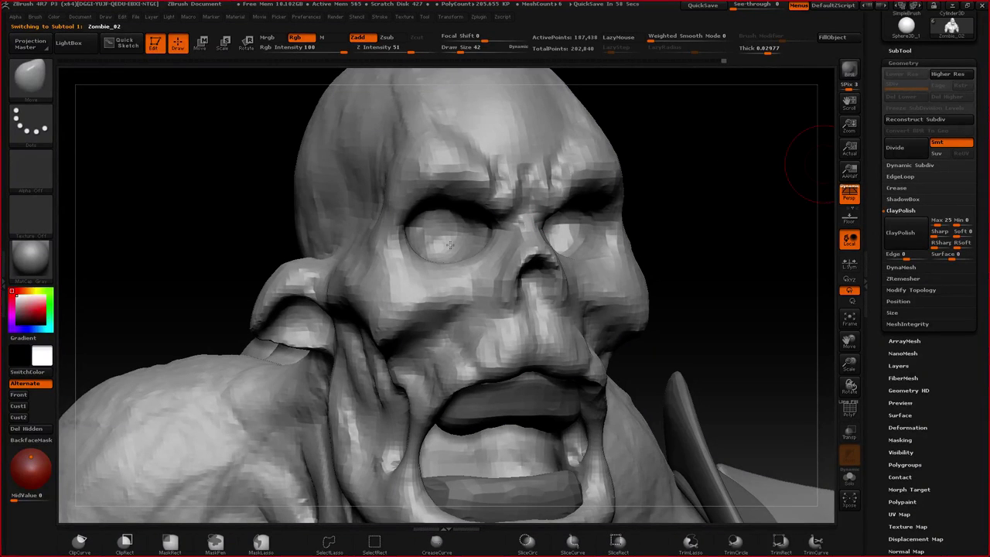
key(b)
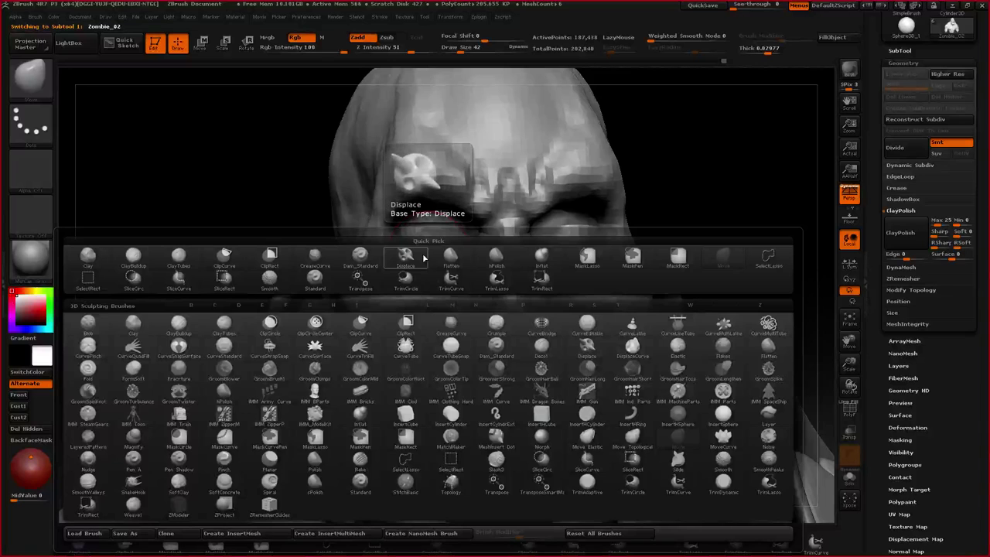
key(s)
key(t)
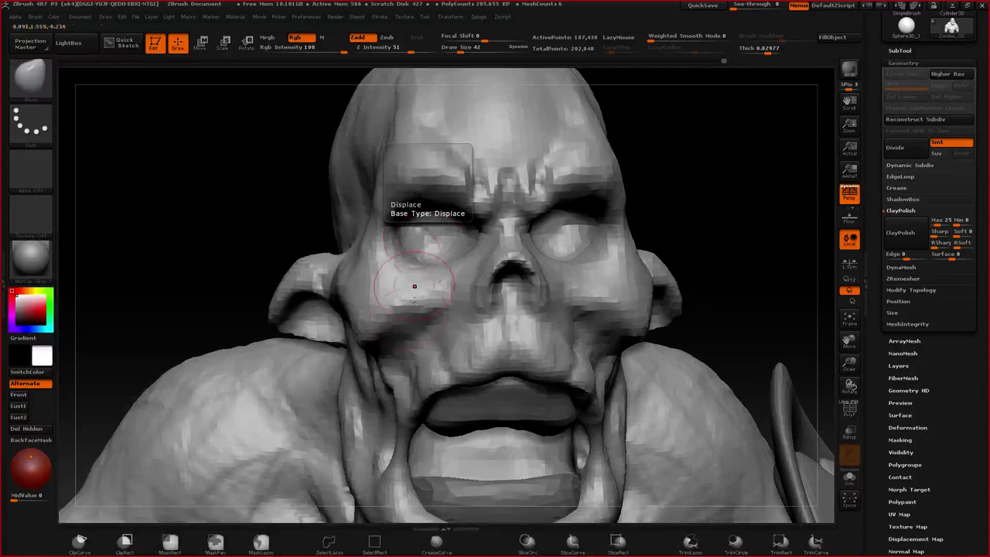
key(b)
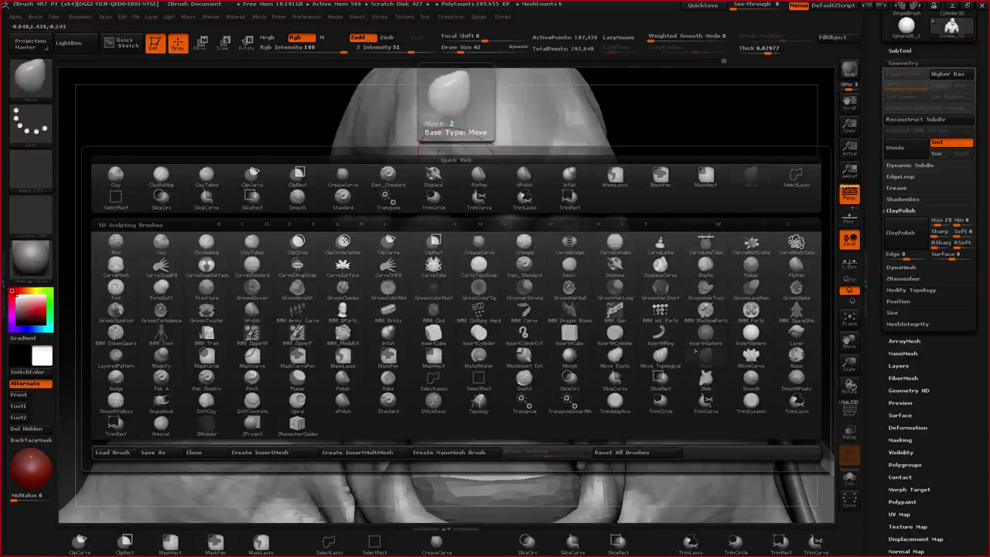
click(750, 334)
drag(431, 231, 399, 243)
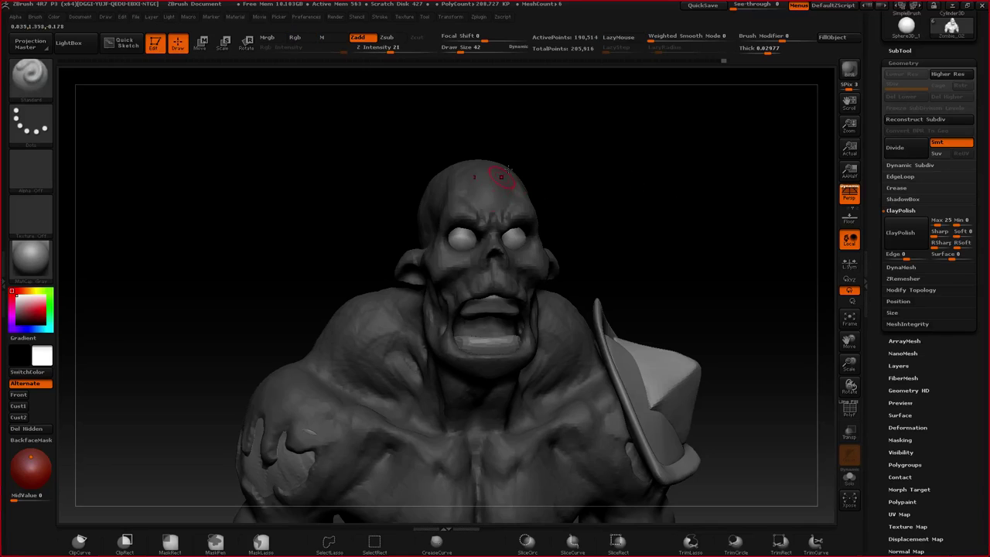
- Isolate the body's mesh from the inserted eyeballs and separate the eyeballs into their own subtool with Split Hidden
drag(504, 103, 513, 103)
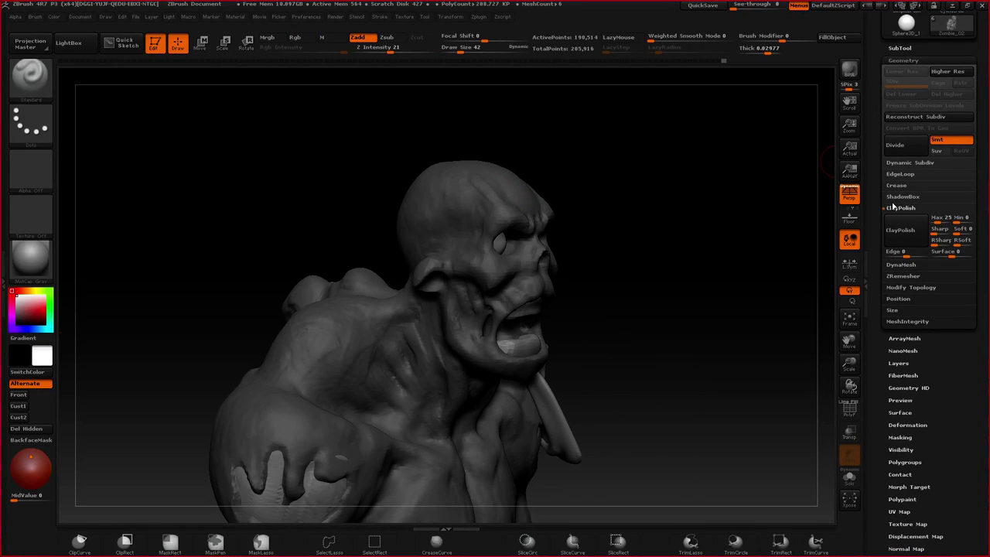
click(900, 48)
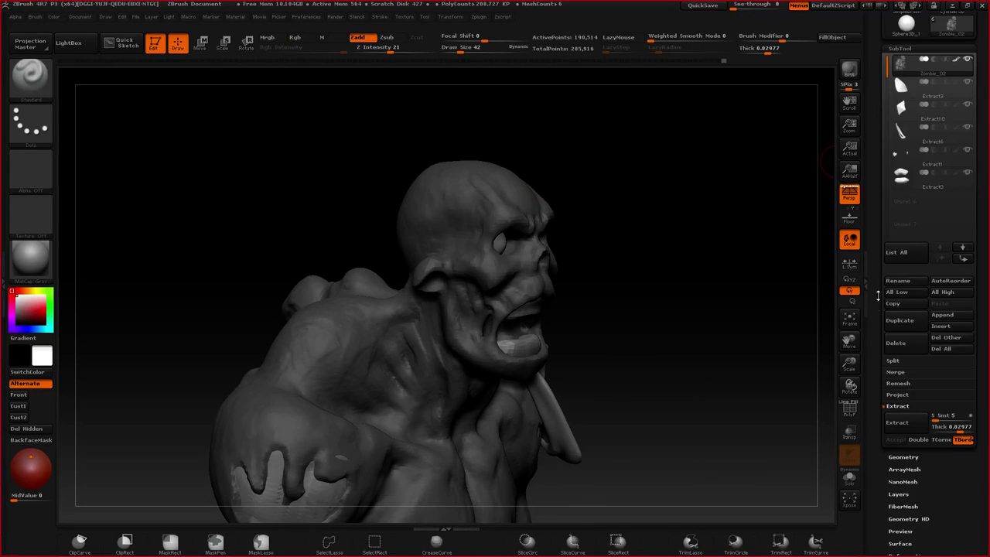
click(894, 361)
drag(653, 261, 573, 254)
ctrl+shift+click(503, 241)
ctrl+shift+drag(654, 225, 674, 277)
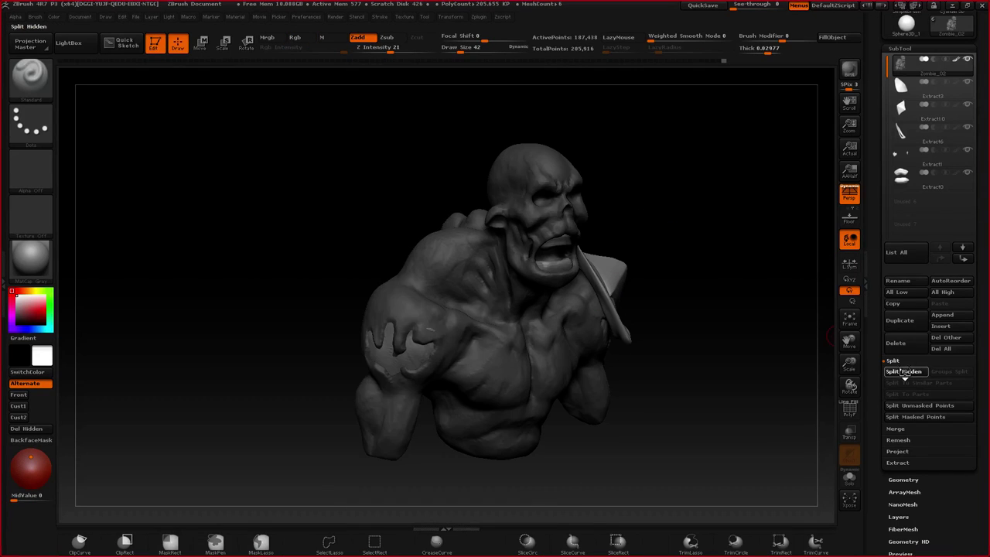
- Make the separated eyeballs the active subtool
mouse_move(916, 105)
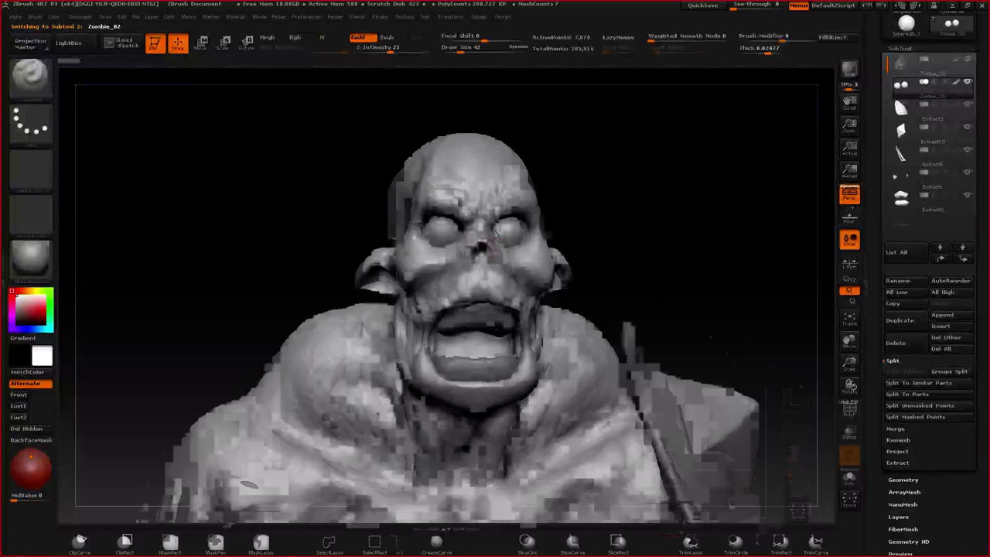
alt+click(446, 232)
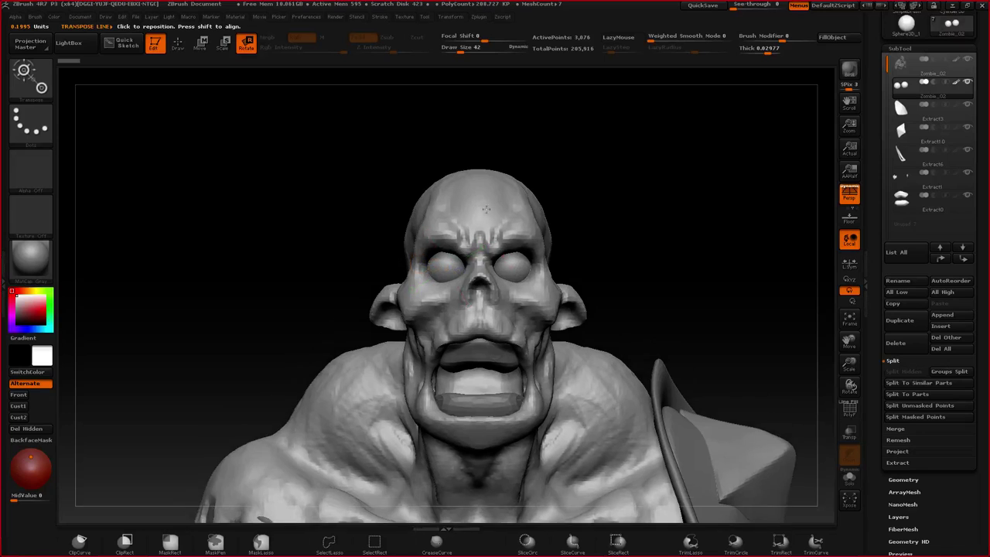
- Try to resize the eyeballs with Transpose Scale and undo the change
key(r)
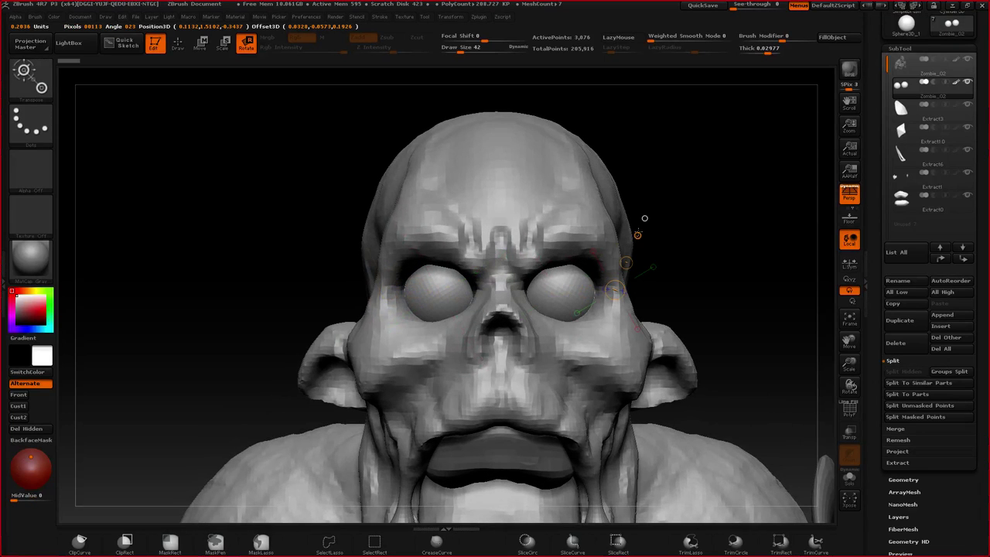
key(e)
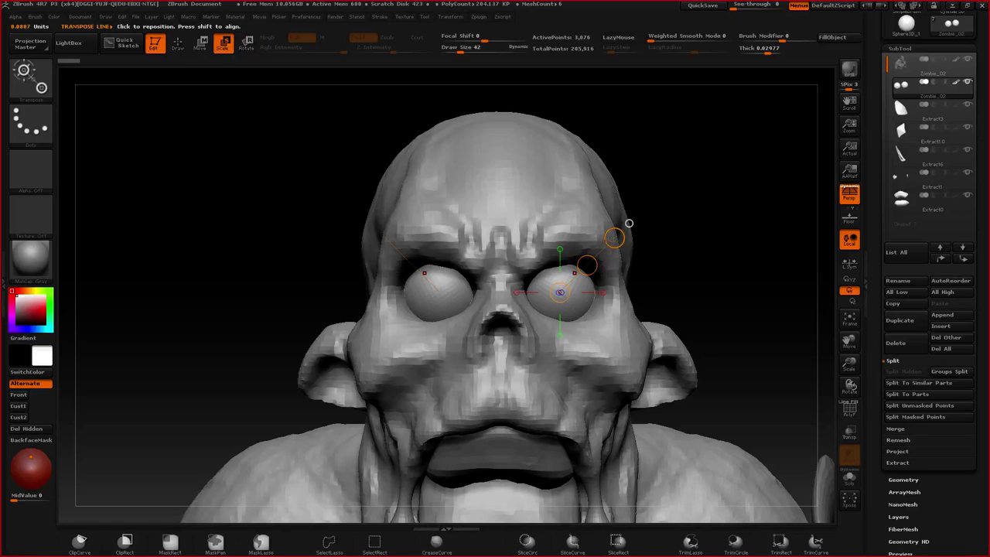
mouse_move(623, 228)
mouse_down()
mouse_move(601, 252)
mouse_move(636, 218)
mouse_move(625, 228)
mouse_up()
key(ctrl+z)
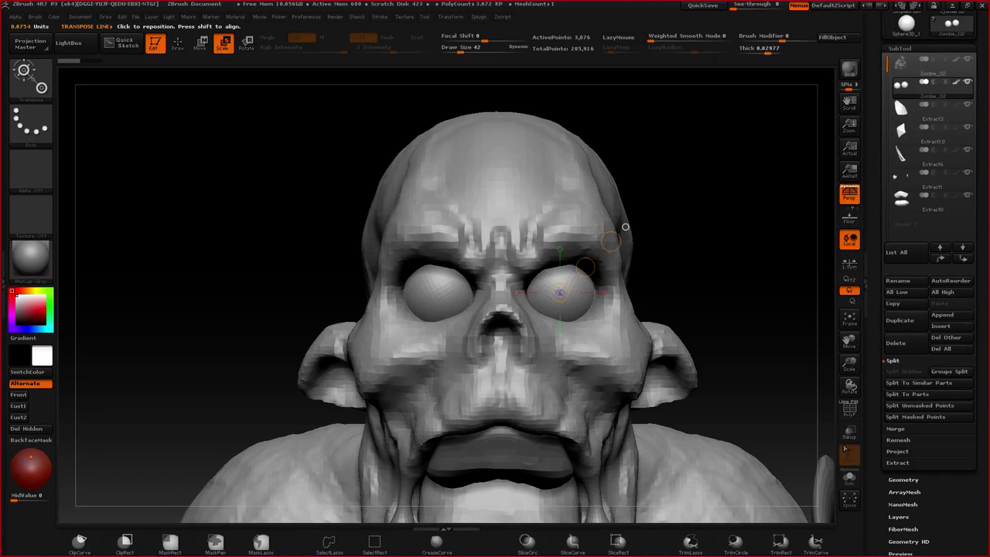
alt+drag(826, 430, 765, 450)
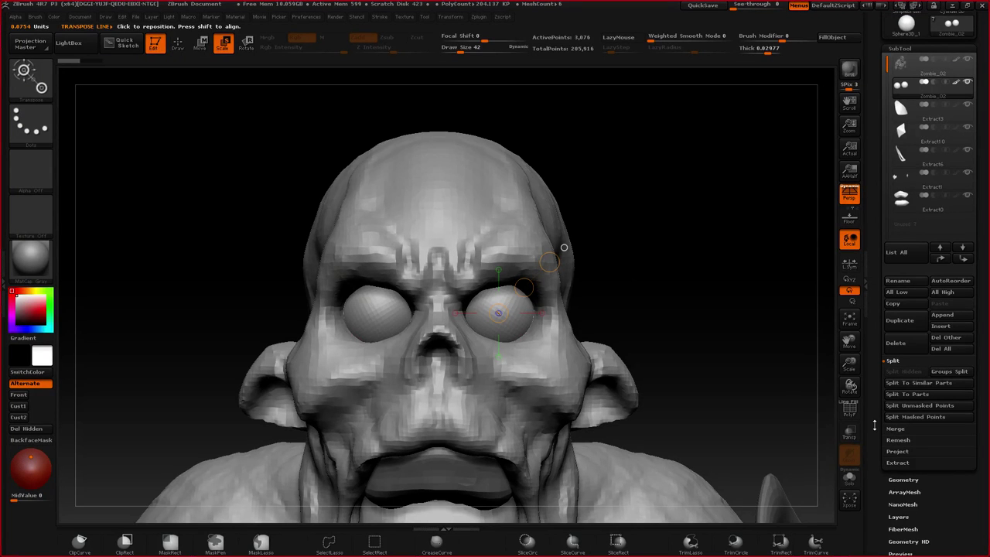
- Scale both eyeballs down slightly within their sockets using Transpose Scale with local symmetry enabled
mouse_move(520, 326)
shift+mouse_down()
mouse_move(576, 280)
mouse_move(585, 291)
shift+mouse_up()
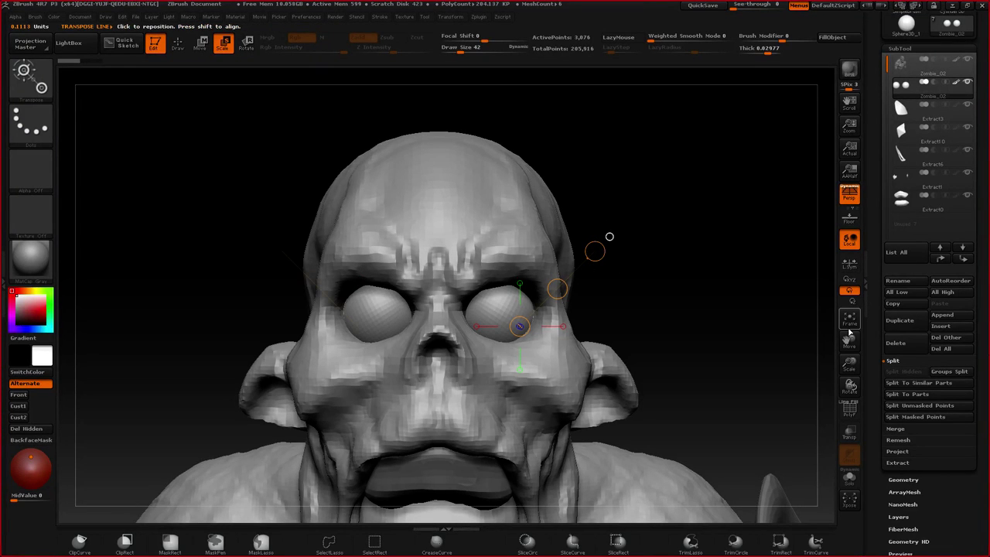
drag(874, 386, 874, 373)
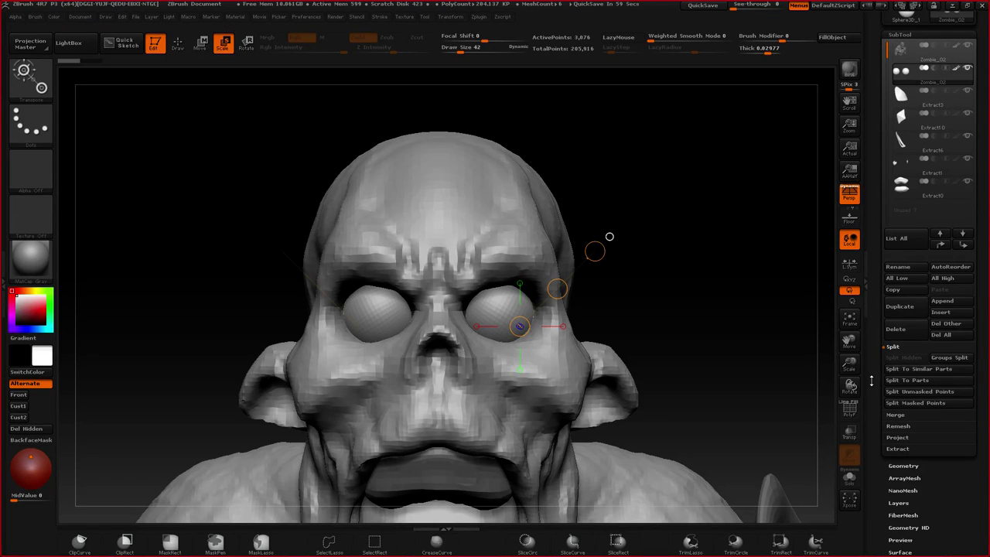
drag(596, 250, 591, 256)
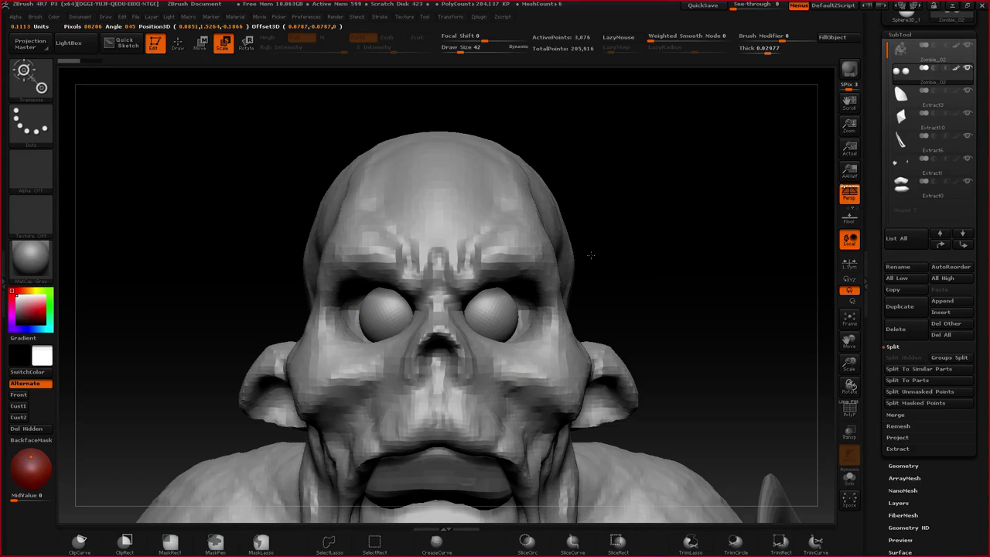
key(ctrl+z)
drag(593, 254, 549, 273)
key(w)
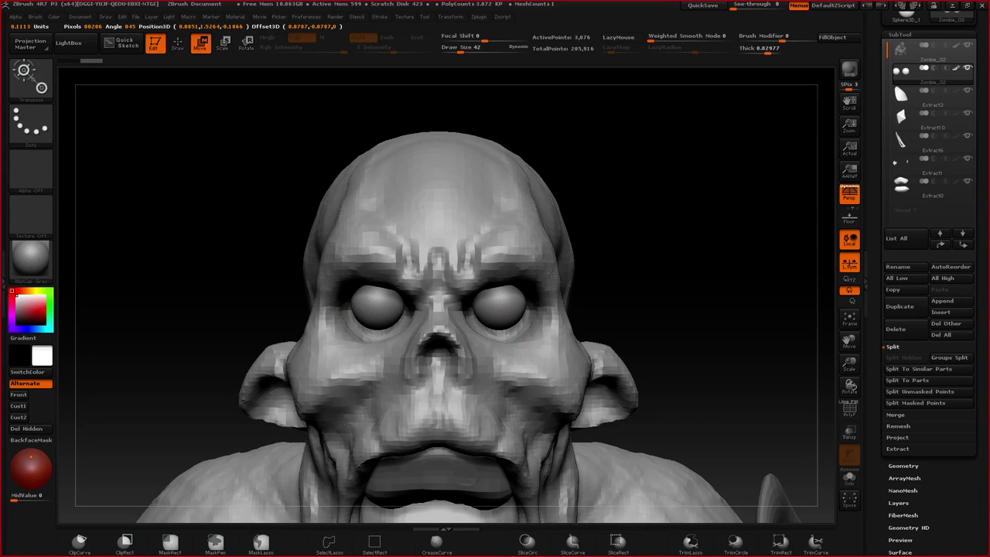
- Adjust the eyeballs' depth in the sockets from a side view, shifting them slightly forward with Transpose Move
key(q)
right_drag(497, 366, 464, 422)
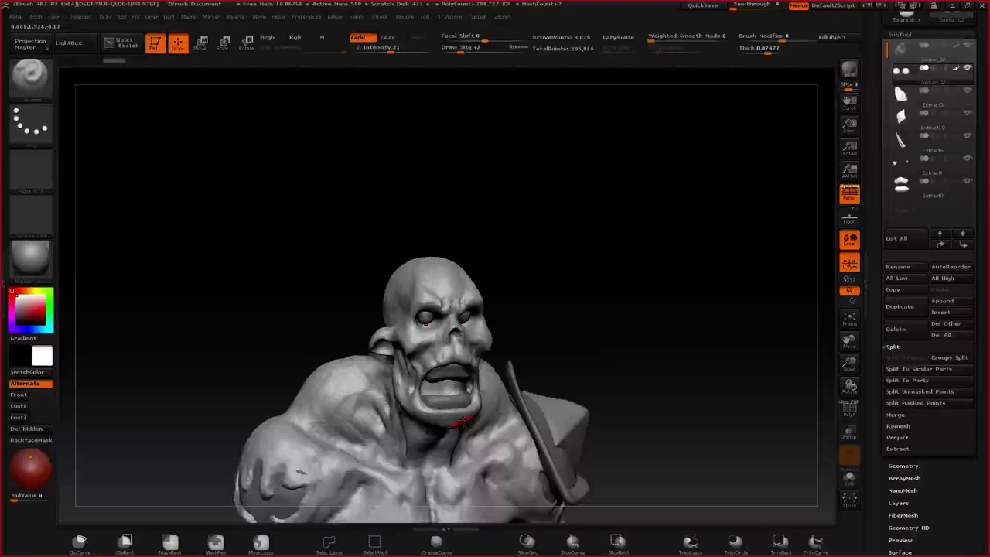
drag(462, 421, 567, 236)
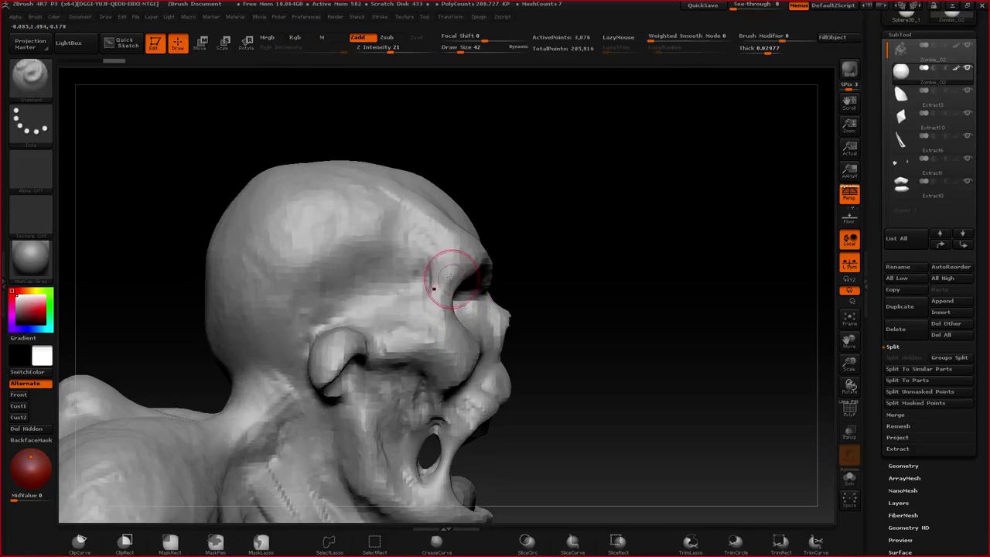
key(r)
drag(420, 294, 445, 288)
key(y)
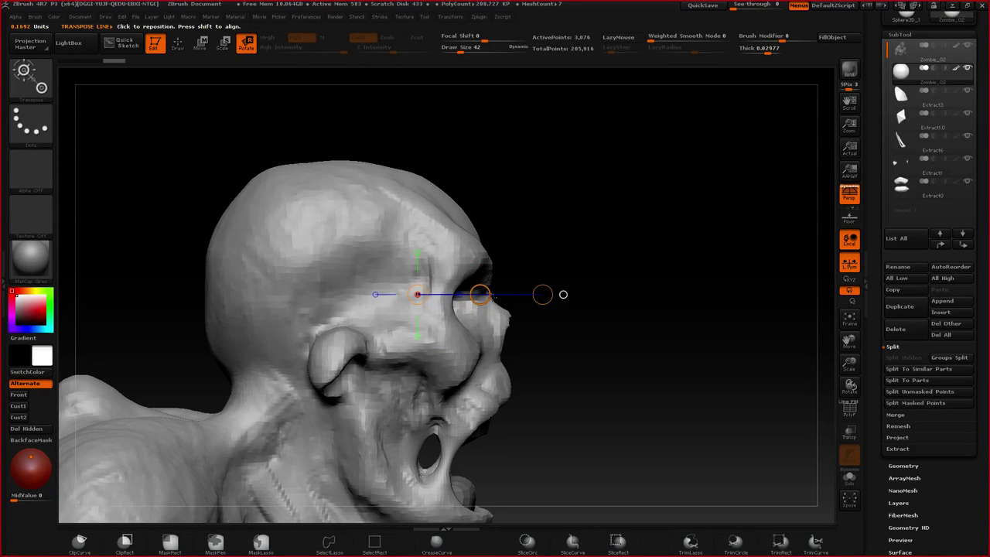
key(w)
drag(486, 295, 503, 293)
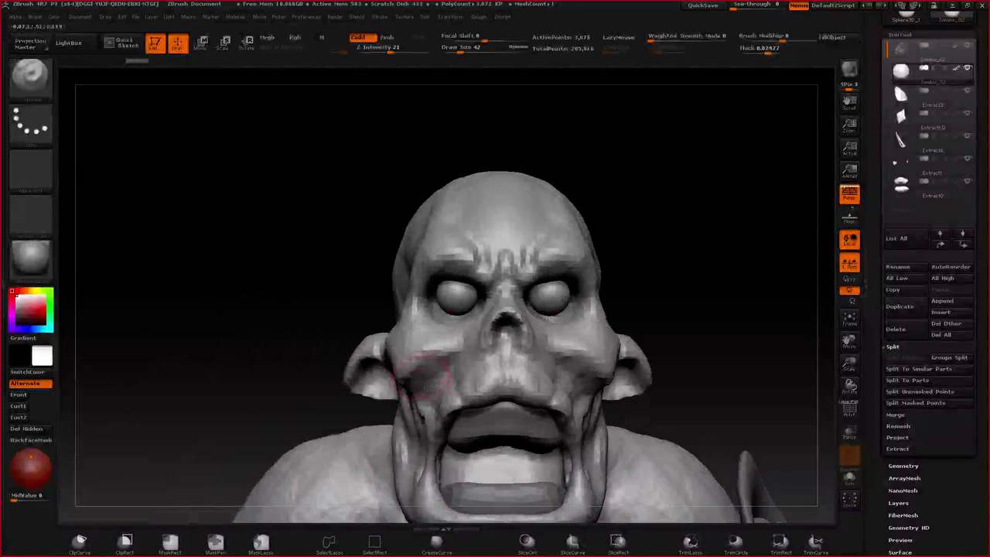
- Make the Zombie_02 body the active subtool and reshape the head around the eye sockets with the Move brush
drag(541, 433, 467, 385)
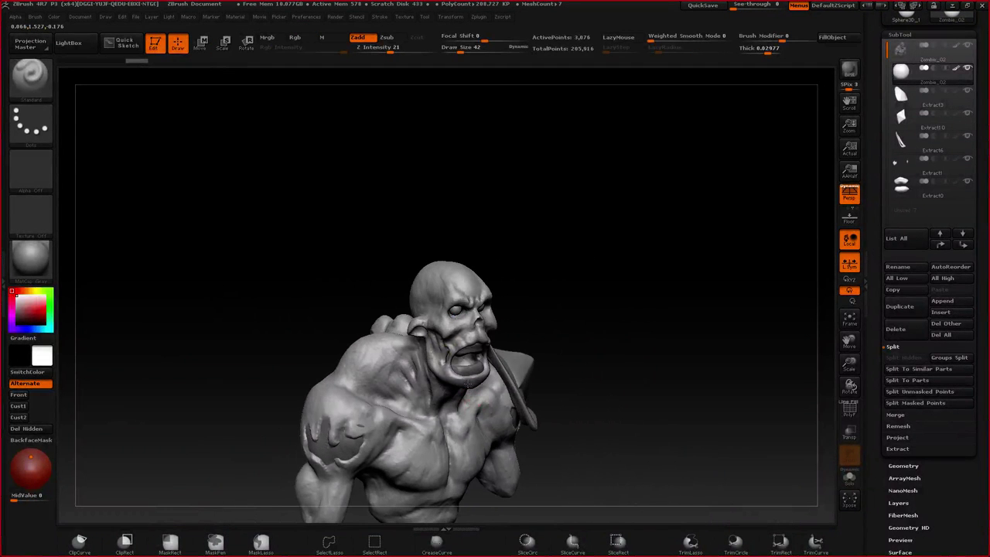
right_drag(468, 384, 387, 271)
right_drag(387, 271, 532, 263)
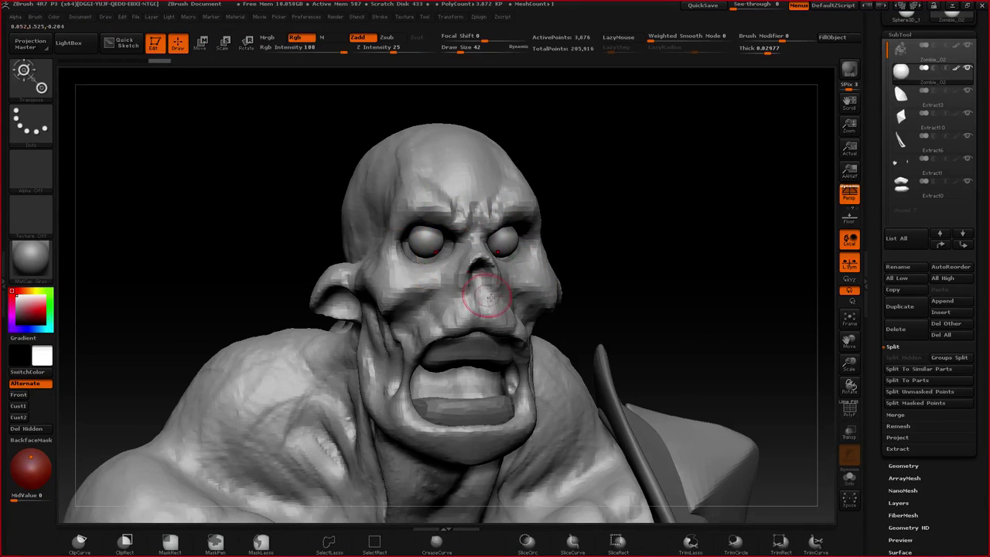
drag(485, 294, 493, 319)
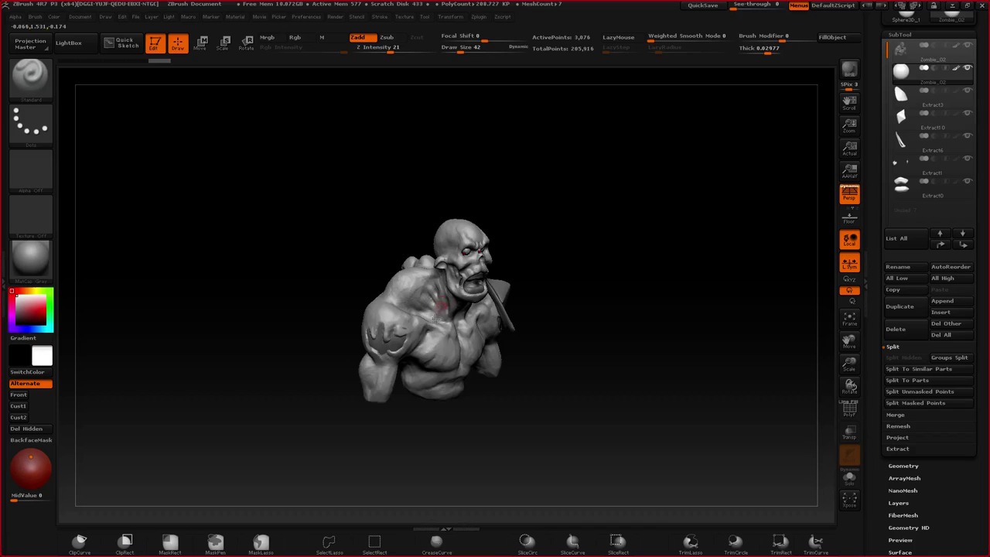
drag(363, 321, 441, 289)
alt+drag(470, 232, 454, 291)
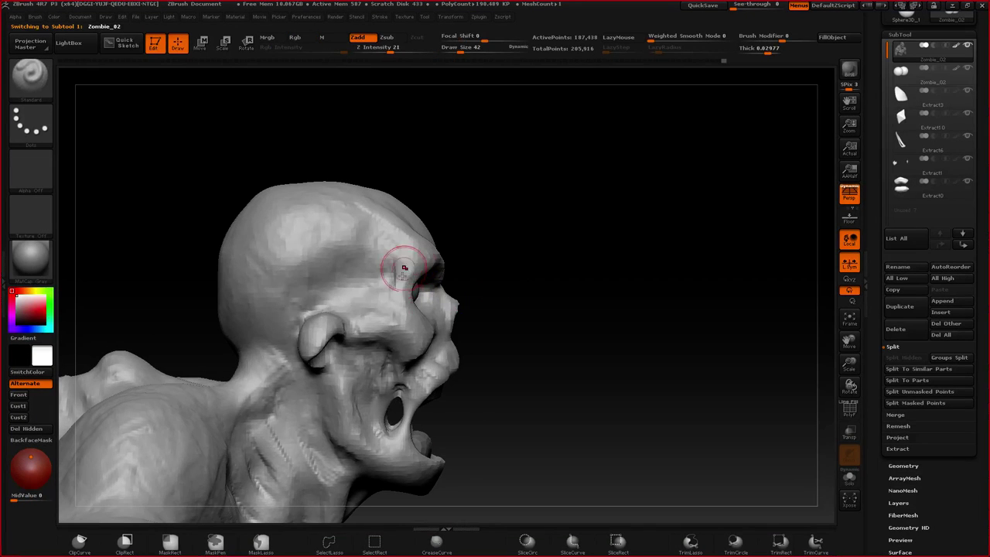
key(space)
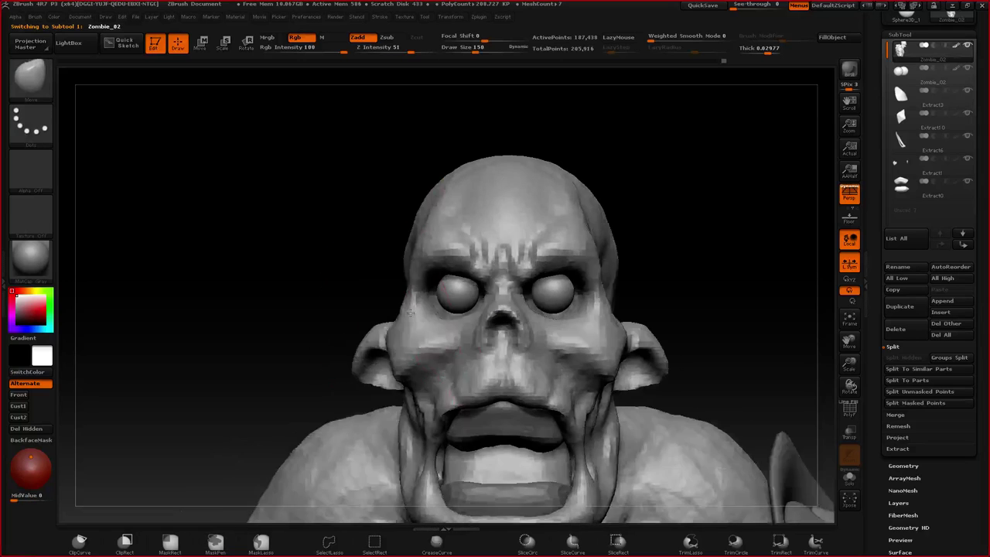
key(space)
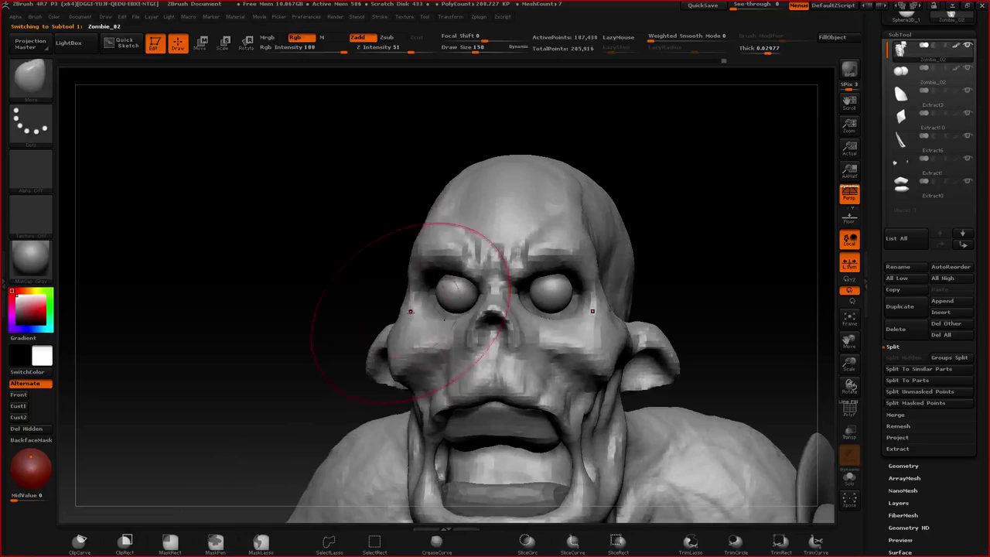
drag(410, 293, 434, 294)
mouse_move(402, 257)
mouse_down()
mouse_move(399, 340)
mouse_move(418, 247)
mouse_move(410, 333)
mouse_up()
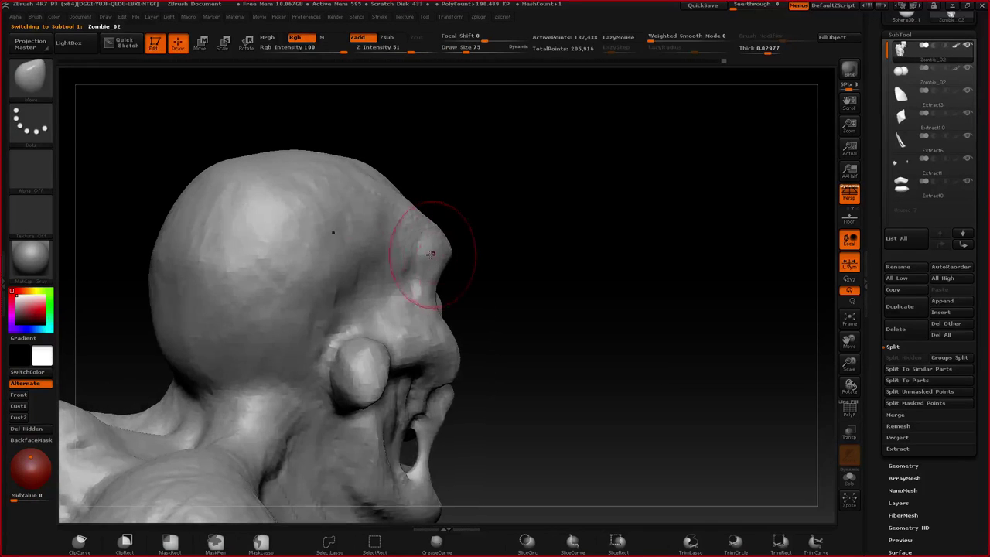
- Switch to the ClayBuildup brush and bring the whole bust into view
key(b)
key(c)
key(b)
right_drag(414, 248, 353, 288)
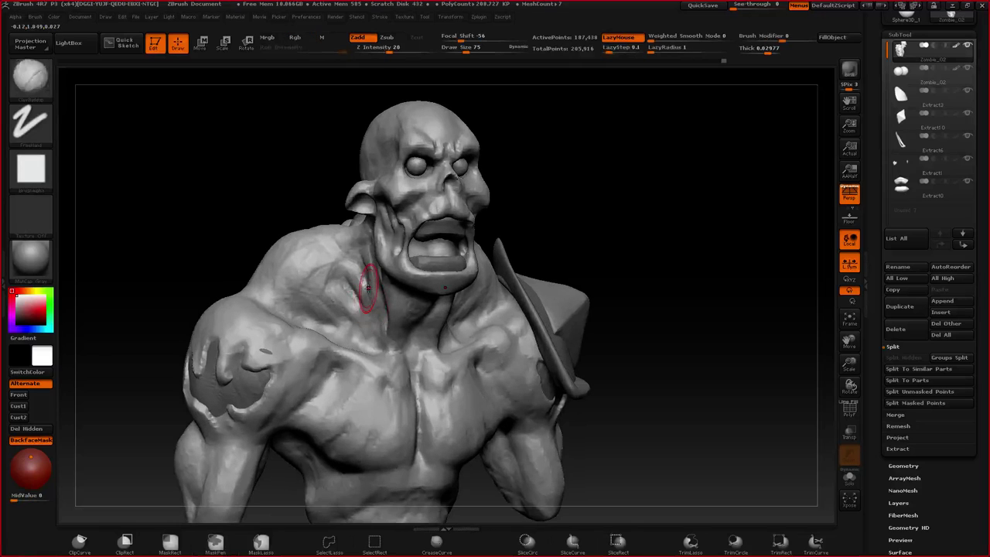
alt+right_drag(396, 262, 418, 277)
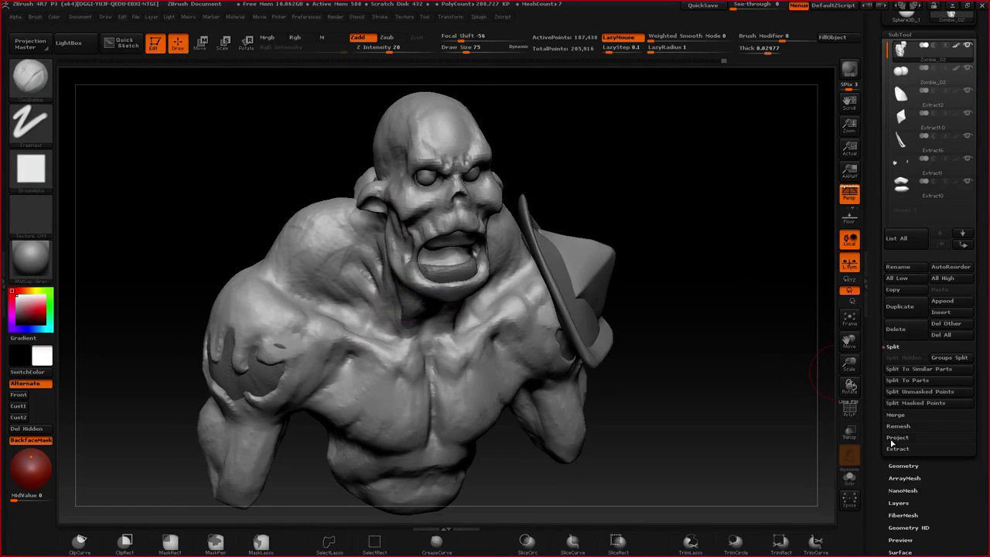
- Look through the body's geometry and topology options and examine the bust and shoulder armor from several angles
click(903, 466)
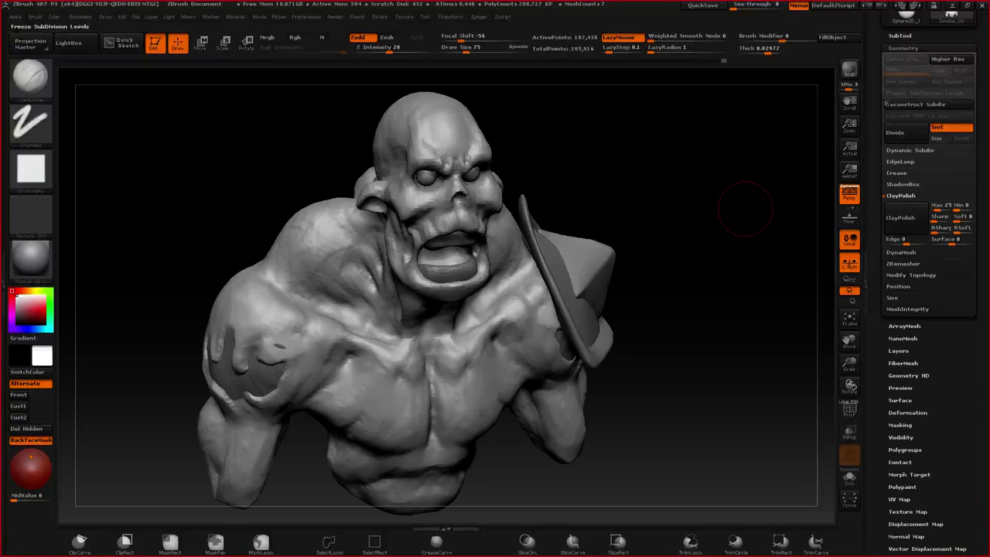
scroll(885, 103, up, 5)
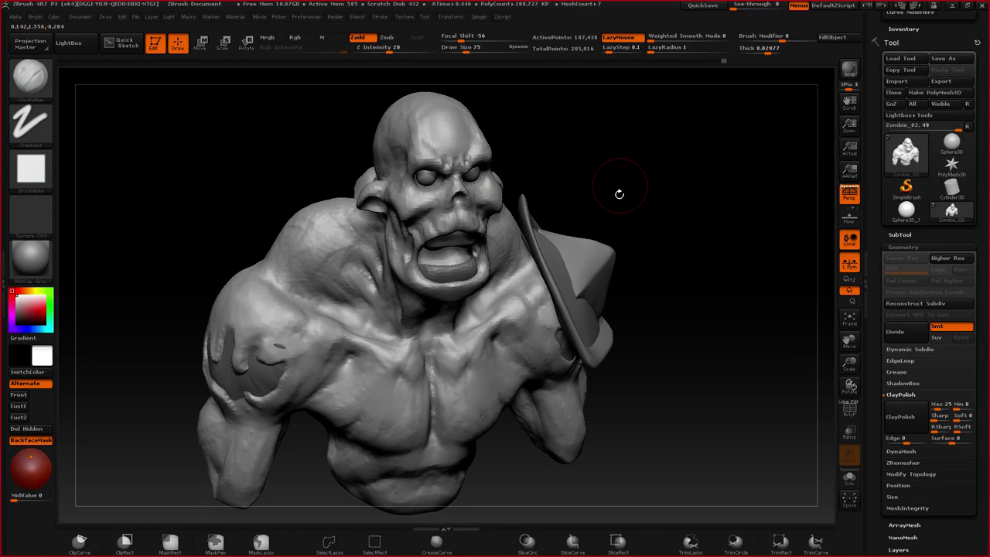
drag(619, 194, 596, 287)
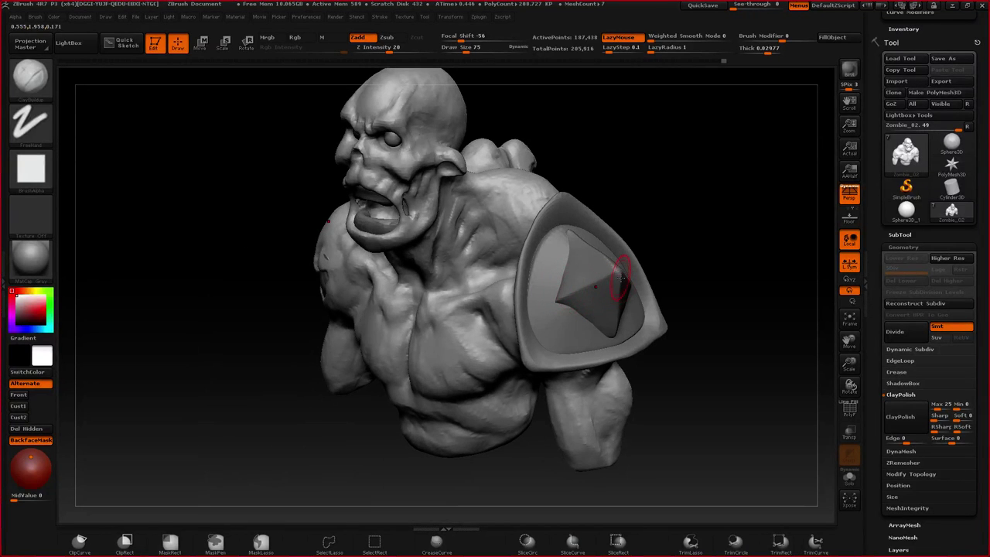
drag(691, 302, 812, 334)
drag(876, 263, 882, 162)
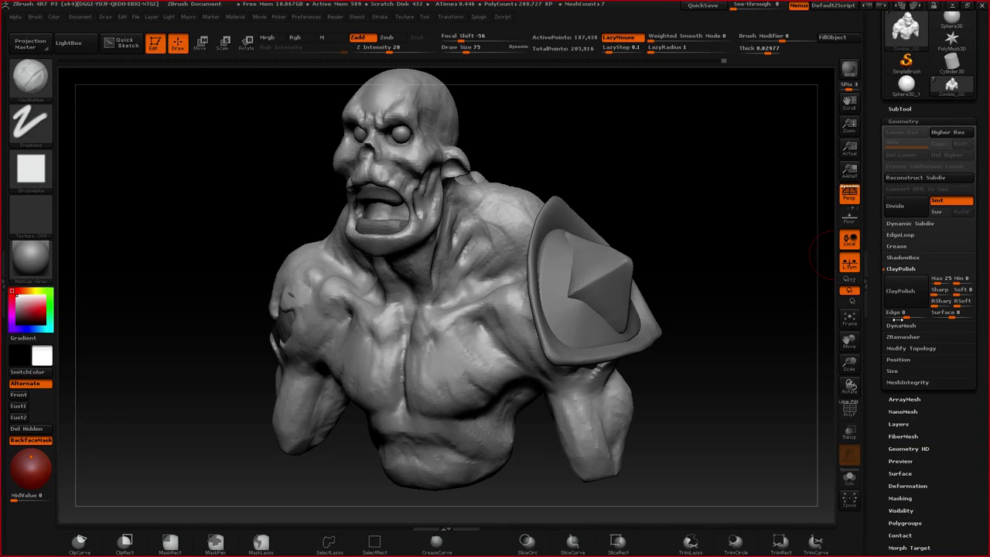
click(911, 349)
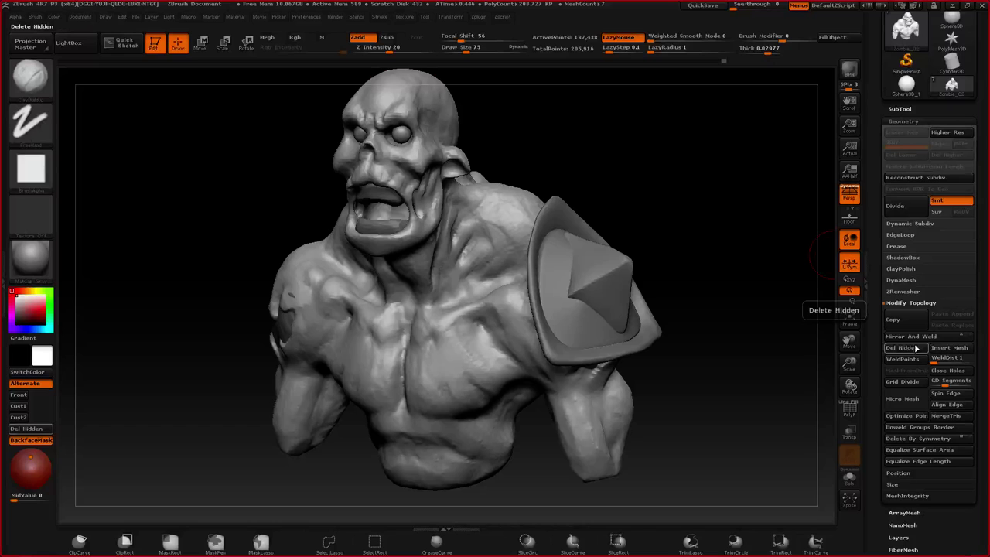
drag(781, 333, 654, 335)
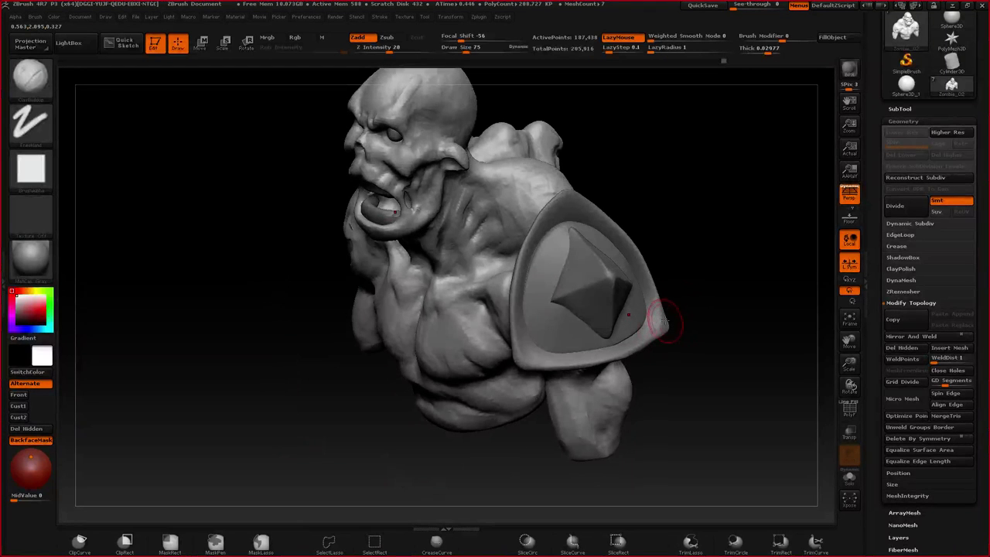
drag(766, 282, 714, 311)
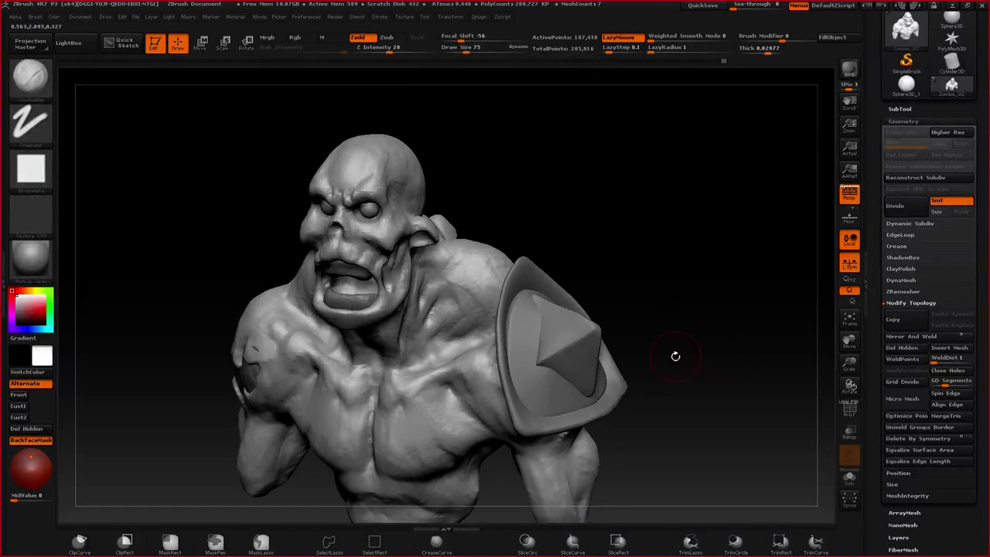
alt+drag(675, 356, 709, 309)
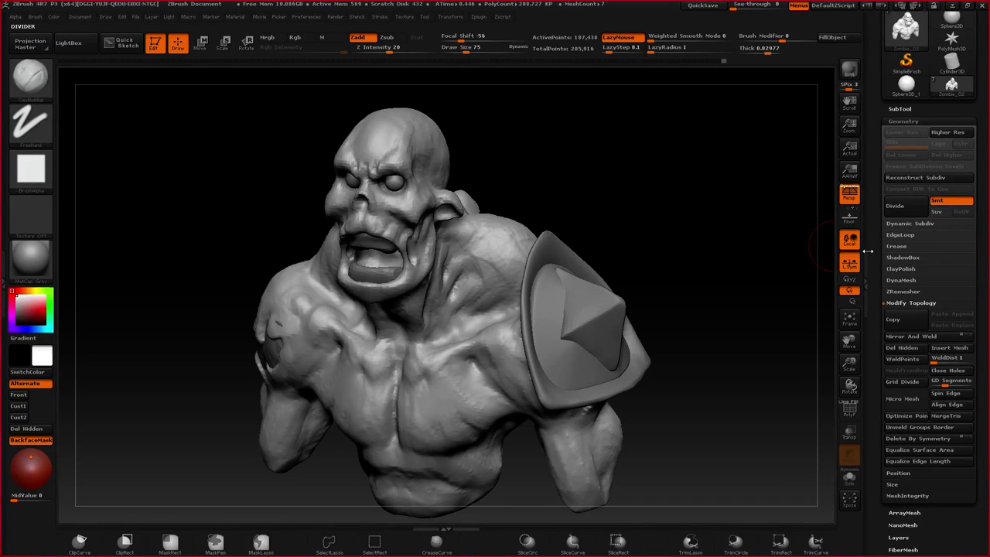
drag(879, 480, 887, 391)
drag(929, 436, 933, 475)
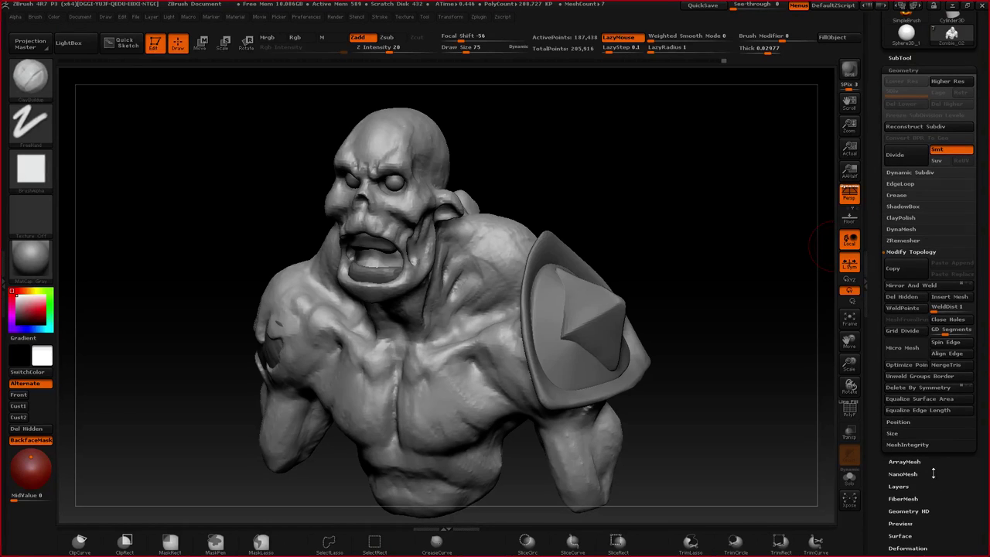
drag(877, 296, 869, 331)
- Remesh the body with ZRemesher and keep the low-poly version as a separate subtool above the original
shift+right_drag(493, 311, 501, 261)
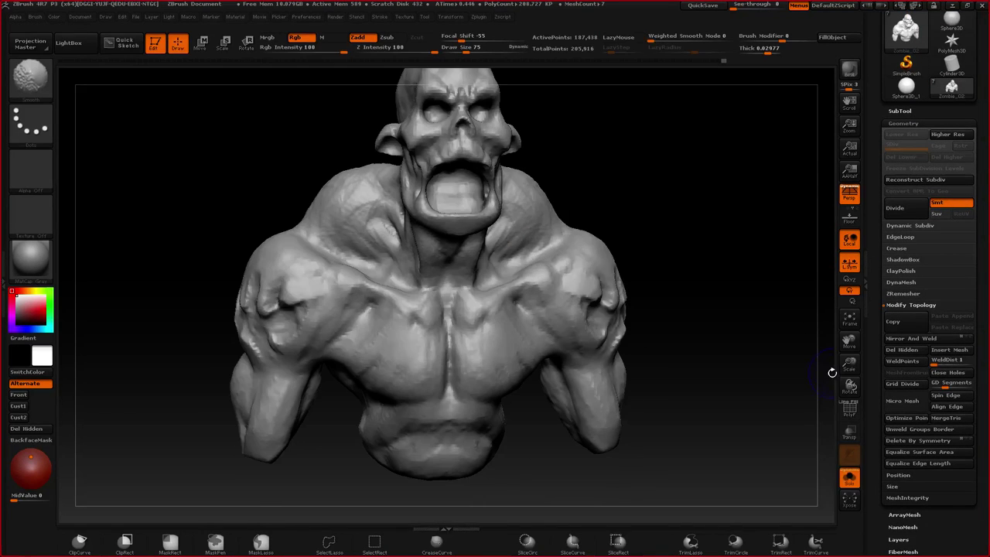
drag(836, 372, 820, 374)
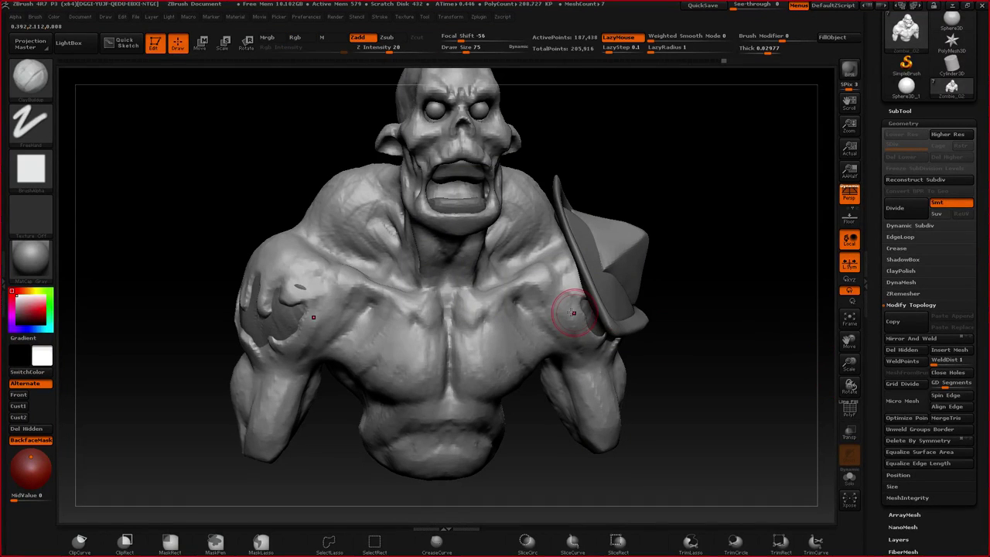
key(shift+z)
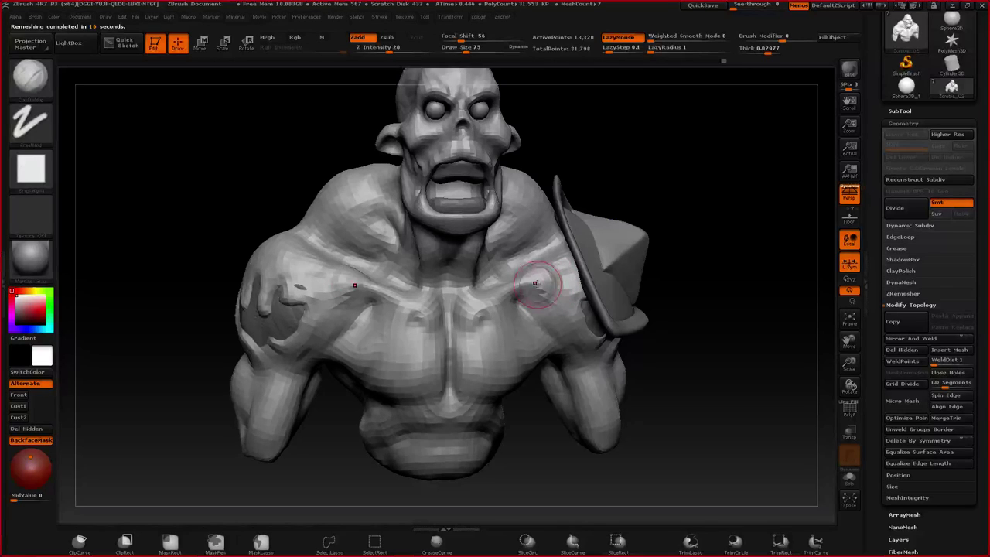
key(ctrl+d)
key(ctrl+d)
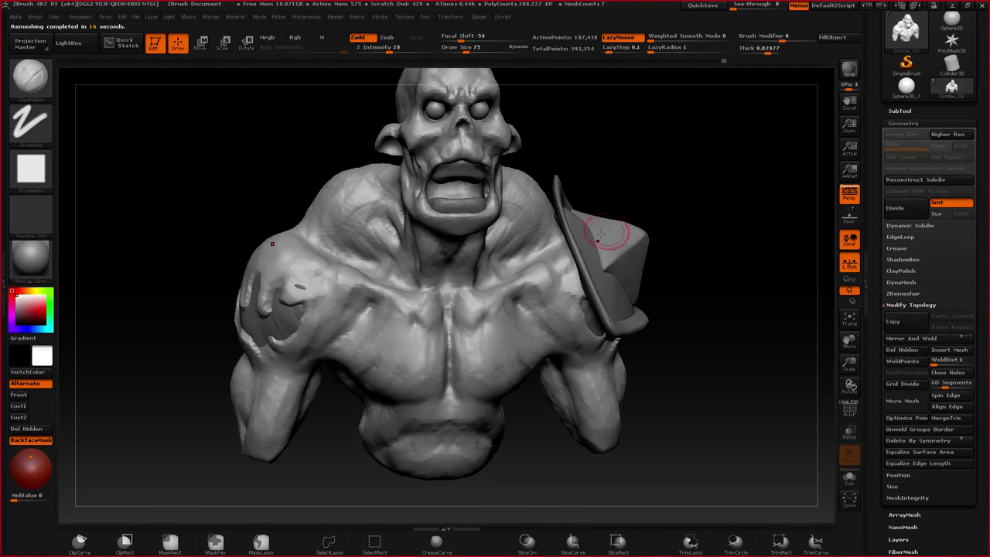
key(shift+d)
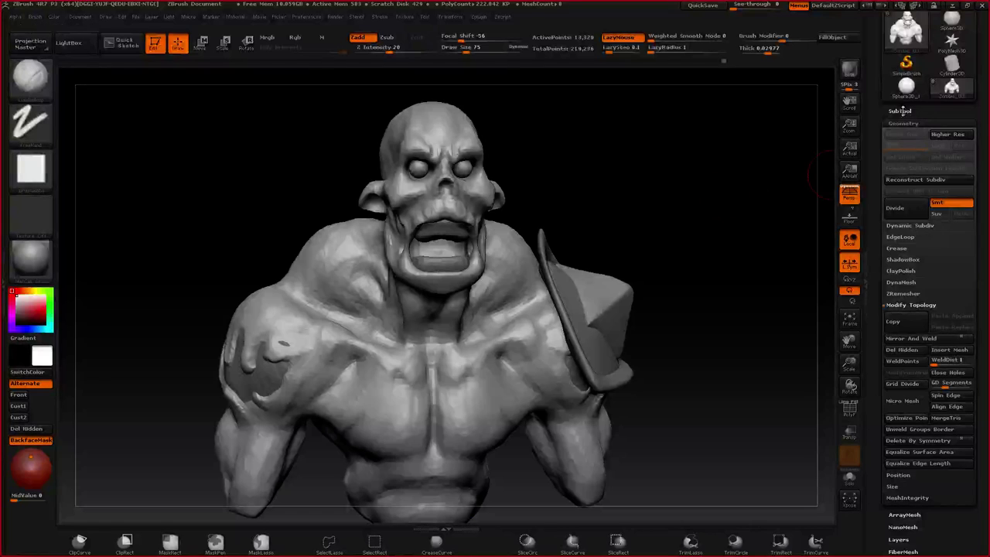
- Compare the remeshed and original bodies by switching subtool visibility, leaving only the remeshed body shown
click(902, 113)
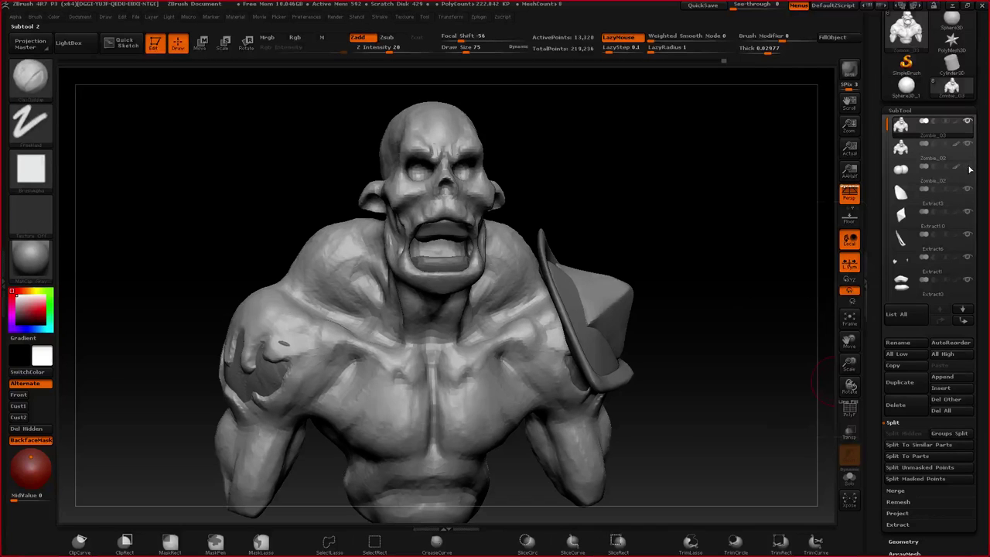
click(973, 189)
click(969, 122)
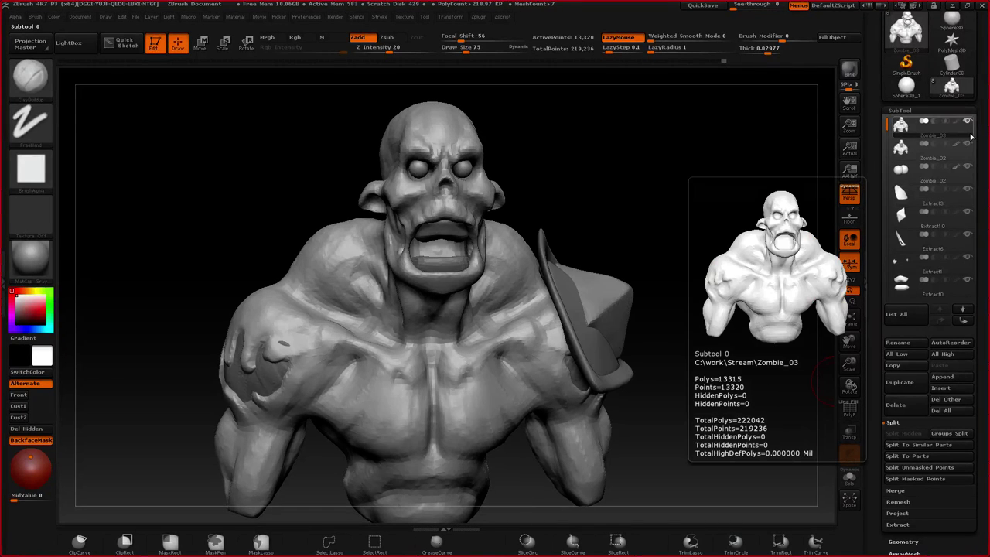
click(969, 145)
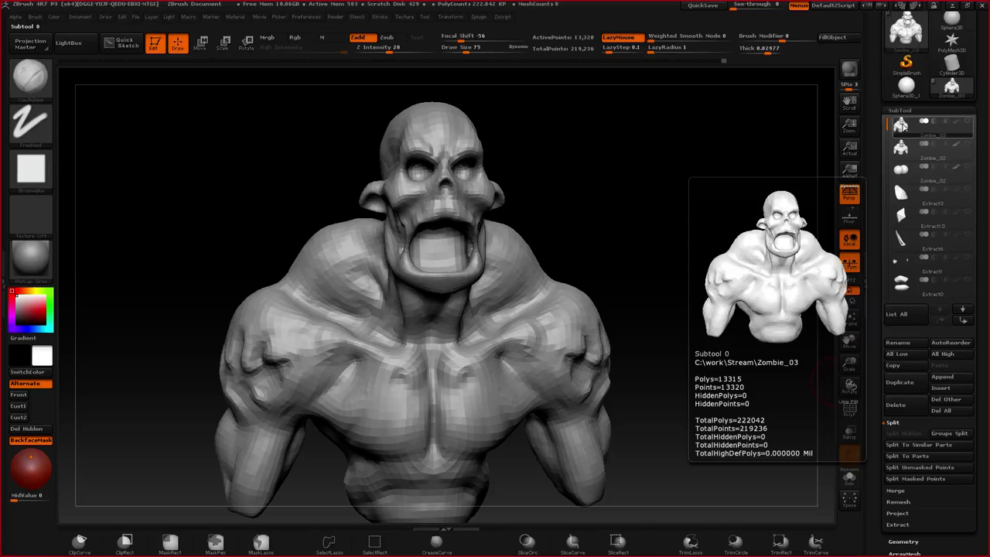
click(969, 144)
drag(523, 225, 495, 230)
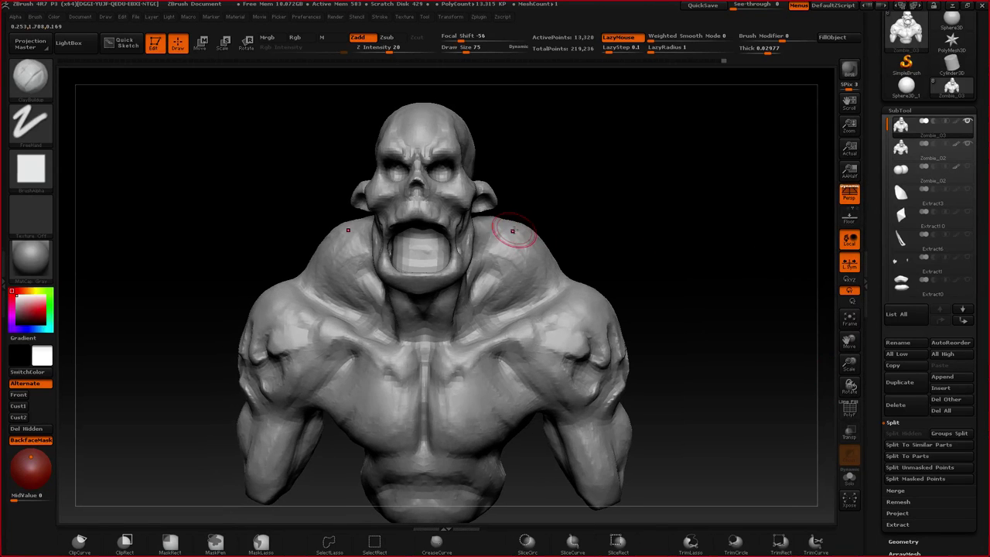
- Examine the remeshed bust from the front and both three-quarter sides, checking the head, chest and shoulders
right_drag(490, 227, 472, 276)
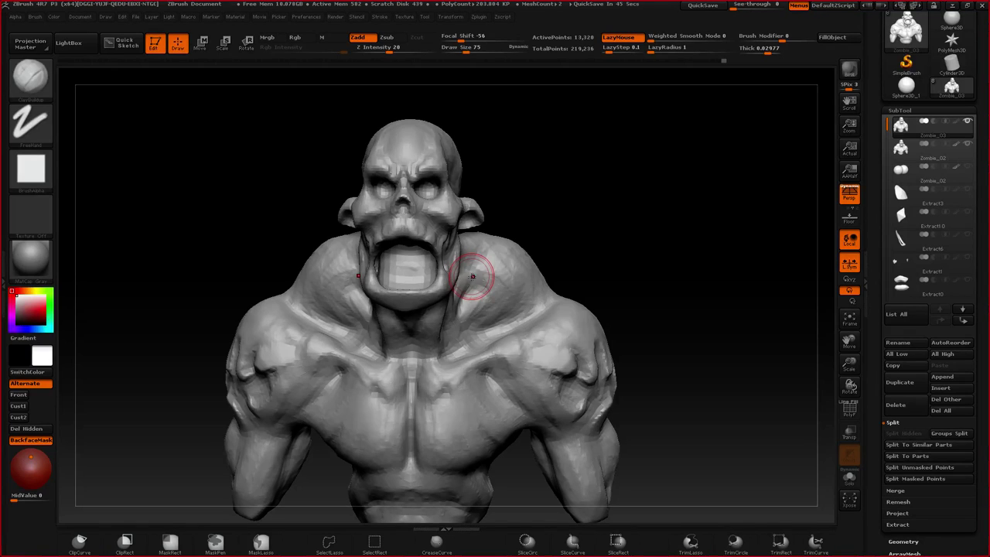
right_drag(473, 276, 405, 280)
alt+right_drag(403, 332, 409, 309)
mouse_move(408, 307)
mouse_down()
mouse_move(441, 304)
mouse_move(421, 336)
mouse_up()
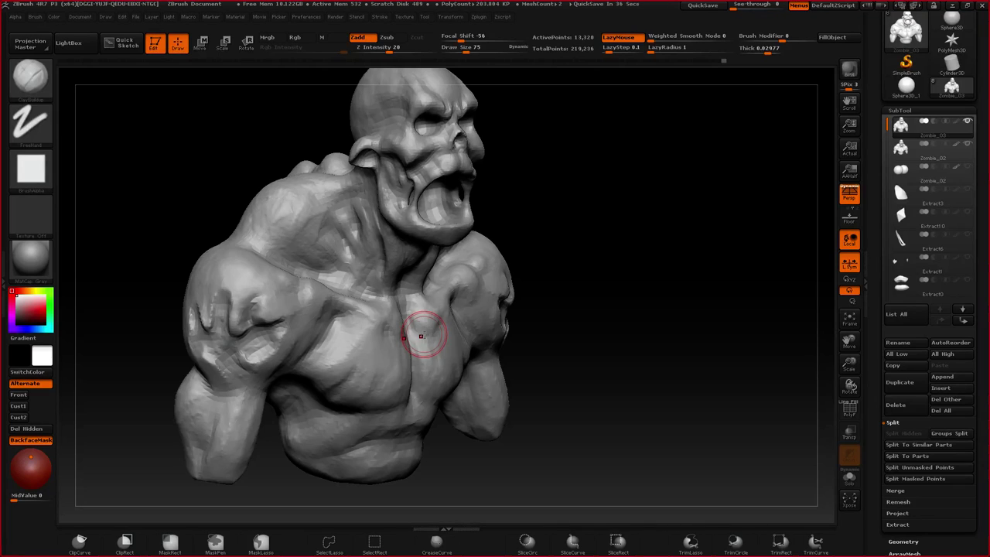
mouse_move(430, 201)
alt+right_down()
mouse_move(458, 231)
mouse_move(400, 218)
mouse_move(419, 226)
alt+right_up()
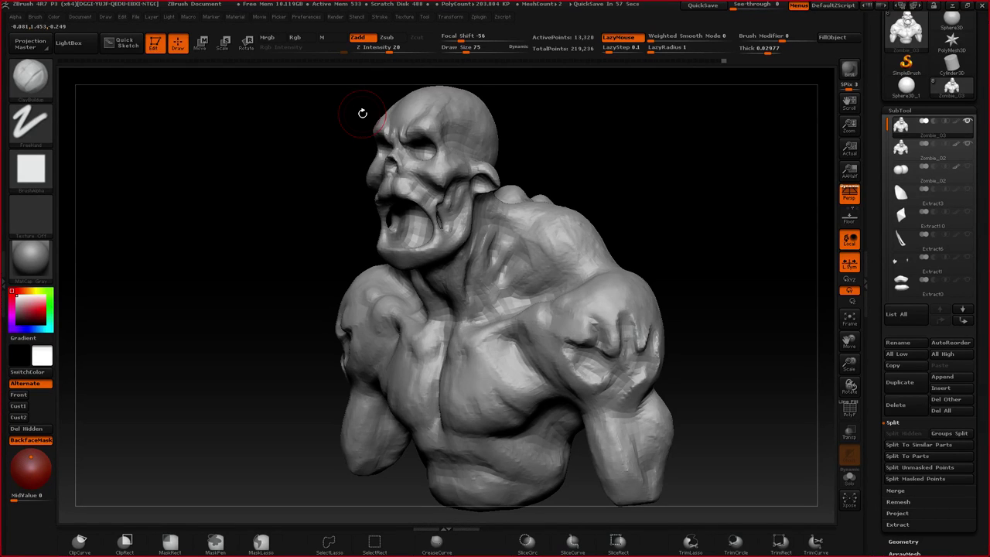
right_drag(414, 218, 440, 293)
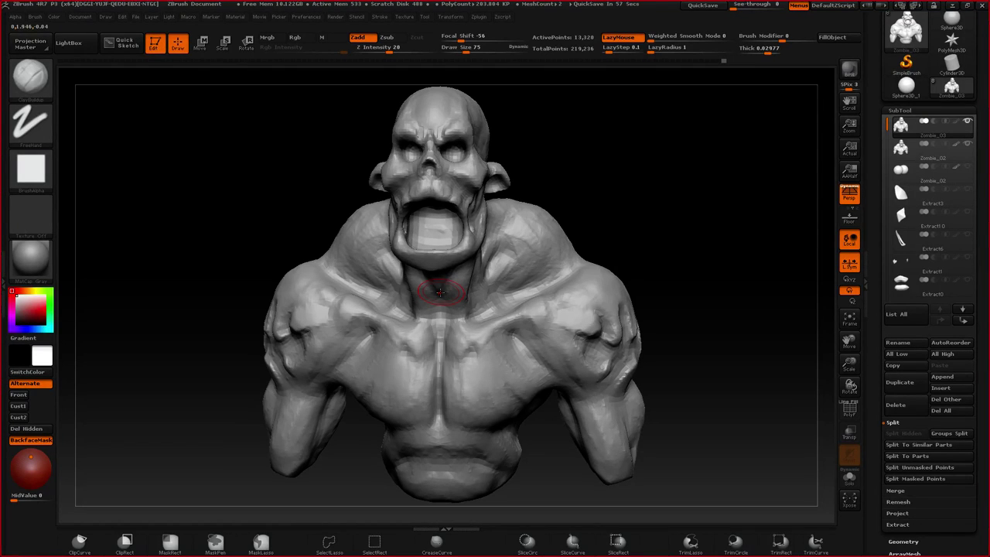
drag(689, 309, 548, 323)
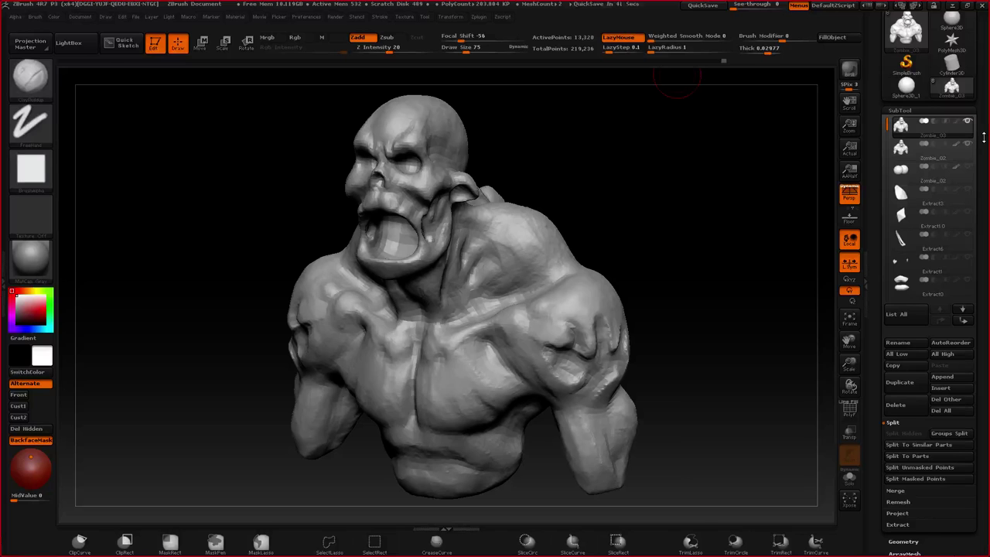
drag(984, 137, 984, 125)
mouse_move(603, 246)
mouse_down()
mouse_move(431, 327)
mouse_move(701, 327)
mouse_up()
- Isolate the active subtool and compare the original body with the remeshed one, ending on the remeshed subtool
shift+drag(817, 168, 815, 168)
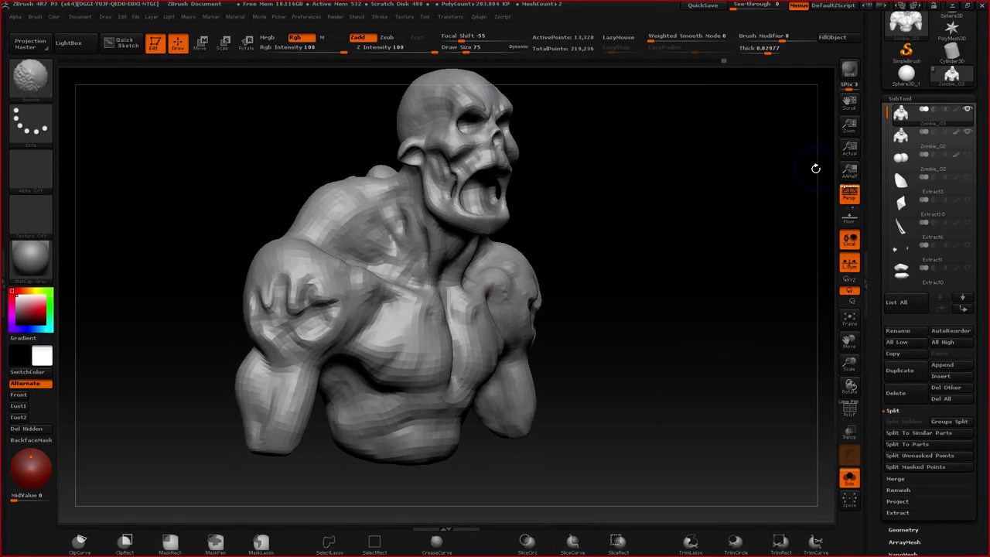
click(902, 137)
shift+click(869, 153)
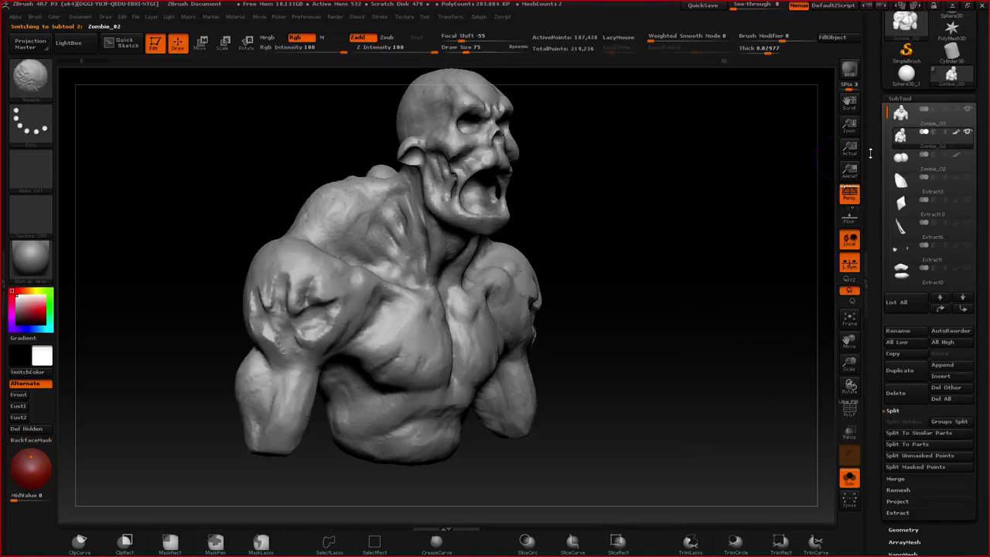
click(901, 122)
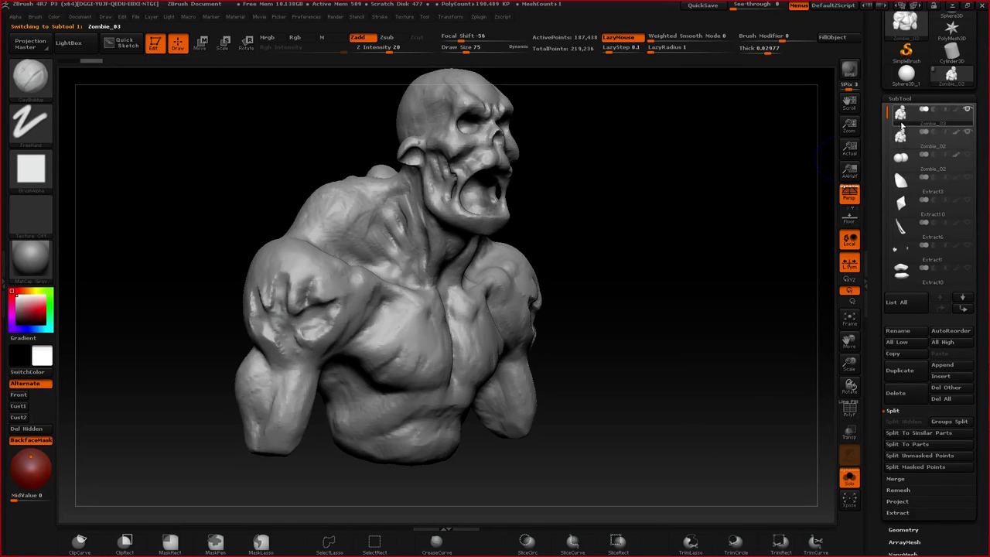
- Project the original body's detail and polypaint onto the remeshed subtool, then subdivide it once and project all again
click(909, 502)
click(898, 466)
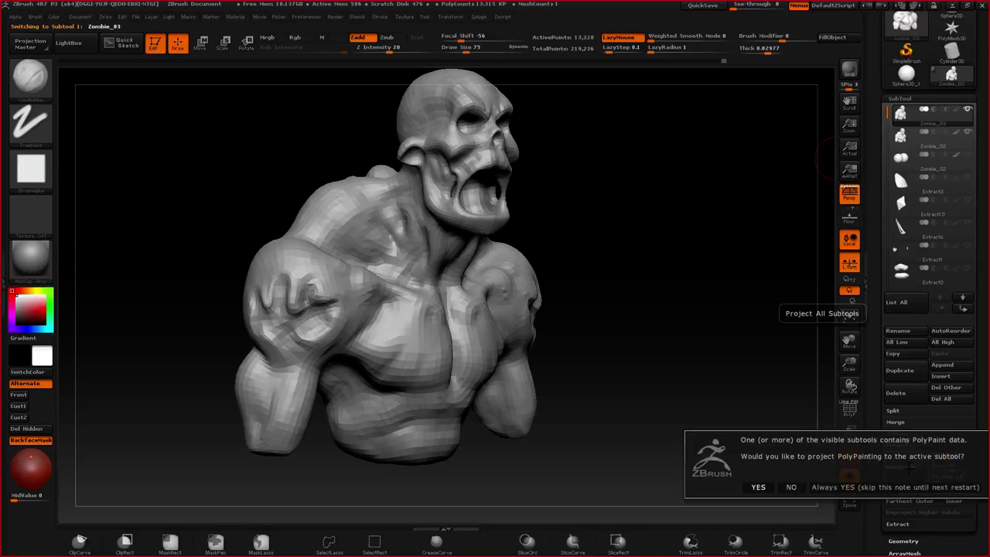
click(755, 487)
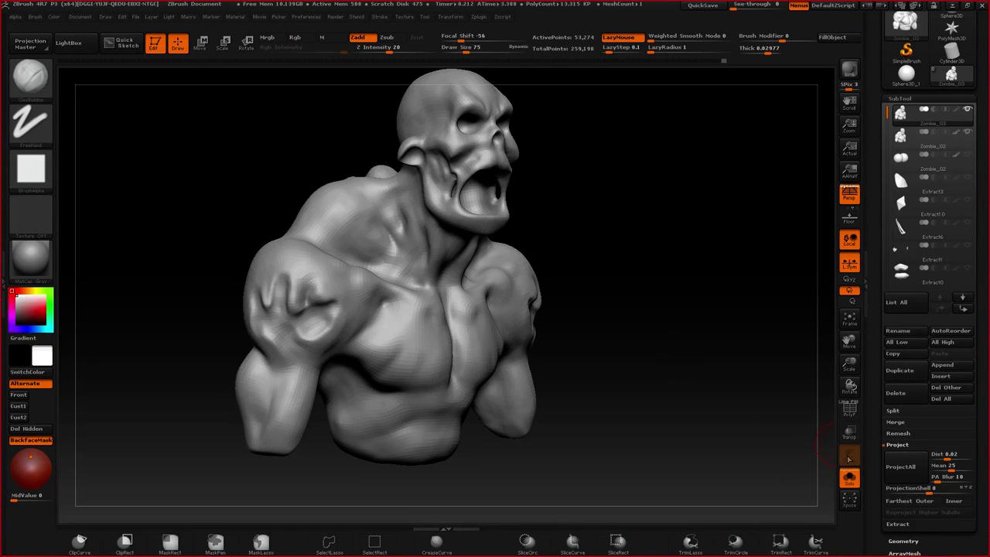
click(899, 467)
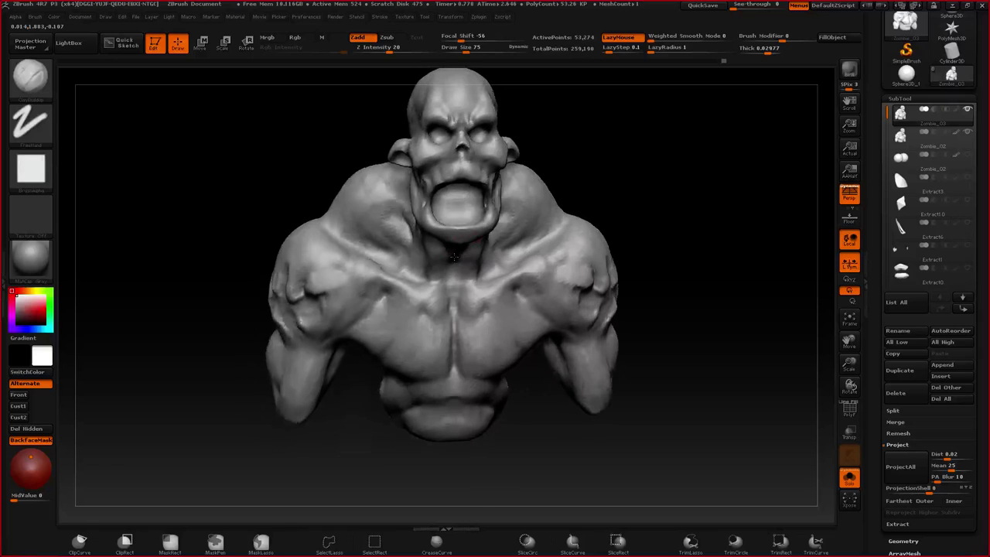
- Examine the projected detail on the face, chest and shoulders from the front and three-quarter views
drag(441, 265, 457, 246)
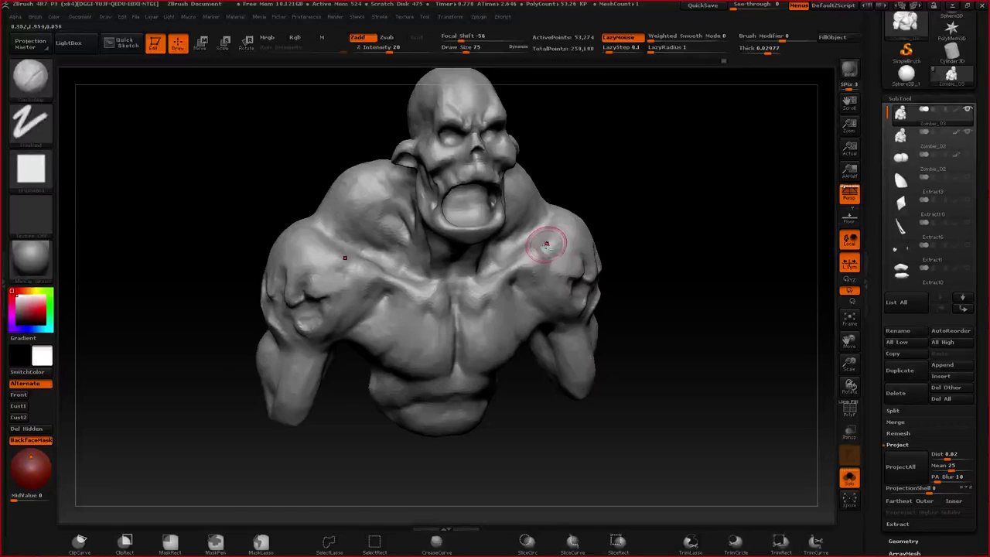
alt+right_drag(547, 243, 520, 268)
right_drag(443, 255, 458, 275)
ctrl+right_drag(458, 275, 494, 236)
right_drag(353, 251, 410, 224)
alt+drag(415, 199, 455, 205)
alt+right_drag(455, 205, 459, 207)
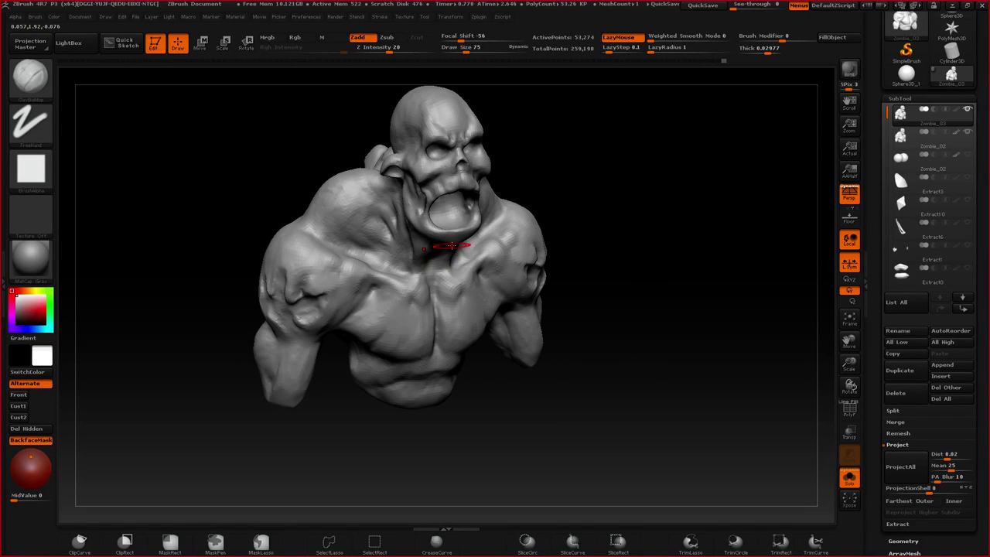
shift+right_drag(452, 246, 437, 236)
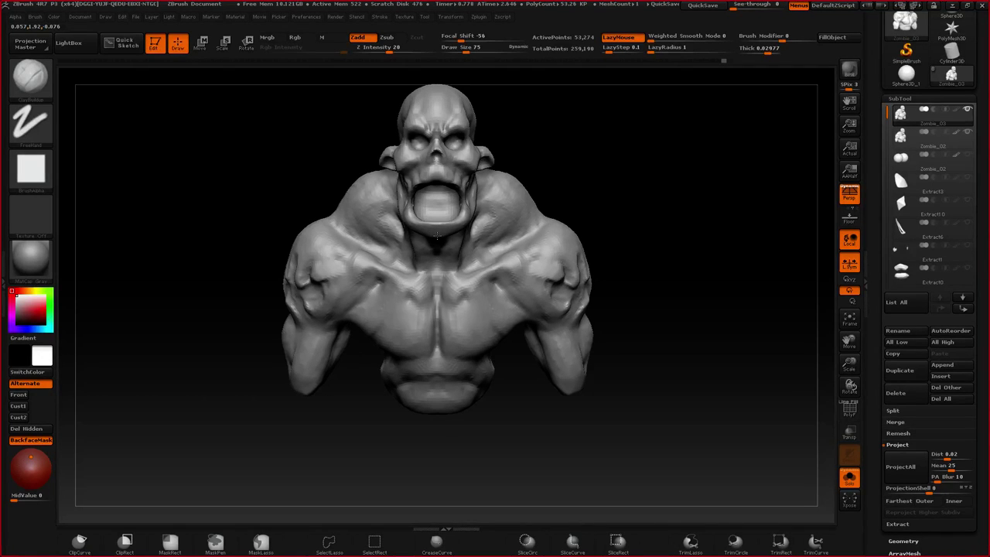
drag(438, 235, 441, 218)
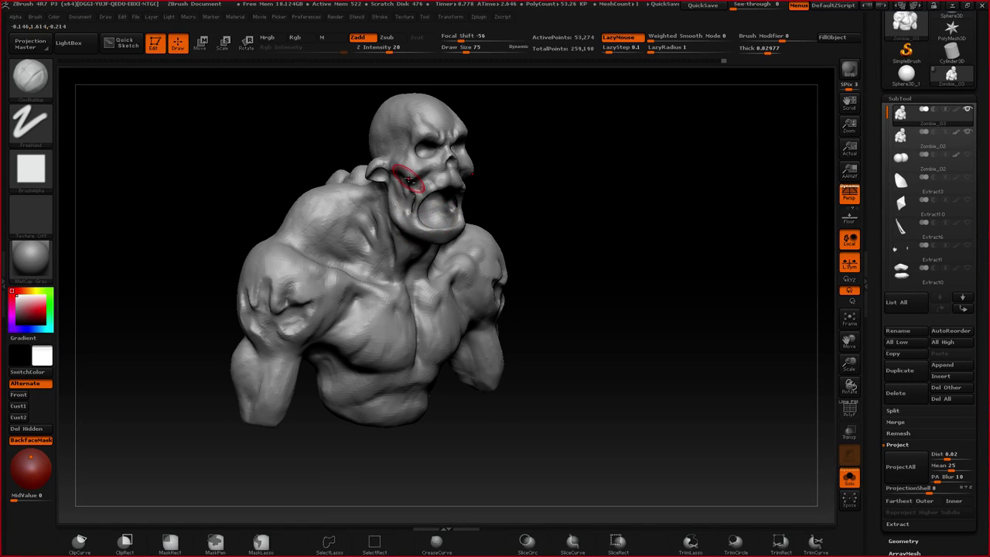
- Inspect the projected body's side profiles and back growths, and check the head and jaw up close
right_drag(408, 179, 398, 190)
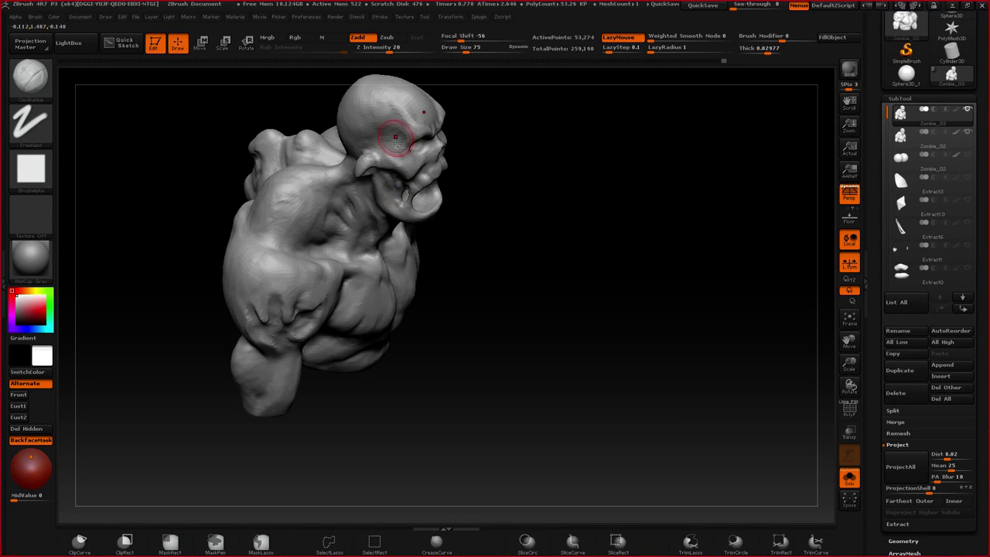
mouse_move(396, 140)
right_down()
mouse_move(462, 203)
mouse_move(446, 238)
mouse_move(434, 203)
right_up()
right_drag(435, 202, 409, 249)
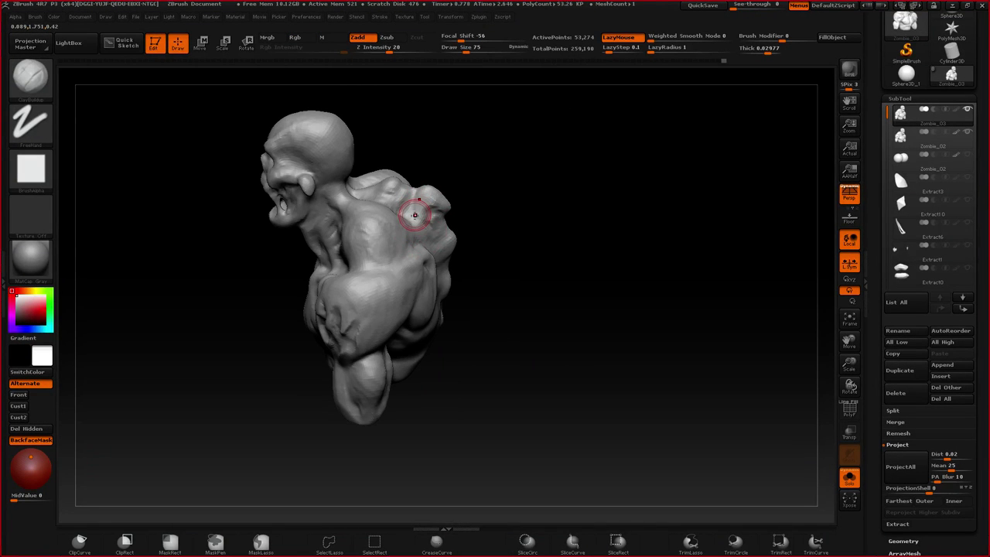
right_drag(415, 216, 464, 246)
right_drag(464, 246, 490, 215)
right_drag(417, 225, 449, 233)
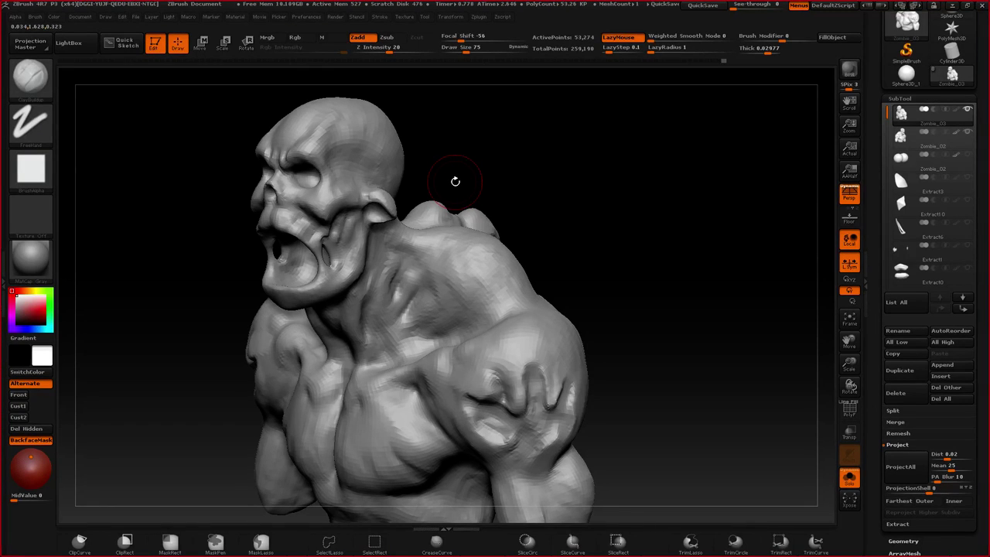
mouse_move(455, 184)
right_down()
mouse_move(345, 248)
mouse_move(380, 177)
right_up()
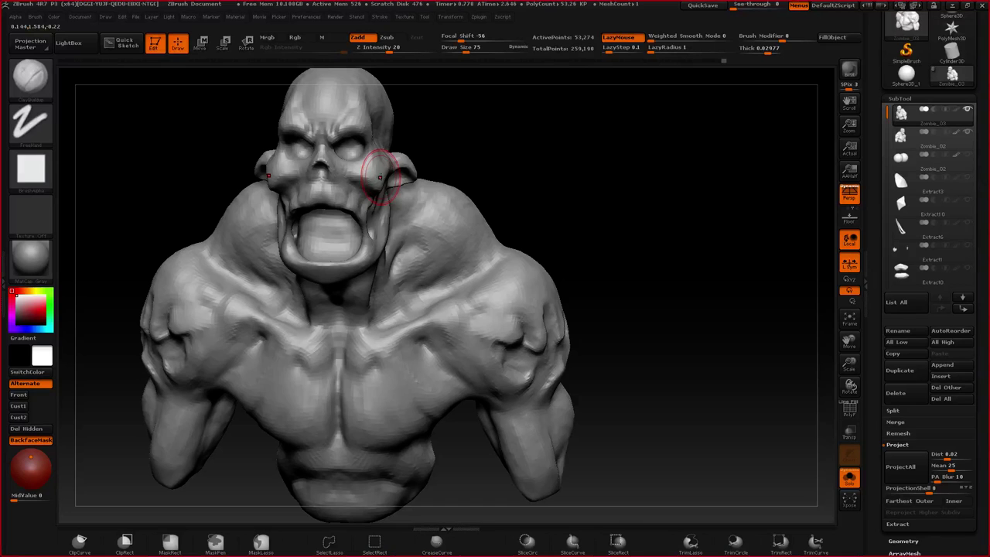
alt+right_drag(357, 259, 440, 210)
drag(455, 195, 387, 216)
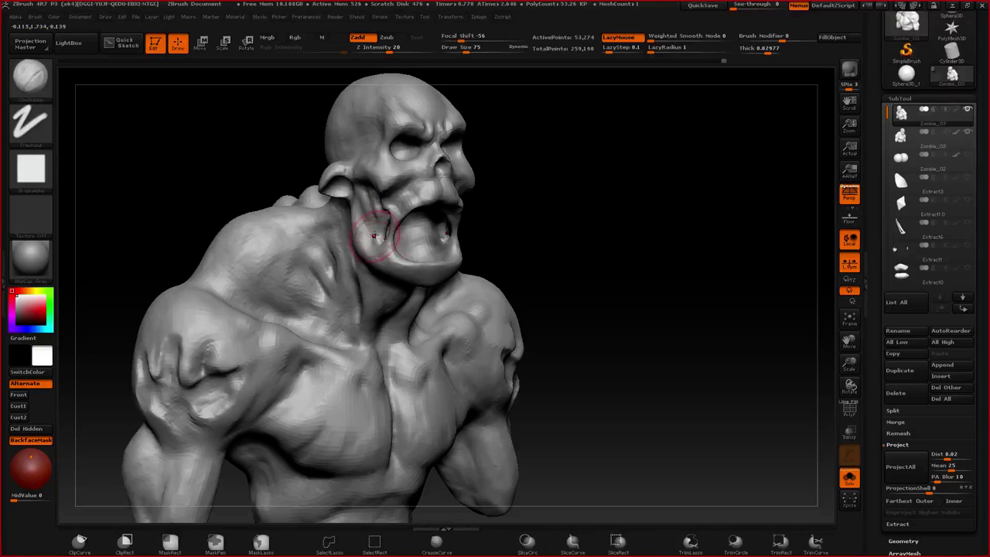
right_drag(372, 244, 410, 270)
- Subdivide the remeshed body another level and project all the original's detail onto it, this time declining polypaint projection
alt+right_drag(417, 383, 414, 256)
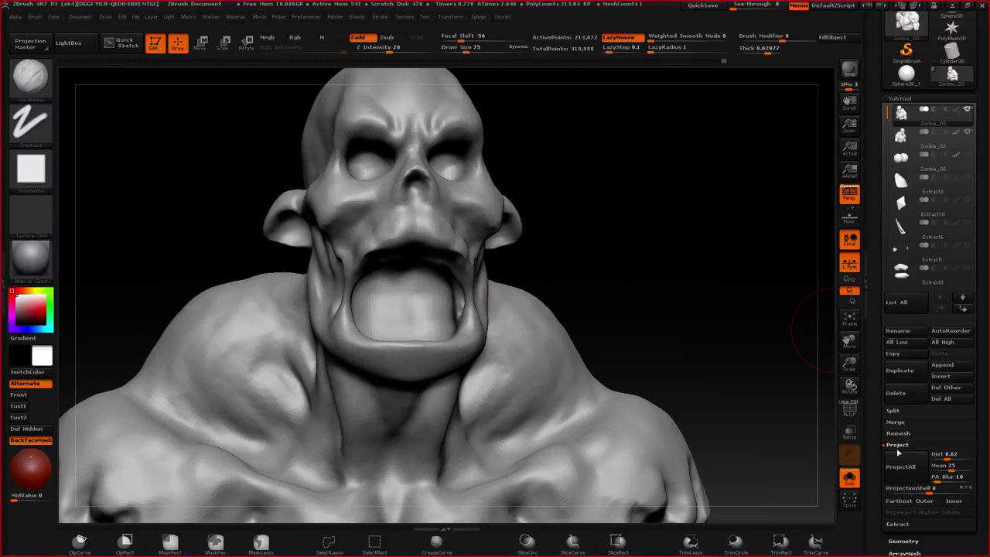
click(900, 465)
click(792, 493)
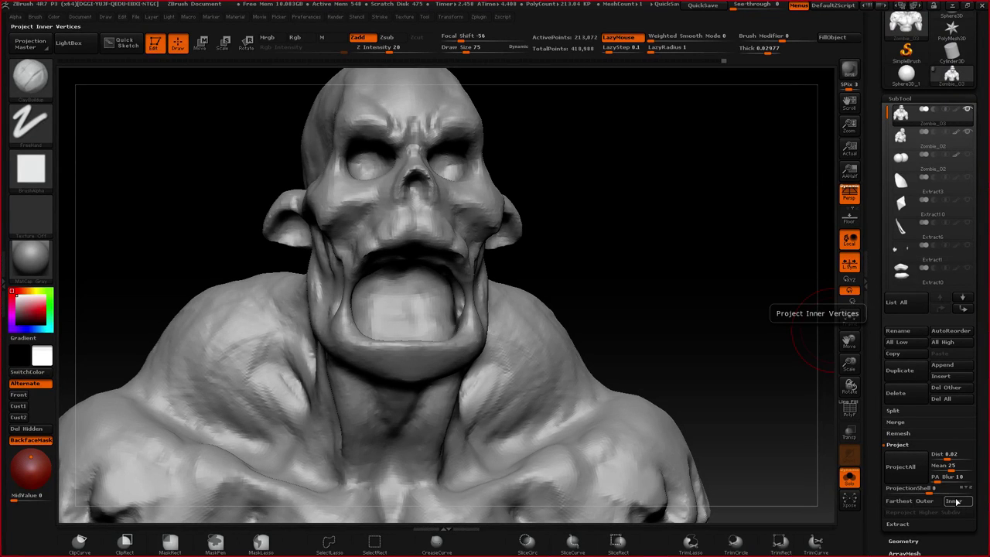
- Check the reprojected face, neck and torso from several angles, both isolated and with the original body shown
drag(743, 255, 569, 298)
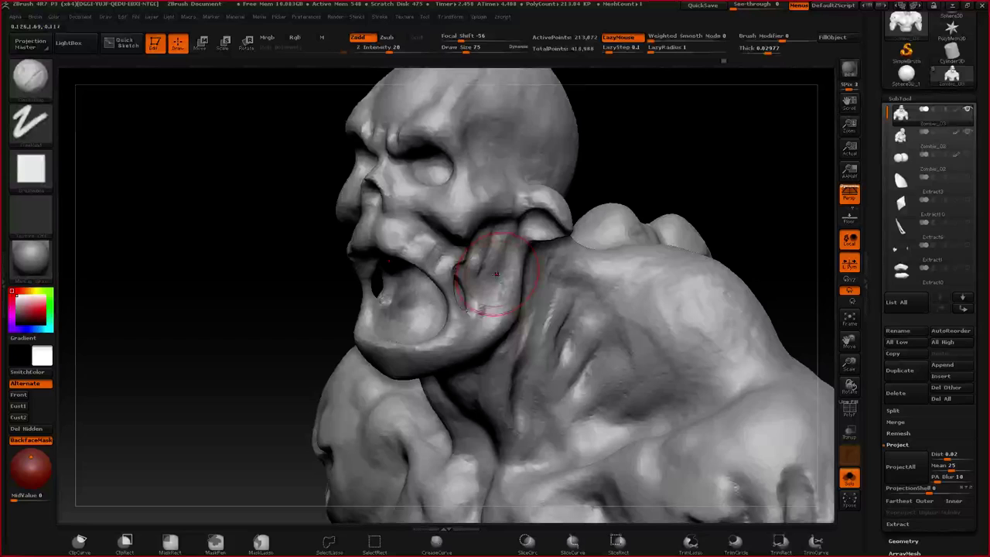
shift+drag(657, 155, 773, 163)
alt+drag(743, 294, 789, 166)
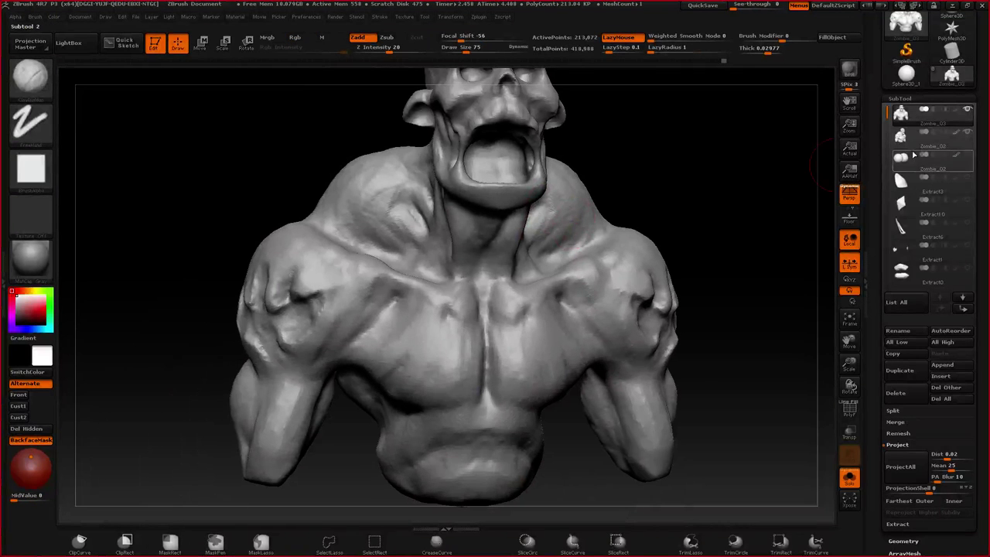
mouse_move(911, 144)
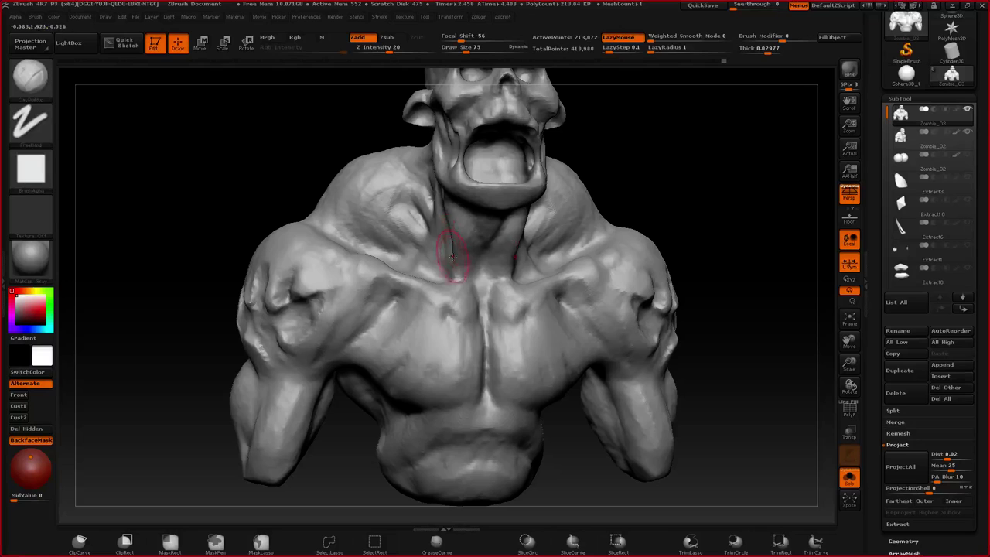
alt+right_drag(458, 205, 458, 260)
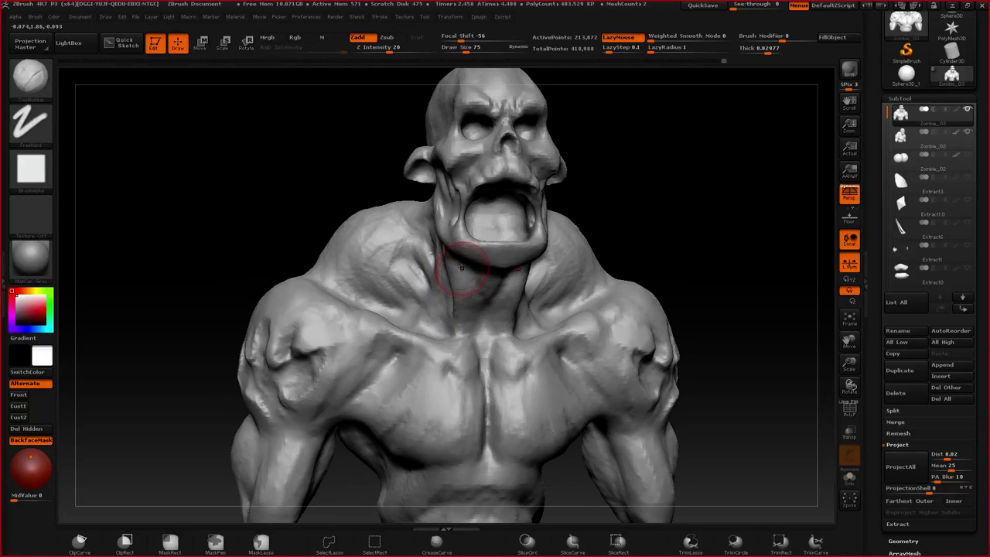
right_drag(433, 246, 484, 253)
mouse_move(443, 363)
alt+right_down()
mouse_move(462, 303)
mouse_move(440, 293)
alt+right_up()
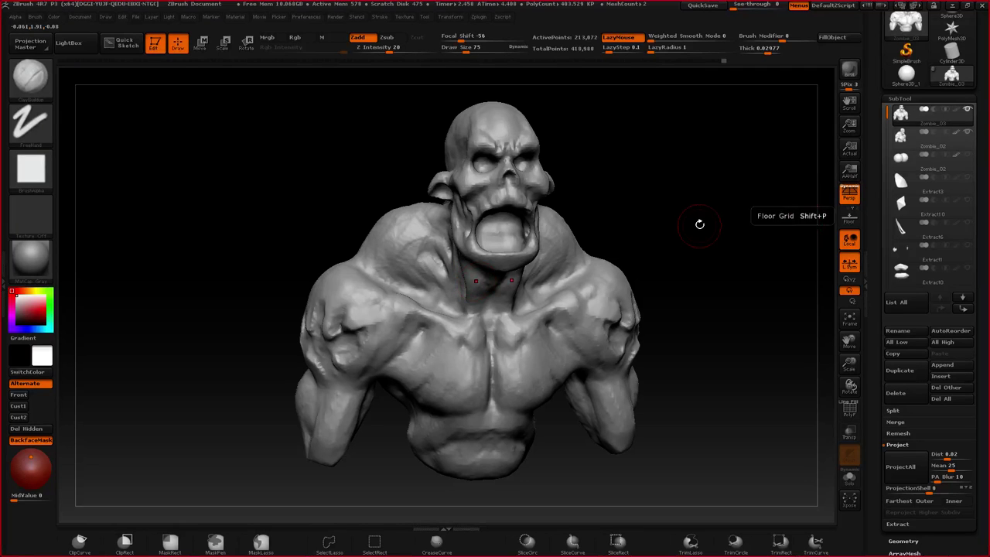
- Inspect the mouth corners, jaw and neck of the projected body up close, then frame the whole bust
ctrl+right_drag(445, 239, 432, 274)
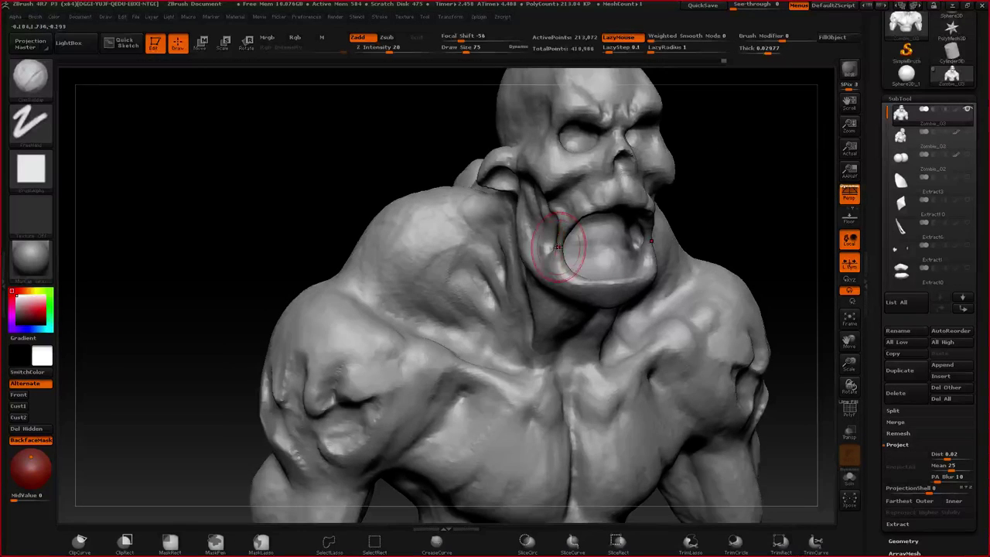
key(shift)
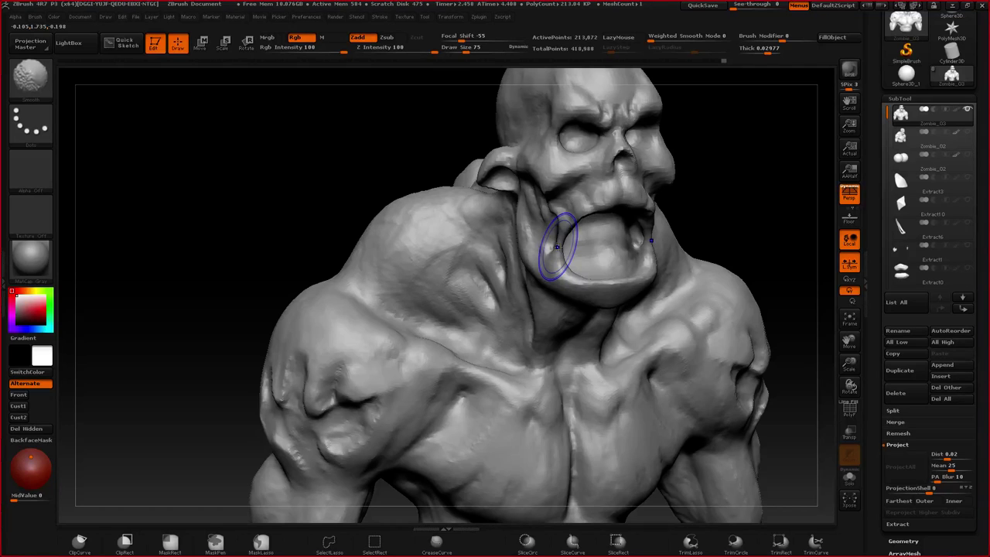
mouse_move(537, 304)
right_down()
mouse_move(397, 298)
mouse_move(456, 306)
right_up()
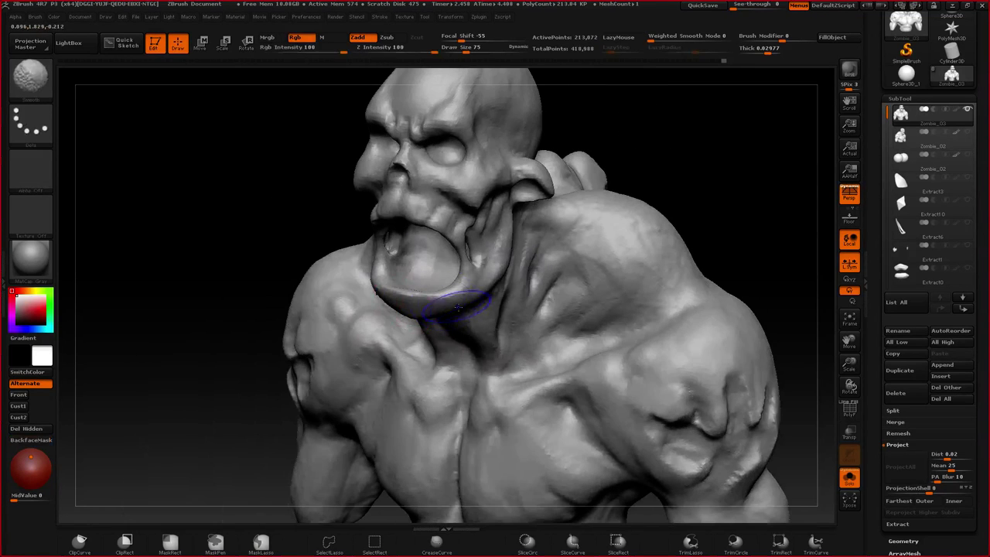
key(f)
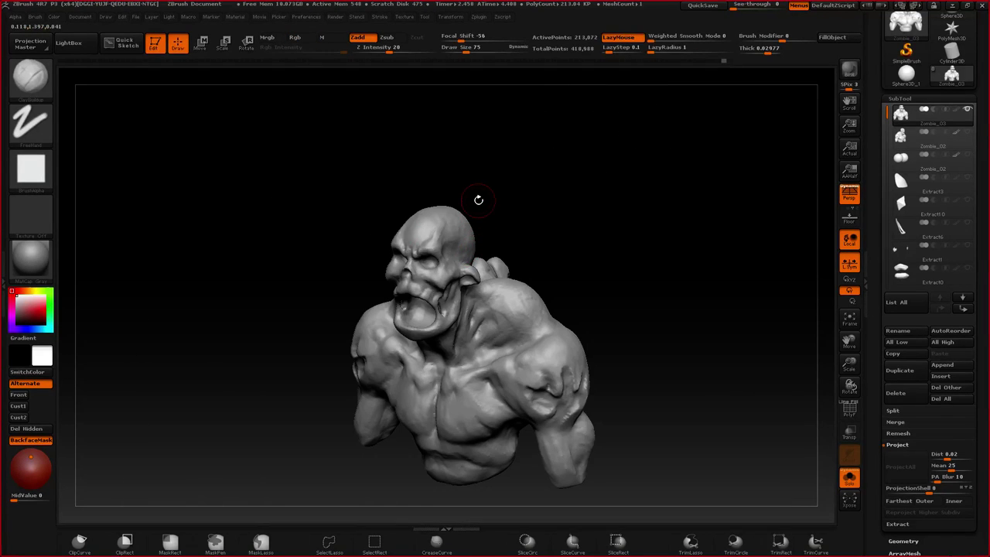
alt+right_drag(465, 283, 428, 260)
key(ctrl+z)
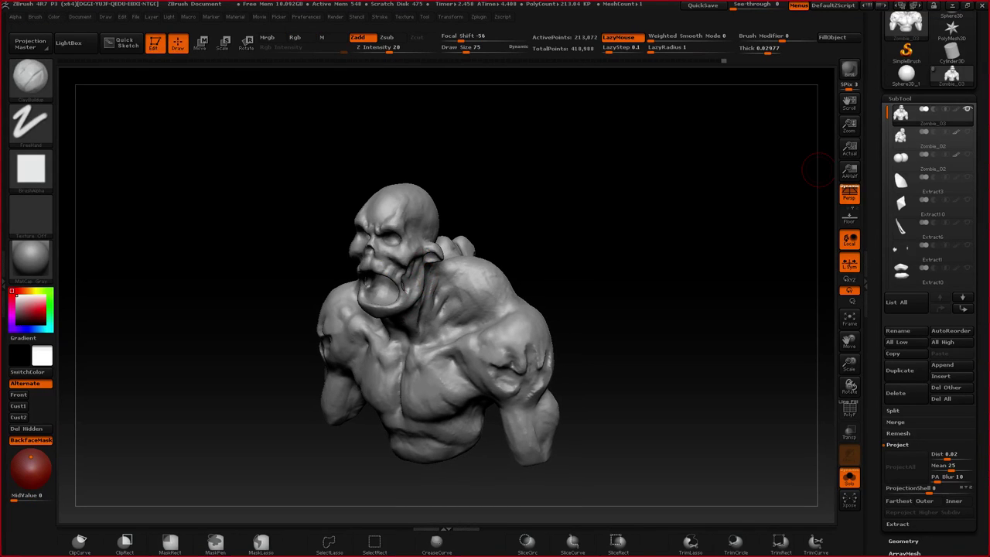
- Sculpt muscle strands across the trapezius and side of the neck with ClayBuildup at draw size 47
ctrl+right_drag(474, 306, 490, 309)
right_click(495, 300)
mouse_move(495, 300)
mouse_down()
mouse_move(495, 289)
mouse_move(477, 288)
mouse_up()
drag(496, 246, 454, 315)
mouse_move(474, 263)
mouse_down()
mouse_move(444, 286)
mouse_move(455, 270)
mouse_up()
mouse_move(479, 302)
right_down()
mouse_move(458, 310)
mouse_move(506, 309)
right_up()
mouse_move(509, 293)
mouse_down()
mouse_move(454, 342)
mouse_move(441, 331)
mouse_up()
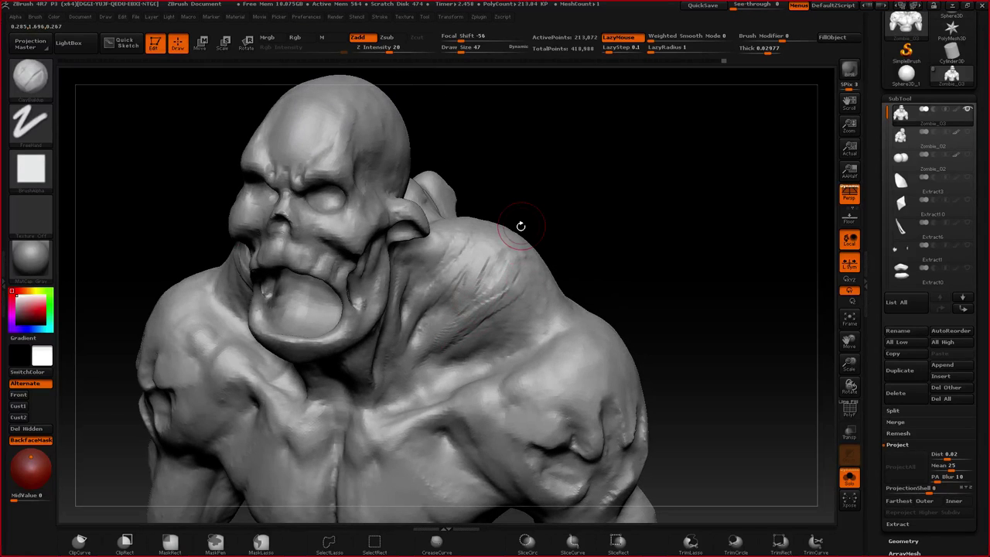
- Refine the muscle fibres on the neck and trapezius with ClayBuildup, reducing the draw size to 24
mouse_move(521, 226)
mouse_down()
mouse_move(428, 235)
mouse_move(442, 283)
mouse_move(420, 283)
mouse_move(422, 297)
mouse_move(418, 253)
mouse_up()
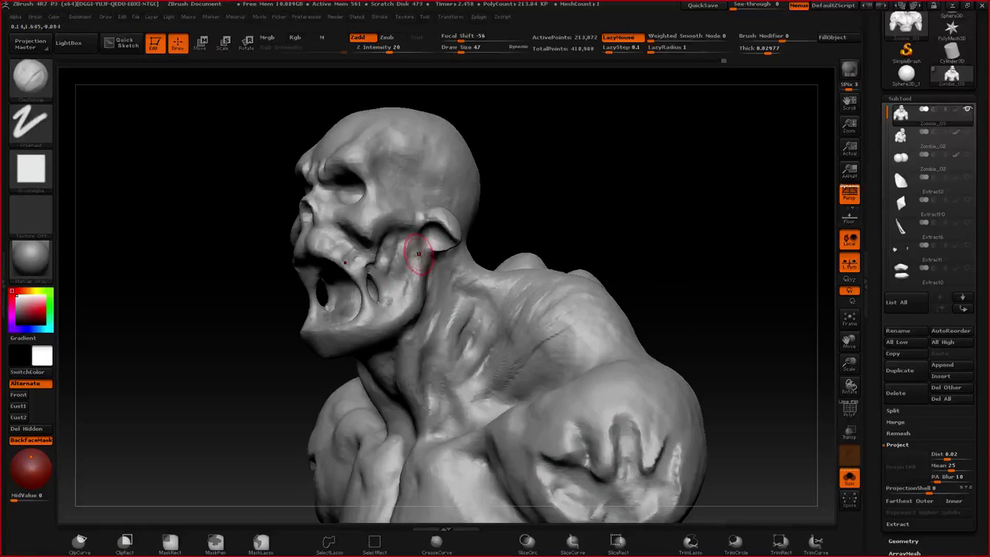
mouse_move(386, 290)
right_down()
mouse_move(473, 297)
mouse_move(371, 325)
mouse_move(411, 233)
right_up()
drag(402, 271, 395, 307)
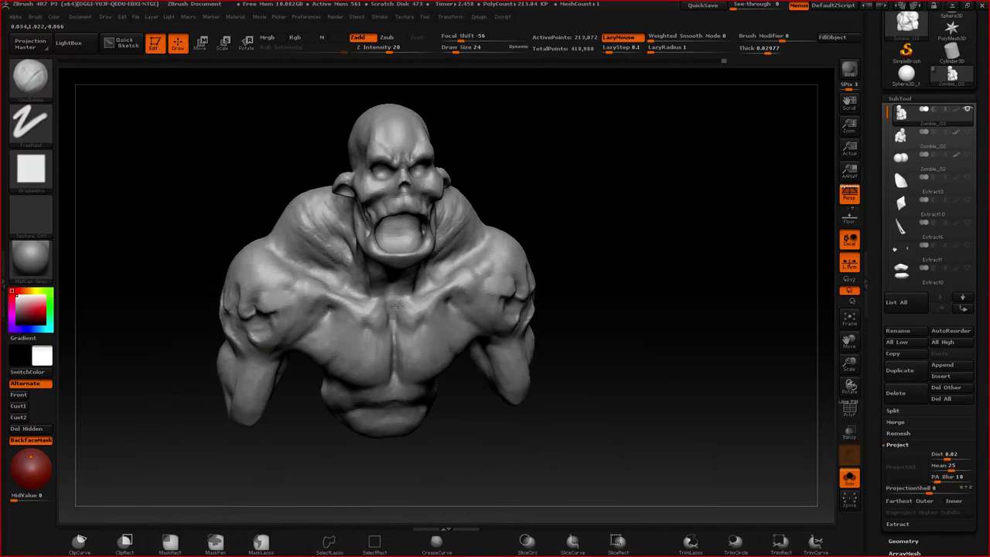
- Set up the Displace brush with the Skin_Male_Fourties_Jowls02 alpha and the DragRect stroke
key(f)
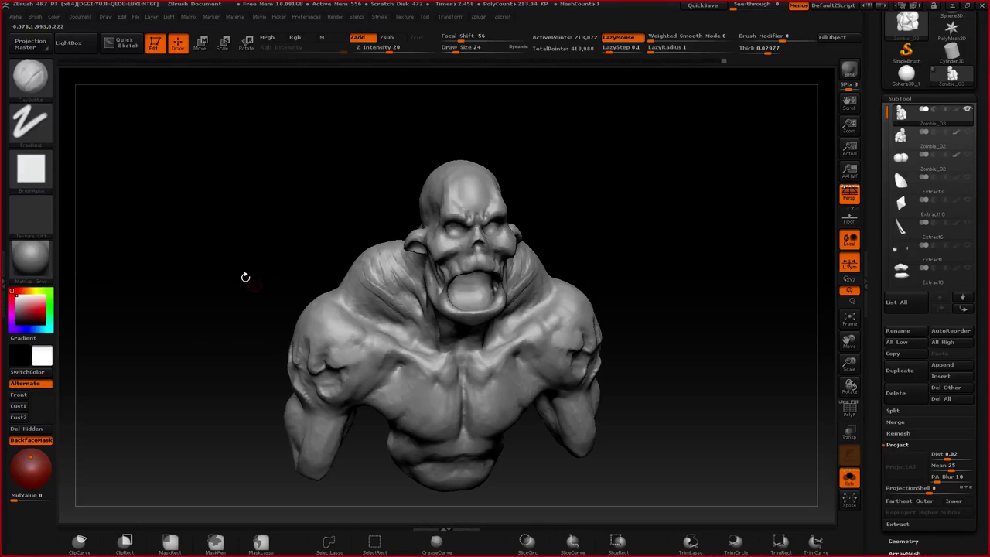
key(b)
key(d)
key(p)
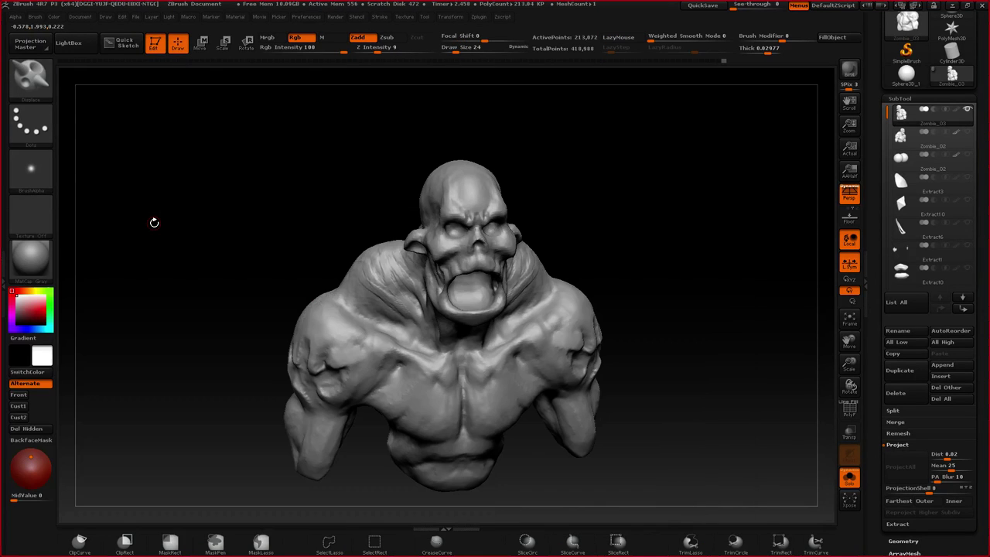
click(54, 174)
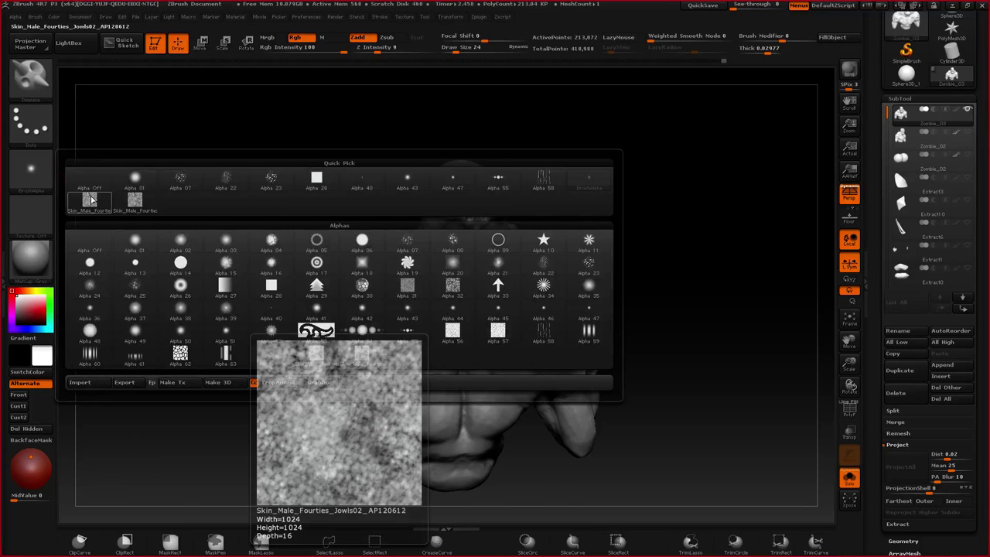
click(91, 201)
click(40, 137)
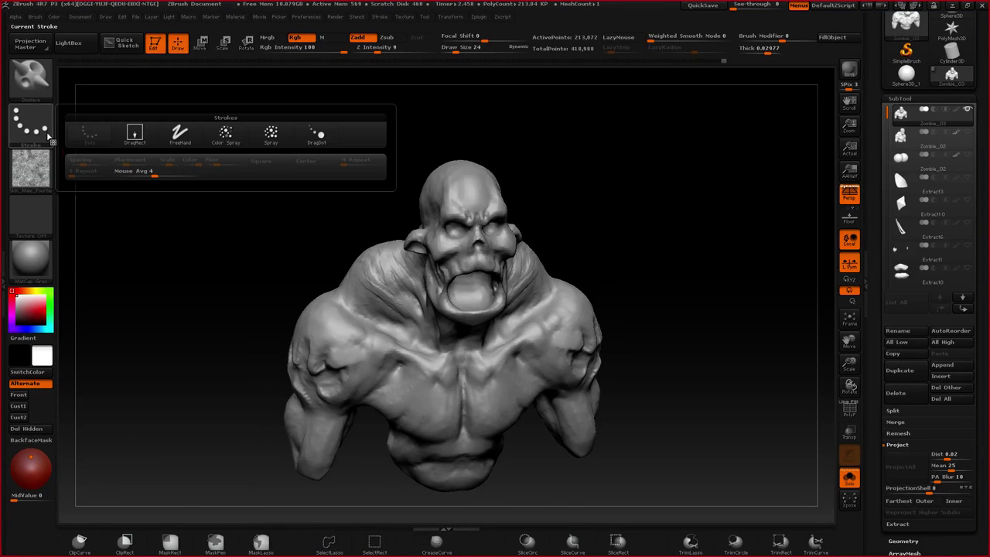
click(135, 133)
mouse_move(232, 325)
mouse_down()
mouse_move(550, 313)
mouse_move(470, 263)
mouse_up()
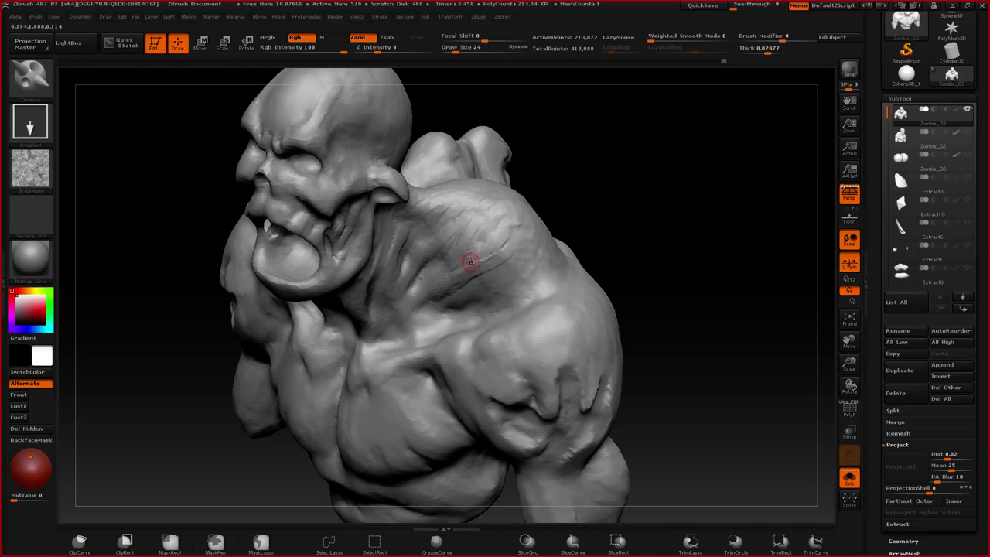
- Try stamping the skin texture onto the side of the trapezius with the Z Intensity raised to 19
drag(475, 271, 408, 358)
key(ctrl)
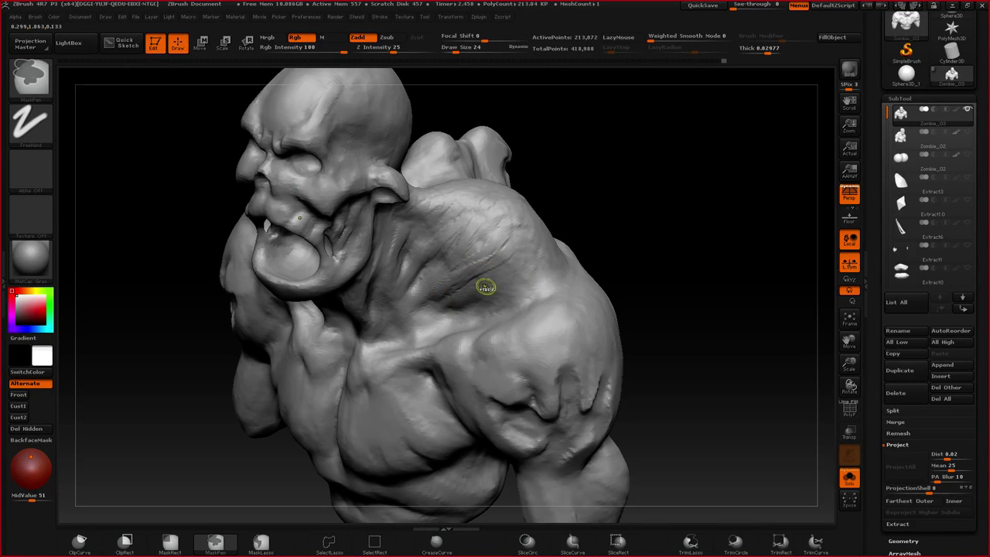
mouse_move(486, 287)
right_down()
mouse_move(489, 243)
mouse_move(503, 223)
right_up()
key(space)
drag(517, 258, 526, 258)
drag(495, 217, 464, 282)
key(ctrl+z)
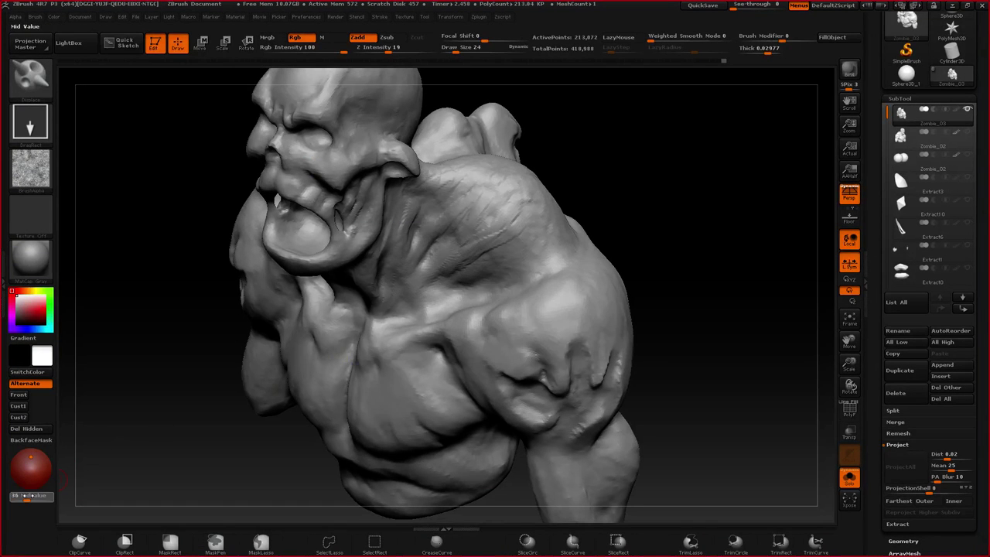
- Set the alpha's MidValue to 51 and the Z Intensity to 15, and stamp skin texture over the trapezius, shoulders and chest
drag(28, 495, 34, 496)
drag(493, 220, 497, 290)
key(ctrl+z)
key(space)
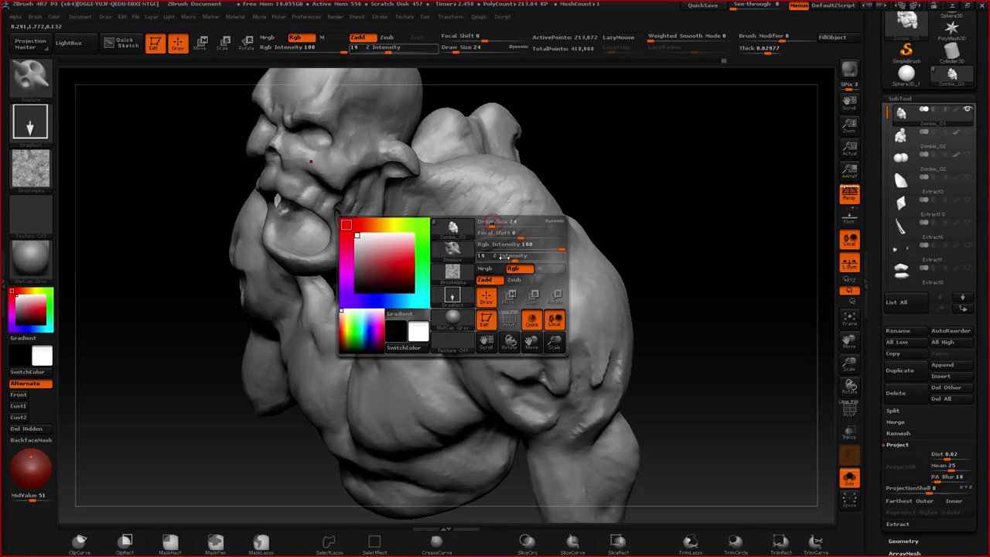
drag(505, 258, 501, 258)
drag(473, 194, 495, 213)
drag(541, 263, 552, 277)
drag(673, 310, 777, 302)
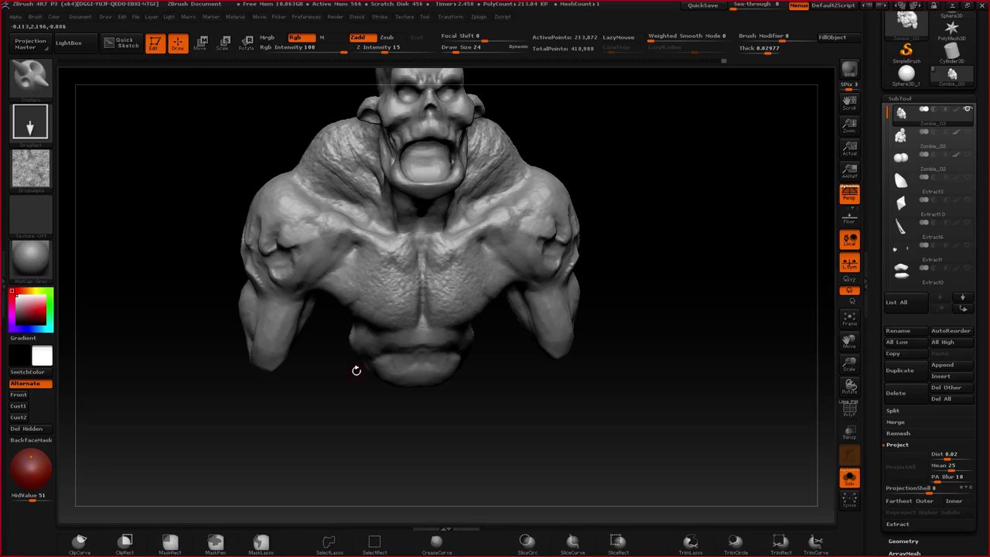
mouse_move(355, 372)
mouse_down()
mouse_move(453, 289)
mouse_move(391, 275)
mouse_move(408, 277)
mouse_move(351, 245)
mouse_up()
mouse_move(328, 303)
mouse_down()
mouse_move(298, 290)
mouse_move(351, 287)
mouse_move(325, 259)
mouse_move(230, 294)
mouse_move(369, 263)
mouse_up()
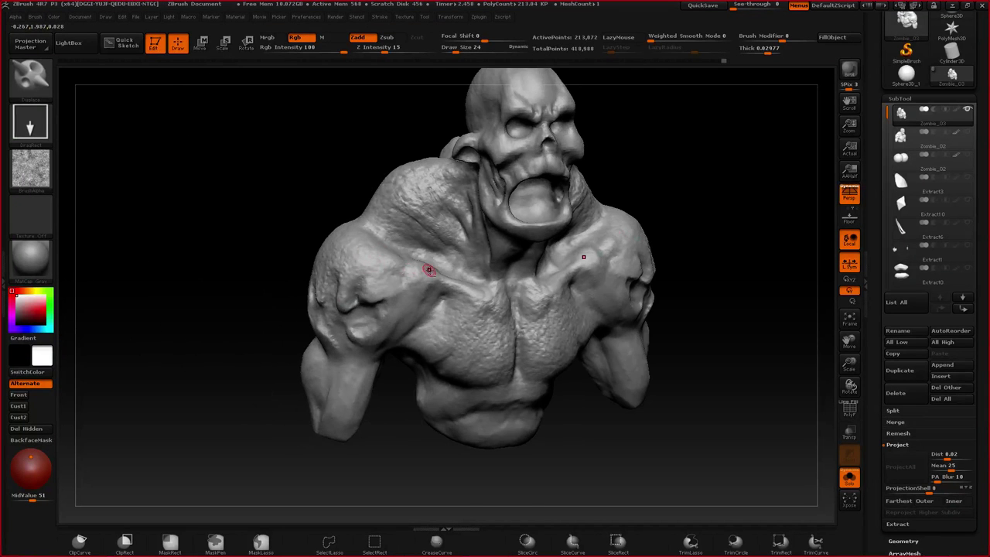
- Subdivide the body one more level and start reinforcing the trapezius fibres with ClayBuildup
key(b)
key(c)
key(b)
mouse_move(429, 269)
right_down()
mouse_move(491, 229)
mouse_move(457, 243)
mouse_move(492, 236)
mouse_move(466, 227)
mouse_move(512, 232)
mouse_move(499, 228)
right_up()
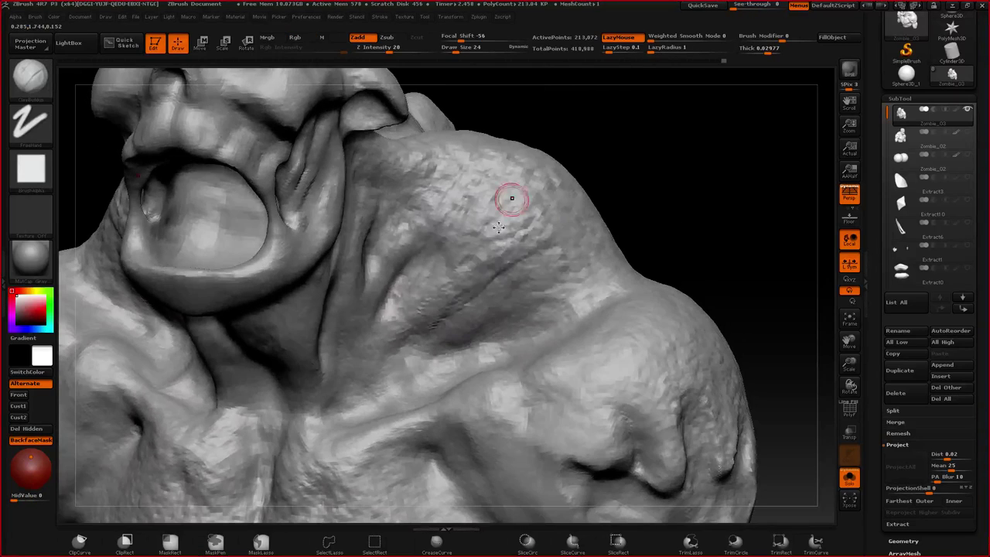
key(ctrl+d)
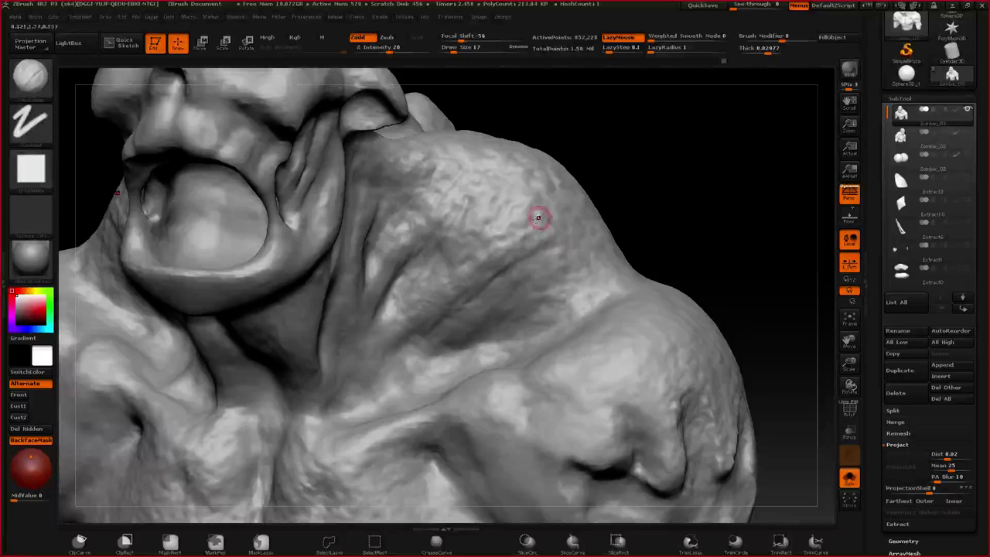
mouse_move(539, 218)
mouse_down()
mouse_move(496, 237)
mouse_move(522, 214)
mouse_up()
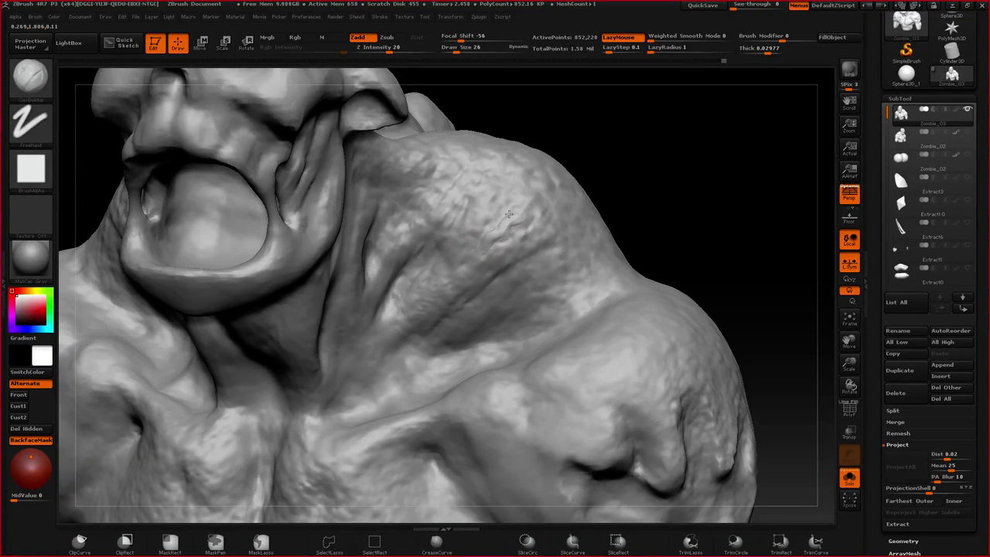
- Give ClayBuildup a soft round alpha and a Z Intensity of 32, and sculpt diagonal muscle strands across the trapezius
click(33, 169)
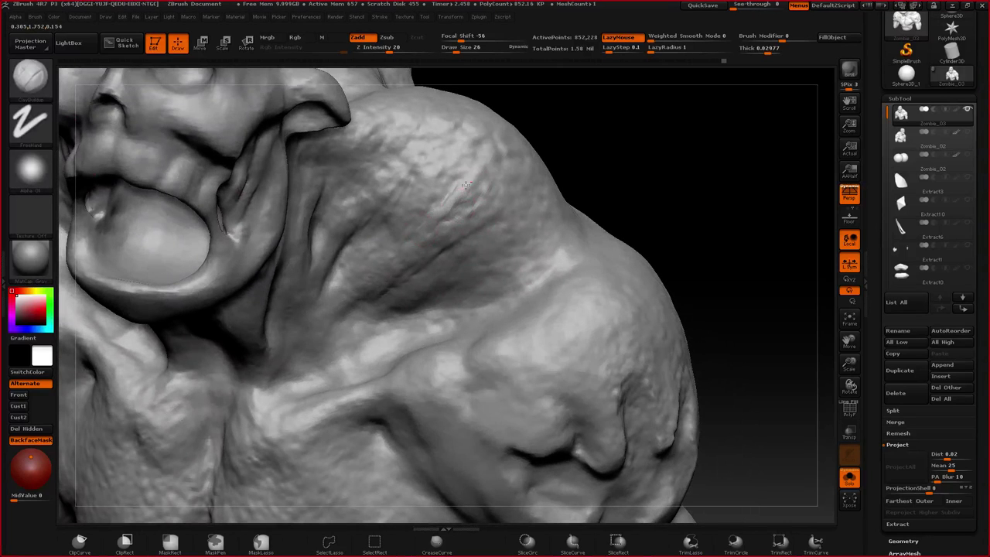
drag(469, 186, 391, 269)
drag(483, 167, 446, 209)
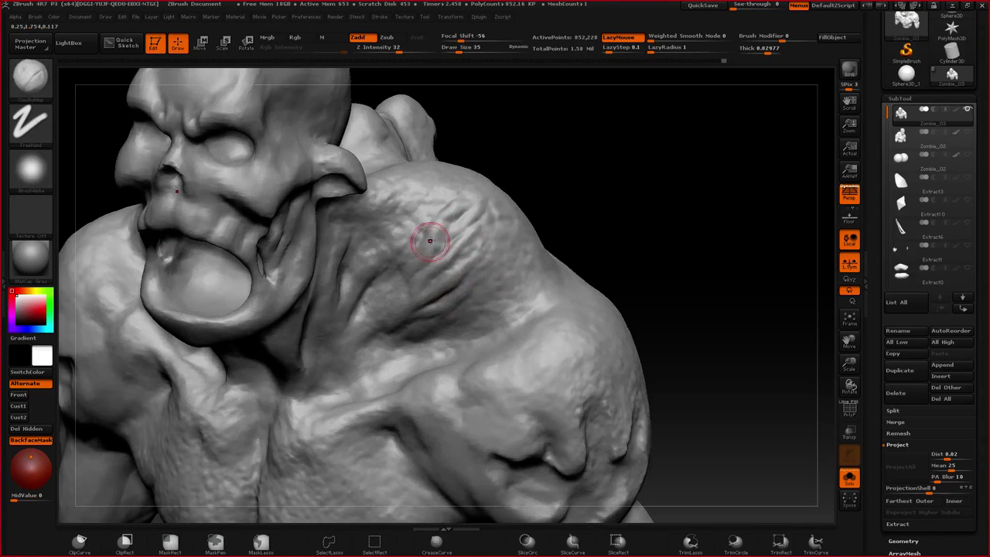
drag(430, 240, 419, 256)
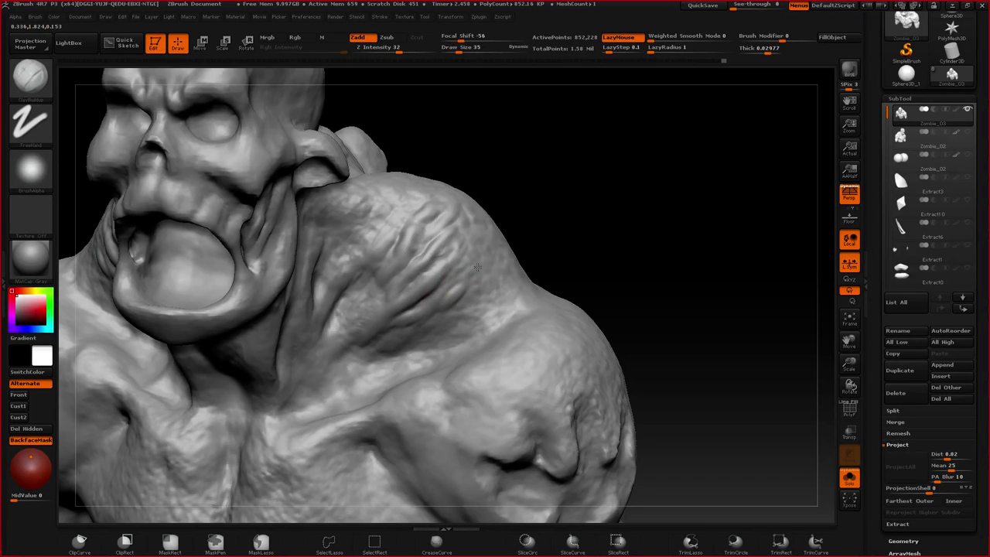
key(space)
mouse_move(461, 272)
mouse_down()
mouse_move(397, 299)
mouse_move(371, 273)
mouse_up()
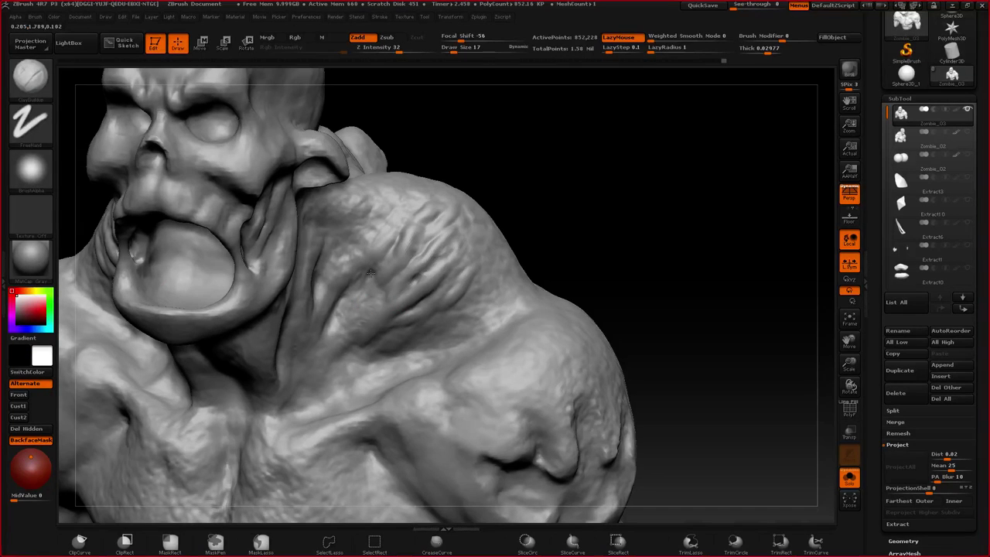
- Extend the muscle strands from the trapezius toward the side of the neck with ClayBuildup at draw size 26
key(f)
alt+right_drag(375, 264, 440, 222)
ctrl+right_drag(329, 274, 433, 308)
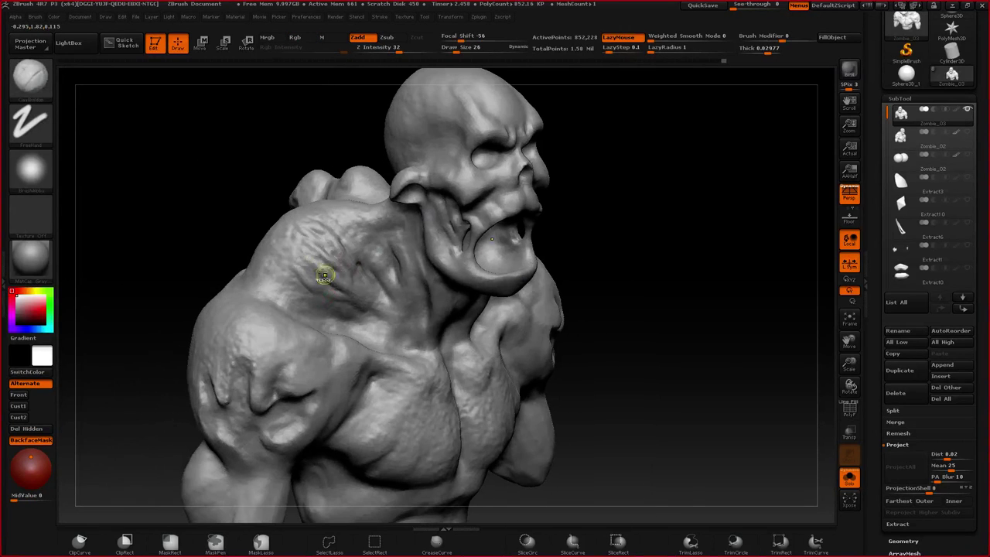
ctrl+right_drag(325, 276, 334, 323)
key(f)
right_drag(573, 194, 390, 160)
right_drag(390, 161, 422, 163)
mouse_move(398, 252)
alt+right_down()
mouse_move(401, 207)
mouse_move(394, 231)
alt+right_up()
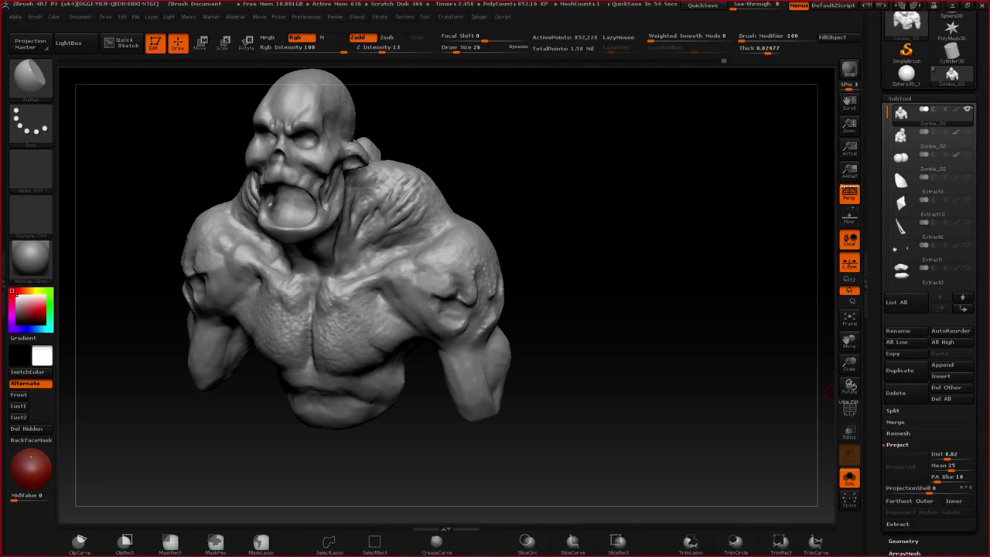
- Refine the trapezius strands up close with ClayBuildup and soften them with the Flatten brush at draw size 28
ctrl+right_drag(427, 202, 413, 233)
ctrl+right_drag(376, 175, 392, 227)
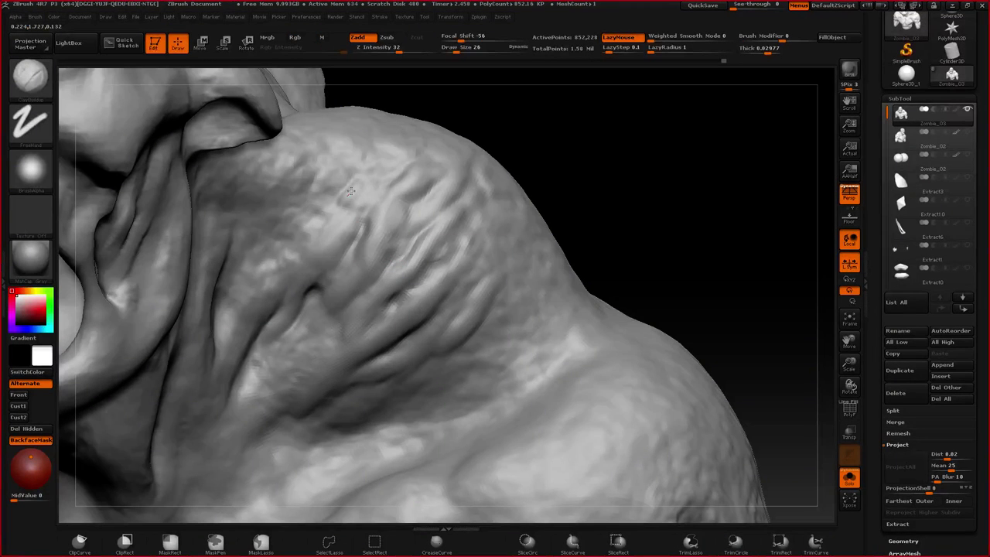
ctrl+right_drag(351, 192, 503, 243)
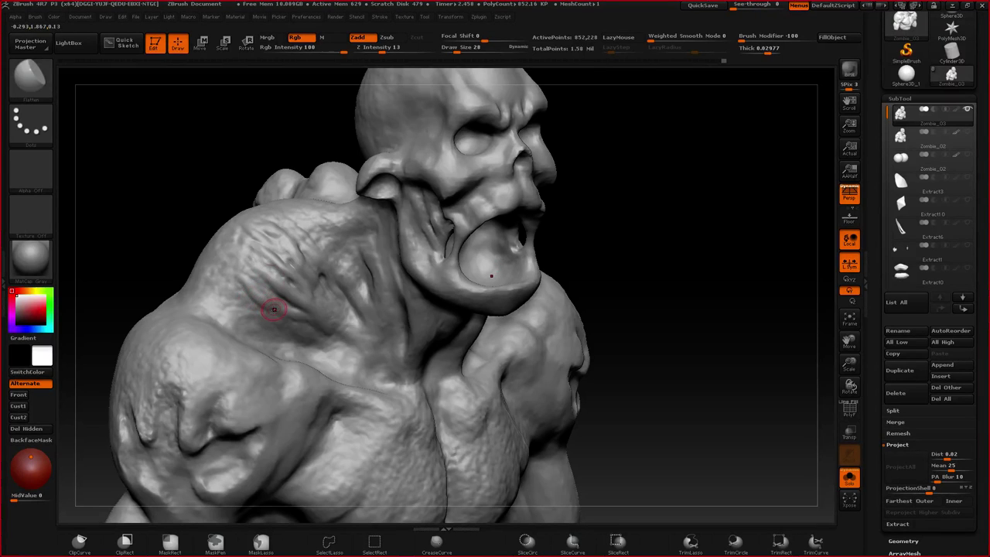
mouse_move(306, 388)
ctrl+right_down()
mouse_move(312, 341)
mouse_move(248, 333)
mouse_move(219, 298)
ctrl+right_up()
ctrl+right_drag(219, 298, 263, 355)
mouse_move(417, 313)
right_down()
mouse_move(421, 293)
mouse_move(394, 282)
mouse_move(398, 301)
mouse_move(362, 268)
right_up()
mouse_move(360, 242)
mouse_down()
mouse_move(346, 222)
mouse_move(354, 238)
mouse_up()
- Build up the collarbone, front deltoid and upper chest forms with ClayBuildup at draw size 37
key(b)
key(c)
key(b)
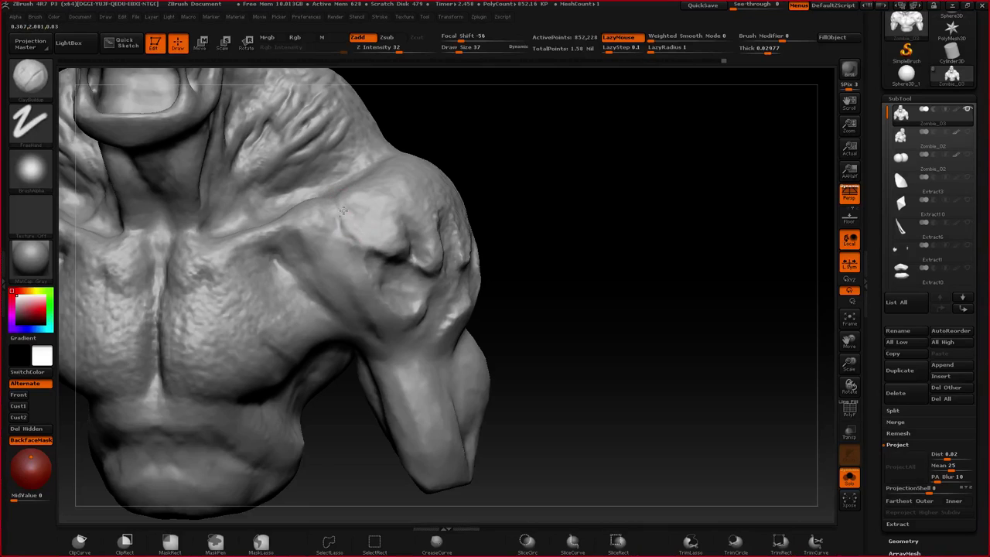
right_drag(349, 219, 393, 221)
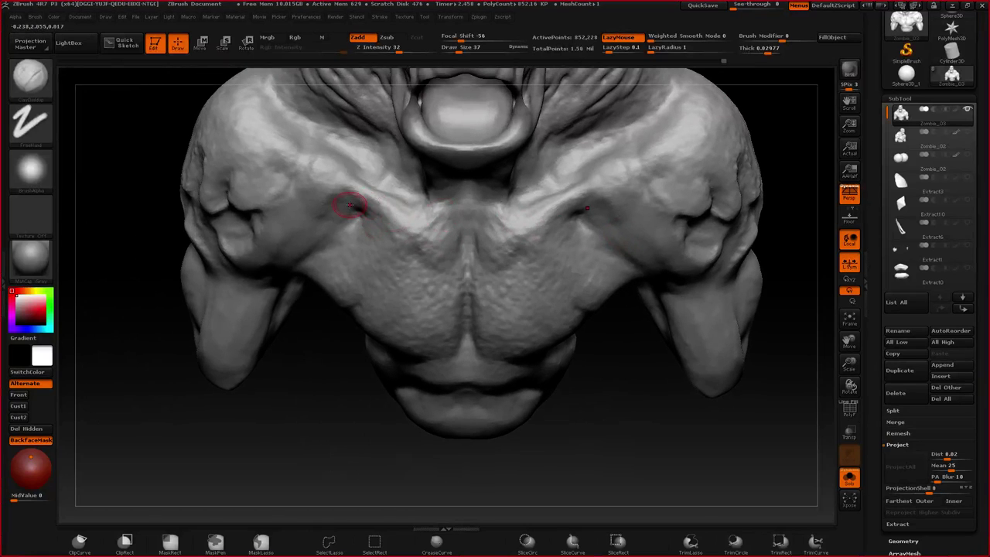
right_drag(352, 231, 327, 248)
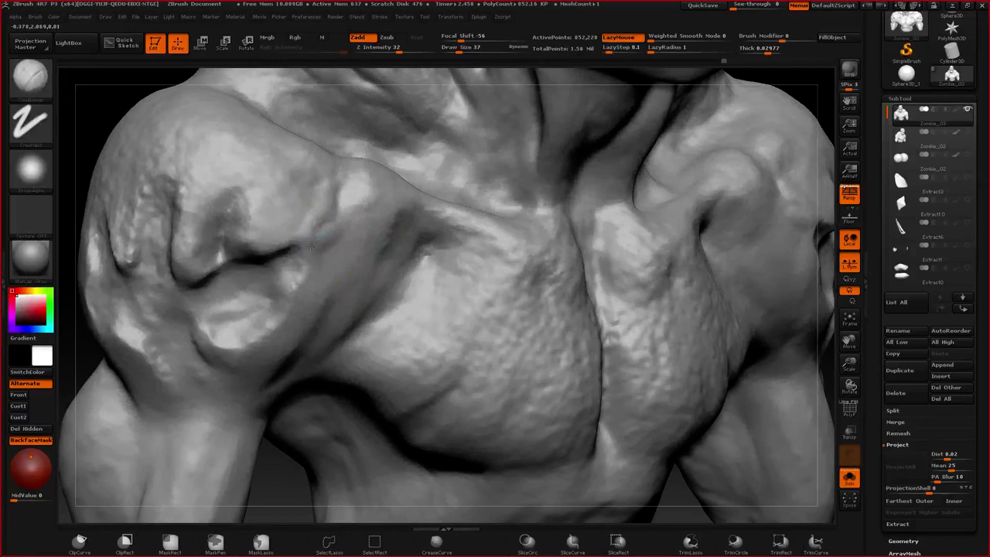
right_drag(254, 184, 248, 266)
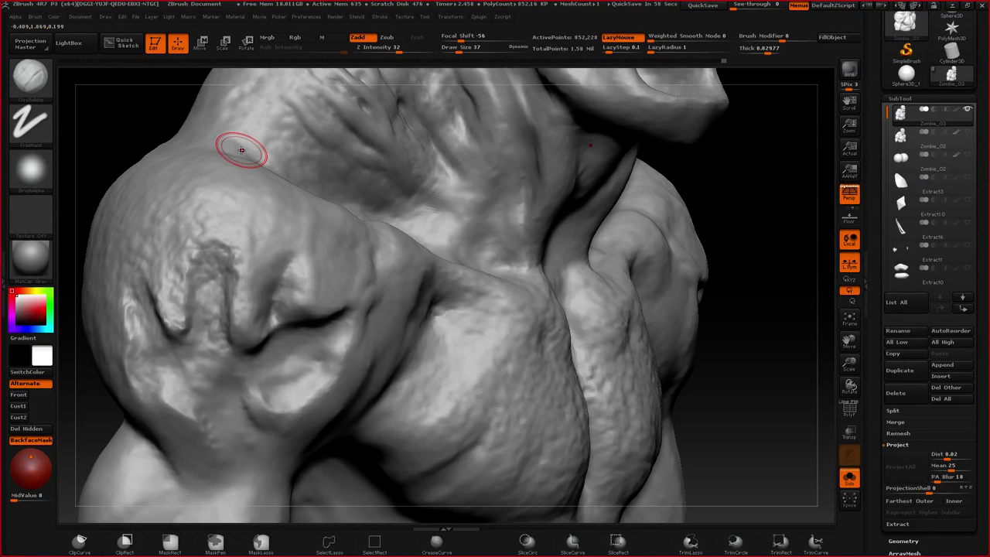
- Add finer muscle strands on the neck below the ear with ClayBuildup, reducing the draw size to 28
key(f)
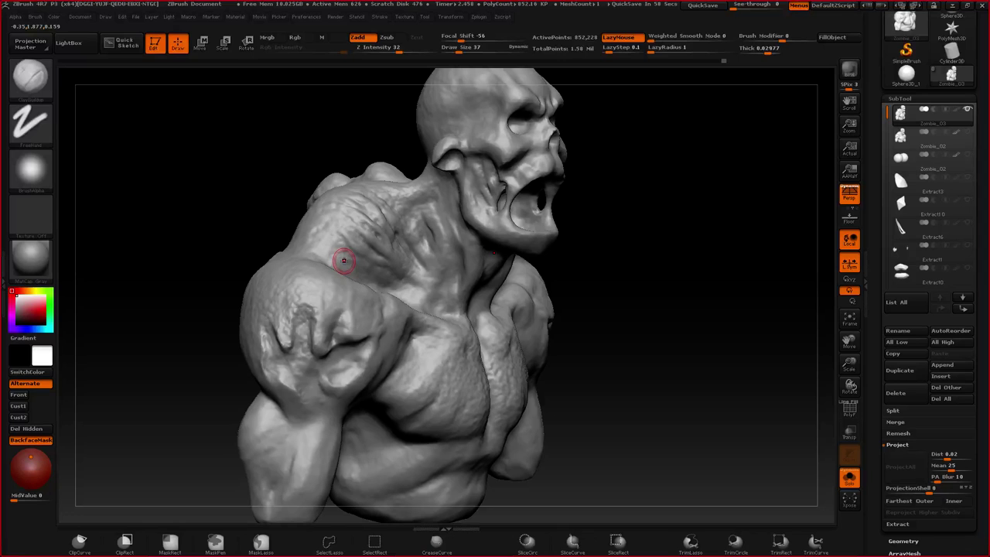
drag(220, 287, 136, 304)
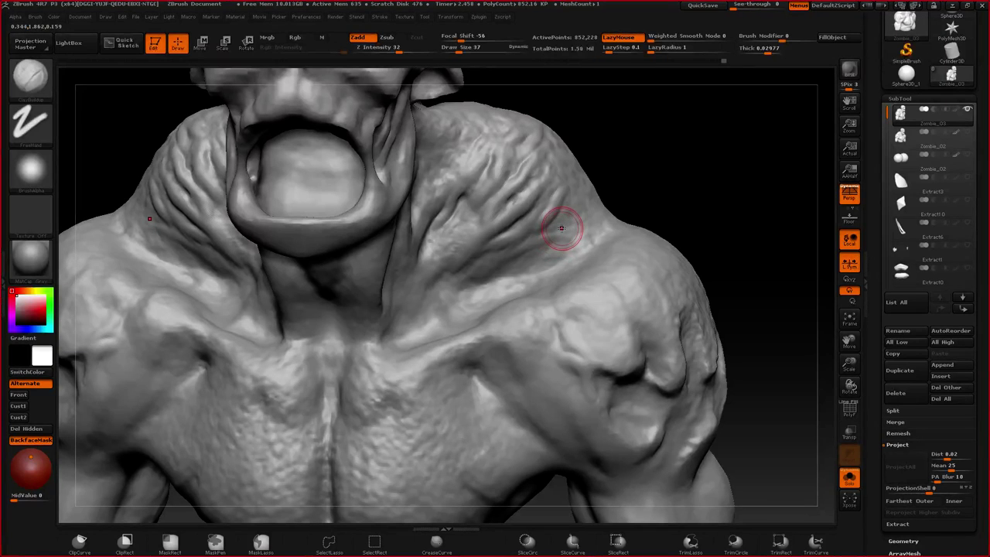
alt+right_drag(599, 176, 607, 238)
alt+right_drag(475, 246, 473, 282)
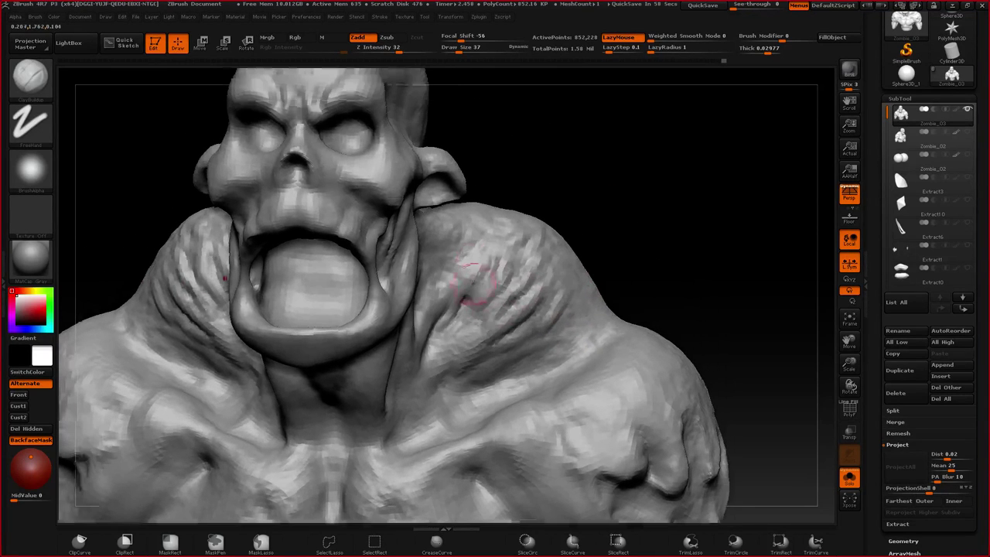
drag(474, 280, 452, 231)
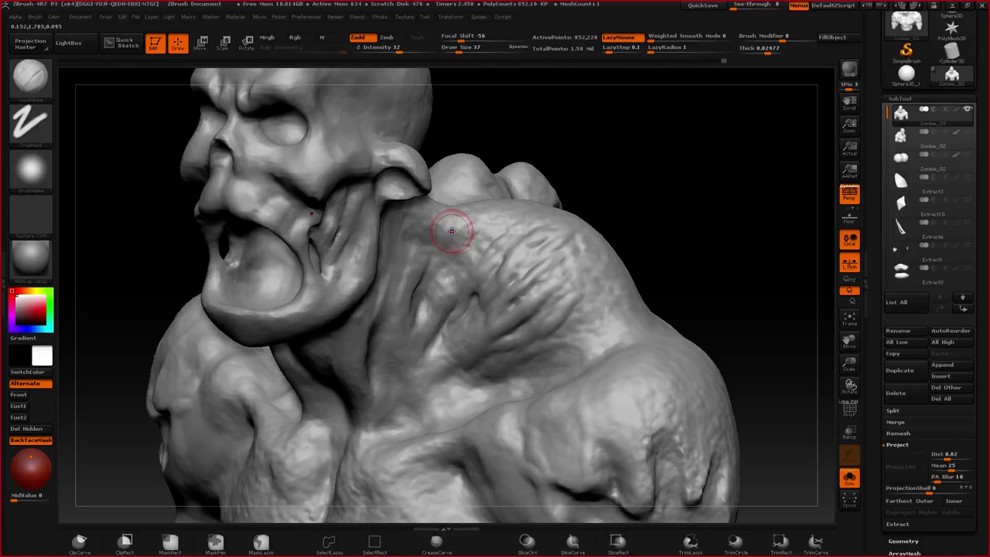
key(bracketleft)
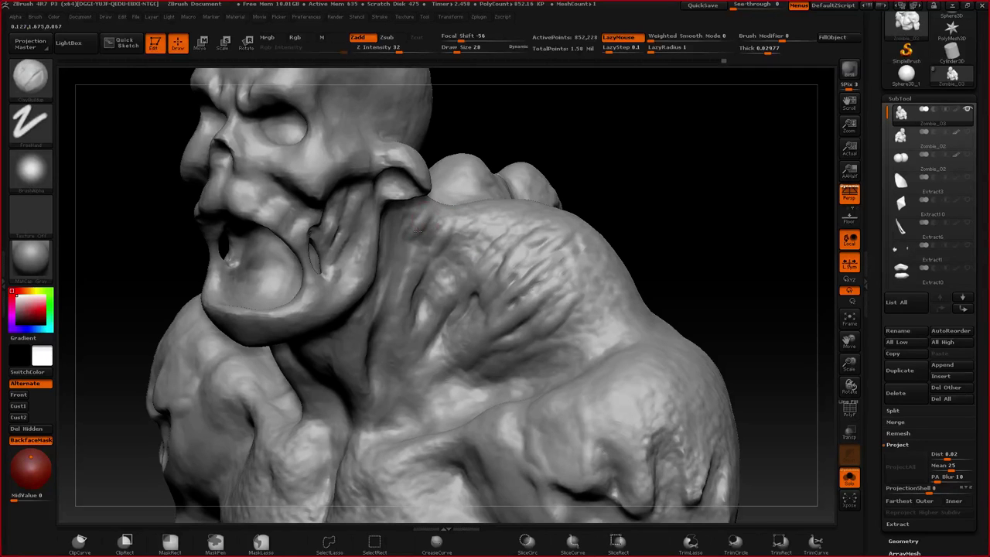
drag(418, 231, 402, 280)
mouse_move(426, 299)
alt+right_down()
mouse_move(436, 259)
mouse_move(396, 238)
alt+right_up()
- Enlarge the brush and reshape the side of the neck beneath the jaw with the Move brush
key(bracketright)
key(bracketright)
drag(374, 275, 360, 285)
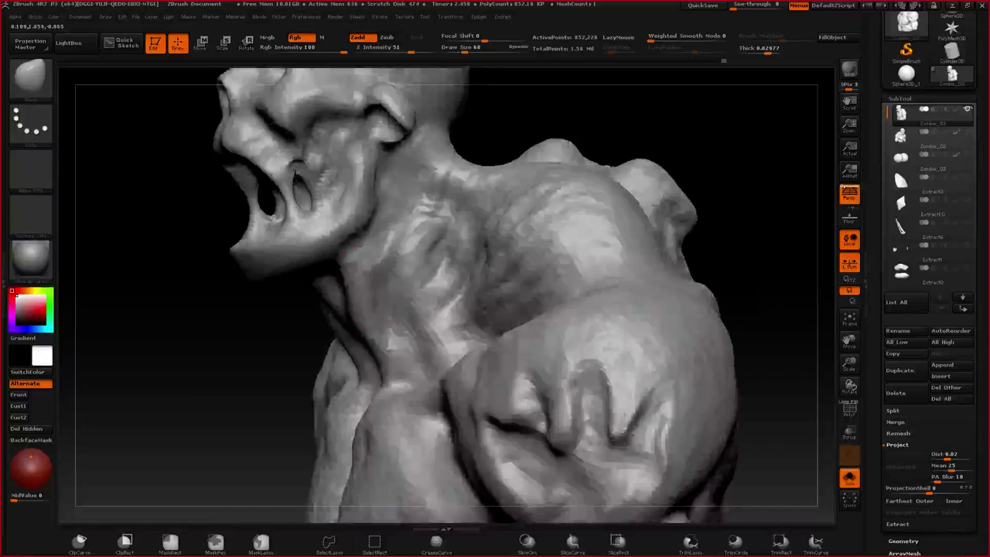
drag(232, 309, 317, 319)
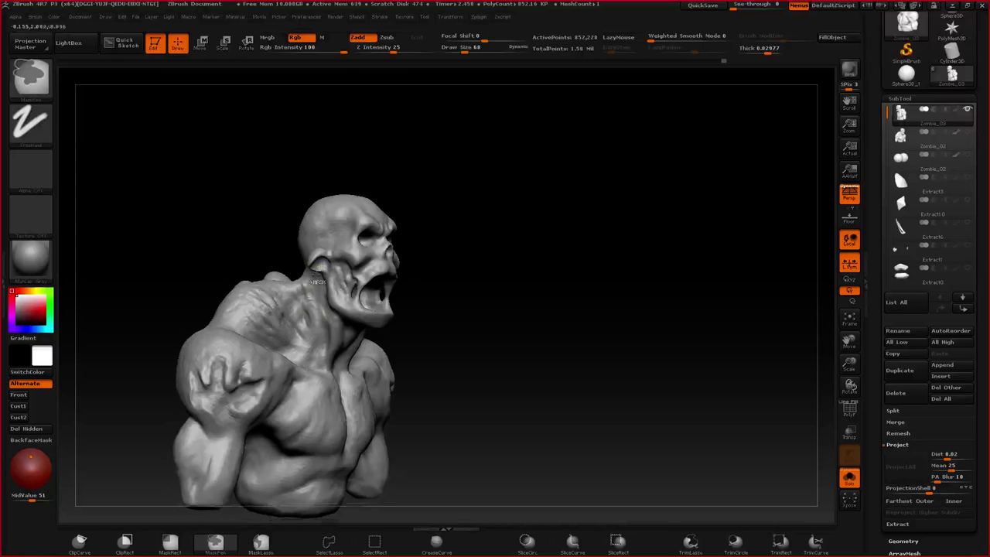
drag(464, 348, 363, 330)
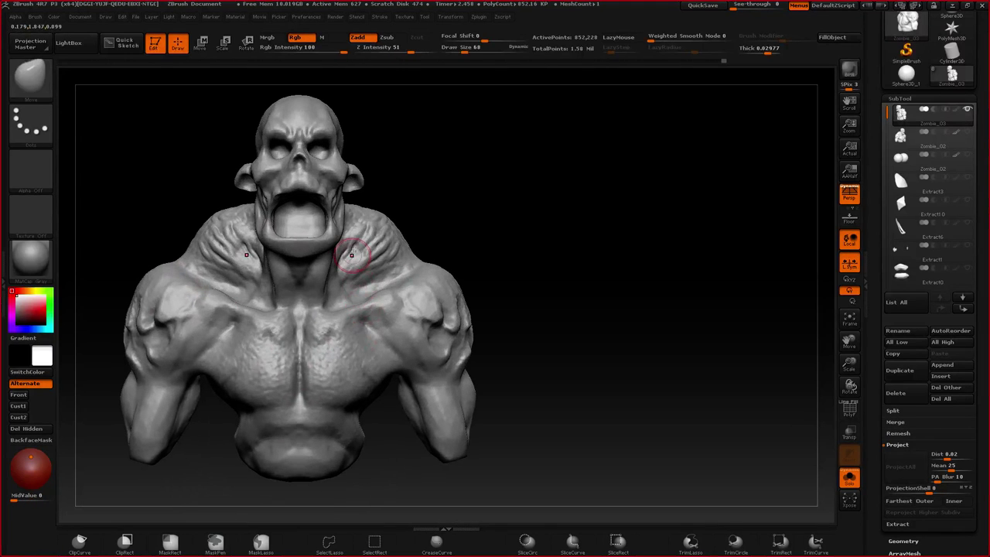
- Carve the cheek crease beside the upper lip with the Dam_Standard brush at draw size 37 and smooth the lip corner
ctrl+right_drag(365, 242, 376, 297)
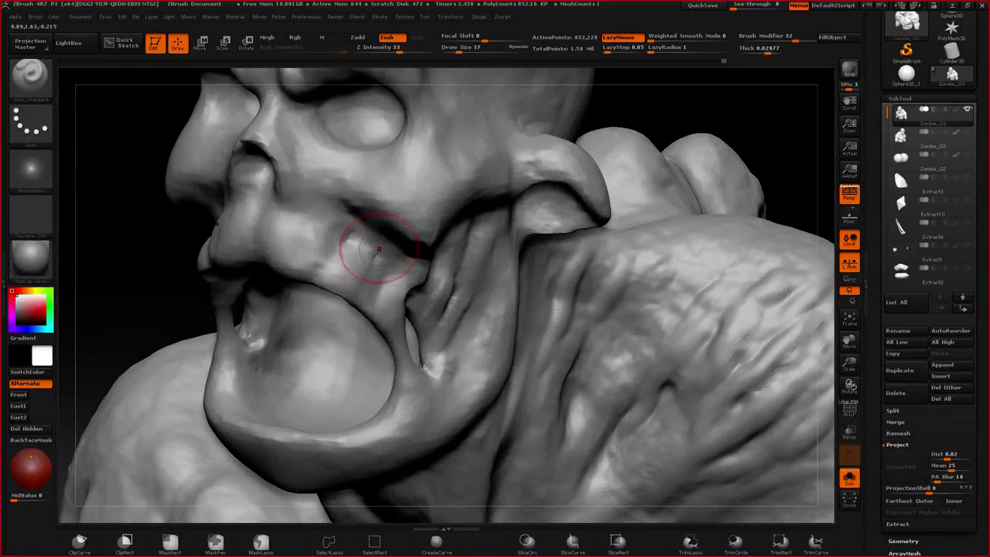
drag(379, 249, 350, 240)
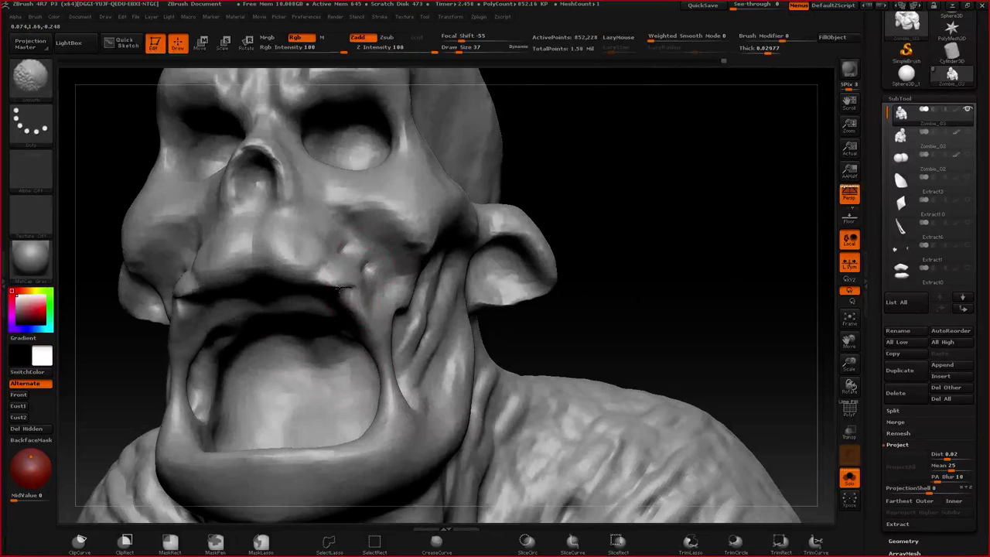
shift+drag(340, 289, 333, 279)
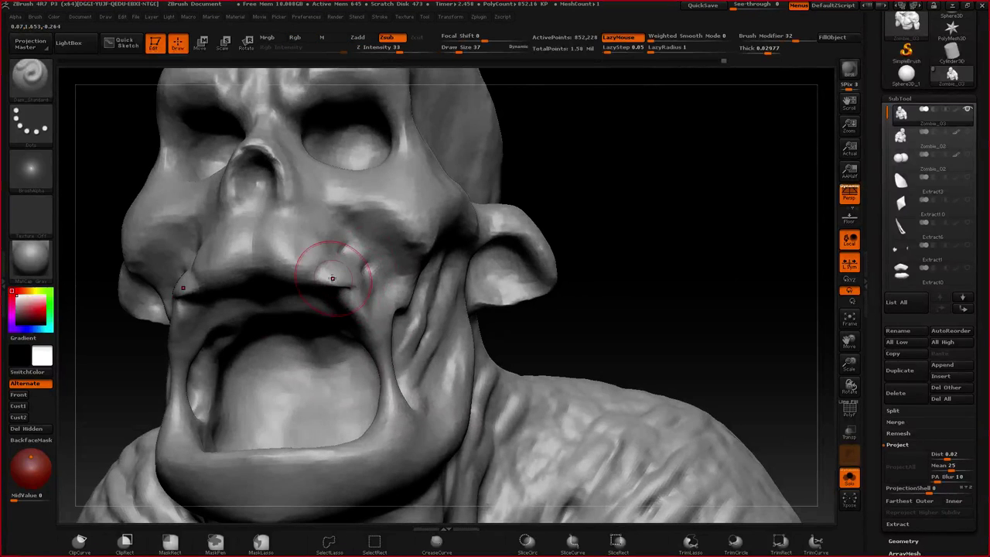
right_drag(332, 279, 340, 201)
- Build up bumps along the upper gum line with ClayBuildup, undoing a stray stroke and raising the draw size to 19
right_drag(232, 271, 318, 237)
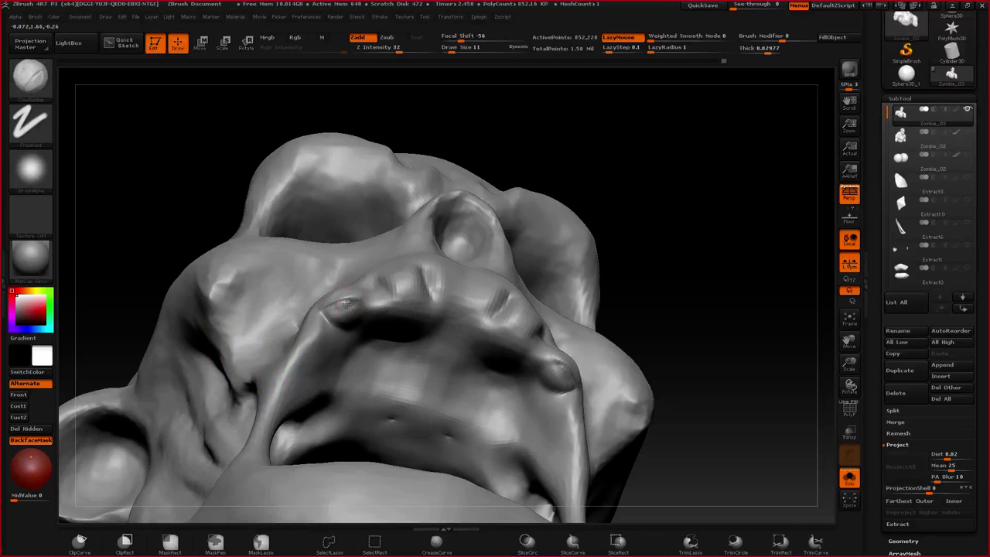
key(ctrl+z)
key(space)
mouse_move(349, 326)
mouse_down()
mouse_move(354, 317)
mouse_move(340, 313)
mouse_move(354, 315)
mouse_up()
key(space)
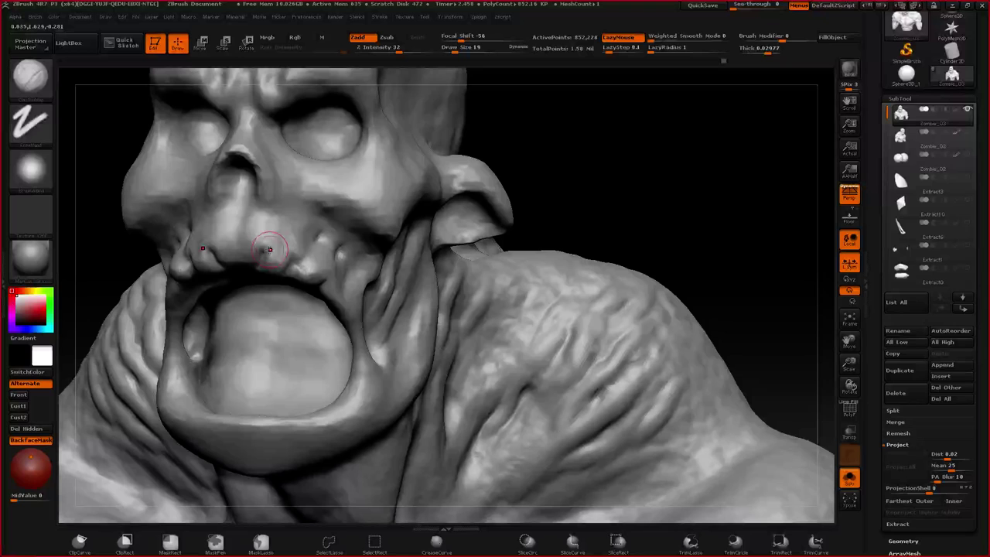
mouse_move(270, 249)
ctrl+right_down()
mouse_move(288, 332)
mouse_move(292, 261)
ctrl+right_up()
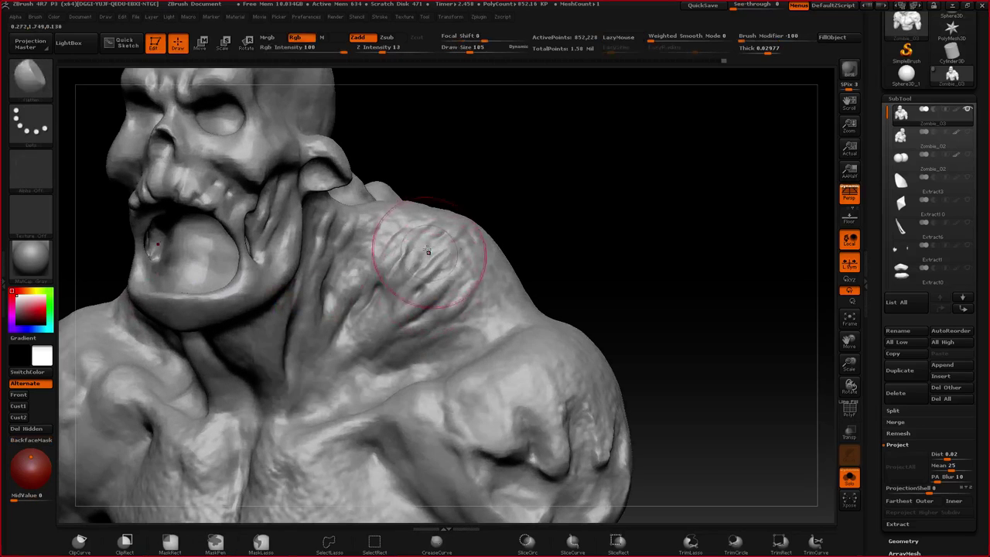
- Flatten the trapezius strands at draw size 105 and rebuild their forms with ClayBuildup at draw size 65
mouse_move(399, 268)
mouse_down()
mouse_move(447, 248)
mouse_move(440, 237)
mouse_up()
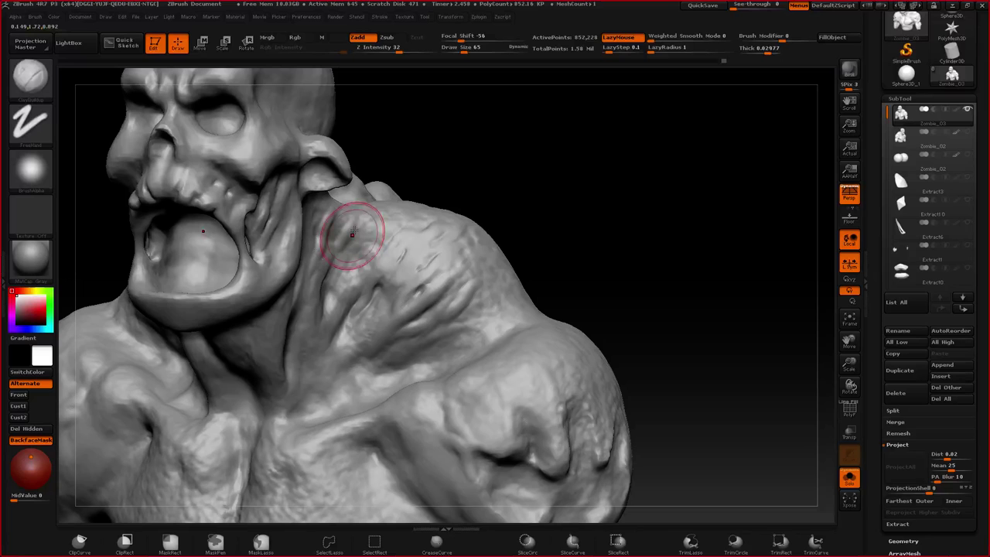
mouse_move(381, 268)
right_down()
mouse_move(403, 281)
mouse_move(384, 353)
mouse_move(337, 248)
mouse_move(479, 240)
right_up()
drag(480, 240, 521, 214)
ctrl+right_drag(521, 214, 495, 256)
drag(387, 267, 457, 260)
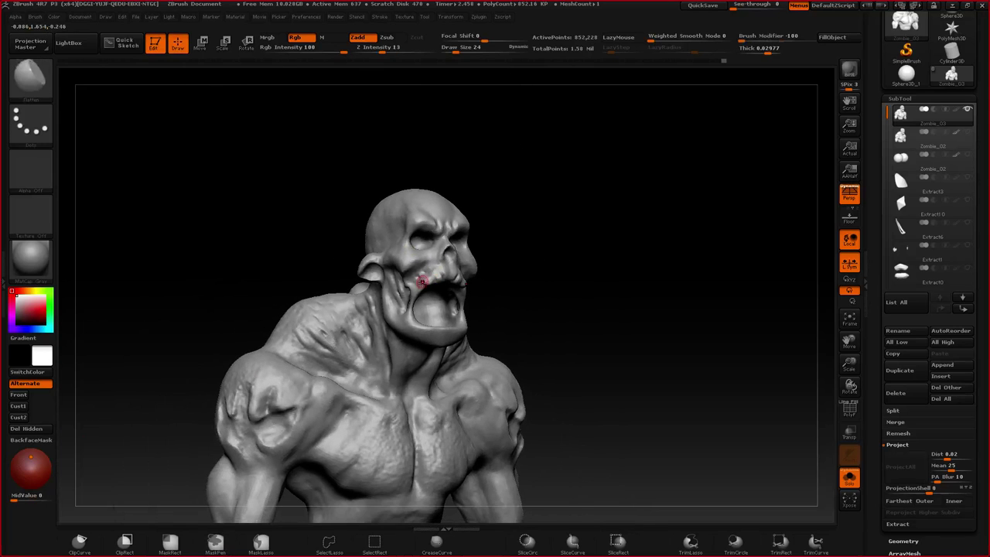
- Refine the cheek and gum bumps with Flatten at draw size 24 and ClayBuildup at draw size 39, checking the whole bust
mouse_move(422, 281)
right_down()
mouse_move(444, 332)
mouse_move(406, 301)
mouse_move(402, 324)
right_up()
mouse_move(402, 325)
right_down()
mouse_move(380, 288)
mouse_move(415, 264)
right_up()
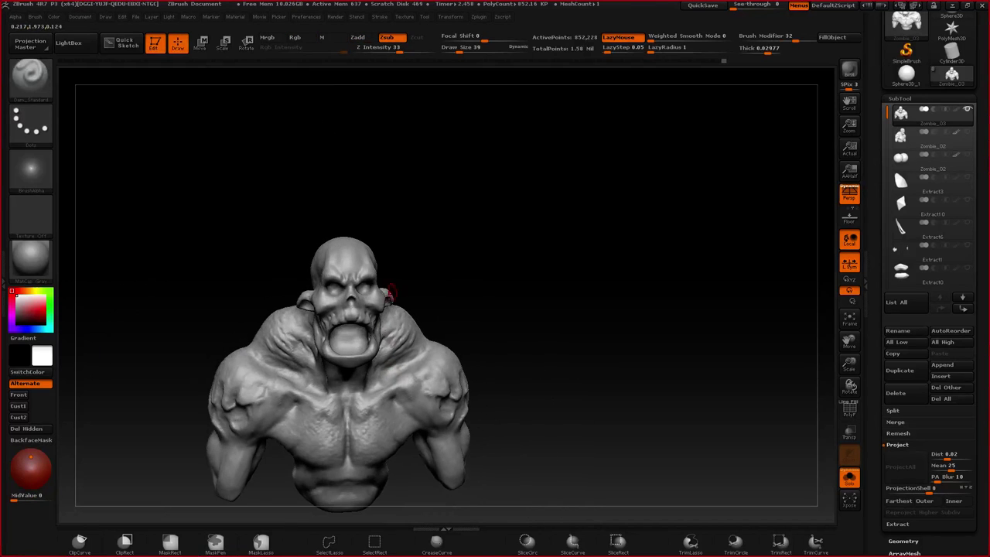
mouse_move(391, 293)
right_down()
mouse_move(405, 232)
mouse_move(360, 232)
right_up()
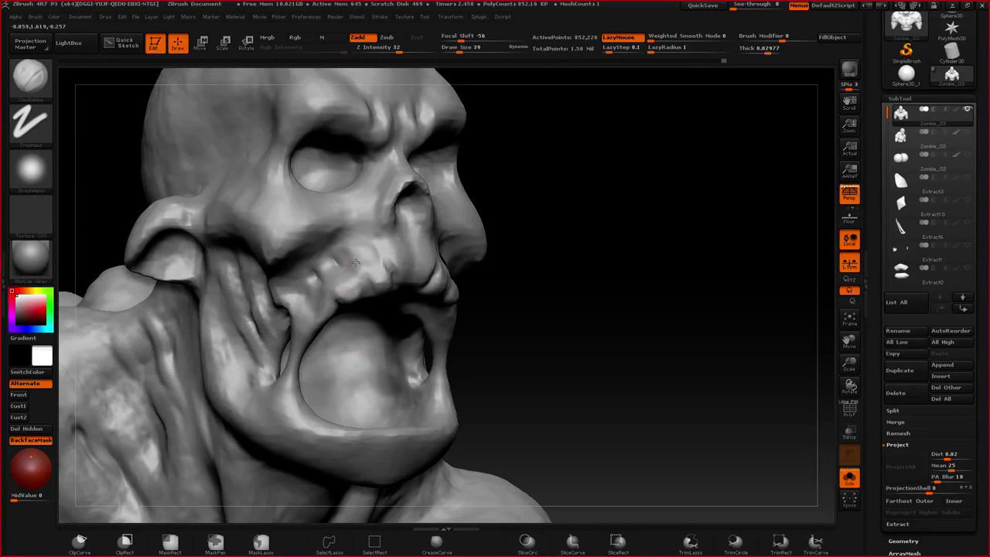
ctrl+right_drag(385, 361, 297, 372)
alt+right_drag(298, 372, 283, 262)
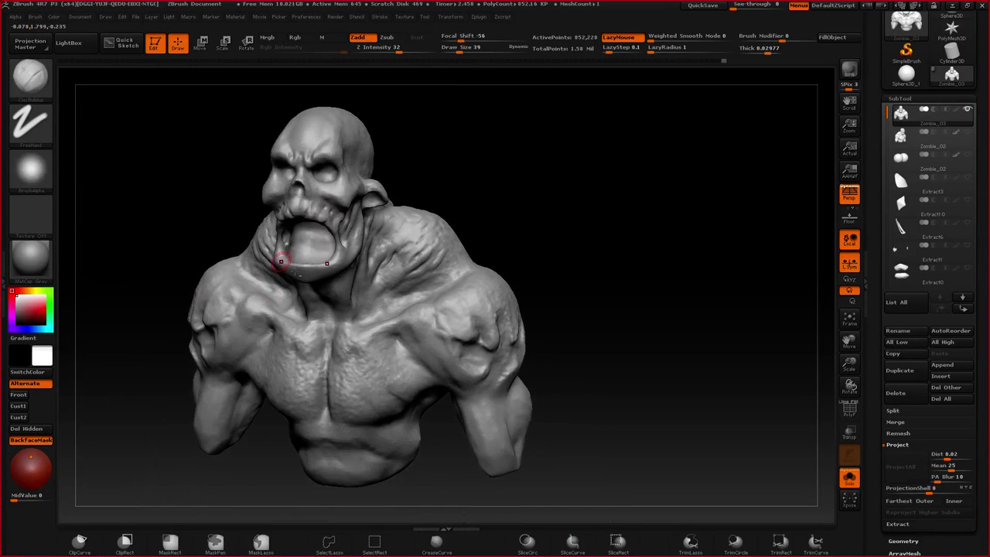
right_drag(464, 288, 386, 300)
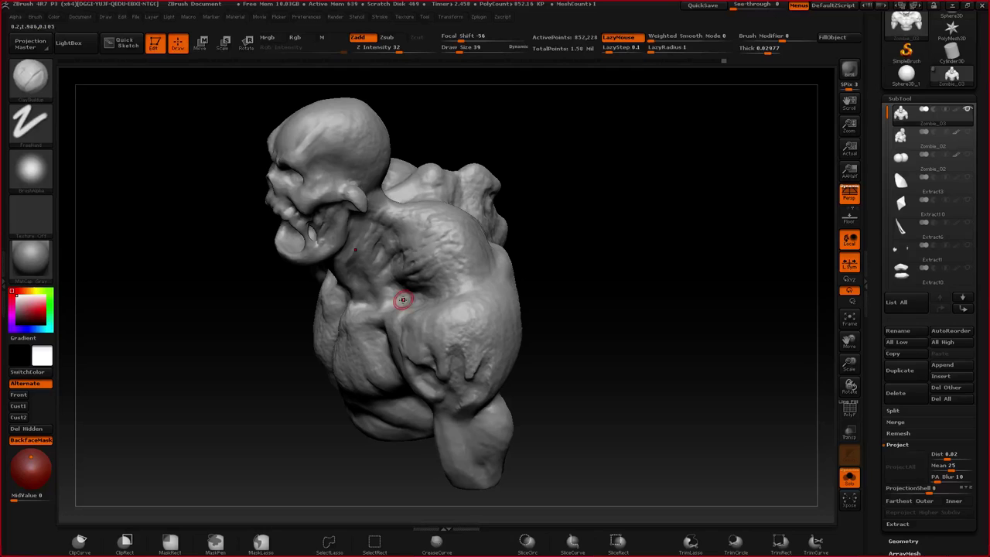
- Set up the Displace brush with Alpha 07, a Dots stroke and a draw size of 332
key(b)
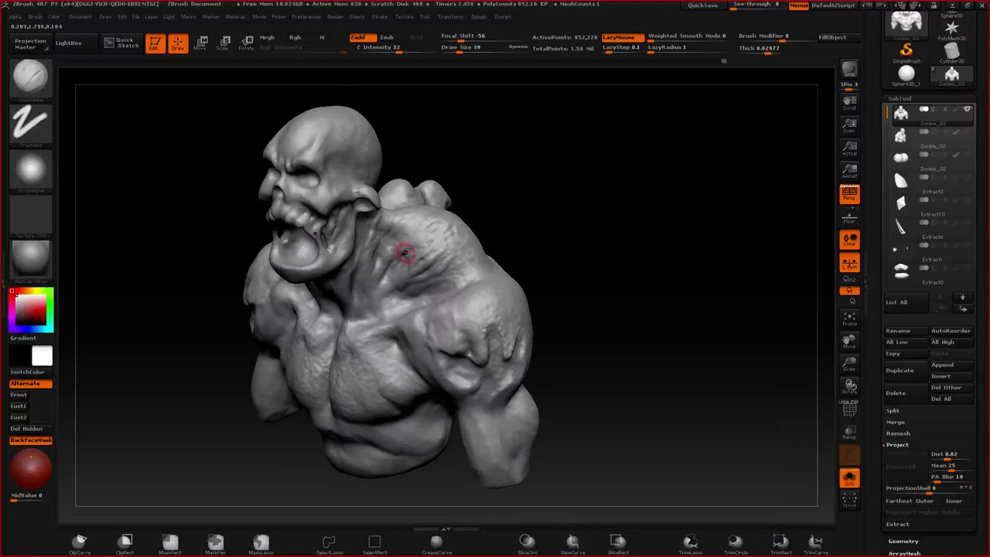
alt+right_drag(421, 287, 445, 245)
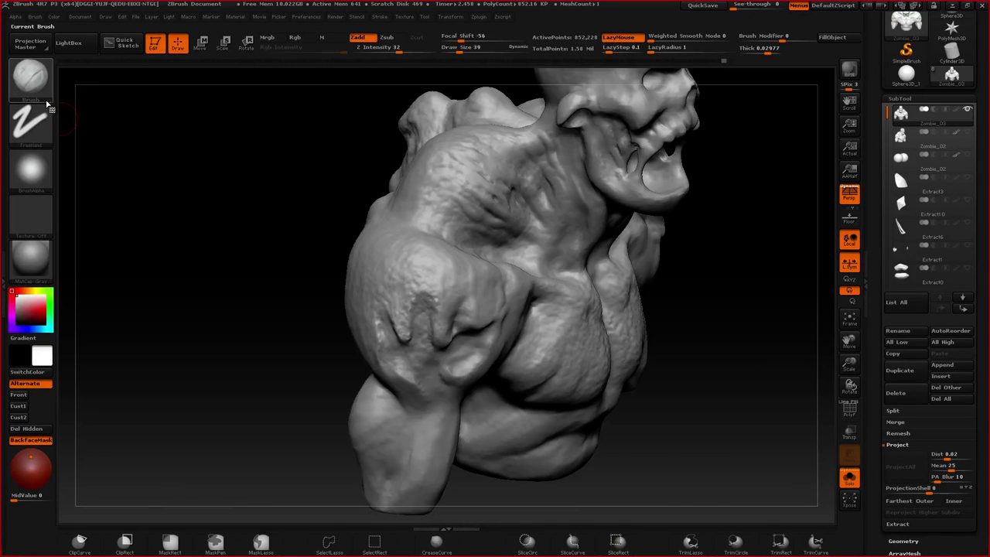
click(31, 77)
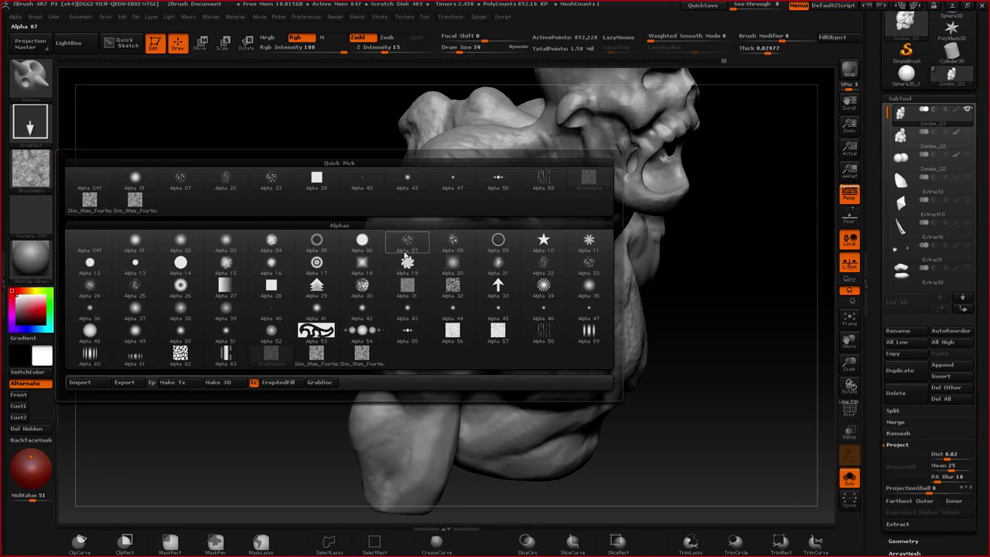
click(448, 241)
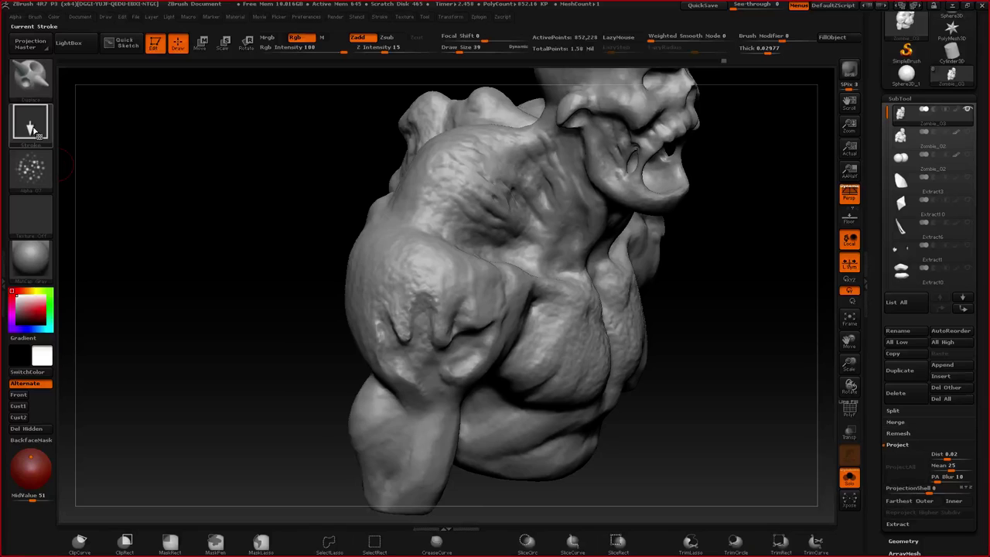
key(space)
drag(461, 265, 484, 265)
key(space)
- Undo the test stroke, lower the Z Intensity to 5 and displace skin texture over the shoulder and arm
mouse_move(401, 243)
mouse_down()
mouse_move(420, 243)
mouse_move(397, 264)
mouse_move(415, 275)
mouse_up()
key(ctrl+z)
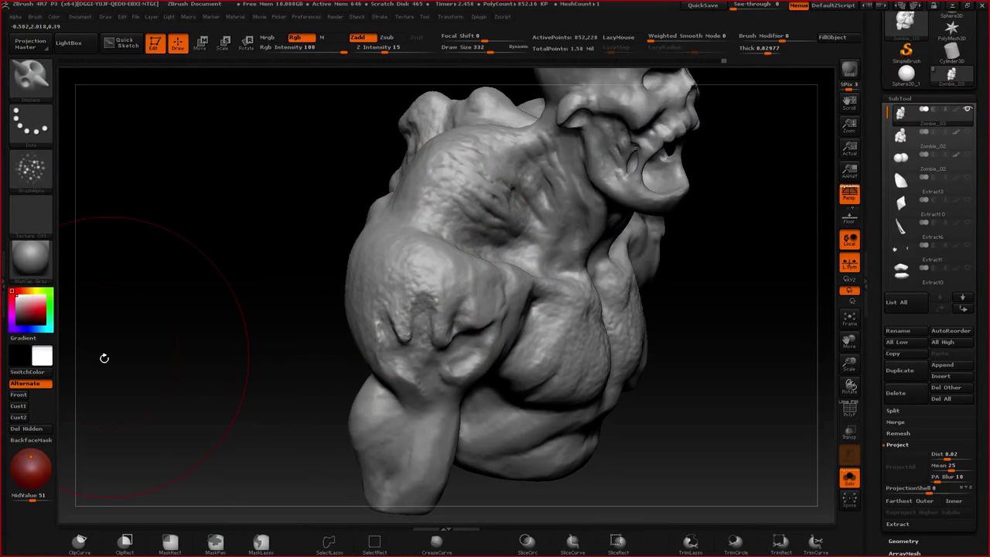
key(space)
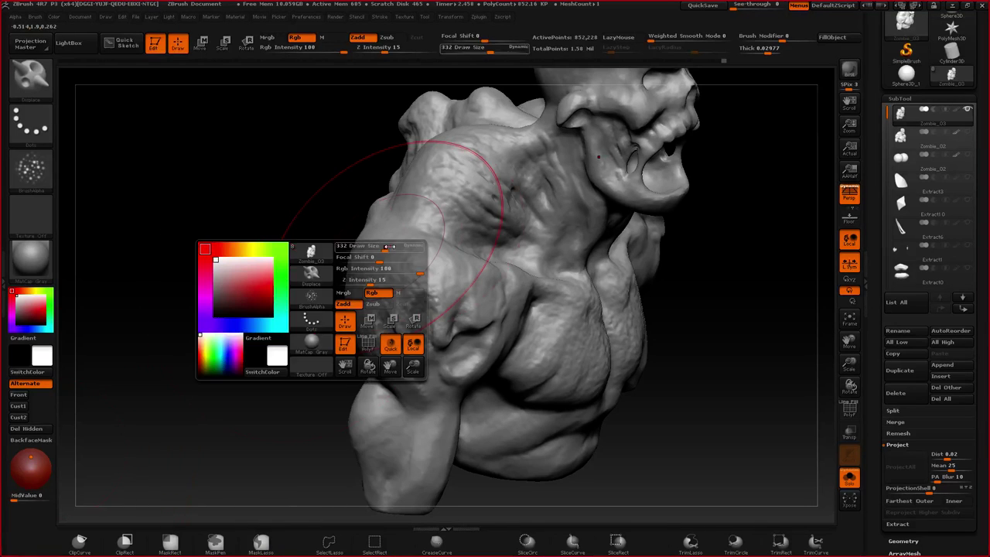
click(364, 284)
drag(396, 262, 405, 295)
mouse_move(209, 309)
mouse_down()
mouse_move(317, 306)
mouse_move(373, 340)
mouse_move(351, 290)
mouse_up()
- Texture the chest and torso with the Displace brush at draw size 332 and Z Intensity 5
right_drag(348, 284, 264, 261)
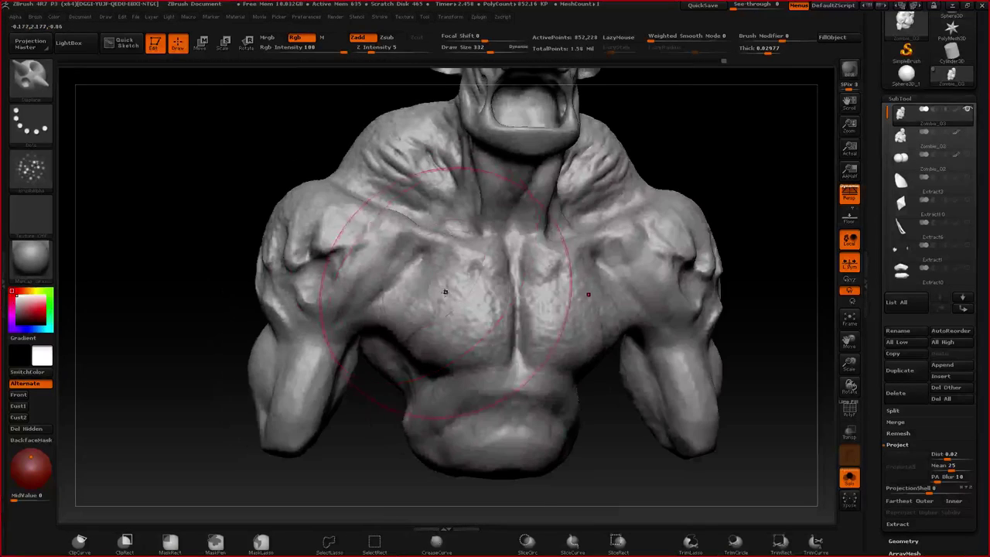
right_drag(410, 286, 444, 288)
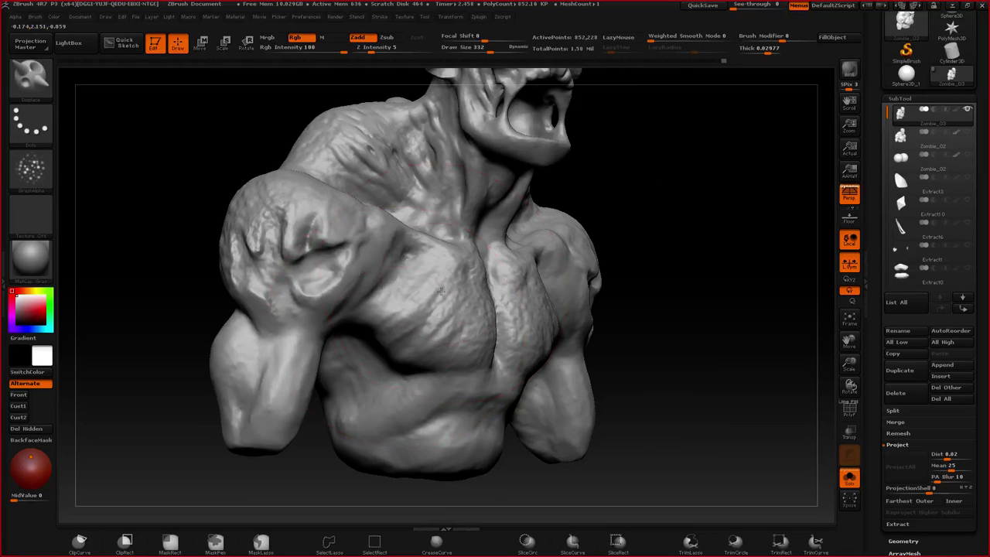
drag(396, 322, 382, 320)
right_drag(383, 321, 311, 367)
mouse_move(503, 254)
right_down()
mouse_move(470, 267)
mouse_move(426, 321)
mouse_move(359, 306)
right_up()
- Texture the side of the skull, the temple and the cheek strands with the Displace brush, reducing the draw size to 192 and 126
key(space)
ctrl+right_drag(371, 212, 413, 272)
key(space)
drag(414, 272, 406, 272)
mouse_move(335, 296)
mouse_down()
mouse_move(387, 287)
mouse_move(349, 264)
mouse_up()
mouse_move(349, 264)
right_down()
mouse_move(291, 298)
mouse_move(259, 261)
mouse_move(193, 252)
right_up()
right_drag(310, 232, 277, 229)
ctrl+right_drag(277, 228, 325, 266)
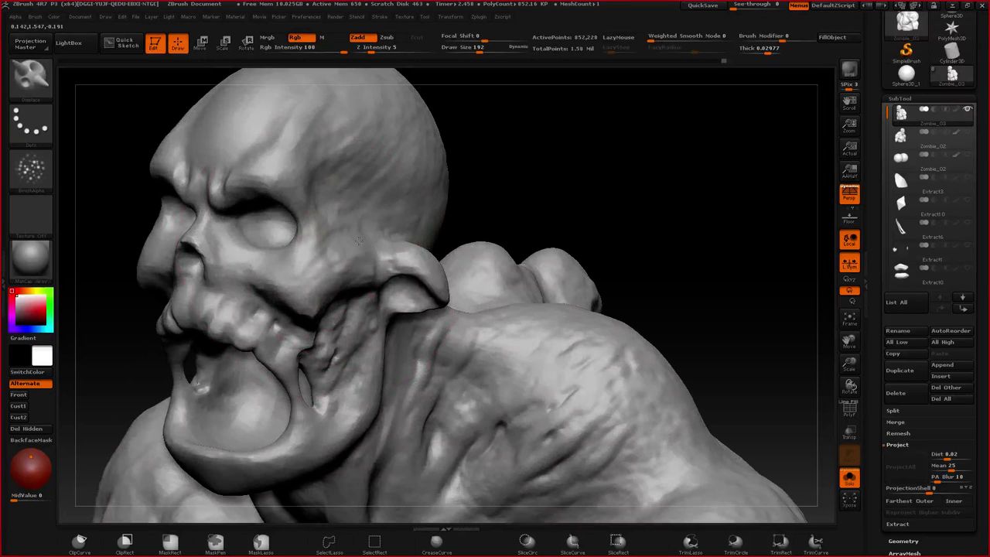
right_drag(359, 241, 341, 238)
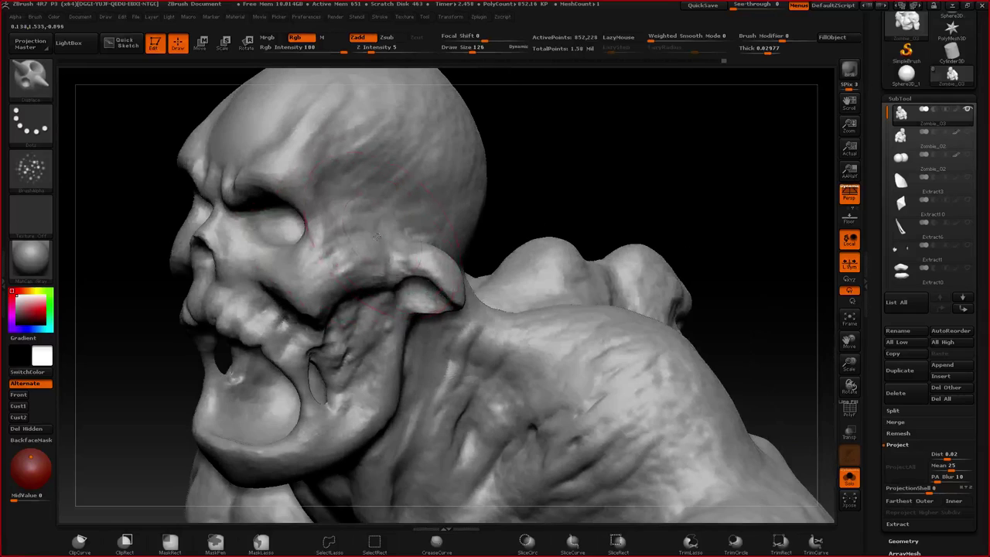
mouse_move(318, 271)
ctrl+right_down()
mouse_move(305, 203)
mouse_move(332, 280)
mouse_move(370, 212)
ctrl+right_up()
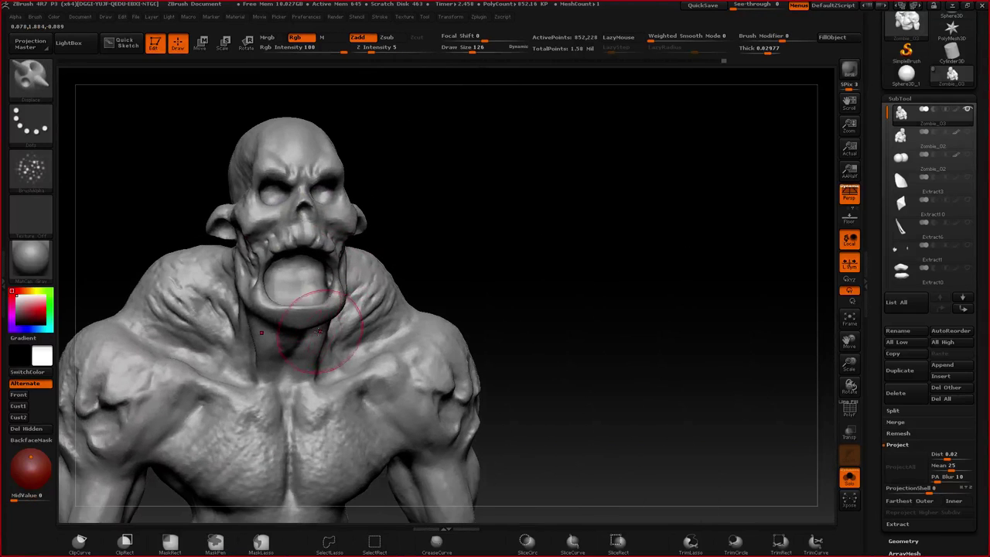
- Texture the neck beneath the jaw with the Displace brush and raise the draw size to 150
right_drag(375, 287, 331, 279)
mouse_move(328, 278)
mouse_down()
mouse_move(371, 309)
mouse_move(371, 258)
mouse_move(329, 283)
mouse_up()
mouse_move(325, 279)
ctrl+right_down()
mouse_move(295, 282)
mouse_move(303, 310)
ctrl+right_up()
mouse_move(304, 309)
right_down()
mouse_move(334, 276)
mouse_move(327, 332)
mouse_move(314, 282)
right_up()
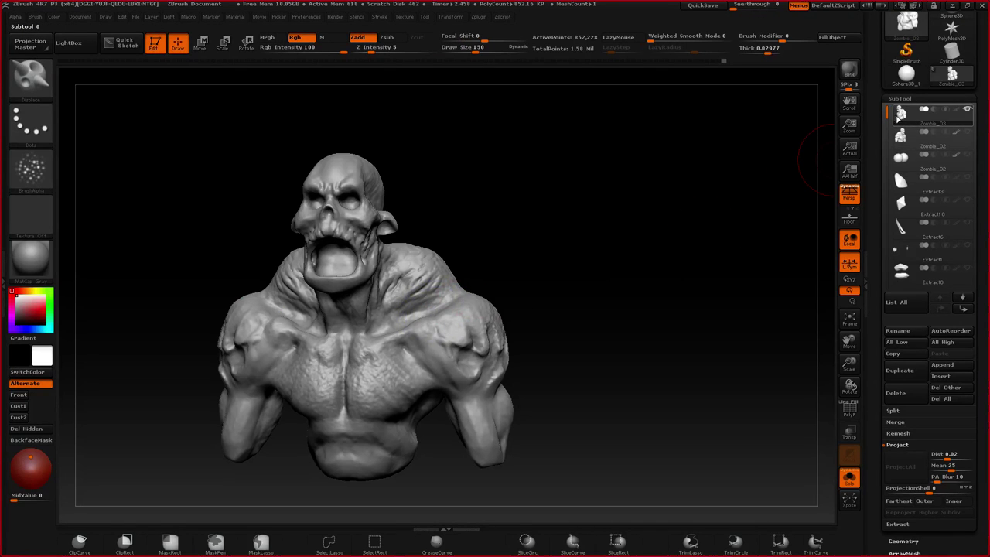
- Exit Solo mode to show the eyes, mouth parts and shoulder armour, with Zombie_03 as the active subtool
click(905, 138)
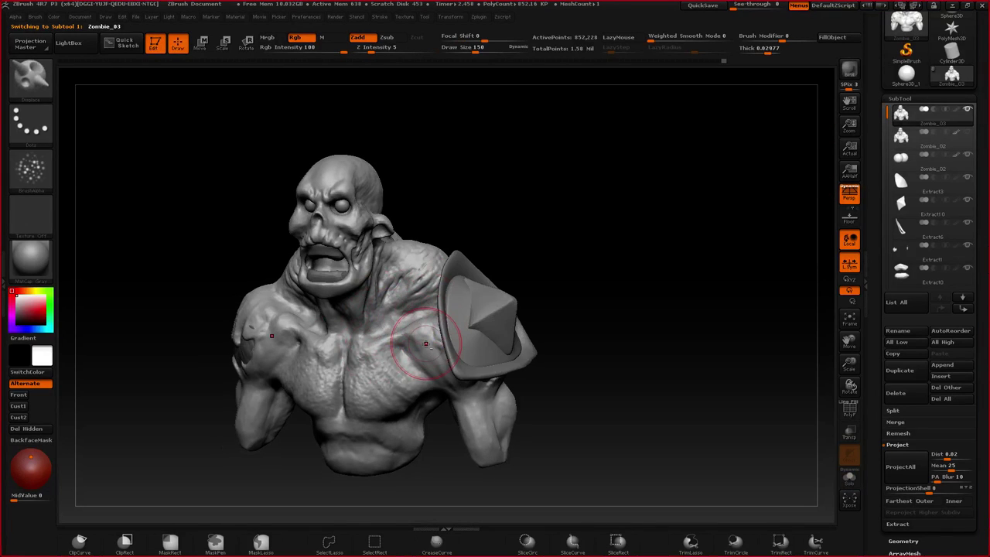
mouse_move(426, 343)
ctrl+right_down()
mouse_move(426, 403)
mouse_move(428, 379)
ctrl+right_up()
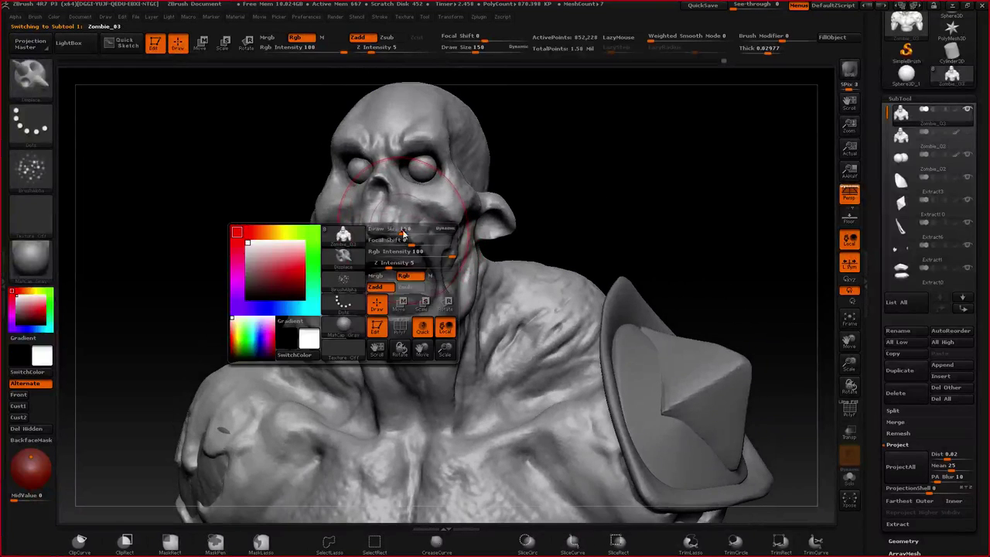
- Build up the neck and trapezius strands beside the shoulder armour with ClayBuildup at draw size 42
mouse_move(378, 223)
right_down()
mouse_move(306, 226)
mouse_move(397, 246)
right_up()
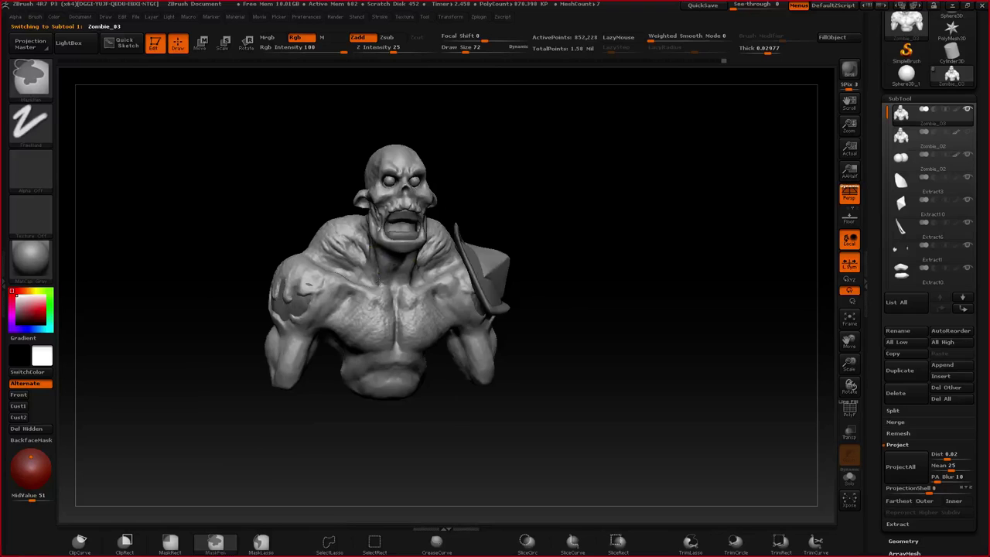
drag(364, 255, 448, 276)
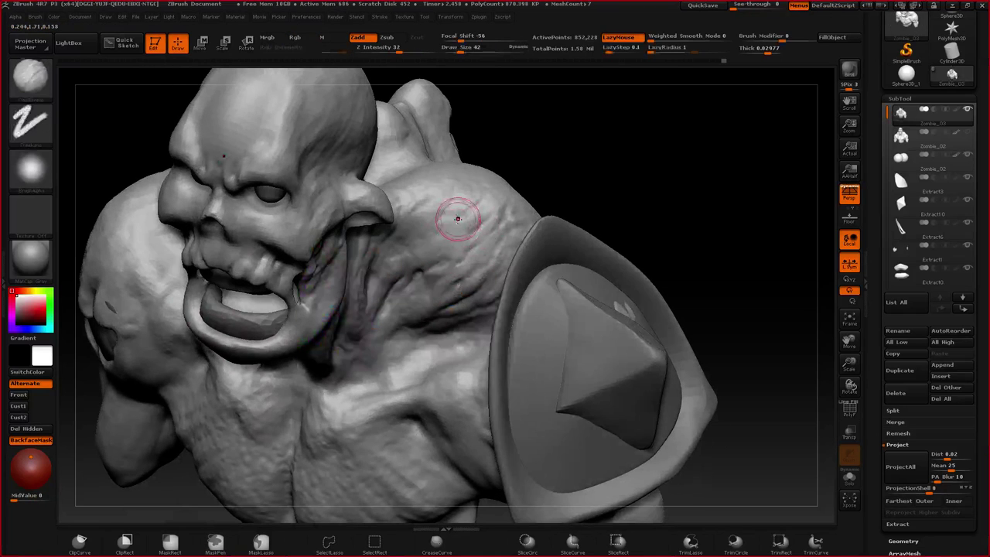
key(space)
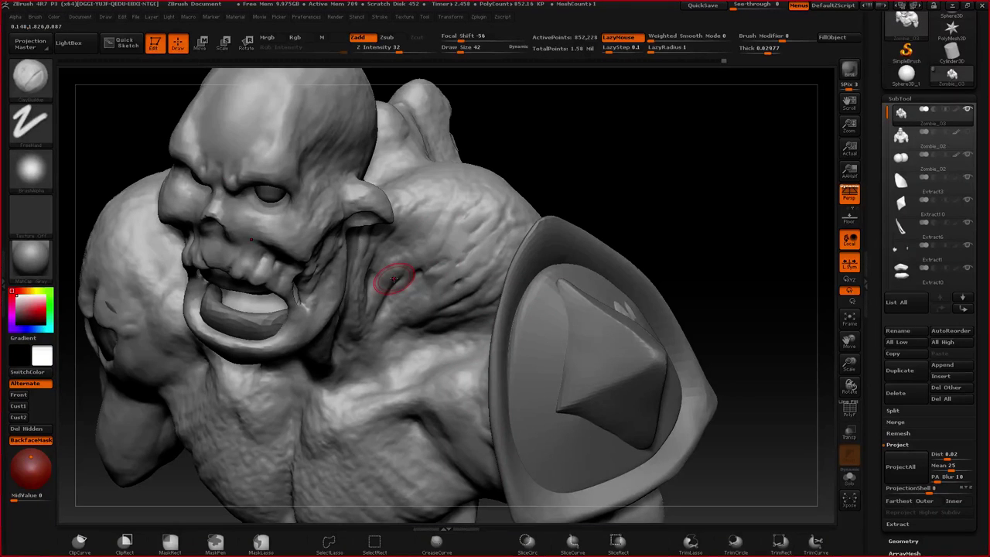
- Switch back to the Displace brush and assign Alpha 47 to it
key(b)
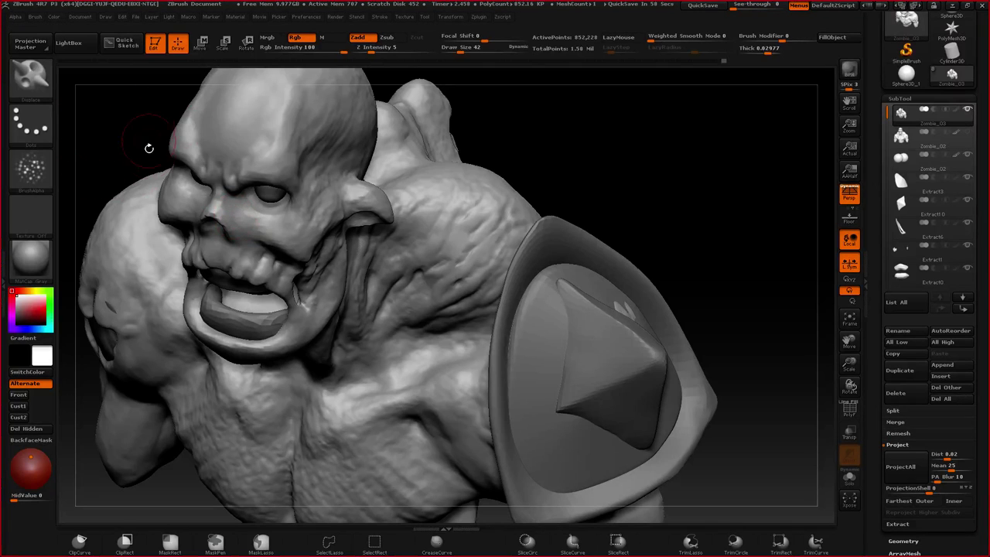
alt+right_drag(282, 224, 380, 257)
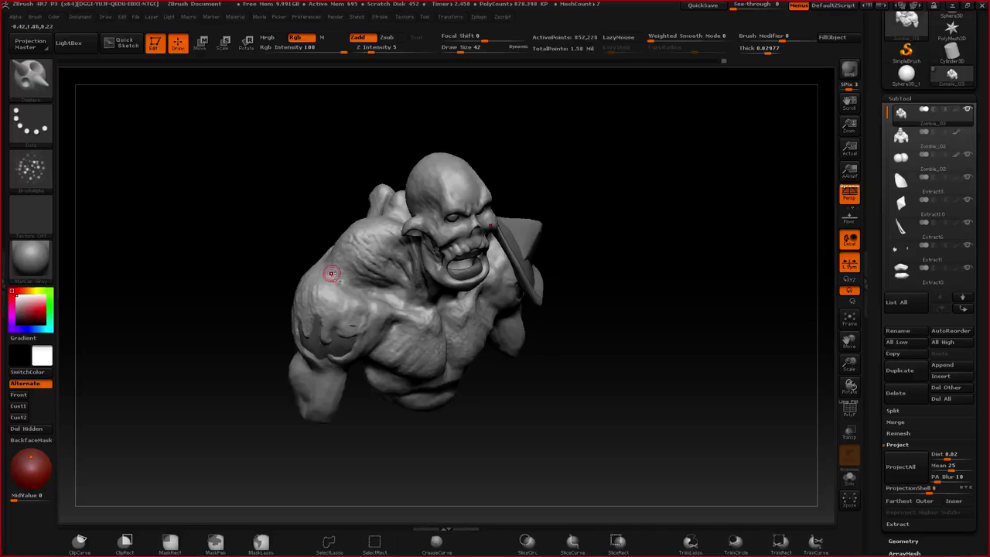
mouse_move(332, 273)
right_down()
mouse_move(449, 177)
mouse_move(405, 341)
right_up()
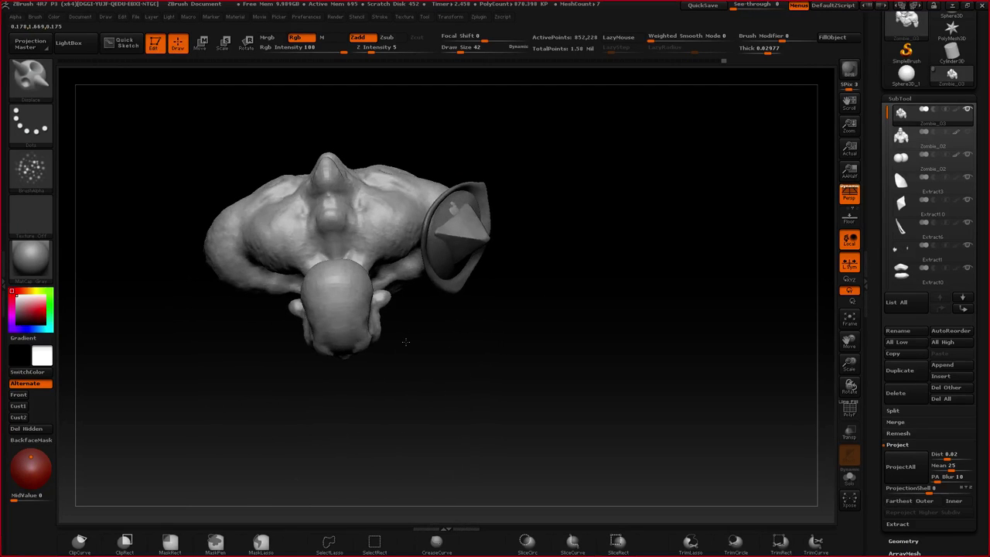
click(31, 169)
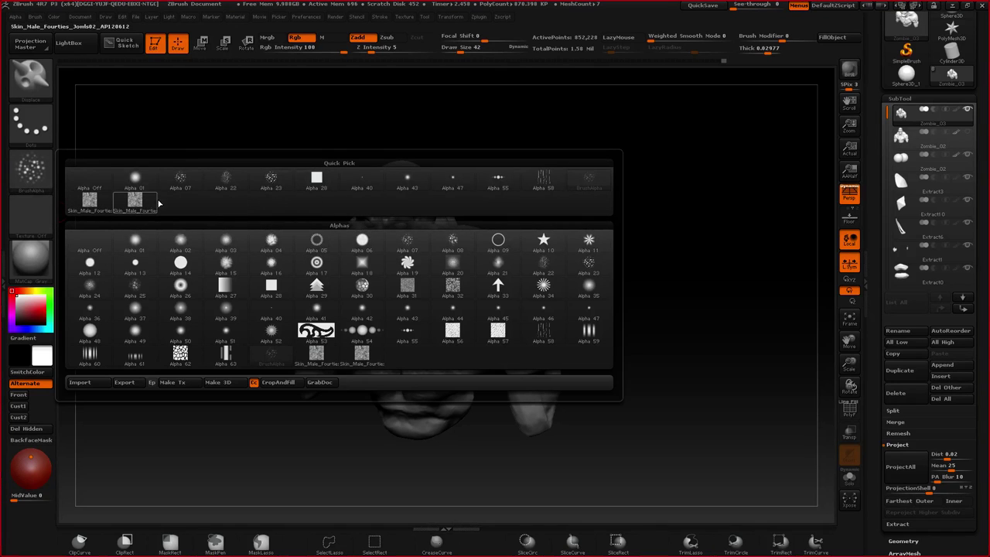
click(25, 169)
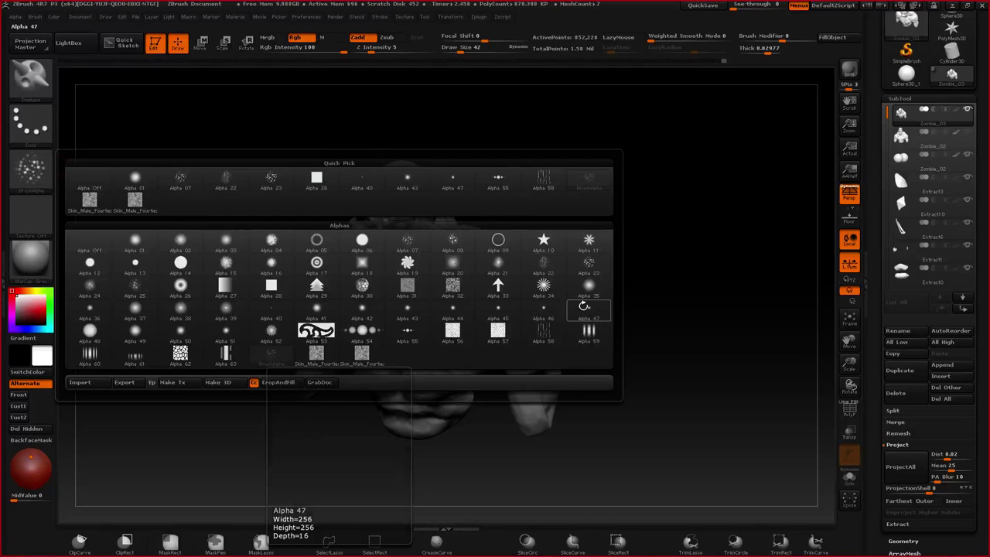
click(583, 306)
- Raise the Displace brush's Z Intensity to 11 and displace creases across the cheek below the eye
right_drag(407, 168, 433, 301)
right_drag(495, 286, 412, 275)
drag(412, 275, 364, 188)
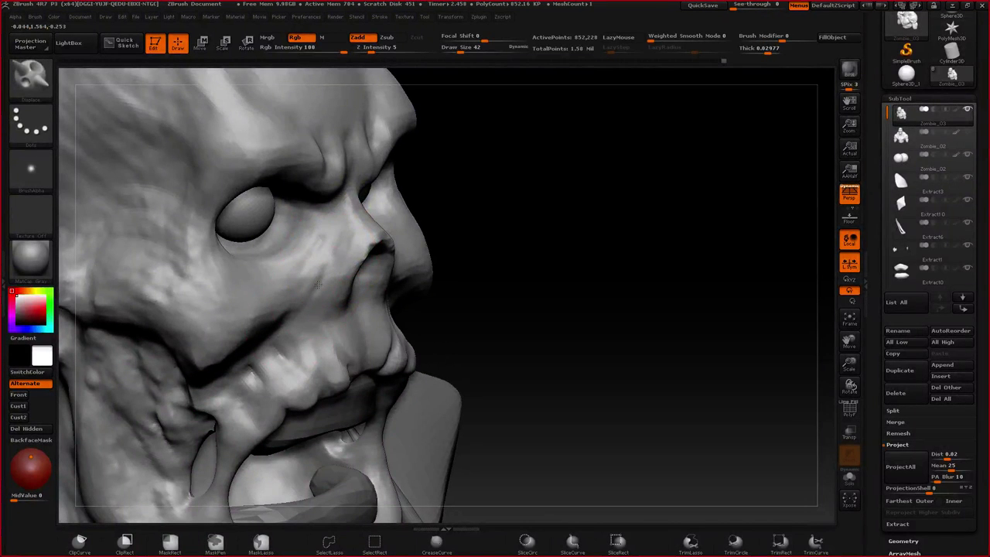
key(space)
drag(267, 313, 276, 313)
drag(305, 274, 287, 290)
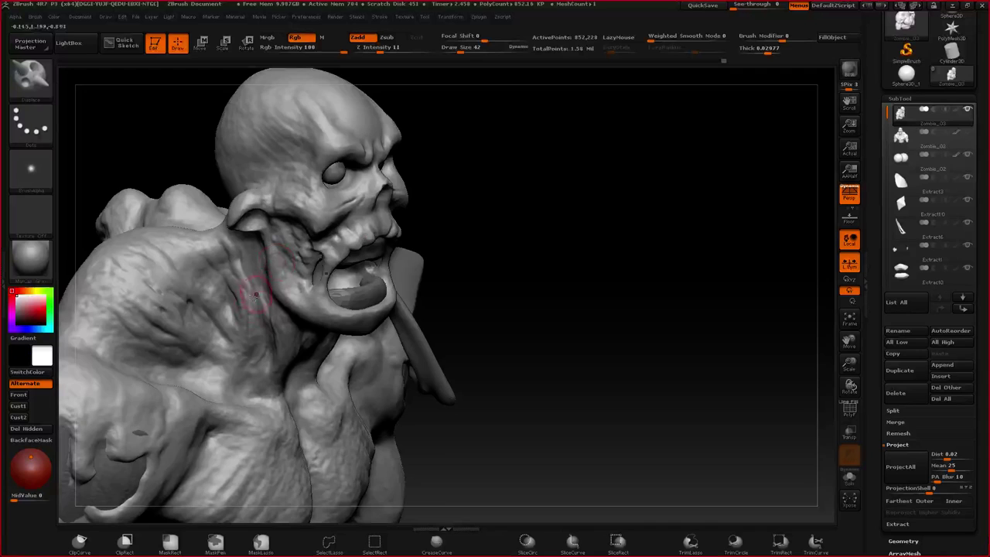
- Texture the side of the neck and trapezius with the Displace brush at draw size 56
key(space)
drag(305, 228, 325, 227)
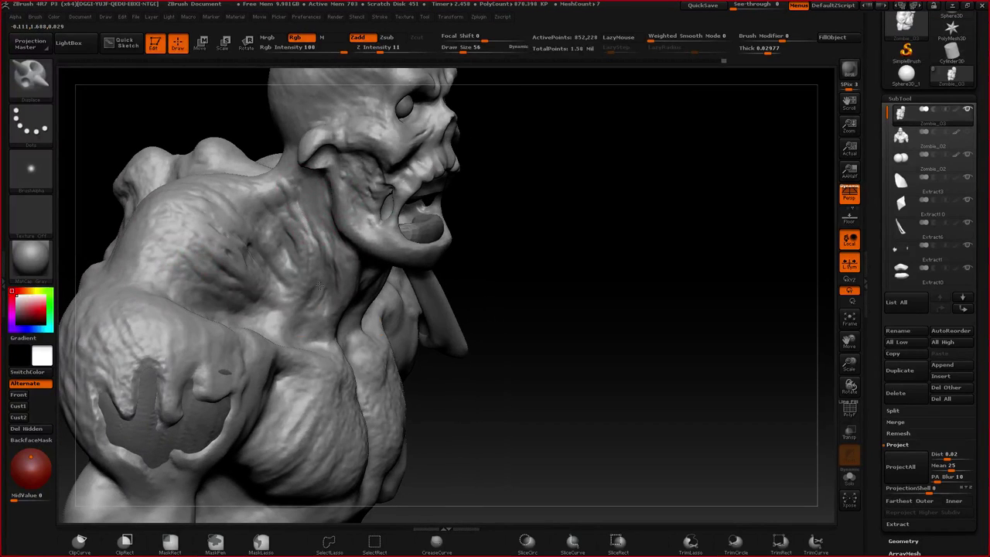
key(space)
drag(317, 286, 320, 286)
drag(302, 199, 313, 210)
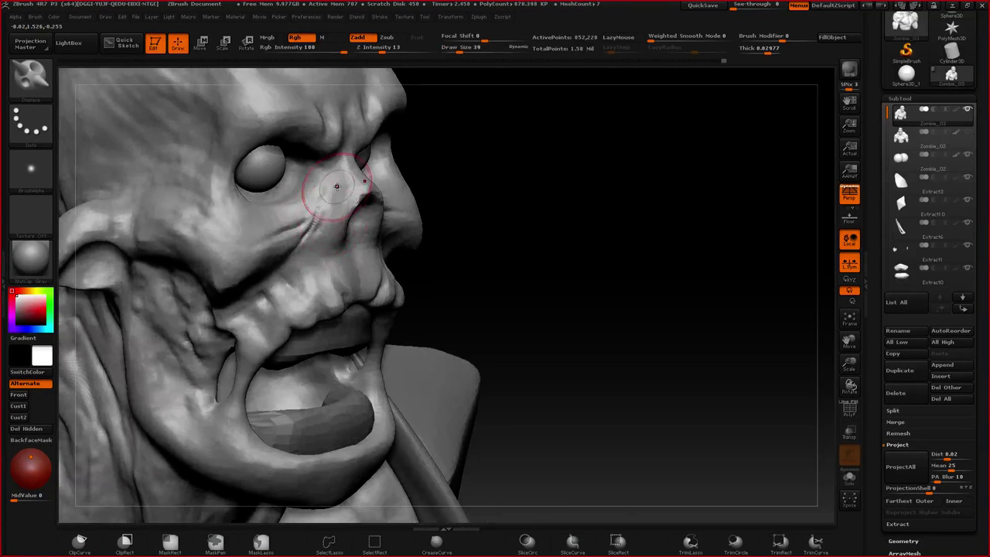
- Displace wrinkles between the nose and cheek at Z Intensity 13, raising the draw size to 59
drag(327, 188, 305, 226)
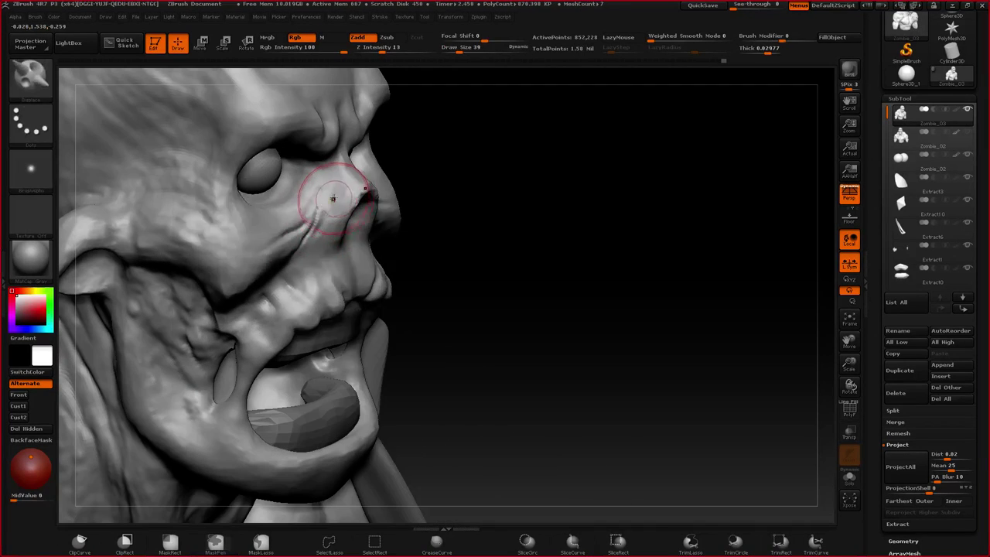
key(space)
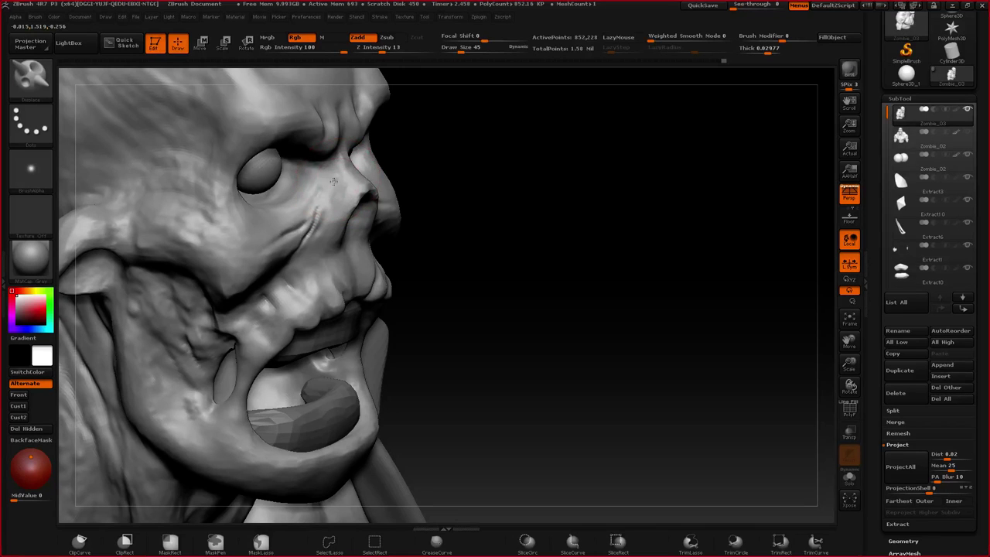
drag(333, 181, 329, 216)
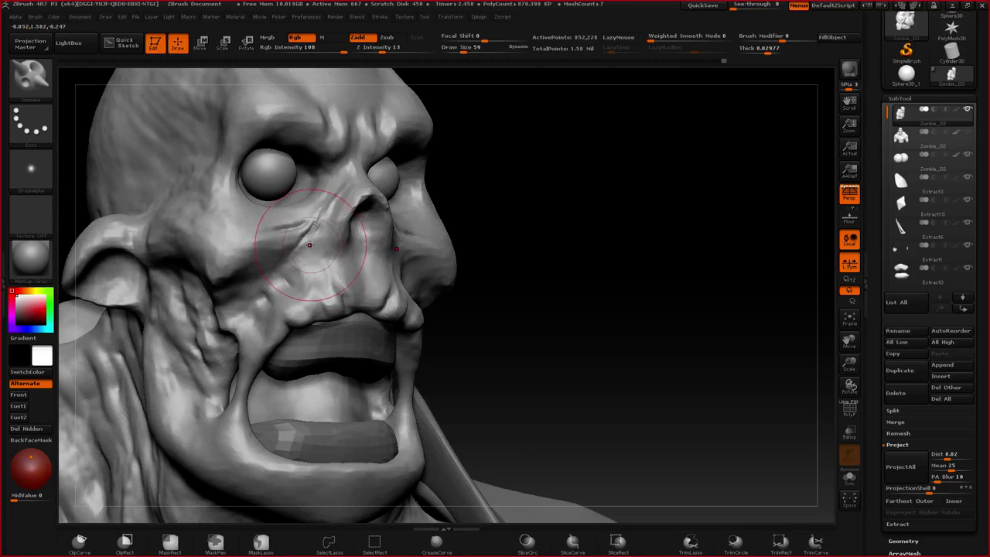
mouse_move(341, 271)
mouse_down()
mouse_move(315, 205)
mouse_move(293, 246)
mouse_move(313, 226)
mouse_move(253, 267)
mouse_up()
right_drag(253, 267, 280, 267)
mouse_move(280, 262)
mouse_down()
mouse_move(273, 282)
mouse_move(294, 313)
mouse_up()
mouse_move(294, 302)
right_down()
mouse_move(231, 294)
mouse_move(225, 227)
mouse_move(232, 284)
right_up()
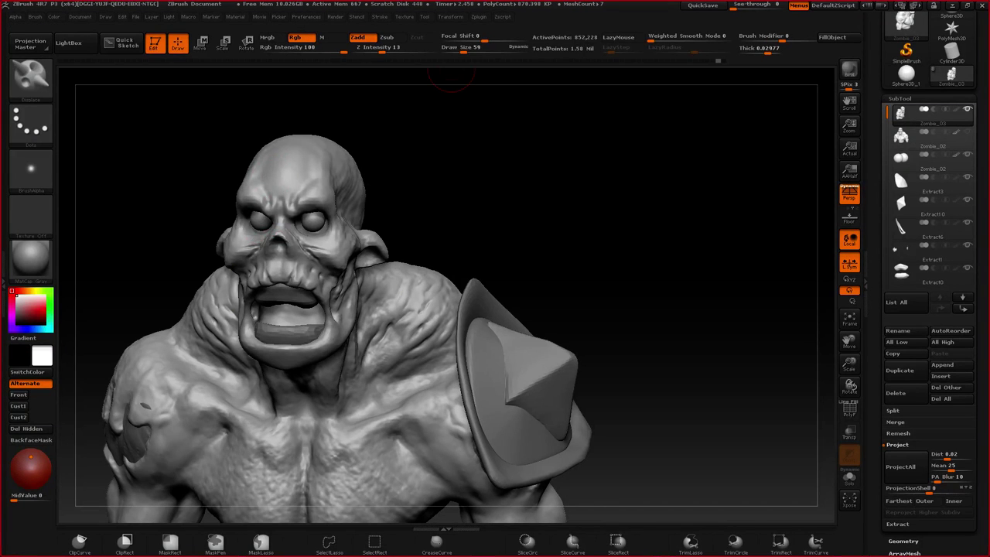
- Build up the flesh around the upper jaw and mouth corners with ClayBuildup at draw size 30
right_drag(274, 249, 293, 240)
ctrl+right_drag(293, 240, 294, 277)
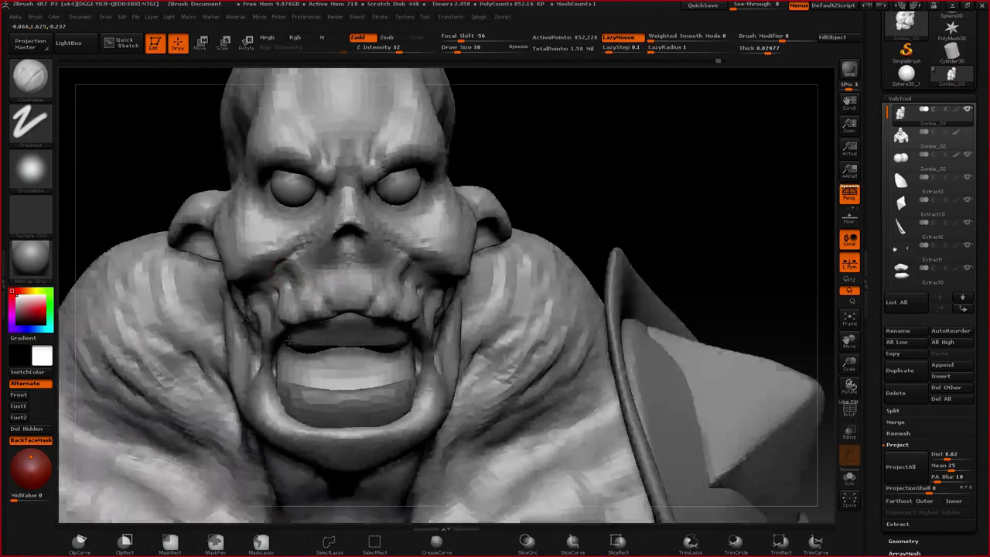
ctrl+right_drag(289, 340, 291, 248)
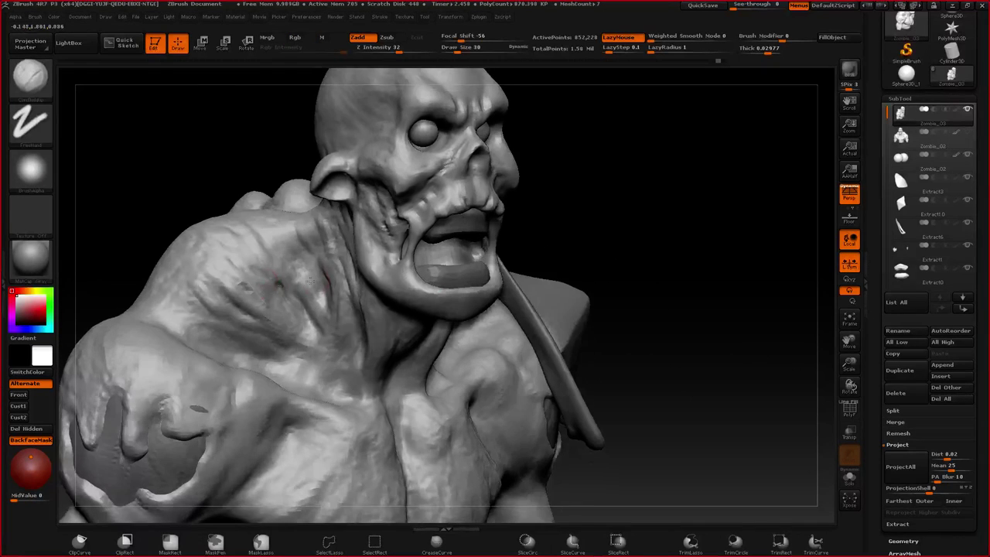
right_drag(311, 281, 305, 277)
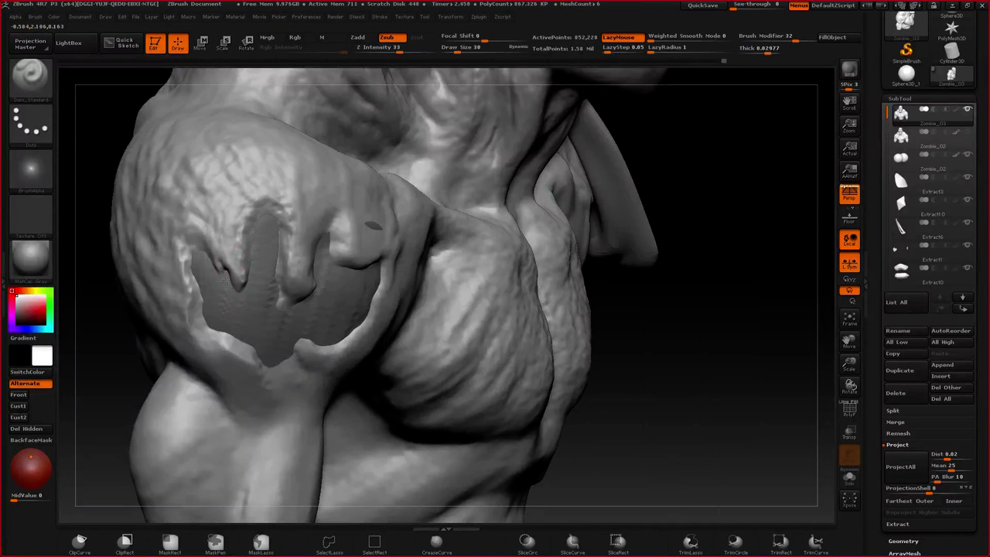
- Extend the torn skin drips over the shoulder opening with ClayBuildup at draw size 22 and even them out with the Flatten brush
ctrl+right_drag(240, 342, 271, 325)
alt+right_drag(271, 325, 275, 222)
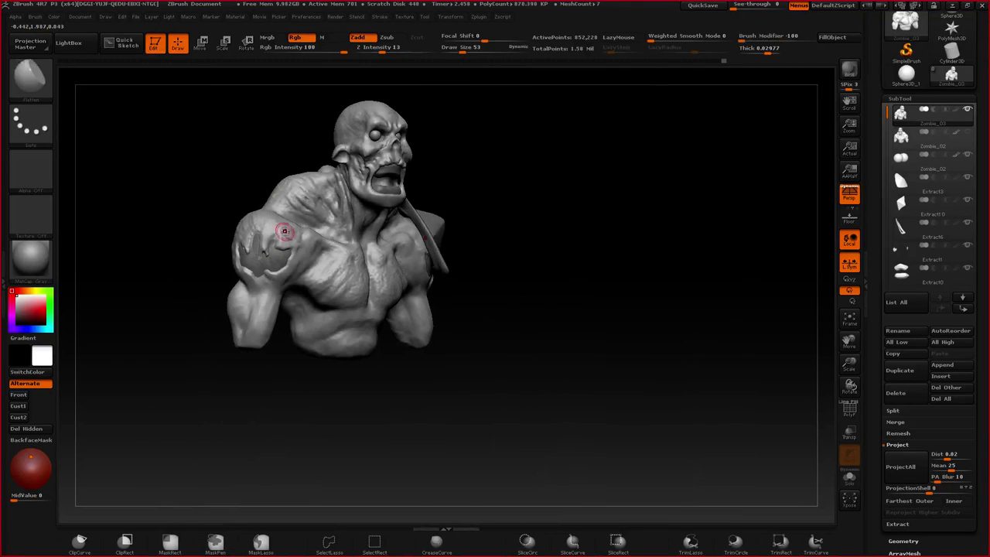
mouse_move(285, 231)
right_down()
mouse_move(251, 234)
mouse_move(276, 244)
mouse_move(283, 314)
mouse_move(311, 298)
right_up()
key(space)
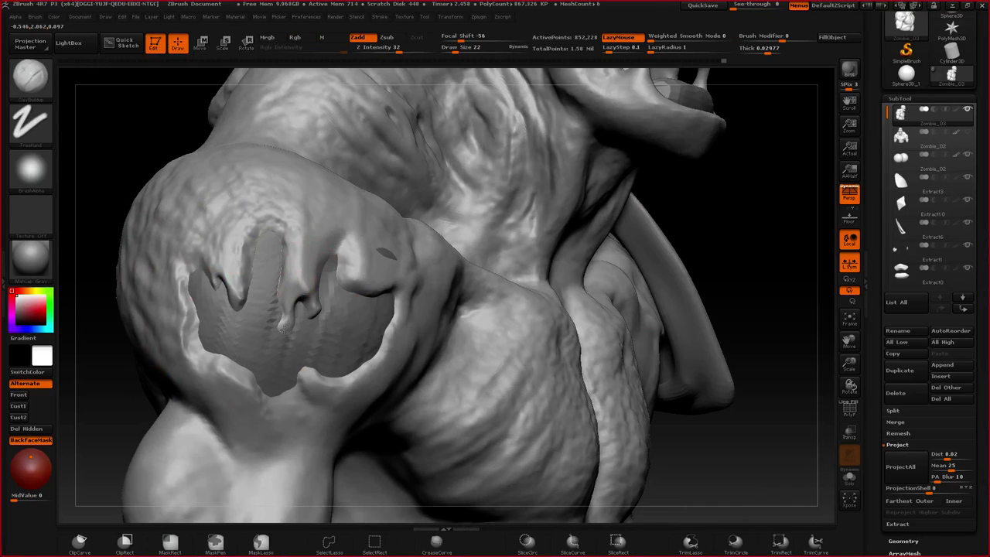
key(space)
click(283, 330)
key(bracketright)
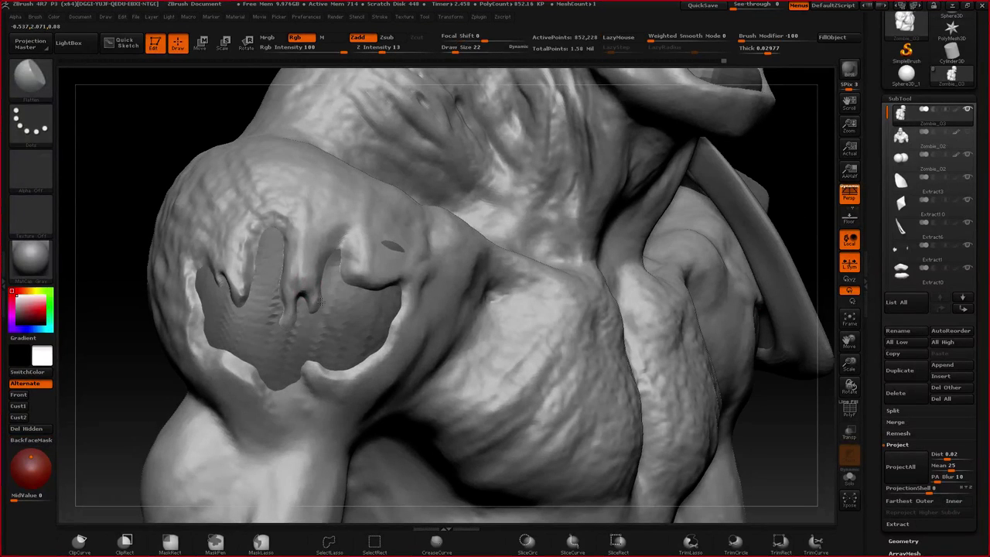
- Build up muscle strands between the cheekbone and jaw, in front of the ear, with ClayBuildup at draw size 22
alt+drag(744, 351, 727, 194)
drag(397, 222, 557, 309)
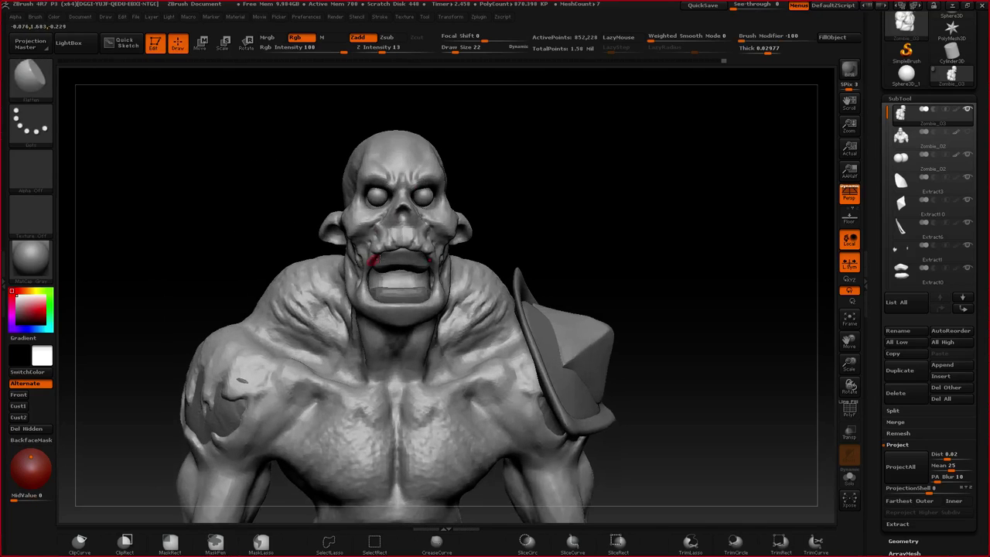
ctrl+right_drag(377, 259, 371, 309)
right_drag(372, 309, 171, 263)
ctrl+right_drag(355, 255, 369, 298)
key(1)
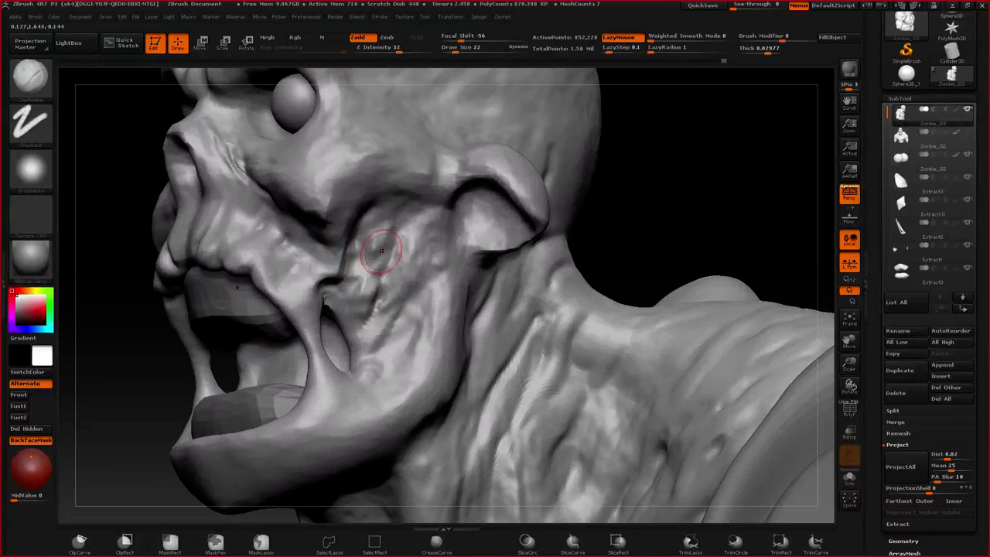
mouse_move(381, 251)
mouse_down()
mouse_move(369, 272)
mouse_move(385, 226)
mouse_move(376, 244)
mouse_up()
key(b)
key(c)
key(b)
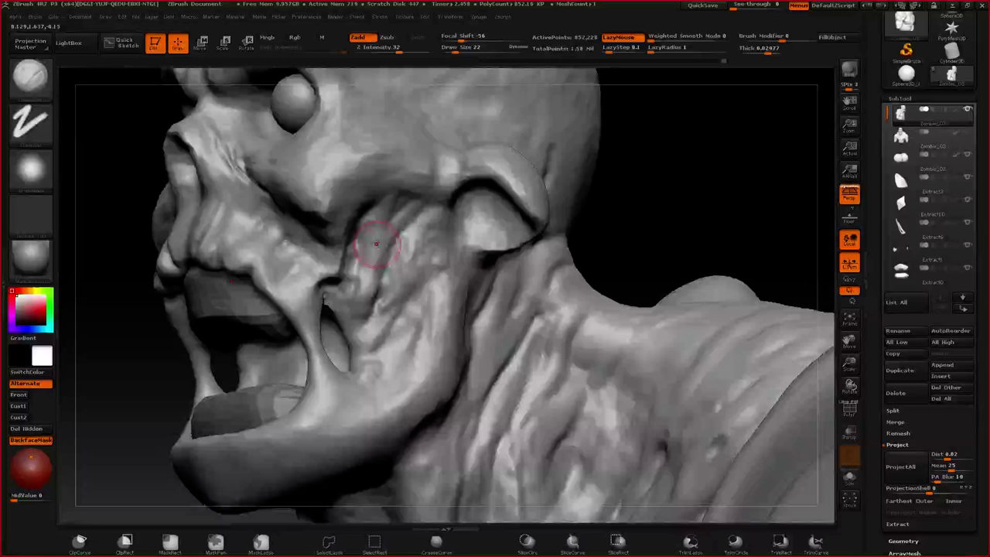
- Add more ClayBuildup strands running down from the cheekbone to the hole in the cheek
right_drag(377, 244, 379, 289)
drag(378, 290, 357, 333)
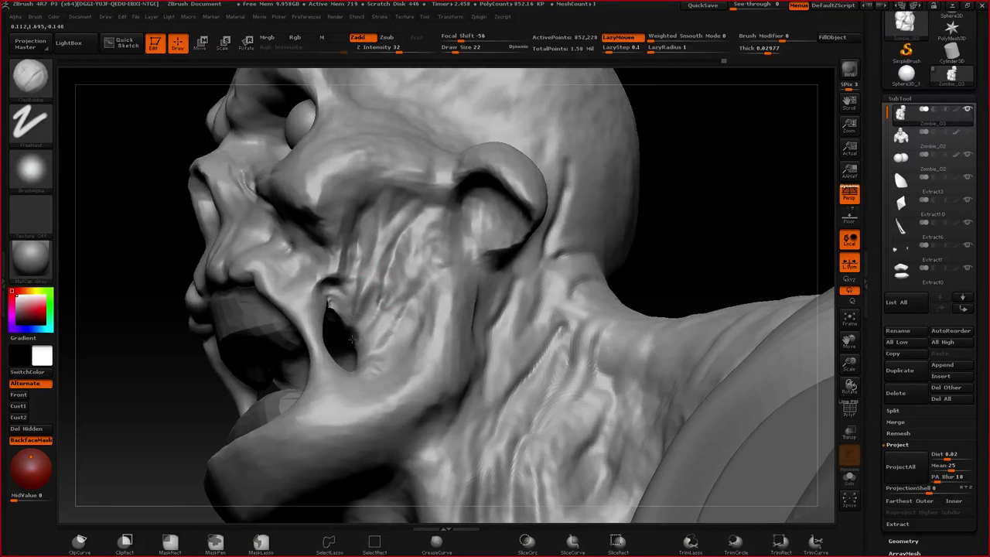
right_drag(353, 338, 374, 310)
drag(375, 305, 361, 334)
right_drag(361, 332, 388, 338)
drag(317, 334, 240, 341)
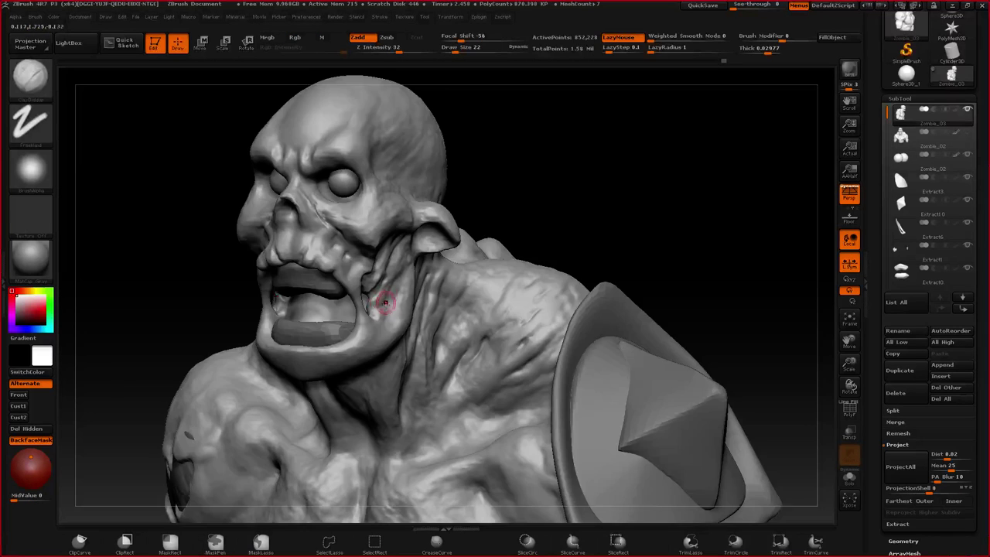
- Refine the strands behind the cheek hole with ClayBuildup at draw size 17 and soften them with the Flatten brush
mouse_move(383, 298)
mouse_down()
mouse_move(338, 276)
mouse_move(350, 318)
mouse_move(446, 239)
mouse_up()
right_drag(446, 239, 407, 268)
mouse_move(398, 282)
mouse_down()
mouse_move(405, 274)
mouse_move(384, 279)
mouse_up()
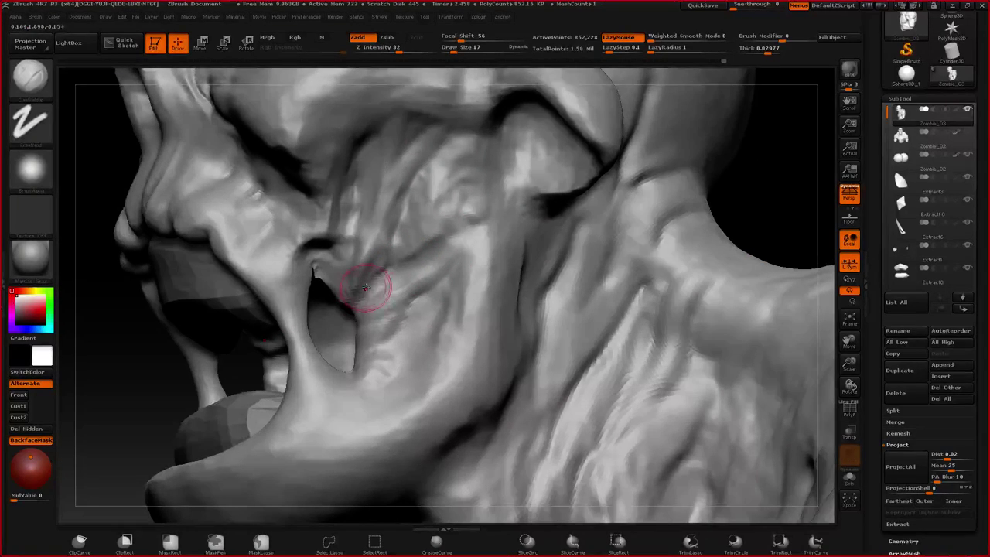
mouse_move(366, 288)
right_down()
mouse_move(387, 221)
mouse_move(349, 369)
mouse_move(356, 275)
right_up()
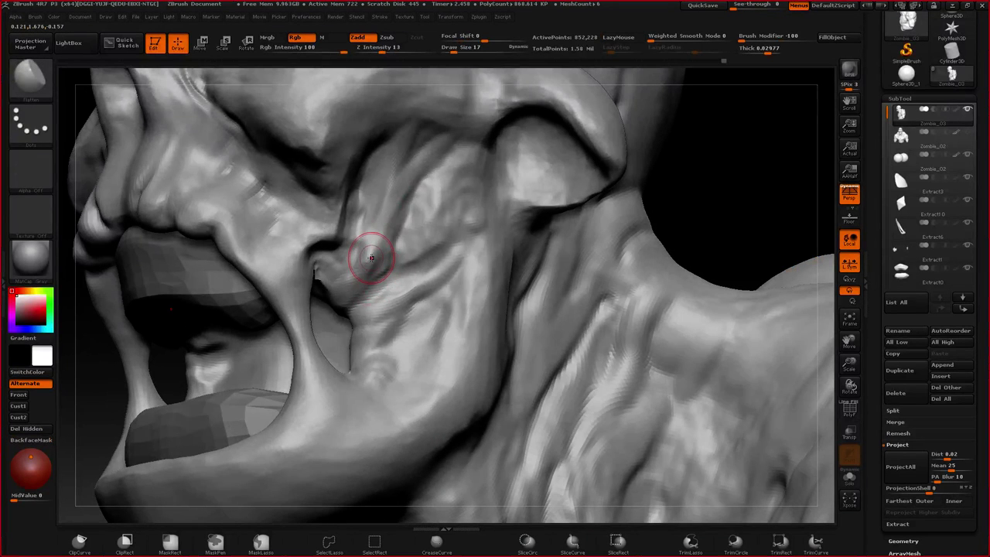
- Carve a diagonal groove across the upper pectoral toward the armpit with the Dam_Standard brush
mouse_move(410, 338)
ctrl+right_down()
mouse_move(396, 306)
mouse_move(325, 240)
mouse_move(362, 341)
mouse_move(412, 262)
ctrl+right_up()
right_drag(244, 271, 313, 283)
mouse_move(348, 207)
ctrl+right_down()
mouse_move(363, 265)
mouse_move(366, 357)
mouse_move(363, 266)
ctrl+right_up()
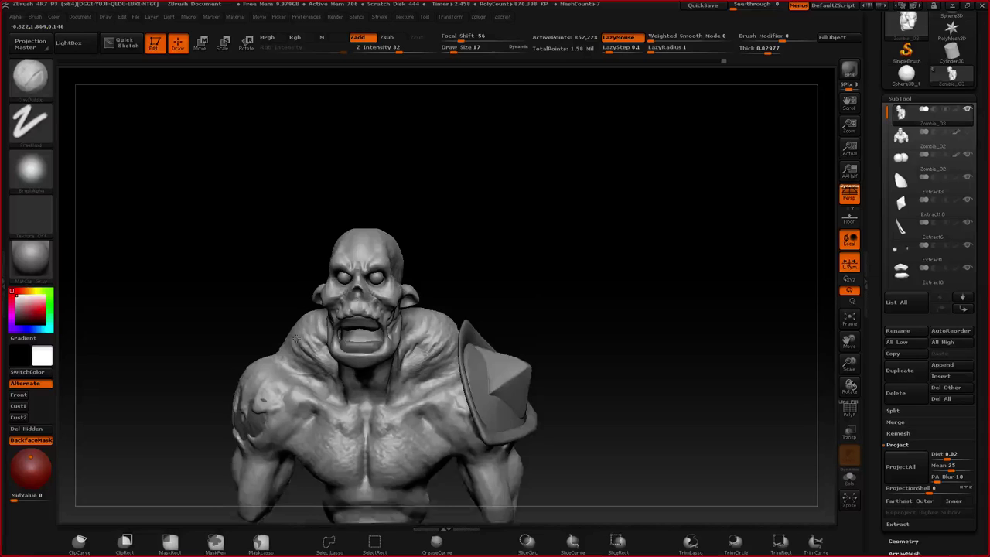
mouse_move(495, 325)
mouse_down()
mouse_move(298, 317)
mouse_move(334, 325)
mouse_up()
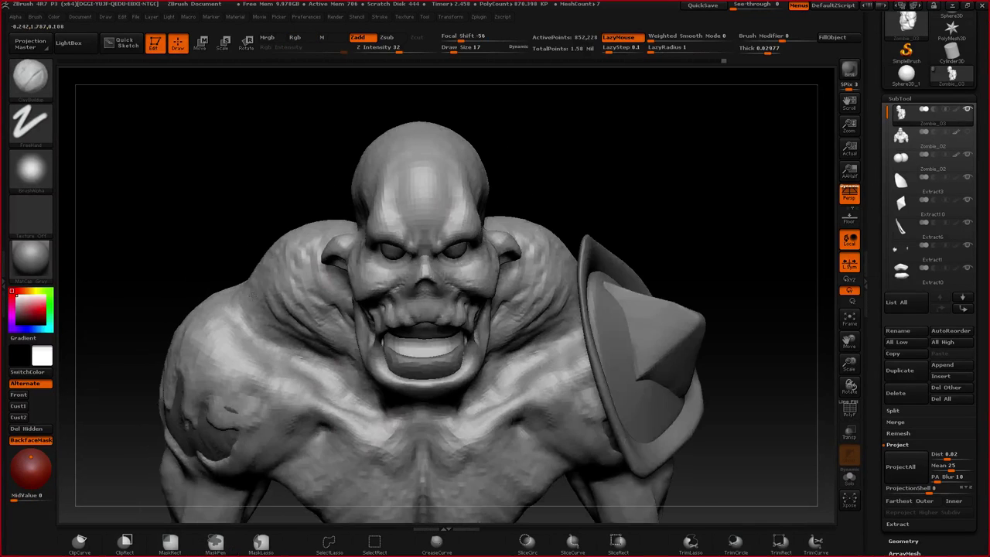
drag(252, 294, 383, 204)
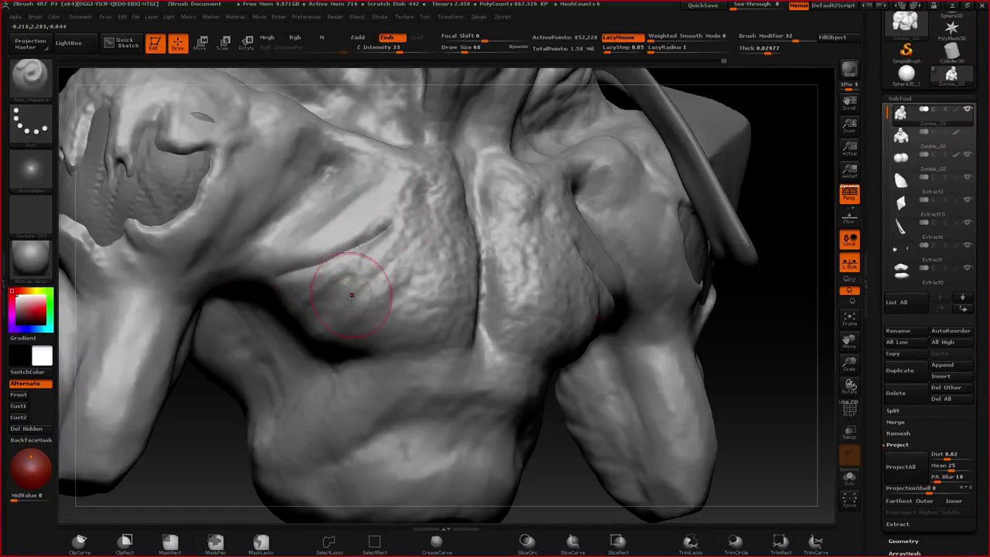
key(ctrl)
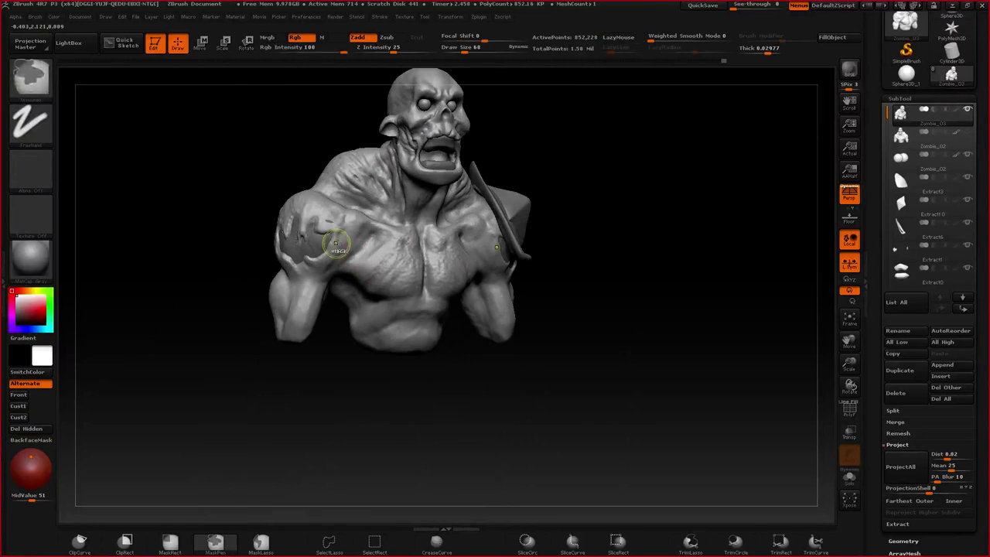
- Build up the lower rim of the shoulder opening with ClayBuildup at draw size 37 and reduce the draw size to 24
ctrl+right_drag(335, 244, 348, 296)
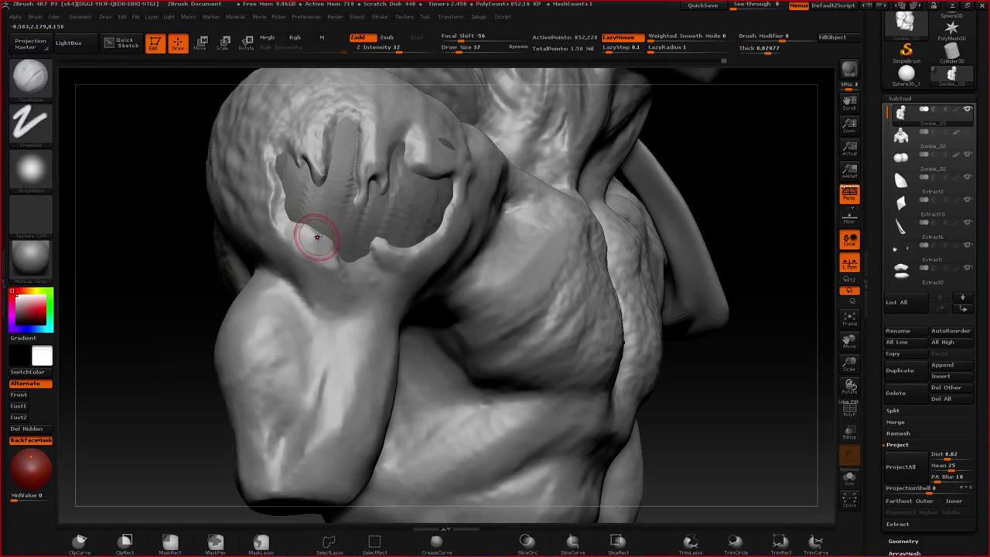
mouse_move(317, 237)
mouse_down()
mouse_move(313, 224)
mouse_move(305, 230)
mouse_up()
key([)
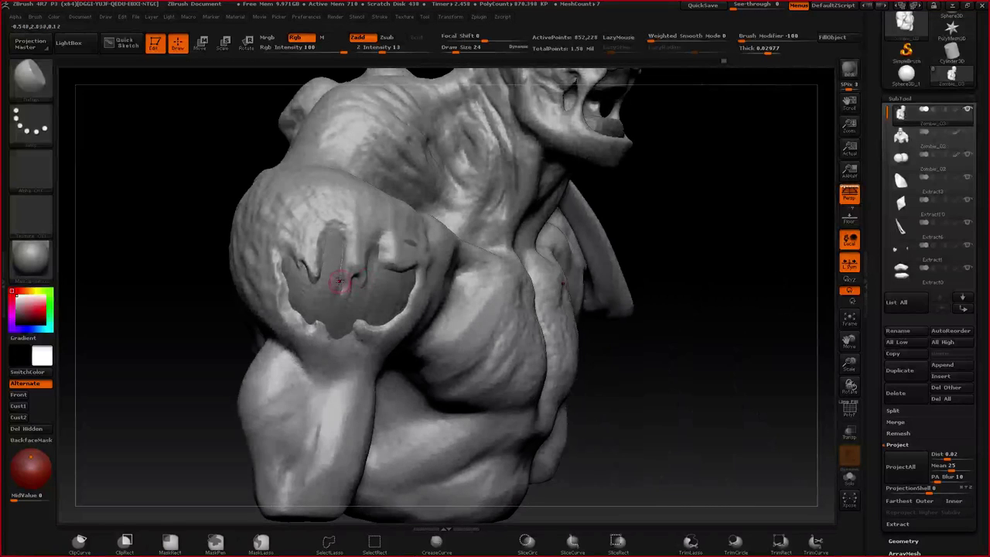
- Switch to the Displace brush for the shoulder and upper arm
key(b)
click(350, 277)
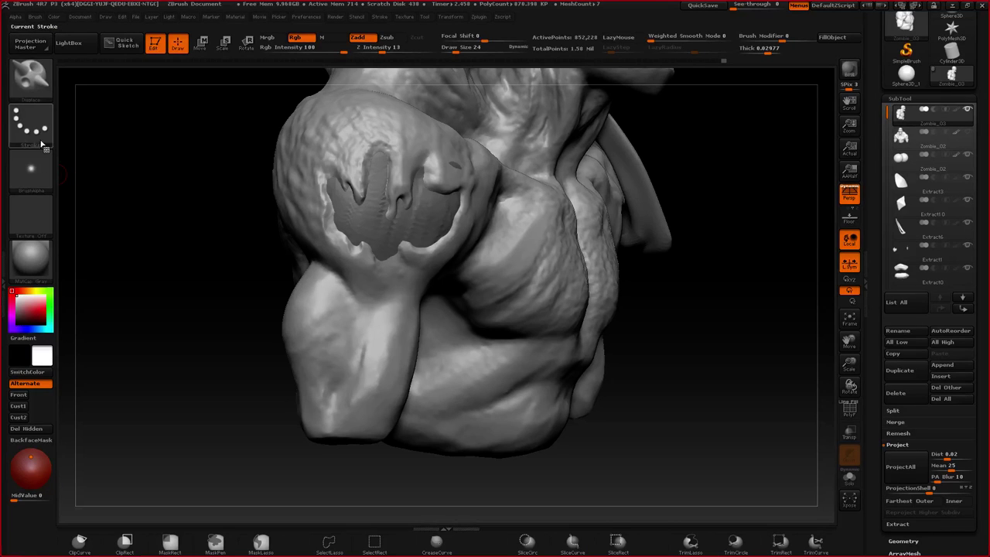
mouse_move(31, 169)
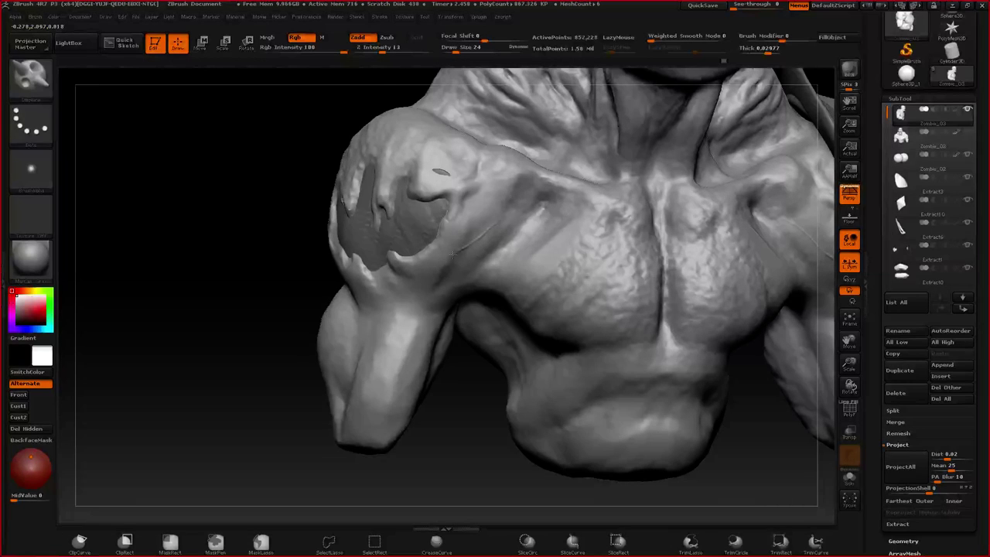
- Try to draw a raised vein from the front of the shoulder down the upper arm with the Displace brush
drag(499, 212, 417, 298)
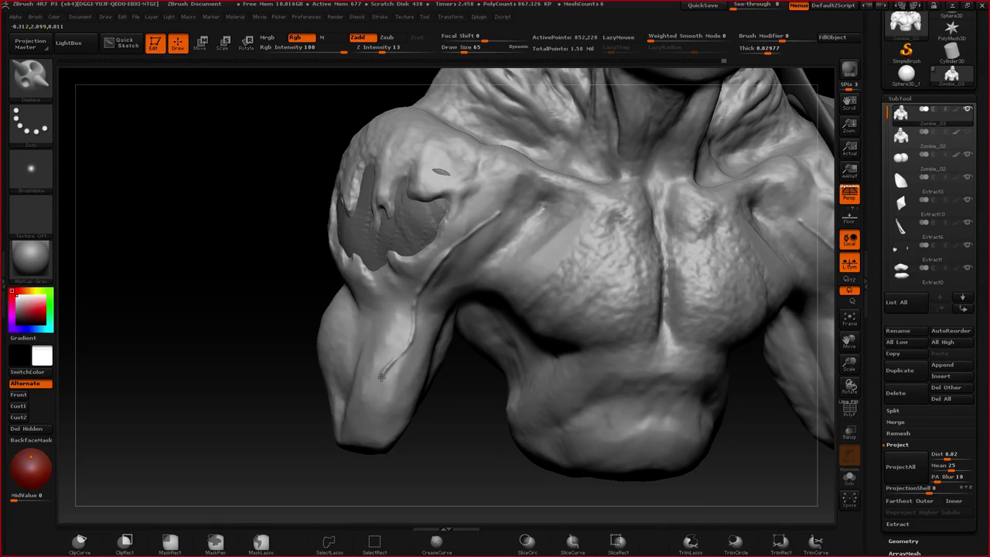
key(ctrl+z)
mouse_move(500, 212)
mouse_down()
mouse_move(438, 264)
mouse_move(392, 350)
mouse_up()
key(ctrl+z)
drag(497, 211, 471, 238)
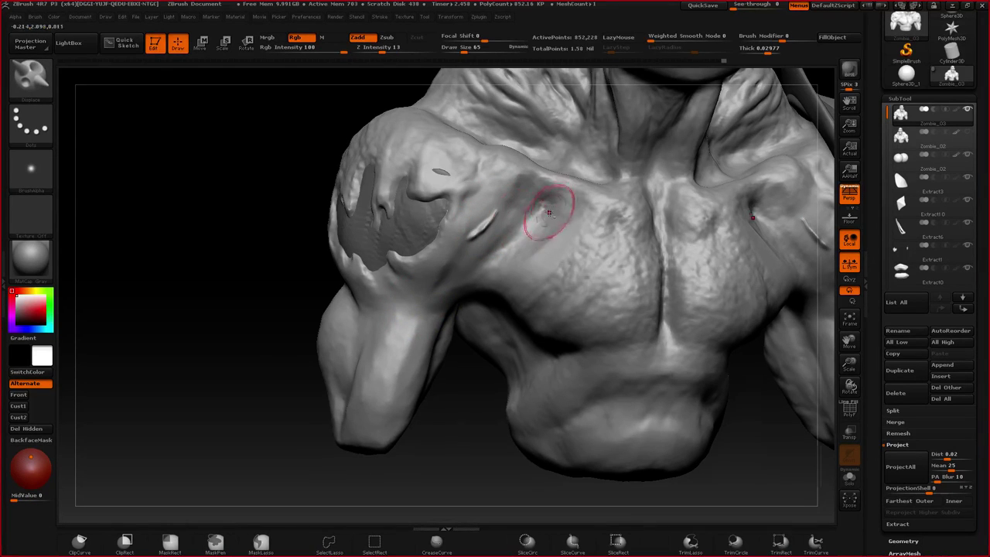
alt+right_drag(555, 210, 503, 245)
drag(444, 271, 391, 292)
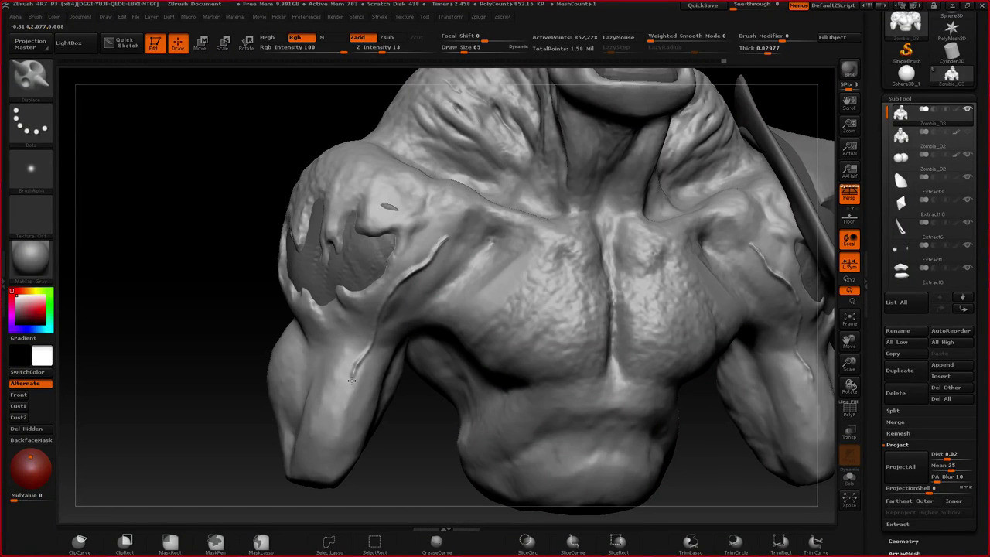
right_drag(246, 364, 347, 325)
key(ctrl+z)
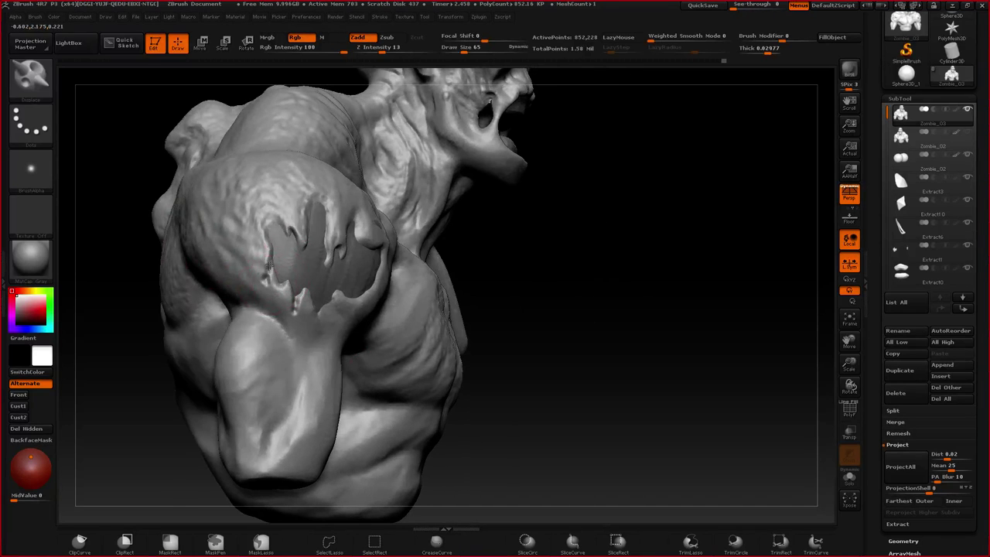
- Displace the torn rim of the shoulder opening and raise the draw size to 101
alt+drag(269, 266, 269, 213)
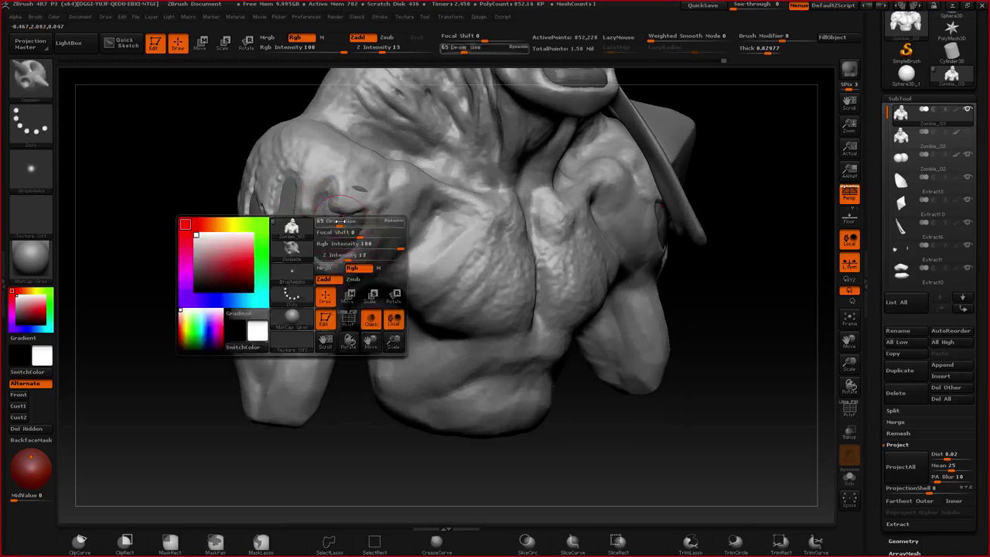
mouse_move(309, 202)
mouse_down()
mouse_move(317, 233)
mouse_move(325, 210)
mouse_up()
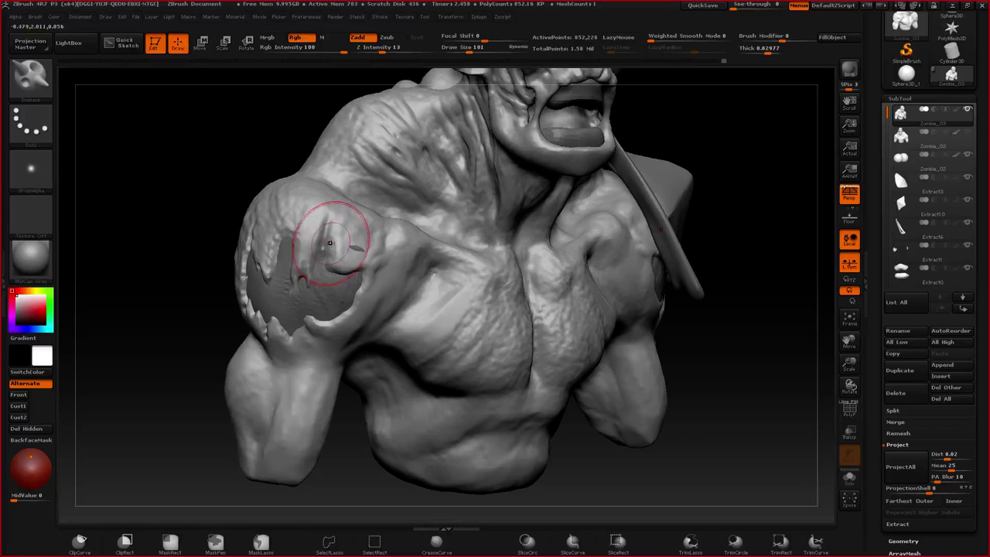
- Give the Displace brush a scattered-speckle alpha and try a stroke on the skin above the torn shoulder opening
click(31, 168)
click(317, 328)
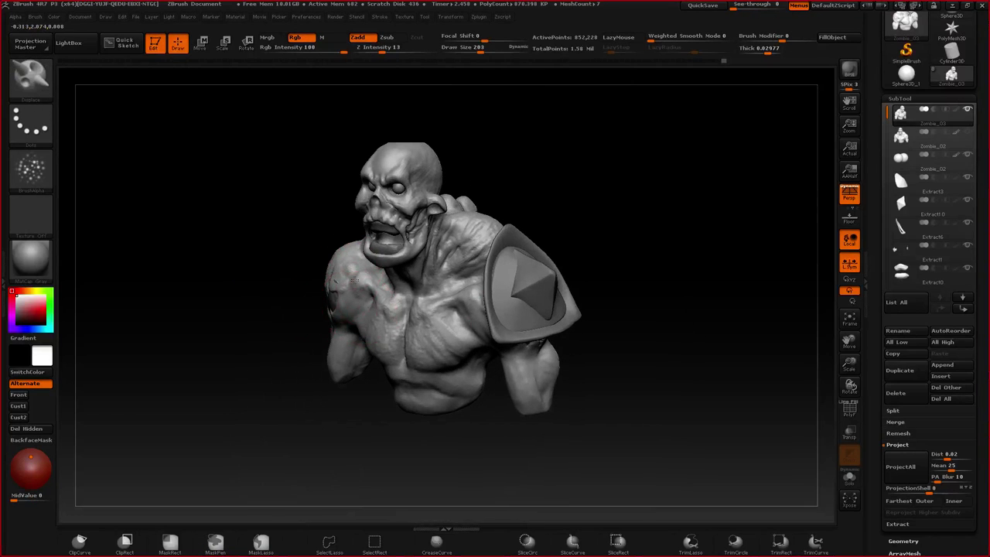
right_drag(354, 280, 456, 271)
ctrl+right_drag(316, 259, 343, 314)
mouse_move(342, 315)
mouse_down()
mouse_move(357, 314)
mouse_move(353, 305)
mouse_up()
key(ctrl+z)
key(space)
key(ctrl+z)
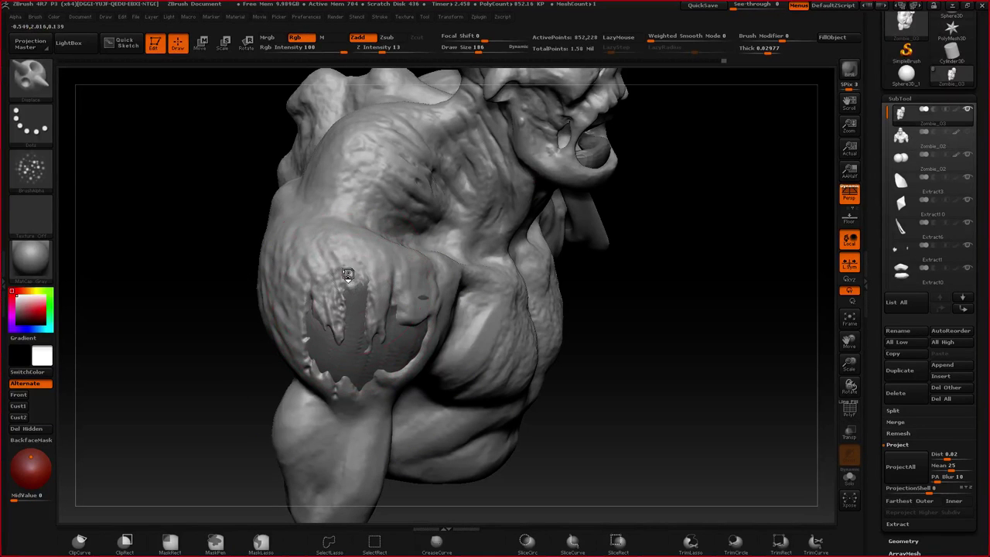
- Switch the Displace brush to a denser speckled alpha and test it on the skin above the shoulder opening
mouse_move(353, 303)
right_down()
mouse_move(343, 403)
mouse_move(344, 329)
mouse_move(376, 239)
mouse_move(372, 333)
right_up()
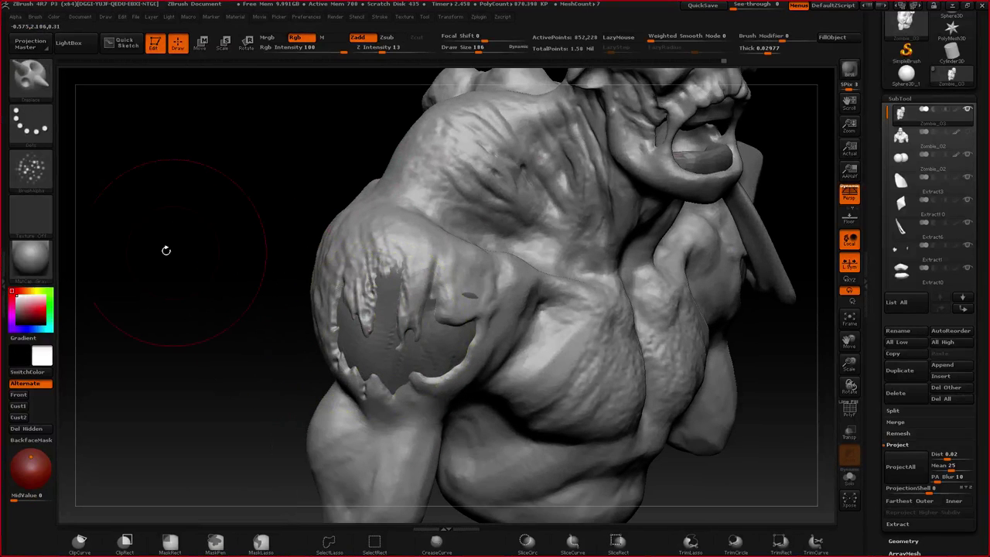
click(31, 169)
click(451, 245)
right_drag(401, 277, 425, 311)
drag(383, 309, 366, 225)
key(ctrl+z)
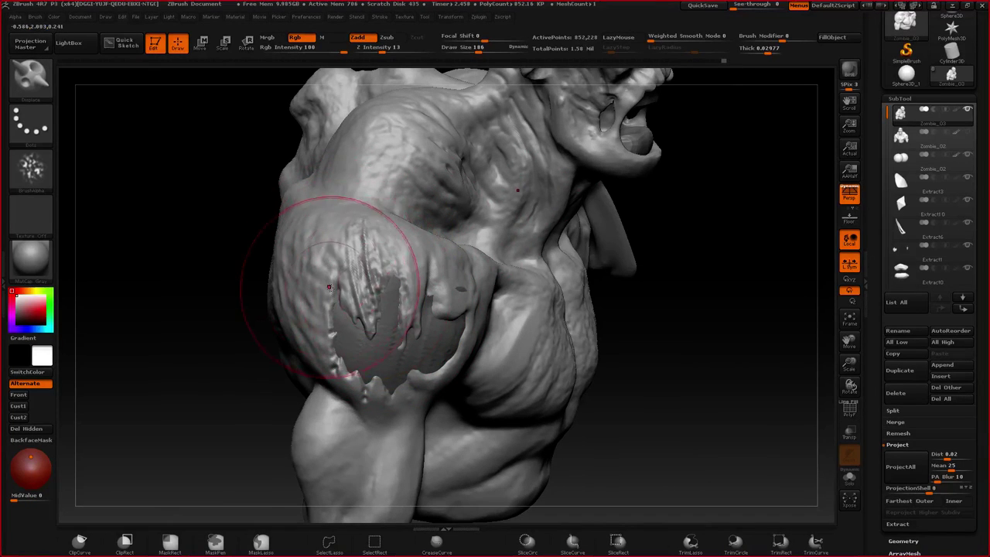
- Reduce the Displace draw size to 28 and raise thin skin strands above and behind the shoulder opening
key(space)
mouse_move(335, 284)
ctrl+right_down()
mouse_move(313, 276)
mouse_move(382, 287)
mouse_move(342, 254)
mouse_move(275, 240)
mouse_move(348, 248)
ctrl+right_up()
key(space)
drag(371, 264, 352, 264)
right_drag(352, 263, 361, 258)
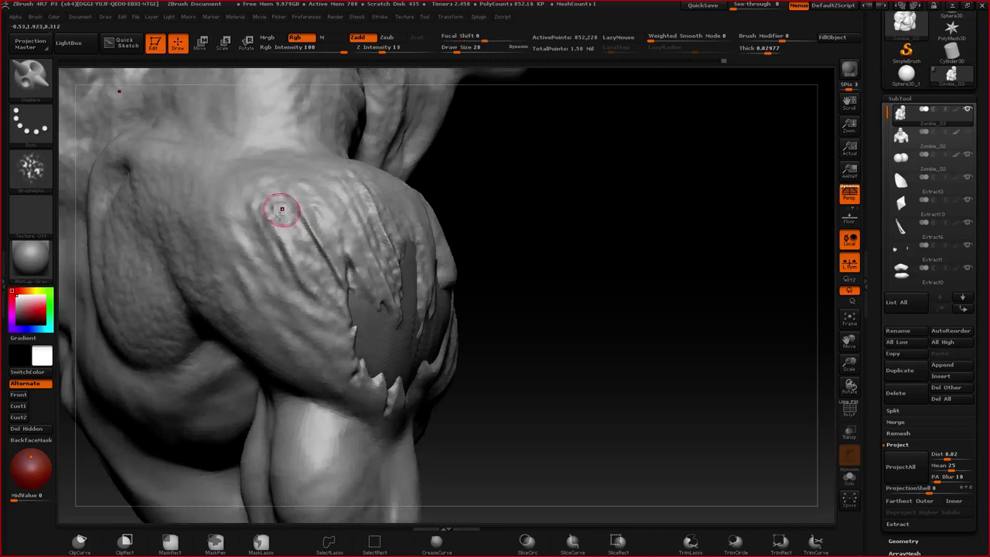
- Reshape the torn skin flap at the front edge of the shoulder opening with the Move and Dam_Standard brushes
key(b)
key(m)
key(v)
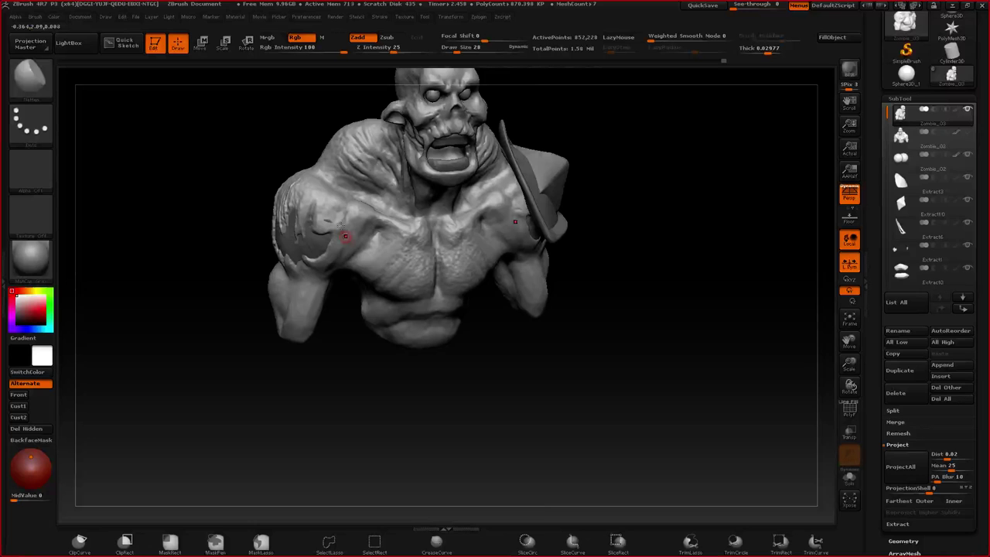
mouse_move(346, 237)
ctrl+right_down()
mouse_move(317, 250)
mouse_move(335, 243)
ctrl+right_up()
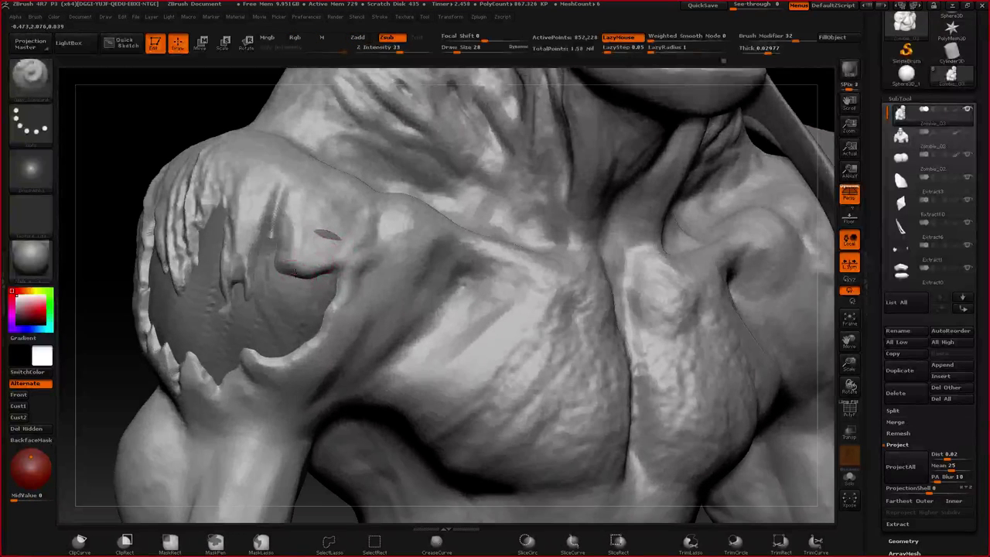
key(space)
drag(300, 269, 308, 265)
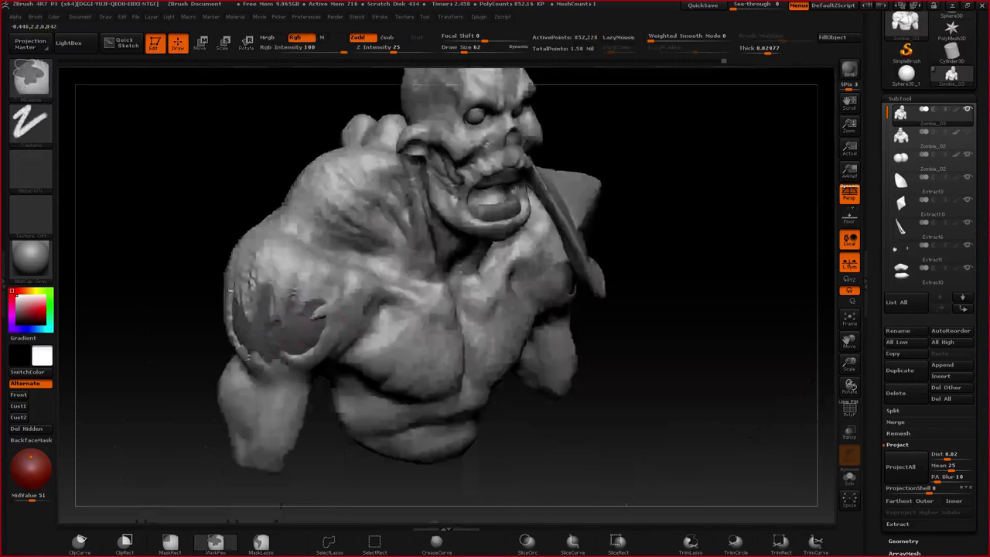
ctrl+right_drag(283, 342, 278, 266)
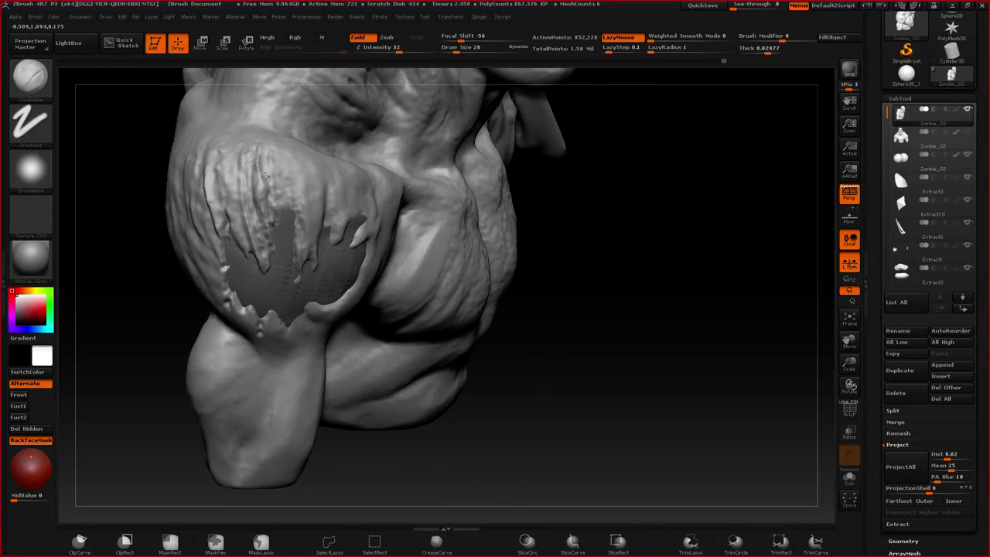
- Build up the skin strands above and behind the shoulder opening with ClayBuildup at draw size 26
mouse_move(265, 176)
right_down()
mouse_move(253, 265)
mouse_move(244, 252)
right_up()
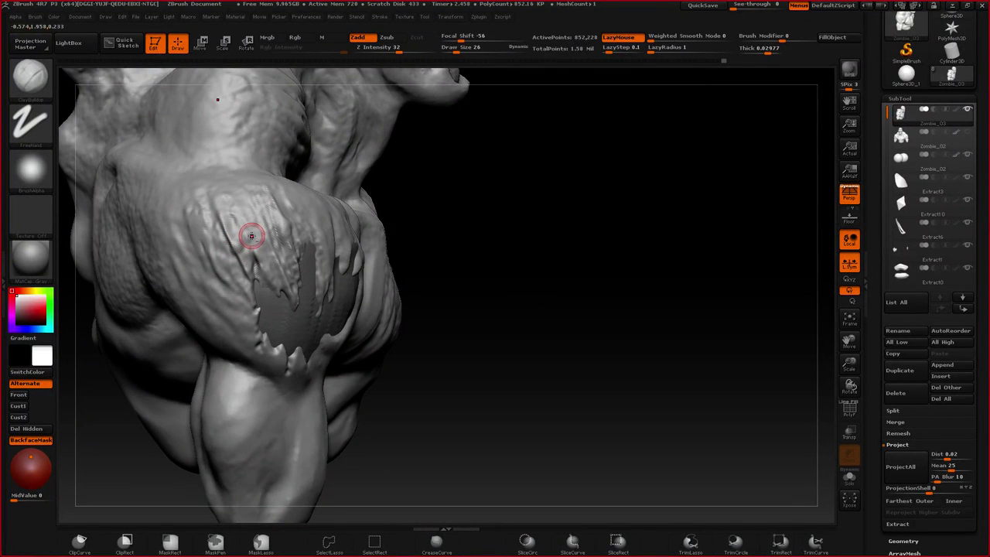
mouse_move(252, 236)
right_down()
mouse_move(266, 261)
mouse_move(242, 253)
mouse_move(251, 269)
mouse_move(317, 208)
mouse_move(318, 315)
mouse_move(332, 343)
mouse_move(330, 277)
mouse_move(311, 282)
right_up()
key(b)
key(c)
key(b)
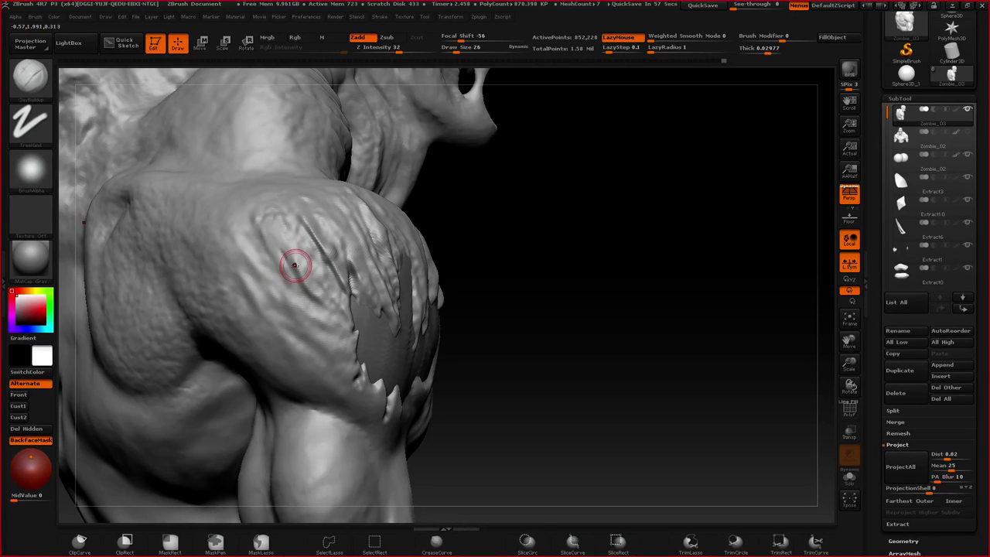
right_drag(295, 266, 296, 349)
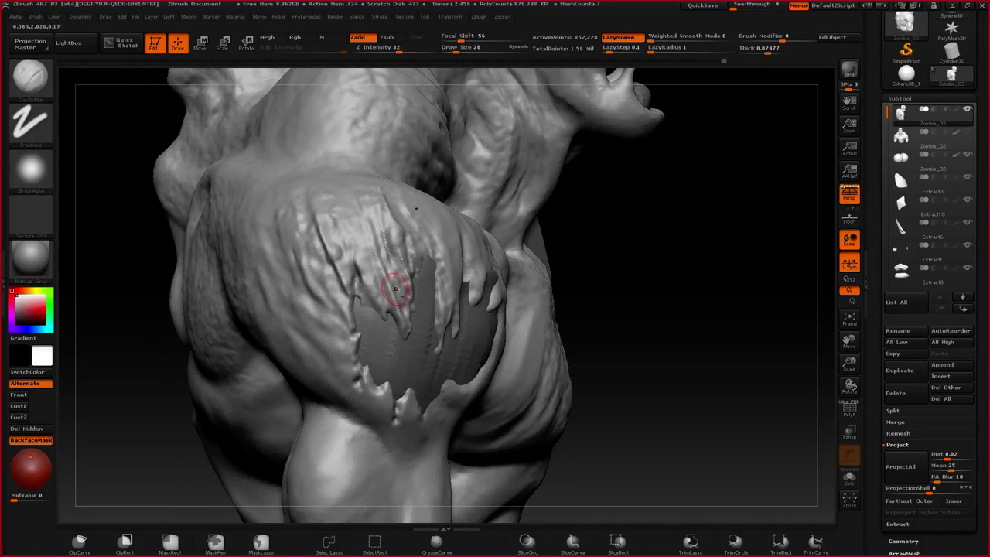
right_drag(331, 283, 357, 340)
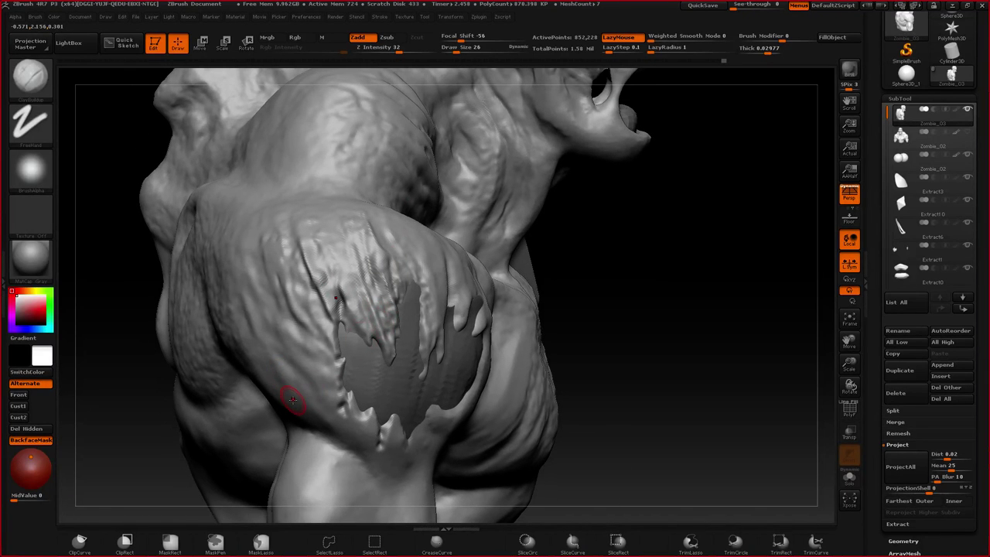
right_drag(293, 400, 430, 286)
- Carve creases between the hanging skin strands of the shoulder with the Dam_Standard brush
key(space)
mouse_move(435, 286)
mouse_down()
mouse_move(410, 281)
mouse_move(431, 280)
mouse_up()
key(b)
key(d)
key(s)
mouse_move(418, 372)
ctrl+right_down()
mouse_move(393, 338)
mouse_move(403, 244)
mouse_move(443, 249)
ctrl+right_up()
ctrl+right_drag(443, 249, 409, 283)
- Build up the skin around the shoulder opening with ClayBuildup, raising the draw size from 37 to 72
key(b)
key(c)
key(b)
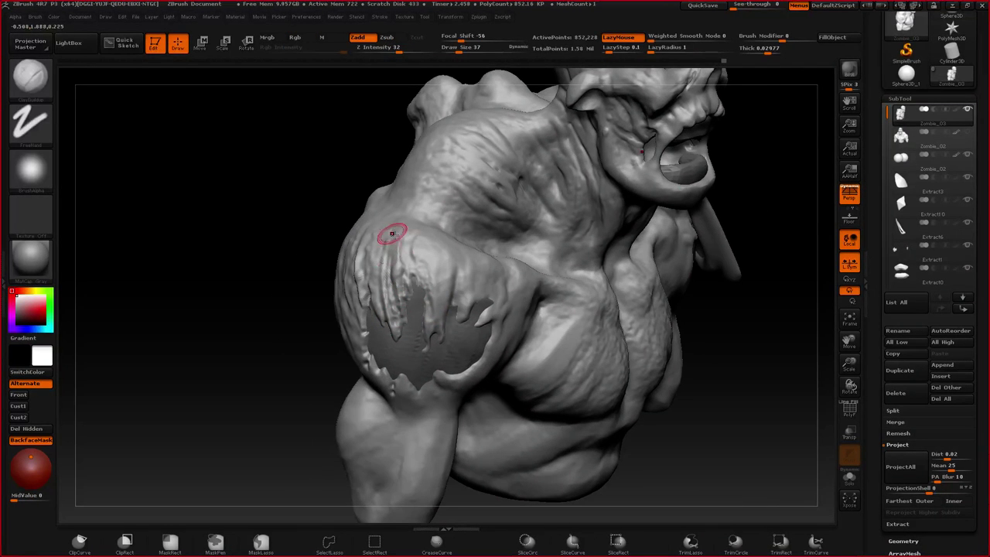
ctrl+right_drag(395, 239, 344, 199)
mouse_move(433, 251)
ctrl+right_down()
mouse_move(424, 289)
mouse_move(404, 288)
mouse_move(420, 298)
mouse_move(464, 297)
ctrl+right_up()
mouse_move(375, 280)
right_down()
mouse_move(353, 289)
mouse_move(373, 286)
right_up()
right_click(373, 285)
mouse_move(397, 252)
right_down()
mouse_move(370, 271)
mouse_move(363, 177)
mouse_move(325, 232)
right_up()
right_drag(325, 232, 323, 289)
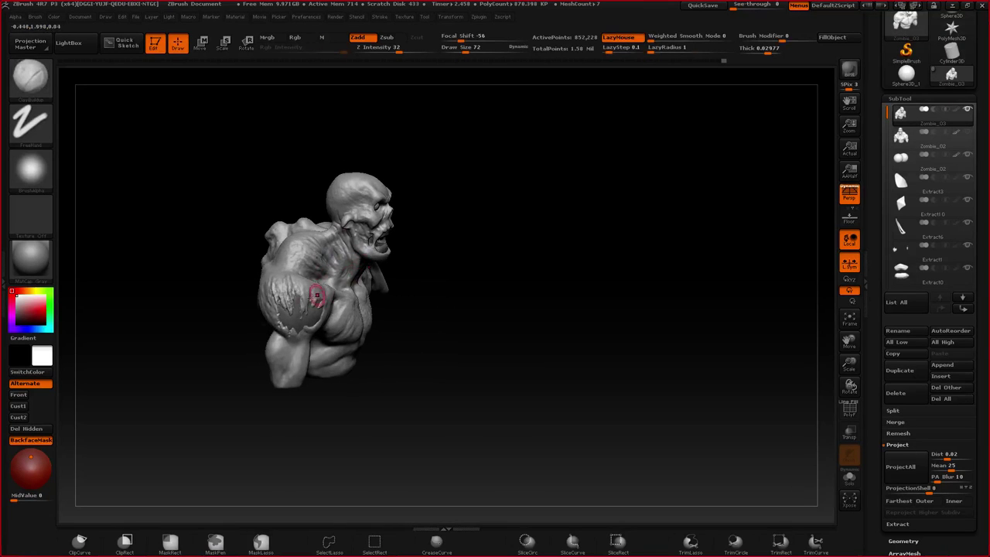
ctrl+right_drag(283, 323, 292, 338)
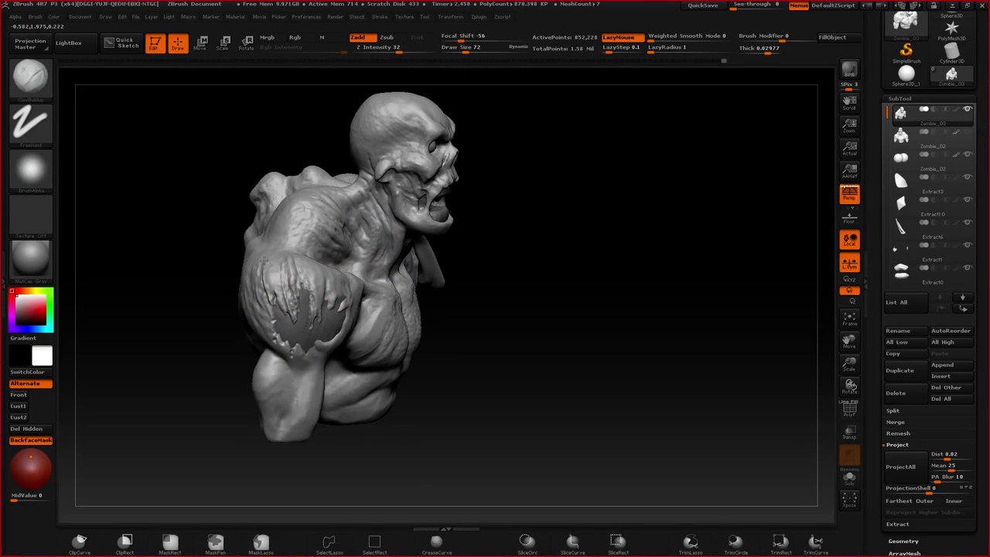
- Set the ClayBuildup draw size to 60 for the front of the shoulder and chest
key(space)
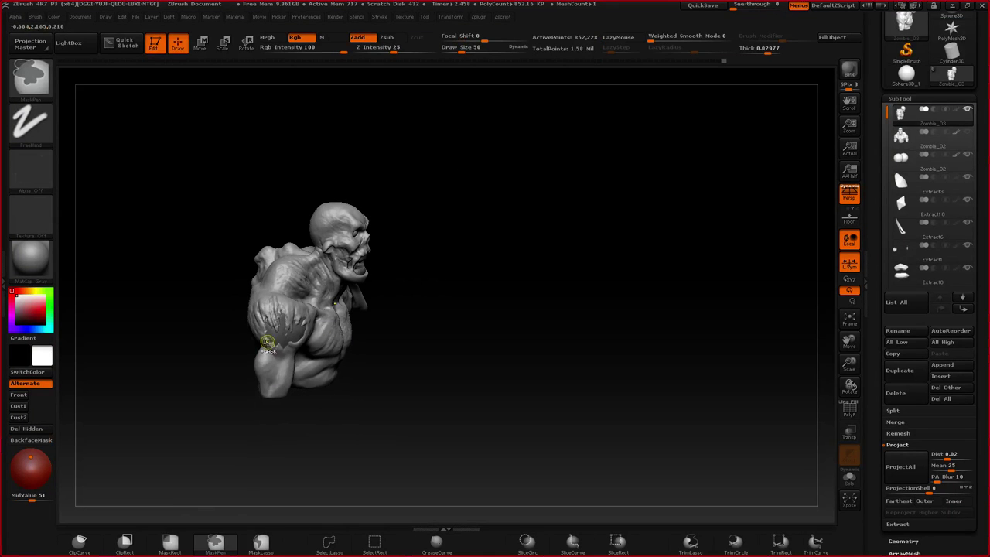
ctrl+drag(267, 342, 280, 354)
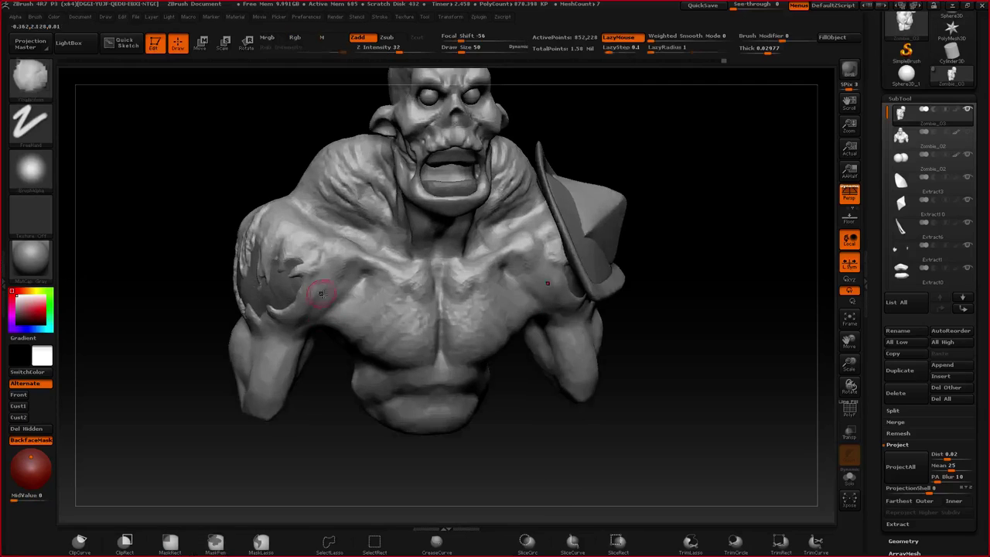
key(space)
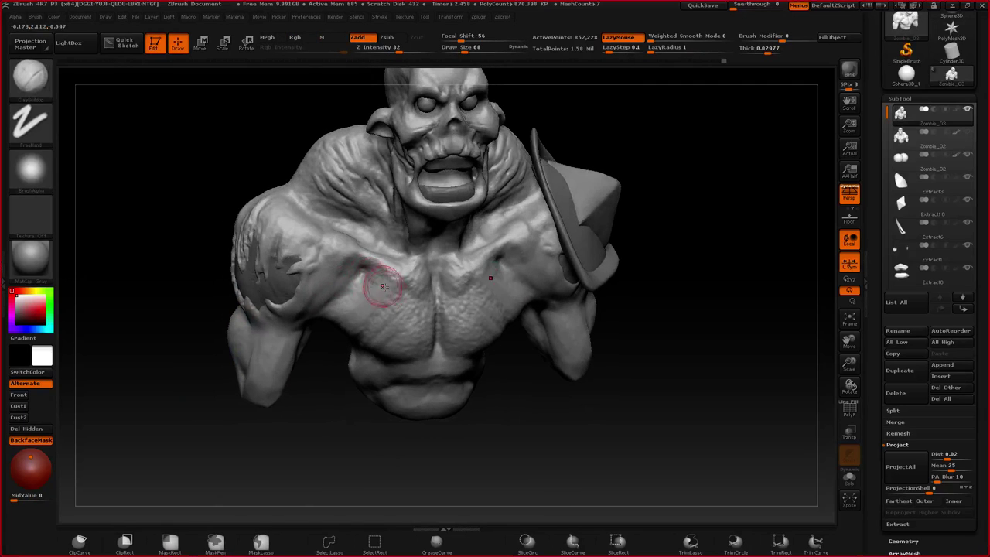
alt+right_drag(404, 330, 396, 282)
mouse_move(396, 283)
ctrl+right_down()
mouse_move(392, 294)
mouse_move(388, 283)
ctrl+right_up()
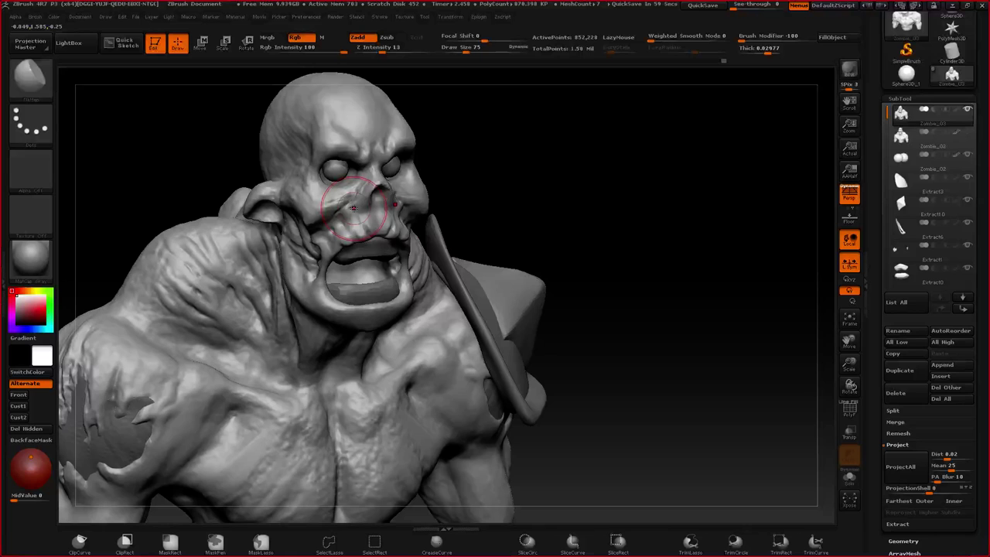
- Smooth the cheek beside the nose and build it up with ClayBuildup at draw size 26
ctrl+right_drag(354, 208, 339, 330)
key(space)
drag(390, 265, 380, 265)
mouse_move(402, 252)
shift+mouse_down()
mouse_move(390, 272)
mouse_move(377, 269)
shift+mouse_up()
right_drag(373, 257, 406, 243)
key(b)
key(c)
key(b)
drag(403, 234, 382, 277)
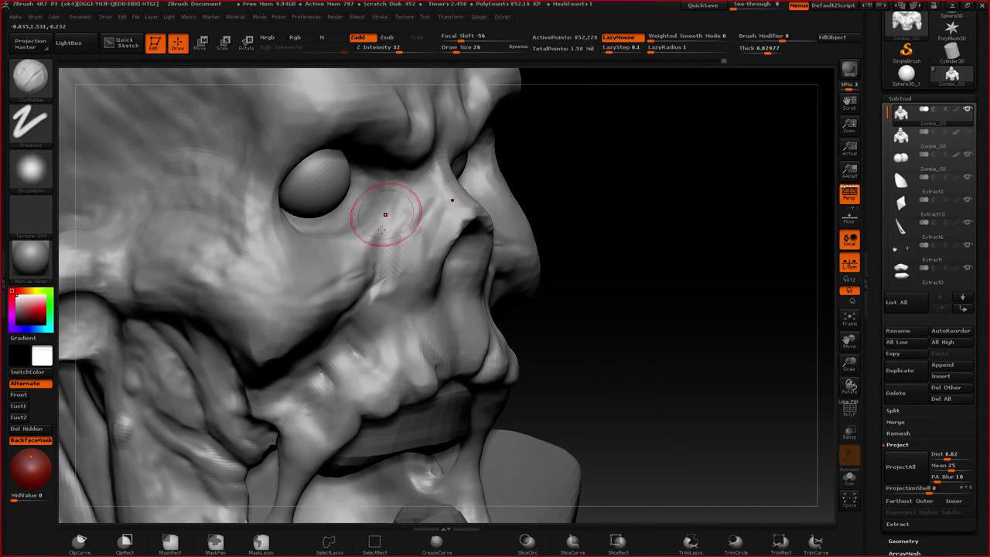
right_drag(382, 254, 357, 246)
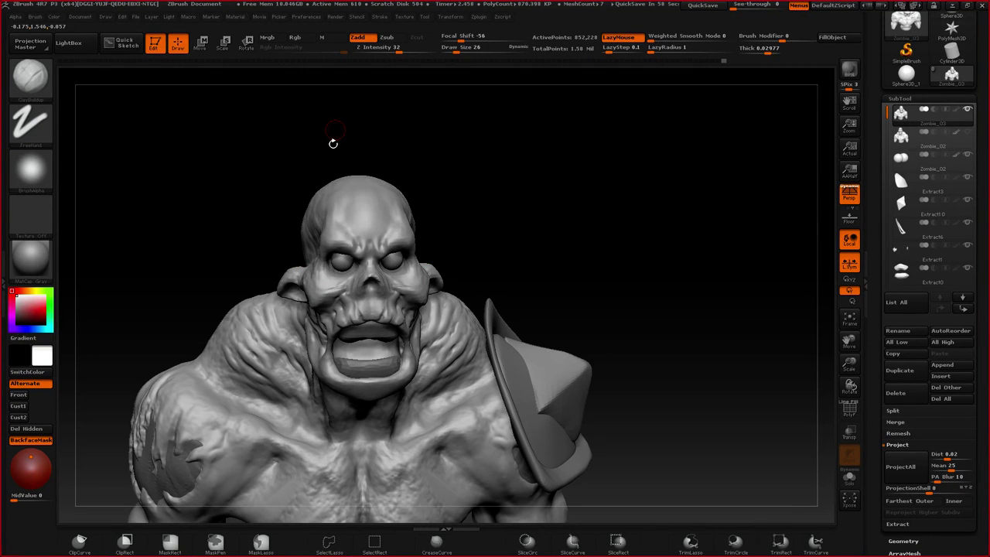
- Build up the shoulder-blade muscle behind the armoured shoulder with a larger ClayBuildup brush
drag(333, 143, 290, 199)
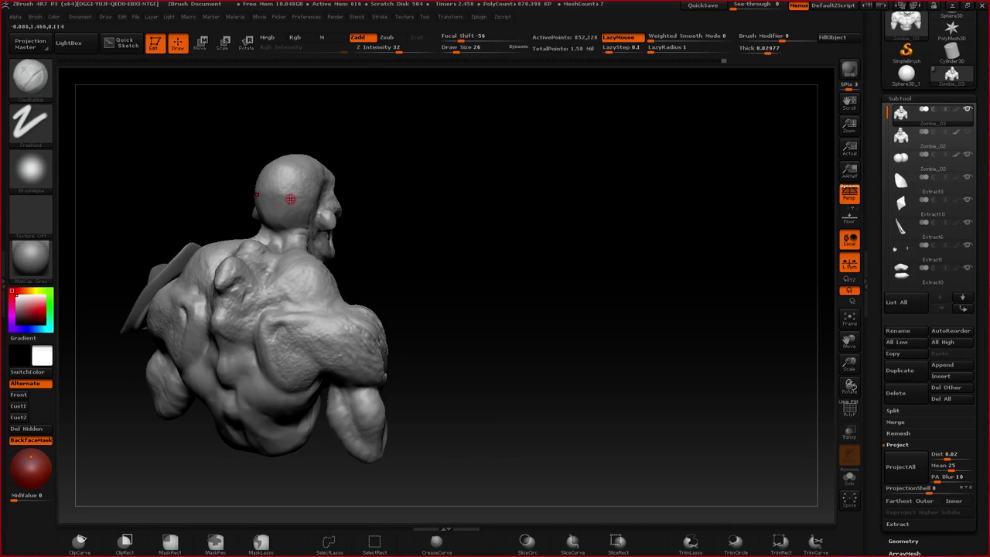
right_drag(290, 199, 298, 250)
mouse_move(252, 303)
alt+right_down()
mouse_move(347, 227)
mouse_move(349, 259)
alt+right_up()
key(space)
drag(349, 259, 370, 256)
ctrl+right_drag(370, 256, 347, 262)
mouse_move(362, 237)
mouse_down()
mouse_move(326, 266)
mouse_move(358, 248)
mouse_move(348, 273)
mouse_move(385, 267)
mouse_move(392, 242)
mouse_move(375, 307)
mouse_up()
- Flatten the shoulder-blade muscles with the Flatten brush at draw size 118
key(b)
key(f)
key(a)
drag(395, 228, 404, 206)
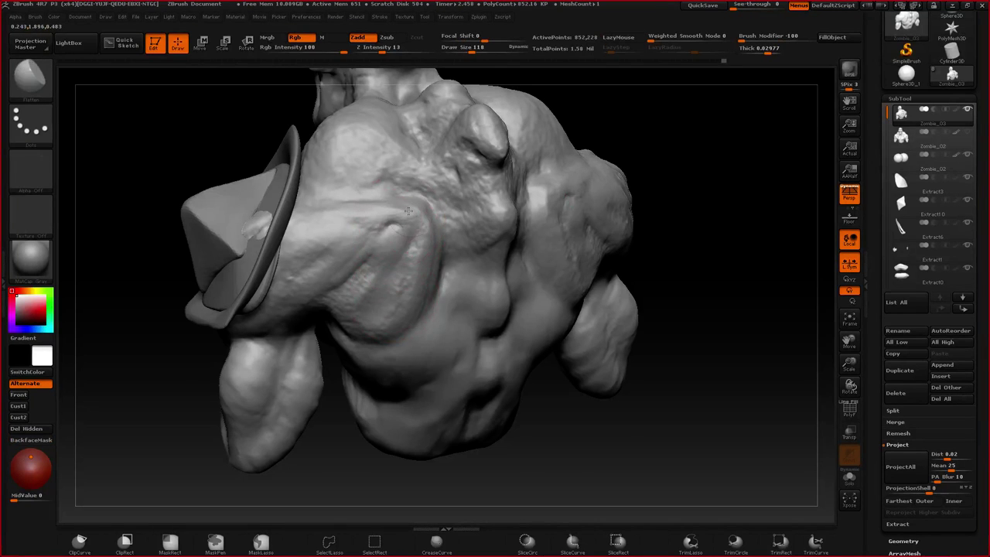
right_drag(405, 206, 363, 287)
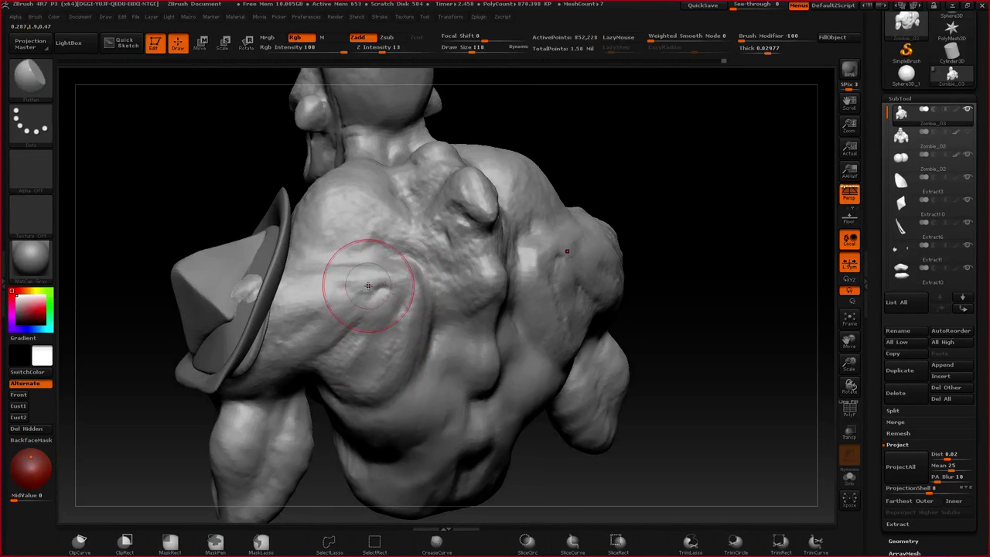
- Displace rough texture on the back of the armoured shoulder with Displace at draw size 362 and smooth it
key(b)
key(d)
key(i)
key(space)
mouse_move(328, 289)
mouse_down()
mouse_move(339, 289)
mouse_move(351, 318)
mouse_up()
key(space)
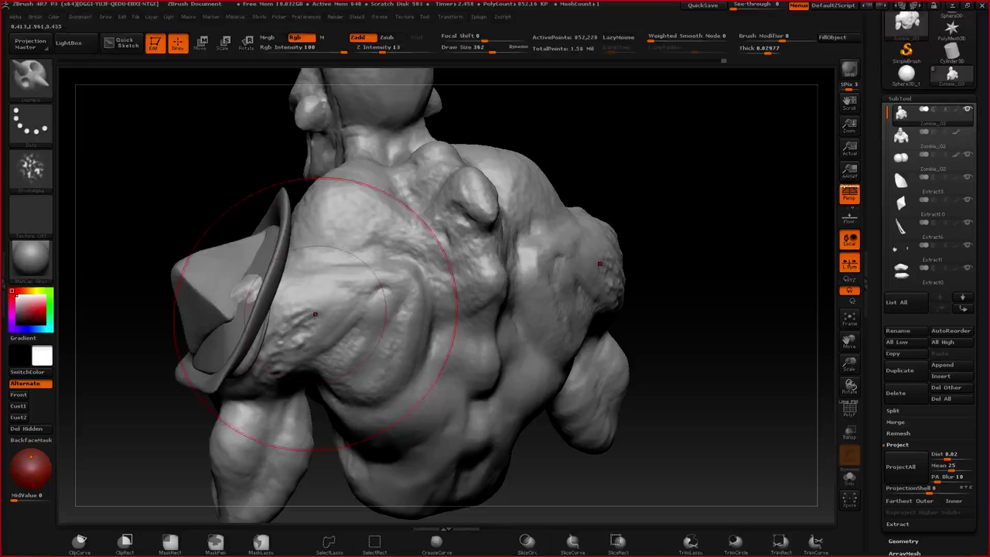
right_drag(333, 318, 373, 319)
shift+drag(360, 317, 333, 309)
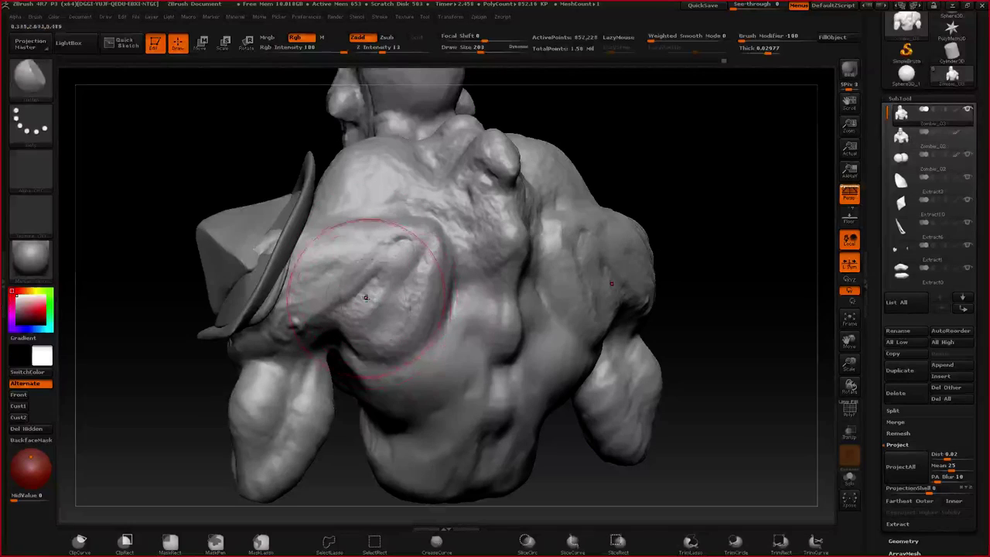
- Displace the skin below the bony bump on the upper back and set the Displace brush's Z Intensity to 7
key(b)
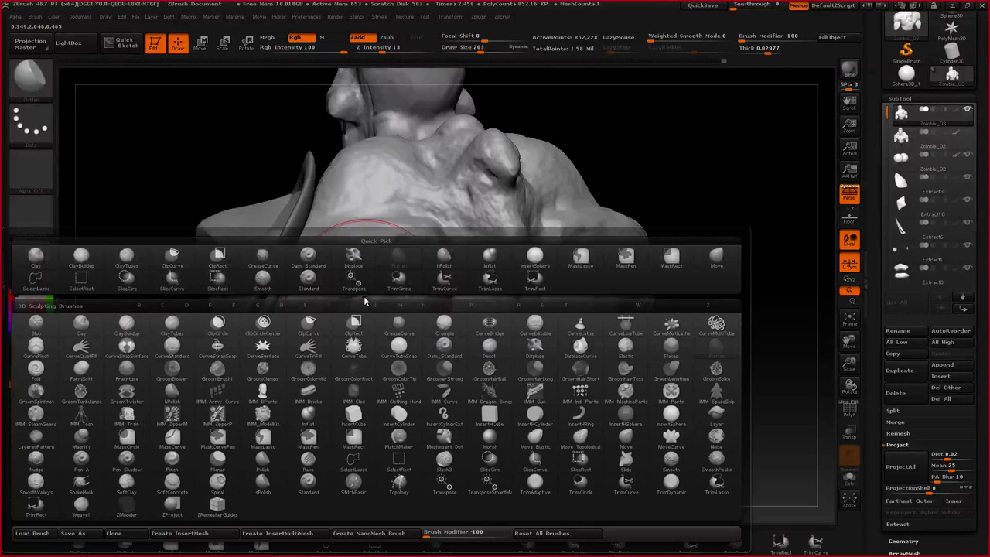
key(d)
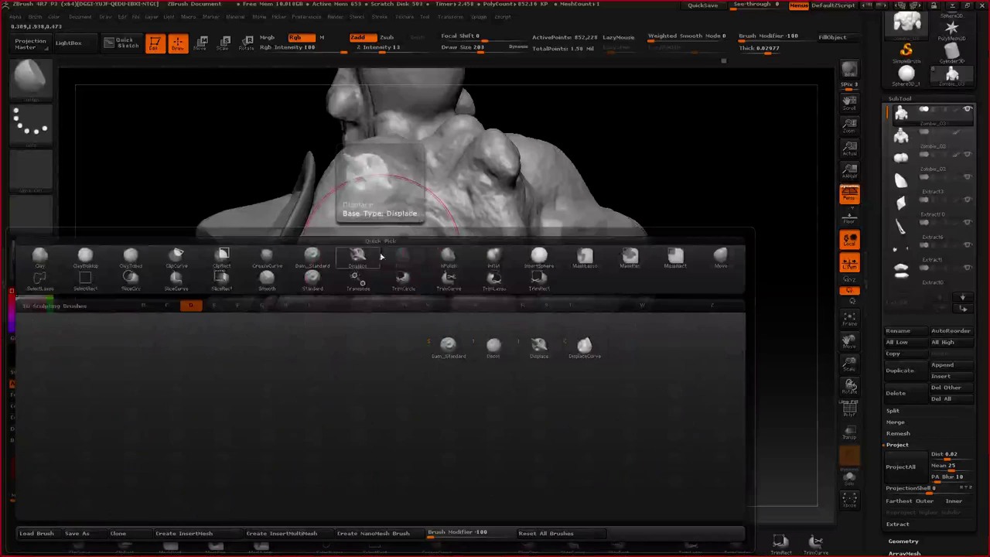
click(374, 255)
drag(486, 204, 499, 198)
key(space)
click(477, 238)
text(7)
key(Return)
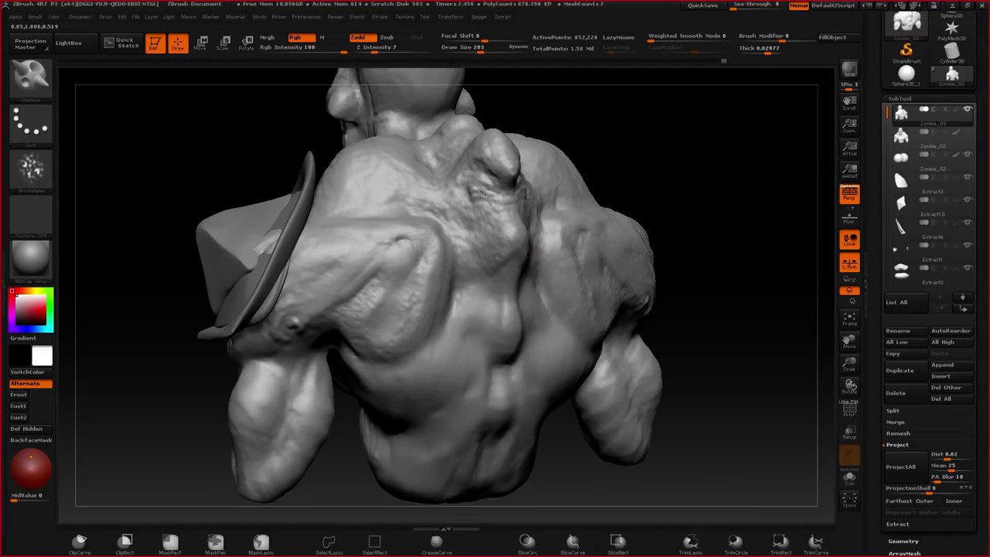
- Pull stretched skin strands from below the upper-back bump, lowering the Displace draw size from 362 to 186
drag(681, 201, 735, 174)
key(space)
drag(458, 188, 471, 188)
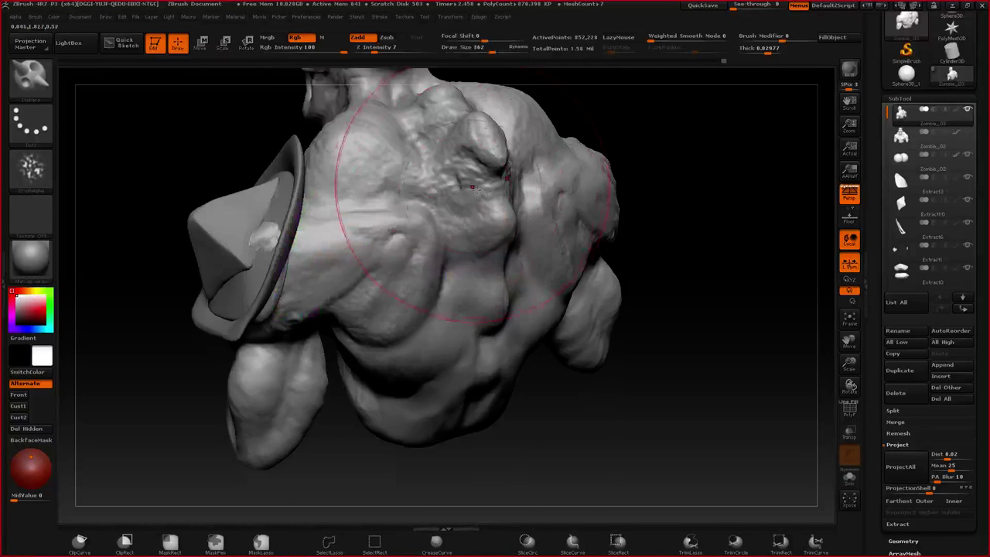
drag(665, 185, 720, 213)
key(space)
drag(456, 188, 408, 195)
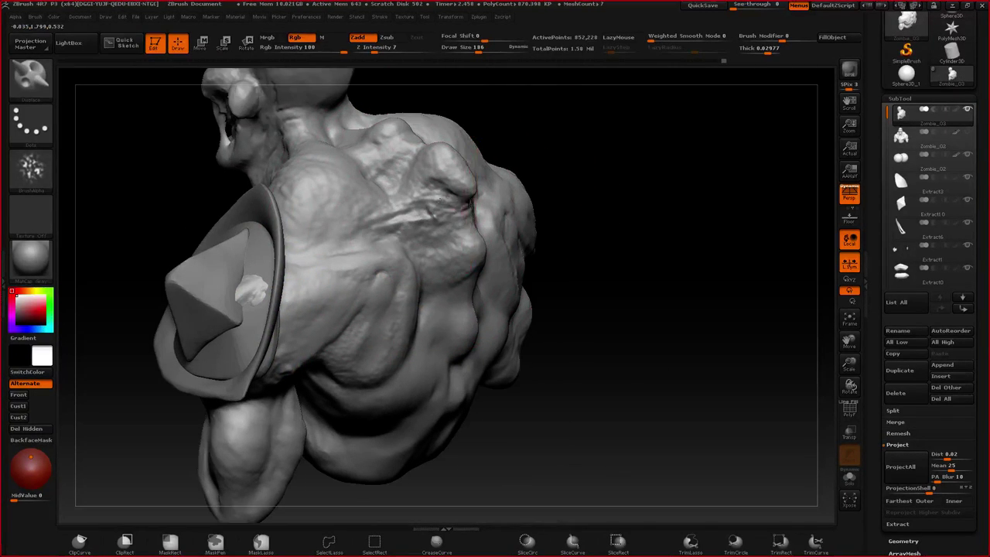
key(b)
key(s)
key(t)
mouse_move(423, 232)
mouse_down()
mouse_move(420, 221)
mouse_move(405, 228)
mouse_up()
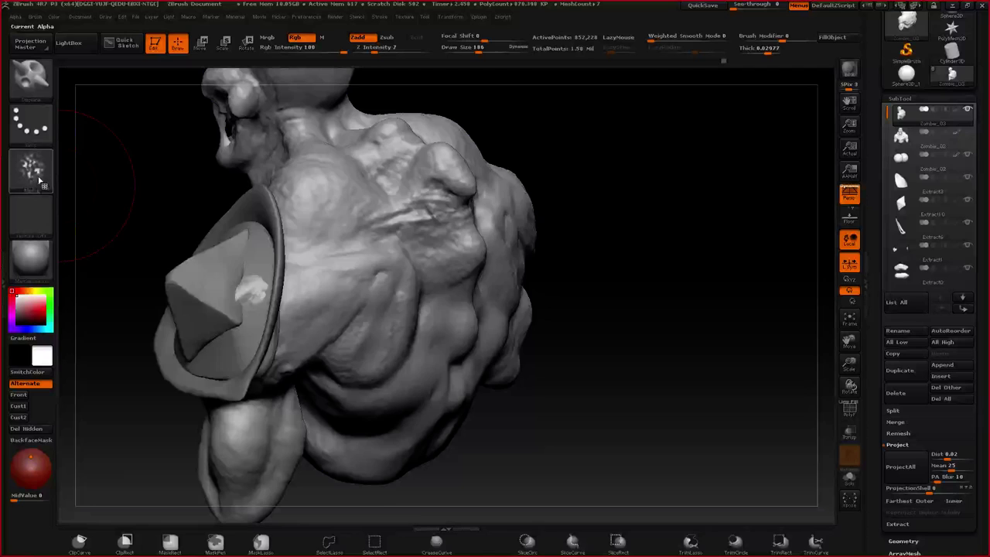
- Give the Displace brush a small dot alpha and refine the folds below the upper-back bump, reducing the draw size to 47
click(30, 170)
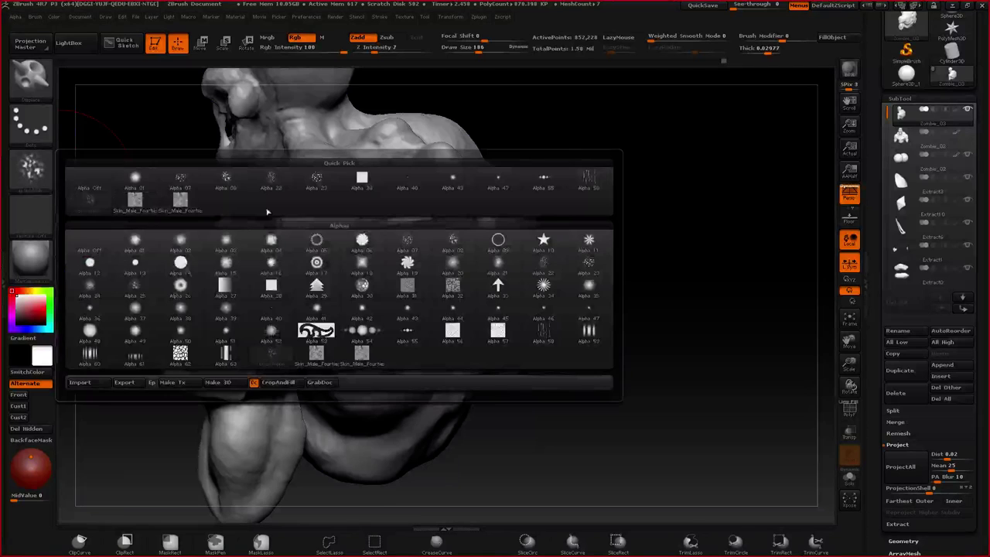
click(413, 188)
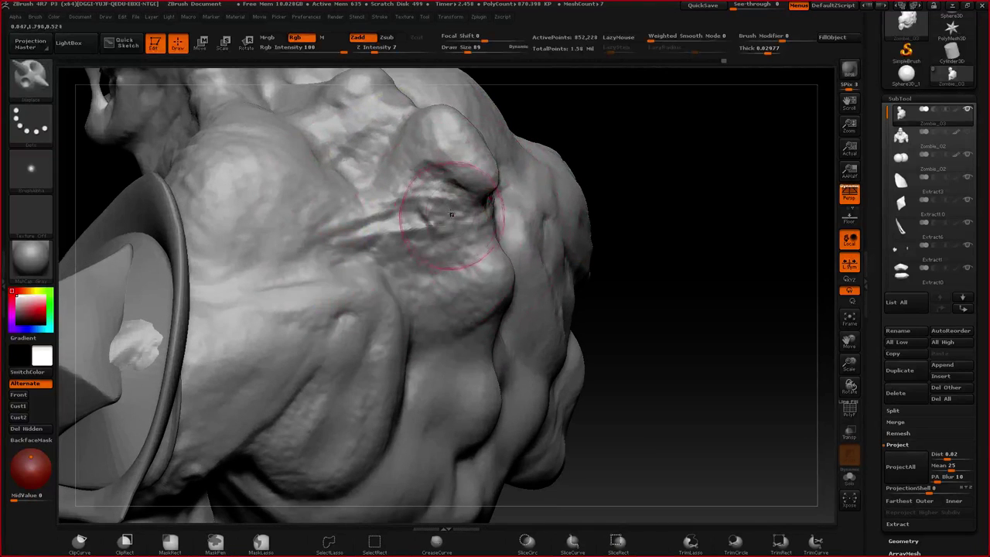
mouse_move(451, 215)
mouse_down()
mouse_move(442, 197)
mouse_move(424, 195)
mouse_move(431, 203)
mouse_move(454, 175)
mouse_move(454, 214)
mouse_up()
right_click(453, 213)
mouse_move(453, 213)
mouse_down()
mouse_move(457, 228)
mouse_move(403, 245)
mouse_up()
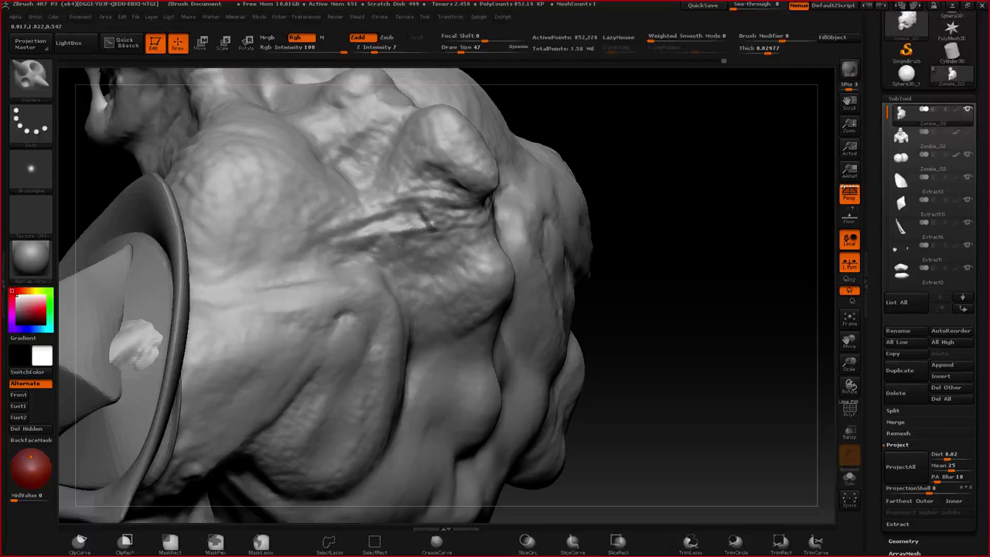
- Set Displace to draw size 56 and Z Intensity 11, and cut an inward crease below the folds
key(space)
drag(434, 278, 438, 279)
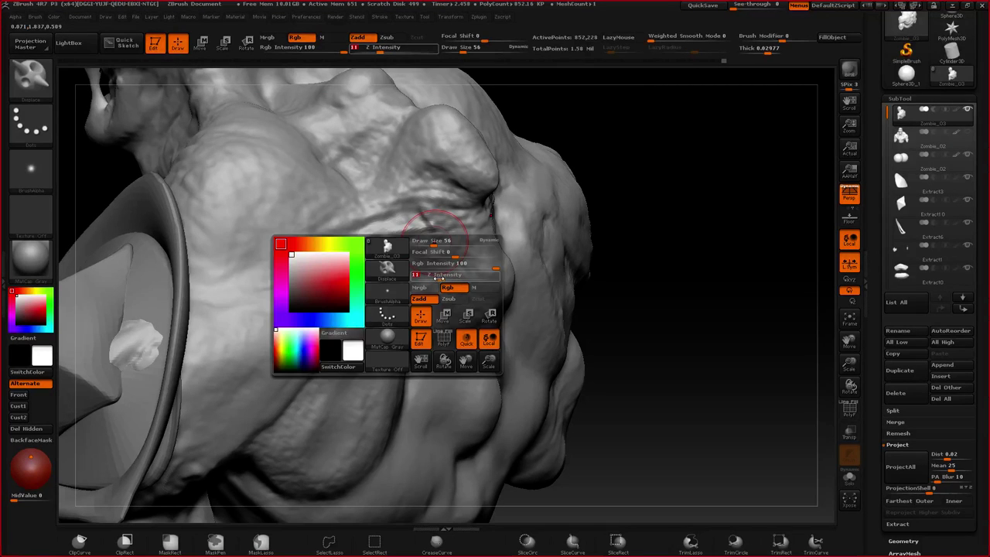
alt+drag(473, 241, 445, 241)
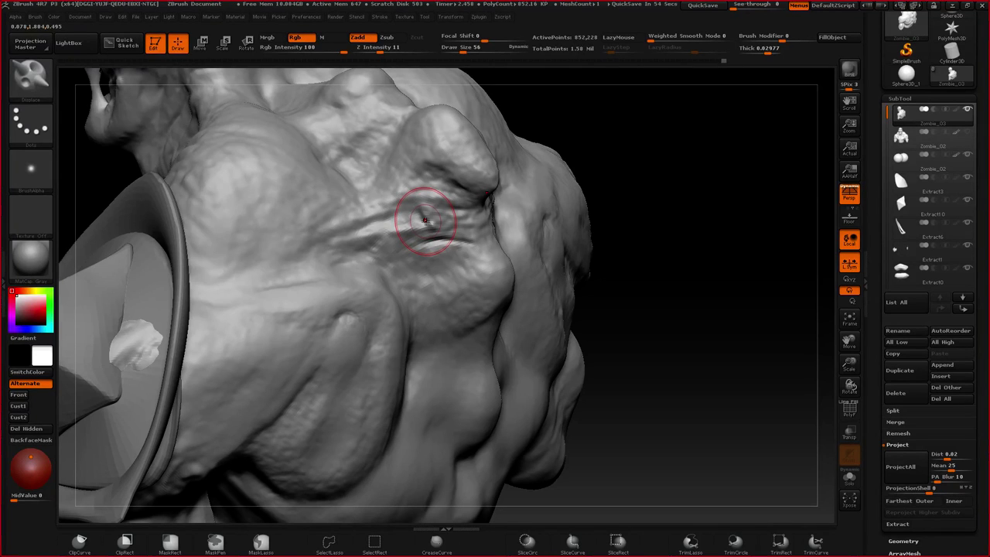
- Raise the Displace draw size to 131 and displace further folds on and around the upper-back bump
right_drag(383, 133, 443, 223)
key(bracketright)
key(bracketright)
key(bracketright)
drag(402, 197, 377, 207)
right_drag(377, 208, 408, 252)
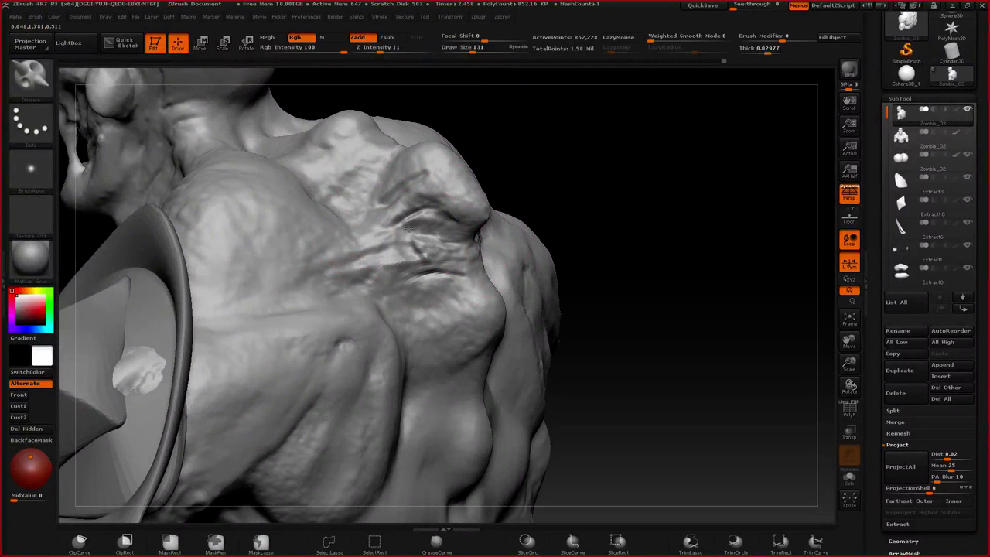
- Build up the skin folds beneath the protruding lumps on the upper back with the ClayBuildup brush
right_drag(357, 234, 395, 216)
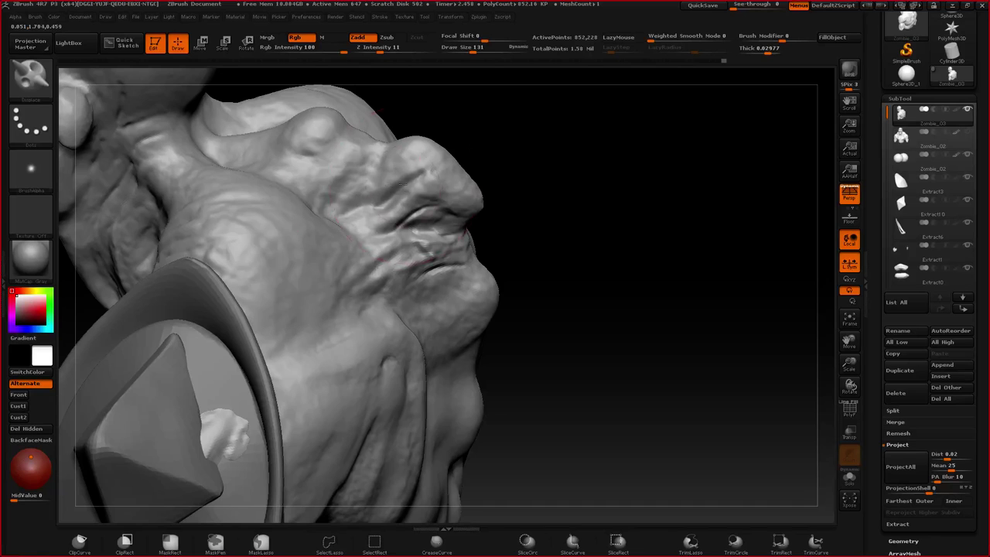
mouse_move(347, 305)
ctrl+right_down()
mouse_move(360, 259)
mouse_move(293, 272)
mouse_move(287, 310)
mouse_move(407, 298)
mouse_move(421, 272)
ctrl+right_up()
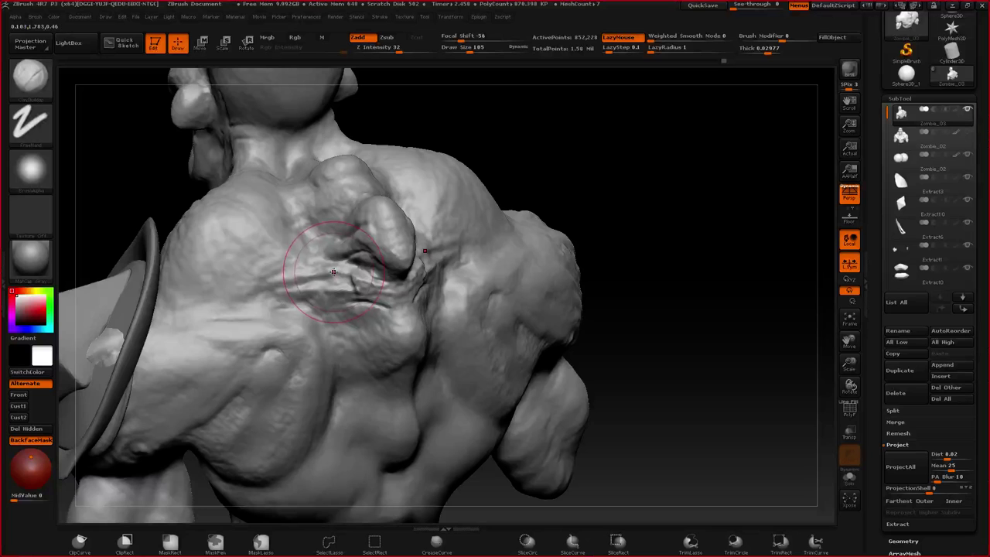
drag(337, 280, 330, 293)
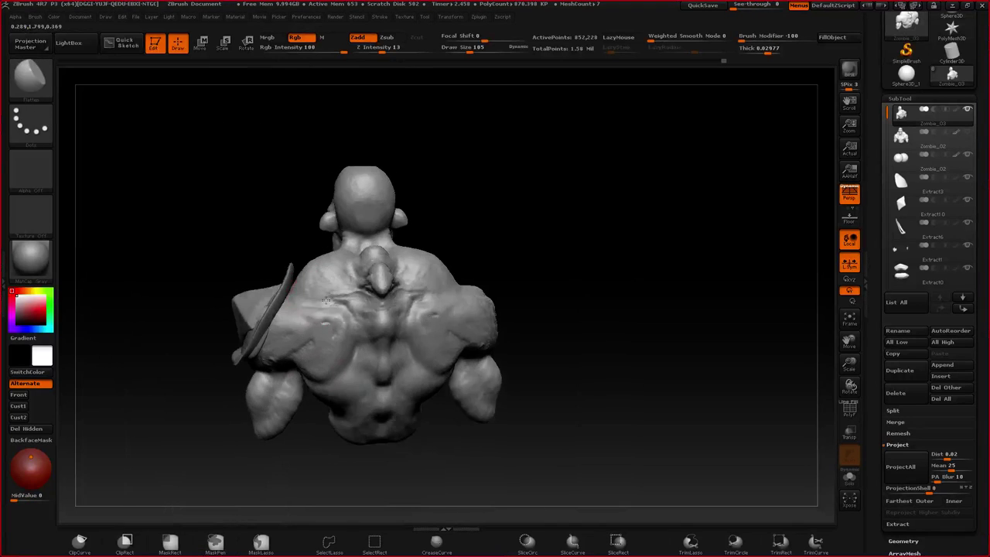
- Set the ClayBuildup draw size to 47 and sculpt skin folds around the upper-back lumps
mouse_move(331, 302)
mouse_down()
mouse_move(332, 221)
mouse_move(382, 237)
mouse_move(344, 243)
mouse_move(309, 267)
mouse_up()
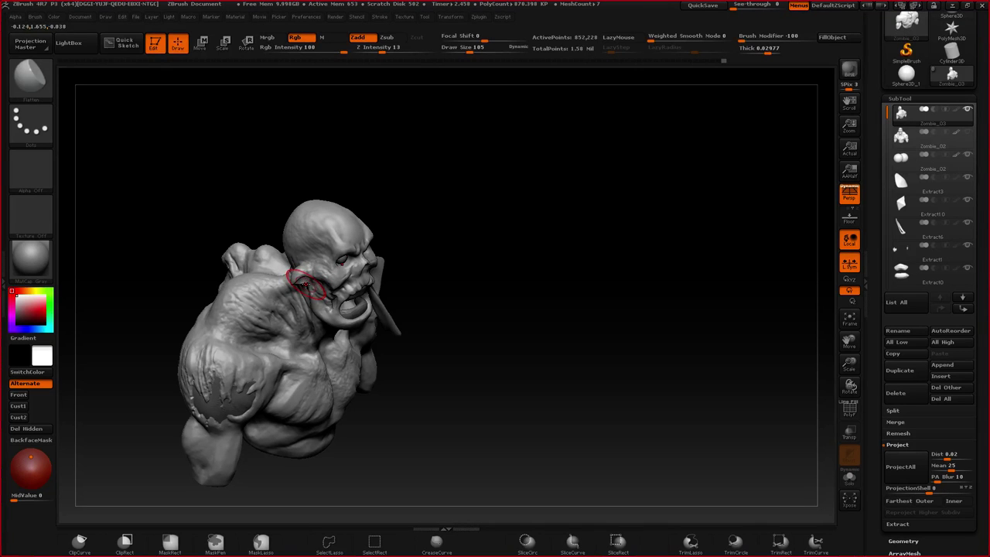
drag(309, 239, 396, 230)
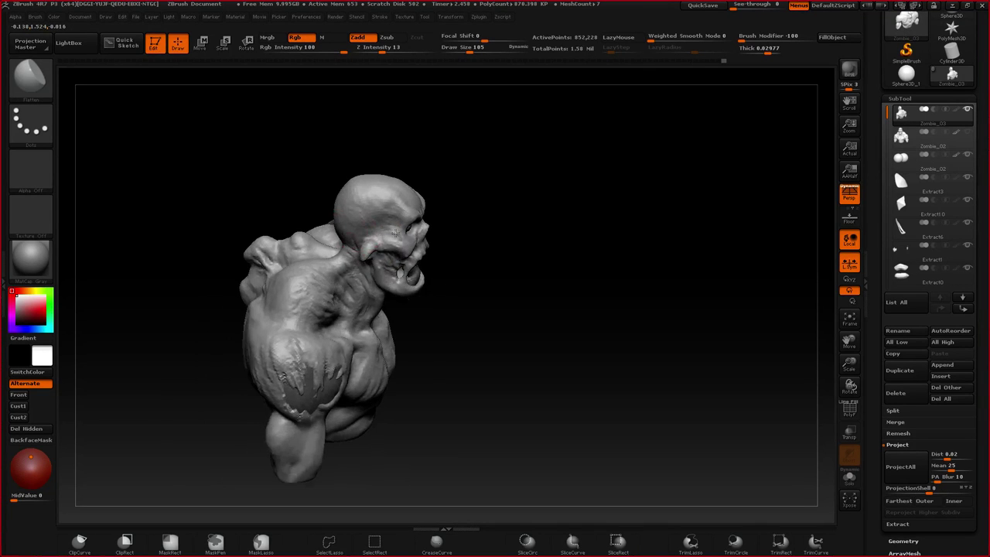
ctrl+right_drag(395, 232, 403, 230)
key(space)
drag(421, 224, 413, 224)
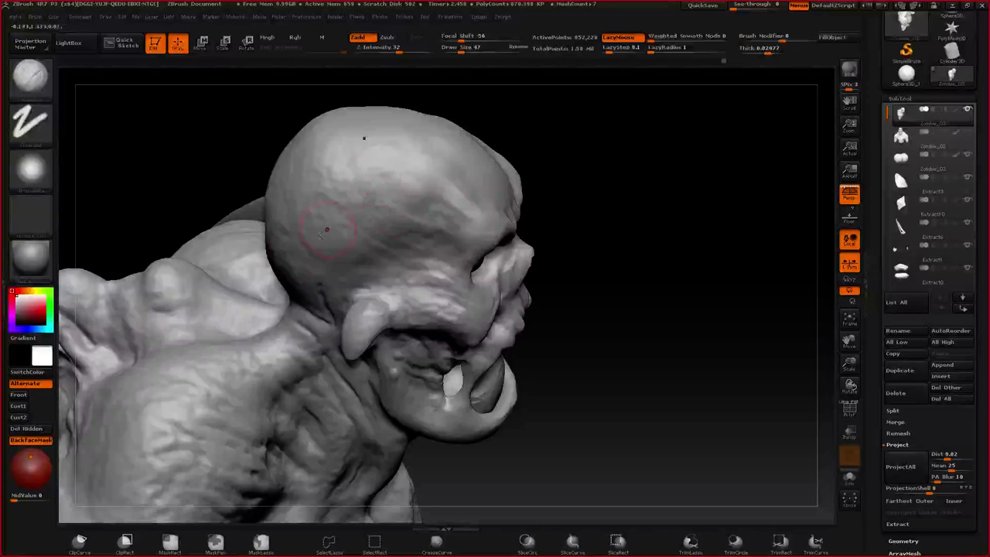
alt+drag(402, 209, 393, 196)
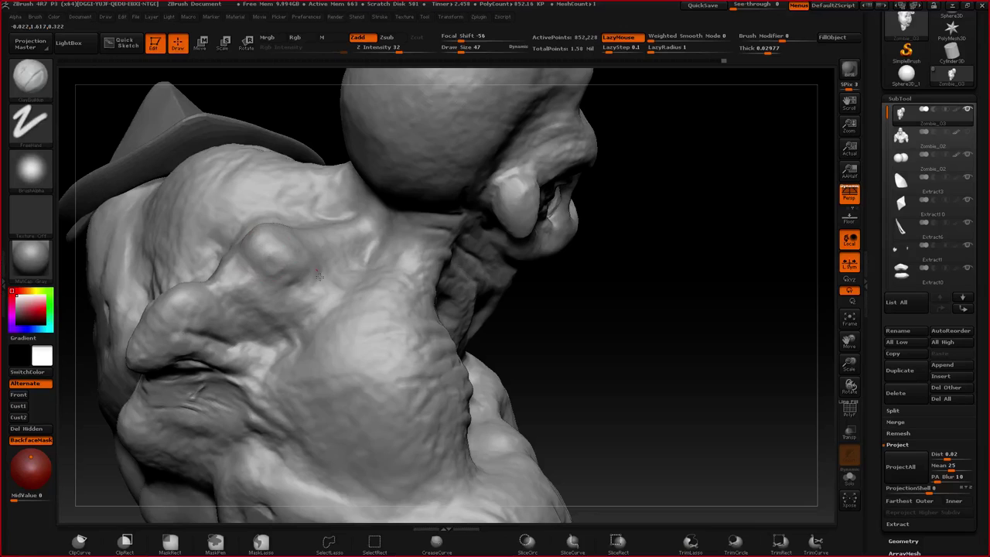
mouse_move(294, 283)
mouse_down()
mouse_move(286, 251)
mouse_move(270, 255)
mouse_move(346, 264)
mouse_move(342, 244)
mouse_move(310, 244)
mouse_move(329, 255)
mouse_move(307, 259)
mouse_move(301, 314)
mouse_up()
drag(338, 263, 319, 258)
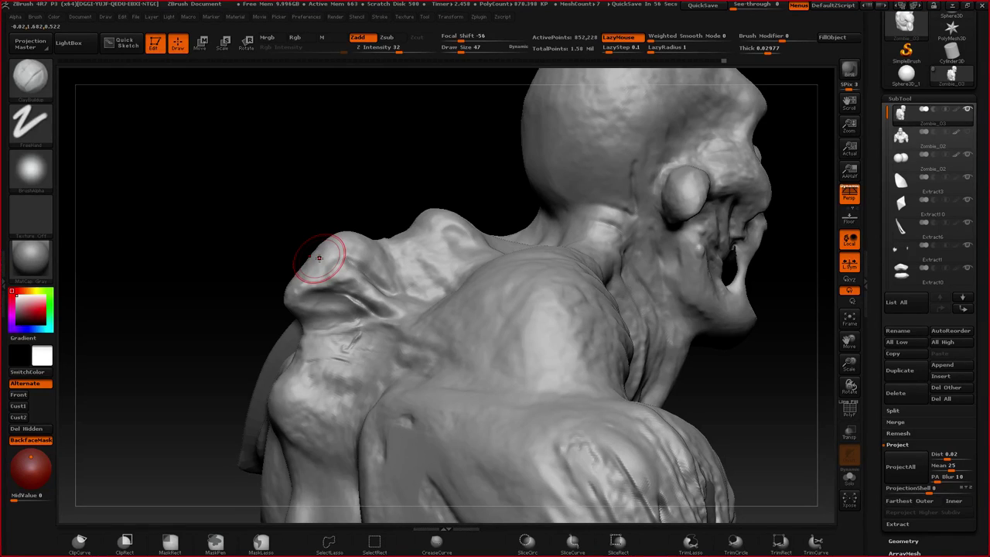
- Deepen the hollows and ridges between the two spine lumps with the ClayBuildup brush
alt+drag(319, 258, 349, 217)
mouse_move(398, 266)
mouse_down()
mouse_move(375, 258)
mouse_move(389, 270)
mouse_up()
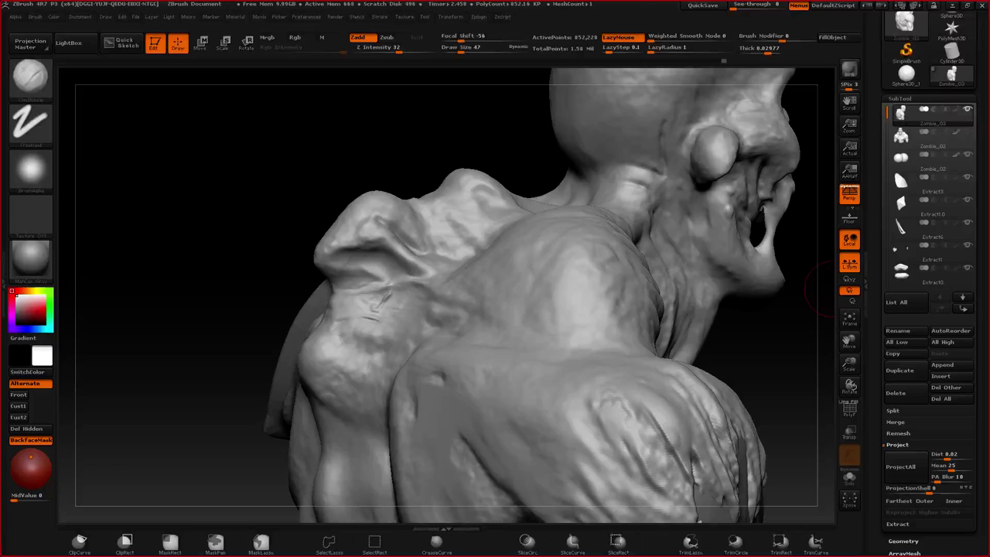
mouse_move(408, 299)
right_down()
mouse_move(402, 347)
mouse_move(406, 328)
right_up()
mouse_move(443, 280)
mouse_down()
mouse_move(384, 241)
mouse_move(442, 221)
mouse_move(456, 257)
mouse_move(469, 244)
mouse_up()
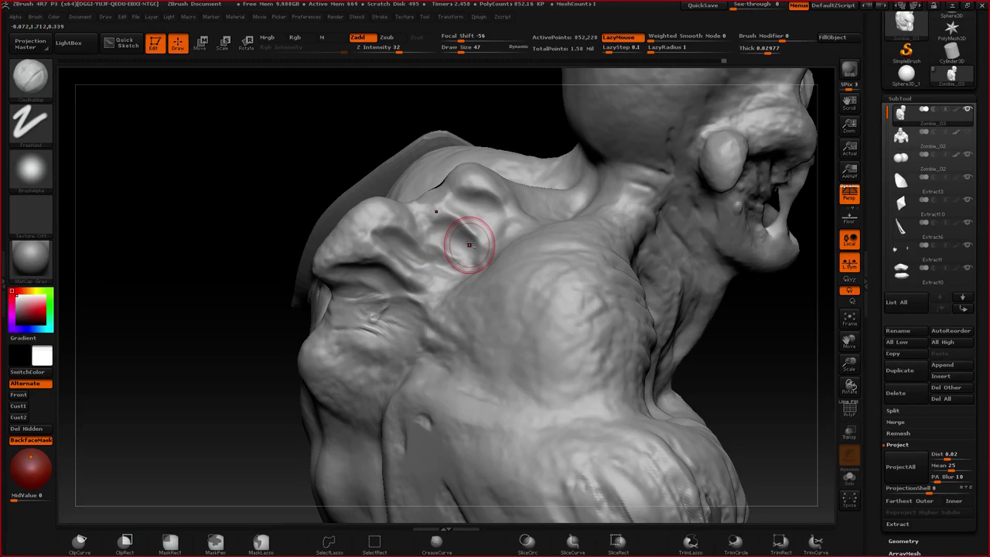
- Flatten the raised folds around the spine lumps with the Flatten brush
key(b)
key(f)
key(a)
right_drag(469, 246, 743, 270)
right_drag(495, 279, 453, 291)
- Build up the skin between the spine lumps and the trapezius with the ClayBuildup brush
key(b)
key(c)
key(b)
mouse_move(380, 221)
mouse_down()
mouse_move(387, 205)
mouse_move(404, 227)
mouse_up()
right_drag(404, 227, 356, 232)
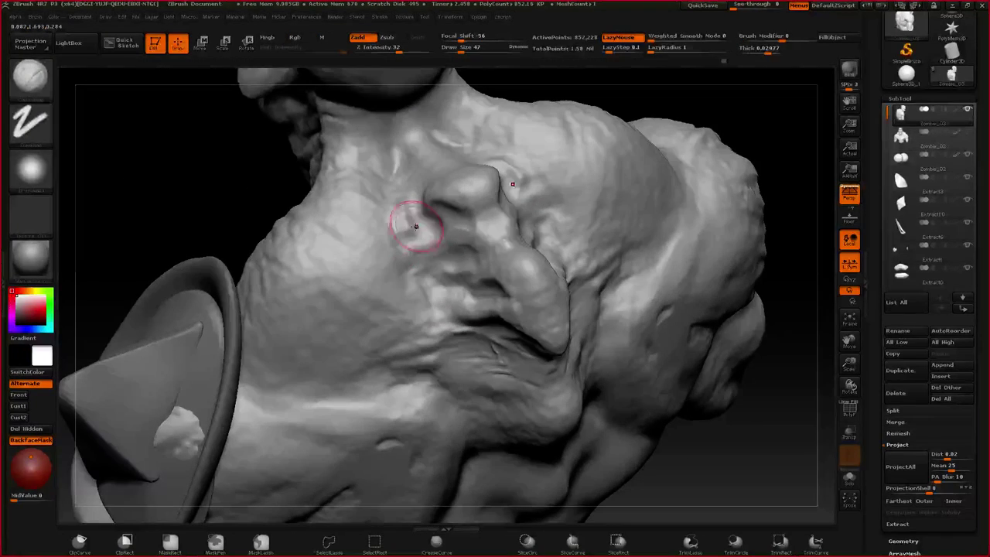
mouse_move(416, 226)
mouse_down()
mouse_move(379, 223)
mouse_move(418, 233)
mouse_up()
- Sculpt stretched skin wrinkles at the base of the neck with the ClayBuildup brush at draw size 42
key(ctrl)
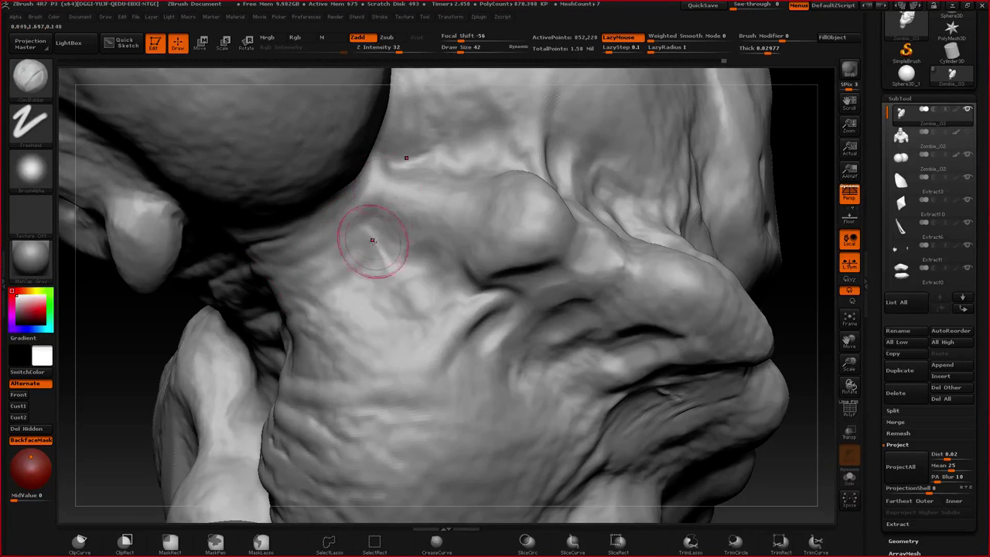
right_drag(376, 227, 380, 261)
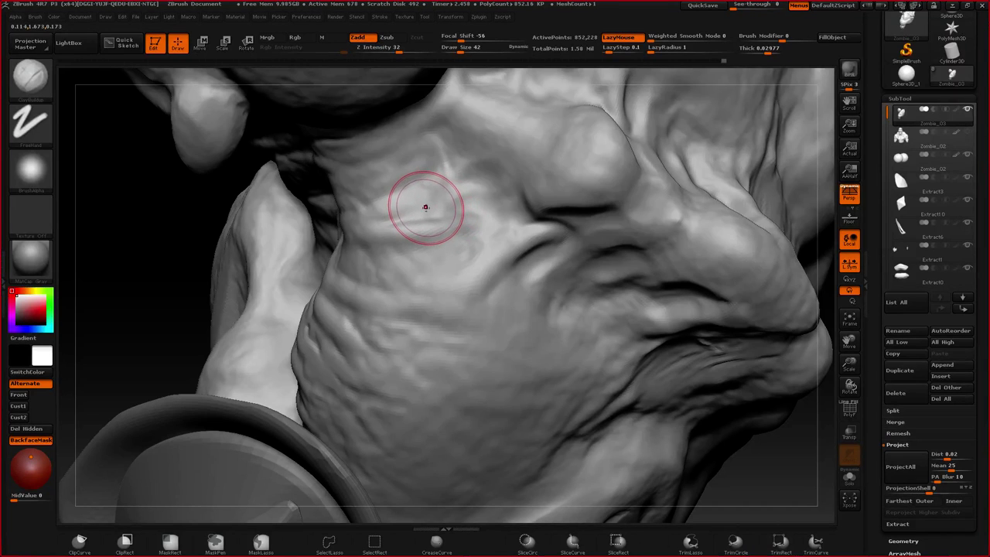
mouse_move(399, 225)
mouse_down()
mouse_move(496, 216)
mouse_move(440, 203)
mouse_up()
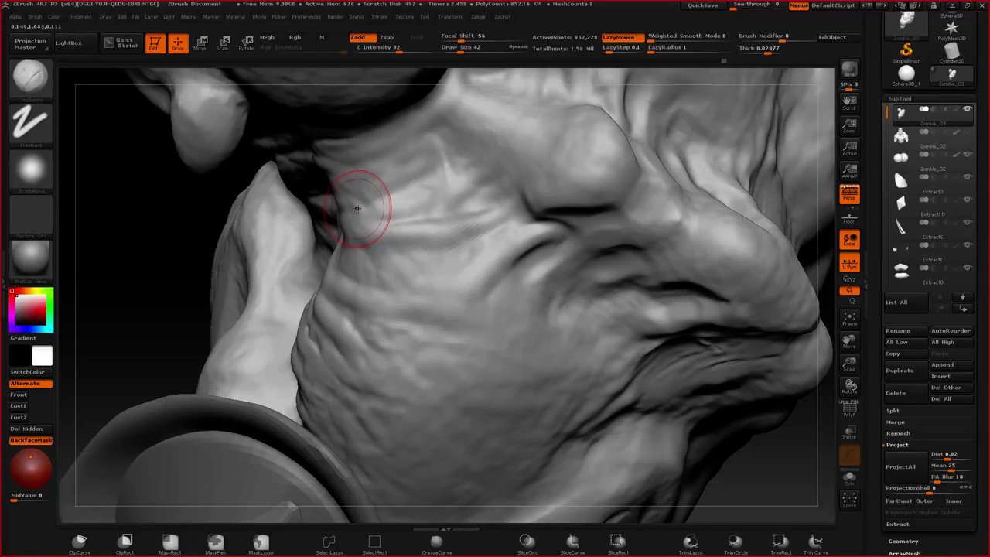
ctrl+right_drag(362, 356, 372, 220)
right_drag(372, 221, 420, 214)
- Sculpt the torn skin strands above the shoulder wound with the ClayBuildup brush
mouse_move(377, 270)
right_down()
mouse_move(403, 233)
mouse_move(384, 226)
mouse_move(407, 221)
mouse_move(423, 177)
mouse_move(421, 332)
right_up()
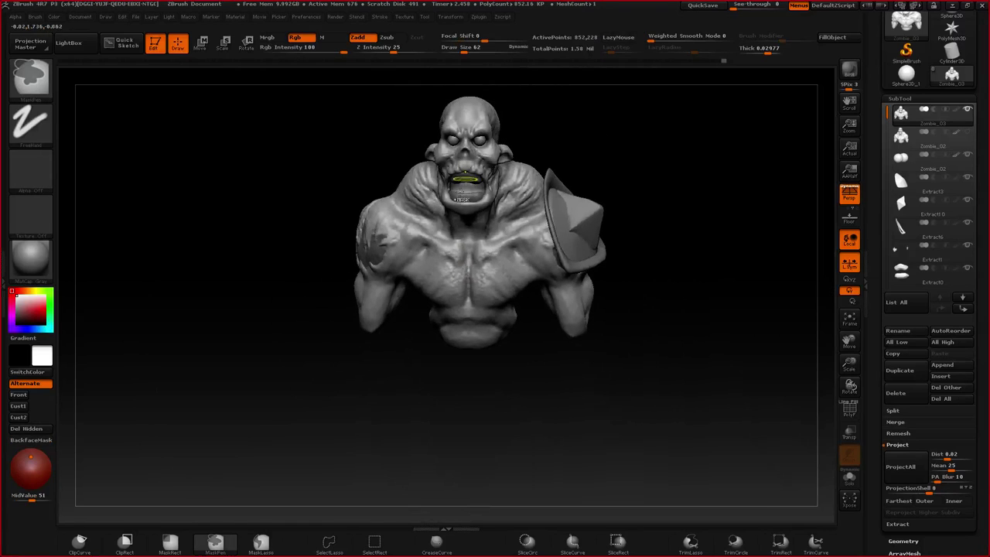
right_drag(478, 201, 463, 275)
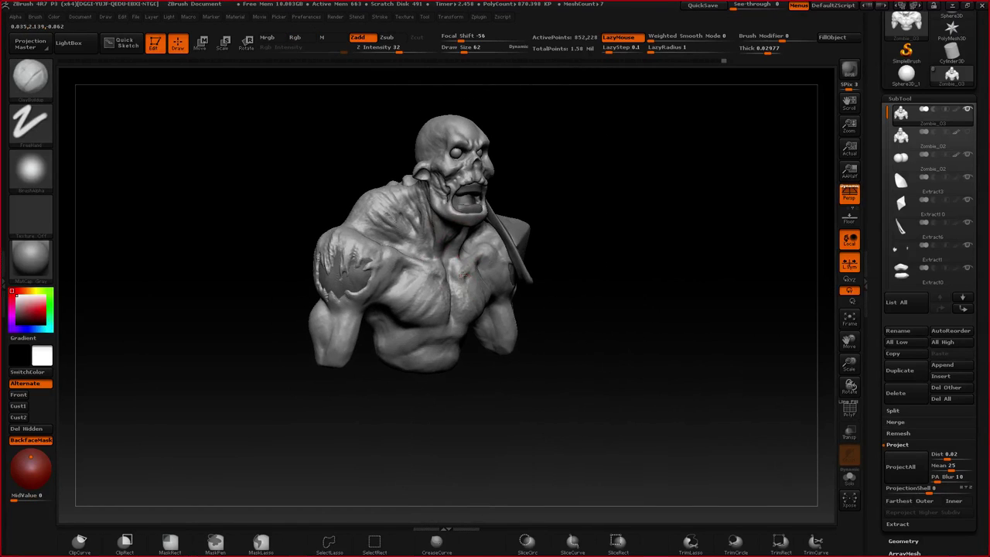
mouse_move(461, 275)
mouse_down()
mouse_move(459, 192)
mouse_move(405, 222)
mouse_move(415, 222)
mouse_up()
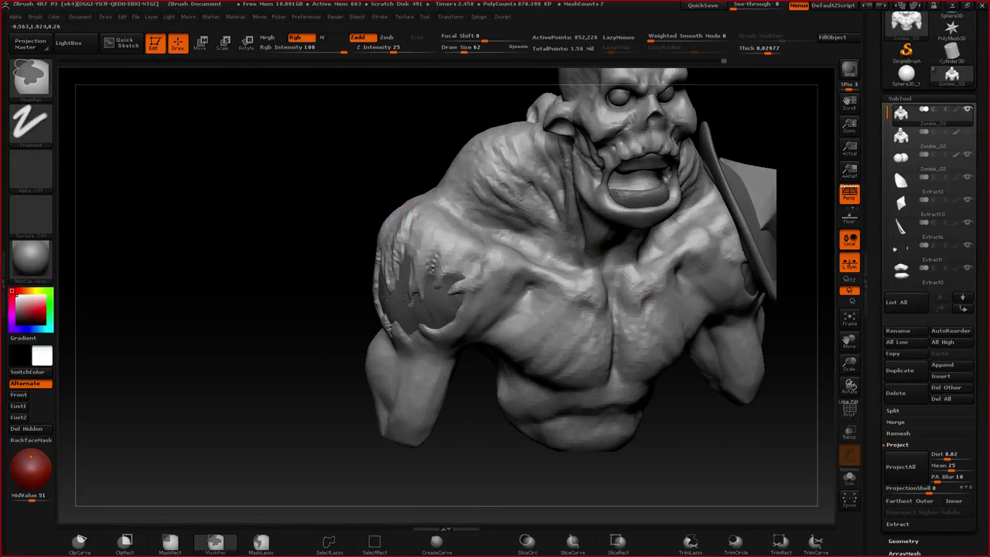
ctrl+right_drag(387, 295, 382, 283)
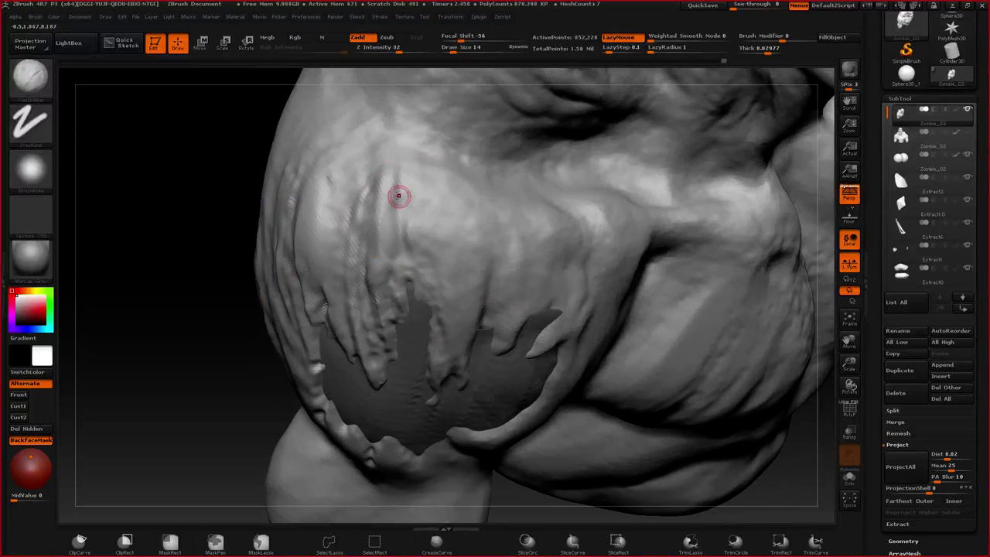
key(space)
drag(394, 193, 397, 194)
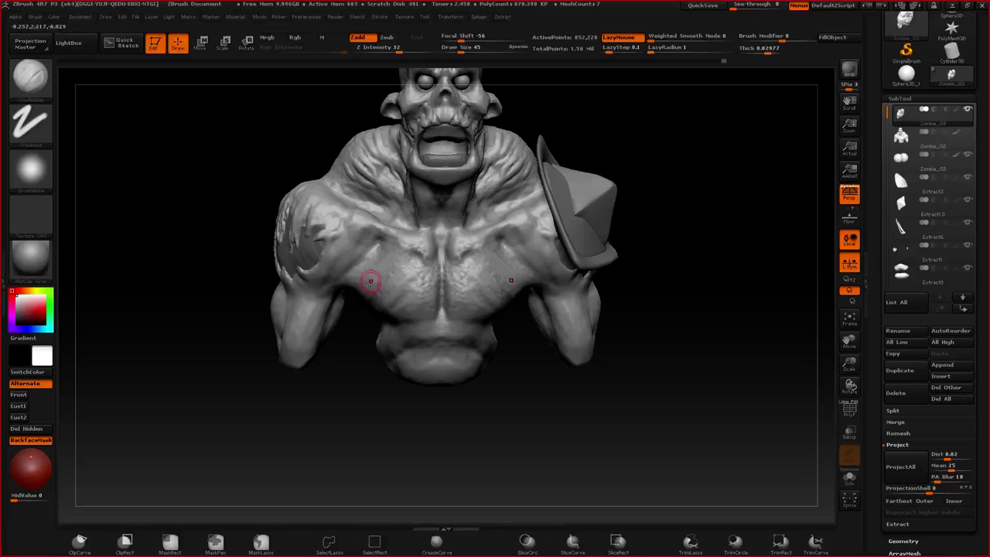
- Select the Extract1 subtool and reshape it inside the shoulder wound with the Smooth and Move brushes
right_drag(371, 281, 340, 346)
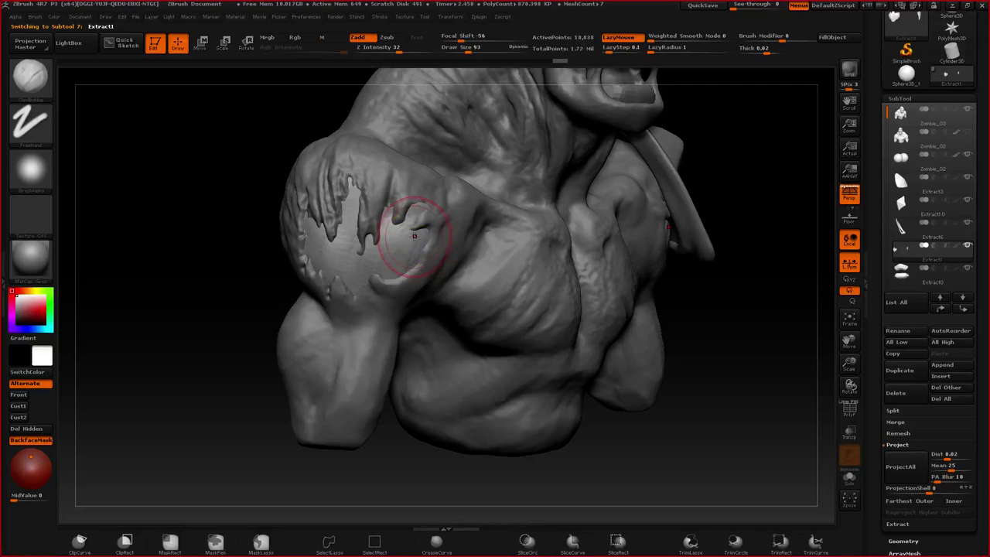
key(space)
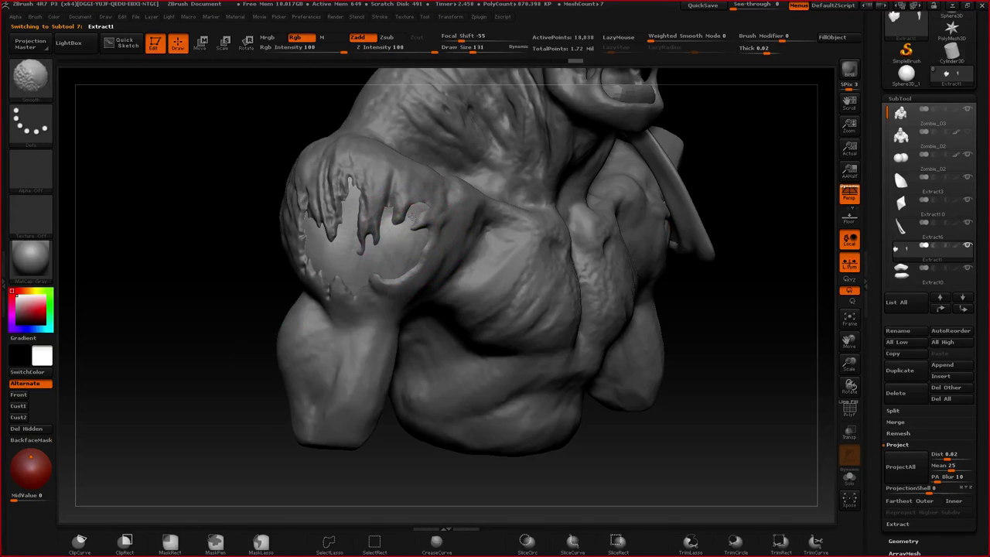
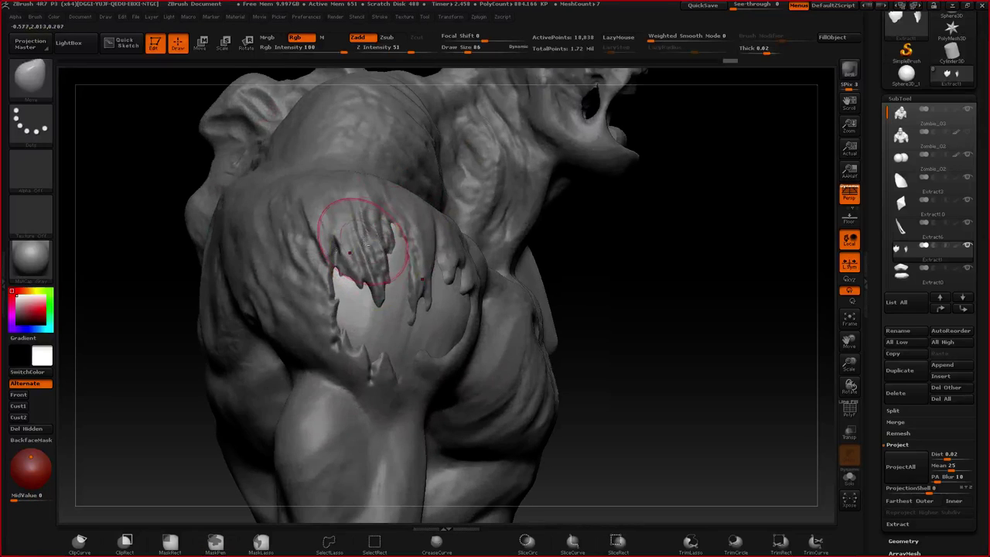
- Select the Zombie_03 subtool and carve creases into the torn shoulder skin with Dam_Standard at draw size 22
alt+click(365, 221)
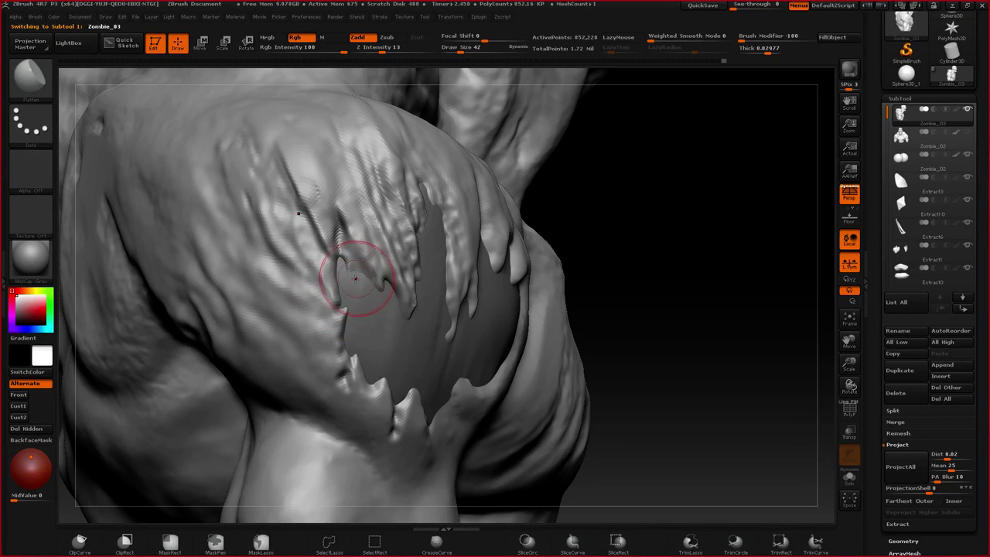
key(b)
key(d)
key(s)
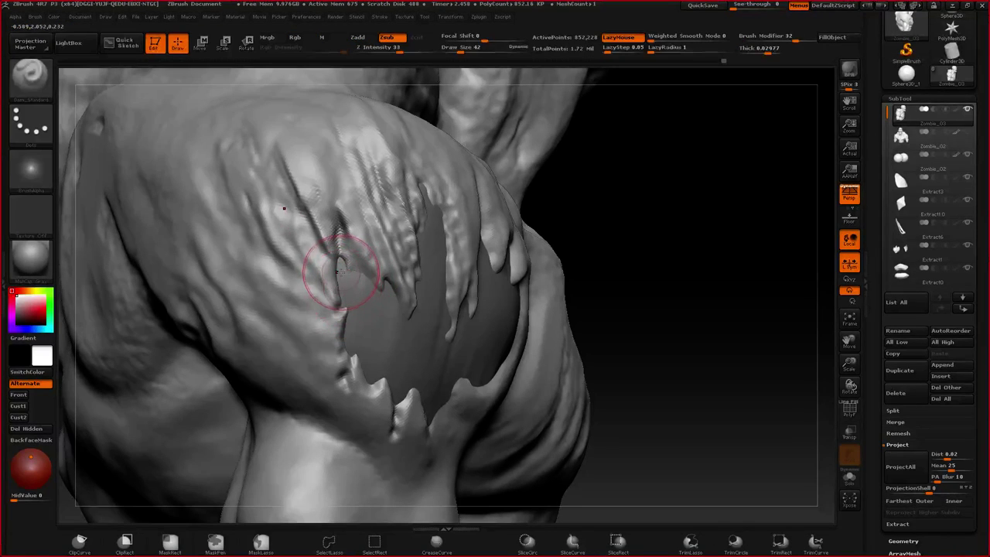
key(space)
drag(343, 277, 339, 276)
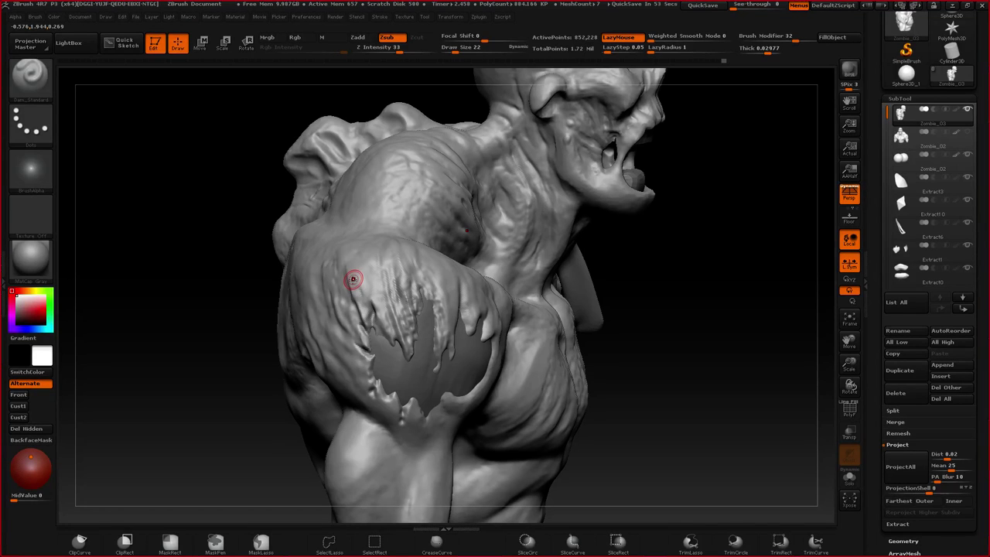
- Add long skin ridges running down the shoulder toward the wound with the ClayBuildup brush
right_drag(354, 258, 387, 296)
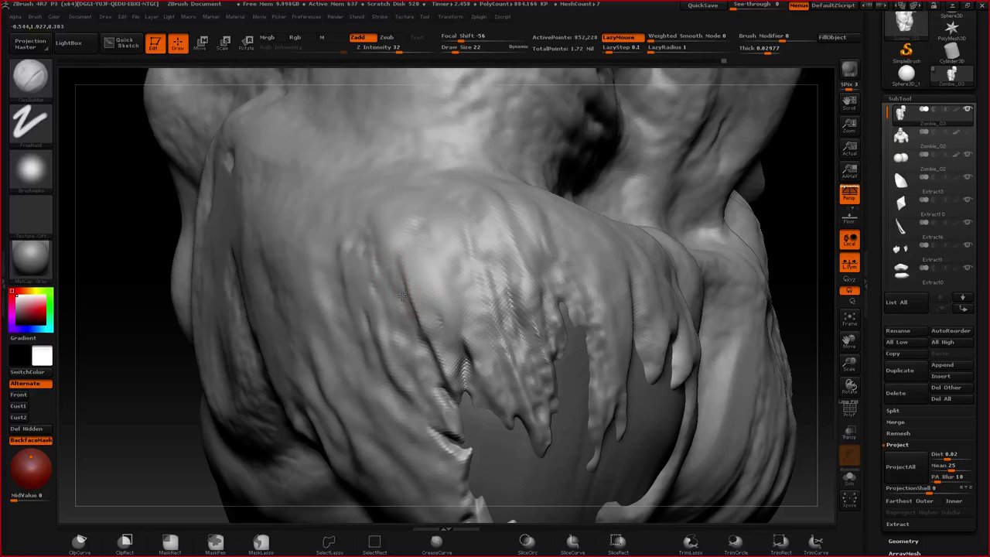
mouse_move(393, 249)
mouse_down()
mouse_move(418, 328)
mouse_move(390, 309)
mouse_up()
drag(349, 212, 341, 271)
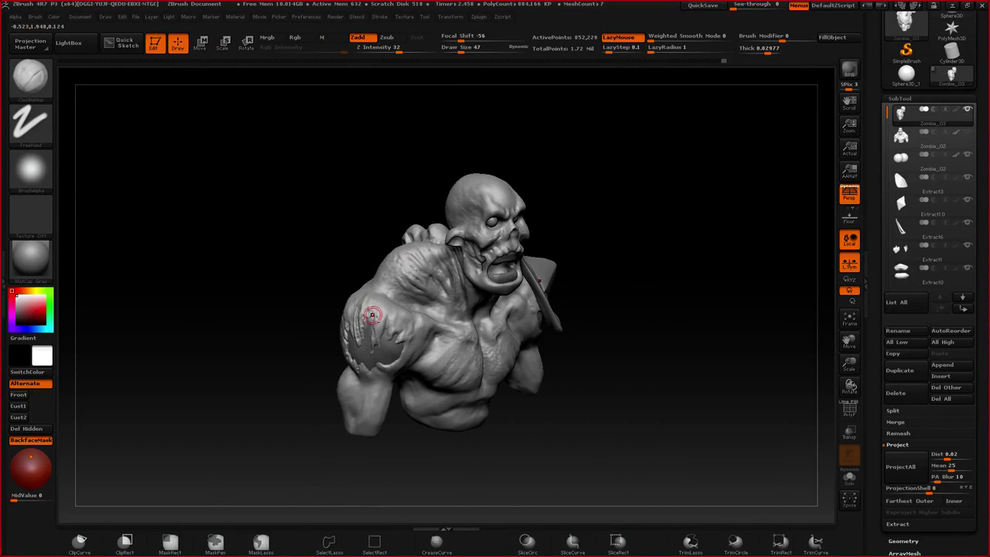
- Reshape the tip of the hanging skin strand over the shoulder wound with the Move brush
alt+drag(369, 265, 367, 198)
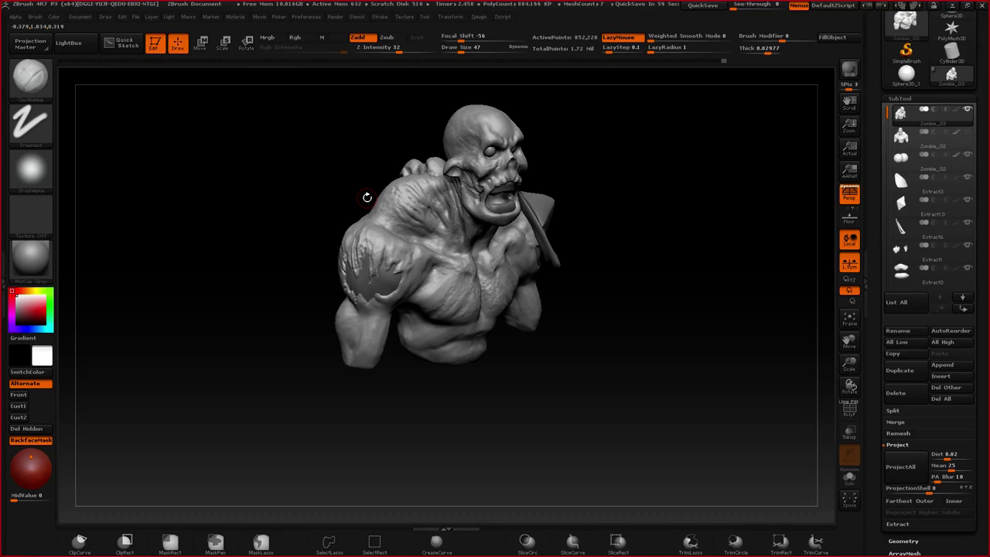
alt+drag(361, 248, 334, 221)
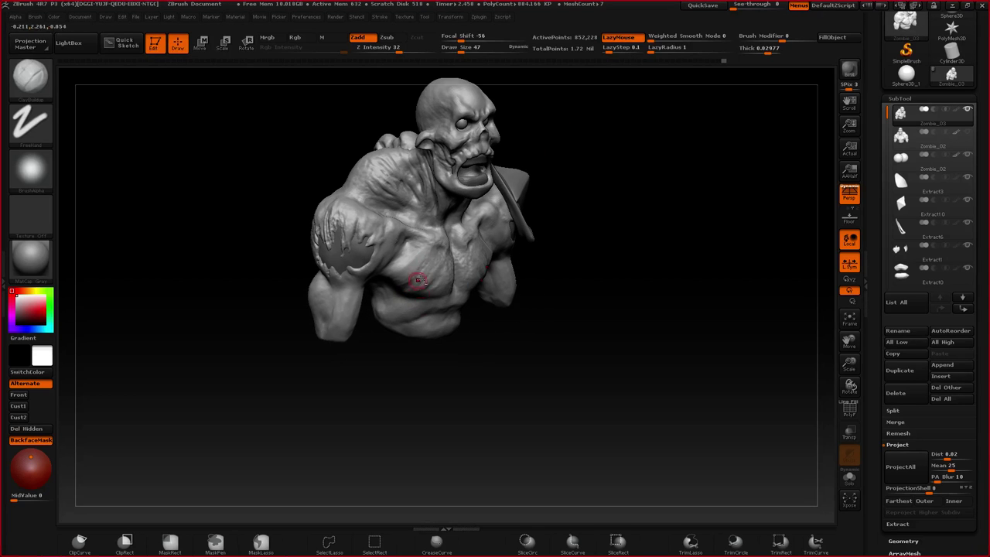
ctrl+right_drag(339, 237, 332, 273)
right_drag(287, 240, 321, 226)
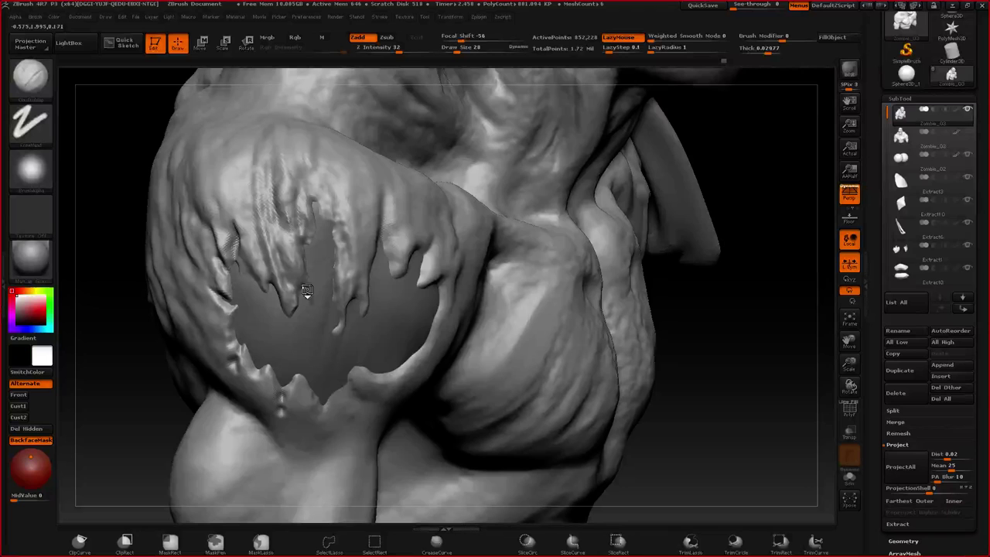
right_drag(307, 290, 289, 317)
key(b)
key(m)
key(v)
drag(289, 312, 297, 318)
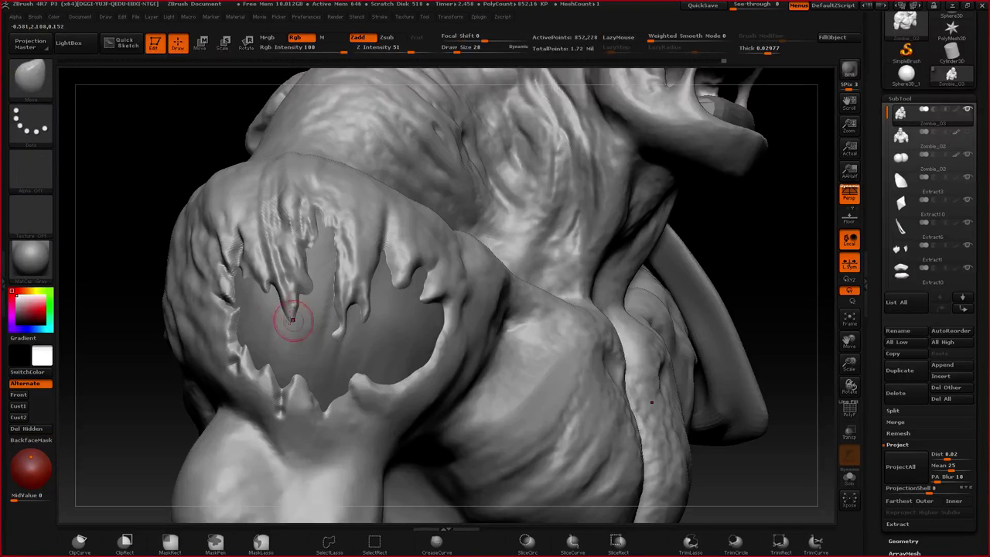
- Flatten the jagged rear edge of the shoulder wound with the Flatten brush
right_drag(234, 333, 283, 321)
right_drag(363, 294, 244, 319)
key(b)
key(f)
key(a)
mouse_move(237, 316)
mouse_down()
mouse_move(230, 331)
mouse_move(226, 315)
mouse_up()
- Carve cuts into the rear rim of the shoulder wound with Dam_Standard at draw size 22
mouse_move(255, 309)
right_down()
mouse_move(203, 288)
mouse_move(288, 279)
mouse_move(279, 277)
right_up()
key(b)
key(d)
key(s)
drag(278, 277, 272, 295)
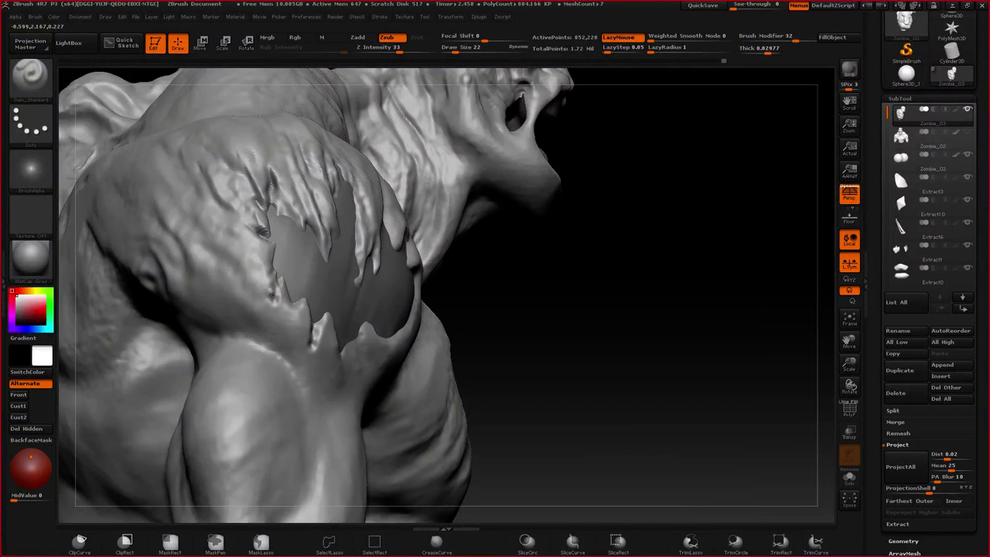
click(272, 296)
- Enlarge the Dam_Standard brush and carve grooves between the skin strands at the front of the shoulder
right_drag(272, 297, 260, 375)
key(space)
click(319, 332)
mouse_move(318, 331)
right_down()
mouse_move(309, 356)
mouse_move(365, 261)
right_up()
mouse_move(337, 307)
mouse_down()
mouse_move(345, 268)
mouse_move(343, 287)
mouse_up()
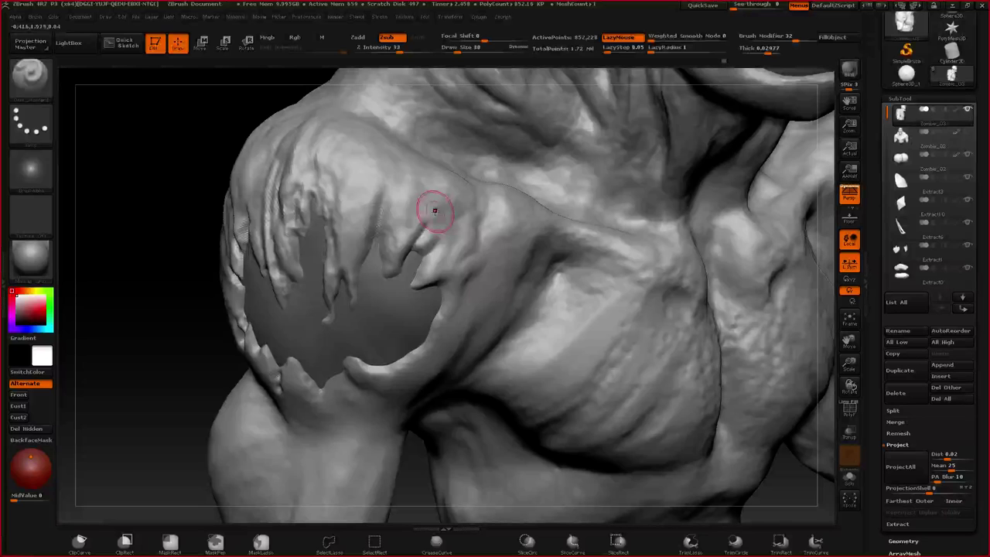
- Carve deep gouges into the skin at the front edge of the shoulder wound with Dam_Standard
mouse_move(425, 224)
ctrl+right_down()
mouse_move(411, 284)
mouse_move(398, 225)
mouse_move(421, 221)
mouse_move(401, 238)
mouse_move(358, 235)
mouse_move(392, 252)
mouse_move(398, 267)
ctrl+right_up()
right_drag(371, 260, 403, 261)
mouse_move(408, 273)
mouse_down()
mouse_move(396, 234)
mouse_move(408, 288)
mouse_up()
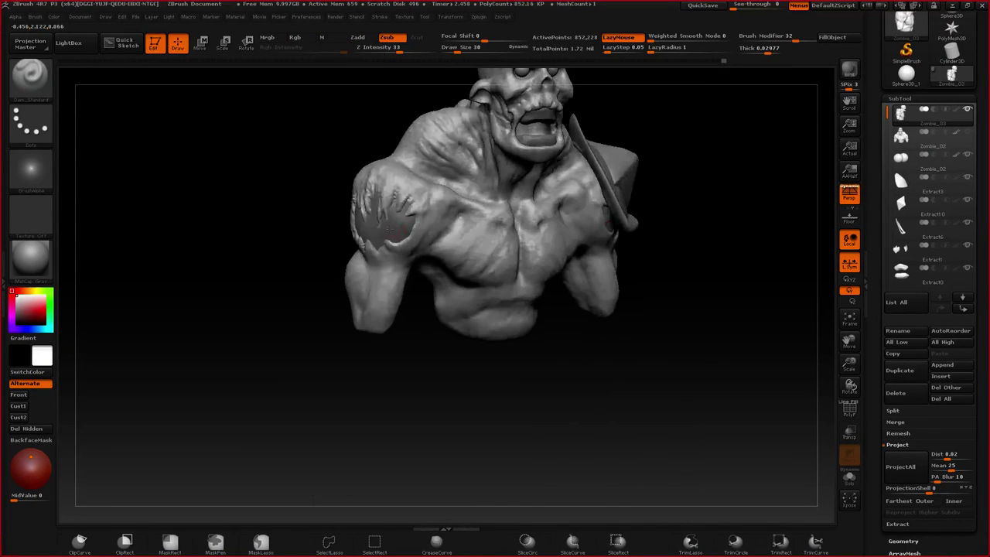
ctrl+right_drag(418, 237, 423, 280)
mouse_move(437, 210)
mouse_down()
mouse_move(424, 226)
mouse_move(430, 212)
mouse_up()
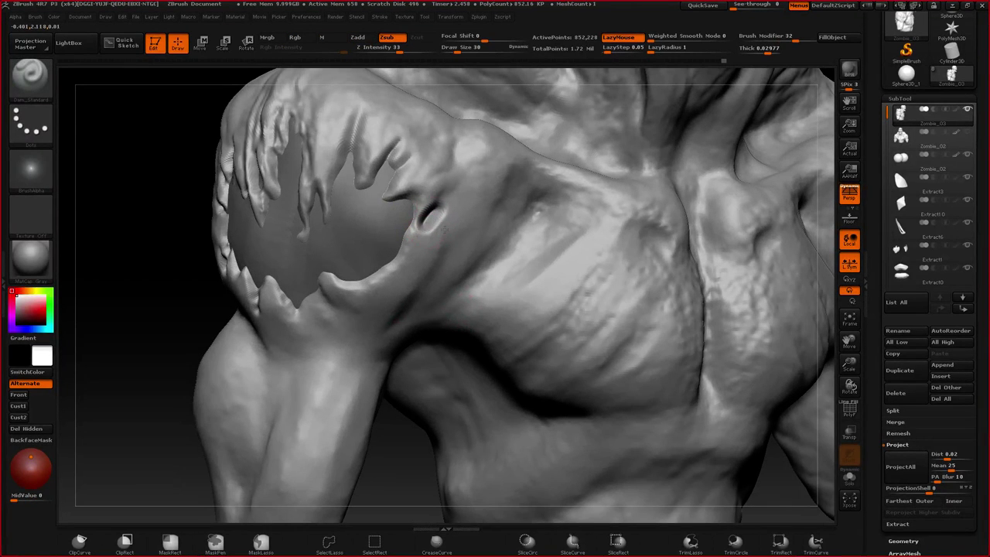
- Carve the lower front rim of the shoulder wound with Dam_Standard
right_drag(444, 229, 463, 228)
drag(397, 269, 383, 275)
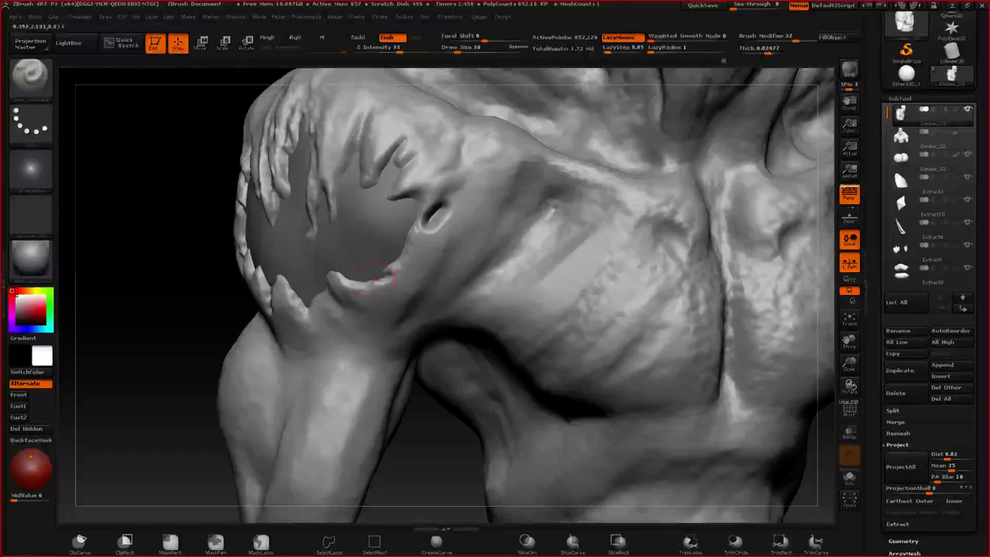
key(f)
right_drag(376, 275, 346, 310)
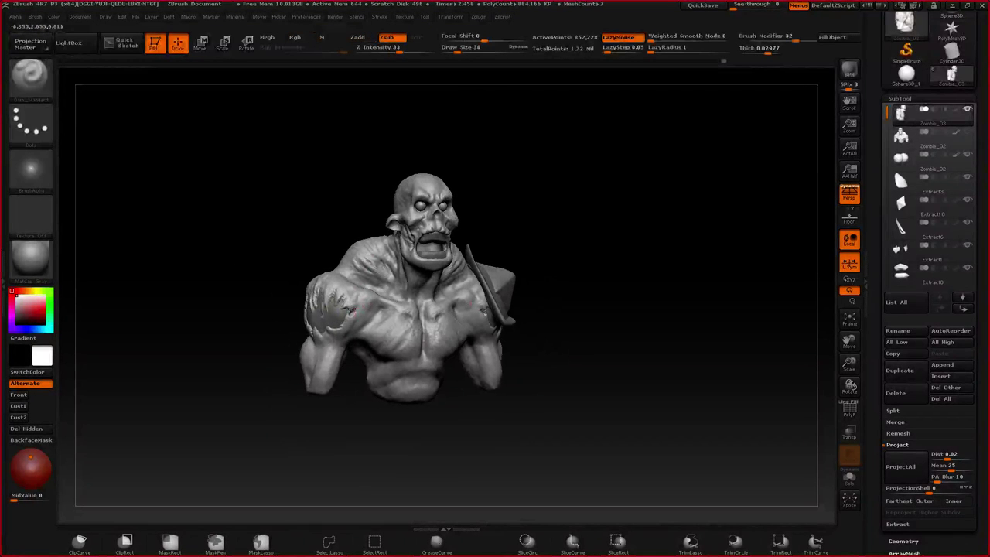
- Build up the skin folds beside the upper vertebrae with ClayBuildup at draw size 53
mouse_move(487, 267)
right_down()
mouse_move(389, 256)
mouse_move(397, 299)
right_up()
key(space)
drag(399, 299, 441, 281)
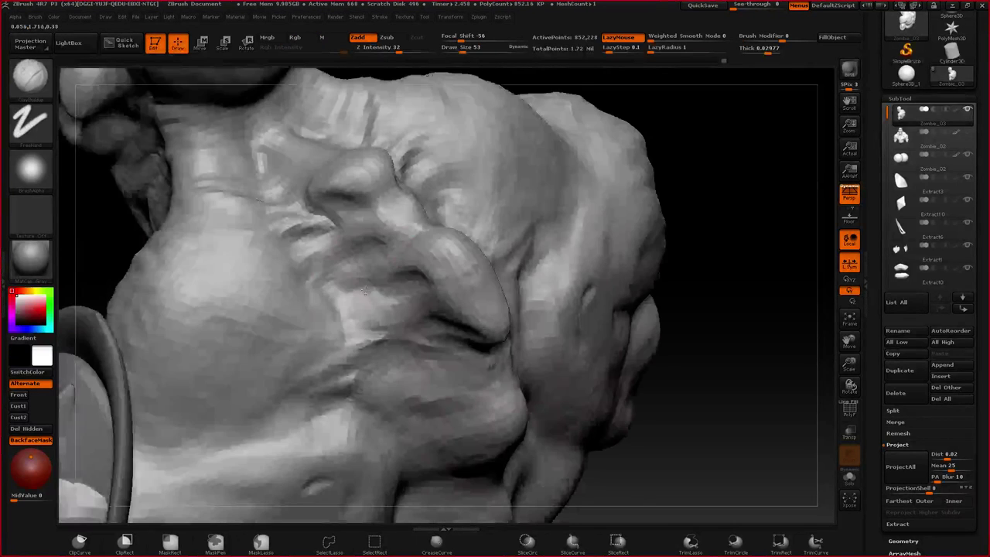
right_drag(366, 291, 361, 283)
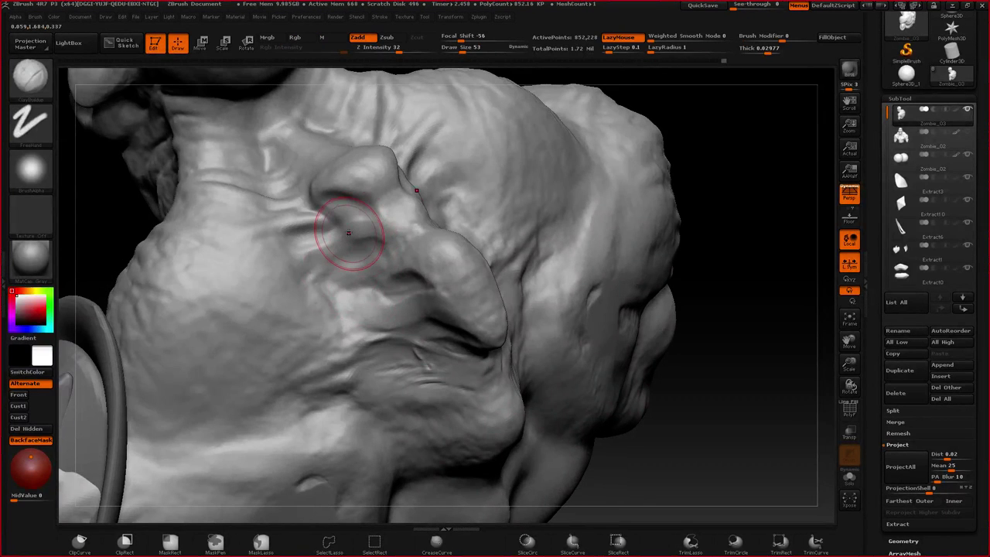
mouse_move(348, 232)
mouse_down()
mouse_move(361, 256)
mouse_move(341, 209)
mouse_up()
right_drag(341, 209, 376, 209)
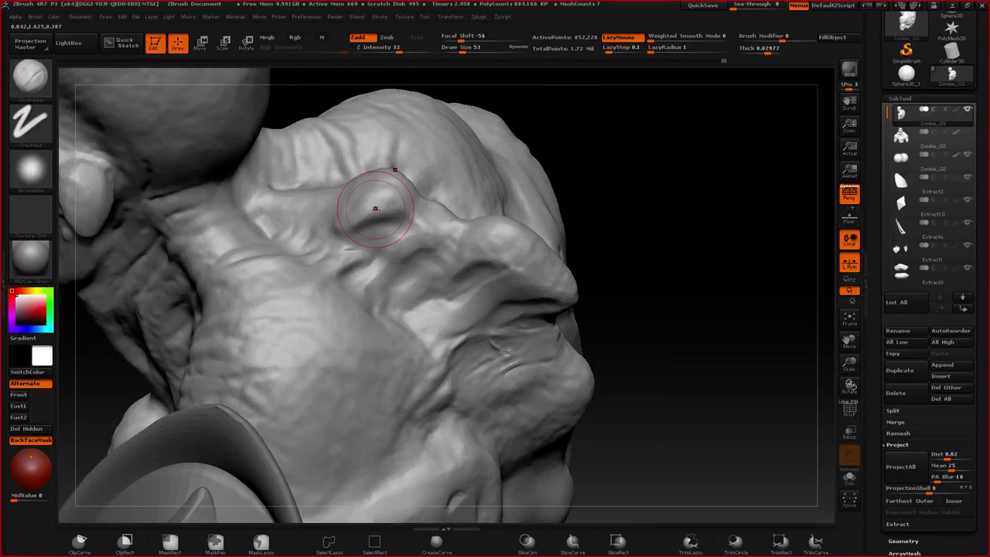
mouse_move(375, 209)
mouse_down()
mouse_move(341, 223)
mouse_move(383, 209)
mouse_move(396, 218)
mouse_up()
- Flatten the folds beside the vertebrae and reshape the surrounding skin with the Move brush at draw size 93
key(3)
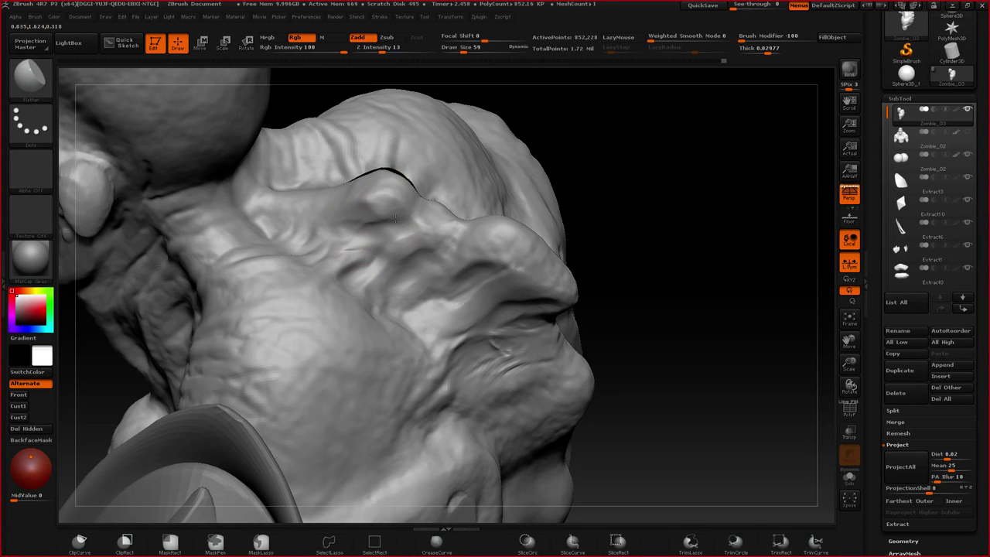
right_drag(395, 217, 432, 230)
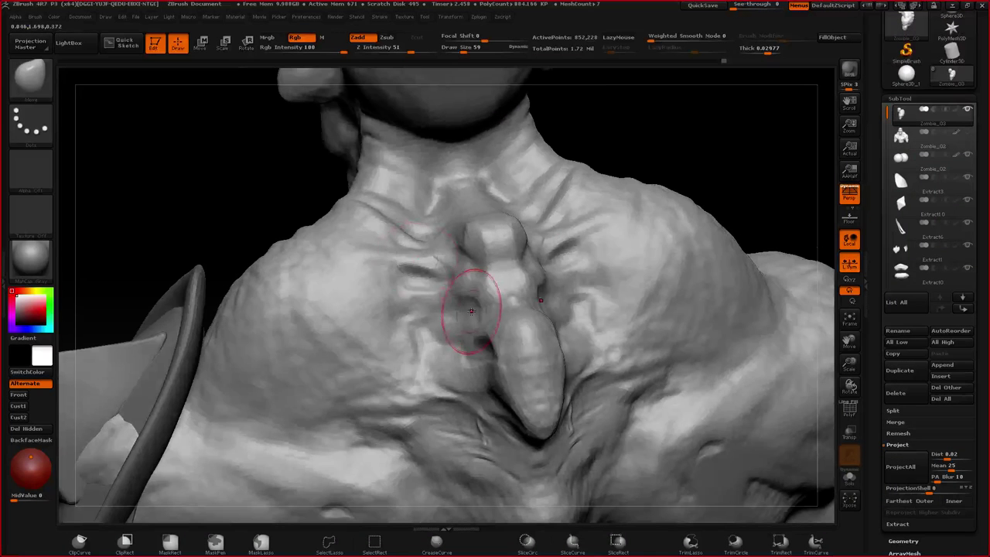
key(space)
right_drag(475, 243, 420, 361)
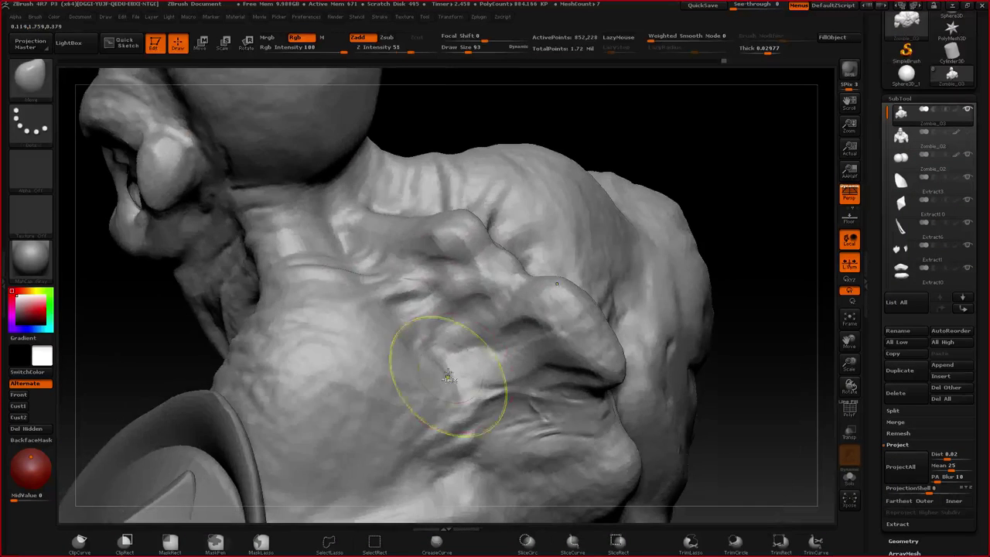
- Build up the skin behind the armpit on the armored side with ClayBuildup at draw size 47
key(f)
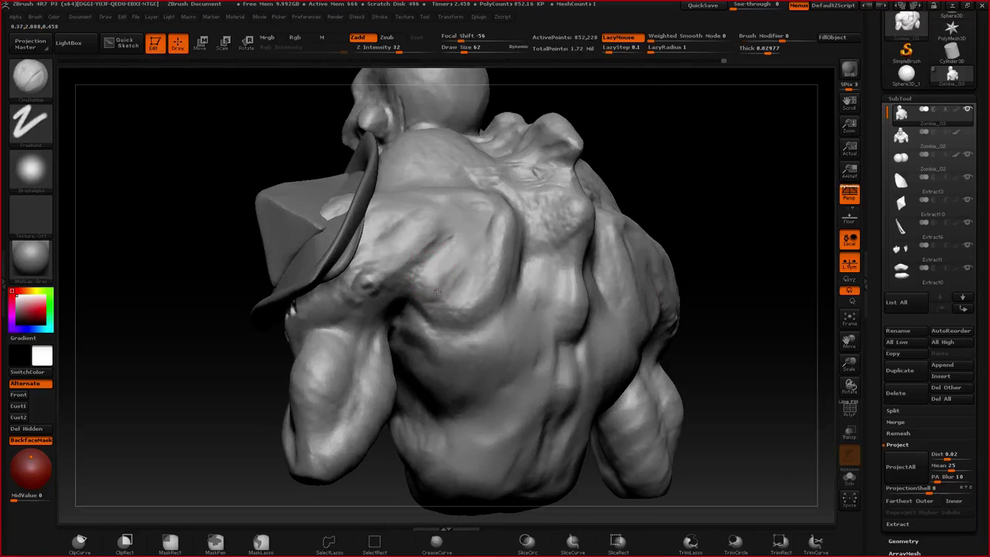
key(space)
drag(452, 296, 451, 290)
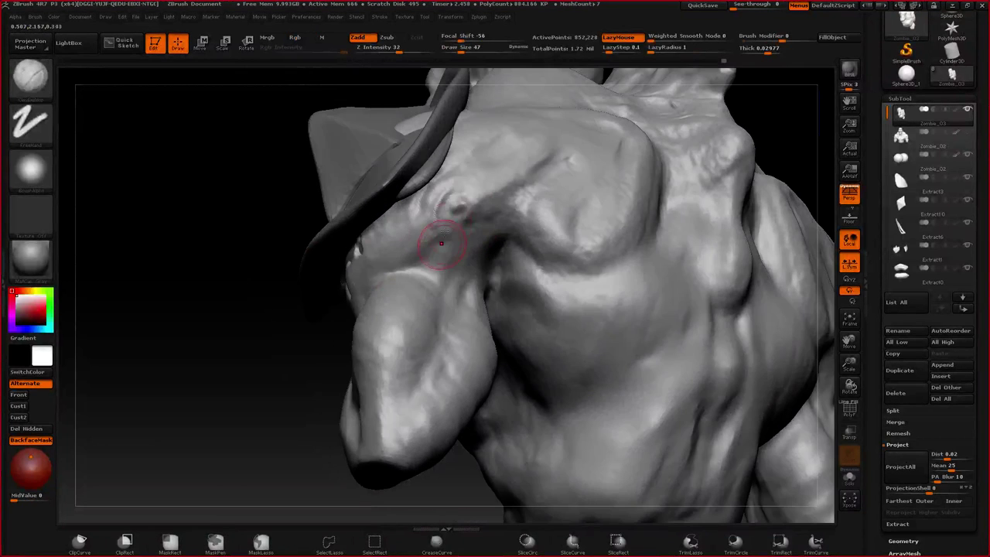
- Flatten the muscle ridges at the back of the armored shoulder with the Flatten brush at draw size 47
key(b)
key(f)
key(a)
mouse_move(450, 207)
mouse_down()
mouse_move(437, 207)
mouse_move(471, 214)
mouse_move(463, 178)
mouse_up()
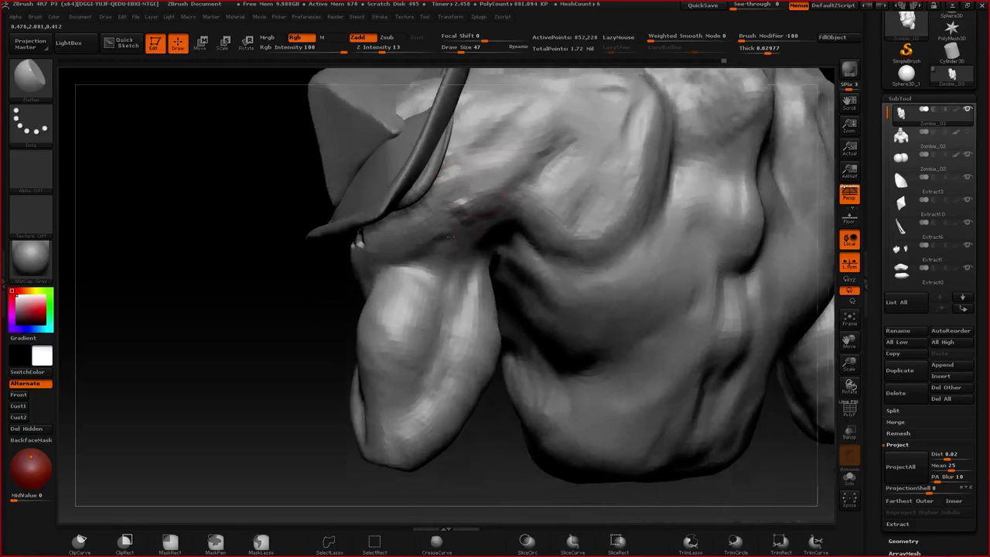
alt+right_drag(451, 237, 411, 290)
drag(463, 214, 439, 222)
right_drag(432, 246, 427, 298)
- Select the shoulder pad's inner plate and return to the Zombie_03 body subtool
alt+click(350, 292)
right_drag(495, 246, 488, 292)
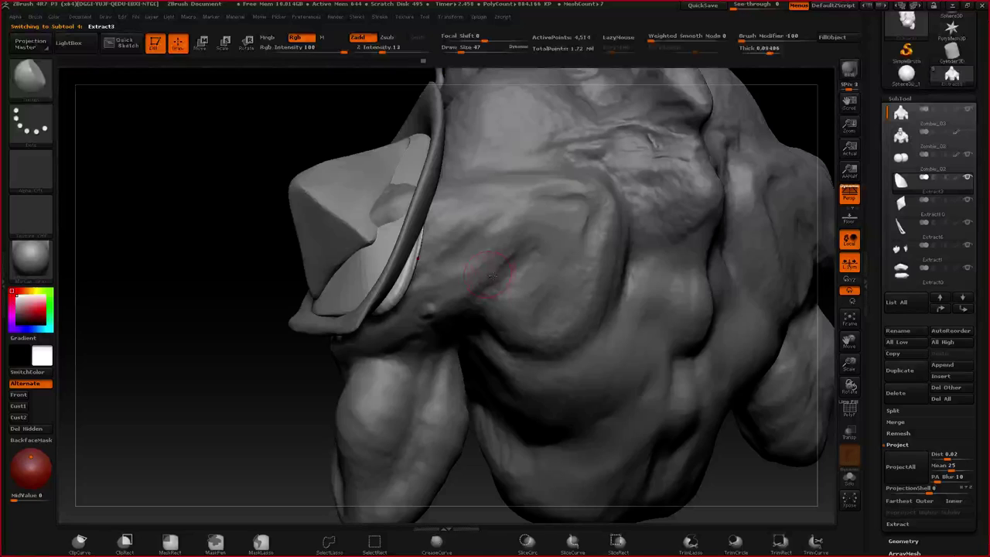
right_drag(526, 249, 512, 223)
alt+click(503, 236)
- Build up the wrinkled trapezius skin above the shoulder pad with ClayBuildup, starting at draw size 82
ctrl+right_drag(524, 305, 502, 197)
right_drag(501, 197, 488, 212)
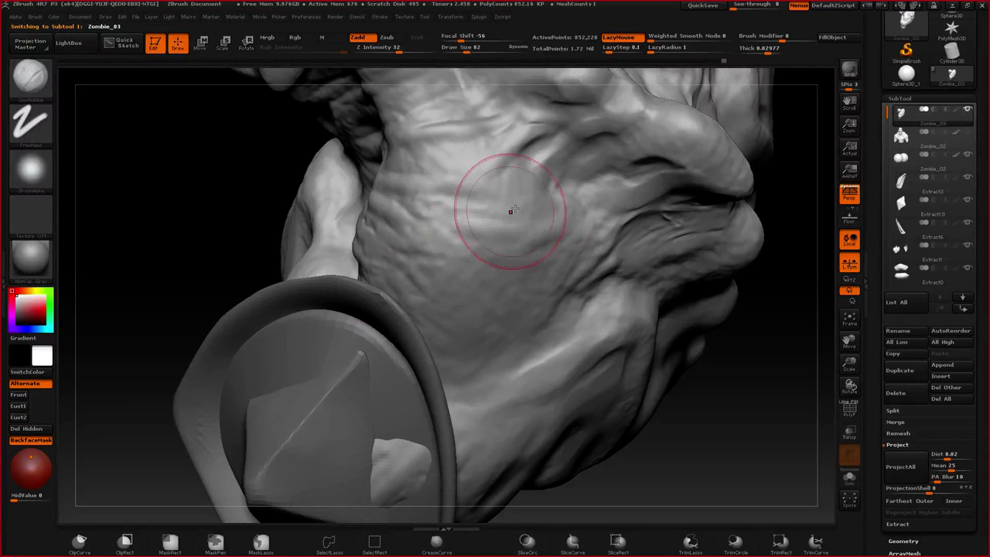
mouse_move(567, 184)
mouse_down()
mouse_move(469, 199)
mouse_move(482, 220)
mouse_move(452, 252)
mouse_up()
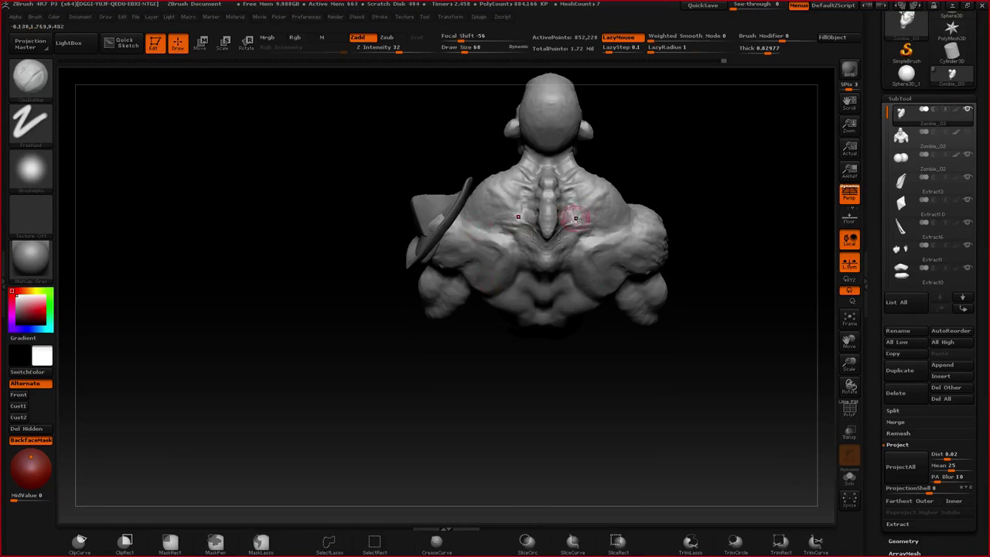
- Build up the short wrinkles flanking the upper vertebrae at draw size 42 and soften them with the Flatten brush
ctrl+right_drag(581, 213, 581, 235)
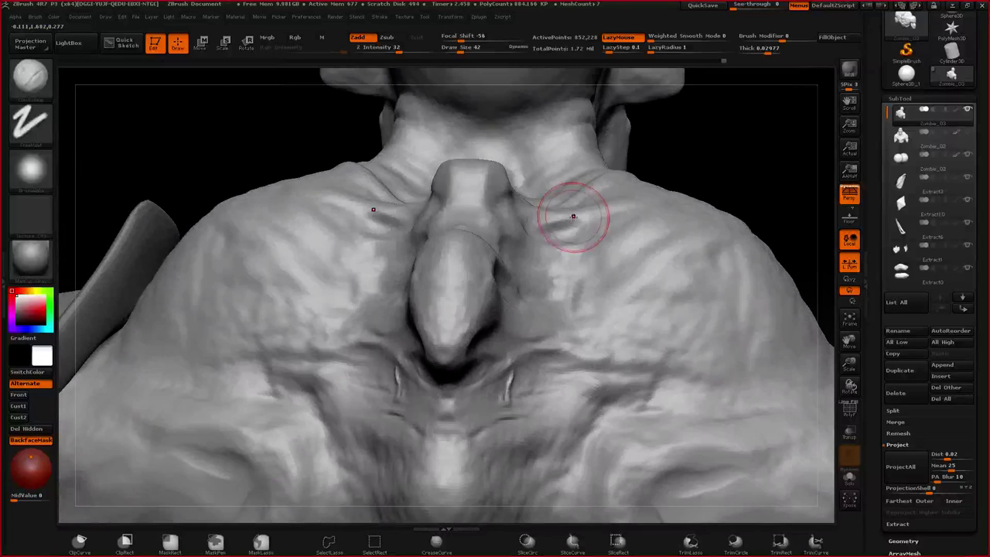
alt+right_drag(573, 221, 581, 211)
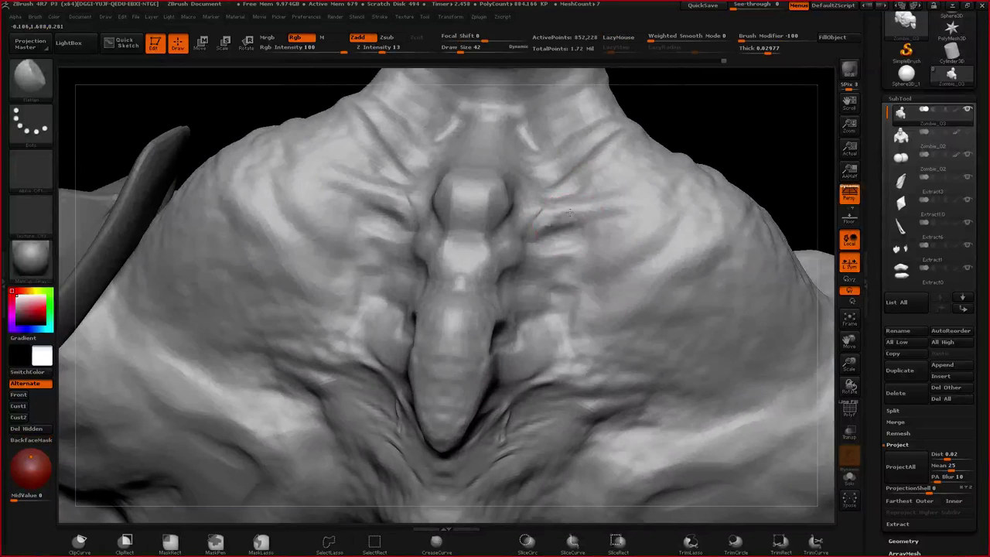
mouse_move(592, 213)
mouse_down()
mouse_move(547, 229)
mouse_move(540, 204)
mouse_up()
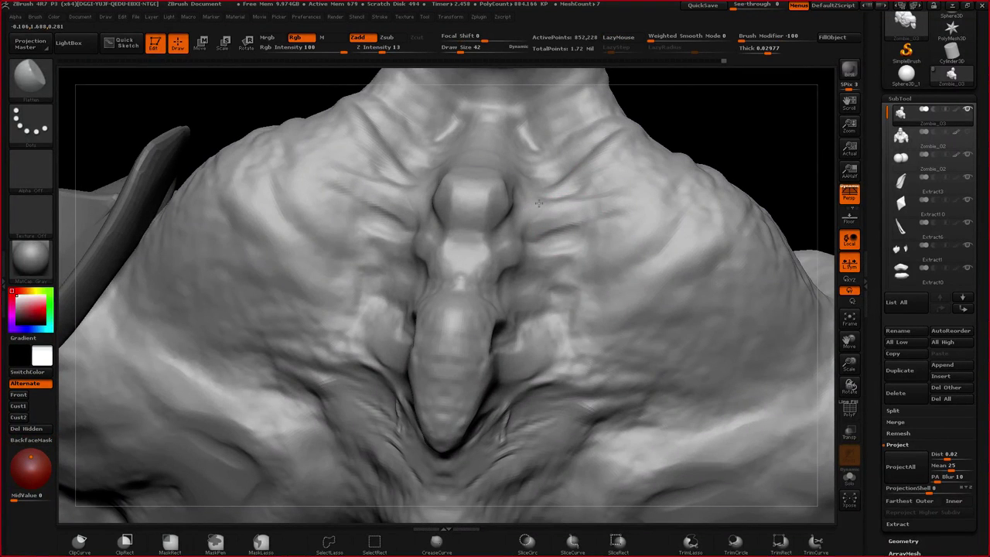
- Refine the skin folds across the top of the trapezius beside the shoulder pad with ClayBuildup at draw size 42
key(f)
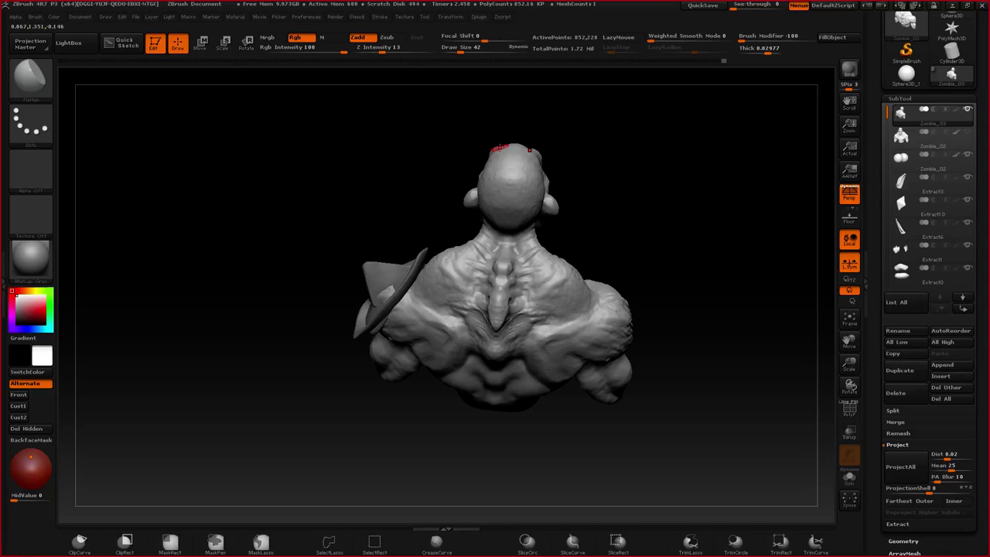
alt+right_drag(513, 307, 513, 276)
ctrl+right_drag(512, 277, 495, 340)
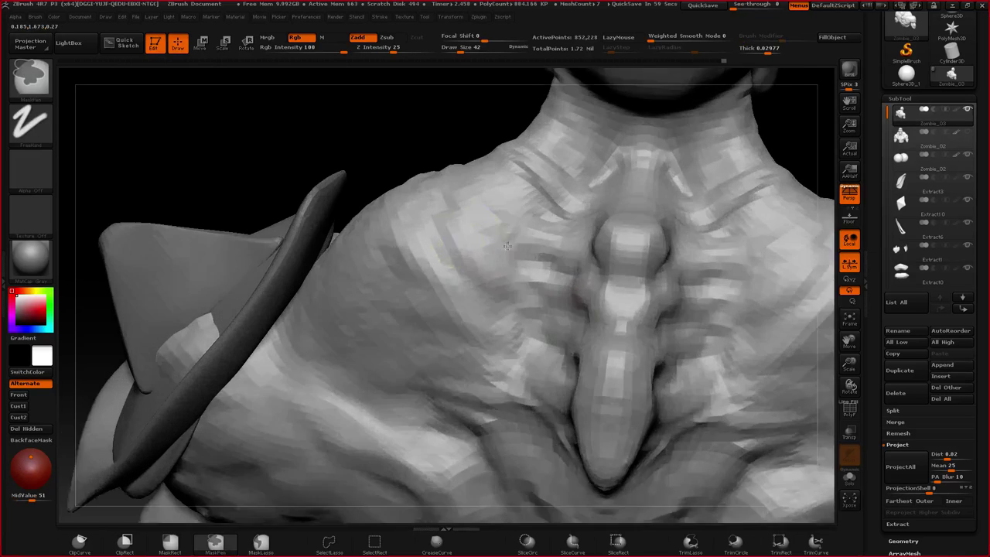
right_drag(472, 301, 519, 256)
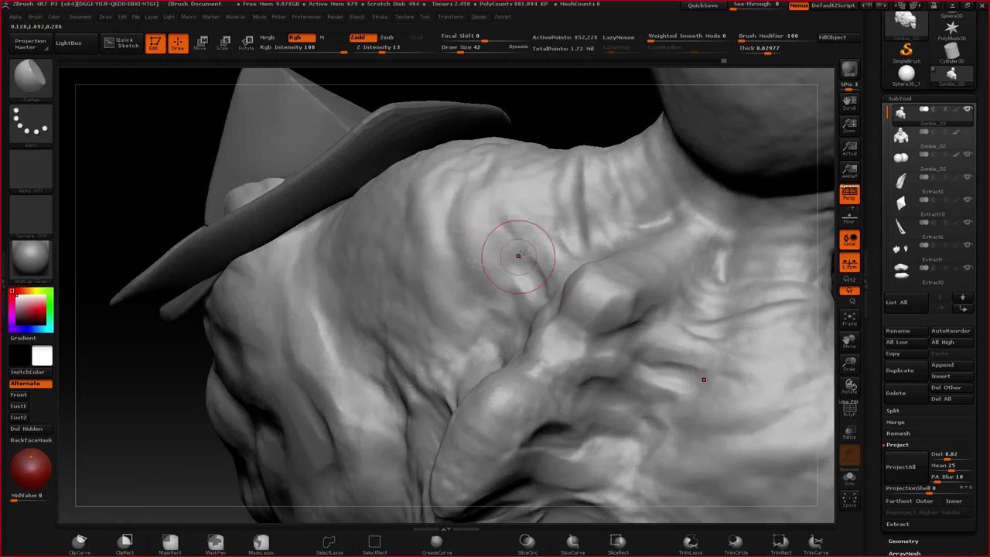
right_drag(475, 194, 475, 136)
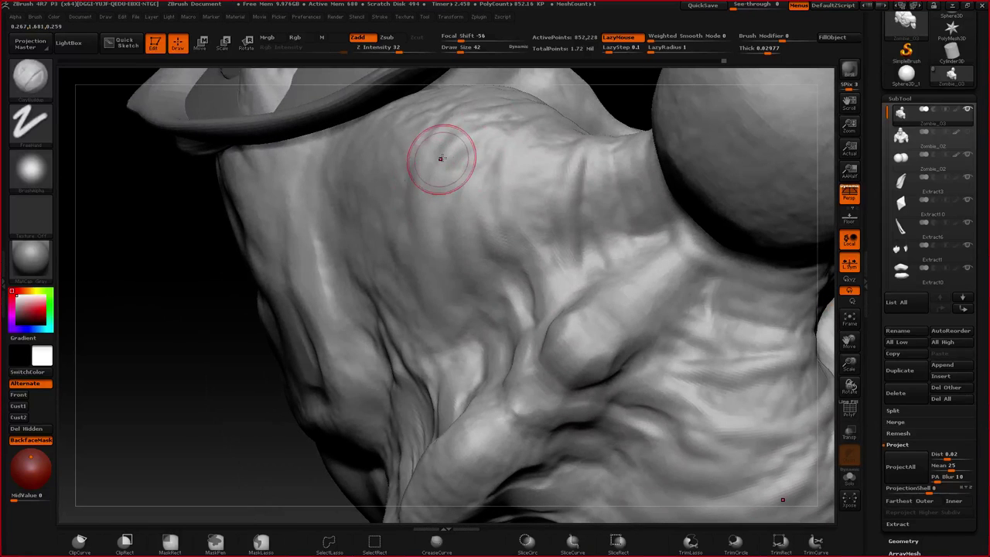
right_drag(441, 159, 448, 206)
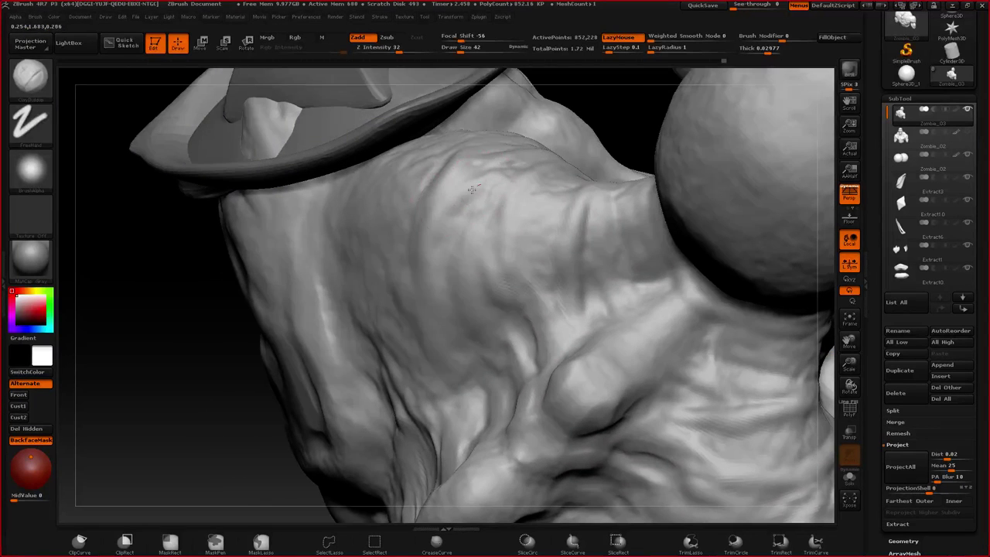
right_drag(422, 299, 427, 344)
ctrl+right_drag(427, 344, 511, 160)
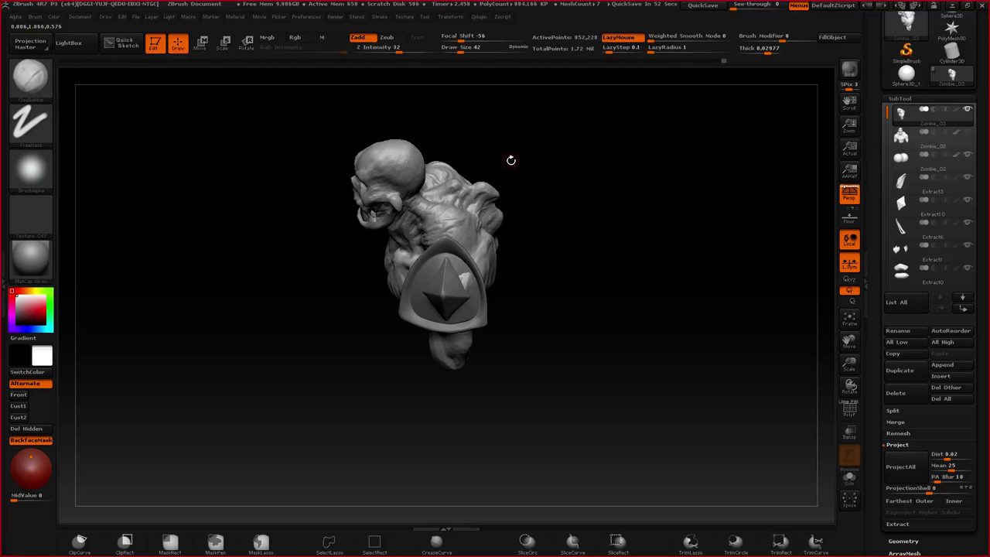
- Examine the whole bust from the front, the wounded side and below the jaw
drag(510, 160, 516, 212)
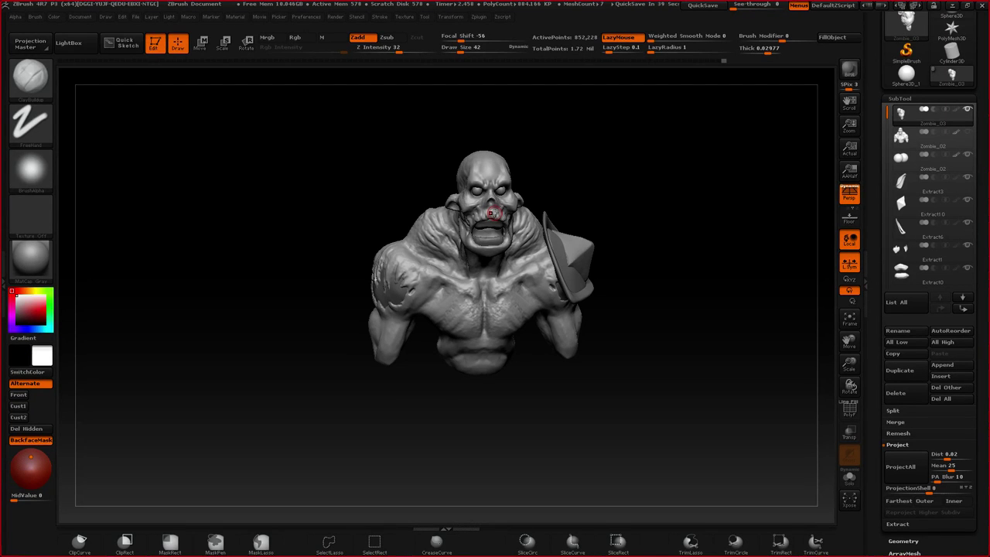
ctrl+right_drag(494, 213, 468, 207)
drag(475, 207, 410, 229)
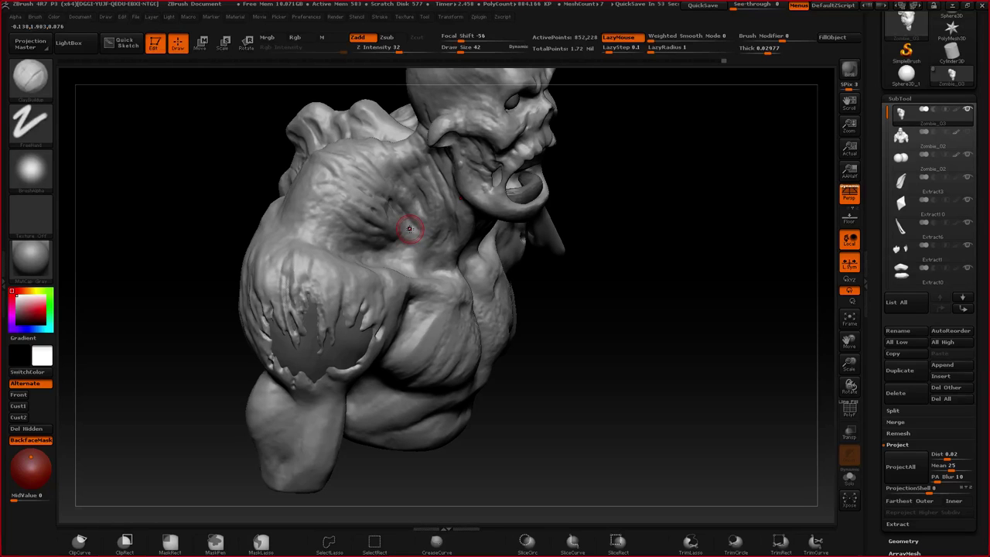
alt+drag(582, 195, 551, 262)
mouse_move(455, 302)
right_down()
mouse_move(424, 298)
mouse_move(438, 314)
mouse_move(448, 259)
right_up()
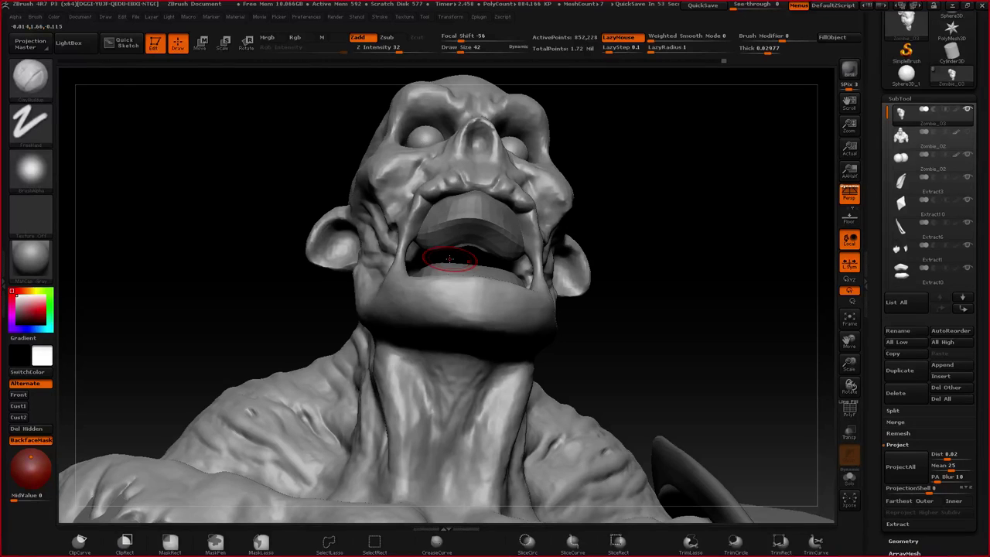
right_drag(449, 259, 496, 360)
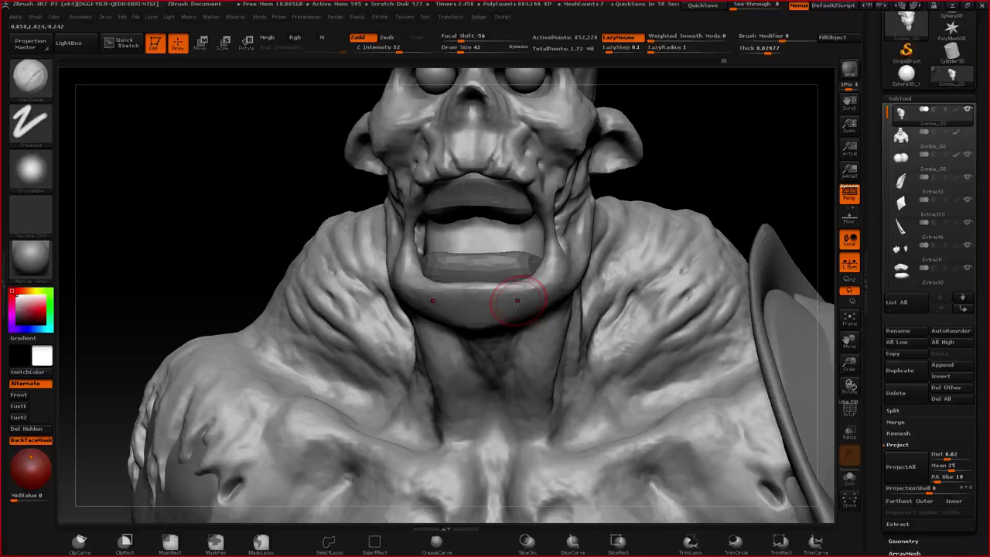
right_drag(378, 267, 419, 400)
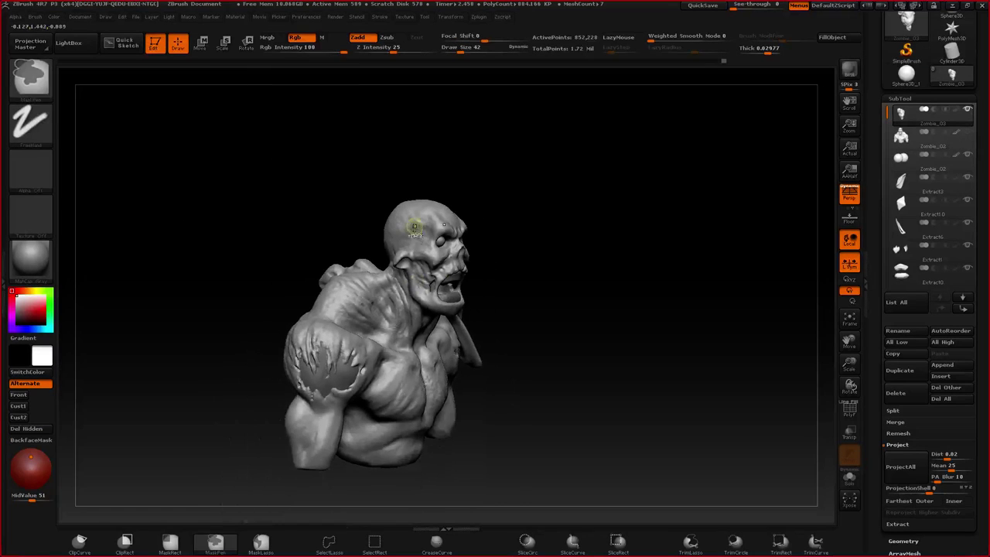
- Carve wrinkles into the cheek tissue between the mouth and ear with Dam_Standard at draw size 19
drag(465, 197, 405, 195)
drag(502, 152, 401, 247)
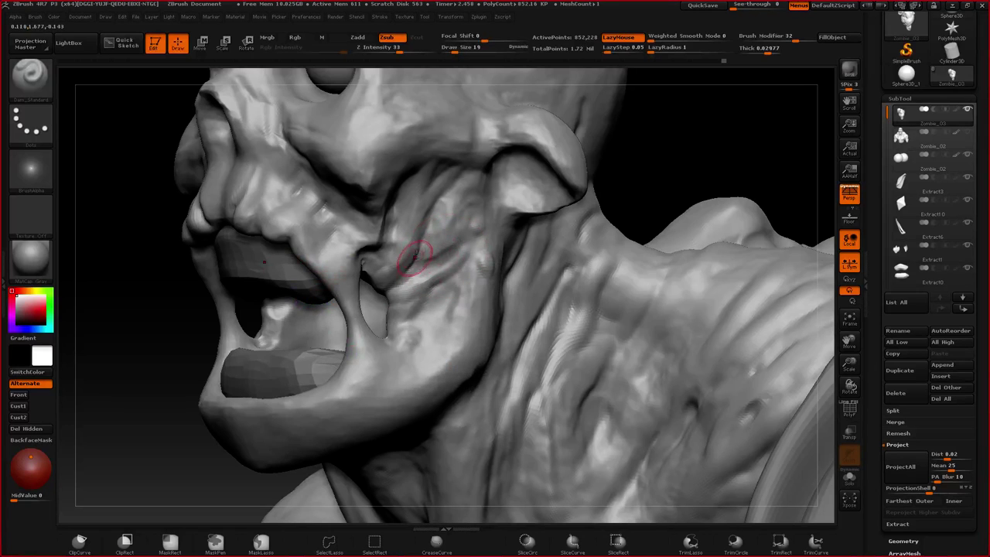
mouse_move(416, 253)
mouse_down()
mouse_move(447, 205)
mouse_move(404, 233)
mouse_up()
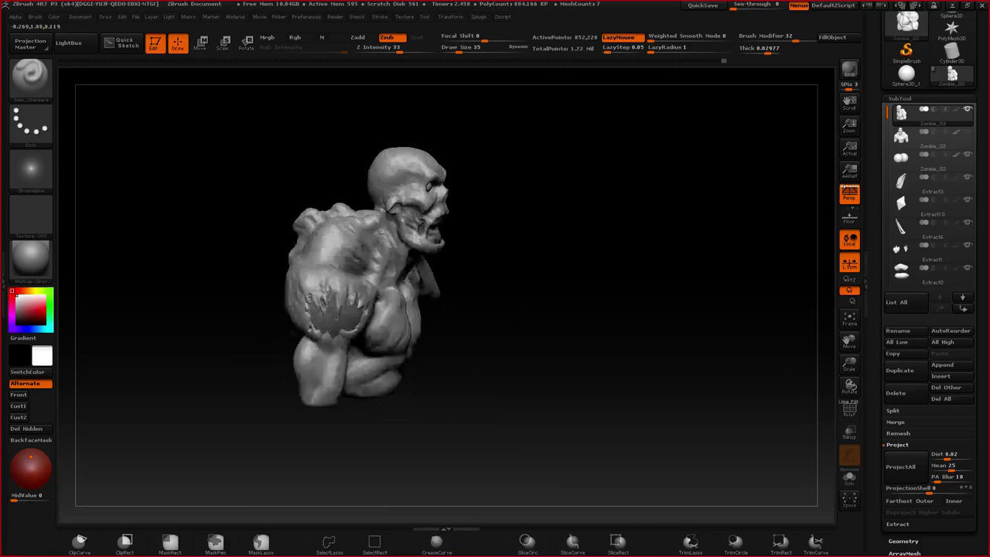
- Build up the bony ridges along the spine between the shoulder blades with ClayBuildup at draw size 78
drag(604, 310, 389, 250)
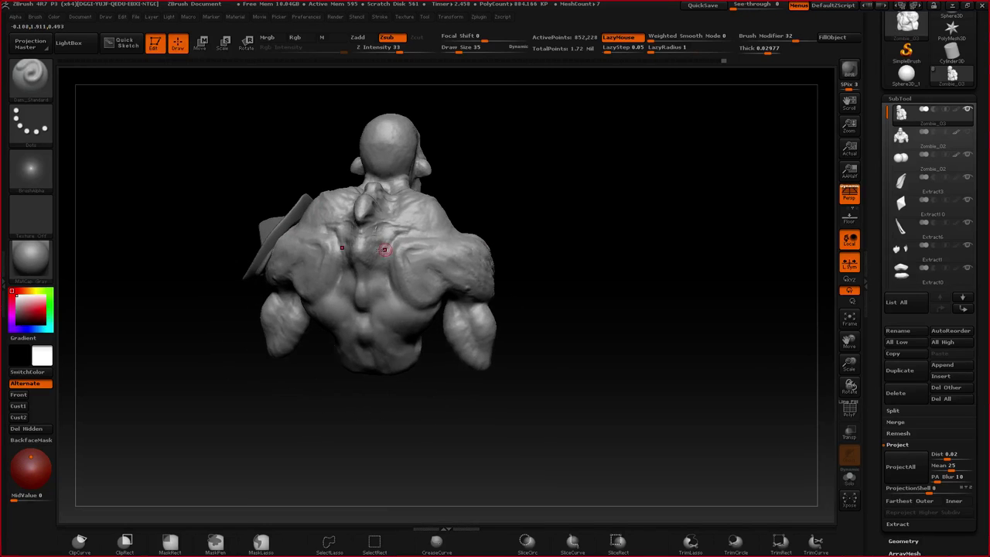
ctrl+right_drag(389, 249, 390, 299)
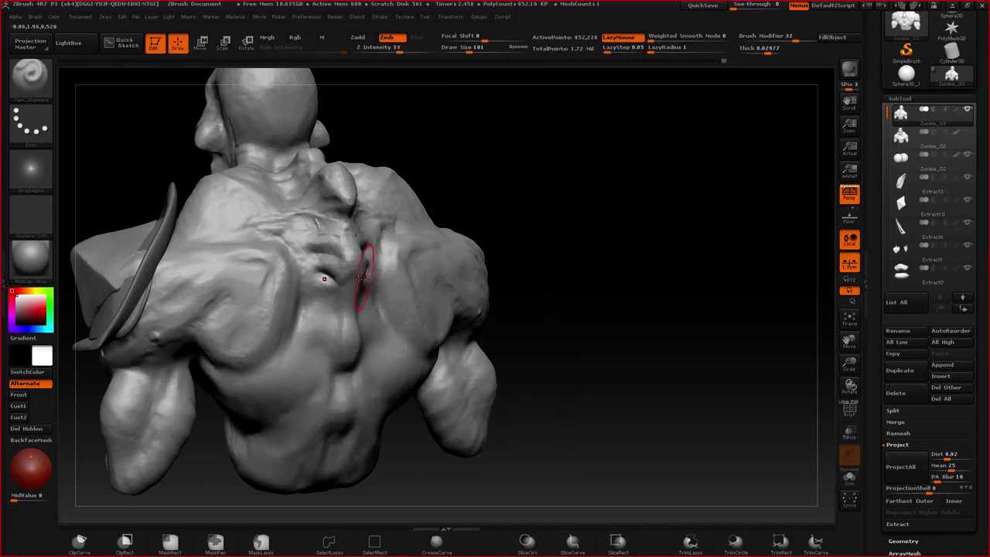
key(space)
mouse_move(339, 269)
mouse_down()
mouse_move(316, 253)
mouse_move(329, 278)
mouse_up()
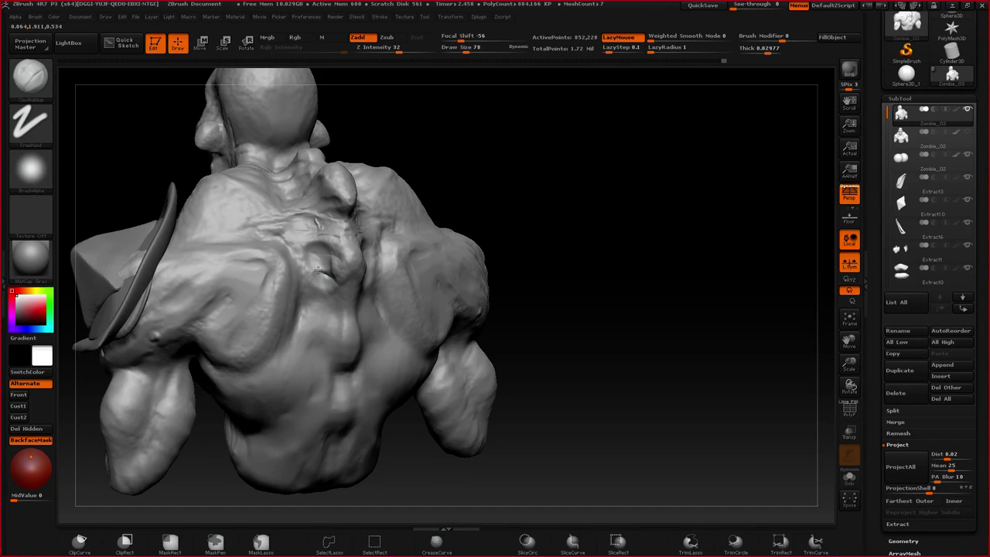
- Refine the skin folds around the upper vertebrae, smoothing them with the Flatten brush at draw size 86
right_drag(318, 271, 321, 291)
alt+right_drag(302, 252, 321, 308)
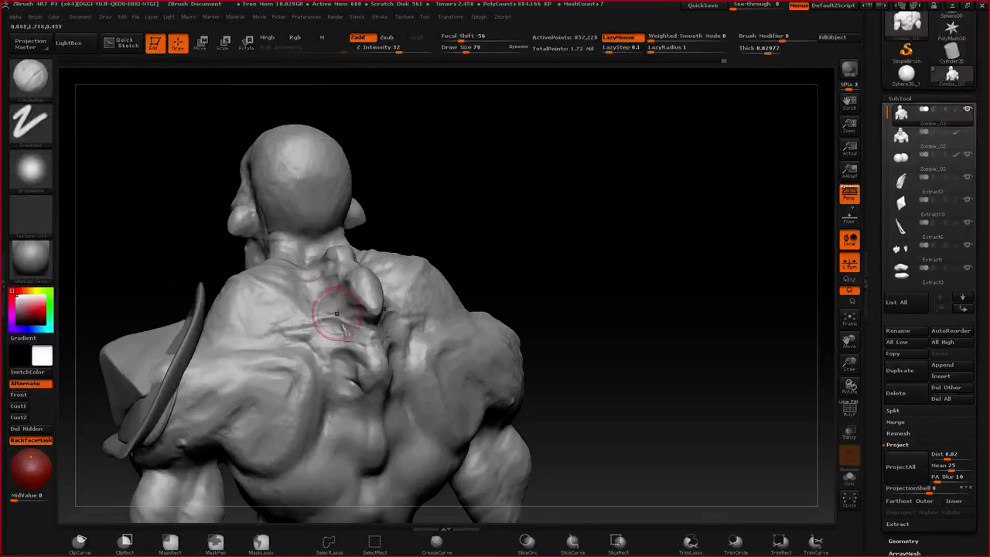
key(space)
mouse_move(353, 331)
mouse_down()
mouse_move(345, 328)
mouse_move(387, 287)
mouse_up()
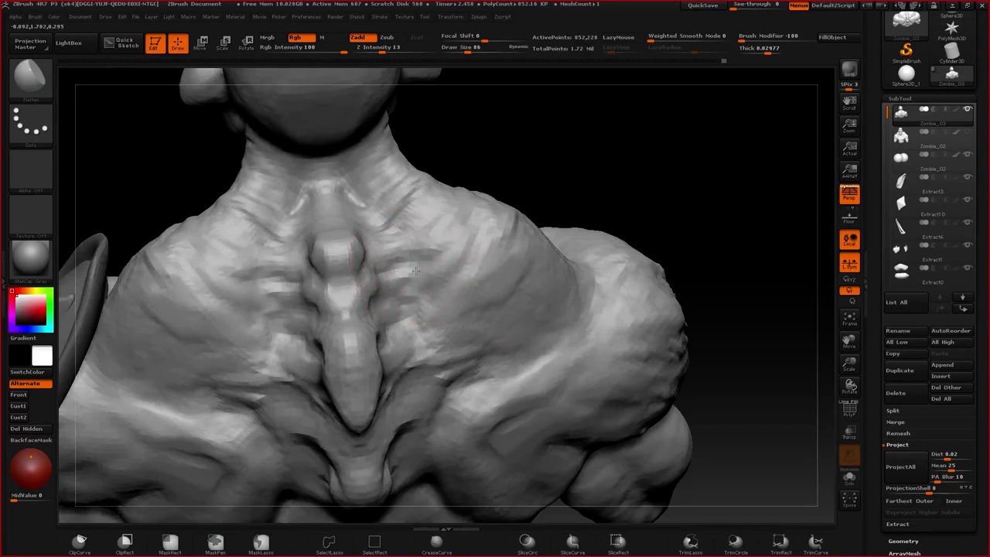
- Build up skin folds on the nape behind the ear with ClayBuildup at draw size 65
alt+right_drag(423, 270, 434, 269)
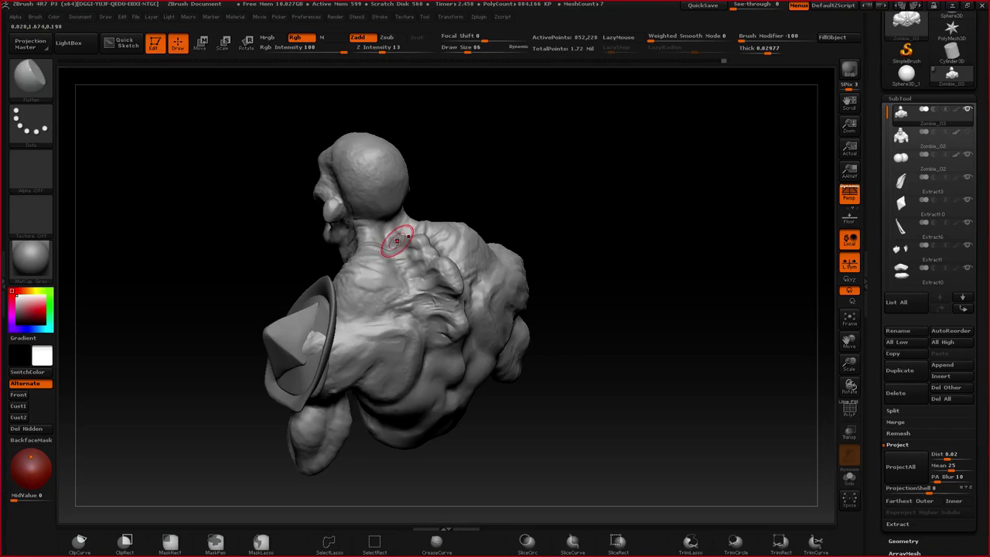
right_drag(399, 244, 561, 248)
ctrl+right_drag(433, 232, 434, 309)
right_drag(278, 251, 370, 250)
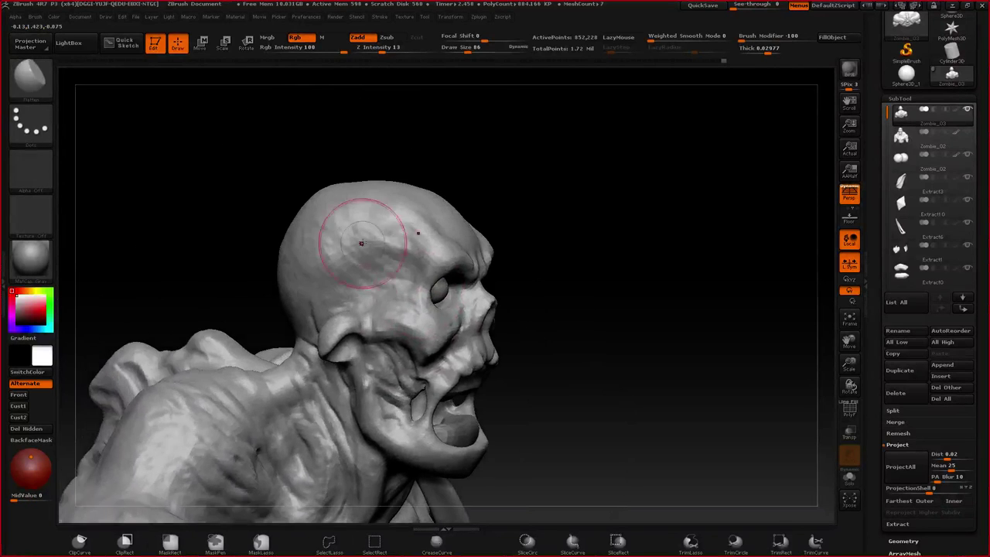
drag(369, 249, 390, 247)
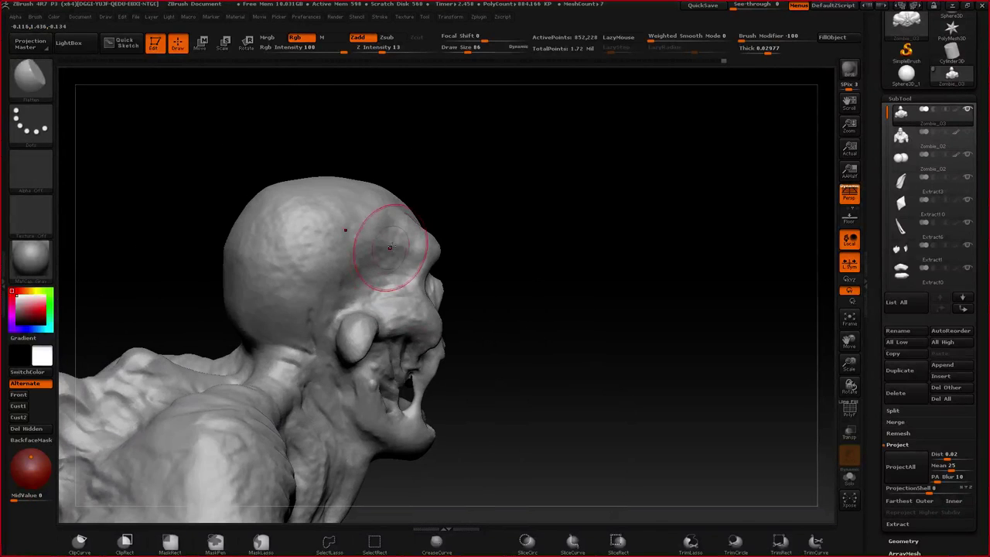
ctrl+right_drag(390, 247, 367, 246)
key(b)
key(c)
key(b)
mouse_move(362, 250)
mouse_down()
mouse_move(362, 278)
mouse_move(328, 291)
mouse_move(296, 277)
mouse_move(339, 280)
mouse_up()
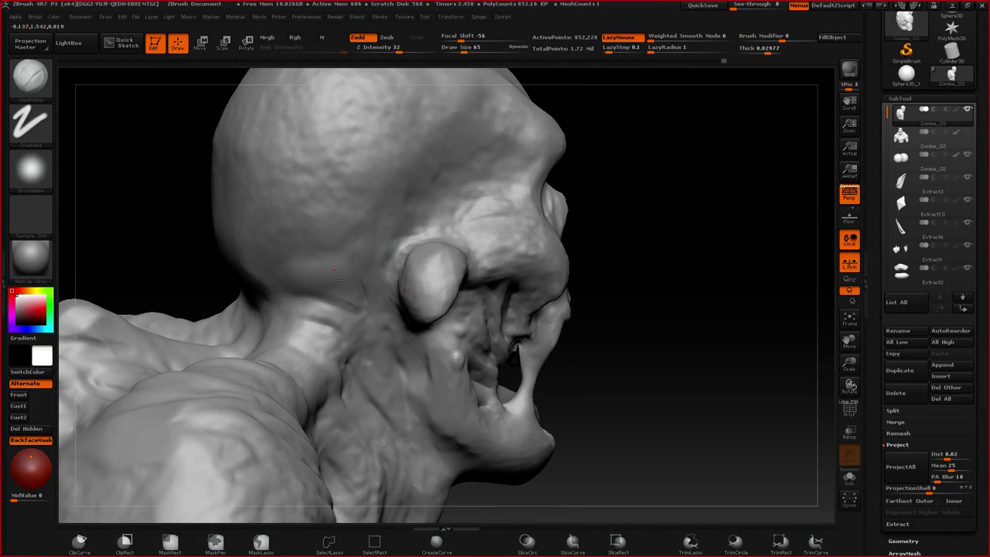
- Refine the folds where the neck meets the skull below the ear with ClayBuildup at draw size 37
right_drag(339, 280, 341, 323)
key(bracketleft)
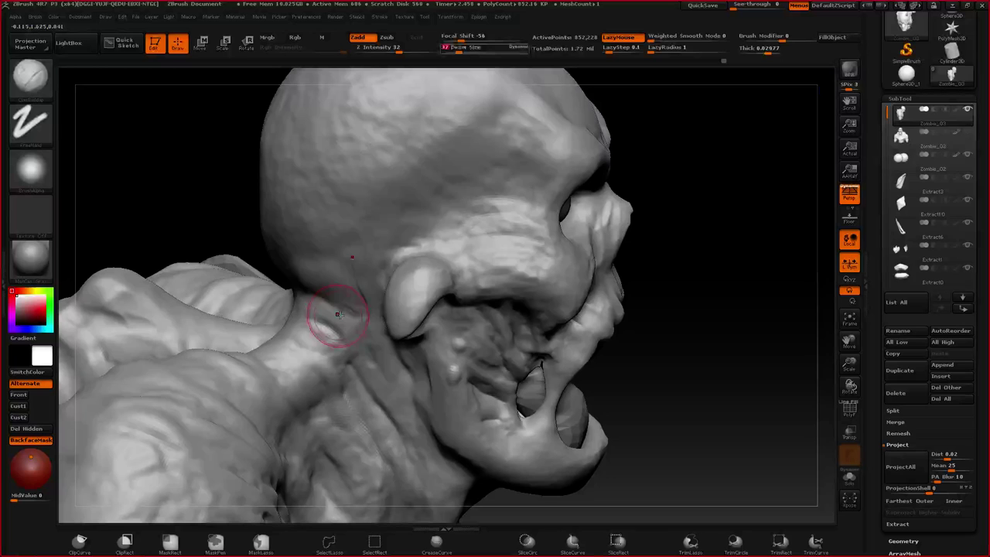
drag(338, 314, 314, 305)
alt+right_drag(367, 402, 390, 350)
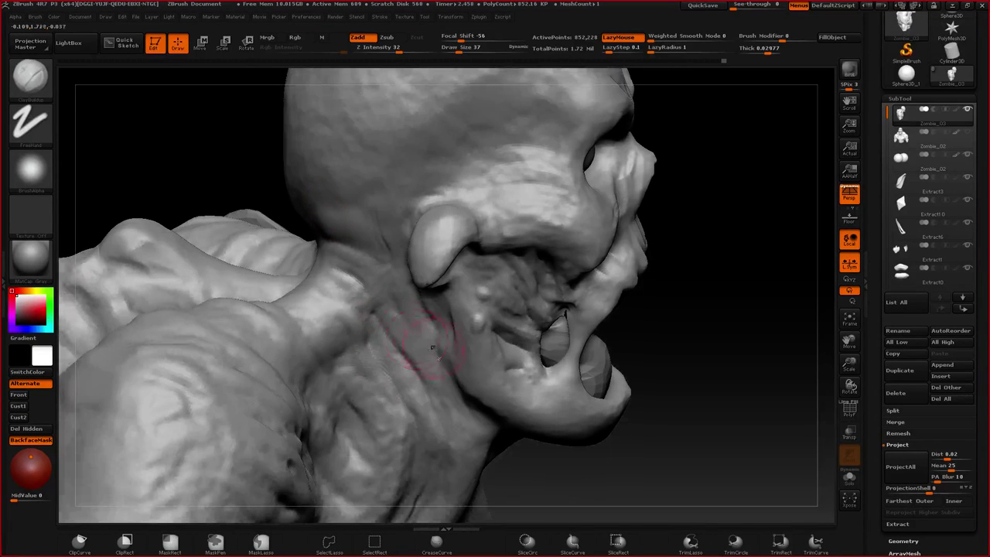
ctrl+right_drag(431, 290, 434, 240)
- Carve creases across the cheek between the eye and upper lip with Dam_Standard
mouse_move(665, 247)
right_down()
mouse_move(495, 240)
mouse_move(496, 280)
mouse_move(511, 271)
right_up()
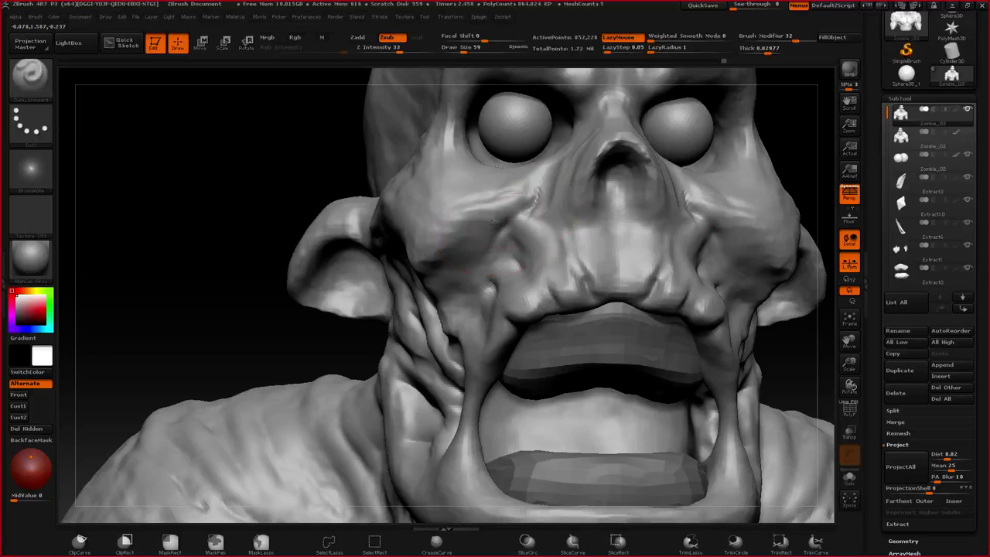
mouse_move(453, 194)
mouse_down()
mouse_move(497, 221)
mouse_move(536, 194)
mouse_up()
drag(508, 235, 493, 229)
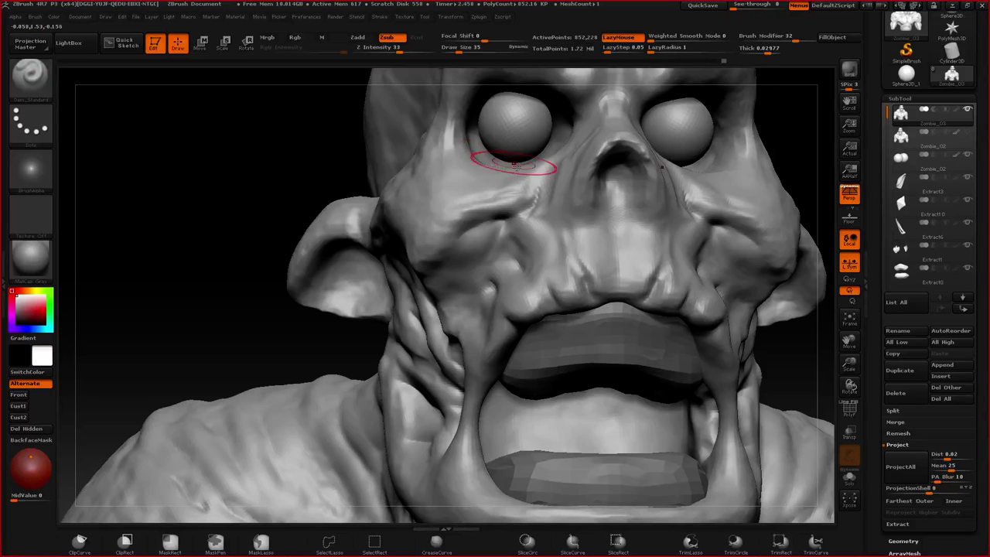
alt+right_drag(508, 164, 500, 176)
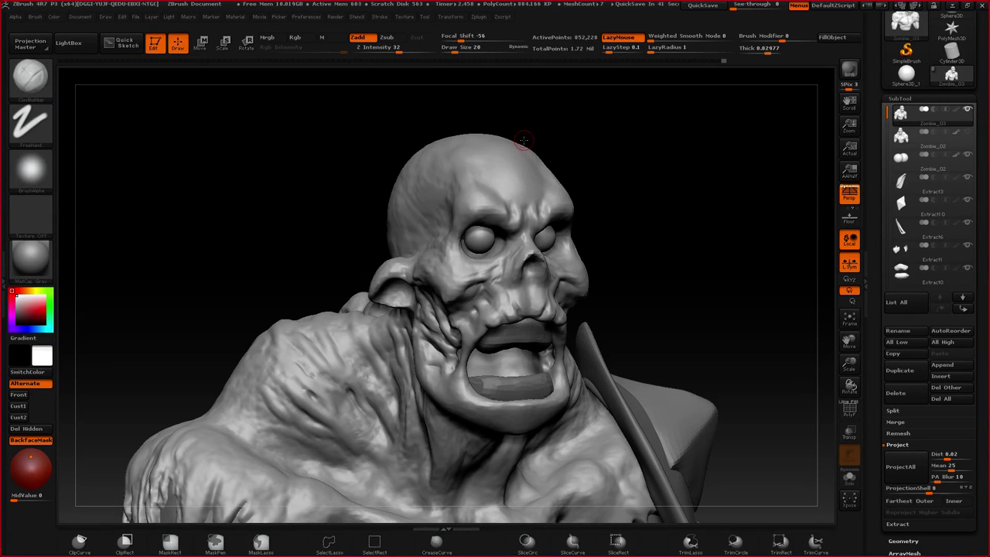
- Build up the skin folds beside the upper vertebrae with ClayBuildup and even them out with the Flatten brush at draw size 37
mouse_move(524, 140)
right_down()
mouse_move(419, 275)
mouse_move(470, 343)
right_up()
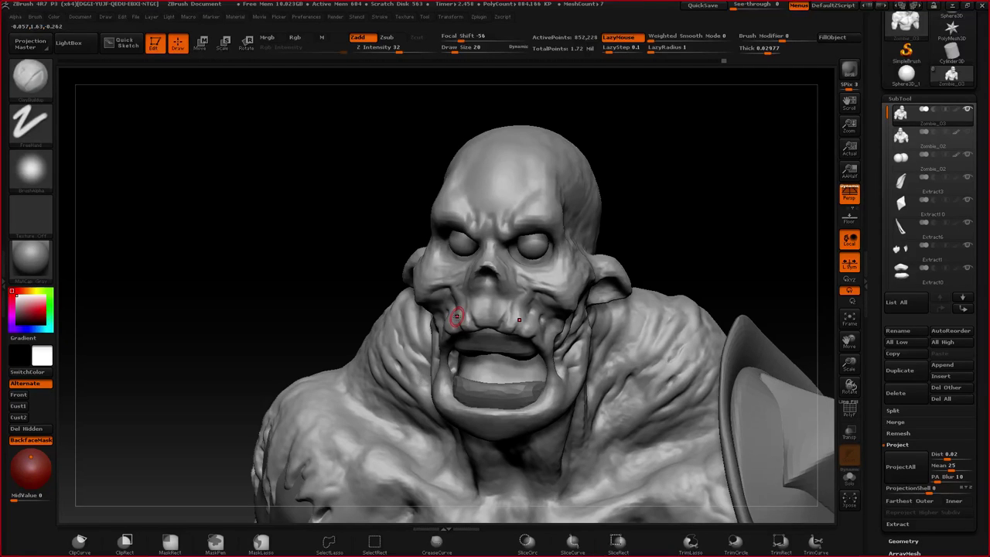
alt+right_drag(458, 318, 484, 192)
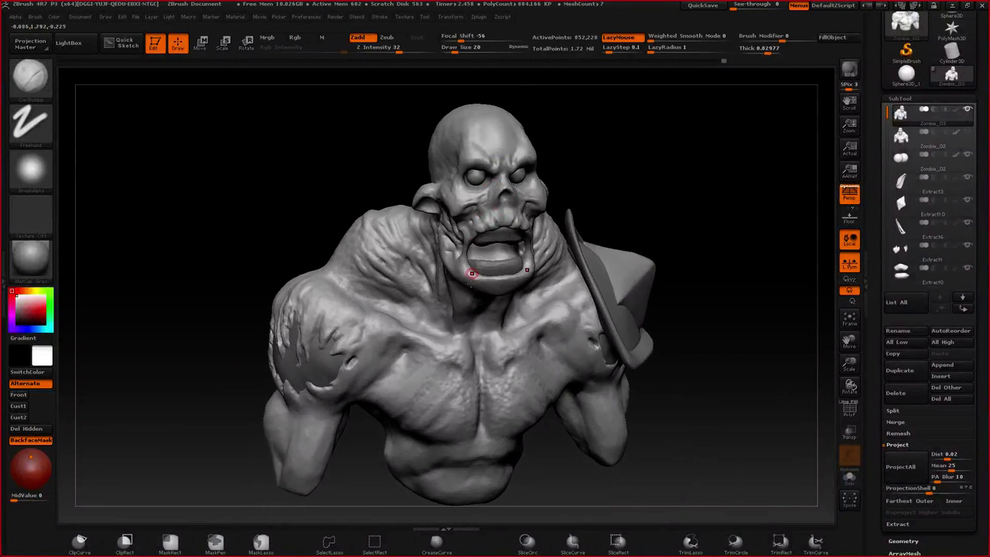
right_drag(471, 283, 440, 267)
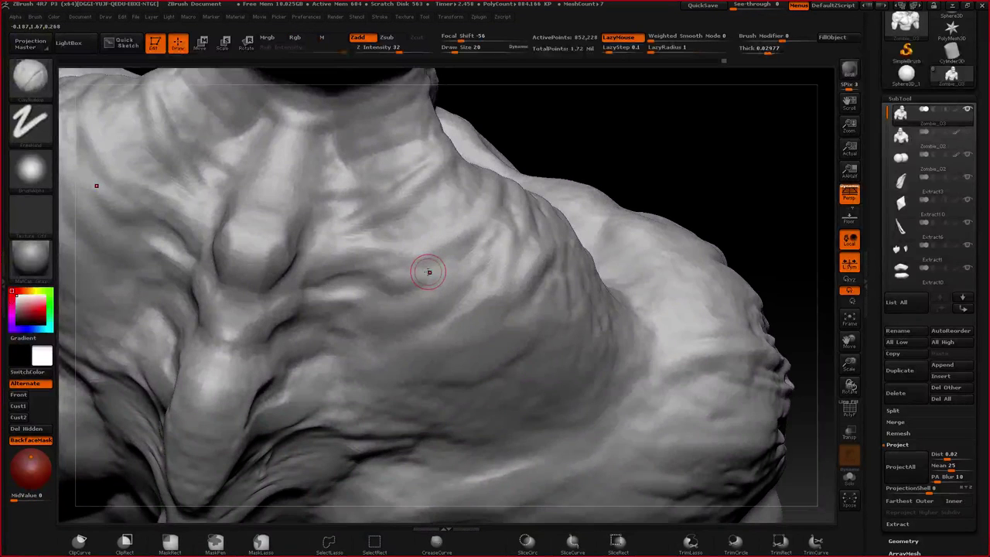
mouse_move(431, 238)
alt+right_down()
mouse_move(430, 265)
mouse_move(424, 155)
alt+right_up()
mouse_move(424, 154)
right_down()
mouse_move(518, 213)
mouse_move(342, 241)
right_up()
drag(341, 242, 353, 269)
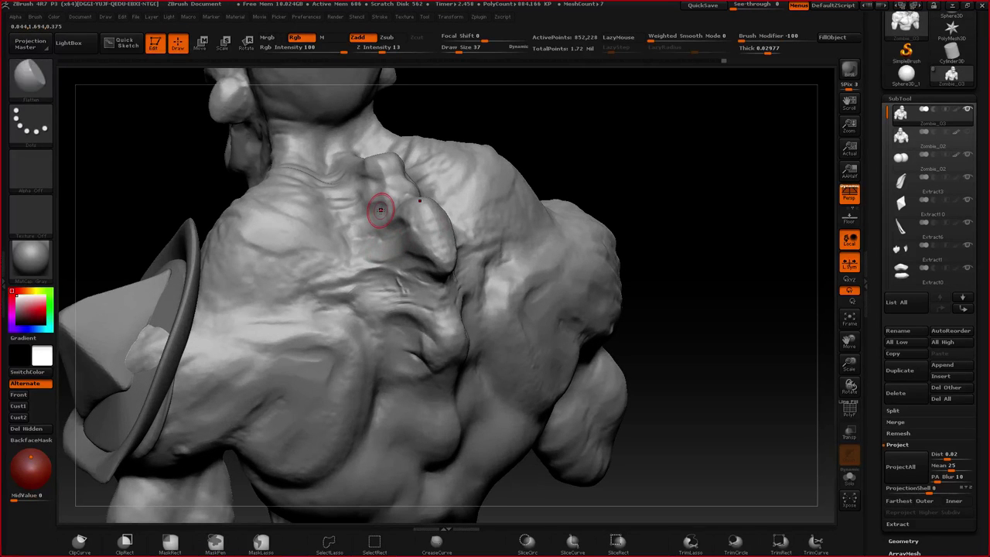
mouse_move(415, 250)
right_down()
mouse_move(398, 279)
mouse_move(438, 260)
right_up()
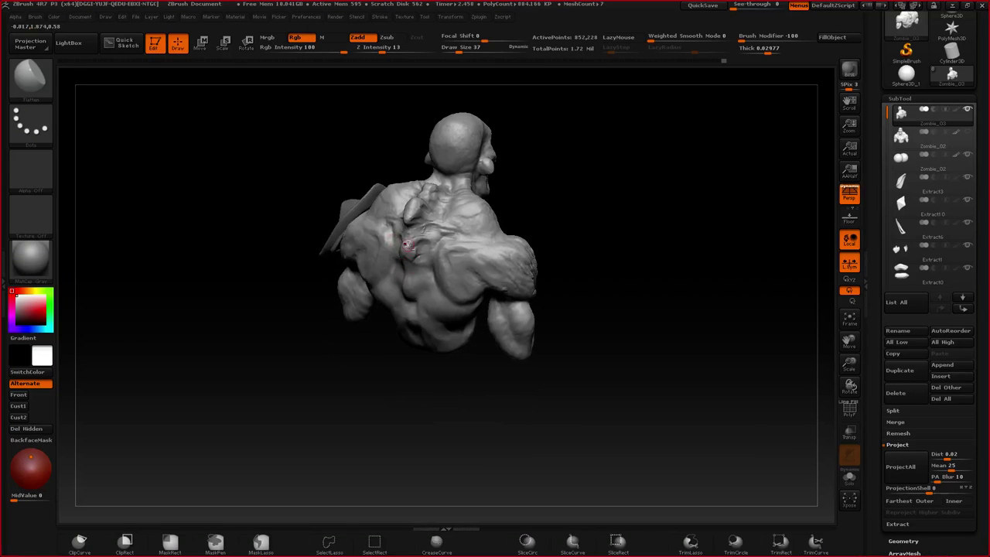
drag(418, 255, 436, 250)
- Build up the skin folds at the neck's base beside the shoulder armor with ClayBuildup
mouse_move(437, 250)
right_down()
mouse_move(395, 279)
mouse_move(389, 263)
right_up()
ctrl+right_drag(493, 225, 496, 267)
ctrl+right_drag(497, 267, 517, 384)
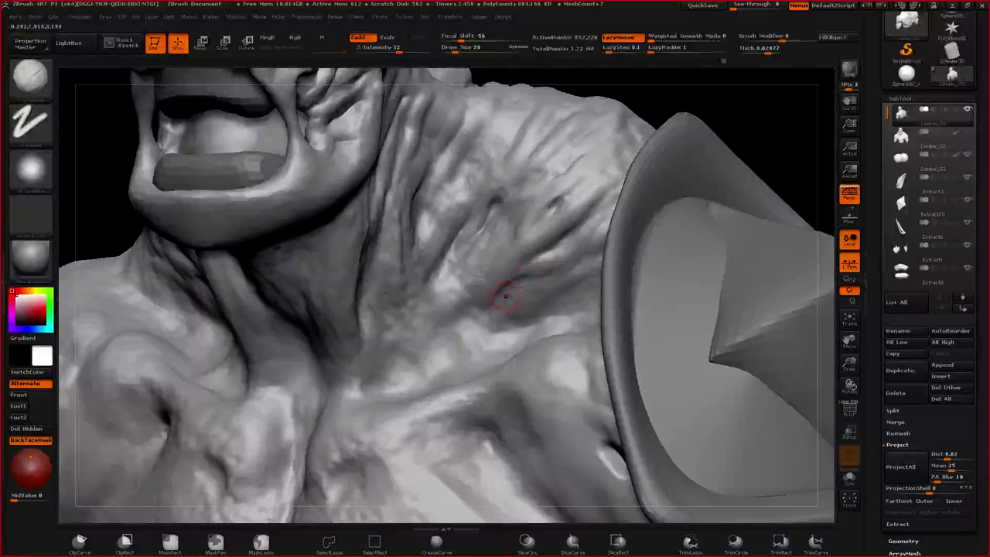
drag(506, 295, 496, 304)
- Pull the earlobes outward and down into a pointed tip with the Move brush
mouse_move(499, 323)
ctrl+right_down()
mouse_move(504, 271)
mouse_move(491, 254)
mouse_move(526, 271)
mouse_move(539, 296)
mouse_move(503, 193)
mouse_move(530, 261)
mouse_move(576, 316)
mouse_move(564, 344)
ctrl+right_up()
key(space)
click(594, 286)
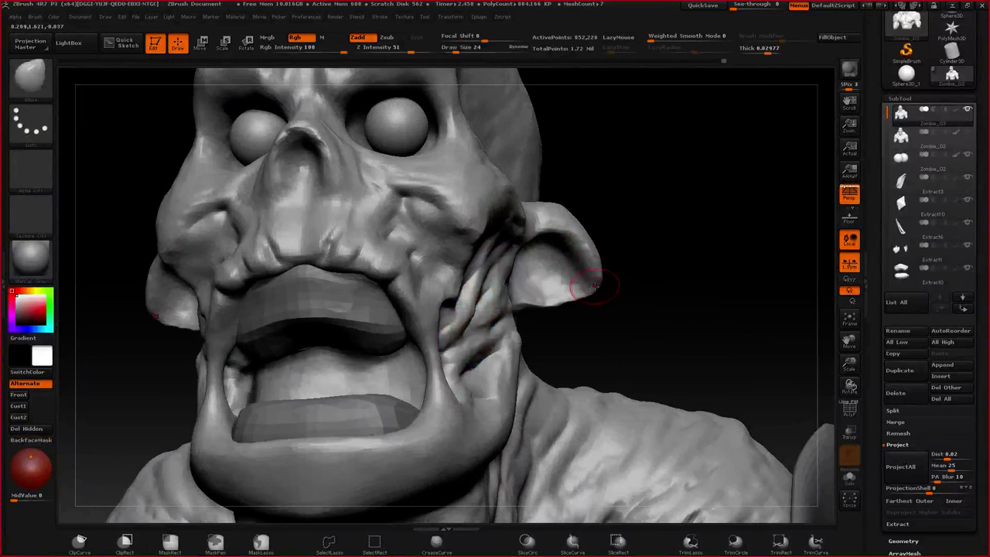
drag(594, 287, 606, 296)
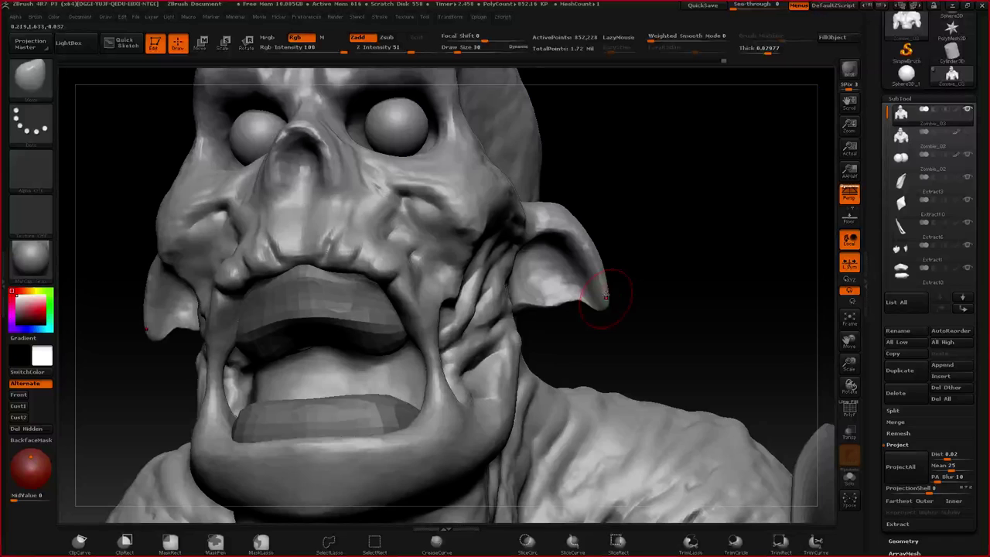
ctrl+right_drag(607, 297, 580, 267)
- Build up skin folds over the trapezius above the wounded shoulder with ClayBuildup at draw size 50
mouse_move(297, 270)
ctrl+right_down()
mouse_move(301, 329)
mouse_move(367, 256)
mouse_move(379, 272)
mouse_move(360, 319)
ctrl+right_up()
mouse_move(324, 268)
mouse_down()
mouse_move(317, 258)
mouse_move(335, 267)
mouse_up()
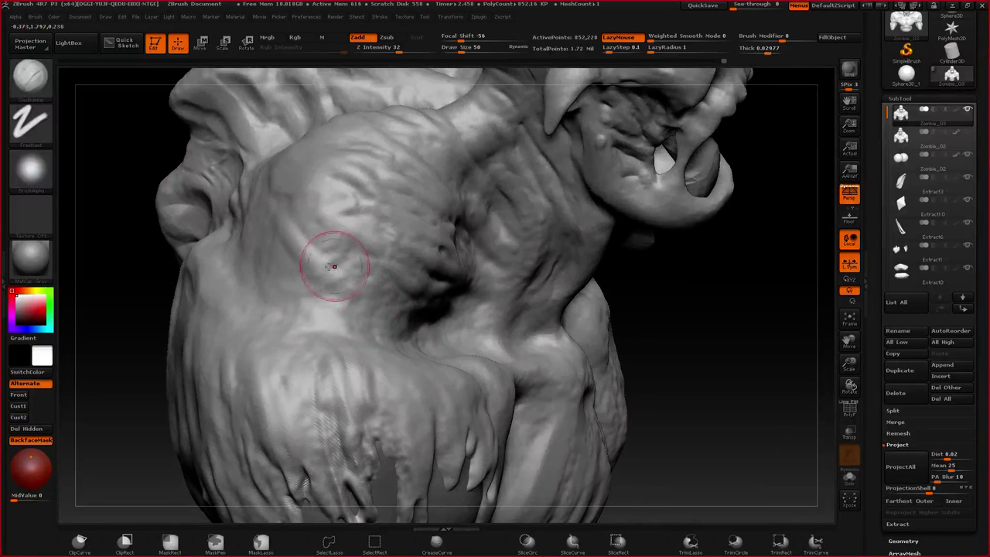
right_drag(334, 267, 386, 255)
mouse_move(353, 246)
mouse_down()
mouse_move(349, 237)
mouse_move(342, 255)
mouse_up()
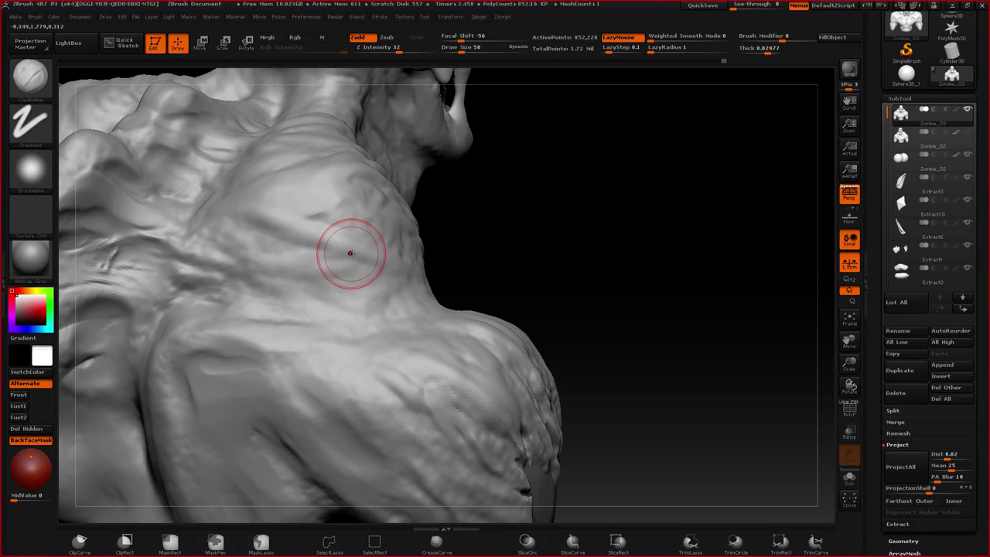
- Sculpt the creased skin below the protruding vertebrae on the upper back with ClayBuildup at draw size 50
right_drag(350, 254, 336, 279)
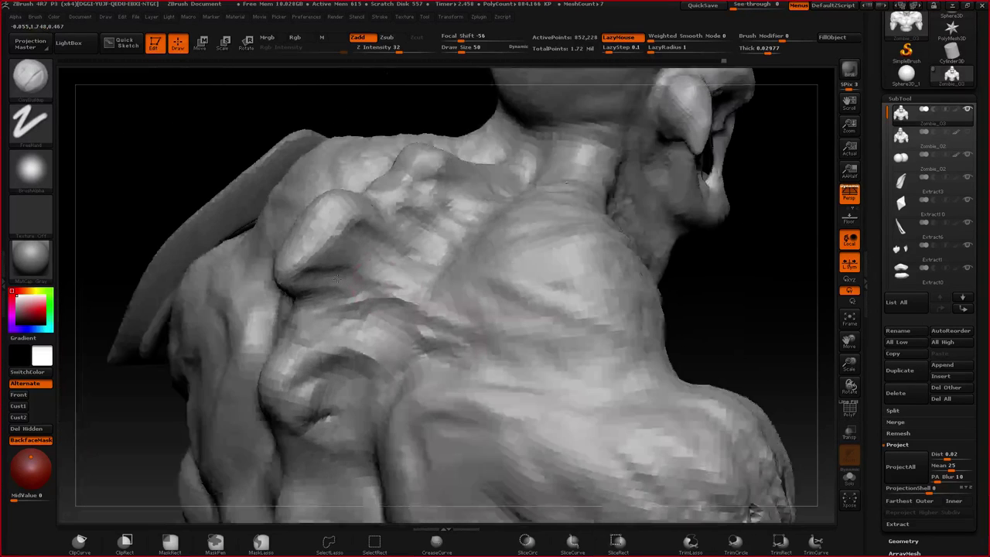
drag(337, 277, 364, 237)
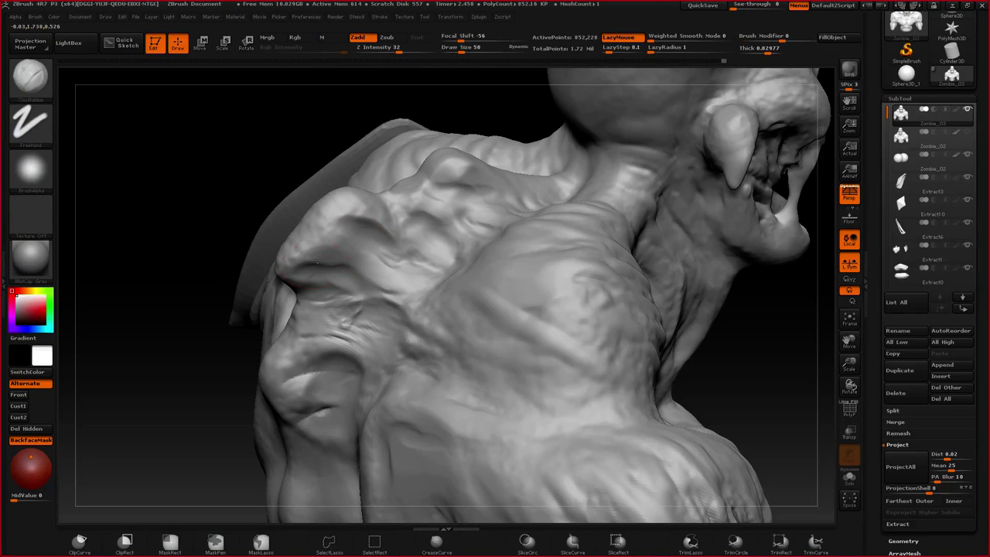
right_drag(318, 261, 383, 267)
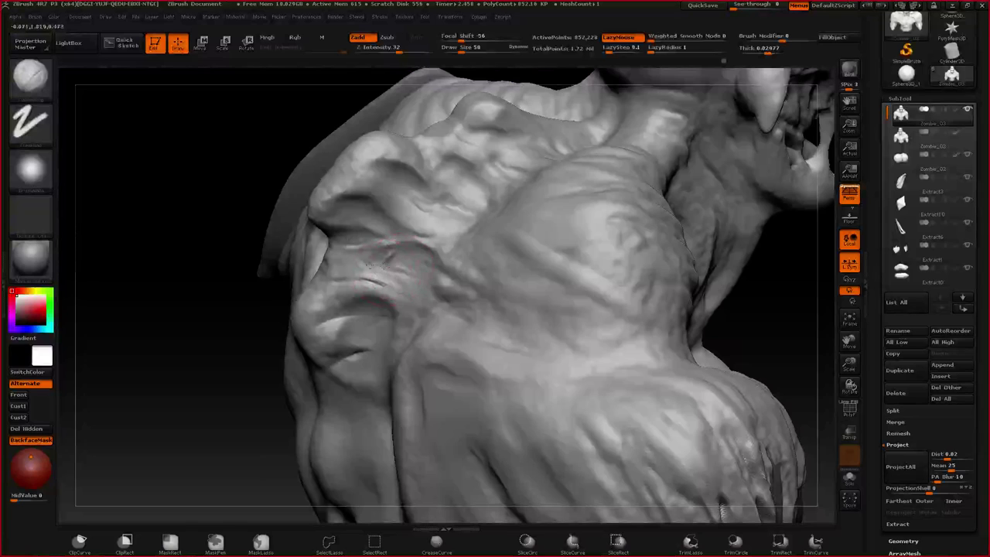
- Refine the stringy neck skin below the ear with ClayBuildup, reducing the draw size to 45
mouse_move(378, 364)
ctrl+right_down()
mouse_move(371, 203)
mouse_move(377, 361)
mouse_move(384, 267)
mouse_move(387, 340)
mouse_move(416, 345)
ctrl+right_up()
ctrl+right_drag(416, 166, 420, 200)
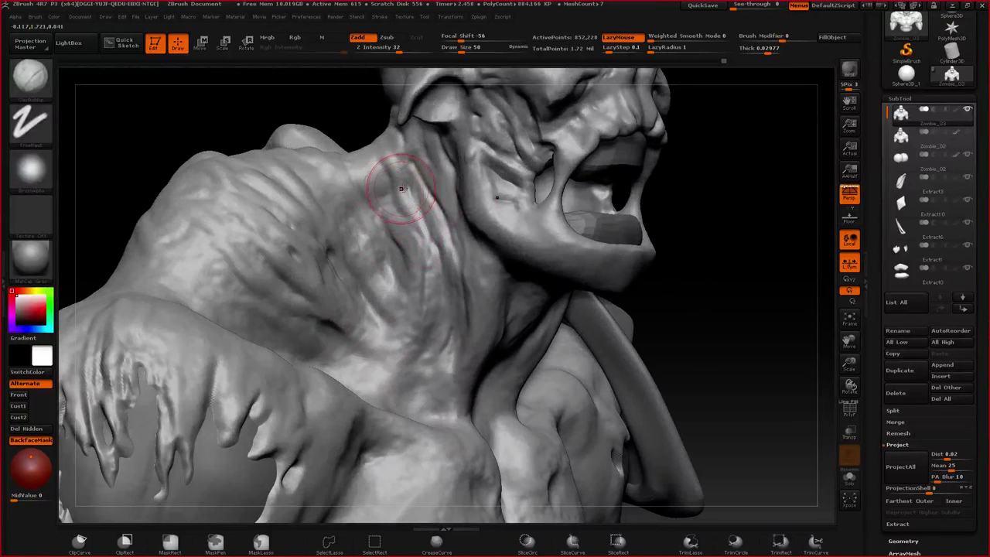
key(space)
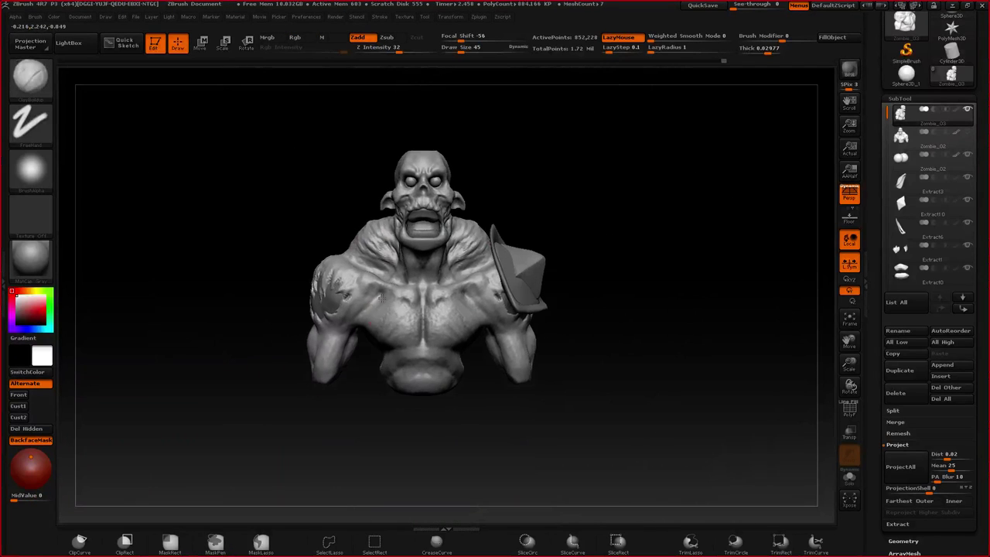
- Switch to the shoulder armor's rim subtool, Extract6, and set the draw size to 72
right_drag(382, 299, 367, 279)
mouse_move(368, 280)
mouse_down()
mouse_move(378, 285)
mouse_move(442, 194)
mouse_up()
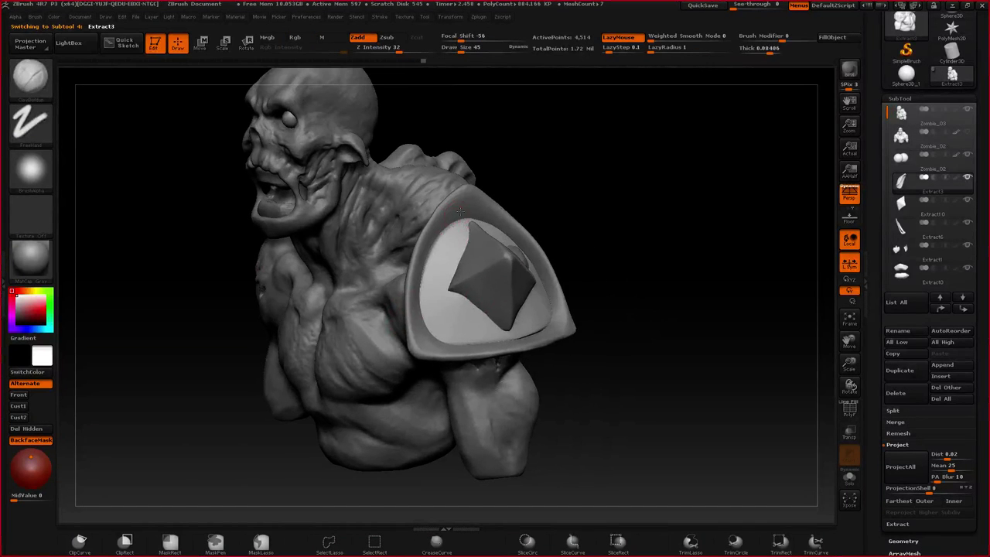
alt+click(465, 212)
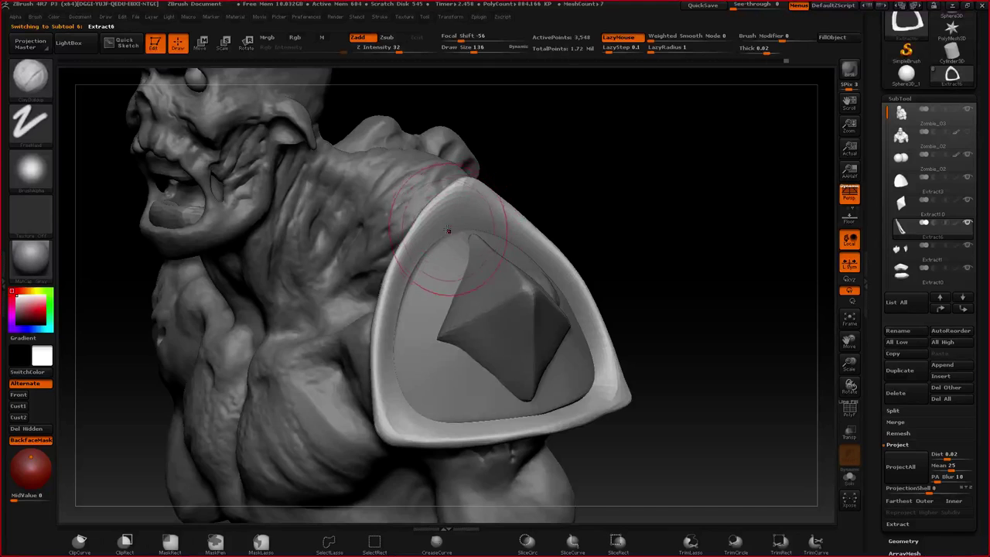
key(space)
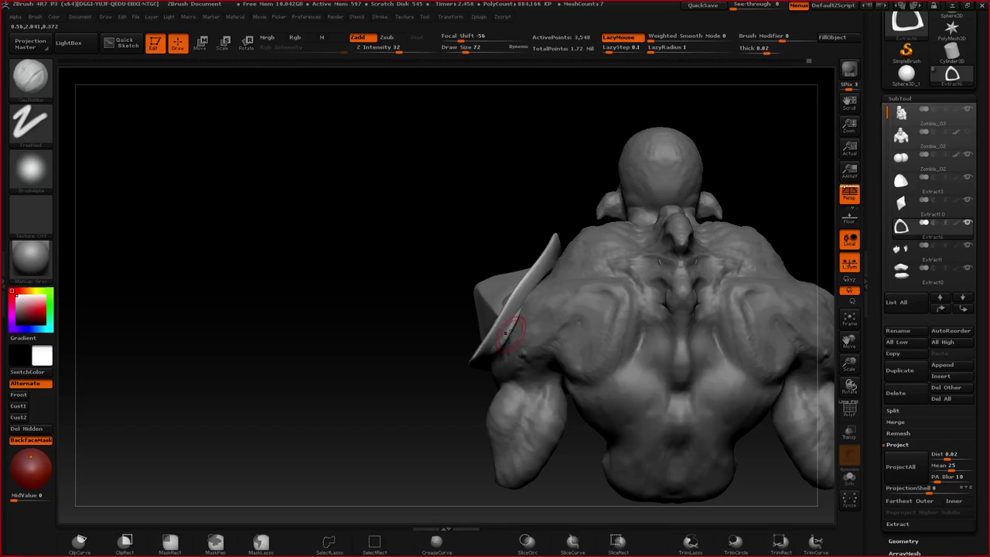
- Move the shoulder armor's rim, plate and spike slightly up and outward from the shoulder with the Transpose line
key(r)
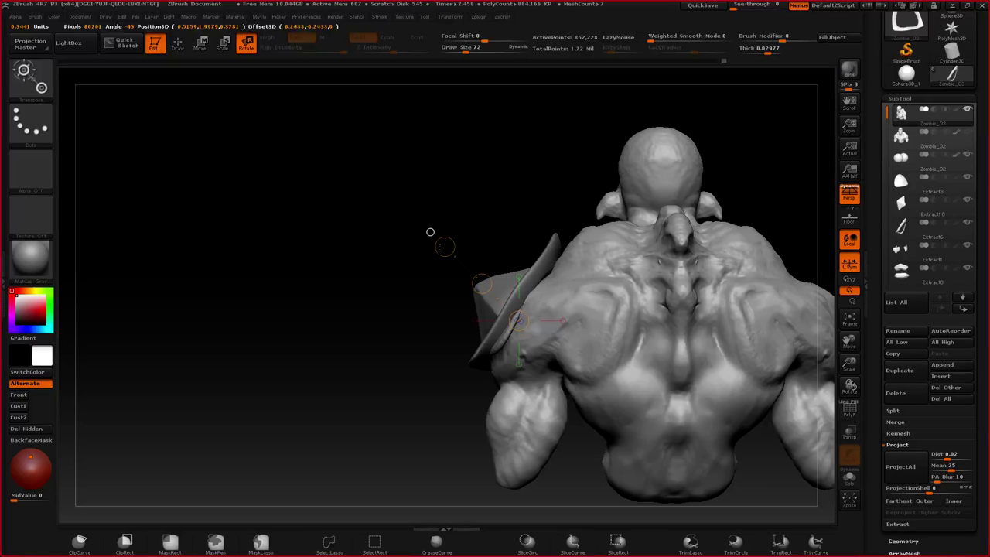
key(w)
ctrl+click(483, 285)
alt+click(510, 307)
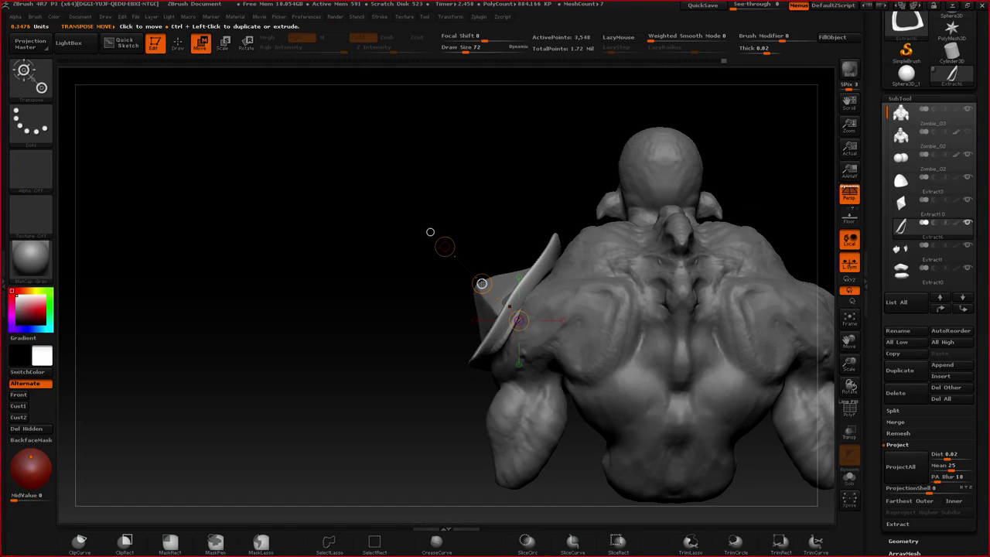
alt+click(481, 284)
drag(479, 270, 479, 277)
alt+click(481, 287)
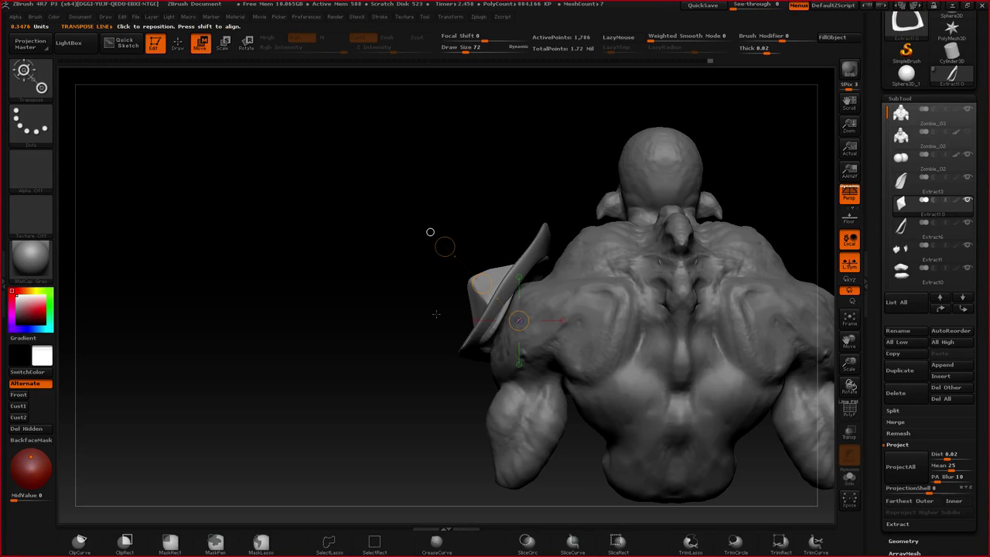
key(q)
- Select the Move brush and make the shoulder armor's rim, Extract6, the active subtool
mouse_move(437, 314)
mouse_down()
mouse_move(532, 318)
mouse_move(449, 338)
mouse_move(491, 238)
mouse_move(434, 266)
mouse_move(475, 226)
mouse_up()
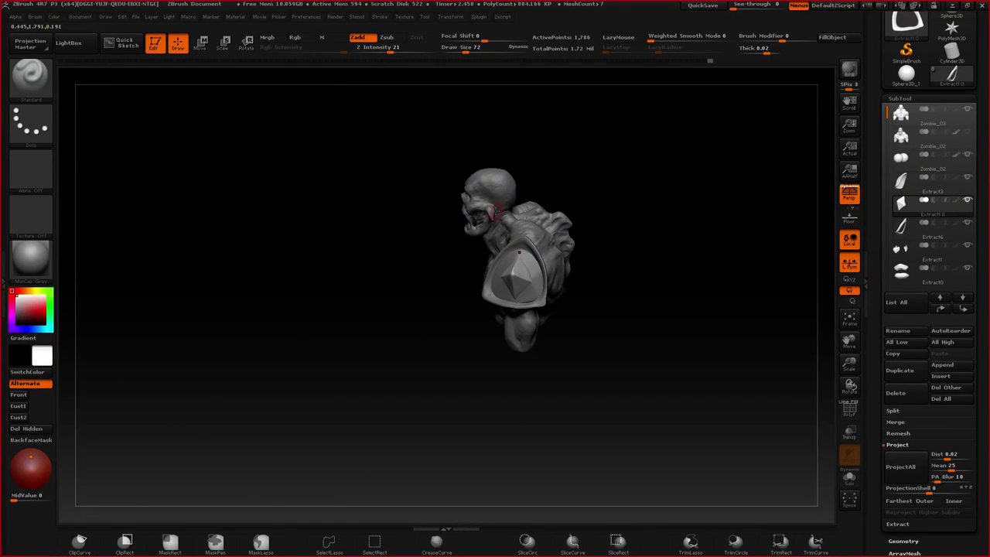
right_drag(497, 208, 537, 227)
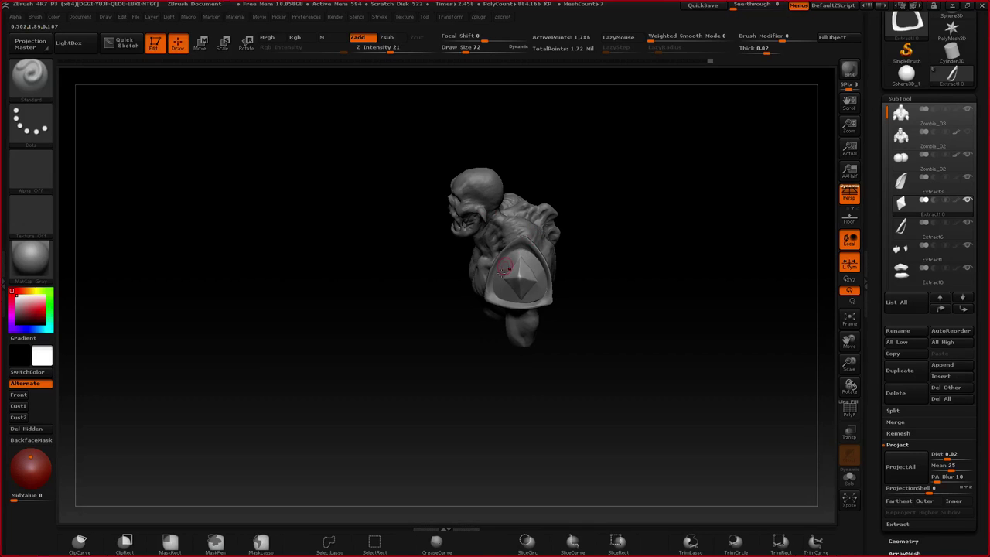
mouse_move(502, 272)
ctrl+right_down()
mouse_move(507, 317)
mouse_move(534, 270)
mouse_move(519, 201)
ctrl+right_up()
key(b)
key(m)
key(v)
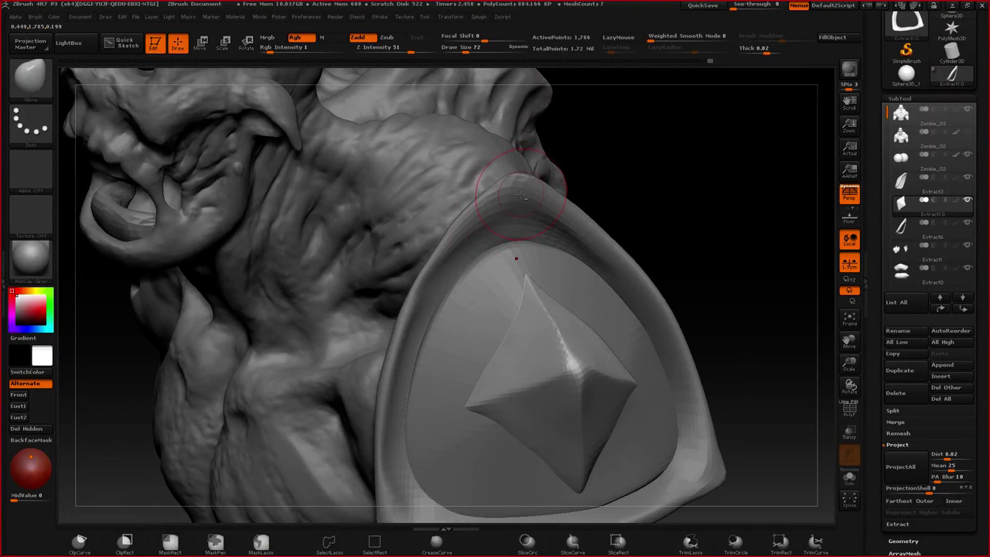
alt+click(514, 185)
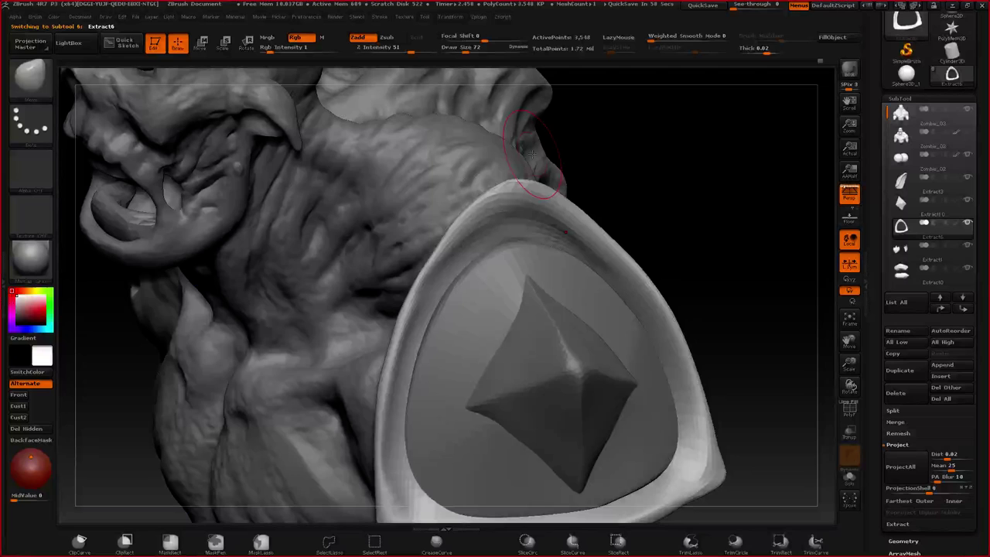
right_drag(535, 196, 596, 219)
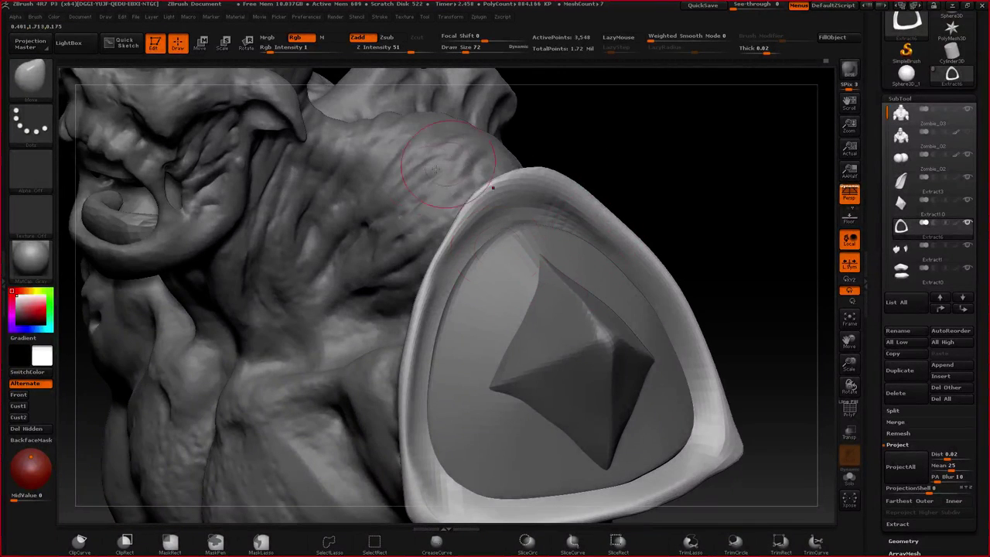
alt+right_drag(442, 269, 465, 241)
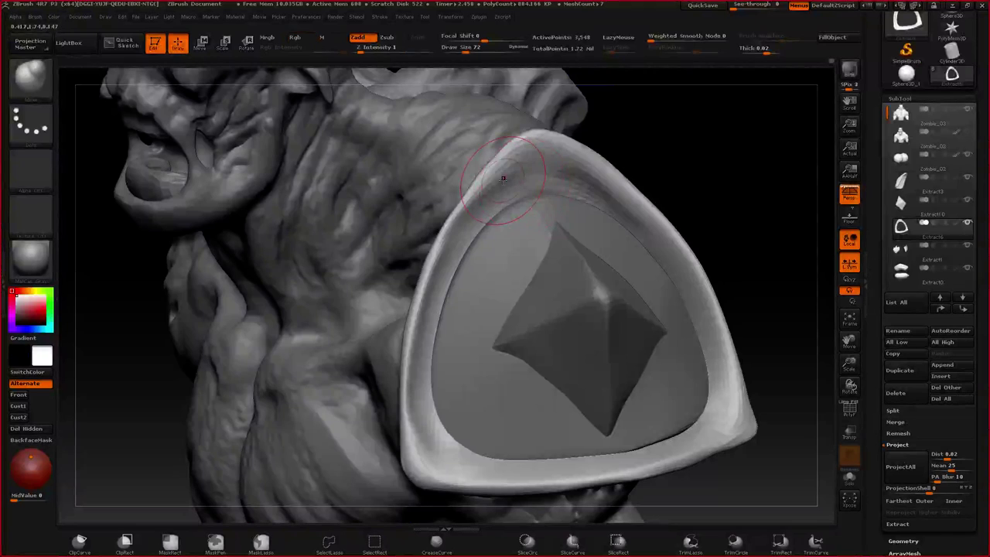
- Thicken the front edge of the shoulder armor's rim with the Inflat brush at Z Intensity 5
drag(520, 188, 517, 198)
drag(464, 250, 487, 250)
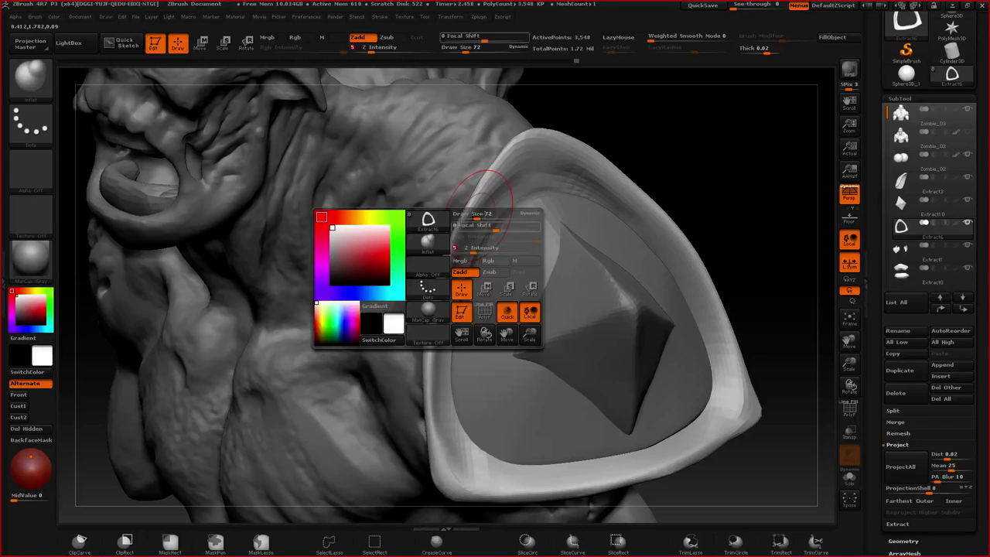
drag(481, 176, 424, 377)
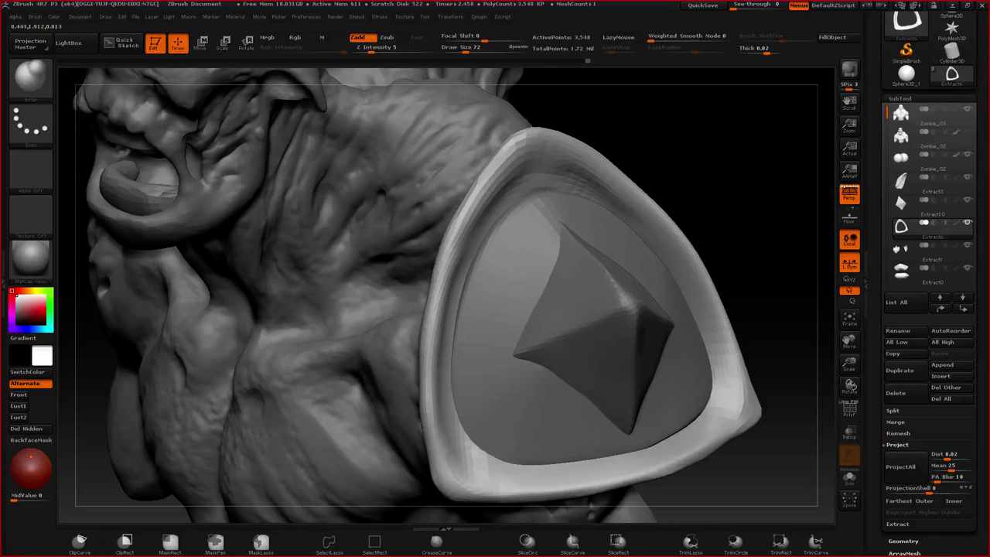
key(f)
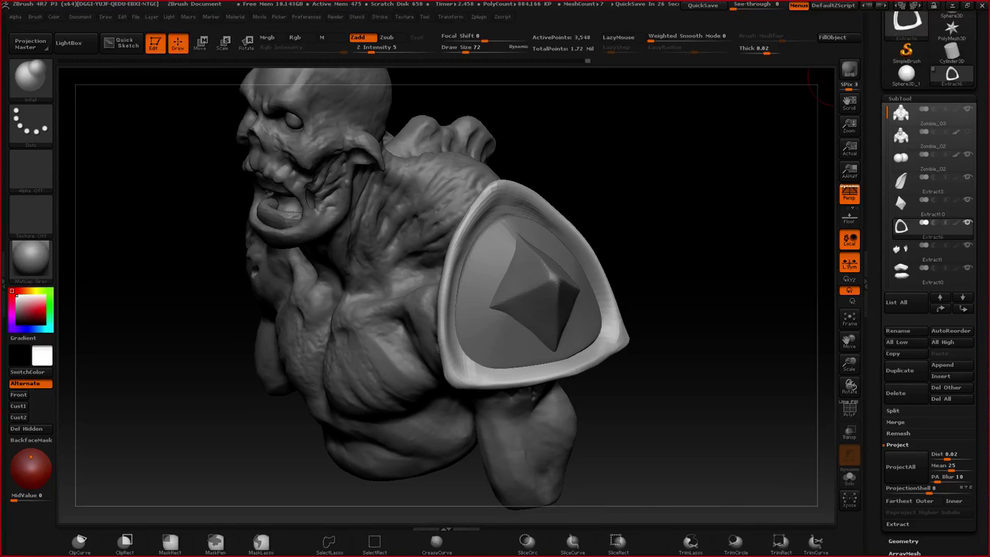
- Switch to the browser window with the character reference sketches
key(alt+Tab)
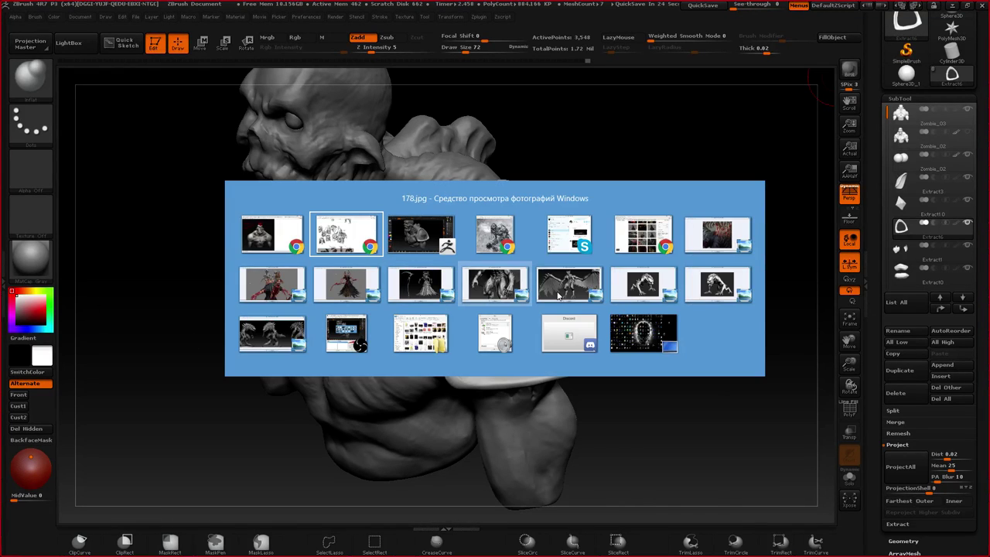
click(347, 235)
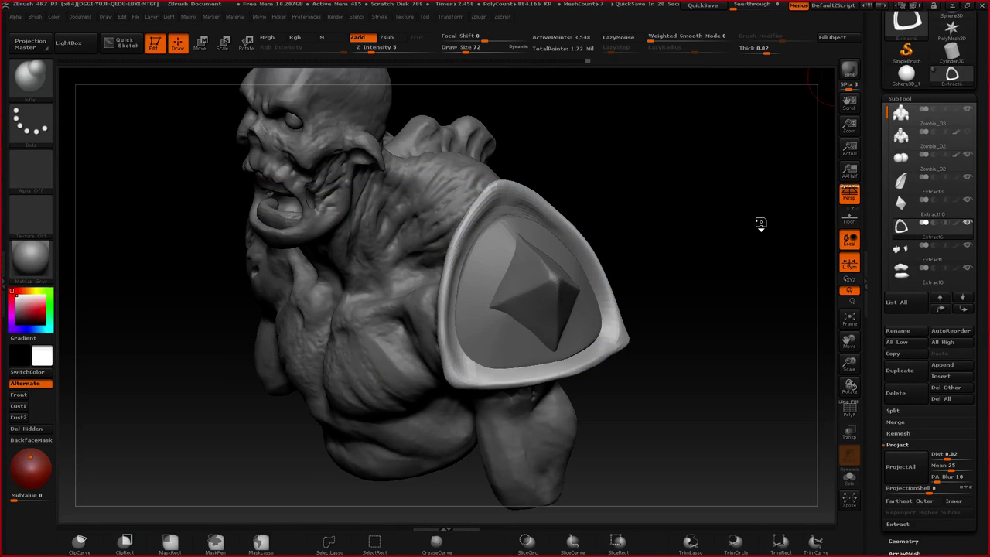
- Reshape the lower back edge of the shoulder armor's rim with the Move brush at draw size 155
ctrl+right_drag(433, 201, 497, 217)
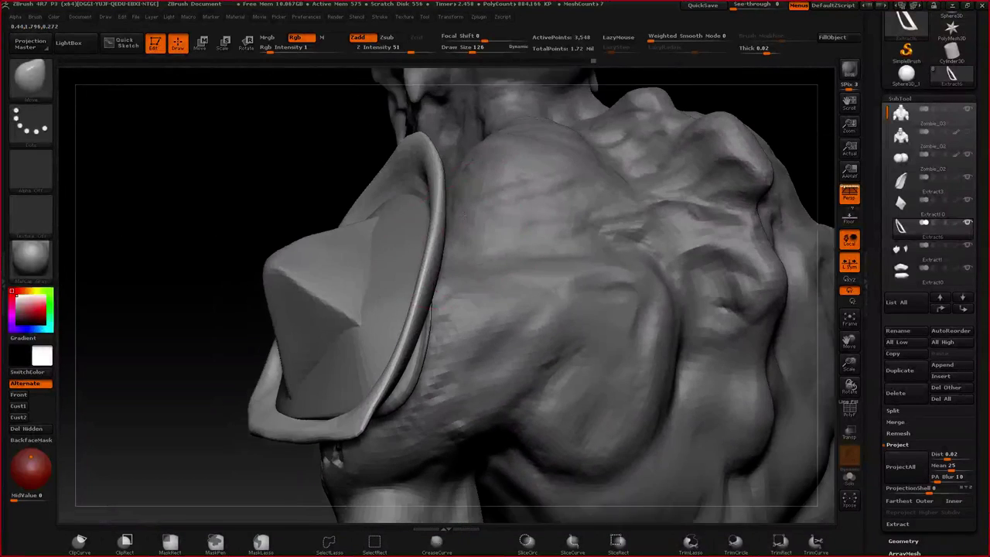
alt+right_drag(443, 233, 515, 118)
key(space)
drag(474, 237, 479, 242)
drag(451, 275, 461, 277)
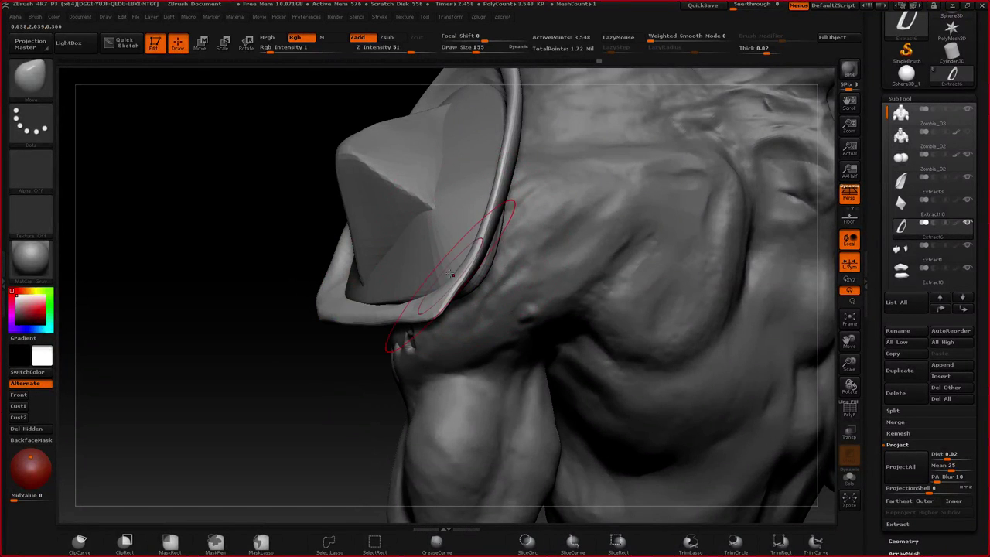
- Switch to the body subtool, Zombie_03, and smooth down the chest muscles with the Flatten brush at draw size 72
mouse_move(451, 274)
ctrl+right_down()
mouse_move(427, 225)
mouse_move(487, 245)
mouse_move(433, 271)
mouse_move(458, 289)
ctrl+right_up()
mouse_move(458, 289)
ctrl+right_down()
mouse_move(394, 357)
mouse_move(566, 236)
ctrl+right_up()
alt+click(395, 360)
key(b)
key(f)
key(a)
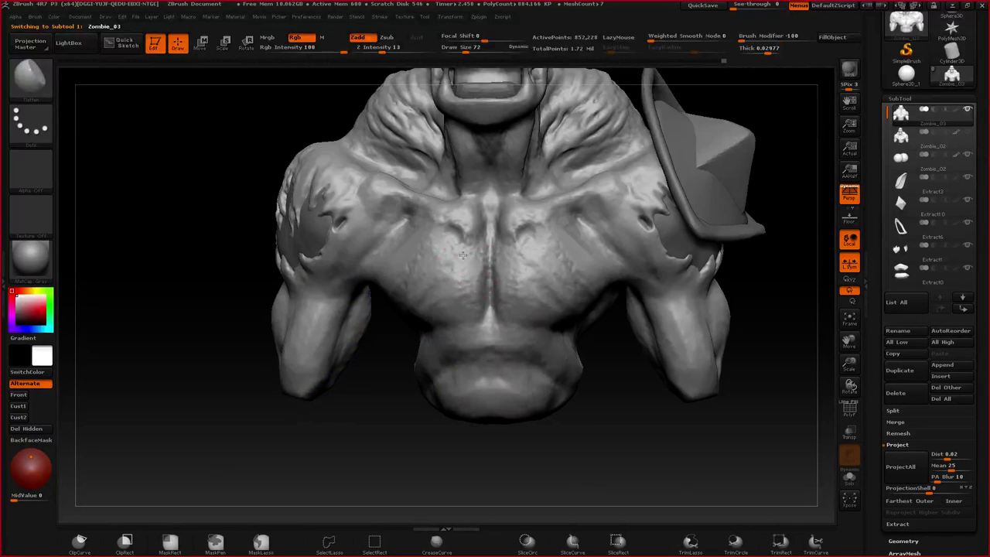
mouse_move(462, 256)
mouse_down()
mouse_move(457, 284)
mouse_move(444, 286)
mouse_up()
mouse_move(455, 270)
alt+right_down()
mouse_move(465, 282)
mouse_move(474, 235)
alt+right_up()
ctrl+right_drag(457, 235, 449, 247)
mouse_move(449, 247)
mouse_down()
mouse_move(431, 238)
mouse_move(416, 260)
mouse_up()
ctrl+right_drag(421, 321, 411, 300)
drag(435, 260, 397, 272)
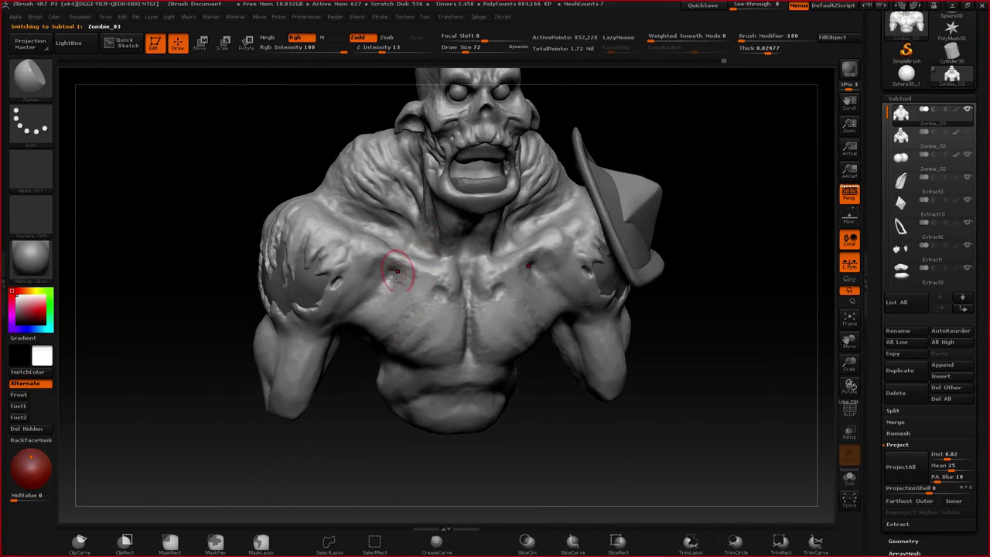
- Select the Dam_Standard brush for carving creases in the chest muscles
alt+right_drag(393, 279, 438, 257)
ctrl+right_drag(437, 257, 464, 296)
key(b)
key(d)
key(s)
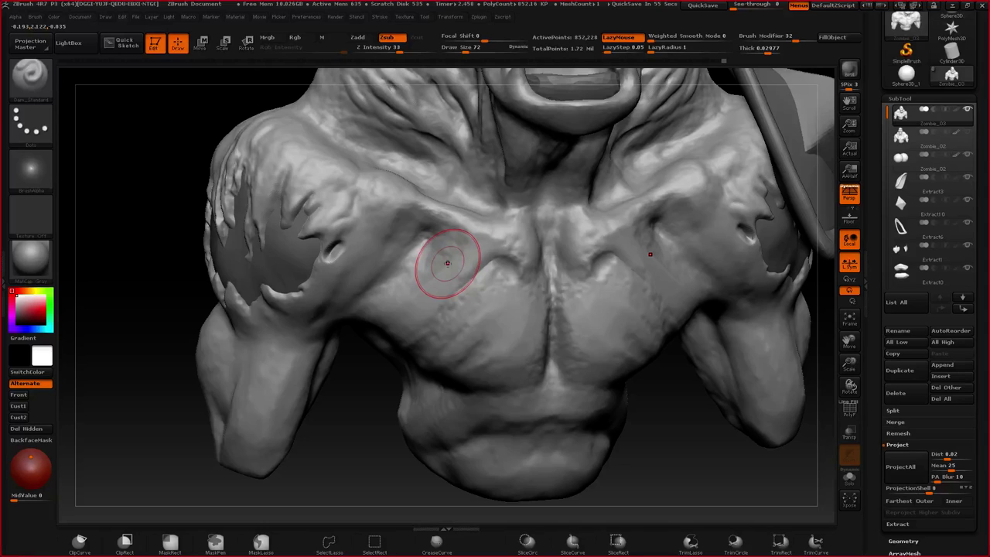
mouse_move(477, 341)
alt+right_down()
mouse_move(499, 285)
mouse_move(475, 277)
mouse_move(422, 352)
mouse_move(499, 270)
mouse_move(466, 256)
alt+right_up()
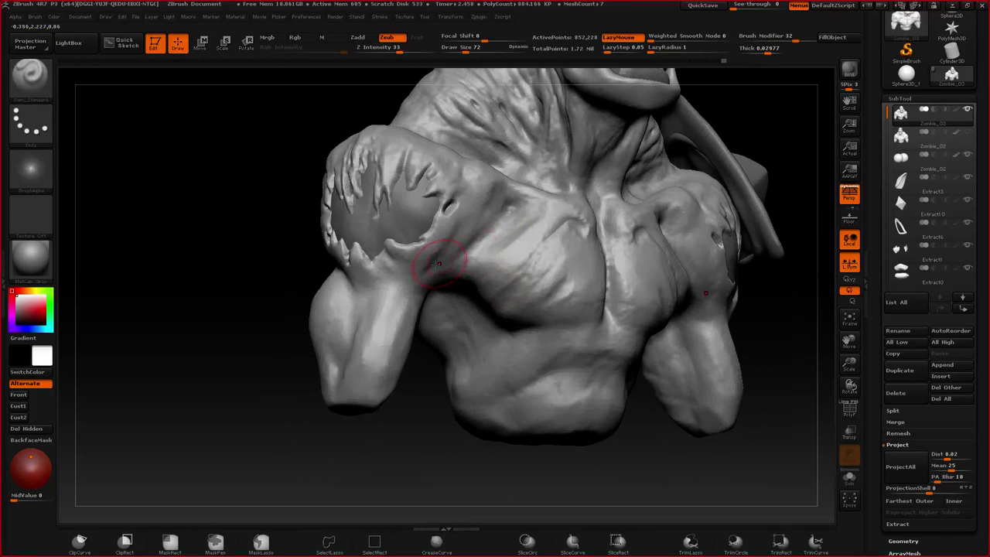
- Build up the muscle at the armpit with the ClayTubes brush at a reduced draw size
key(b)
key(c)
key(t)
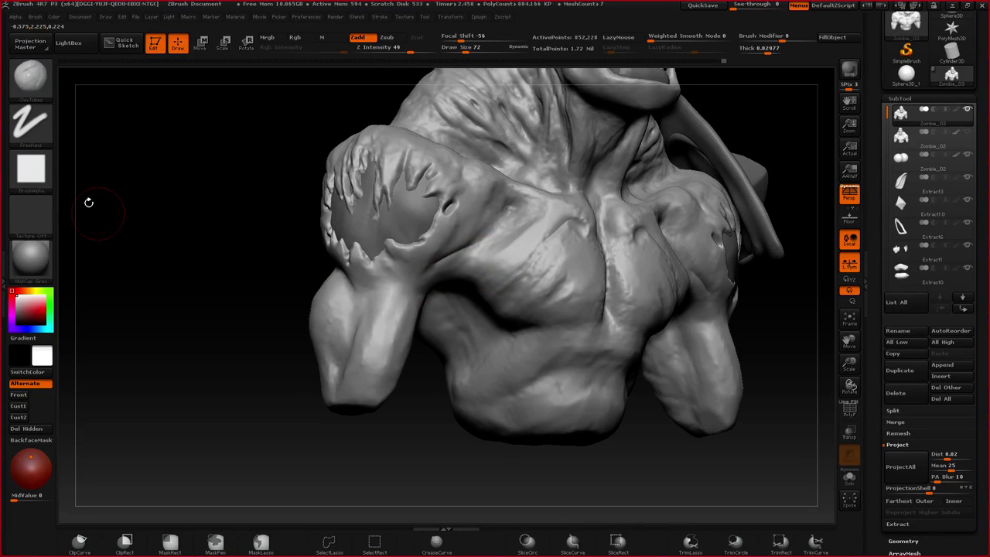
ctrl+right_drag(402, 238, 464, 272)
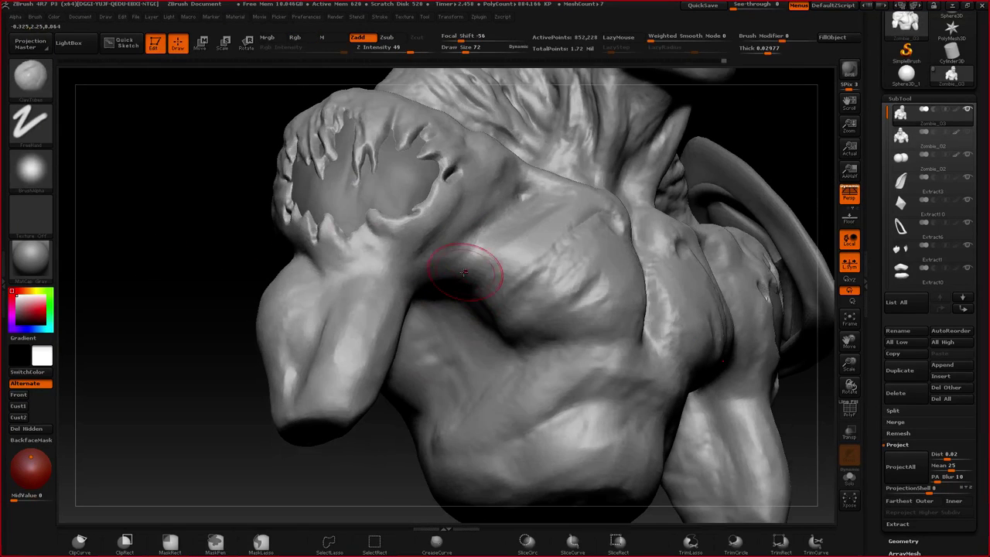
key(bracketleft)
key(bracketleft)
drag(442, 264, 473, 252)
right_drag(467, 267, 446, 281)
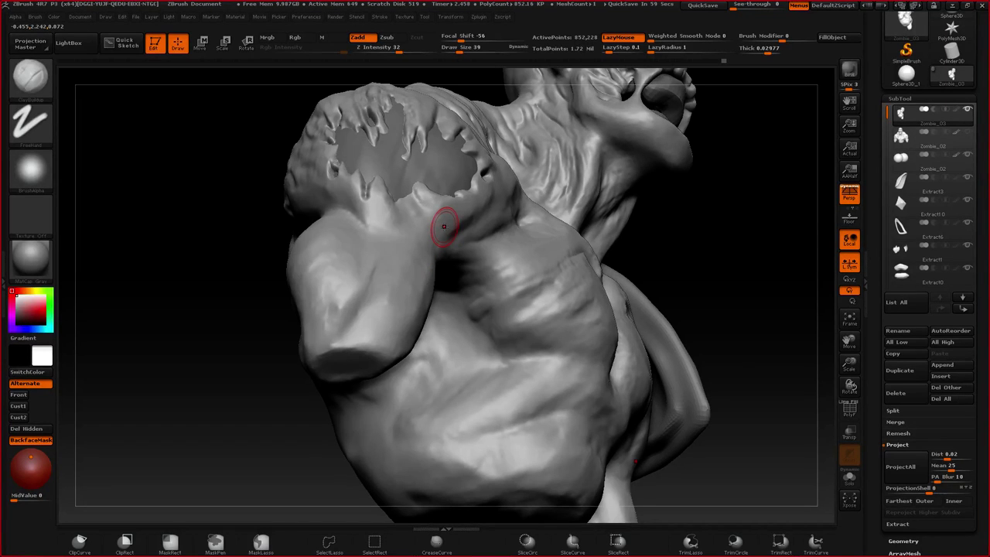
- Flatten the upper chest below the collarbones with the Flatten brush at draw size 65
ctrl+right_drag(444, 226, 449, 174)
right_drag(449, 174, 379, 190)
mouse_move(527, 256)
ctrl+right_down()
mouse_move(535, 315)
mouse_move(546, 254)
ctrl+right_up()
key(space)
key(b)
key(f)
key(l)
drag(540, 272, 574, 267)
key(b)
key(c)
key(b)
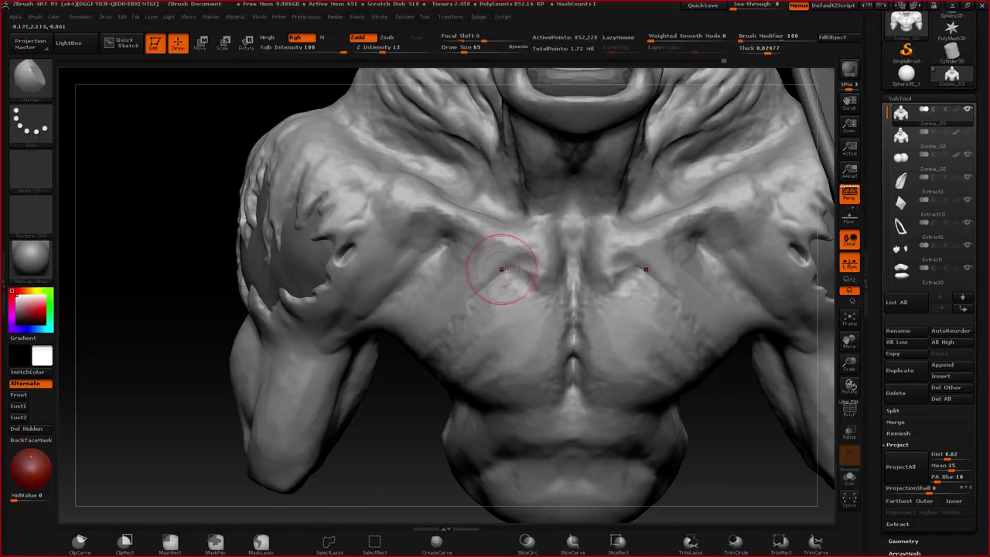
key(b)
key(c)
key(b)
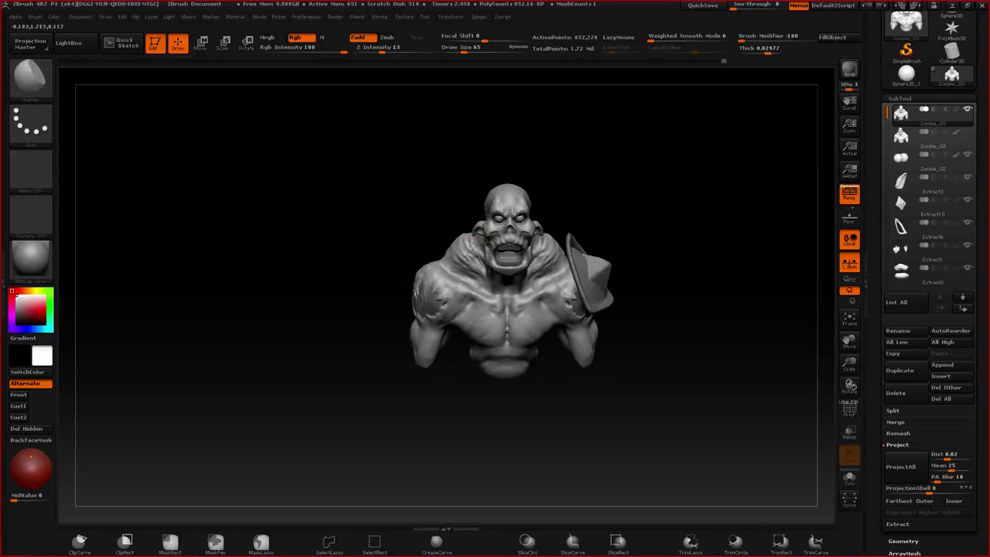
- Carve the skin folds beside the protruding vertebrae with ClayBuildup at draw size 39, and switch to the Flatten brush
drag(371, 297, 463, 298)
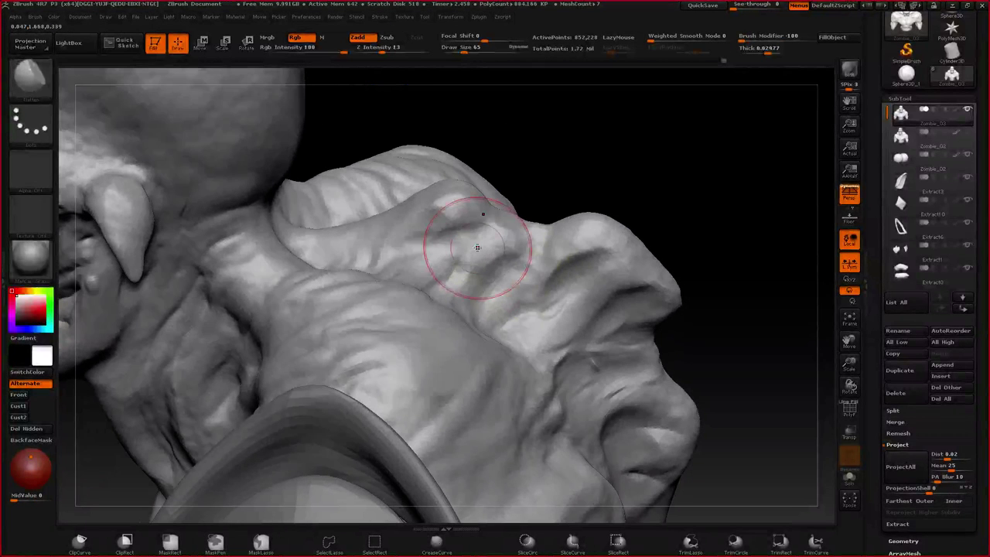
key(b)
key(c)
key(b)
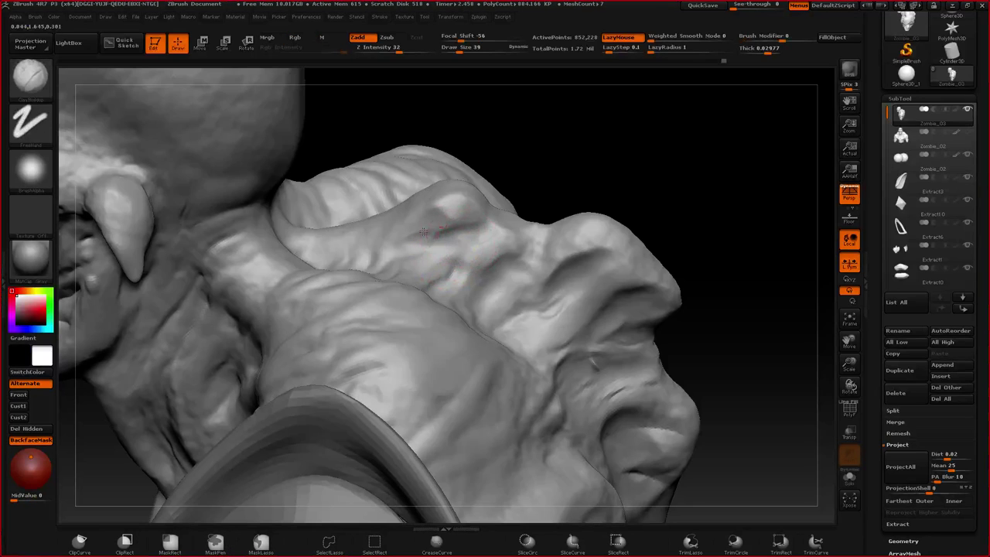
alt+drag(423, 232, 396, 239)
mouse_move(465, 230)
alt+mouse_down()
mouse_move(447, 264)
mouse_move(461, 233)
mouse_move(446, 263)
mouse_move(513, 255)
alt+mouse_up()
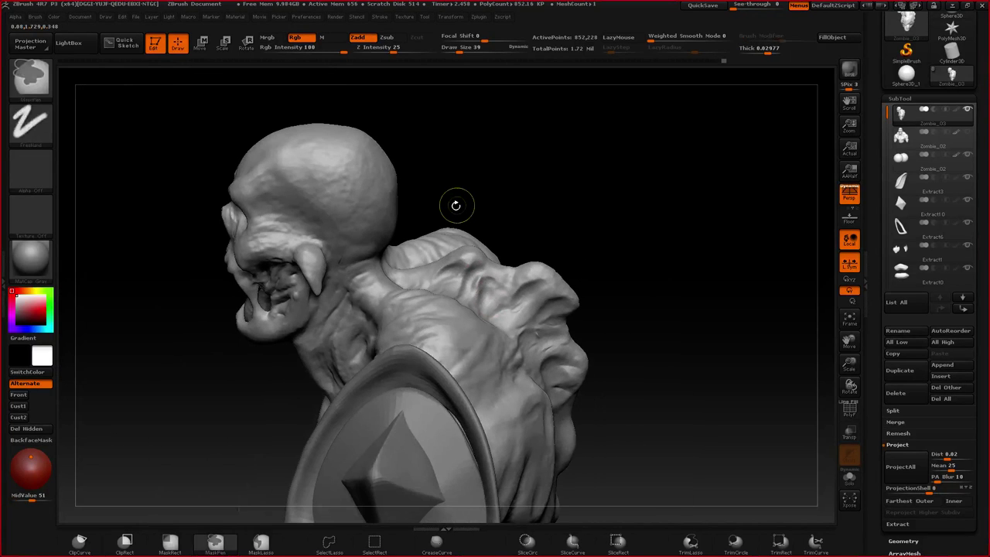
key(b)
key(f)
key(l)
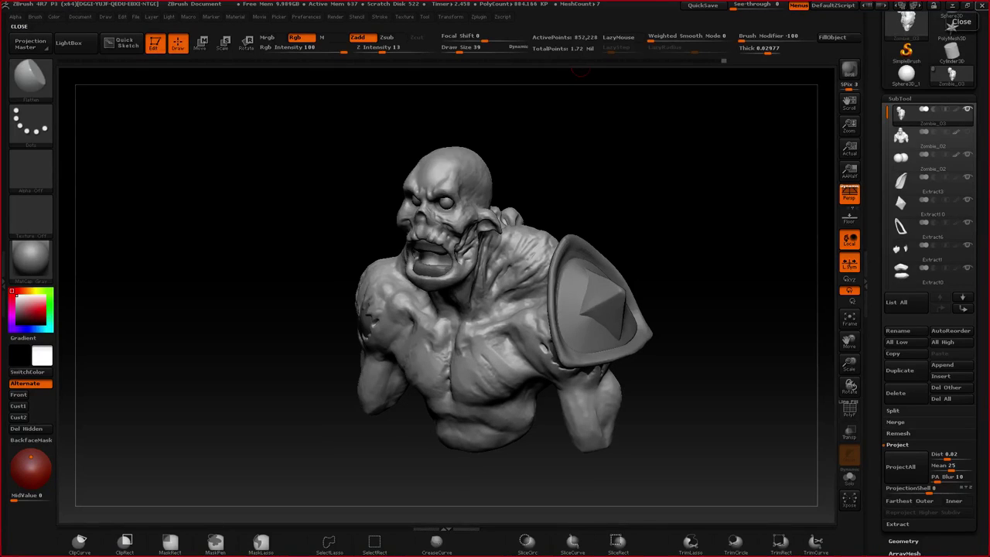
- Examine the zombie concept drawing and the Darksiders character art in the browser, and dismiss the reference windows
drag(989, 45, 577, 44)
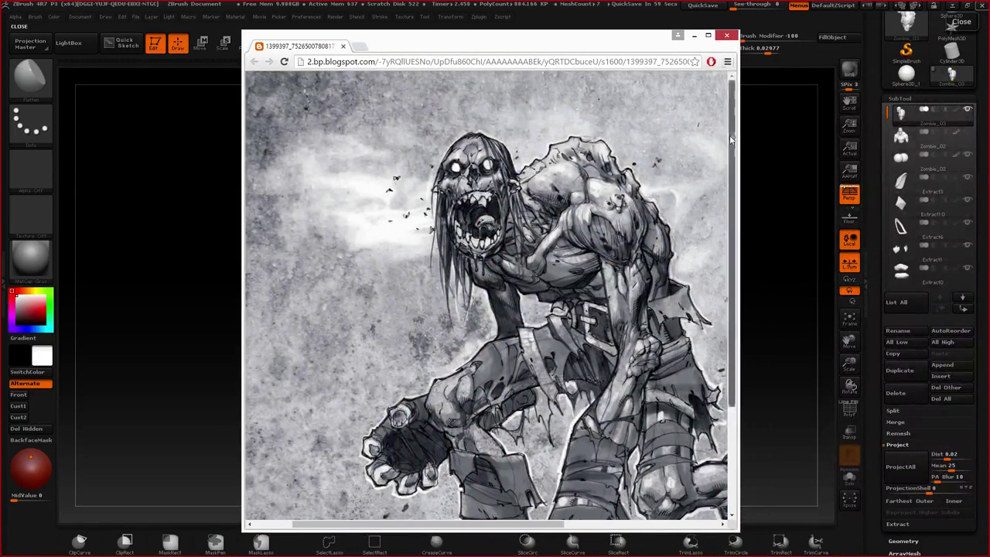
scroll(731, 139, down, 3)
drag(989, 66, 465, 33)
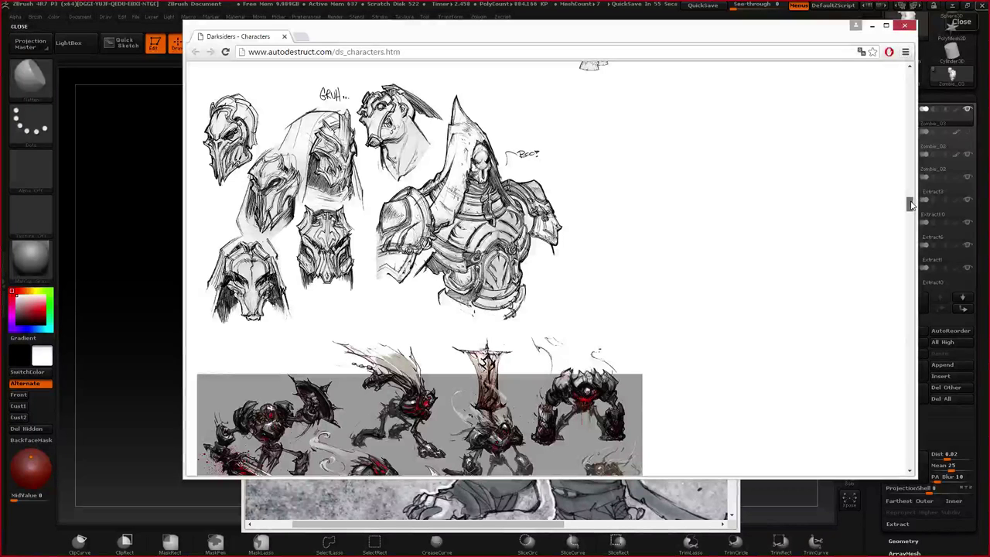
drag(911, 204, 910, 188)
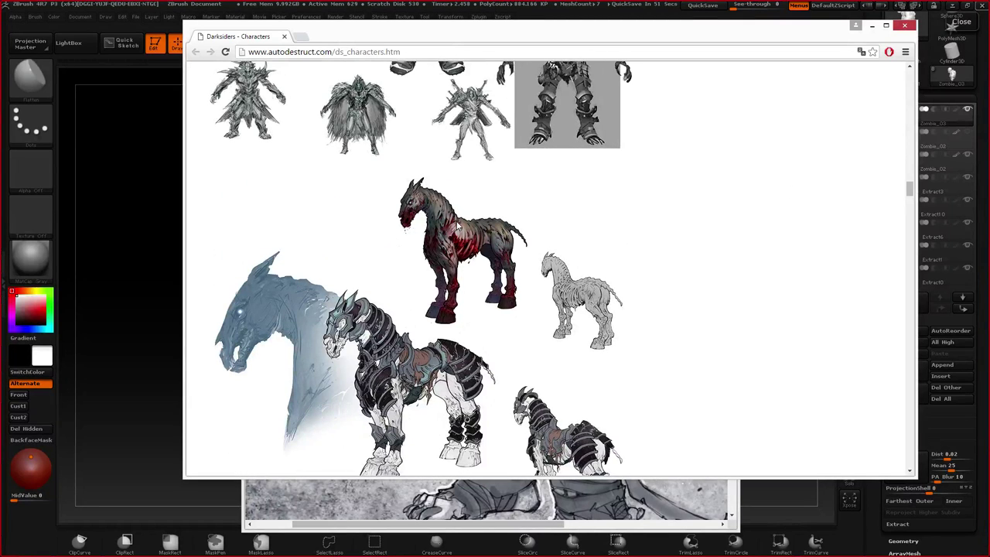
scroll(459, 226, up, 1)
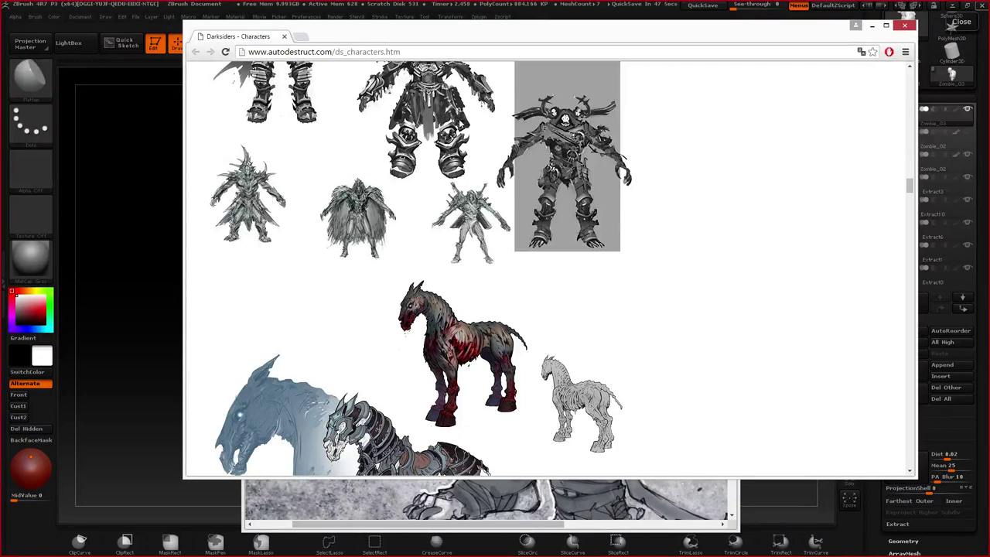
click(905, 25)
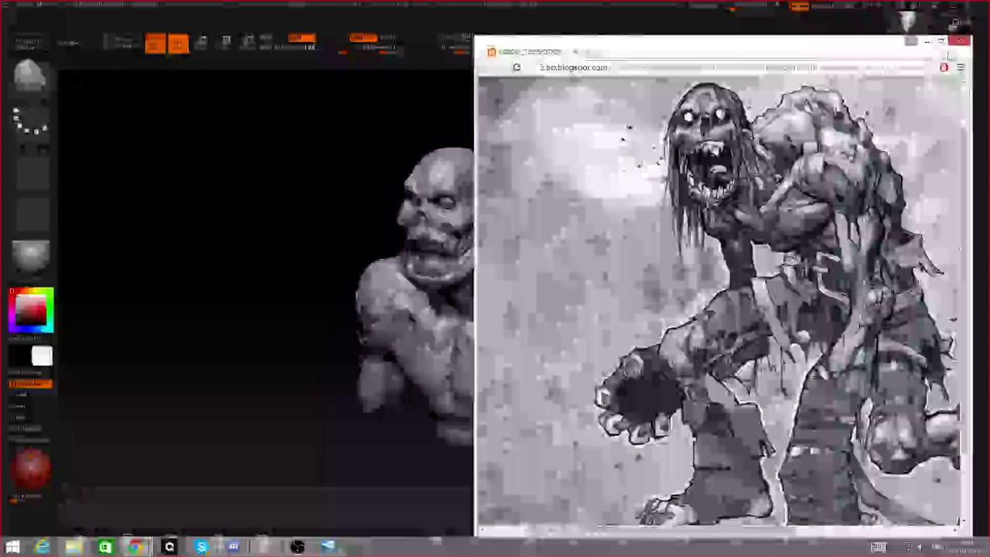
click(955, 41)
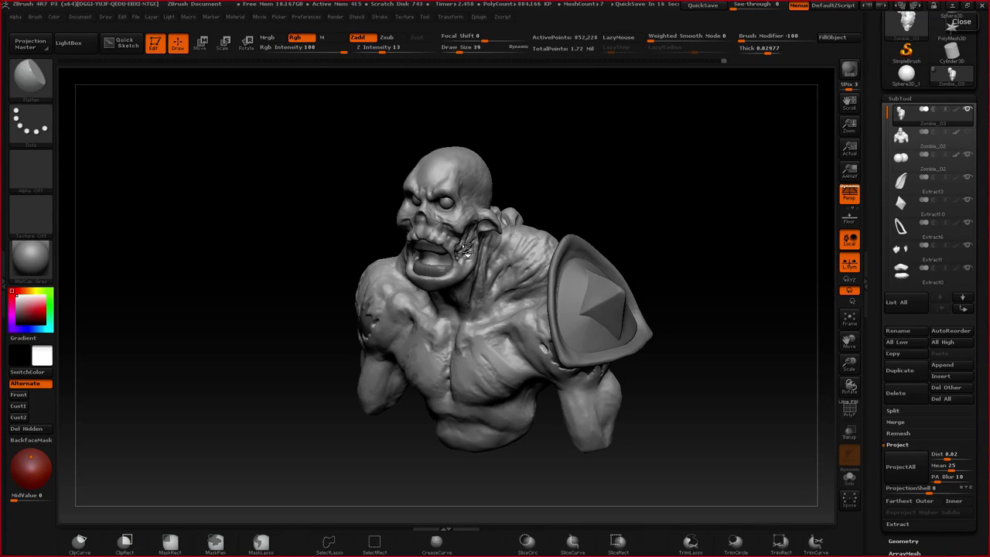
- Switch to the shoulder armor's rim subtool, Extract6, and set the Move brush's draw size to 145
mouse_move(395, 280)
right_down()
mouse_move(436, 302)
mouse_move(409, 281)
right_up()
drag(423, 299, 431, 254)
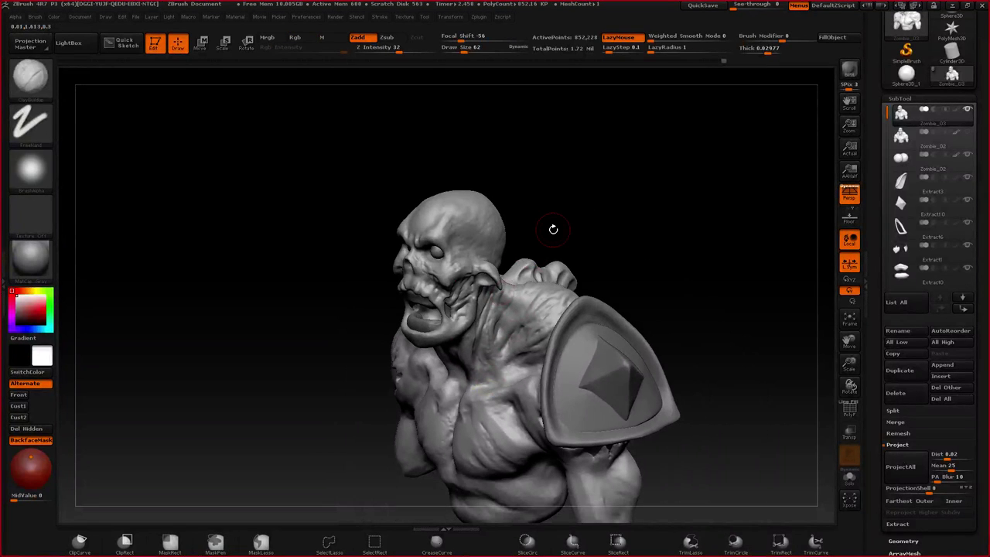
alt+drag(486, 338, 478, 296)
alt+click(534, 309)
drag(580, 306, 458, 258)
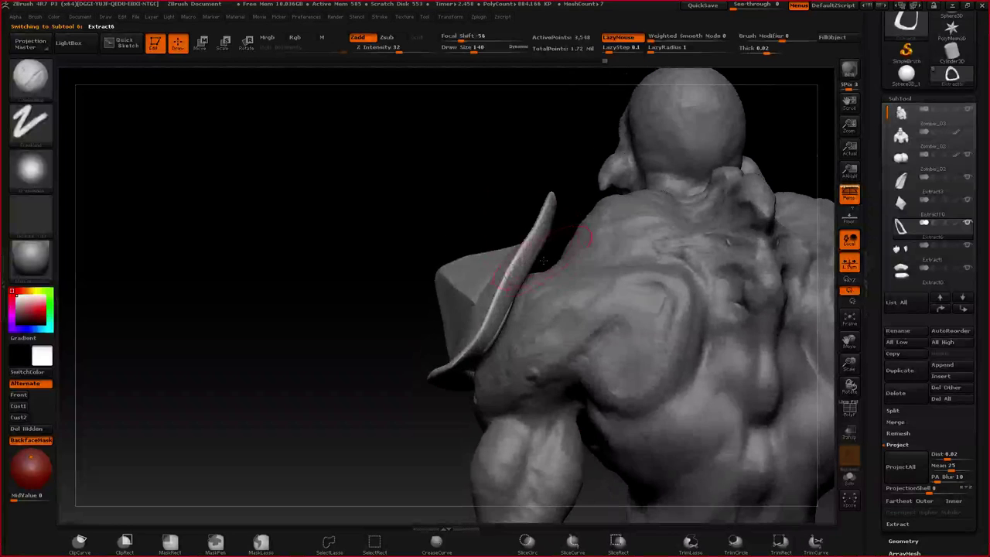
key(space)
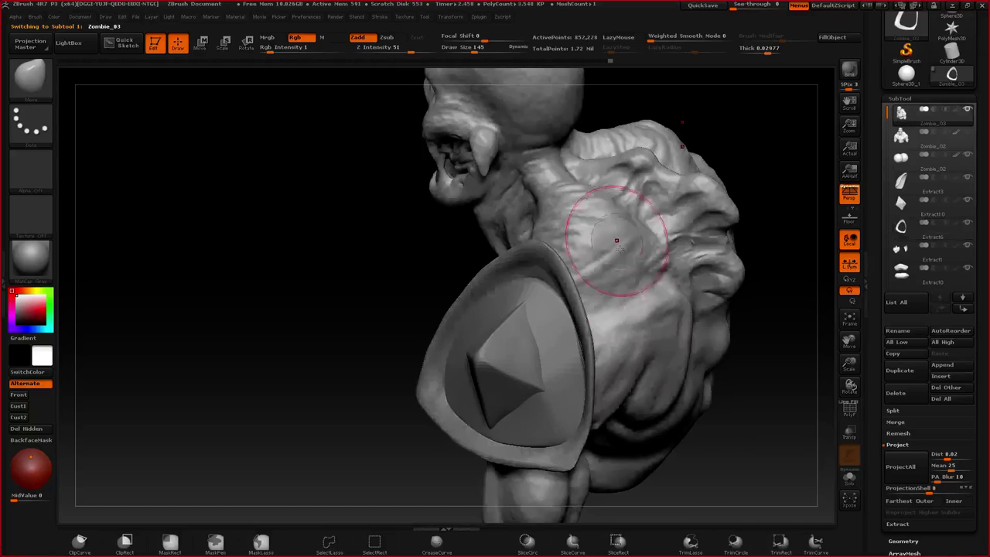
- Sculpt the skin over the neck and upper shoulder with the ClayBuildup and Flatten brushes at draw size 89
key(space)
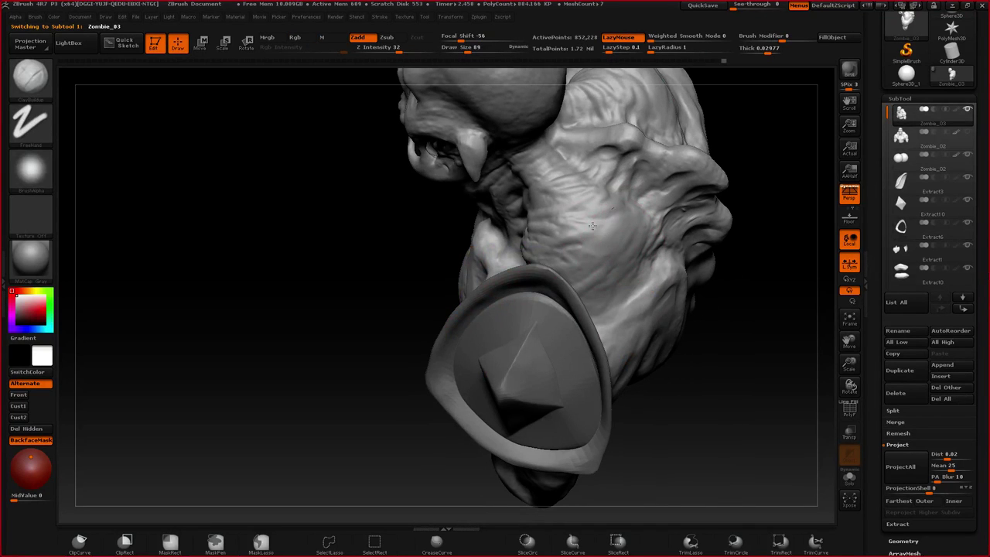
key(b)
key(s)
key(t)
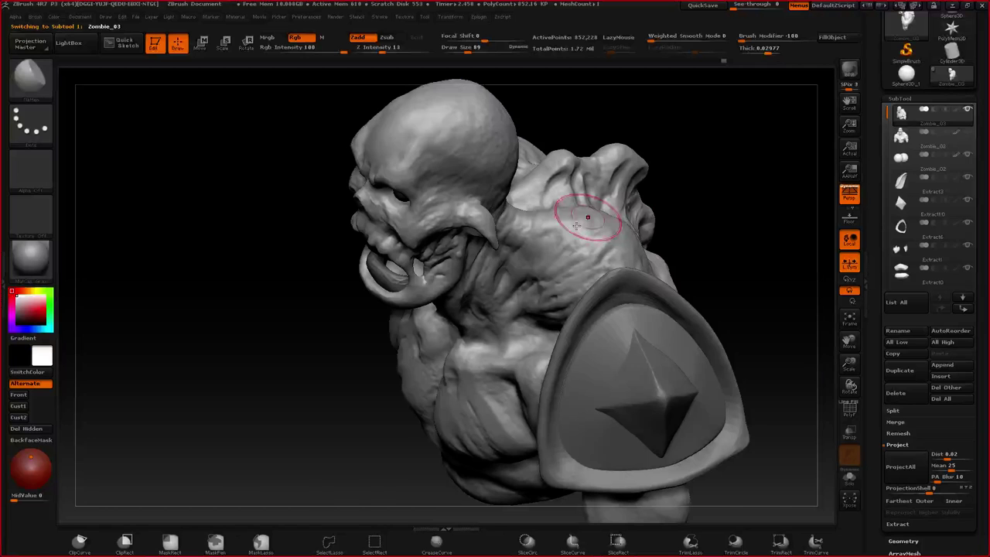
right_drag(576, 226, 539, 230)
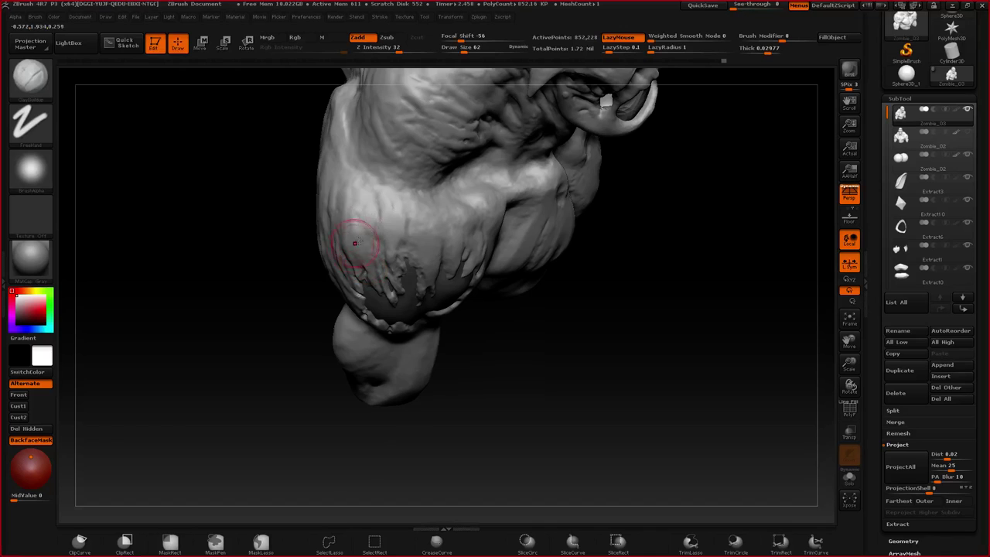
- Refine the upper chest beside the sternum with ClayBuildup at draw size 101 and the Flatten brush at draw size 53
key(space)
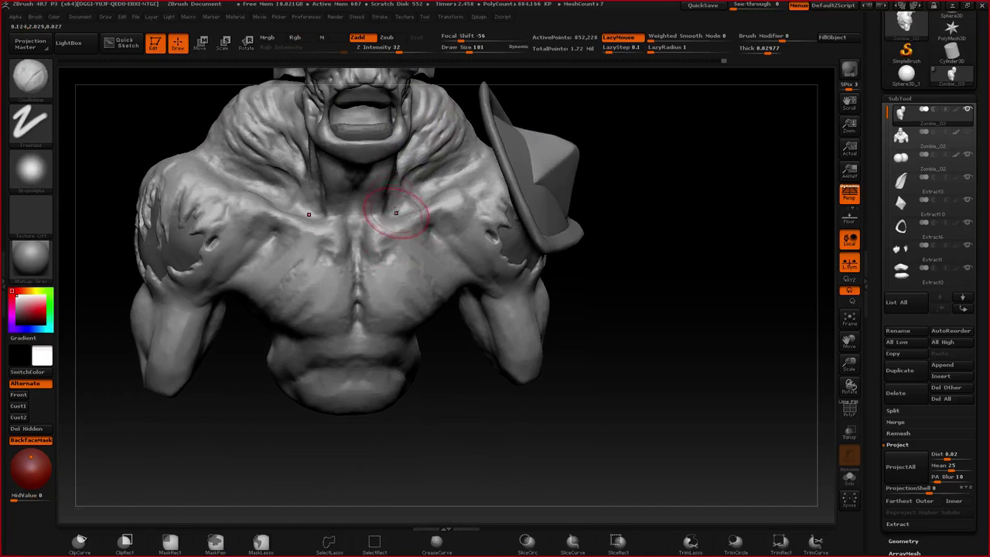
mouse_move(369, 217)
right_down()
mouse_move(378, 224)
mouse_move(435, 203)
mouse_move(423, 243)
right_up()
key(space)
drag(421, 237, 407, 219)
key(3)
key(space)
key(ctrl+z)
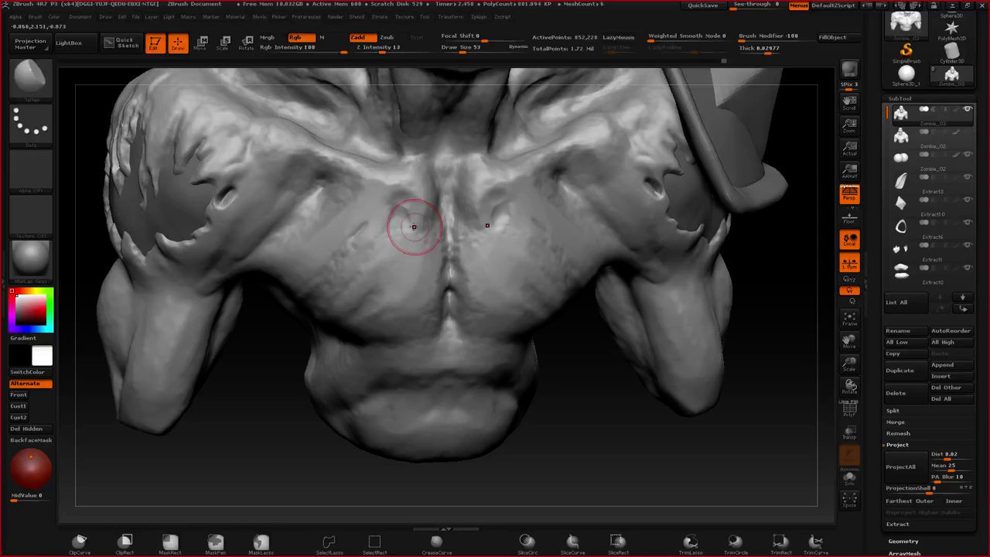
key(b)
key(c)
key(b)
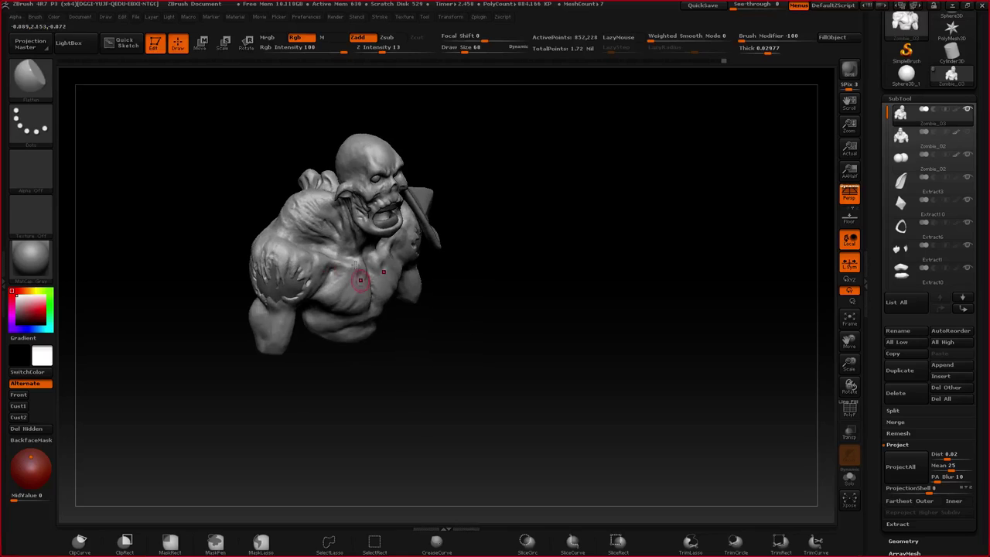
- Shape the side of the skull behind the eye with ClayBuildup at draw size 47 and the Flatten brush at draw size 37
drag(349, 283, 360, 197)
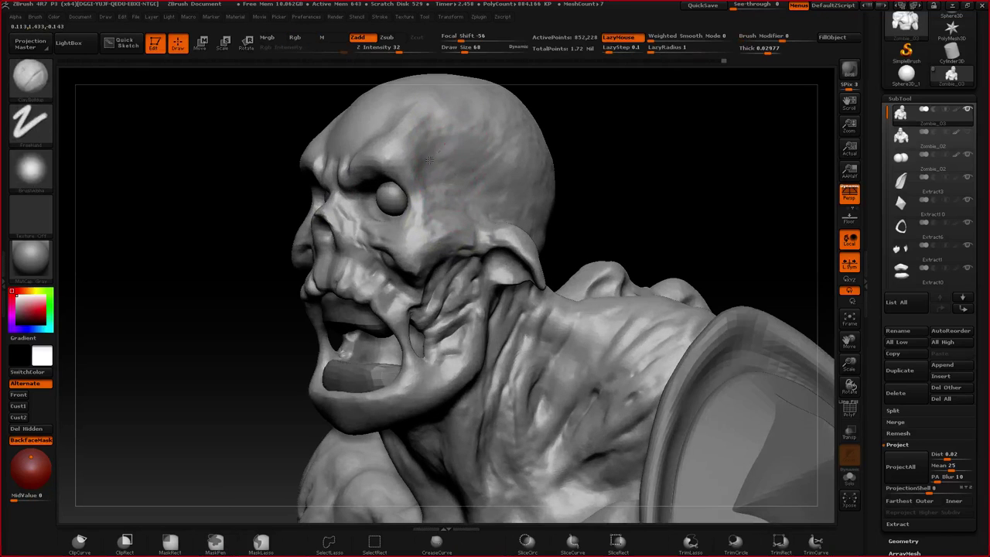
drag(429, 160, 450, 169)
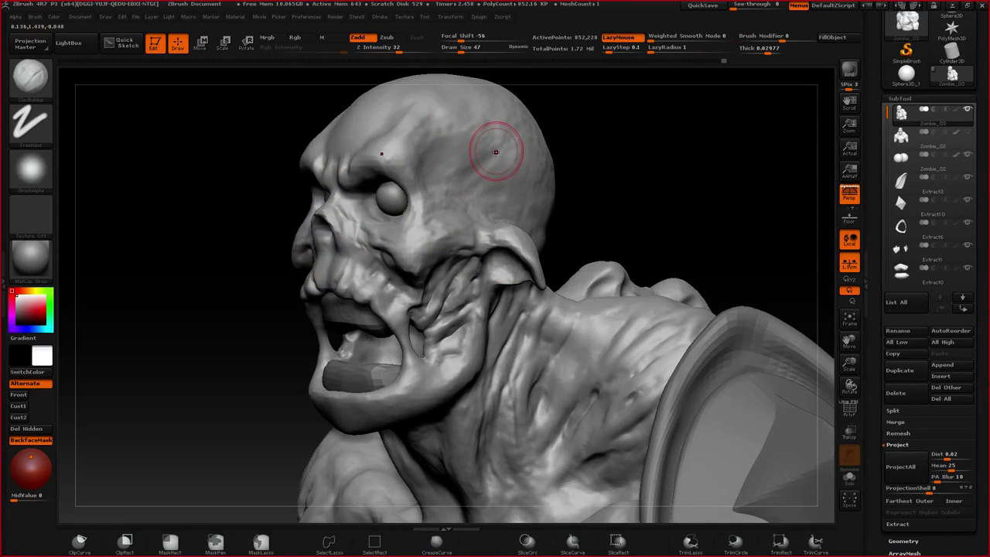
alt+right_drag(475, 186, 446, 249)
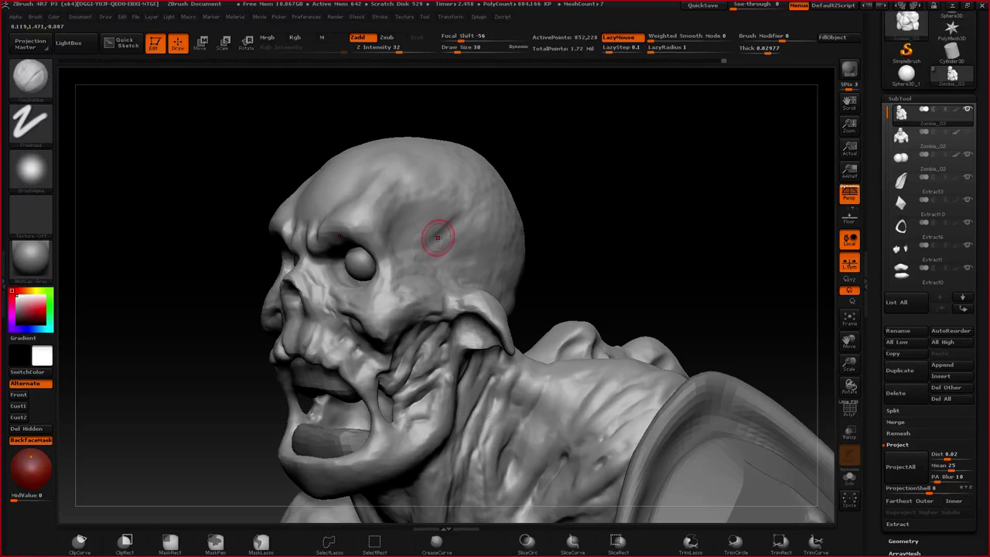
key(4)
key(3)
key(space)
mouse_move(436, 225)
mouse_down()
mouse_move(475, 188)
mouse_move(462, 194)
mouse_move(445, 179)
mouse_move(418, 202)
mouse_up()
key(4)
mouse_move(417, 202)
right_down()
mouse_move(409, 201)
mouse_move(455, 203)
right_up()
ctrl+right_drag(455, 203, 458, 96)
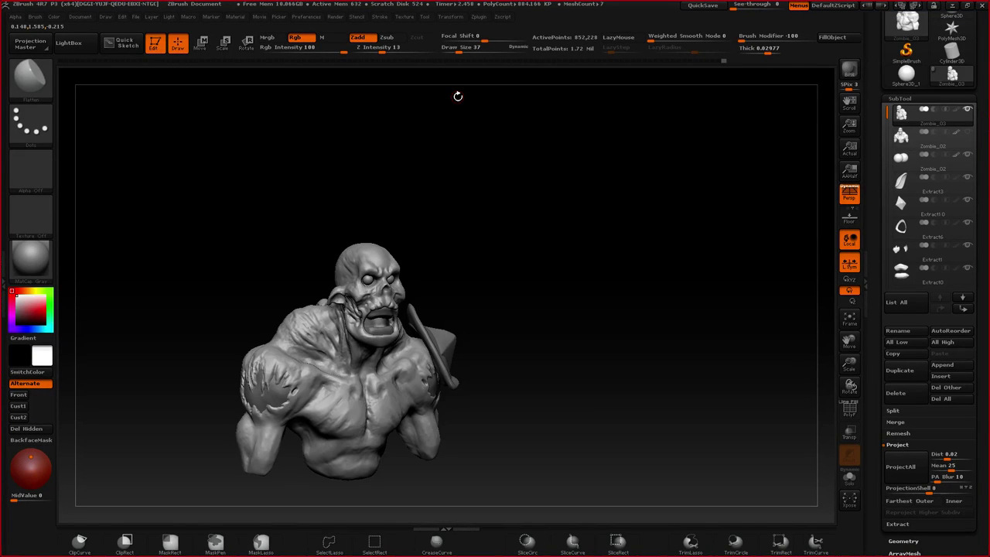
right_drag(389, 258, 350, 290)
alt+right_drag(350, 289, 406, 229)
drag(405, 214, 407, 206)
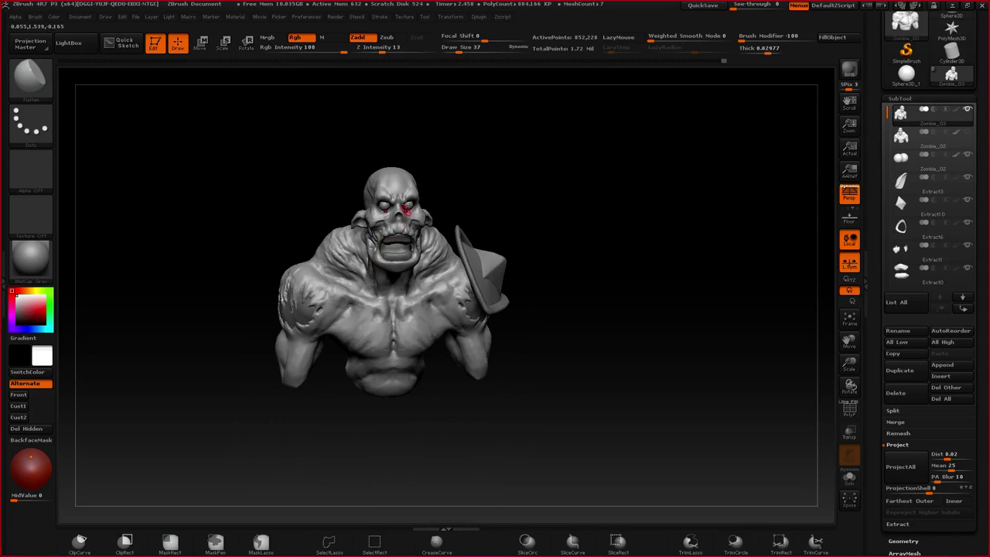
key(ctrl+z)
- Carve skin creases into the cheek below the eye with the Dam_Standard brush at draw size 24
mouse_move(433, 255)
right_down()
mouse_move(407, 227)
mouse_move(404, 252)
right_up()
mouse_move(340, 232)
right_down()
mouse_move(379, 236)
mouse_move(365, 243)
mouse_move(369, 228)
right_up()
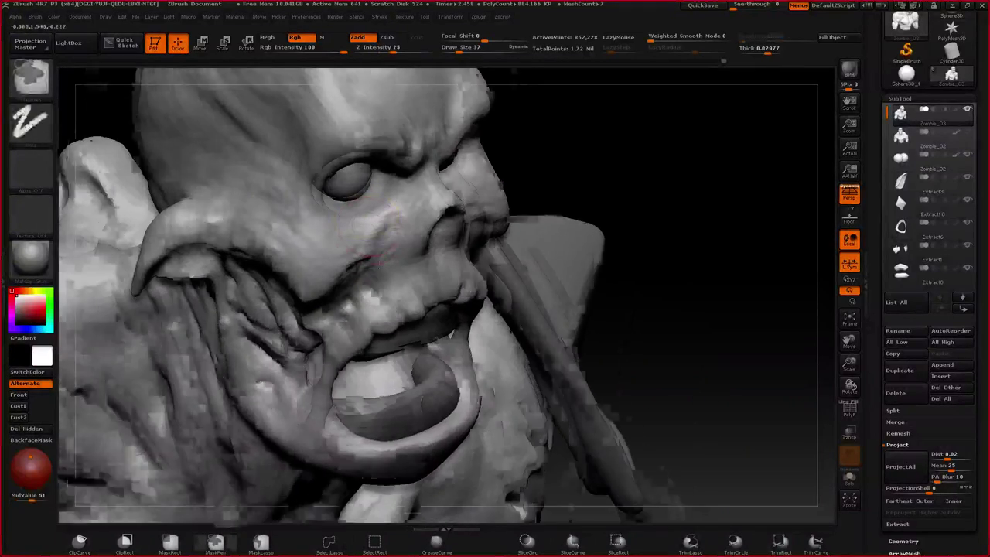
scroll(368, 228, up, 3)
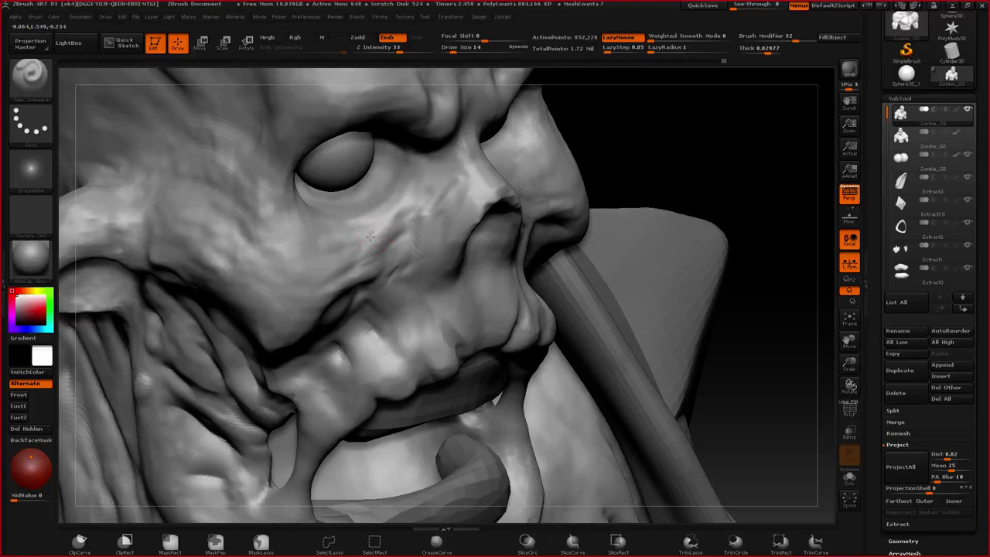
key(space)
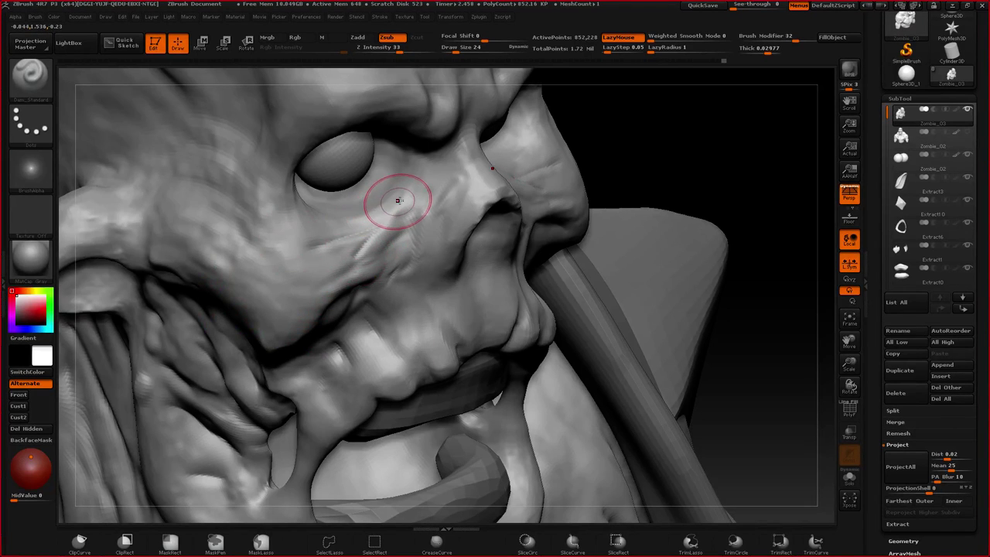
drag(392, 200, 410, 177)
right_drag(418, 201, 433, 161)
drag(433, 161, 433, 179)
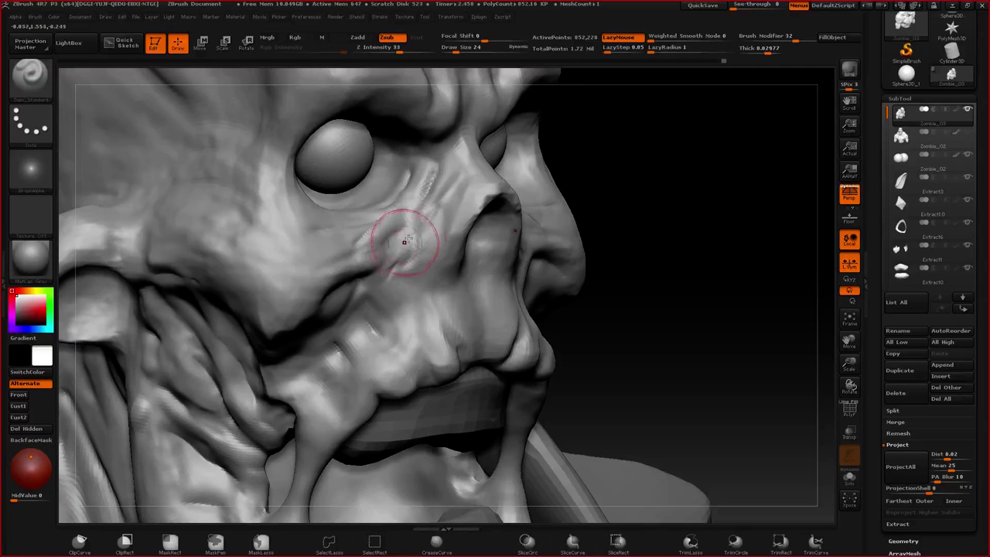
- Build up torn skin ridges between the eye and nose with ClayBuildup at draw size 13
key(b)
key(c)
key(b)
drag(440, 195, 394, 223)
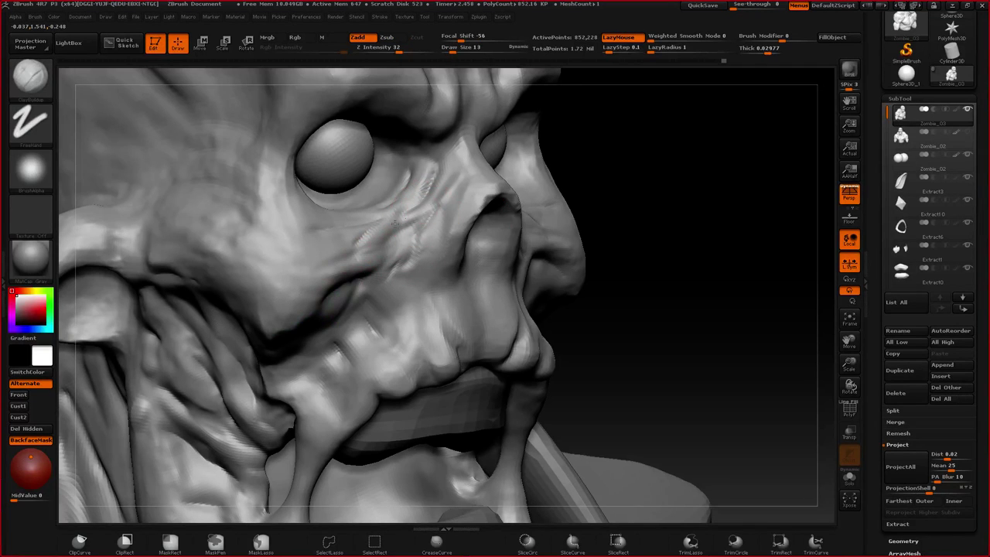
- Sculpt the neck folds above the collarbone with ClayBuildup at draw size 53 and deepen them with Dam_Standard
ctrl+right_drag(394, 224, 391, 198)
right_drag(433, 302, 383, 225)
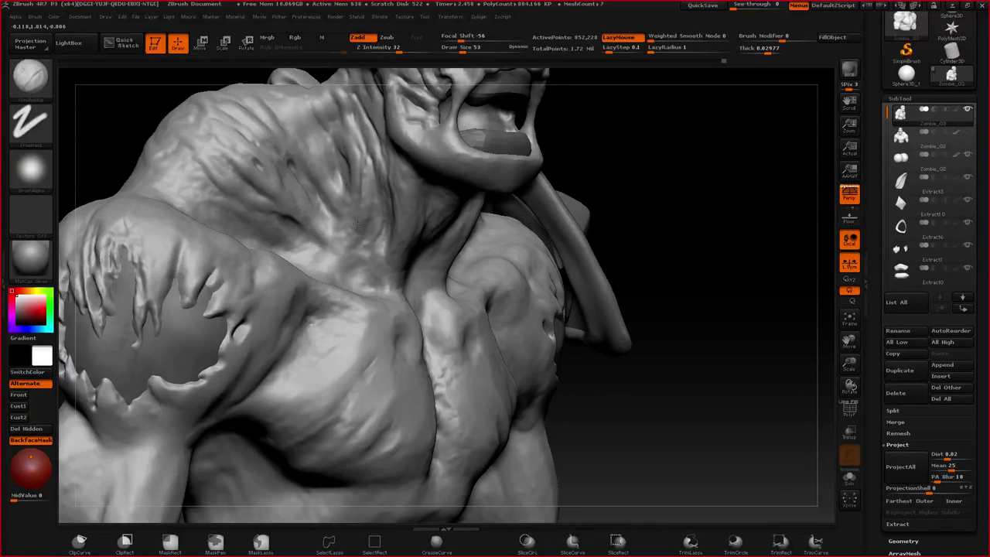
drag(357, 224, 347, 250)
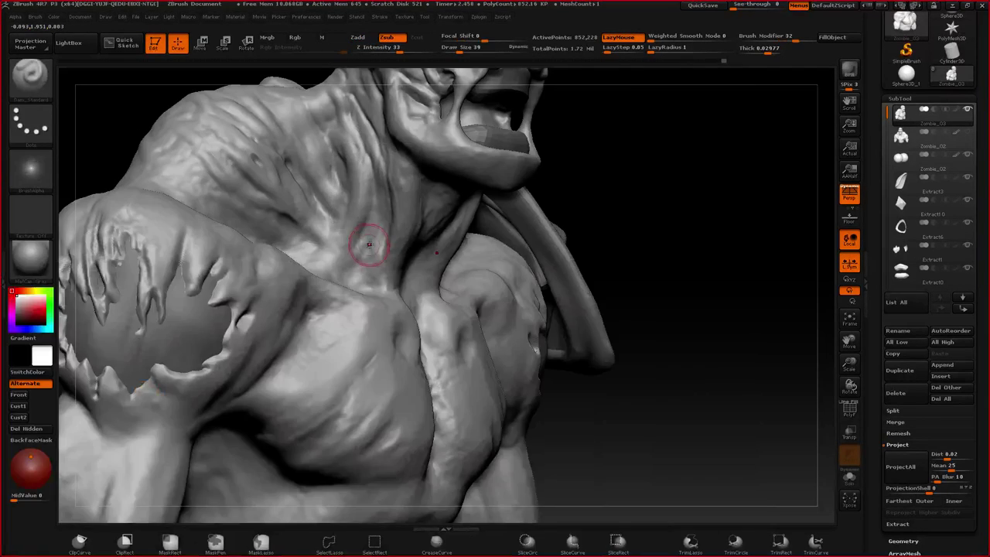
drag(366, 246, 358, 262)
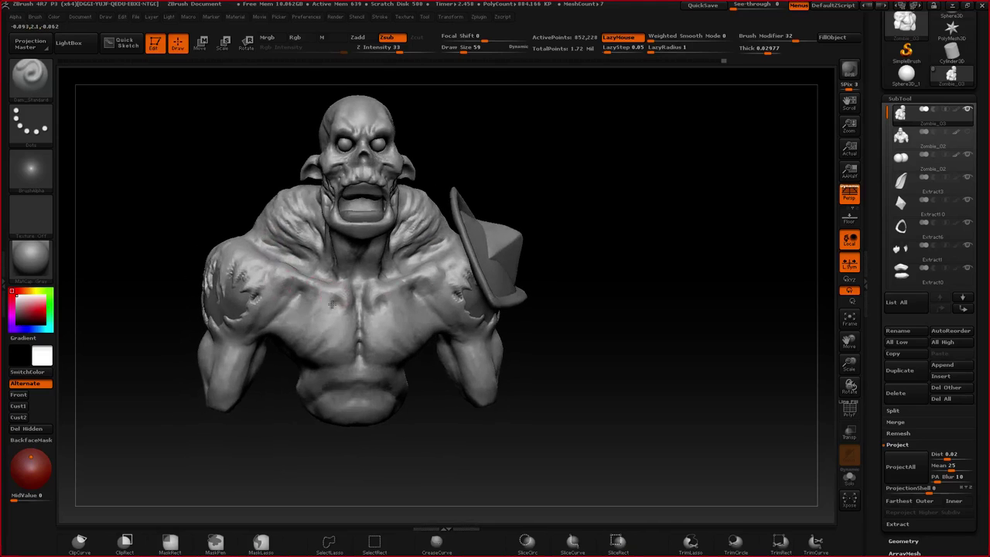
- Review the bust's silhouette all around and adjust the head's shape with the Move brush at draw size 192
mouse_move(322, 279)
ctrl+right_down()
mouse_move(298, 262)
mouse_move(392, 312)
ctrl+right_up()
drag(391, 311, 328, 302)
right_drag(328, 302, 357, 307)
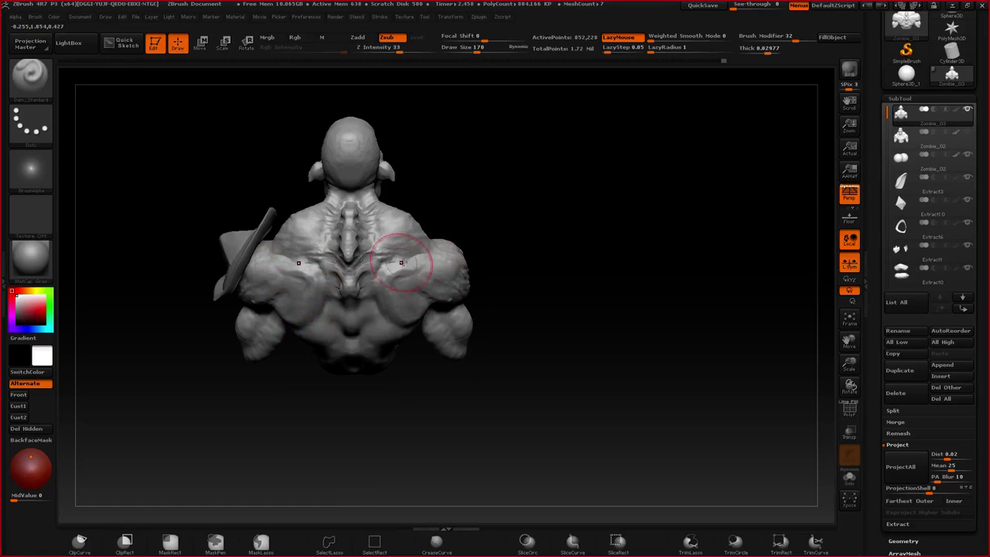
right_drag(405, 261, 418, 265)
key(space)
click(416, 253)
drag(416, 253, 377, 252)
mouse_move(358, 280)
right_down()
mouse_move(391, 243)
mouse_move(405, 243)
mouse_move(349, 279)
right_up()
key(b)
key(m)
key(v)
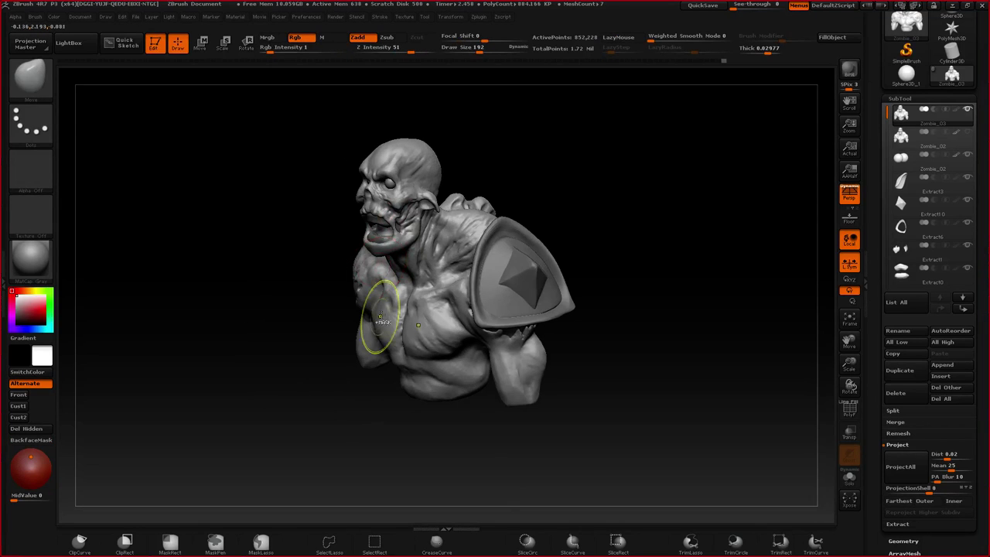
mouse_move(380, 316)
right_down()
mouse_move(424, 252)
mouse_move(414, 247)
right_up()
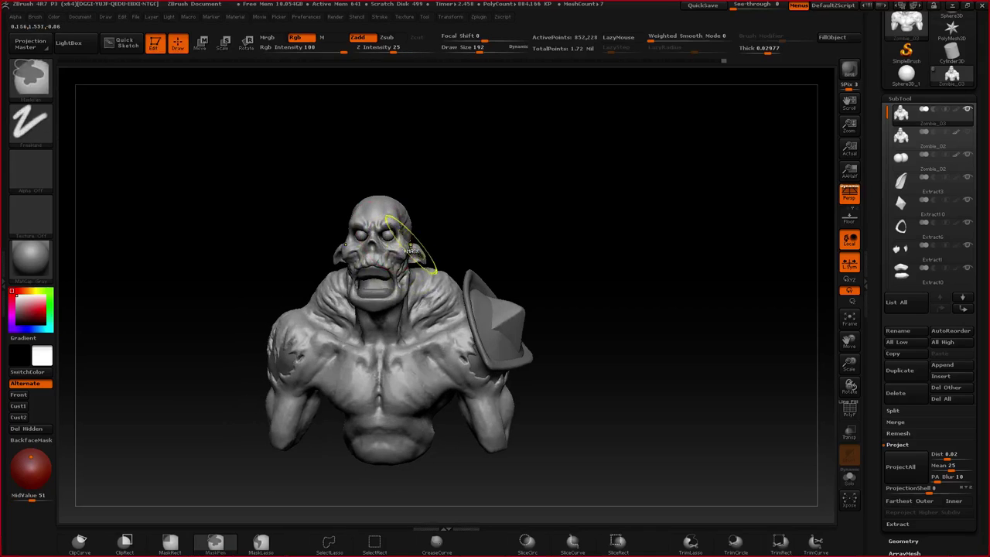
drag(390, 218, 392, 228)
right_drag(392, 228, 373, 204)
- Build up and smooth the skin folds beside the vertebrae on the back with ClayBuildup at draw size 72
mouse_move(372, 204)
ctrl+right_down()
mouse_move(400, 238)
mouse_move(461, 249)
ctrl+right_up()
mouse_move(461, 249)
ctrl+right_down()
mouse_move(455, 232)
mouse_move(404, 235)
ctrl+right_up()
key(b)
key(c)
key(b)
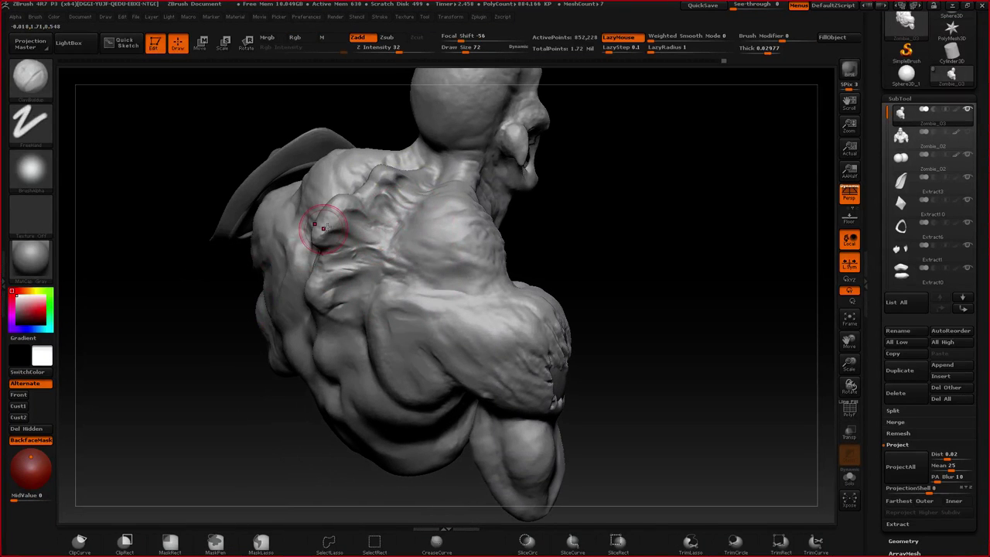
right_drag(326, 226, 323, 229)
shift+drag(323, 229, 313, 280)
mouse_move(313, 280)
ctrl+right_down()
mouse_move(328, 196)
mouse_move(333, 300)
mouse_move(399, 230)
ctrl+right_up()
- Add small lumps to the skin on the back of the shoulder with ClayBuildup
mouse_move(399, 230)
ctrl+right_down()
mouse_move(367, 238)
mouse_move(355, 147)
ctrl+right_up()
key(b)
key(c)
key(b)
right_drag(356, 147, 387, 210)
mouse_move(387, 209)
ctrl+right_down()
mouse_move(393, 318)
mouse_move(382, 249)
ctrl+right_up()
drag(414, 283, 379, 274)
mouse_move(367, 286)
right_down()
mouse_move(472, 202)
mouse_move(479, 255)
right_up()
- Switch to the armor rim subtool, Extract6, and reshape its rear edge with the Move brush at draw sizes 126 and 214
alt+click(494, 187)
key(space)
key(b)
key(m)
key(v)
drag(473, 261, 485, 267)
mouse_move(486, 267)
alt+right_down()
mouse_move(486, 314)
mouse_move(503, 226)
alt+right_up()
key(space)
drag(511, 230, 517, 231)
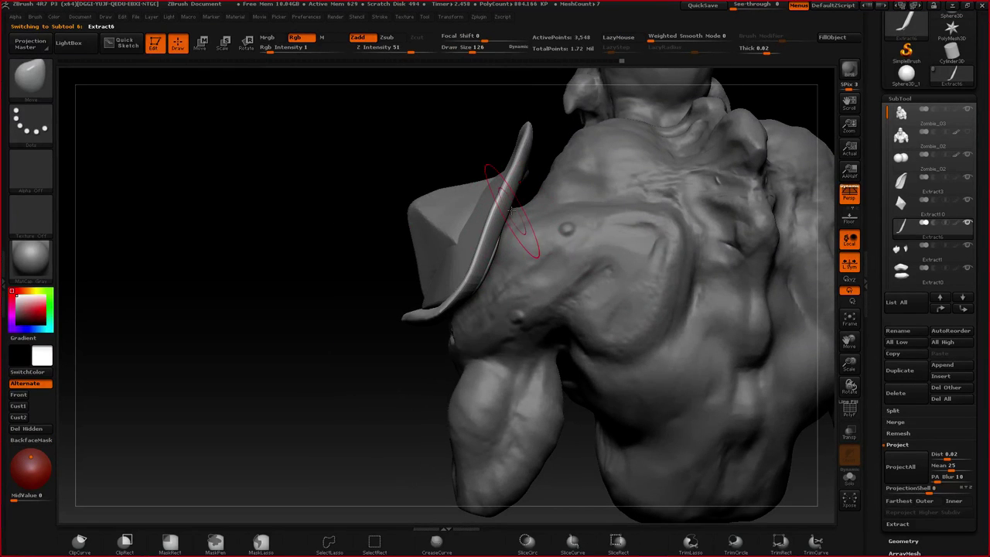
right_drag(510, 211, 491, 217)
key(space)
drag(491, 218, 501, 217)
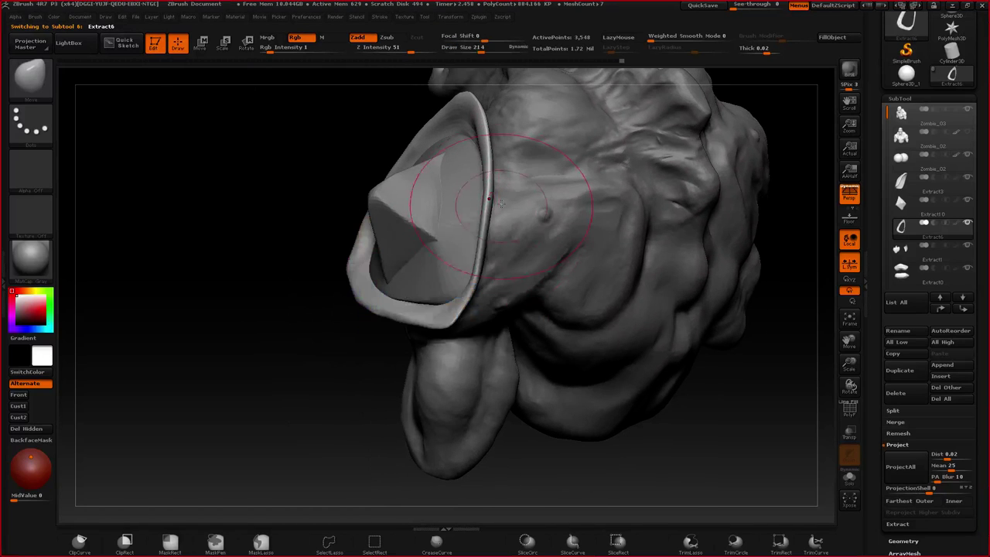
- Adjust the armor rim with the Move brush at draw size 136 and smooth its surface
right_drag(501, 203, 469, 209)
key(space)
drag(469, 208, 459, 208)
right_drag(457, 208, 472, 207)
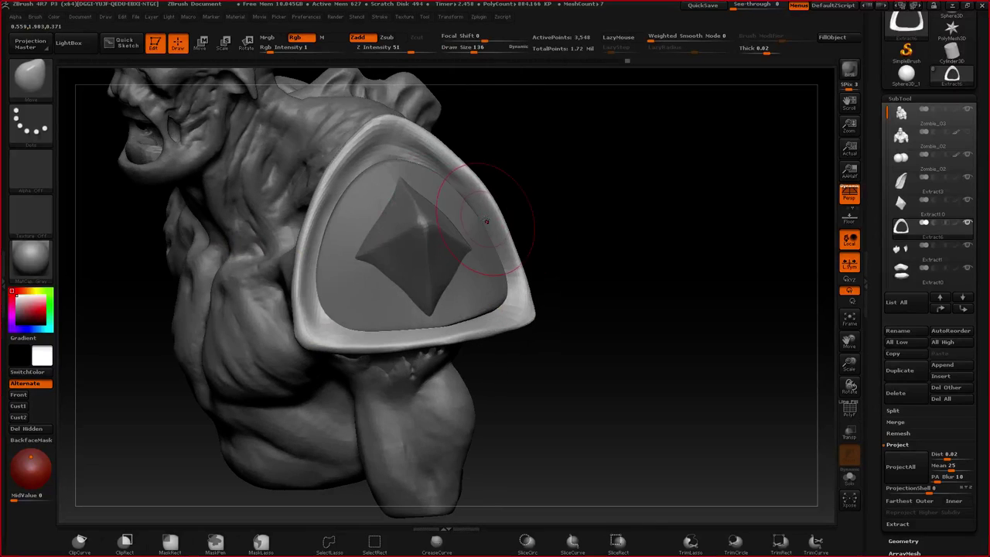
mouse_move(469, 208)
shift+mouse_down()
mouse_move(433, 164)
mouse_move(338, 164)
mouse_move(310, 280)
shift+mouse_up()
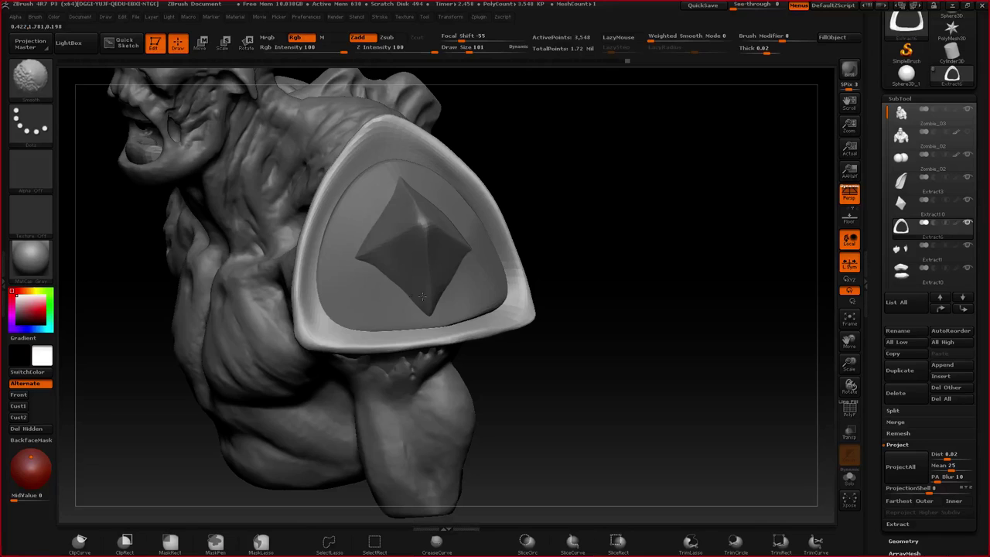
right_drag(483, 254, 464, 237)
key(b)
key(c)
key(b)
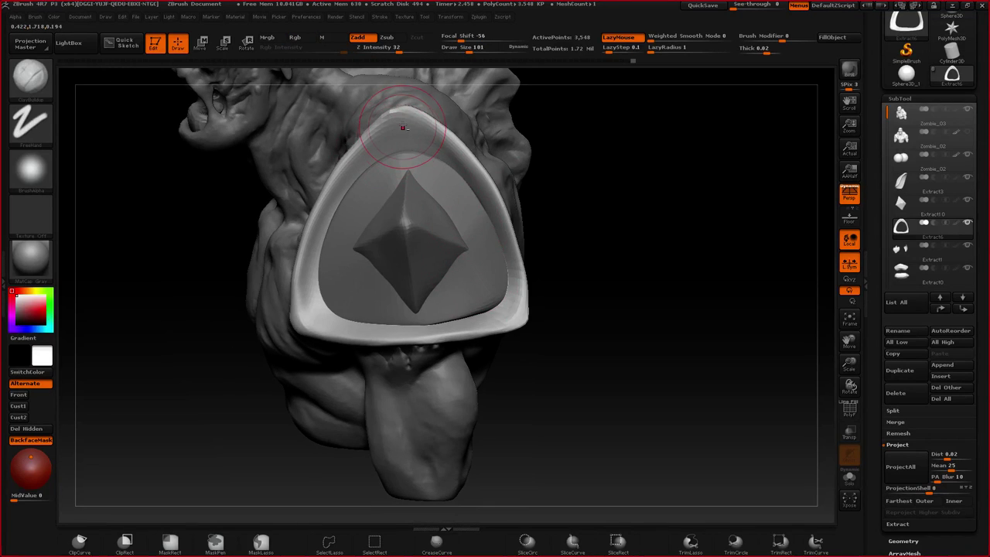
- Reshape the upper point of the armor rim with the Move brush at draw size 109
alt+right_drag(403, 127, 411, 158)
key(b)
key(m)
key(v)
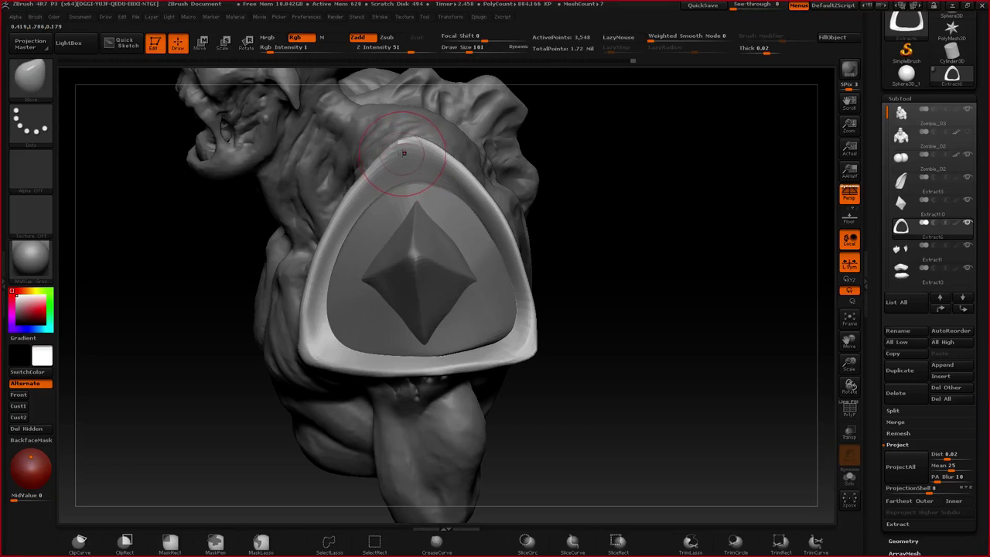
key(space)
key(space)
drag(393, 158, 385, 158)
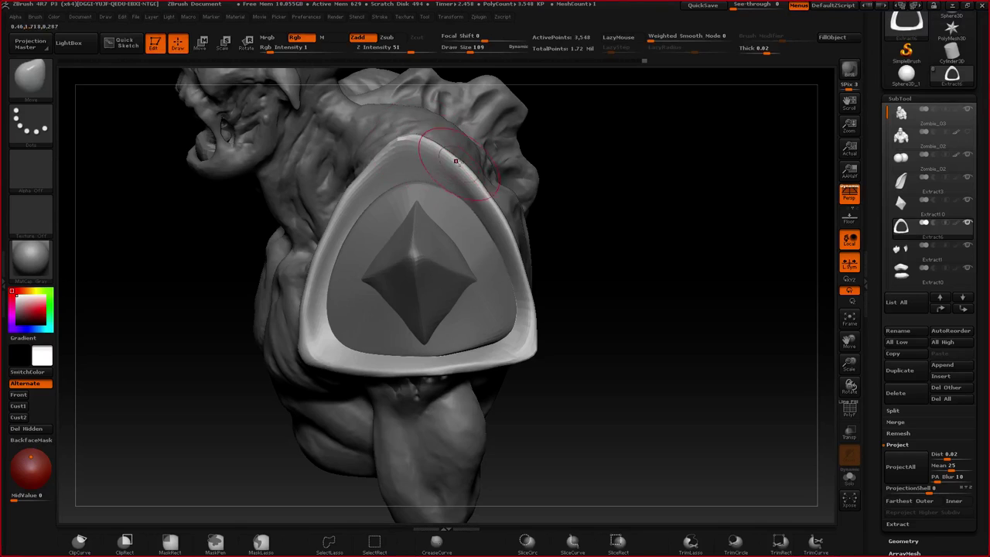
drag(412, 150, 418, 146)
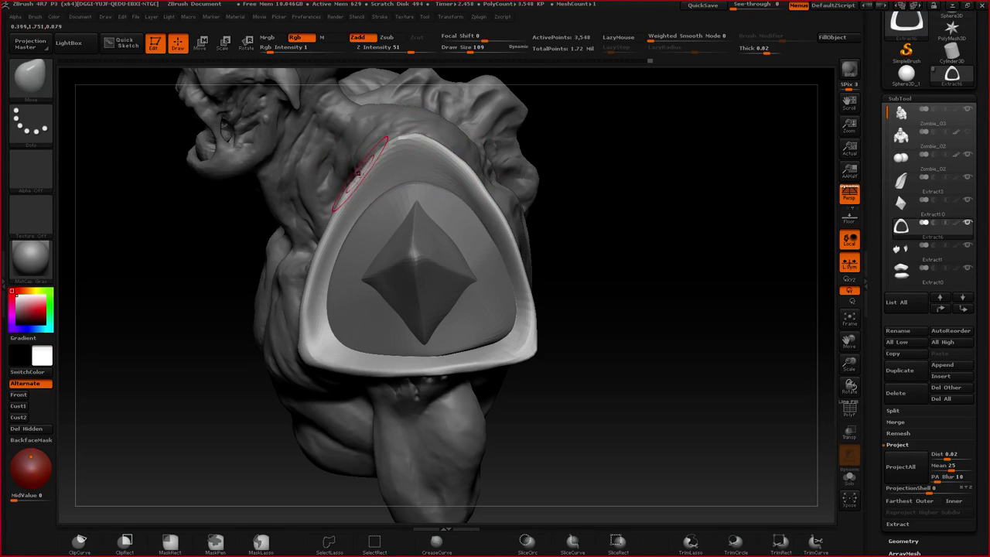
- Pull both lower corners of the armor rim outward and adjust its lower edge
drag(306, 354, 300, 357)
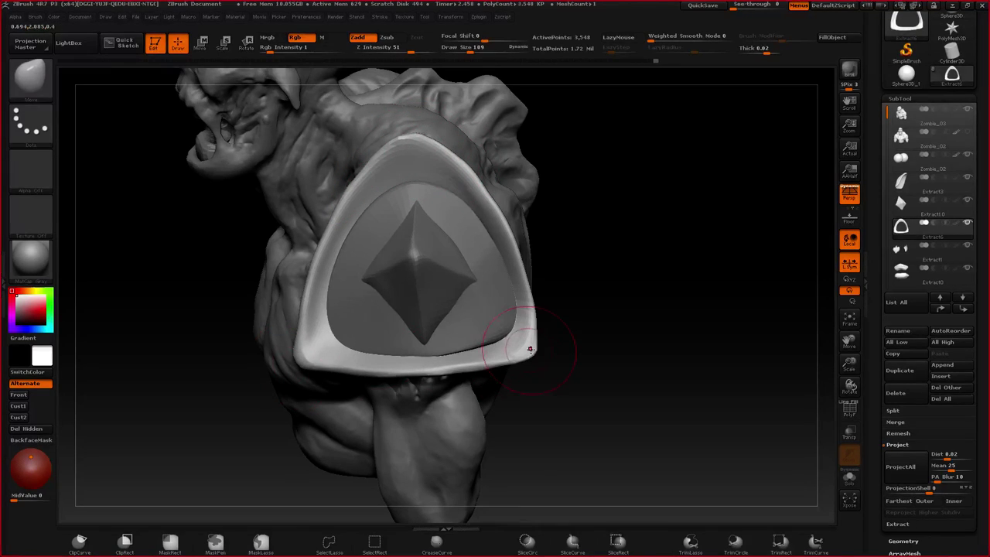
drag(530, 349, 543, 362)
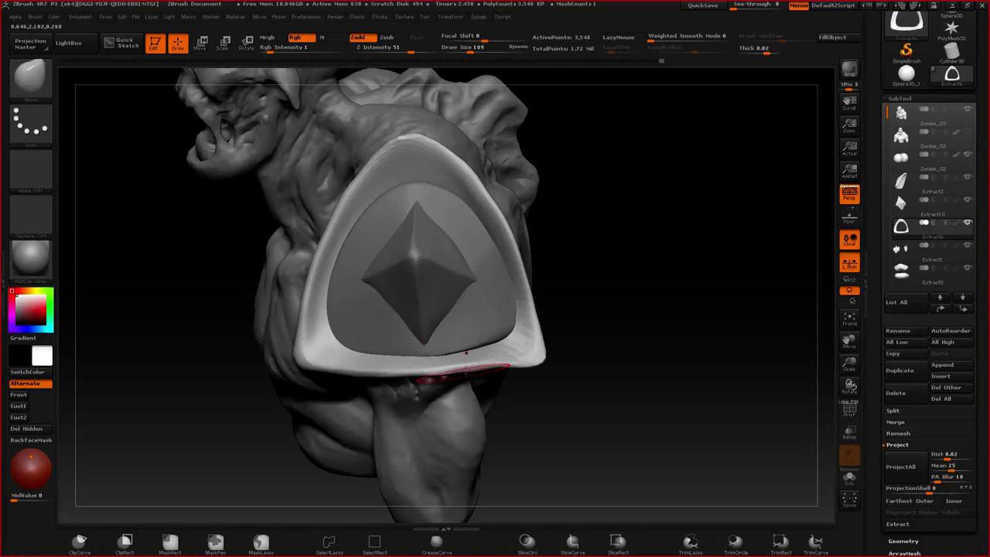
drag(480, 364, 481, 374)
- Smooth the armor rim's upper part and reshape its rear side with the Move brush at draw sizes 297 and 232
mouse_move(483, 267)
right_down()
mouse_move(584, 267)
mouse_move(475, 255)
right_up()
drag(474, 255, 462, 194)
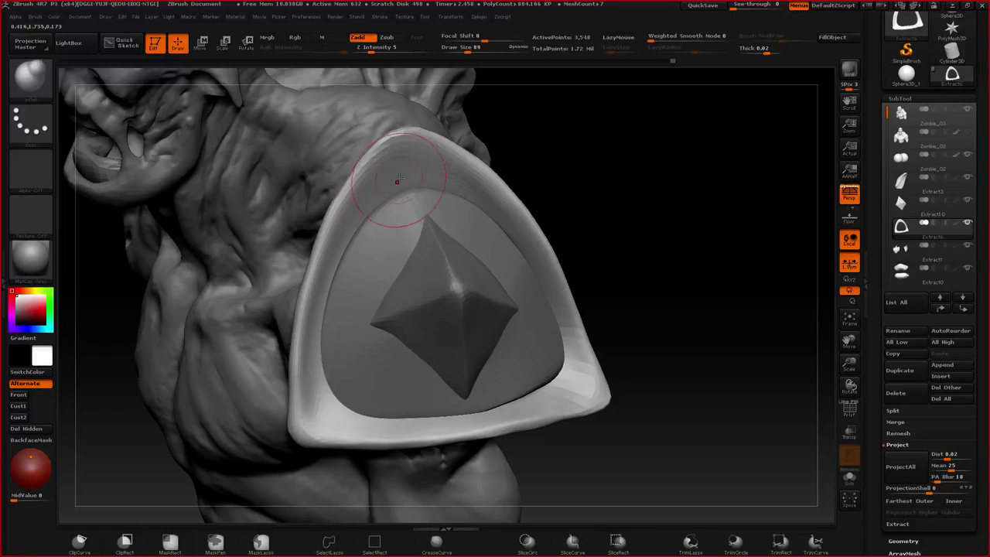
key(space)
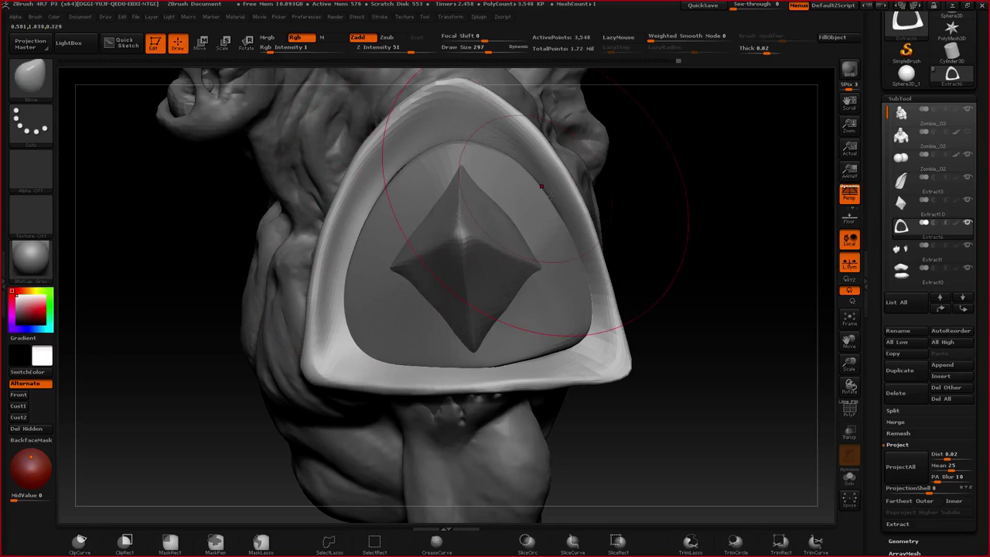
key(space)
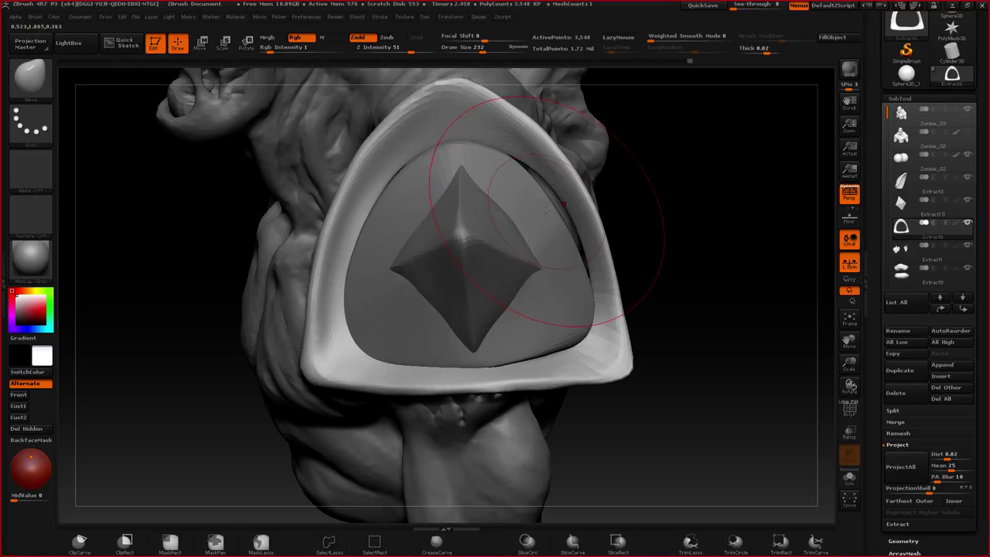
- Switch to the inner armor plate subtool, Extract3, and reshape its top with the Move brush at draw sizes 165 and 65
alt+click(550, 184)
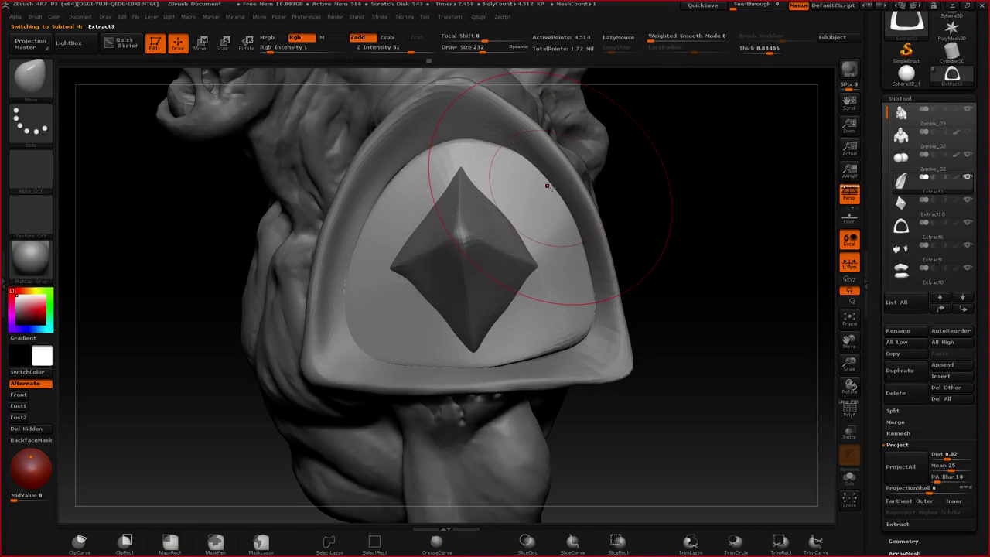
key(space)
drag(442, 188, 436, 188)
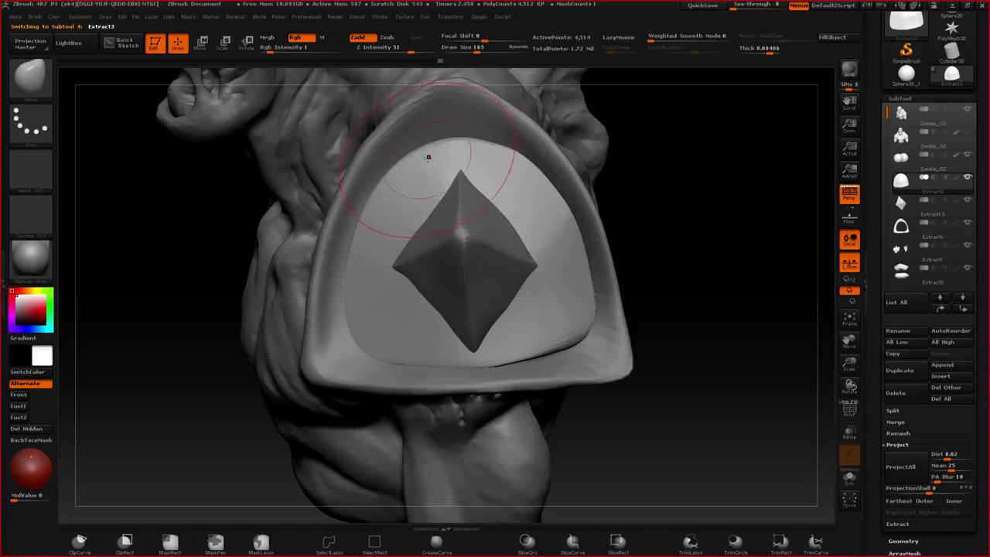
alt+right_drag(444, 170, 445, 236)
key(space)
mouse_move(451, 238)
mouse_down()
mouse_move(454, 197)
mouse_move(488, 211)
mouse_up()
key(space)
key(space)
drag(431, 210, 427, 211)
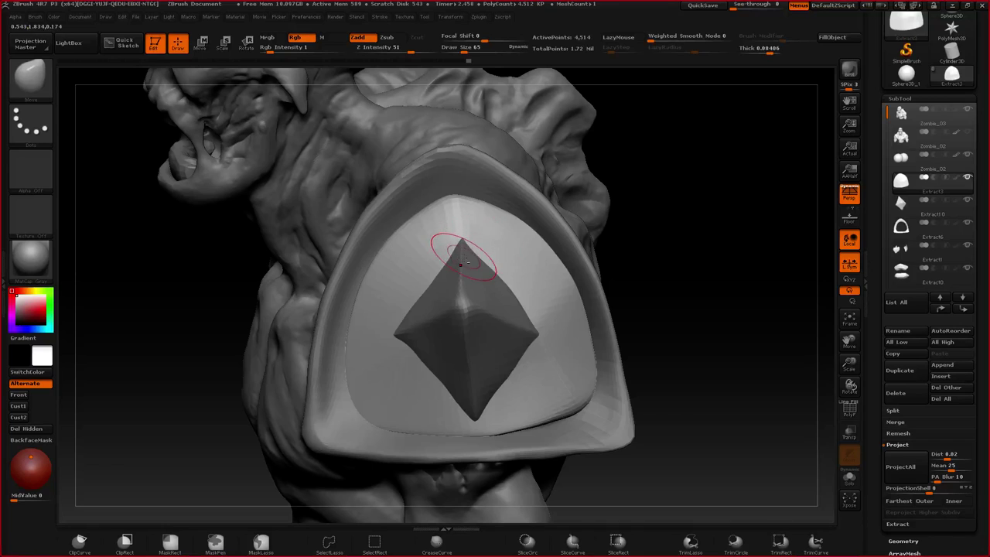
- Select the diamond spike subtool and adjust its upper point with the Move brush
alt+click(464, 249)
key(space)
drag(422, 245, 463, 240)
- Switch back to the inner plate, Extract3, and fit its lower rear edge against the rim with the Move brush at draw size 122
ctrl+right_drag(460, 239, 451, 142)
right_drag(451, 141, 469, 192)
ctrl+right_drag(469, 192, 469, 272)
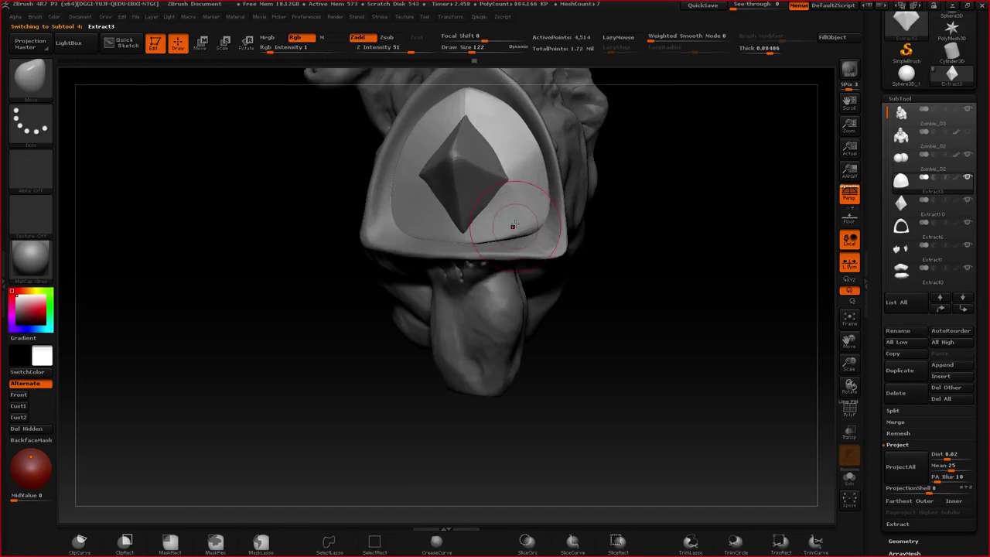
right_drag(513, 225, 481, 203)
mouse_move(495, 158)
mouse_down()
mouse_move(510, 185)
mouse_move(509, 174)
mouse_up()
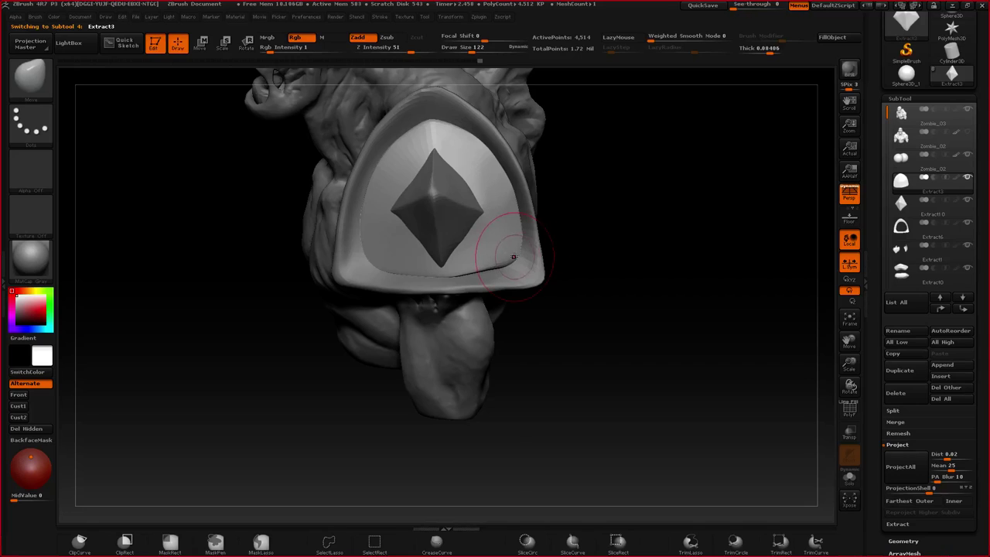
right_drag(460, 274, 480, 260)
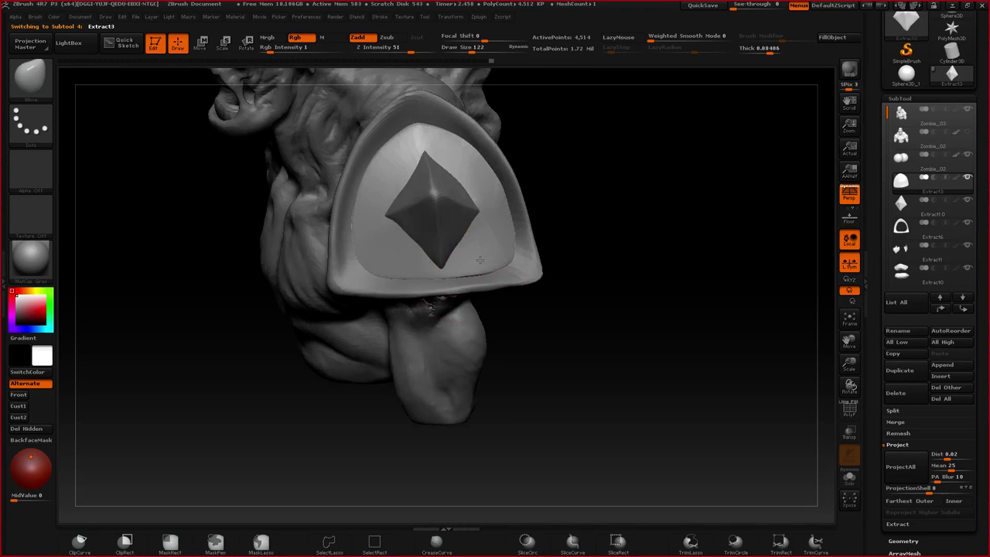
drag(480, 261, 517, 161)
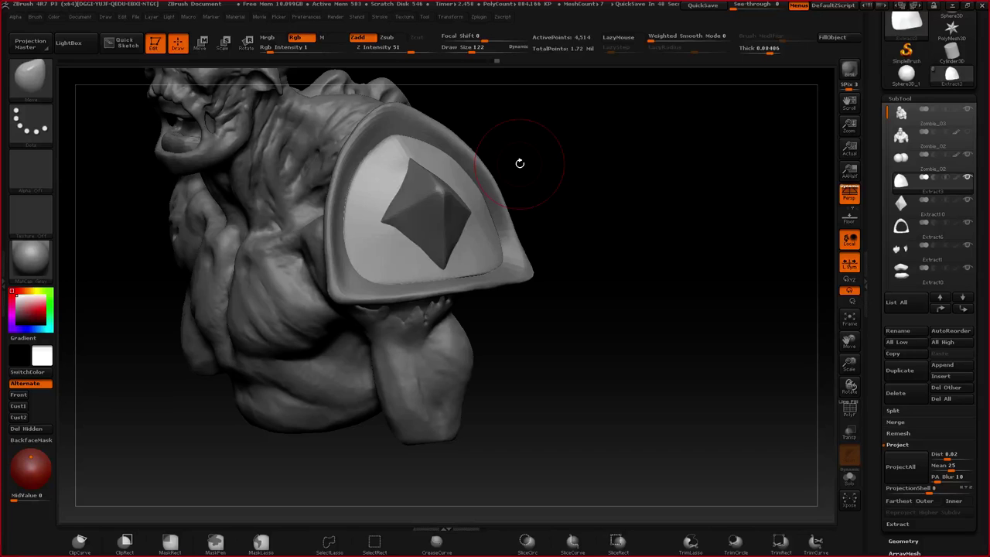
- Adjust the inner plate's lower front edge against the rim with a smaller Move brush
mouse_move(520, 163)
mouse_down()
mouse_move(380, 283)
mouse_move(385, 303)
mouse_move(394, 232)
mouse_up()
key(space)
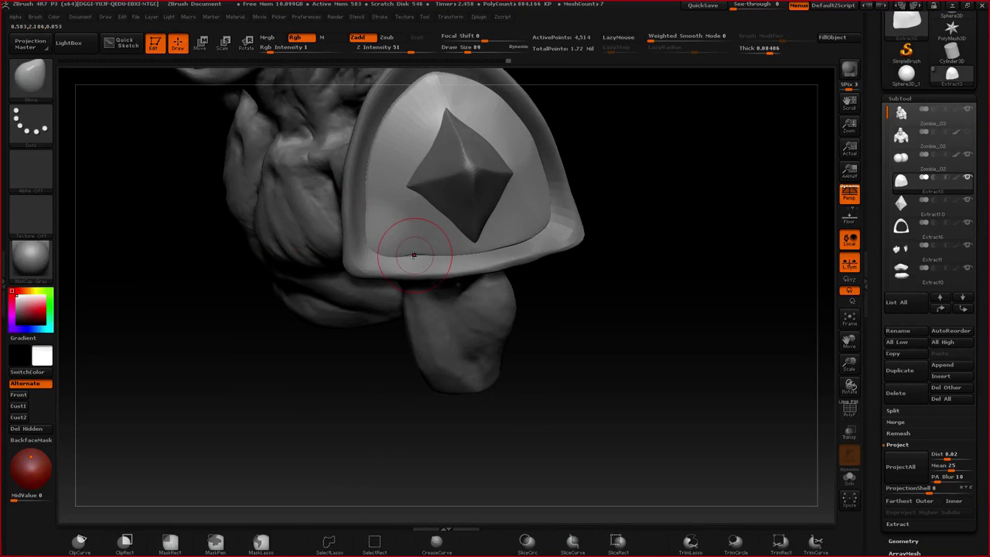
key(space)
drag(406, 227, 411, 219)
- Build up the inner plate's front side with the ClayBuildup brush at draw size 93
key(b)
key(c)
key(b)
key([)
drag(378, 188, 377, 200)
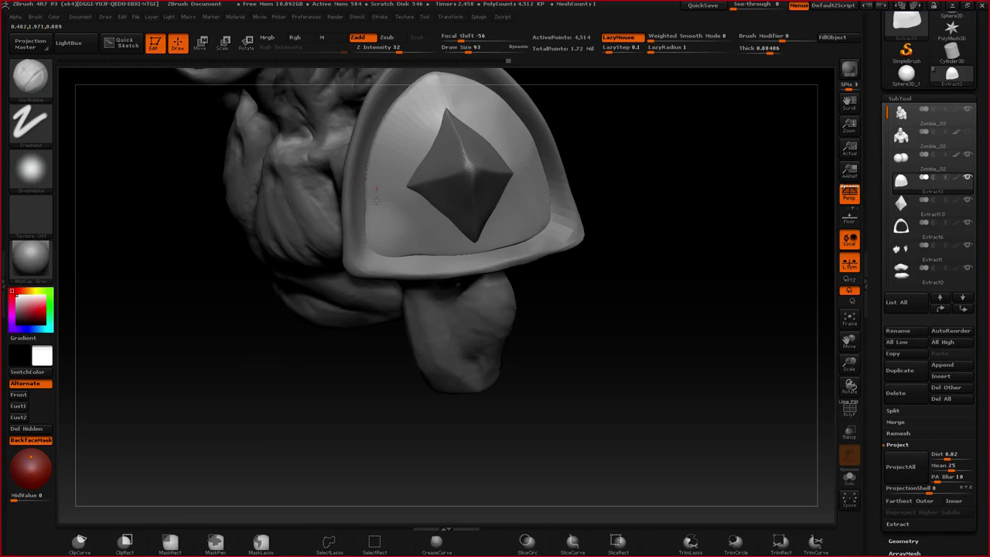
- Even out the lower rear area of the inner plate with the Flatten brush at draw size 93
right_drag(376, 202, 413, 227)
key(b)
key(t)
key(d)
key(b)
key(f)
key(a)
mouse_move(440, 243)
mouse_down()
mouse_move(396, 241)
mouse_move(402, 224)
mouse_move(427, 247)
mouse_move(519, 228)
mouse_up()
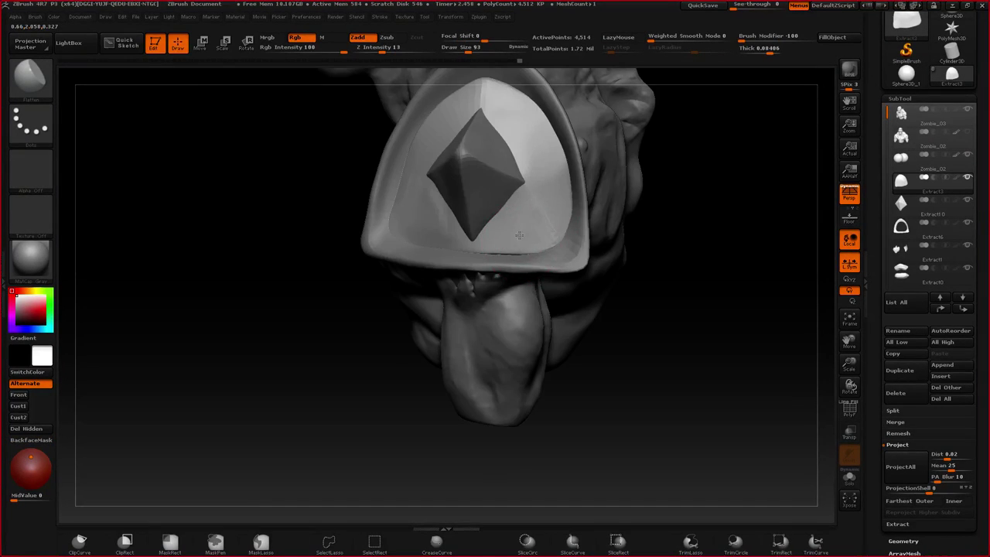
- Flatten the inner plate's lower front corner and front side
right_drag(371, 226, 429, 220)
drag(430, 220, 429, 198)
mouse_move(596, 212)
right_down()
mouse_move(542, 209)
mouse_move(571, 222)
right_up()
mouse_move(421, 239)
mouse_down()
mouse_move(457, 266)
mouse_move(406, 262)
mouse_up()
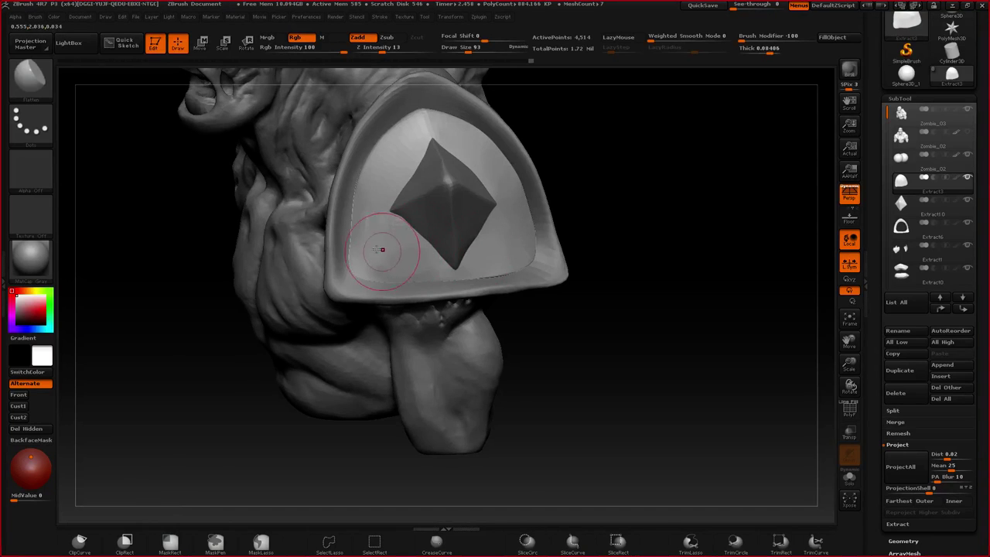
right_drag(382, 250, 434, 244)
drag(363, 239, 362, 225)
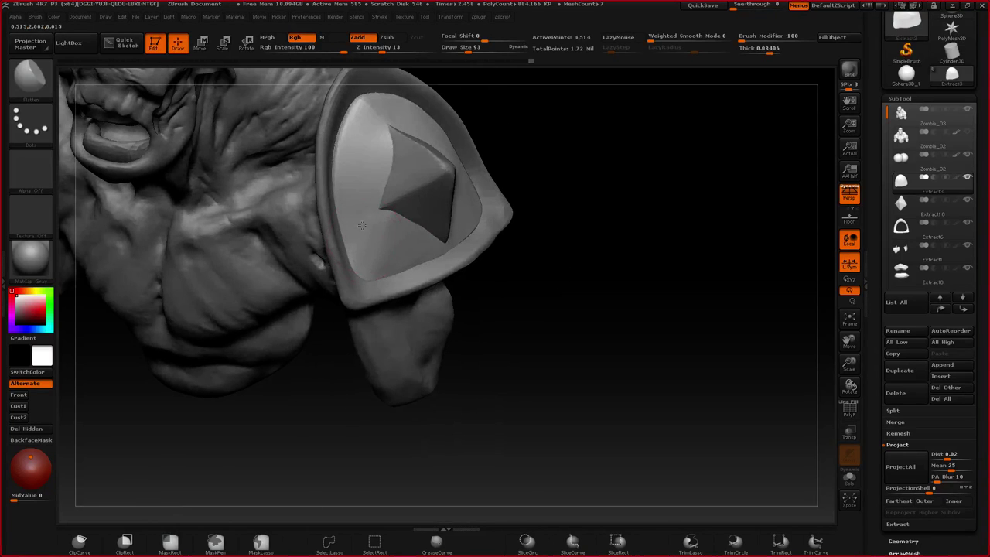
- Switch to the Extract1 subtool inside the torn skin of the unarmored shoulder
ctrl+right_drag(362, 225, 332, 166)
right_drag(319, 282, 370, 285)
right_drag(252, 300, 299, 302)
alt+drag(290, 304, 402, 272)
ctrl+right_drag(401, 273, 387, 323)
alt+click(365, 277)
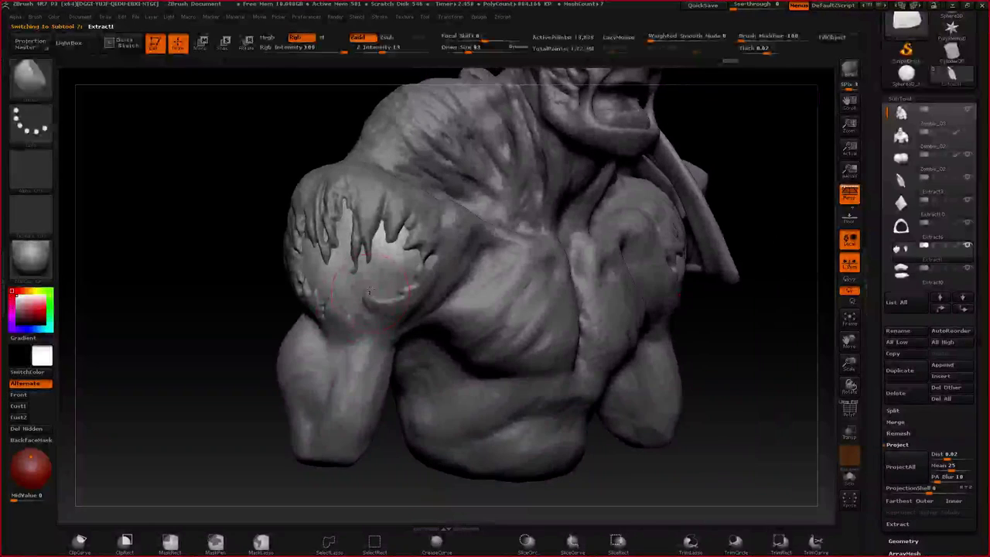
right_drag(365, 277, 424, 274)
right_drag(300, 250, 357, 254)
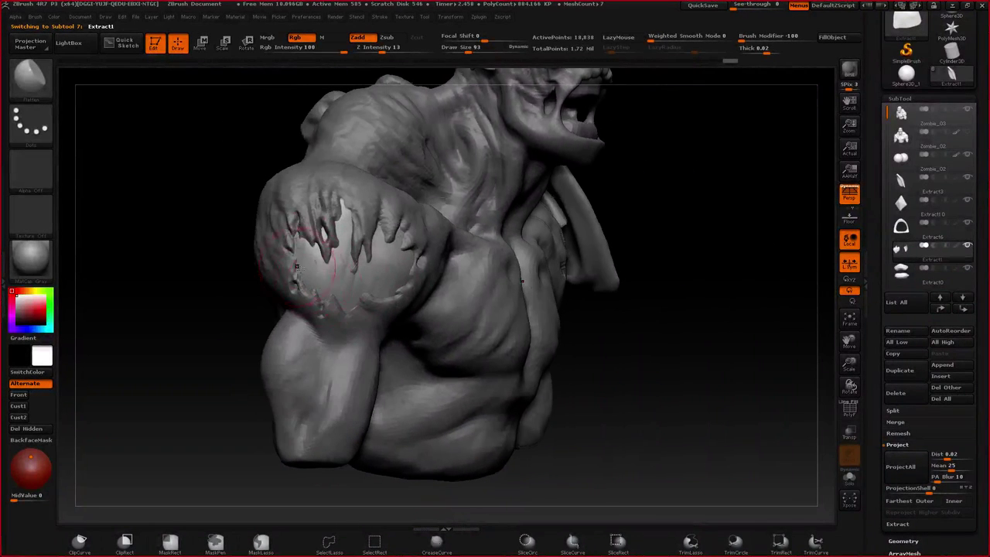
mouse_move(315, 285)
right_down()
mouse_move(326, 282)
mouse_move(329, 307)
right_up()
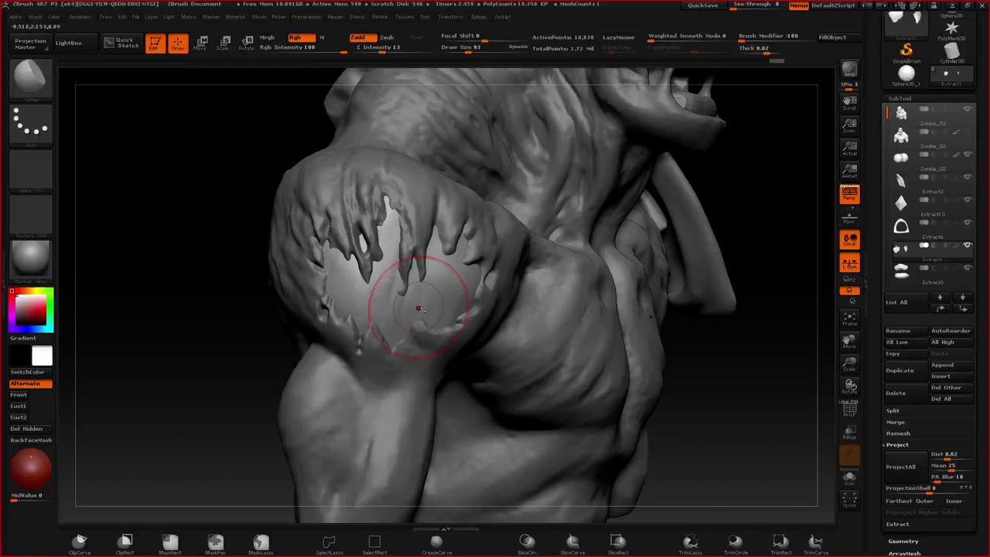
- Select the Displace brush for the exposed shoulder tissue and assign it Alpha 58
key(b)
key(d)
key(i)
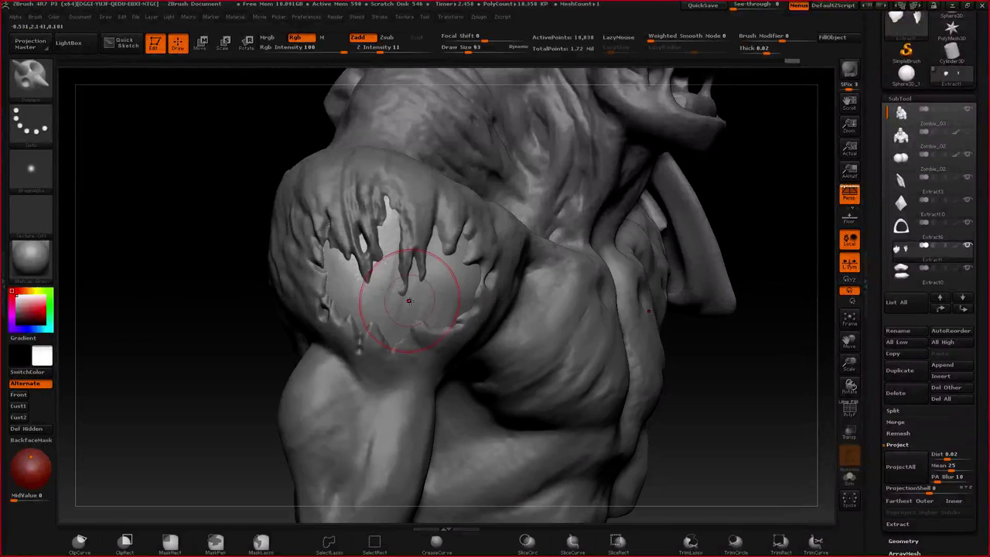
key(F4)
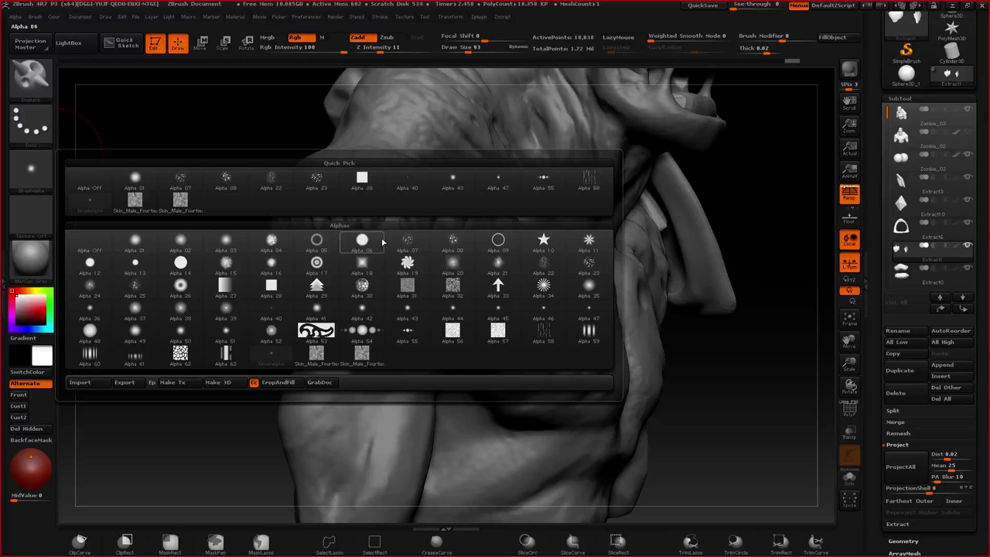
click(584, 183)
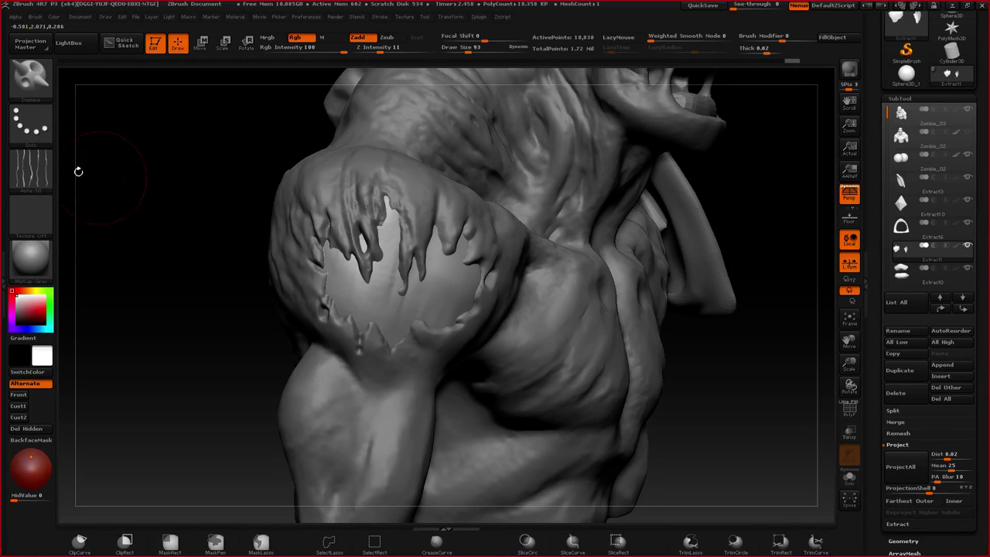
click(43, 126)
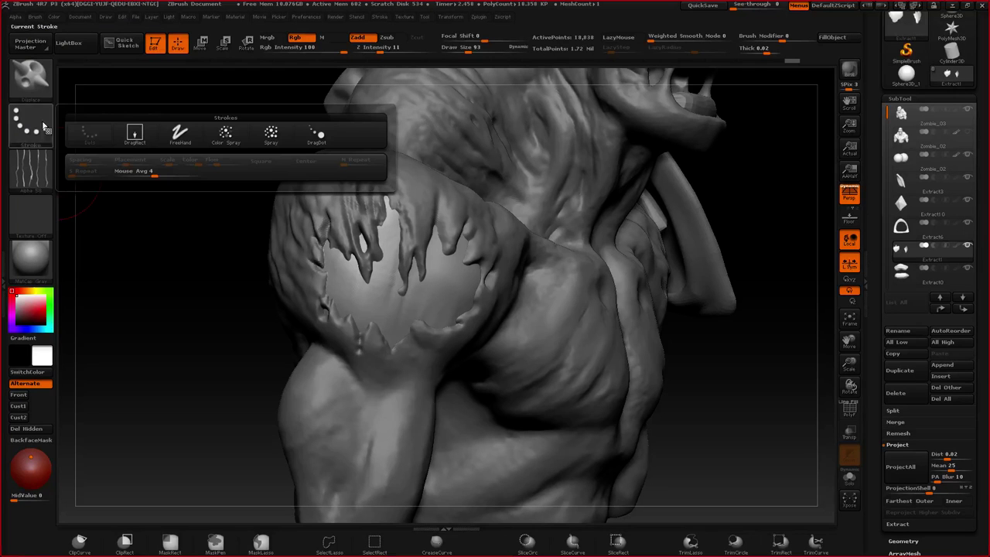
- Try a downward Displace stroke with the streaked alpha on the exposed shoulder tissue at draw size 126, and undo it
key(space)
drag(380, 259, 386, 259)
drag(386, 254, 389, 307)
key(ctrl)
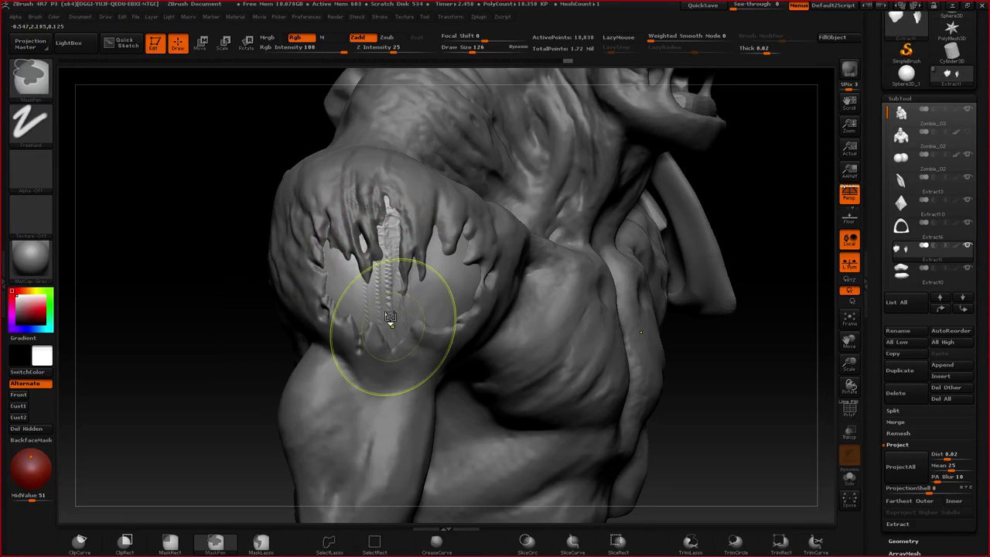
key(ctrl+z)
- Subdivide the exposed shoulder tissue and displace vertical muscle fibers across it at draw size 264 and Z Intensity 4
key(ctrl+d)
mouse_move(394, 217)
mouse_down()
mouse_move(394, 326)
mouse_move(393, 202)
mouse_up()
key(ctrl+z)
key(space)
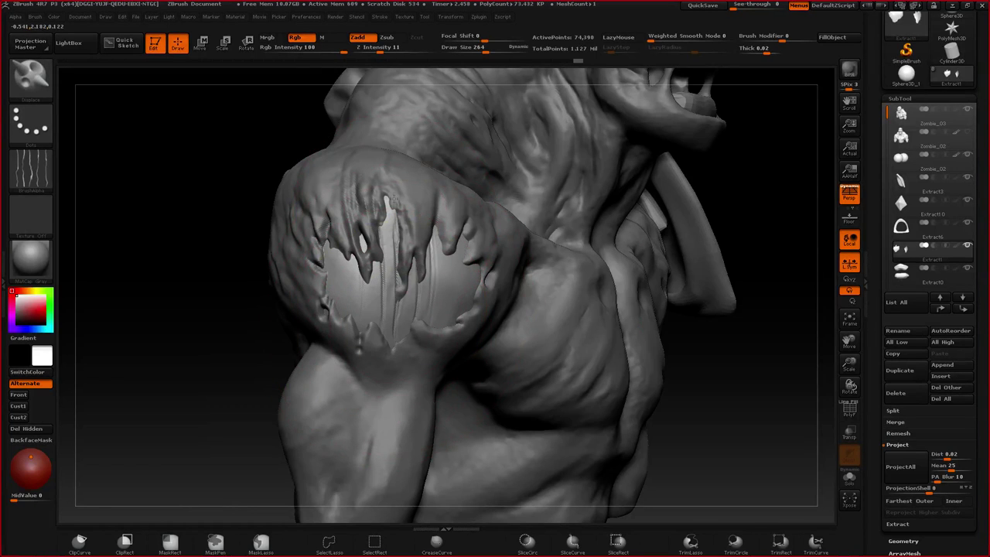
key(ctrl+z)
drag(385, 345, 383, 249)
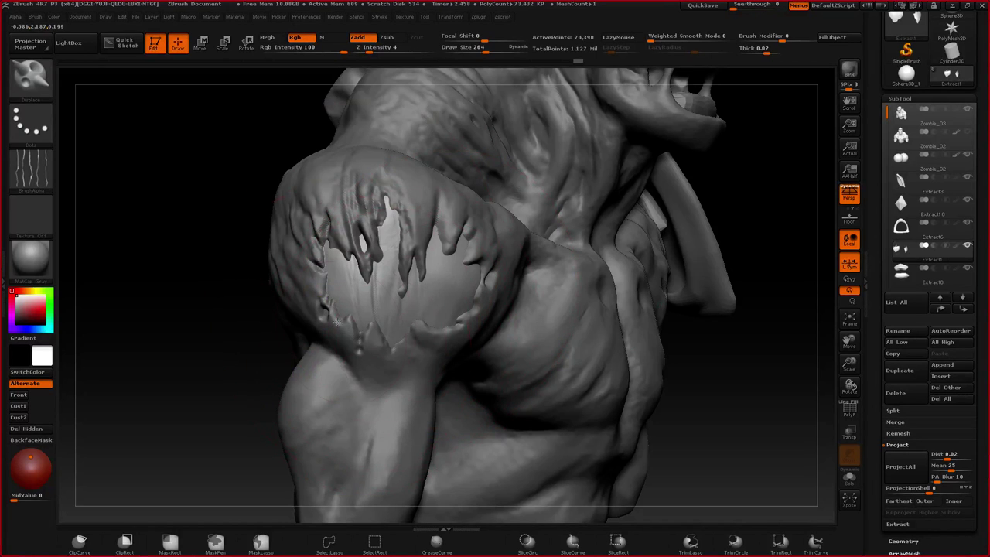
mouse_move(423, 301)
mouse_down()
mouse_move(409, 233)
mouse_move(391, 206)
mouse_up()
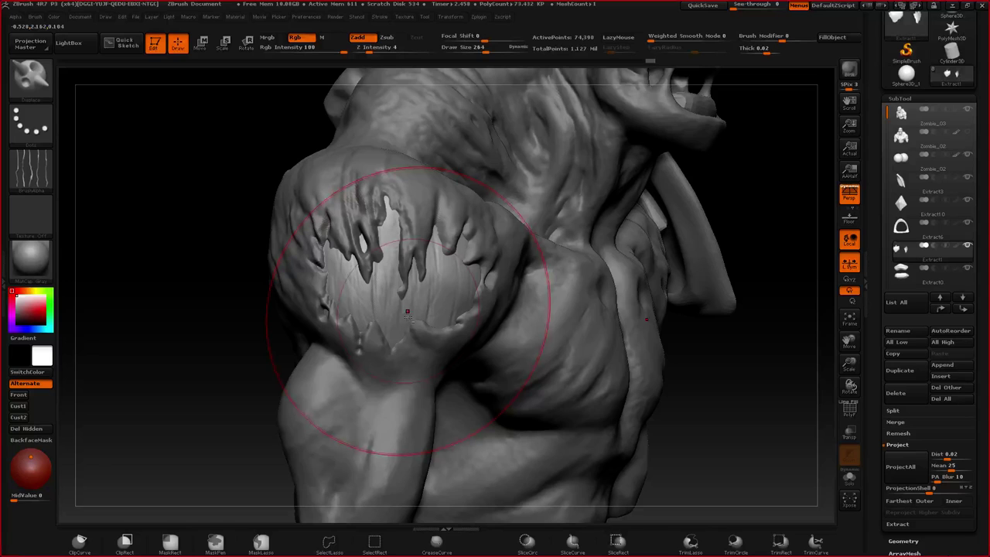
key(ctrl)
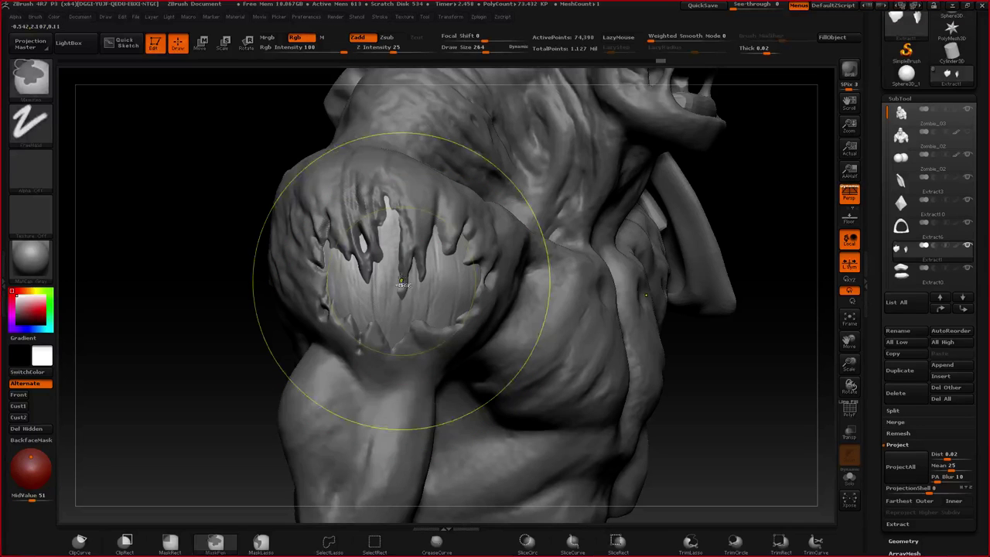
key(ctrl+z)
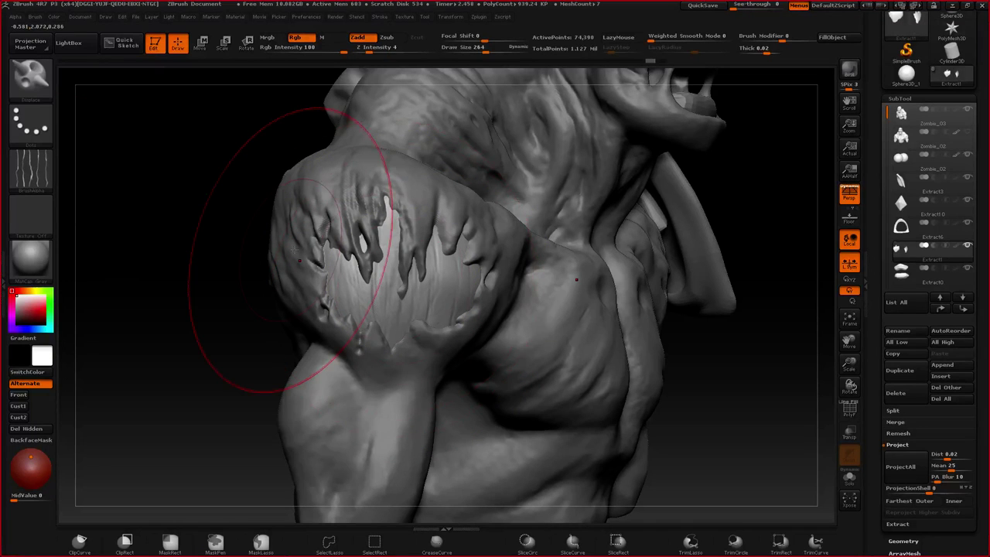
- Extend the displaced muscle fibers around the front of the torn shoulder opening
ctrl+right_drag(400, 272, 418, 233)
right_drag(418, 232, 381, 284)
mouse_move(381, 282)
mouse_down()
mouse_move(393, 263)
mouse_move(392, 272)
mouse_up()
mouse_move(391, 272)
right_down()
mouse_move(369, 270)
mouse_move(378, 318)
right_up()
drag(378, 319, 379, 302)
mouse_move(387, 311)
right_down()
mouse_move(372, 344)
mouse_move(379, 325)
right_up()
- Build up individual muscle strands at the front of the shoulder opening with the ClayBuildup brush at draw size 17, and smooth them
key(b)
key(s)
key(t)
key(space)
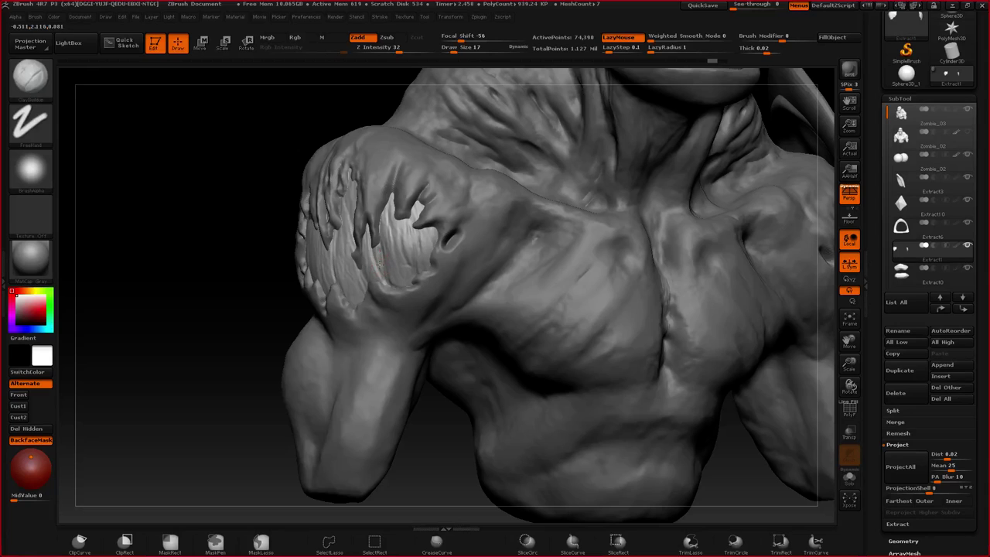
drag(384, 283, 383, 287)
key(space)
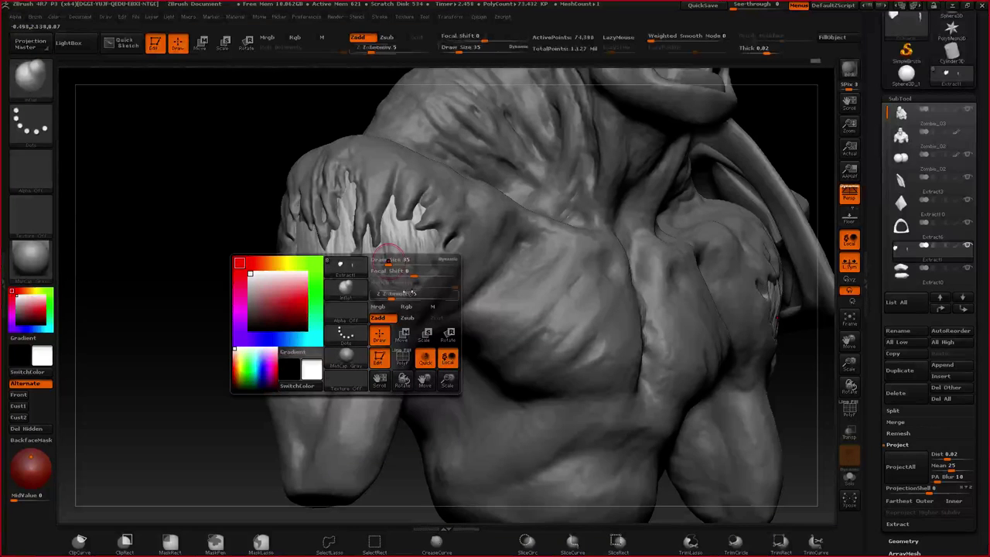
- Make the zombie body the active subtool and build up its upper back with the ClayBuildup brush
alt+click(378, 232)
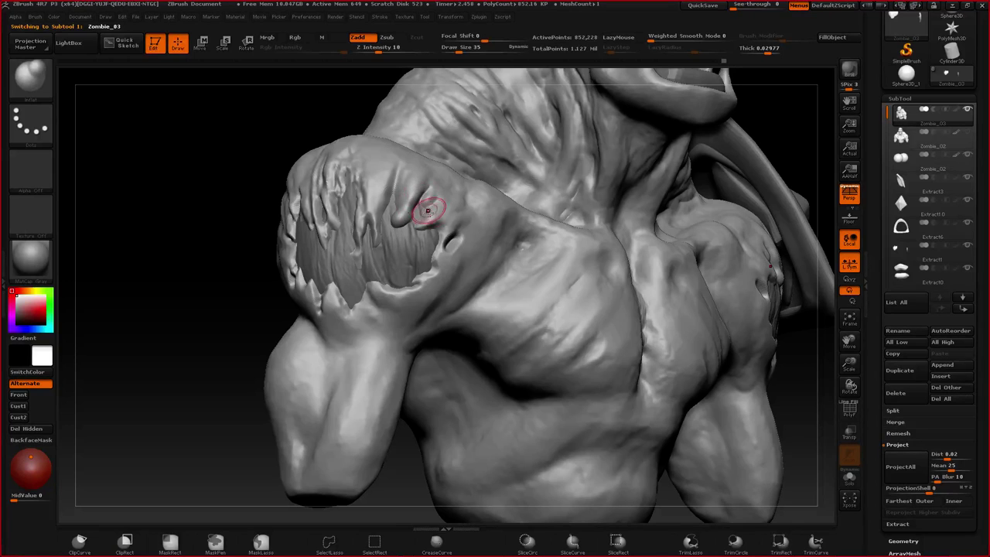
mouse_move(414, 253)
ctrl+right_down()
mouse_move(380, 260)
mouse_move(378, 303)
mouse_move(396, 306)
mouse_move(348, 329)
mouse_move(356, 294)
mouse_move(341, 294)
mouse_move(377, 317)
mouse_move(354, 284)
mouse_move(458, 212)
mouse_move(428, 274)
mouse_move(397, 249)
mouse_move(413, 219)
mouse_move(437, 210)
mouse_move(469, 264)
ctrl+right_up()
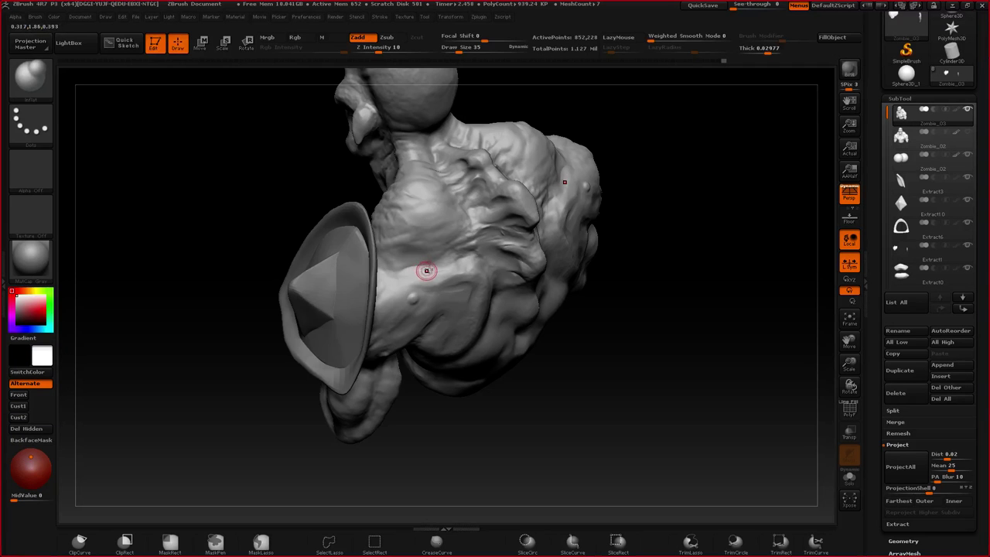
key(space)
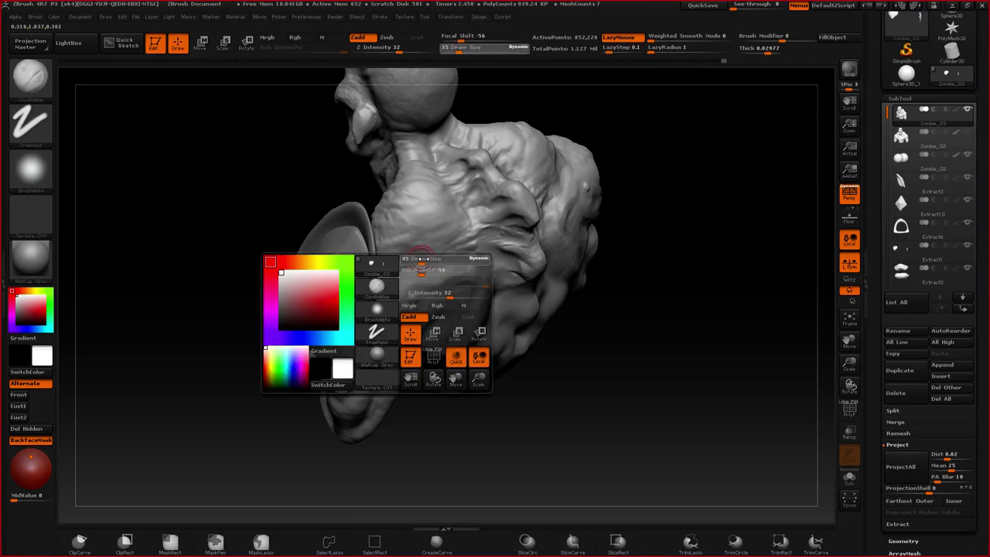
mouse_move(429, 256)
mouse_down()
mouse_move(421, 258)
mouse_move(453, 246)
mouse_up()
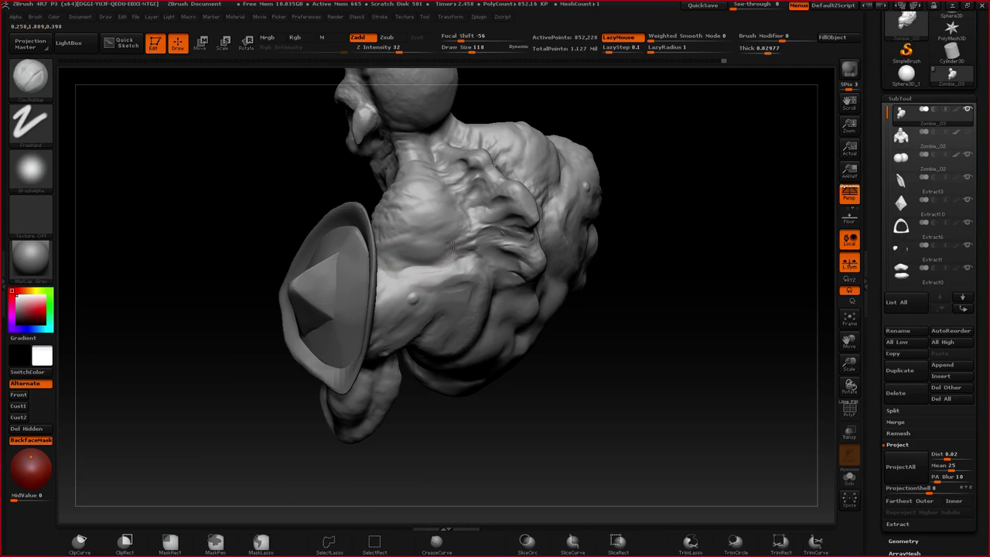
key(space)
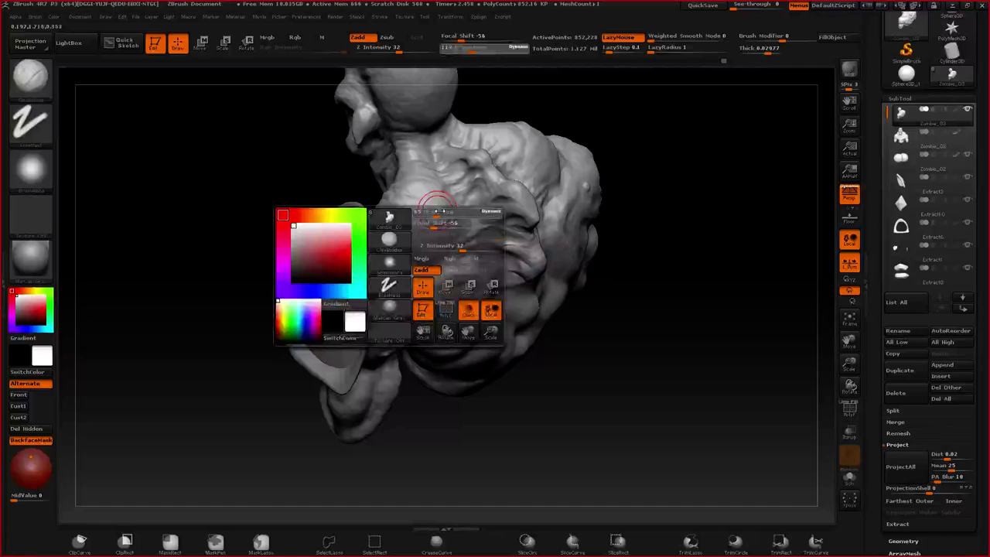
mouse_move(553, 324)
mouse_down()
mouse_move(585, 309)
mouse_move(537, 194)
mouse_move(520, 193)
mouse_up()
- Build up the protruding spine ridge on the upper back with ClayBuildup at draw size 28
ctrl+right_drag(504, 189, 512, 212)
key(space)
drag(512, 212, 502, 210)
drag(507, 201, 521, 206)
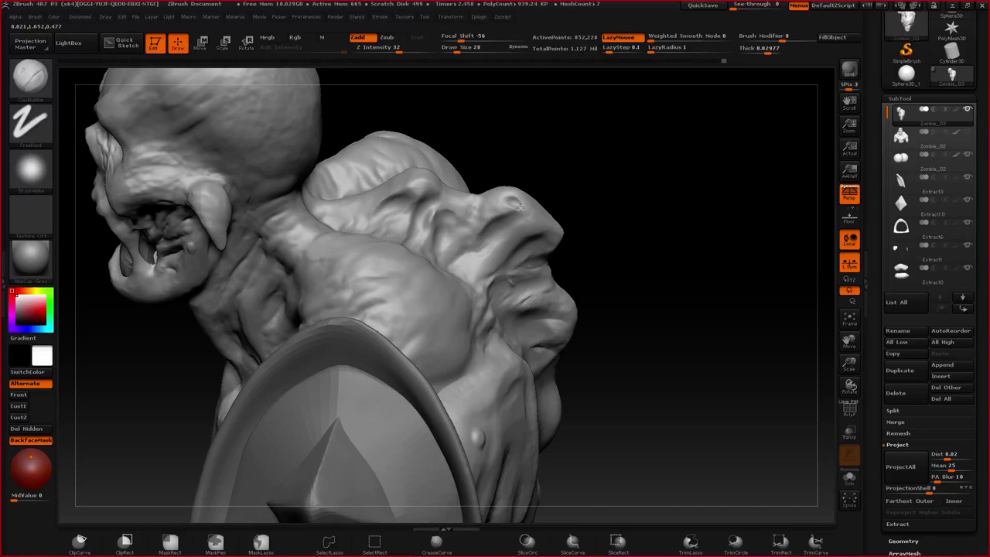
mouse_move(520, 207)
ctrl+right_down()
mouse_move(514, 159)
mouse_move(436, 249)
mouse_move(379, 232)
ctrl+right_up()
- Switch to the Standard brush, enable LazyMouse, and lower its LazyStep to nearly zero
key(b)
key(s)
key(t)
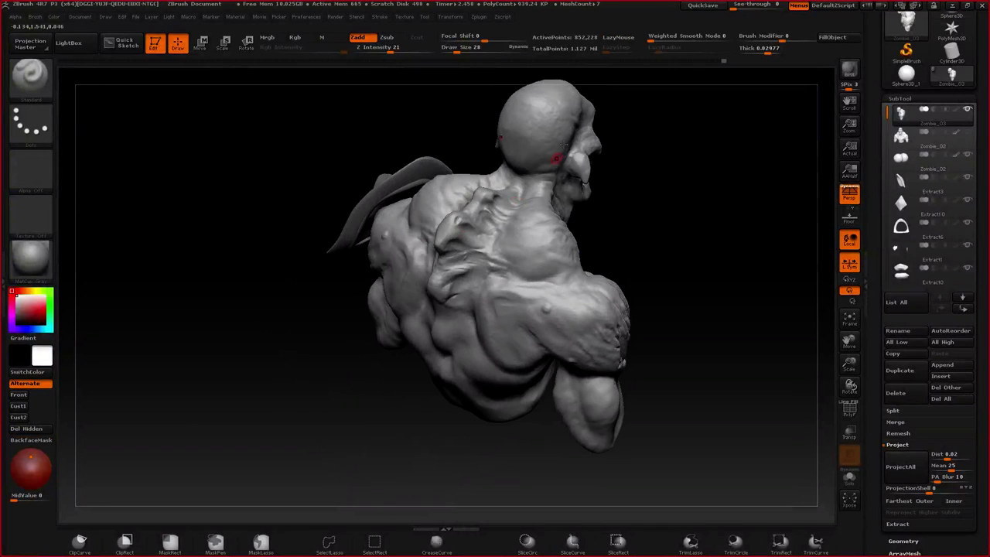
click(619, 37)
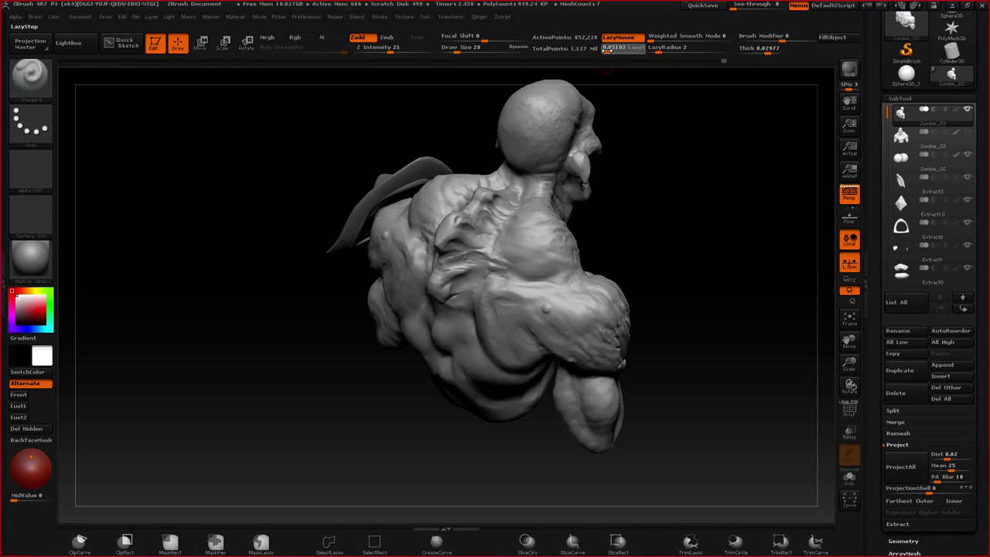
drag(609, 51, 603, 51)
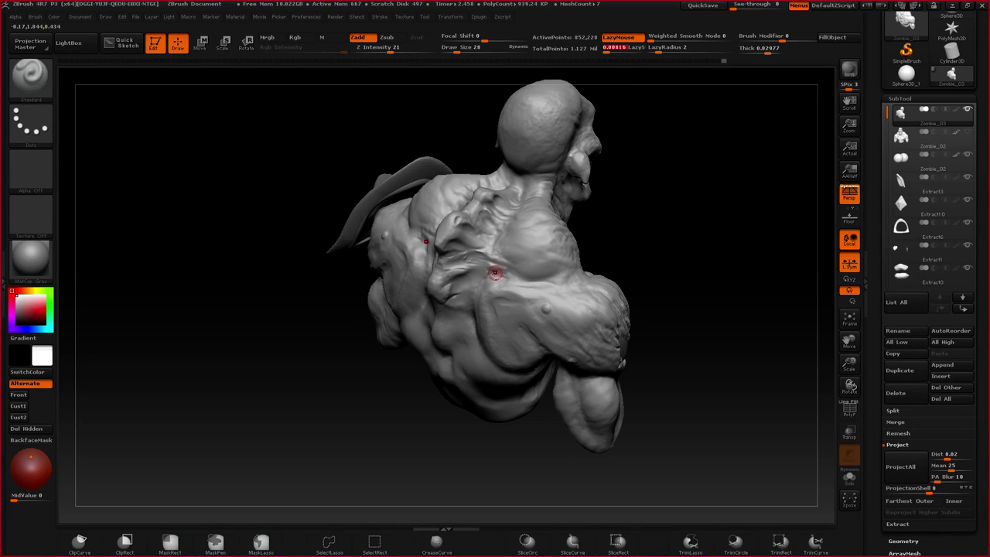
right_drag(495, 272, 422, 224)
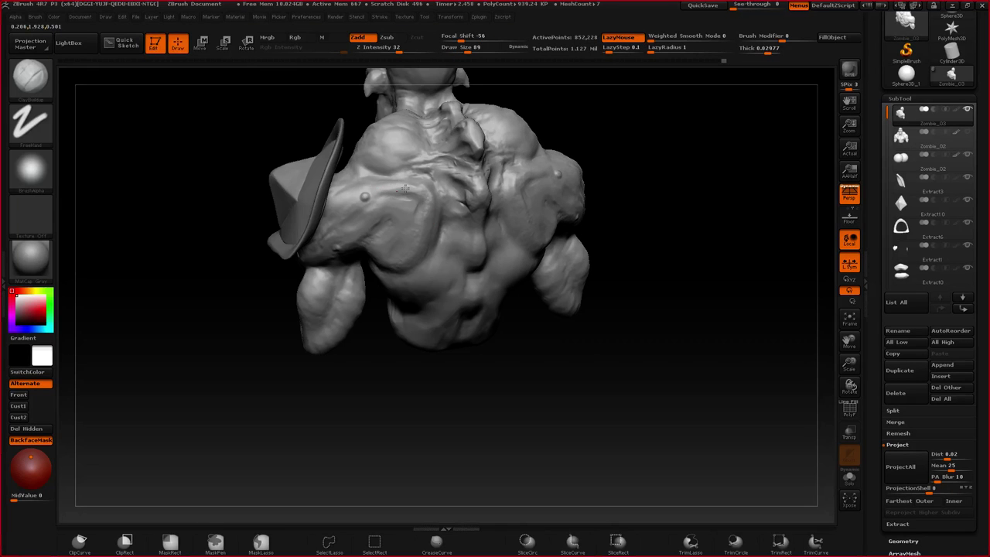
- Add volume around the rear shoulder with ClayBuildup at draw size 89, and flatten it with the Flatten brush at draw size 75
right_drag(333, 183, 359, 190)
alt+right_drag(359, 190, 372, 209)
drag(371, 209, 378, 260)
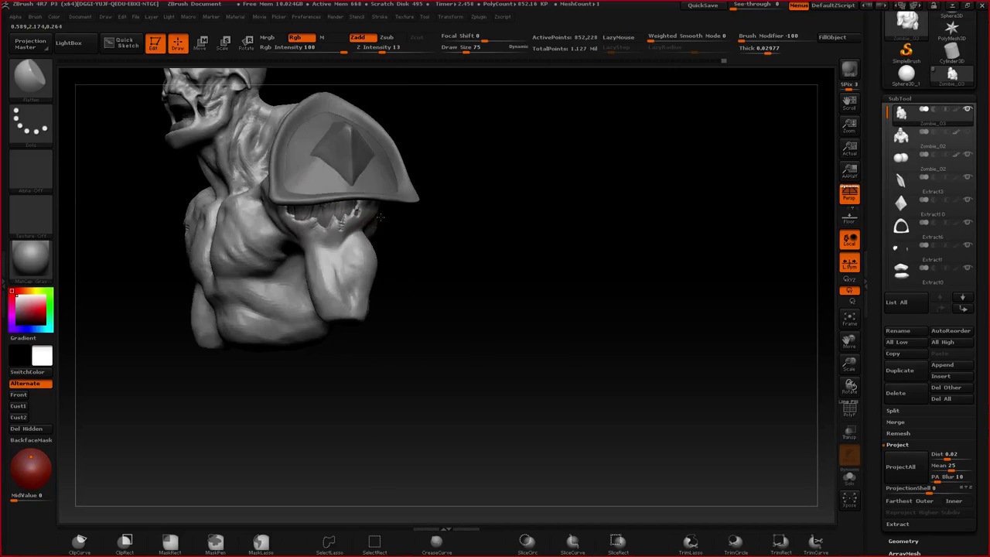
drag(418, 202, 369, 257)
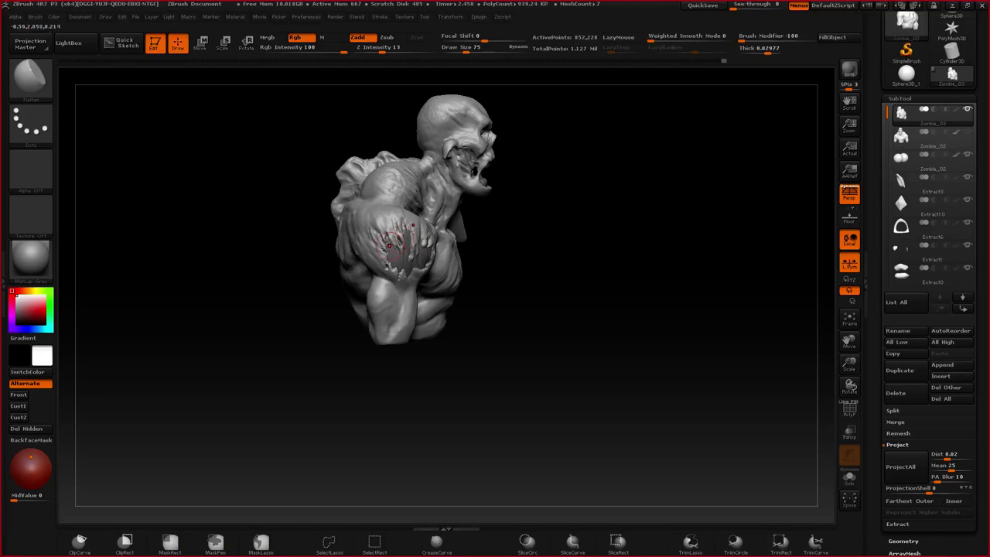
mouse_move(408, 273)
mouse_down()
mouse_move(394, 287)
mouse_move(391, 215)
mouse_up()
- Build up the muscle masses of the rear shoulder and shoulder blade with ClayBuildup at draw sizes 59 and 86
key(space)
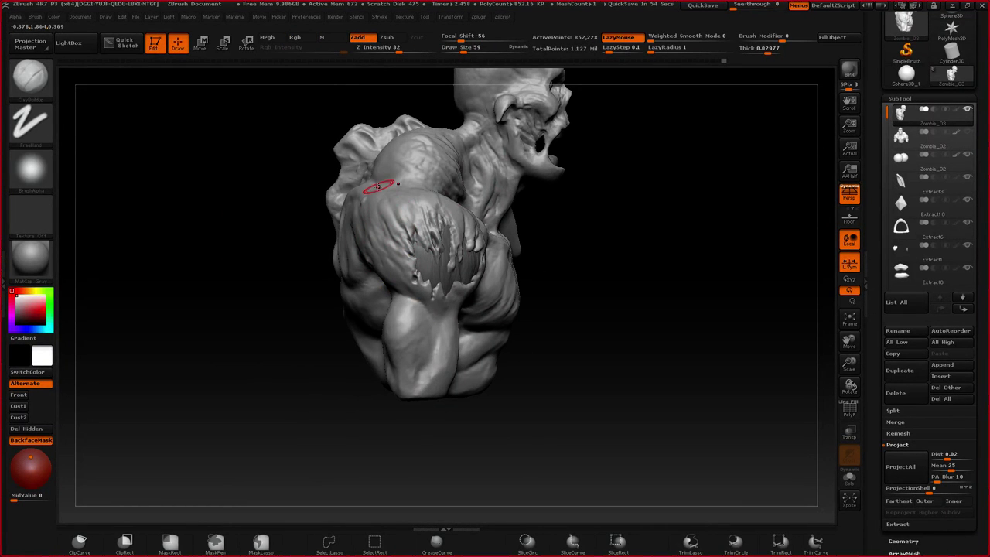
drag(363, 202, 406, 260)
key(space)
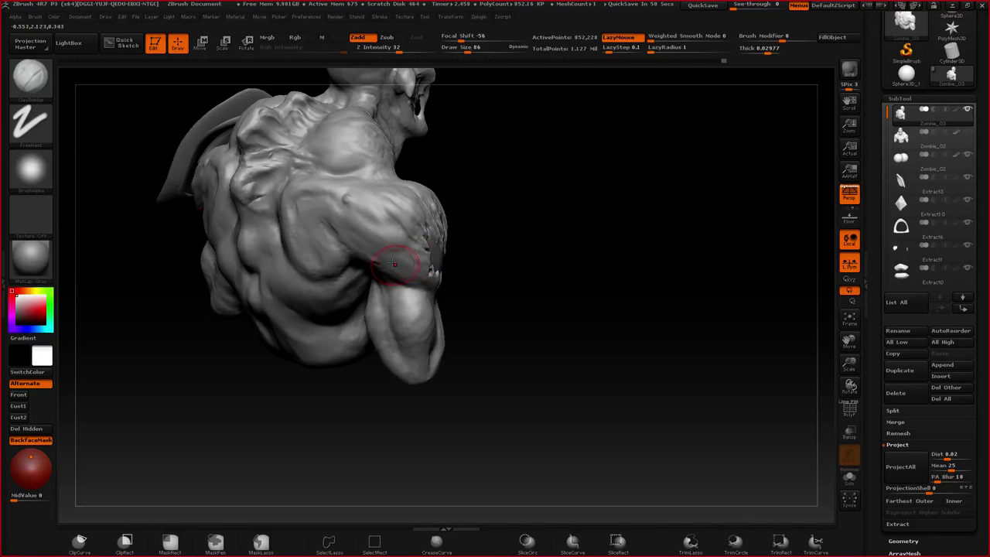
right_drag(394, 264, 426, 271)
mouse_move(394, 332)
ctrl+right_down()
mouse_move(332, 267)
mouse_move(364, 261)
mouse_move(418, 309)
ctrl+right_up()
key(ctrl)
right_drag(418, 310, 379, 201)
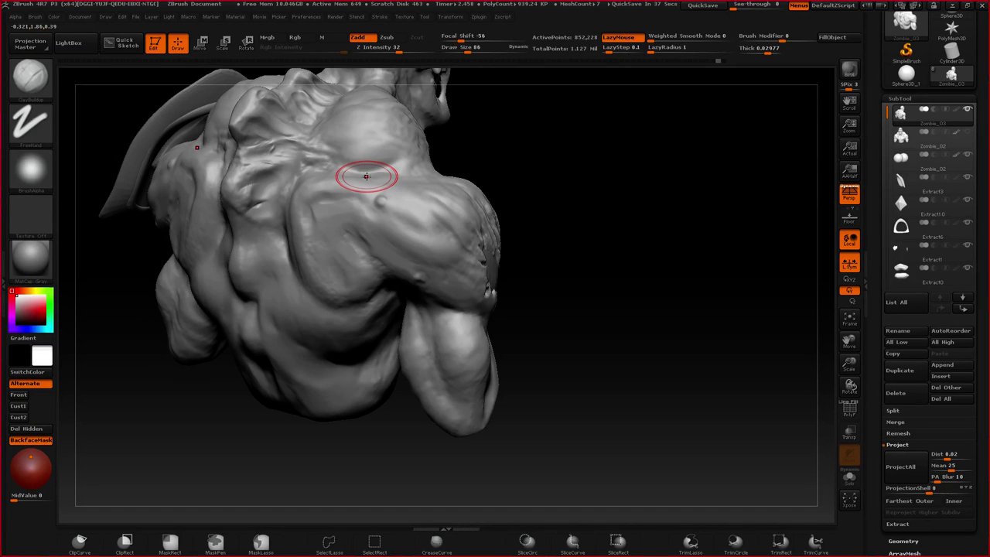
right_drag(366, 176, 365, 194)
right_drag(343, 162, 372, 244)
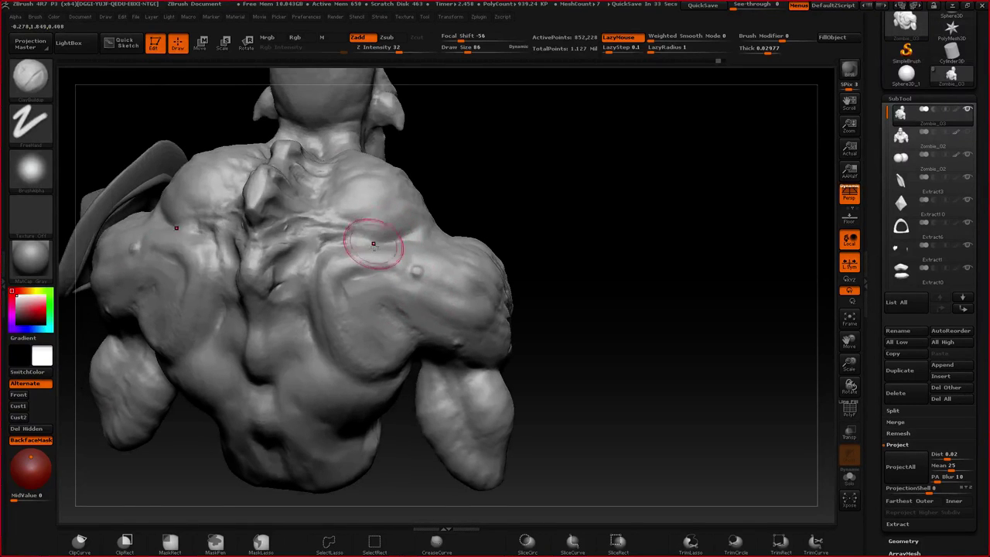
mouse_move(398, 287)
ctrl+right_down()
mouse_move(384, 240)
mouse_move(357, 251)
mouse_move(374, 271)
mouse_move(438, 289)
mouse_move(440, 308)
mouse_move(456, 279)
ctrl+right_up()
- Adjust the shape of the back and shoulders with the Move brush at draw size 232, temporarily isolating the body
key(b)
key(m)
key(v)
key(space)
drag(426, 252, 444, 254)
key(shift+s)
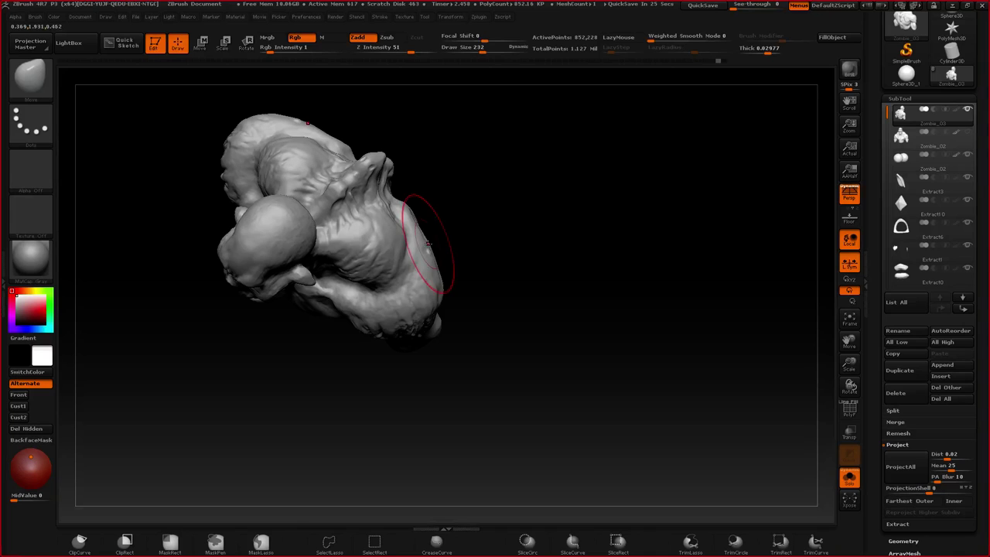
mouse_move(398, 223)
right_down()
mouse_move(369, 178)
mouse_move(407, 223)
right_up()
key(shift+s)
right_drag(309, 236, 441, 257)
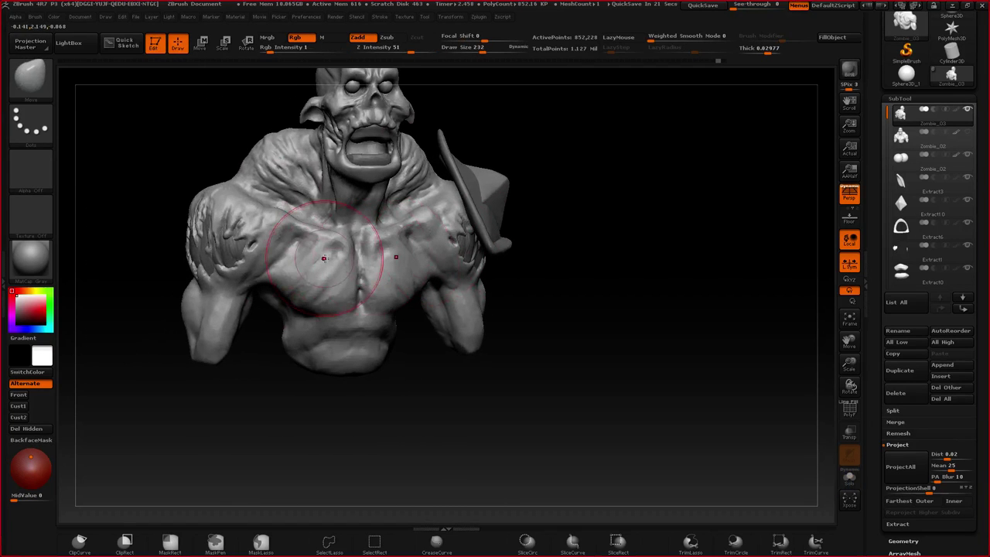
right_drag(324, 258, 408, 301)
drag(410, 301, 420, 296)
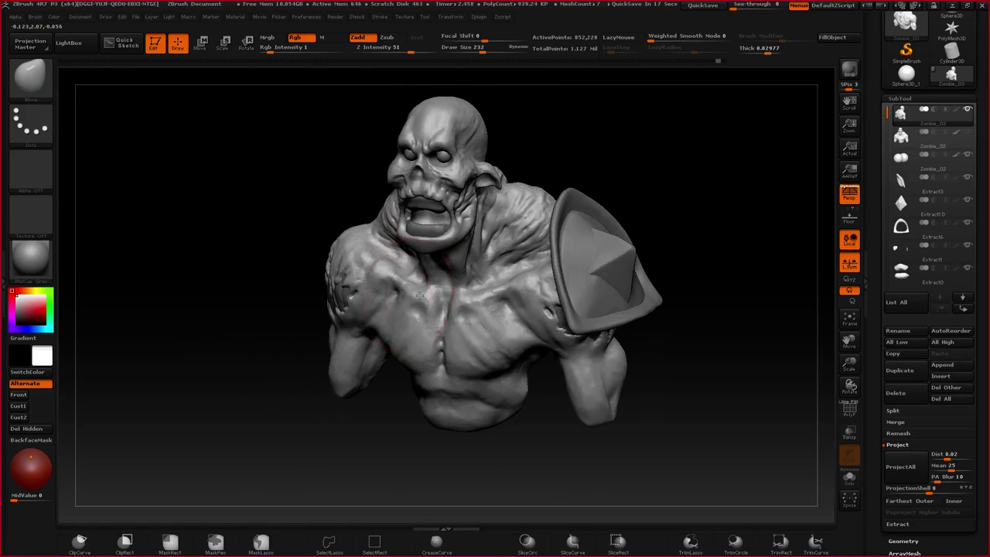
- Build up the brow ridges above both eyes with the ClayBuildup brush at draw size 26
right_drag(419, 294, 425, 240)
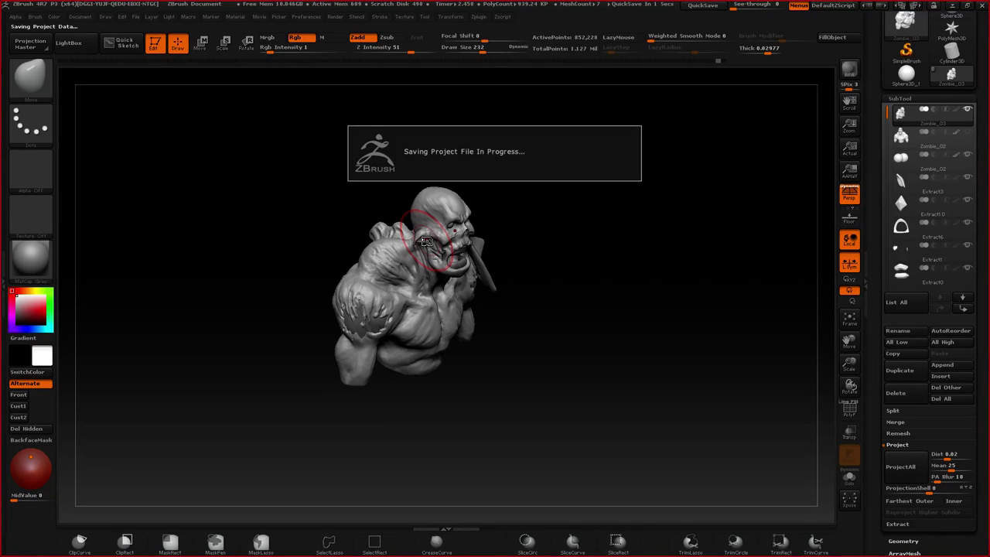
right_drag(427, 241, 370, 279)
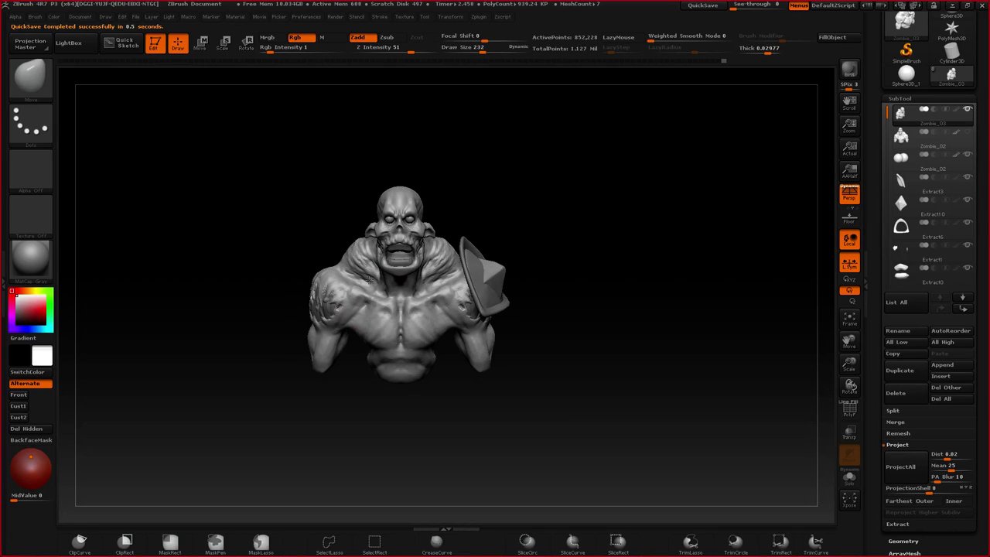
drag(369, 276, 419, 380)
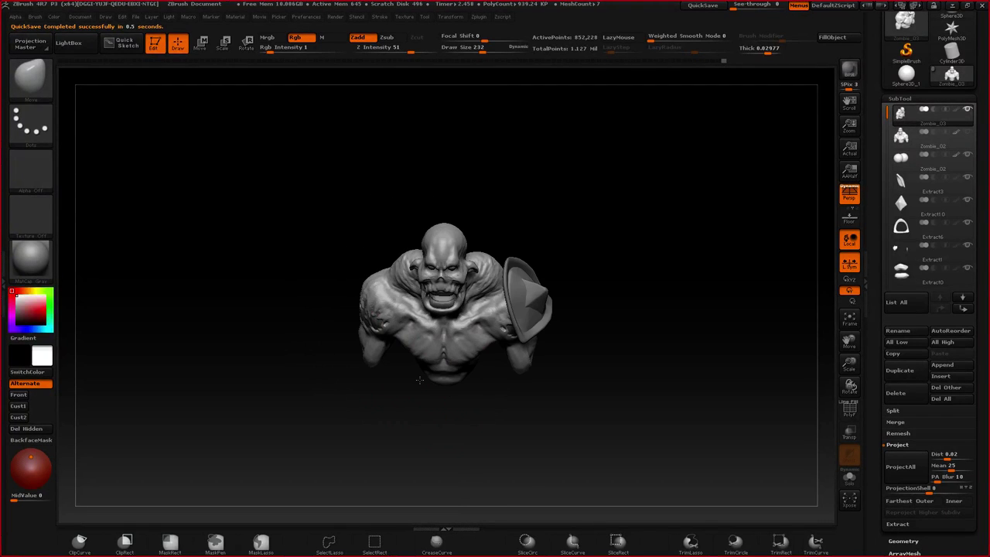
shift+right_drag(420, 380, 465, 379)
right_drag(445, 251, 430, 263)
mouse_move(430, 263)
alt+right_down()
mouse_move(474, 368)
mouse_move(397, 235)
mouse_move(426, 270)
alt+right_up()
key(space)
drag(416, 281, 420, 281)
mouse_move(420, 281)
right_down()
mouse_move(435, 312)
mouse_move(434, 269)
right_up()
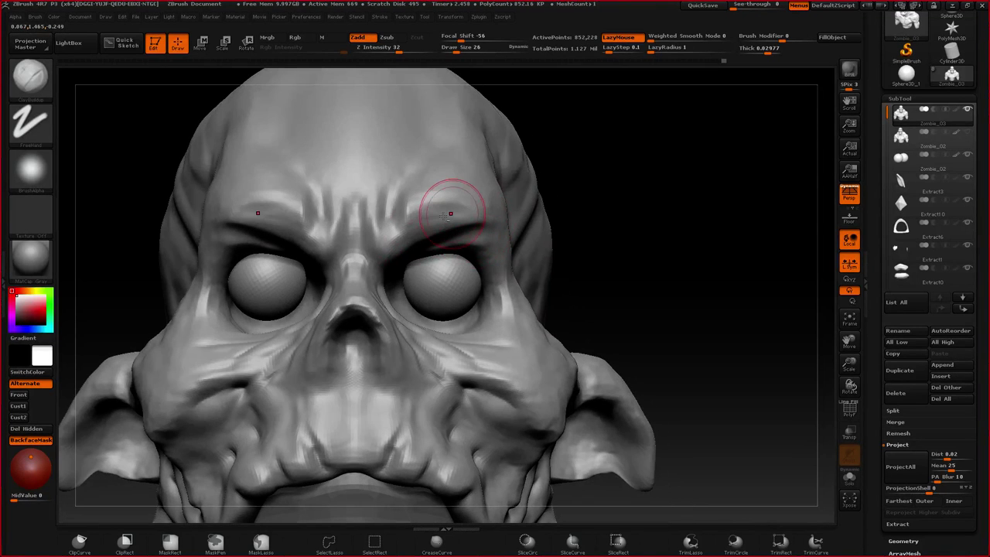
mouse_move(450, 214)
mouse_down()
mouse_move(392, 226)
mouse_move(454, 209)
mouse_up()
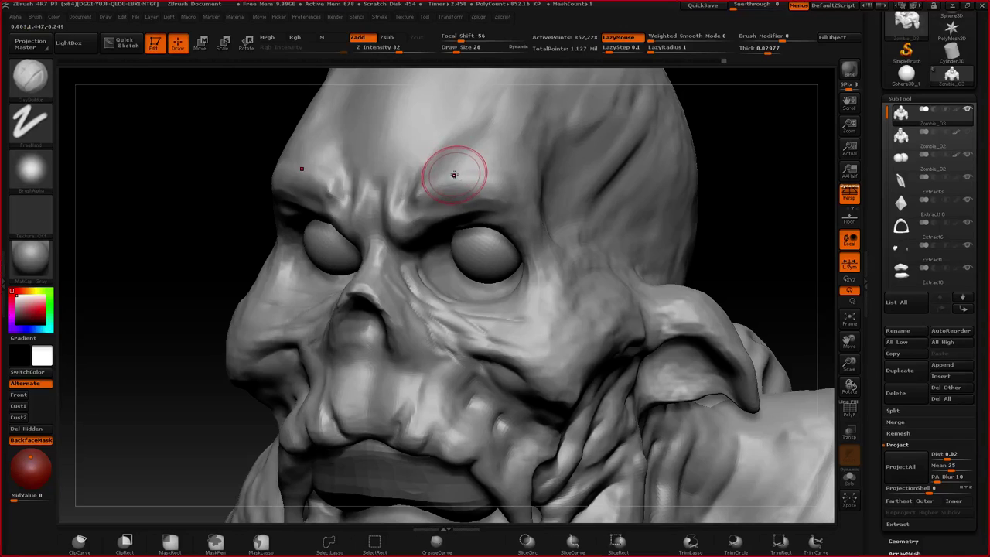
- Extend the outer brow and temple forms with ClayBuildup at draw size 24, and carve in above the inner brow
key(space)
drag(502, 191, 494, 199)
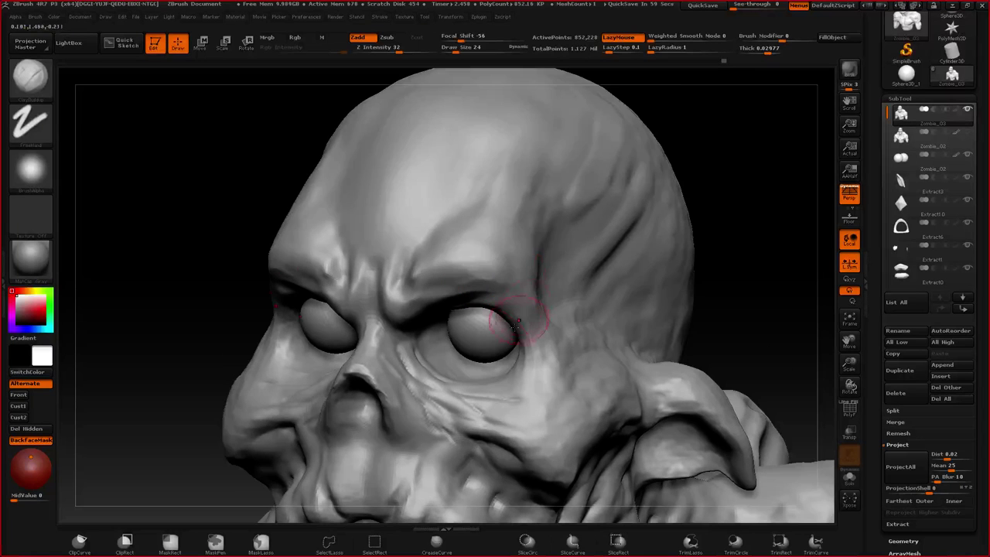
drag(526, 287, 531, 232)
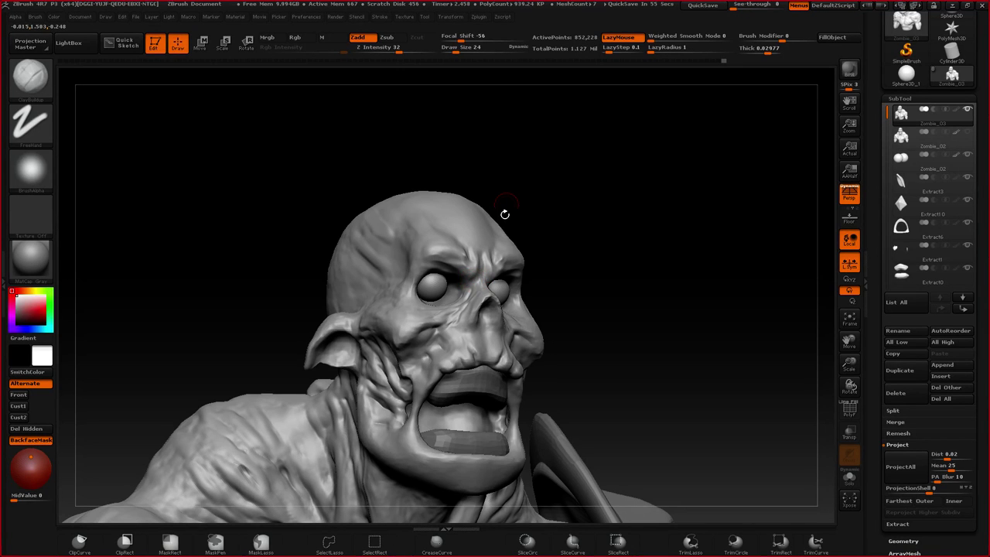
drag(504, 214, 413, 335)
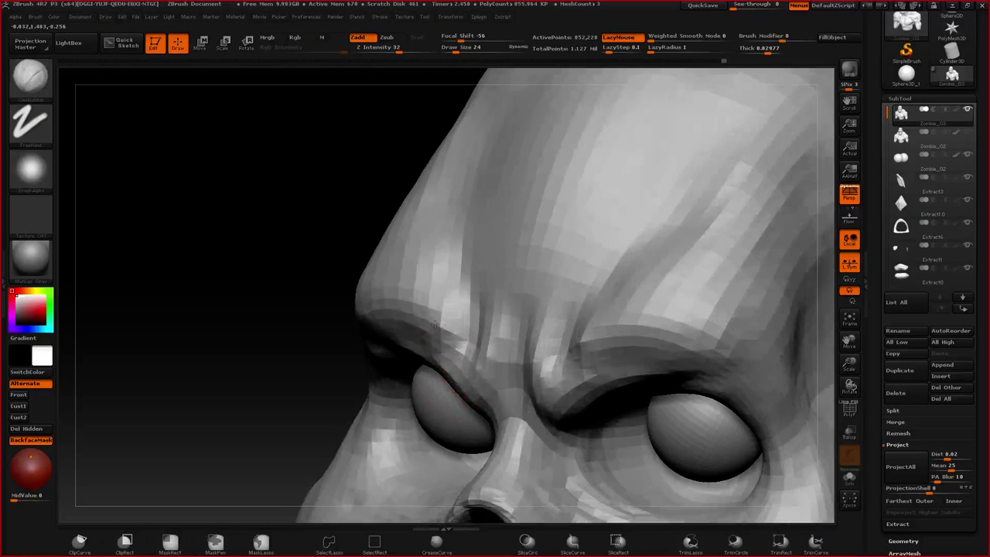
alt+drag(435, 325, 426, 308)
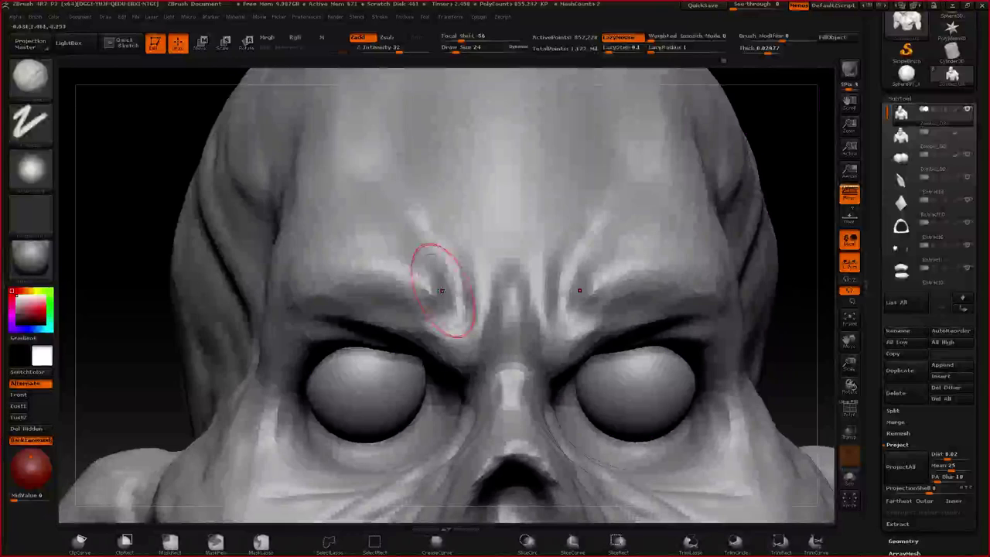
- Shape the frown folds between the eyes, and flatten the brow ridges with the Flatten brush at draw size 24
drag(453, 287, 380, 283)
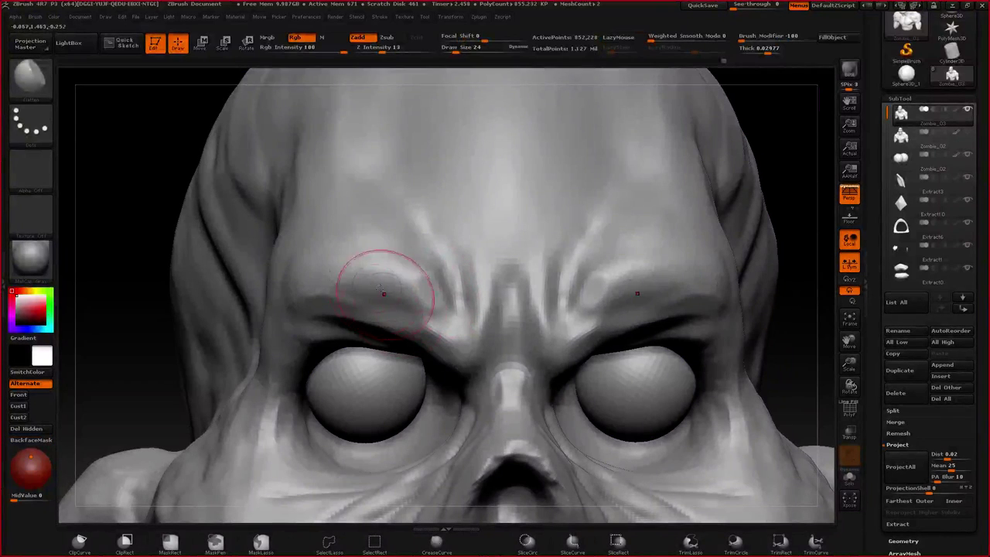
drag(311, 298, 345, 297)
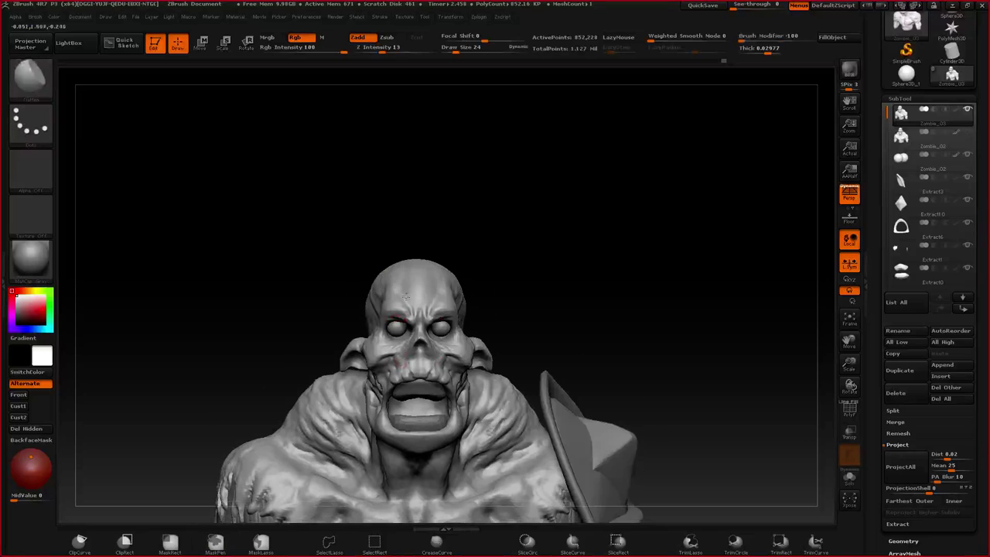
drag(154, 232, 255, 225)
key(ctrl)
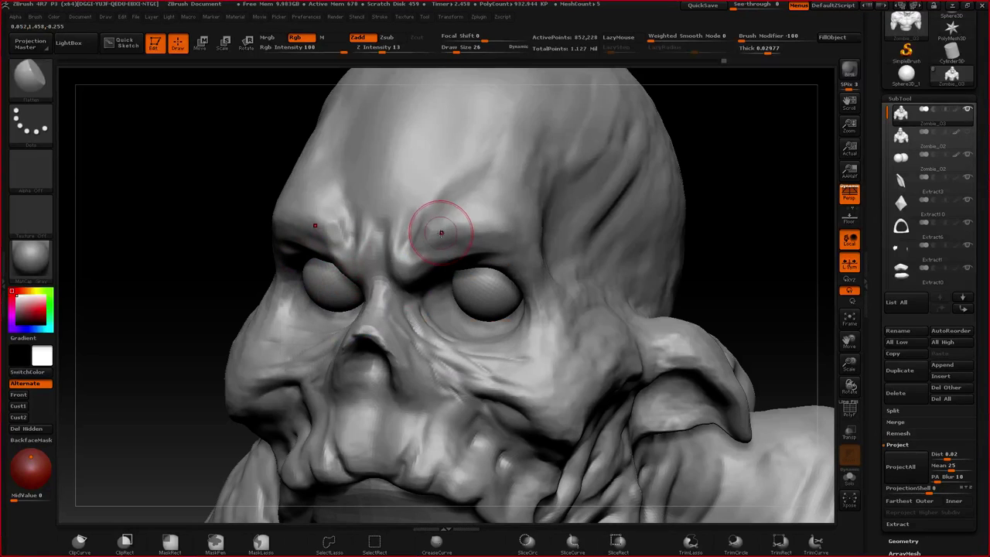
- Build up layered skin folds along the brow and upper eye socket with ClayBuildup at draw size 19
key(b)
key(c)
key(b)
drag(433, 225, 428, 230)
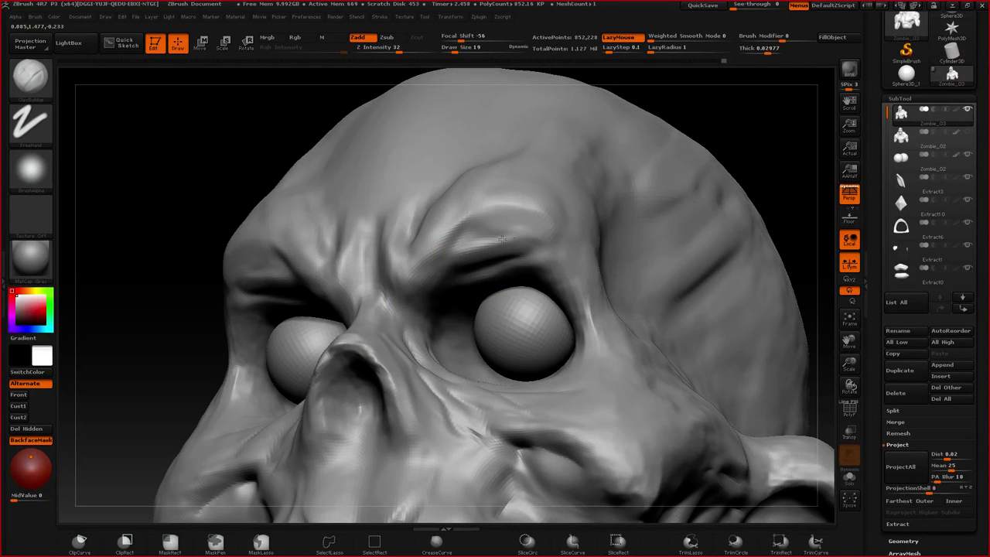
drag(444, 258, 534, 247)
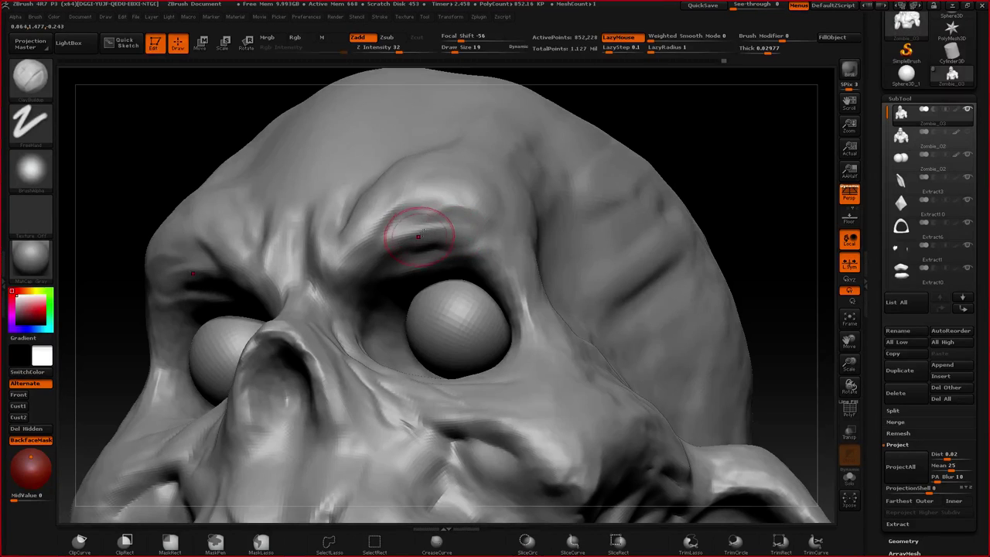
- Flatten the folds above the eye socket, and carve creases into the brow with the Dam_Standard brush at draw size 19
key(b)
key(f)
key(l)
key(b)
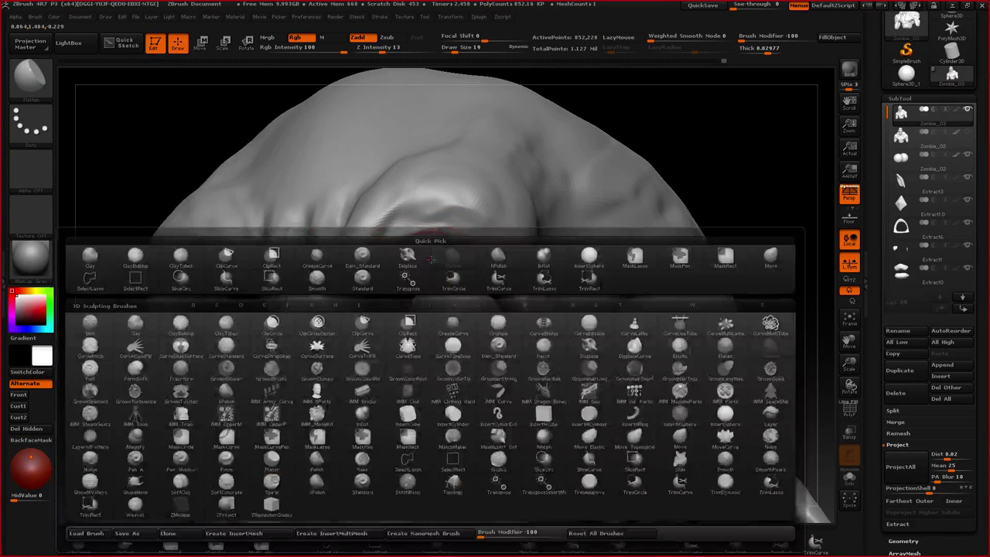
key(d)
key(s)
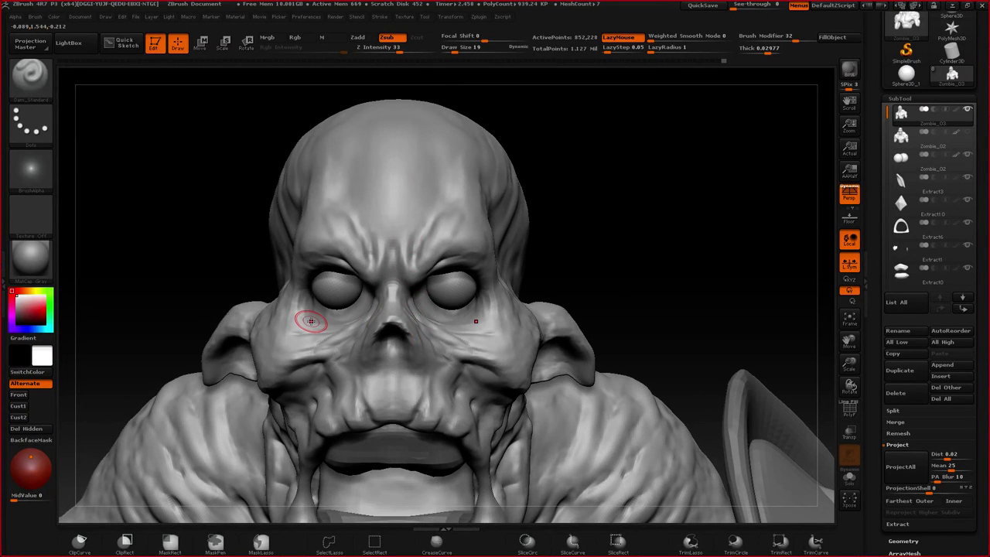
ctrl+right_drag(311, 321, 477, 239)
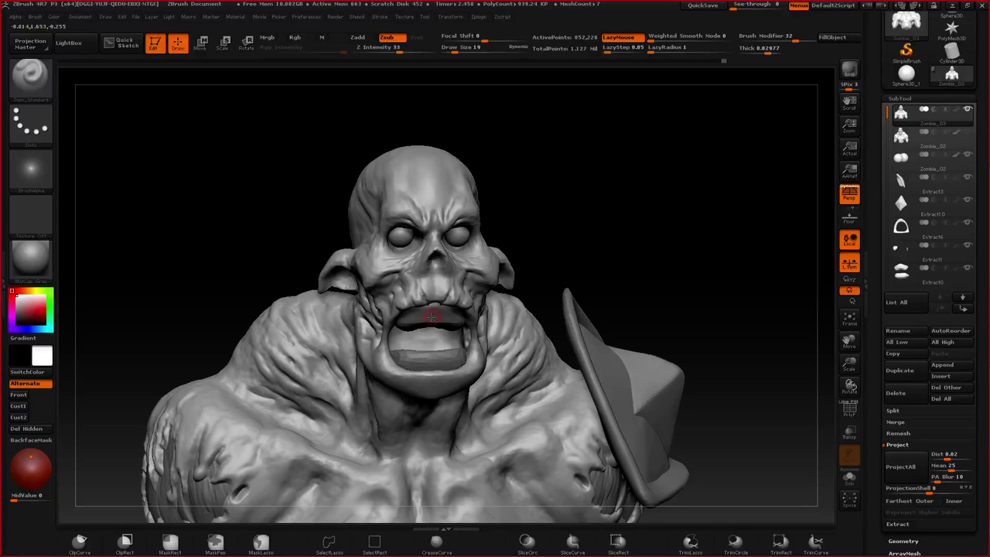
- Refine the outer brow ridge with ClayBuildup at draw size 19, and even it out with the Flatten brush at draw size 11
mouse_move(442, 225)
alt+right_down()
mouse_move(437, 335)
mouse_move(442, 220)
mouse_move(460, 210)
mouse_move(379, 208)
alt+right_up()
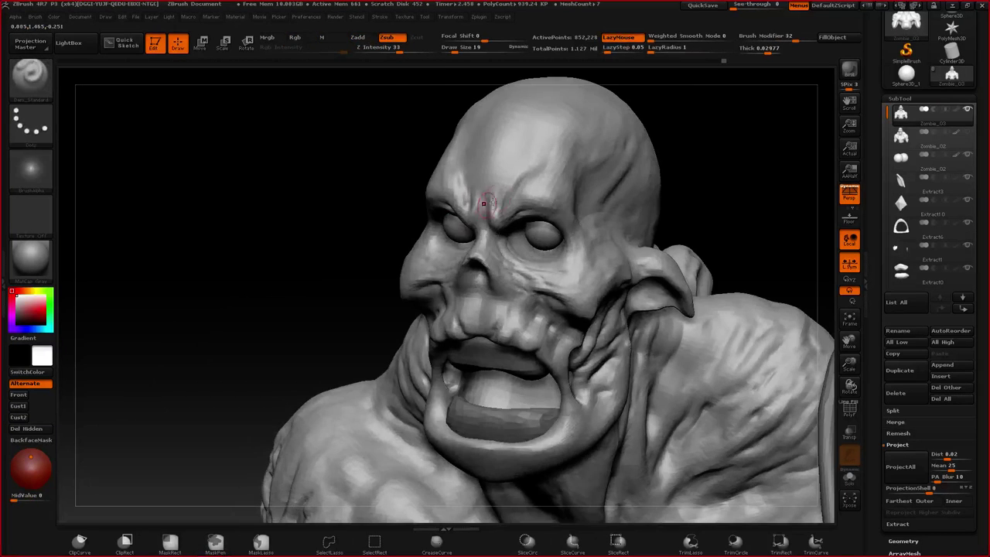
ctrl+right_drag(561, 167, 568, 222)
key(b)
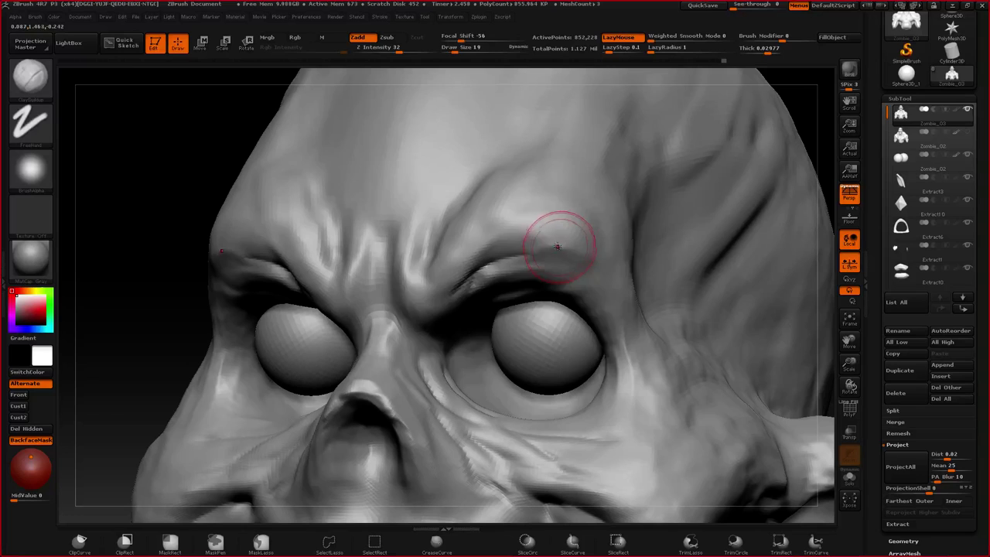
key(s)
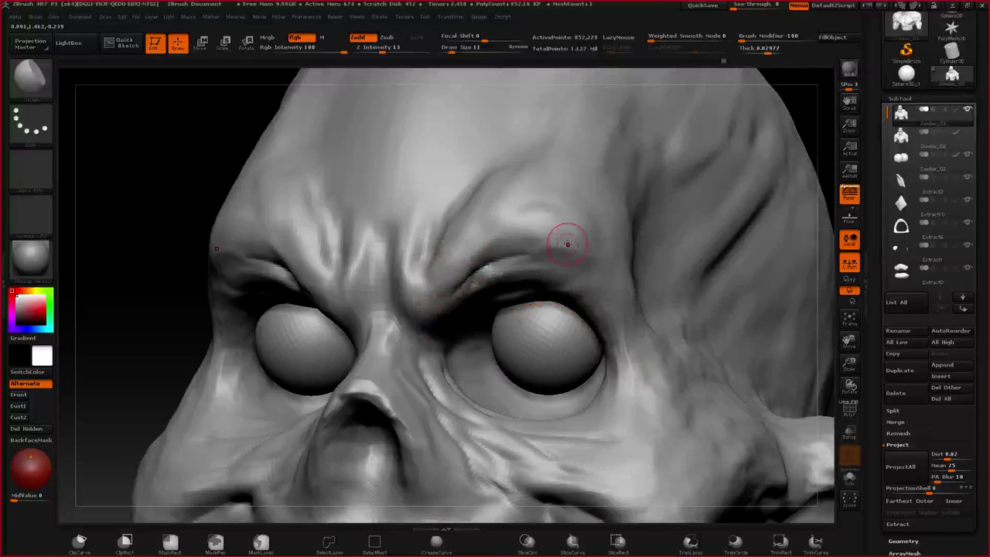
right_click(566, 243)
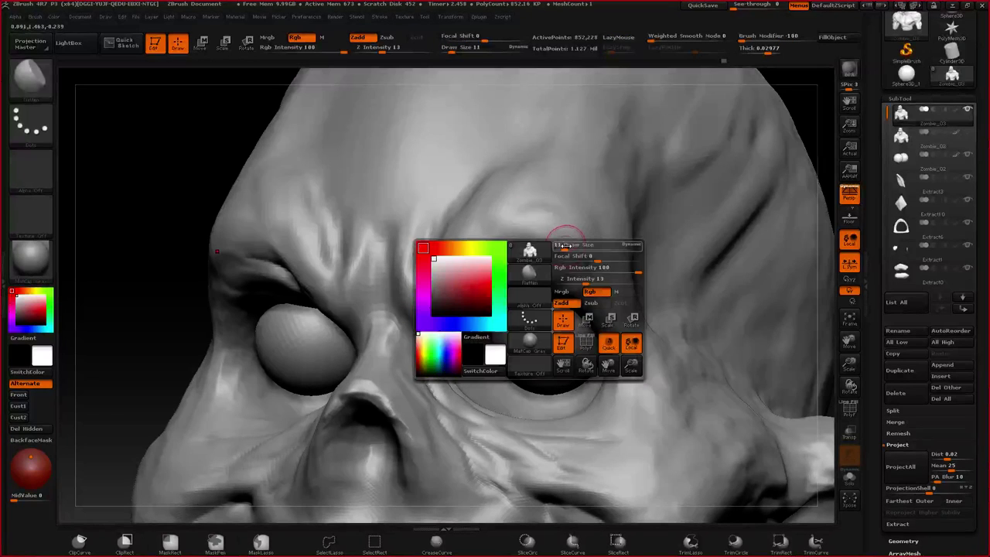
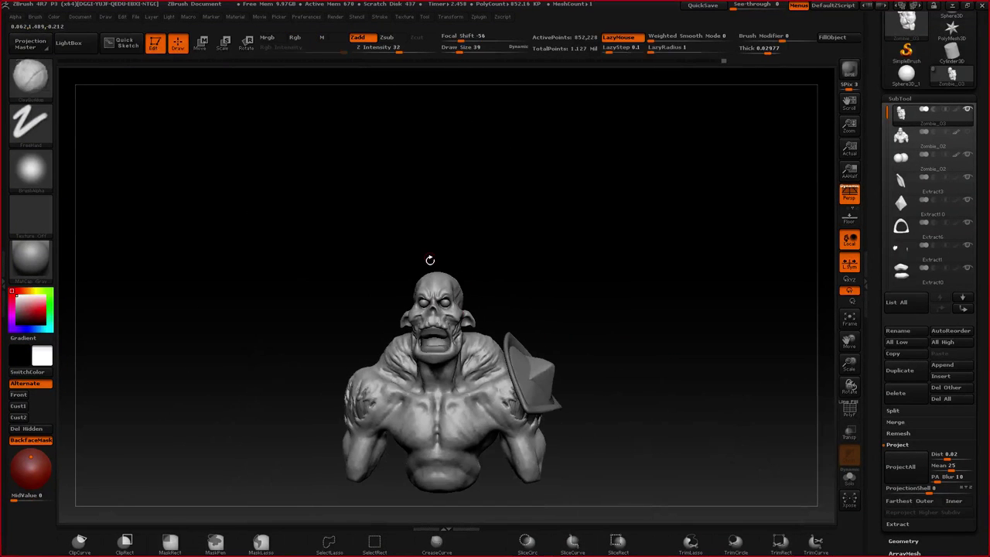
- Adjust the overall shape of the head with the Move brush, reducing its draw size to 101
drag(430, 260, 512, 261)
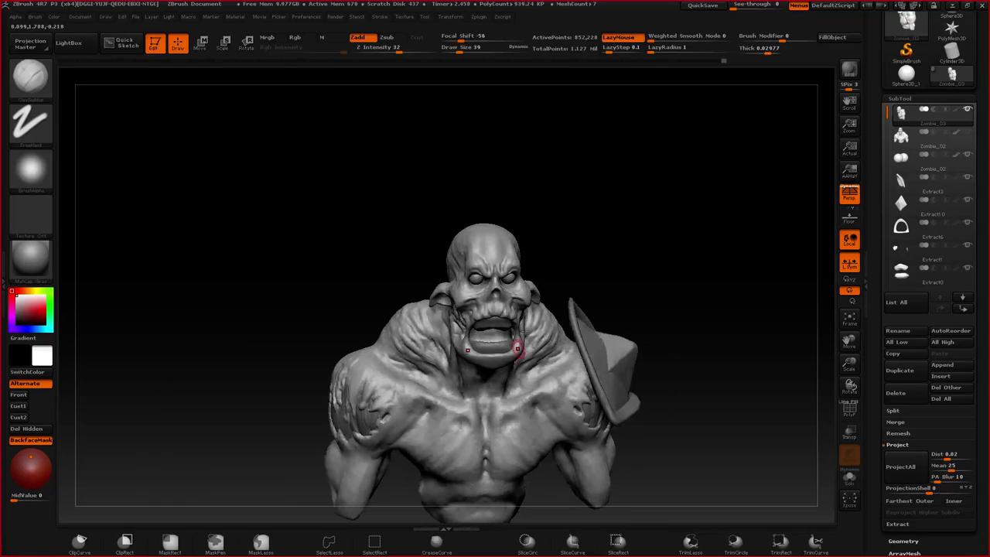
drag(472, 272, 537, 274)
mouse_move(538, 274)
right_down()
mouse_move(480, 265)
mouse_move(495, 209)
right_up()
mouse_move(545, 172)
alt+mouse_down()
mouse_move(521, 226)
mouse_move(466, 275)
alt+mouse_up()
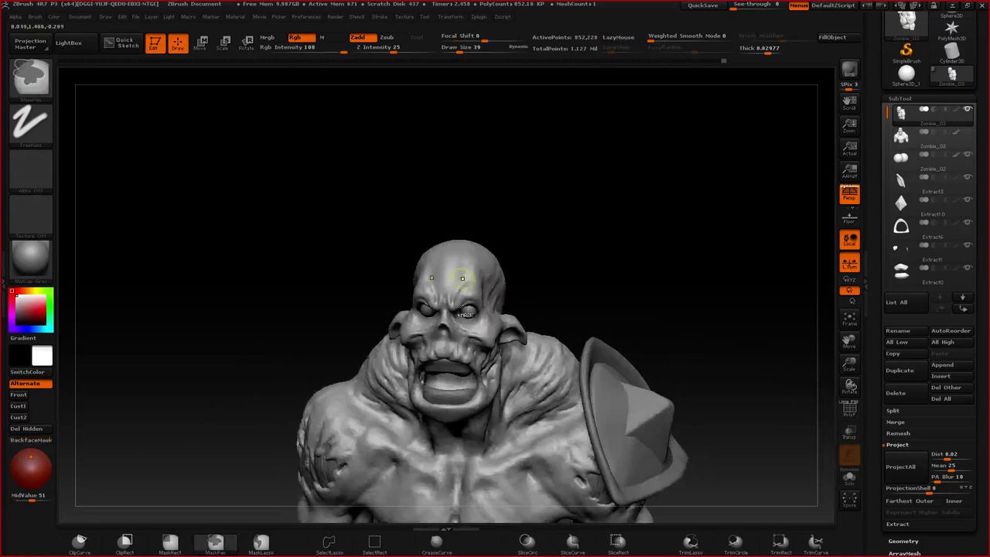
ctrl+right_drag(463, 307, 462, 253)
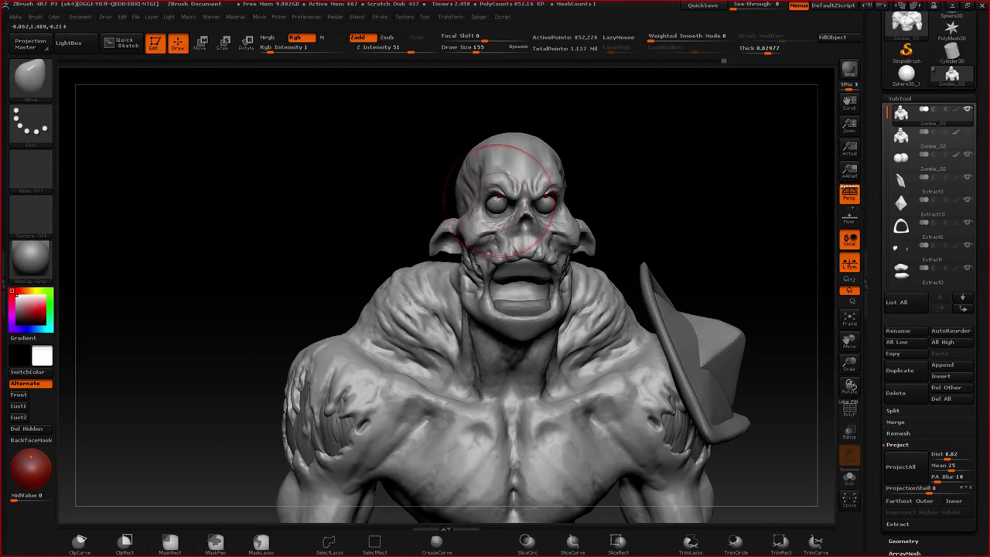
key(space)
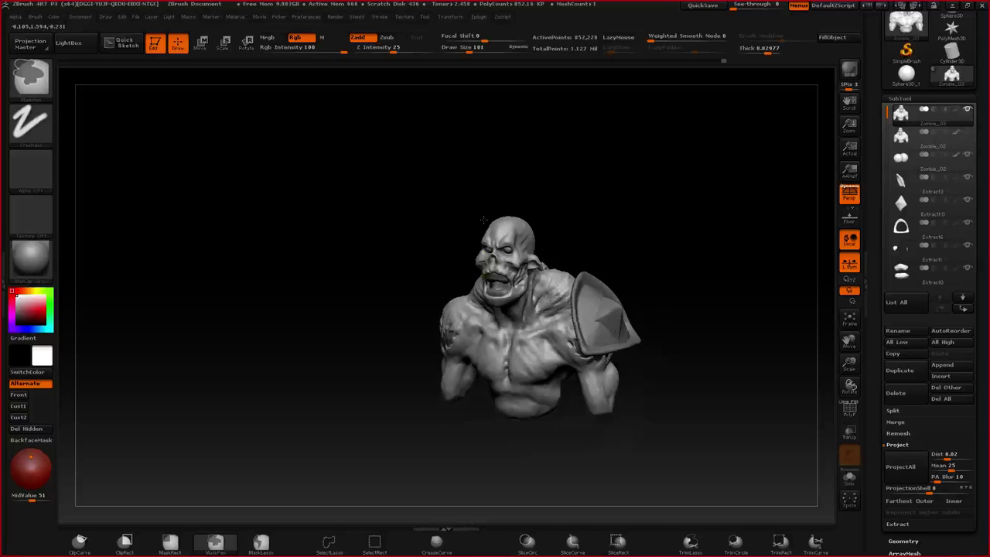
key(ctrl)
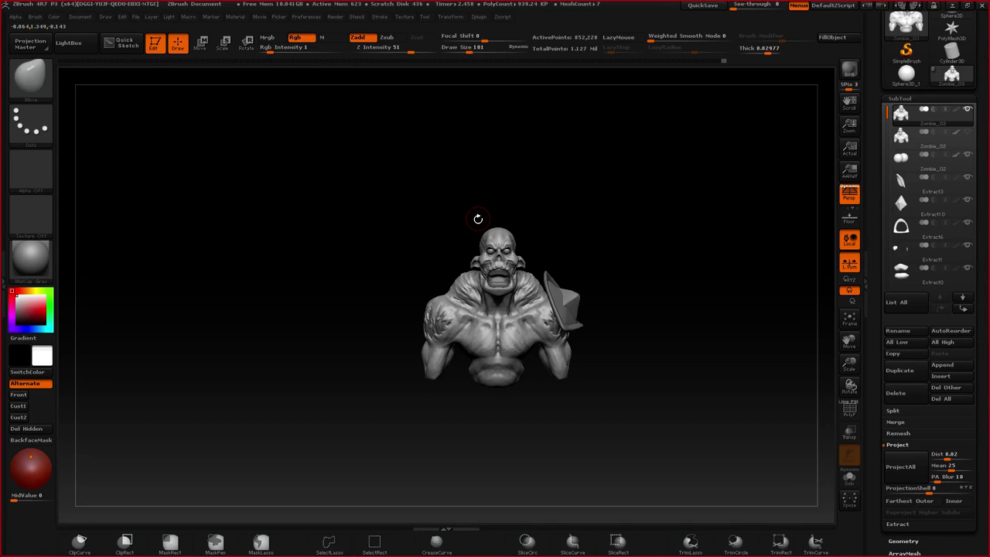
- Build up the chin with ClayBuildup at draw size 53, and reshape the lower lip edge with the Move brush
mouse_move(479, 219)
right_down()
mouse_move(490, 263)
mouse_move(522, 283)
mouse_move(528, 356)
mouse_move(520, 349)
right_up()
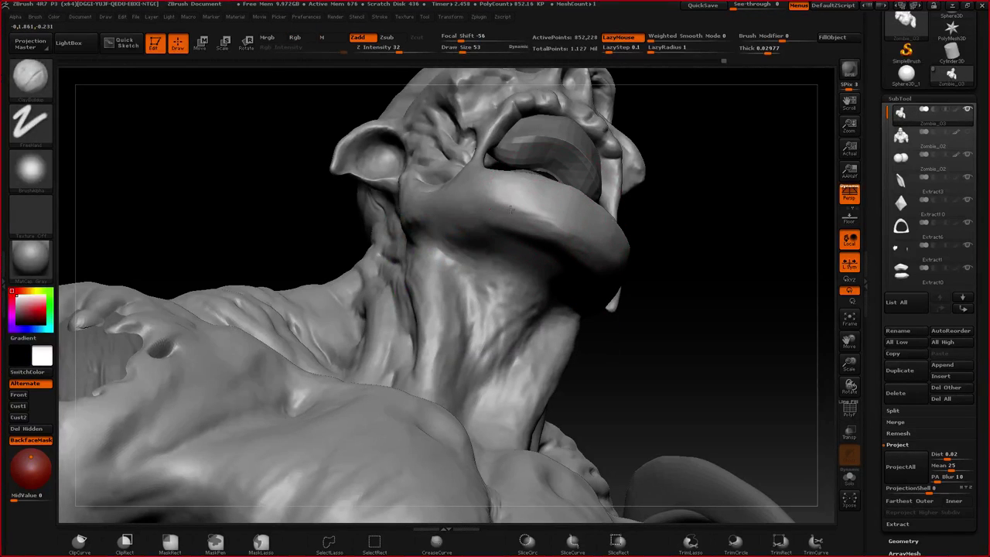
mouse_move(510, 210)
mouse_down()
mouse_move(449, 229)
mouse_move(543, 220)
mouse_move(517, 235)
mouse_up()
right_drag(517, 234, 568, 208)
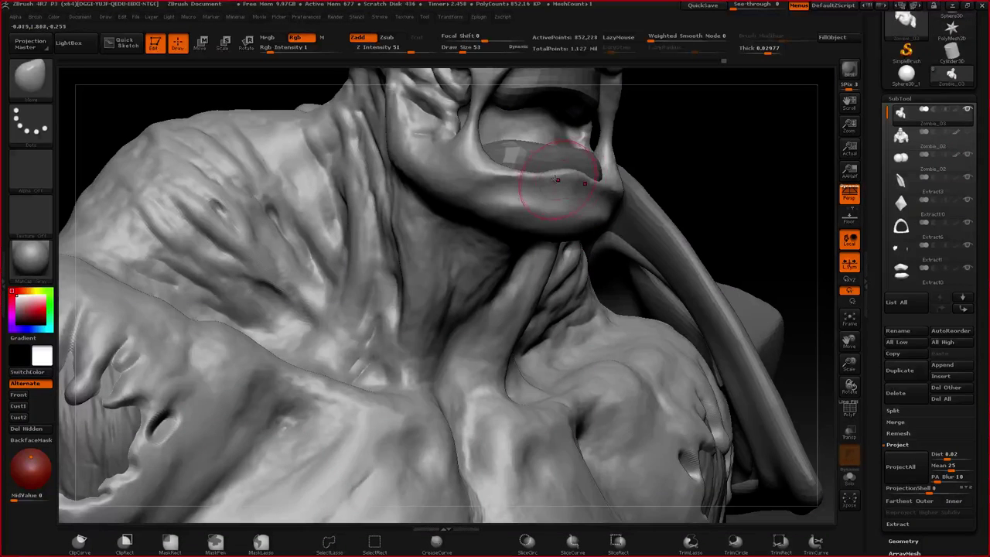
mouse_move(579, 188)
mouse_down()
mouse_move(564, 188)
mouse_move(564, 199)
mouse_up()
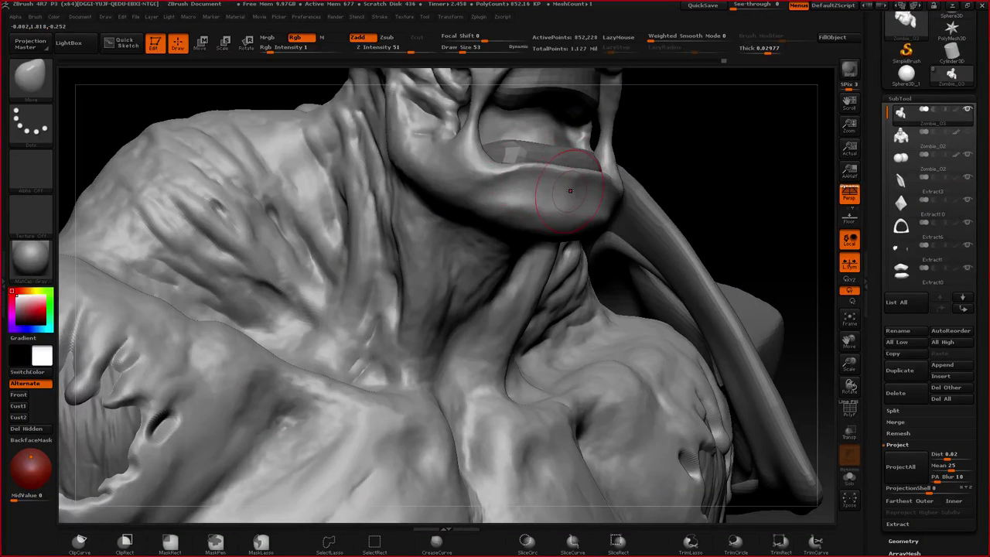
- Thicken the rim of the lower lip with the Inflate brush at draw size 53
key(b)
key(i)
key(n)
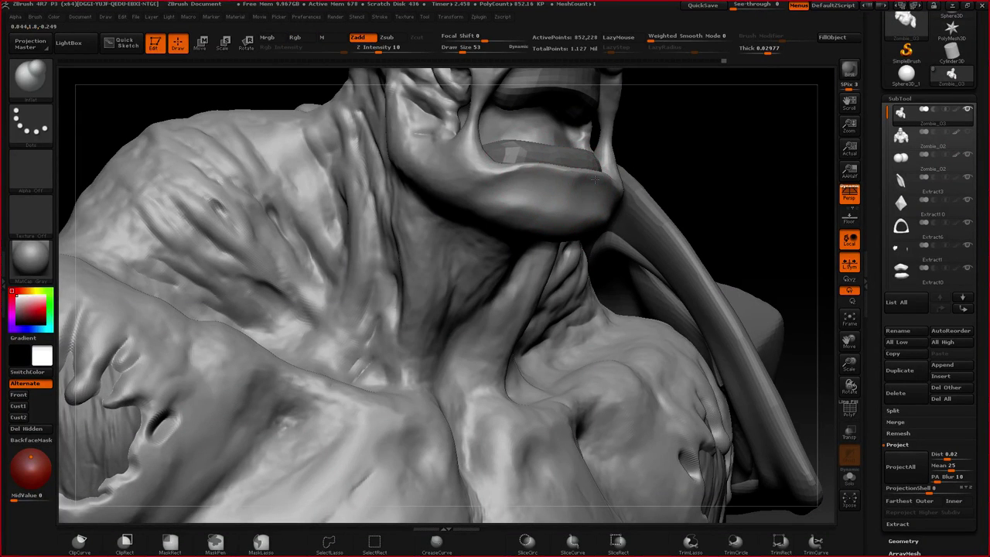
drag(595, 179, 504, 178)
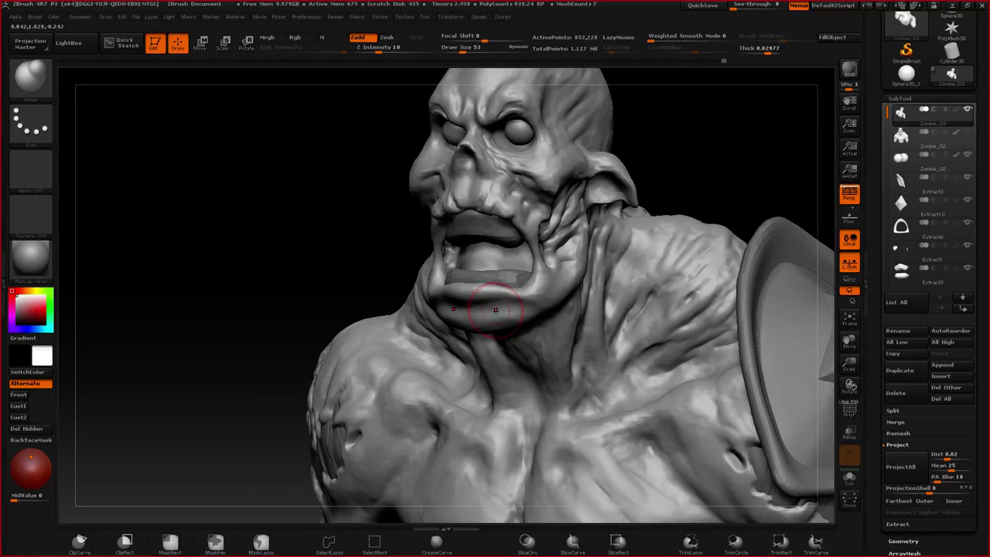
- Build up and smooth the tendon strands on the side of the neck with ClayBuildup at draw size 30
right_drag(495, 309, 559, 229)
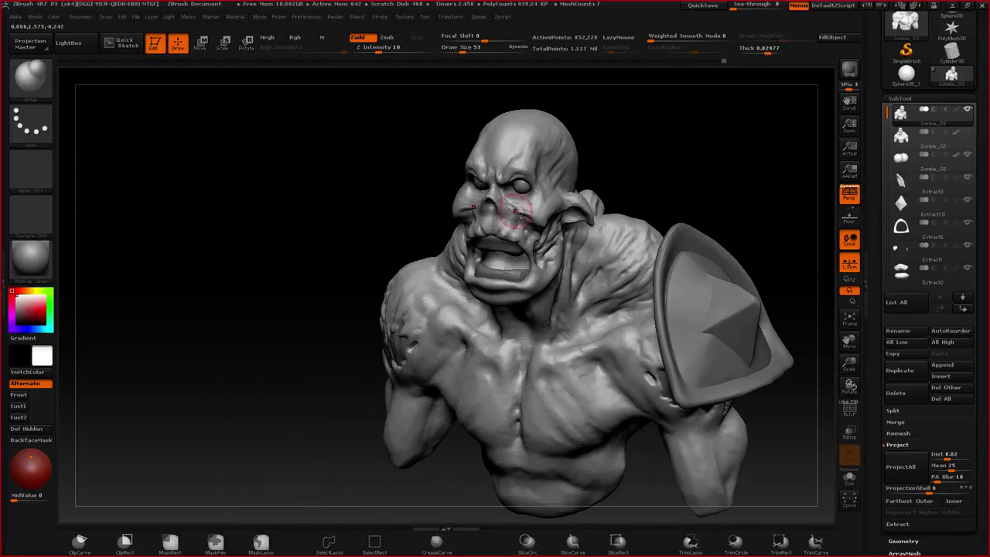
alt+right_drag(515, 211, 444, 280)
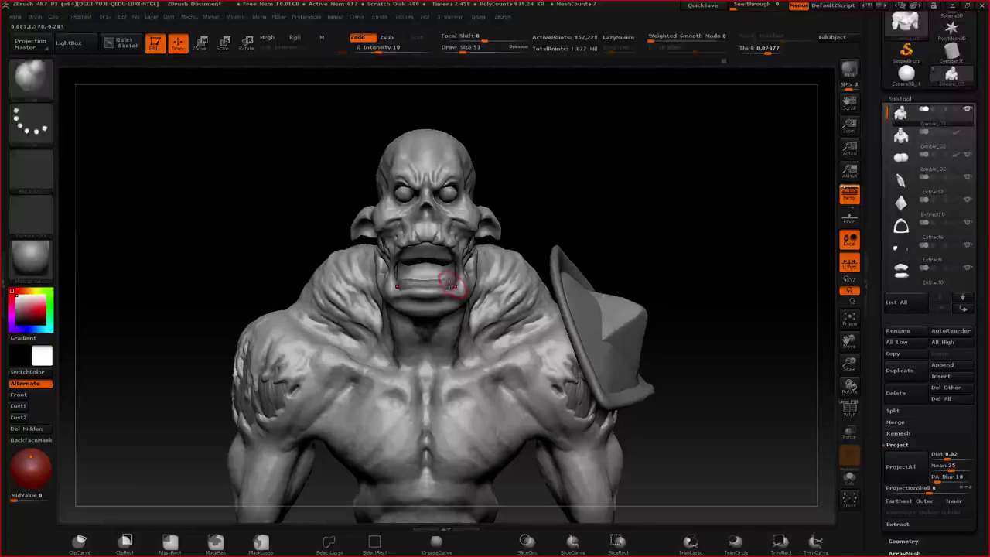
right_drag(449, 285, 466, 231)
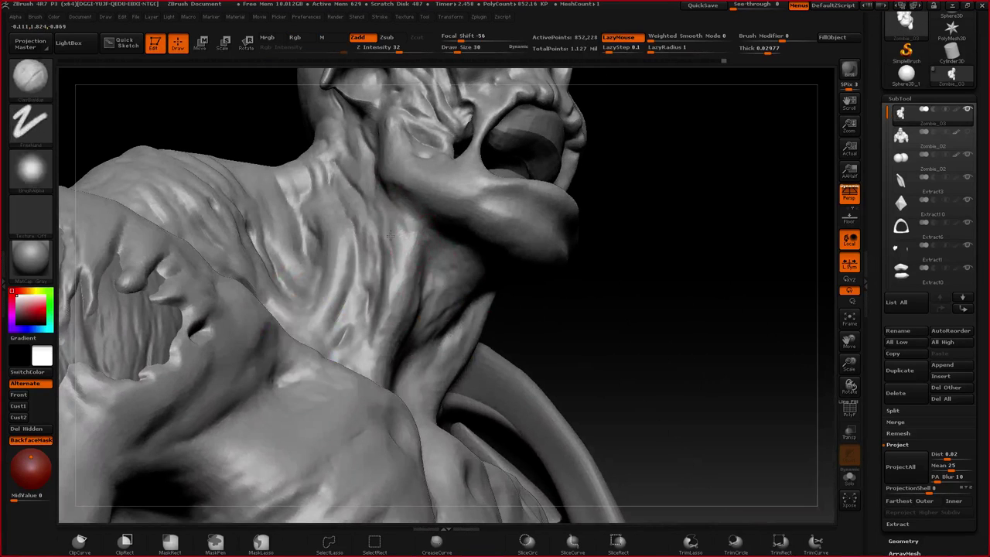
drag(390, 236, 393, 255)
shift+drag(374, 198, 392, 270)
mouse_move(392, 232)
mouse_down()
mouse_move(374, 202)
mouse_move(351, 212)
mouse_move(365, 208)
mouse_move(364, 164)
mouse_move(369, 236)
mouse_up()
- Build up slanting muscle bands across the pectorals with ClayBuildup at draw size 86, and select the Flatten brush to even them
mouse_move(389, 342)
ctrl+right_down()
mouse_move(334, 243)
mouse_move(347, 343)
mouse_move(334, 306)
mouse_move(304, 292)
mouse_move(337, 279)
mouse_move(374, 344)
ctrl+right_up()
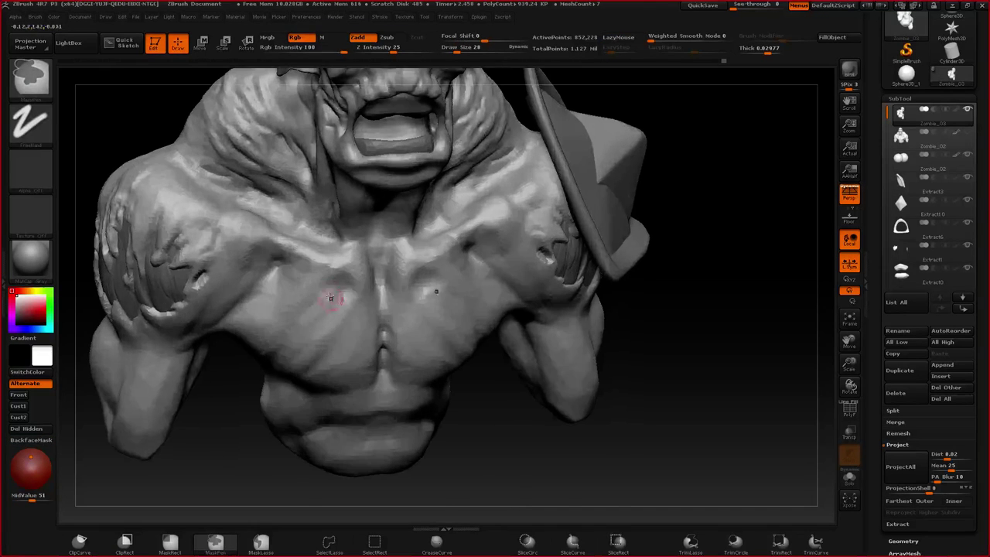
drag(332, 277, 310, 296)
mouse_move(332, 256)
mouse_down()
mouse_move(305, 295)
mouse_move(257, 314)
mouse_up()
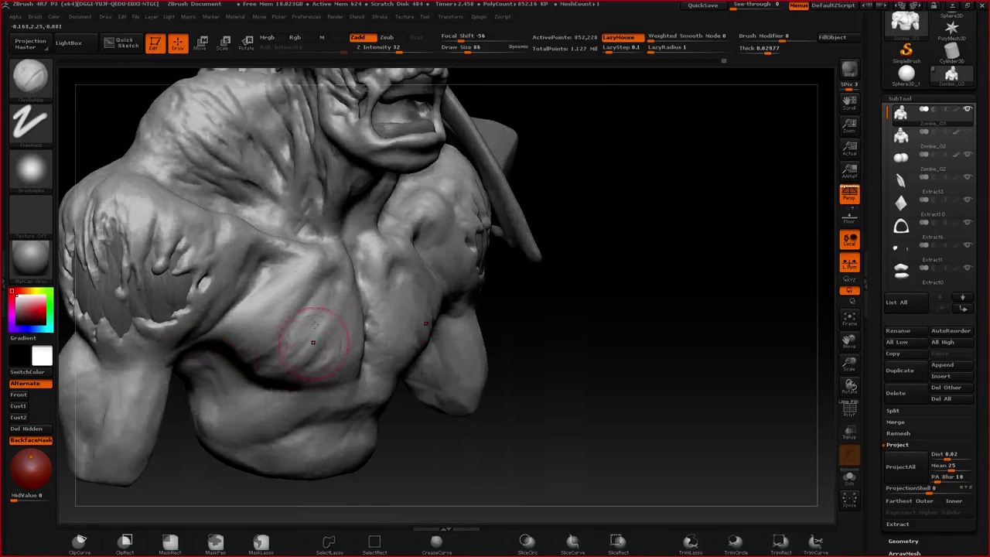
key(b)
key(f)
key(l)
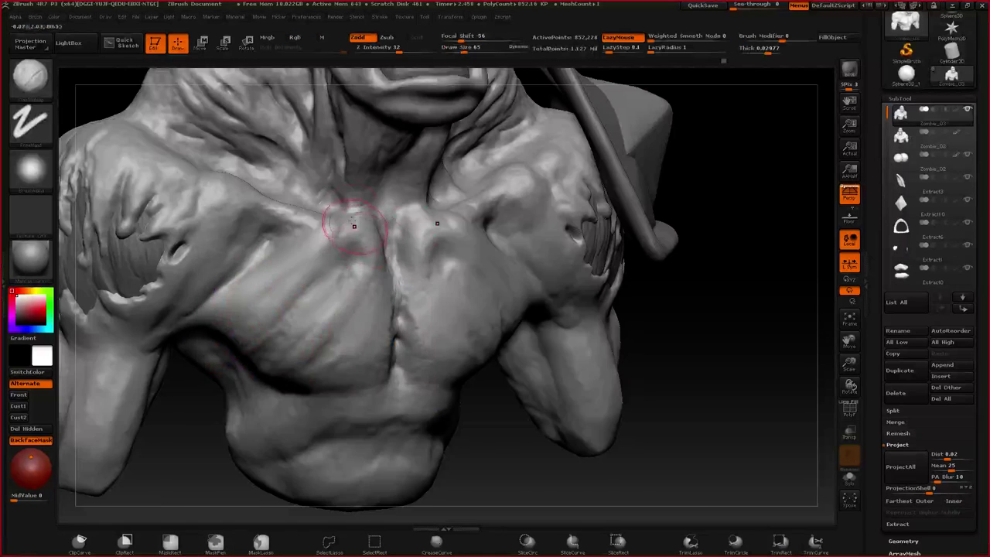
- Build up the inner collarbone ends with ClayBuildup at draw size 65, and define their edges with Dam_Standard at draw size 37
key(b)
key(c)
key(b)
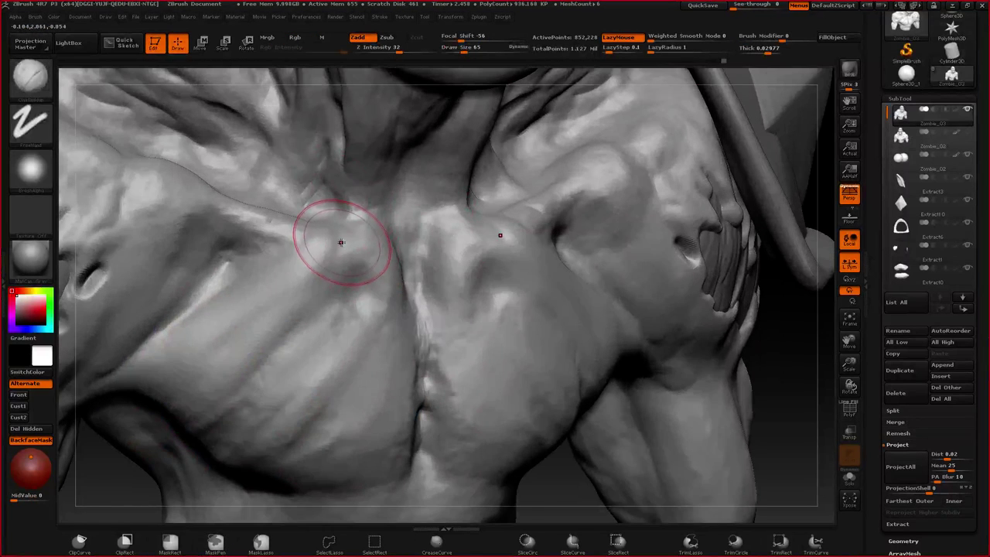
key(b)
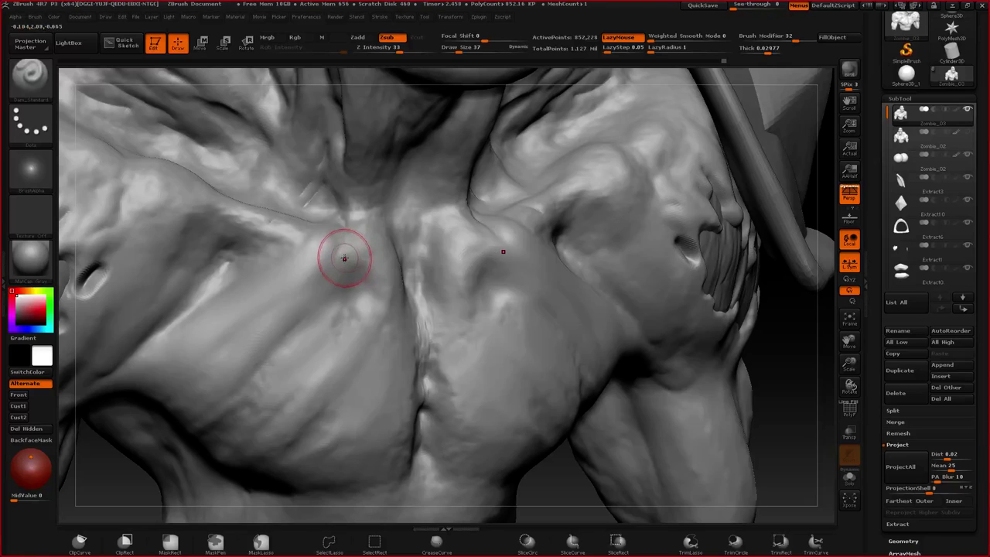
- Sculpt the upper chest muscle beside the sternum and below the collarbone with ClayBuildup at draw size 37
key(b)
key(c)
key(b)
mouse_move(338, 235)
mouse_down()
mouse_move(323, 223)
mouse_move(375, 236)
mouse_move(390, 284)
mouse_move(364, 309)
mouse_move(379, 296)
mouse_up()
right_drag(380, 296, 333, 291)
mouse_move(398, 258)
mouse_down()
mouse_move(396, 277)
mouse_move(406, 277)
mouse_move(392, 279)
mouse_up()
key(ctrl)
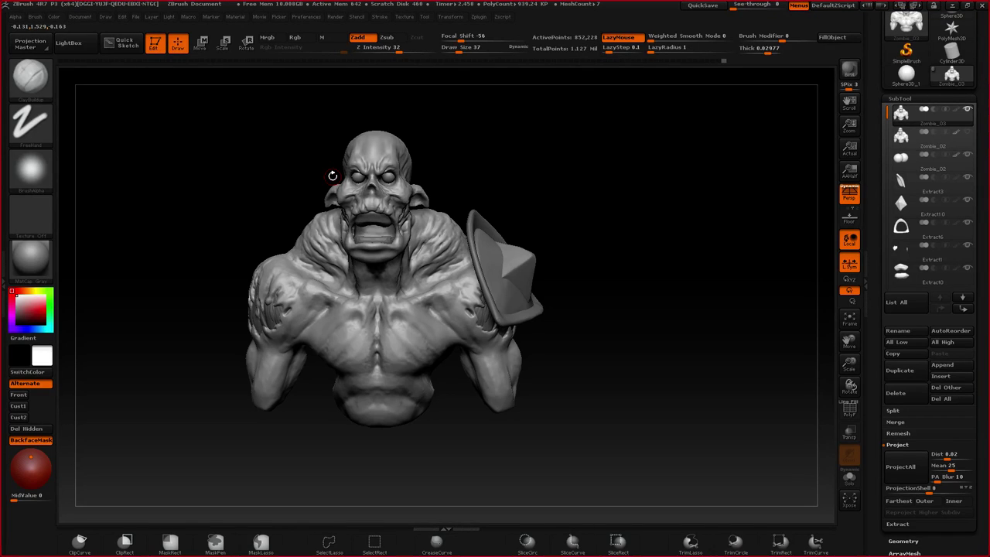
- Adjust the upper lip and jaw contours from below with the Move brush at draw size 59
mouse_move(380, 331)
right_down()
mouse_move(526, 310)
mouse_move(338, 261)
right_up()
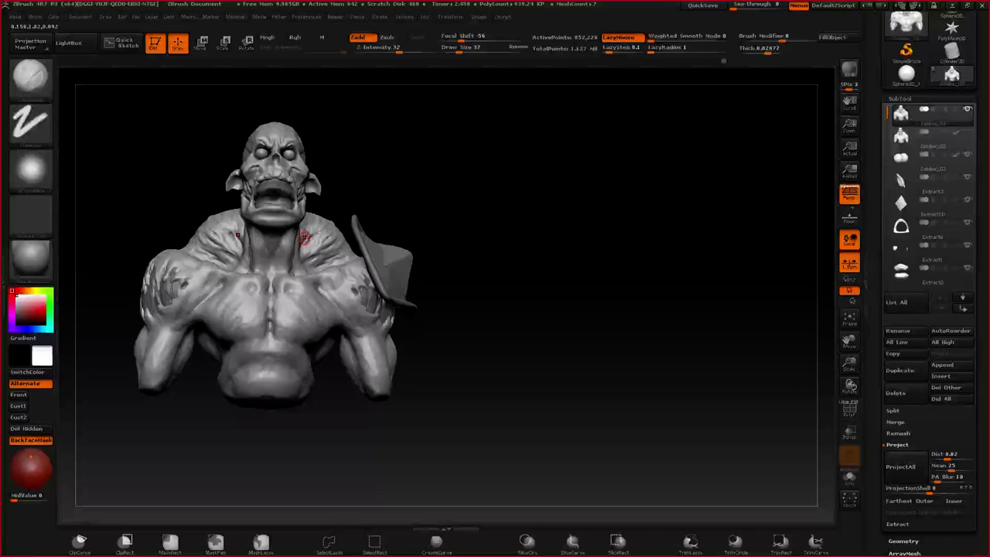
alt+right_drag(343, 183, 424, 197)
ctrl+right_drag(425, 197, 377, 277)
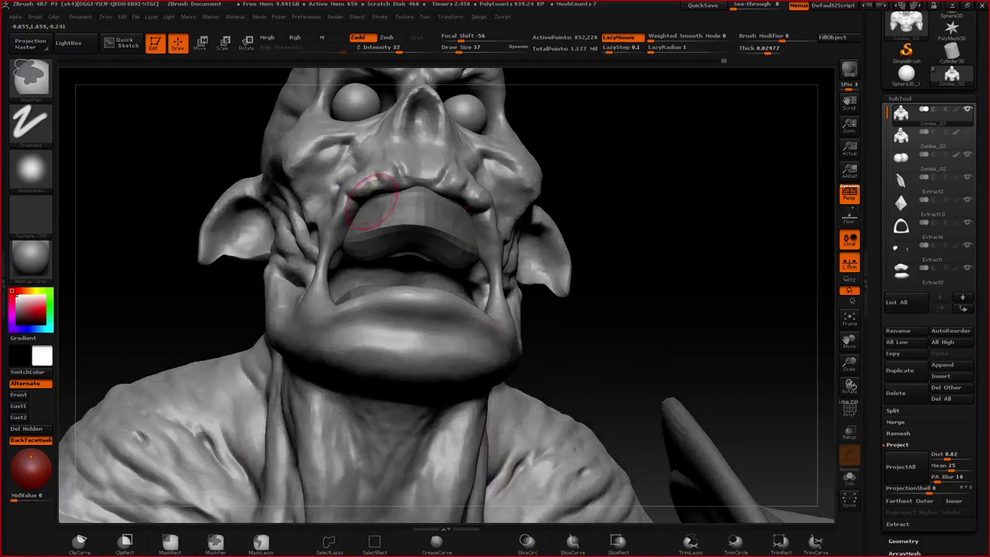
mouse_move(372, 202)
right_down()
mouse_move(381, 188)
mouse_move(366, 184)
right_up()
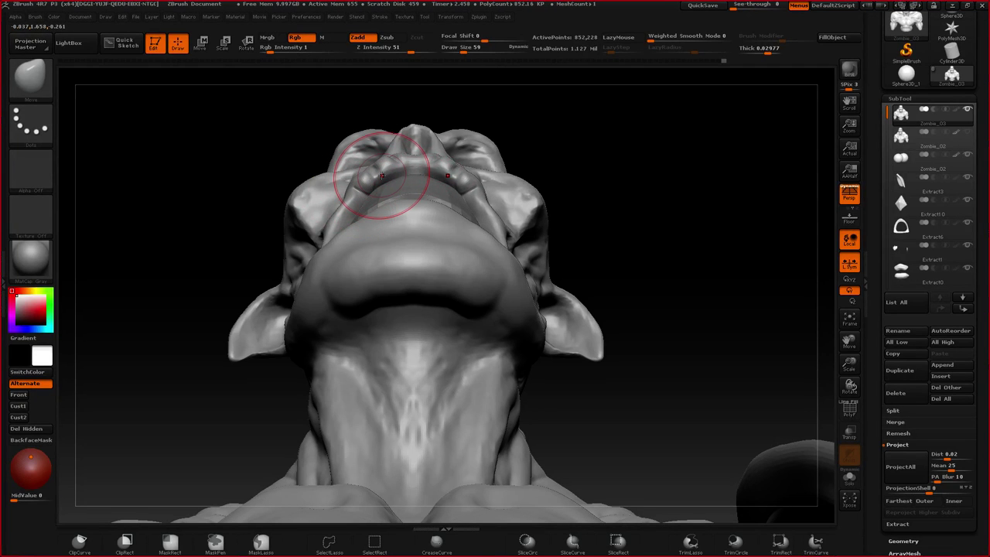
right_drag(381, 176, 314, 330)
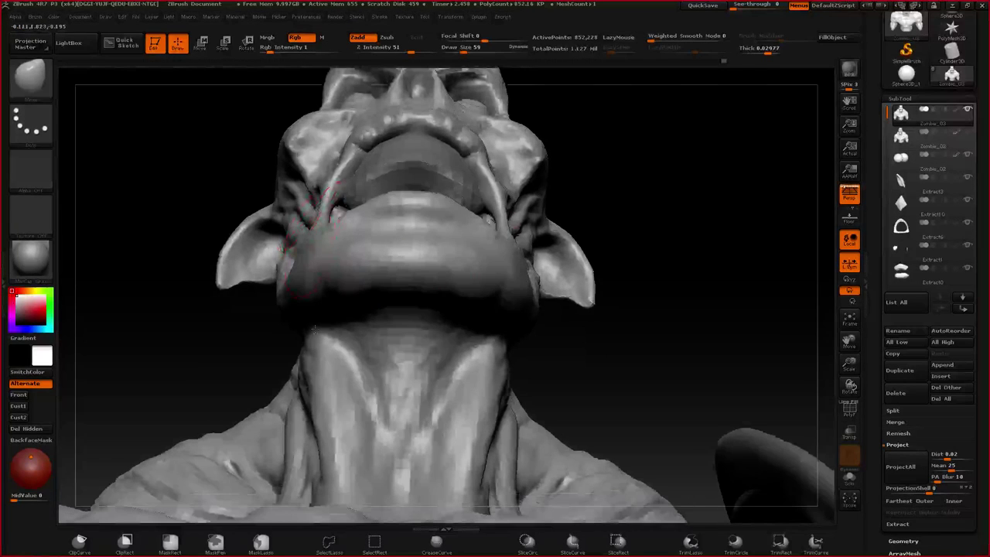
alt+right_drag(331, 329, 341, 245)
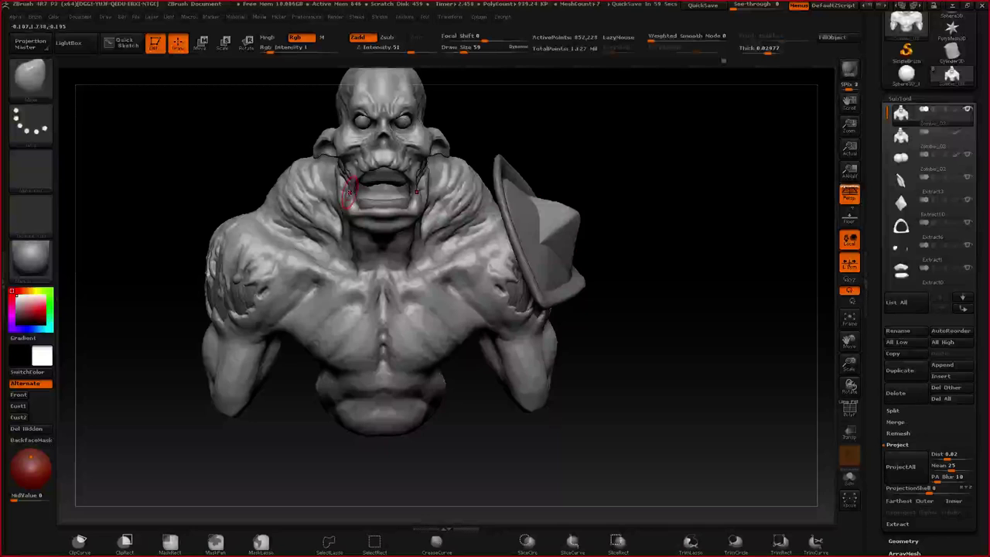
- Build up the inner collarbone ends and upper chest beside the sternum with the ClayBuildup brush
right_drag(370, 219, 427, 244)
drag(425, 245, 330, 168)
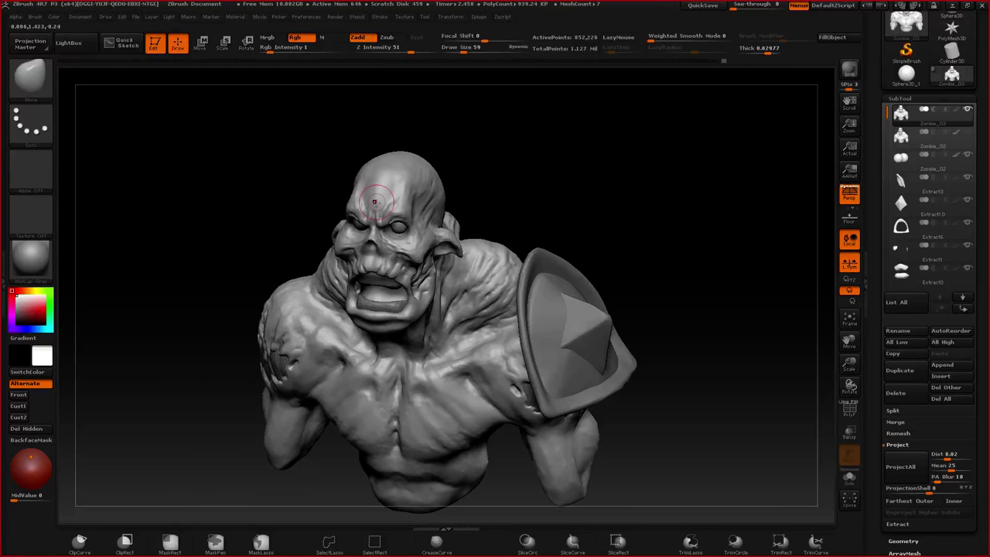
alt+drag(374, 202, 361, 258)
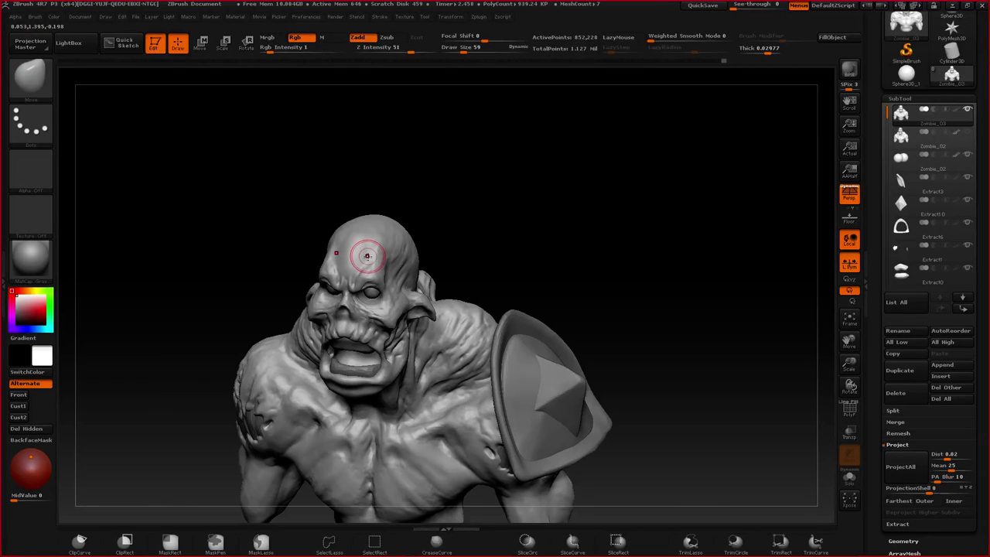
alt+right_drag(367, 261, 410, 194)
ctrl+right_drag(410, 193, 422, 232)
key(space)
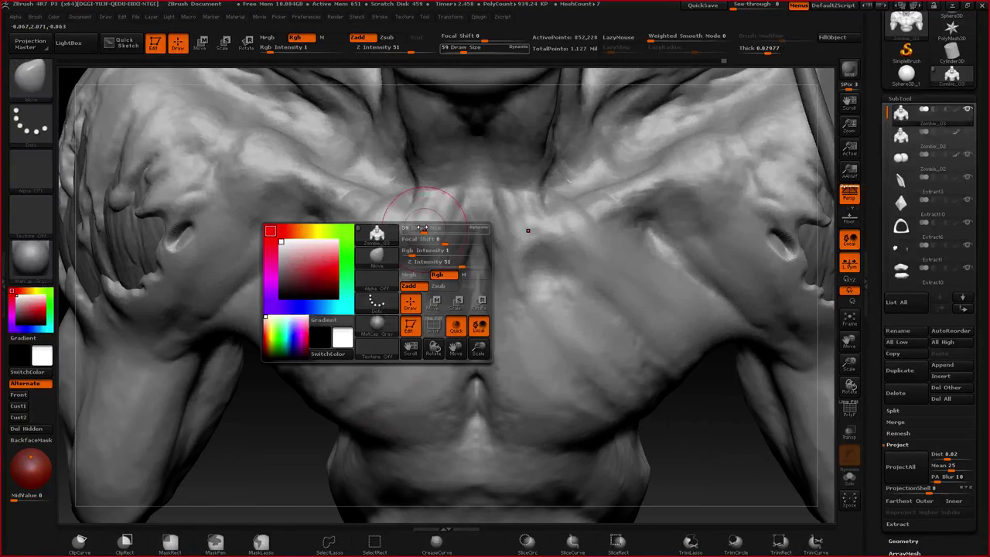
key(b)
key(c)
key(b)
mouse_move(435, 212)
mouse_down()
mouse_move(453, 191)
mouse_move(437, 191)
mouse_up()
drag(413, 236, 435, 221)
right_drag(398, 245, 417, 203)
drag(416, 204, 385, 236)
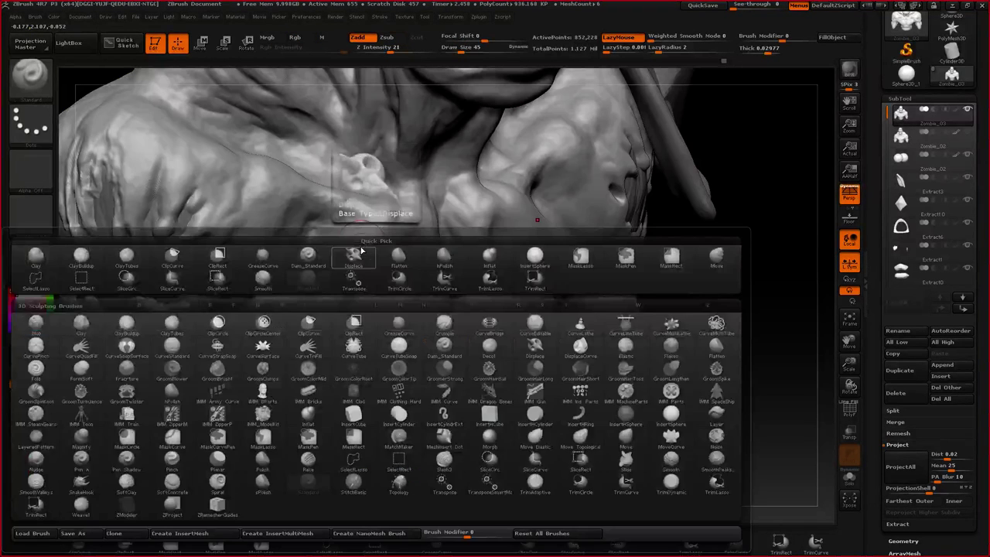
- Select the Displace brush with Alpha 45 and adjust its Z intensity for the pectoral muscle
key(b)
click(356, 254)
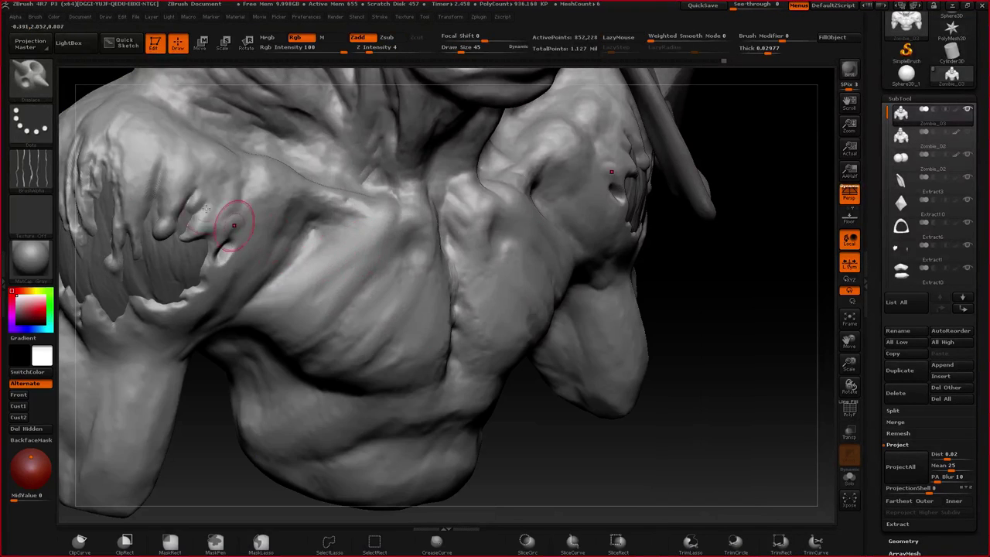
click(51, 157)
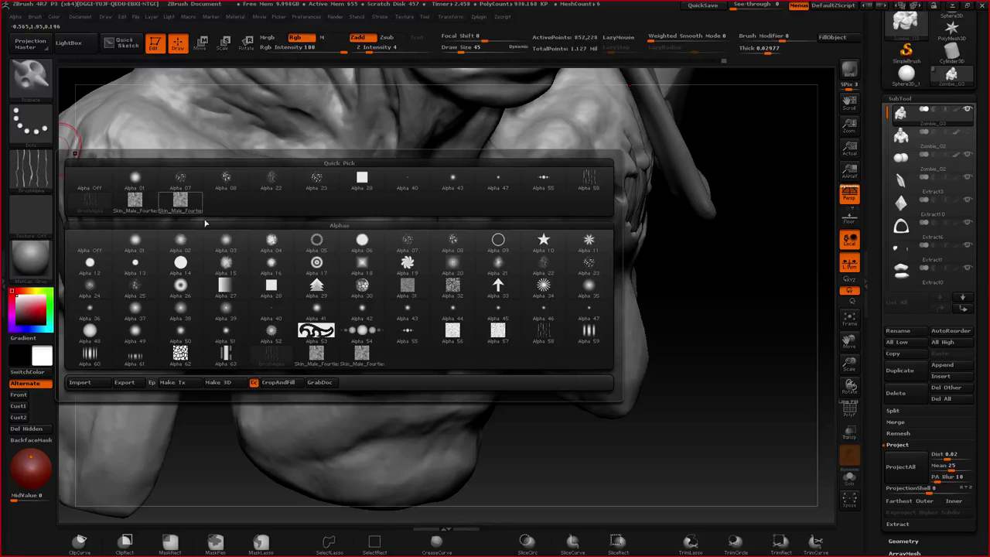
click(461, 312)
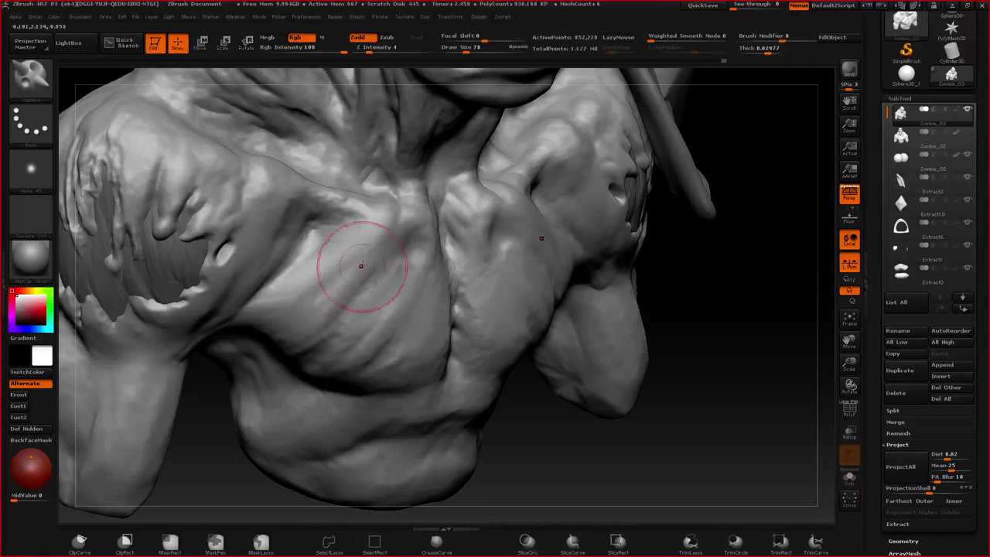
key(space)
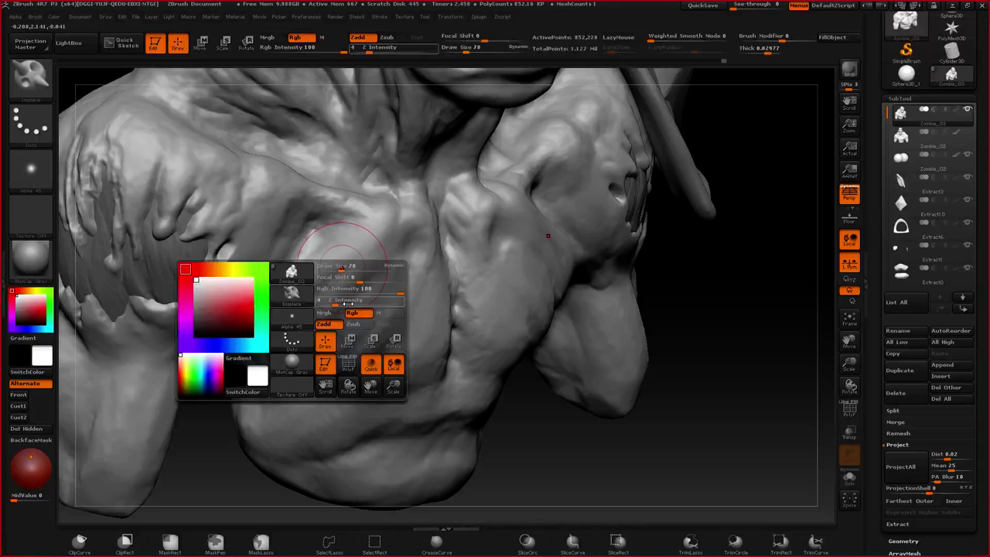
click(339, 303)
- Test Displace strokes across the pectoral, undoing them while setting Z intensity to 14 and draw size to 109
mouse_move(362, 270)
mouse_down()
mouse_move(318, 302)
mouse_move(287, 313)
mouse_move(330, 285)
mouse_move(277, 315)
mouse_up()
key(ctrl+z)
key(ctrl+z)
key(space)
click(353, 306)
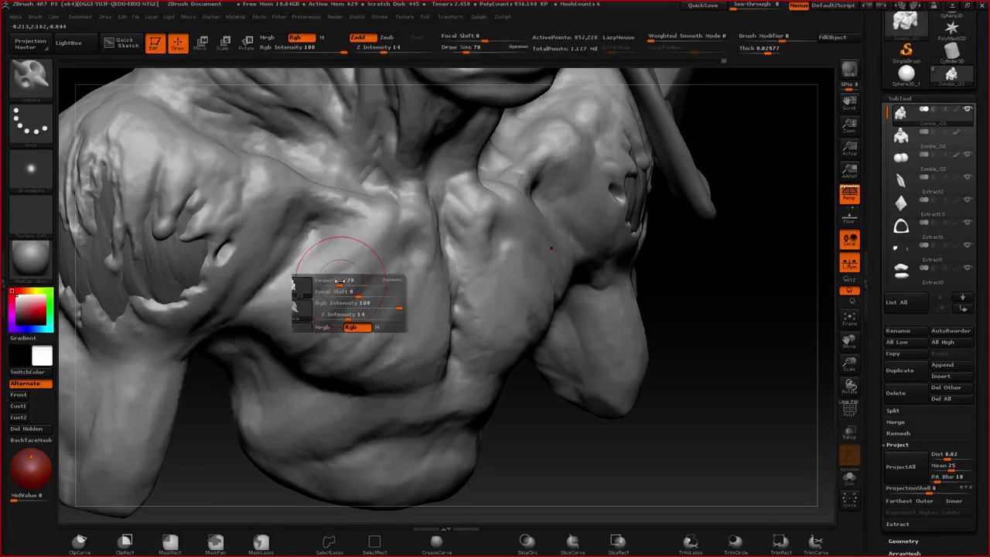
drag(340, 280, 345, 281)
mouse_move(338, 294)
right_down()
mouse_move(348, 288)
mouse_move(331, 277)
right_up()
key(ctrl+z)
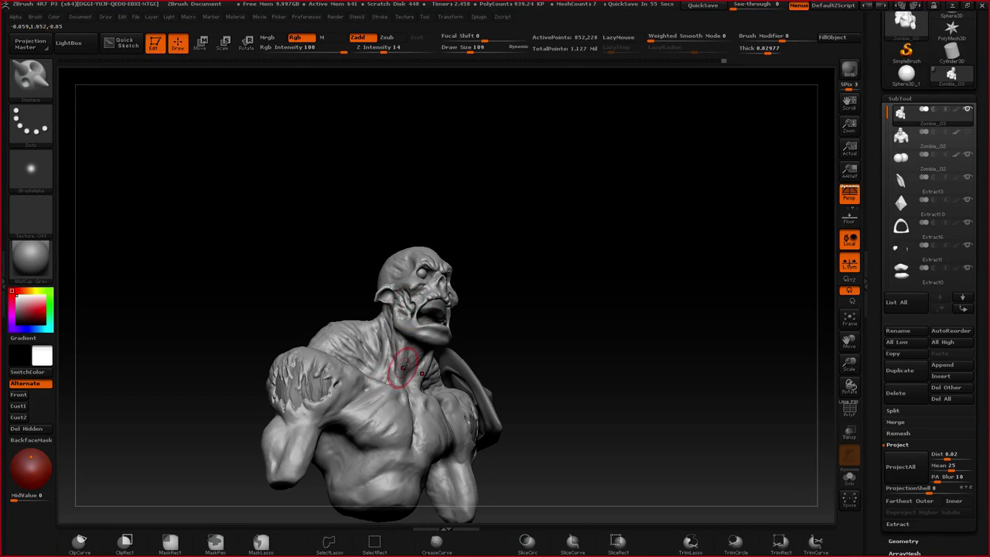
- Swell the front neck tendon below the jaw with the Displace brush at draw size 86
key(f)
right_drag(403, 366, 410, 309)
ctrl+right_drag(414, 194, 419, 252)
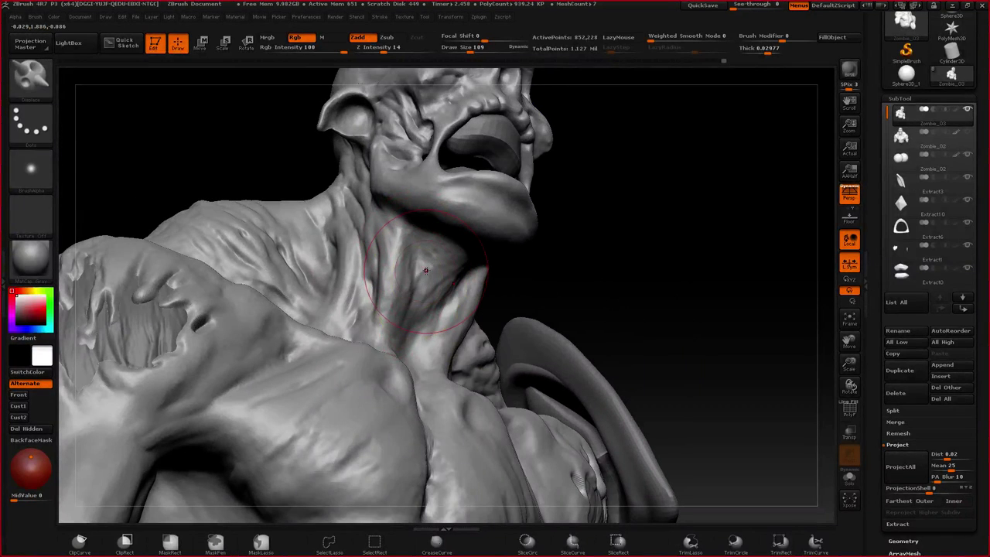
key(bracketleft)
key(bracketleft)
drag(421, 267, 400, 331)
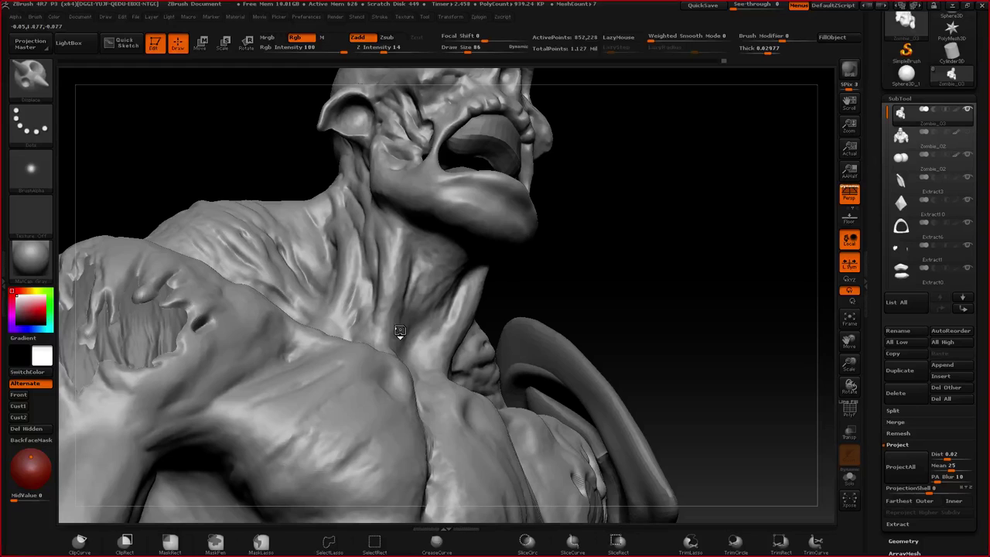
right_drag(400, 331, 417, 294)
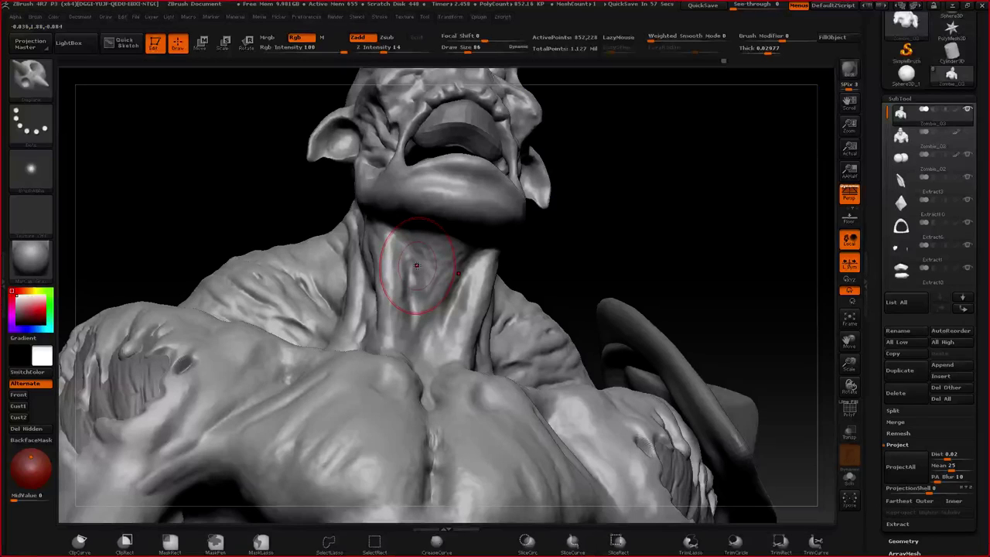
- Build up the throat between the two front neck tendons with ClayBuildup at draw size 59
key(b)
key(c)
key(b)
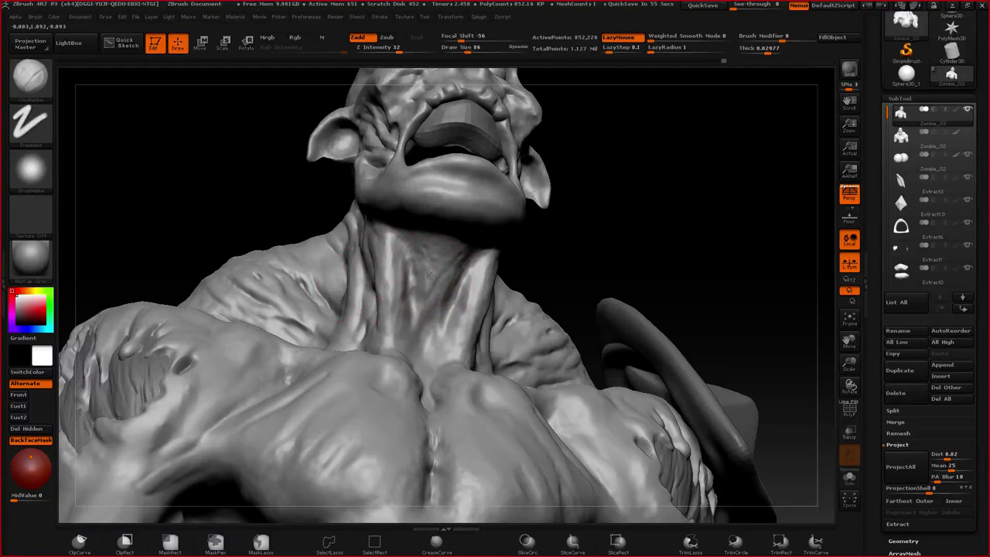
key(space)
mouse_move(435, 284)
mouse_down()
mouse_move(435, 265)
mouse_move(427, 289)
mouse_up()
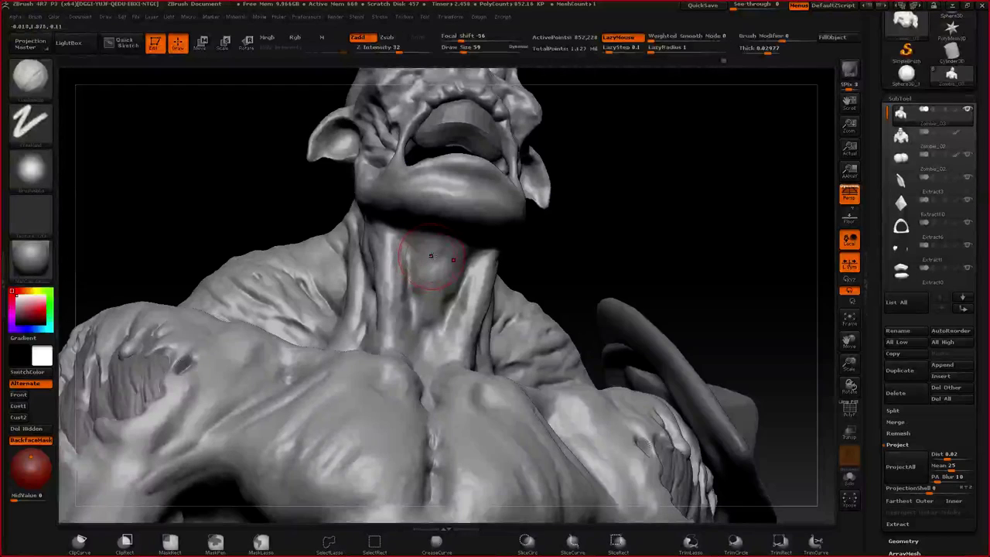
drag(436, 239, 406, 260)
mouse_move(403, 319)
ctrl+right_down()
mouse_move(398, 283)
mouse_move(389, 314)
ctrl+right_up()
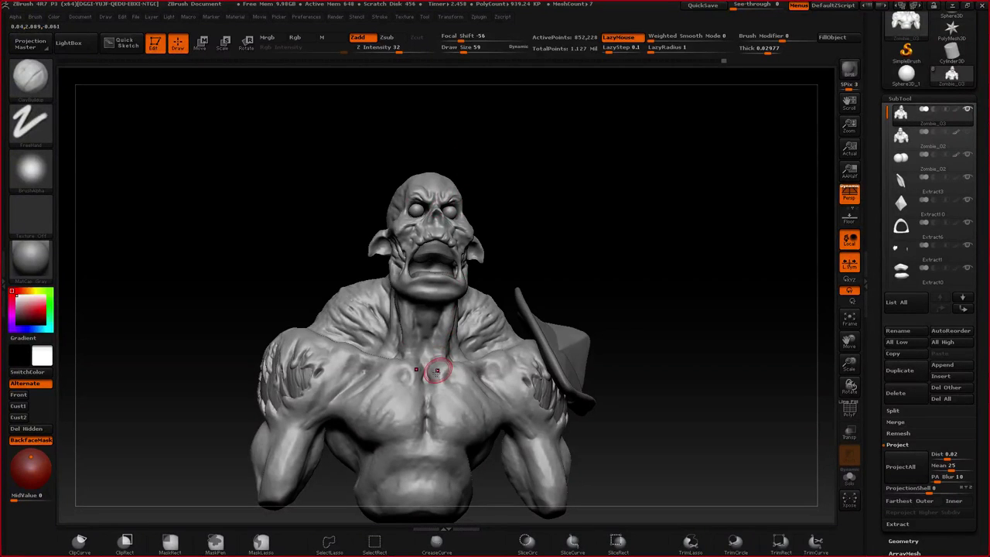
- Examine the torso, skull, temples and neck from the front, back and sides
drag(437, 371, 417, 276)
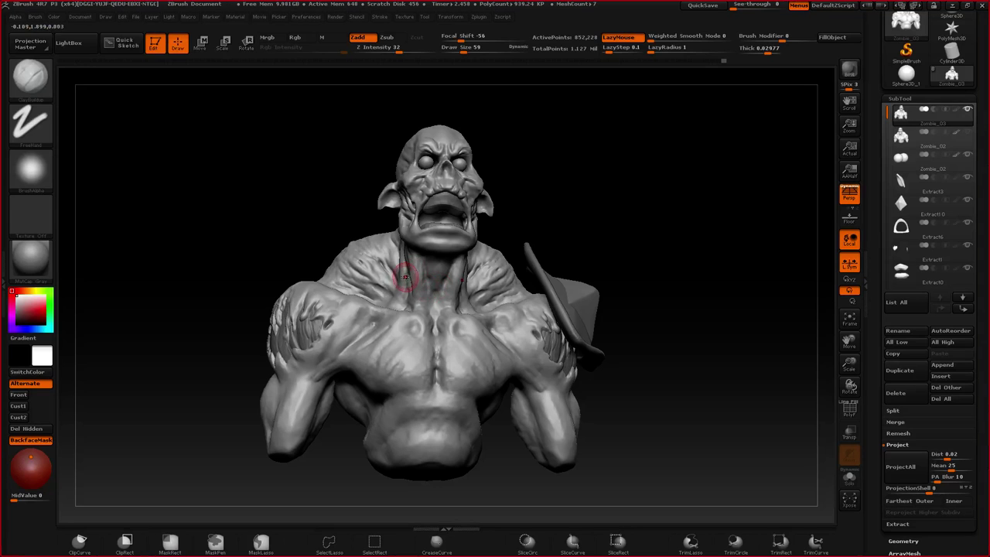
mouse_move(424, 288)
right_down()
mouse_move(442, 303)
mouse_move(452, 350)
mouse_move(419, 327)
mouse_move(406, 296)
mouse_move(480, 294)
mouse_move(444, 281)
mouse_move(456, 252)
mouse_move(451, 276)
mouse_move(471, 291)
mouse_move(411, 274)
mouse_move(392, 283)
right_up()
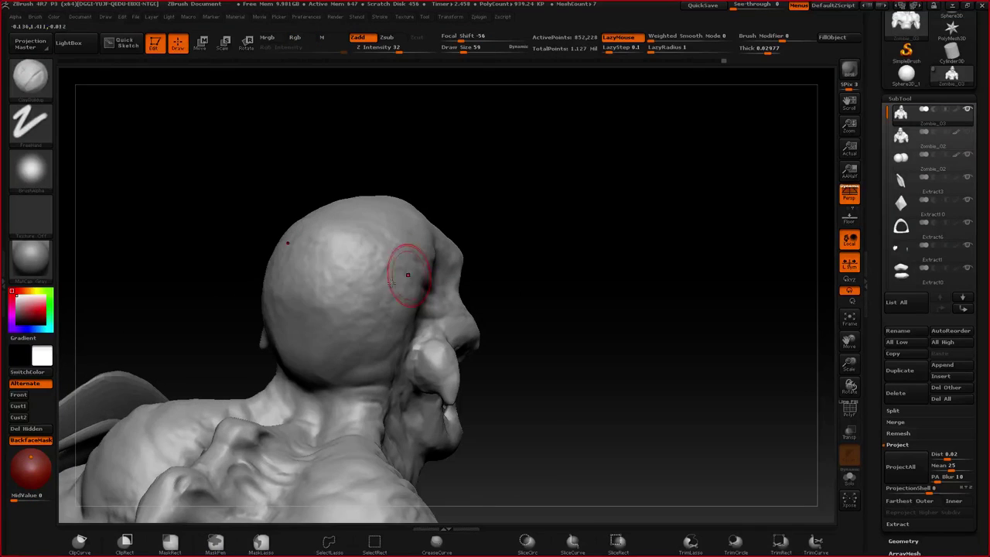
mouse_move(408, 275)
mouse_down()
mouse_move(384, 194)
mouse_move(376, 270)
mouse_move(431, 263)
mouse_move(387, 246)
mouse_up()
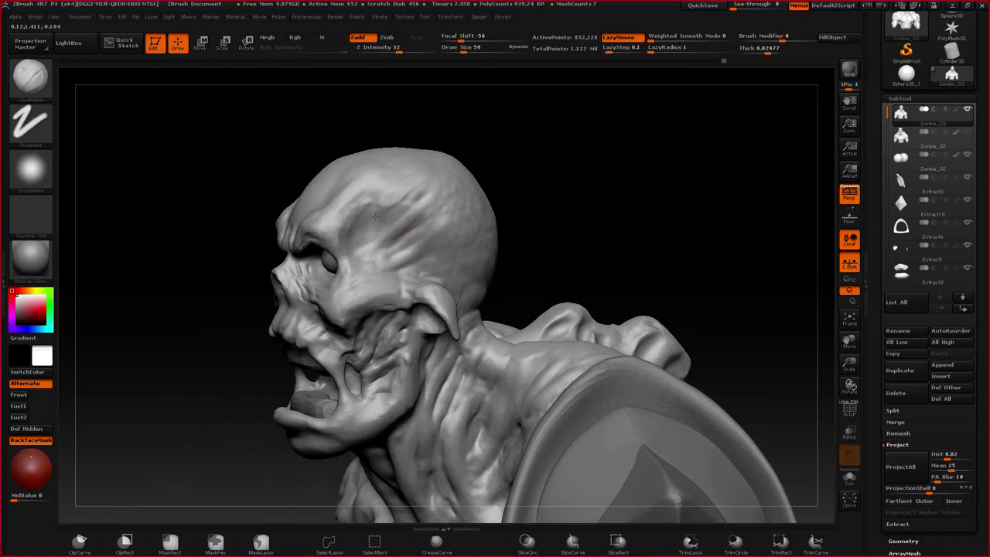
key(f)
mouse_move(377, 206)
mouse_down()
mouse_move(383, 195)
mouse_move(417, 228)
mouse_up()
key(f)
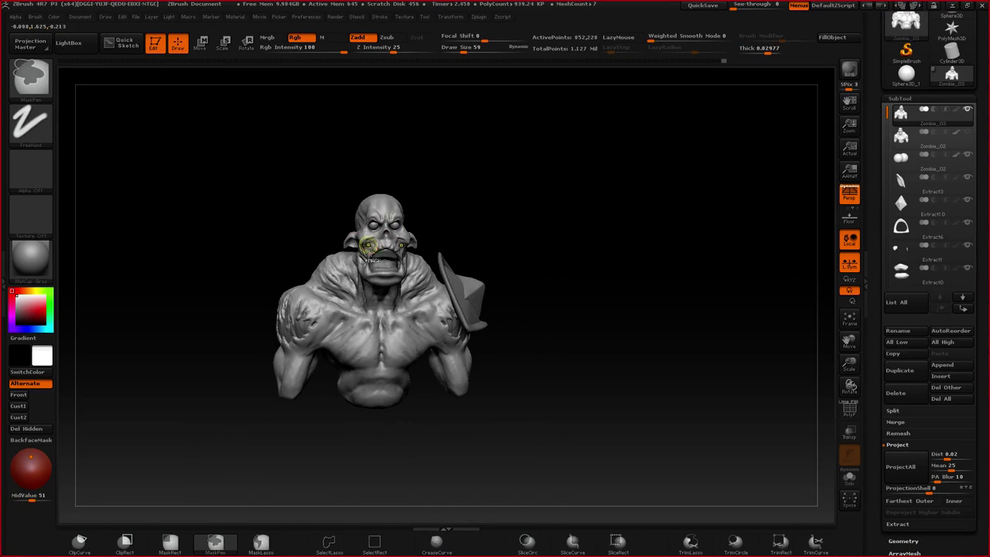
- Refine the torn skin strand at the mouth corner with the Standard brush at Z intensity 12, reducing draw size to 32 and then 26
ctrl+right_drag(372, 243, 366, 280)
right_drag(382, 325, 340, 309)
ctrl+right_drag(449, 255, 468, 297)
key(space)
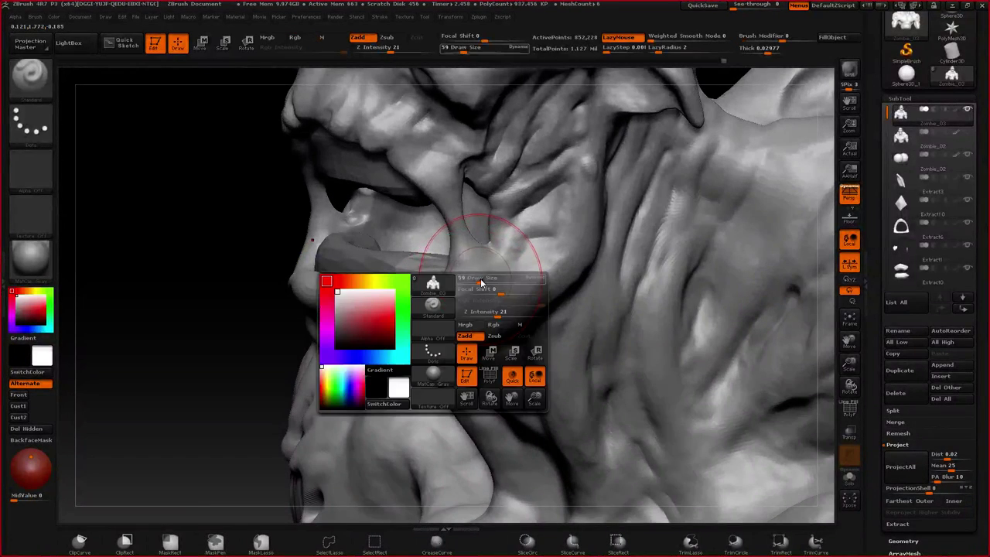
key(space)
drag(481, 284, 485, 298)
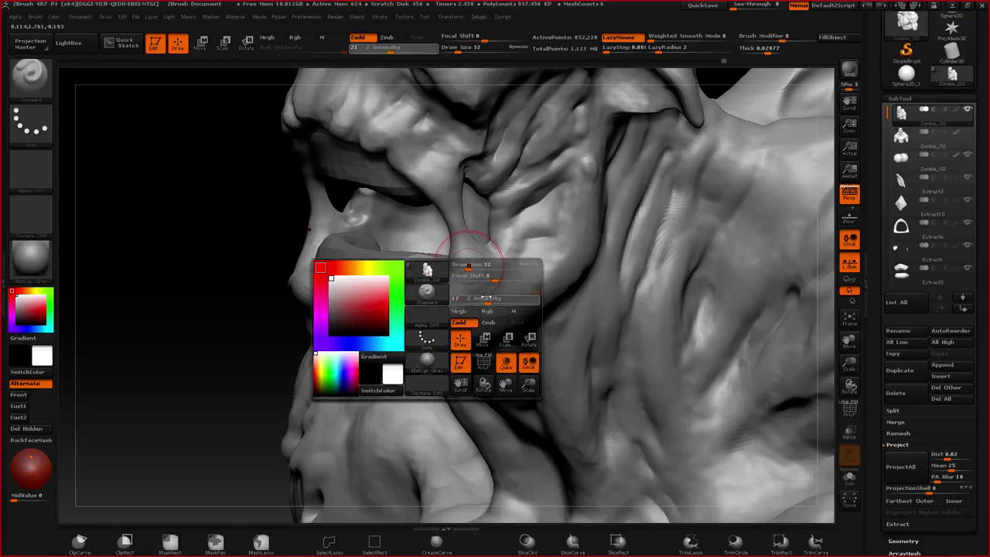
drag(486, 298, 481, 298)
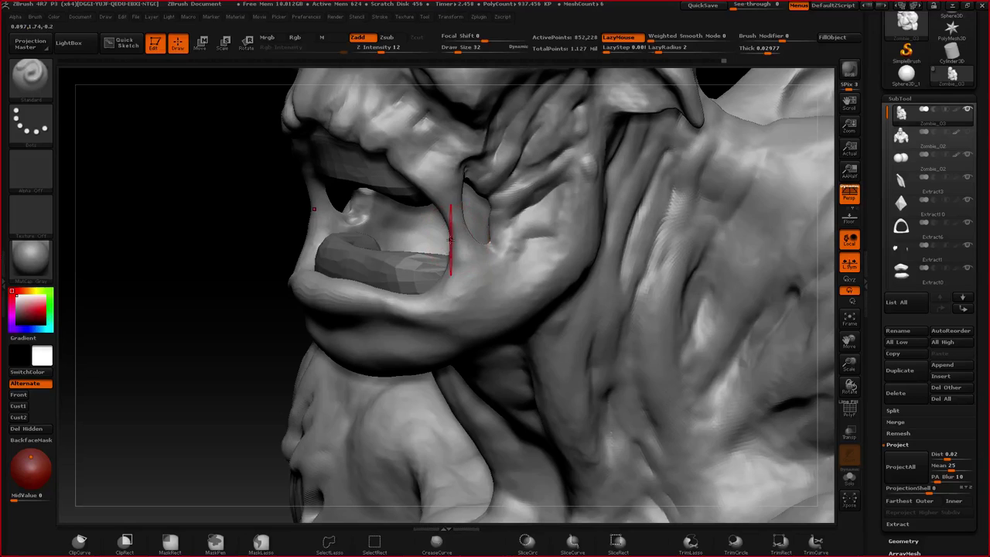
drag(467, 241, 455, 307)
key(ctrl+z)
key(space)
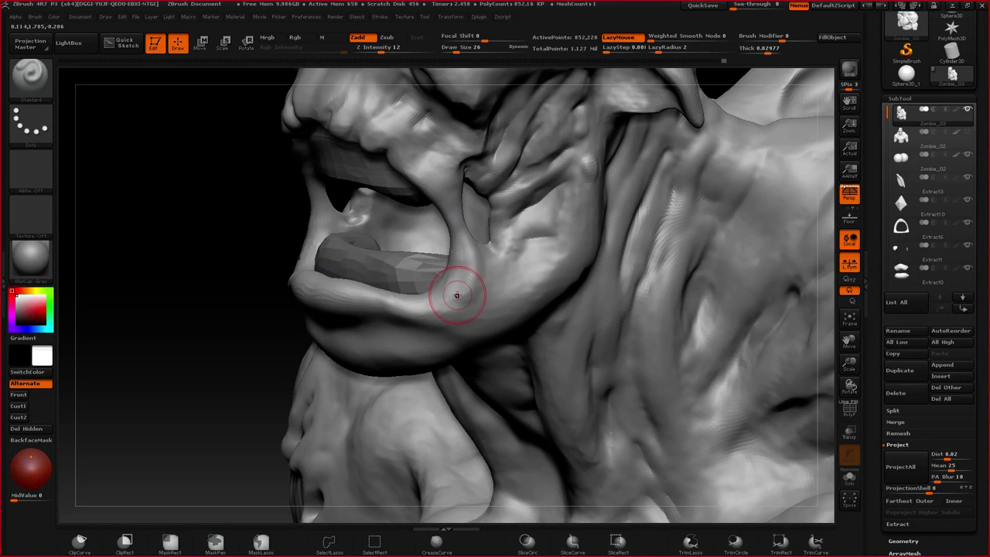
key(ctrl)
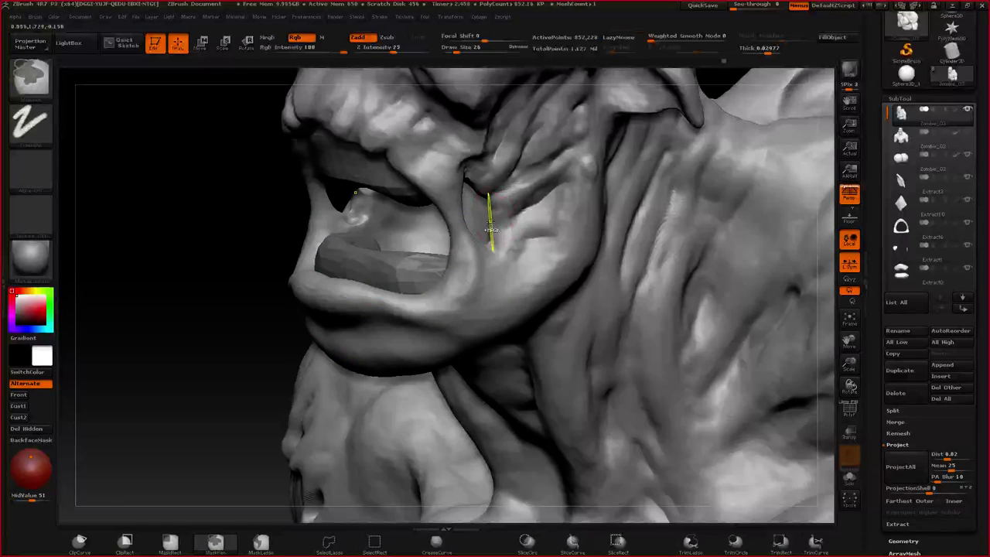
key(ctrl+z)
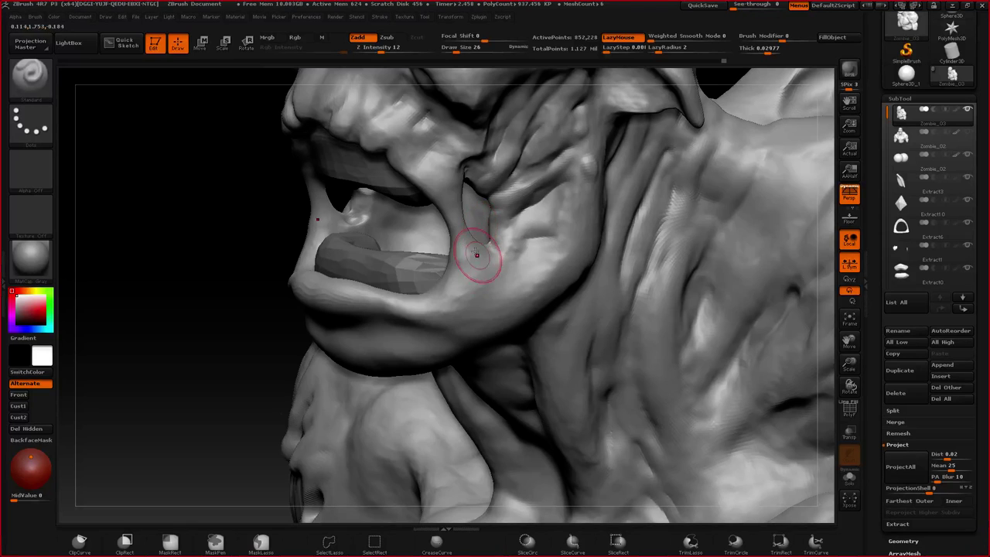
key(ctrl)
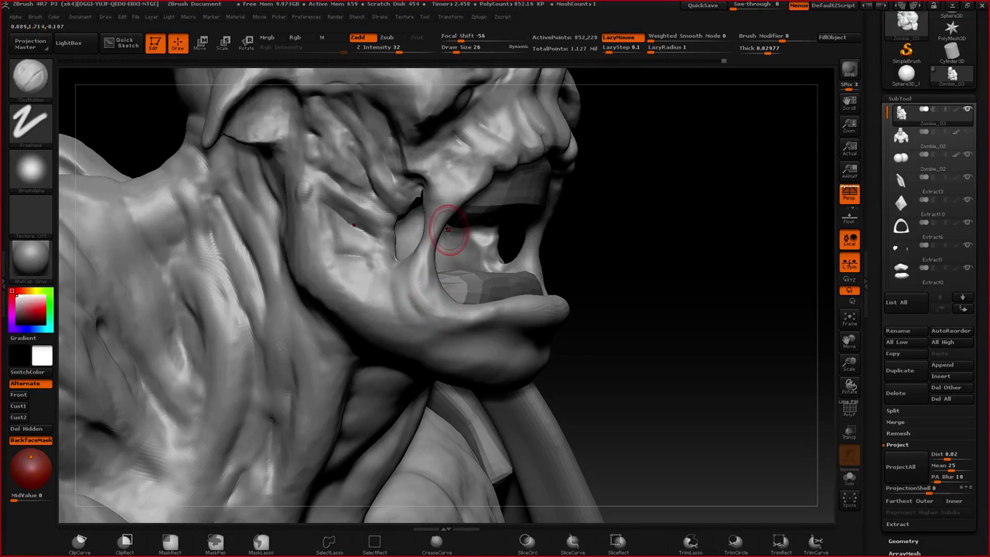
- Build up the upper part of the mouth-corner skin strand with ClayBuildup at draw size 26
mouse_move(442, 238)
mouse_down()
mouse_move(430, 266)
mouse_move(437, 217)
mouse_up()
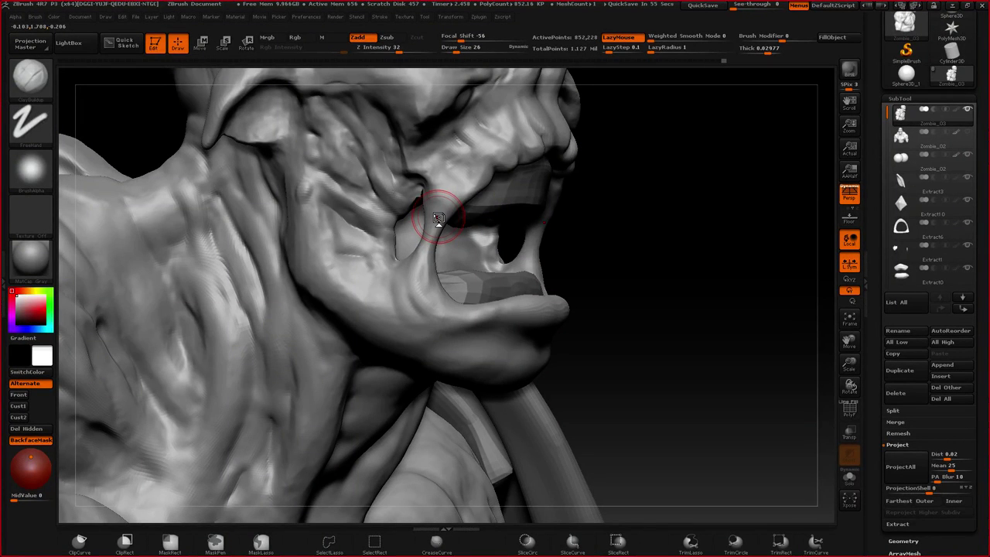
mouse_move(422, 200)
right_down()
mouse_move(442, 259)
mouse_move(431, 269)
right_up()
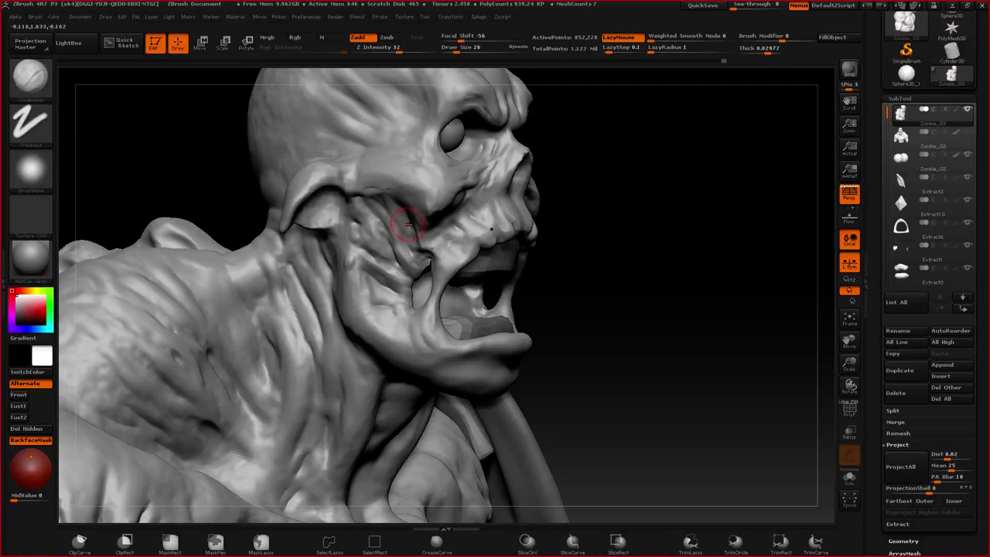
ctrl+right_drag(365, 295, 352, 232)
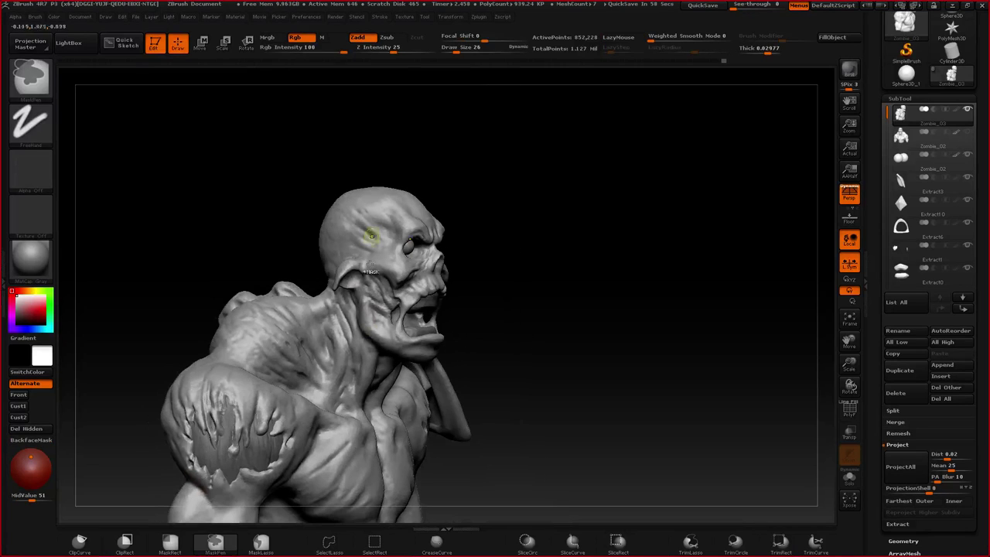
- Refine the protruding vertebra on the upper back with the Standard brush
alt+right_drag(335, 350, 361, 299)
drag(361, 298, 352, 260)
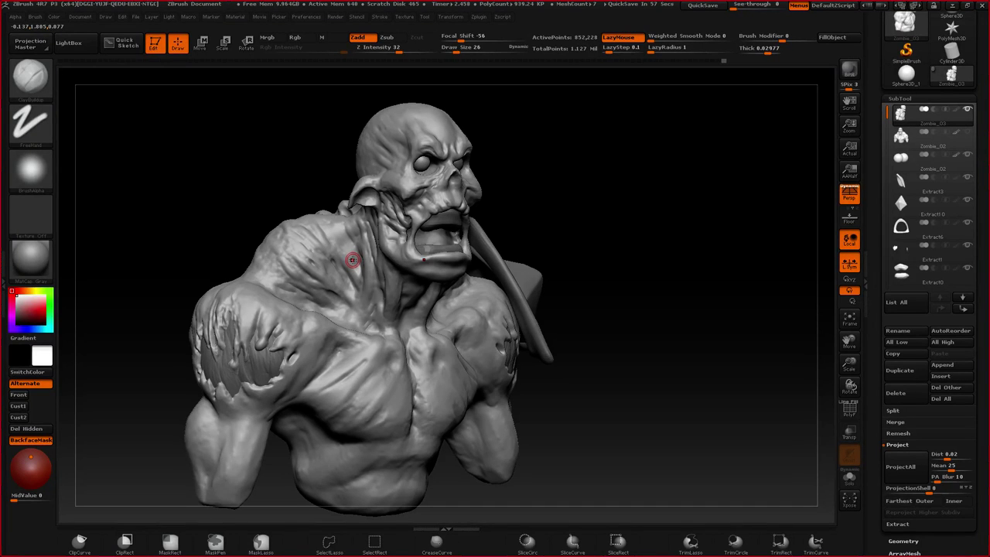
mouse_move(394, 206)
alt+right_down()
mouse_move(380, 250)
mouse_move(396, 314)
alt+right_up()
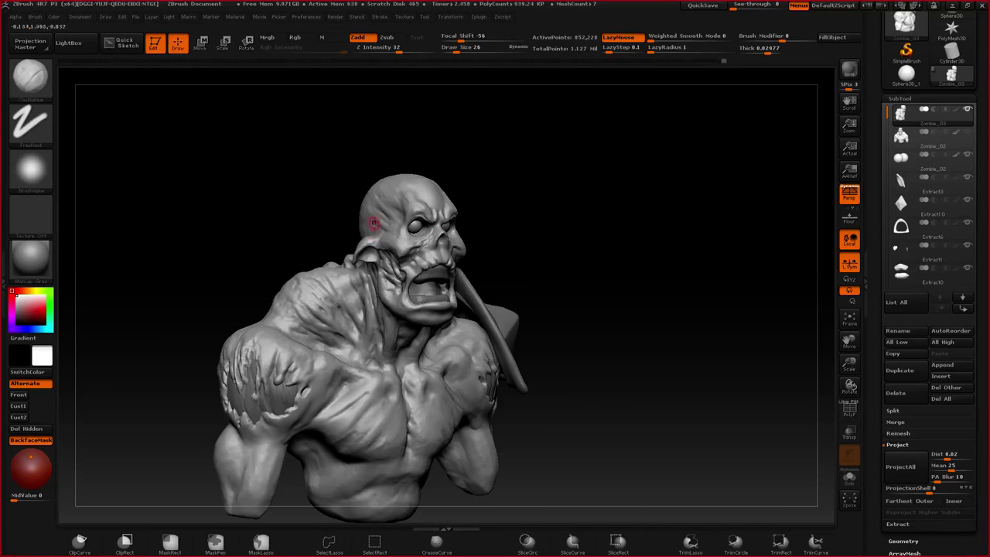
drag(588, 294, 374, 277)
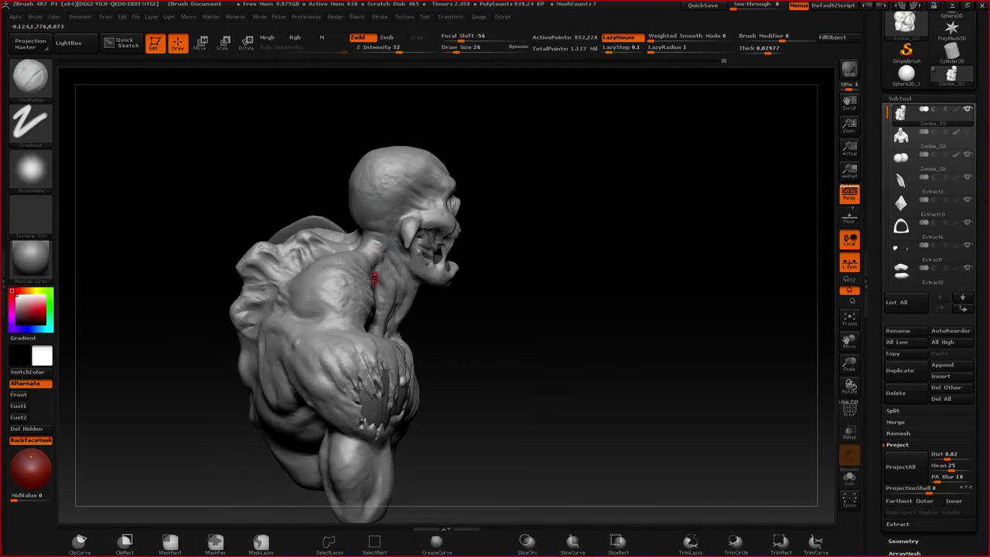
right_drag(374, 277, 416, 277)
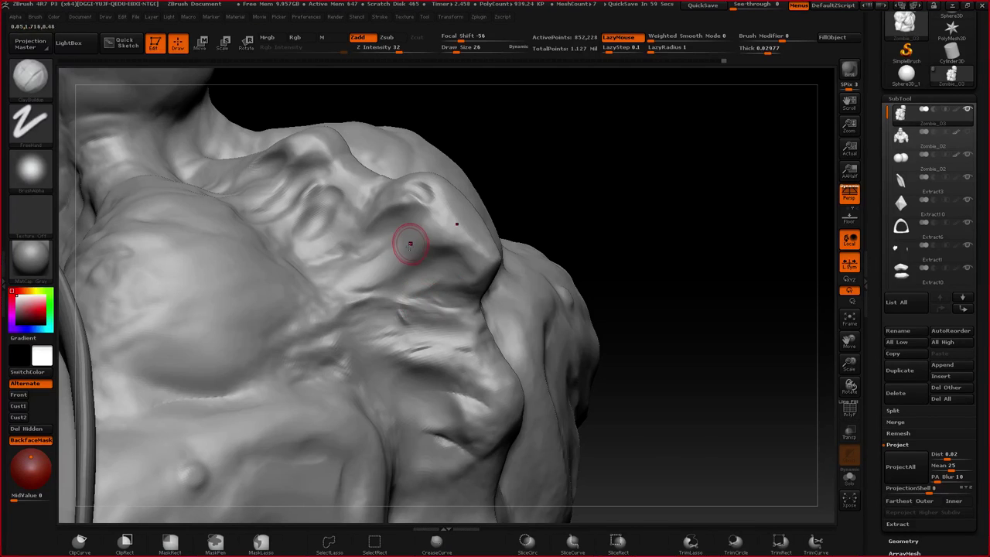
key(b)
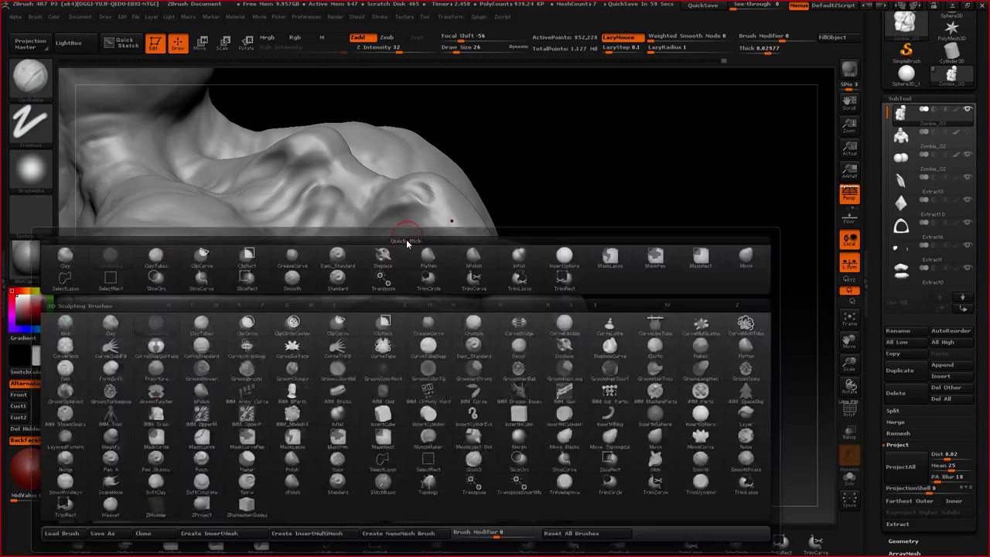
key(s)
key(t)
key(s)
drag(408, 248, 430, 252)
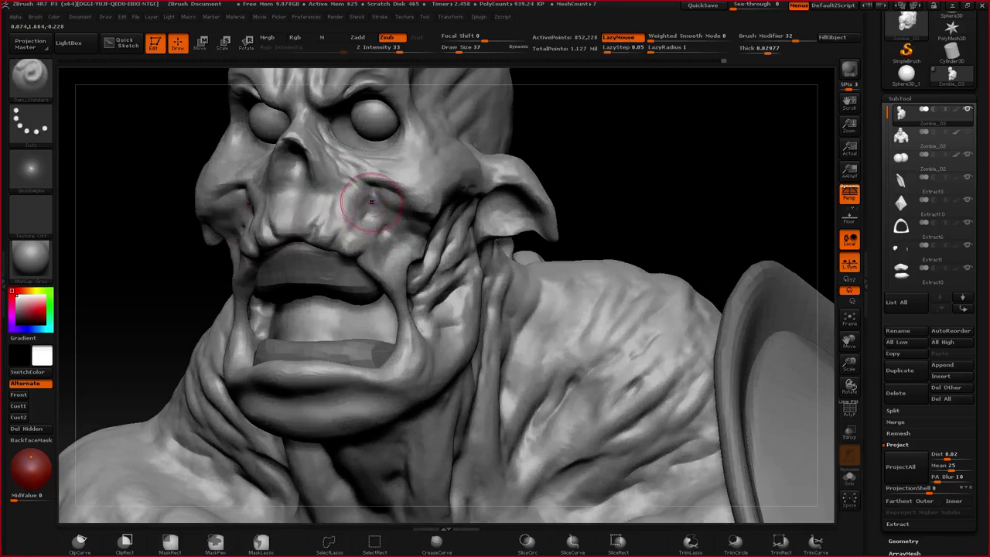
- Carve creases into the cheek beside the nose and upper lip with the Dam_Standard brush at draw size 37
drag(355, 220, 354, 226)
drag(344, 195, 329, 211)
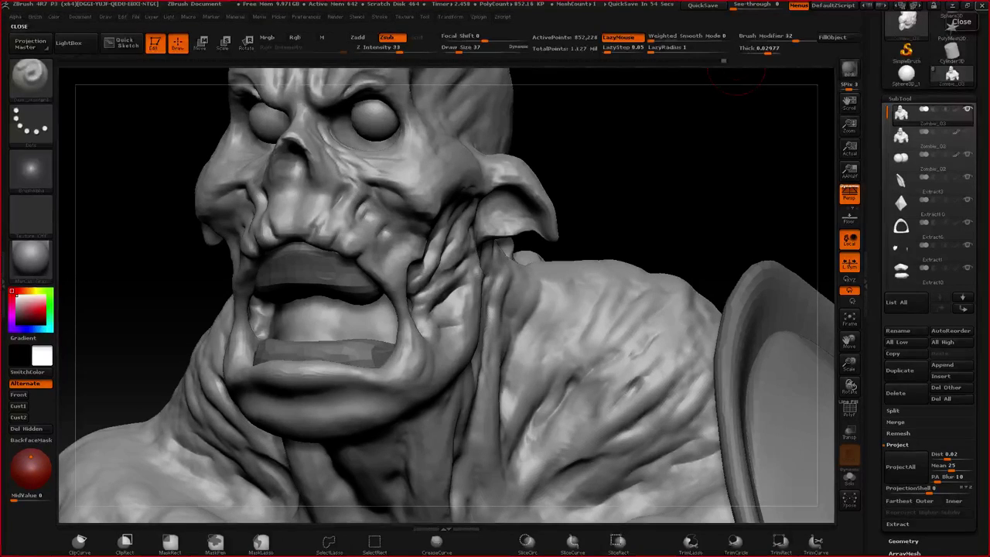
shift+drag(736, 71, 782, 194)
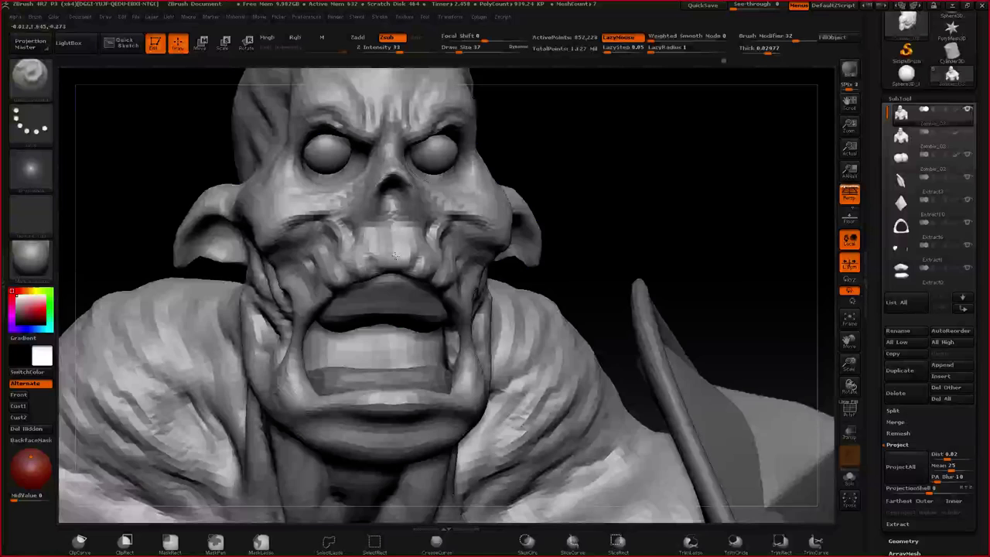
- Build up the flesh between the nose and upper lip with ClayBuildup at draw size 28
key(space)
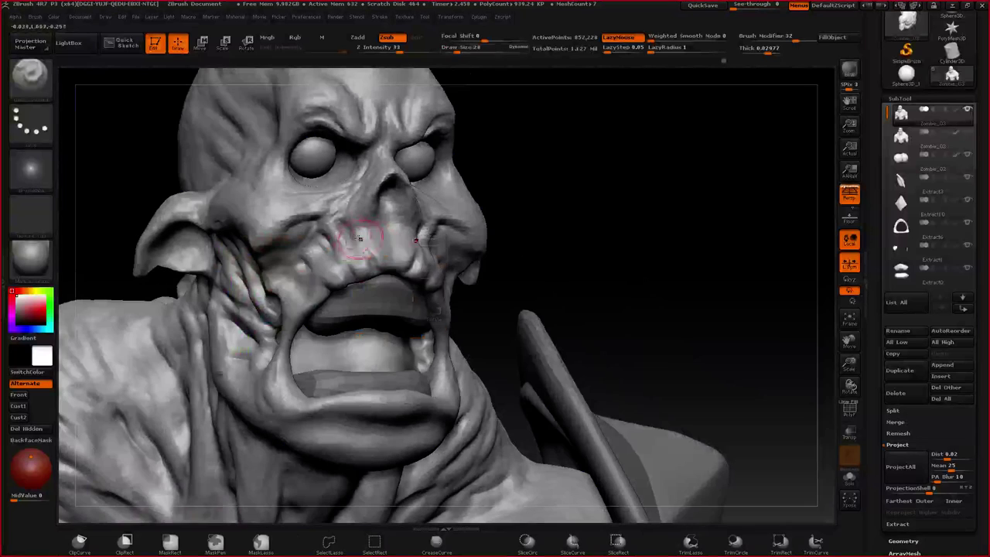
key(b)
key(c)
key(b)
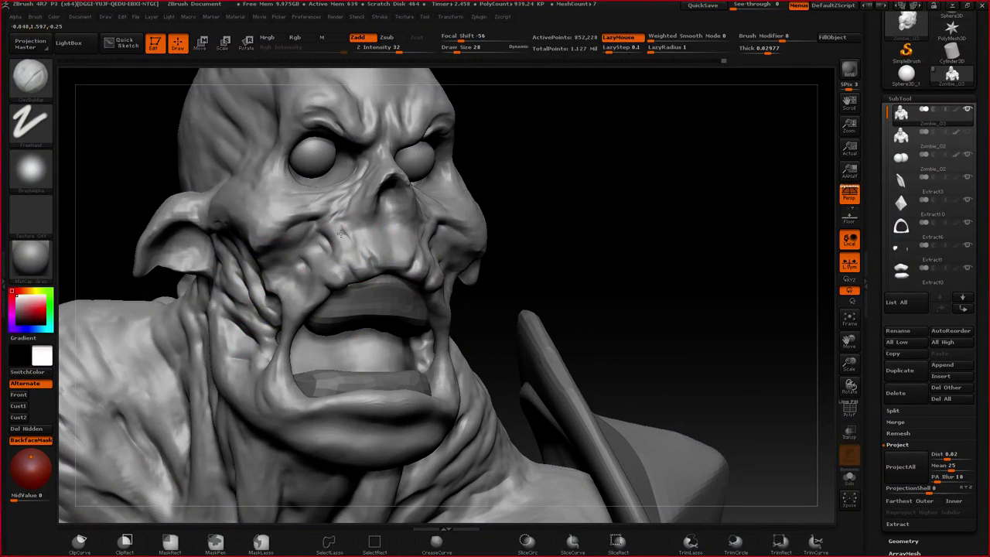
key(ctrl)
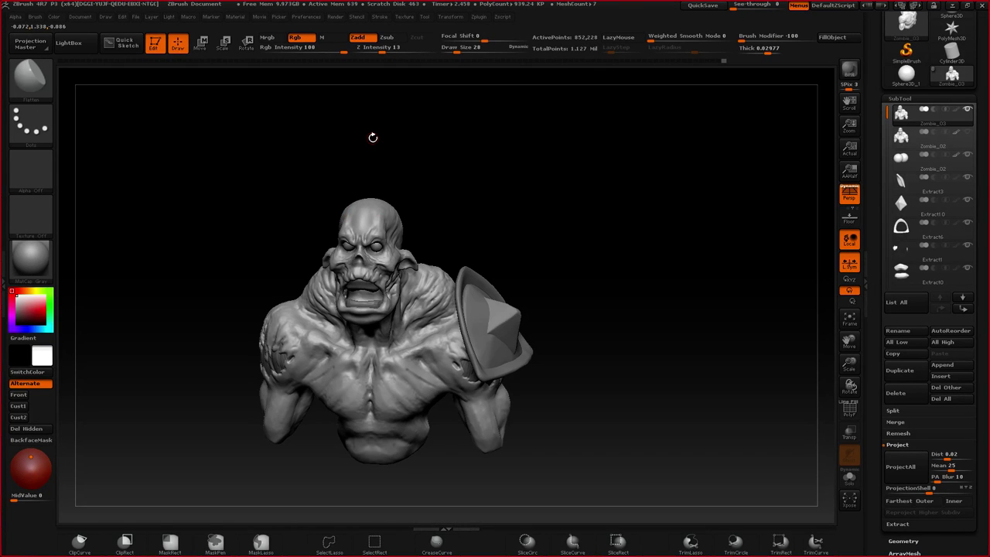
- Build up the skin folds where the trapezius meets the side of the neck with ClayBuildup, raising the draw size to 37
alt+right_drag(396, 336, 418, 294)
alt+right_drag(418, 294, 427, 209)
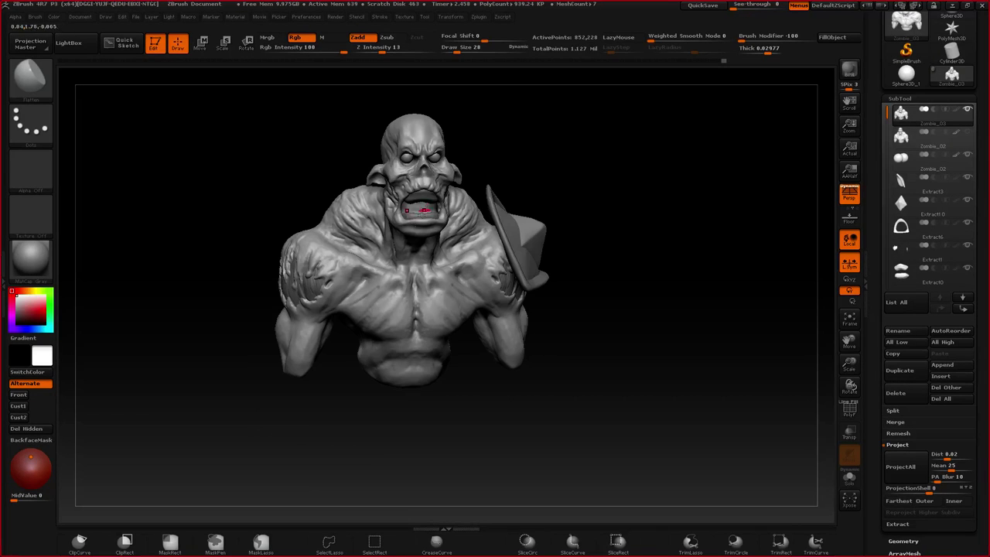
right_drag(386, 307, 397, 285)
alt+right_drag(397, 285, 413, 265)
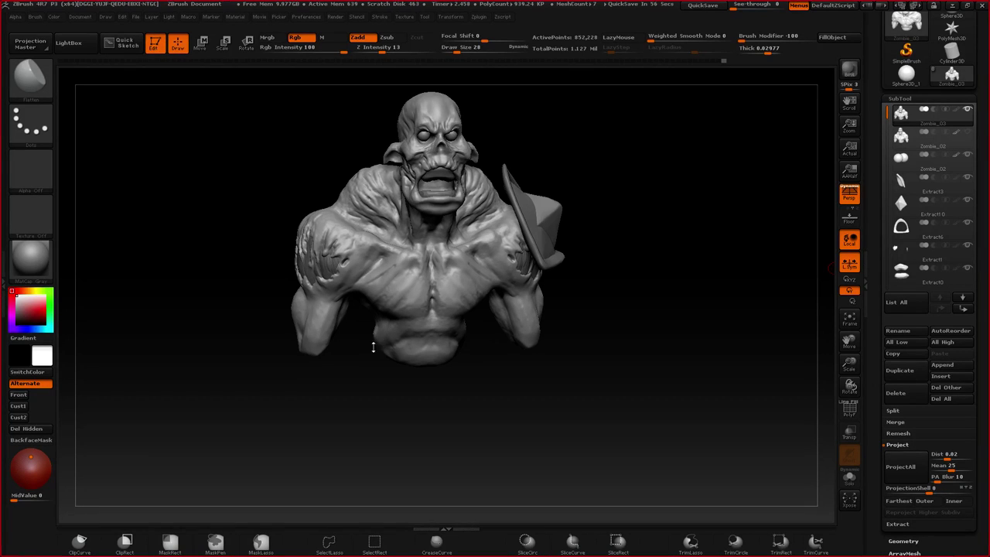
drag(357, 349, 403, 378)
ctrl+right_drag(402, 252, 380, 227)
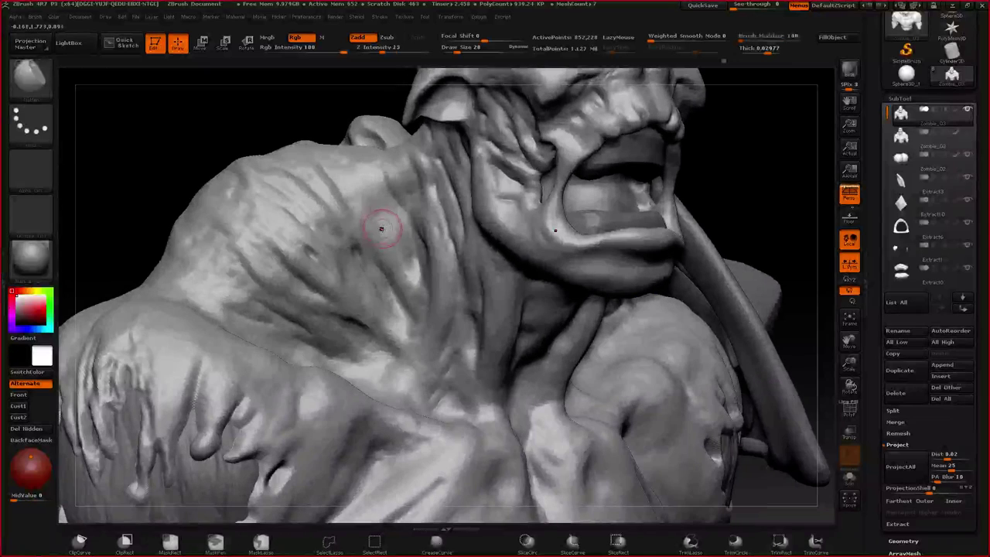
key(b)
key(c)
key(b)
key(s)
mouse_move(391, 224)
mouse_down()
mouse_move(383, 207)
mouse_move(402, 239)
mouse_move(385, 204)
mouse_up()
key(s)
key(s)
ctrl+right_drag(419, 309, 415, 290)
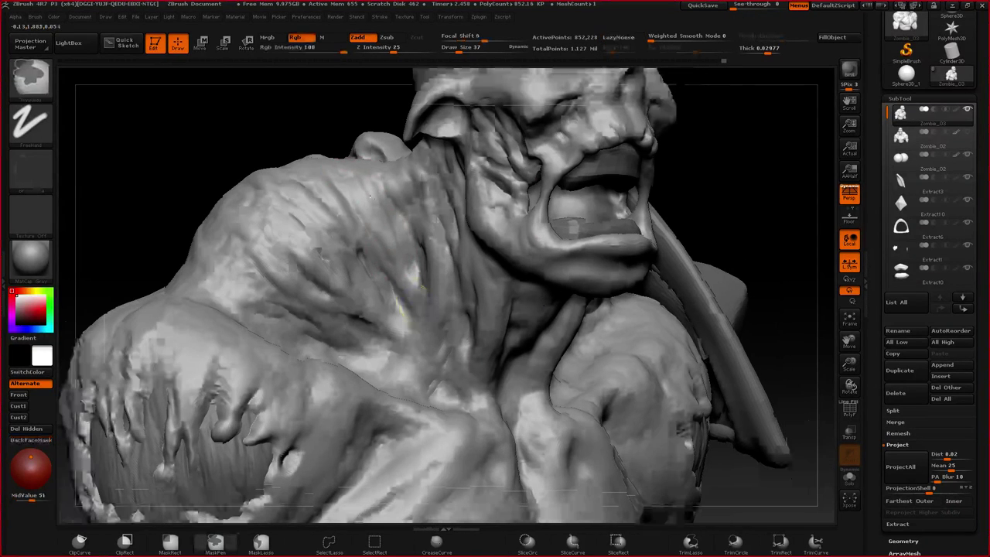
- Build up wrinkled skin folds across the rear of the trapezius beside the spine with ClayBuildup at draw size 37
ctrl+right_drag(370, 196, 367, 147)
right_drag(366, 147, 464, 178)
ctrl+right_drag(371, 185, 387, 271)
right_drag(387, 271, 414, 286)
mouse_move(414, 200)
mouse_down()
mouse_move(420, 133)
mouse_move(422, 183)
mouse_up()
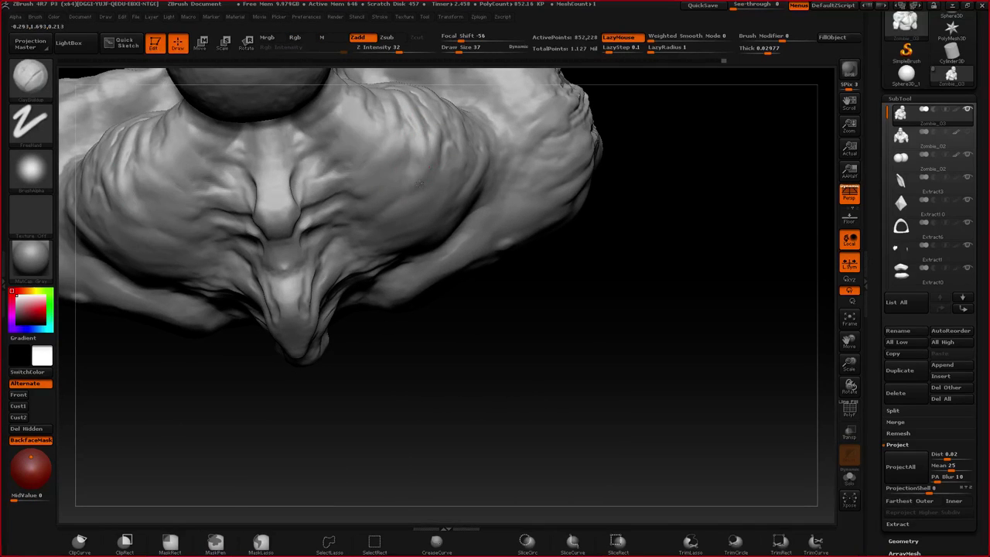
right_drag(422, 183, 365, 236)
drag(391, 195, 374, 225)
mouse_move(393, 158)
mouse_down()
mouse_move(367, 236)
mouse_move(373, 210)
mouse_move(345, 216)
mouse_up()
drag(354, 150, 328, 193)
drag(373, 171, 325, 202)
- Add broader ClayBuildup strokes to the upper back muscles beside the vertebrae at draw size 89
mouse_move(325, 202)
ctrl+right_down()
mouse_move(338, 205)
mouse_move(344, 232)
mouse_move(361, 216)
ctrl+right_up()
drag(360, 217, 289, 205)
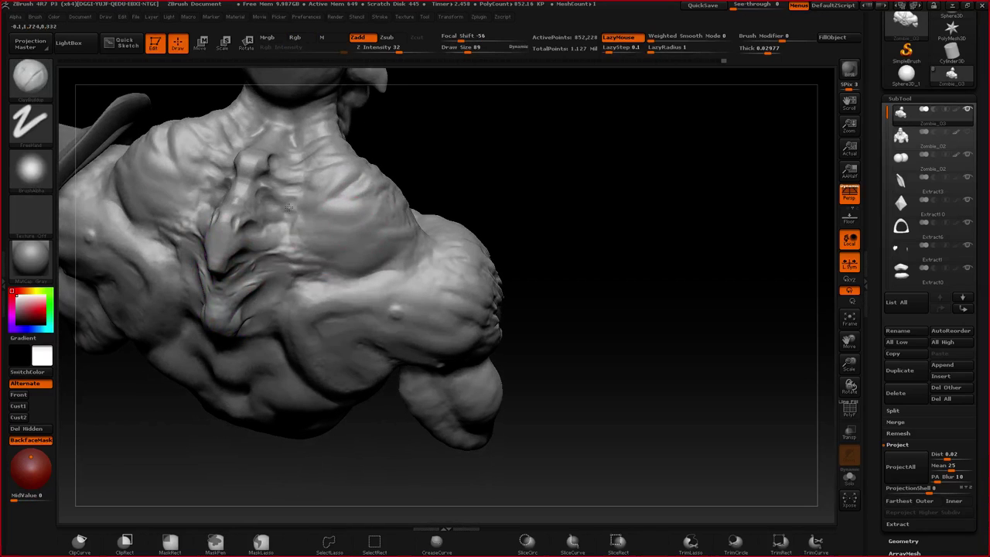
mouse_move(384, 223)
mouse_down()
mouse_move(315, 238)
mouse_move(362, 247)
mouse_up()
ctrl+right_drag(326, 306, 287, 233)
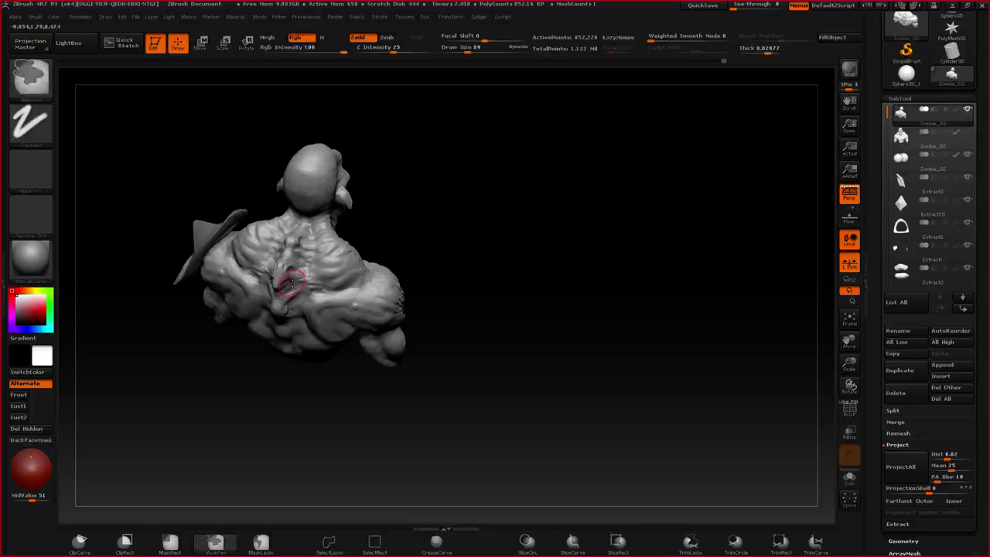
- Carve the hollow above the collarbone at the neck base with the Dam_Standard brush at draw size 89
mouse_move(291, 283)
right_down()
mouse_move(287, 261)
mouse_move(455, 179)
right_up()
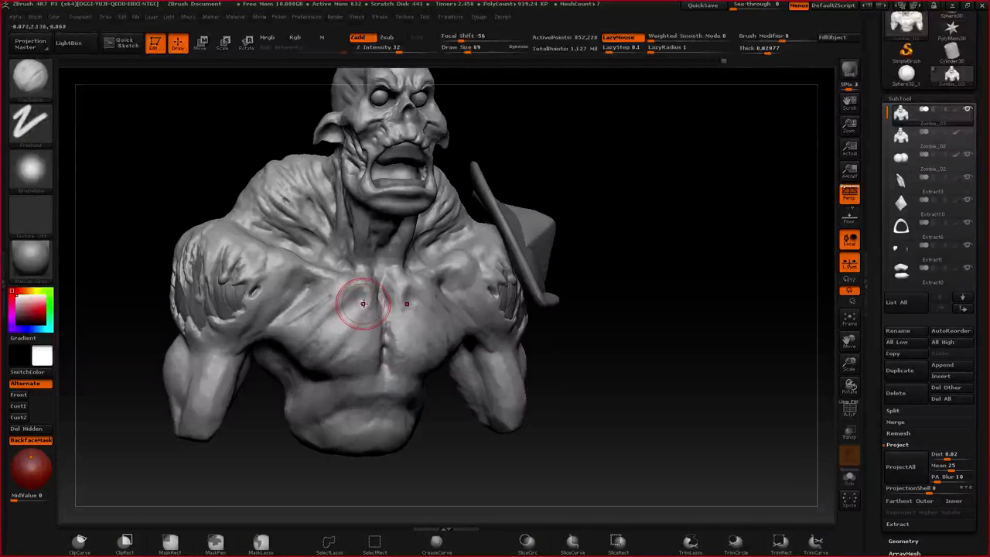
key(b)
key(c)
key(b)
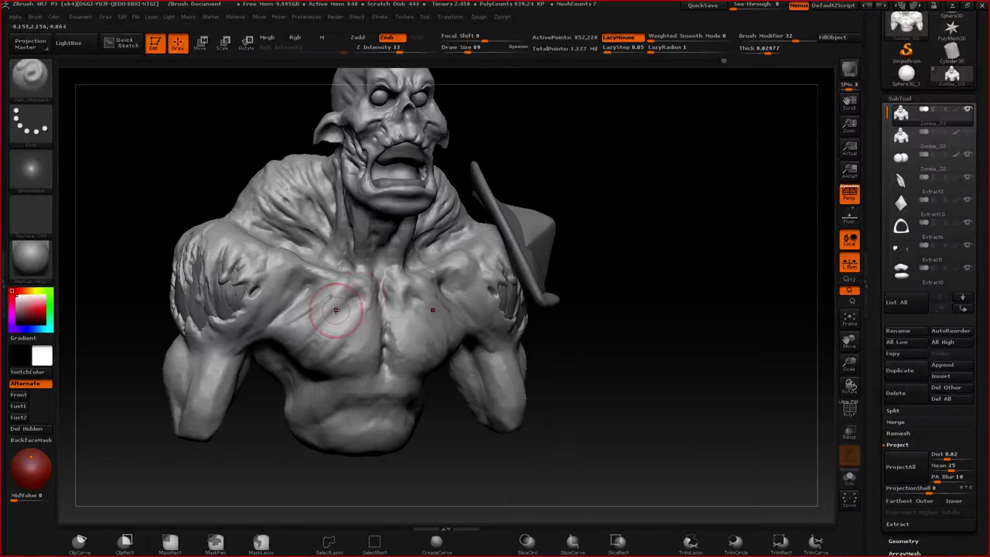
drag(666, 325, 603, 329)
drag(666, 348, 573, 348)
mouse_move(421, 249)
mouse_down()
mouse_move(424, 225)
mouse_move(426, 252)
mouse_up()
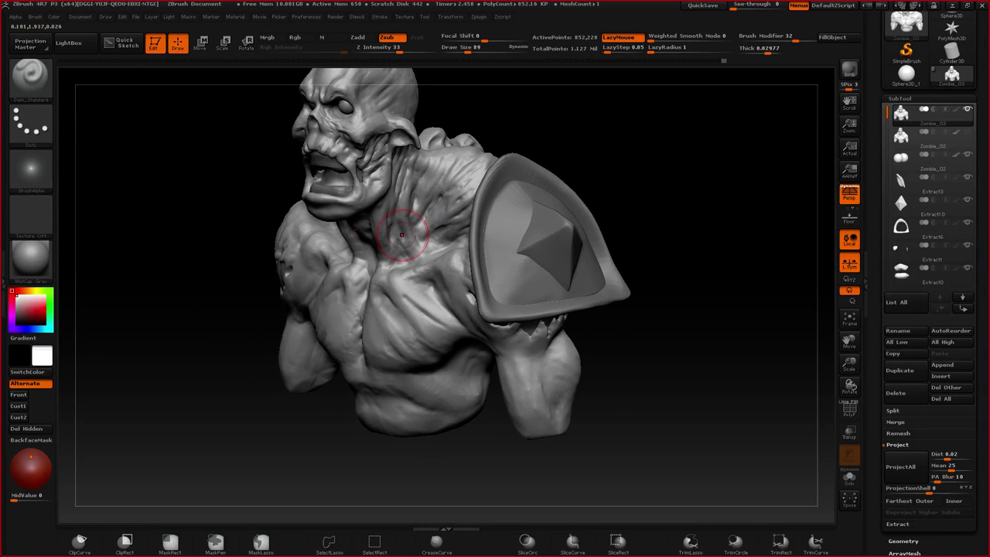
- Build up the trapezius beside the neck with ClayBuildup at draw size 89
drag(604, 372, 665, 372)
alt+drag(604, 333, 639, 327)
mouse_move(588, 348)
mouse_down()
mouse_move(649, 348)
mouse_move(542, 352)
mouse_move(595, 379)
mouse_up()
key(b)
key(c)
key(b)
drag(354, 259, 348, 272)
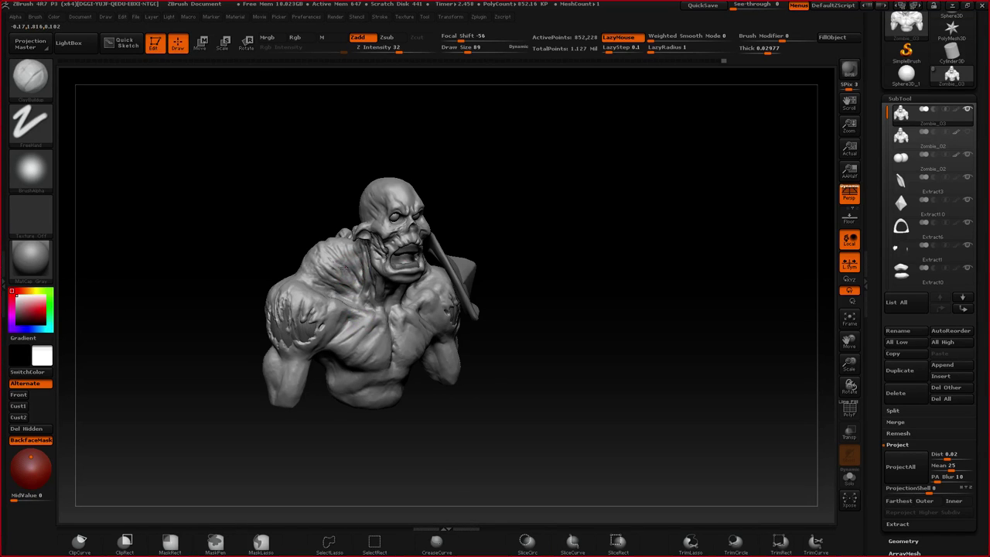
- Build up the upper chest muscle below the collarbone with ClayBuildup at draw size 105
mouse_move(363, 316)
shift+right_down()
mouse_move(345, 328)
mouse_move(377, 284)
shift+right_up()
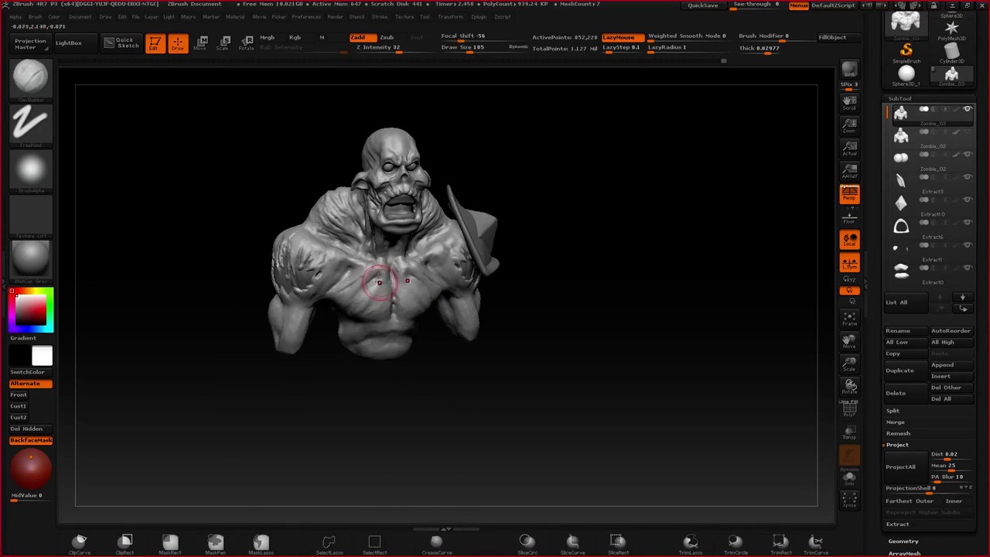
mouse_move(369, 287)
mouse_down()
mouse_move(379, 286)
mouse_move(359, 264)
mouse_up()
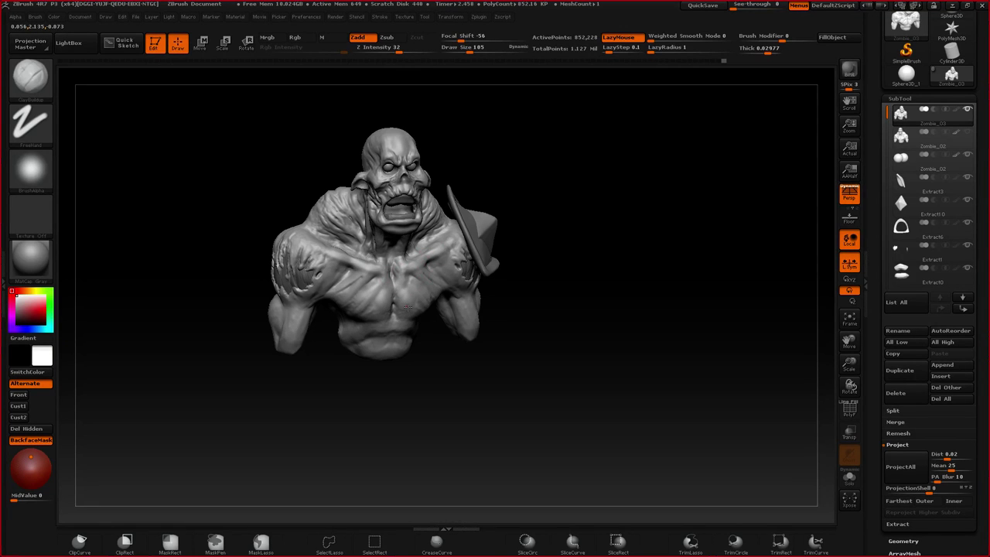
ctrl+right_drag(408, 308, 417, 345)
- Build up the inner collarbone end and top of the sternum with ClayBuildup at draw sizes 56 and 65
mouse_move(417, 344)
right_down()
mouse_move(380, 337)
mouse_move(382, 307)
mouse_move(422, 288)
mouse_move(407, 261)
right_up()
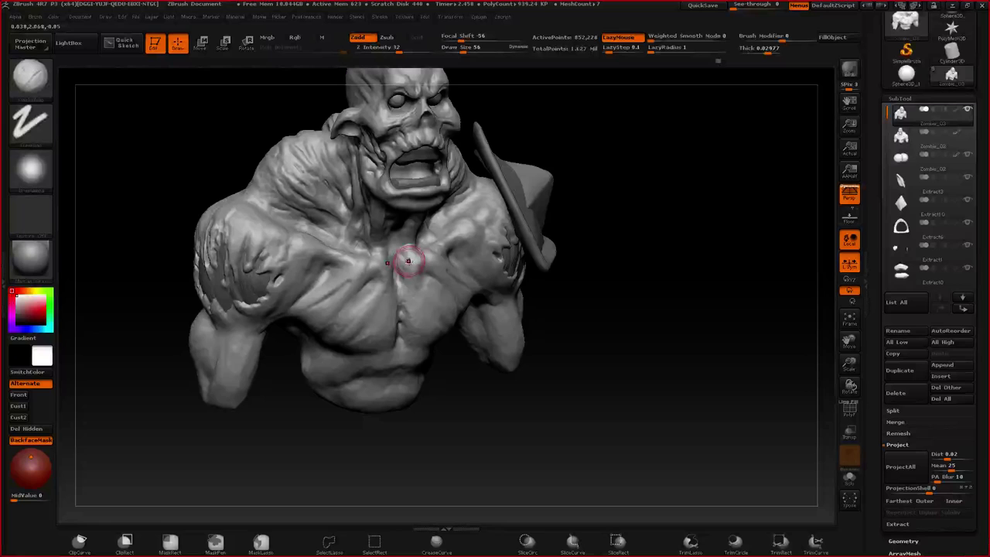
drag(409, 262, 414, 264)
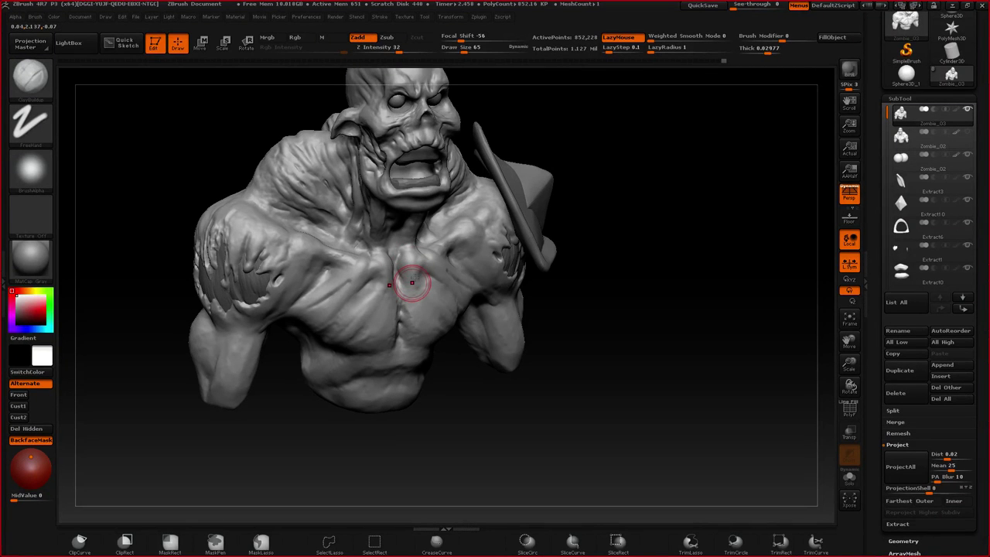
right_drag(412, 283, 421, 261)
drag(422, 261, 419, 267)
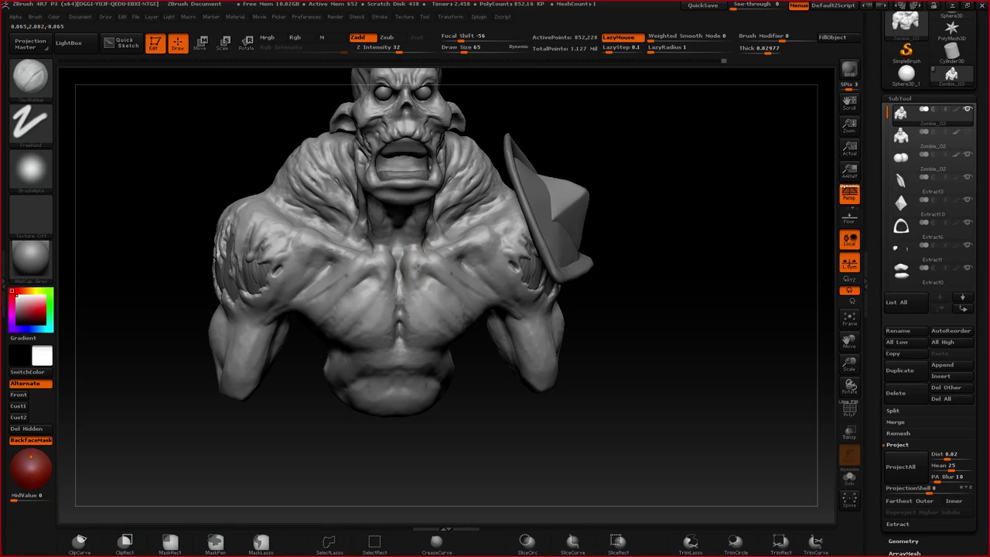
- Refine the collarbone ends around the sternum notch with ClayBuildup at draw size 45
ctrl+right_drag(421, 267, 421, 366)
key(space)
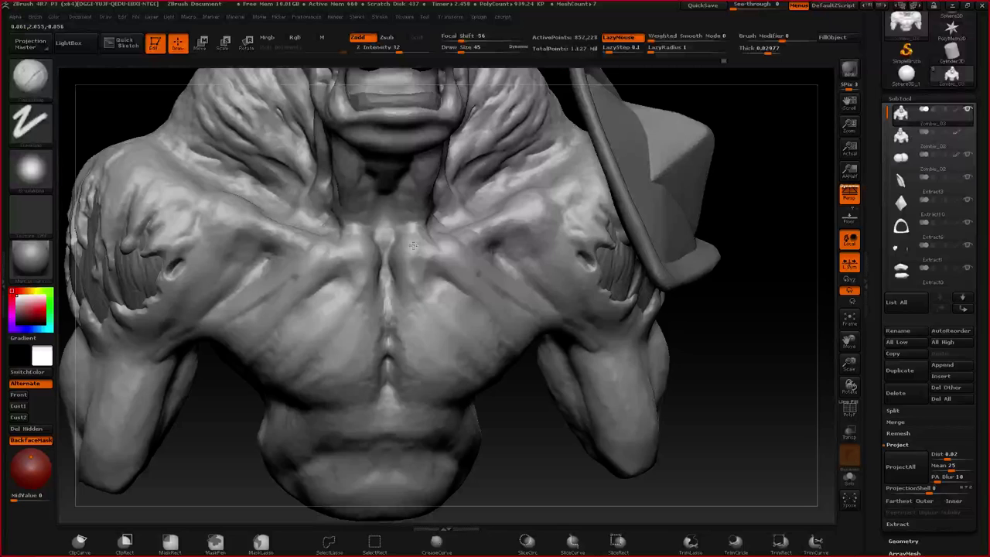
ctrl+right_drag(413, 245, 390, 205)
mouse_move(367, 261)
right_down()
mouse_move(408, 275)
mouse_move(352, 271)
right_up()
ctrl+right_drag(352, 271, 414, 280)
ctrl+right_drag(414, 280, 410, 308)
right_drag(410, 308, 416, 306)
- Switch to the Move brush with draw size 160 for the shoulder and arm area
key(b)
key(m)
key(v)
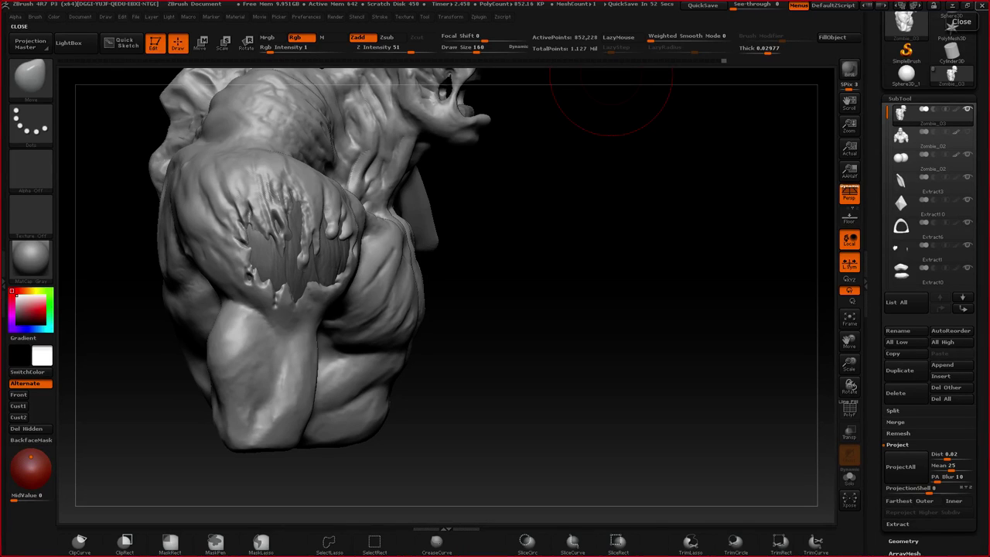
- Switch to the browser to view the workplace photo on VK, and move its window off the sculpting screen
key(alt+Tab)
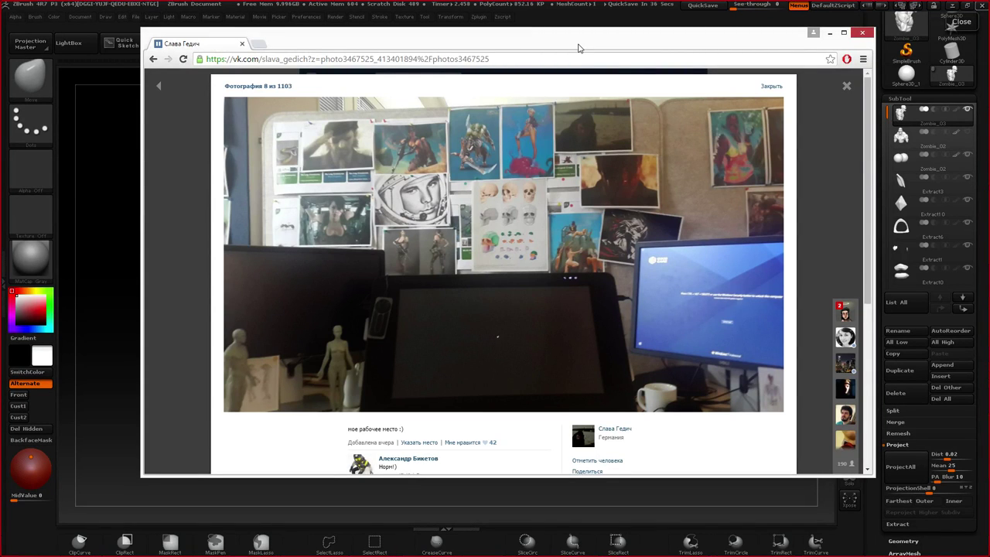
drag(579, 49, 531, 48)
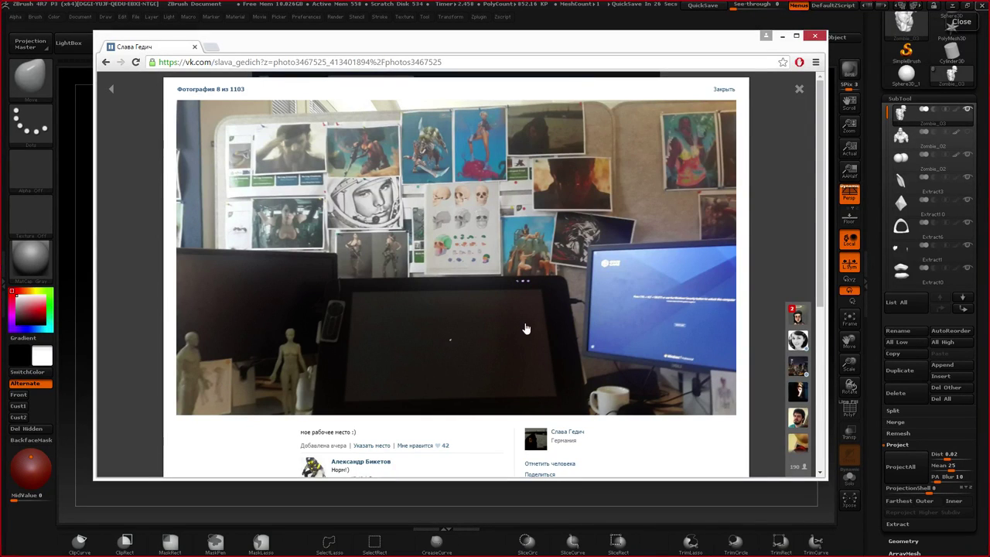
double_click(617, 241)
drag(431, 47, 989, 82)
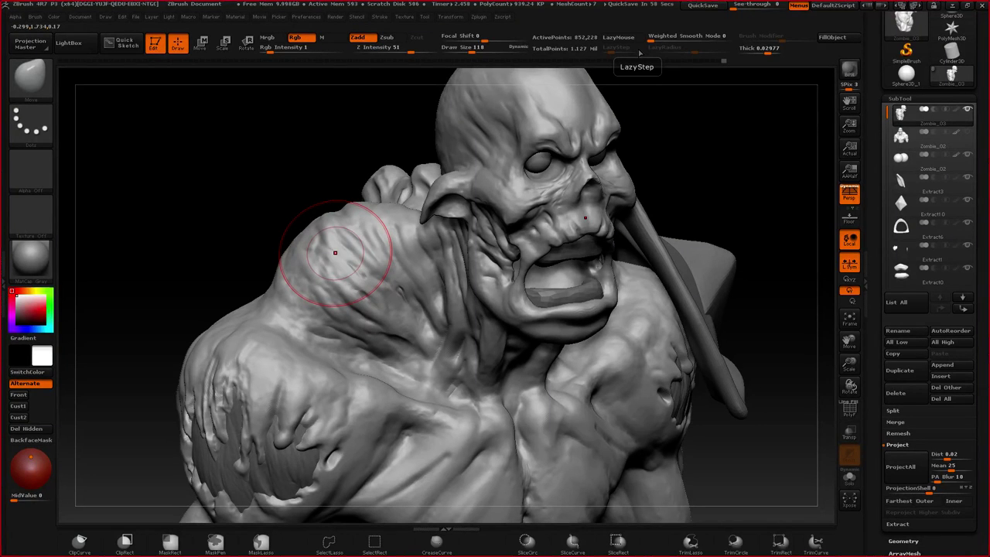
- Examine the chest, arms and shoulder armor from several angles, selecting the armor's inner plate with the Flatten brush
mouse_move(440, 311)
ctrl+right_down()
mouse_move(439, 259)
mouse_move(389, 200)
ctrl+right_up()
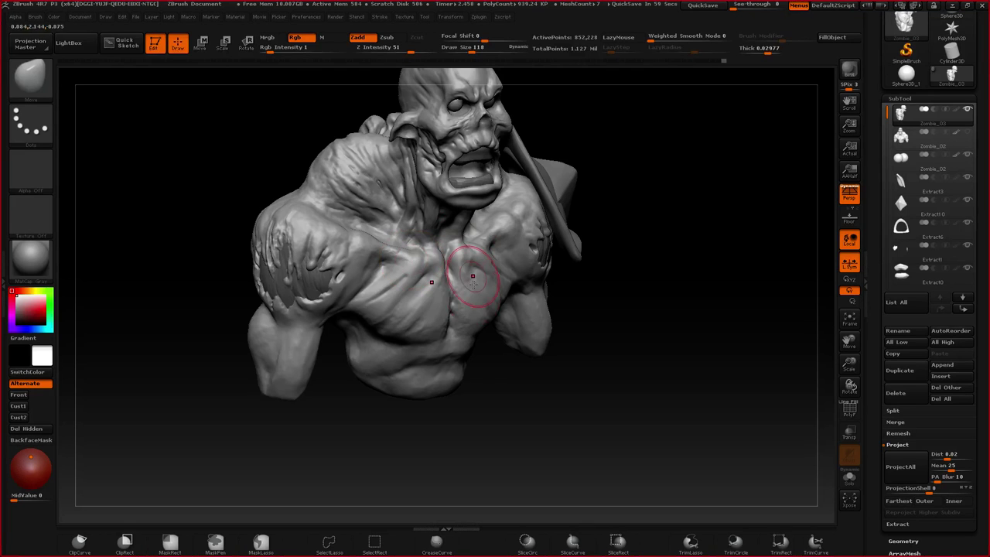
mouse_move(430, 298)
right_down()
mouse_move(424, 291)
mouse_move(453, 232)
right_up()
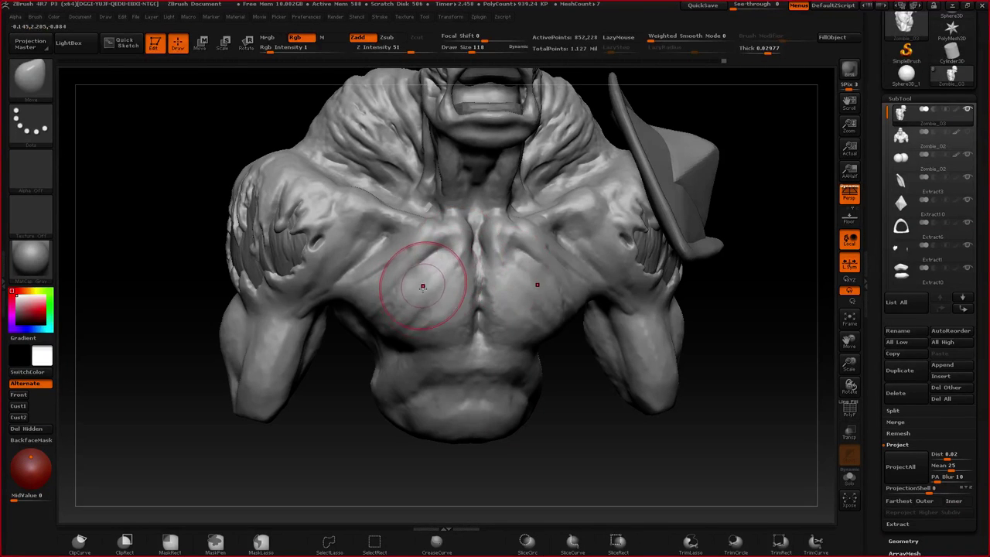
mouse_move(415, 301)
right_down()
mouse_move(421, 313)
mouse_move(414, 265)
right_up()
key(space)
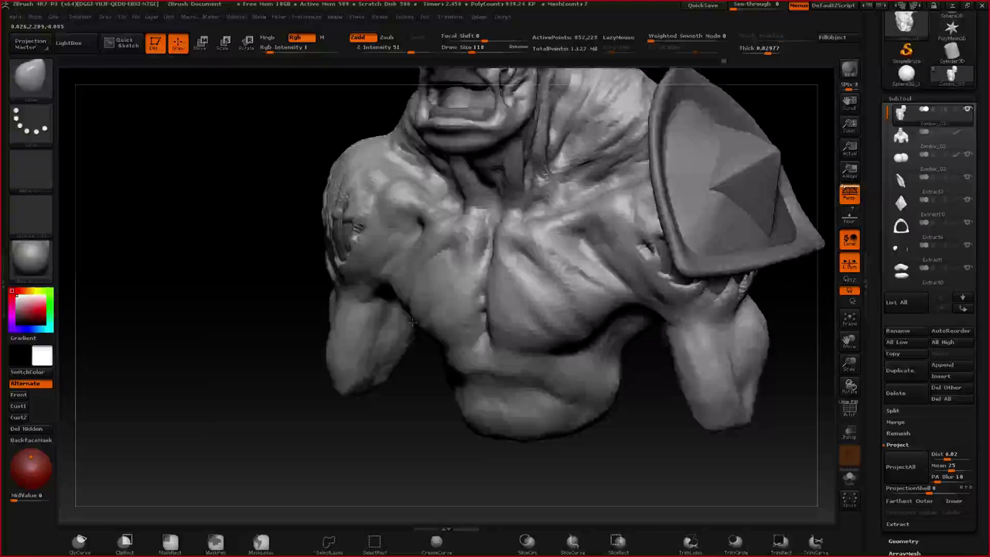
right_drag(412, 324, 542, 178)
alt+click(552, 221)
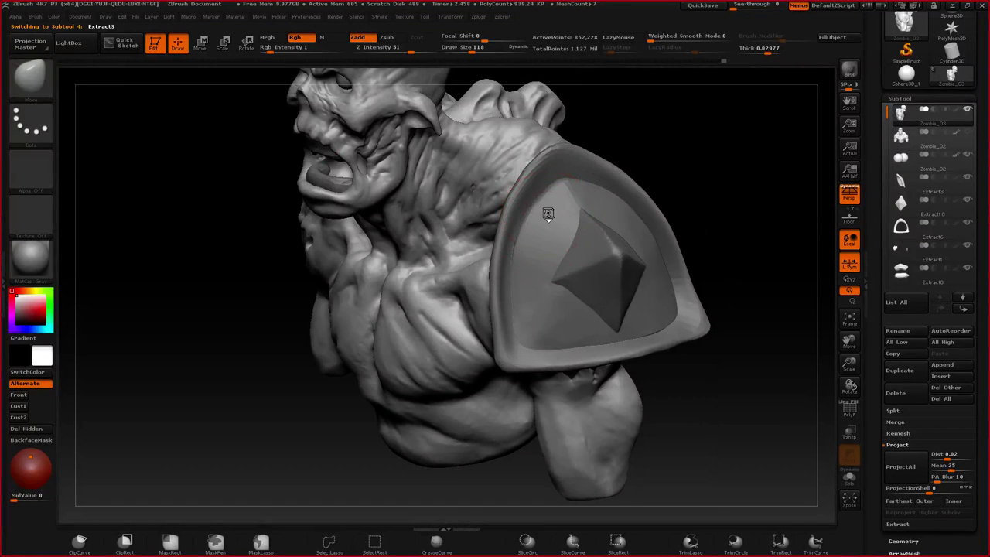
key(ctrl+f)
mouse_move(581, 204)
right_down()
mouse_move(549, 226)
mouse_move(615, 252)
mouse_move(663, 287)
mouse_move(569, 336)
right_up()
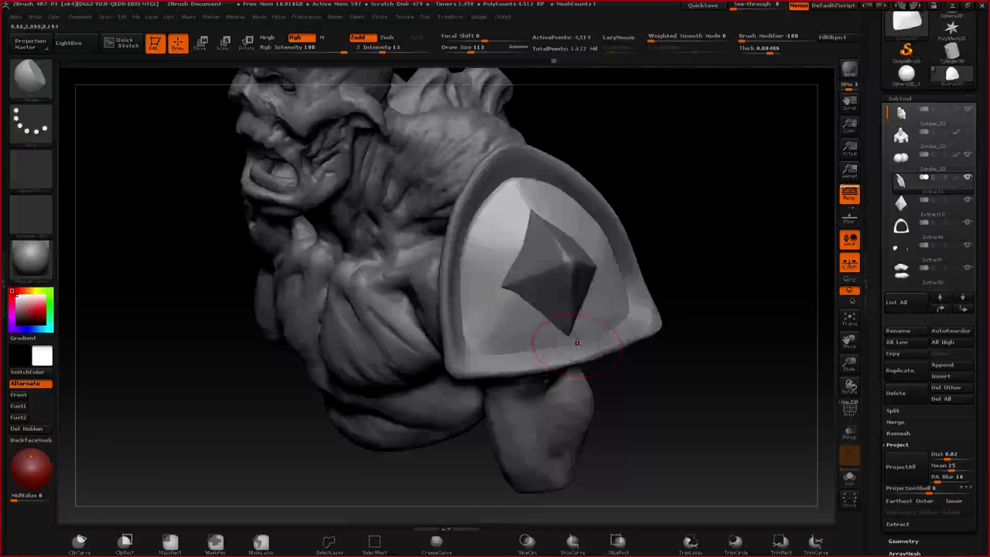
right_drag(577, 343, 501, 263)
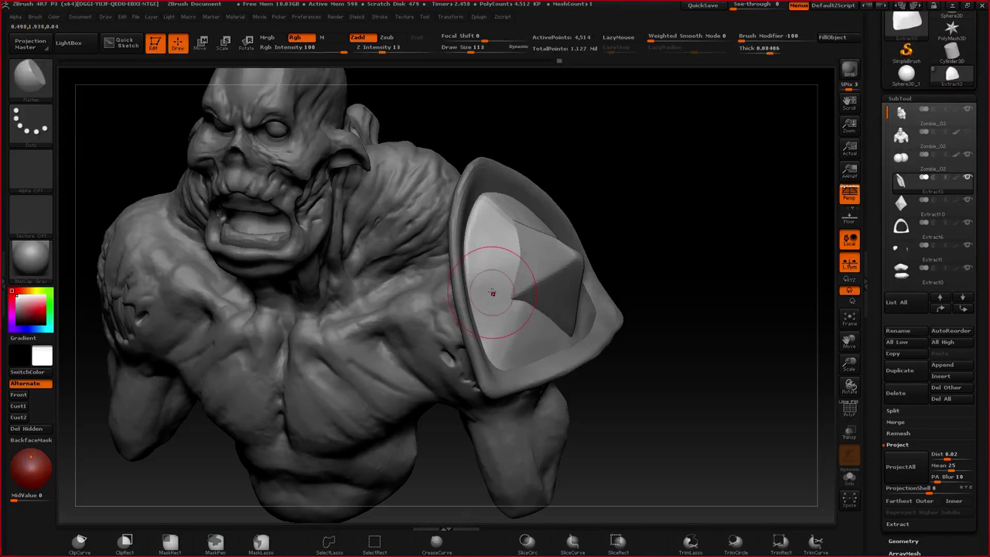
mouse_move(387, 290)
right_down()
mouse_move(414, 255)
mouse_move(434, 263)
mouse_move(489, 246)
right_up()
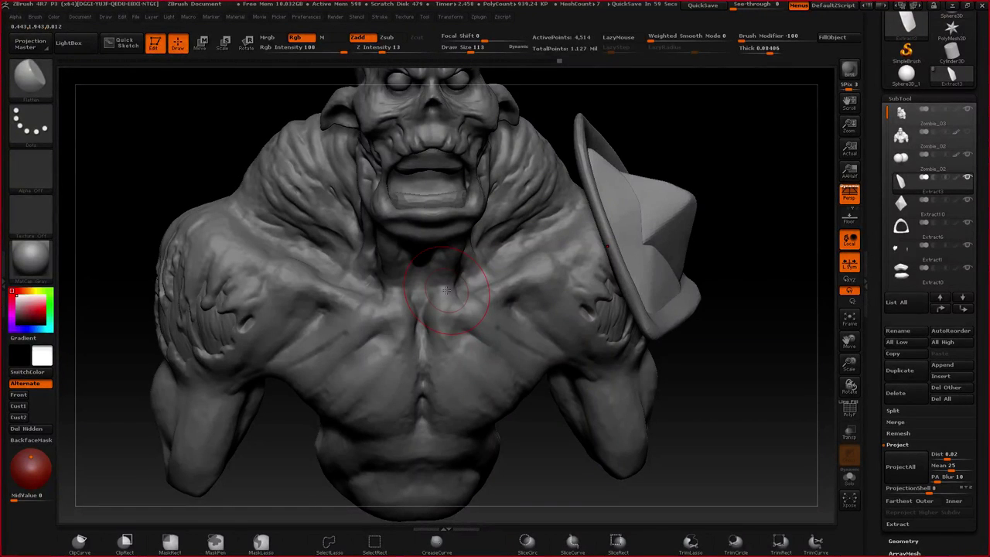
mouse_move(446, 290)
right_down()
mouse_move(358, 326)
mouse_move(461, 264)
mouse_move(503, 267)
mouse_move(386, 211)
mouse_move(410, 229)
mouse_move(433, 225)
mouse_move(603, 100)
right_up()
- Select the gums inside the mouth and subdivide their mesh twice
alt+click(411, 230)
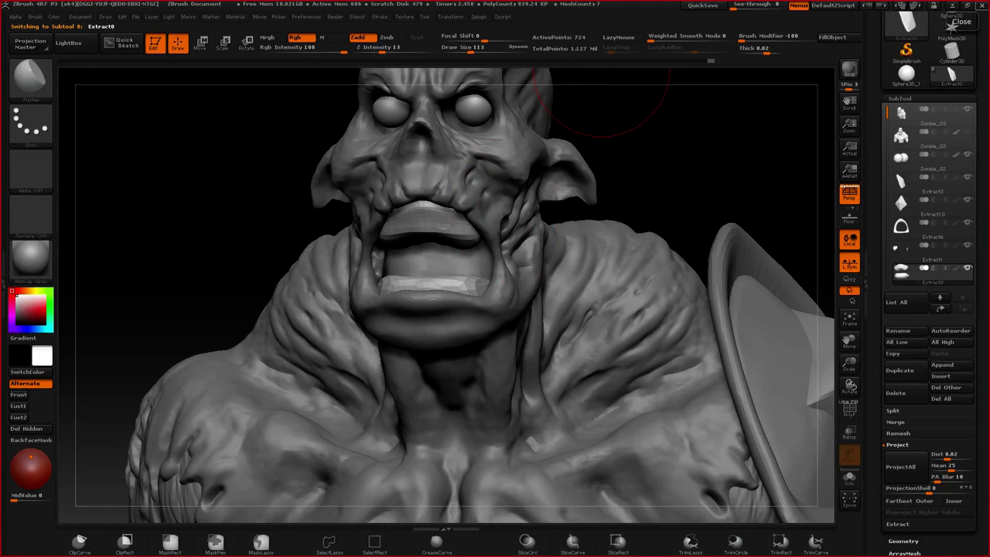
key(ctrl+d)
key(b)
key(c)
key(b)
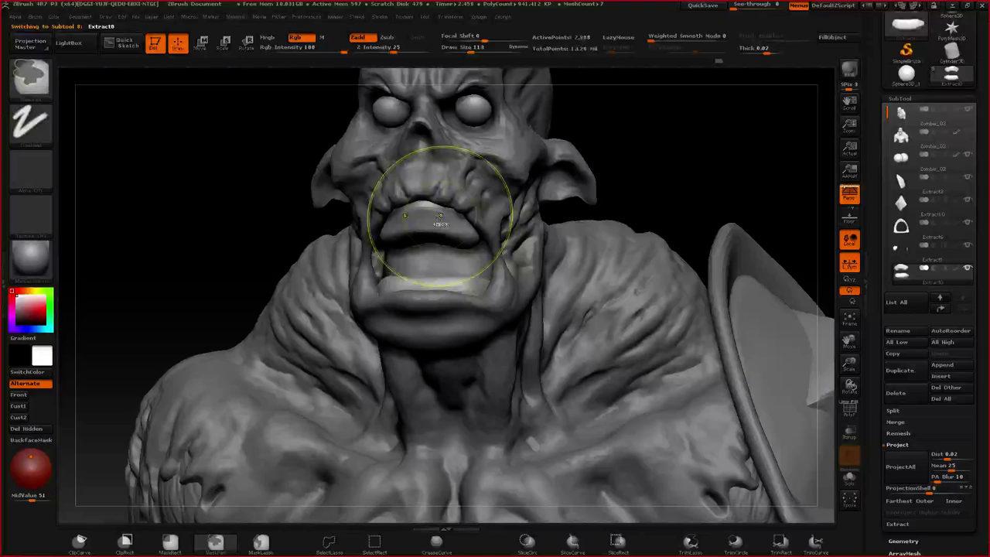
key(ctrl+d)
- Smooth the surfaces of the upper and lower gums
ctrl+right_drag(440, 217, 457, 224)
shift+drag(433, 220, 453, 232)
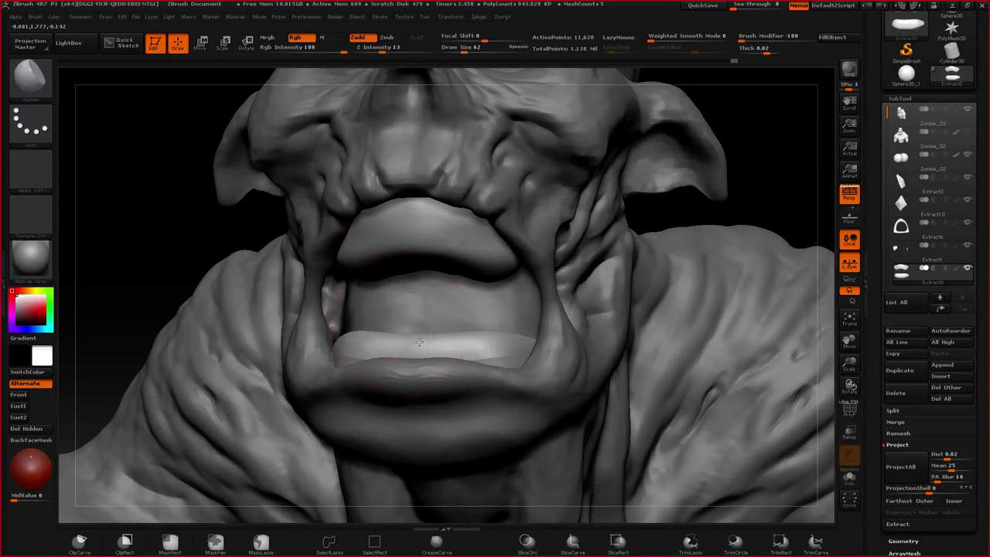
right_drag(537, 354, 464, 340)
shift+drag(464, 352, 404, 361)
mouse_move(462, 381)
right_down()
mouse_move(468, 413)
mouse_move(398, 365)
mouse_move(511, 310)
right_up()
mouse_move(510, 310)
ctrl+right_down()
mouse_move(495, 271)
mouse_move(473, 306)
ctrl+right_up()
shift+drag(467, 310, 479, 314)
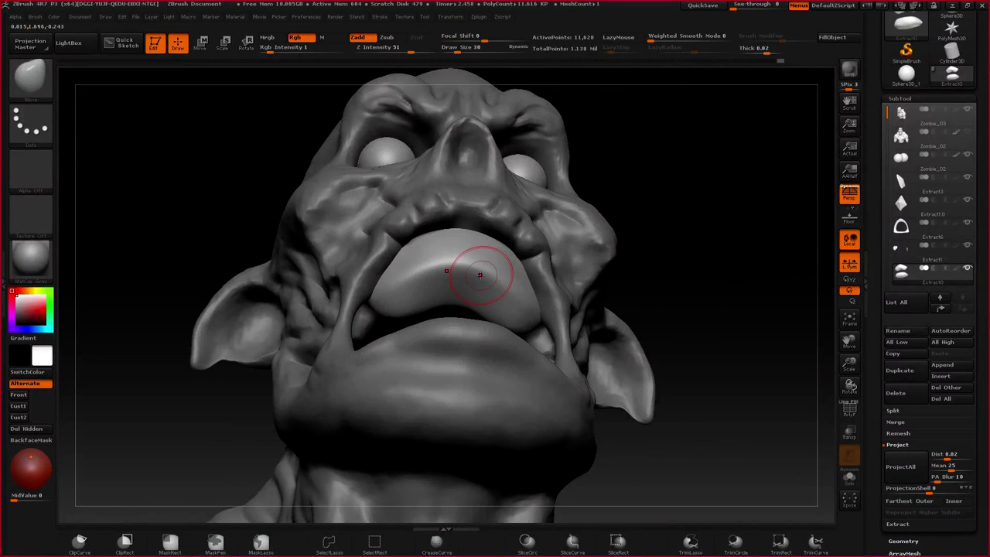
- Mask a round spot on the upper gum and extract it as a separate subtool with thickness 0.02 and smoothing 5
ctrl+drag(479, 275, 490, 274)
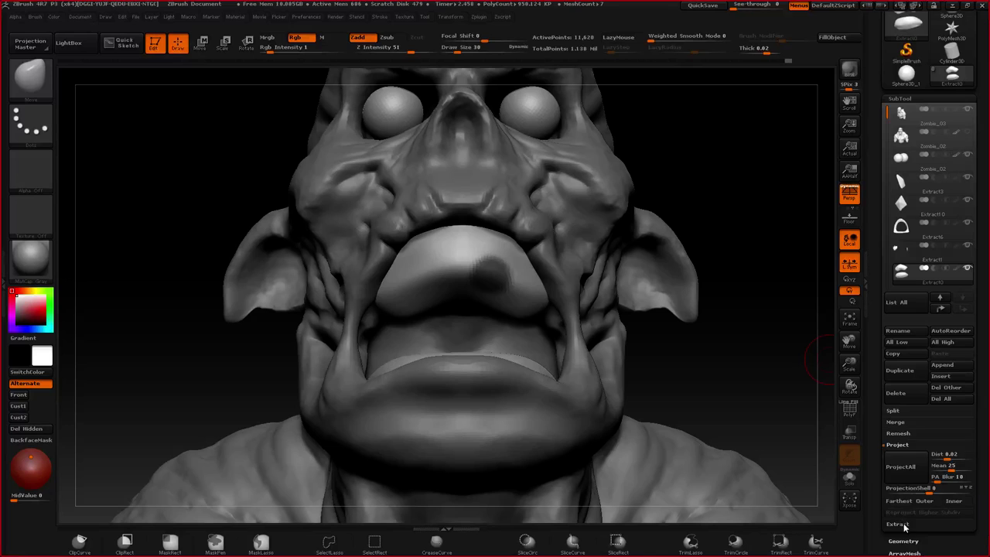
click(902, 526)
click(919, 491)
click(898, 473)
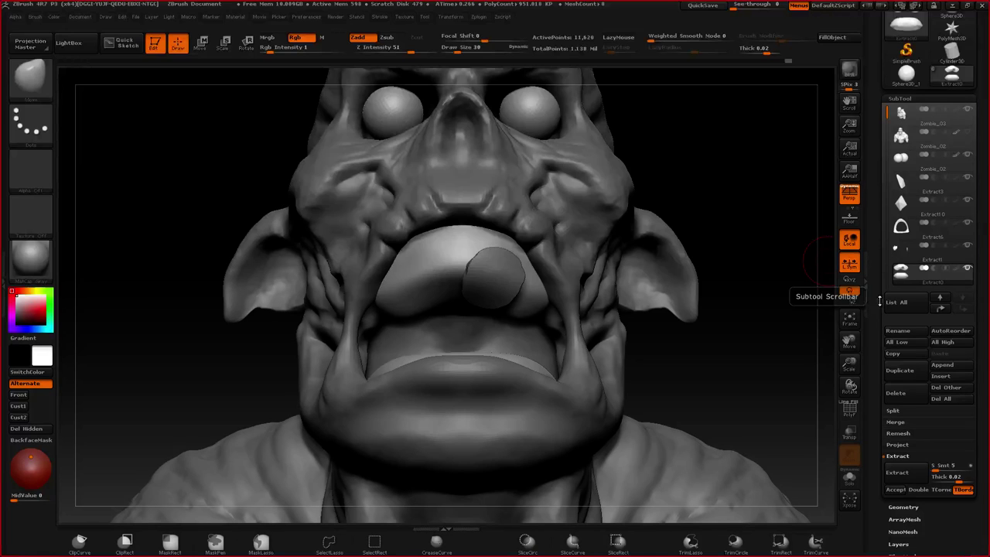
drag(886, 113, 886, 131)
click(895, 489)
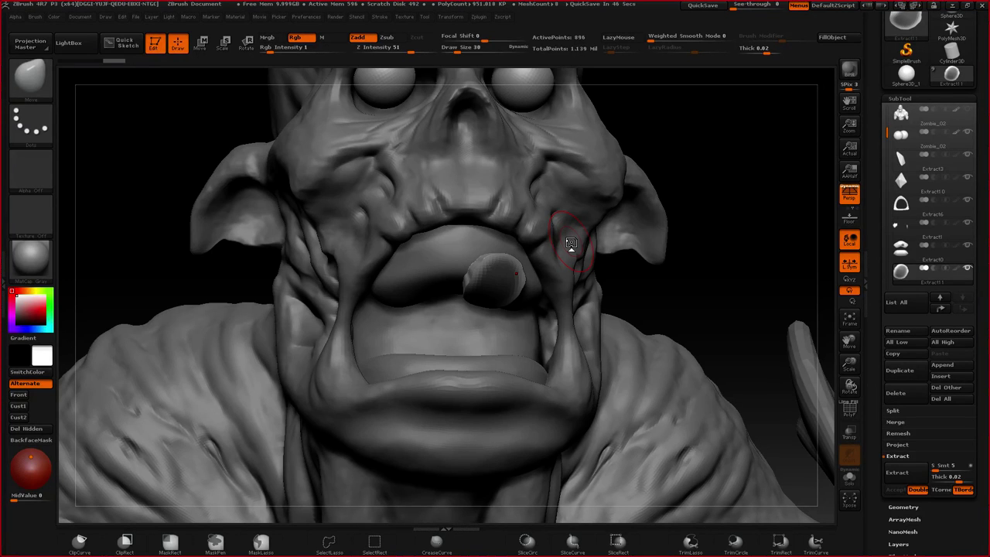
click(571, 244)
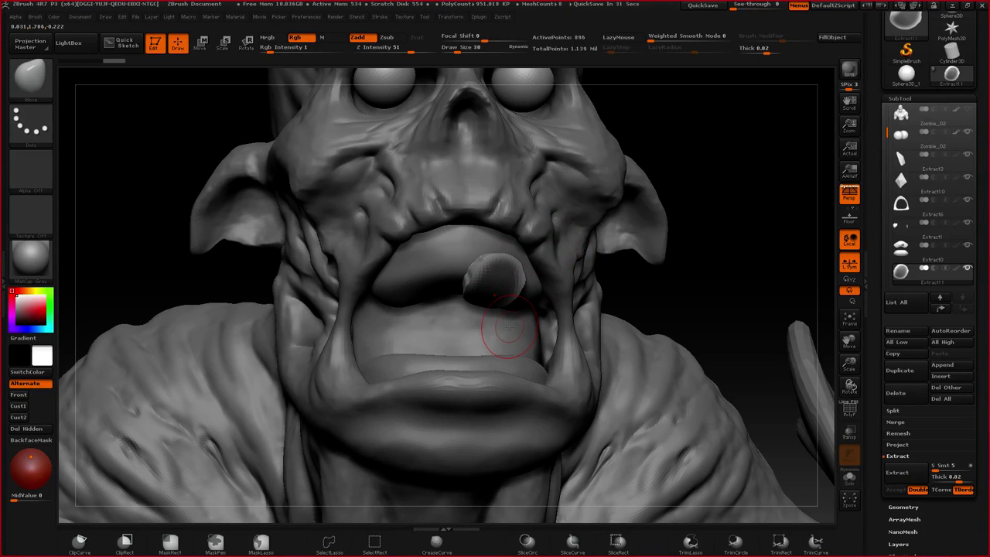
- Clear the mask on the extracted piece and swell it into a ball with the Inflat brush at draw size 56
mouse_move(510, 326)
ctrl+mouse_down()
mouse_move(507, 312)
mouse_move(578, 340)
ctrl+mouse_up()
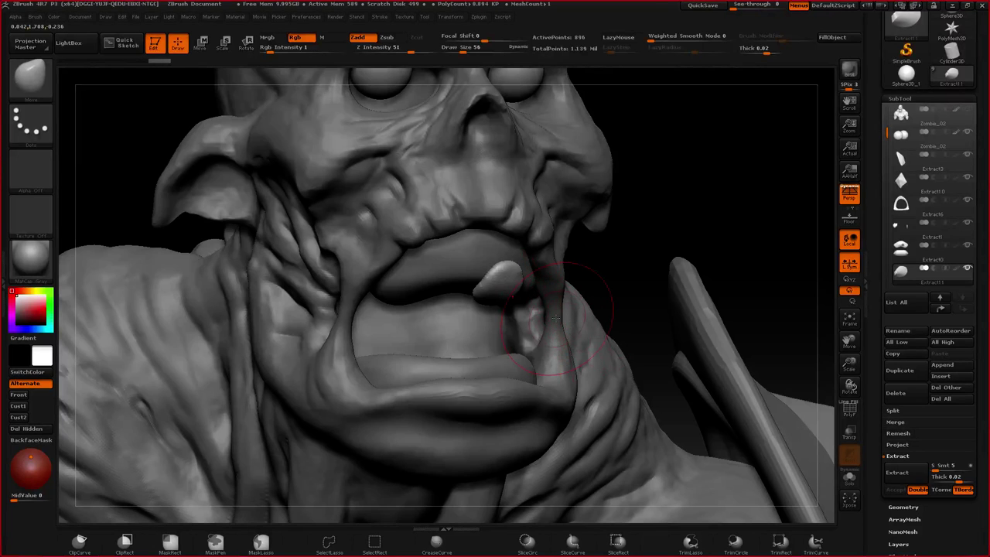
key(b)
key(i)
key(n)
drag(507, 282, 503, 314)
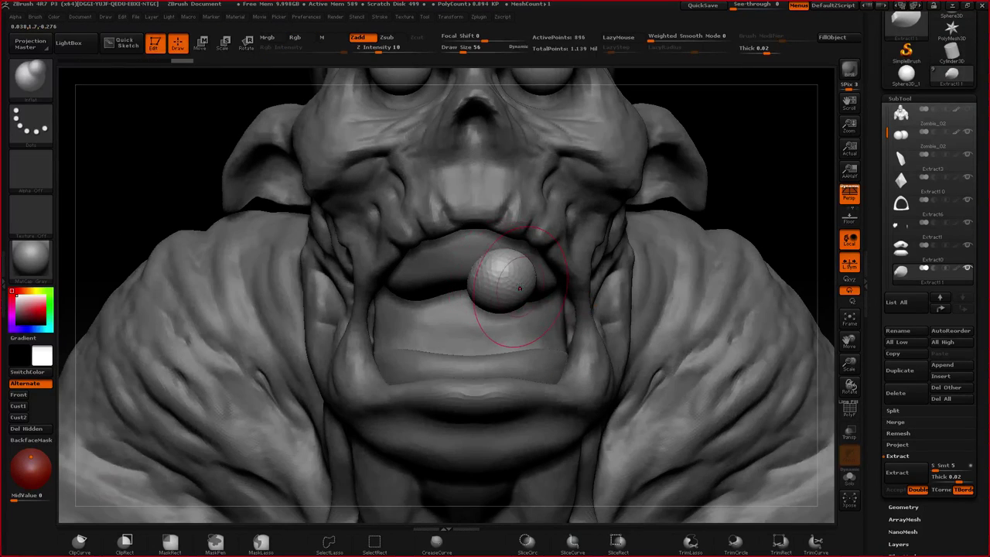
- Shape the ball into a tapered tooth using the Flatten and Move brushes, with draw size 30
key(b)
key(f)
key(a)
key(space)
mouse_move(504, 287)
mouse_down()
mouse_move(497, 275)
mouse_move(515, 277)
mouse_move(514, 316)
mouse_move(489, 275)
mouse_up()
key(b)
key(m)
key(v)
key(b)
key(f)
key(a)
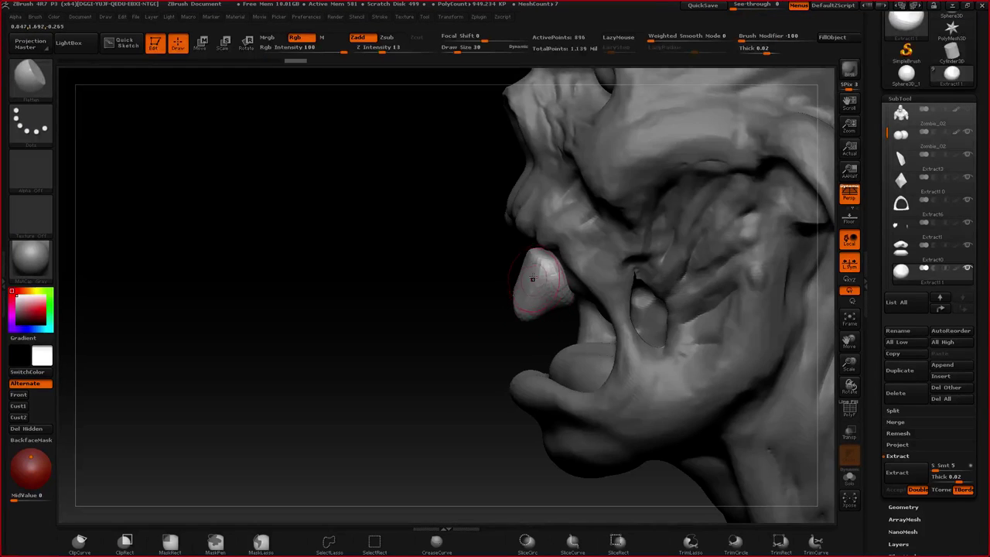
- Rotate the tooth back toward the mouth and move it into place against the upper gum
key(r)
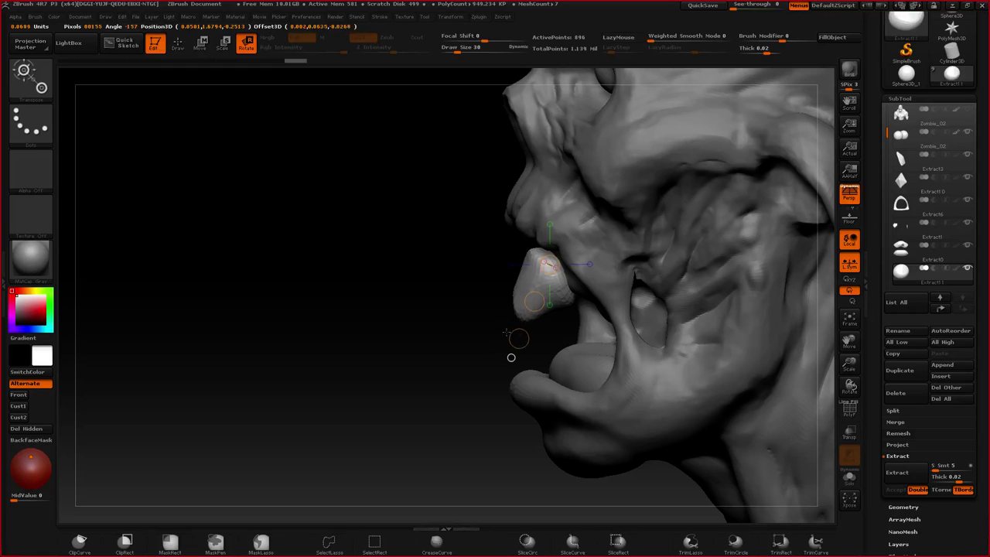
drag(517, 338, 561, 340)
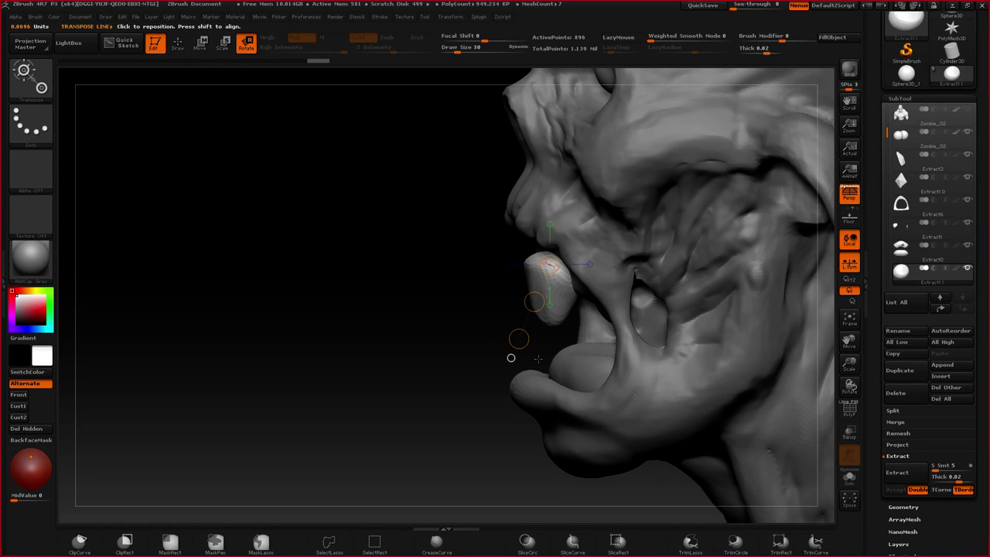
key(w)
drag(535, 302, 545, 309)
drag(462, 279, 502, 289)
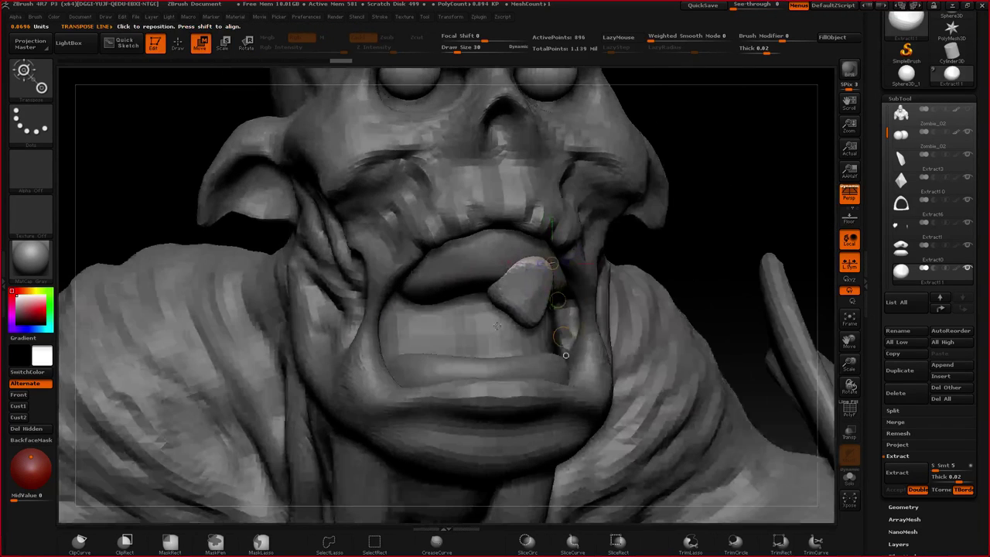
drag(498, 326, 532, 319)
key(q)
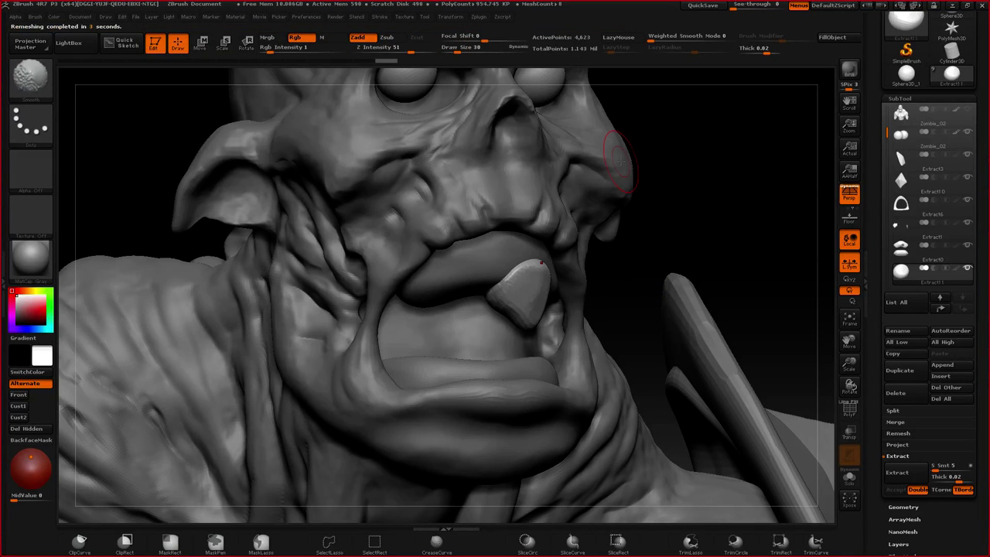
- Reshape the outline of the single upper tooth with the Move brush, rounding off its side contour
shift+drag(620, 162, 602, 167)
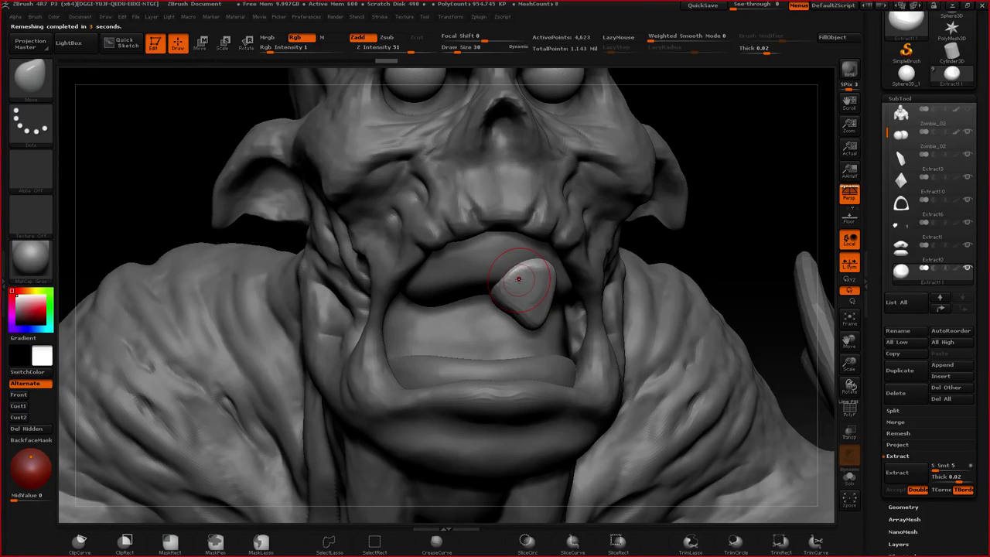
mouse_move(520, 279)
alt+right_down()
mouse_move(486, 275)
mouse_move(491, 321)
alt+right_up()
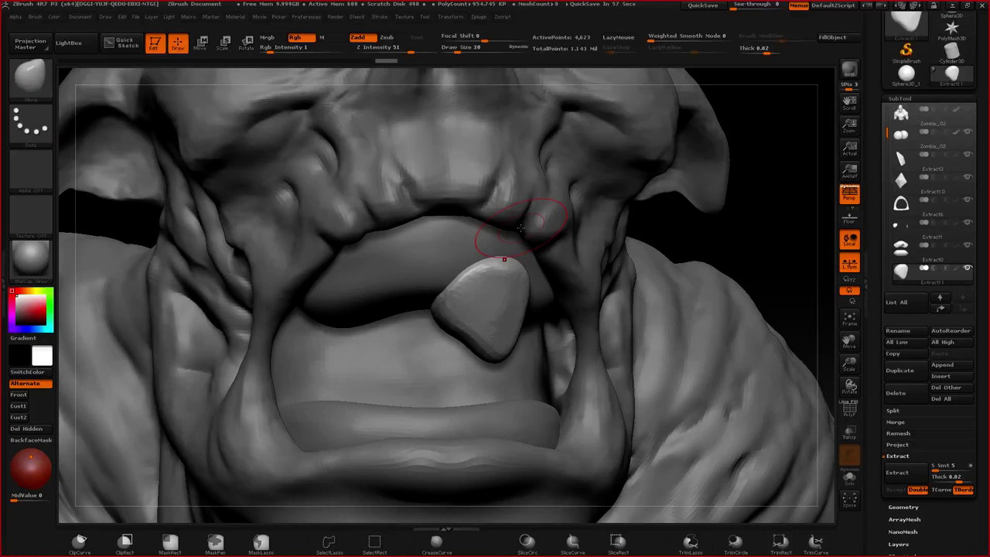
key(space)
drag(478, 280, 472, 280)
key(b)
key(c)
key(b)
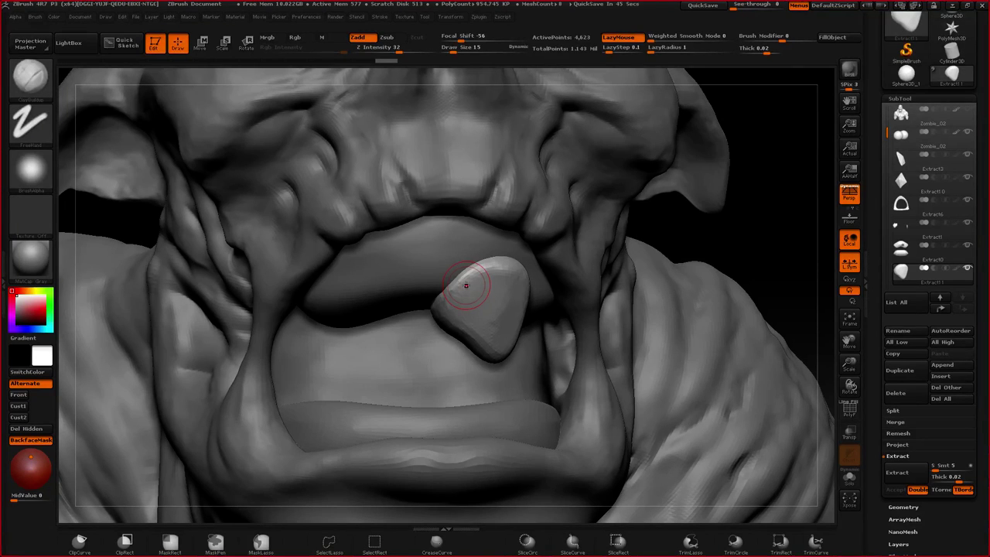
key(b)
key(m)
key(v)
drag(464, 328, 476, 316)
right_drag(480, 323, 499, 297)
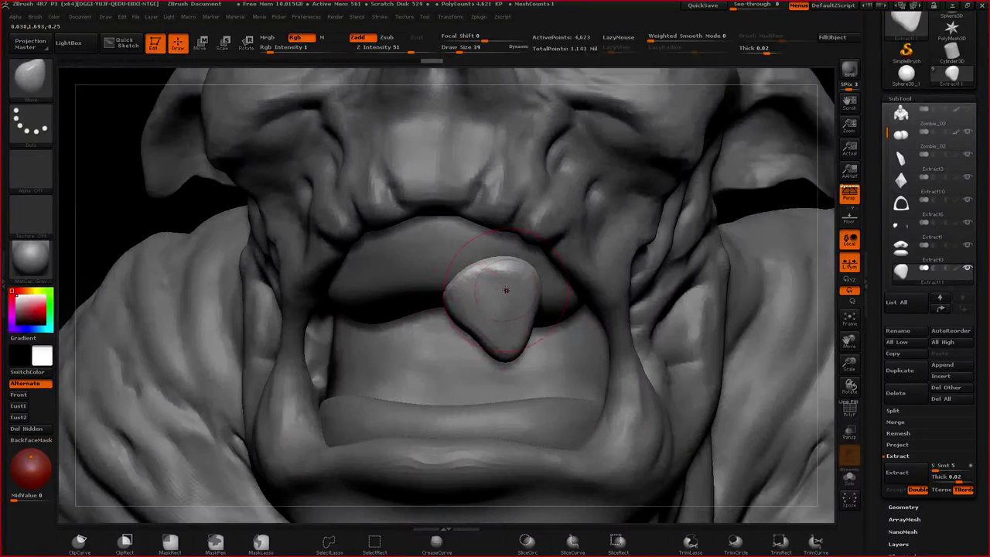
- Reduce the Move brush size slightly and push the upper edge of the tooth into shape
key(space)
drag(547, 285, 541, 285)
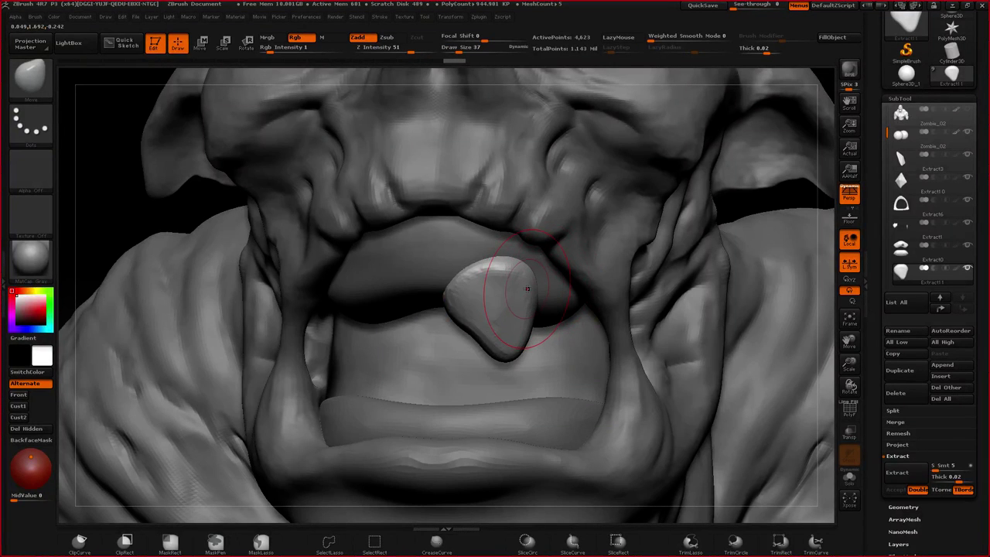
drag(471, 274, 466, 272)
mouse_move(463, 272)
mouse_down()
mouse_move(511, 267)
mouse_move(500, 291)
mouse_move(507, 318)
mouse_move(521, 287)
mouse_move(512, 322)
mouse_move(502, 277)
mouse_up()
- Build up ridges and volume on the front of the tooth with the ClayBuildup brush
key(2)
key(space)
key(1)
key(2)
mouse_move(495, 323)
mouse_down()
mouse_move(483, 322)
mouse_move(508, 318)
mouse_up()
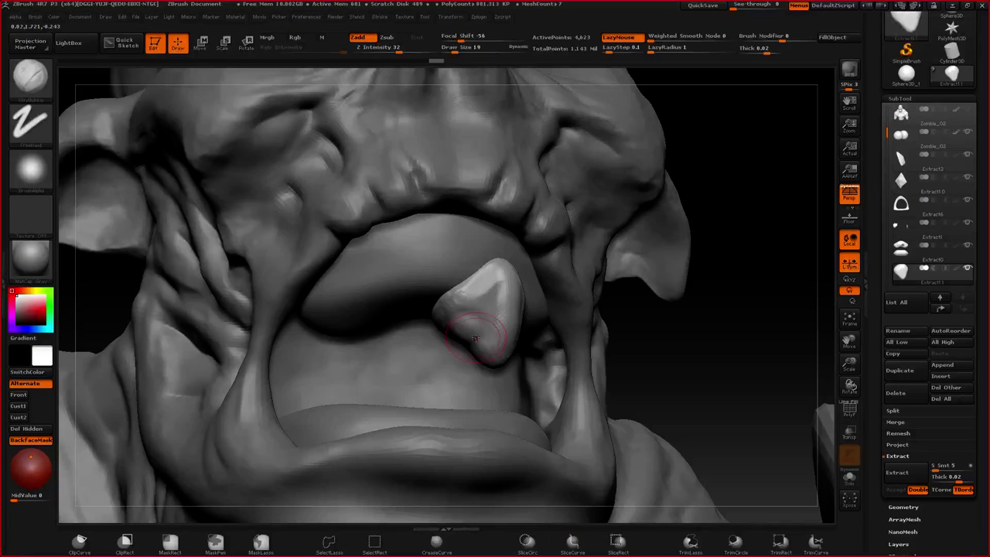
drag(502, 311, 459, 341)
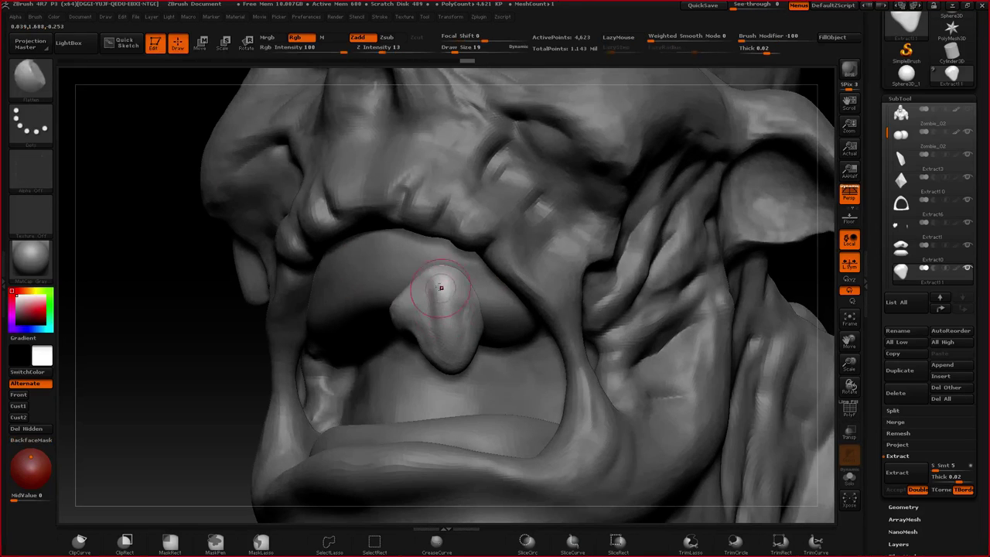
- Flatten planes along the front face of the tooth with the Flatten brush at Z Intensity 13
drag(441, 288, 452, 334)
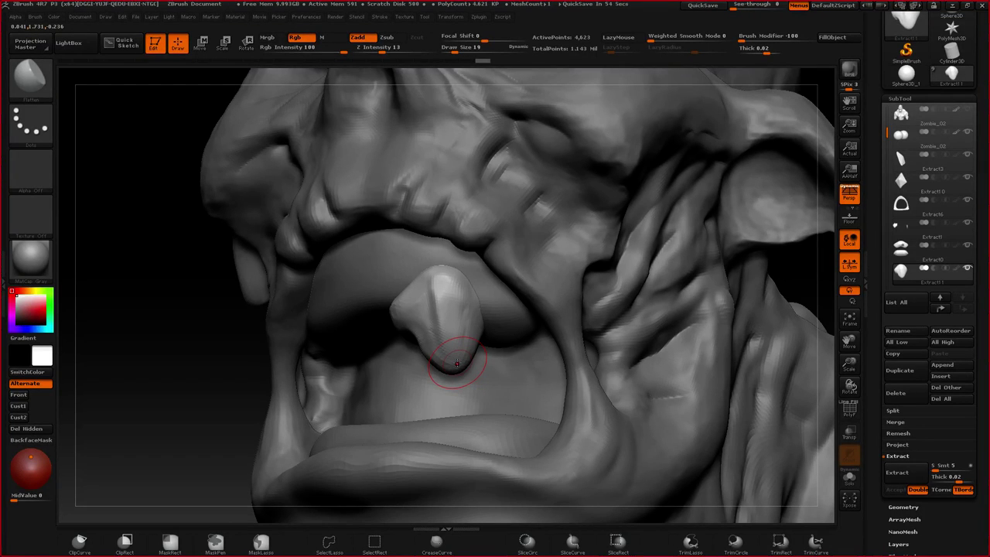
drag(154, 418, 232, 414)
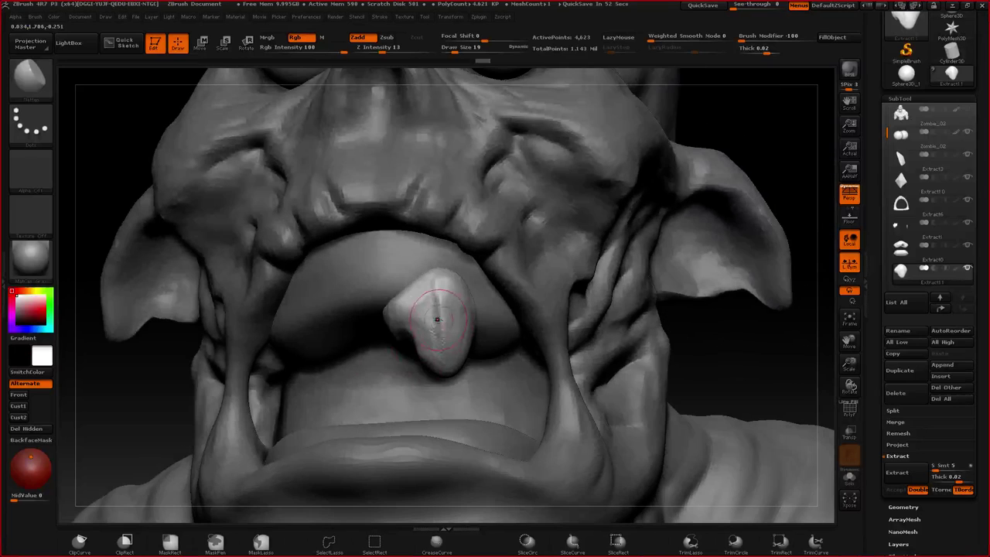
drag(437, 319, 460, 229)
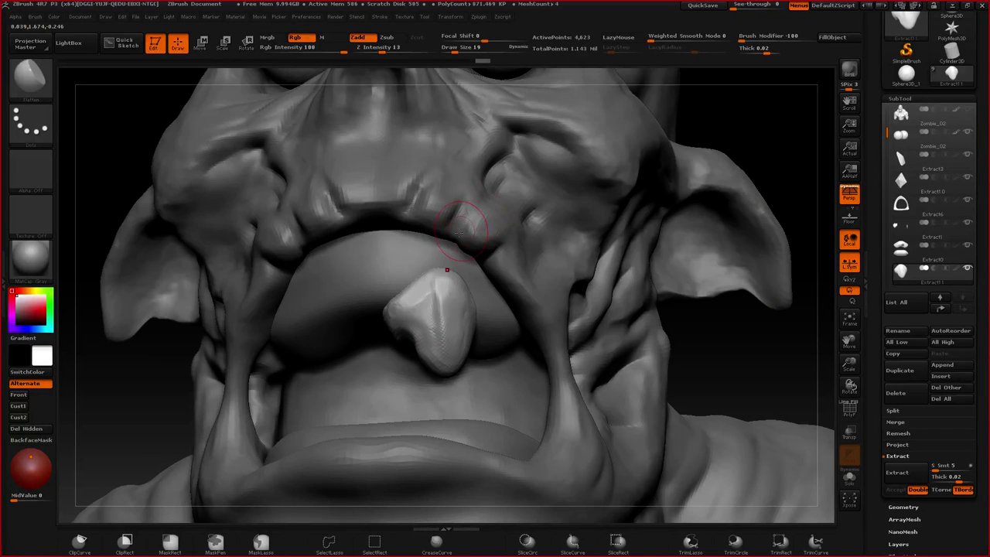
- Push in the upper side lobe of the tooth with the Move brush
key(b)
key(m)
key(v)
mouse_move(415, 280)
mouse_down()
mouse_move(418, 269)
mouse_move(428, 297)
mouse_move(409, 310)
mouse_move(438, 311)
mouse_move(426, 299)
mouse_up()
- Refine the planes around the tooth's central groove and sides with the Flatten brush
key(b)
key(f)
key(a)
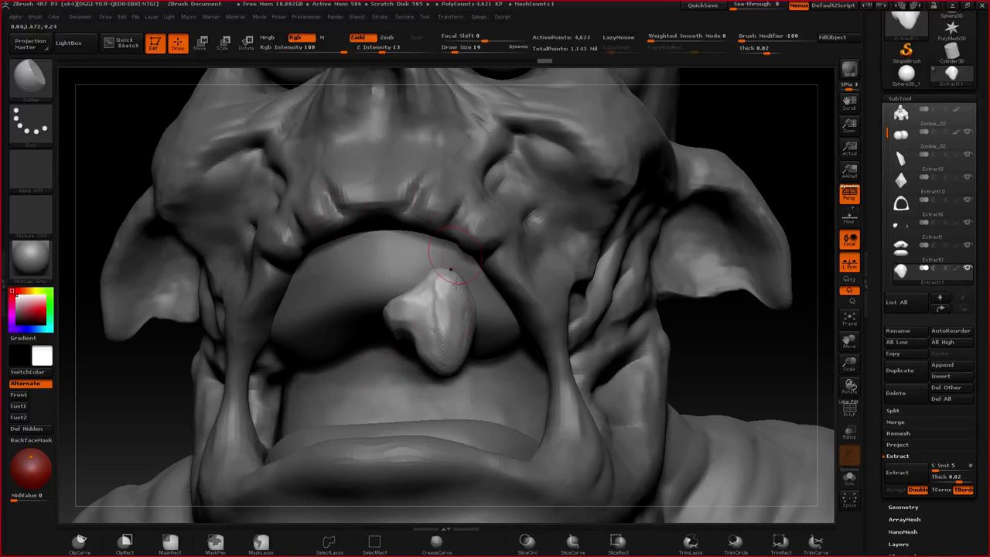
mouse_move(422, 337)
mouse_down()
mouse_move(436, 290)
mouse_move(446, 295)
mouse_up()
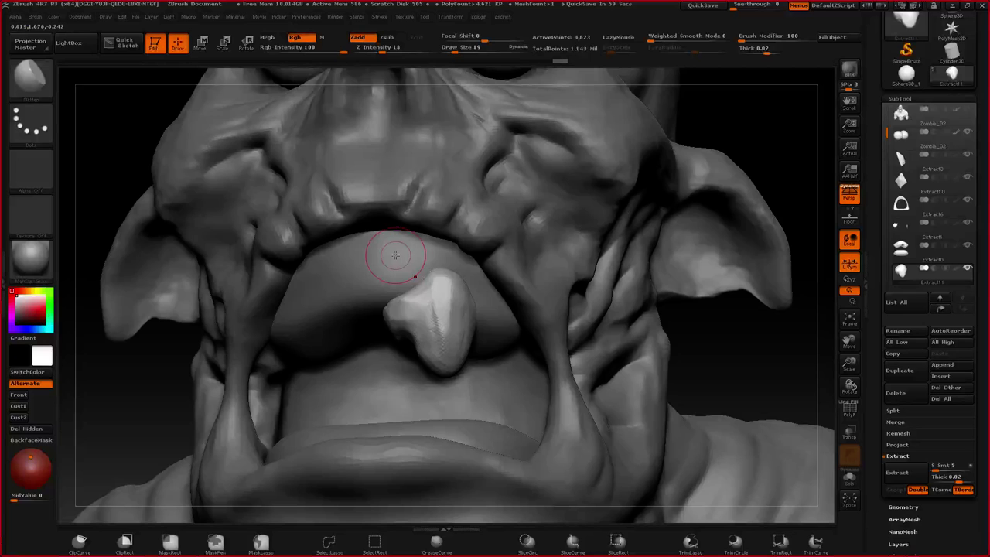
right_drag(396, 255, 422, 349)
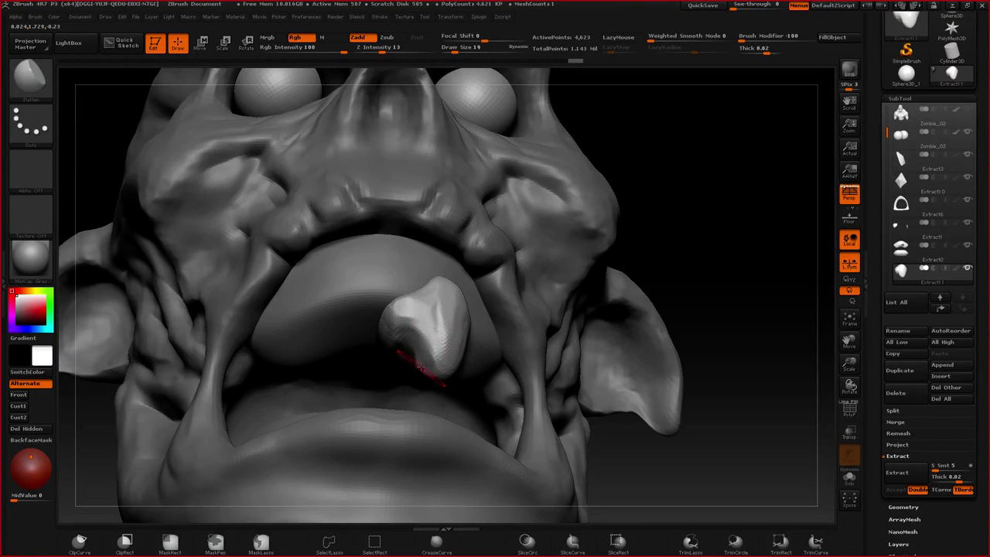
right_drag(422, 367, 427, 365)
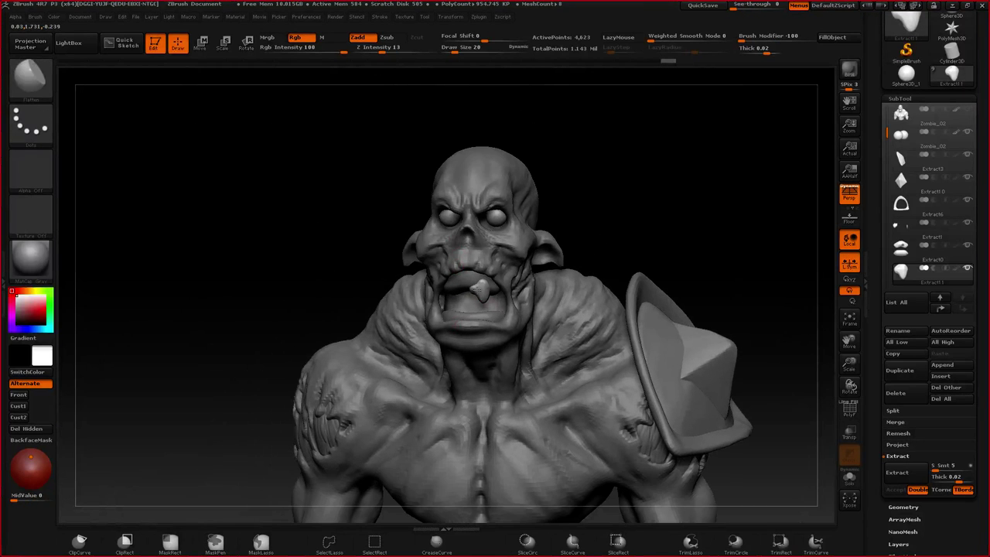
mouse_move(681, 170)
alt+mouse_down()
mouse_move(665, 232)
mouse_move(673, 124)
alt+mouse_up()
shift+drag(697, 155, 728, 155)
key(r)
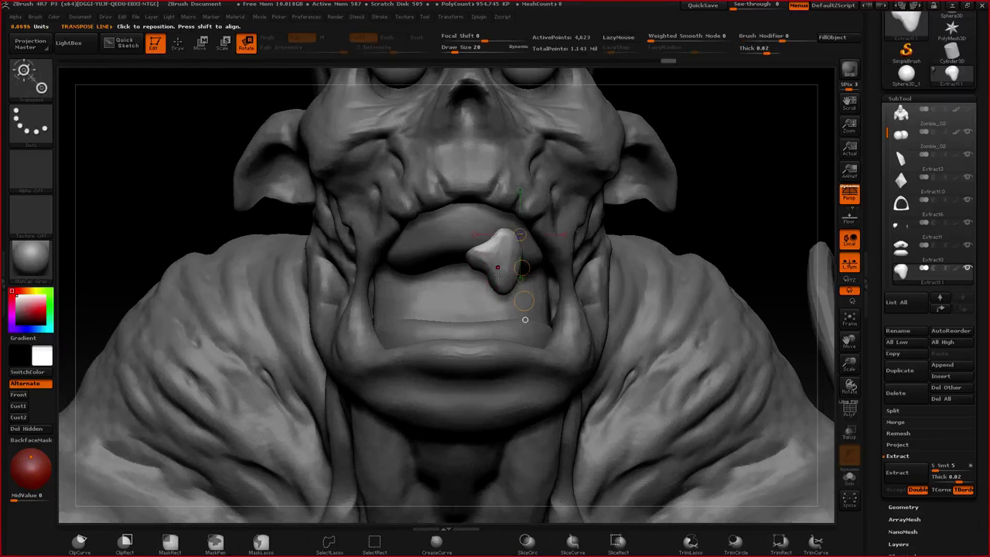
drag(524, 319, 593, 192)
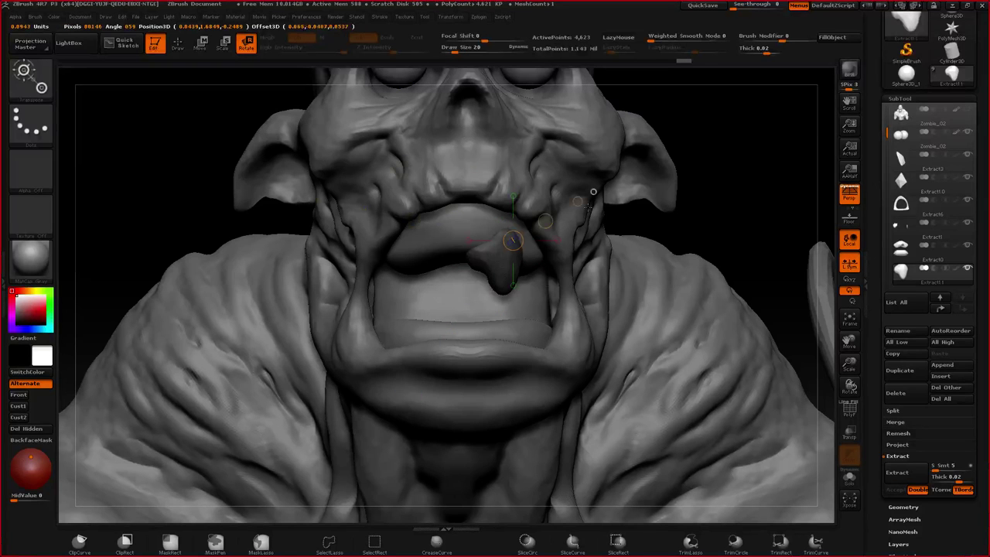
drag(652, 200, 728, 249)
key(ctrl+z)
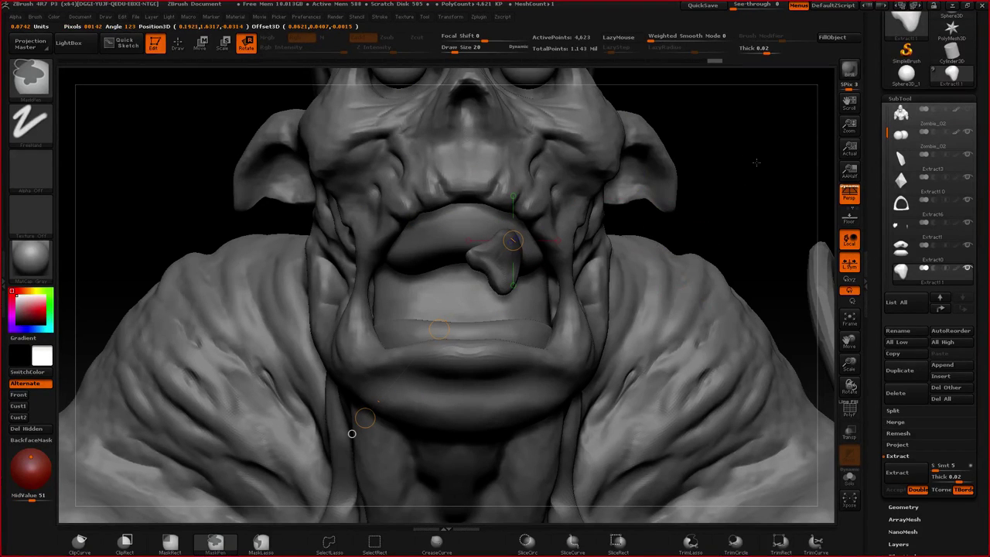
ctrl+drag(750, 155, 682, 251)
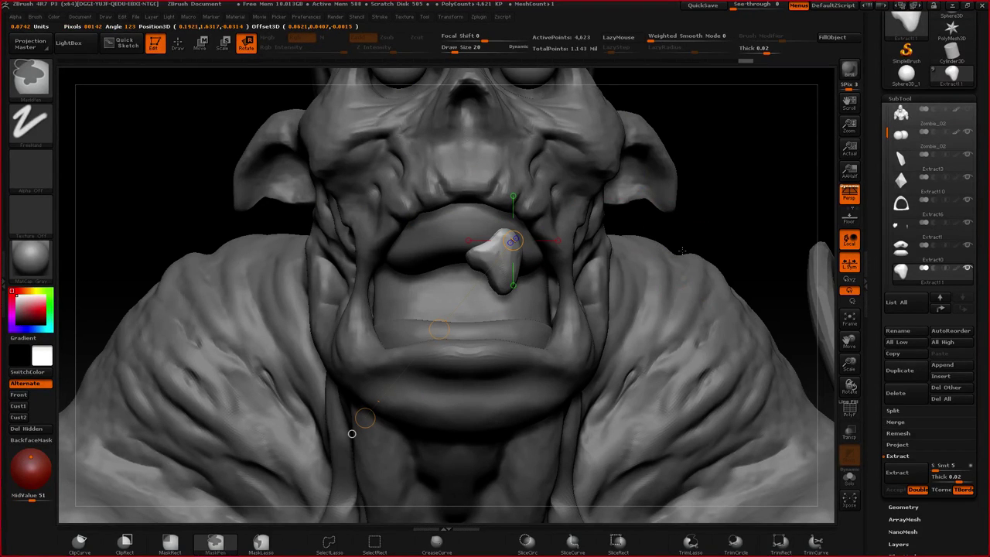
- Duplicate the tooth with Transpose Move, placing the copy beside the original on the other half of the upper gum
key(w)
mouse_move(505, 246)
ctrl+mouse_down()
mouse_move(441, 250)
mouse_move(534, 259)
mouse_move(514, 259)
mouse_move(573, 306)
mouse_move(591, 258)
mouse_move(493, 318)
ctrl+mouse_up()
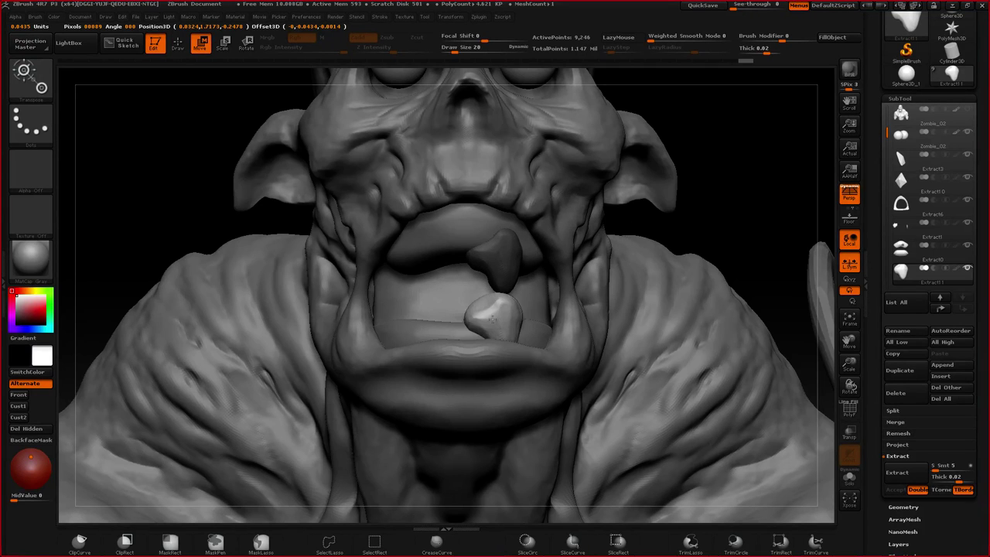
key(ctrl+z)
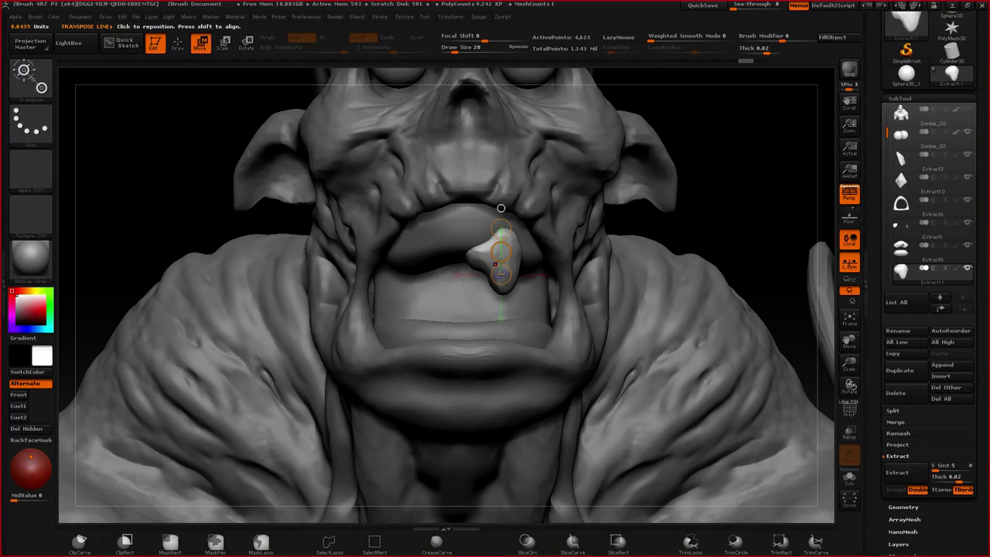
ctrl+drag(495, 264, 444, 229)
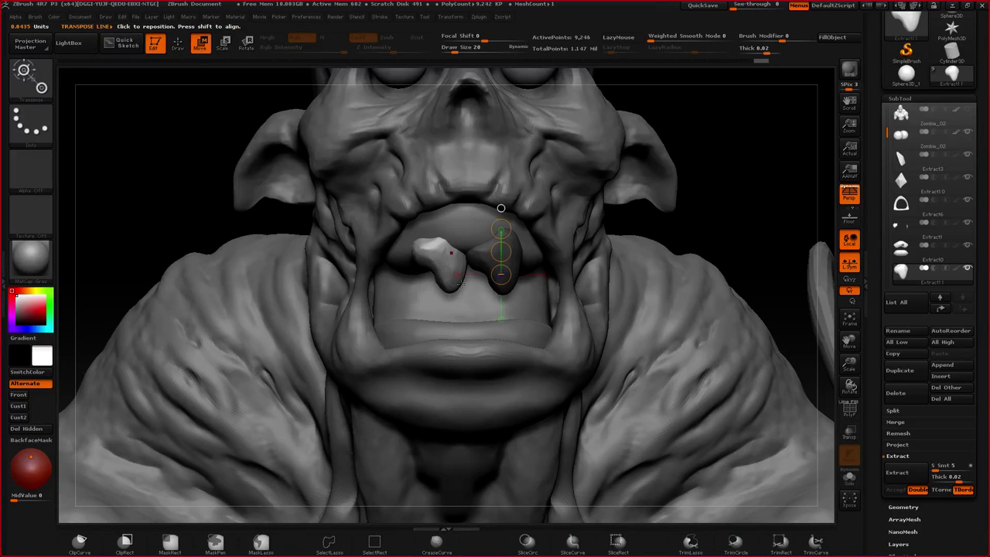
- Scale and rotate the copied tooth with the Transpose line, and shift it farther from the original
drag(444, 220, 446, 291)
key(e)
key(r)
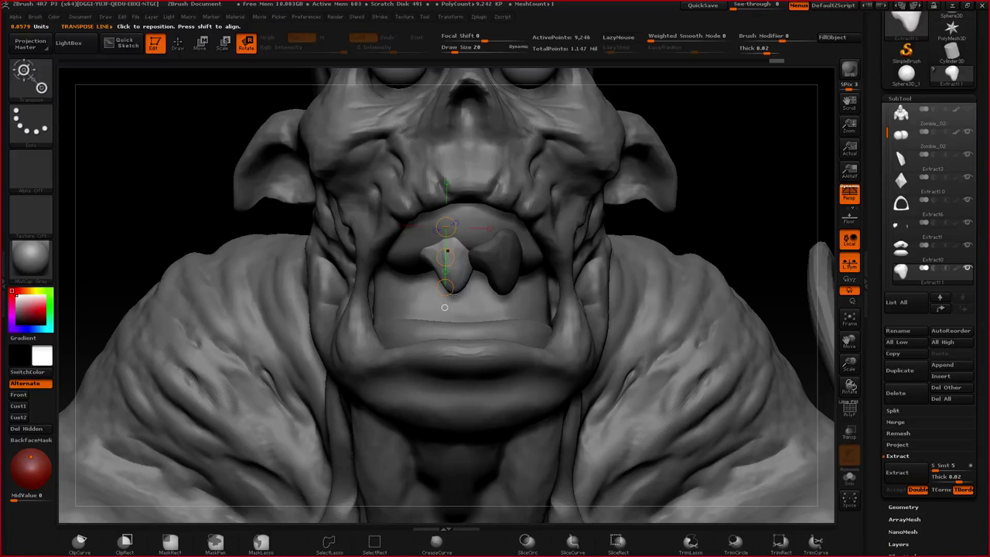
key(w)
drag(445, 257, 421, 262)
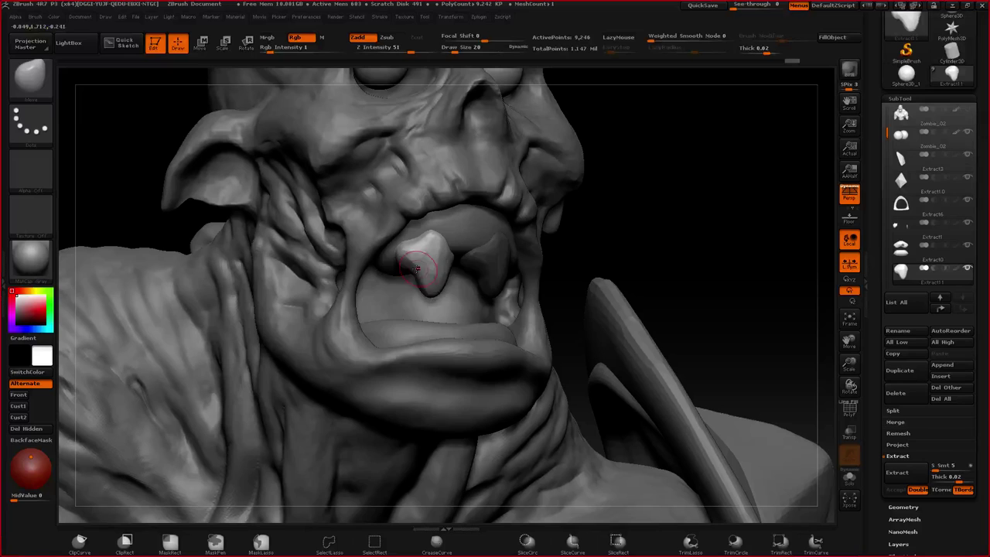
- Enlarge the Move brush and shorten the copied tooth by pushing its tip upward
key(s)
mouse_move(420, 270)
mouse_down()
mouse_move(427, 265)
mouse_move(401, 252)
mouse_move(413, 252)
mouse_up()
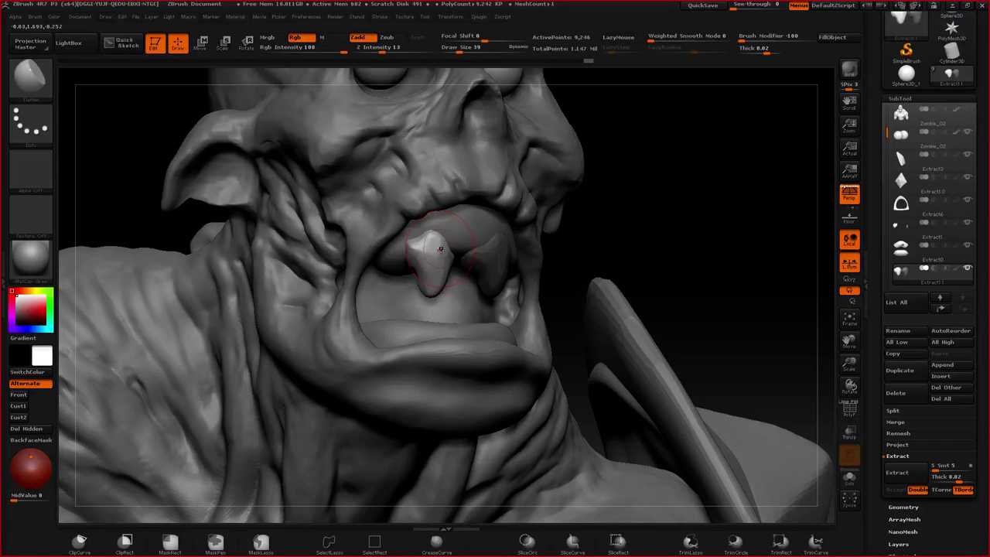
shift+right_drag(424, 246, 440, 243)
drag(440, 291, 438, 274)
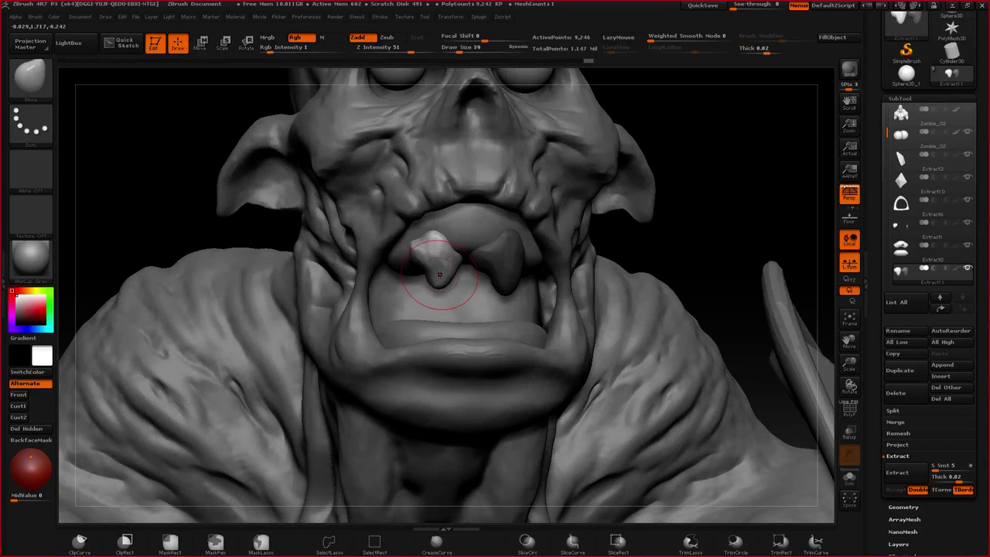
- Shrink the Move brush and reshape the sides of the copied tooth into a blockier form
right_drag(439, 274, 473, 285)
key(space)
drag(402, 337, 396, 337)
drag(436, 267, 437, 262)
right_drag(437, 264, 410, 268)
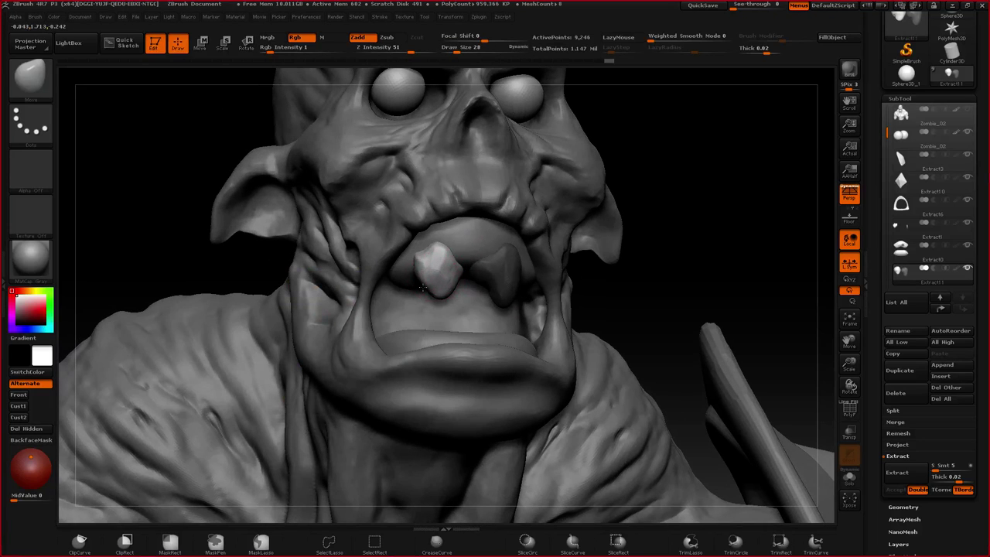
drag(423, 287, 456, 248)
- Flatten the front and side planes of the copied tooth with the Flatten brush
key(3)
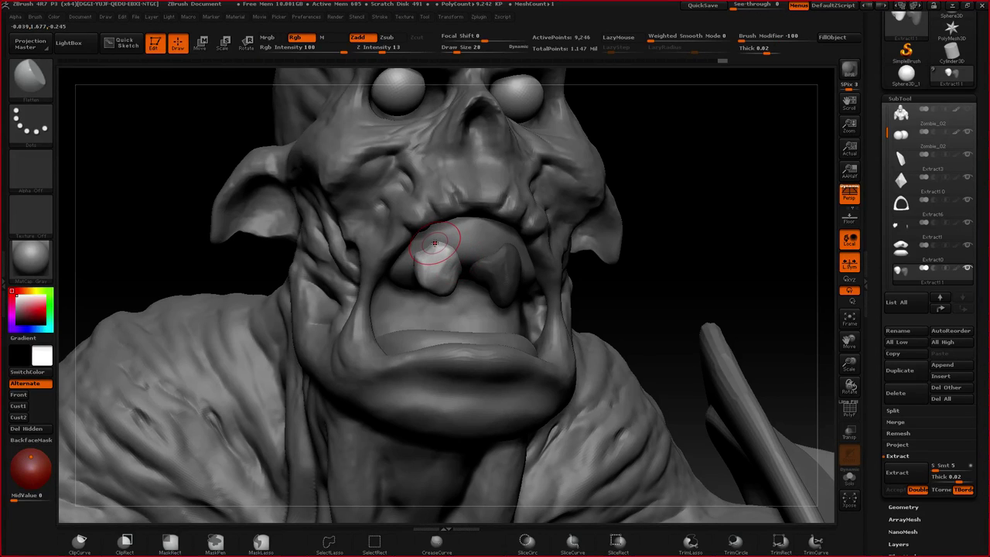
mouse_move(419, 268)
mouse_down()
mouse_move(441, 277)
mouse_move(432, 270)
mouse_up()
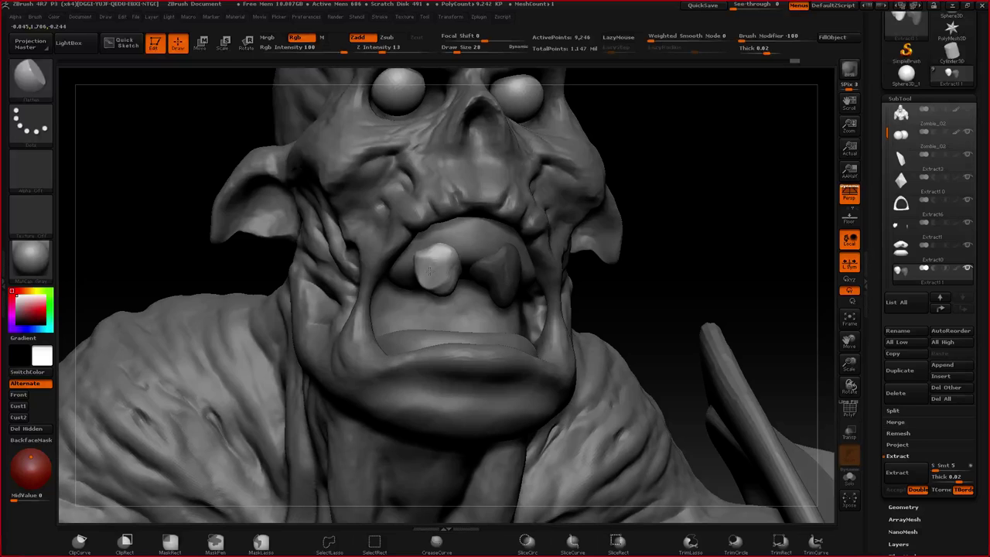
right_drag(429, 271, 429, 283)
drag(429, 283, 452, 269)
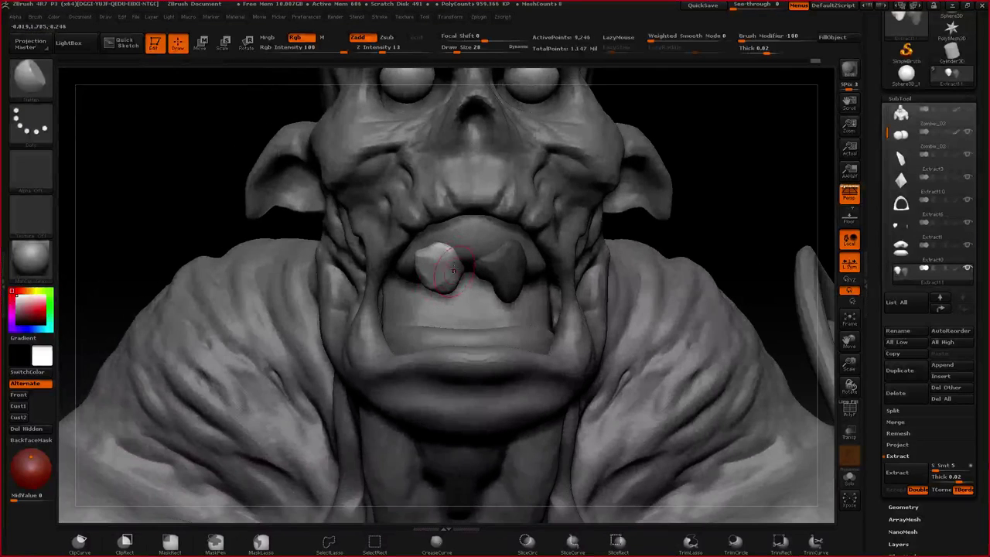
- Adjust the copied tooth's top and lower edge with a larger Move brush so its shape differs from the original
key(b)
key(m)
key(v)
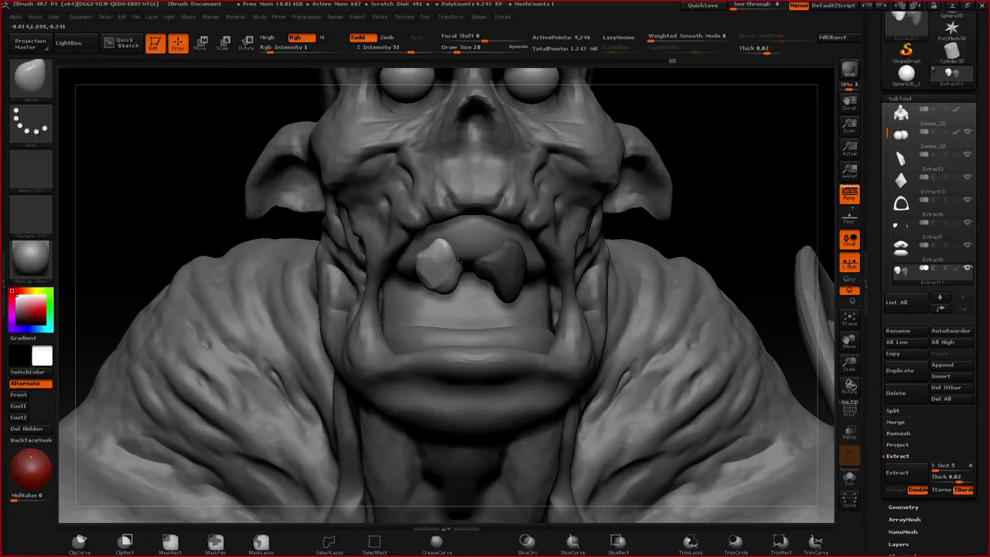
key(space)
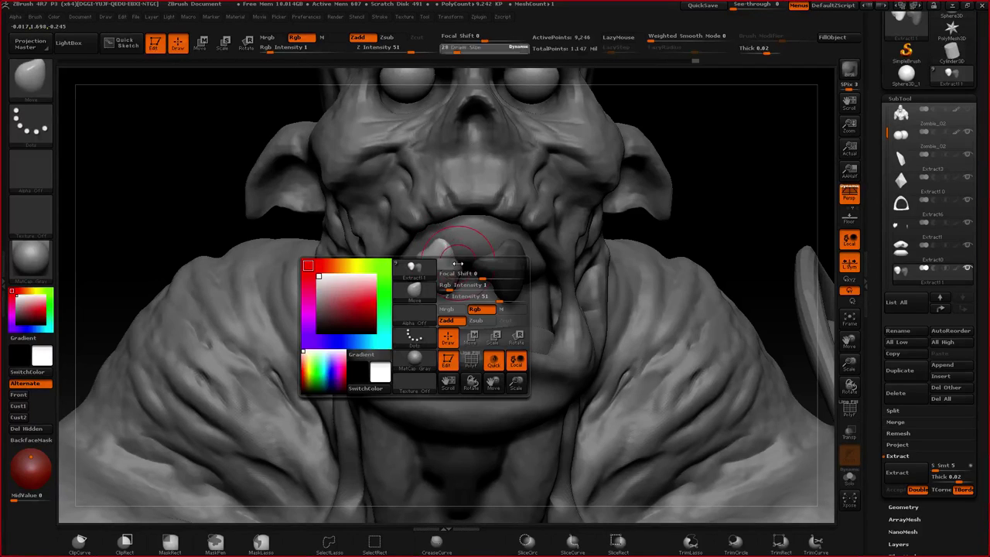
ctrl+right_drag(454, 325, 442, 176)
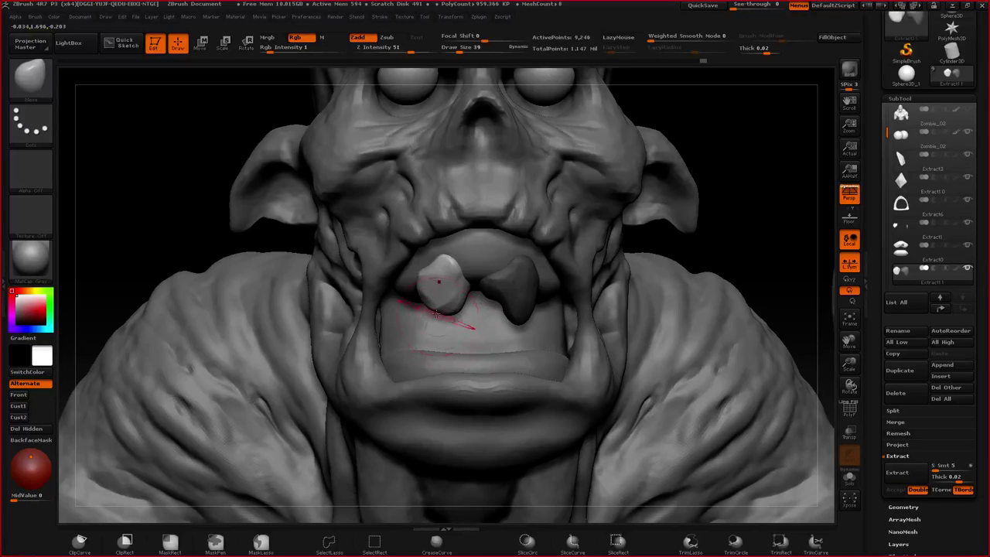
mouse_move(460, 319)
mouse_down()
mouse_move(443, 341)
mouse_move(434, 306)
mouse_up()
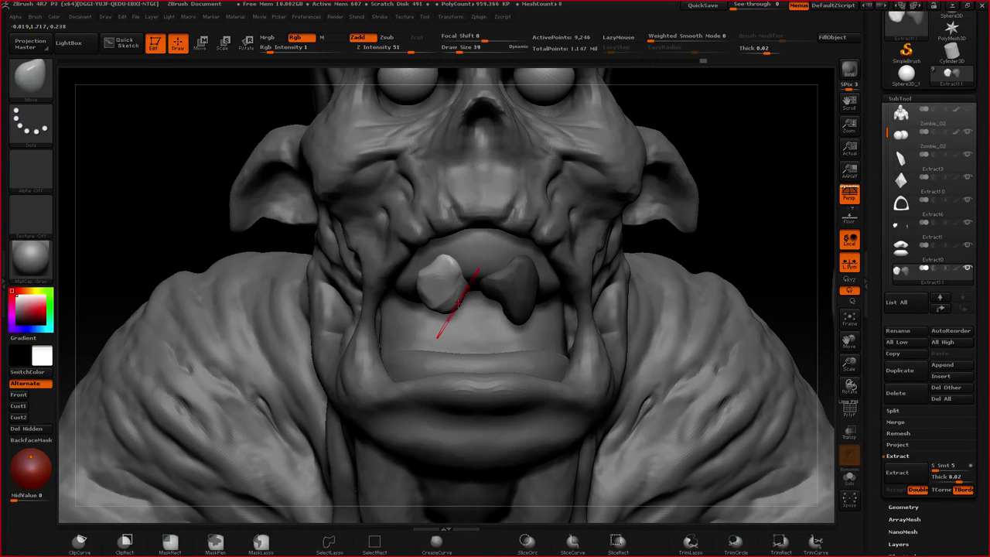
- Isolate the teeth subtool with Solo, examine both teeth from another angle, and show the whole model again
key(alt+s)
right_drag(458, 304, 453, 199)
mouse_move(466, 301)
mouse_down()
mouse_move(459, 285)
mouse_move(481, 301)
mouse_up()
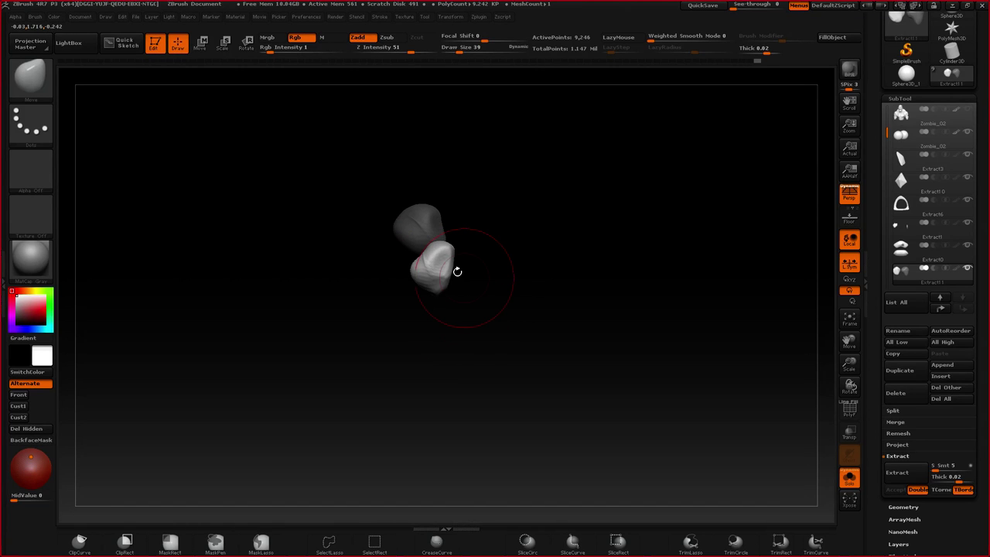
key(ctrl+shift+s)
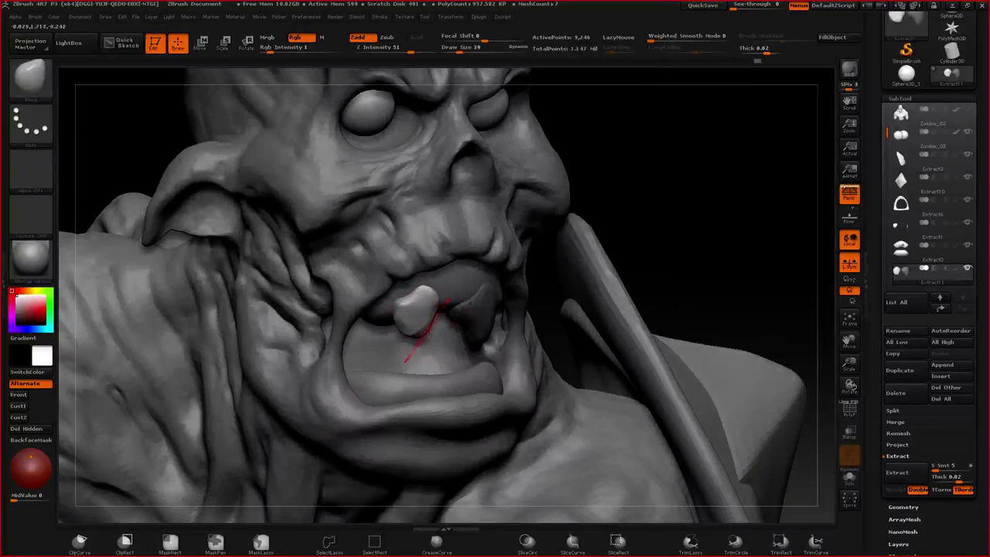
- Reposition the blocky upper tooth on the gum with Transpose Move and narrow its upper end with the Move brush
key(w)
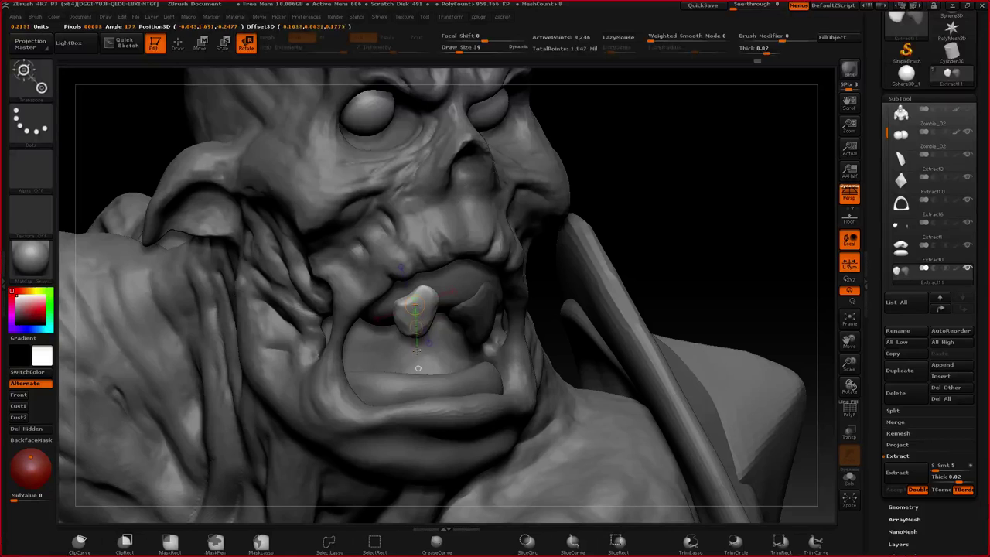
right_drag(426, 337, 363, 337)
drag(427, 338, 438, 332)
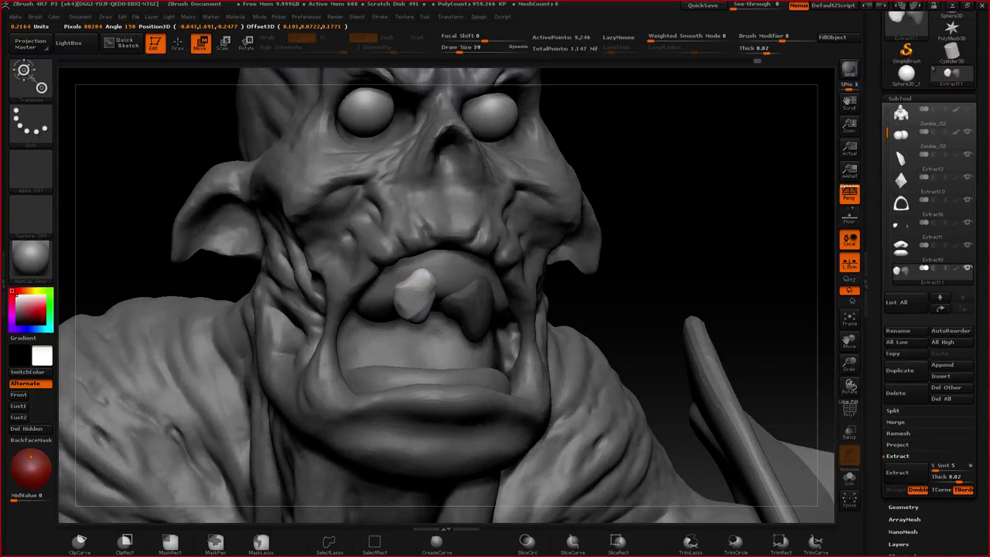
key(q)
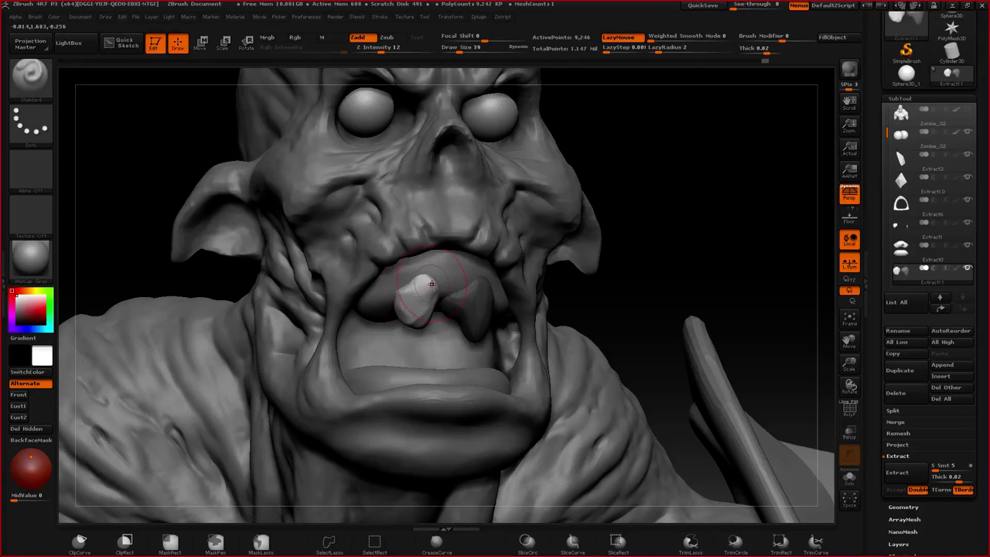
right_drag(417, 288, 445, 288)
key(space)
drag(445, 289, 427, 283)
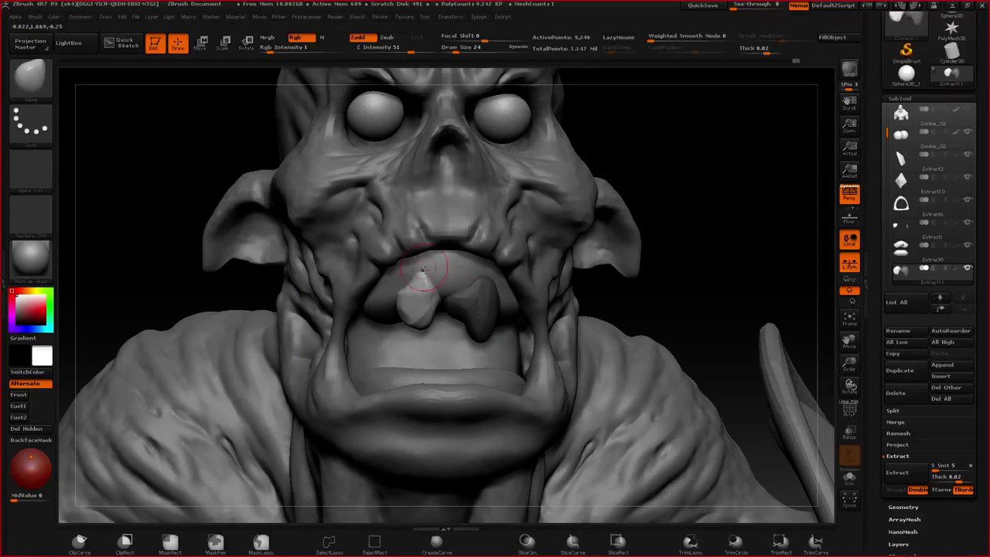
- Select the gum subtool and build up gum tissue around the roots of the two upper teeth with the ClayBuildup brush
alt+click(426, 298)
mouse_move(429, 301)
alt+right_down()
mouse_move(445, 285)
mouse_move(432, 257)
mouse_move(436, 320)
alt+right_up()
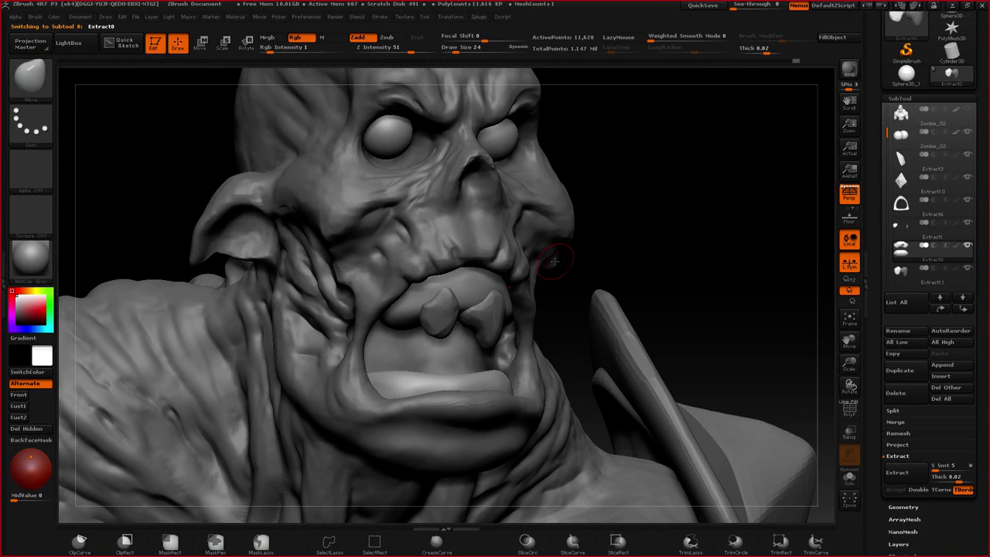
drag(554, 262, 463, 316)
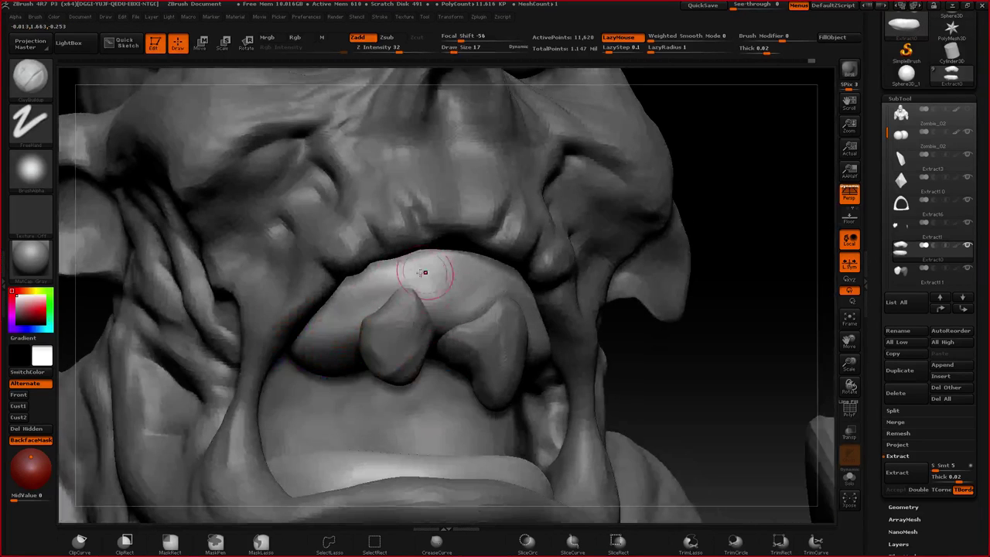
mouse_move(423, 273)
mouse_down()
mouse_move(426, 294)
mouse_move(387, 286)
mouse_move(414, 271)
mouse_move(486, 297)
mouse_up()
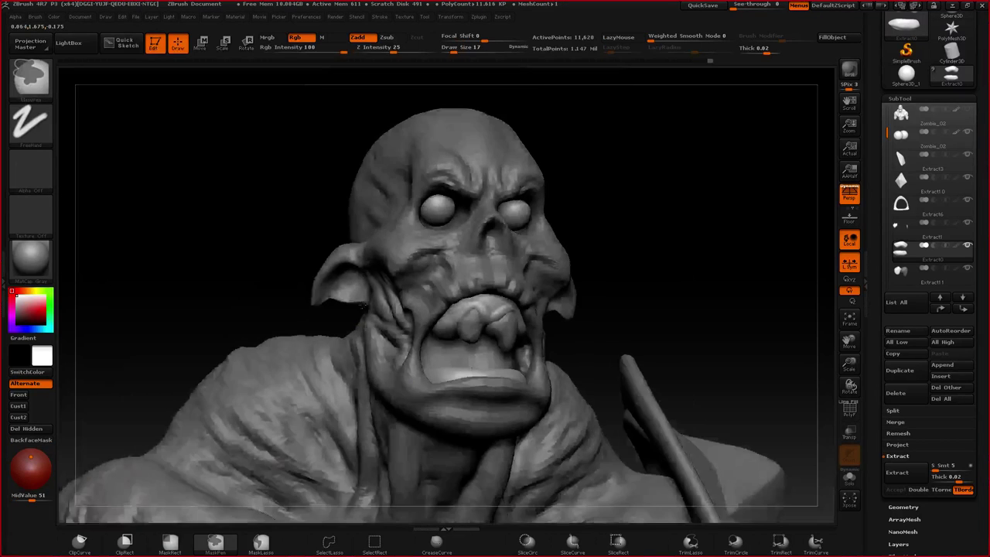
key(ctrl)
key(f)
mouse_move(378, 309)
right_down()
mouse_move(352, 335)
mouse_move(395, 297)
right_up()
mouse_move(395, 298)
ctrl+right_down()
mouse_move(398, 278)
mouse_move(485, 240)
ctrl+right_up()
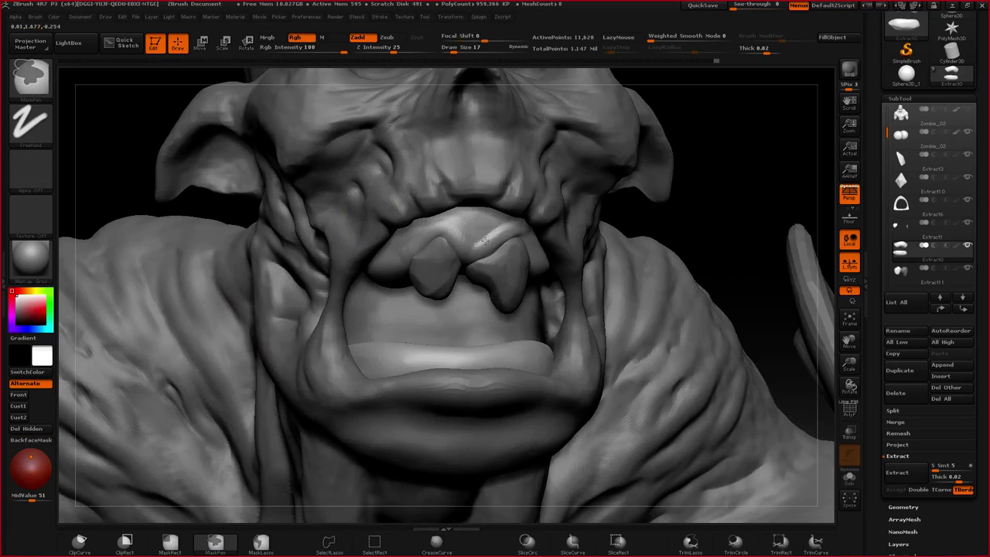
- Frame the whole bust and examine the teeth and overall silhouette from the front, sides and back
key(ctrl)
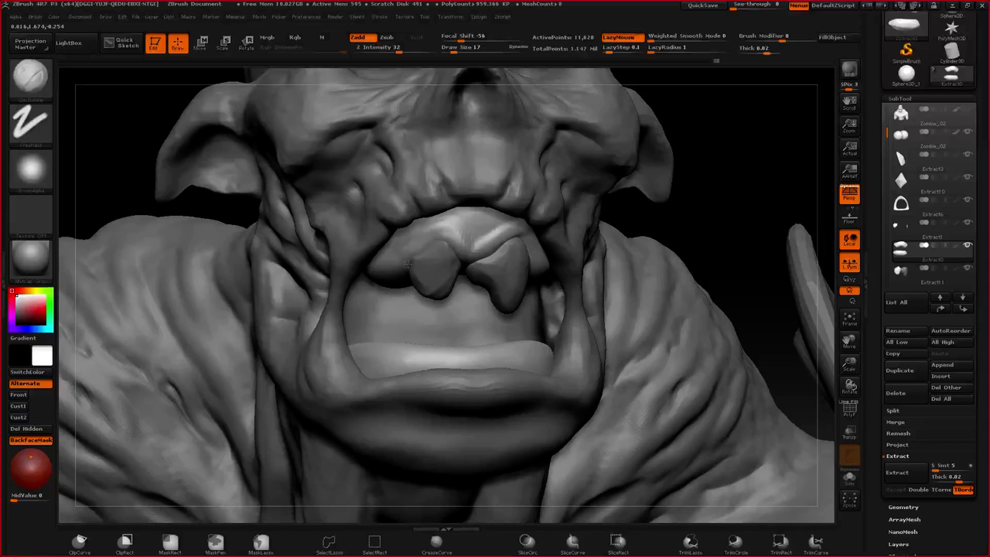
key(f)
alt+right_drag(403, 410, 471, 298)
ctrl+right_drag(472, 298, 423, 309)
drag(424, 308, 473, 179)
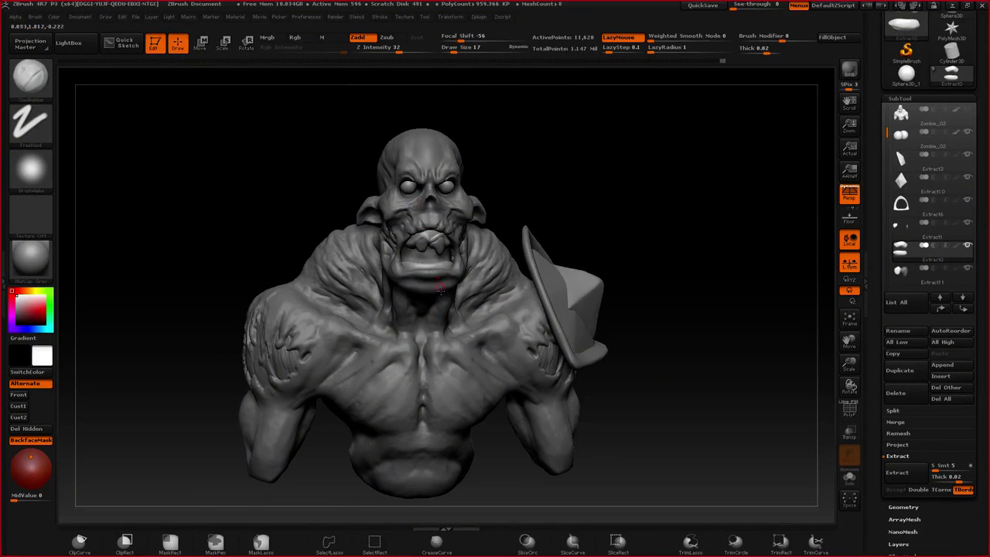
right_drag(462, 307, 429, 277)
mouse_move(428, 281)
mouse_down()
mouse_move(490, 301)
mouse_move(404, 345)
mouse_up()
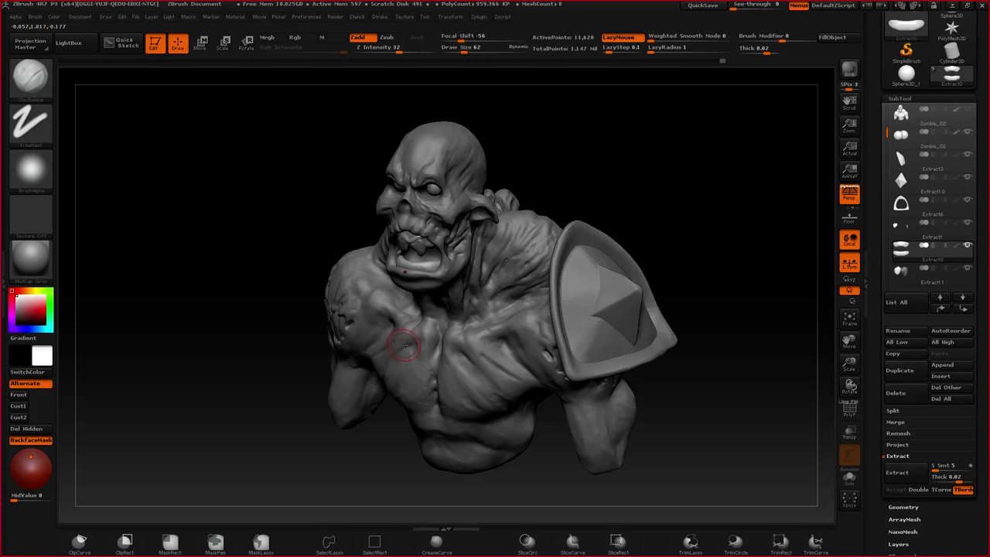
drag(404, 345, 438, 369)
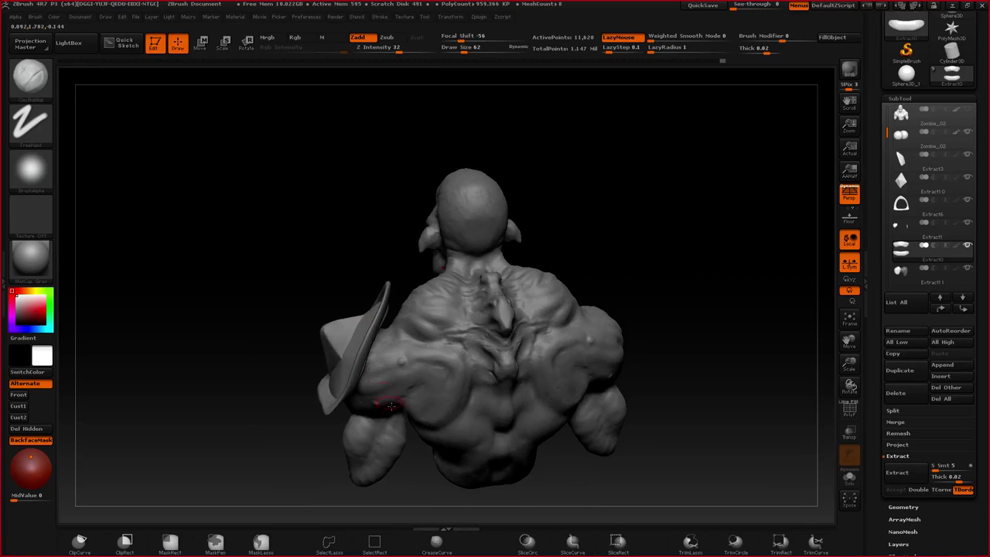
right_drag(454, 348, 550, 288)
right_drag(481, 299, 562, 301)
drag(560, 299, 370, 291)
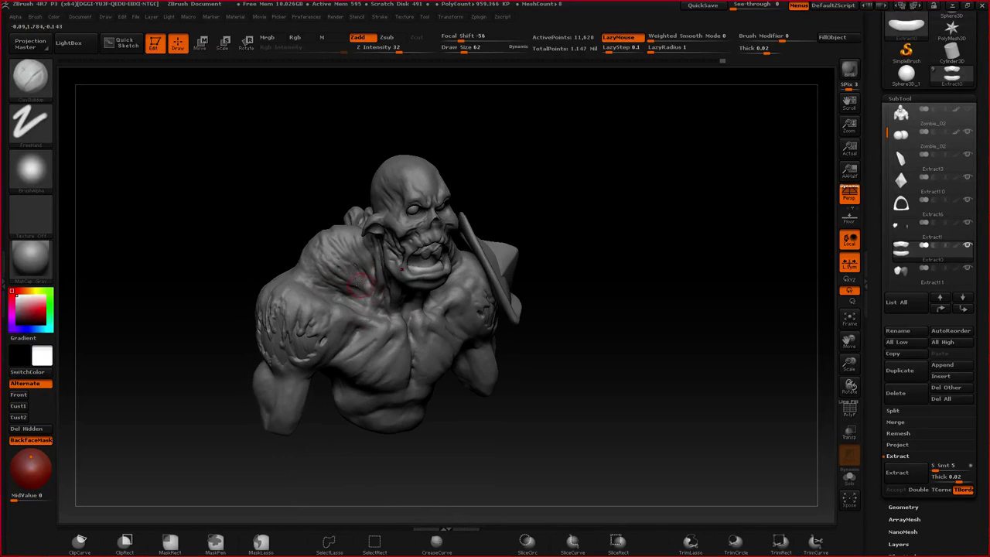
right_drag(362, 305, 333, 292)
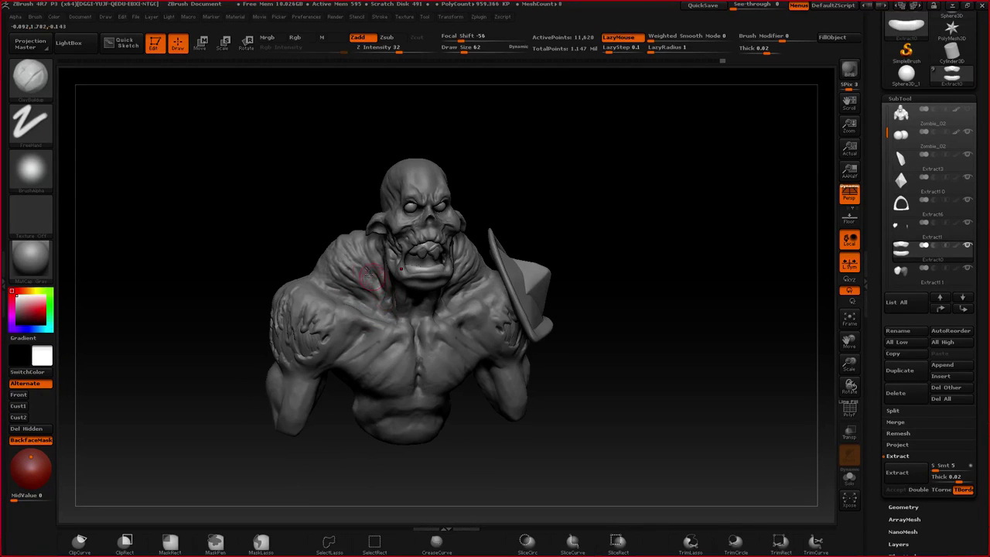
ctrl+right_drag(378, 322, 418, 303)
- Select the teeth subtool and duplicate the blocky tooth with Transpose, placing the copy near the corner of the mouth
alt+click(438, 267)
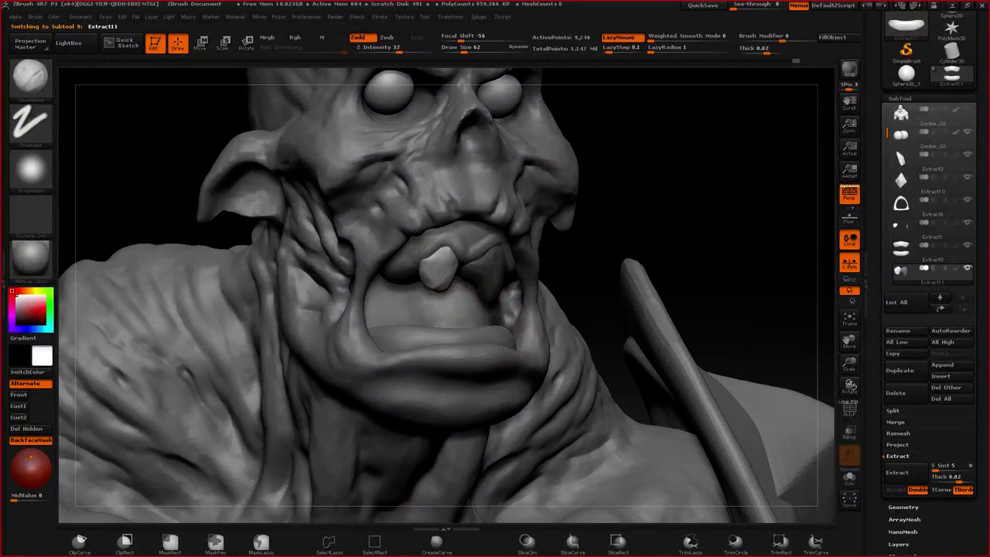
right_drag(447, 277, 478, 280)
key(r)
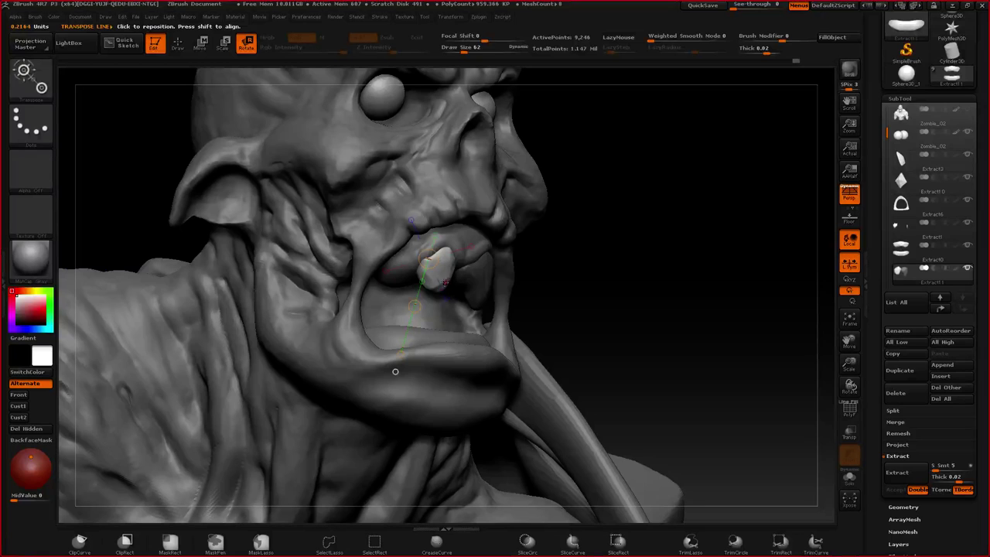
drag(443, 279, 451, 218)
key(w)
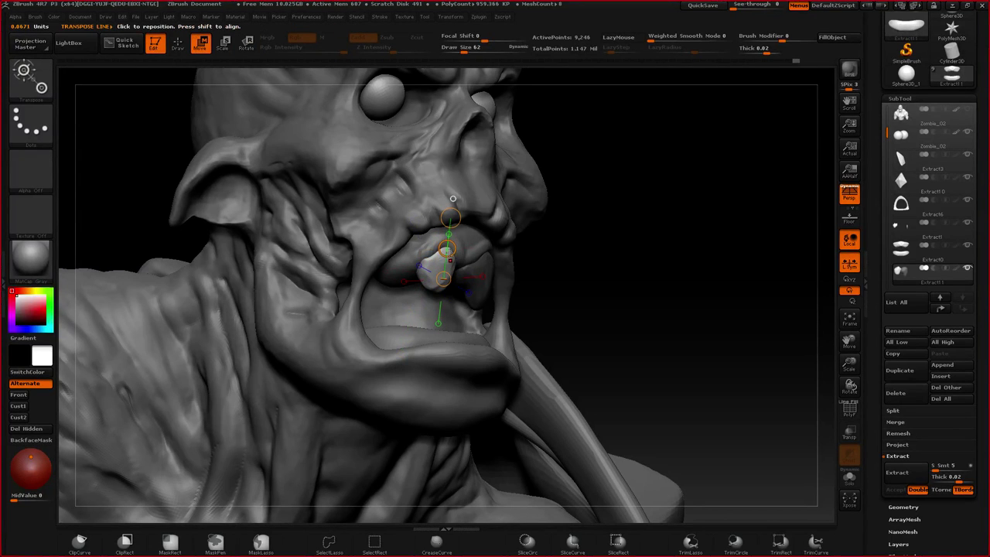
drag(401, 254, 396, 309)
key(r)
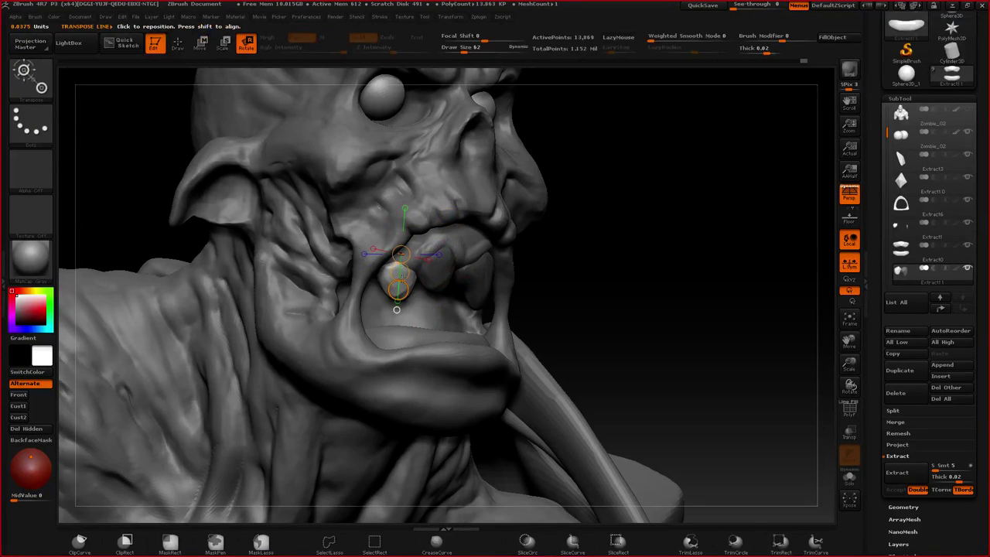
- Adjust the third tooth's position and angle with Transpose so it sits against the upper gum at the mouth corner
key(w)
drag(577, 177, 449, 201)
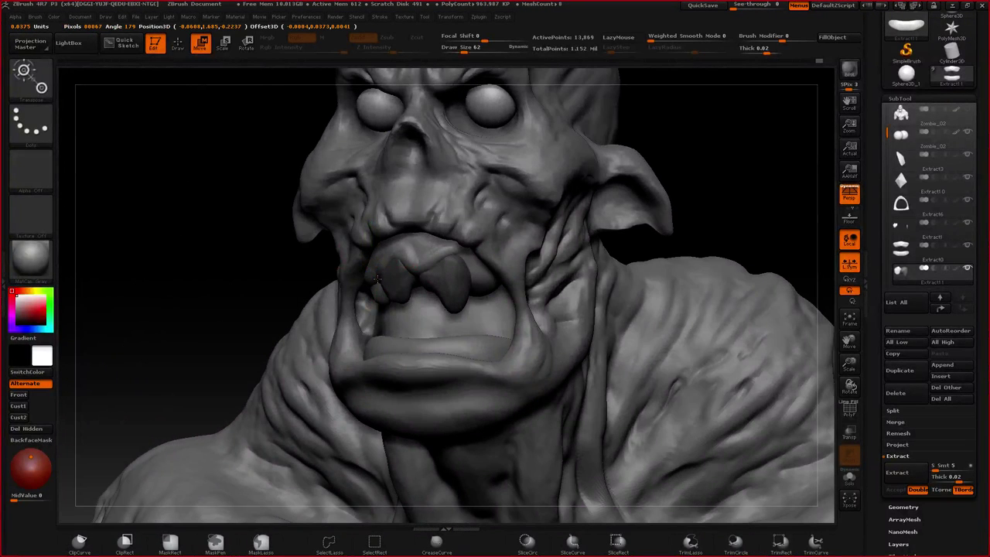
drag(267, 246, 410, 271)
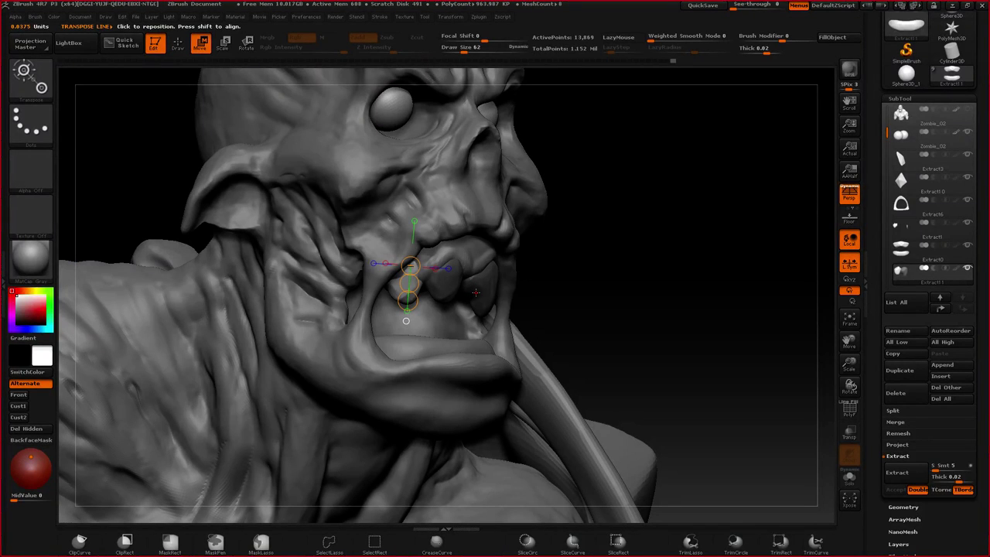
key(q)
mouse_move(466, 339)
ctrl+right_down()
mouse_move(443, 318)
mouse_move(474, 333)
mouse_move(475, 422)
ctrl+right_up()
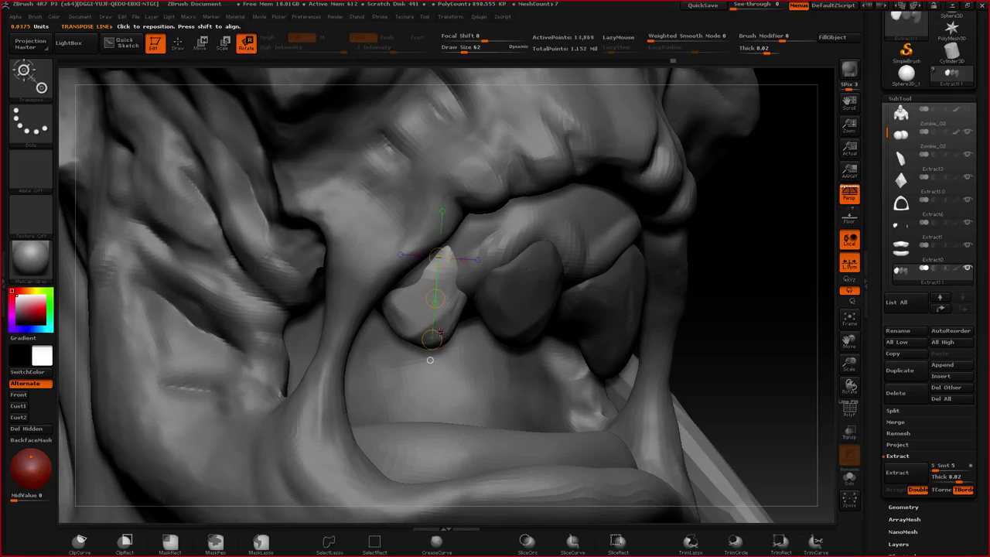
key(e)
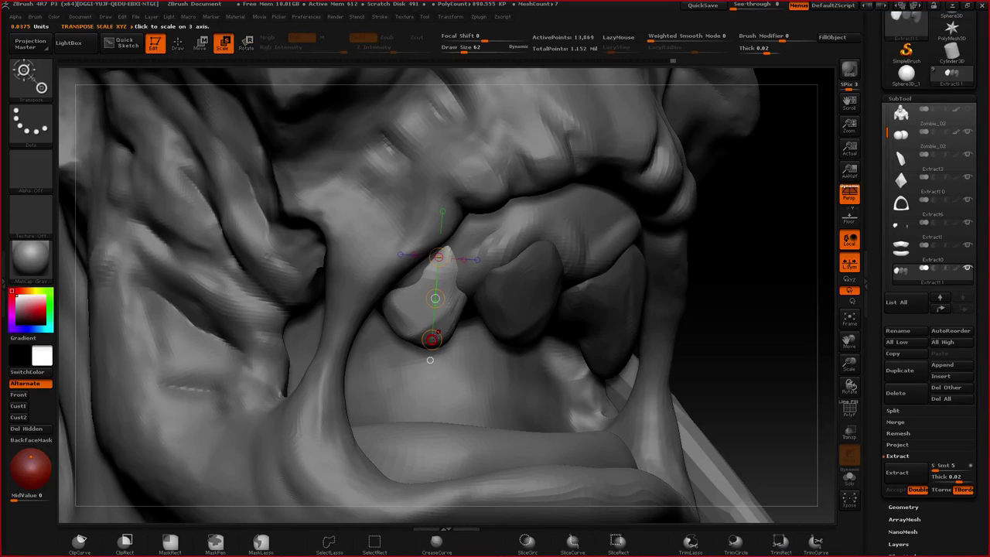
key(w)
right_drag(464, 341, 317, 339)
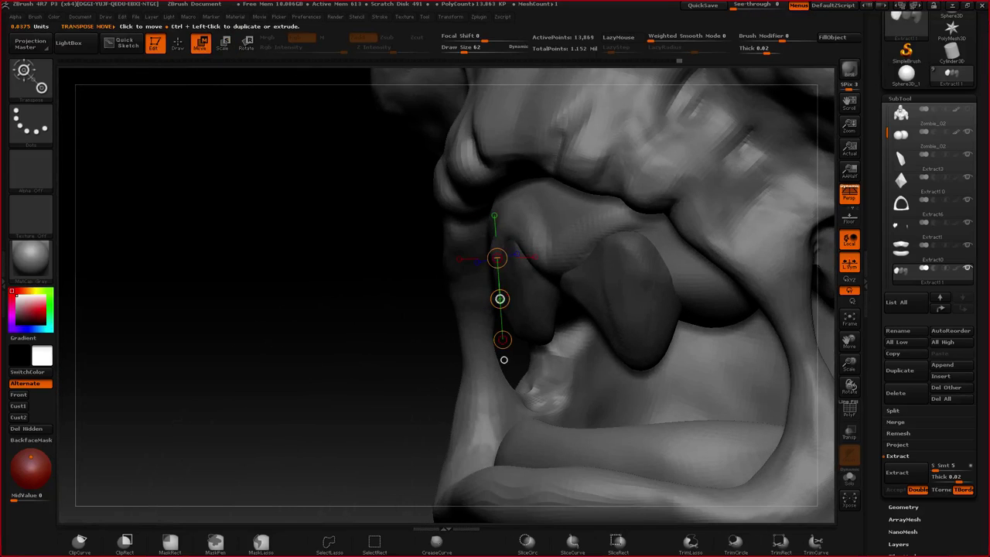
key(q)
drag(362, 376, 470, 308)
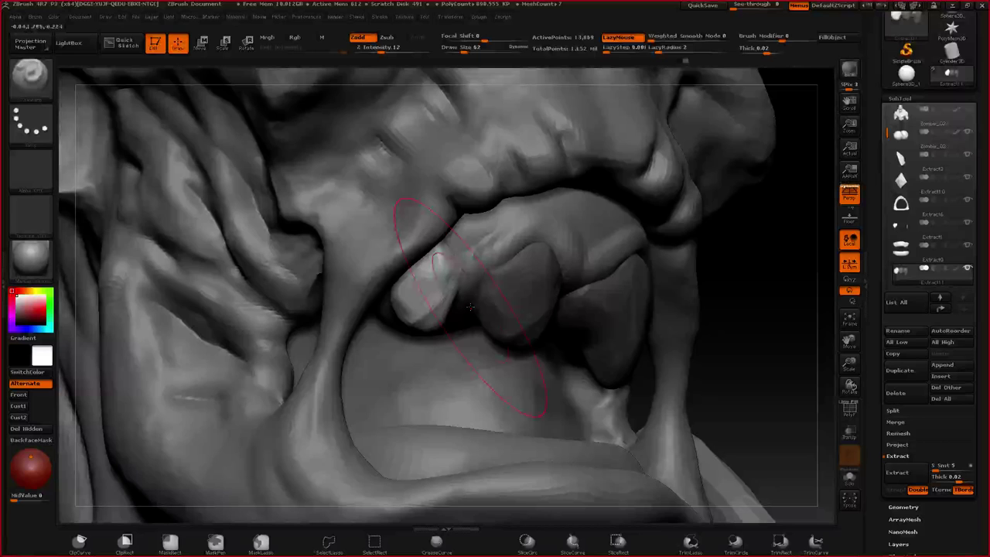
- Examine the three upper teeth on the whole bust from the front and three-quarter views
key(ctrl)
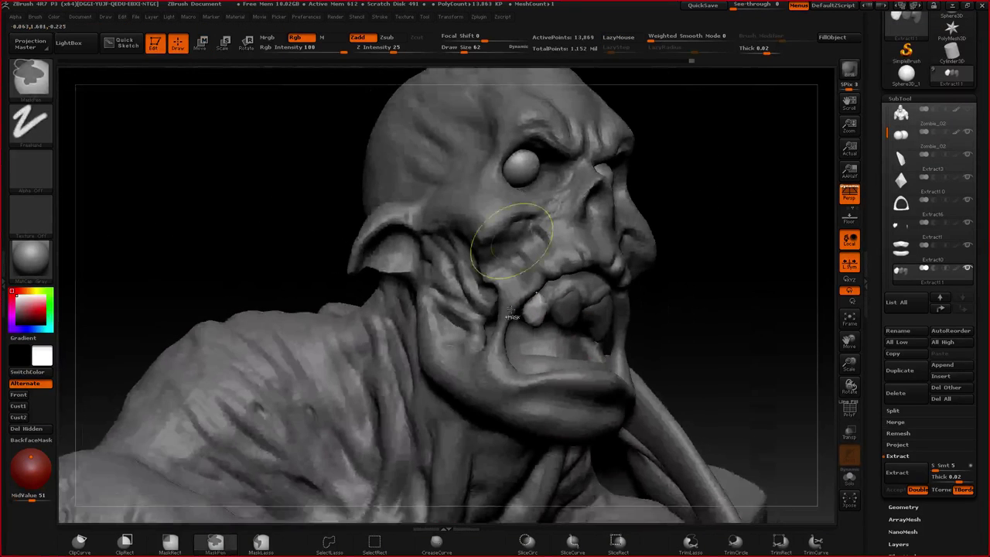
right_drag(511, 310, 517, 222)
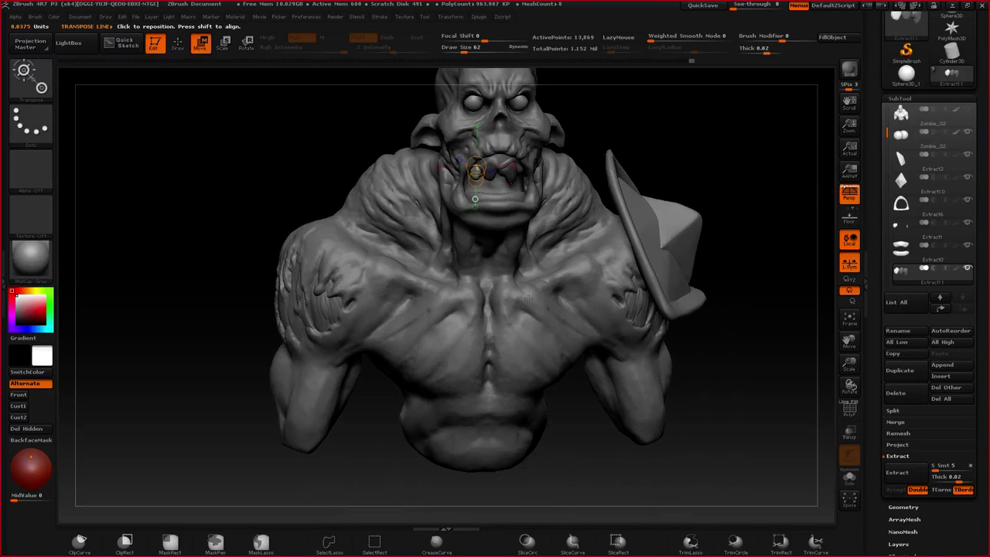
mouse_move(528, 299)
ctrl+right_down()
mouse_move(521, 308)
mouse_move(493, 263)
mouse_move(489, 282)
mouse_move(505, 264)
ctrl+right_up()
key(q)
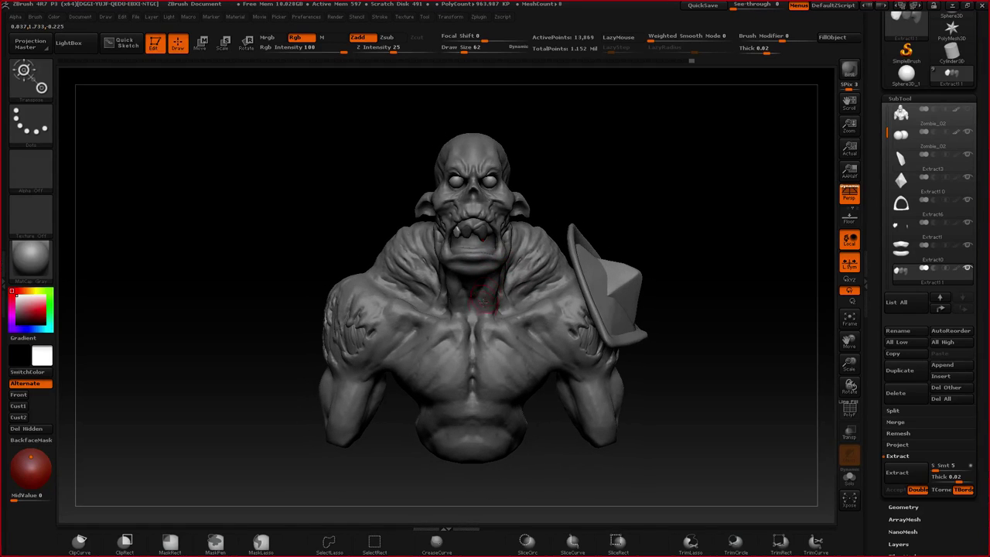
drag(494, 313, 464, 342)
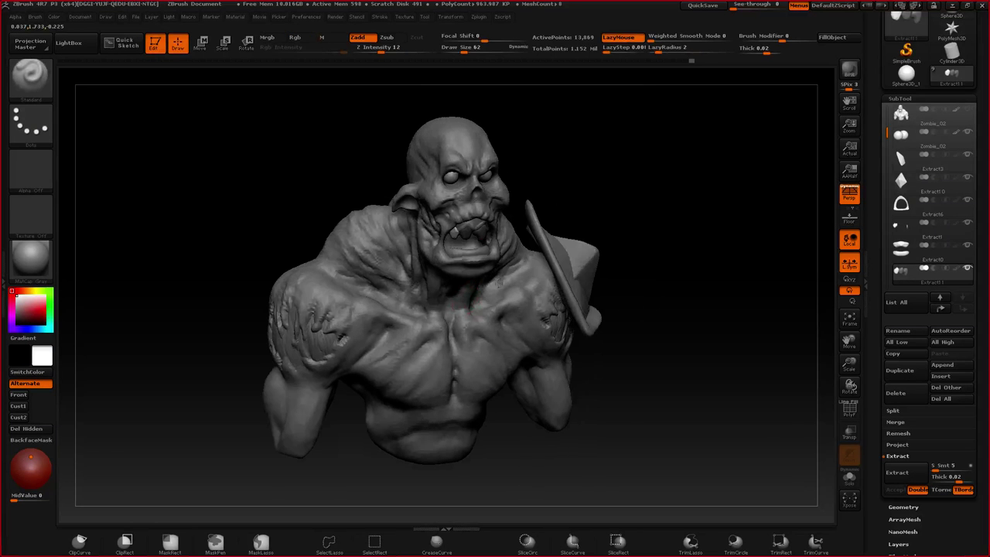
right_drag(500, 284, 472, 263)
drag(473, 263, 583, 223)
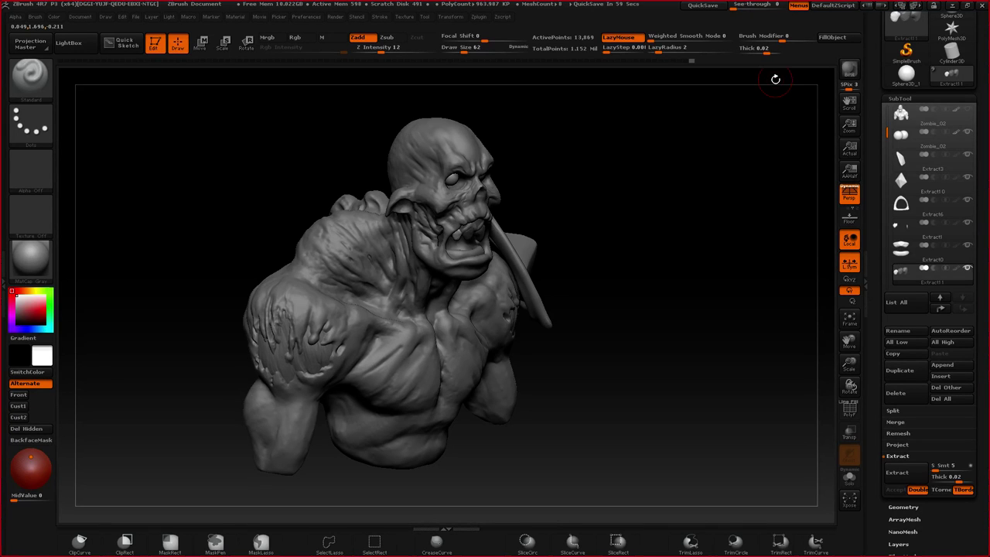
mouse_move(531, 270)
mouse_down()
mouse_move(460, 194)
mouse_move(491, 180)
mouse_move(420, 327)
mouse_move(448, 351)
mouse_move(542, 343)
mouse_move(425, 345)
mouse_move(434, 344)
mouse_move(418, 310)
mouse_up()
ctrl+right_drag(418, 310, 390, 421)
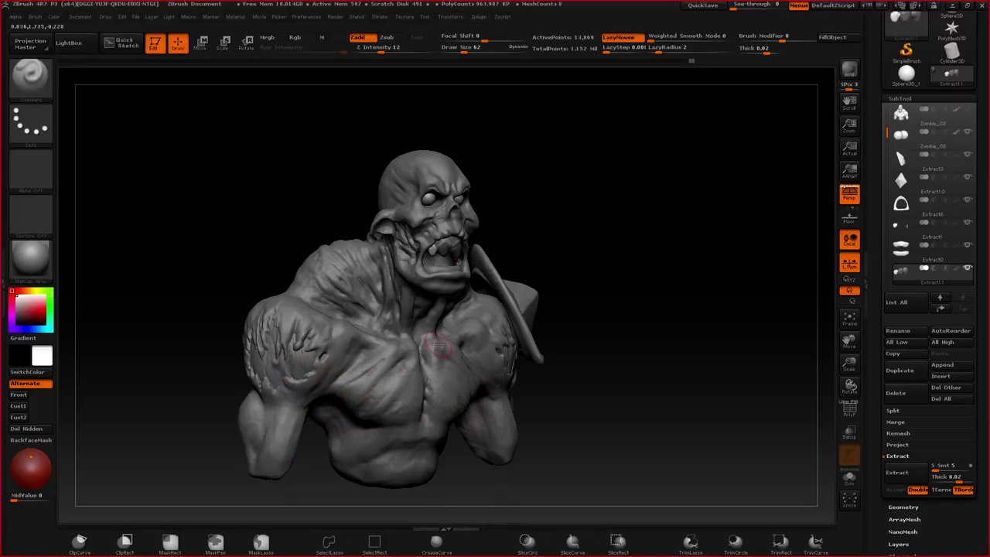
right_drag(411, 334, 409, 355)
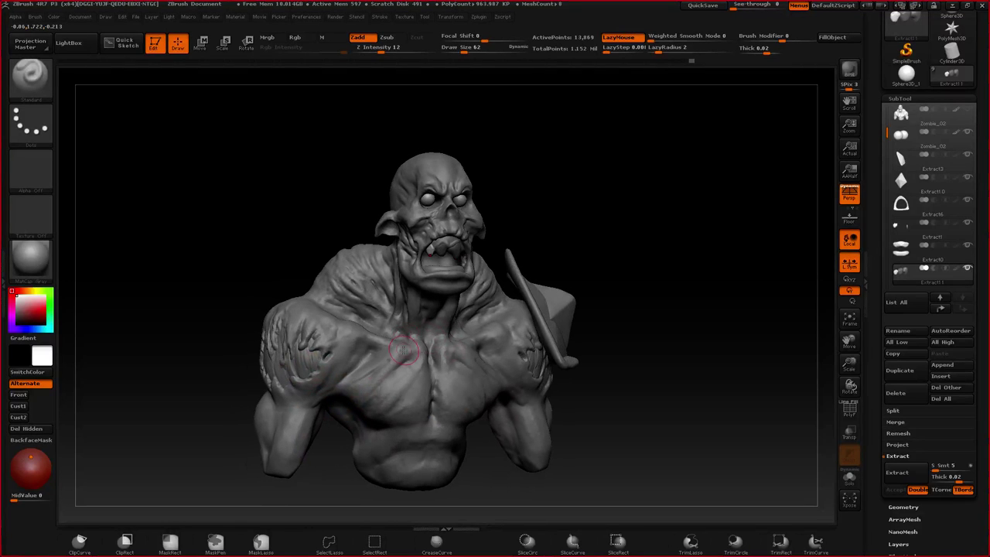
- Select the Extract1 subtool inside the torn shoulder and build up its muscle fibres with a small ClayBuildup brush
ctrl+right_drag(444, 324, 457, 373)
mouse_move(348, 383)
alt+right_down()
mouse_move(435, 314)
mouse_move(422, 352)
mouse_move(409, 335)
alt+right_up()
alt+click(429, 316)
key(b)
key(c)
key(b)
key(space)
mouse_move(408, 348)
mouse_down()
mouse_move(398, 347)
mouse_move(382, 210)
mouse_up()
key(space)
drag(389, 315, 375, 316)
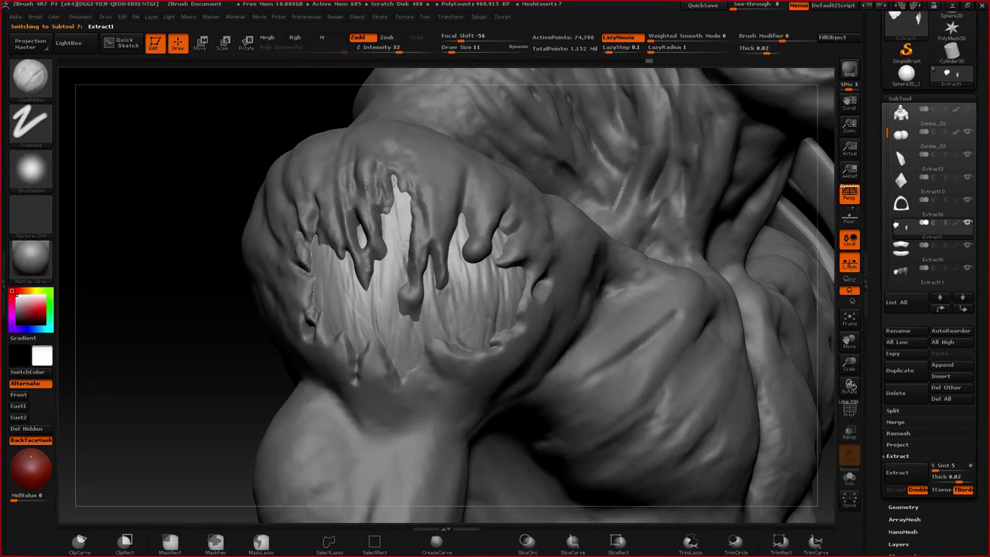
- Enlarge the brush, switch to the Standard brush and refine the exposed muscle fibres in the torn shoulder
key(f)
key(space)
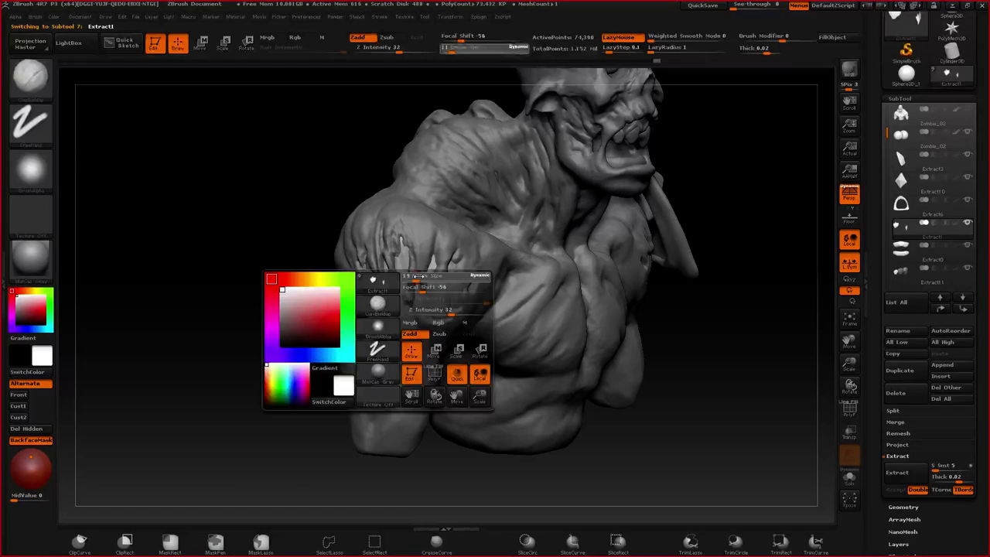
mouse_move(419, 276)
mouse_down()
mouse_move(405, 256)
mouse_move(371, 296)
mouse_up()
key(b)
key(s)
key(t)
mouse_move(306, 313)
mouse_down()
mouse_move(371, 272)
mouse_move(380, 324)
mouse_up()
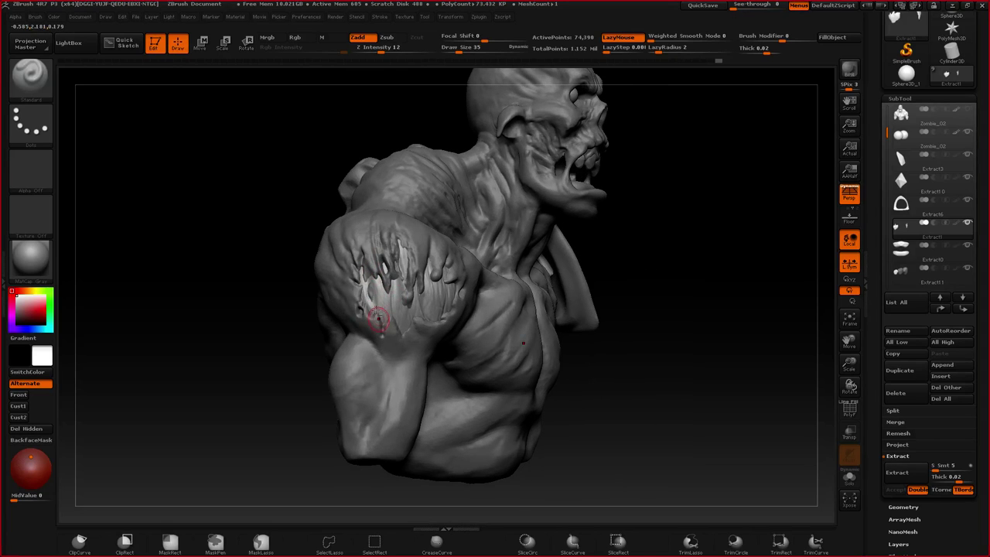
drag(306, 315, 251, 311)
drag(411, 280, 409, 311)
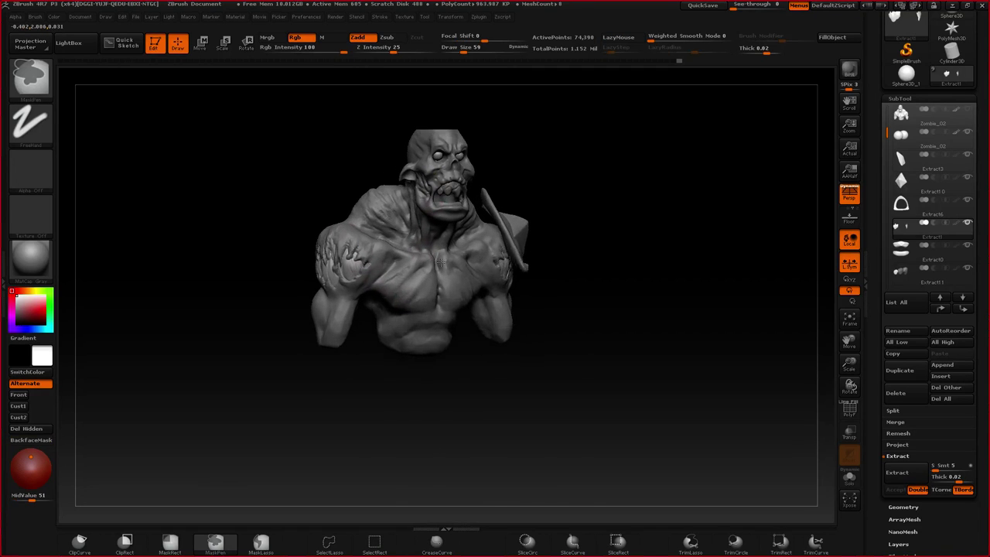
- Select the Zombie_03 subtool and refine the jaw corner below the ear with a ClayBuildup brush reduced to size 35
ctrl+right_drag(441, 262, 437, 288)
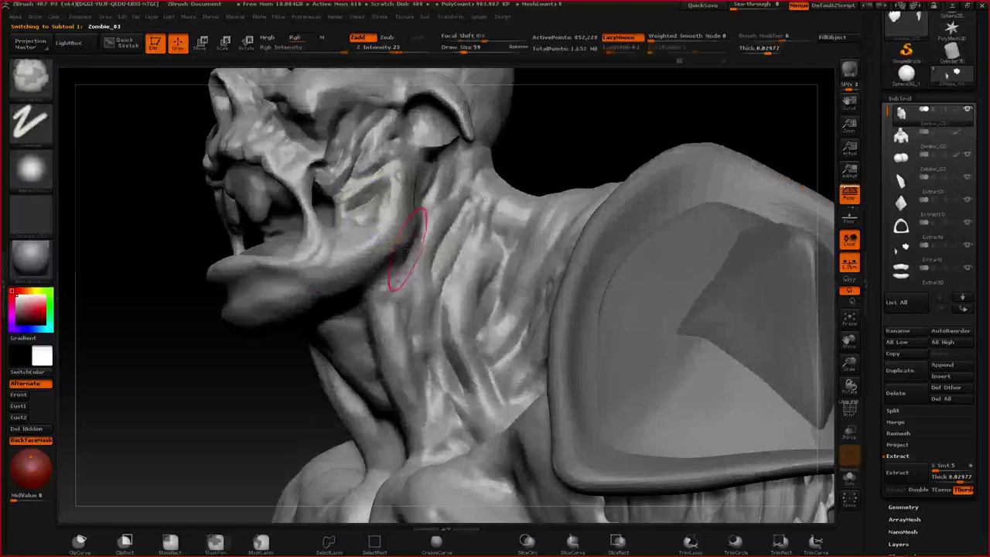
right_click(409, 222)
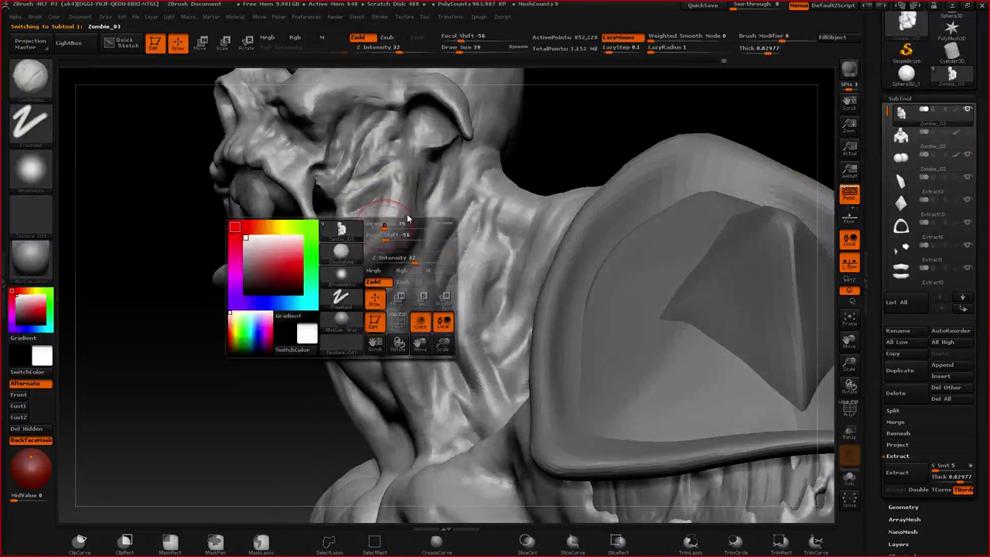
drag(409, 219, 404, 220)
drag(400, 179, 410, 217)
key(ctrl+z)
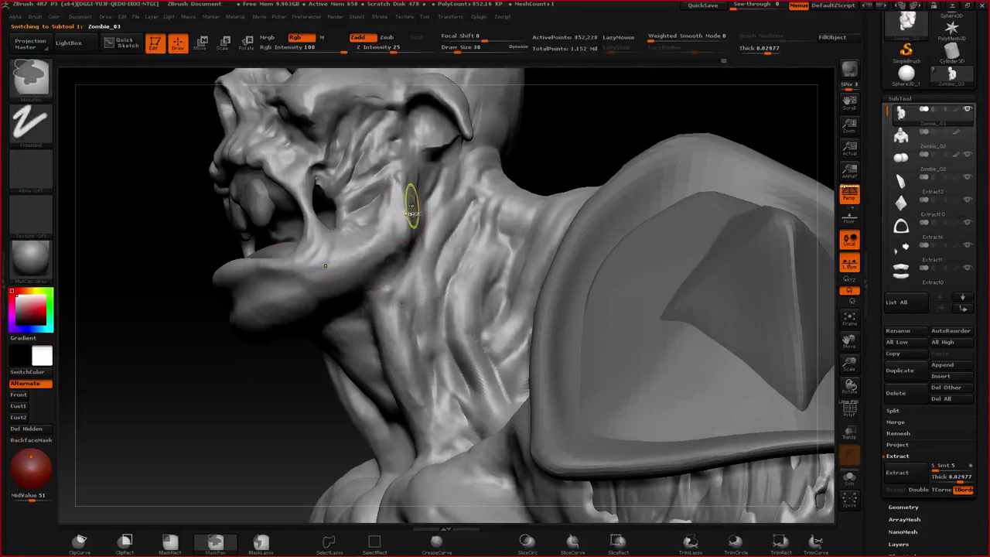
mouse_move(401, 178)
mouse_down()
mouse_move(412, 229)
mouse_move(298, 294)
mouse_up()
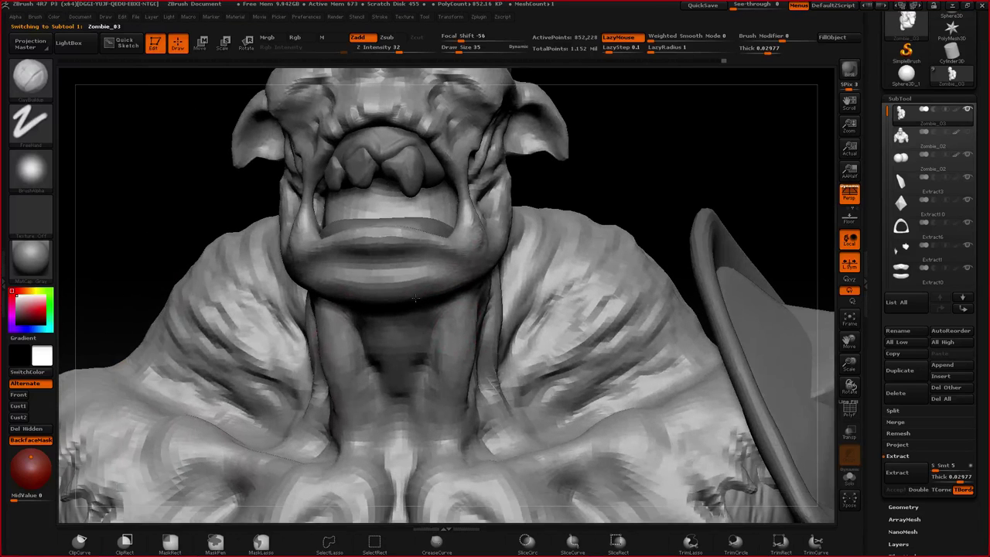
drag(354, 260, 403, 247)
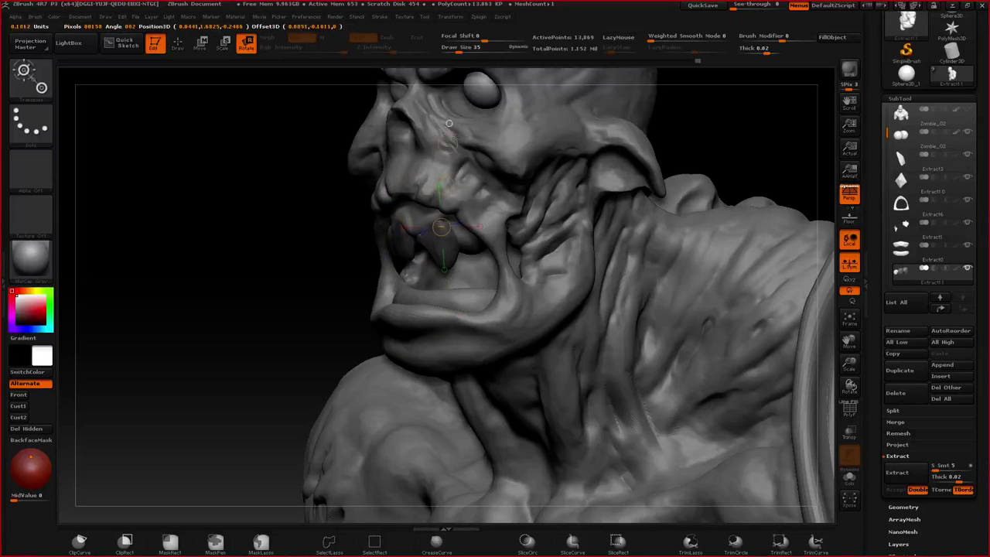
- Duplicate the large upper tooth with Transpose and move the copy beside it toward the open mouth corner
mouse_move(441, 227)
mouse_down()
mouse_move(327, 214)
mouse_move(320, 225)
mouse_up()
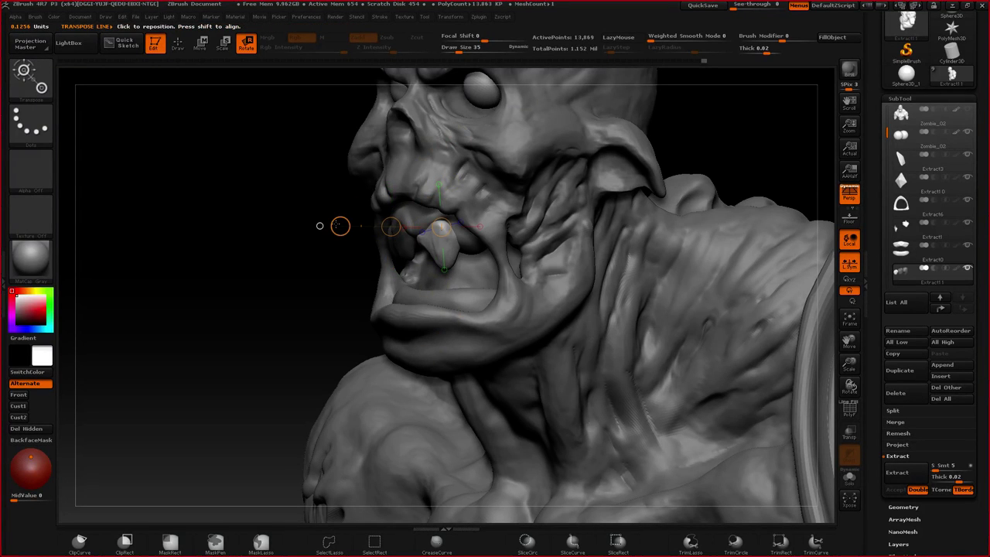
key(w)
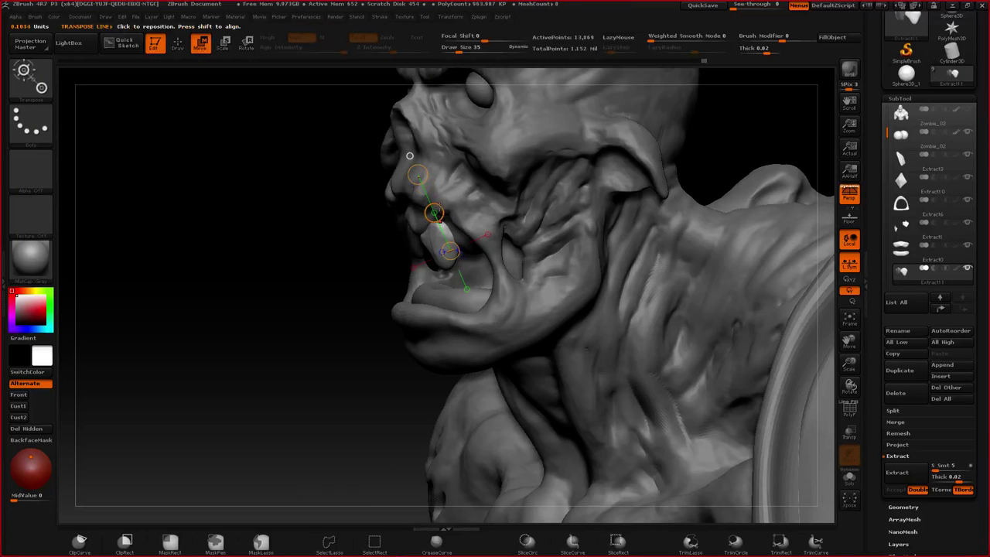
drag(416, 175, 450, 250)
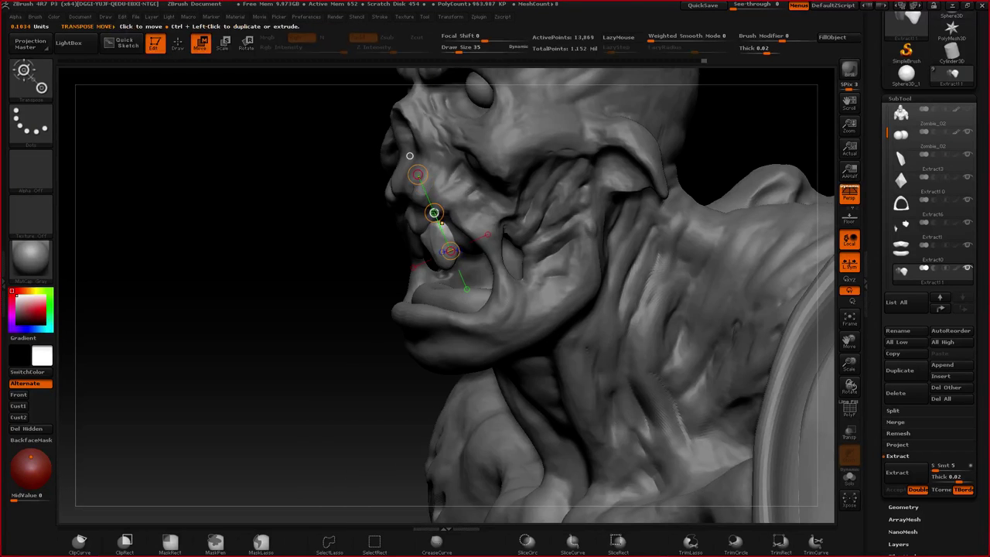
drag(368, 316, 464, 267)
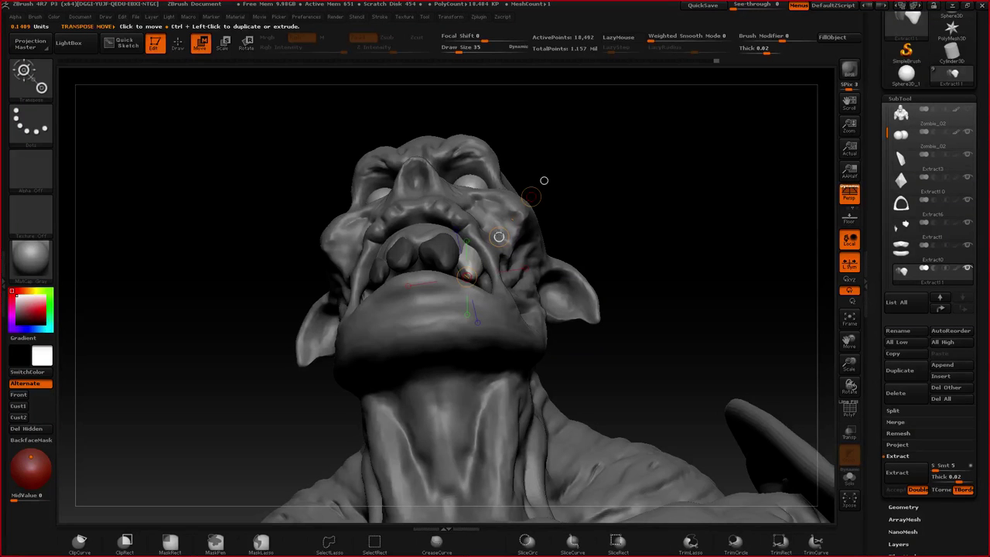
drag(554, 236, 544, 318)
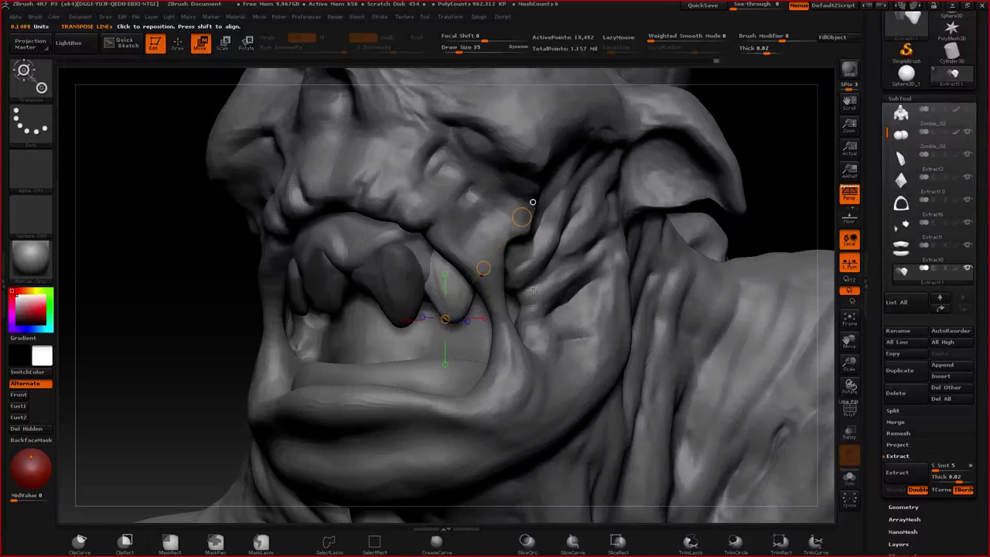
- Scale the duplicated tooth with Transpose and reposition it against the upper gum near the mouth corner
mouse_move(444, 256)
mouse_down()
mouse_move(453, 327)
mouse_move(454, 302)
mouse_up()
key(e)
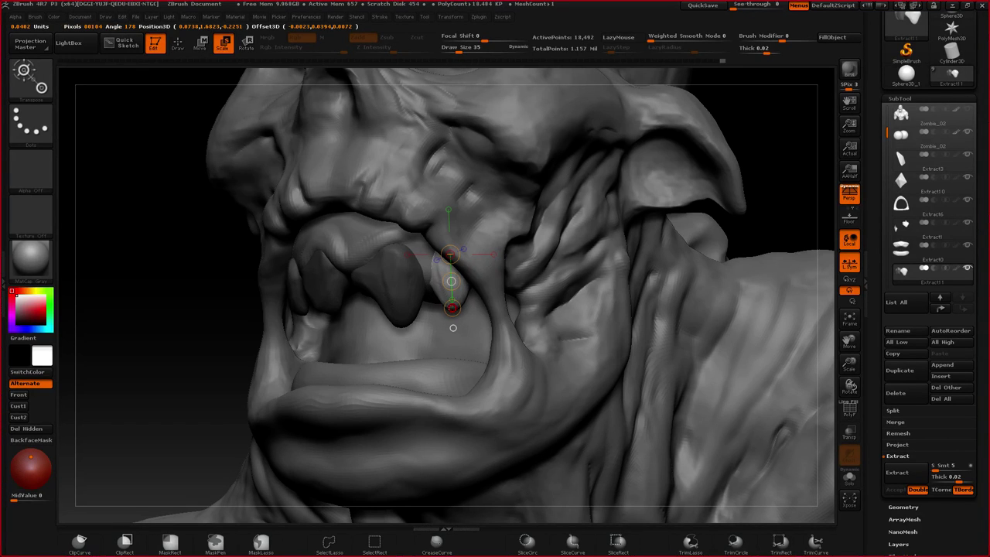
key(w)
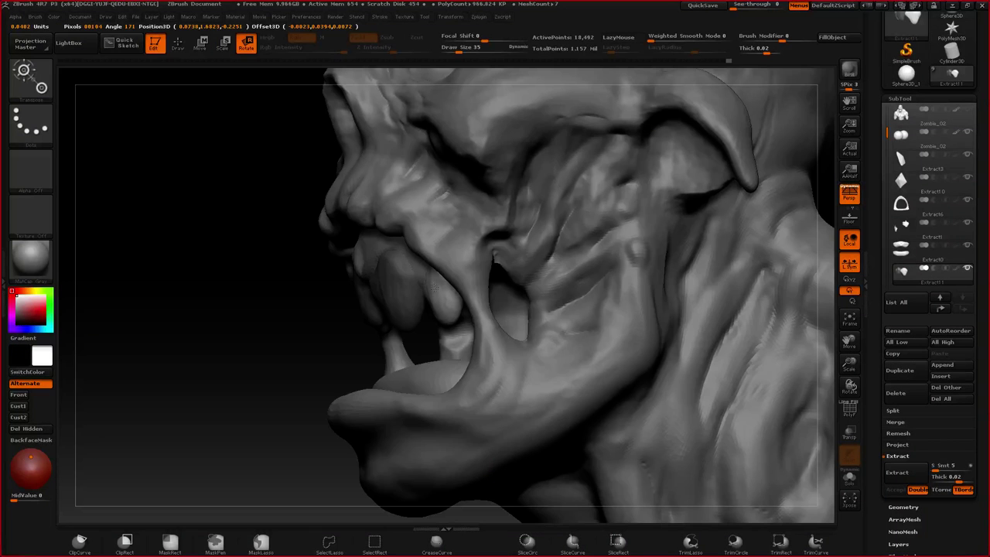
drag(445, 323, 443, 328)
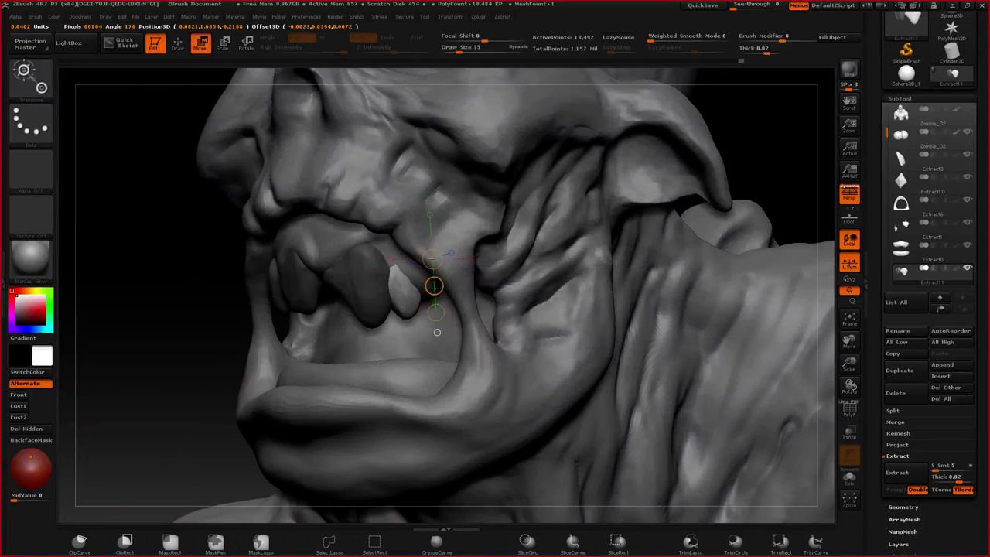
mouse_move(438, 288)
mouse_down()
mouse_move(412, 286)
mouse_move(430, 288)
mouse_up()
- Rotate the duplicated tooth with Transpose to angle it beside the large upper tooth
alt+click(414, 305)
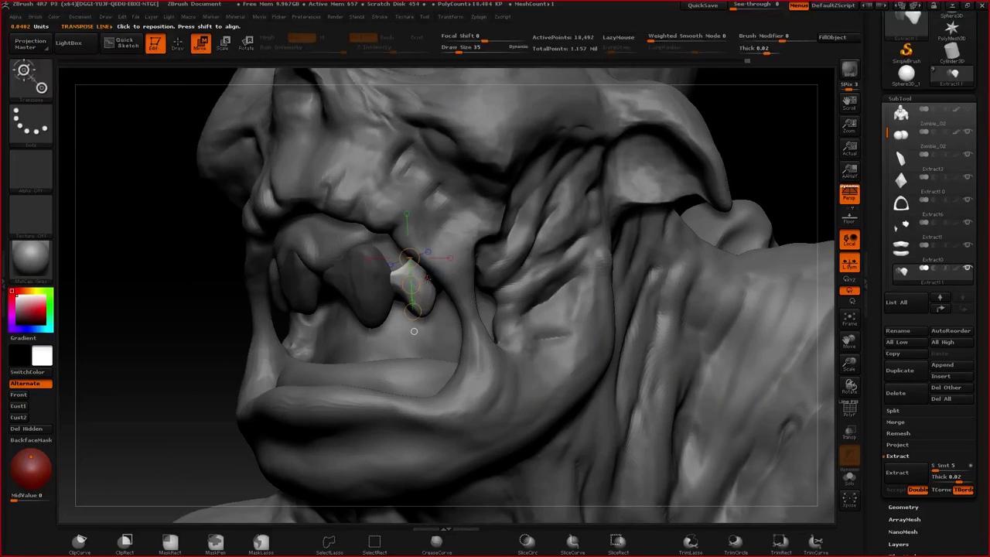
key(r)
drag(414, 331, 423, 357)
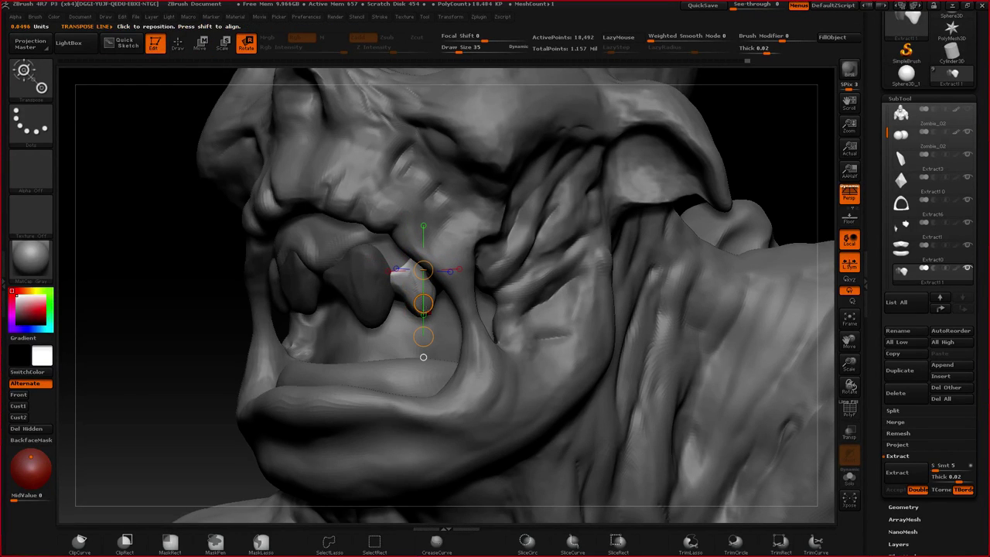
drag(424, 304, 423, 307)
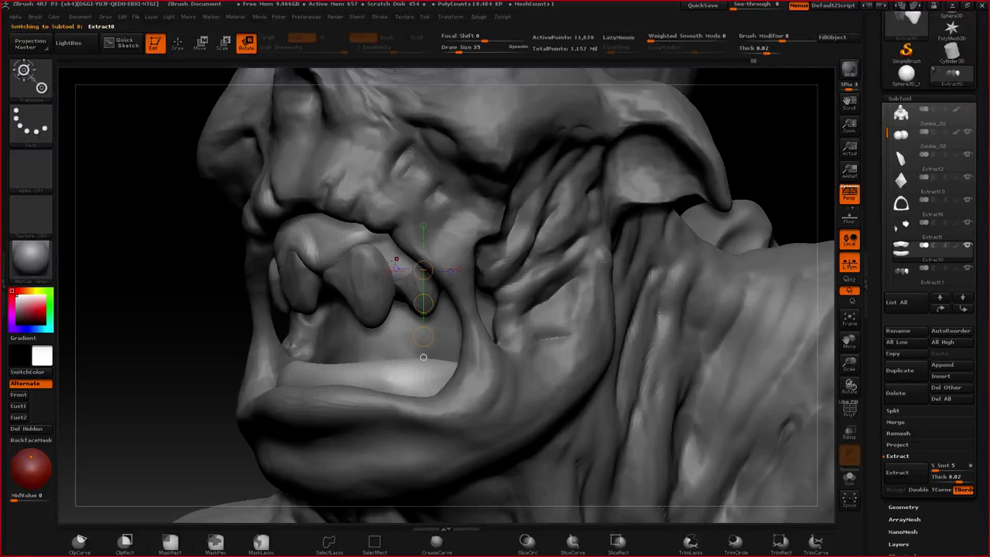
- Select the gums subtool and build up the upper gum around the tooth roots with ClayBuildup at size 17
key(q)
key(space)
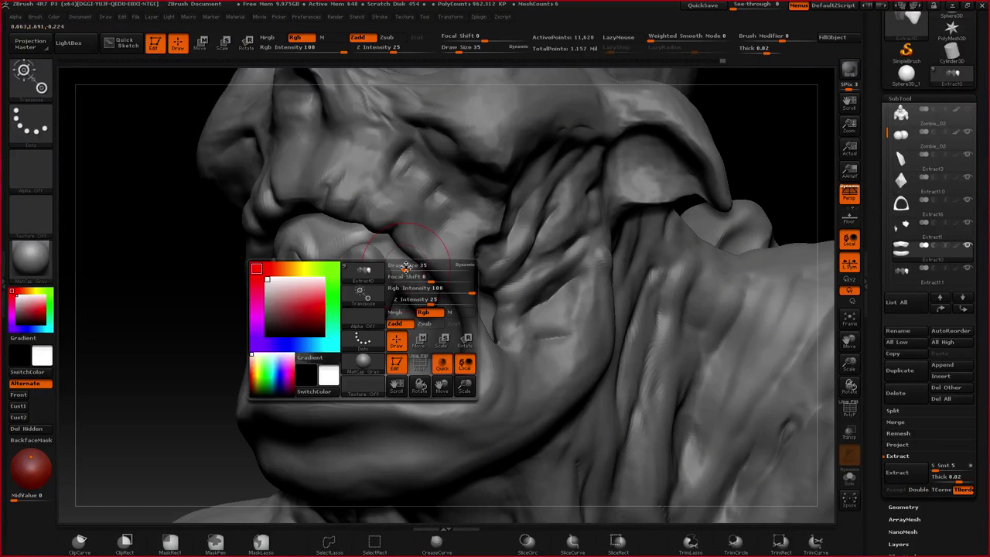
key(b)
key(c)
key(b)
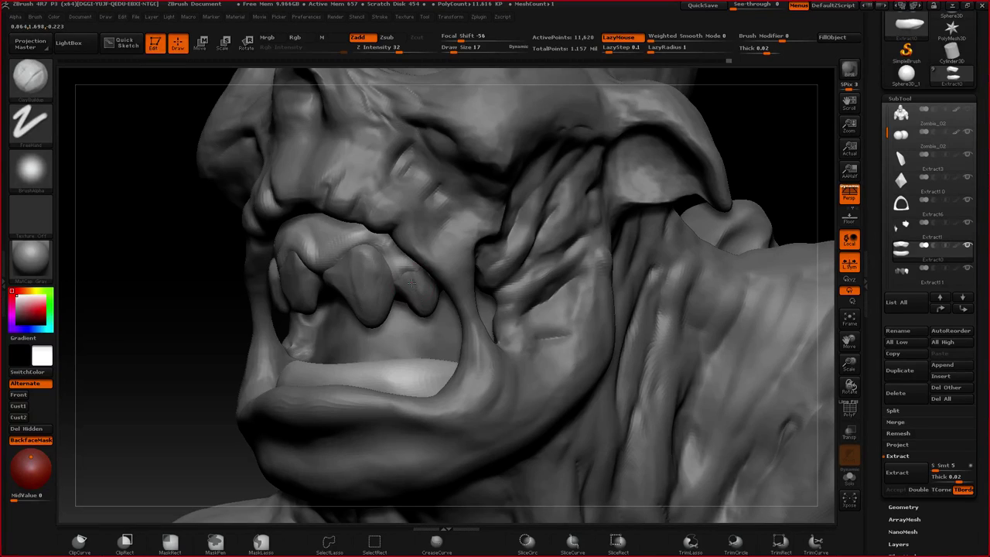
key(ctrl)
mouse_move(386, 315)
ctrl+right_down()
mouse_move(376, 349)
mouse_move(379, 313)
mouse_move(387, 382)
mouse_move(379, 329)
mouse_move(393, 298)
ctrl+right_up()
mouse_move(386, 356)
ctrl+right_down()
mouse_move(399, 290)
mouse_move(395, 220)
mouse_move(363, 243)
ctrl+right_up()
mouse_move(366, 241)
mouse_down()
mouse_move(357, 235)
mouse_move(363, 243)
mouse_up()
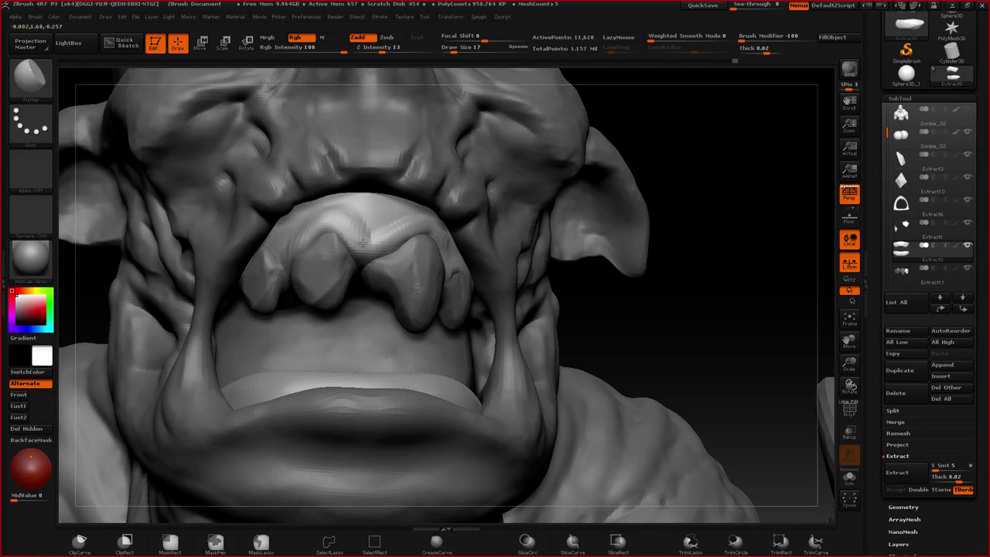
- Add clay to the upper gum over the front tooth with ClayBuildup and even it out with the Flatten brush
key(b)
key(c)
key(b)
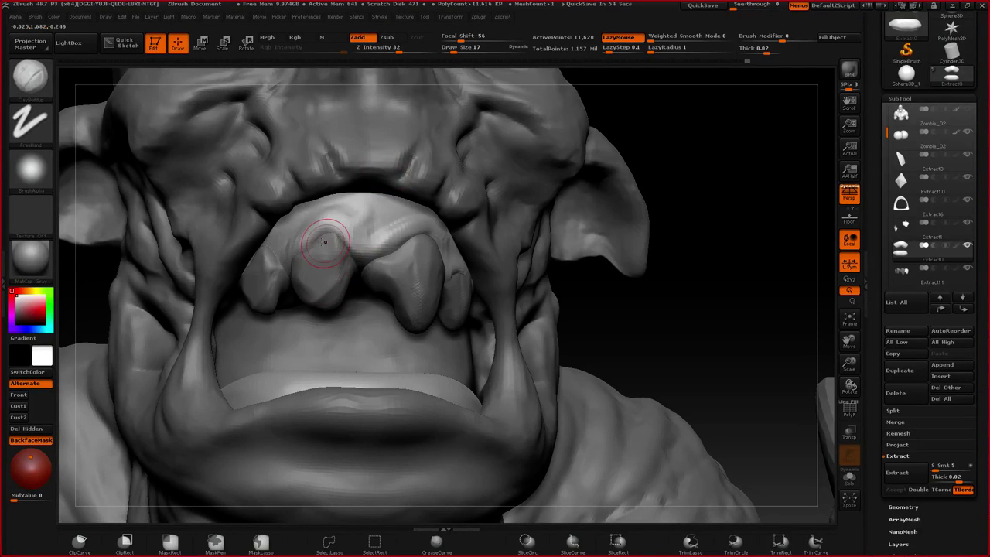
mouse_move(293, 252)
mouse_down()
mouse_move(300, 226)
mouse_move(324, 219)
mouse_up()
key(b)
key(f)
key(a)
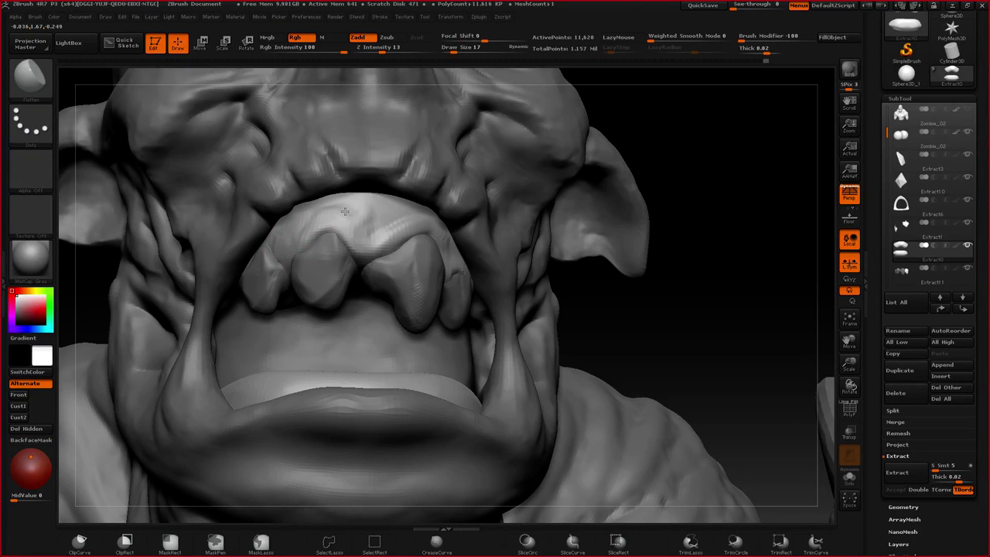
- Switch back to ClayBuildup and thicken the upper gum between the front tooth and the small corner tooth
key(b)
key(c)
key(b)
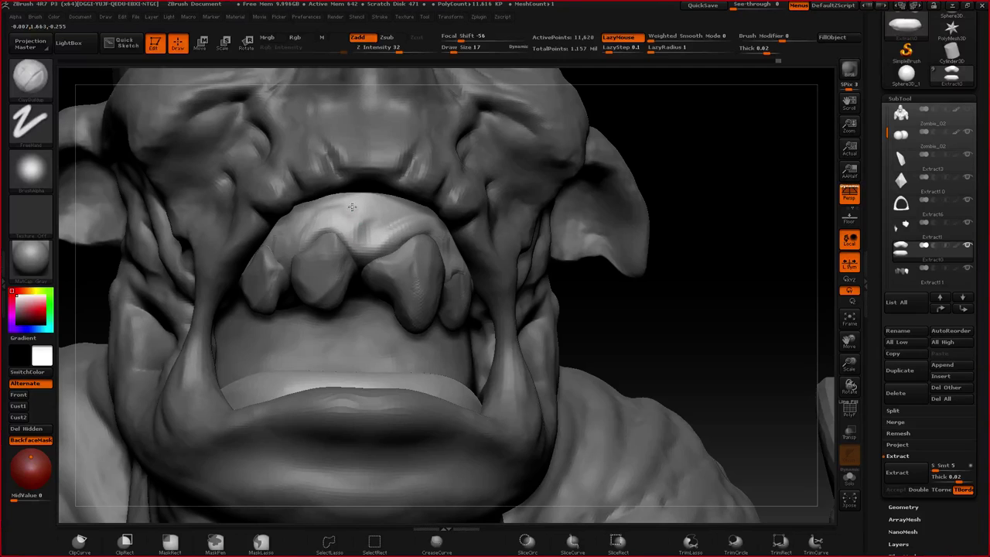
drag(310, 221, 284, 243)
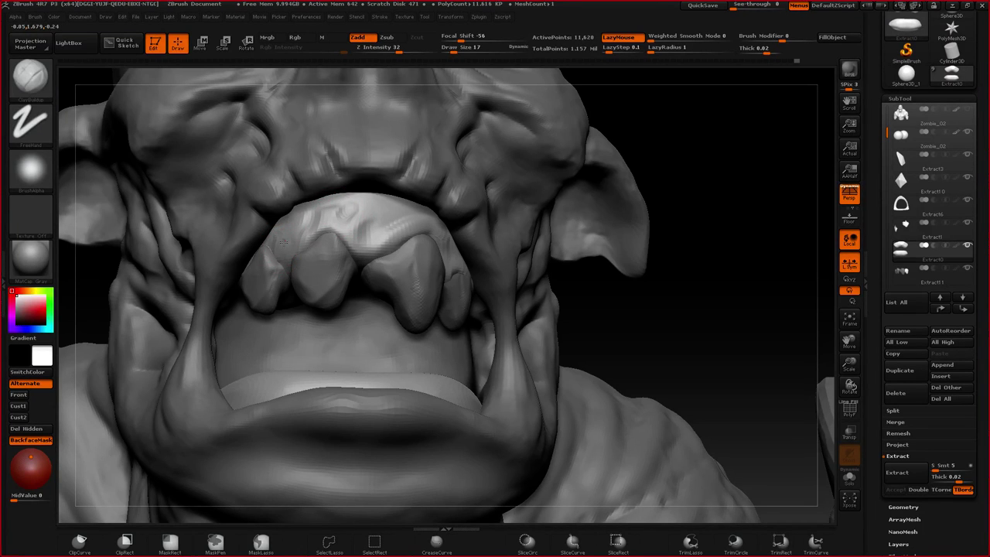
mouse_move(283, 244)
ctrl+right_down()
mouse_move(280, 328)
mouse_move(311, 262)
mouse_move(347, 322)
ctrl+right_up()
- Carve creases into the upper gum between the teeth with Dam_Standard and check the mouth on the whole bust
key(b)
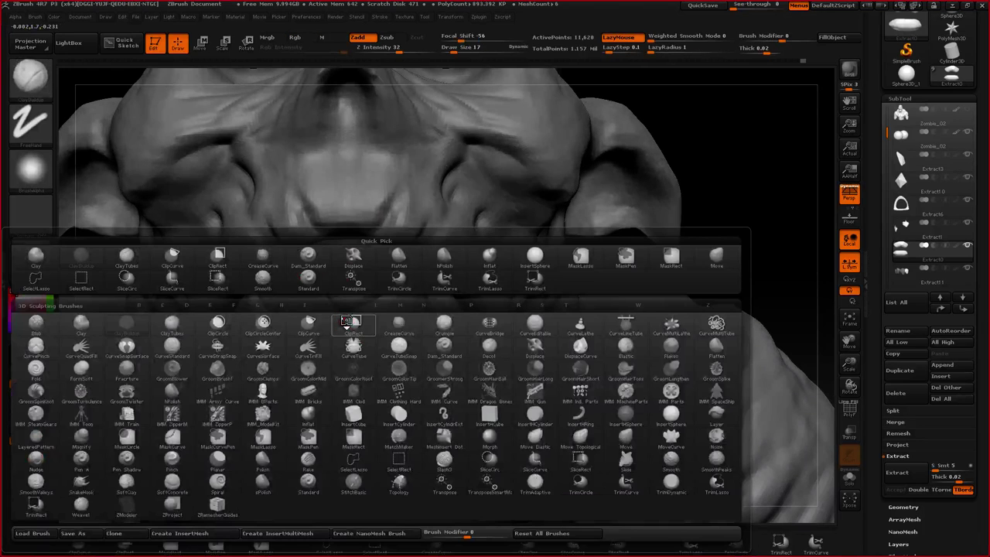
key(d)
key(s)
drag(372, 251, 340, 293)
mouse_move(340, 291)
ctrl+right_down()
mouse_move(323, 222)
mouse_move(395, 186)
mouse_move(362, 226)
mouse_move(405, 327)
ctrl+right_up()
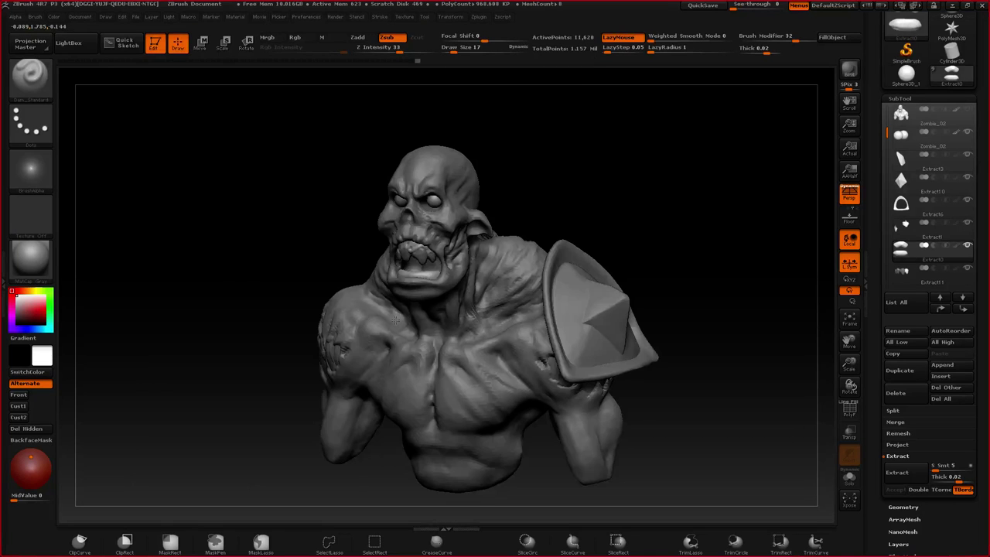
right_drag(395, 320, 485, 292)
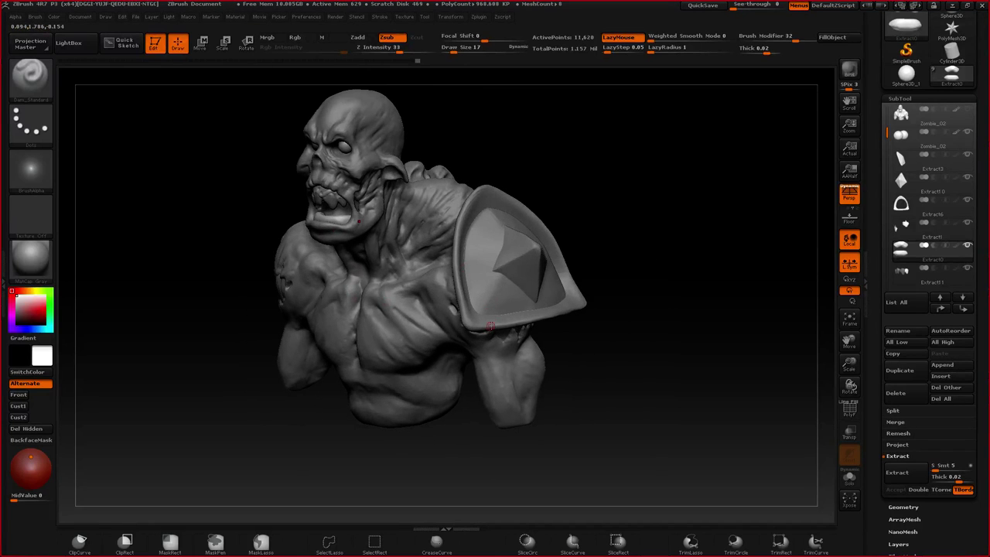
- Select the shoulder pad's raised rim subtool and open its ClayPolish geometry settings
alt+click(490, 328)
right_drag(592, 316, 524, 316)
drag(525, 308, 543, 299)
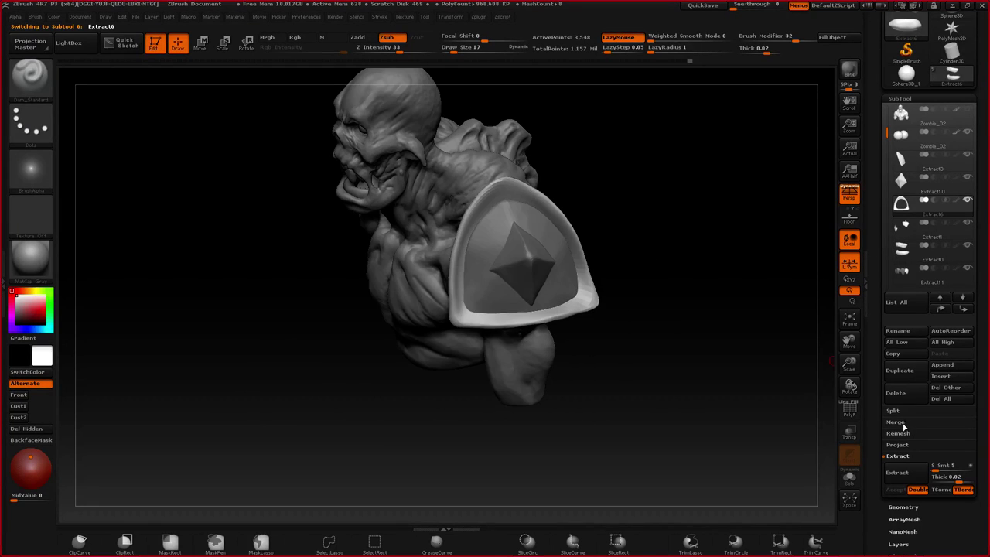
click(904, 507)
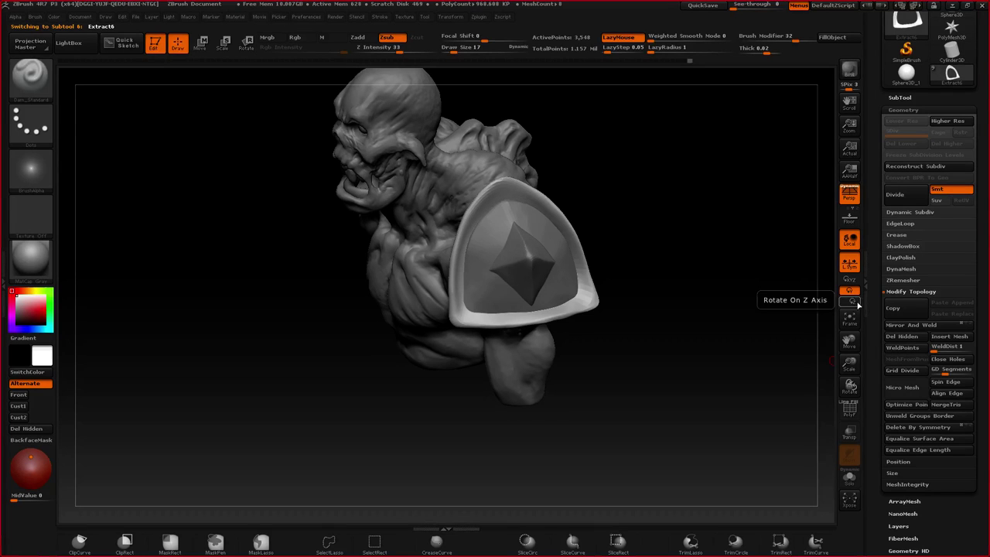
click(900, 258)
mouse_move(619, 329)
shift+mouse_down()
mouse_move(602, 290)
mouse_move(507, 280)
shift+mouse_up()
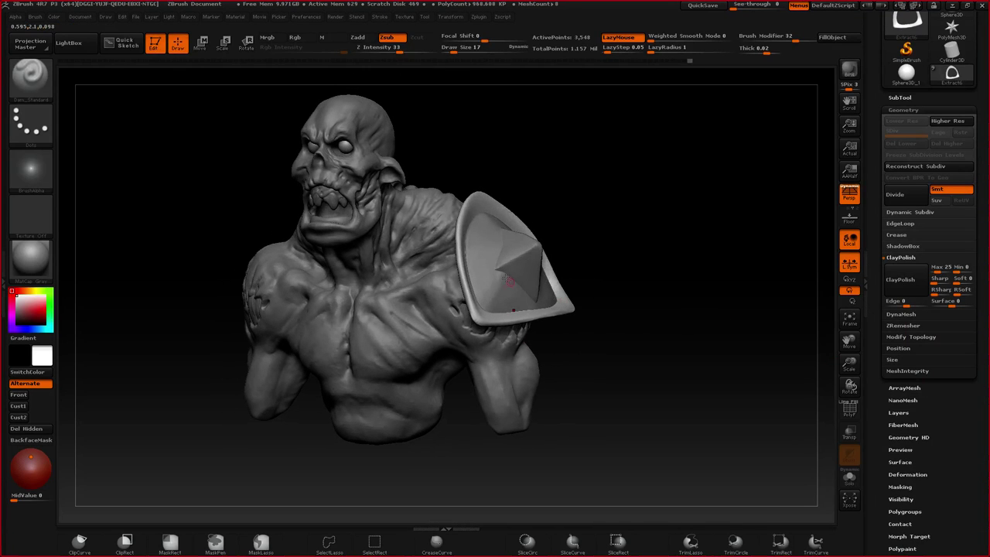
- Set the brush size to 32 and inspect the whole bust from the front and the head up close
mouse_move(507, 279)
ctrl+right_down()
mouse_move(480, 336)
mouse_move(499, 380)
mouse_move(561, 397)
mouse_move(584, 337)
mouse_move(560, 382)
ctrl+right_up()
key(space)
drag(557, 384, 570, 430)
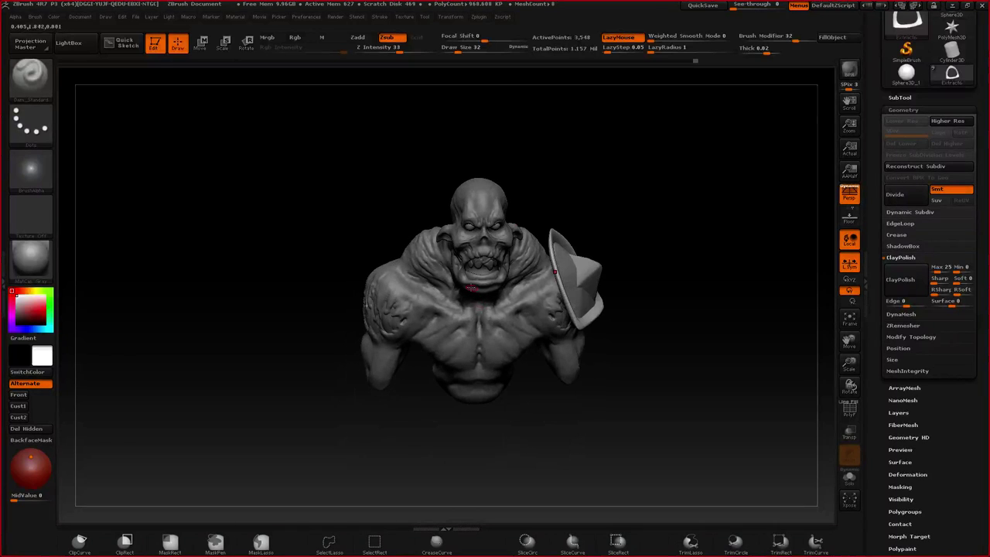
alt+right_drag(439, 371, 417, 377)
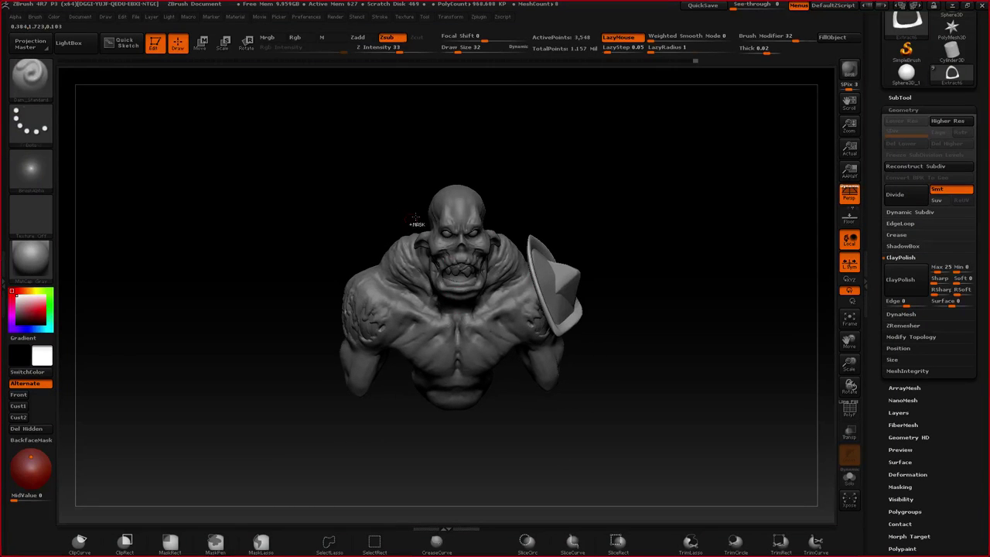
mouse_move(454, 174)
ctrl+right_down()
mouse_move(407, 276)
mouse_move(360, 280)
mouse_move(391, 326)
mouse_move(331, 279)
mouse_move(393, 317)
ctrl+right_up()
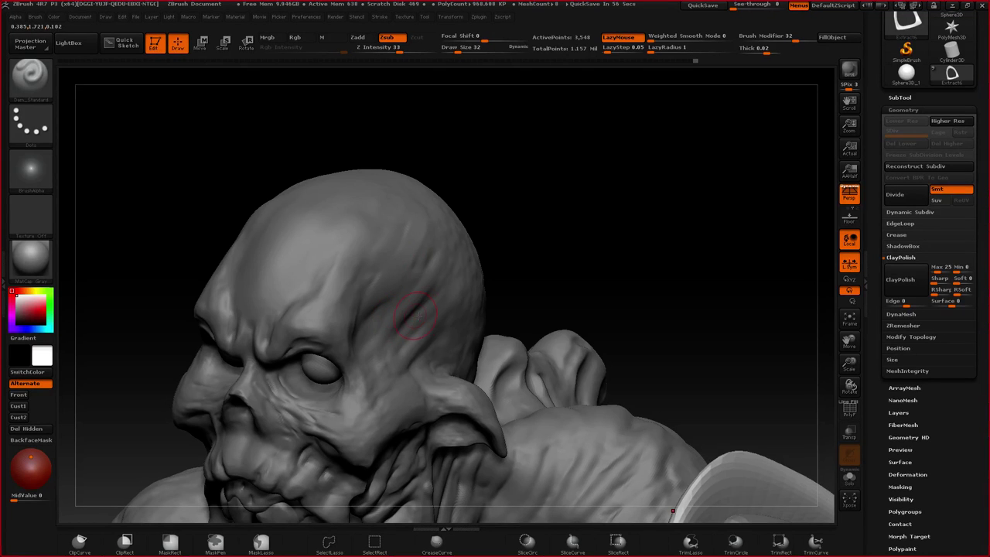
alt+right_drag(423, 313, 507, 292)
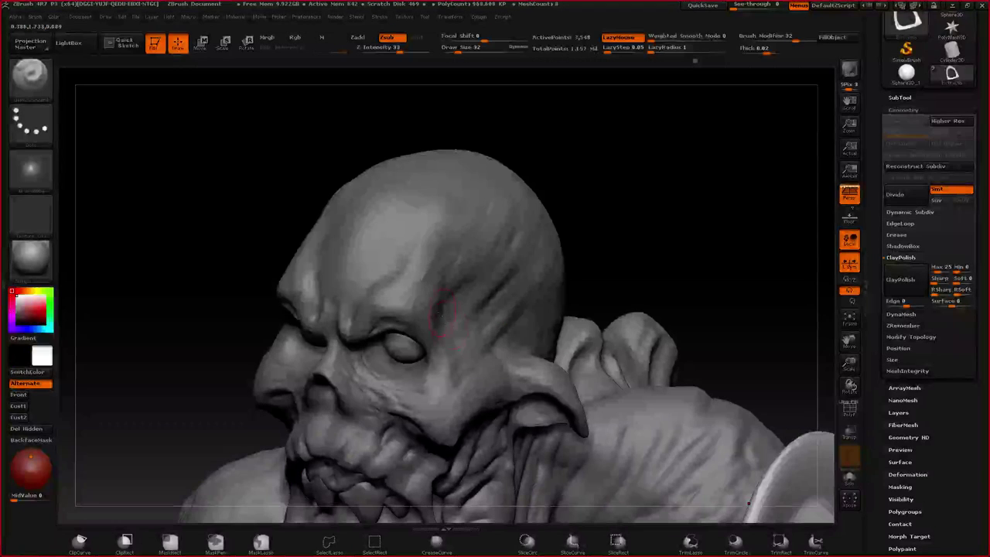
- Select the zombie's body subtool and carve creases into the forehead above the brows with Dam_Standard
alt+click(429, 291)
alt+right_drag(429, 291, 449, 320)
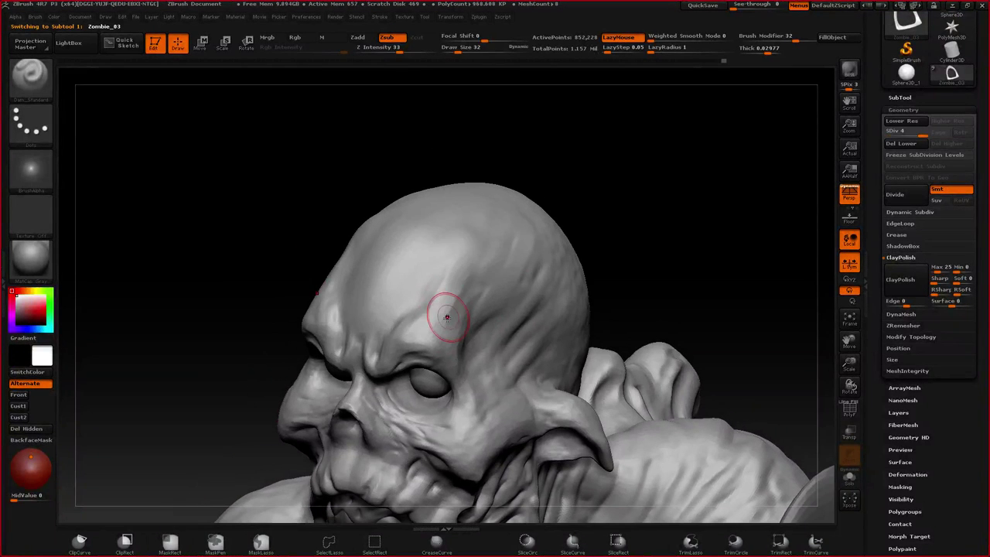
key(b)
key(c)
key(b)
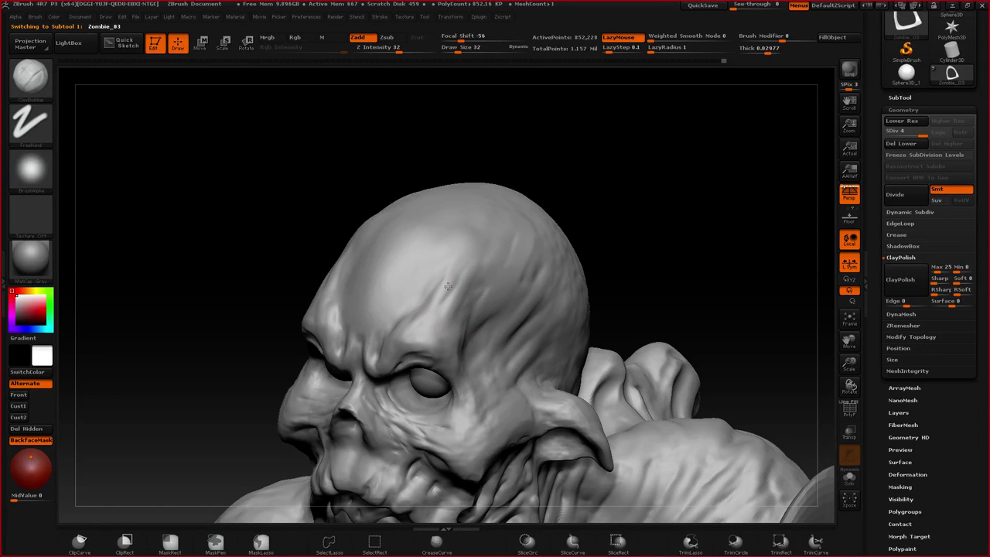
key(b)
key(d)
key(s)
mouse_move(433, 316)
right_down()
mouse_move(462, 323)
mouse_move(420, 287)
right_up()
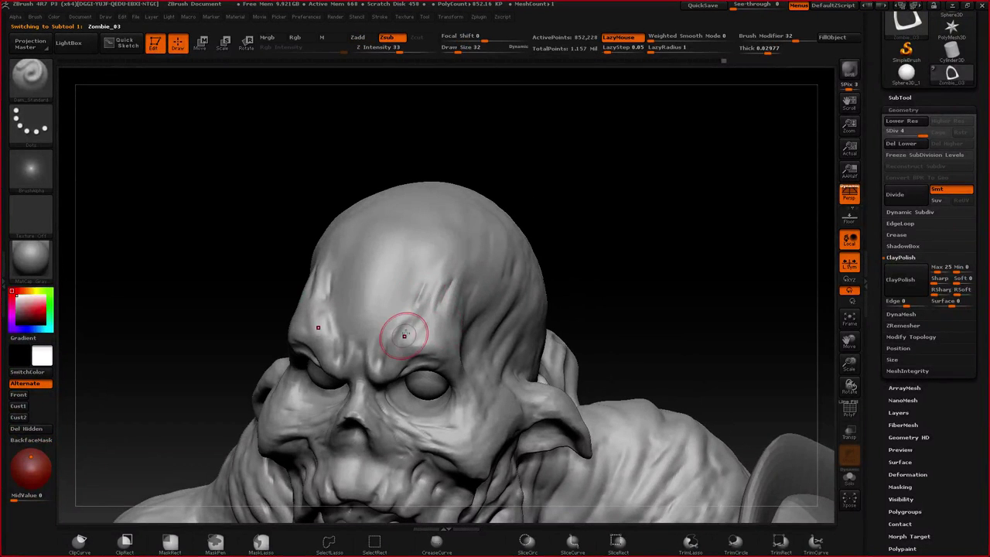
- Check the whole bust from several angles and select the upper teeth subtool
ctrl+right_drag(405, 336, 455, 202)
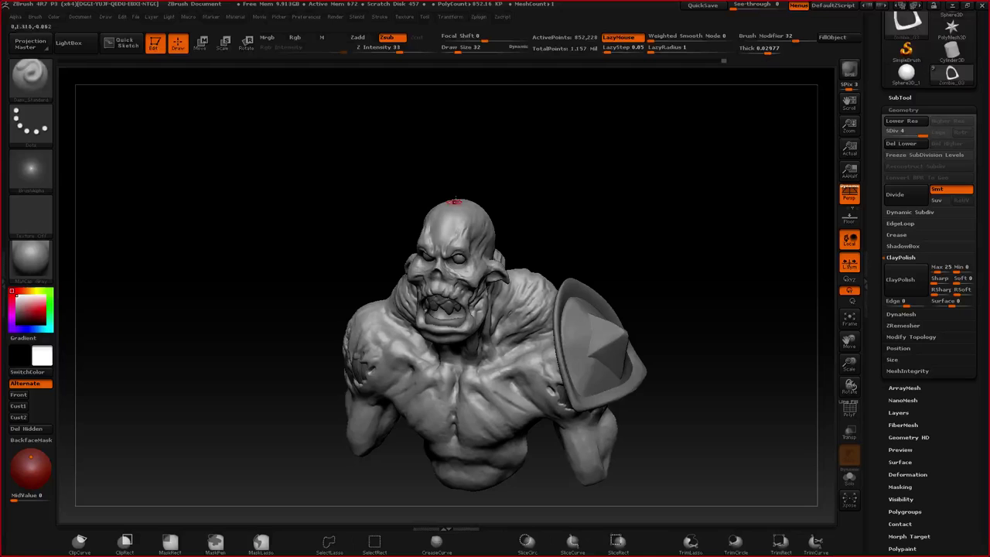
mouse_move(381, 361)
right_down()
mouse_move(400, 328)
mouse_move(378, 331)
mouse_move(364, 382)
mouse_move(376, 338)
mouse_move(410, 336)
right_up()
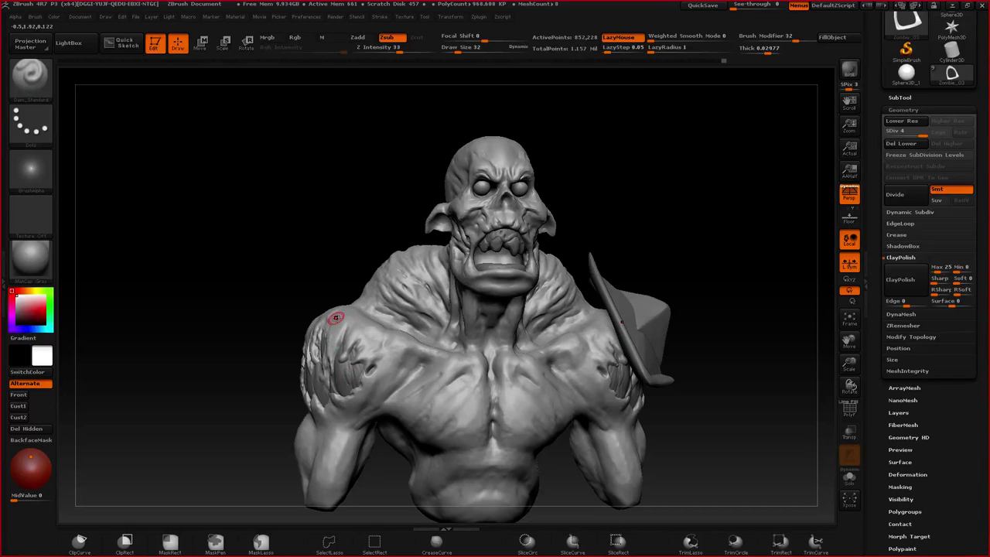
right_drag(336, 318, 410, 334)
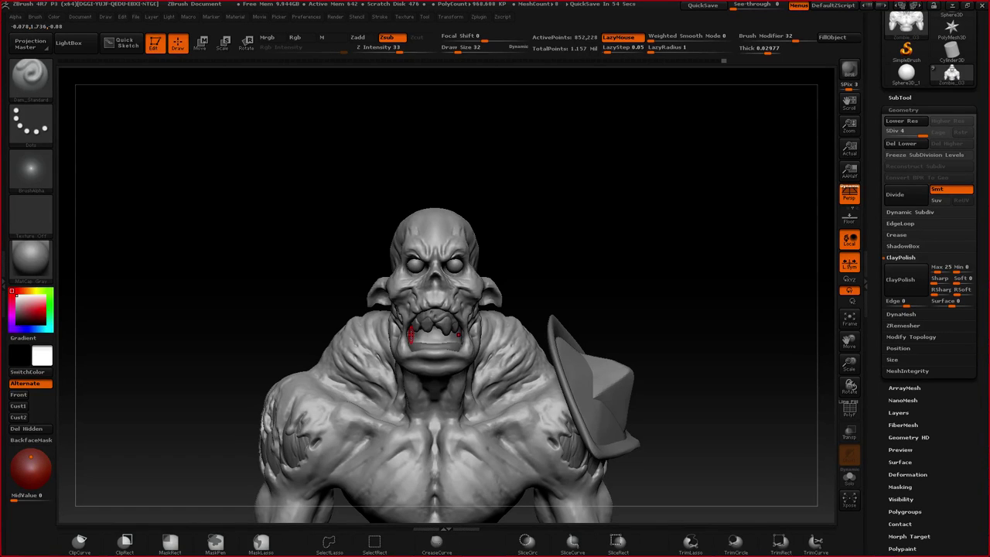
alt+right_drag(394, 351, 485, 301)
alt+click(528, 246)
right_drag(528, 246, 559, 260)
ctrl+right_drag(558, 260, 566, 214)
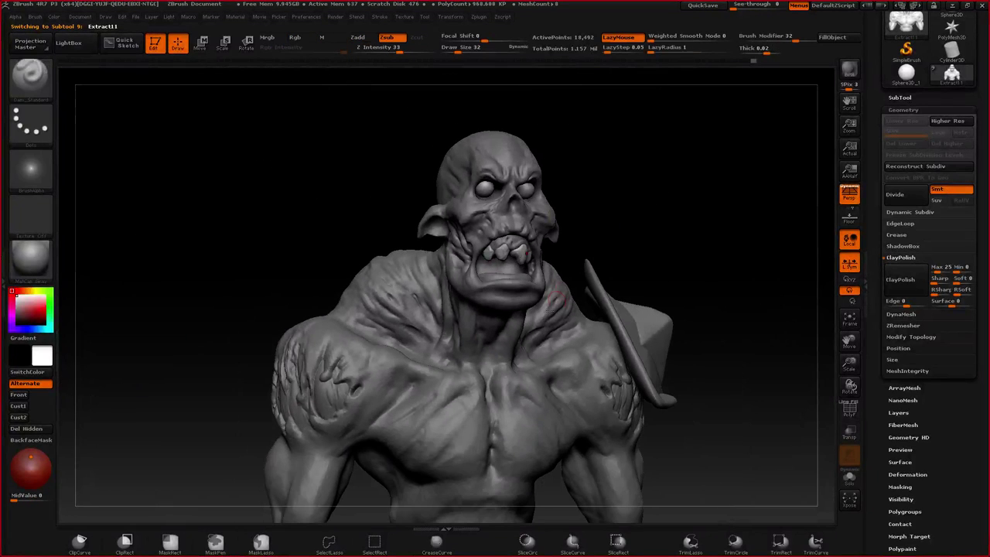
ctrl+right_drag(551, 309, 496, 254)
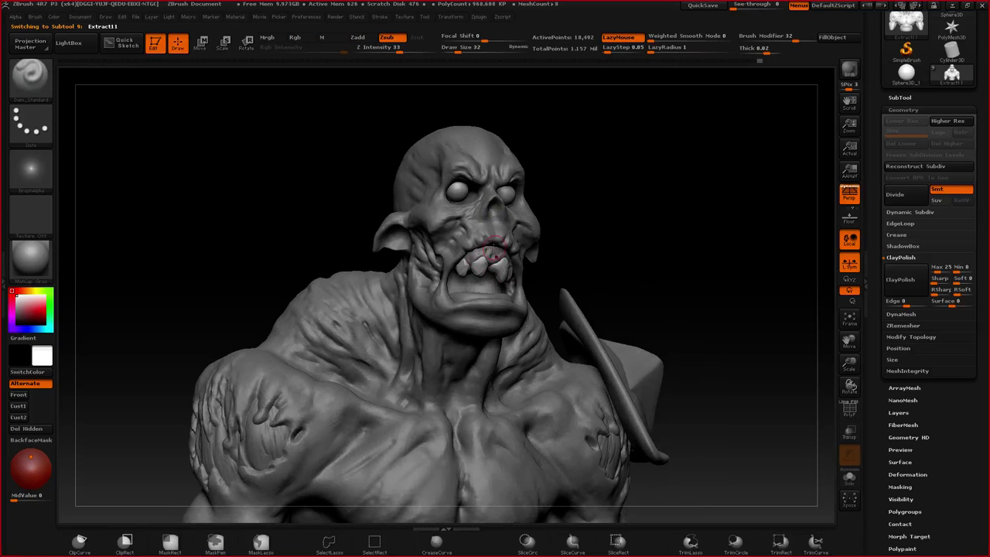
- Switch to ClayBuildup at brush size 20 and reselect the zombie's body subtool
alt+drag(492, 251, 455, 305)
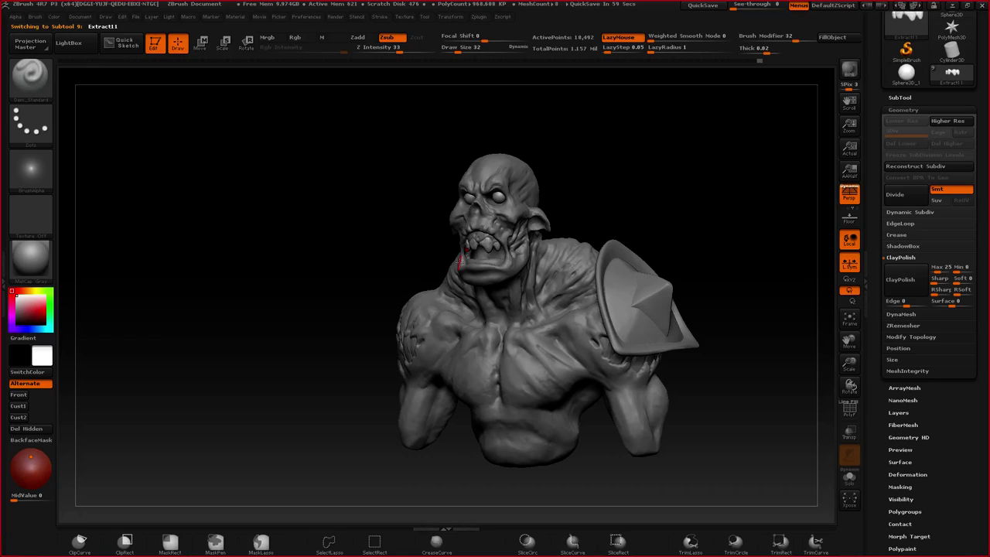
mouse_move(483, 264)
right_down()
mouse_move(500, 233)
mouse_move(494, 212)
mouse_move(495, 371)
right_up()
key(space)
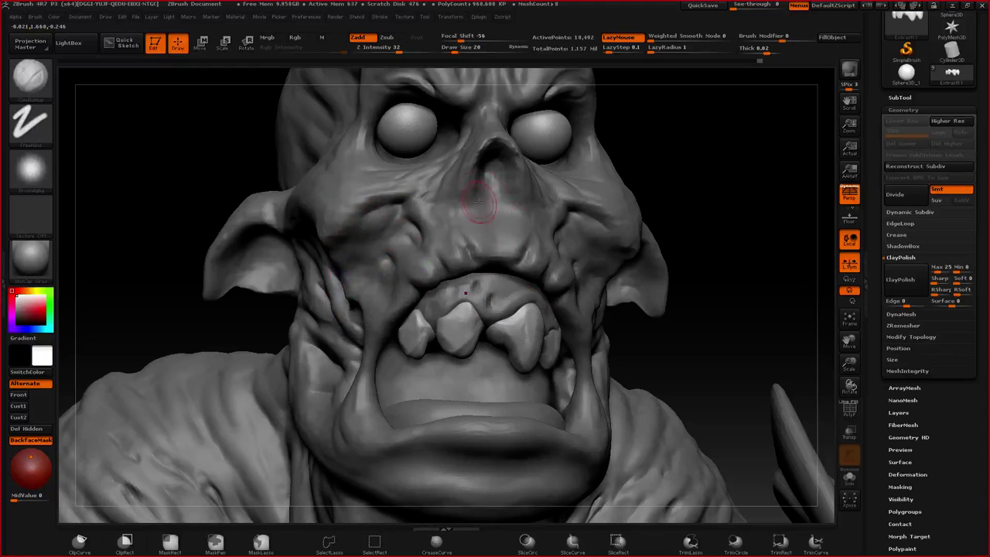
alt+click(476, 205)
key(d)
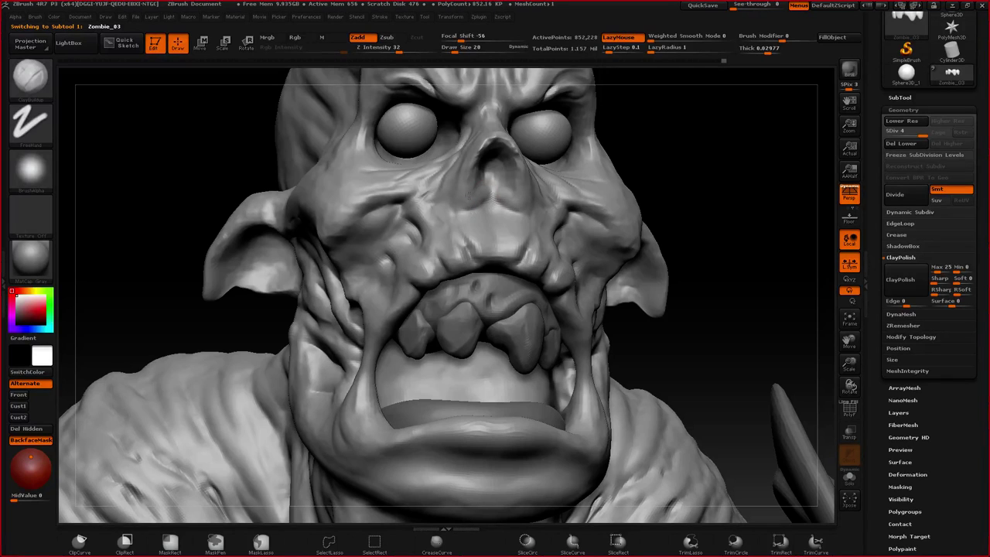
- Set the ClayBuildup brush size to 26 and build up the chest muscle beside the sternum
right_click(467, 256)
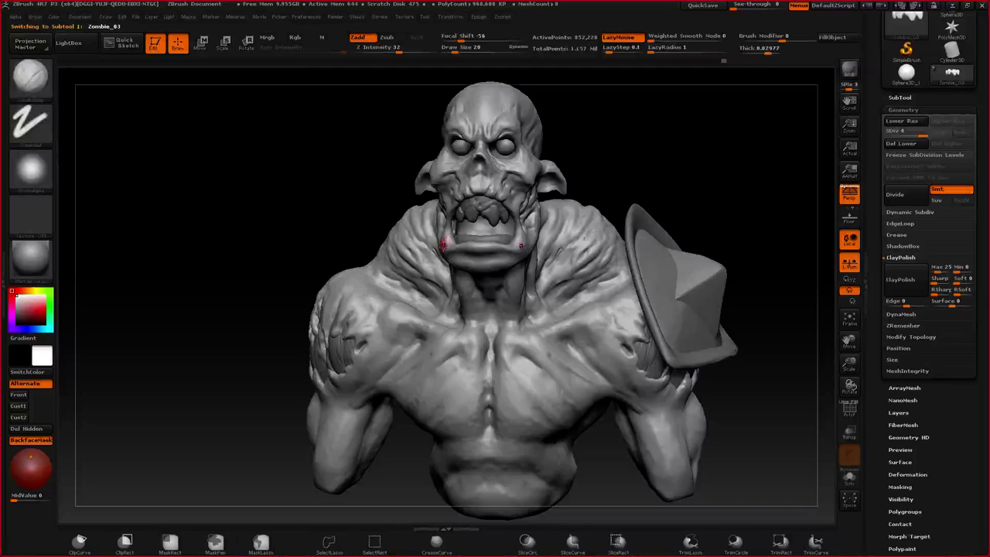
right_drag(418, 363, 443, 294)
mouse_move(398, 361)
right_down()
mouse_move(395, 315)
mouse_move(414, 294)
mouse_move(422, 185)
mouse_move(472, 286)
right_up()
right_click(472, 286)
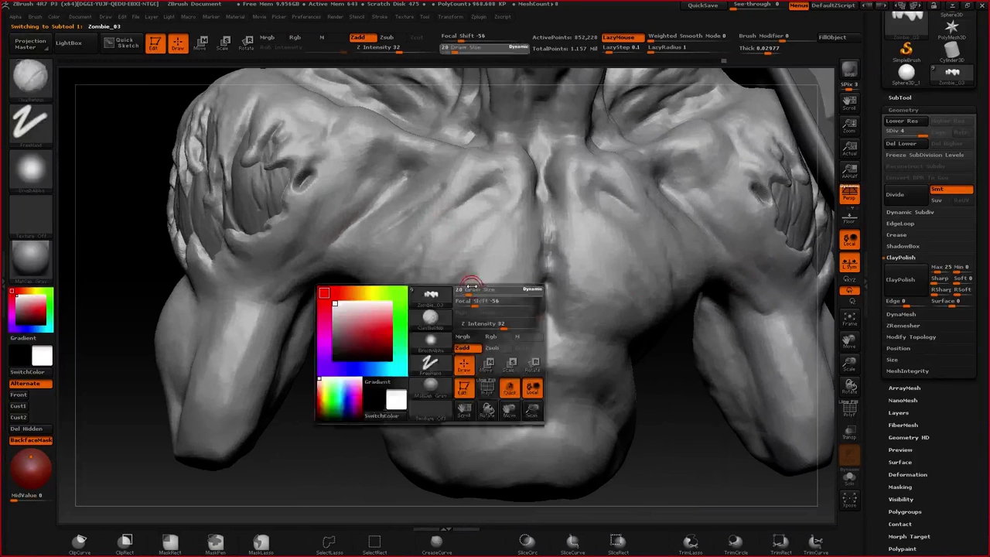
drag(472, 288, 477, 287)
right_click(498, 209)
mouse_move(507, 183)
mouse_down()
mouse_move(500, 203)
mouse_move(511, 210)
mouse_move(513, 280)
mouse_up()
- Refine the flesh around the corner of the mouth and pick another sculpting brush
mouse_move(471, 243)
ctrl+right_down()
mouse_move(467, 193)
mouse_move(473, 284)
mouse_move(433, 223)
ctrl+right_up()
ctrl+right_drag(434, 223, 453, 259)
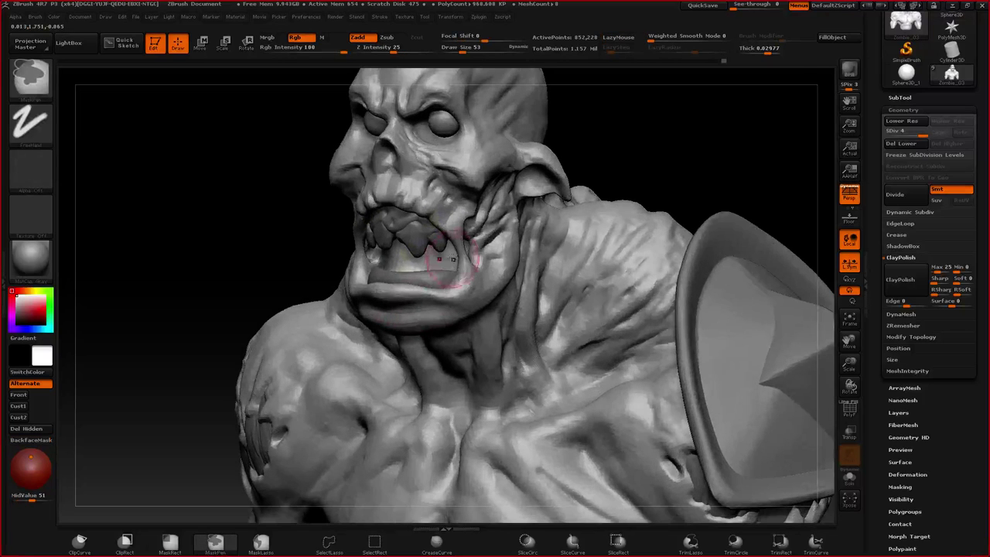
mouse_move(465, 219)
mouse_down()
mouse_move(470, 239)
mouse_move(460, 241)
mouse_move(477, 241)
mouse_move(469, 247)
mouse_up()
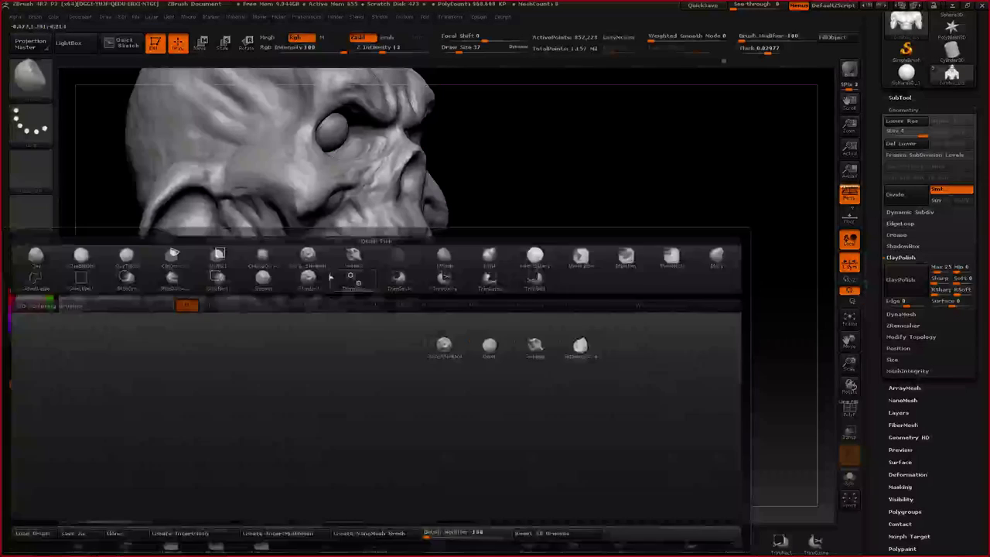
click(341, 271)
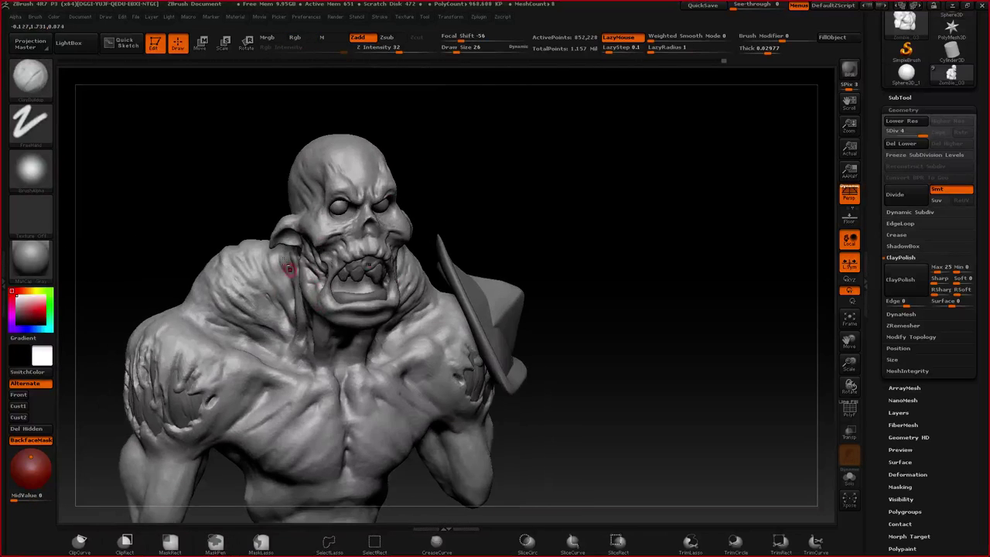
- Set the ClayBuildup brush size to 17 and refine the forms around the ear and neck
alt+right_drag(294, 273, 374, 273)
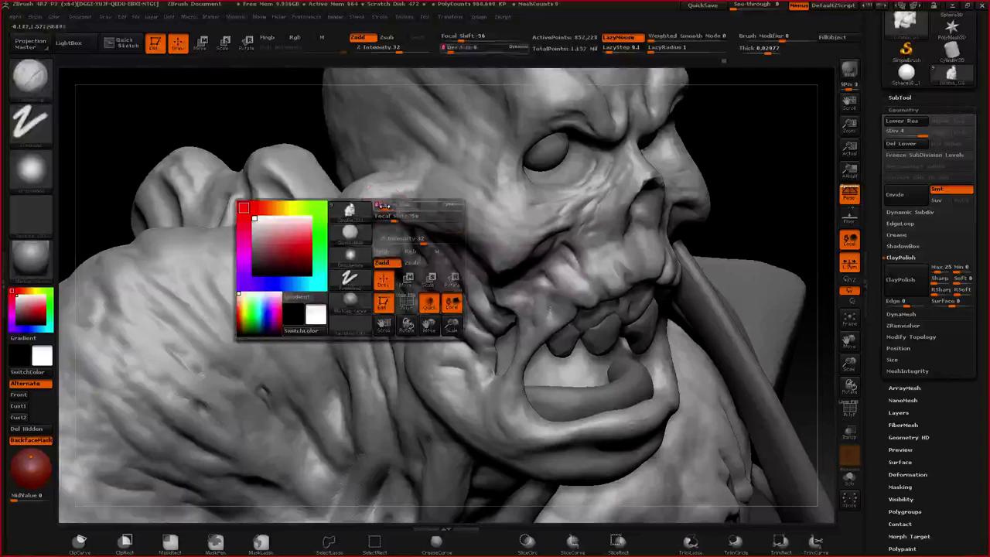
key(space)
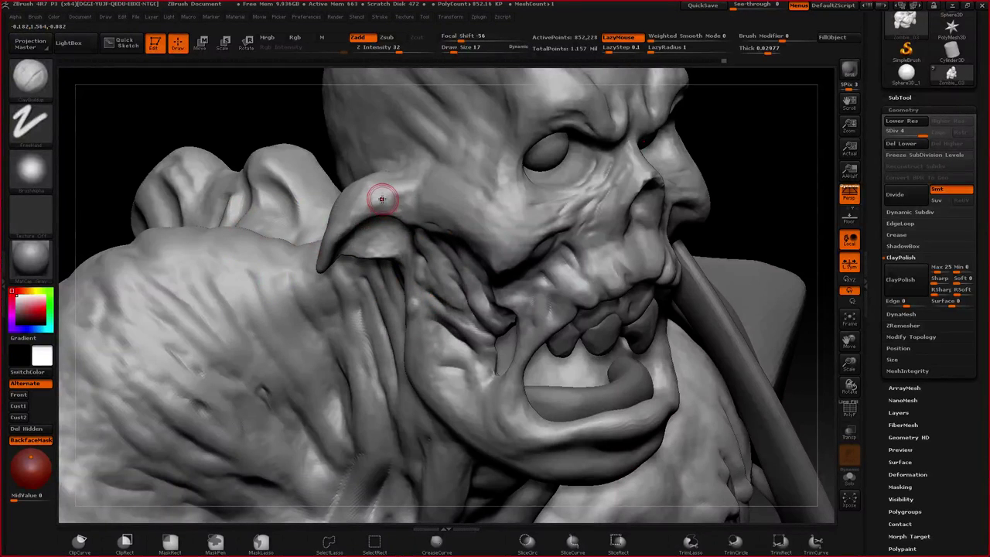
mouse_move(411, 283)
alt+right_down()
mouse_move(344, 399)
mouse_move(353, 273)
alt+right_up()
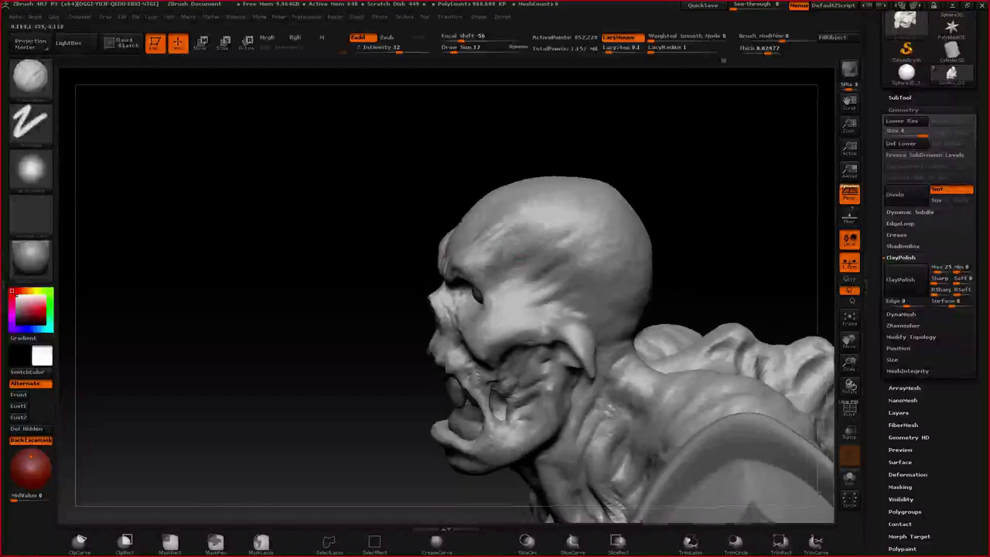
- Enlarge the ClayBuildup brush to 75 and fill out the side and back of the skull
drag(479, 232, 542, 216)
key(bracketright)
key(bracketright)
key(bracketright)
key(bracketright)
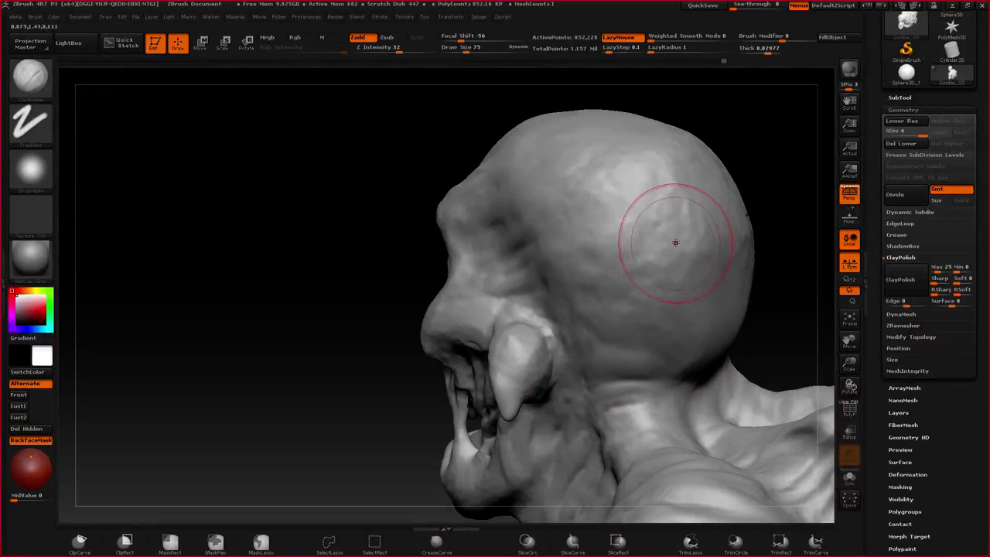
drag(650, 282, 659, 276)
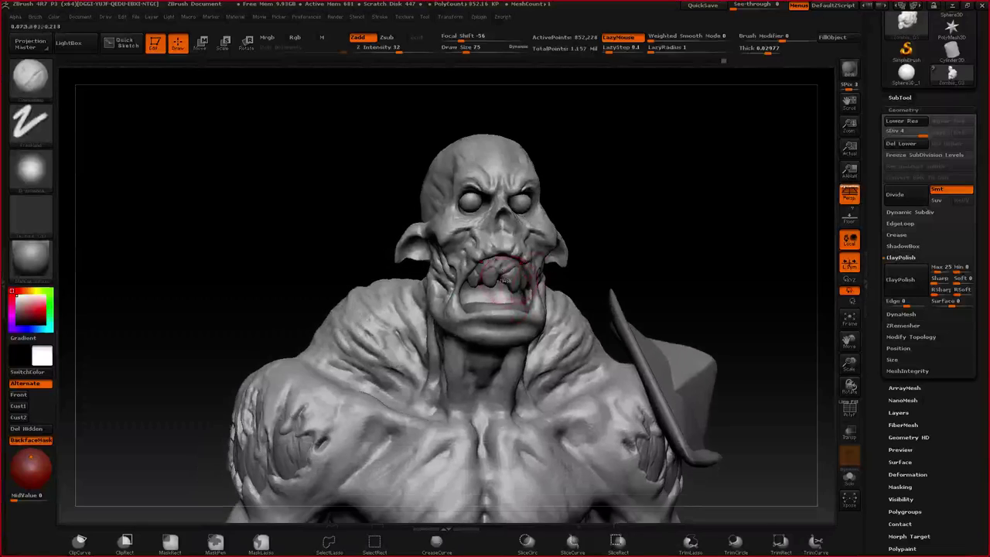
- Set the brush size to 15 on the upper teeth subtool and check the teeth against the gums subtool up close
mouse_move(588, 232)
alt+mouse_down()
mouse_move(588, 263)
mouse_move(546, 293)
alt+mouse_up()
alt+click(589, 274)
right_drag(589, 274, 559, 272)
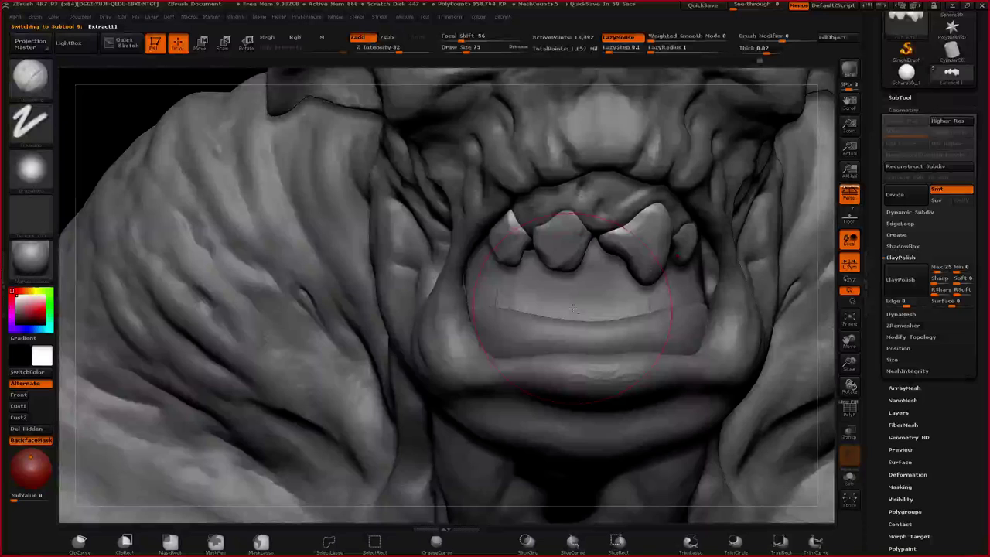
right_drag(574, 310, 611, 310)
alt+right_drag(611, 309, 433, 353)
key(space)
drag(471, 291, 464, 291)
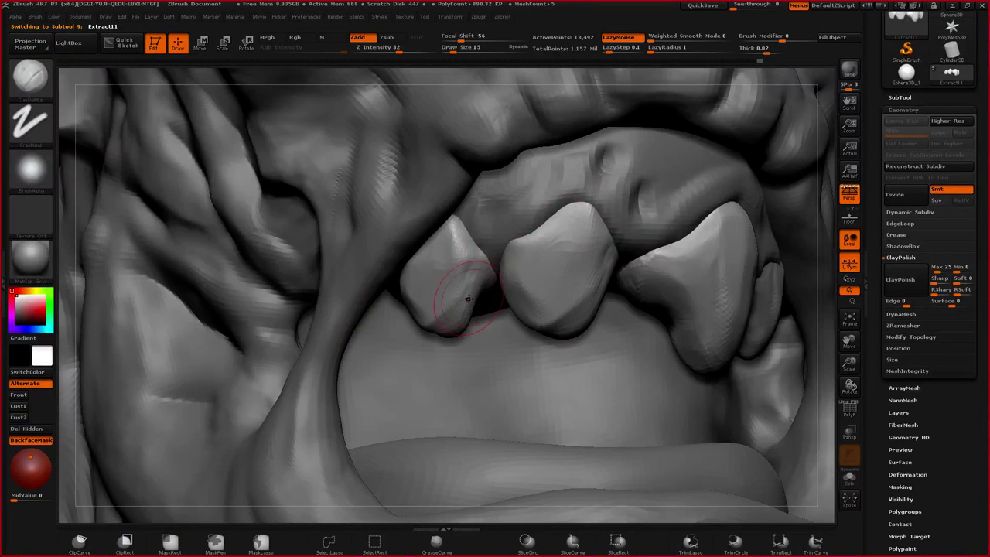
alt+click(514, 444)
ctrl+right_drag(526, 437, 524, 340)
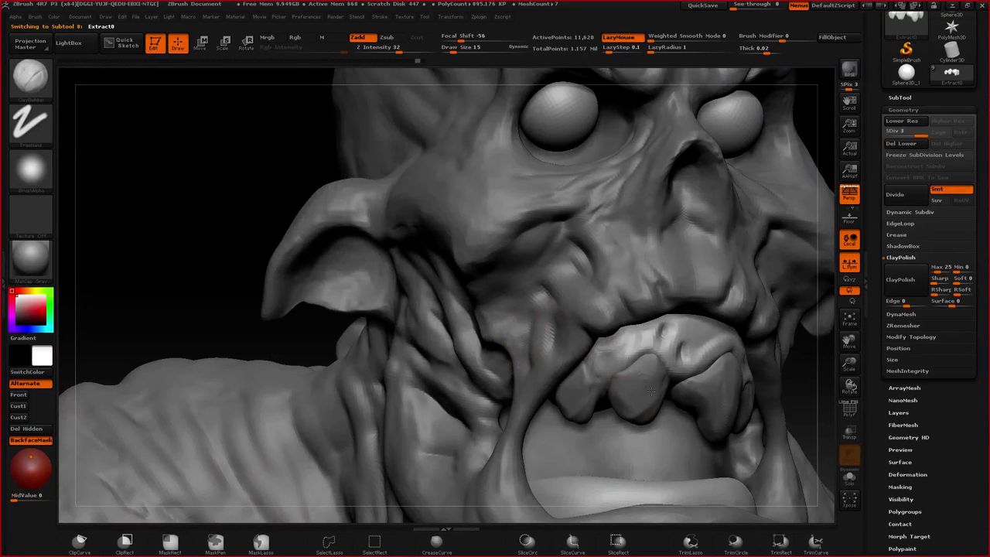
- Isolate the middle upper tooth with a mask and duplicate it down toward the lower gum
alt+click(642, 416)
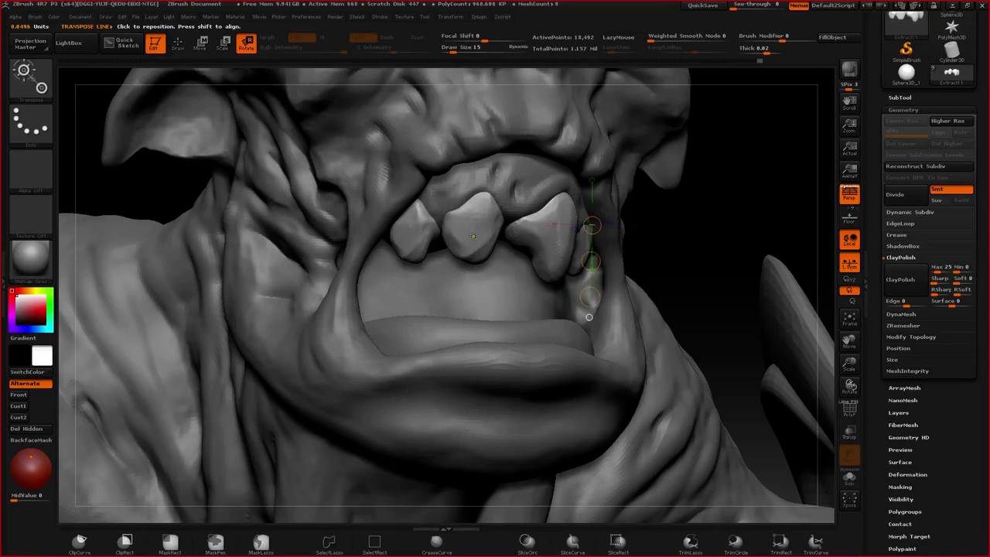
drag(481, 315, 380, 267)
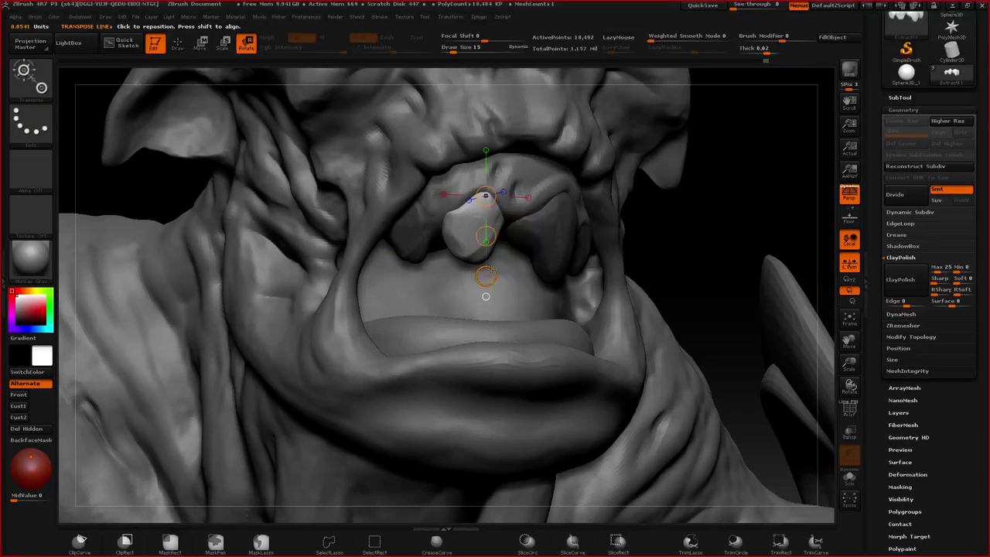
key(w)
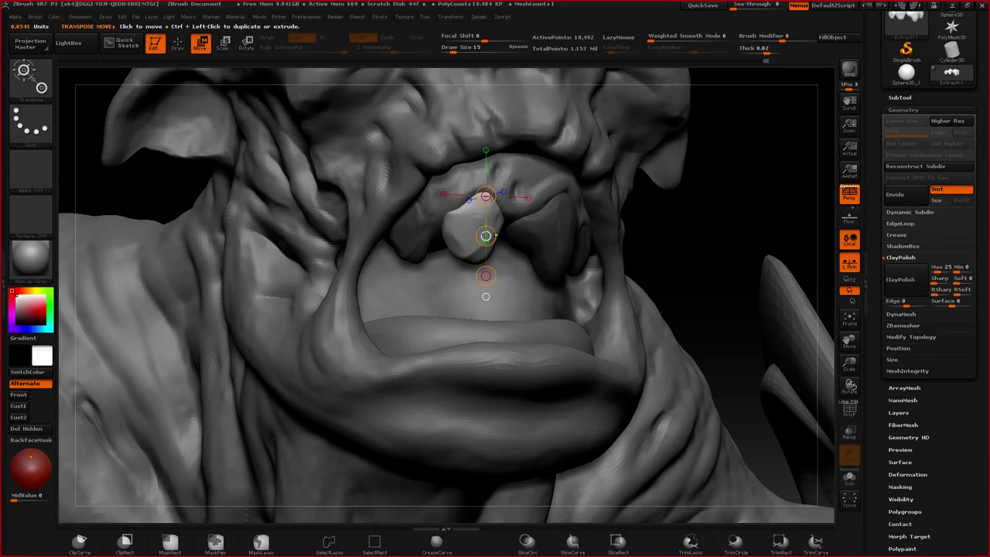
ctrl+drag(496, 234, 454, 291)
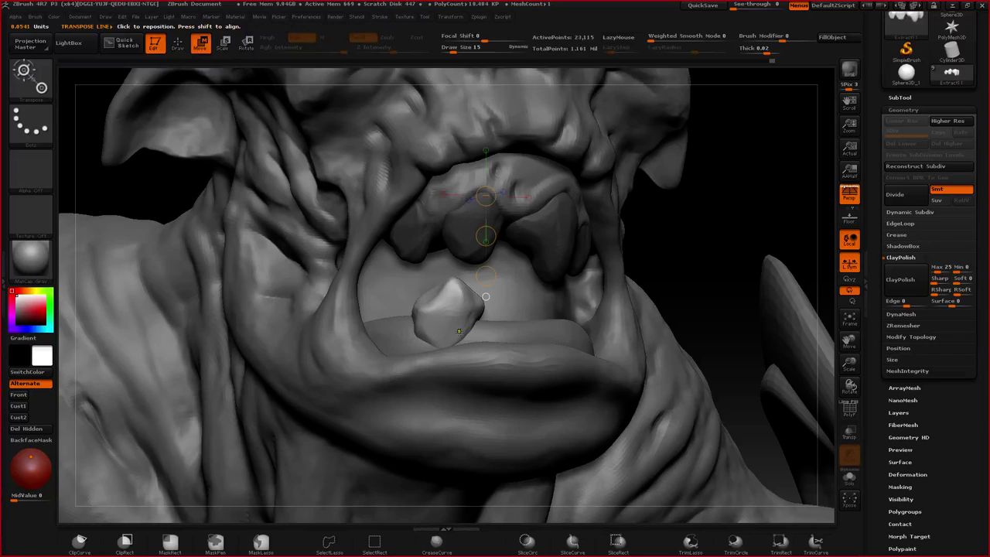
- Rotate the copied tooth for the lower jaw and move it down onto the lower gum
key(r)
mouse_move(456, 358)
mouse_down()
mouse_move(389, 284)
mouse_move(438, 223)
mouse_move(460, 222)
mouse_move(469, 226)
mouse_move(444, 267)
mouse_move(441, 313)
mouse_up()
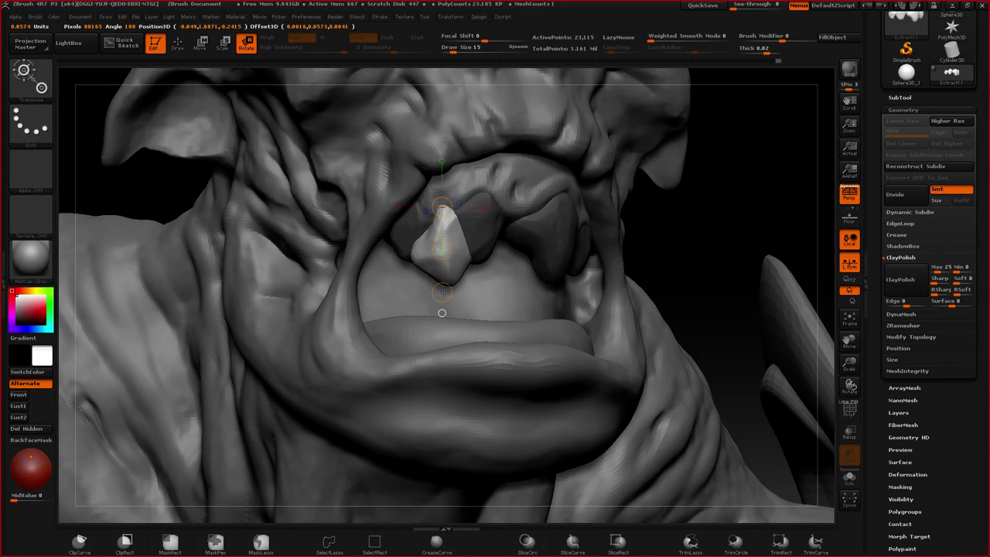
key(w)
drag(442, 249, 445, 331)
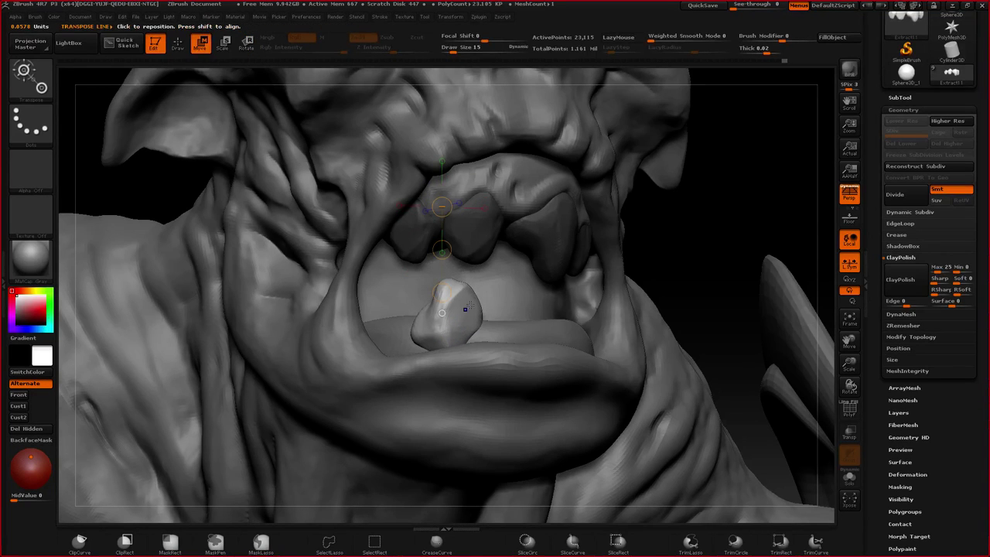
right_drag(469, 306, 516, 308)
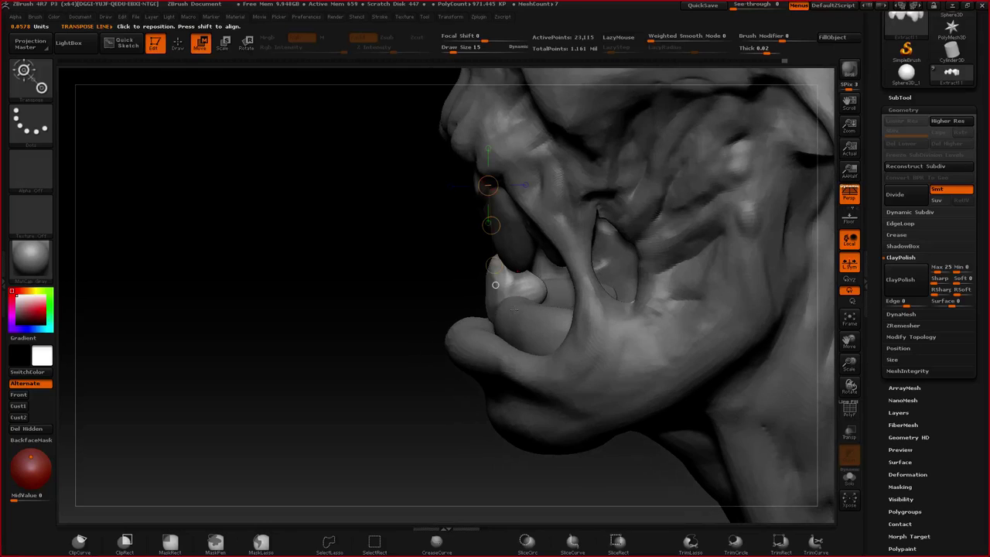
- Set the brush size to 32, then tilt the lower tooth and shift it back into the gum in side view
key(q)
key(space)
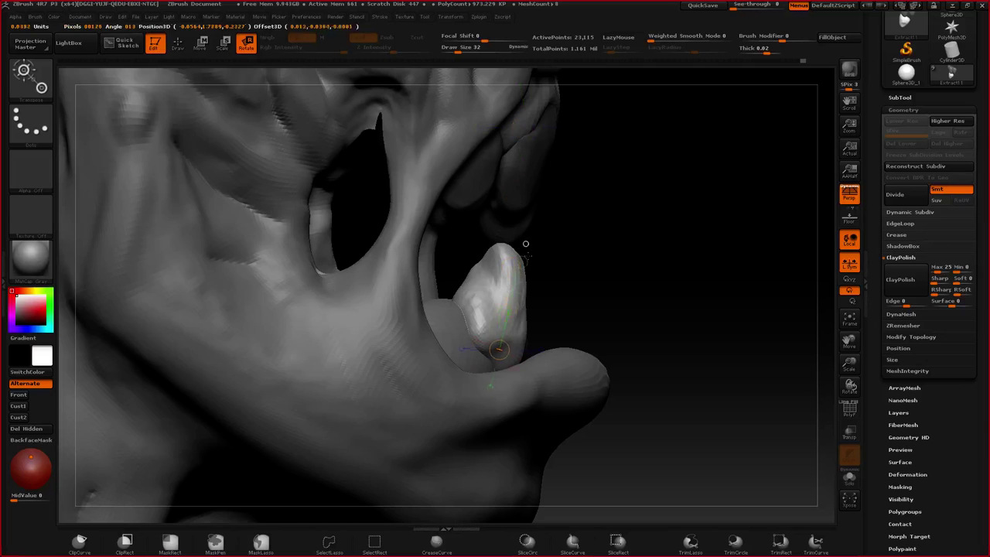
drag(500, 348, 566, 217)
drag(531, 289, 520, 286)
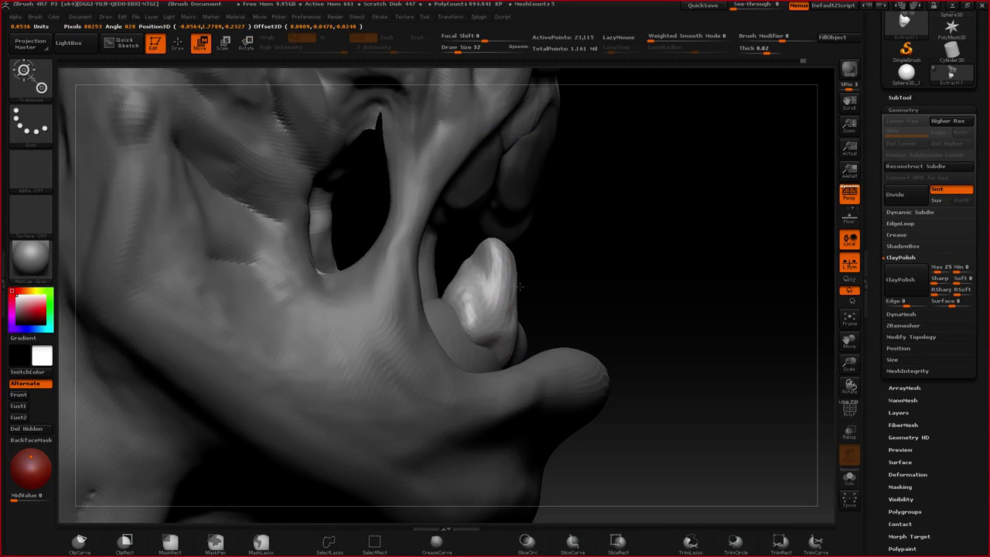
- Reshape the lower tooth's outer base edge with the Move brush at size 20
key(q)
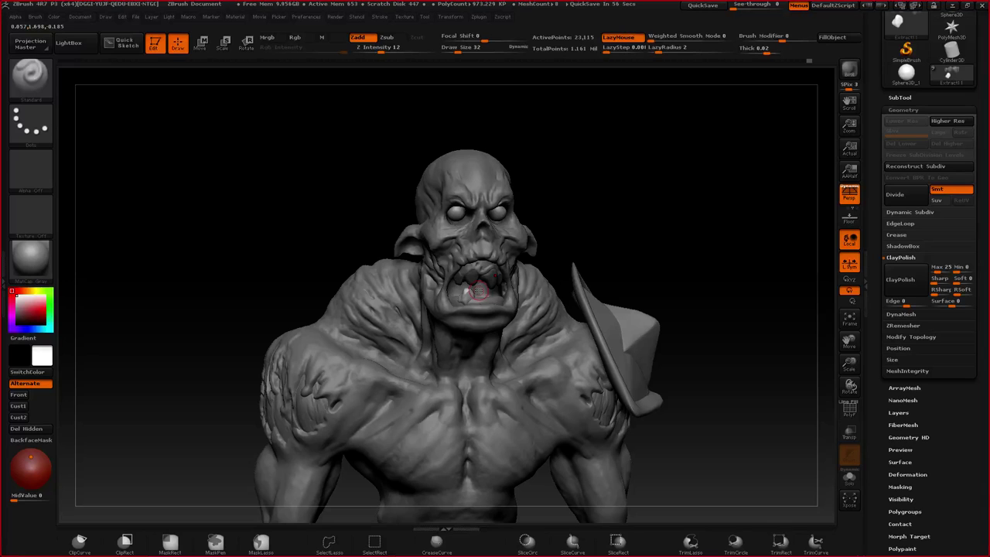
right_drag(478, 312, 474, 303)
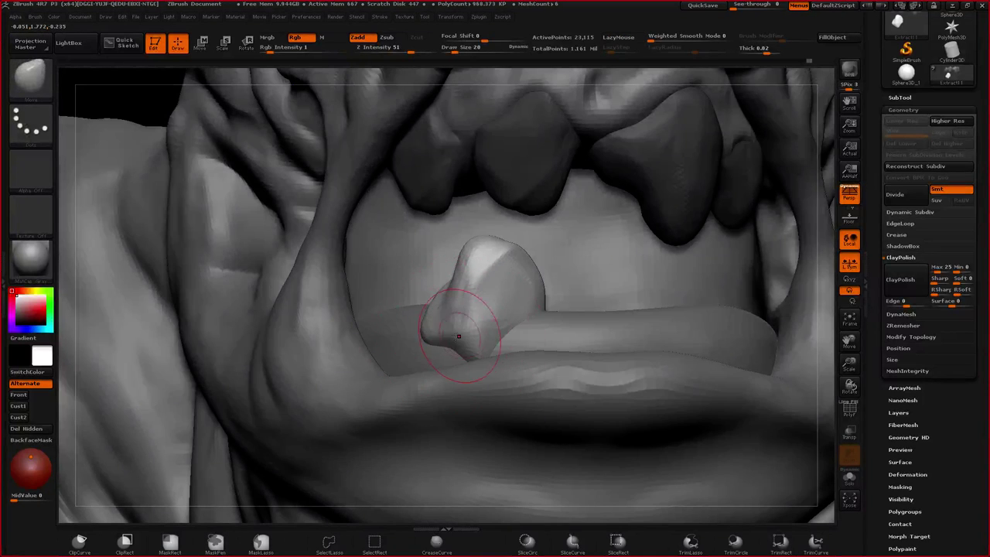
drag(427, 333, 434, 323)
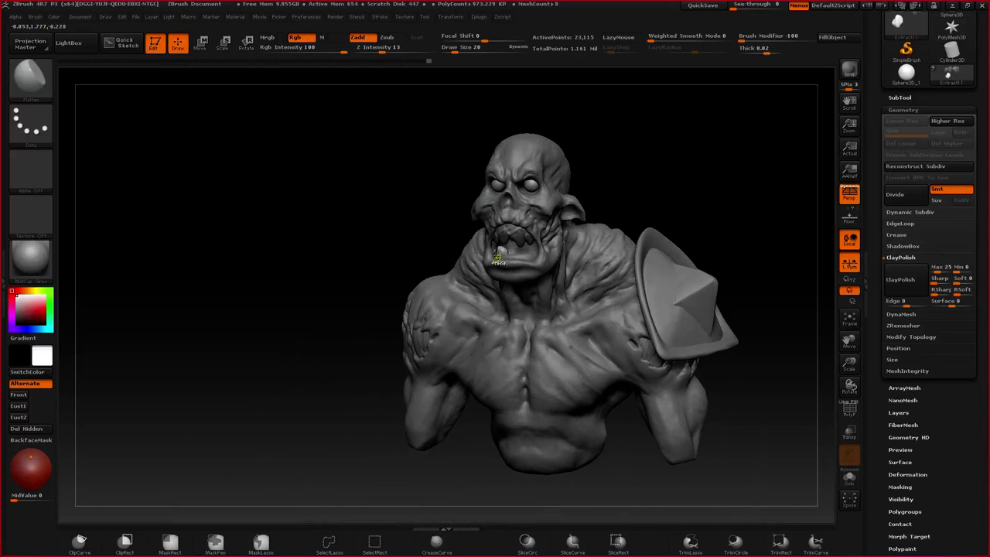
- Rotate the lower tooth slightly and duplicate it sideways along the lower gum
mouse_move(497, 258)
ctrl+right_down()
mouse_move(499, 310)
mouse_move(488, 225)
ctrl+right_up()
key(r)
drag(486, 261, 513, 348)
mouse_move(519, 364)
ctrl+right_down()
mouse_move(505, 416)
mouse_move(501, 296)
ctrl+right_up()
key(w)
drag(420, 287, 506, 290)
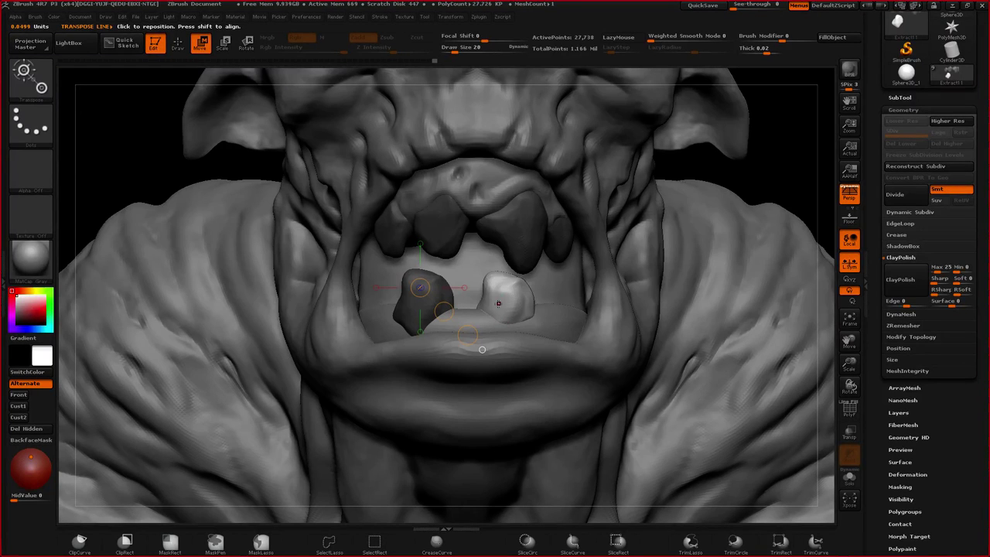
key(q)
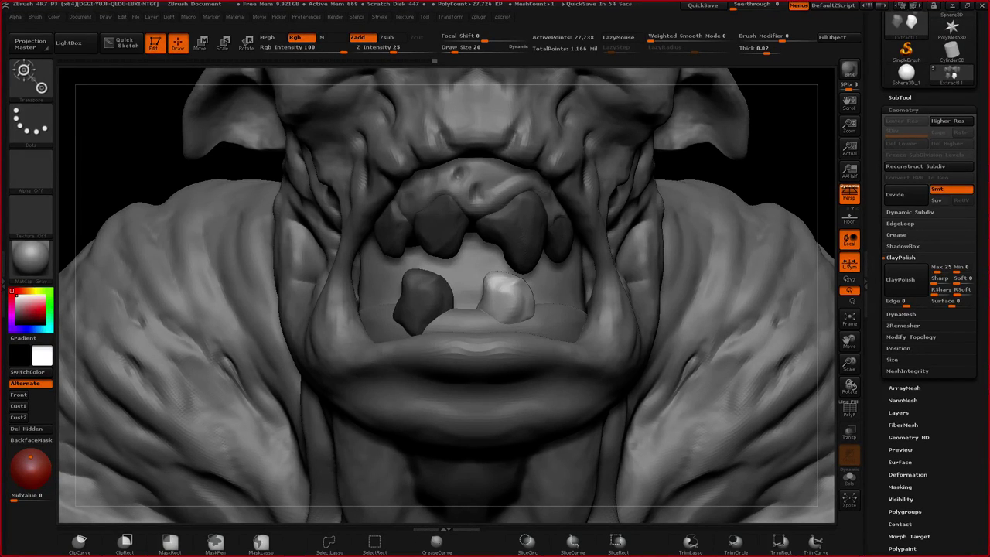
- Rotate the duplicated lower tooth and move it to sit in the lower gum, checking it from the side
key(r)
drag(505, 346, 509, 347)
key(w)
right_drag(506, 302, 356, 303)
drag(508, 299, 496, 304)
mouse_move(467, 341)
right_down()
mouse_move(474, 383)
mouse_move(466, 363)
mouse_move(481, 315)
right_up()
key(q)
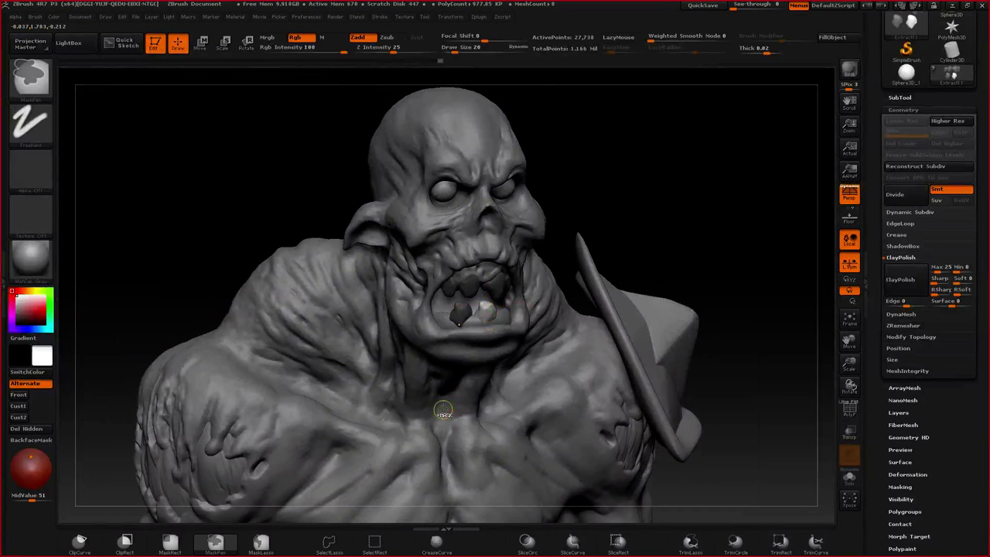
- Select the zombie body subtool and build up the forehead with the ClayBuildup brush at sizes 59 and 45
ctrl+right_drag(444, 410, 441, 325)
key(w)
mouse_move(441, 325)
right_down()
mouse_move(410, 317)
mouse_move(430, 341)
mouse_move(411, 381)
right_up()
mouse_move(541, 333)
ctrl+right_down()
mouse_move(555, 249)
mouse_move(475, 288)
ctrl+right_up()
key(q)
alt+click(479, 244)
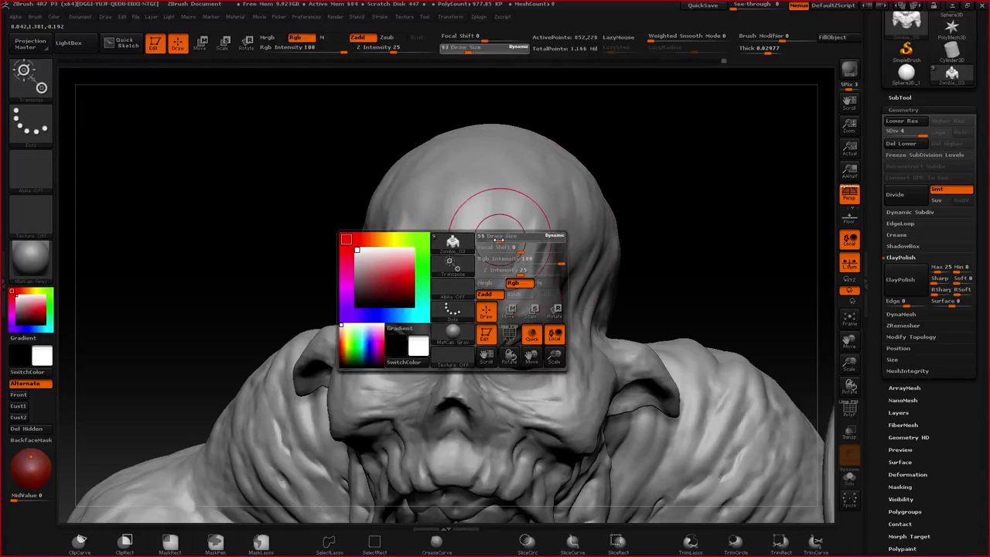
key(b)
key(c)
key(b)
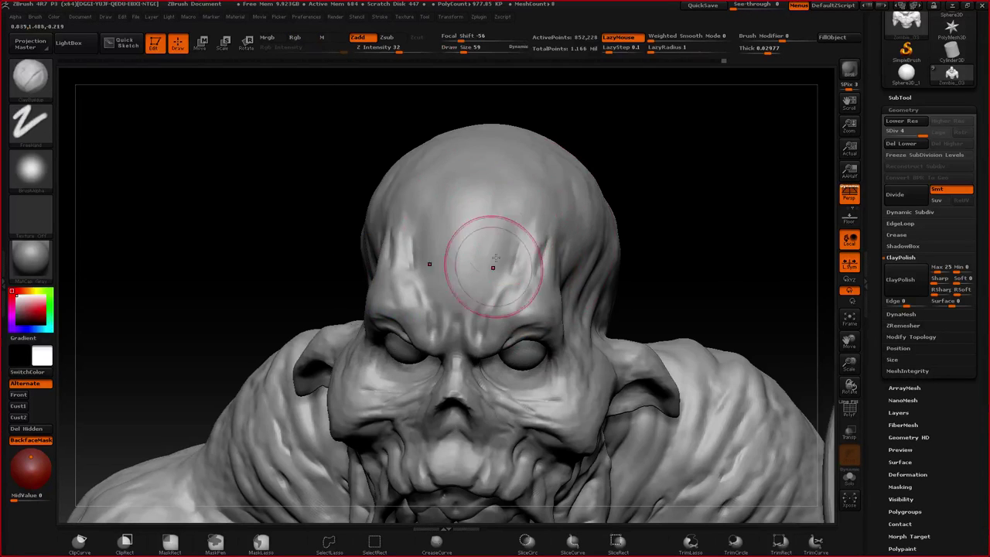
drag(512, 223, 478, 287)
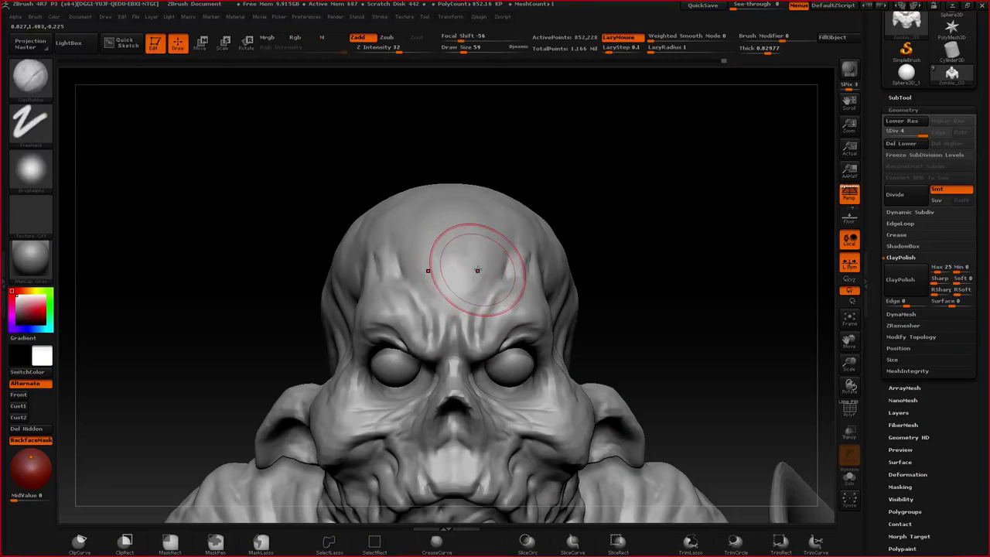
key(bracketleft)
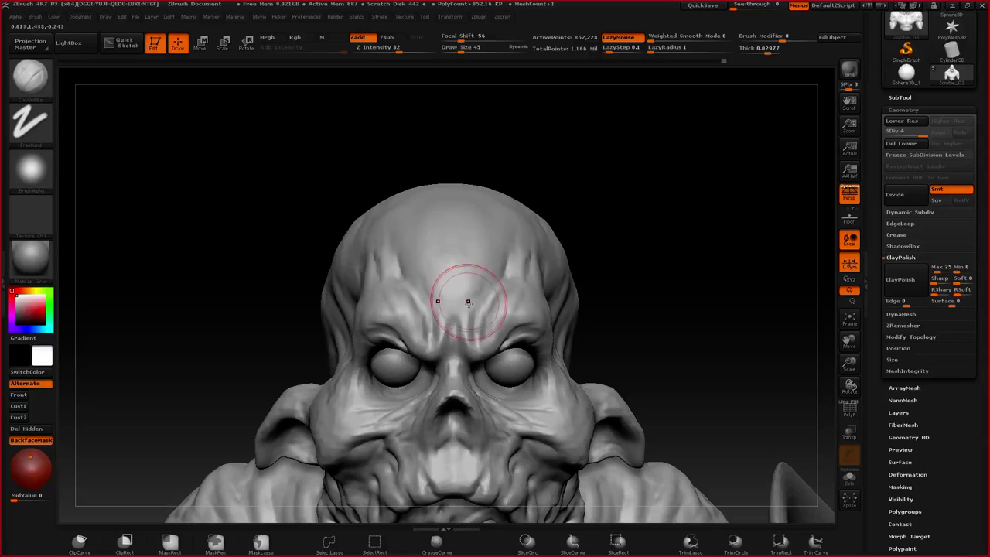
mouse_move(447, 297)
mouse_down()
mouse_move(424, 283)
mouse_move(430, 291)
mouse_up()
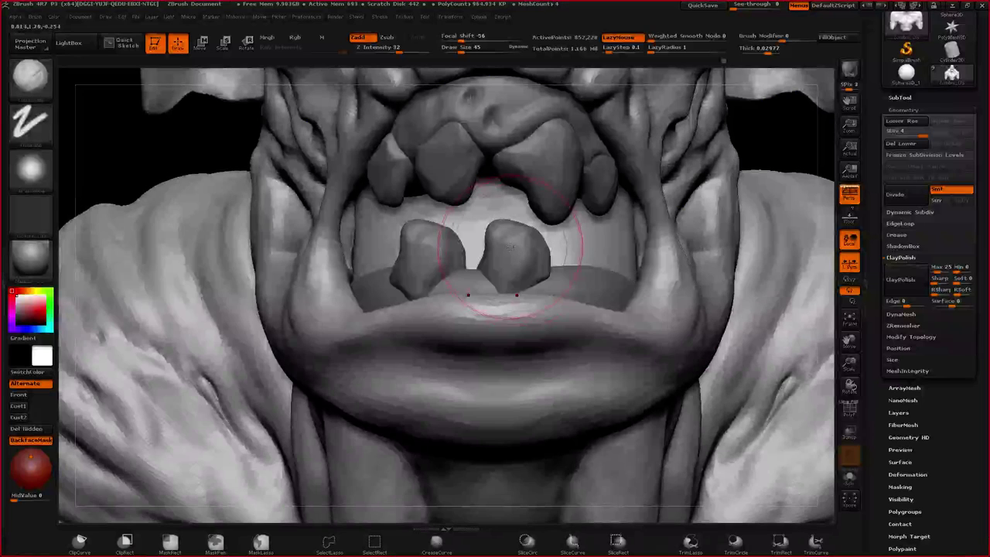
- Select the teeth subtool and rotate the duplicated lower tooth slightly
key(r)
alt+click(508, 246)
mouse_move(512, 225)
mouse_down()
mouse_move(506, 284)
mouse_move(496, 230)
mouse_move(507, 239)
mouse_up()
key(q)
- Reshape the duplicated lower tooth's inner edge with the Move brush at sizes 22 and 14
key(space)
key(bracketleft)
mouse_move(502, 259)
right_down()
mouse_move(519, 286)
mouse_move(482, 261)
right_up()
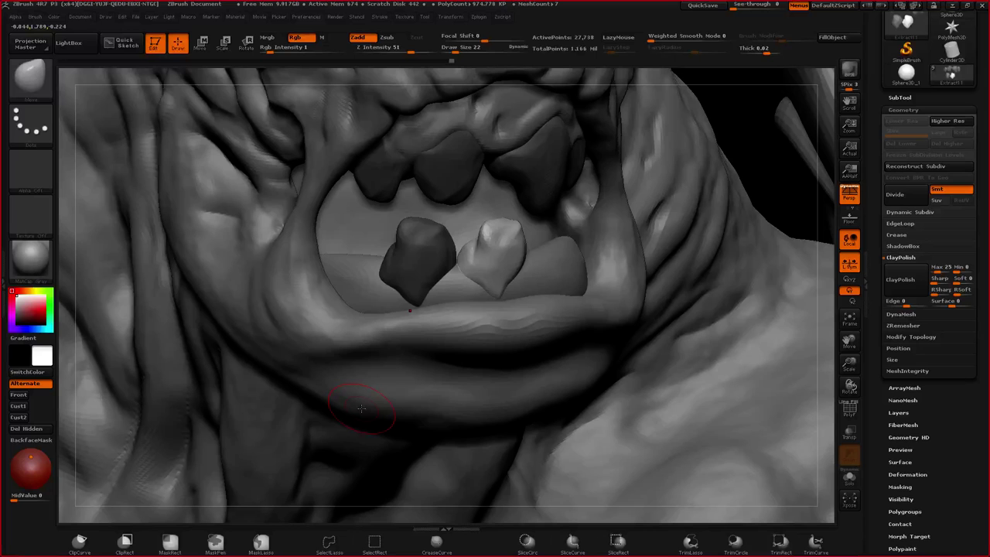
mouse_move(362, 408)
right_down()
mouse_move(464, 333)
mouse_move(511, 275)
mouse_move(444, 285)
right_up()
key(space)
key(space)
drag(446, 286, 442, 286)
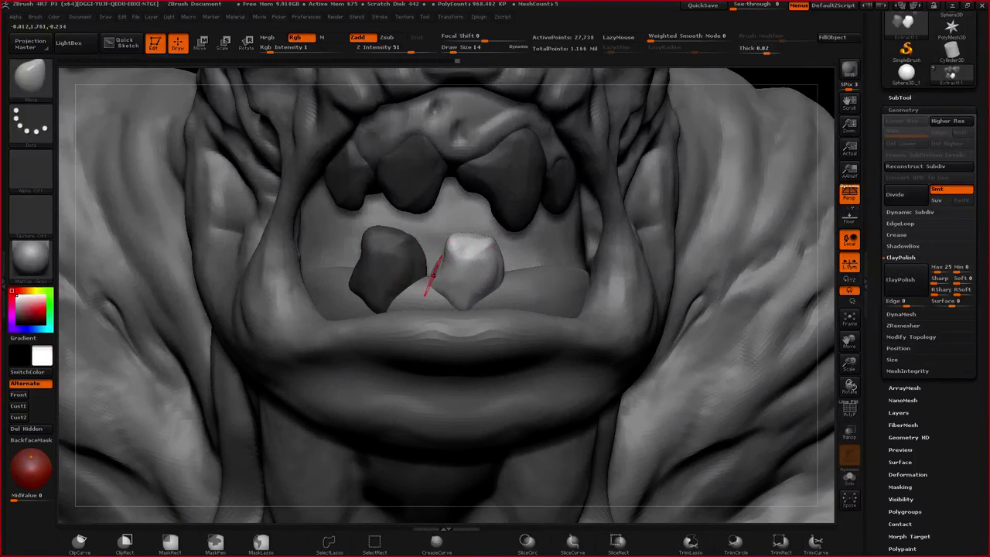
- Pull the duplicated tooth's upper edge with the Move brush at size 35, then flatten its front with the Flatten brush at size 19
ctrl+right_drag(444, 287, 455, 174)
mouse_move(463, 314)
right_down()
mouse_move(491, 293)
mouse_move(473, 294)
mouse_move(467, 323)
mouse_move(468, 300)
mouse_move(483, 299)
mouse_move(418, 268)
mouse_move(458, 395)
mouse_move(475, 351)
right_up()
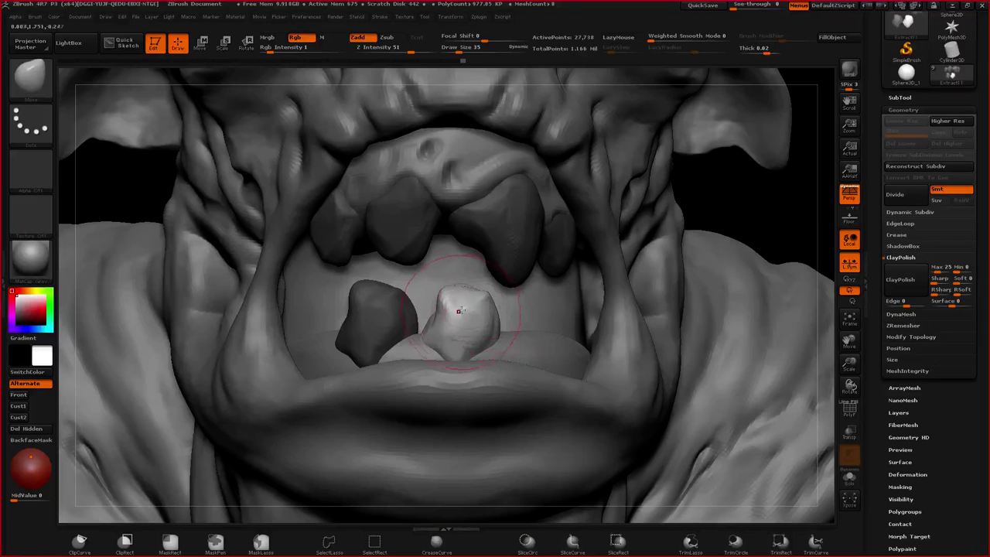
mouse_move(458, 311)
mouse_down()
mouse_move(479, 311)
mouse_move(463, 311)
mouse_move(452, 332)
mouse_move(481, 300)
mouse_up()
right_click(468, 312)
key(b)
key(f)
key(a)
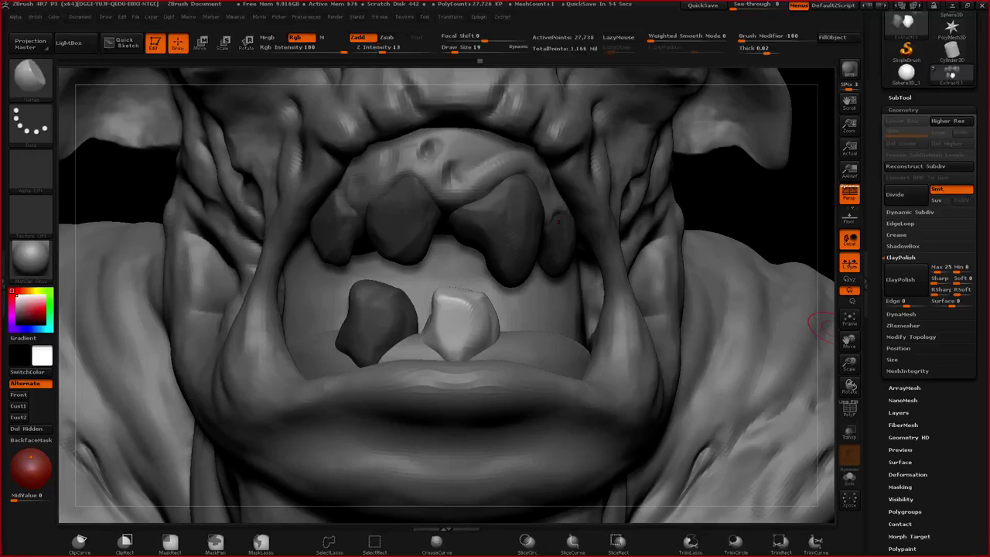
- Adjust the flattened tooth's shape with the Move brush at size 47 and shift it away from the other lower tooth
key(b)
key(m)
key(v)
drag(479, 310, 478, 301)
key(space)
click(468, 348)
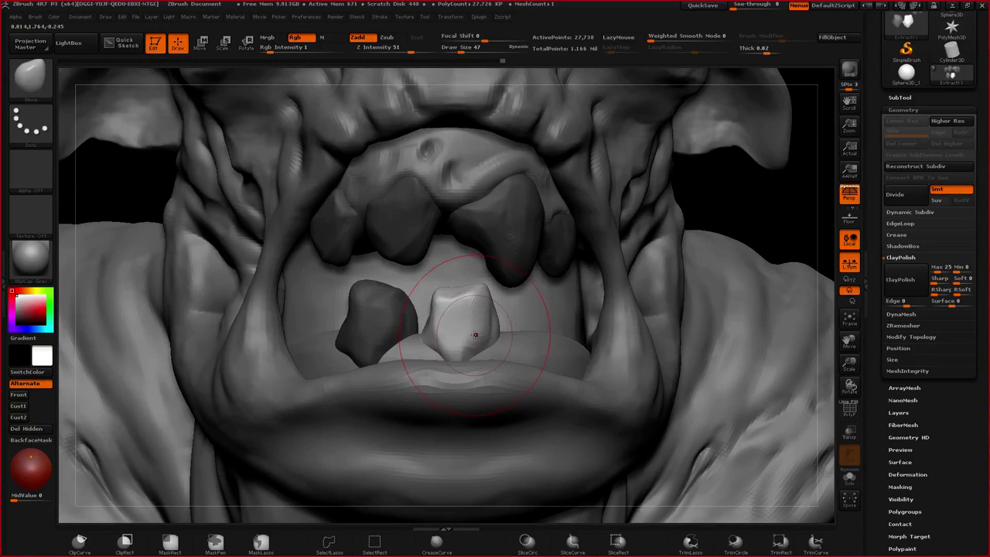
key(w)
drag(468, 324, 488, 322)
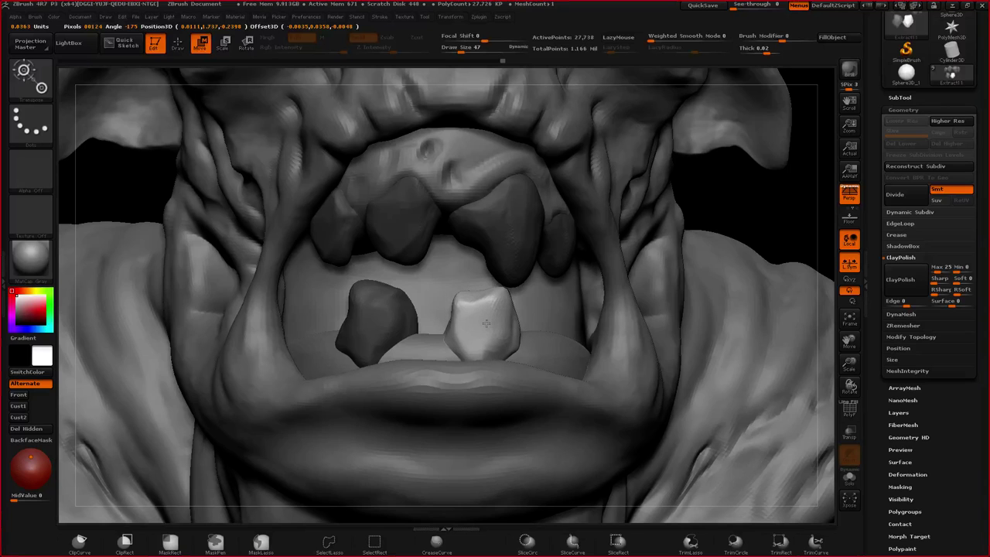
- Refine the shifted tooth in side view with the Move brush at size 18 and the ClayBuildup brush at size 13
drag(600, 384, 512, 389)
mouse_move(462, 370)
right_down()
mouse_move(527, 338)
mouse_move(576, 346)
right_up()
key(q)
right_drag(537, 345, 574, 329)
key(space)
drag(540, 304, 529, 305)
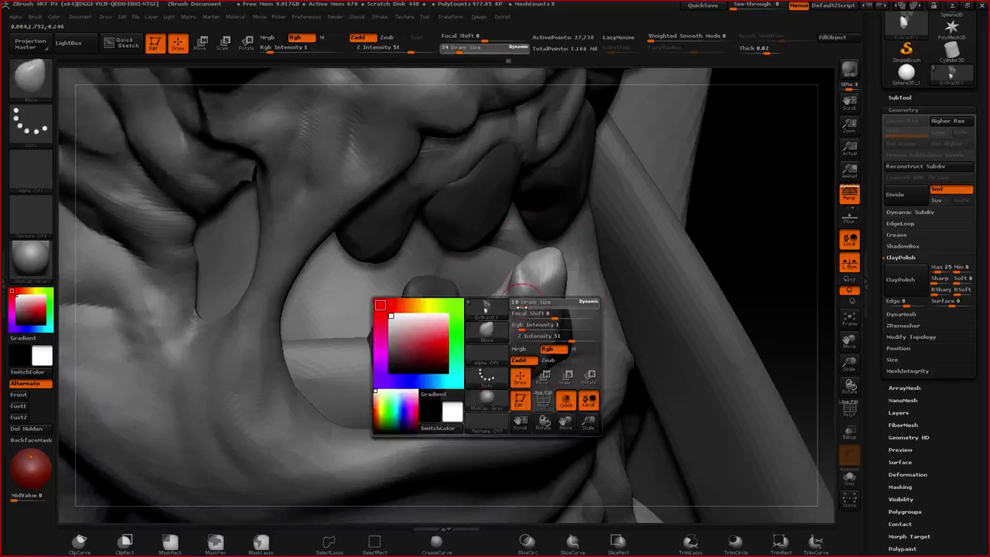
right_drag(476, 308, 542, 290)
drag(542, 290, 534, 292)
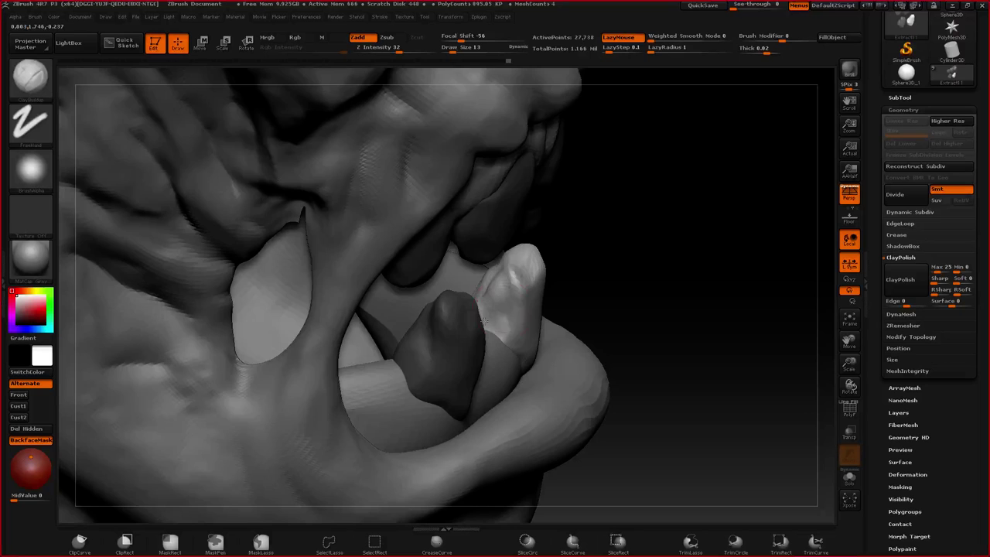
mouse_move(542, 310)
mouse_down()
mouse_move(560, 297)
mouse_move(534, 267)
mouse_move(552, 273)
mouse_up()
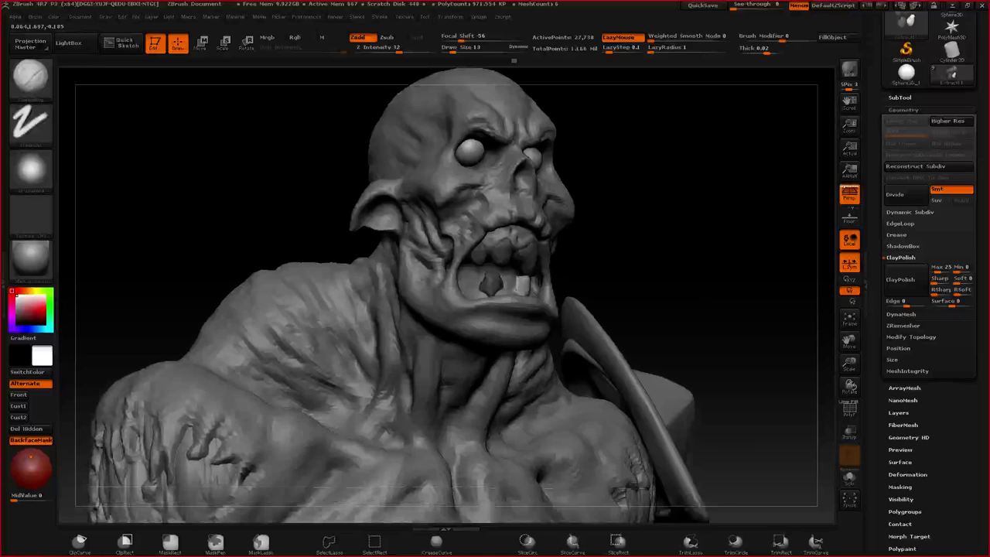
drag(774, 294, 804, 316)
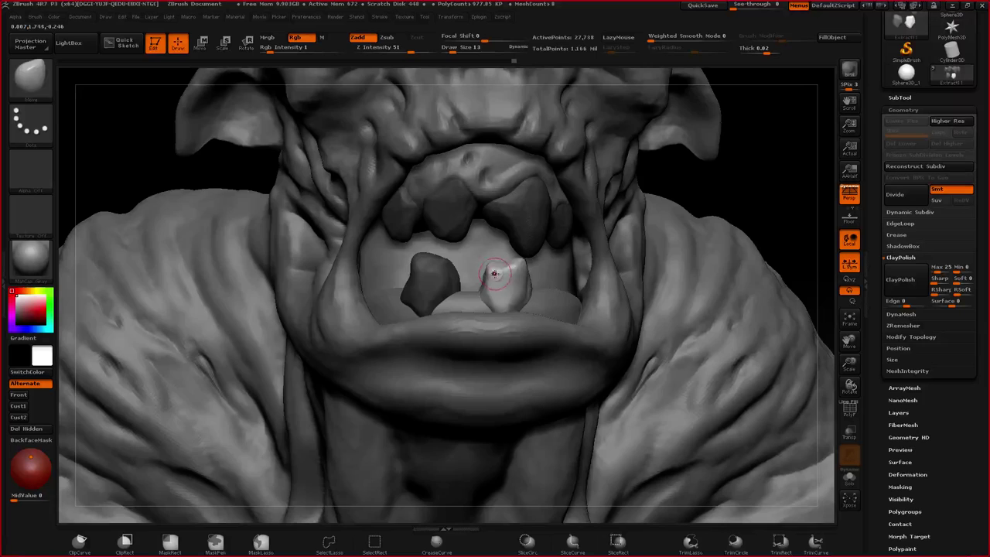
- Narrow the shifted tooth from the front with the Move brush at size 20, then flatten its surface with the Flatten brush at size 32
key(space)
key(space)
mouse_move(496, 268)
mouse_down()
mouse_move(521, 268)
mouse_move(508, 299)
mouse_up()
key(space)
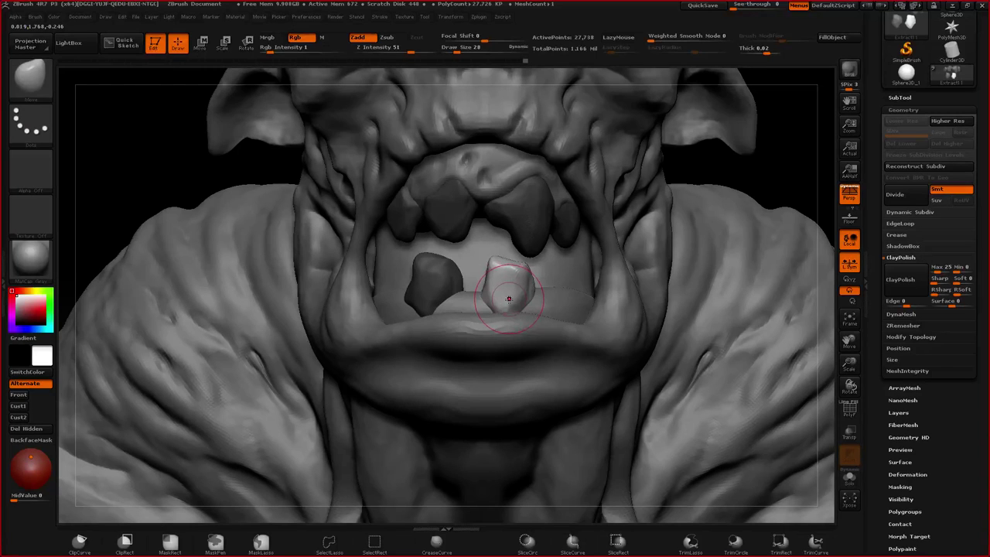
mouse_move(497, 277)
mouse_down()
mouse_move(508, 274)
mouse_move(494, 281)
mouse_move(505, 289)
mouse_move(502, 276)
mouse_move(520, 282)
mouse_up()
key(space)
key(b)
key(f)
key(l)
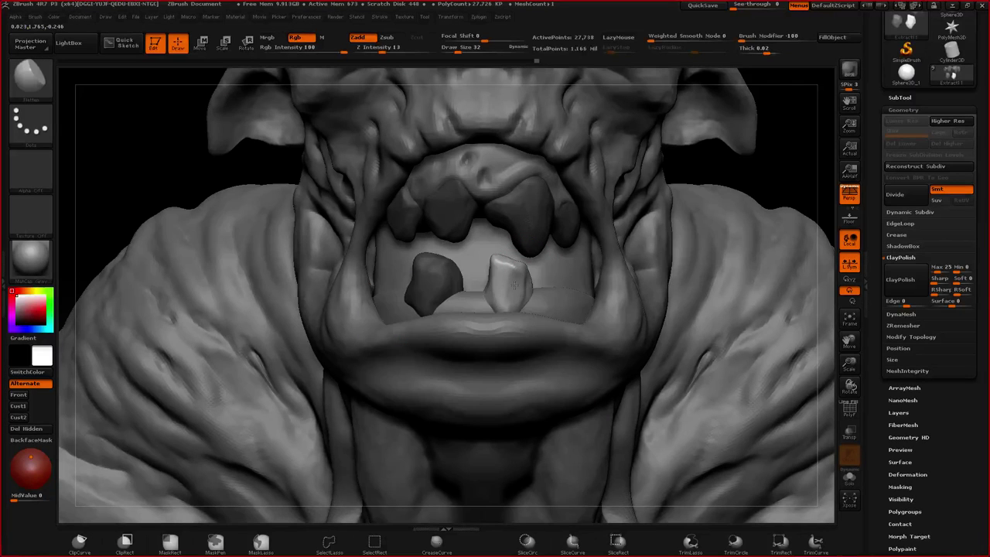
key(r)
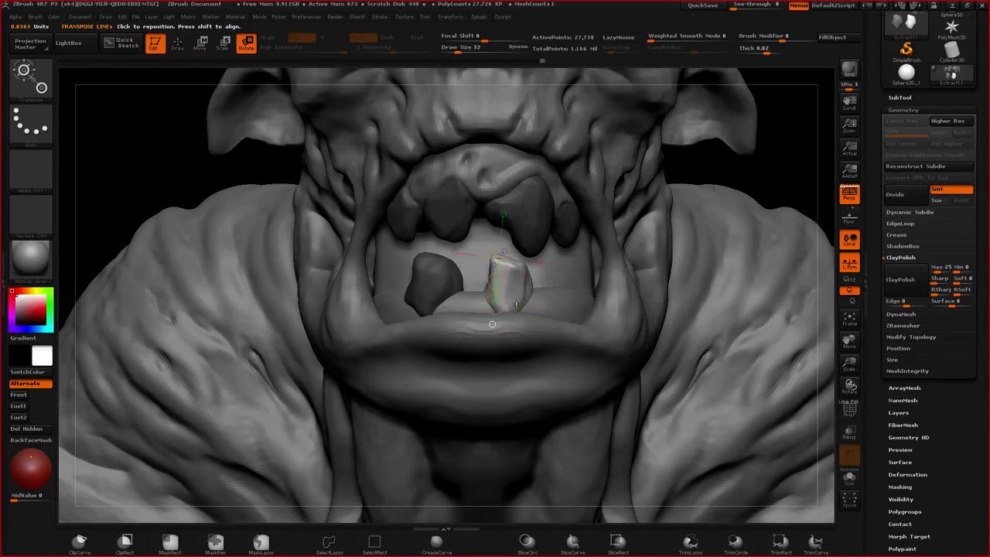
ctrl+drag(509, 246, 444, 292)
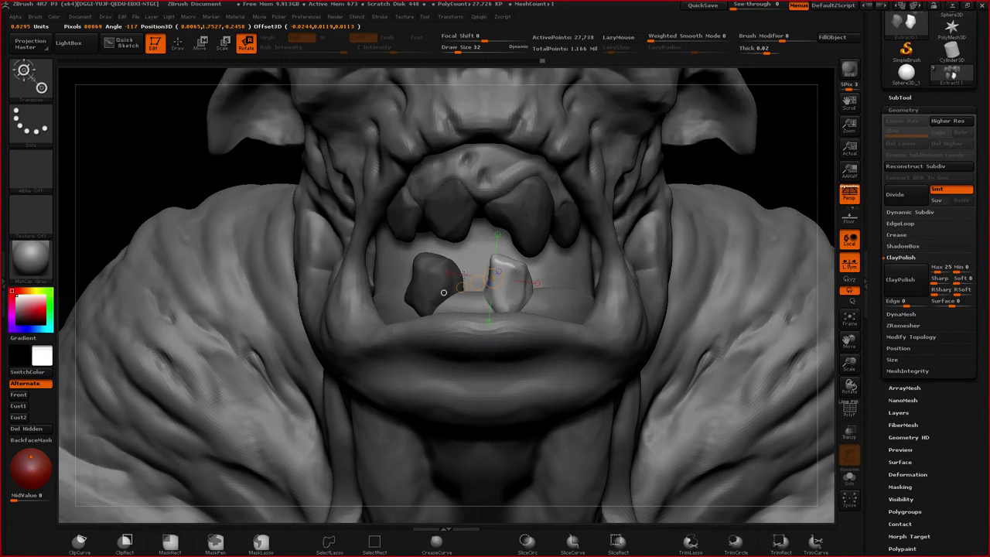
key(ctrl+z)
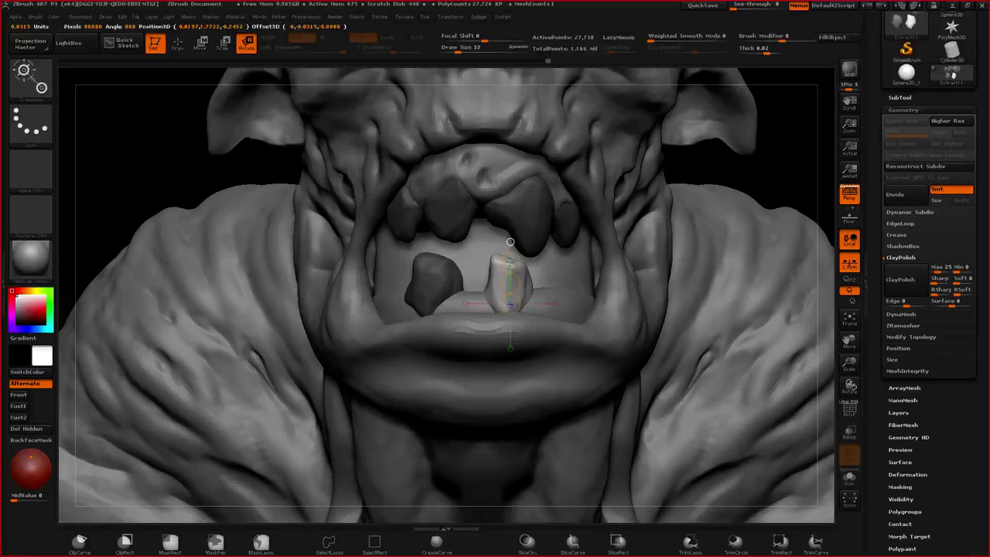
- Duplicate the flattened lower tooth into the gap between the two lower teeth and scale the copy down
key(w)
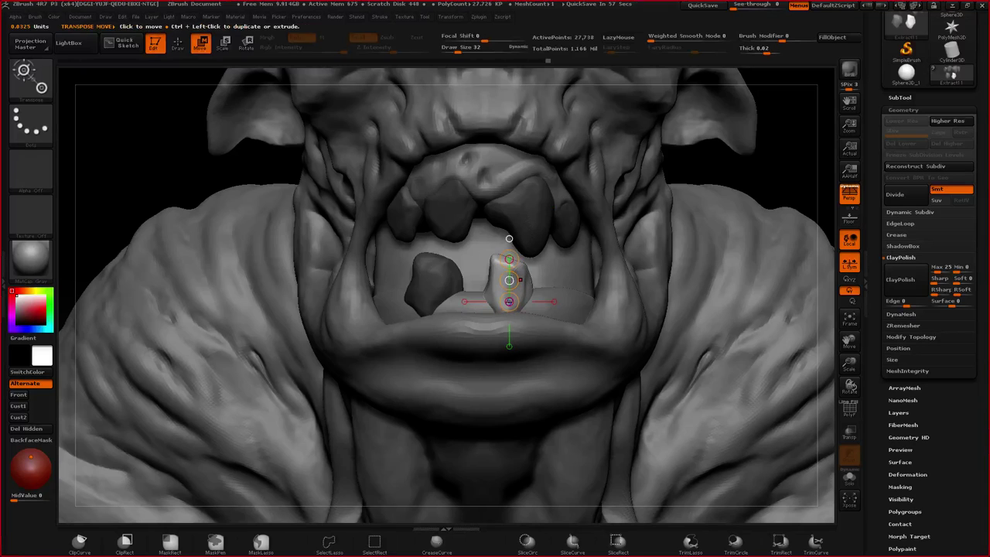
ctrl+drag(509, 279, 472, 271)
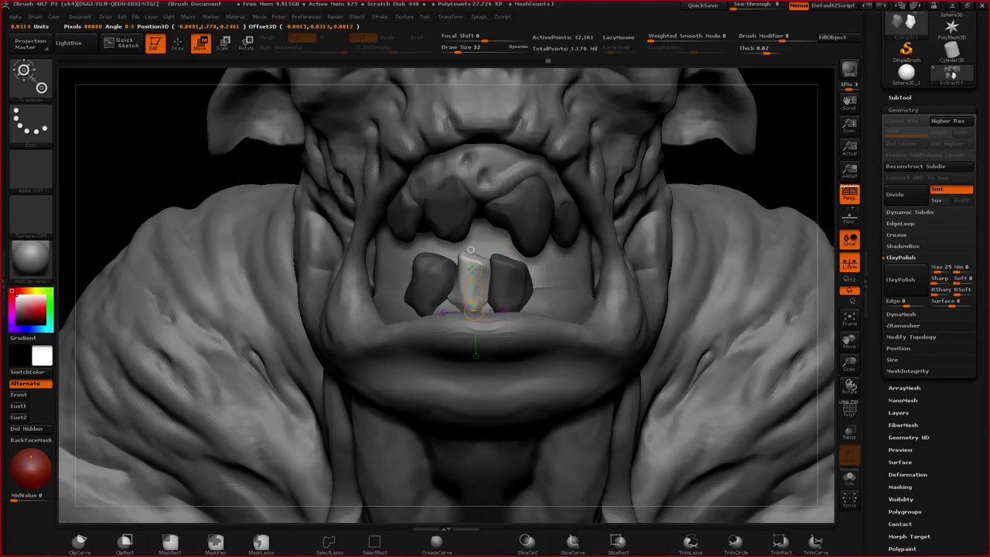
key(e)
shift+drag(477, 261, 475, 259)
- Position the small middle tooth on the lower gum from an oblique view and check it from the front
mouse_move(505, 287)
right_down()
mouse_move(515, 254)
mouse_move(488, 304)
right_up()
key(q)
key(w)
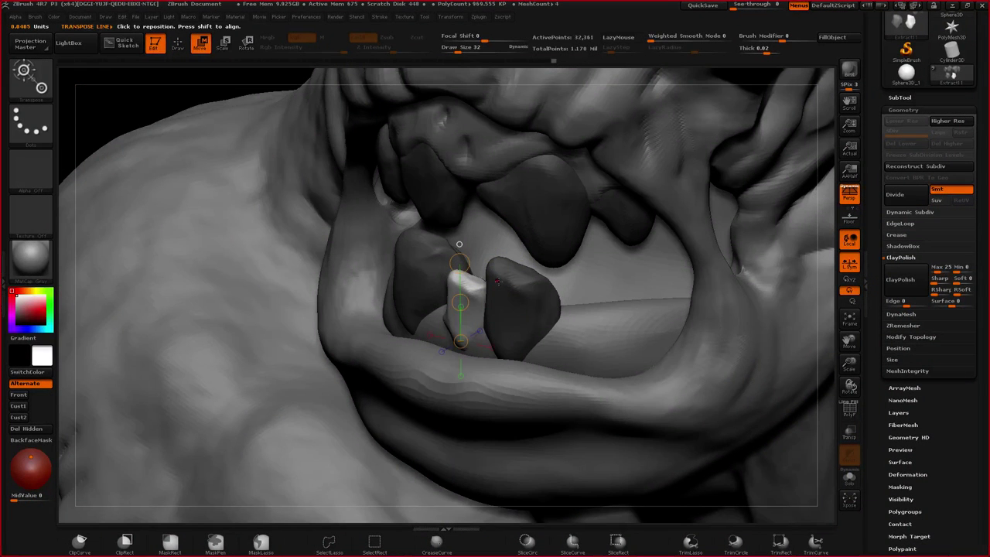
key(q)
shift+right_drag(498, 282, 505, 281)
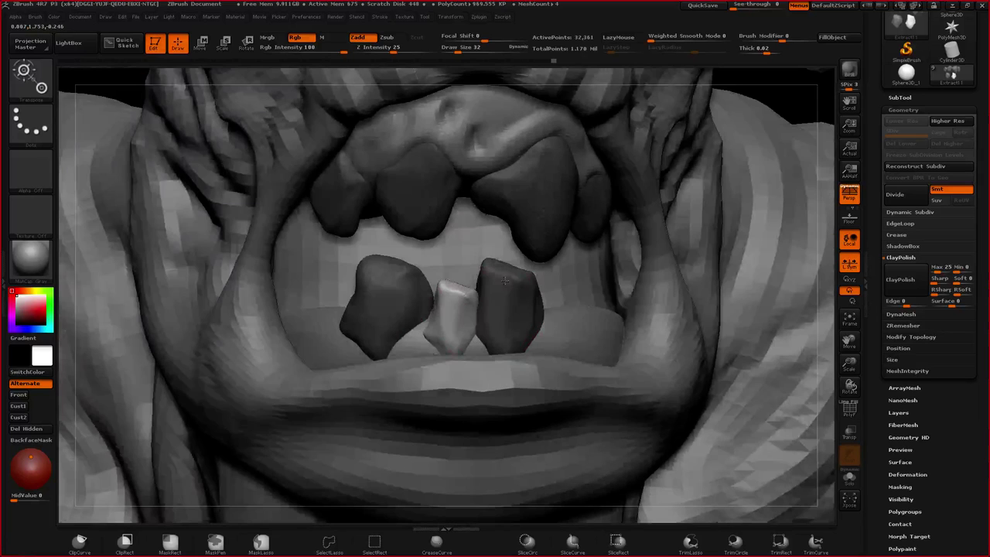
- Narrow the small middle tooth with the Move brush at size 24, then flatten its tip with the Flatten brush at size 14
key(ctrl)
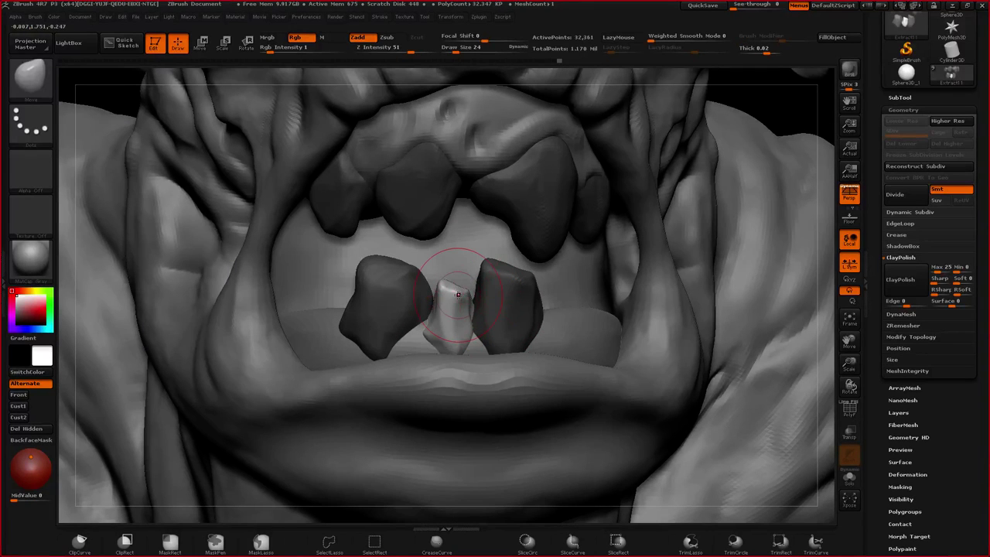
mouse_move(458, 294)
mouse_down()
mouse_move(444, 334)
mouse_move(457, 332)
mouse_move(441, 291)
mouse_up()
key(3)
key(bracketleft)
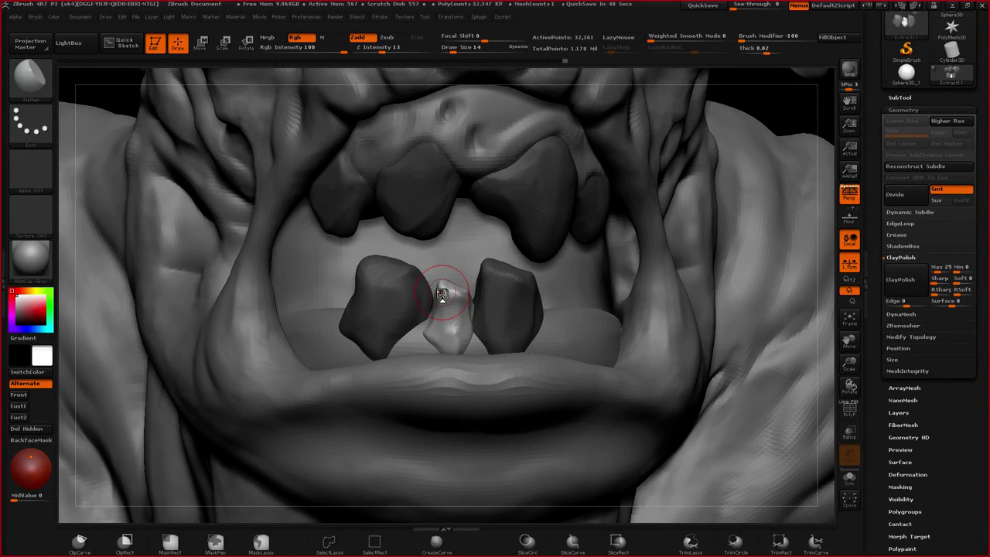
mouse_move(442, 294)
mouse_down()
mouse_move(451, 334)
mouse_move(443, 286)
mouse_up()
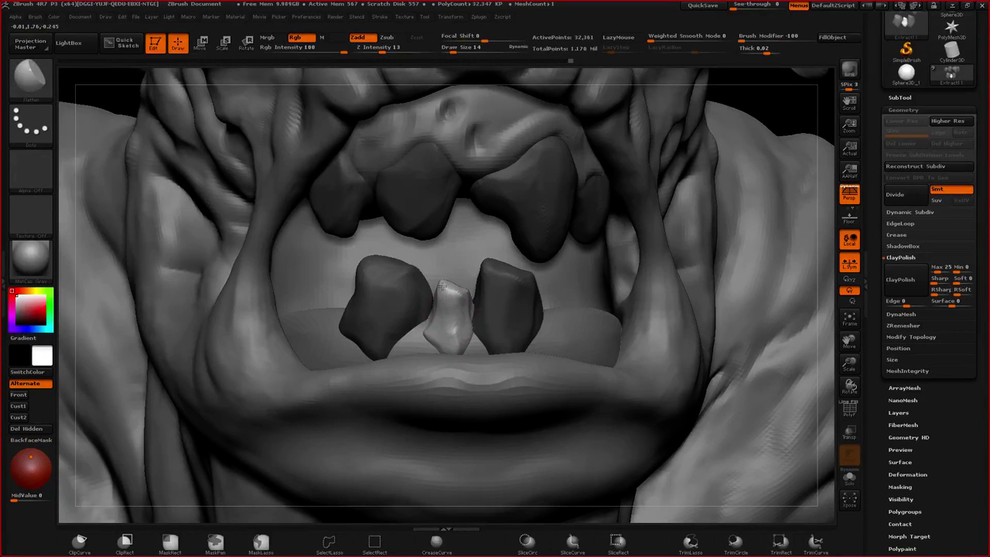
- Reshape the small middle tooth with the Move brush at size 14, then adjust its placement and tilt between the two lower teeth
key(b)
key(m)
key(v)
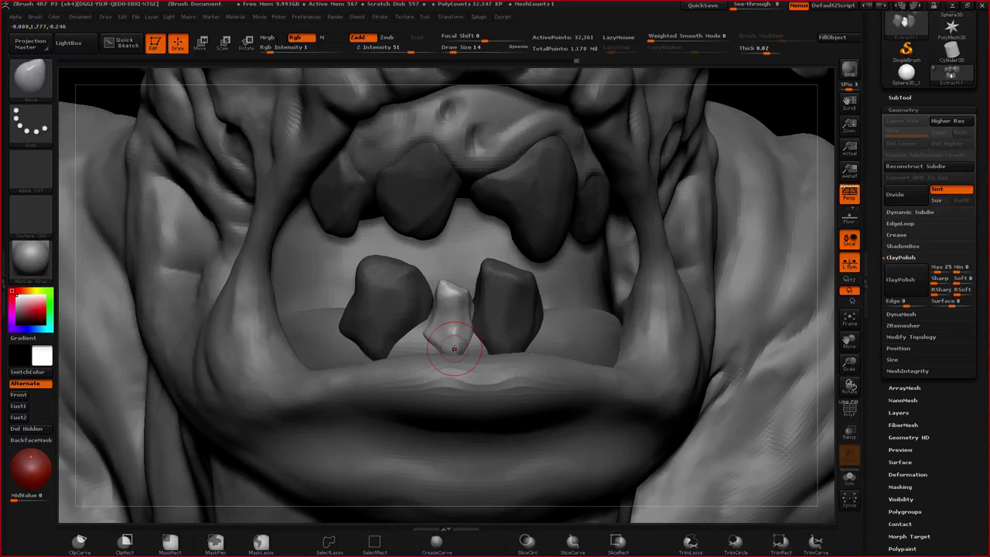
key(r)
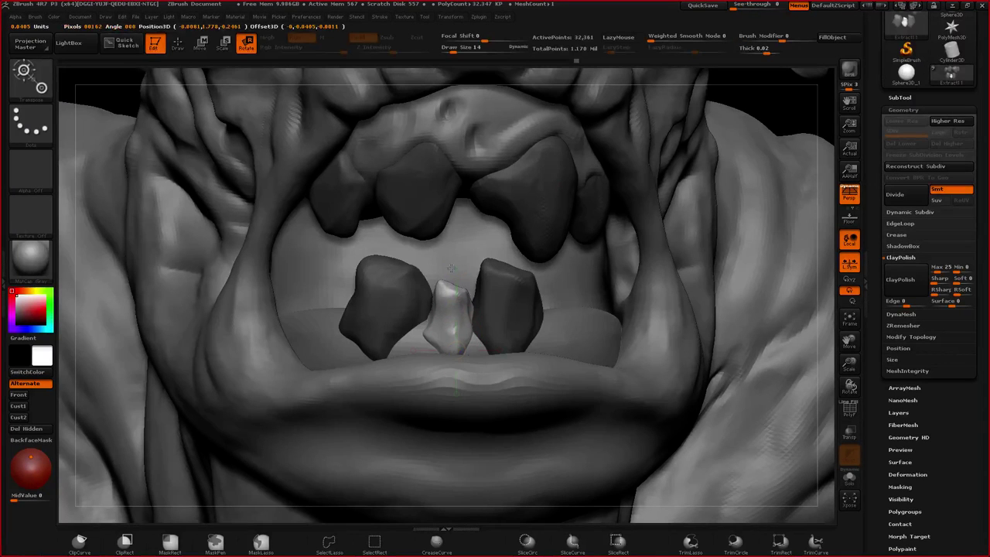
ctrl+right_drag(499, 289, 495, 257)
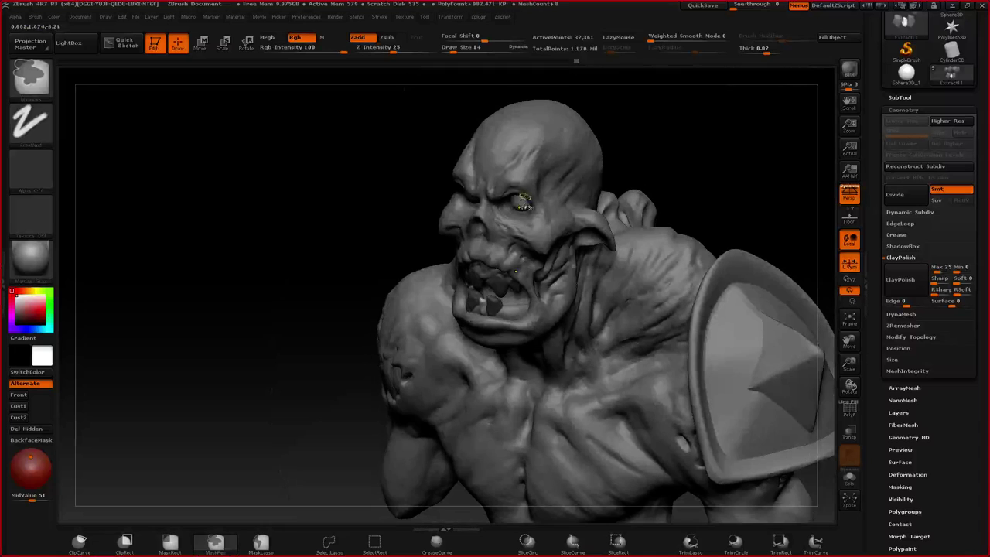
key(w)
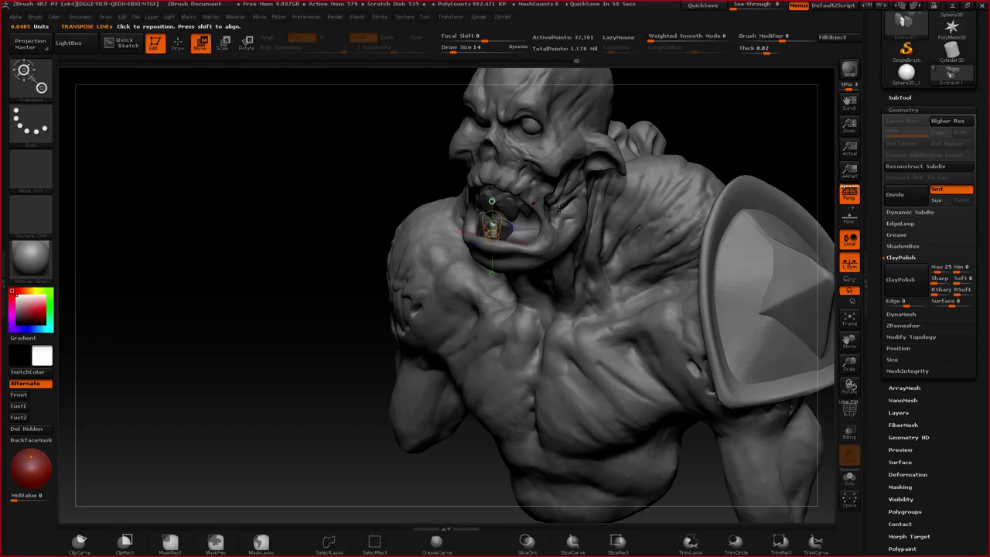
ctrl+right_drag(559, 209, 554, 158)
mouse_move(553, 158)
right_down()
mouse_move(612, 174)
mouse_move(481, 223)
right_up()
key(q)
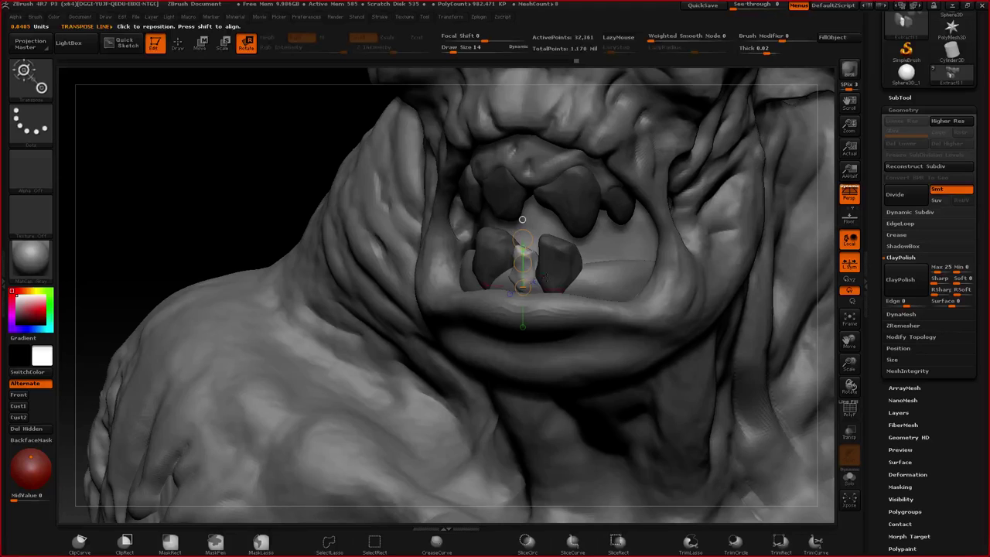
- Duplicate the small middle tooth past the neighbouring larger lower tooth and raise the copy out of the gum
key(r)
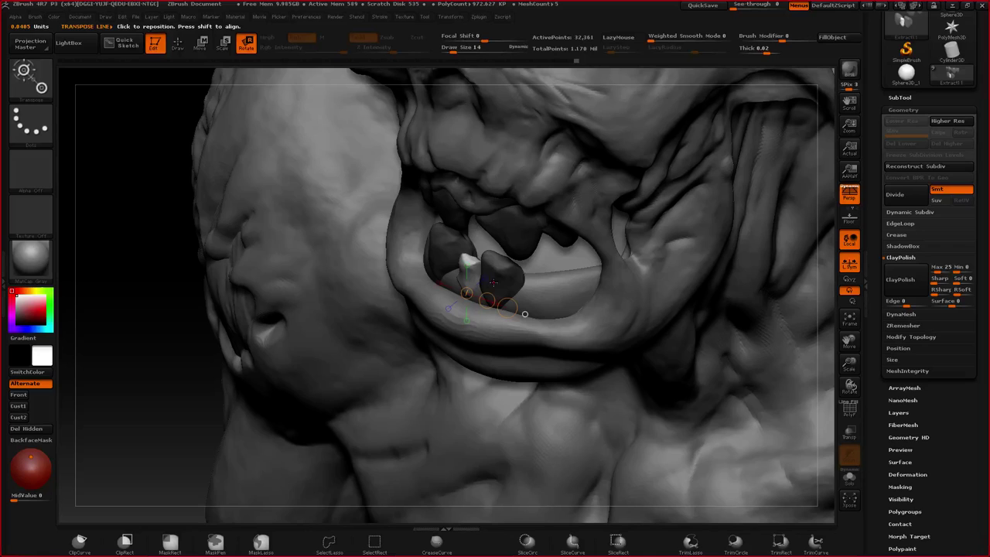
key(w)
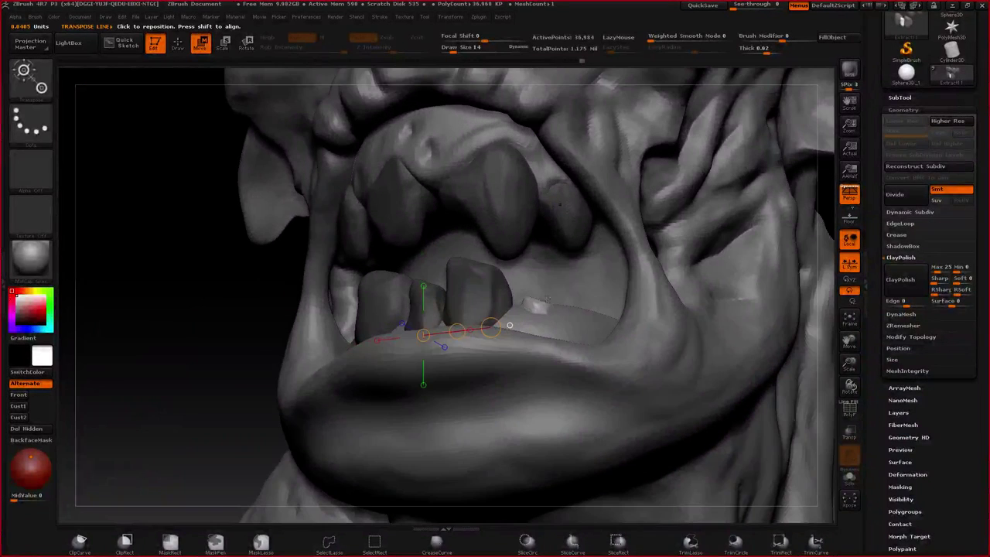
drag(538, 320, 539, 280)
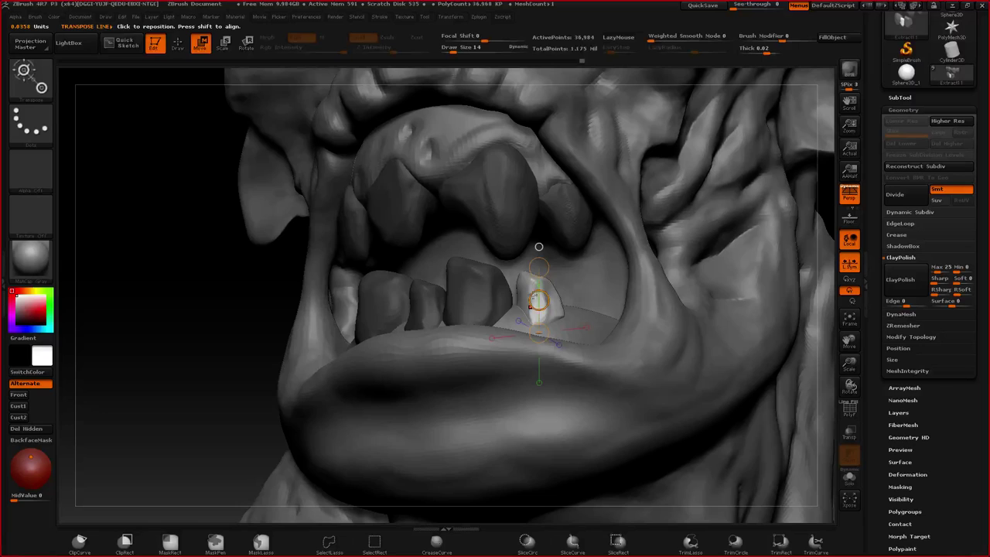
key(q)
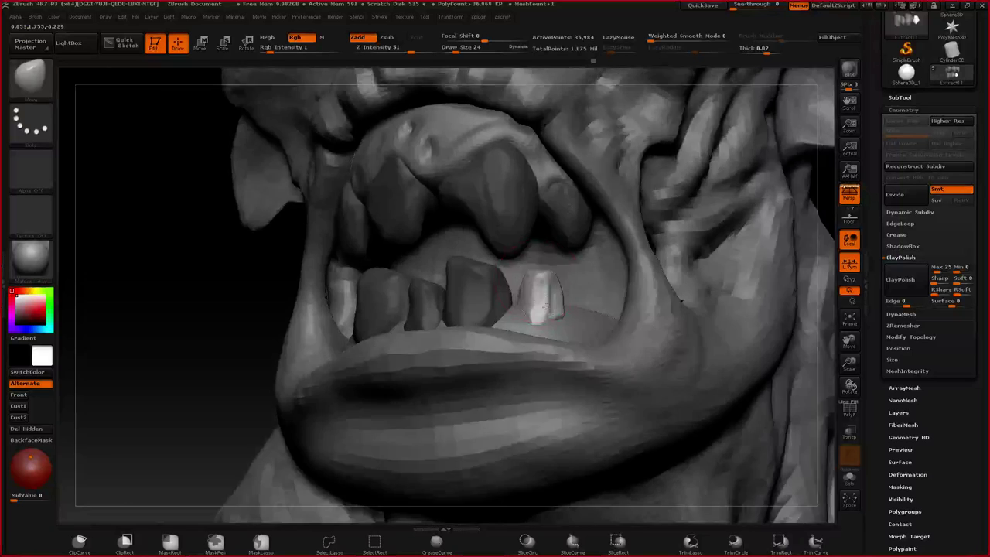
- Flatten the copied tooth's tip with the Flatten brush at size 22, then sculpt an uneven crown with ClayBuildup at size 11
key(space)
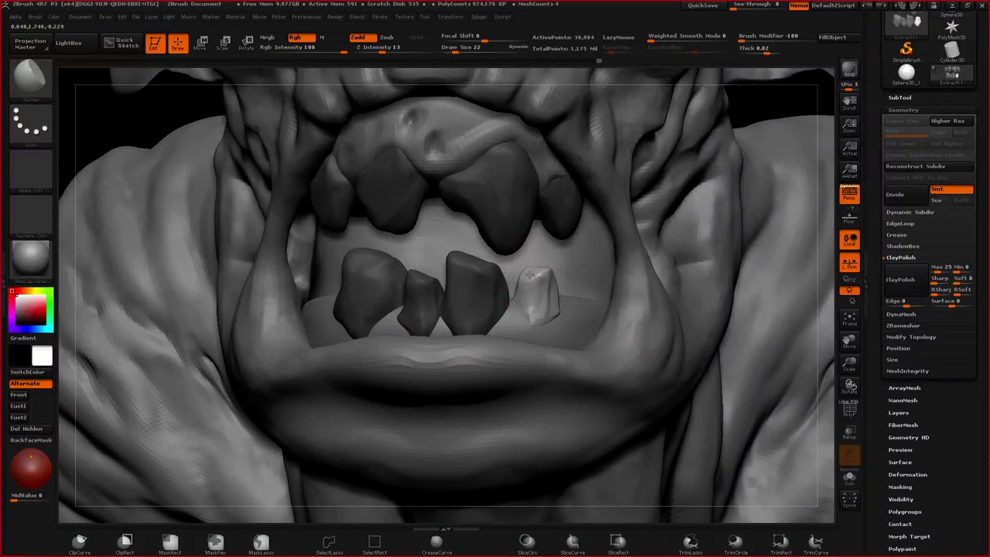
drag(534, 275, 537, 282)
key(space)
key(b)
key(c)
key(b)
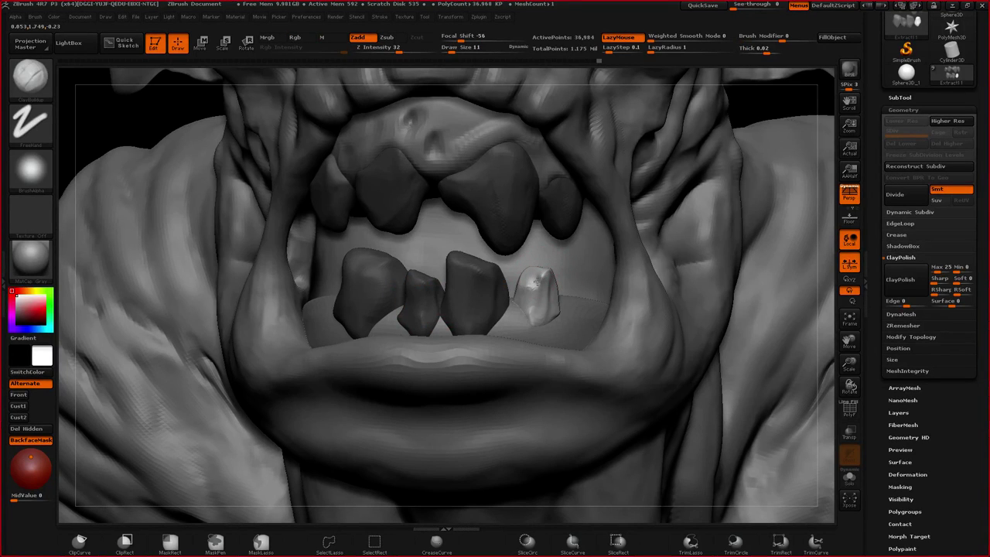
drag(536, 283, 554, 261)
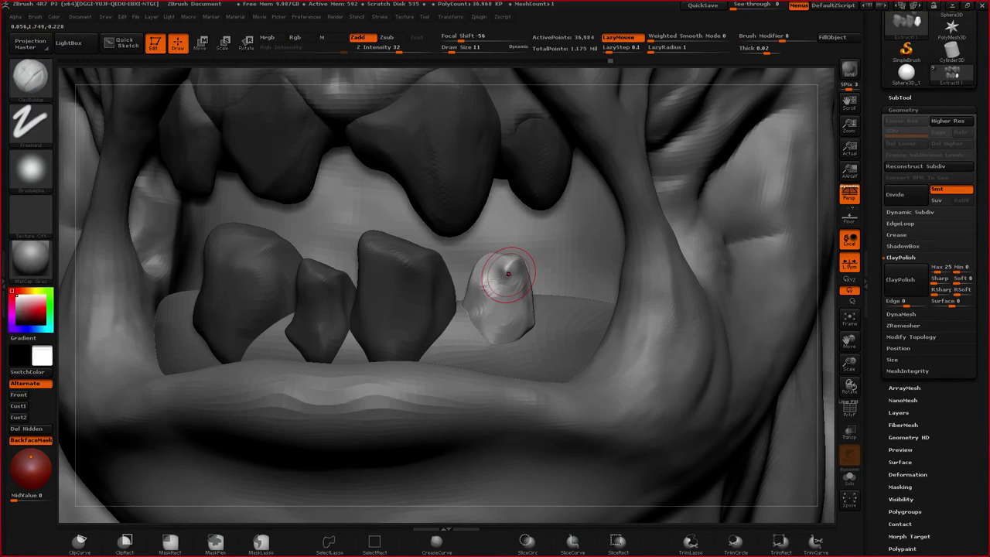
drag(508, 274, 549, 218)
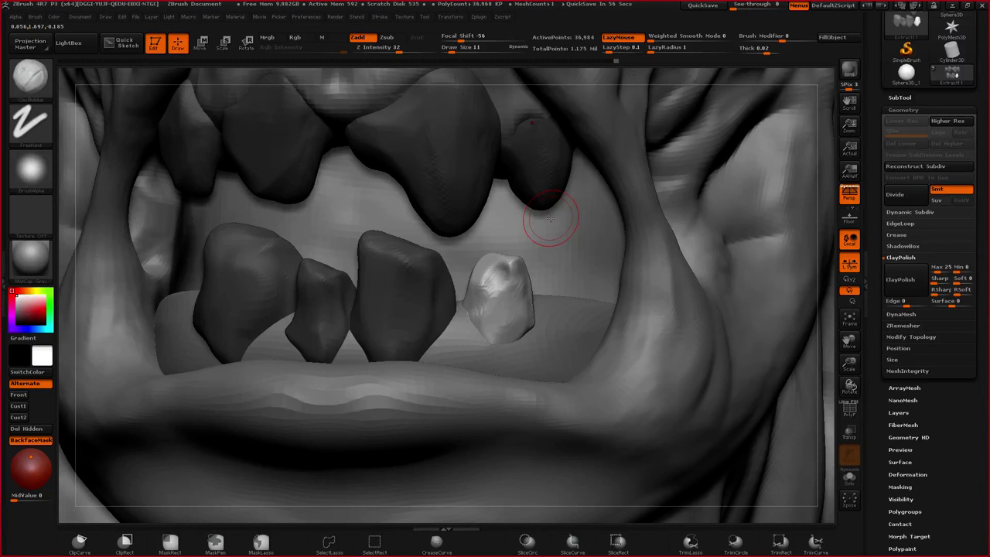
- Duplicate the uneven lower tooth toward the mouth corner, turn the copy upside down and position it at the back of the gum
ctrl+right_drag(519, 373, 493, 345)
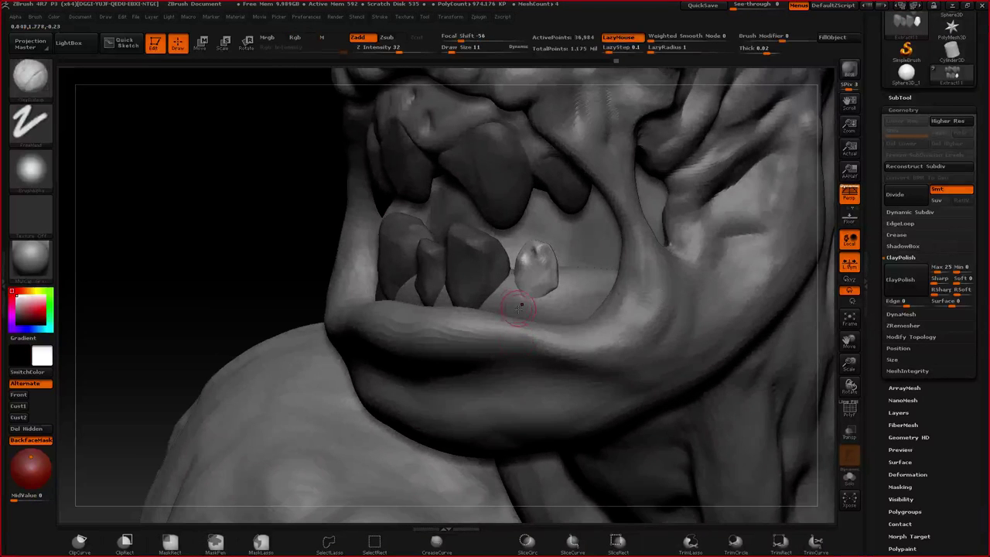
key(r)
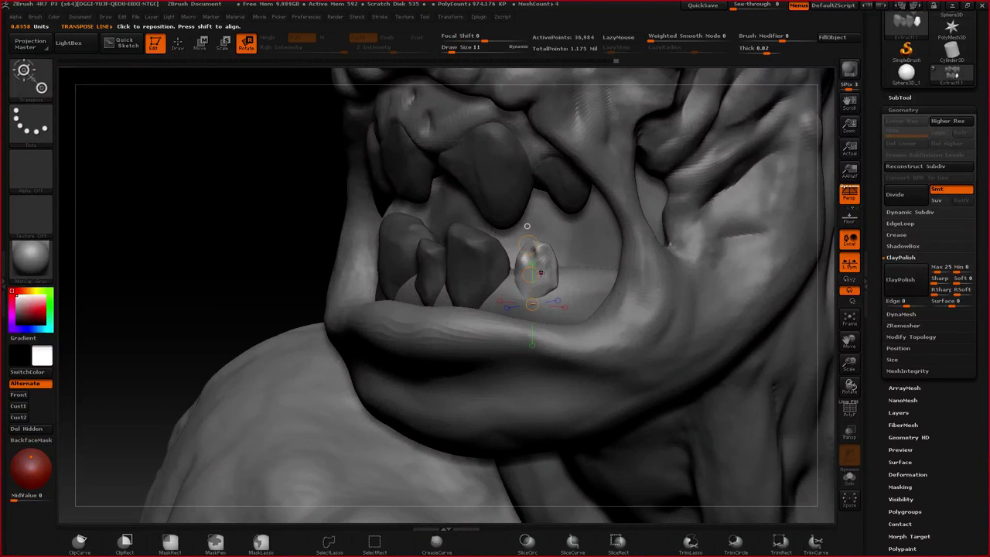
key(w)
mouse_move(533, 275)
ctrl+mouse_down()
mouse_move(590, 275)
mouse_move(583, 303)
ctrl+mouse_up()
key(r)
mouse_move(582, 241)
mouse_down()
mouse_move(582, 293)
mouse_move(593, 248)
mouse_up()
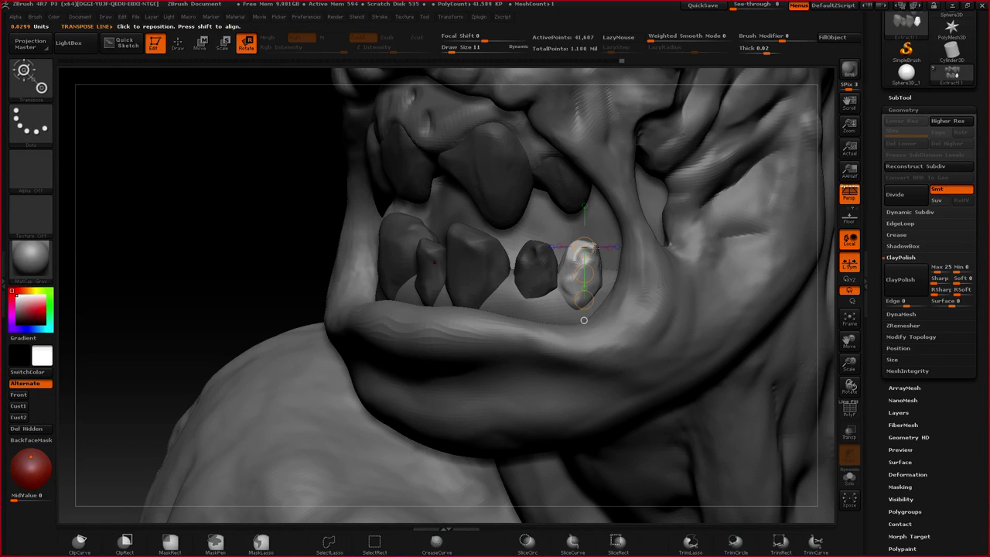
key(w)
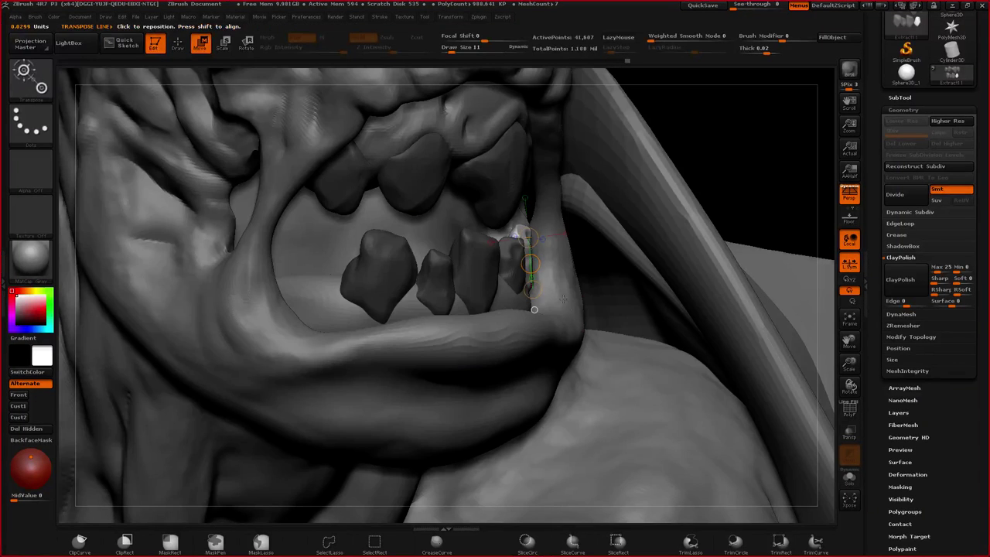
key(q)
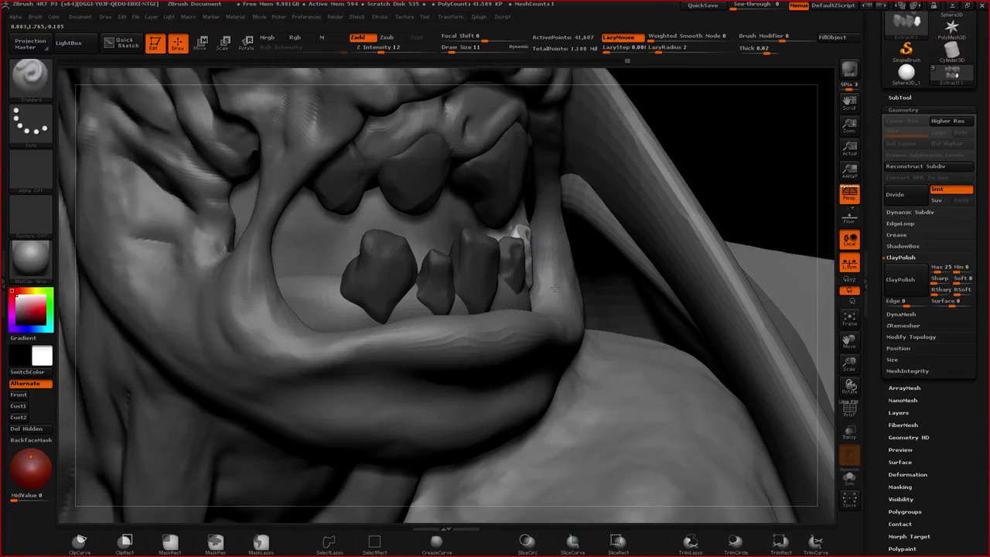
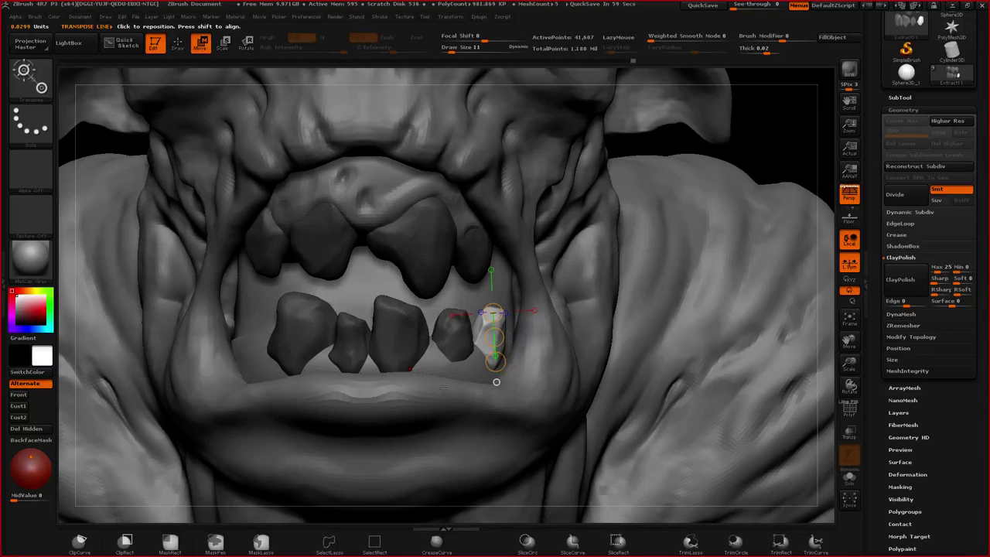
- Shape the back lower tooth's crown and side into flat planes with the Flatten brush, adding volume with ClayBuildup at size 11
ctrl+right_drag(443, 388, 490, 329)
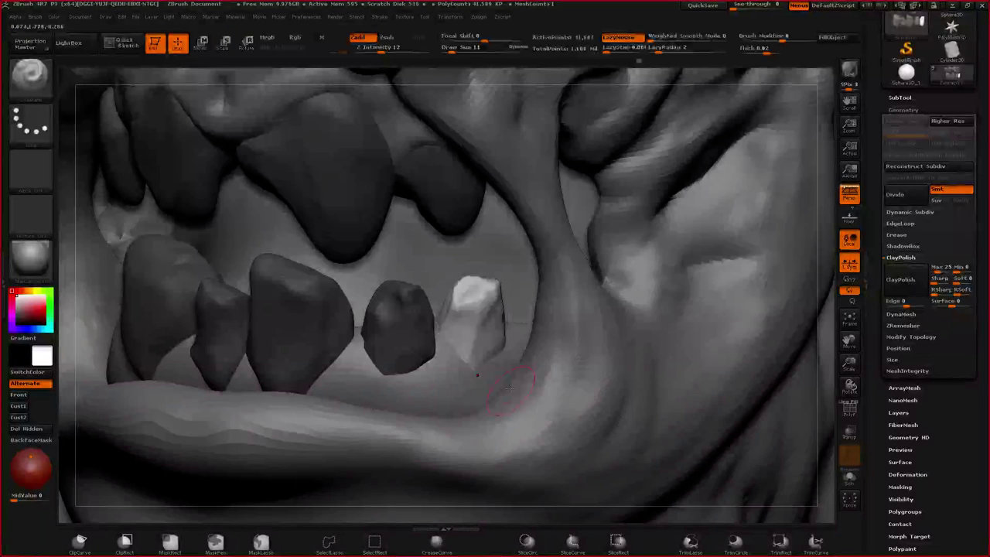
key(b)
key(f)
key(a)
drag(469, 292, 475, 297)
right_drag(475, 296, 551, 296)
drag(495, 288, 499, 282)
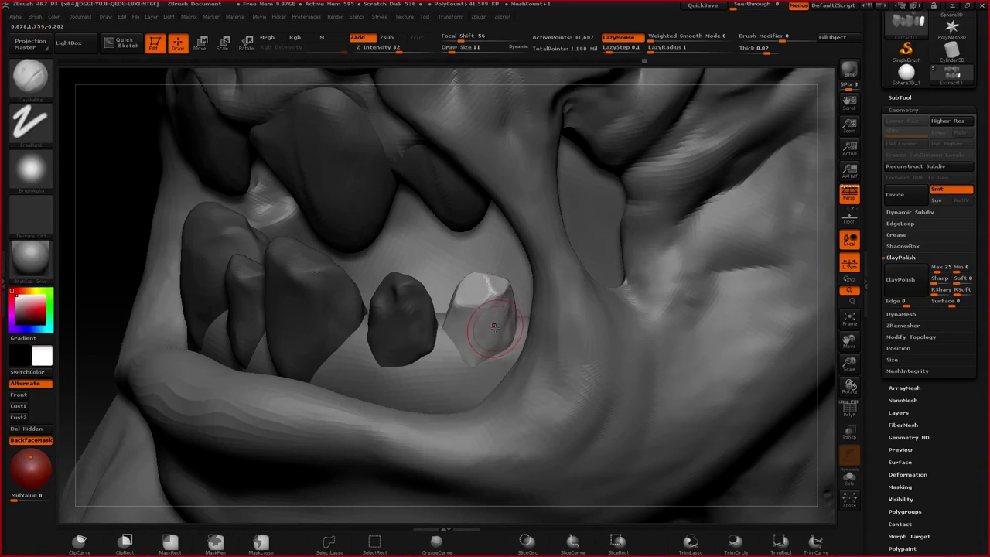
key(space)
drag(489, 318, 498, 315)
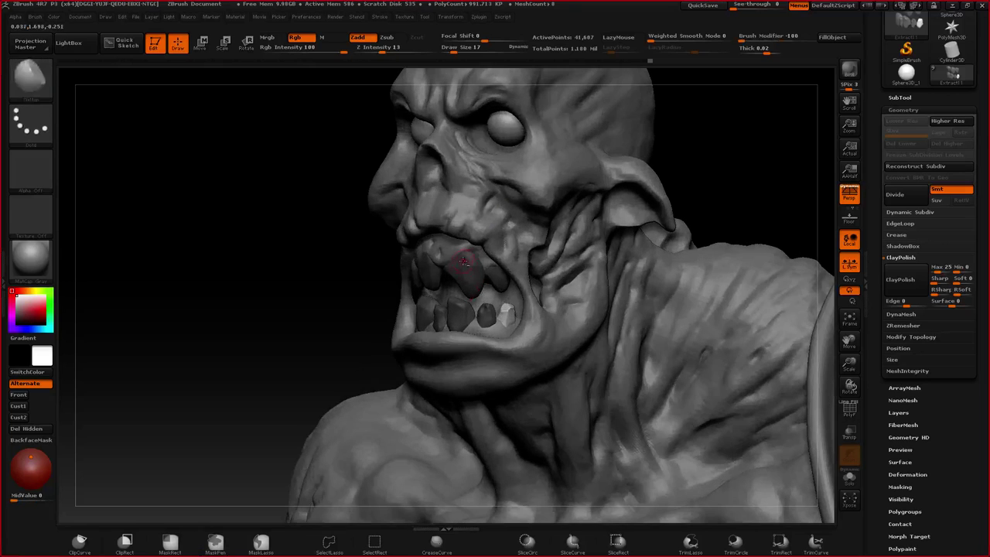
- Clear the mask from the teeth and flatten the large upper tooth's surface with the Flatten brush at size 17
key(ctrl)
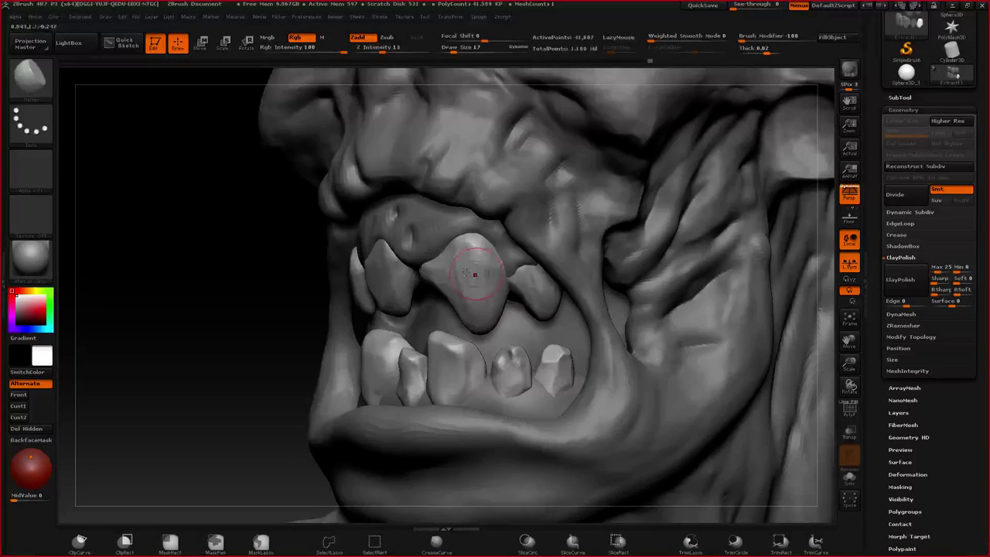
drag(466, 273, 479, 246)
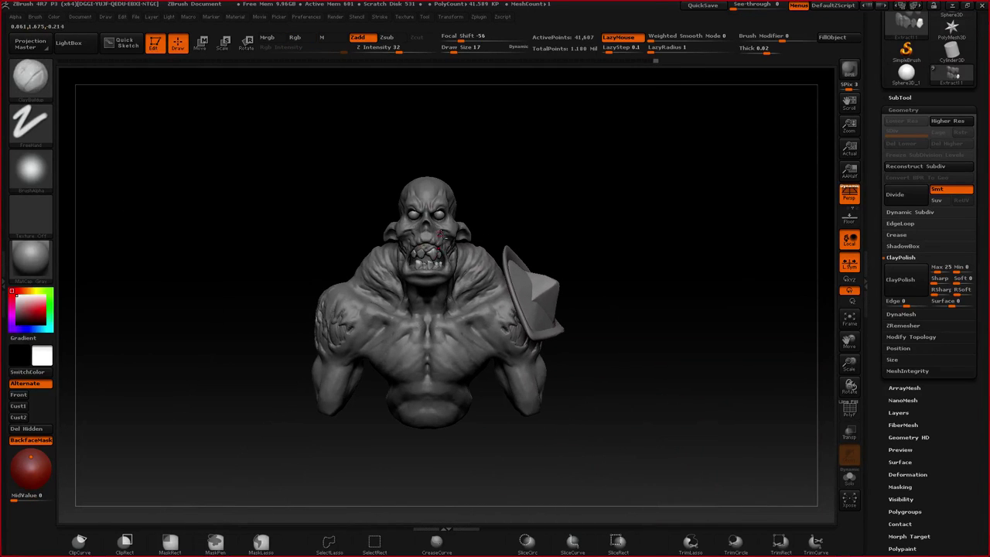
right_drag(446, 310, 450, 303)
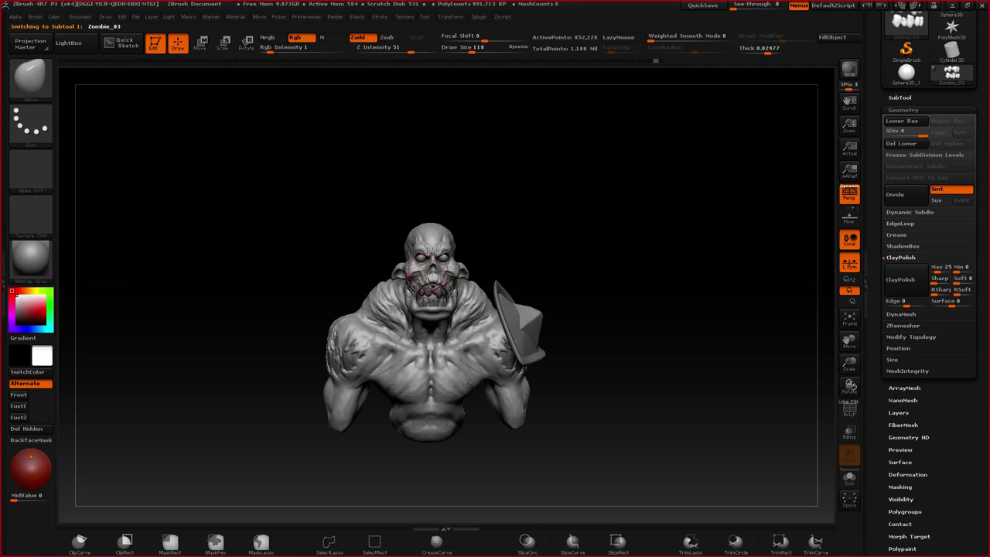
- Switch to the Zombie_03 subtool and reshape the lower face and jaw with the Move brush at size 126
drag(425, 279, 441, 271)
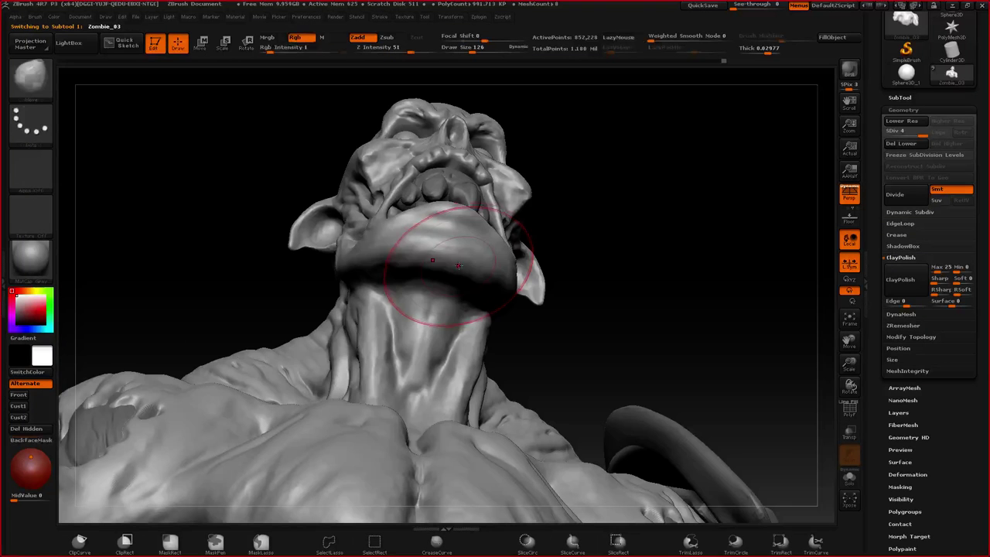
key(space)
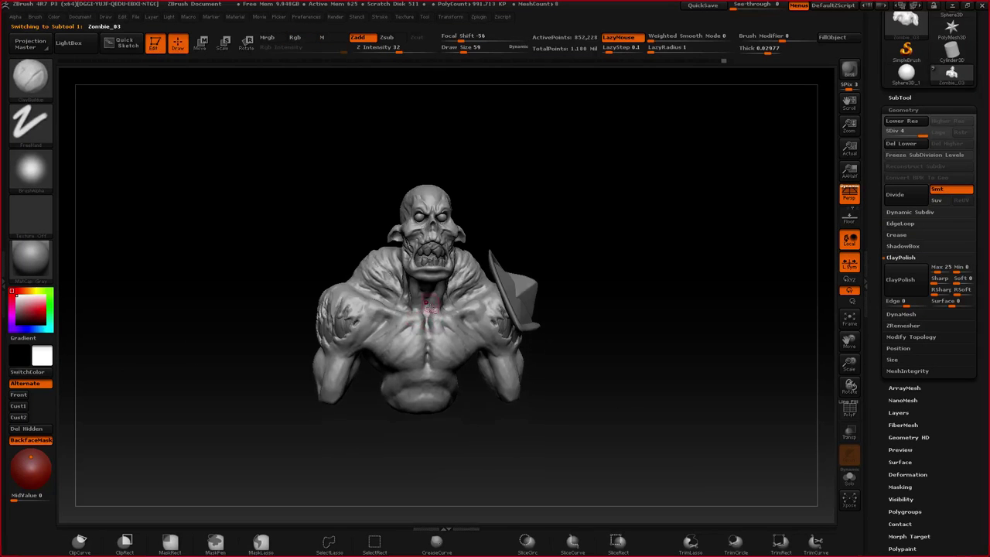
mouse_move(356, 271)
mouse_down()
mouse_move(372, 269)
mouse_move(374, 329)
mouse_move(342, 299)
mouse_up()
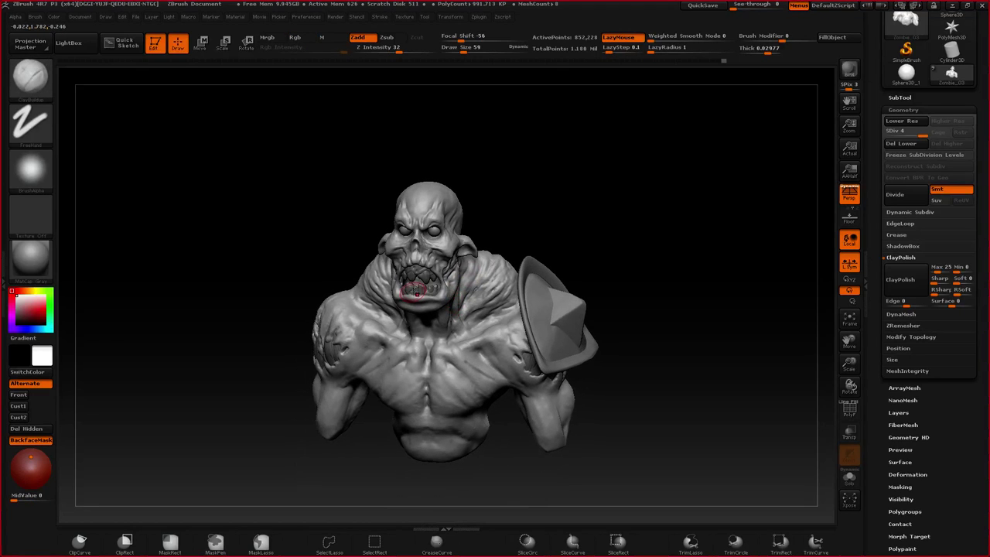
- Build up the brow ridge above the eye socket with the ClayBuildup brush from a three-quarter view
right_drag(414, 291, 427, 294)
ctrl+right_drag(427, 294, 437, 378)
right_drag(446, 182, 418, 204)
ctrl+right_drag(418, 204, 443, 244)
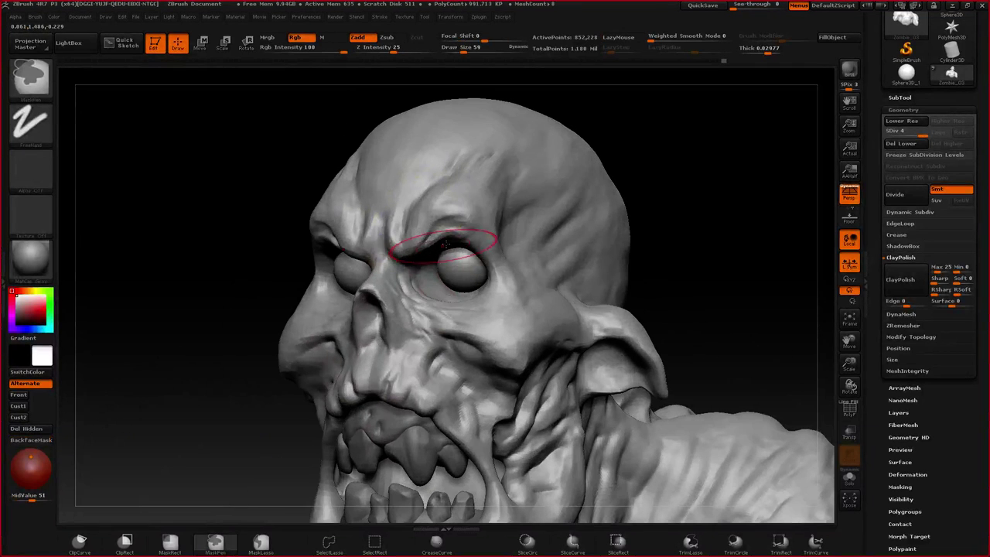
drag(424, 228, 469, 208)
right_drag(469, 207, 506, 211)
ctrl+right_drag(506, 210, 488, 147)
alt+right_drag(406, 325, 398, 240)
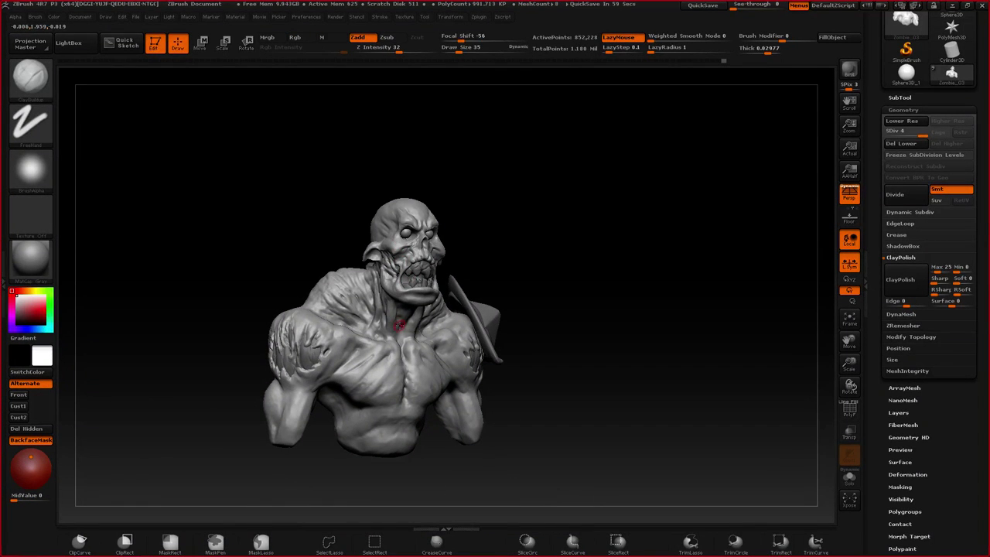
- Build up the outer brow corners with ClayBuildup at size 28, then sculpt the trapezius beside the neck with a larger brush
alt+right_drag(373, 358, 410, 266)
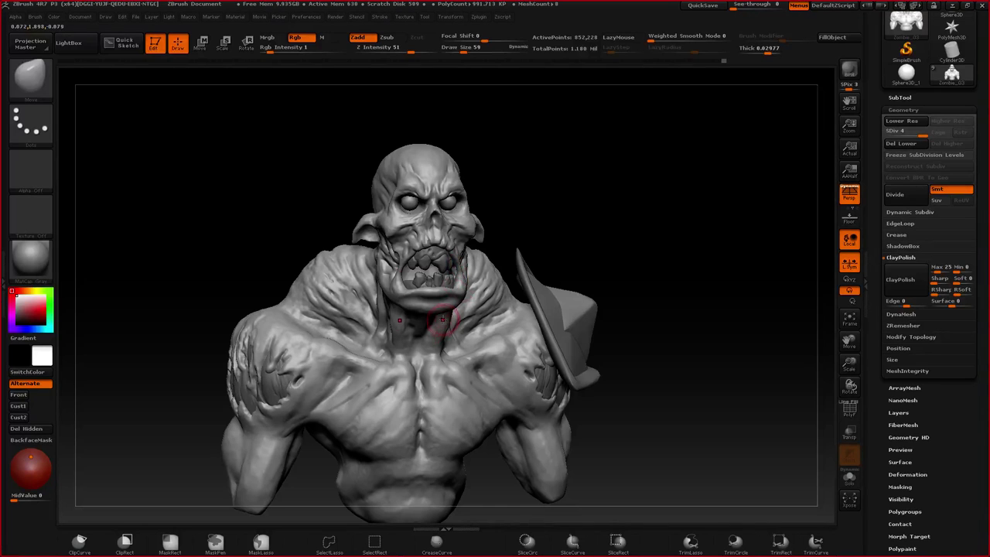
right_drag(464, 288, 482, 237)
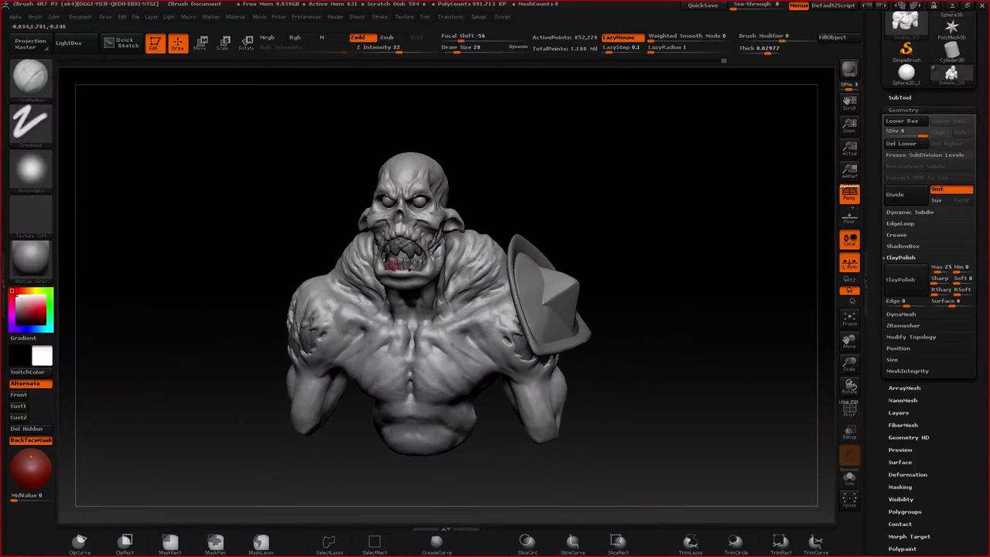
key(ctrl)
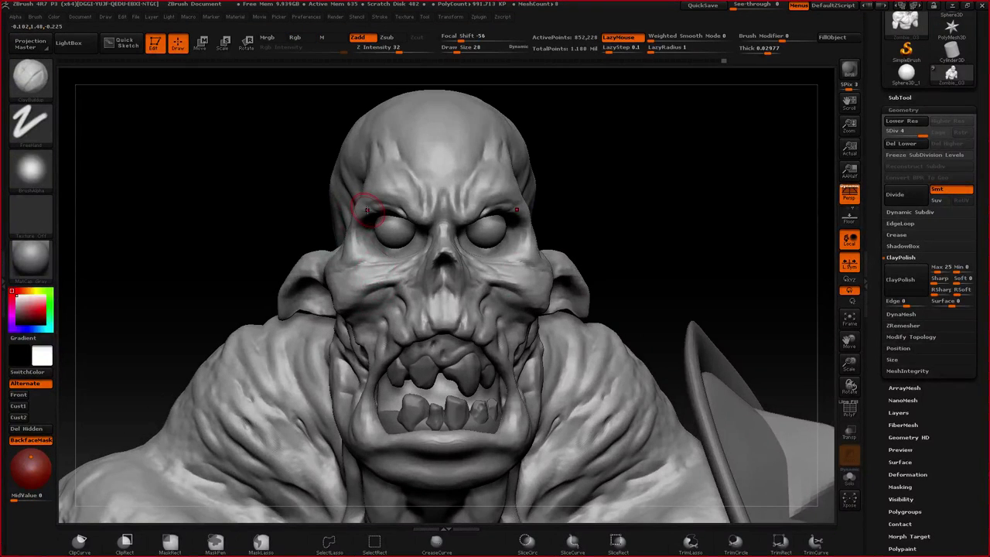
drag(367, 209, 373, 201)
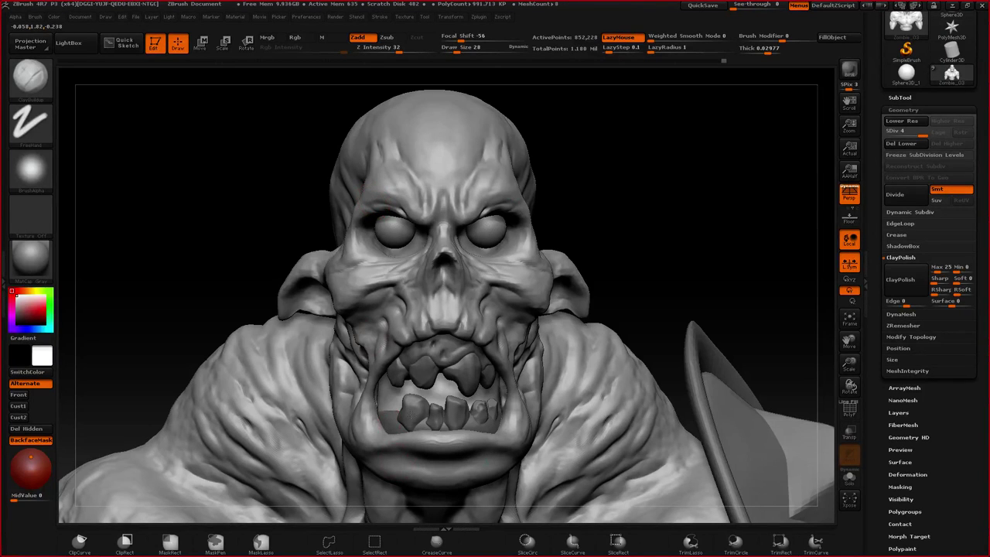
mouse_move(410, 415)
right_down()
mouse_move(335, 349)
mouse_move(336, 394)
mouse_move(340, 315)
right_up()
drag(341, 315, 331, 303)
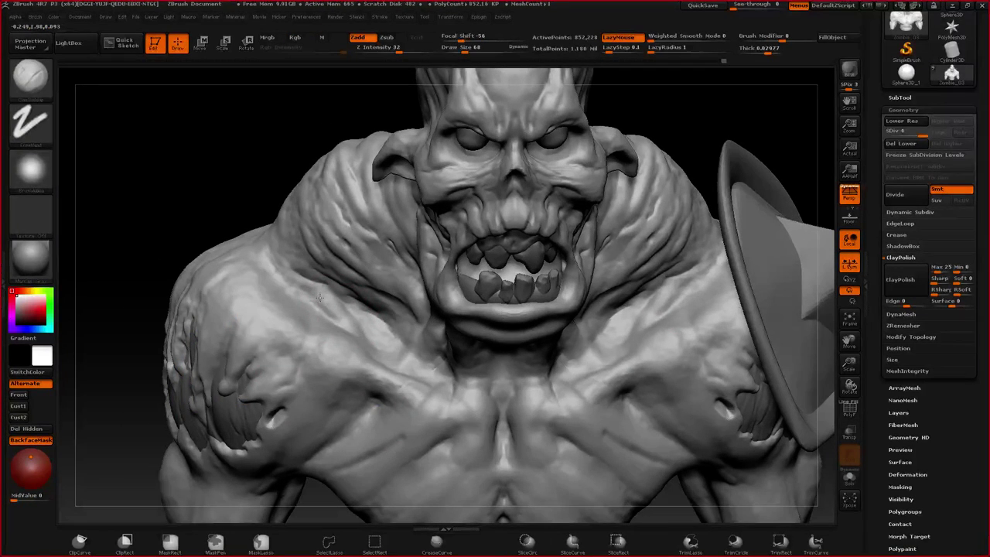
- Sculpt the trapezius folds beside the neck on the Zombie_03 subtool with ClayBuildup at size 47
right_drag(320, 298, 301, 251)
key(space)
drag(630, 336, 619, 335)
drag(630, 301, 611, 299)
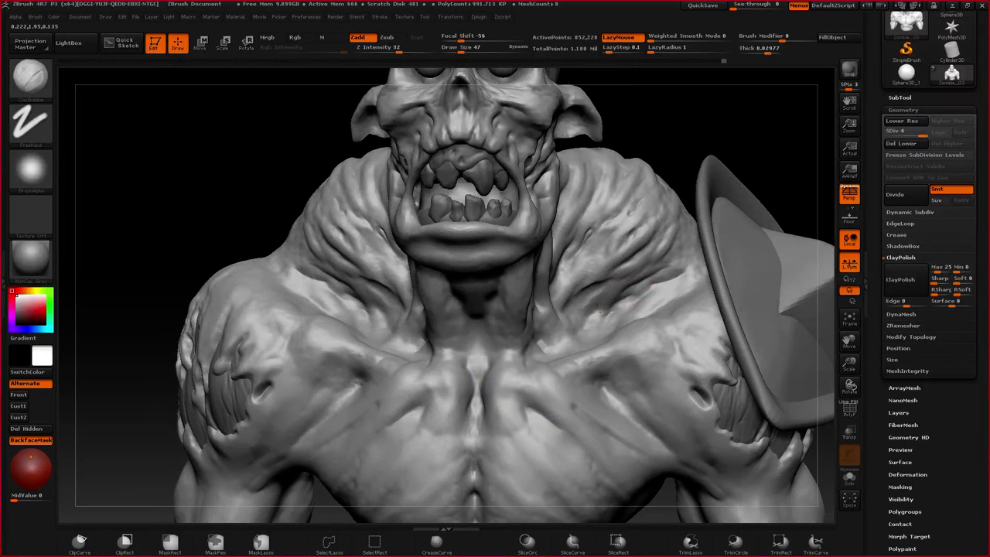
key(f)
key(space)
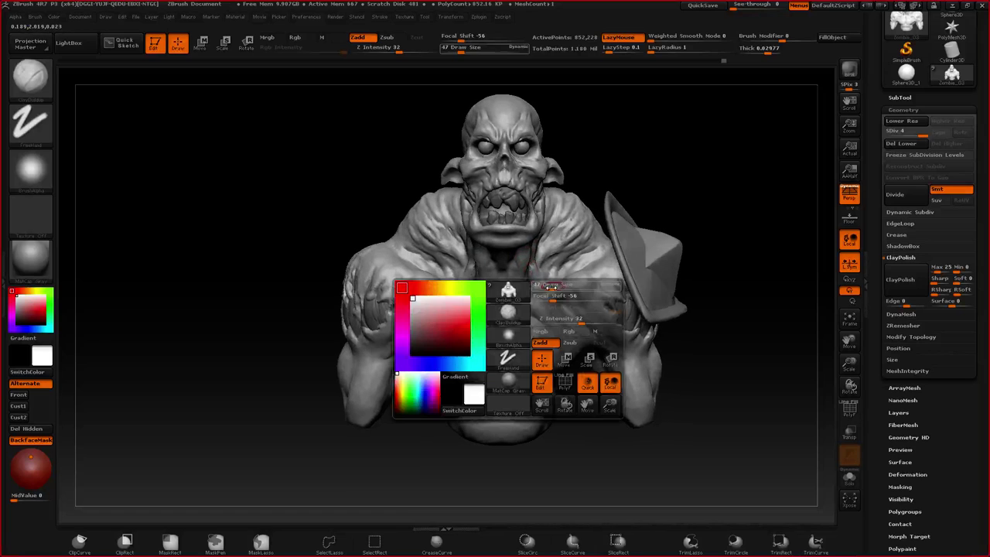
drag(546, 298, 538, 298)
- Select the shoulder pad's plate, Extract3, and activate the Move brush at size 298
right_drag(534, 314, 510, 326)
right_drag(444, 321, 476, 329)
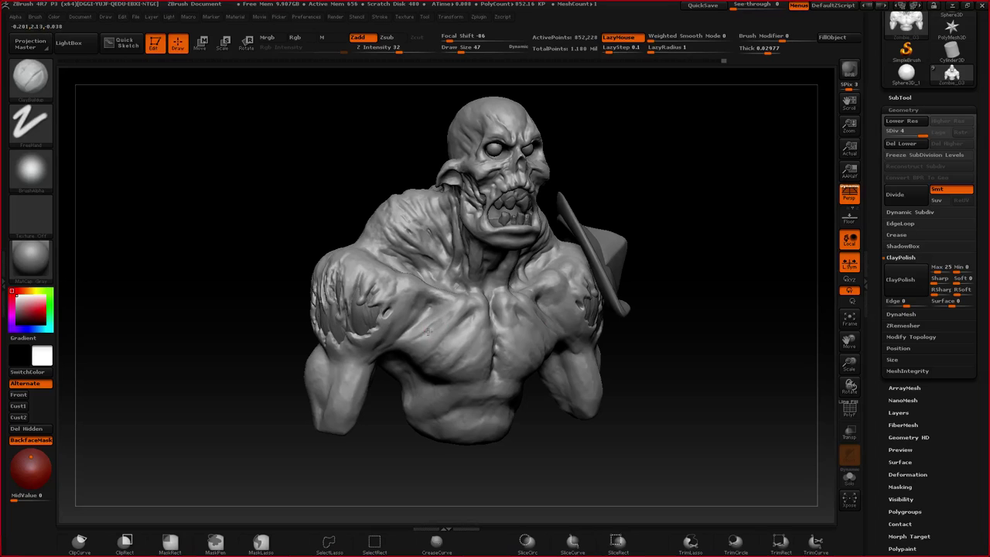
ctrl+right_drag(475, 392, 478, 339)
right_drag(478, 339, 452, 337)
mouse_move(452, 338)
ctrl+right_down()
mouse_move(485, 395)
mouse_move(504, 294)
mouse_move(462, 283)
ctrl+right_up()
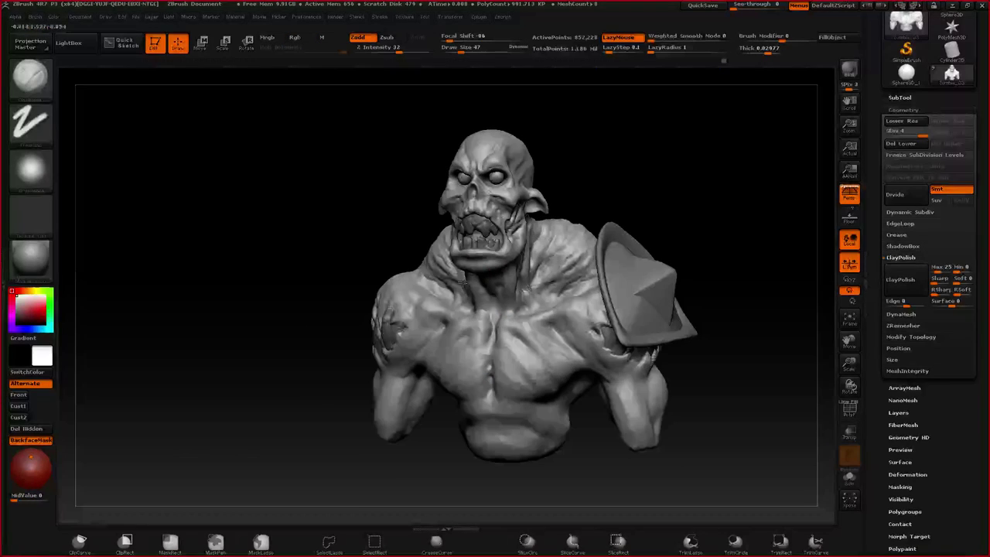
drag(462, 281, 550, 199)
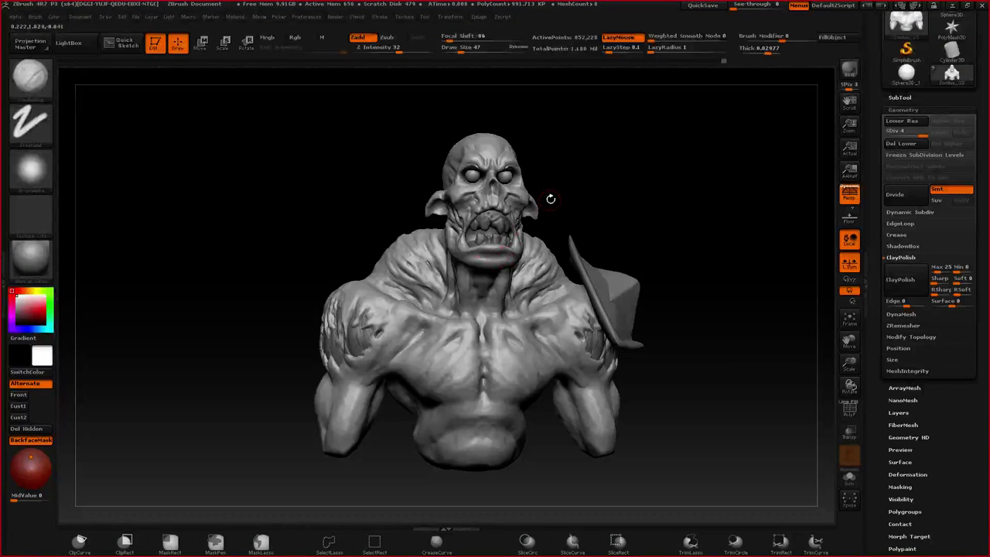
alt+click(607, 277)
ctrl+right_drag(603, 275, 582, 288)
key(space)
drag(578, 286, 598, 286)
key(b)
key(m)
key(v)
key(space)
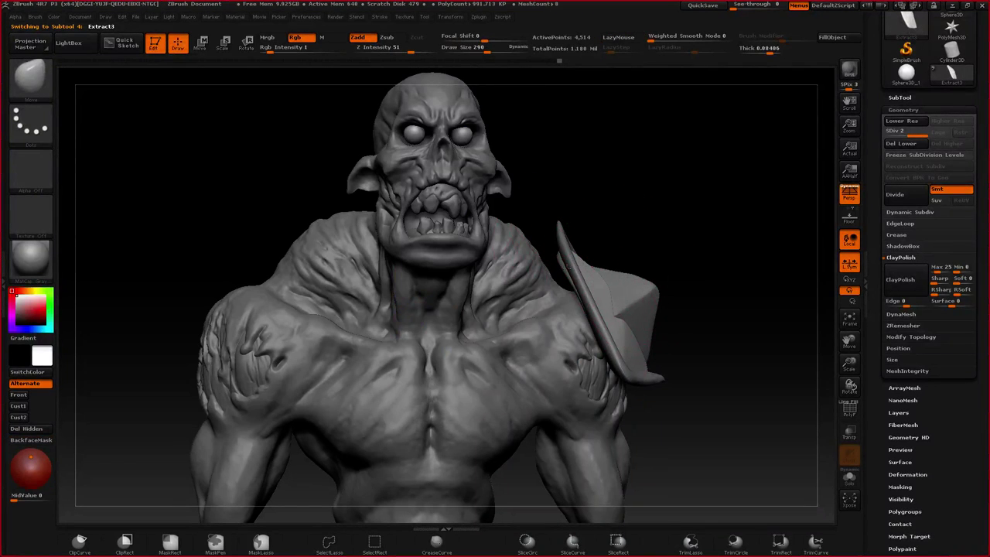
- Switch to the shoulder pad's rim, Extract6, and reshape its front edge with the Move brush at size 521
alt+click(551, 263)
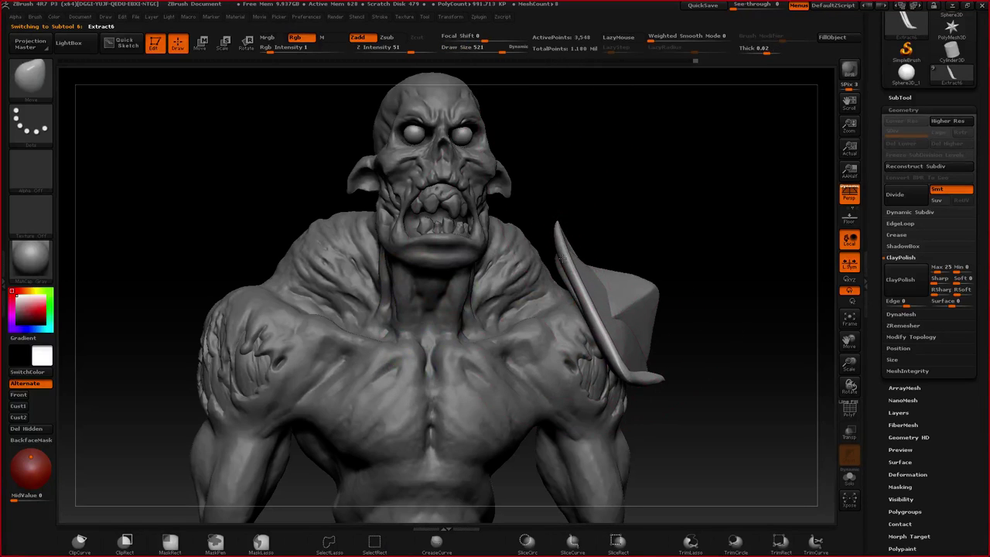
drag(550, 263, 539, 267)
right_drag(584, 268, 535, 269)
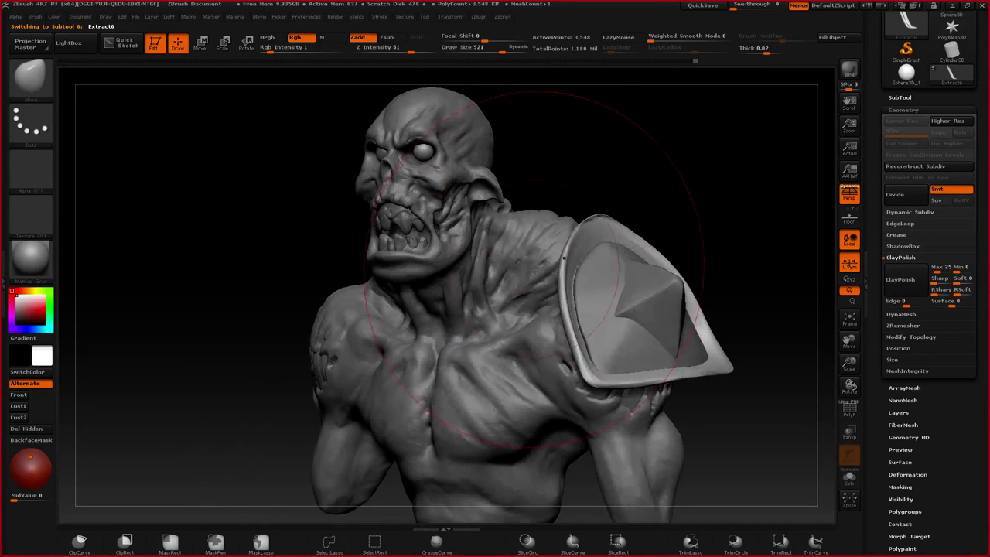
drag(564, 257, 586, 263)
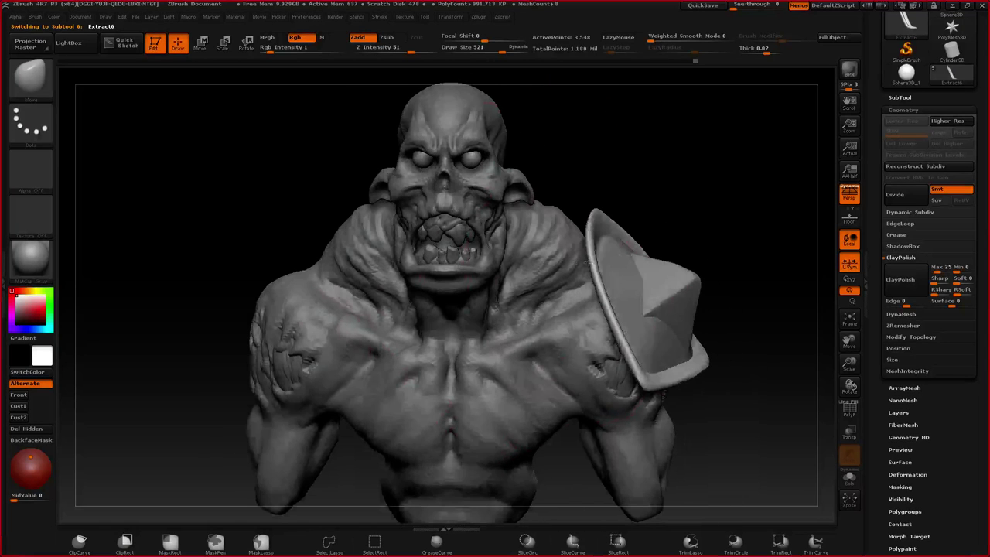
- Pull the lower edge of the shoulder pad's rim downward into a curve from the side with the Move brush at size 270
right_drag(588, 263, 519, 243)
ctrl+right_drag(609, 202, 600, 258)
key(space)
mouse_move(622, 268)
mouse_down()
mouse_move(612, 267)
mouse_move(622, 250)
mouse_move(654, 250)
mouse_up()
key(space)
key(space)
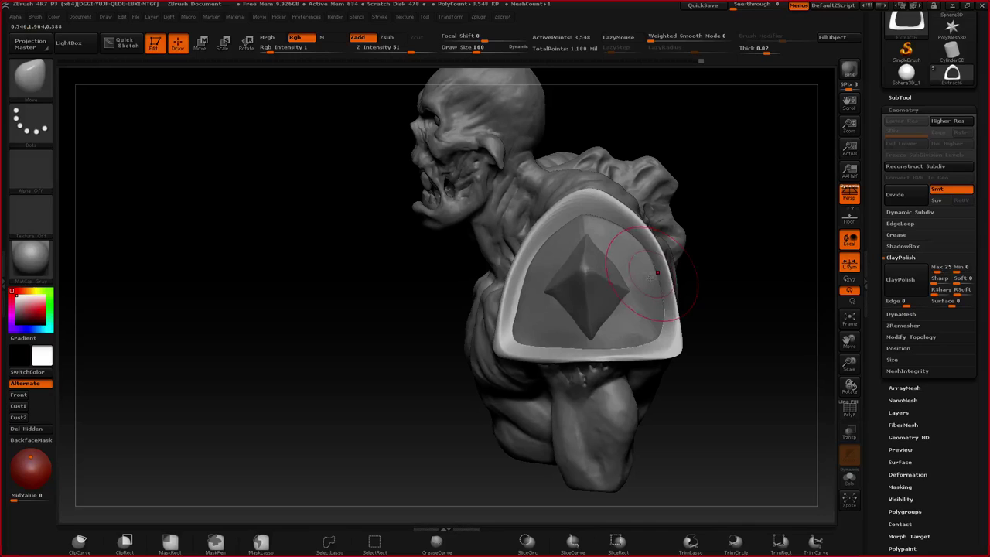
key(bracketright)
key(bracketright)
key(bracketright)
key(bracketright)
key(bracketright)
key(bracketright)
key(bracketright)
key(bracketright)
key(bracketright)
key(bracketright)
key(bracketright)
drag(613, 349, 616, 362)
drag(548, 358, 547, 363)
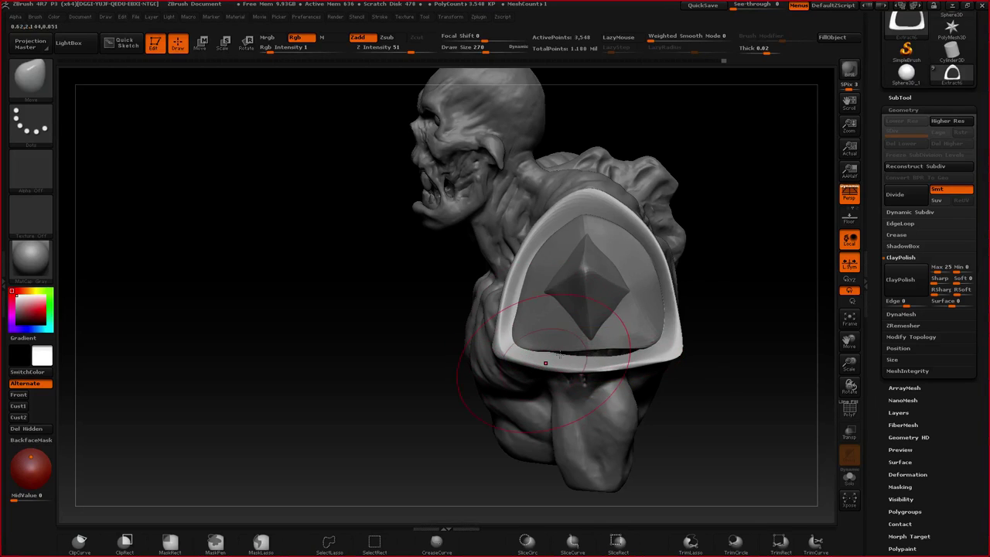
- Switch to the Extract3 plate and pull its lower edge down to meet the rim, reducing the Move brush to size 155
alt+click(631, 343)
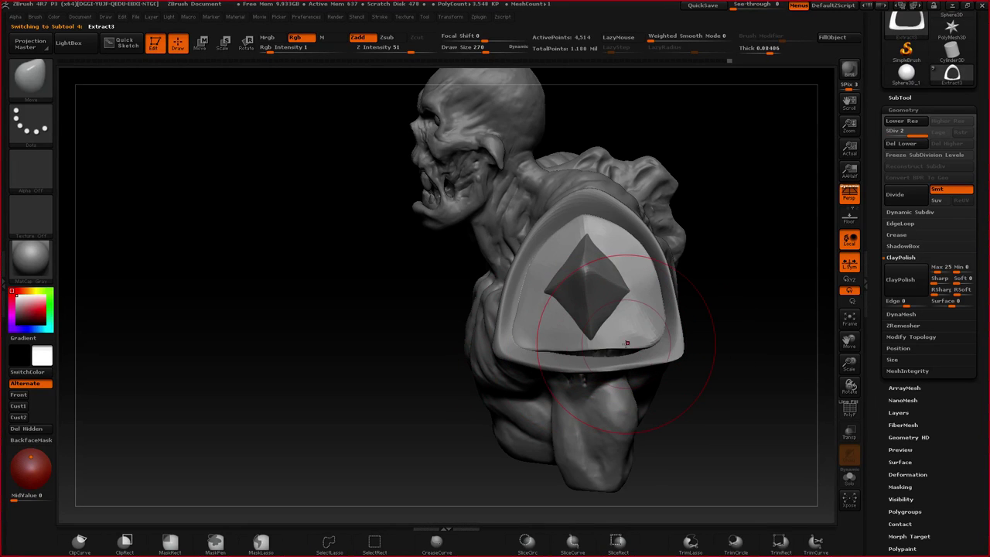
drag(627, 343, 602, 354)
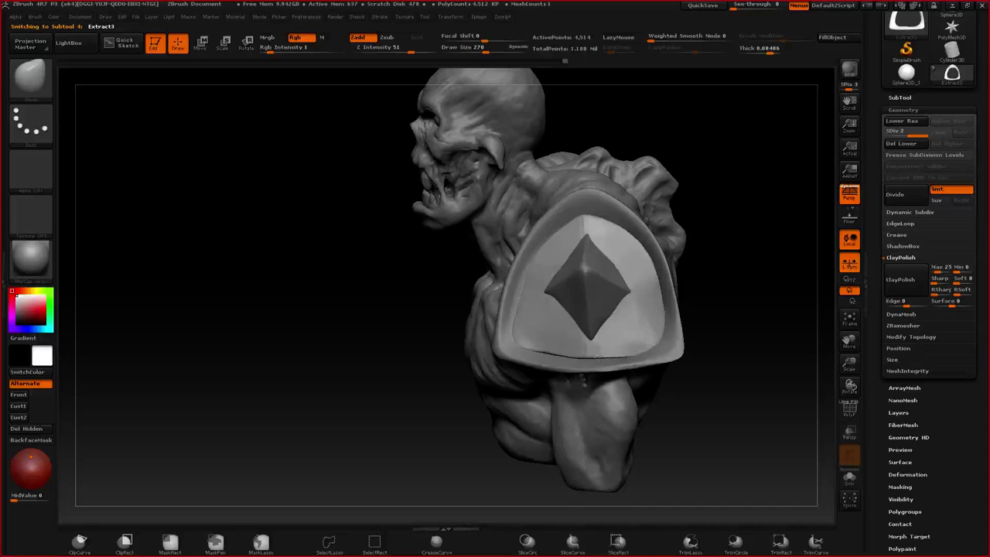
key(space)
drag(597, 356, 588, 357)
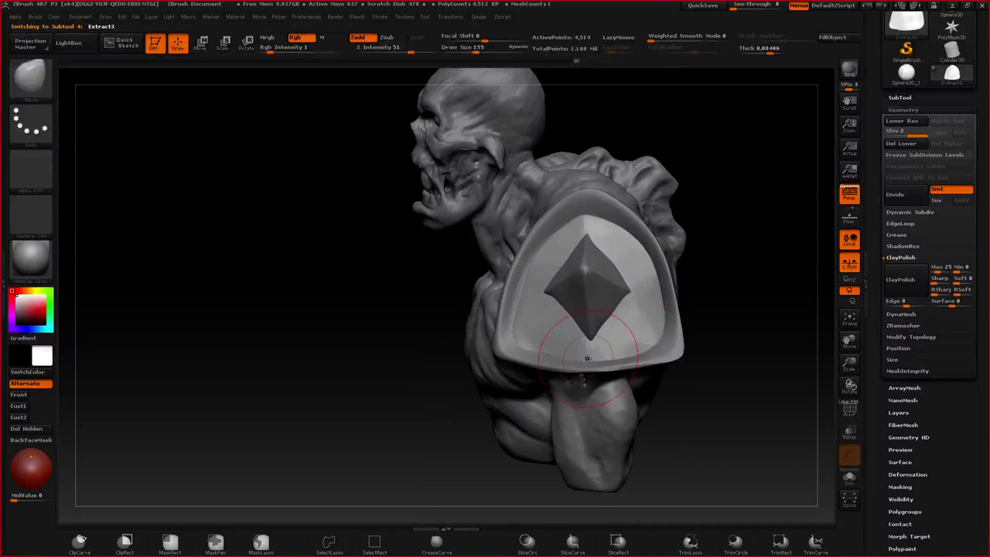
right_drag(609, 325, 622, 323)
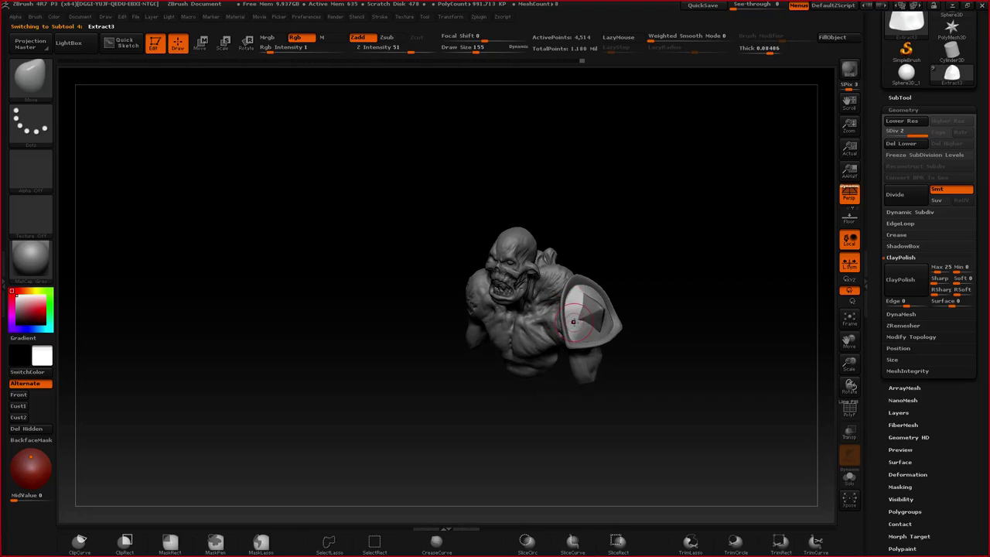
mouse_move(571, 340)
right_down()
mouse_move(577, 308)
mouse_move(558, 287)
right_up()
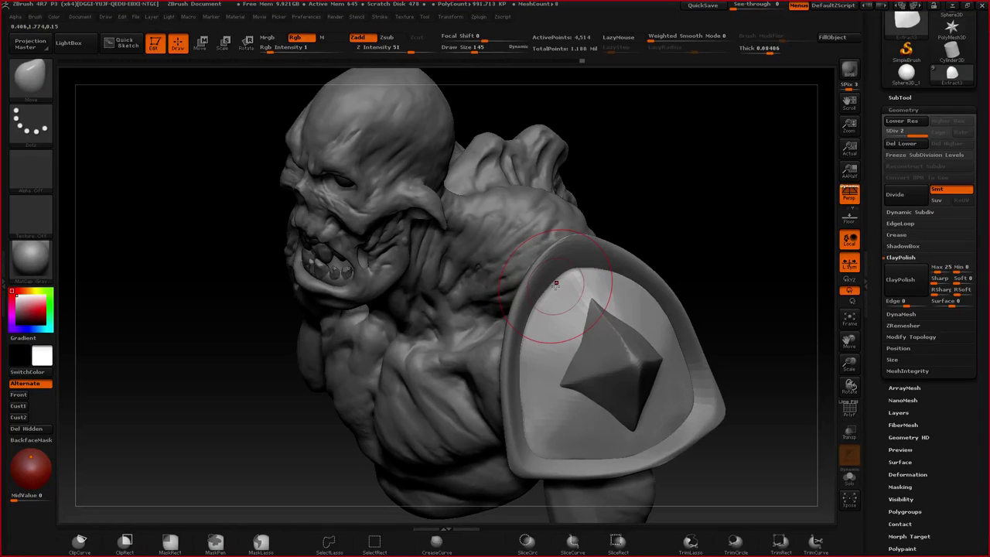
drag(596, 232, 630, 234)
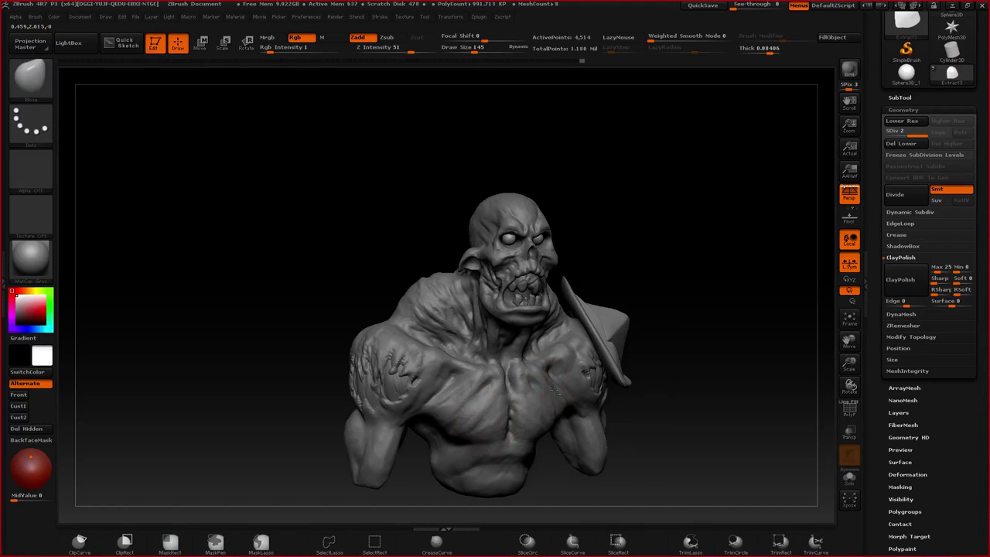
- Switch back to Zombie_03 and push the middle of the upper lip upward with the Move brush at size 131
mouse_move(556, 392)
right_down()
mouse_move(499, 391)
mouse_move(478, 331)
mouse_move(531, 299)
right_up()
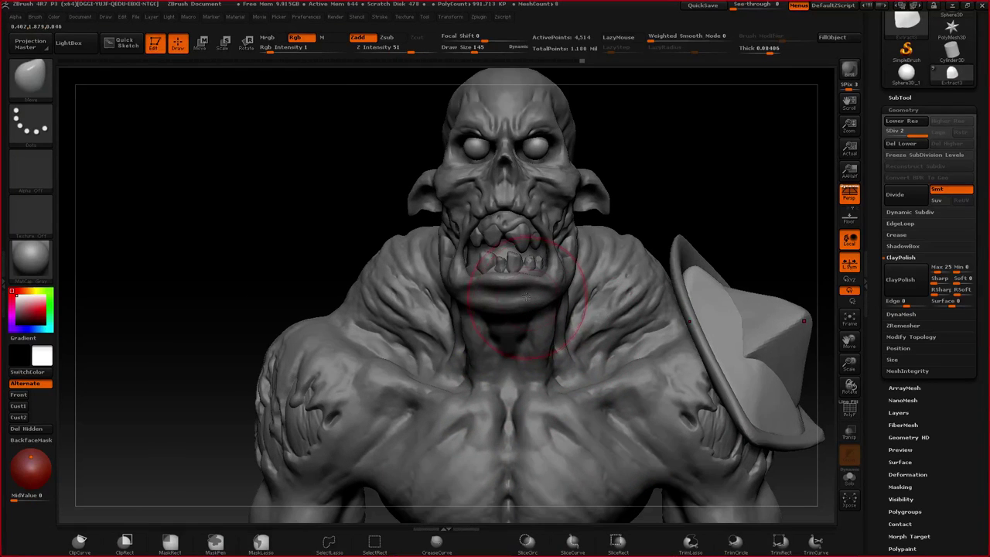
alt+click(531, 299)
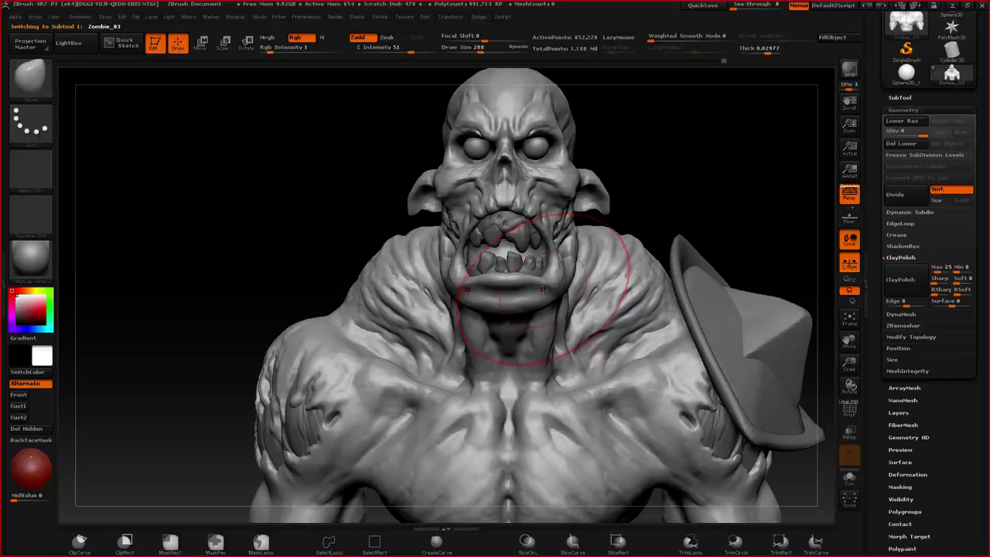
key(space)
drag(534, 289, 549, 298)
drag(520, 215, 517, 202)
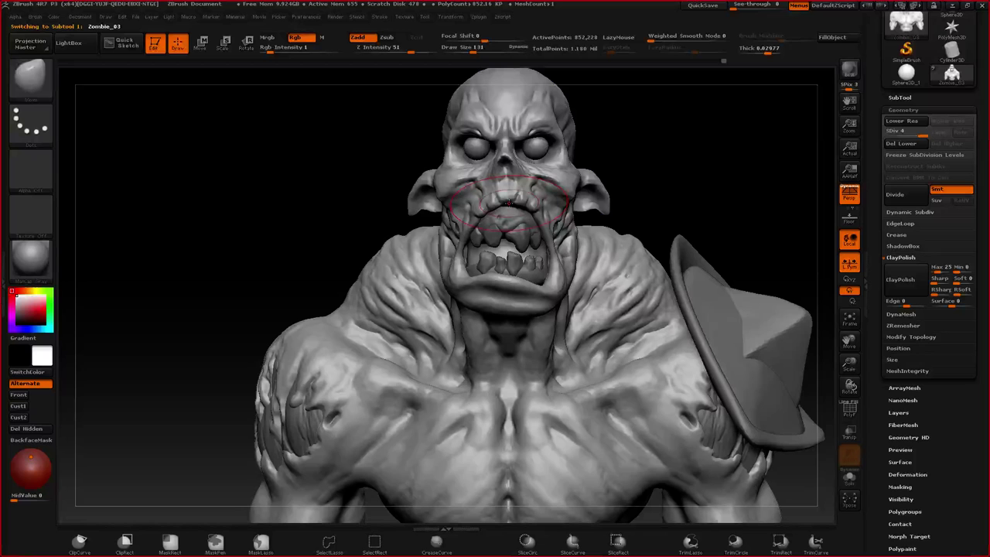
- Select the upper gum subtool, Extract0, reduce the brush size, and try the Dam_Standard and Flatten brushes
alt+click(511, 203)
key(space)
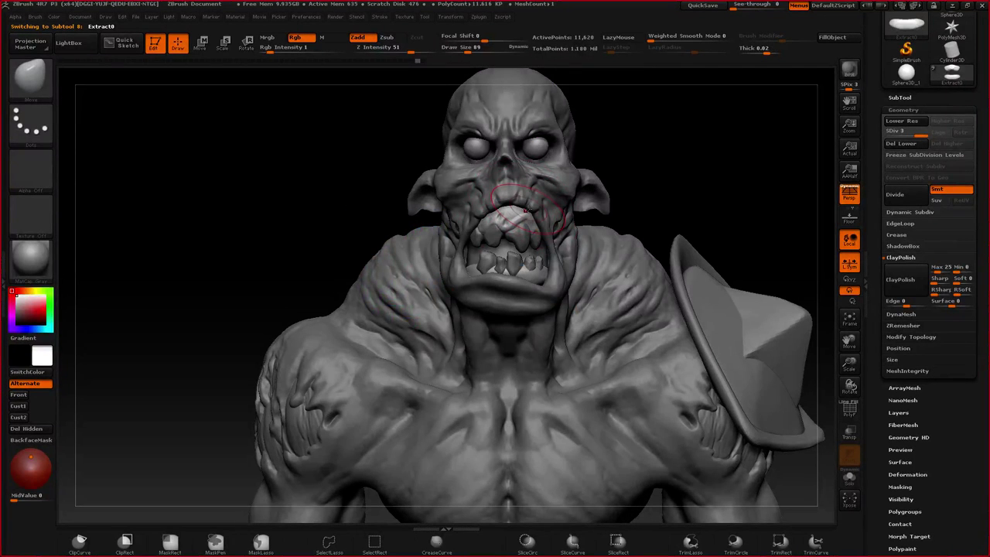
key(space)
drag(538, 224, 526, 223)
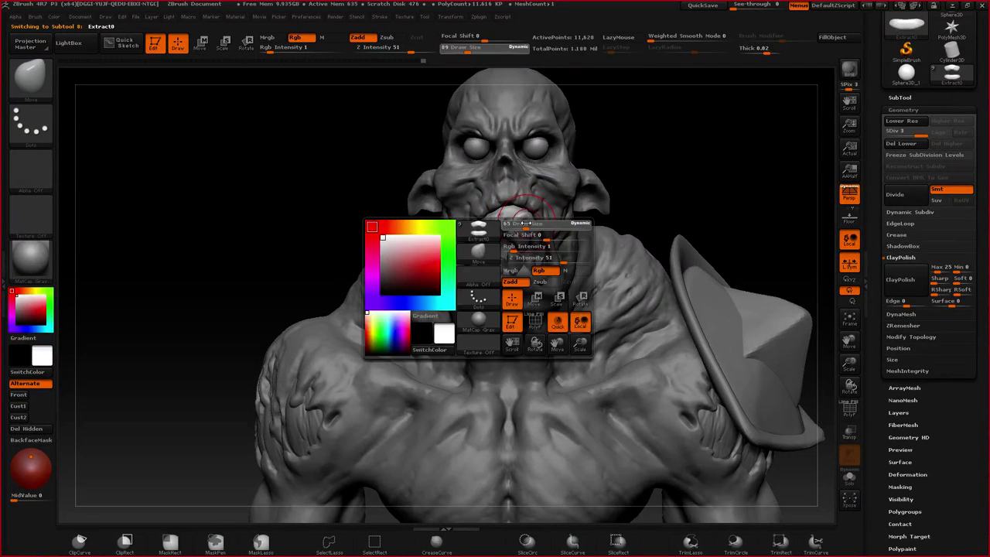
key(b)
key(d)
key(s)
key(b)
key(f)
key(a)
- Return to the Zombie_03 subtool and activate the Move brush at size 78 for the jaw and throat
mouse_move(530, 225)
ctrl+right_down()
mouse_move(523, 166)
mouse_move(512, 250)
ctrl+right_up()
alt+click(512, 250)
key(space)
mouse_move(500, 248)
mouse_down()
mouse_move(519, 249)
mouse_move(499, 236)
mouse_move(554, 265)
mouse_up()
key(b)
key(m)
key(v)
key(space)
key(space)
key(space)
mouse_move(553, 265)
right_down()
mouse_move(462, 296)
mouse_move(469, 346)
right_up()
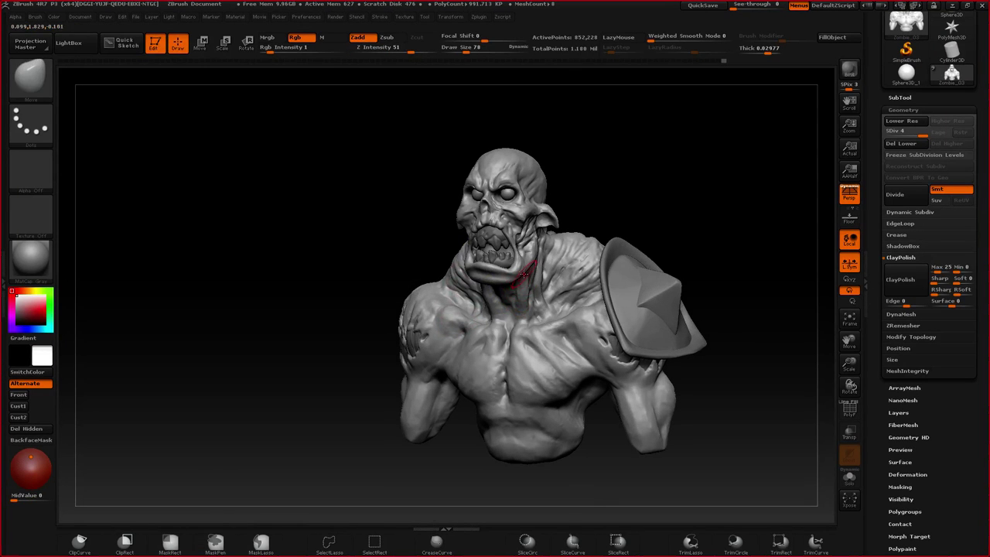
ctrl+right_drag(524, 280, 515, 301)
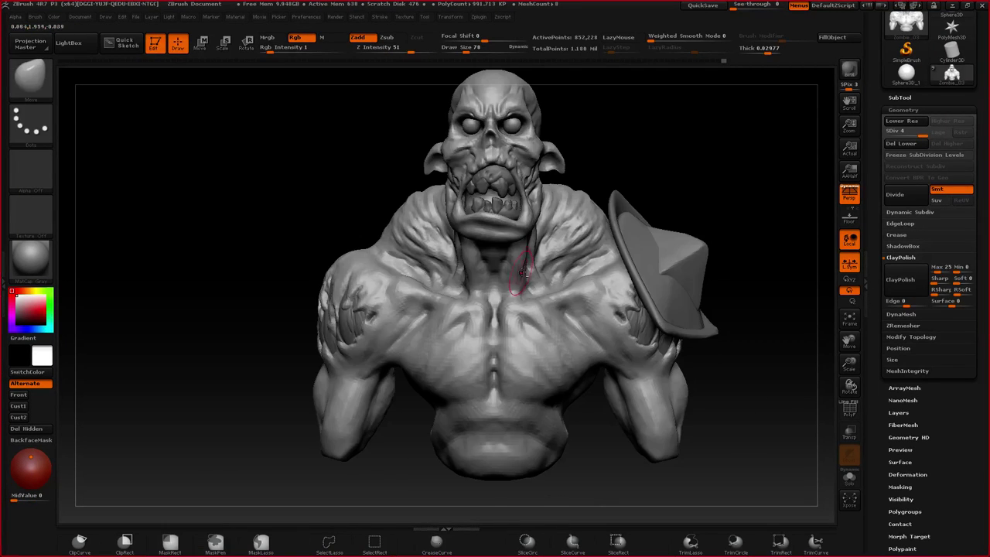
- Adjust the upper jaw and cheek shapes around the mouth with the Move brush at size 126, then 109
alt+right_drag(526, 251, 542, 292)
key(space)
drag(505, 239, 510, 240)
right_drag(457, 202, 486, 198)
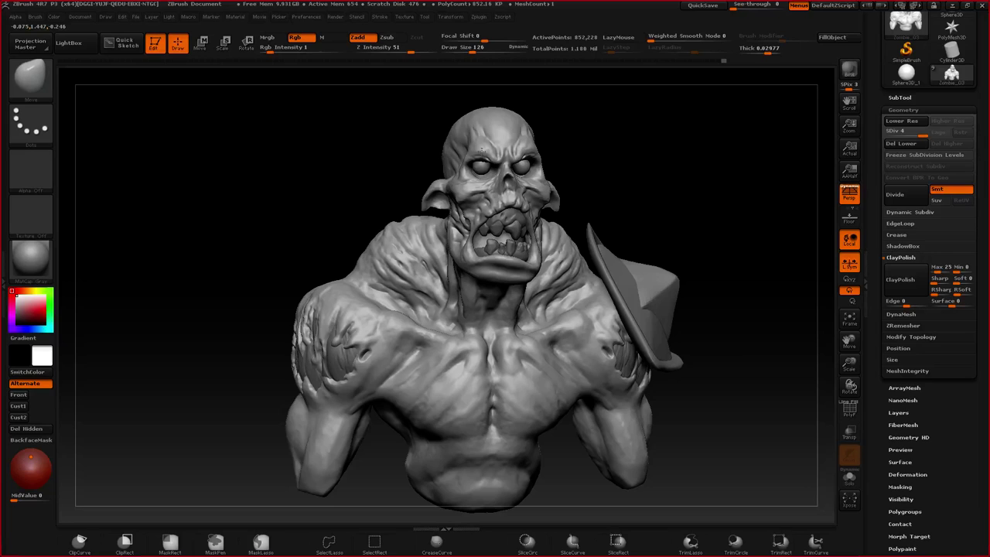
mouse_move(511, 160)
right_down()
mouse_move(480, 198)
mouse_move(496, 236)
right_up()
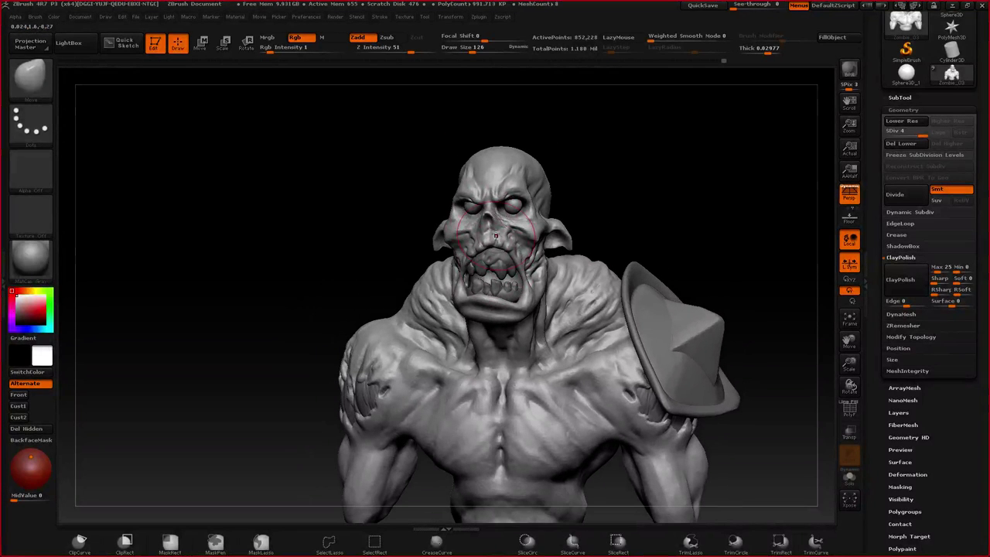
key(space)
drag(507, 190, 502, 189)
right_drag(488, 193, 498, 222)
drag(498, 222, 476, 240)
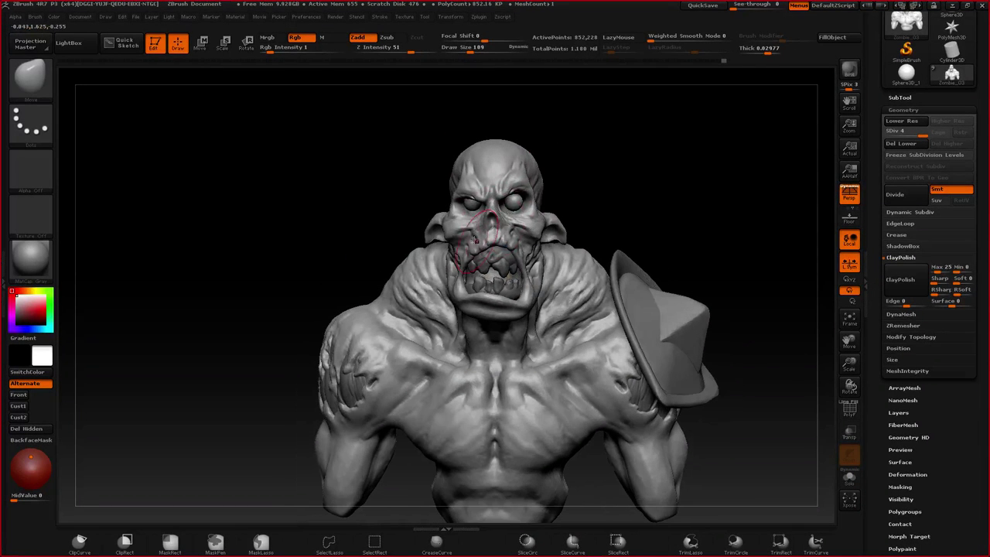
- Refine the head and neck proportions from several angles with the Move brush at size 82, then 105
ctrl+right_drag(474, 239, 480, 246)
ctrl+right_drag(490, 186, 489, 205)
key(space)
drag(493, 198, 485, 198)
mouse_move(477, 255)
ctrl+right_down()
mouse_move(471, 202)
mouse_move(496, 232)
ctrl+right_up()
alt+right_drag(470, 335, 461, 303)
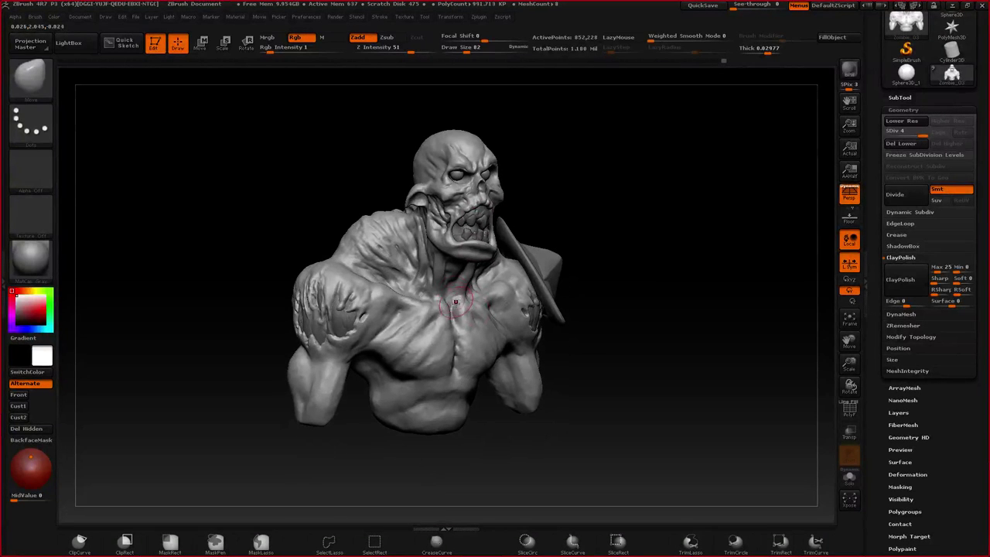
mouse_move(459, 310)
mouse_down()
mouse_move(437, 236)
mouse_move(445, 232)
mouse_up()
key(space)
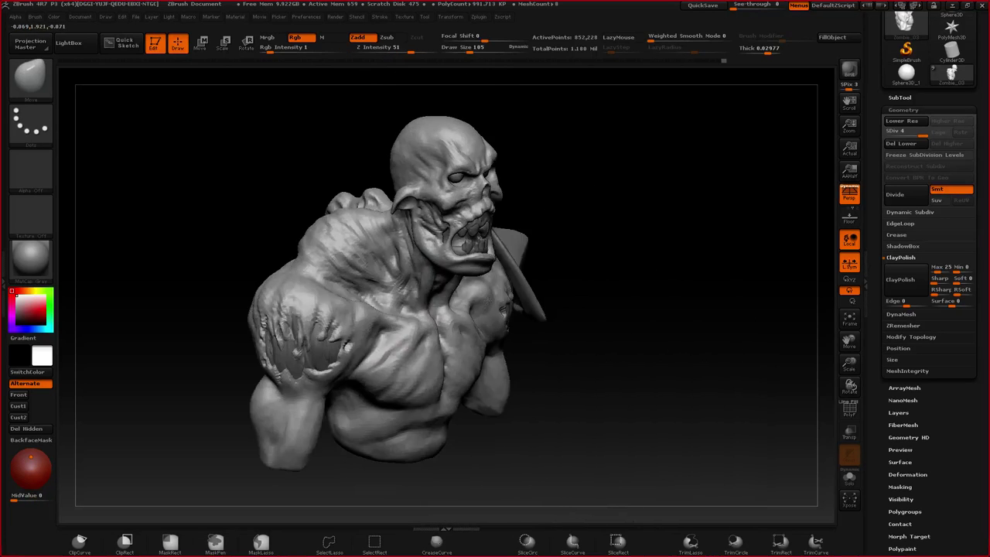
mouse_move(416, 288)
mouse_down()
mouse_move(489, 229)
mouse_move(421, 236)
mouse_move(464, 240)
mouse_up()
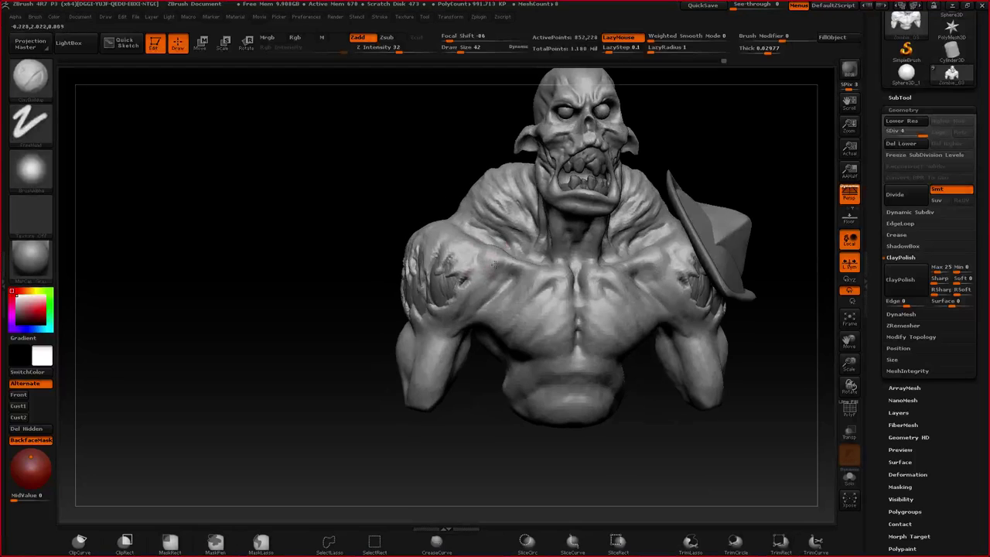
- Refine the neck and shoulder folds from front and three-quarter views with the ClayBuildup brush at size 42, and try Dam_Standard
ctrl+right_drag(578, 355, 566, 331)
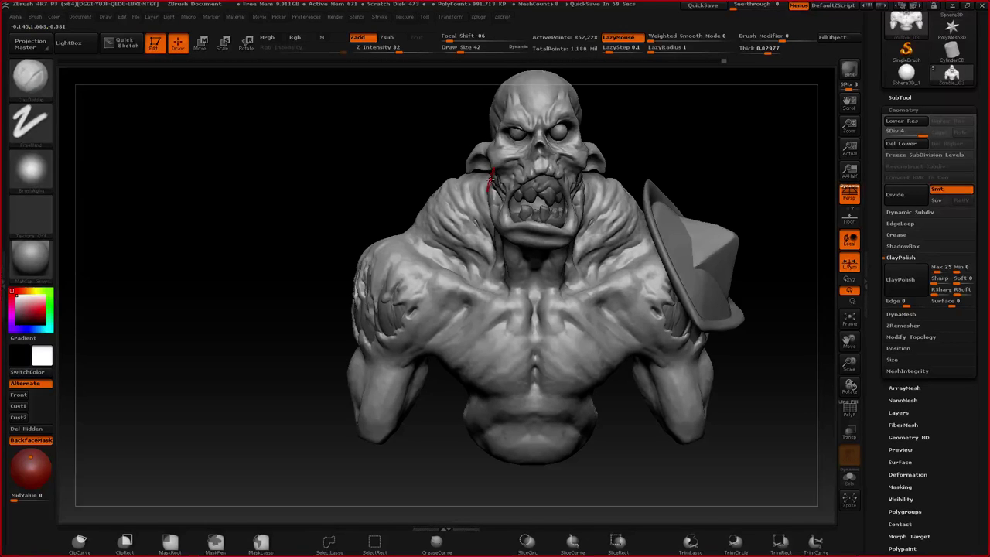
mouse_move(477, 372)
alt+right_down()
mouse_move(487, 340)
mouse_move(525, 308)
mouse_move(559, 312)
mouse_move(559, 349)
alt+right_up()
right_drag(434, 271, 415, 250)
key(b)
key(d)
key(s)
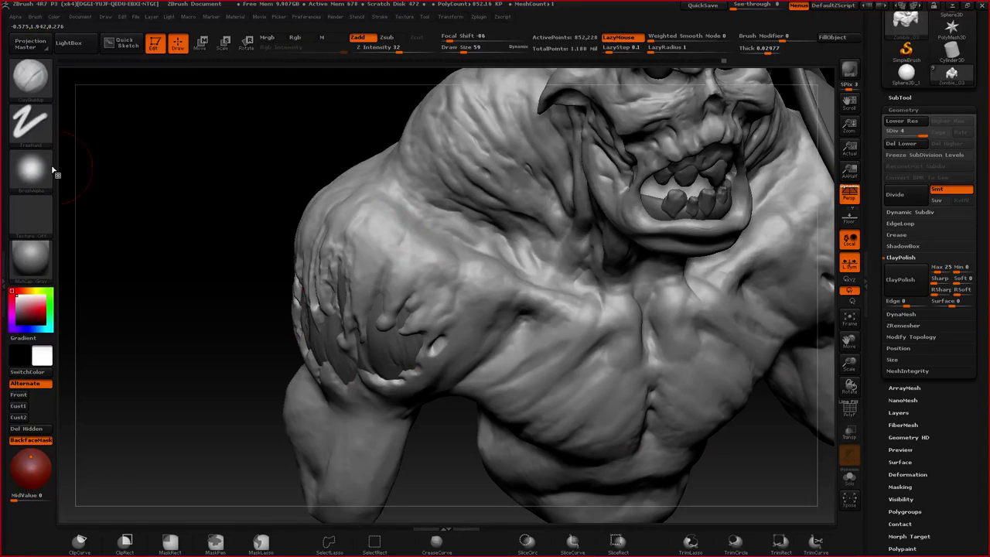
- Try the ClayBuildup brush at size 59 with a square alpha on the shoulder, undo the strokes, and restore the soft round alpha
click(38, 169)
click(361, 178)
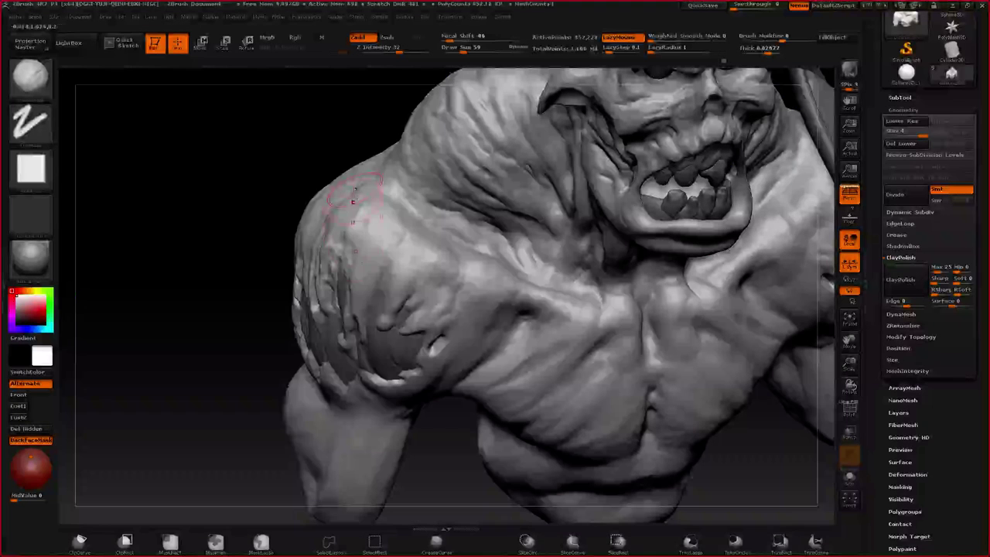
mouse_move(394, 222)
shift+mouse_down()
mouse_move(414, 263)
mouse_move(403, 240)
mouse_move(362, 247)
shift+mouse_up()
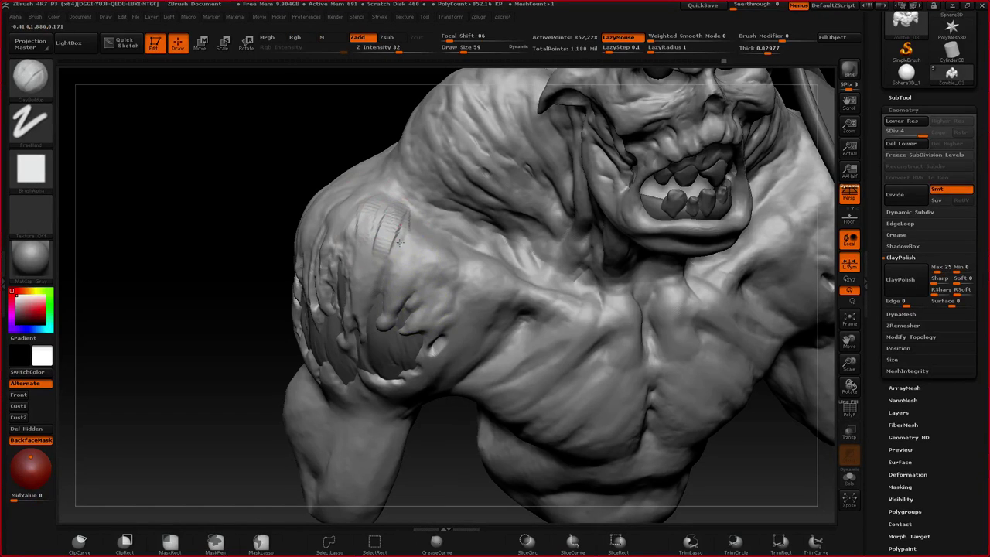
key(ctrl)
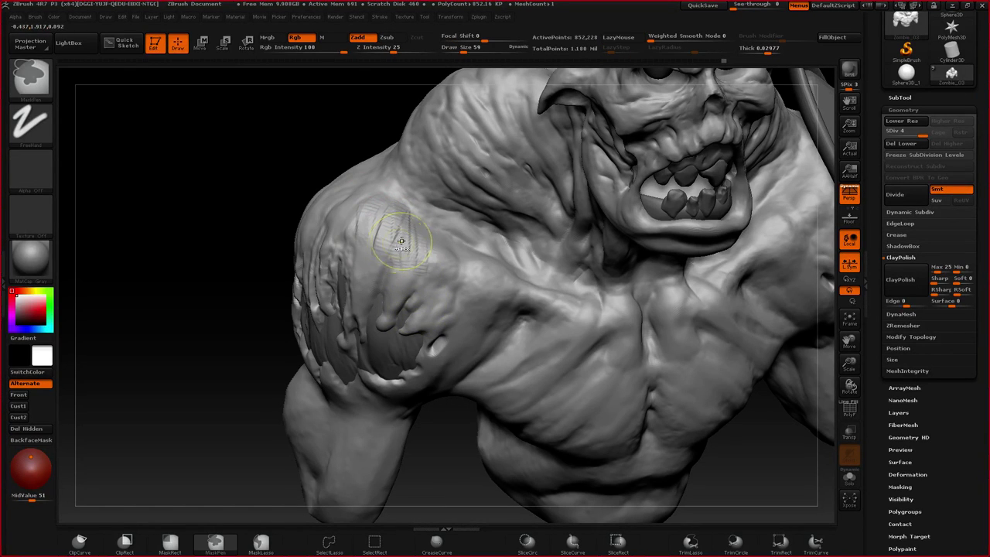
key(ctrl+z)
key(ctrl+z)
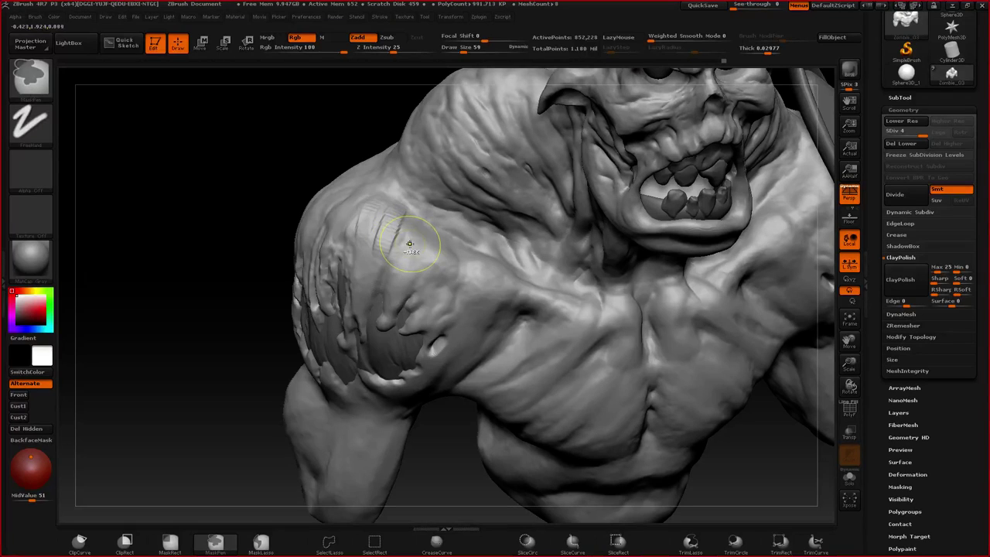
drag(402, 208, 403, 190)
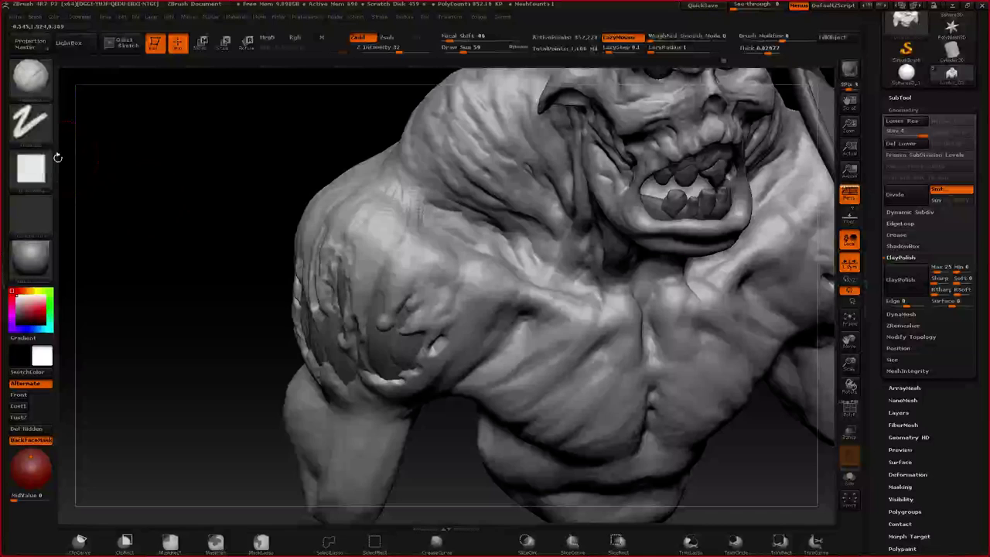
click(31, 169)
click(138, 179)
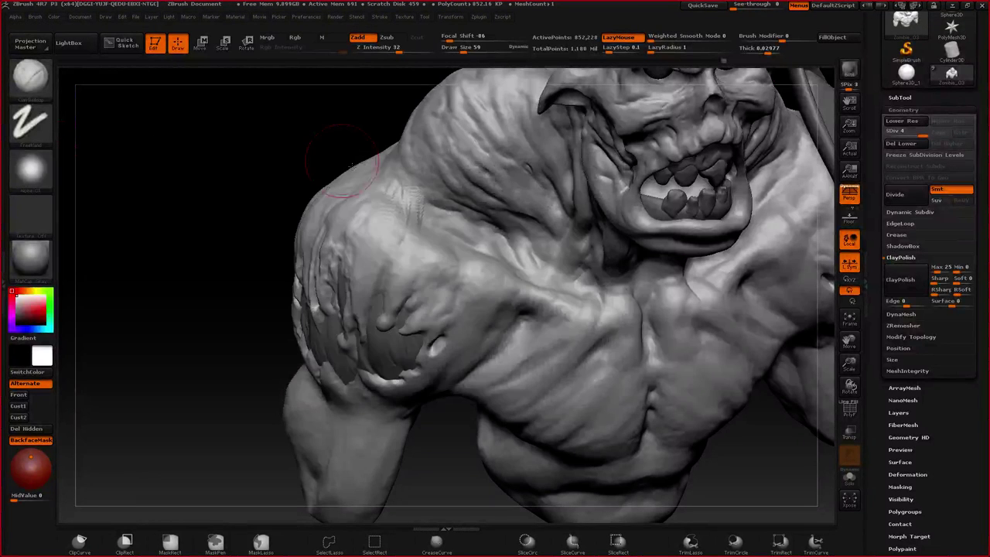
- Smooth the side of the lower jaw and carve creases around the face and mouth with the Dam_Standard brush at size 45
mouse_move(350, 165)
ctrl+right_down()
mouse_move(398, 280)
mouse_move(469, 193)
mouse_move(499, 198)
mouse_move(506, 157)
mouse_move(516, 164)
mouse_move(506, 171)
ctrl+right_up()
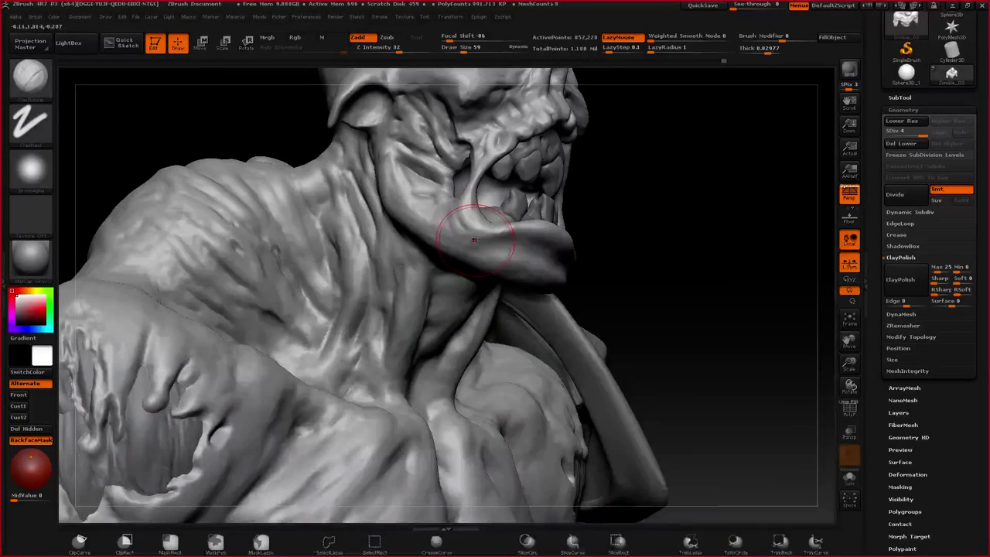
mouse_move(475, 240)
shift+mouse_down()
mouse_move(460, 223)
mouse_move(481, 227)
shift+mouse_up()
key(b)
key(d)
key(s)
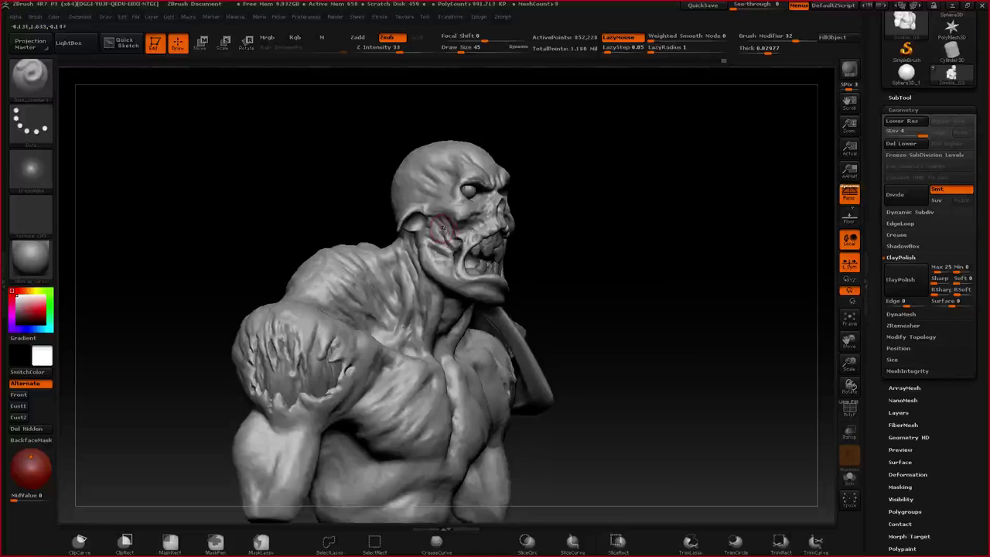
drag(735, 193, 525, 178)
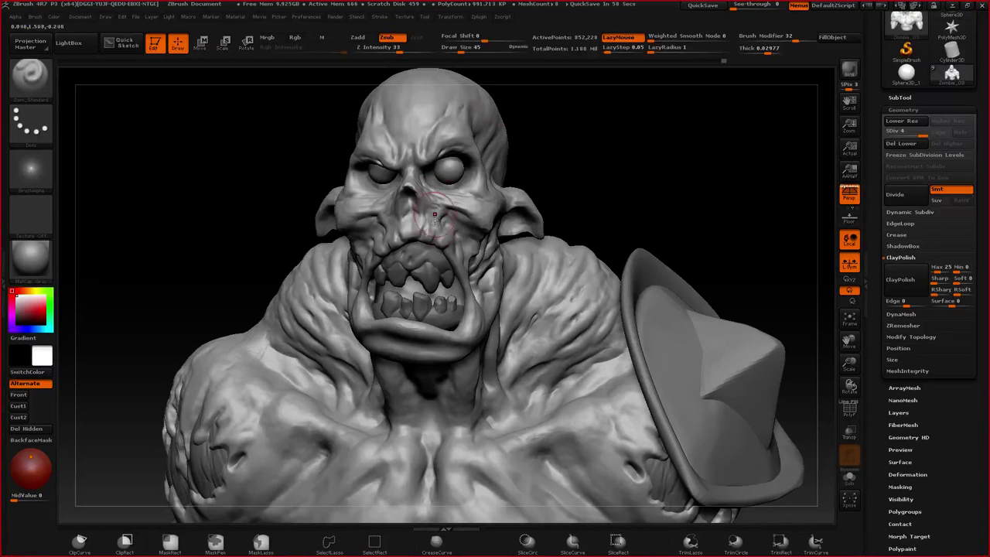
drag(446, 282, 481, 268)
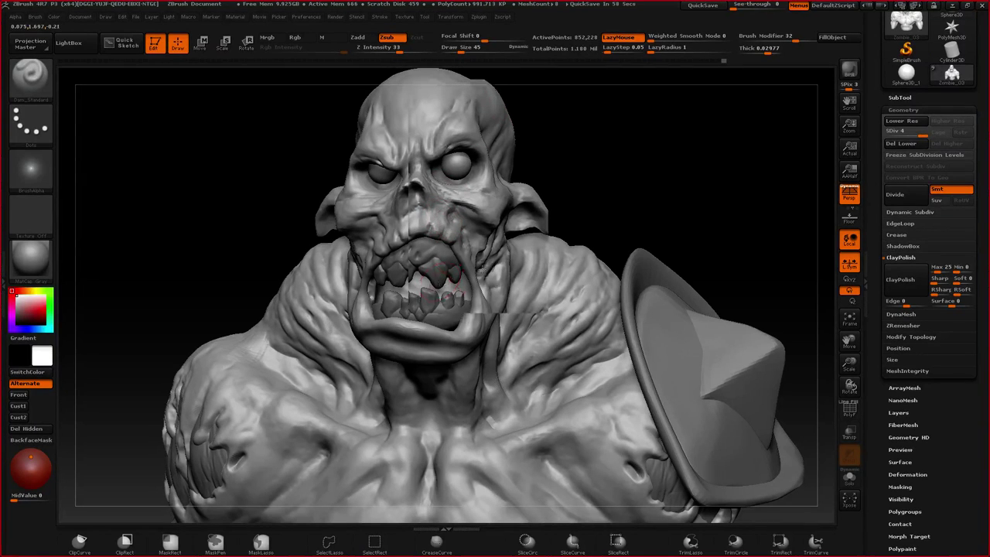
- Build up the temple and the cheekbone below the eye with the ClayBuildup brush at size 35
ctrl+right_drag(482, 270, 464, 199)
mouse_move(387, 221)
right_down()
mouse_move(452, 222)
mouse_move(484, 199)
mouse_move(478, 232)
right_up()
mouse_move(478, 232)
right_down()
mouse_move(385, 188)
mouse_move(313, 185)
right_up()
ctrl+right_drag(544, 155, 522, 201)
key(b)
key(c)
key(b)
mouse_move(526, 174)
mouse_down()
mouse_move(486, 213)
mouse_move(501, 207)
mouse_move(492, 208)
mouse_up()
key(space)
key(space)
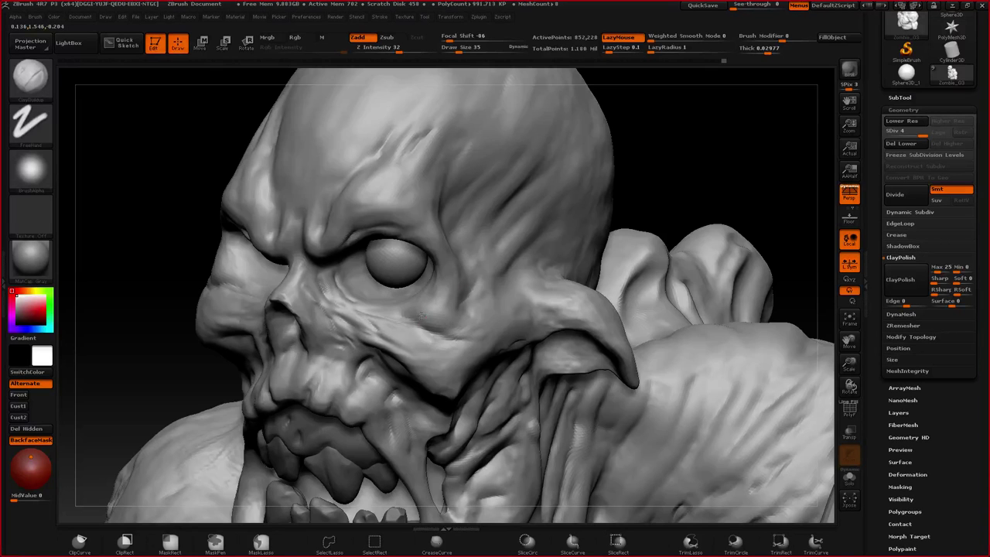
key(space)
drag(422, 315, 413, 312)
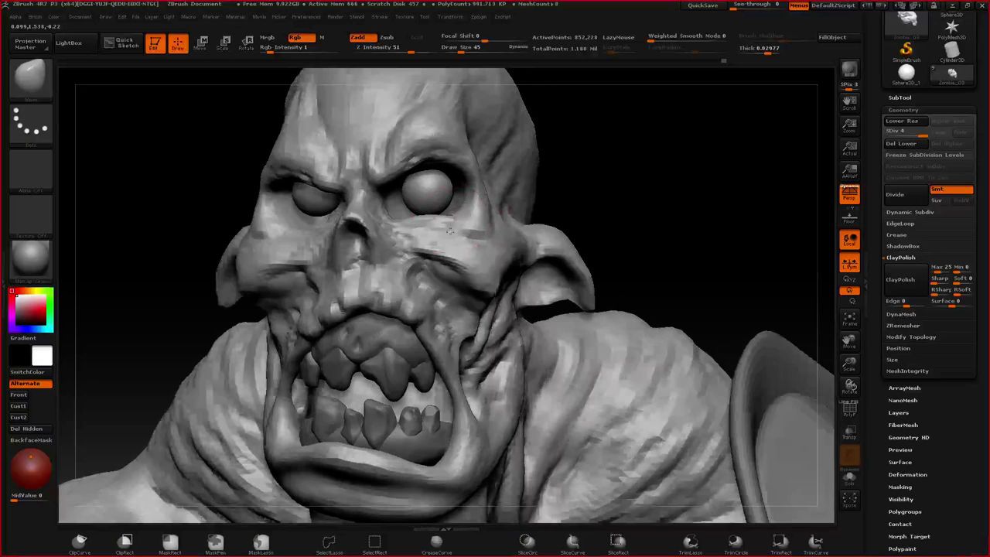
- Adjust the face around the open mouth with the Move brush, and select the upper gum subtool to try ClayBuildup and Flatten
key(space)
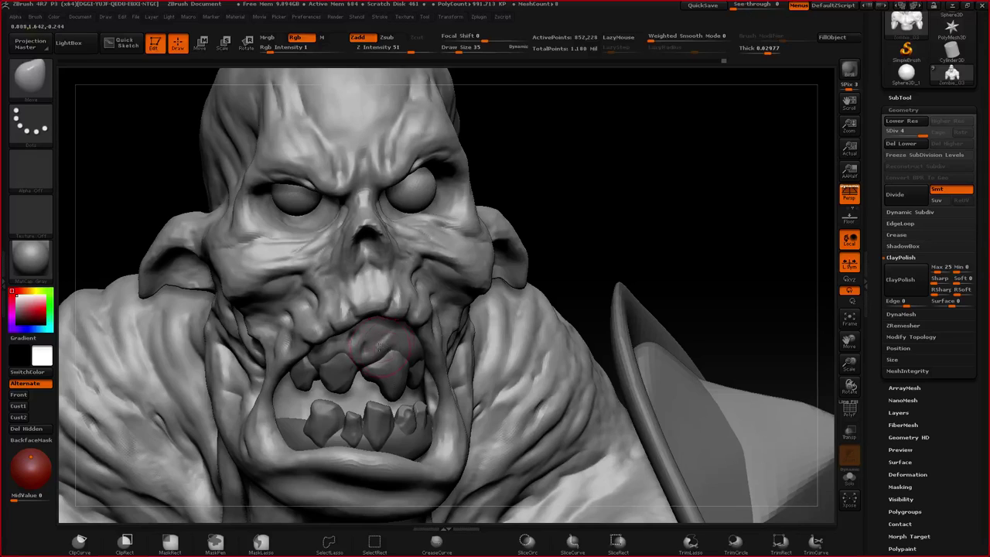
drag(495, 333, 383, 333)
mouse_move(359, 332)
mouse_down()
mouse_move(361, 353)
mouse_move(400, 337)
mouse_up()
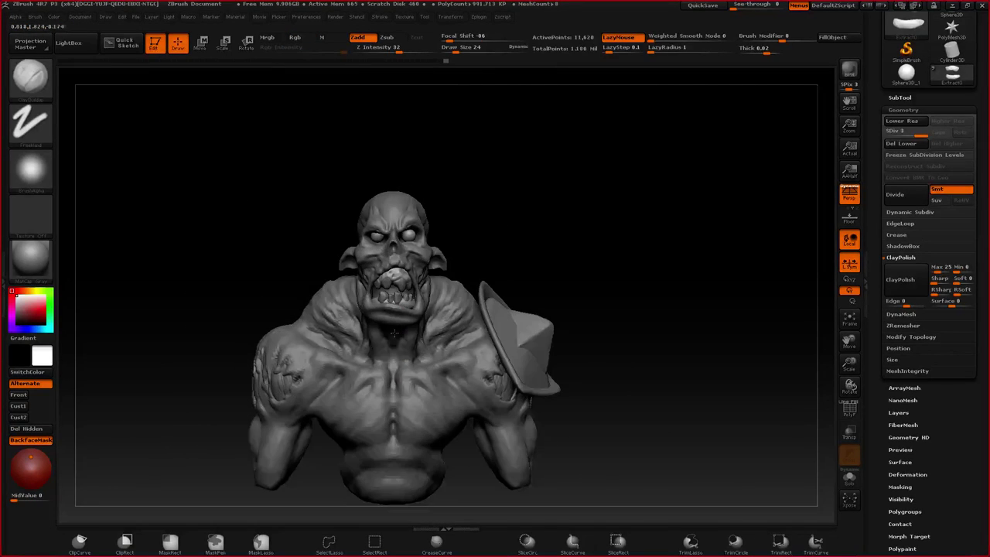
right_drag(395, 334, 418, 251)
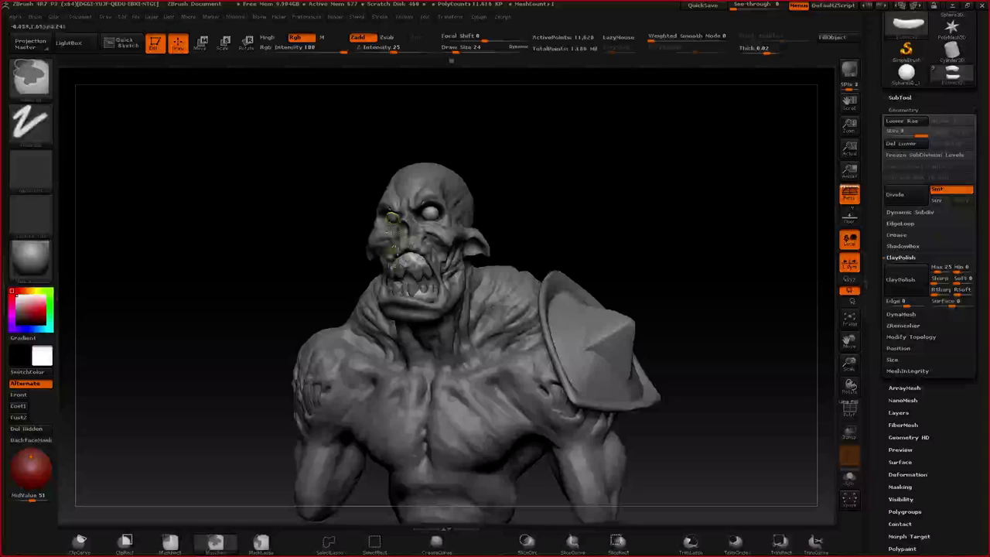
mouse_move(460, 256)
alt+mouse_down()
mouse_move(459, 215)
mouse_move(495, 214)
alt+mouse_up()
key(ctrl)
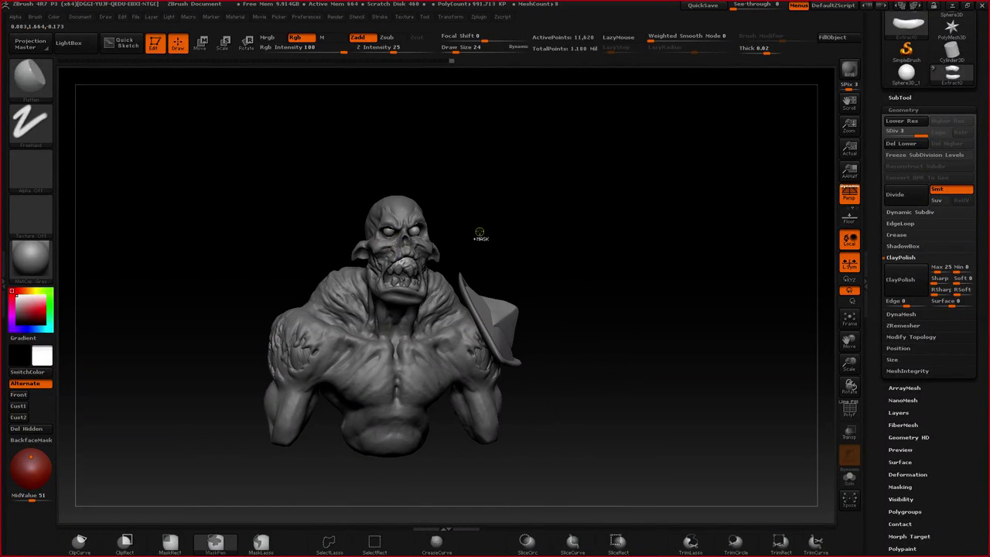
- Return to the Zombie_03 subtool and work on the collarbone and upper chest with a resized ClayBuildup brush
mouse_move(479, 232)
ctrl+right_down()
mouse_move(451, 299)
mouse_move(431, 306)
mouse_move(434, 365)
ctrl+right_up()
key(space)
click(498, 298)
key(b)
key(c)
key(b)
alt+click(497, 300)
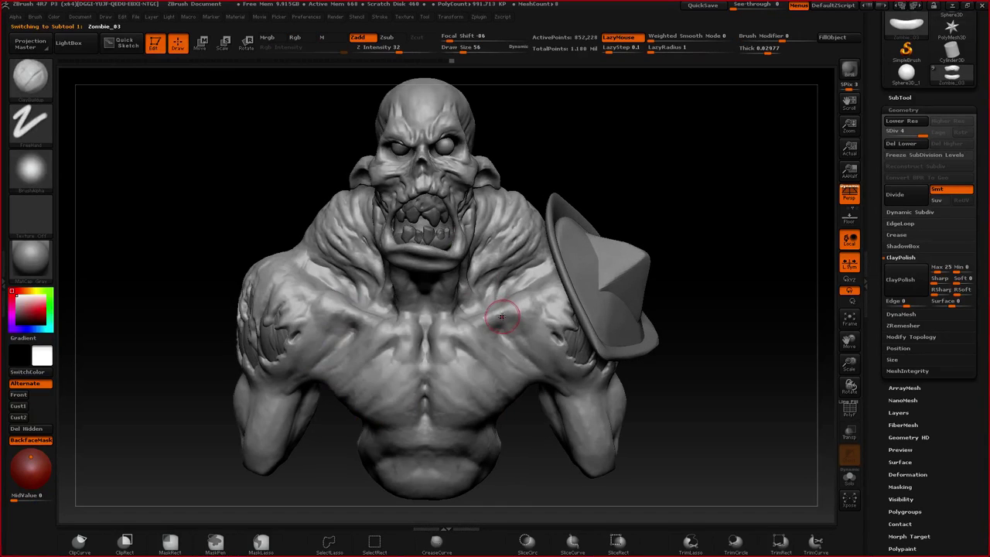
key(space)
click(502, 314)
key(space)
click(495, 287)
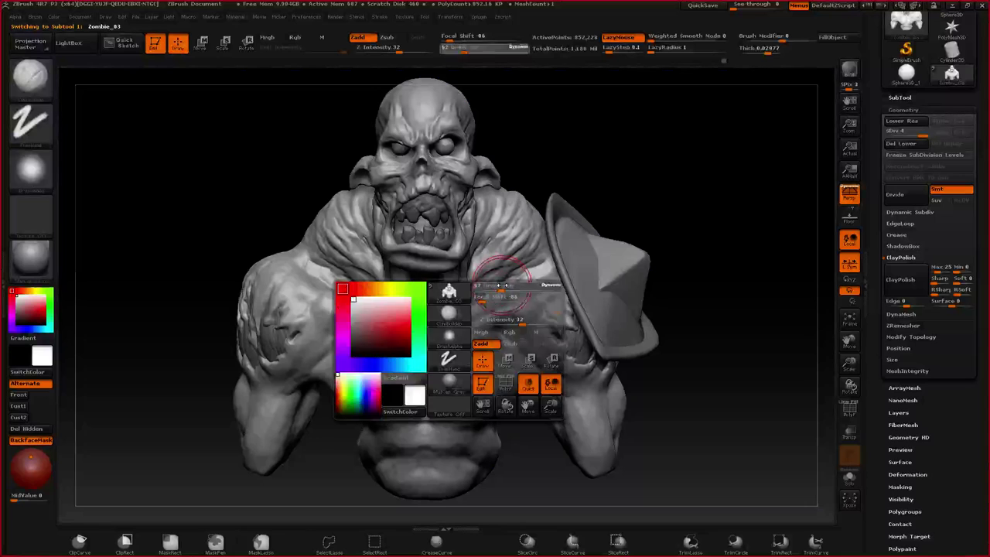
key(space)
click(475, 303)
right_drag(485, 307, 468, 326)
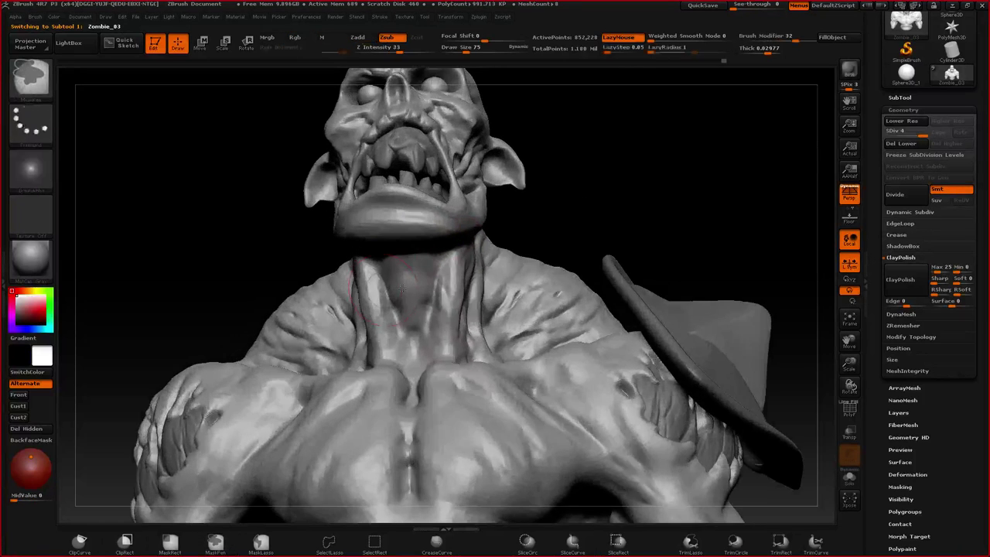
- Carve creases along the throat and side of the neck with Dam_Standard at sizes 75 and 53, and undo the last stroke
mouse_move(402, 289)
right_down()
mouse_move(379, 278)
mouse_move(351, 229)
mouse_move(344, 339)
mouse_move(361, 298)
mouse_move(347, 308)
mouse_move(354, 241)
right_up()
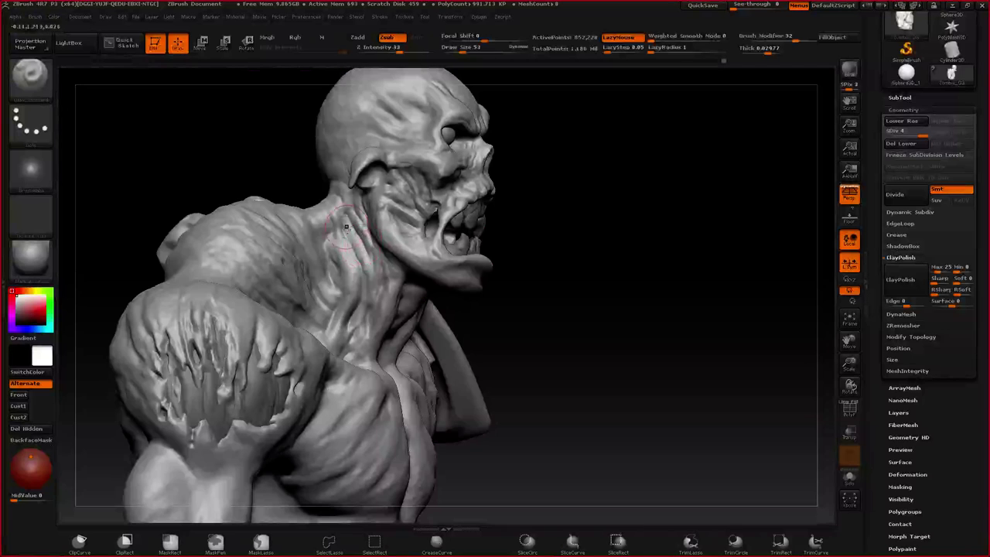
drag(347, 227, 354, 313)
right_drag(328, 350, 297, 327)
mouse_move(298, 326)
ctrl+right_down()
mouse_move(347, 269)
mouse_move(347, 253)
ctrl+right_up()
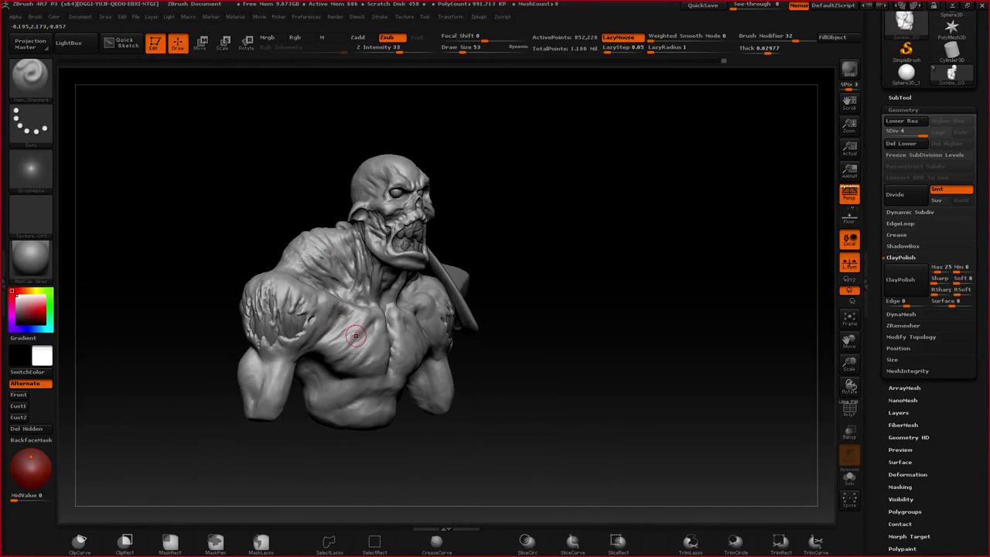
key(ctrl+z)
- Examine the whole bust's head, shoulder and chest forms from front, side and low angles
mouse_move(404, 291)
right_down()
mouse_move(380, 287)
mouse_move(424, 272)
right_up()
mouse_move(446, 309)
right_down()
mouse_move(422, 298)
mouse_move(434, 312)
mouse_move(443, 277)
mouse_move(420, 315)
right_up()
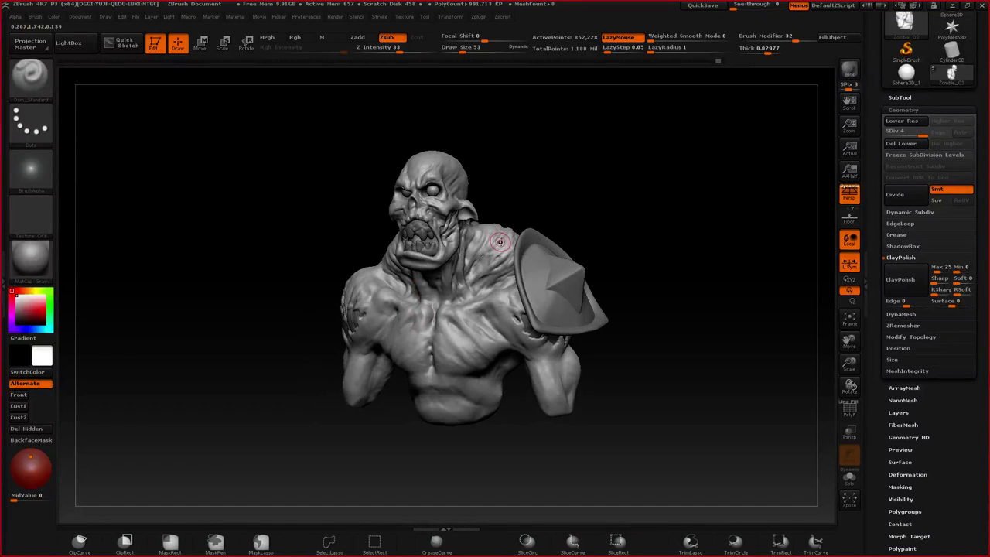
right_drag(403, 325, 422, 338)
mouse_move(422, 337)
ctrl+right_down()
mouse_move(413, 370)
mouse_move(405, 343)
ctrl+right_up()
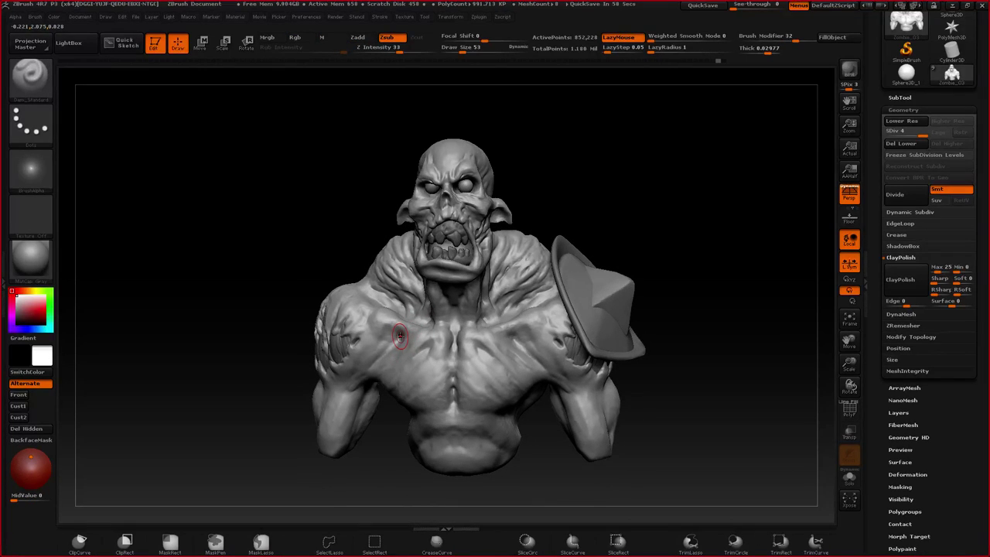
right_drag(400, 336, 456, 320)
right_drag(528, 328, 481, 246)
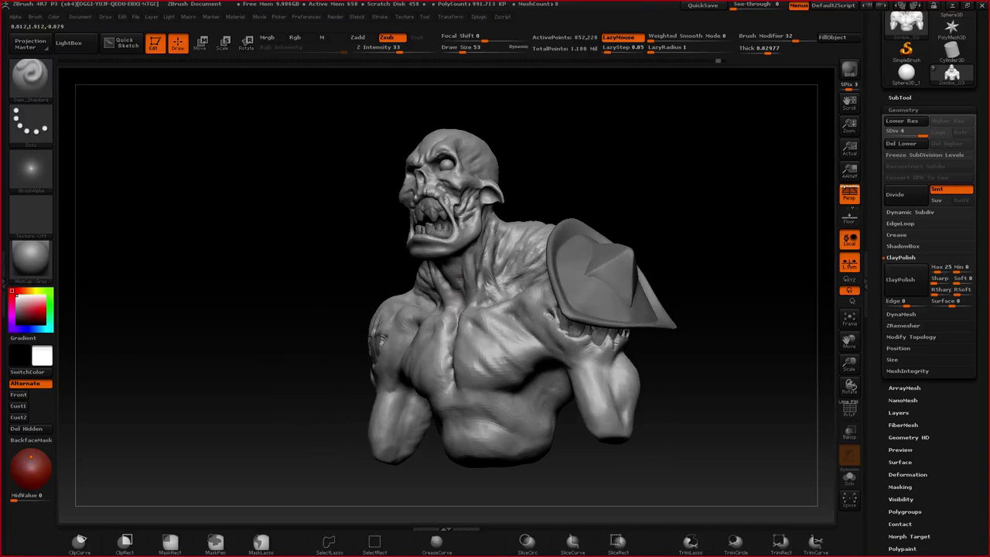
right_drag(420, 275, 459, 308)
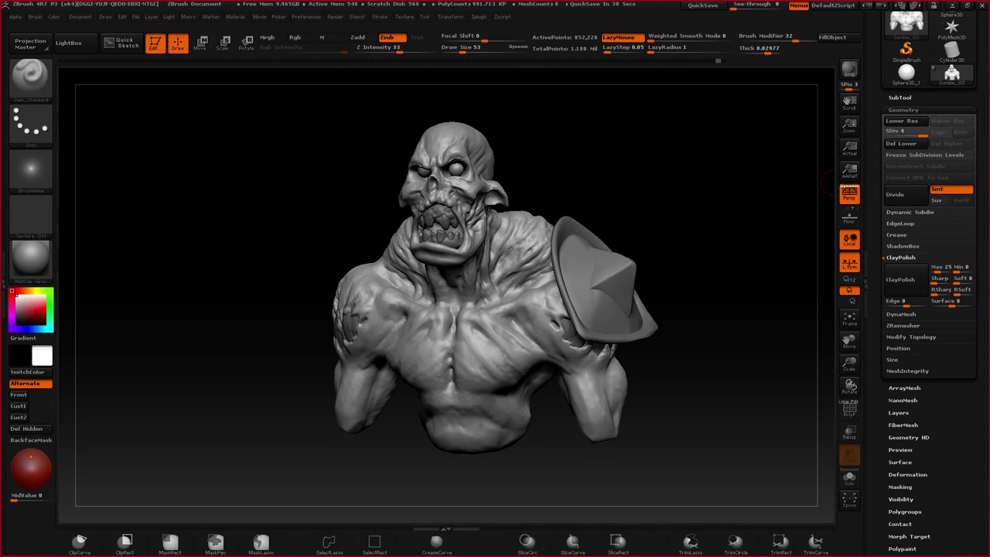
- Switch to the browser, open the Alien artwork from the artist's ArtStation portfolio, and maximize the window
drag(989, 69, 301, 52)
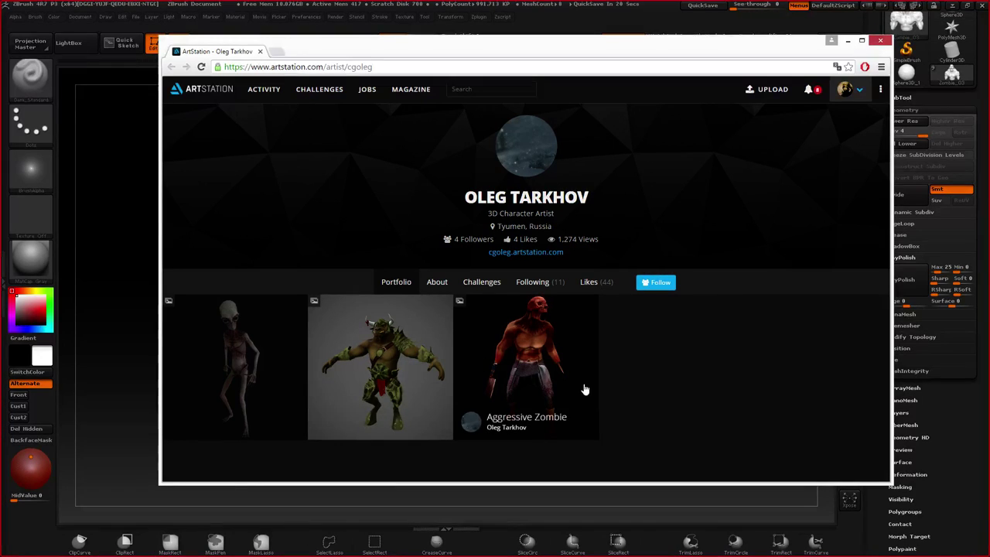
click(301, 356)
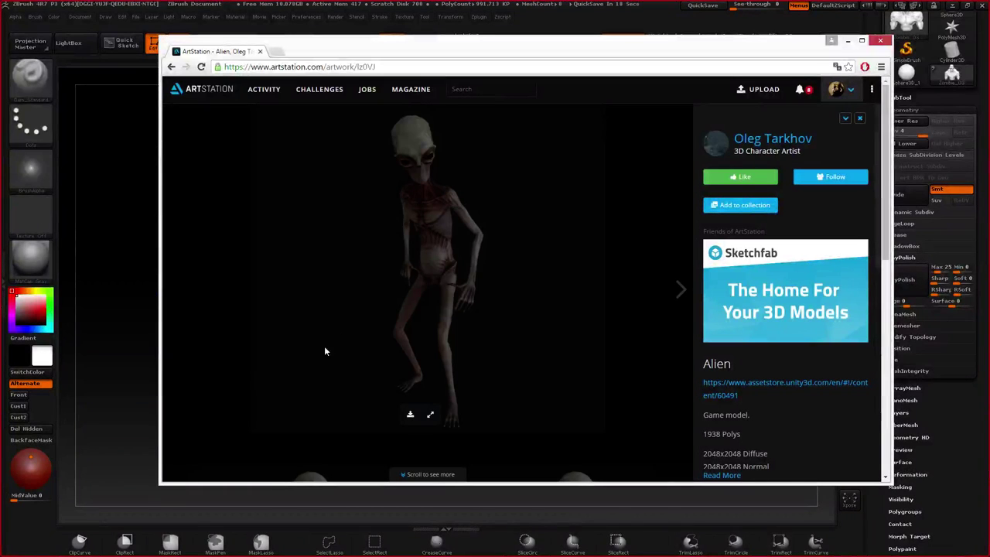
double_click(628, 39)
- Examine the Alien artwork's front and back renders and its wireframe views
scroll(643, 115, down, 4)
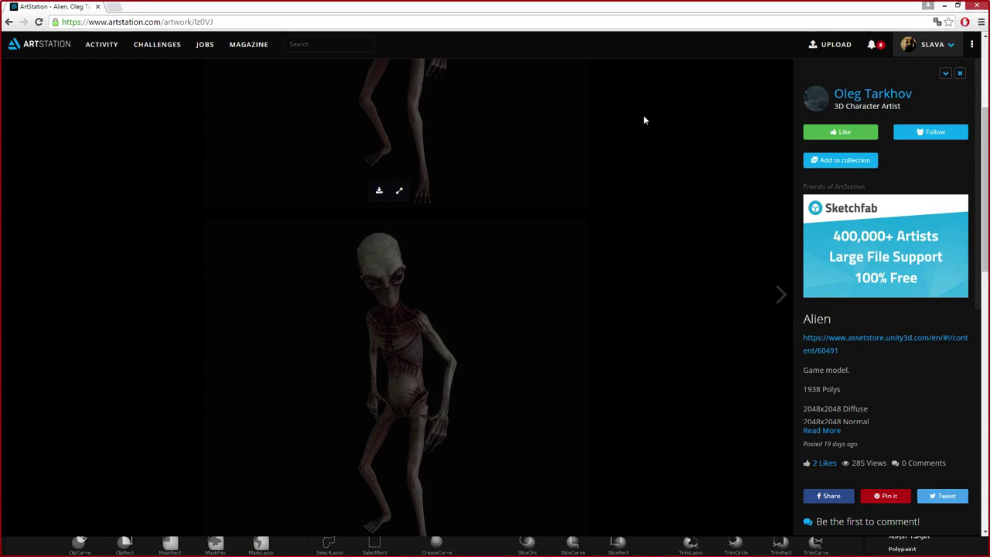
scroll(645, 121, down, 1)
scroll(645, 121, down, 3)
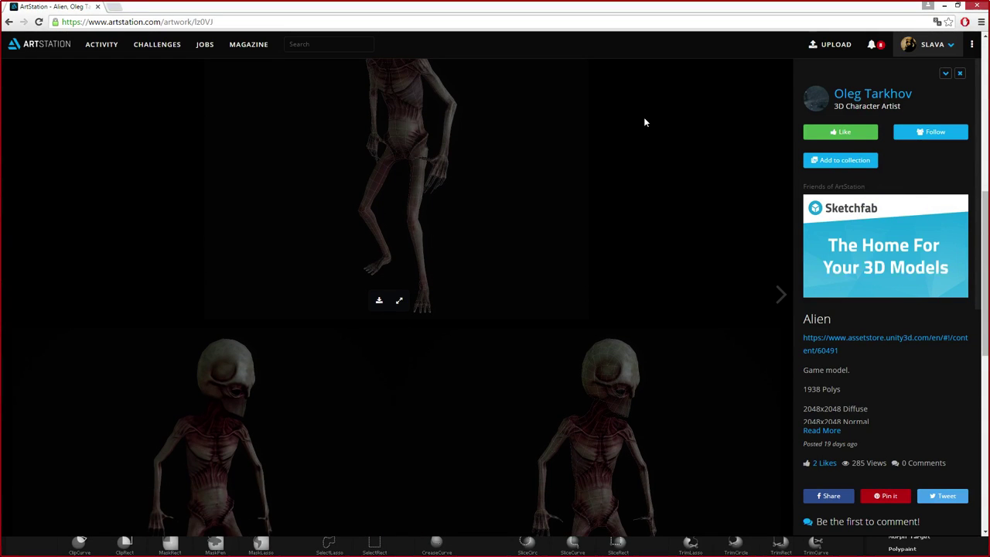
scroll(644, 122, down, 2)
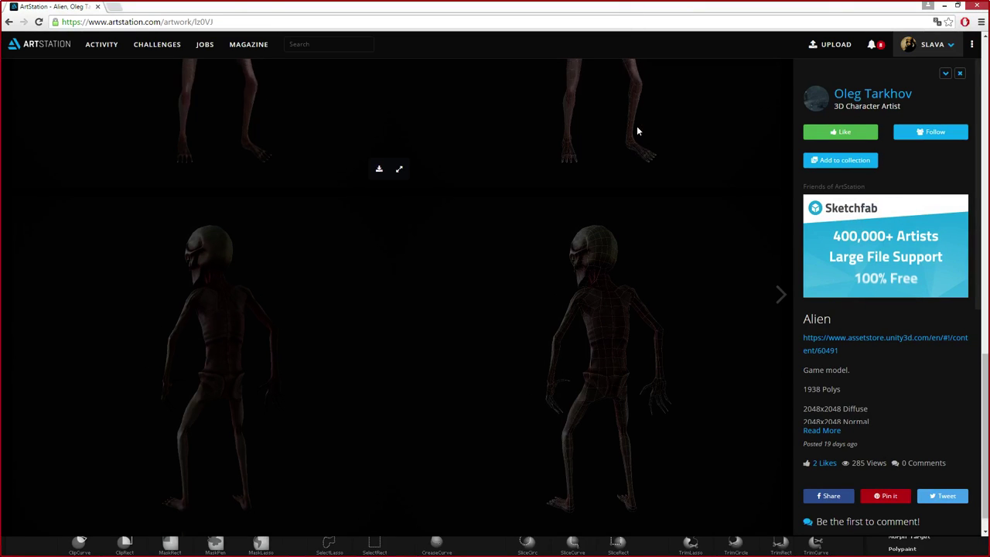
scroll(641, 122, down, 2)
scroll(637, 126, up, 4)
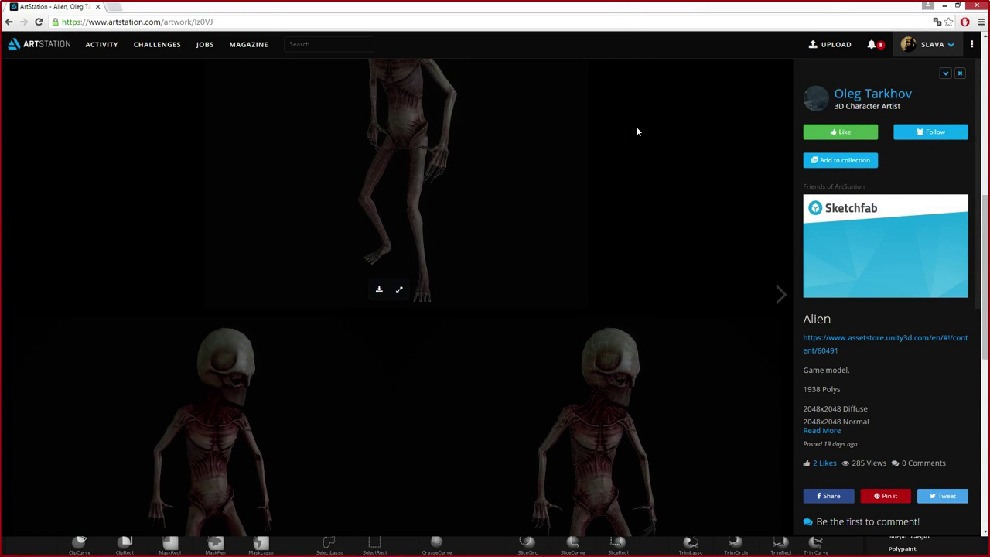
scroll(637, 132, up, 1)
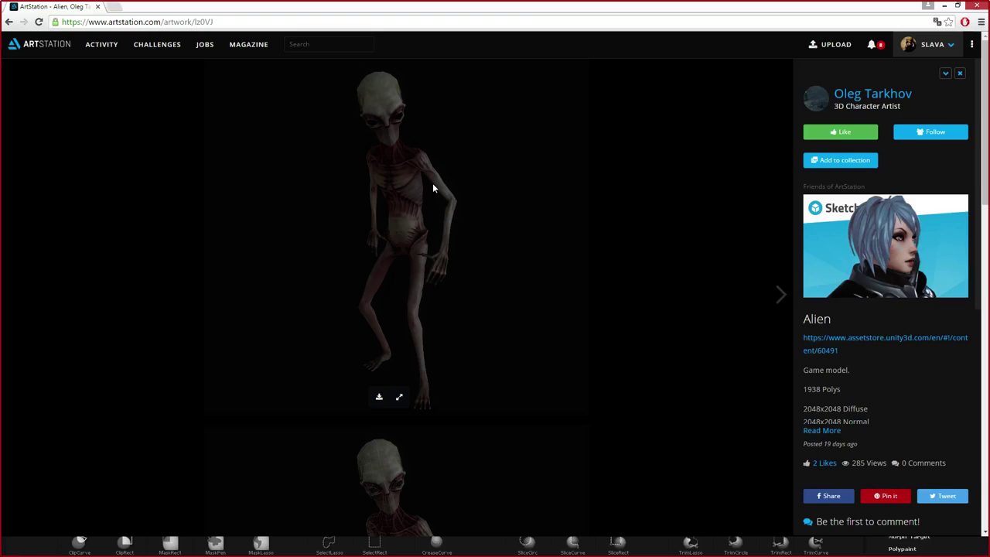
scroll(407, 197, down, 3)
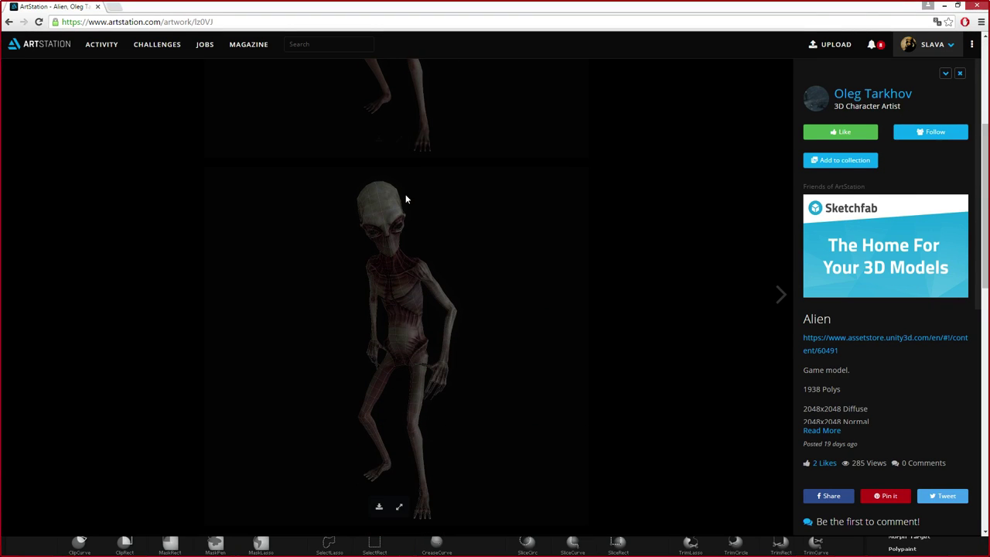
- Review the Alien artwork's images again, from the front renders down to the rear and wireframe views and back
scroll(405, 199, down, 1)
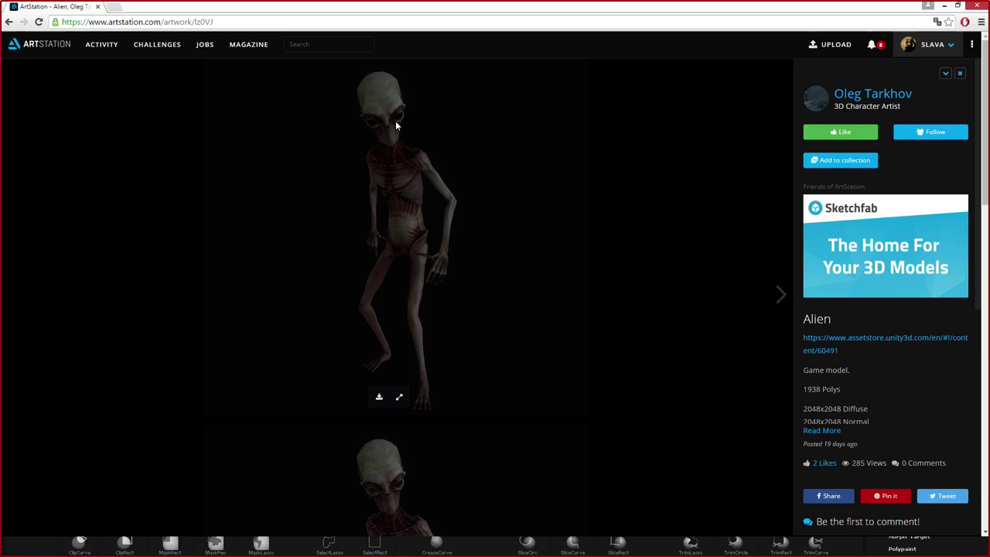
scroll(391, 133, down, 2)
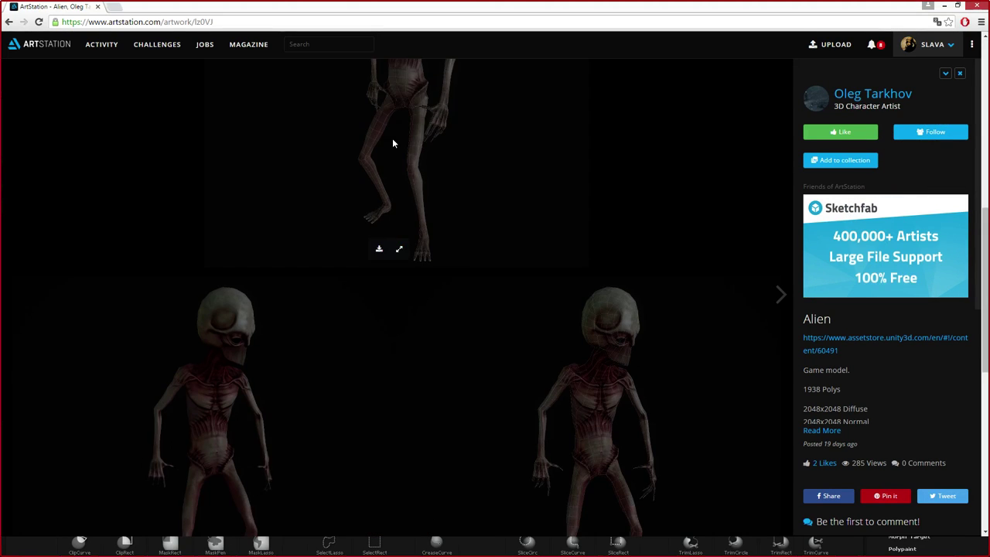
scroll(392, 142, down, 3)
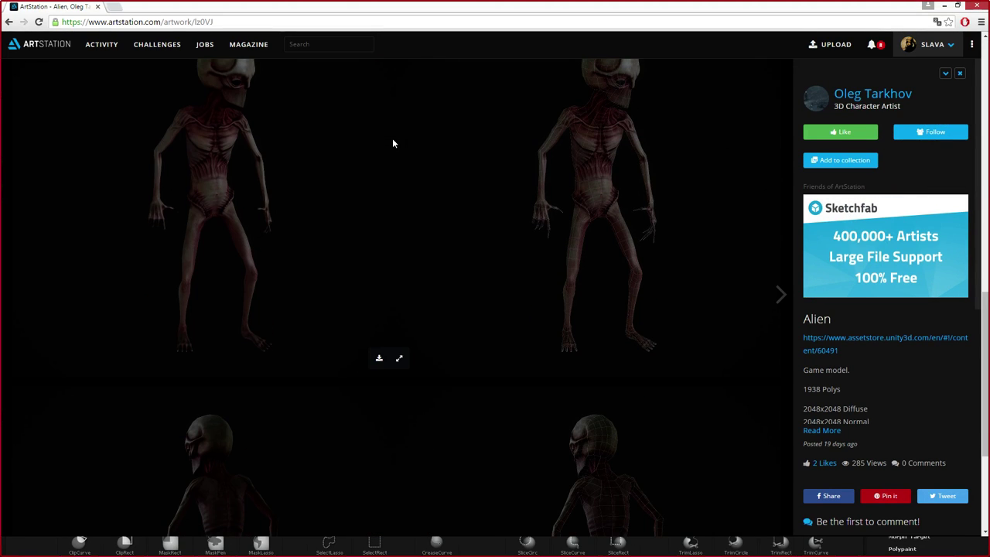
scroll(393, 139, down, 3)
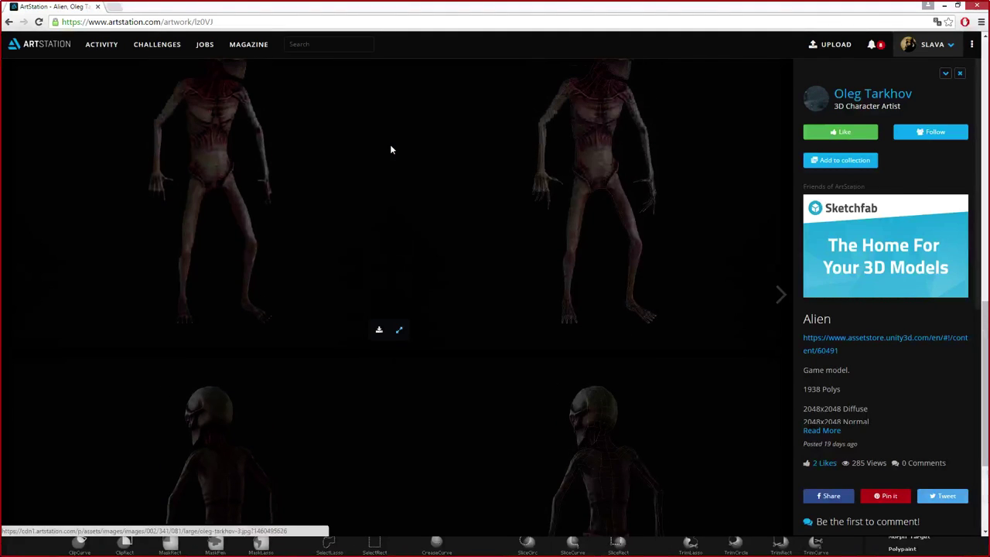
scroll(391, 149, down, 3)
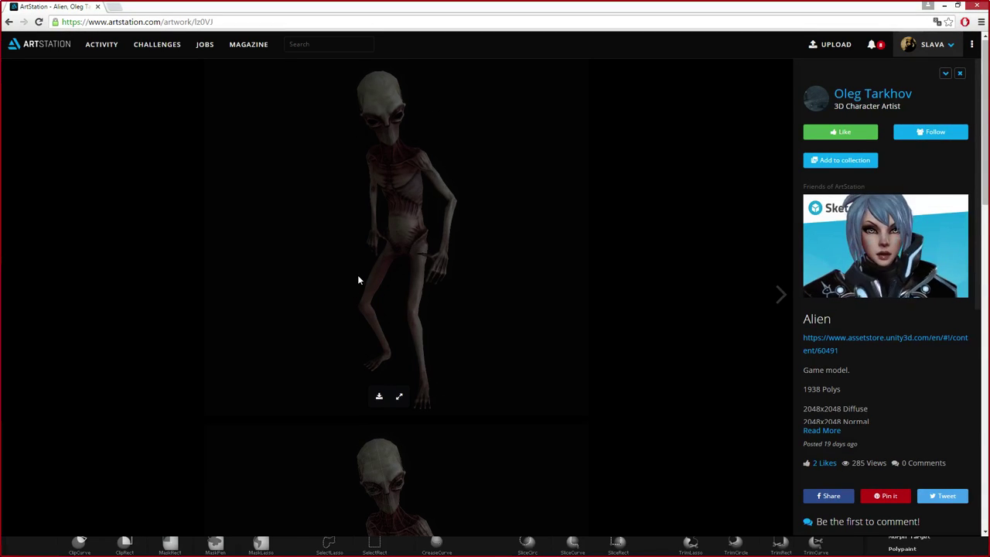
scroll(358, 280, up, 2)
scroll(360, 281, down, 3)
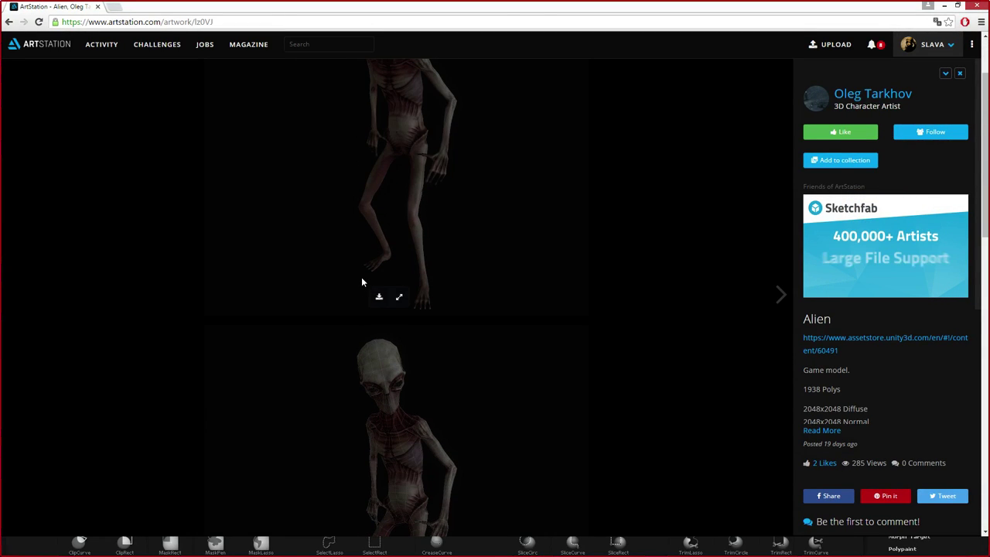
scroll(361, 277, up, 1)
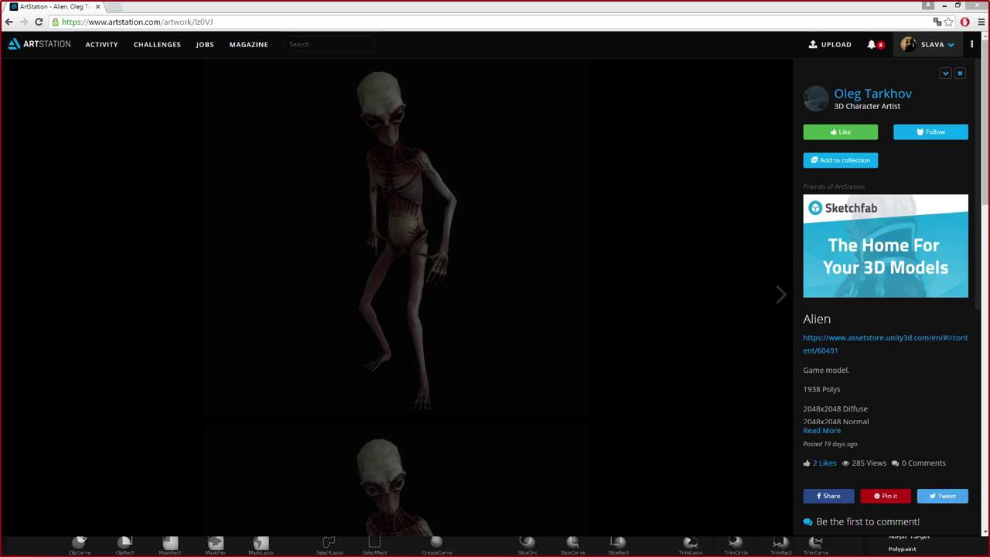
- Bring the comicartcommunity.com gallery window onto this screen and look through its comic art thumbnails
drag(989, 109, 371, 69)
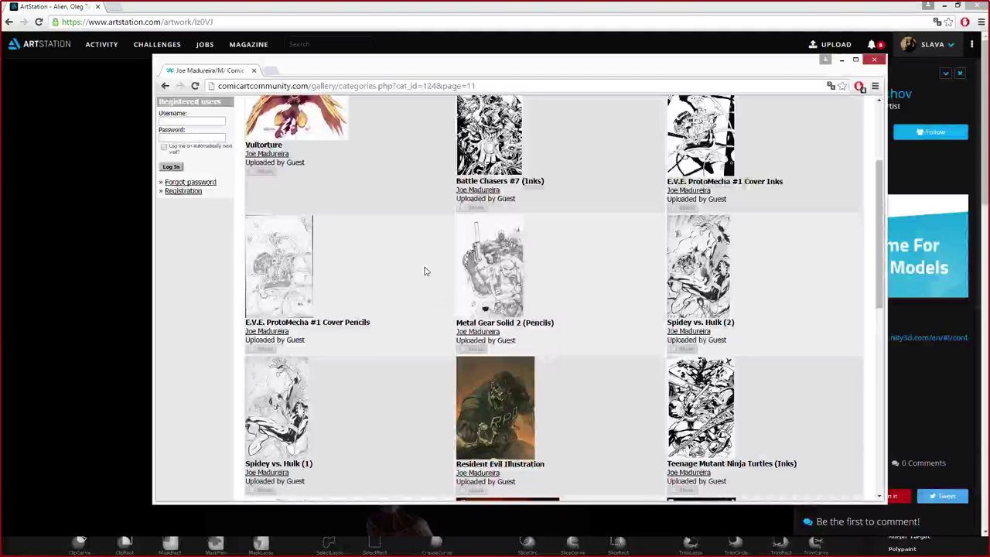
scroll(426, 271, down, 1)
scroll(555, 298, down, 1)
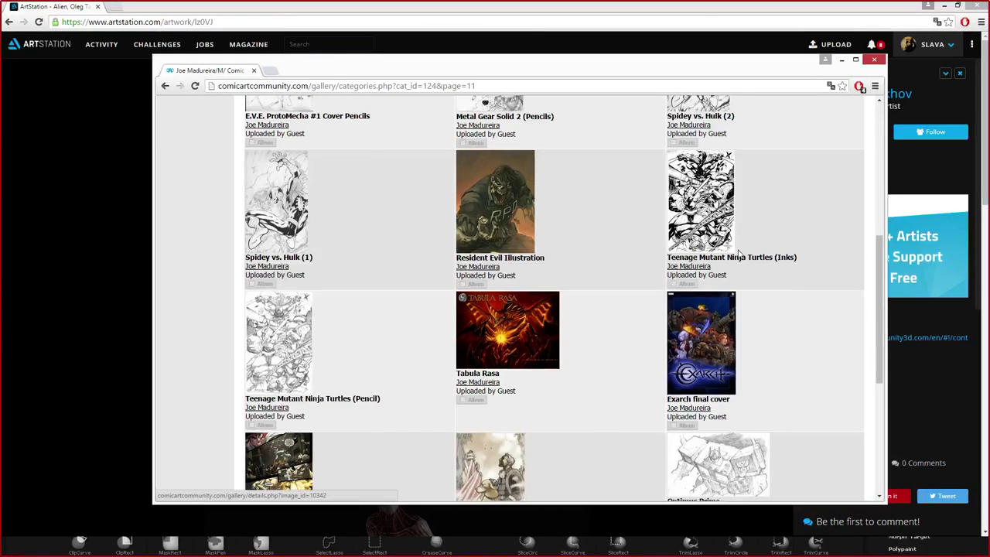
scroll(740, 254, up, 3)
scroll(739, 254, up, 1)
scroll(591, 273, down, 2)
scroll(551, 280, down, 2)
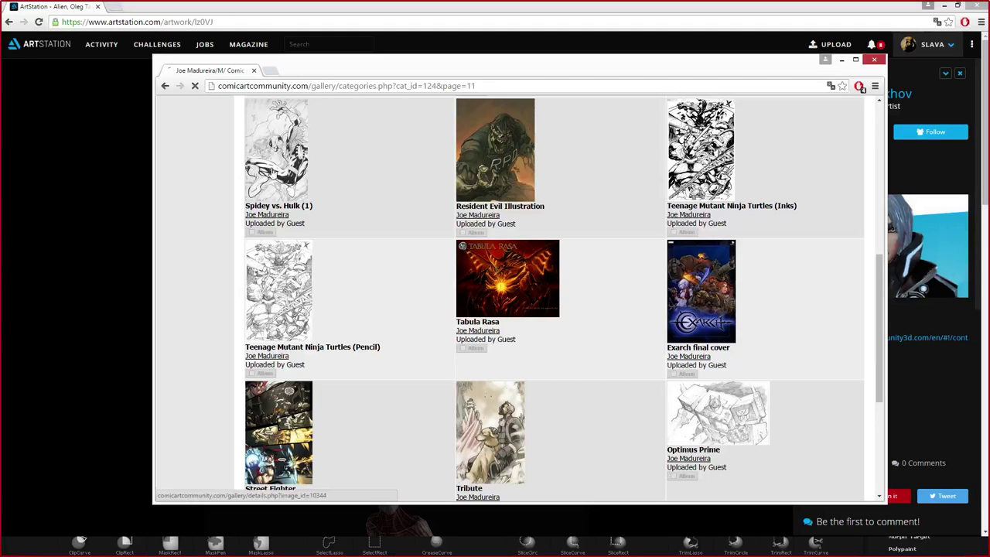
- Open the Spidey vs. Hulk (1) artwork, examine the drawing, and move its window off this screen
click(272, 170)
scroll(272, 170, down, 3)
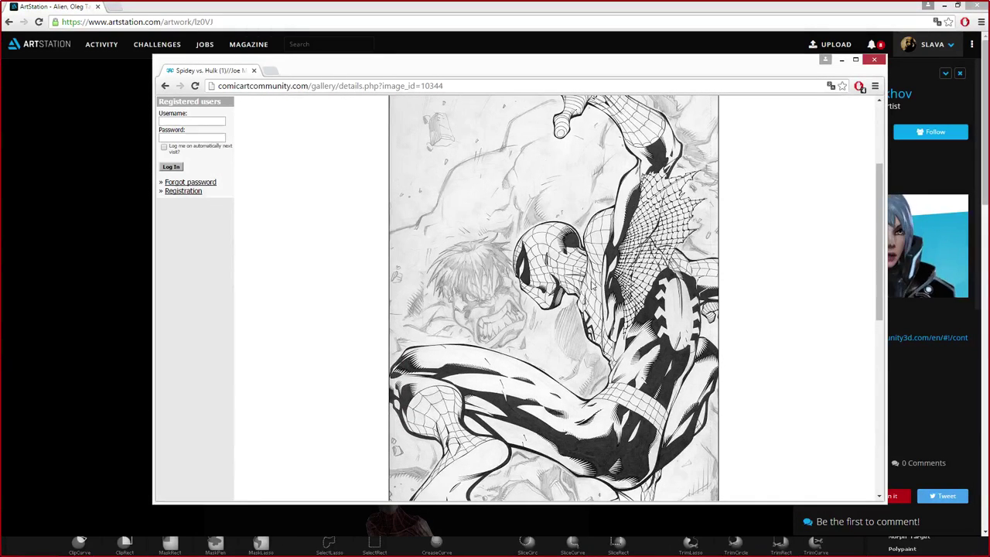
scroll(506, 246, down, 2)
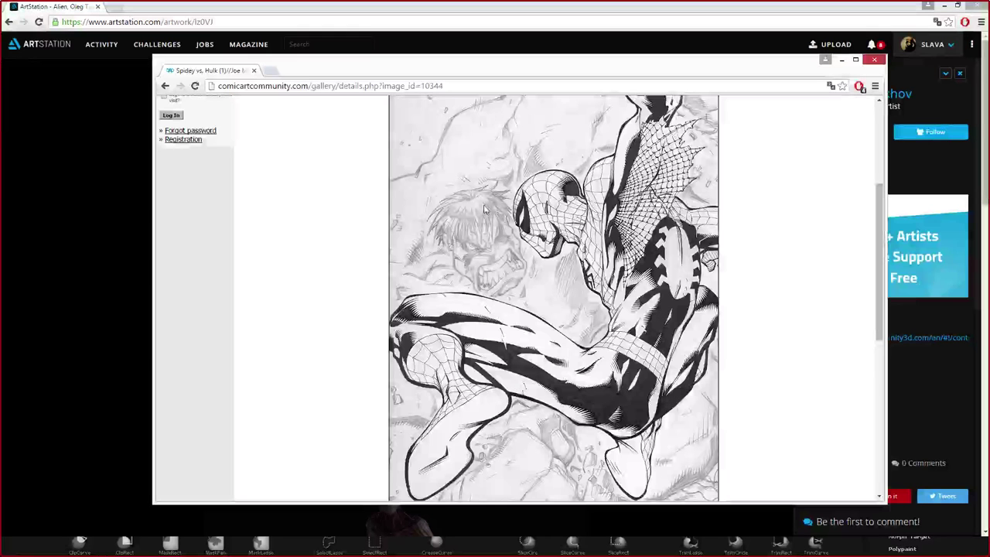
scroll(506, 246, down, 3)
drag(321, 77, 363, 396)
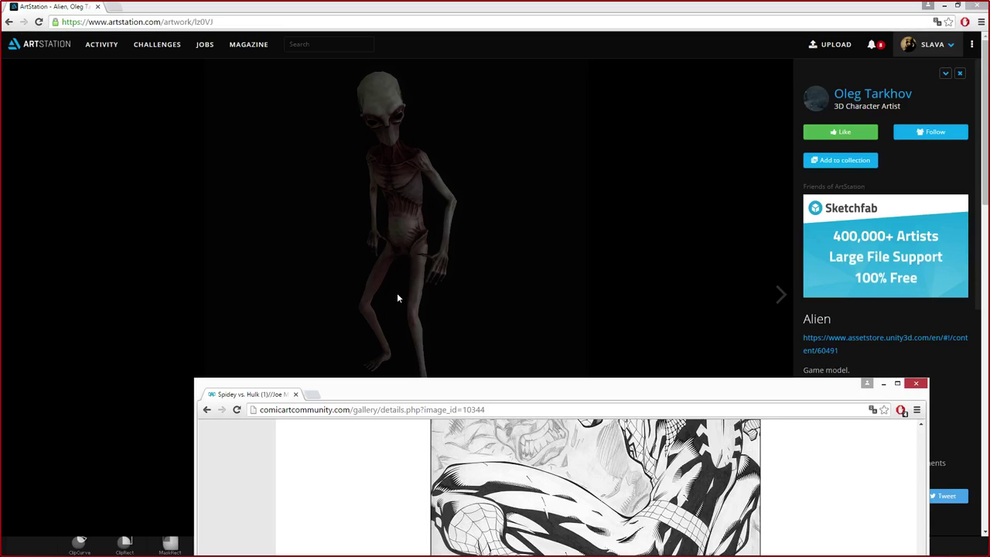
drag(465, 389, 989, 120)
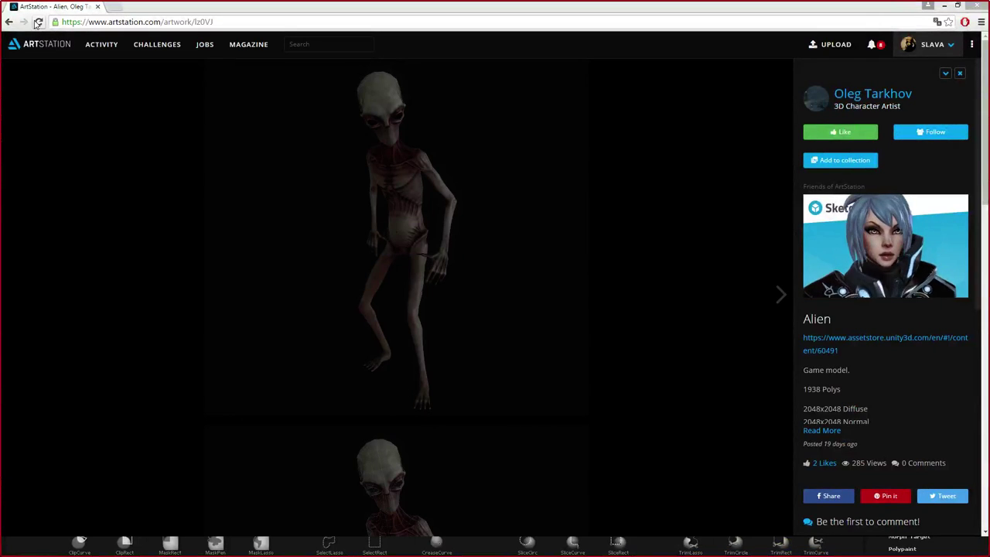
- Return to the Alien artist's portfolio page, and bring the 442.jpg monster sketch over it for a look before moving it away
click(881, 93)
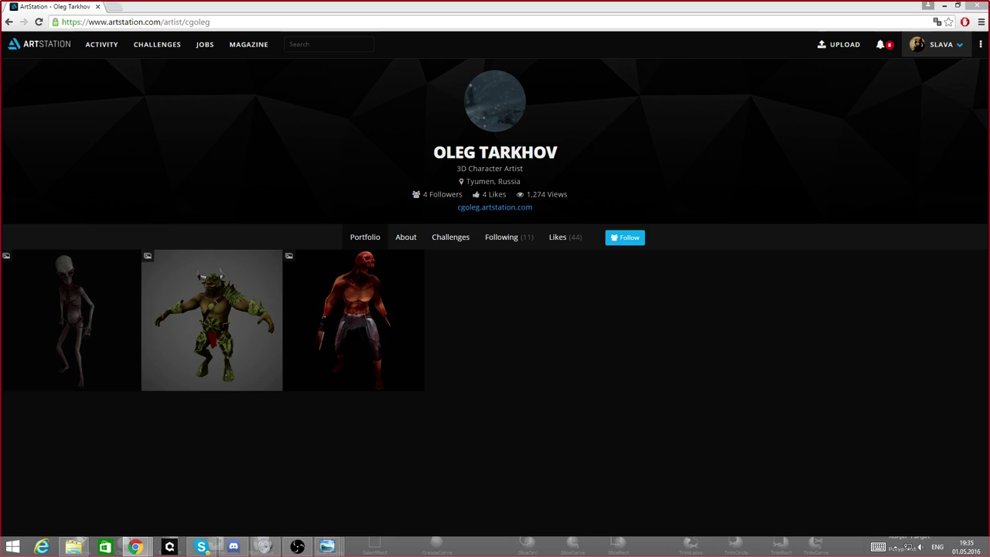
drag(2, 71, 458, 72)
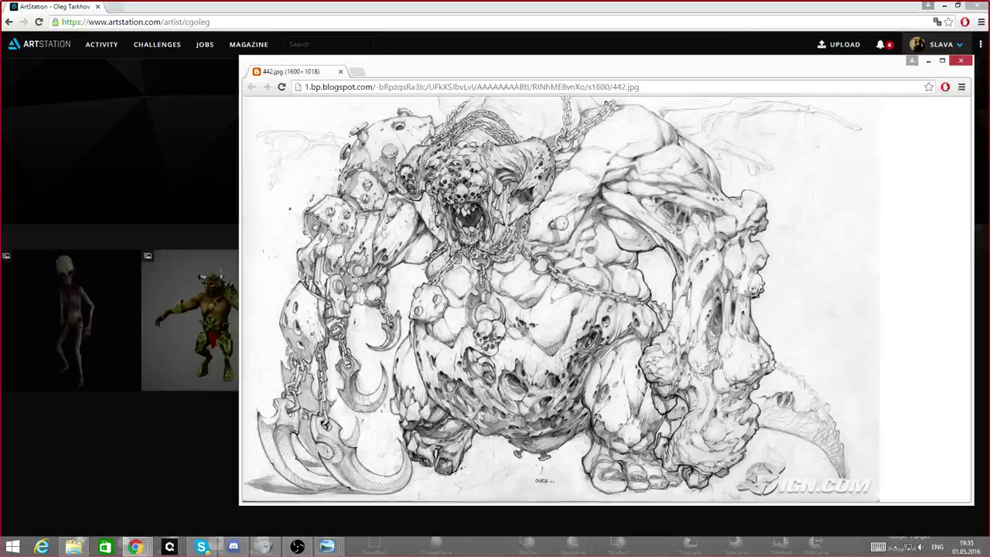
drag(567, 62, 989, 60)
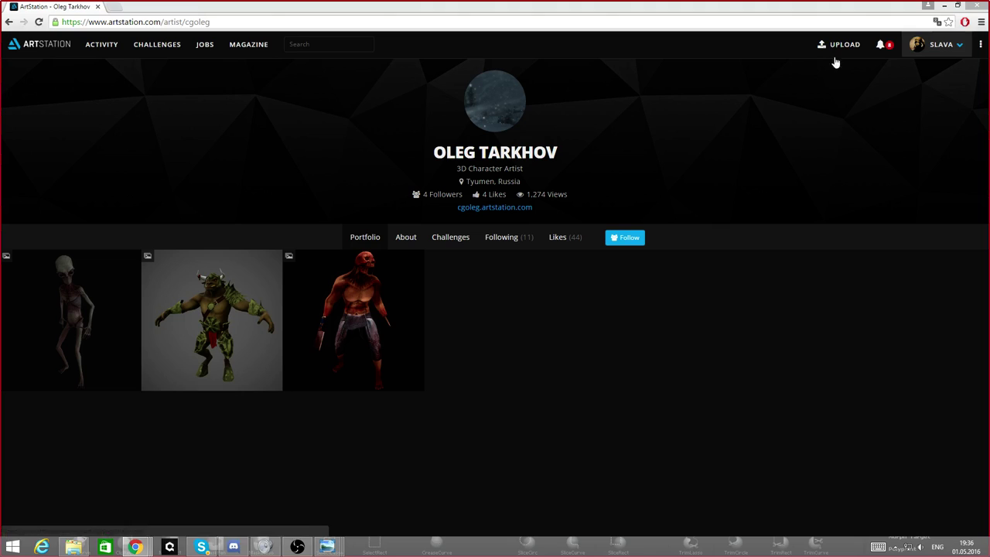
- Open the Tauren artwork from the portfolio and examine its textured and wireframe renders
click(184, 294)
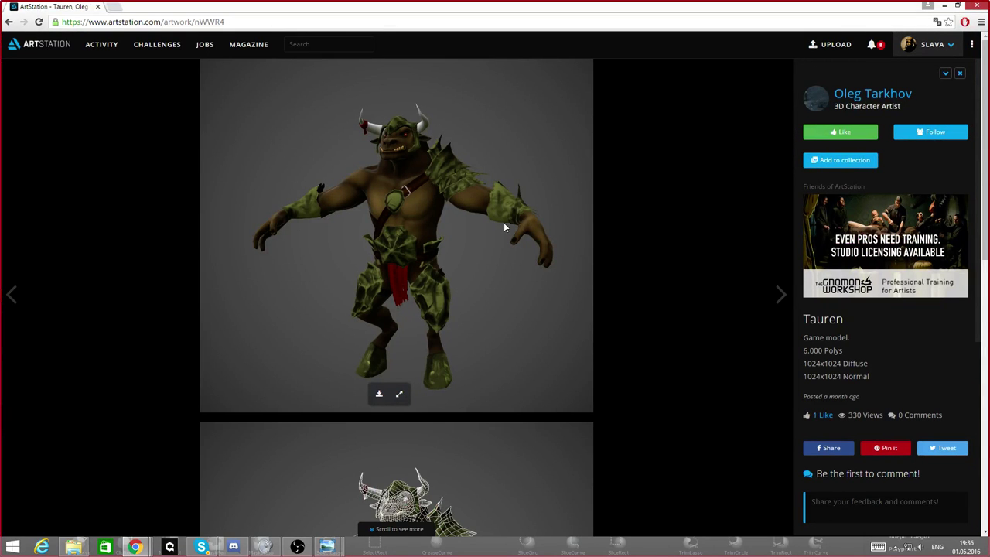
scroll(504, 222, down, 2)
scroll(504, 221, up, 2)
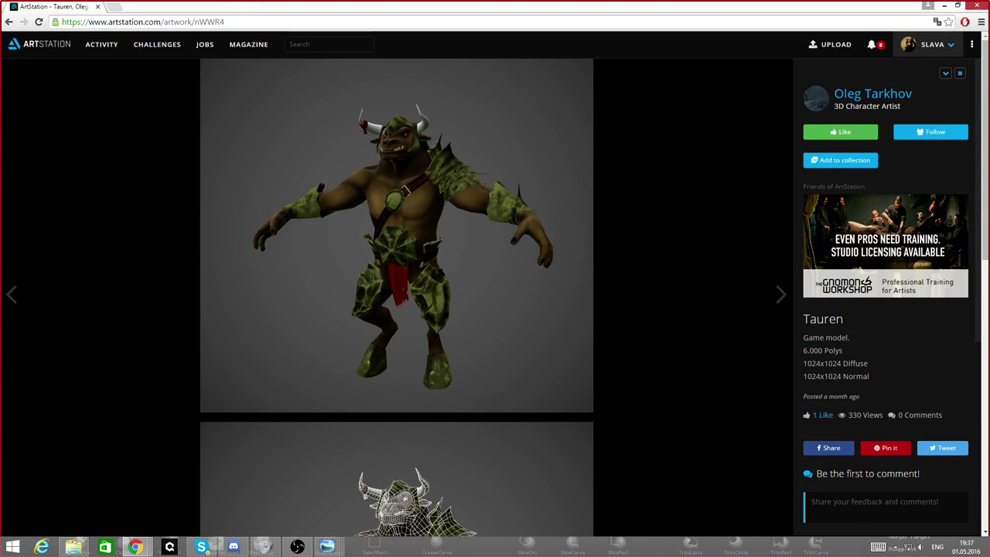
- Bring over Anatomia_dlya_ckulptorov.pdf, view the back and shoulder muscle diagrams on page 33, and move the window away
drag(989, 94, 872, 80)
scroll(864, 253, up, 3)
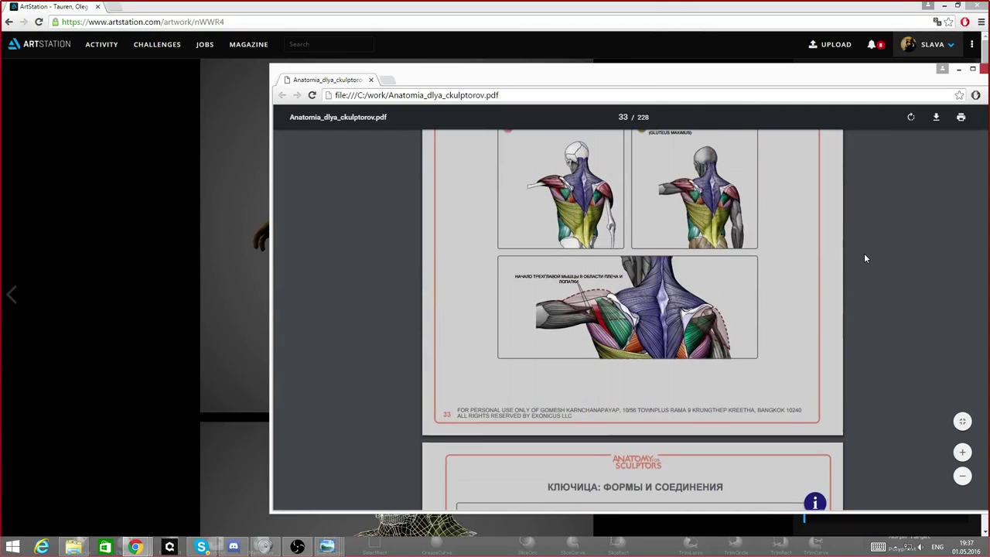
drag(688, 79, 989, 92)
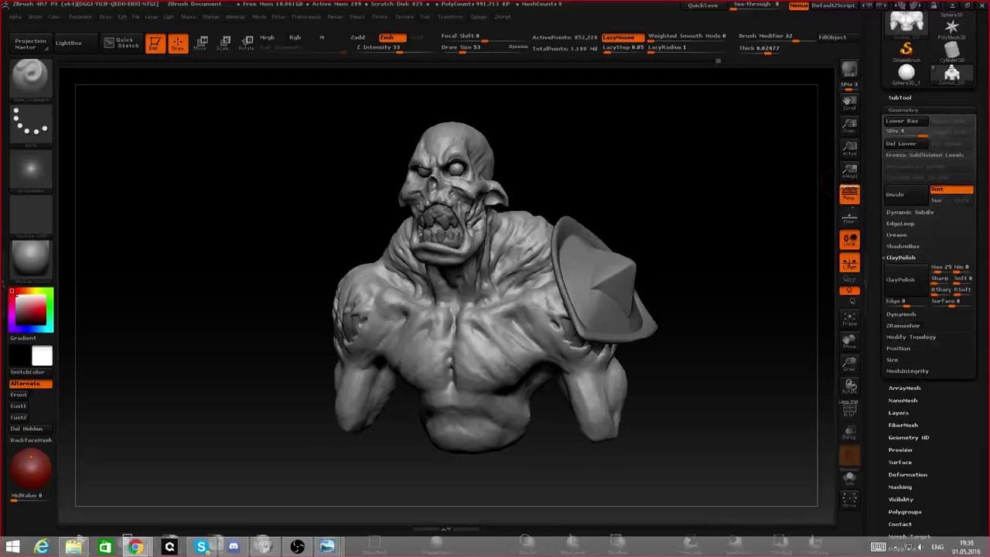
- Bring up the shark render on vk.com and add the other two shark photos as tabs in the same window
key(alt+Tab)
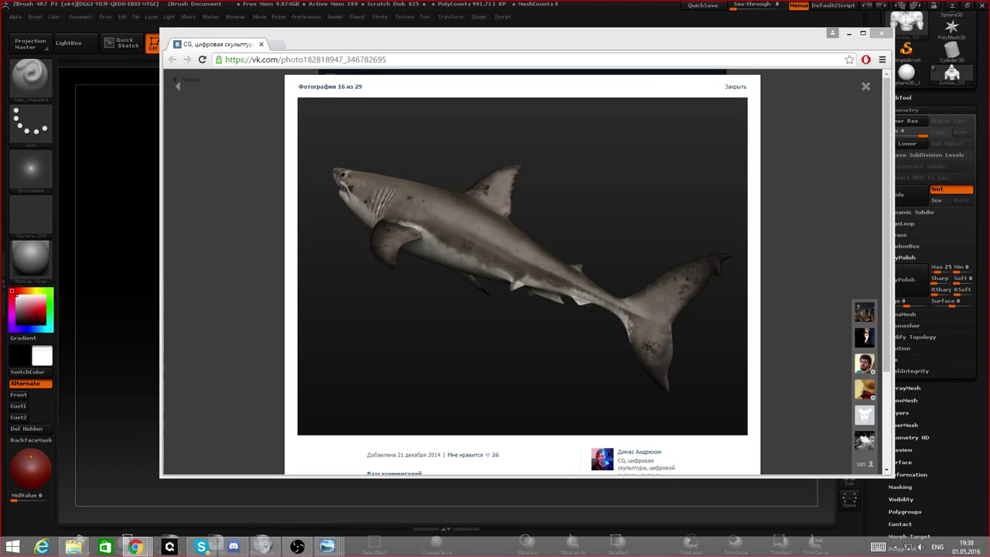
drag(989, 263, 451, 47)
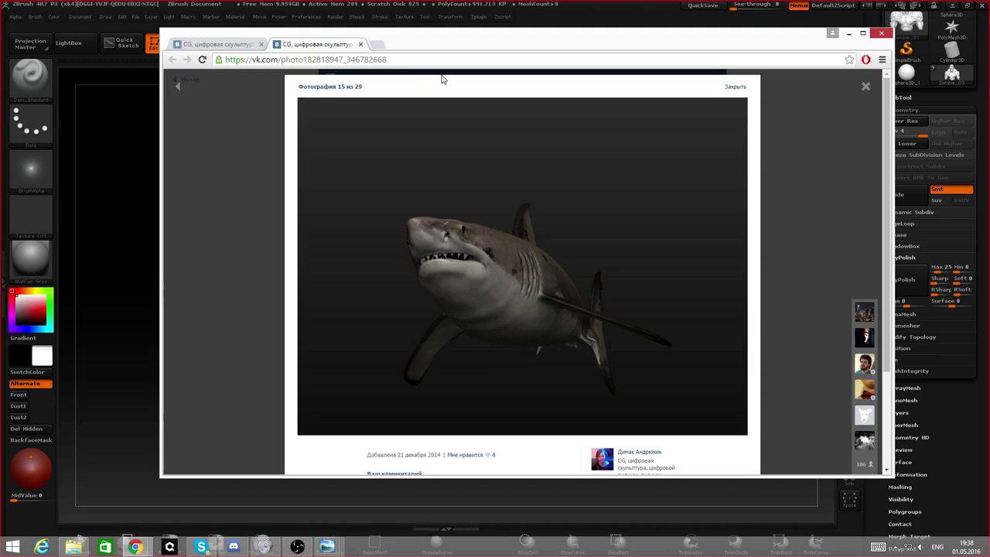
click(230, 44)
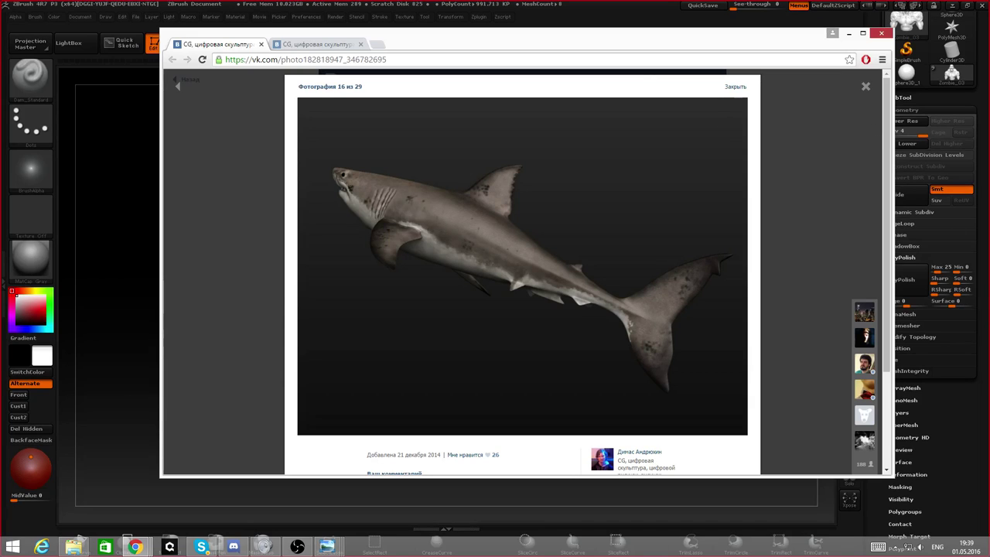
drag(522, 267, 412, 50)
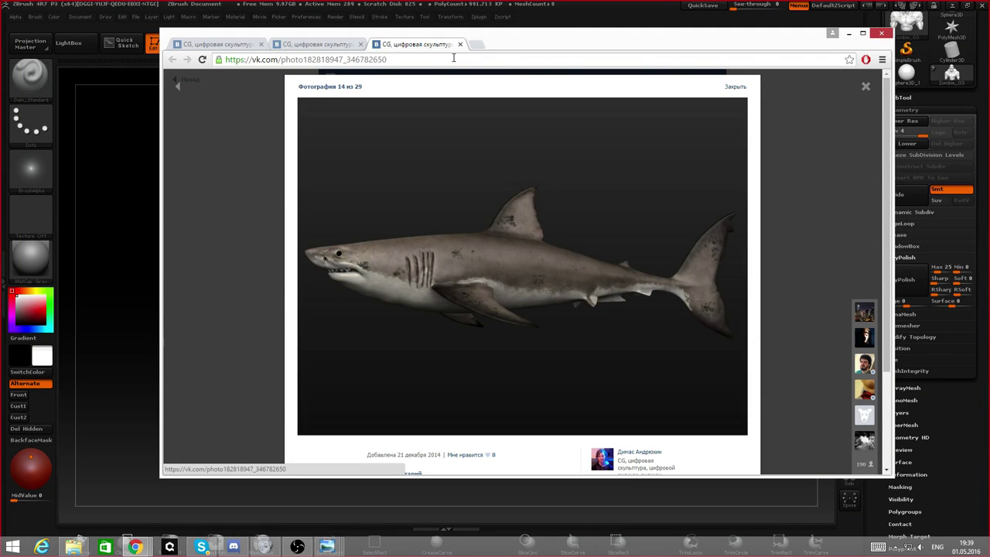
- Compare the shark renders across the three browser tabs and minimize the window
click(314, 44)
click(230, 46)
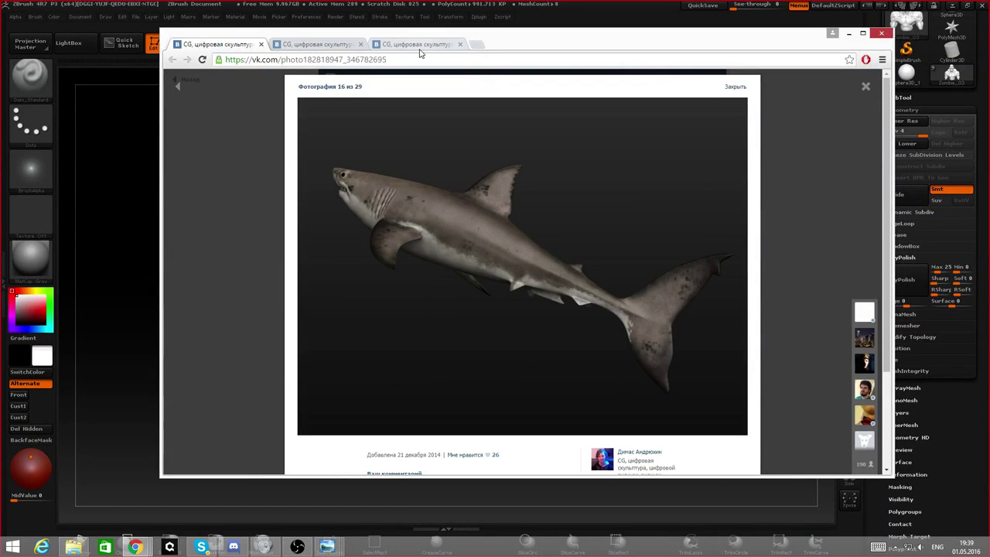
click(418, 46)
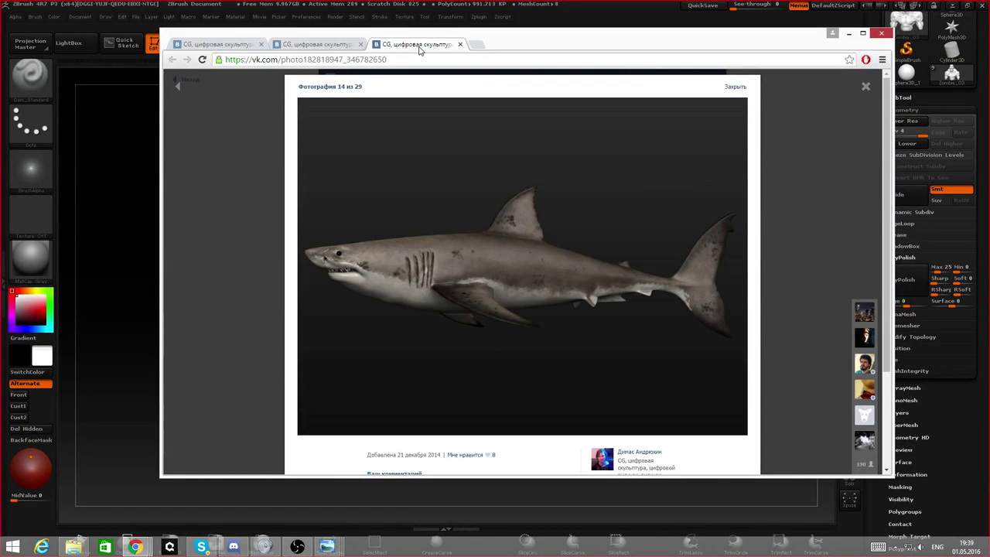
click(849, 33)
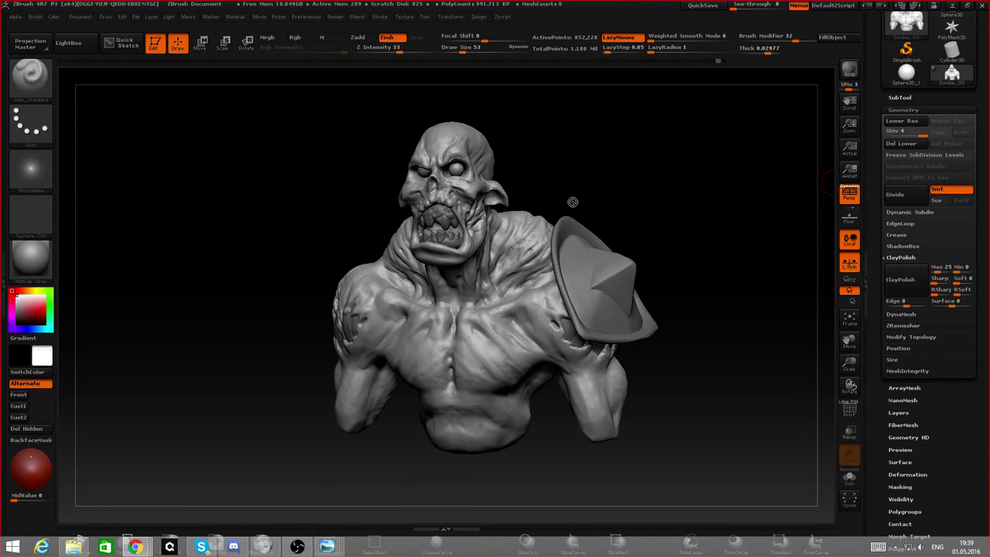
- Bring over the vk.com render of the horned creature and woman, examine it, and add the woman's front head view as a second tab
drag(989, 172, 334, 41)
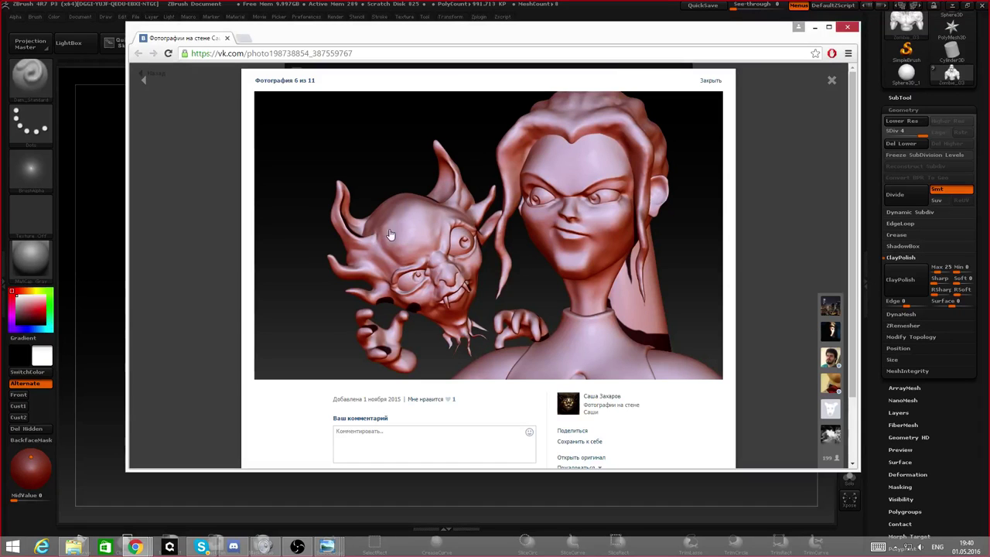
scroll(567, 229, down, 1)
scroll(567, 232, down, 2)
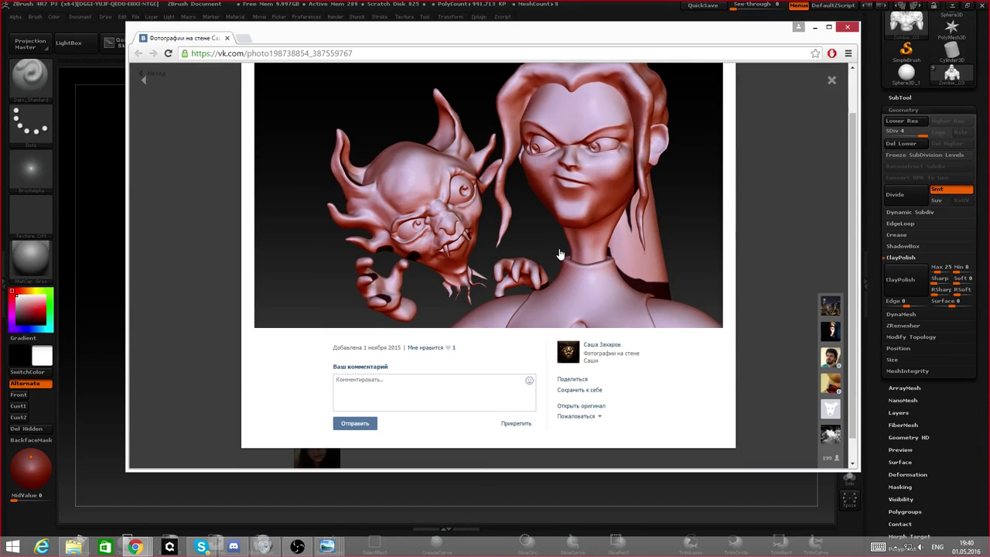
scroll(553, 251, up, 3)
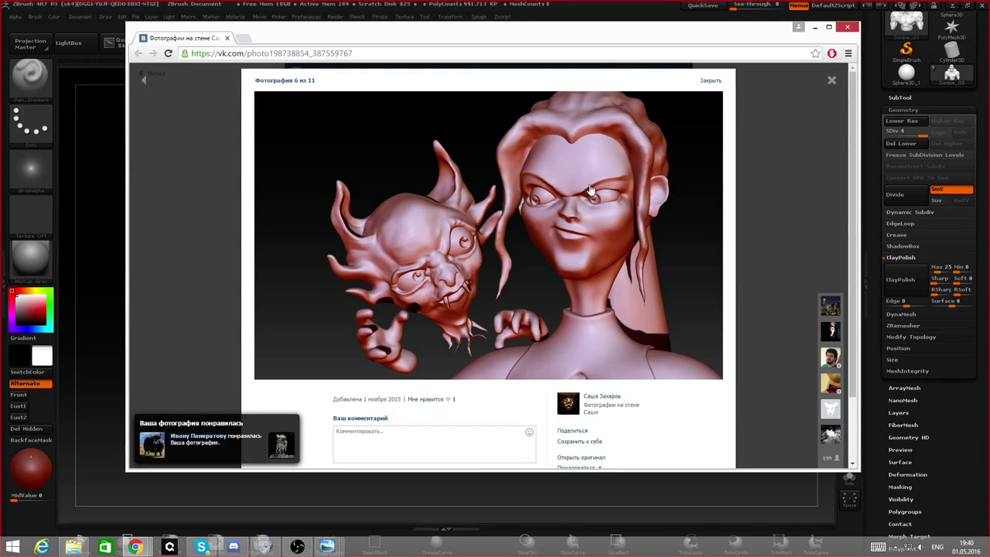
drag(745, 41, 708, 71)
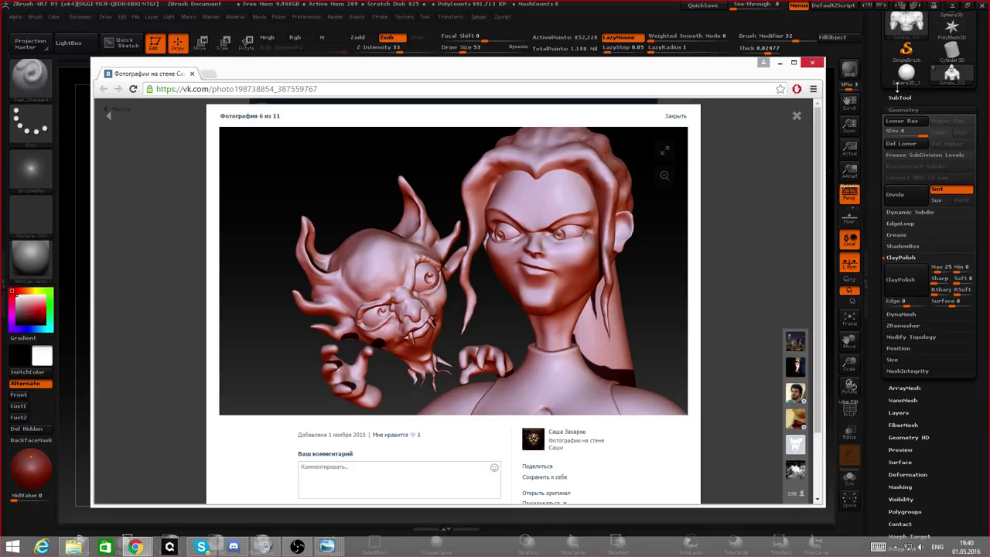
drag(989, 218, 472, 75)
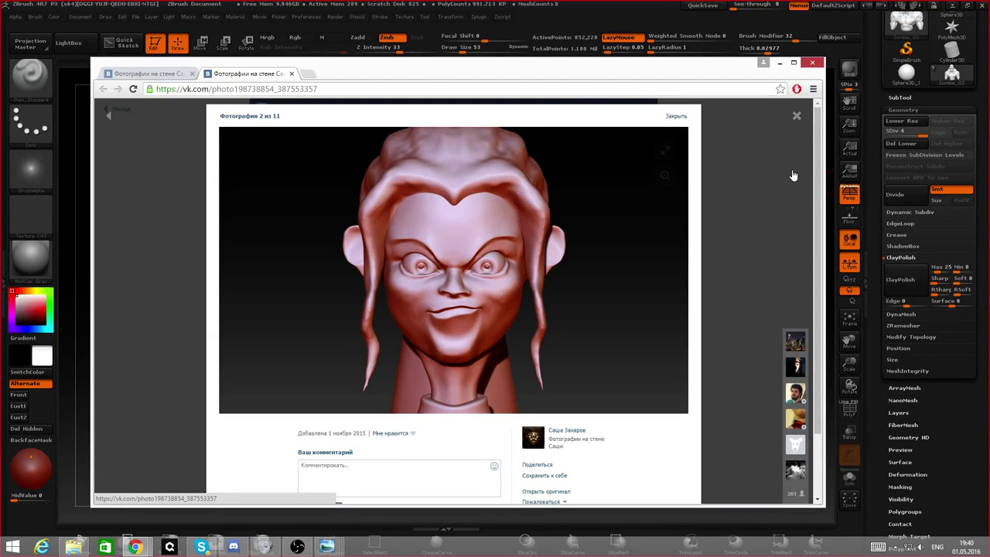
click(833, 176)
- Add the next artist's ArtStation portfolio as a third tab and open the Cartoon house (hand paint) artwork
drag(989, 161, 449, 76)
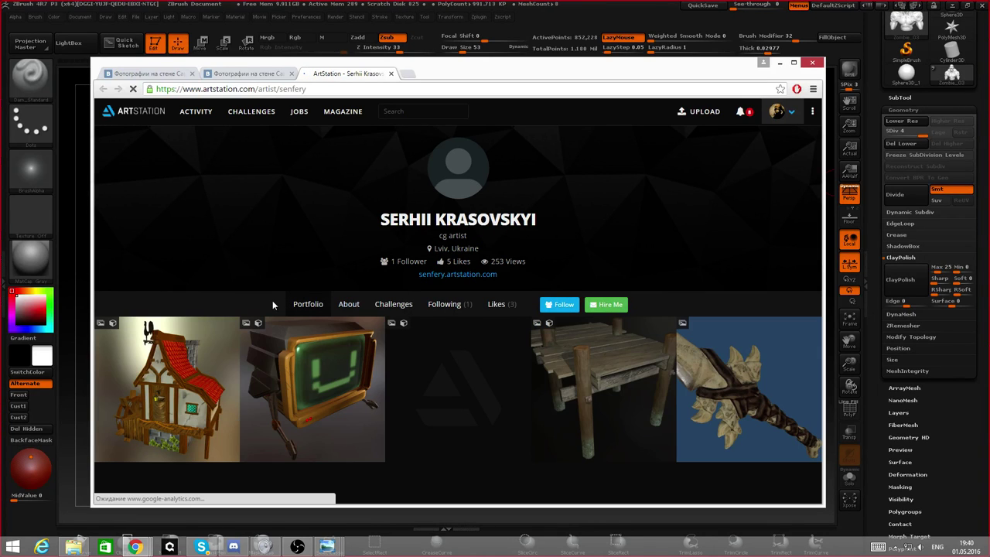
click(219, 358)
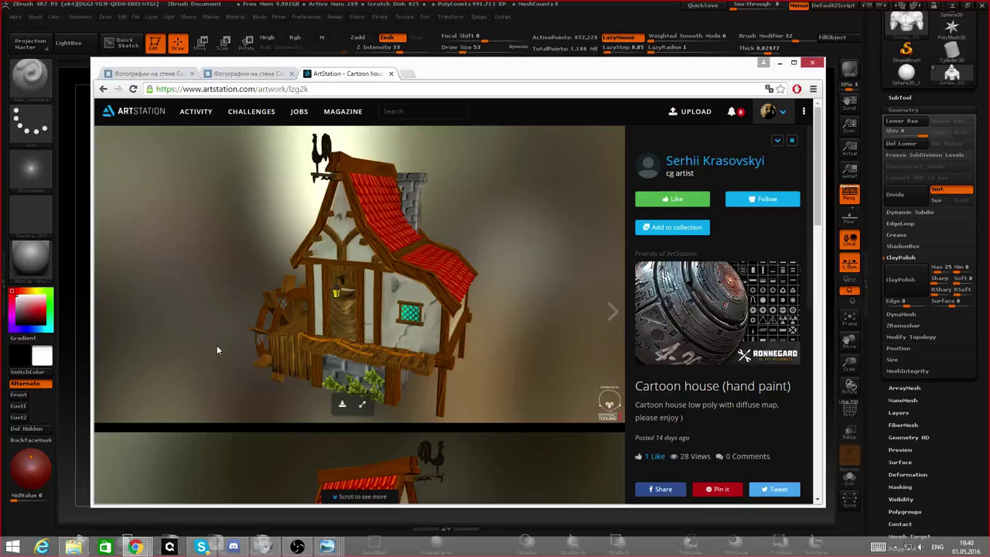
- Look over the Cartoon house renders and texture map, and load the artwork's interactive 3D view
scroll(216, 345, down, 6)
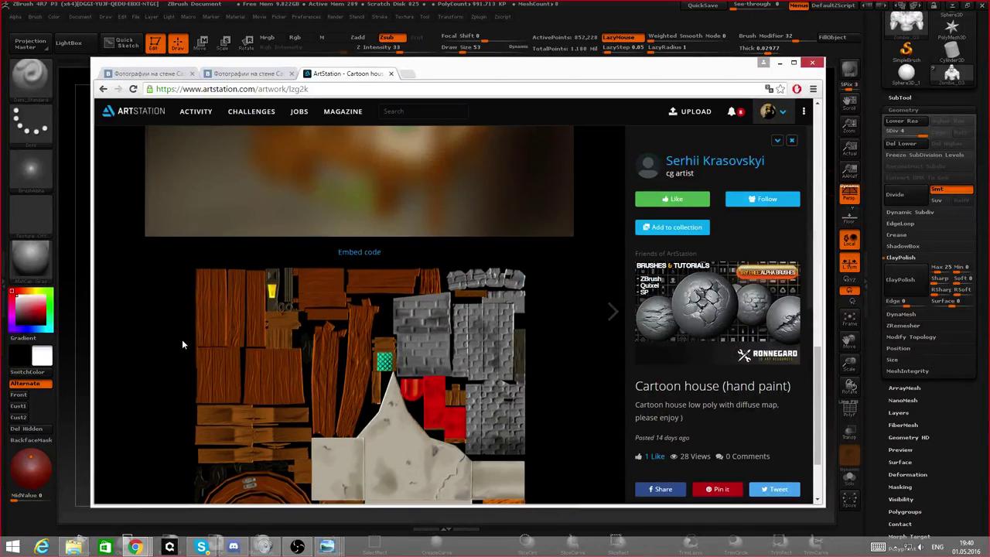
scroll(204, 331, up, 5)
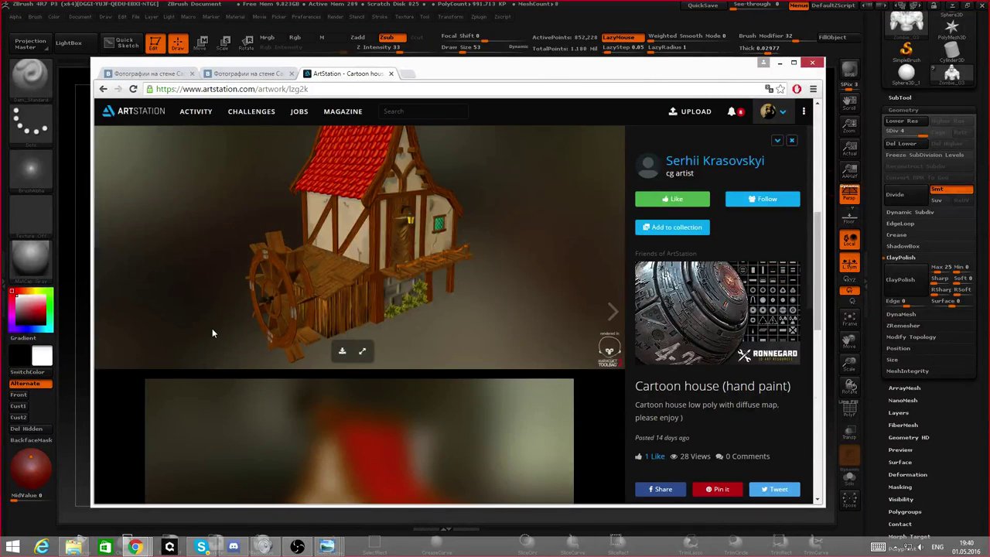
scroll(213, 332, down, 6)
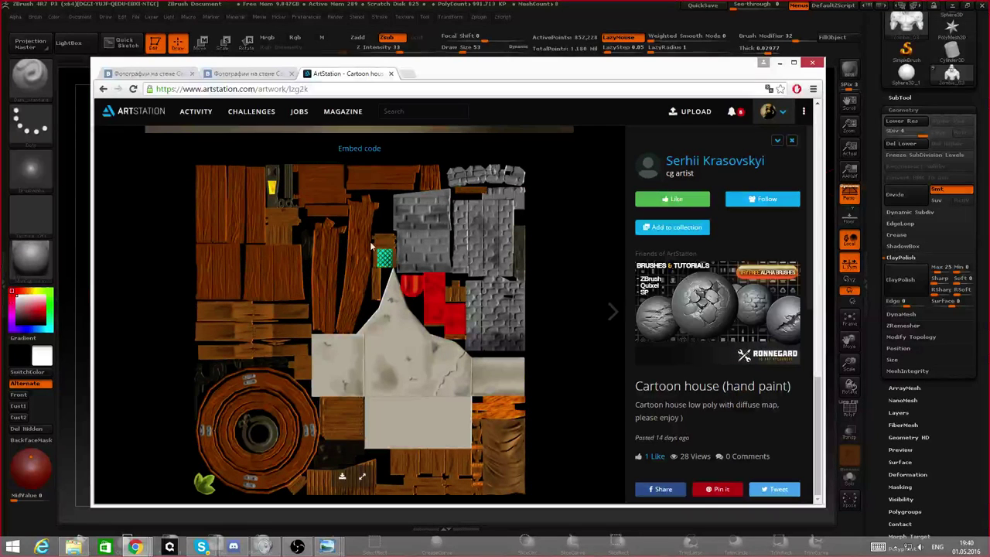
scroll(372, 246, up, 3)
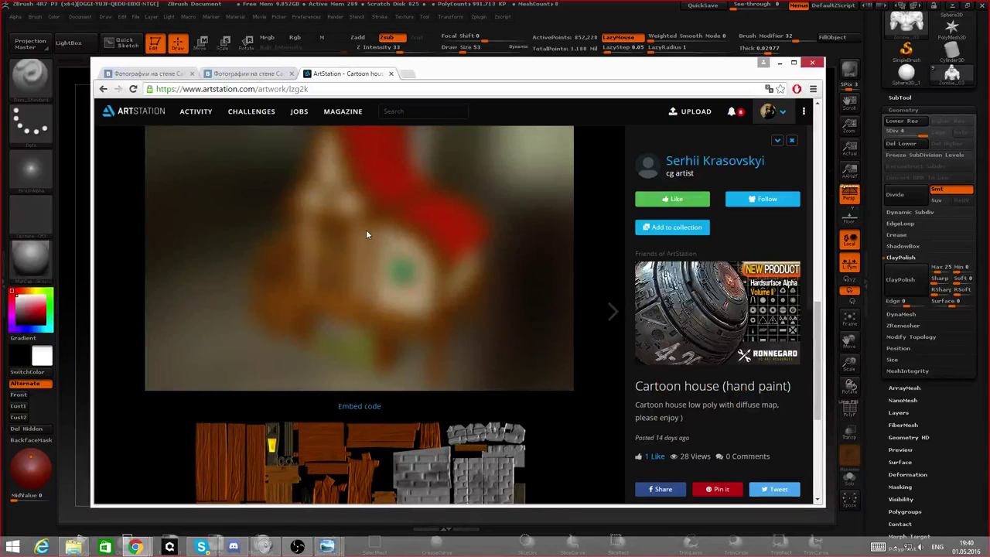
click(366, 229)
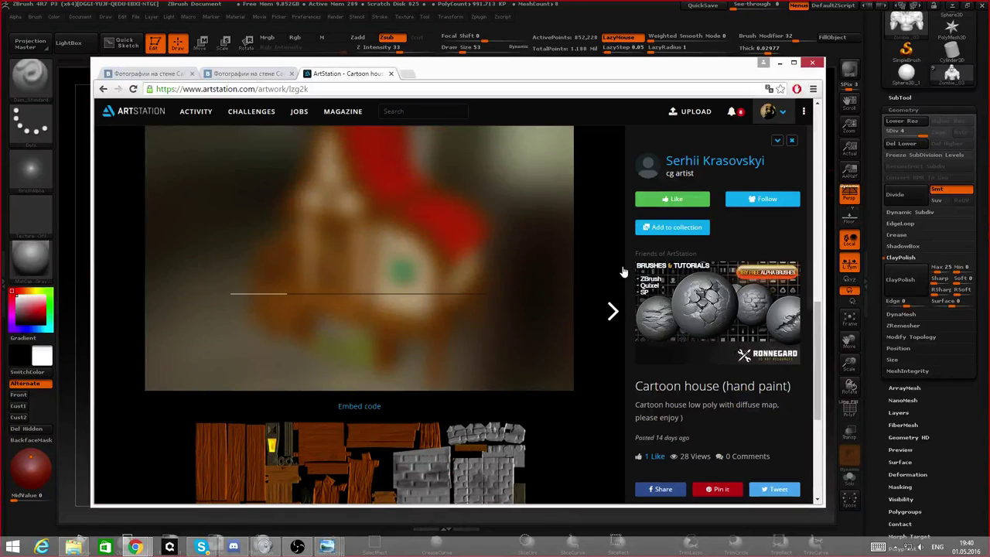
- Examine the Cartoon house 3D model from several angles, including the water wheel, front facade and tiled roof, both close up and from afar
scroll(410, 218, up, 3)
drag(410, 218, 346, 289)
scroll(347, 288, up, 3)
drag(300, 198, 392, 282)
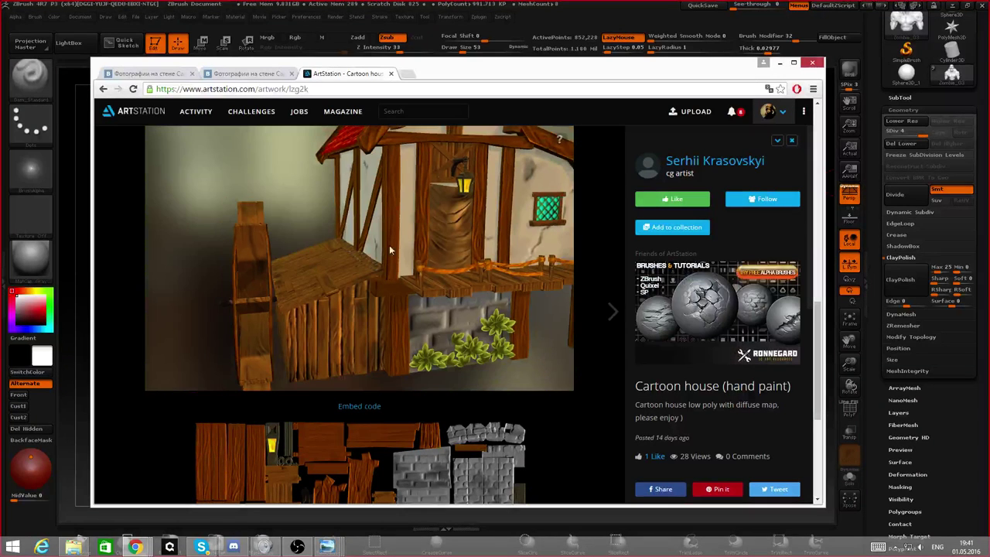
drag(390, 244, 399, 176)
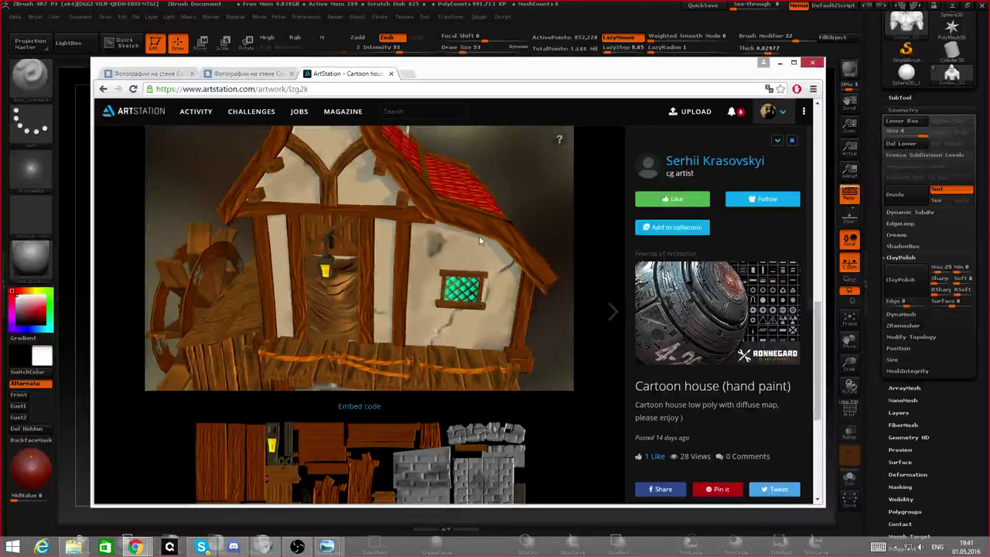
drag(410, 245, 356, 232)
scroll(386, 274, up, 4)
scroll(358, 237, down, 4)
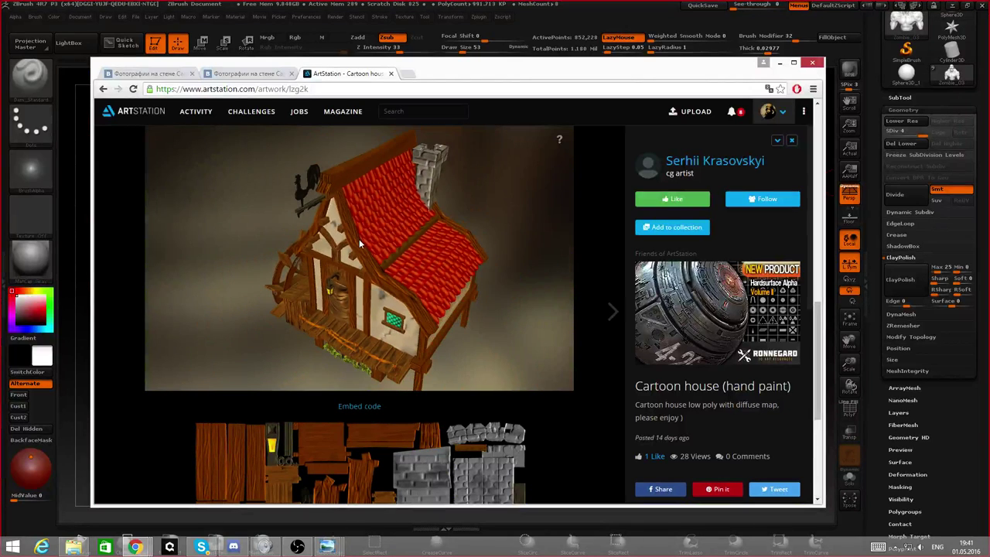
drag(488, 206, 464, 177)
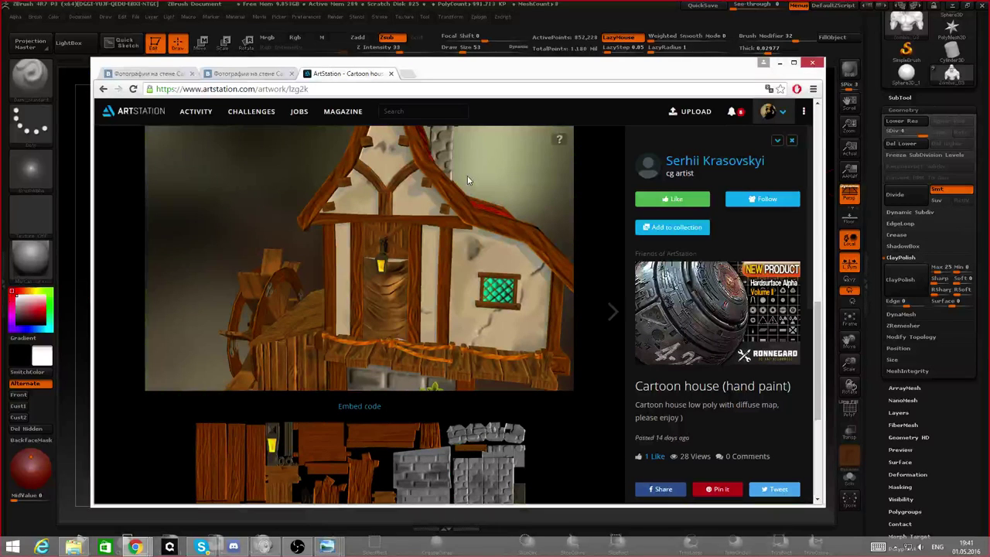
scroll(468, 181, down, 5)
drag(449, 168, 370, 193)
scroll(379, 251, up, 4)
scroll(331, 242, down, 3)
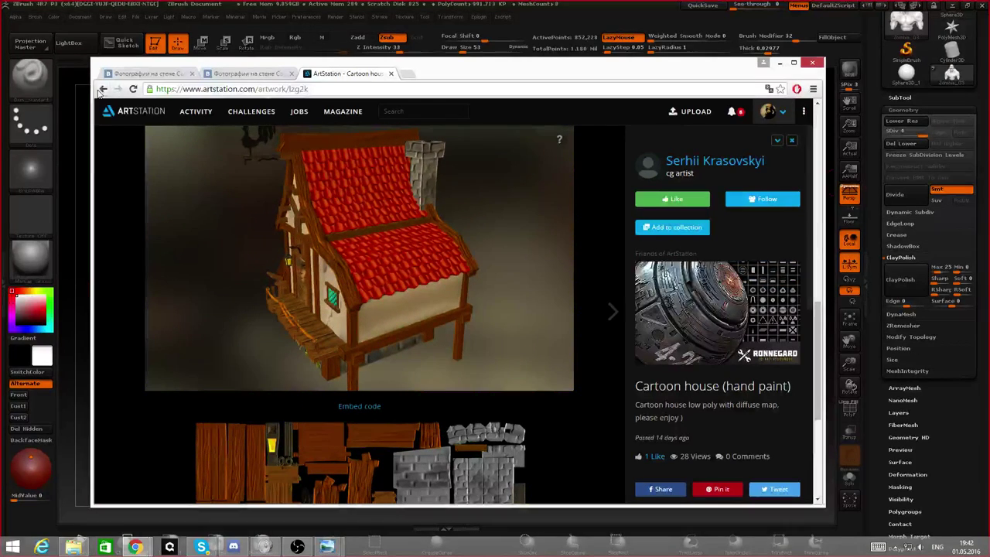
- Return to the artist's portfolio, open the TV bot artwork and look over its render, 3D view, wireframe and texture images
click(102, 88)
click(358, 361)
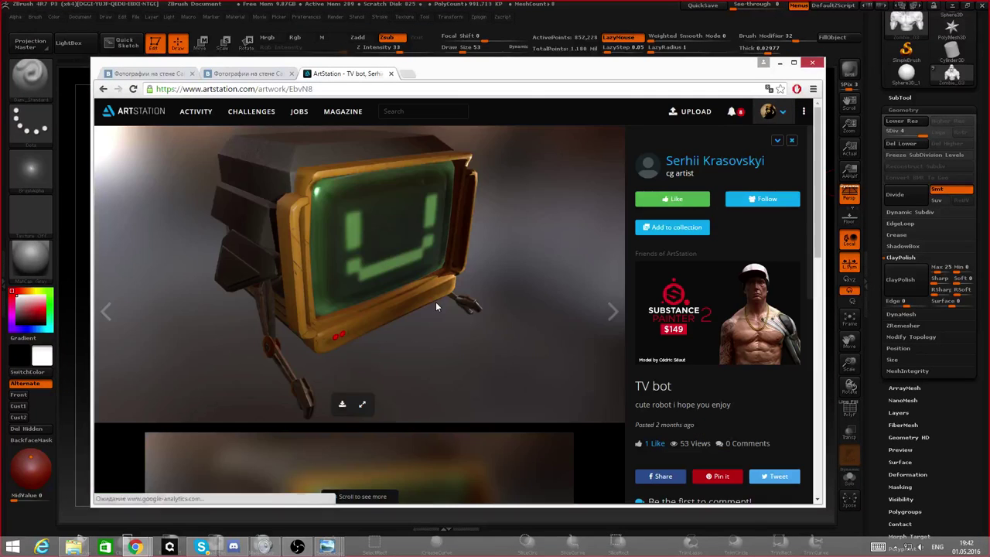
scroll(435, 302, down, 5)
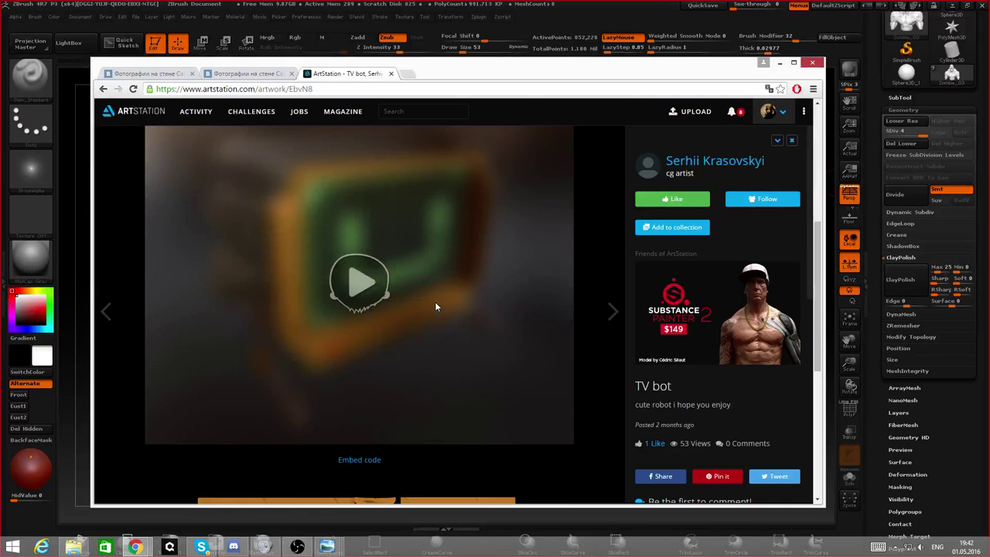
scroll(435, 308, down, 2)
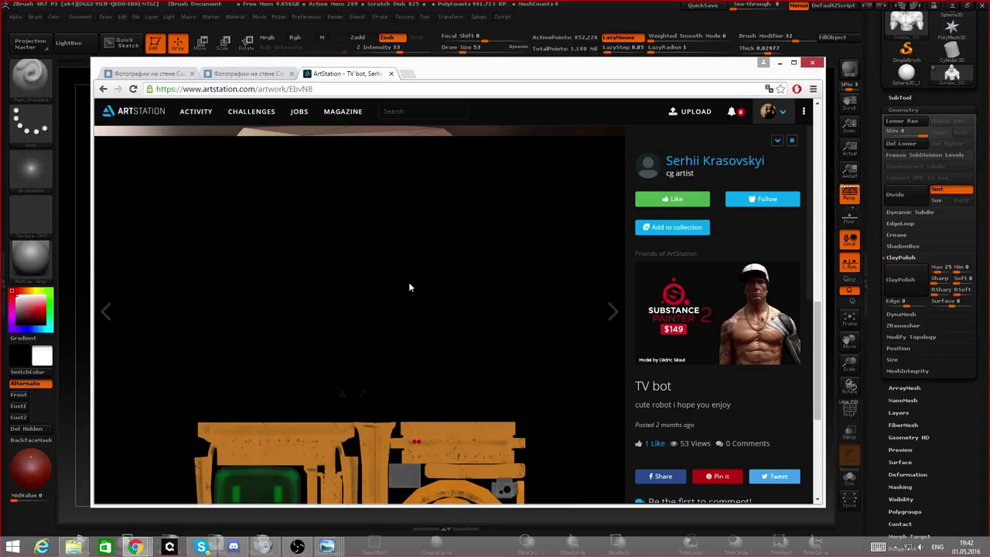
scroll(410, 287, up, 3)
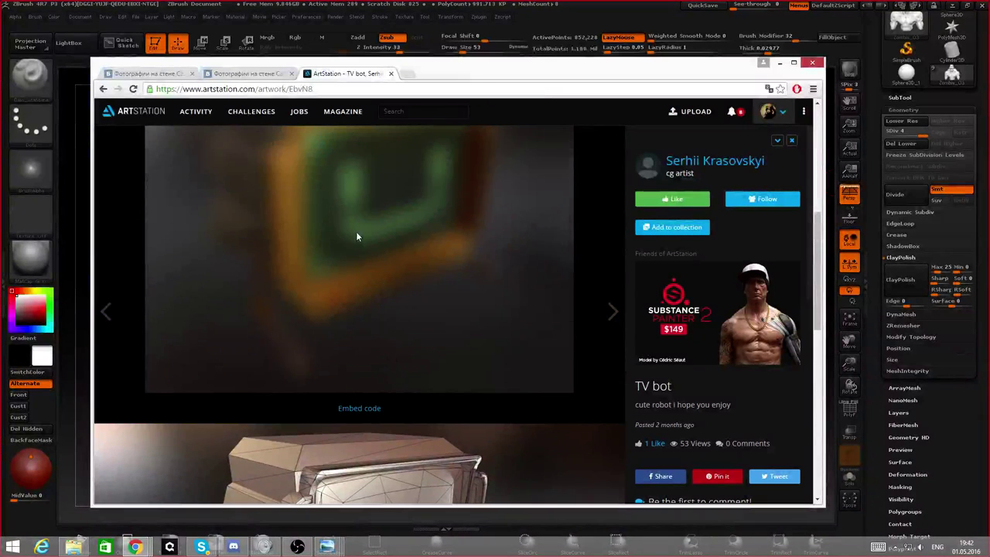
scroll(518, 288, up, 4)
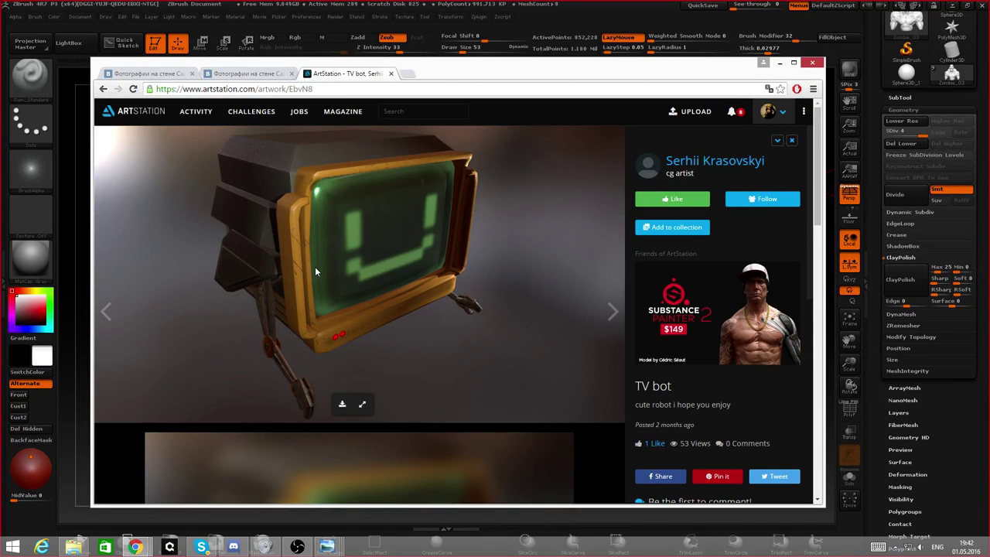
scroll(314, 269, down, 3)
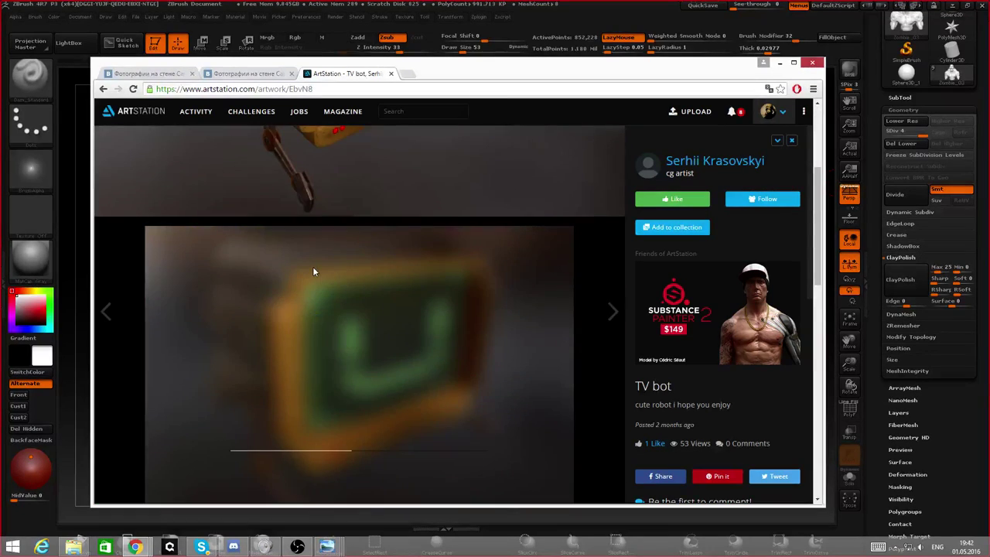
scroll(313, 271, up, 3)
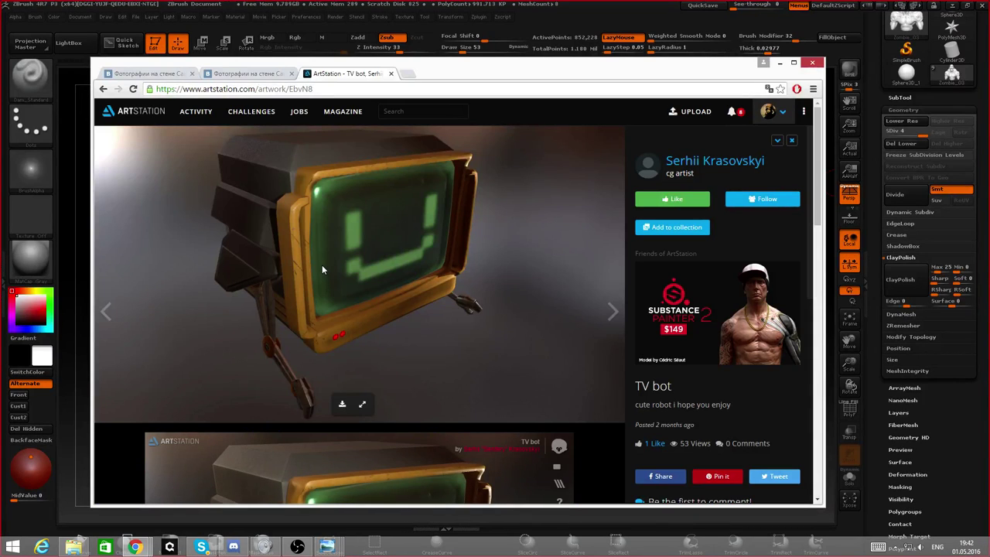
scroll(322, 265, down, 3)
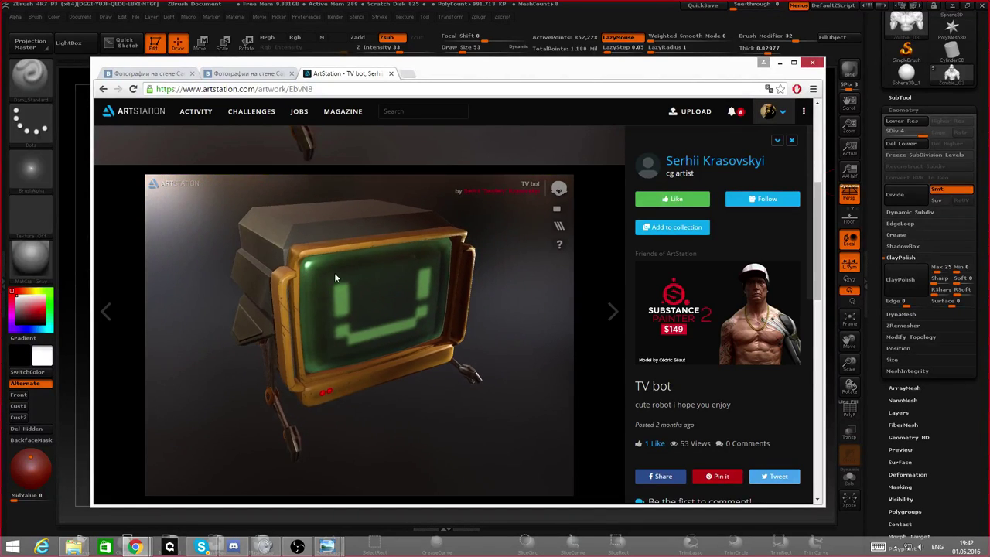
- Examine the TV bot 3D model from the front and at an angle, at different distances
drag(310, 275, 328, 297)
scroll(369, 284, down, 3)
scroll(366, 292, up, 1)
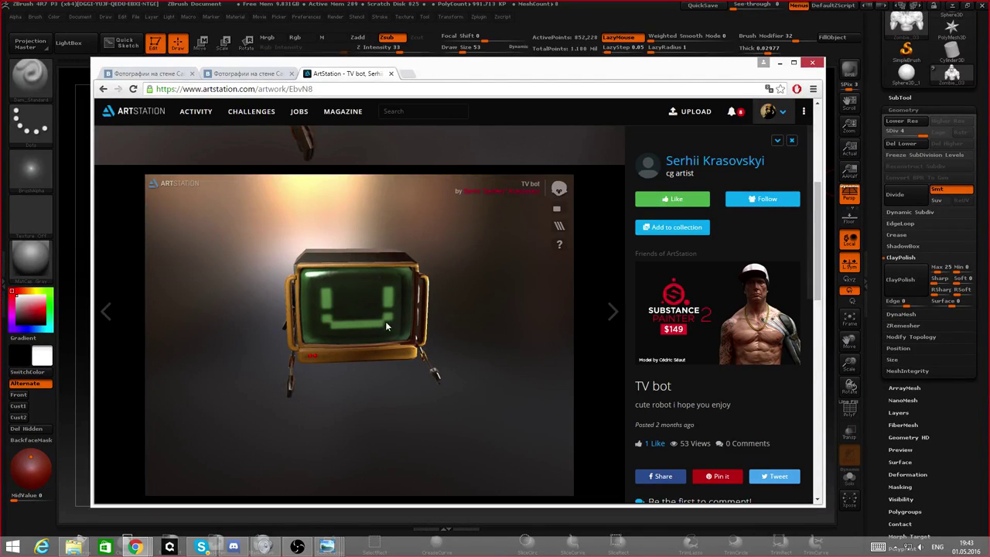
drag(424, 360, 393, 388)
scroll(356, 293, up, 2)
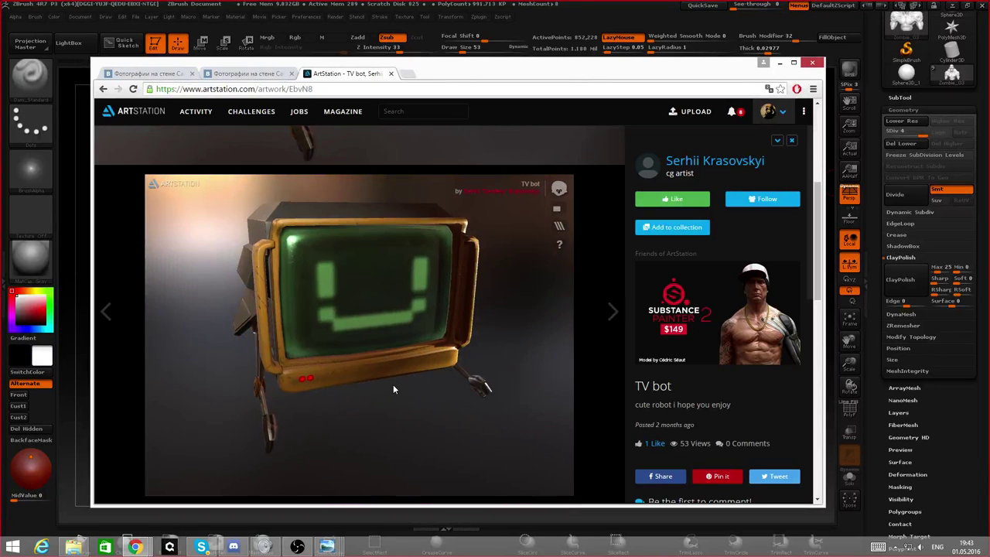
scroll(395, 387, down, 3)
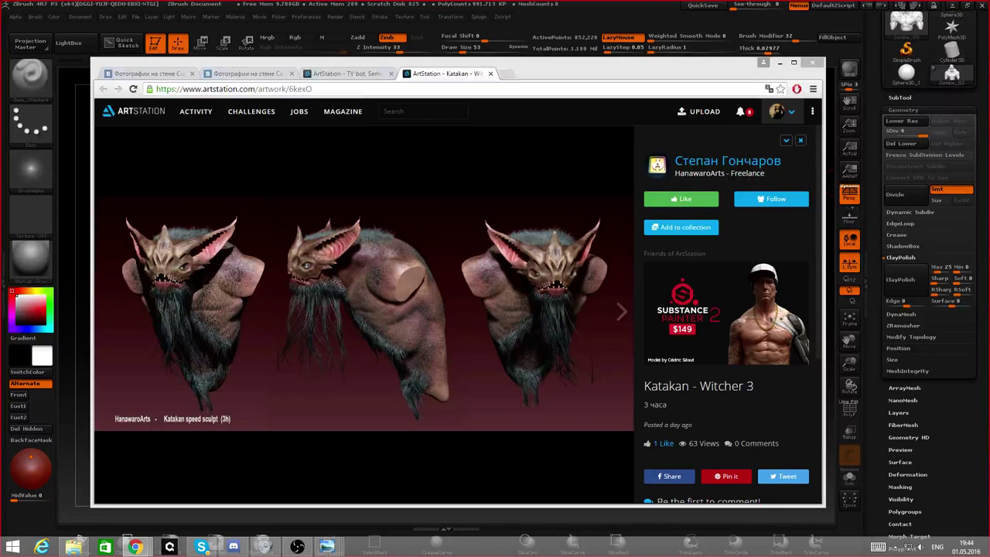
- Add the next artist's ArtStation portfolio as a fifth tab and open the tau kx139 ta'unar supremacy armour fan art
drag(488, 57, 540, 76)
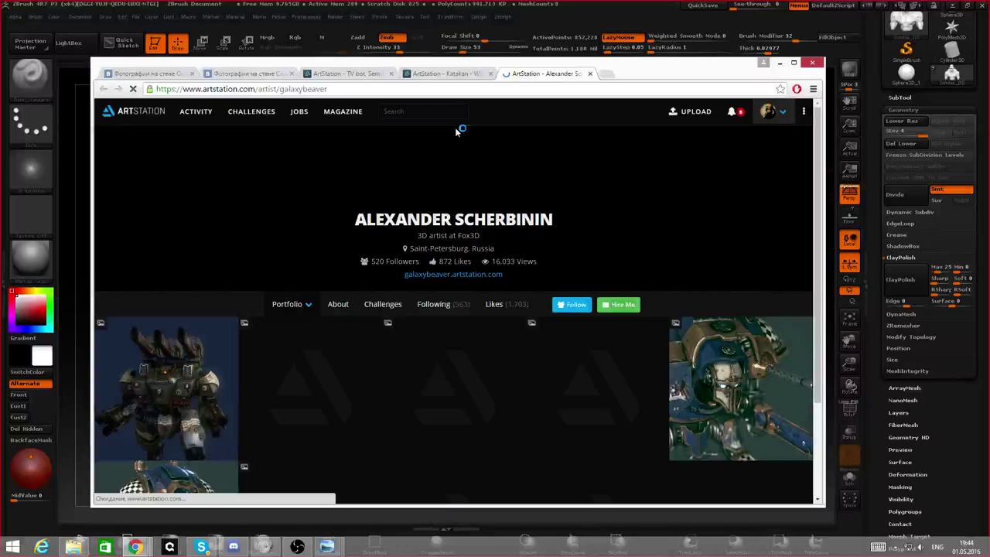
scroll(230, 273, down, 2)
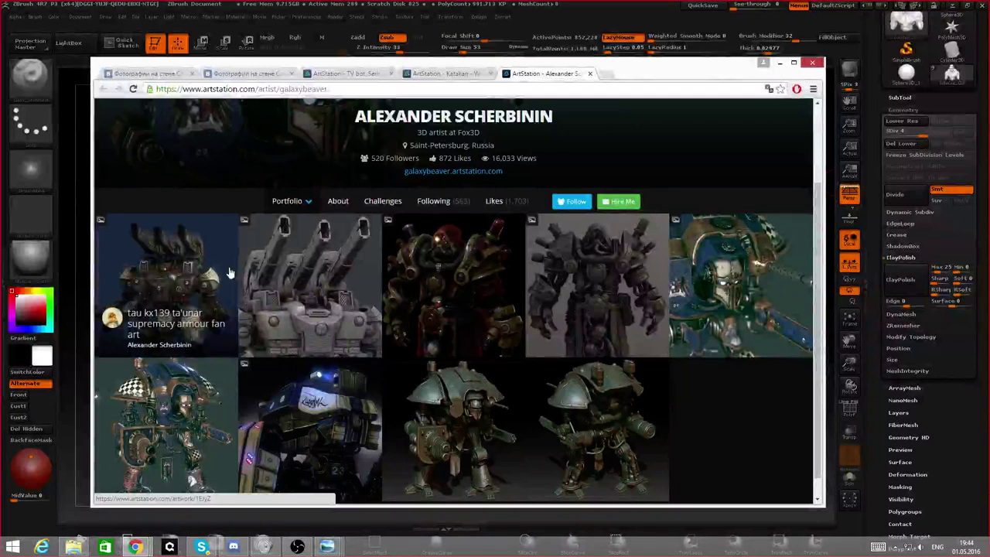
click(230, 273)
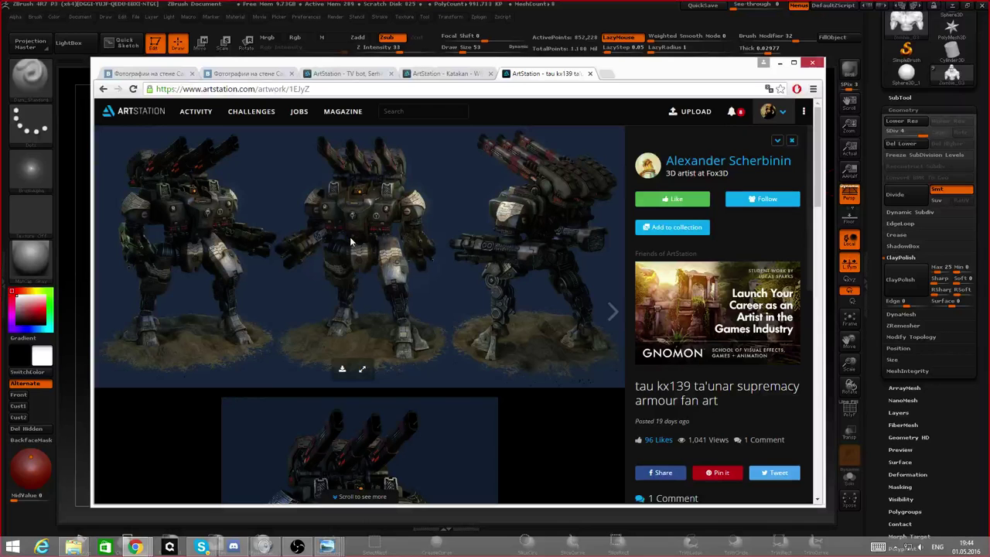
- Examine the tau kx139 mech's turnaround renders, torso close-up and colour variants
scroll(419, 289, down, 6)
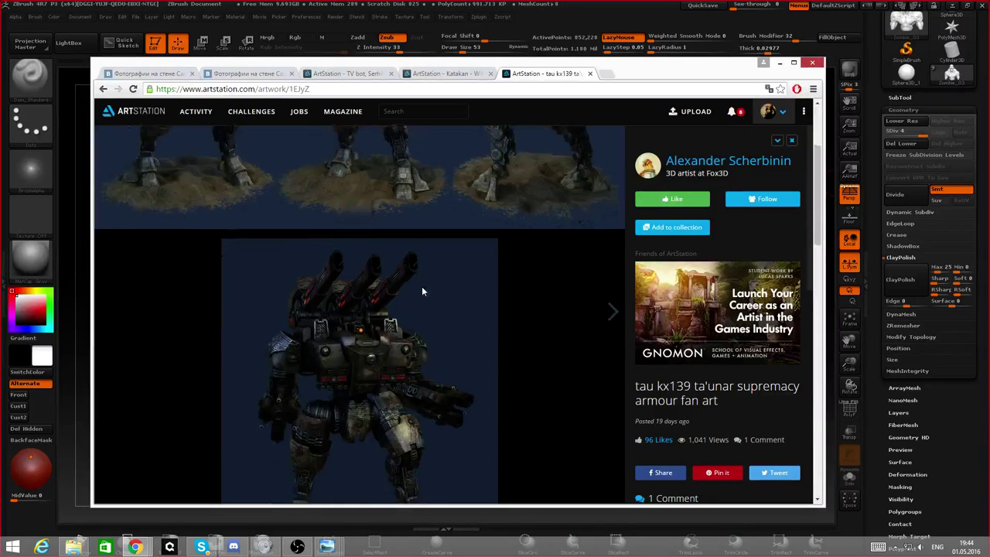
scroll(424, 294, down, 1)
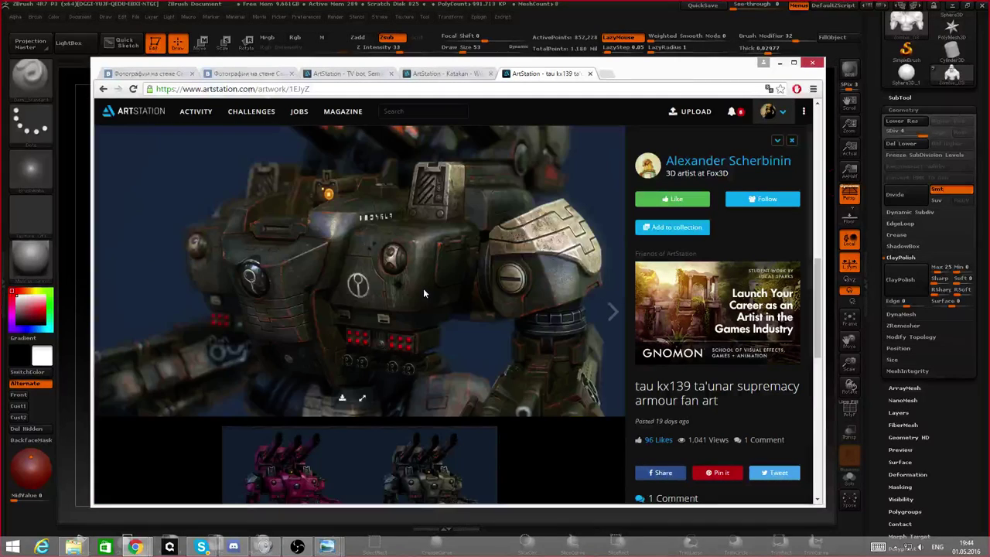
scroll(423, 293, up, 1)
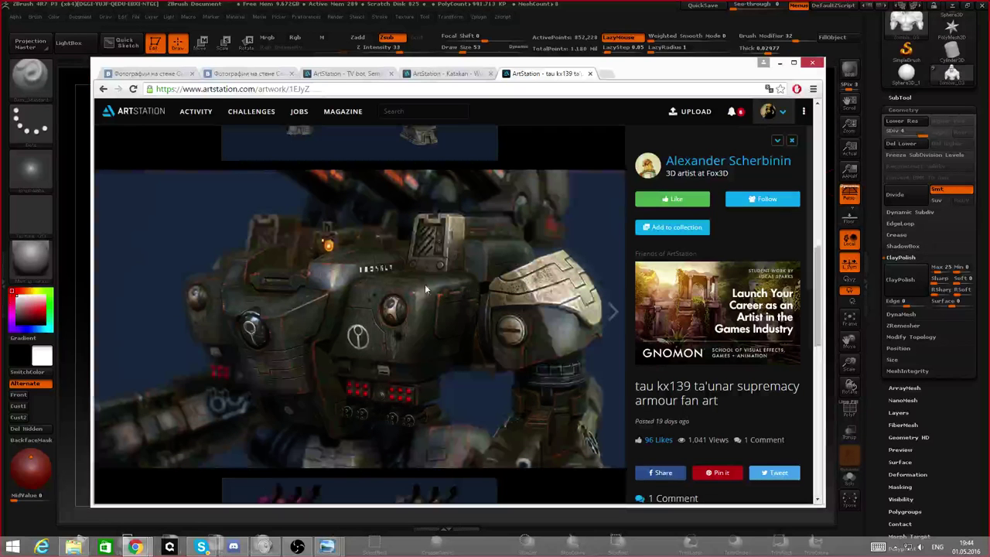
scroll(425, 284, down, 5)
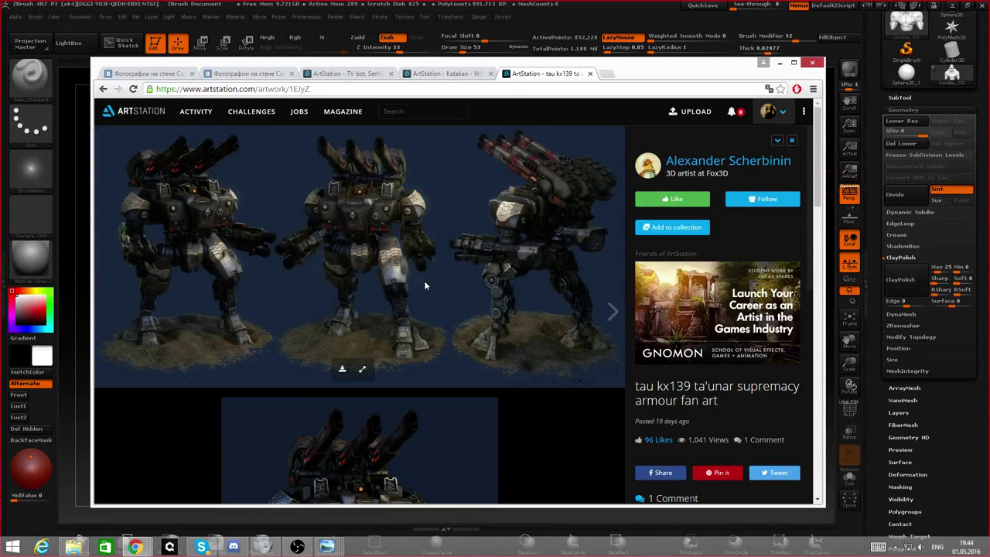
scroll(424, 286, down, 3)
scroll(425, 285, down, 5)
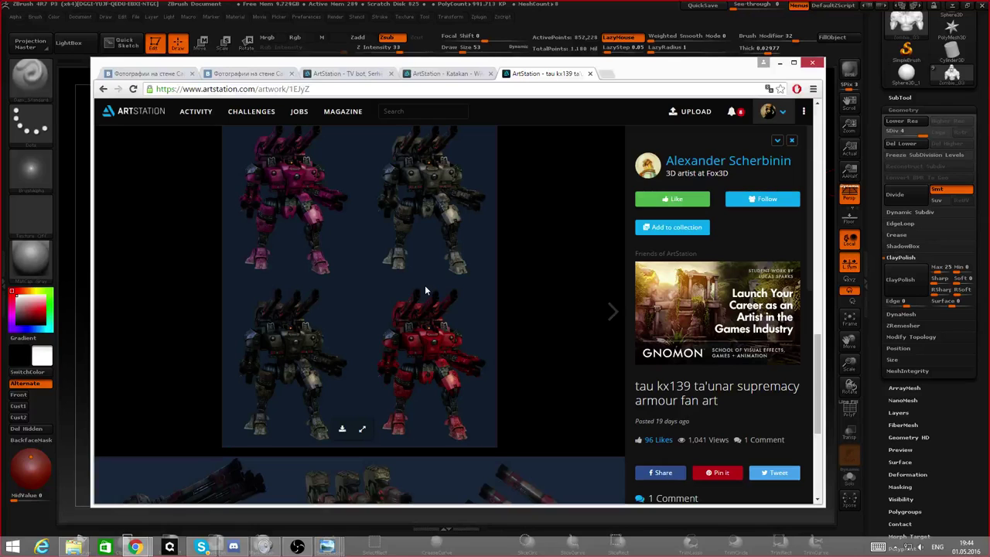
scroll(424, 290, down, 3)
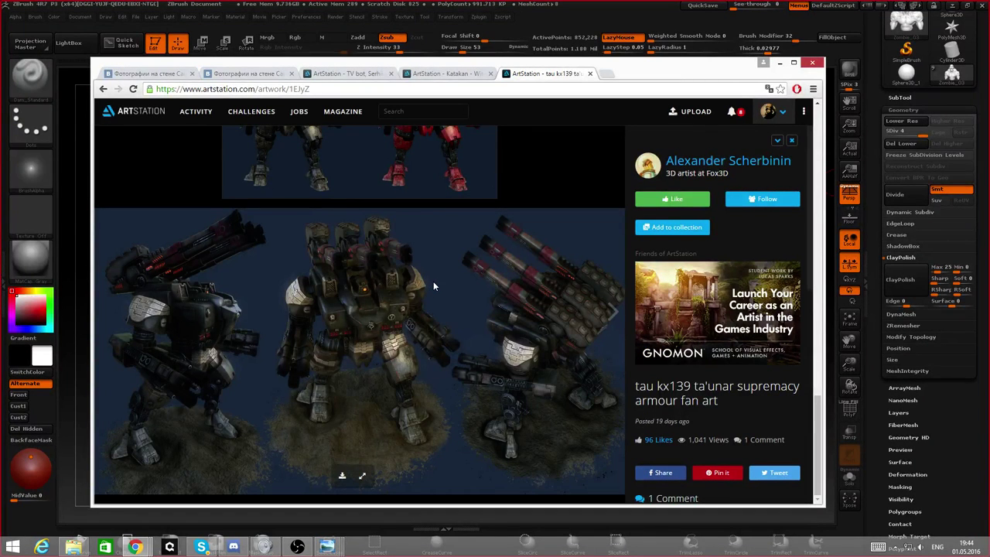
scroll(436, 284, down, 4)
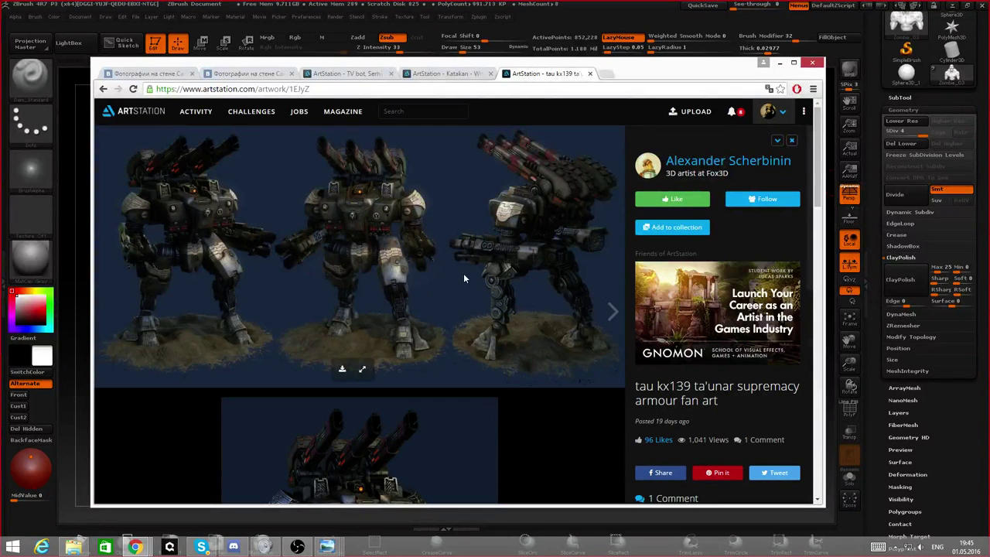
- Browse the artist's following artworks, from the normal baking version through the techpriest pieces to the warhammer 40k imperial knight WIP
click(612, 311)
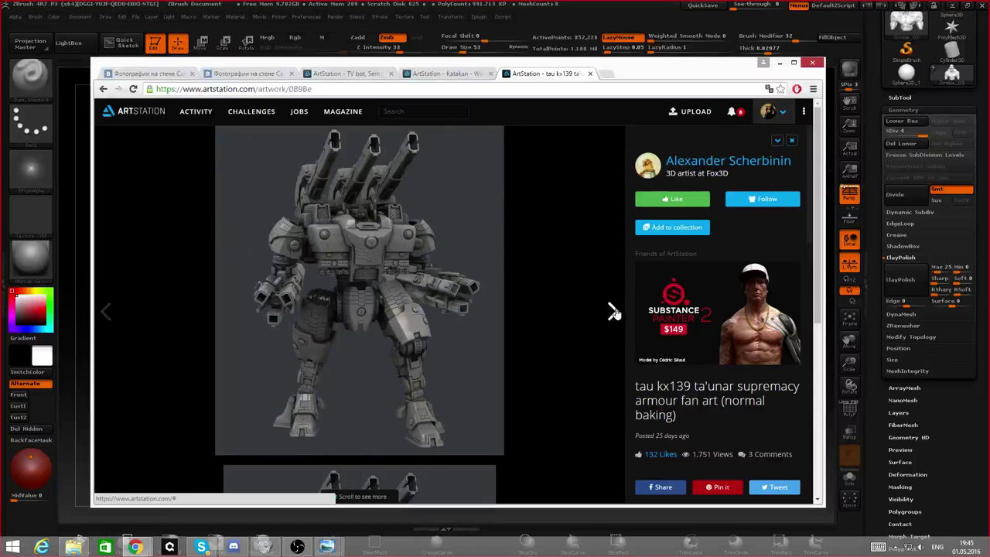
click(614, 311)
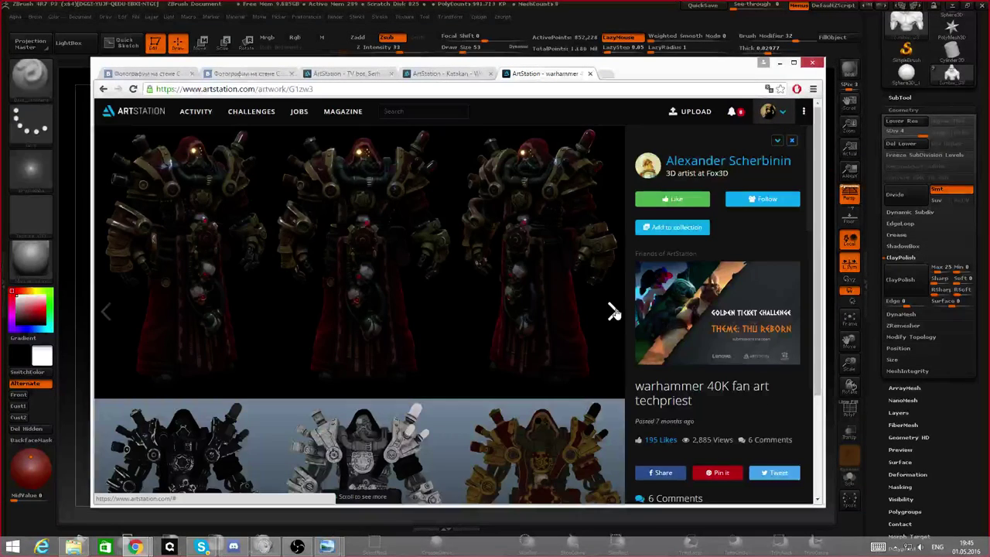
click(614, 311)
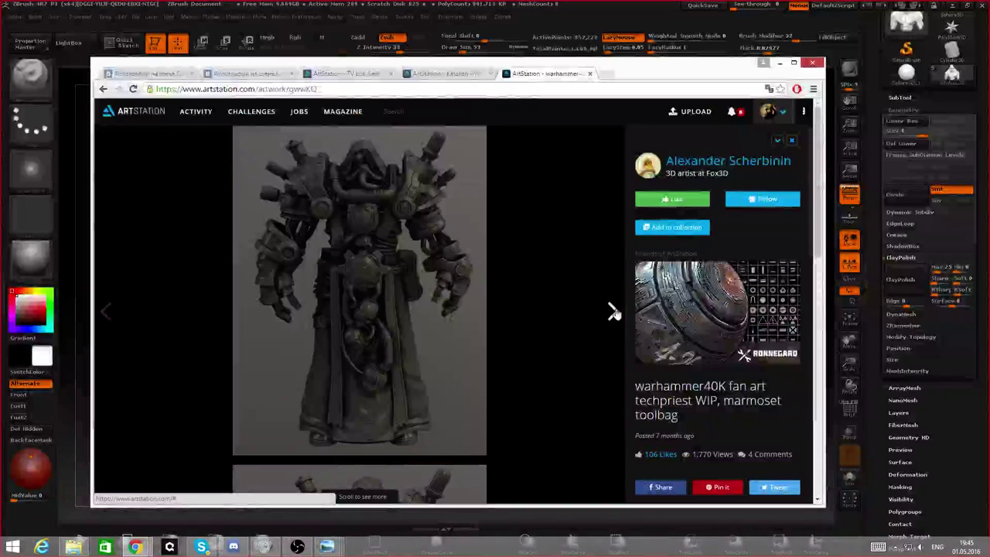
click(615, 312)
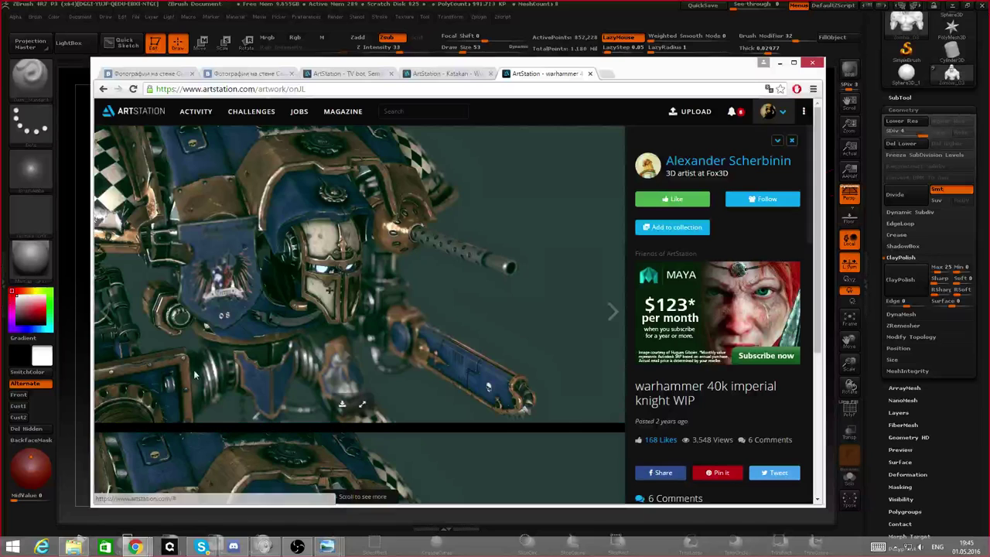
- Go back to the techpriest WIP artwork, examine its untextured full-body renders, and return to the warhammer 40K fan art techpriest piece
key(alt+Left)
scroll(369, 323, down, 2)
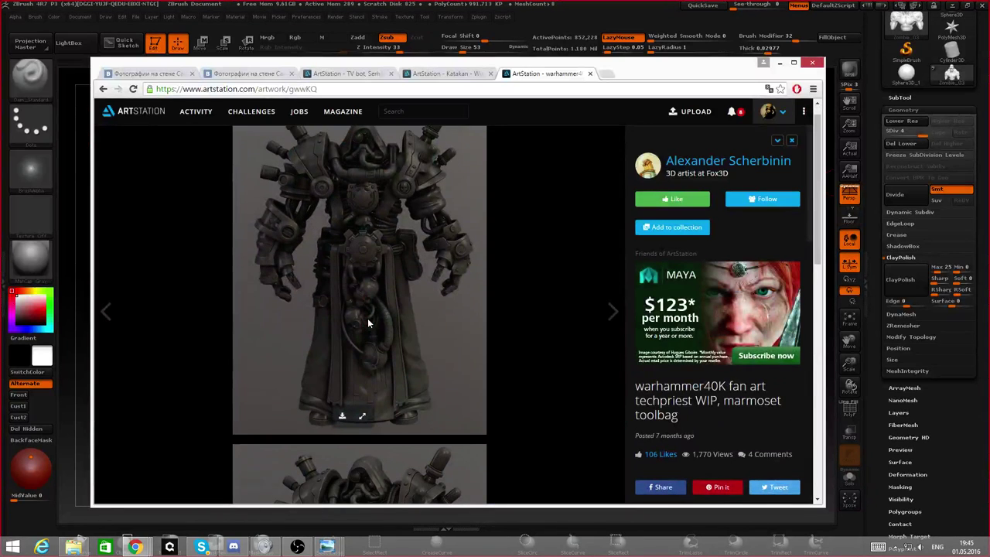
scroll(367, 317, down, 1)
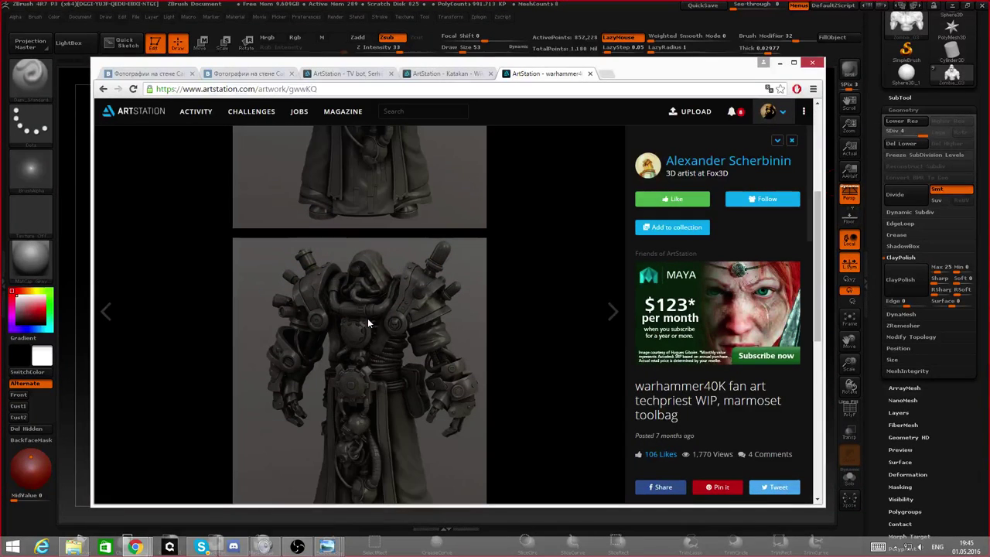
scroll(441, 243, down, 1)
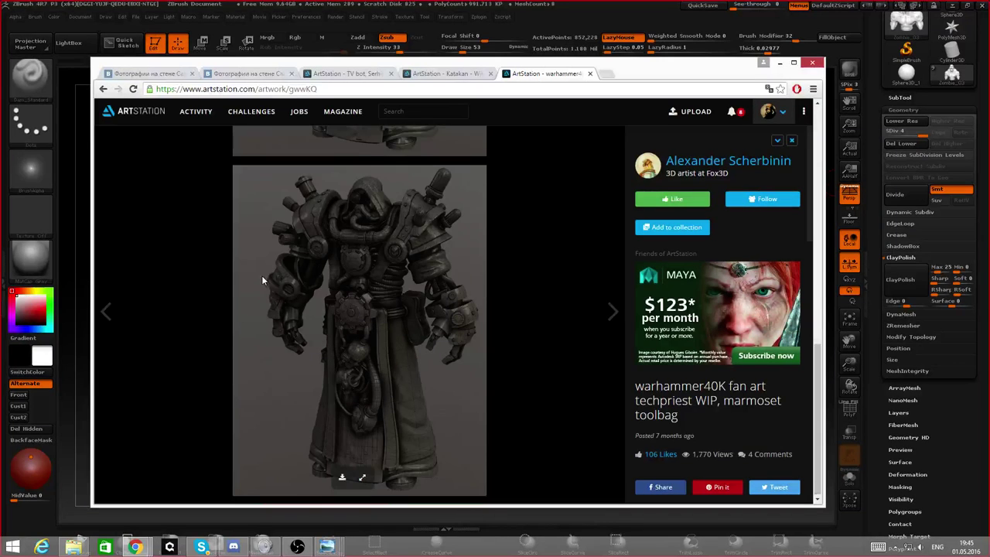
click(137, 322)
scroll(130, 321, up, 2)
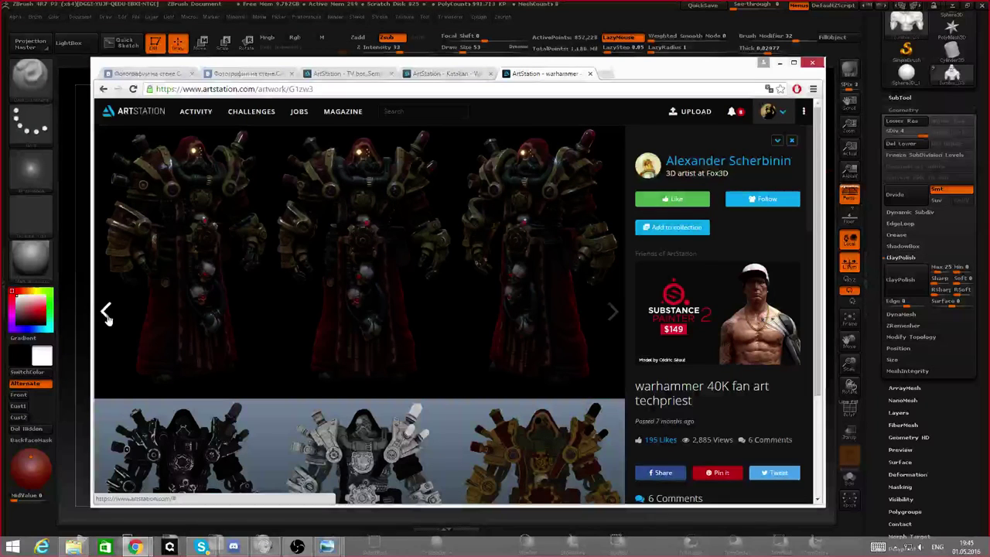
- Go back to the tau kx139 ta'unar supremacy armour normal baking artwork and examine its front and rear mech renders
click(107, 313)
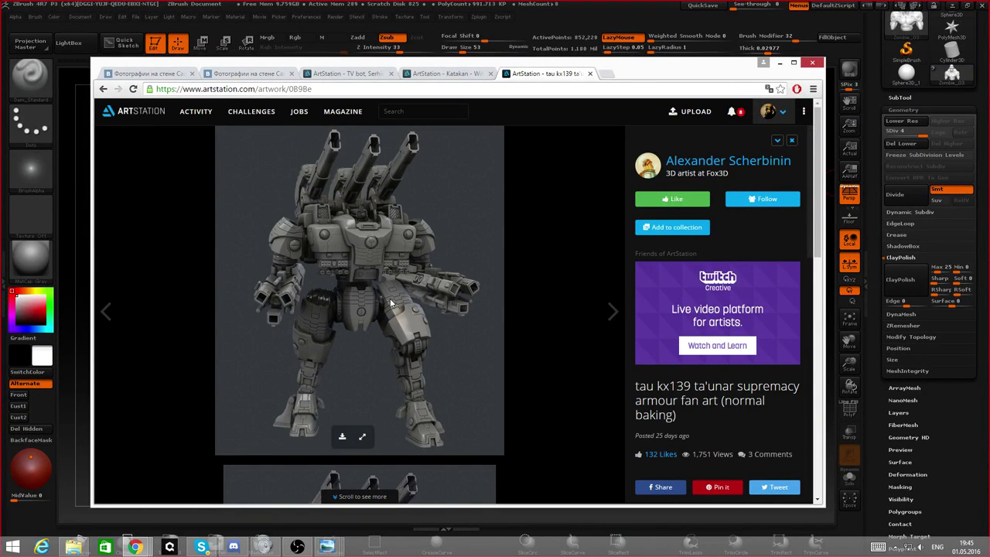
scroll(391, 303, down, 4)
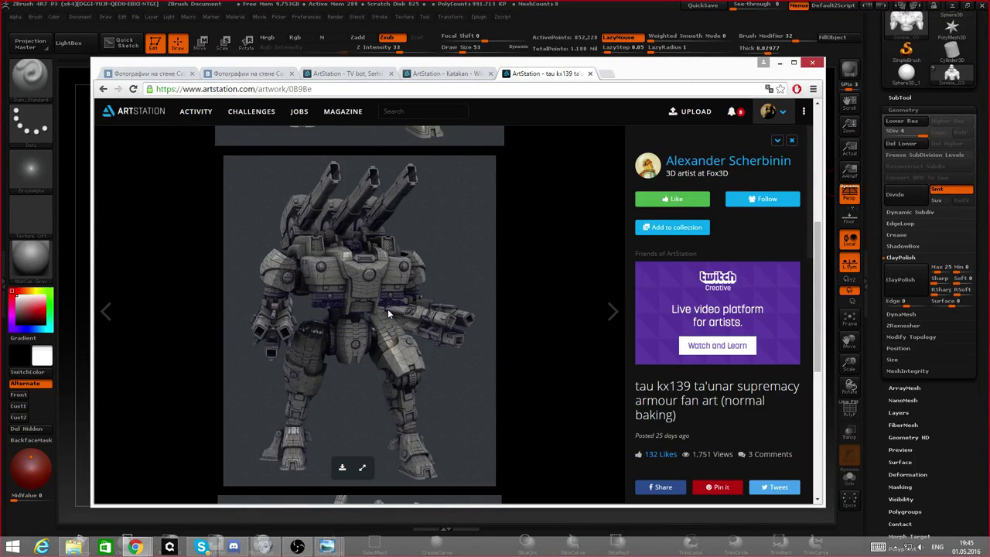
scroll(388, 313, down, 4)
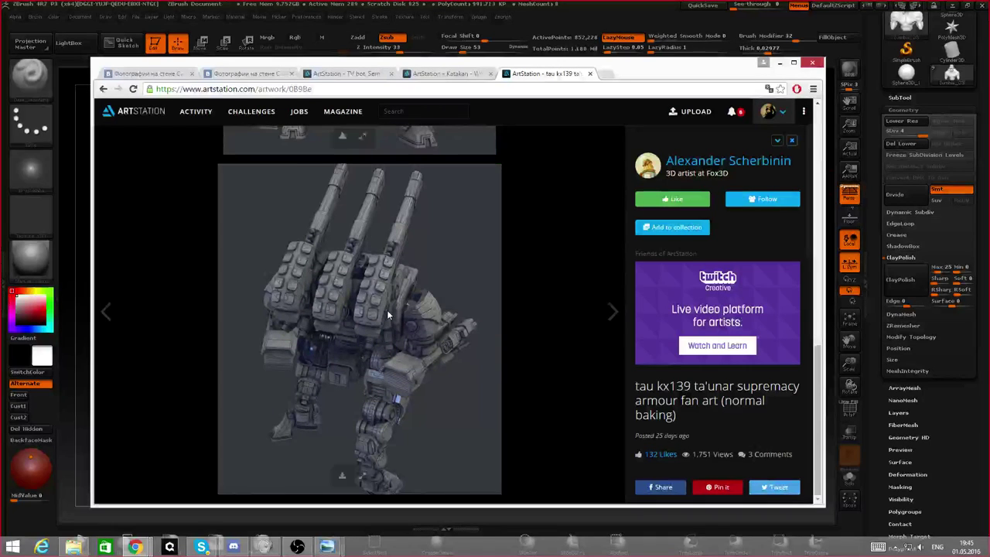
scroll(388, 313, up, 4)
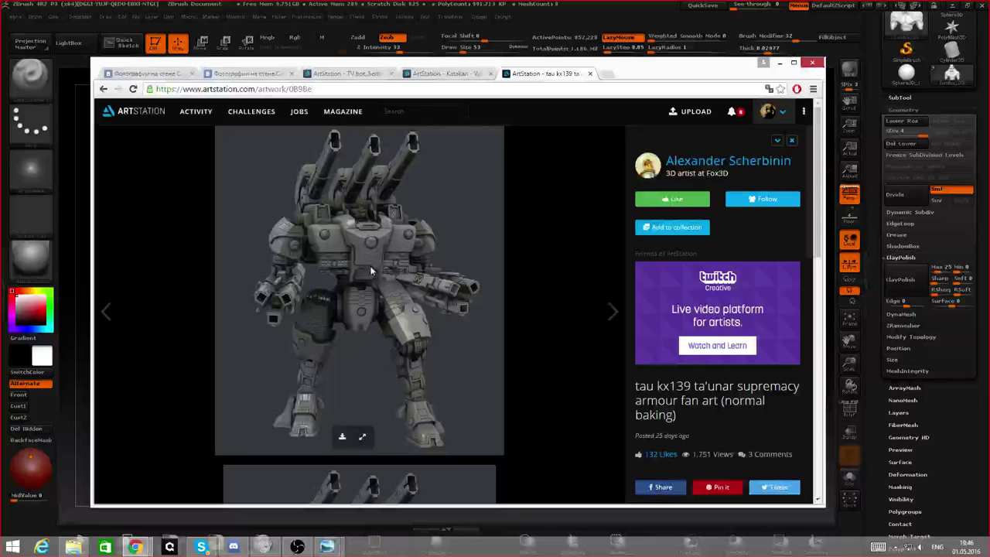
- Browse the ArtStation portfolio of the Viper artwork's creator and open the Viper artwork
drag(674, 169, 638, 73)
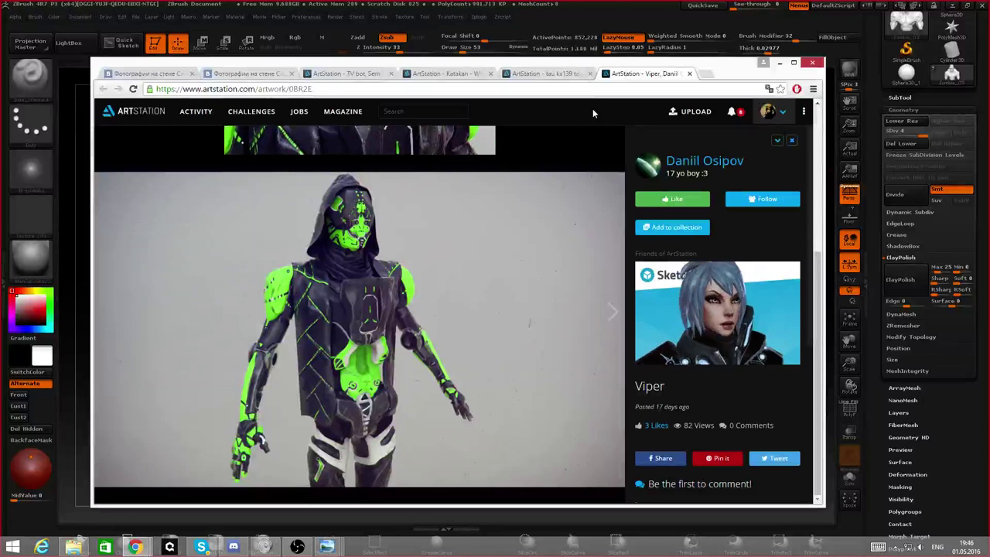
scroll(588, 136, down, 3)
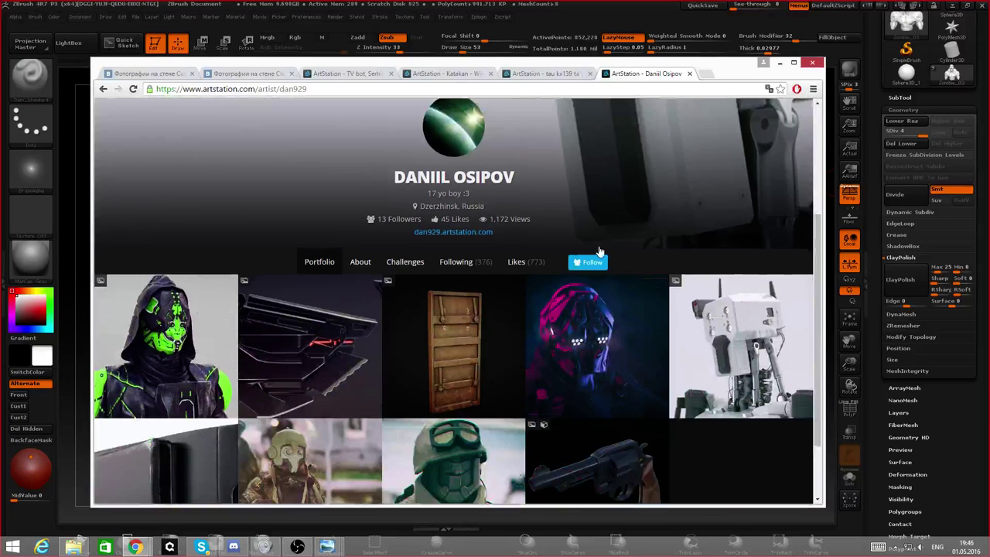
scroll(588, 247, down, 1)
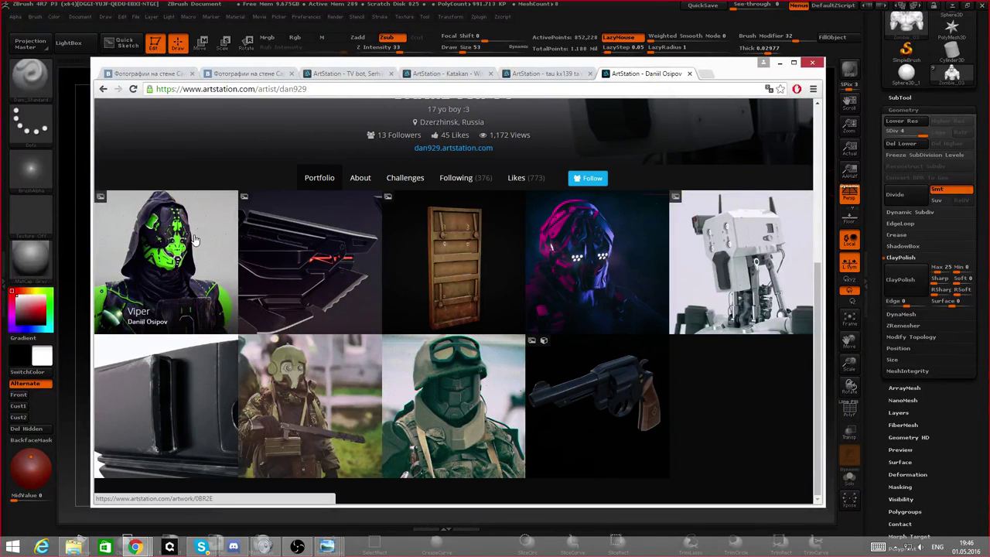
click(195, 241)
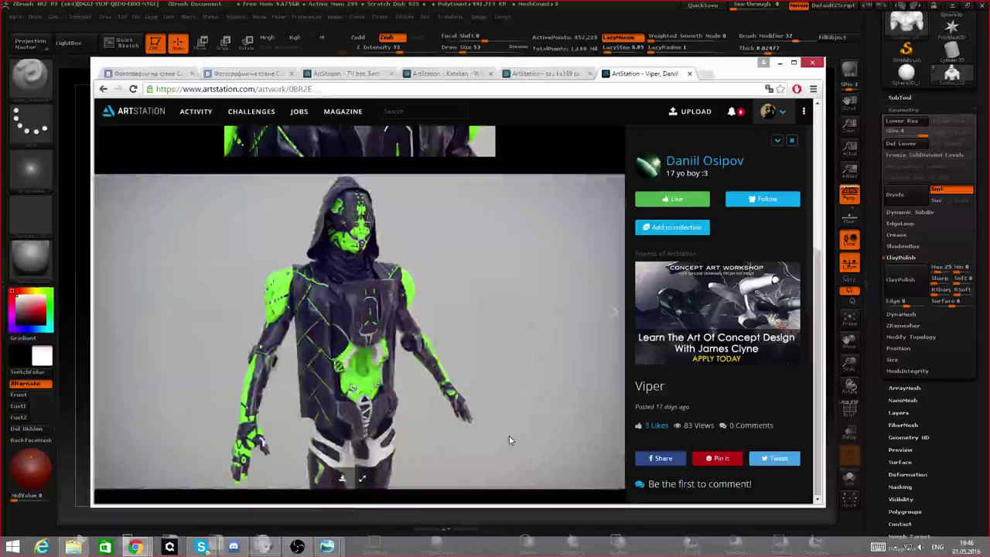
- Examine the Viper artwork's hooded bust close-up and the larger render showing the character's torso and arms
scroll(509, 440, up, 3)
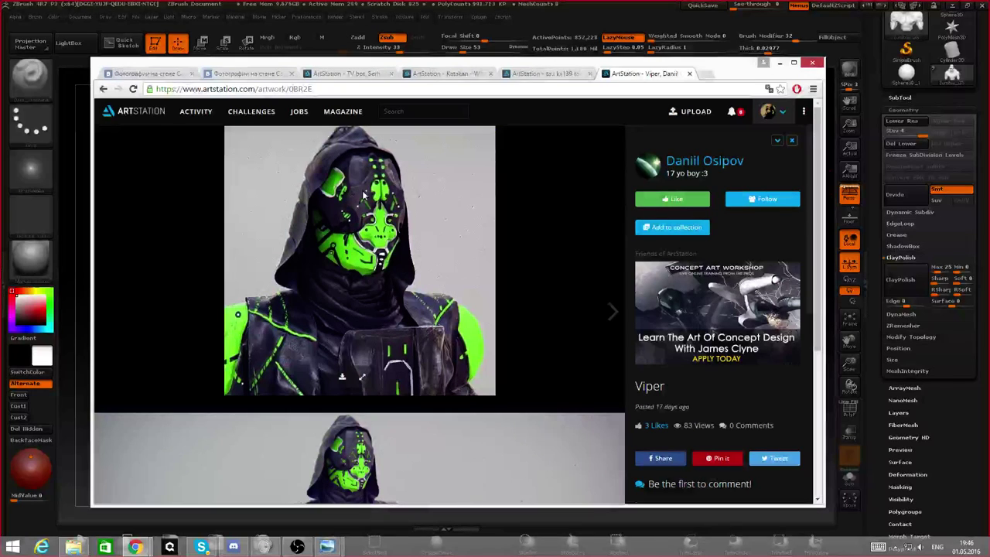
scroll(410, 257, down, 3)
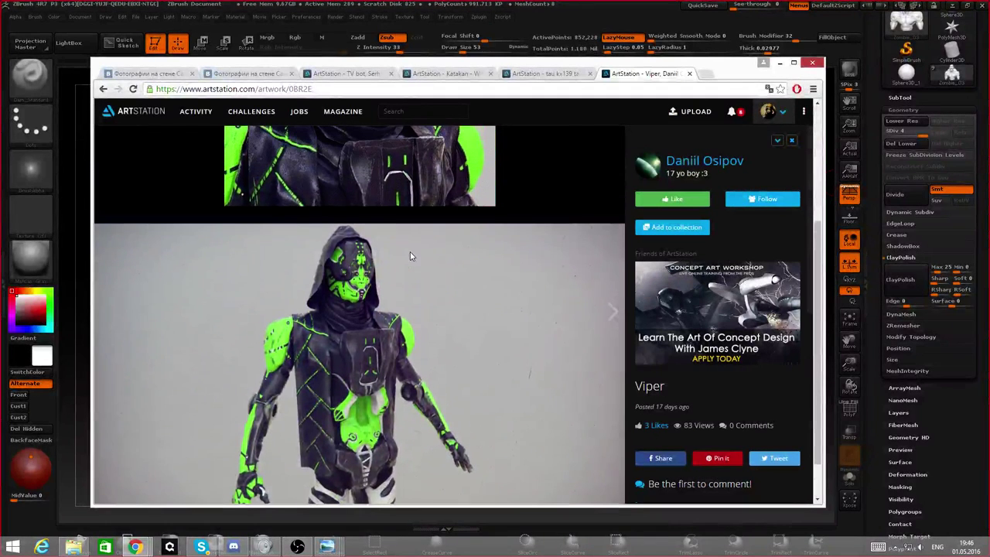
scroll(412, 253, down, 1)
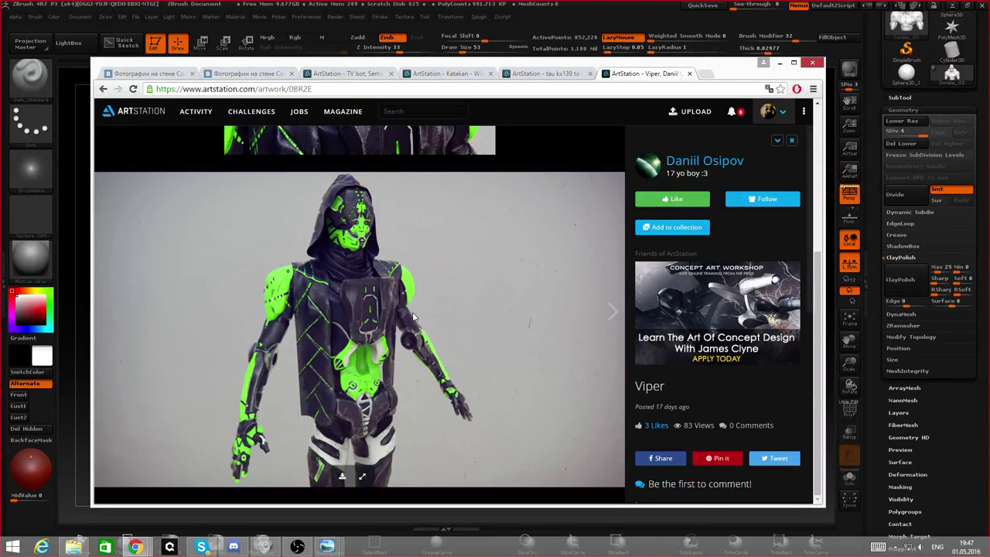
scroll(413, 318, up, 3)
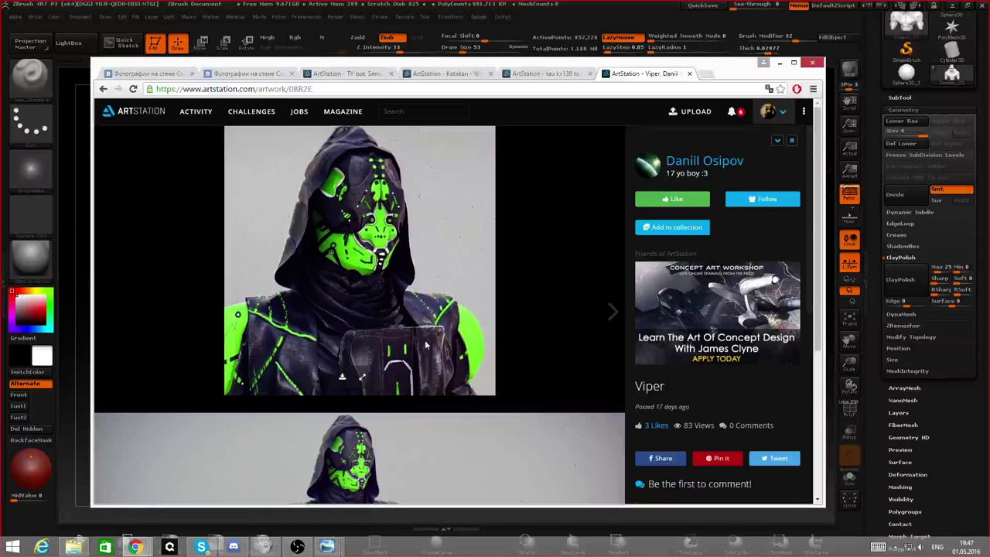
scroll(368, 184, down, 3)
scroll(368, 185, down, 1)
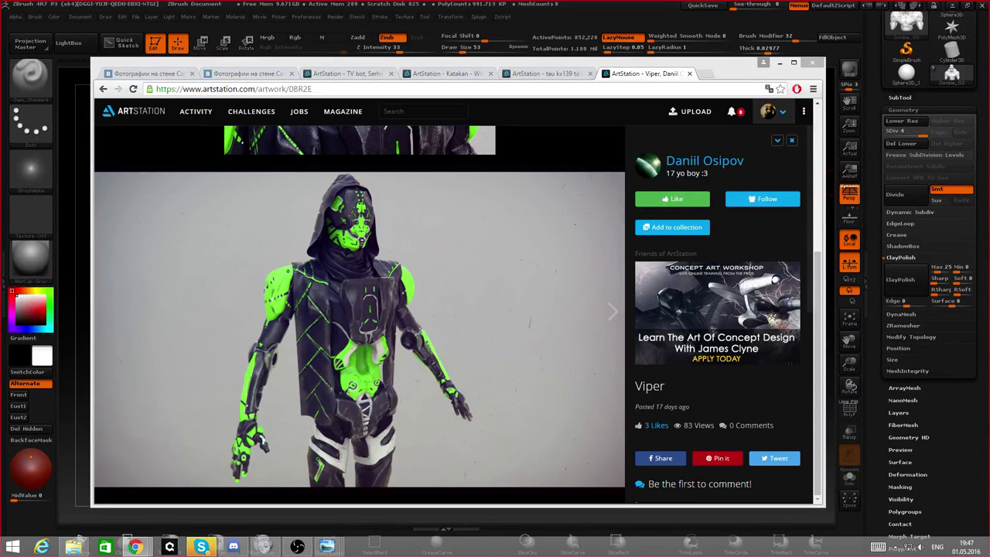
- Open the first photo attached to the ZBattle comment, showing the sculpted swordsman from three angles, and examine it
drag(541, 73, 742, 92)
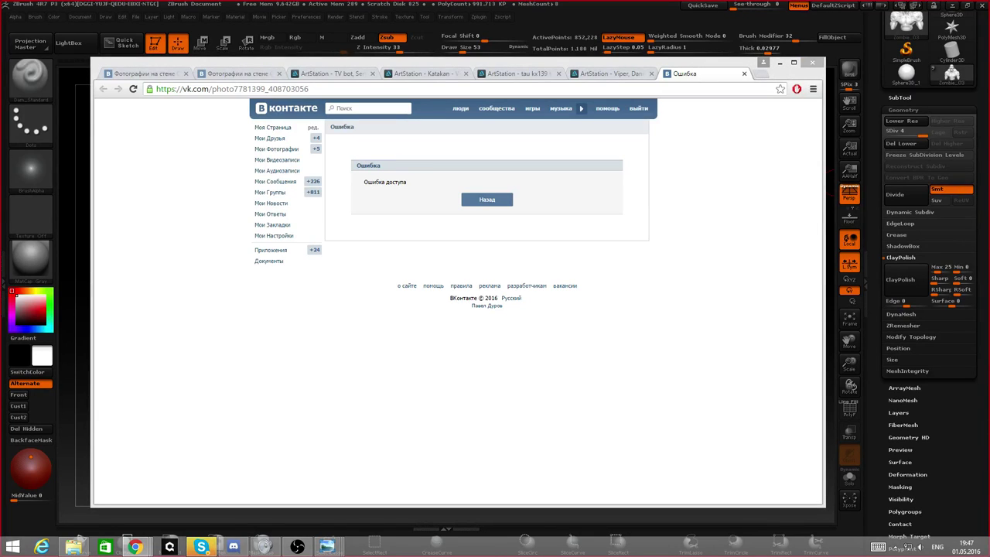
drag(0, 85, 736, 76)
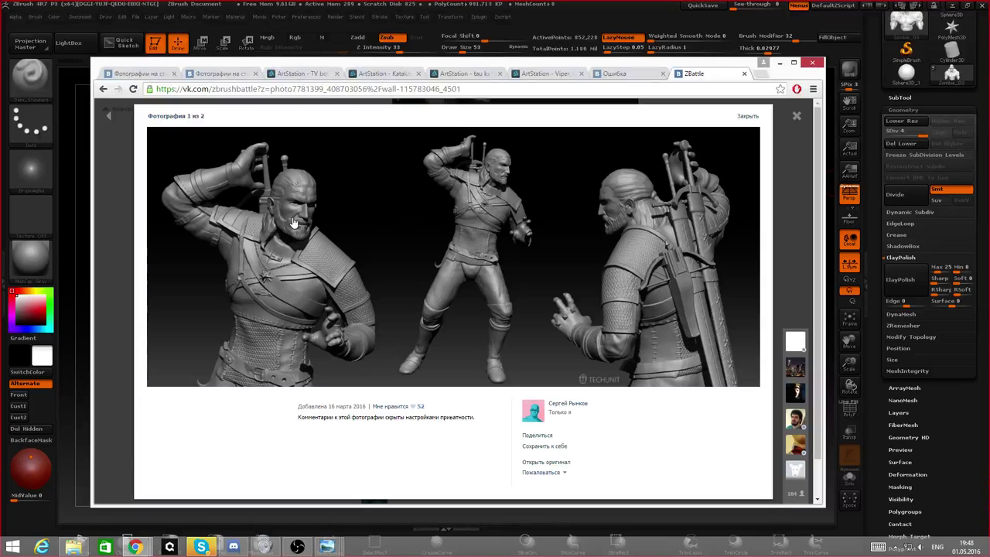
key(Tab)
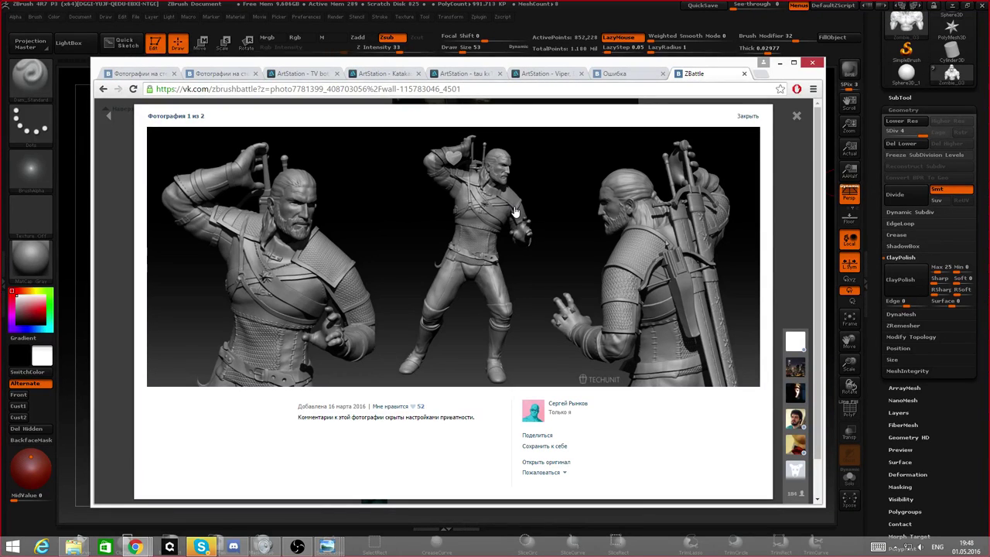
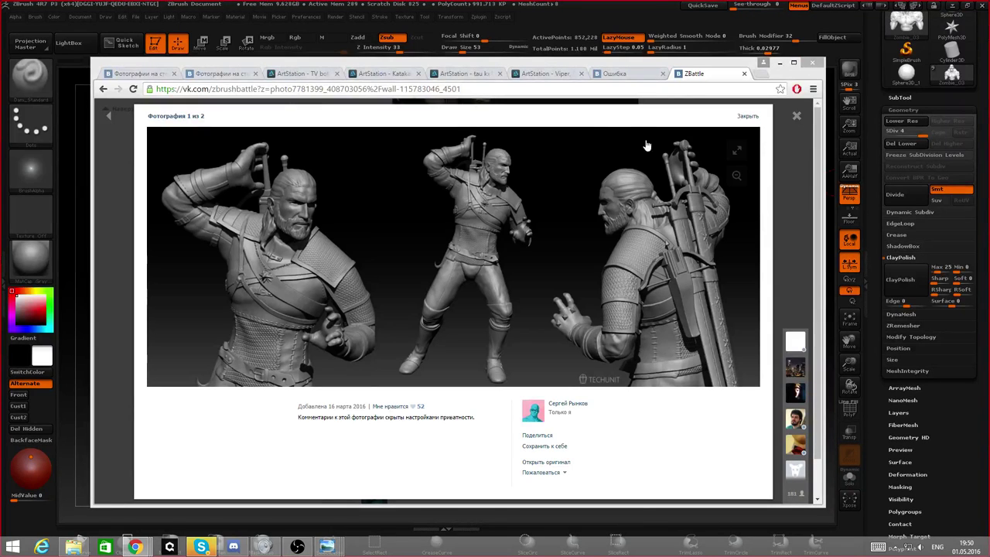
- Close the swordsman photo, view the second attached photo of the orc with an axe, and close it
click(752, 120)
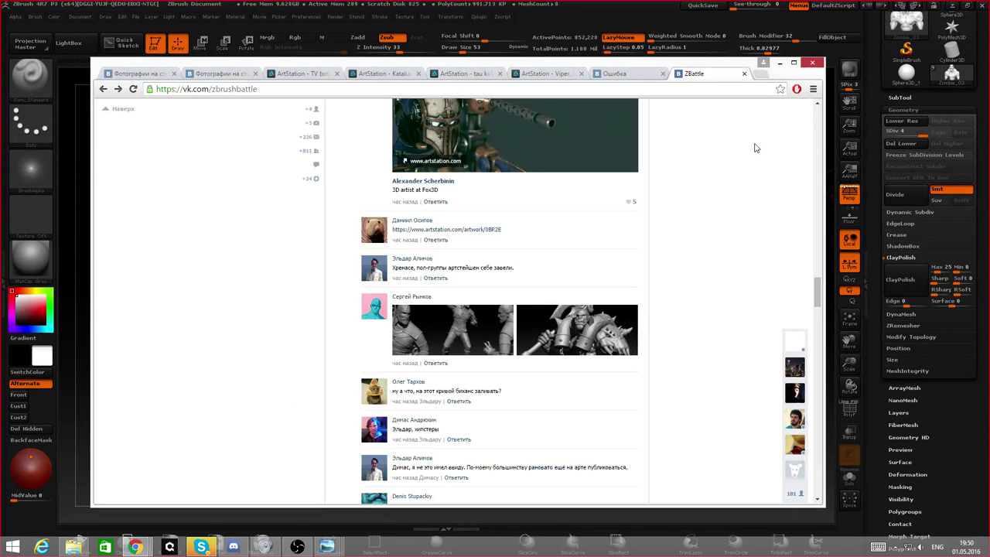
click(616, 336)
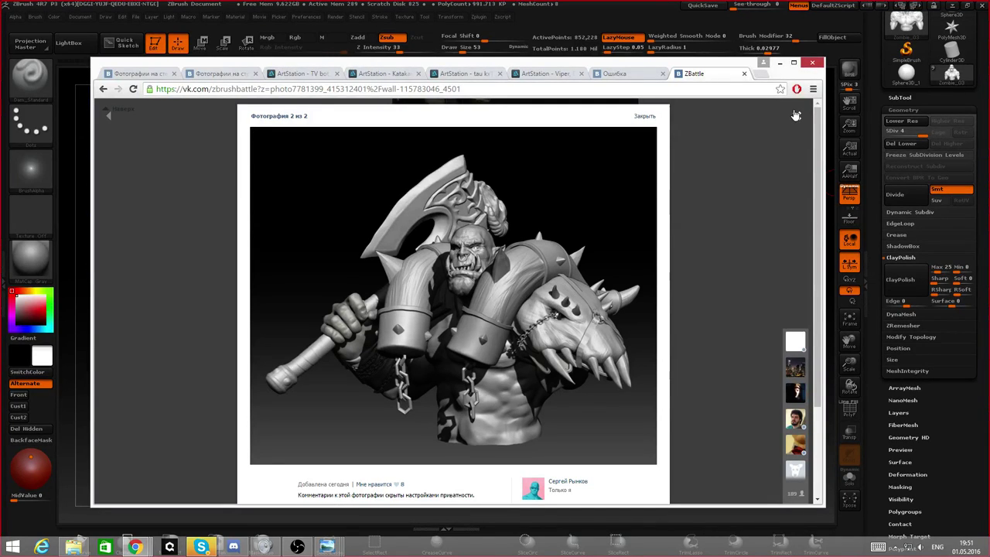
drag(796, 115, 457, 187)
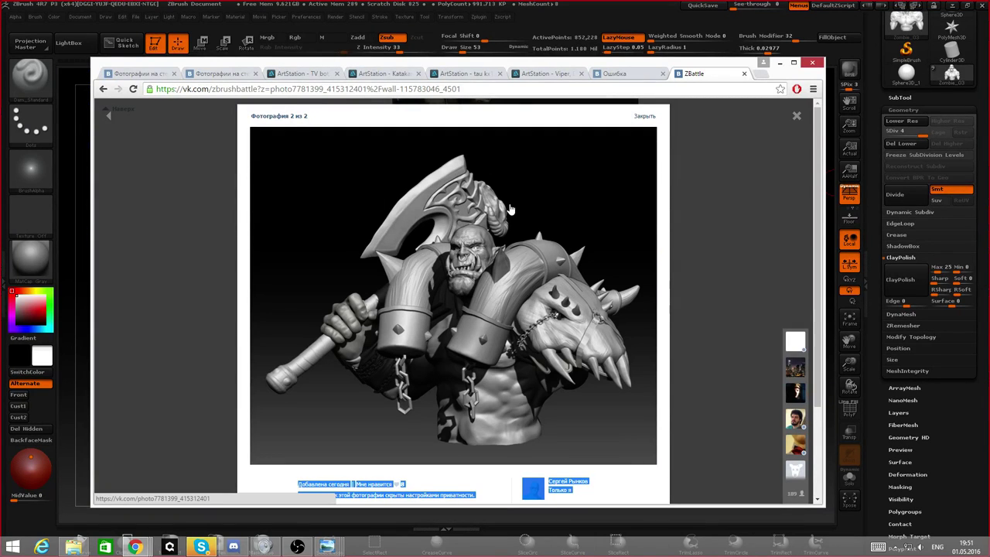
click(797, 118)
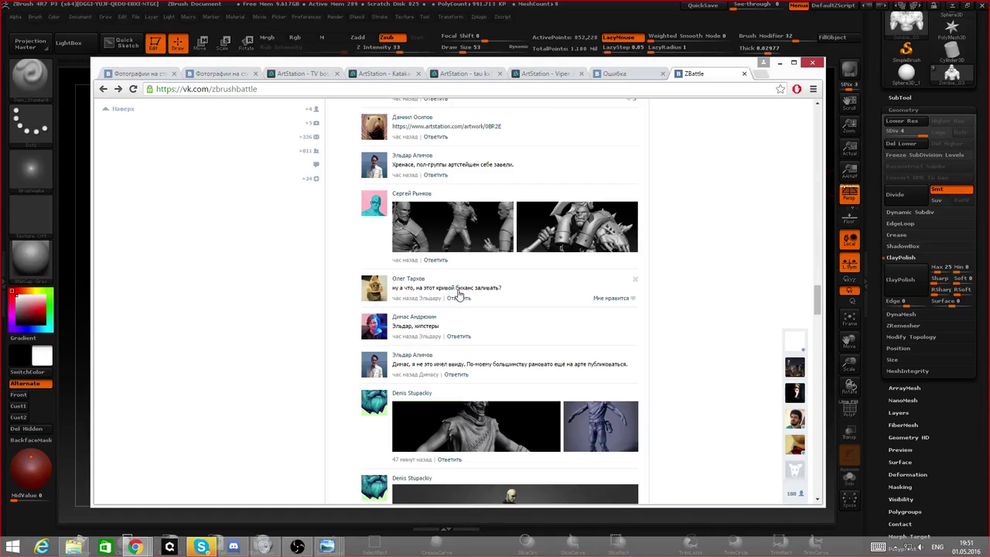
- Open the grey goblin sculpt photo from the ZBattle comments, examine its head and torso, and close the photo
scroll(410, 321, down, 1)
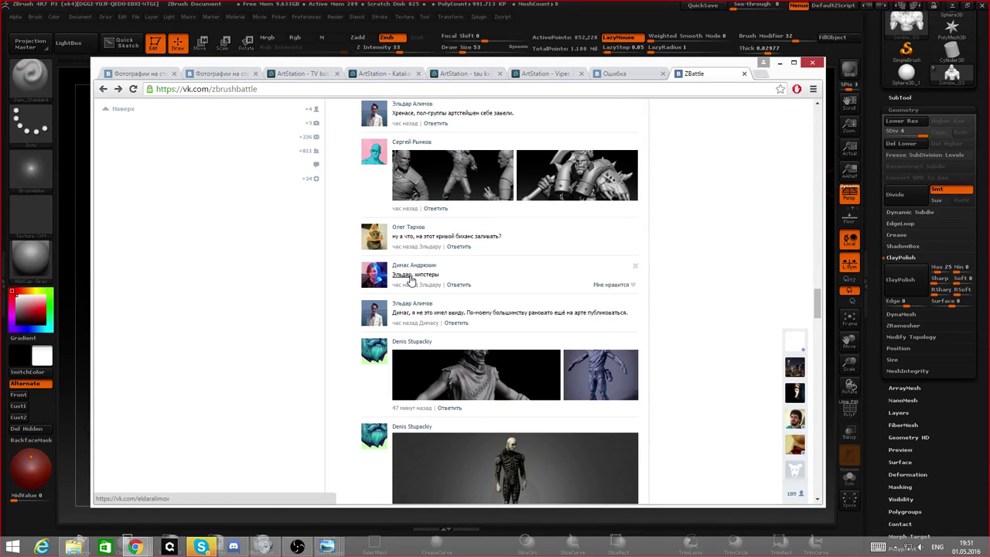
scroll(420, 299, down, 1)
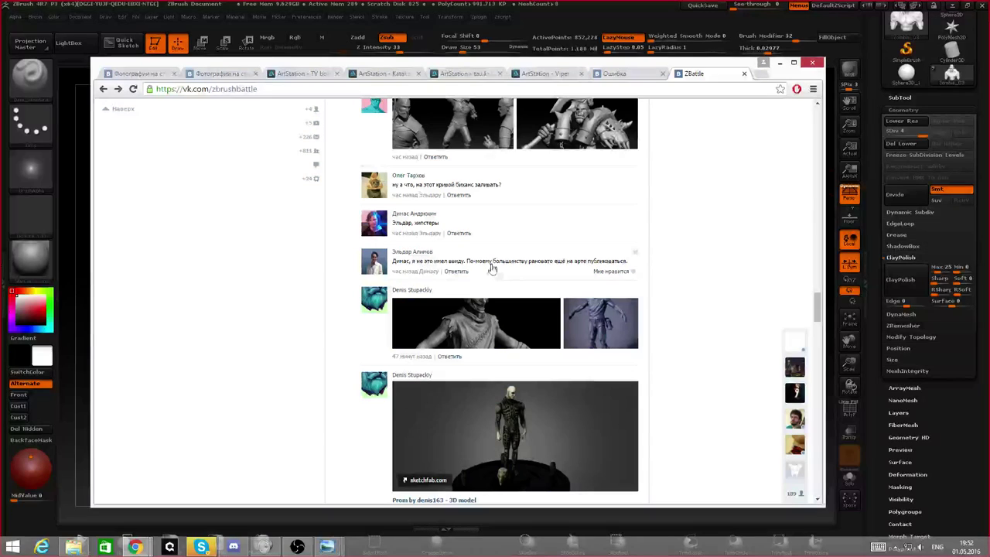
scroll(492, 268, down, 1)
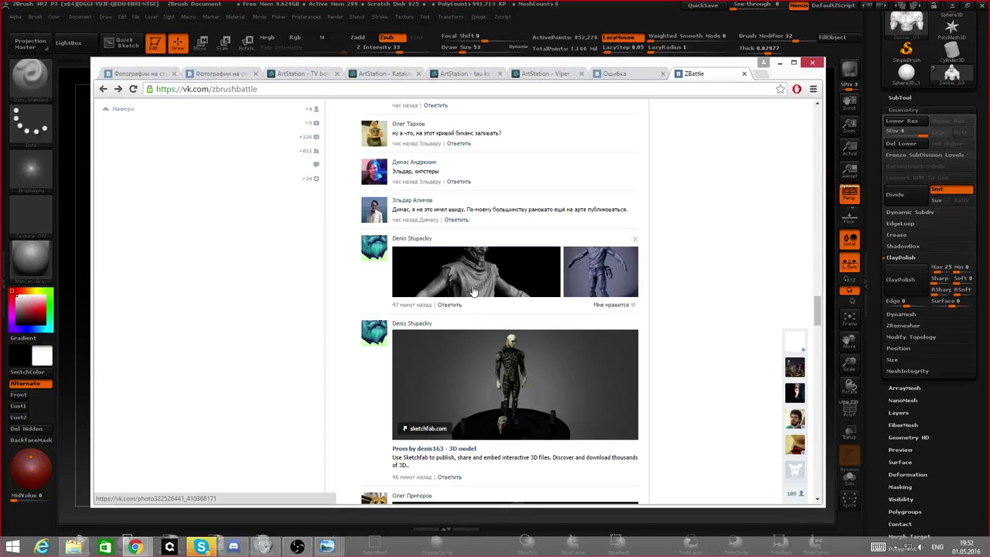
click(422, 278)
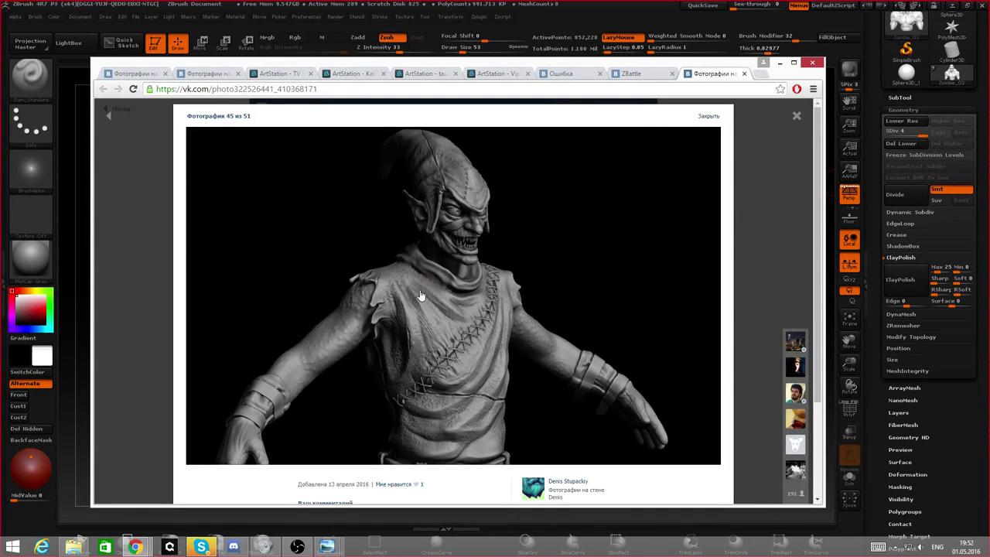
double_click(454, 159)
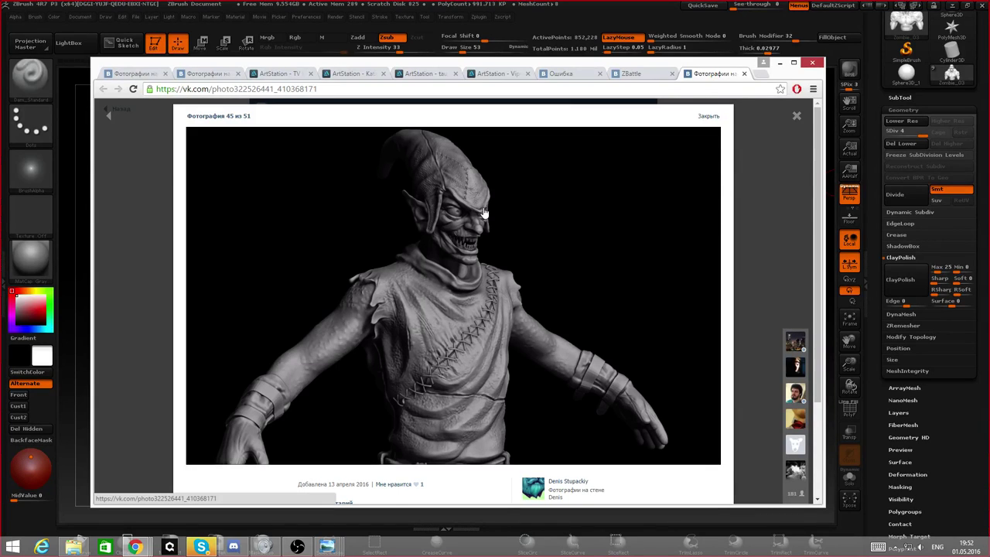
double_click(438, 195)
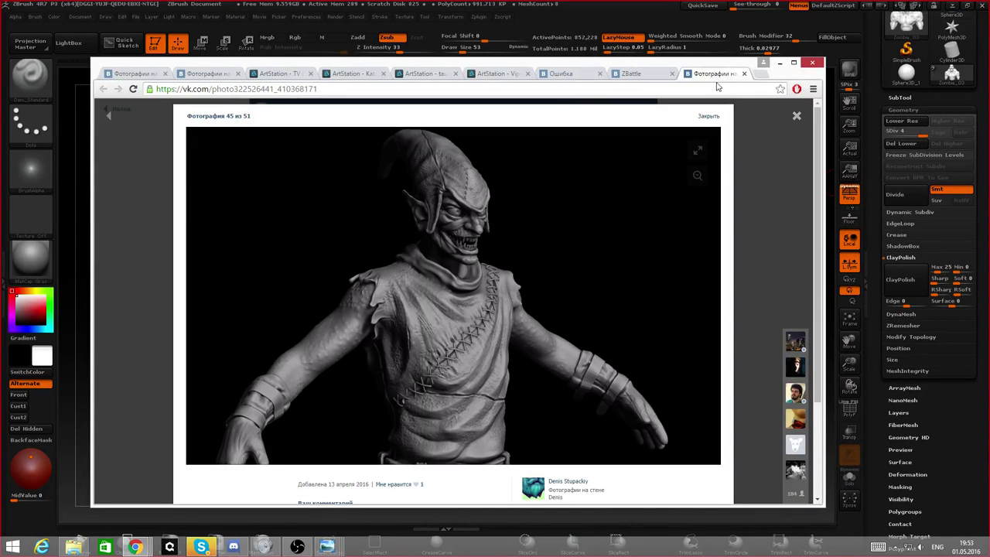
click(797, 116)
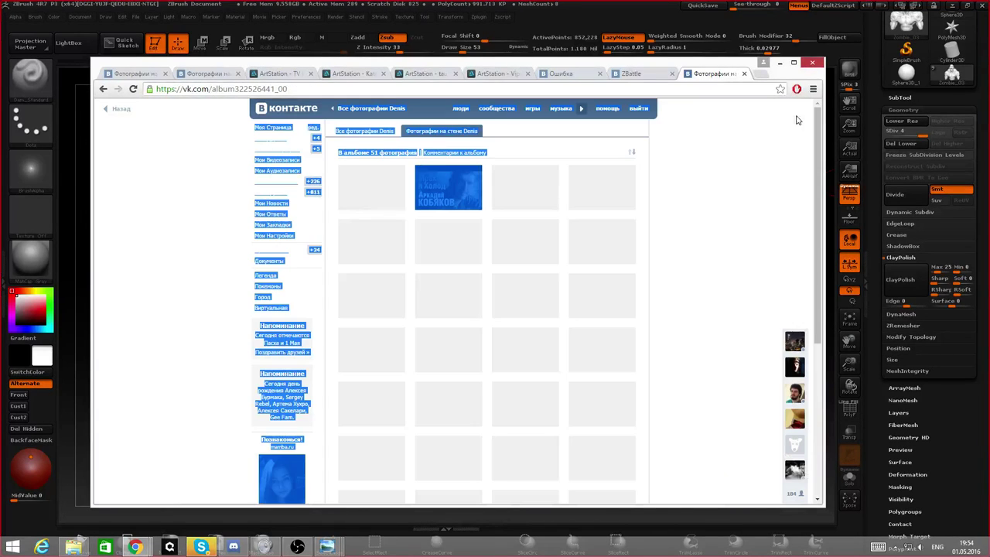
- Return to the ZBattle page, view the full-body Green Goblin render in the same comment, and close it
click(633, 74)
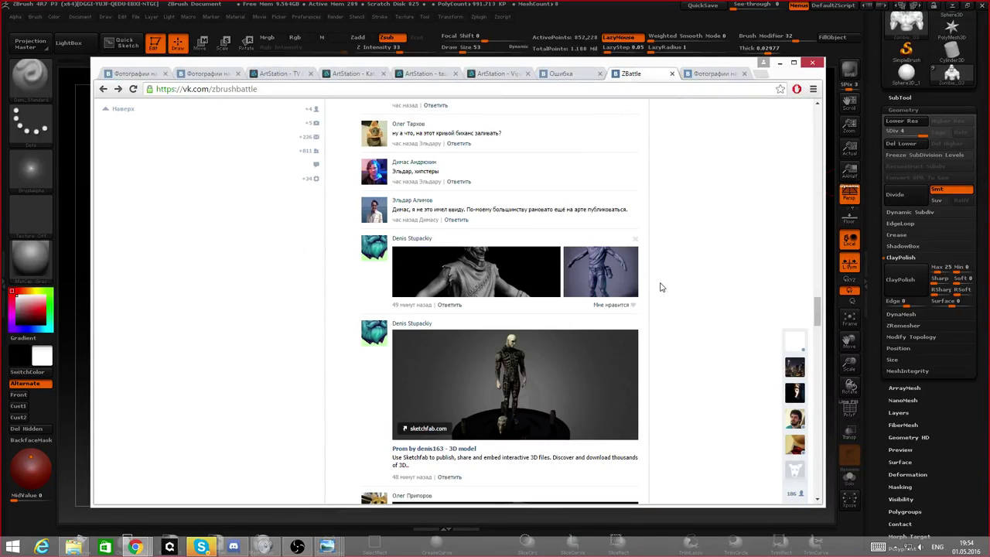
scroll(661, 287, down, 1)
click(590, 236)
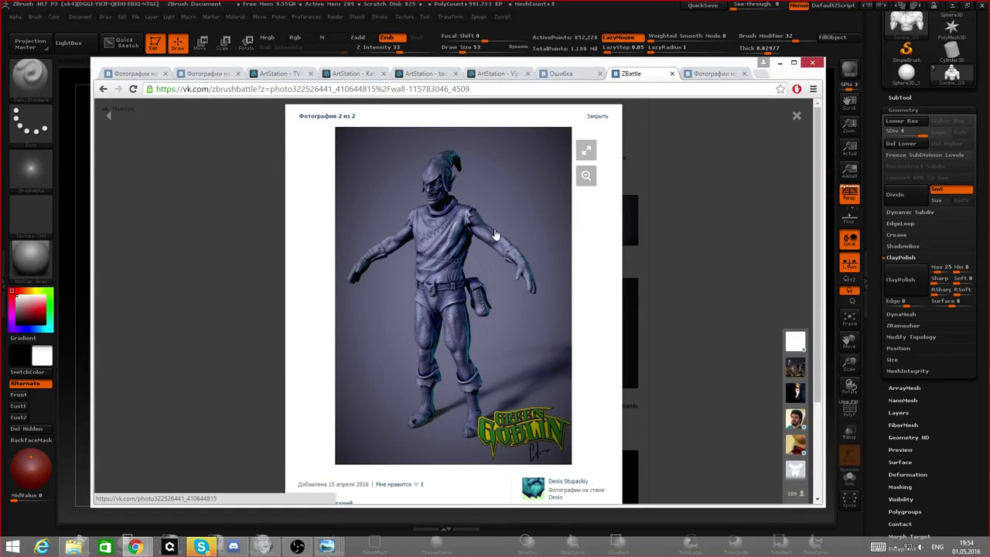
click(594, 115)
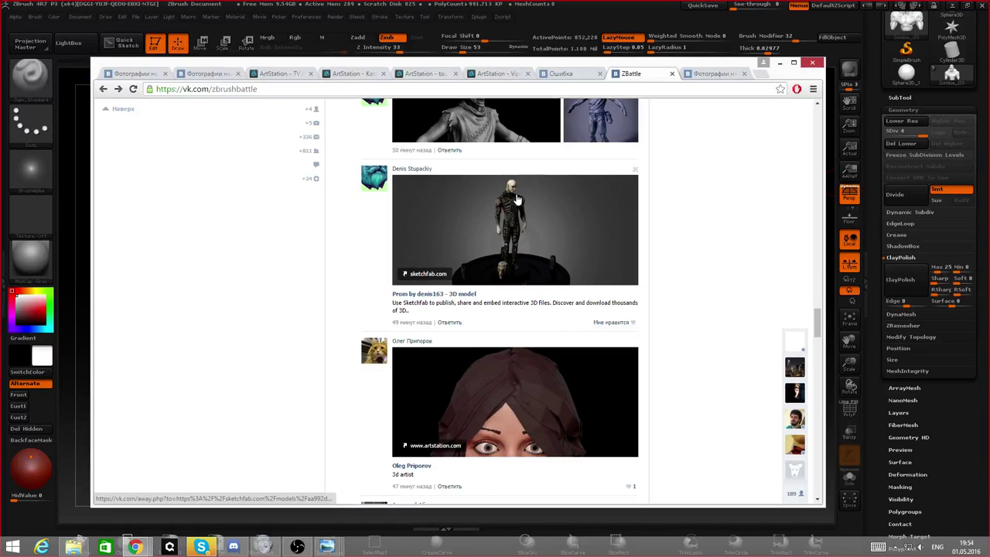
- Open the Prom 3D model on Sketchfab from its link in the ZBattle comments
scroll(586, 177, up, 1)
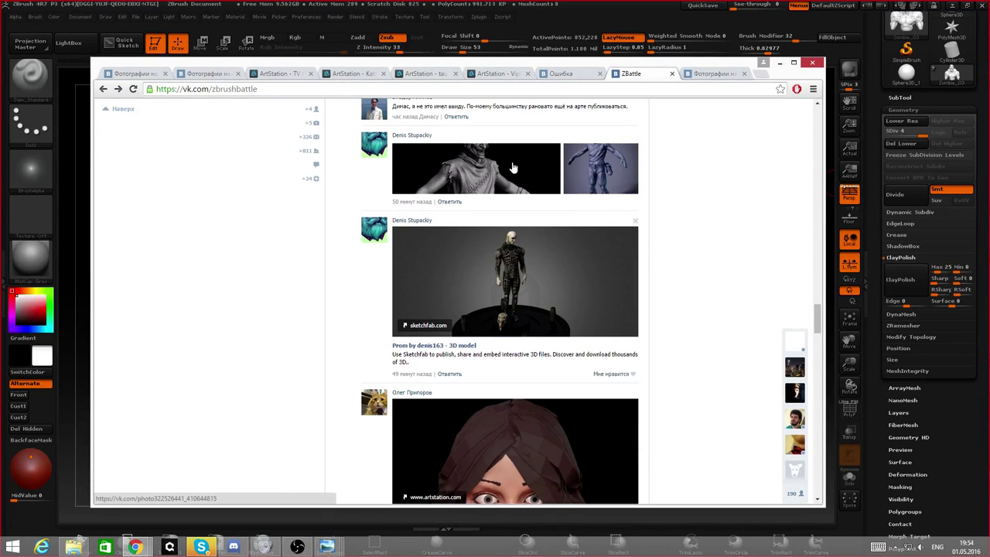
scroll(534, 194, down, 1)
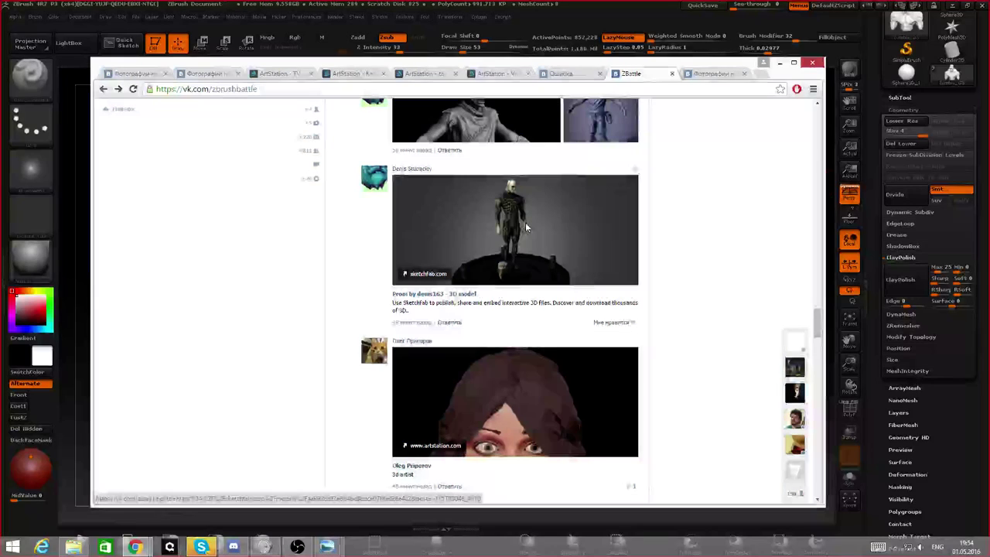
click(525, 222)
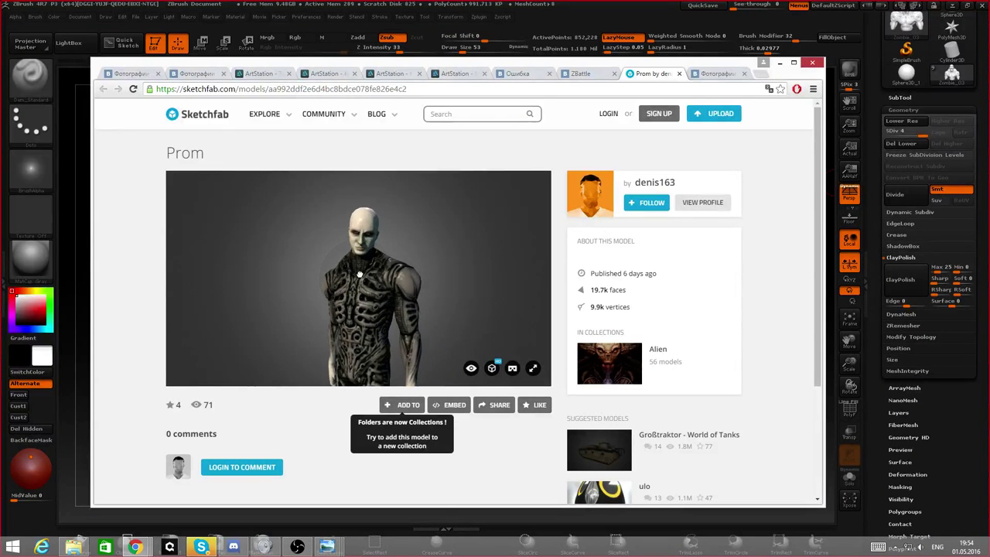
- Inspect the Prom model from several angles, checking the full figure on its base, the head, the torso and the legs
drag(360, 275, 306, 272)
right_drag(333, 271, 423, 199)
scroll(417, 252, down, 3)
mouse_move(404, 279)
mouse_down()
mouse_move(450, 277)
mouse_move(388, 253)
mouse_up()
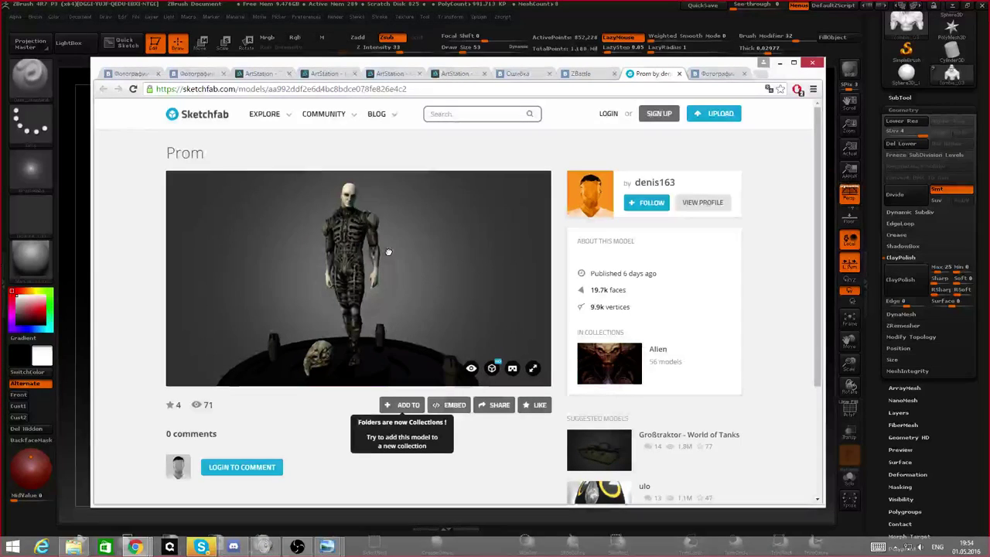
scroll(371, 255, up, 3)
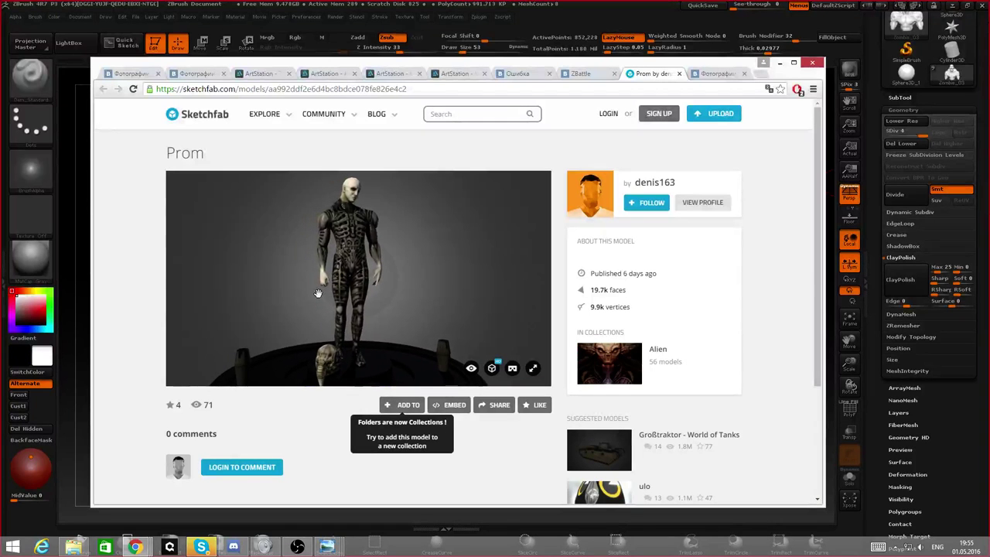
scroll(361, 253, up, 3)
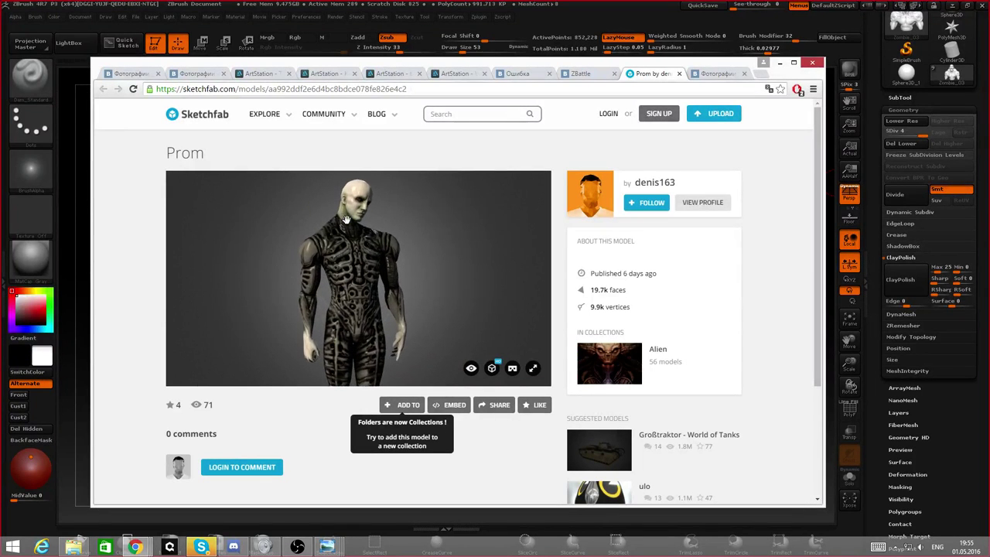
scroll(362, 216, up, 2)
mouse_move(358, 271)
right_down()
mouse_move(354, 314)
mouse_move(379, 341)
right_up()
drag(372, 232, 326, 229)
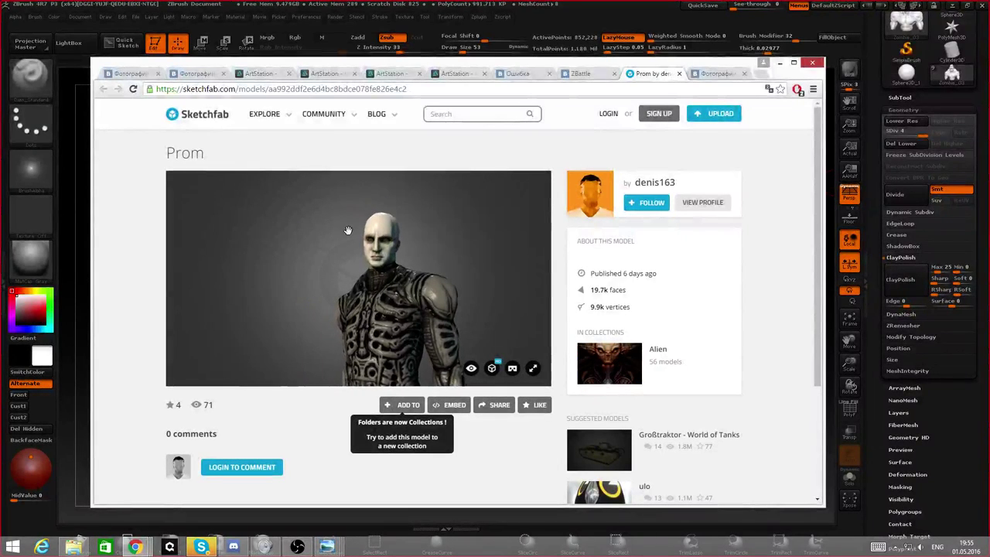
scroll(348, 230, up, 4)
mouse_move(421, 274)
mouse_down()
mouse_move(348, 250)
mouse_move(391, 259)
mouse_move(321, 314)
mouse_move(343, 314)
mouse_move(359, 331)
mouse_move(397, 219)
mouse_up()
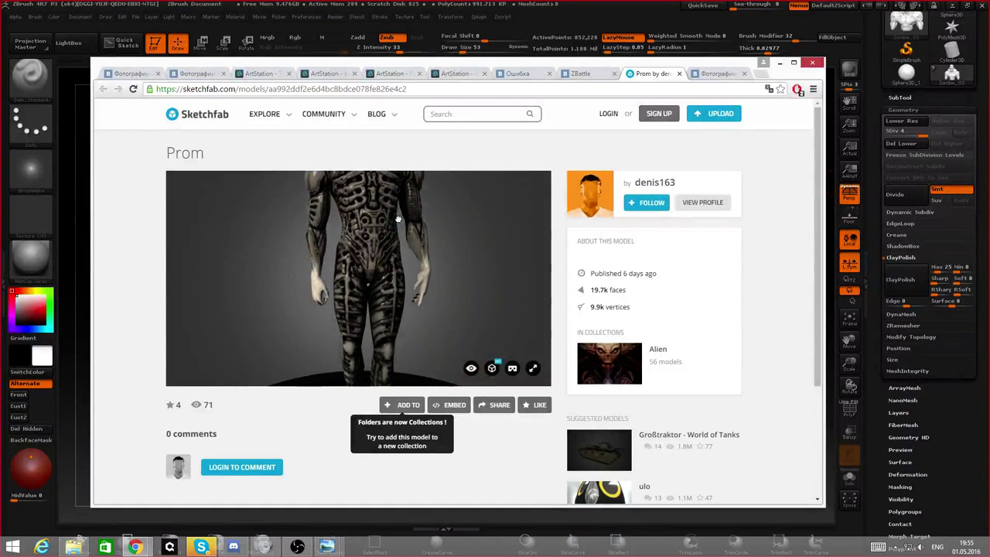
- Examine the giant head at the base of the Prom model from several angles, along with the standing figure behind it
scroll(338, 311, up, 8)
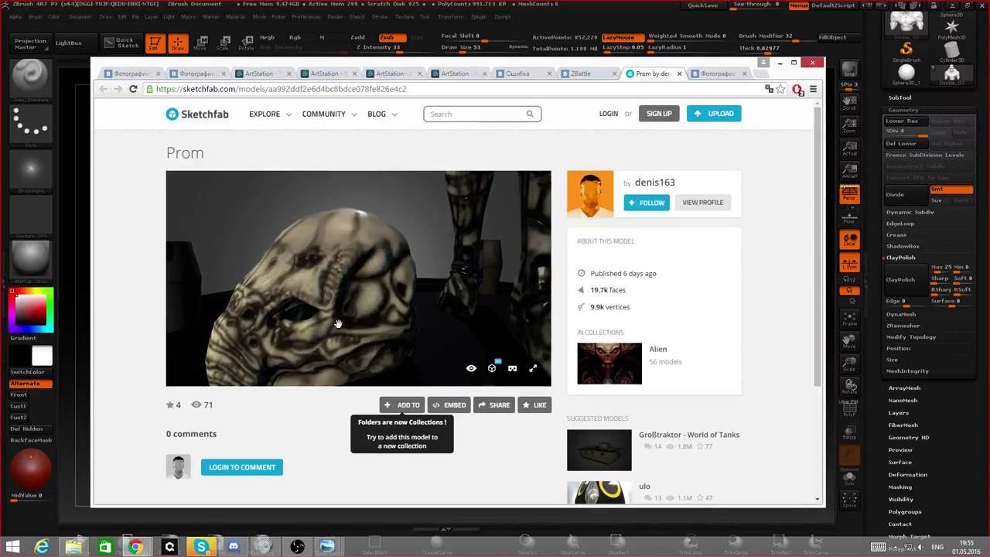
mouse_move(338, 311)
mouse_down()
mouse_move(247, 323)
mouse_move(339, 280)
mouse_move(267, 320)
mouse_up()
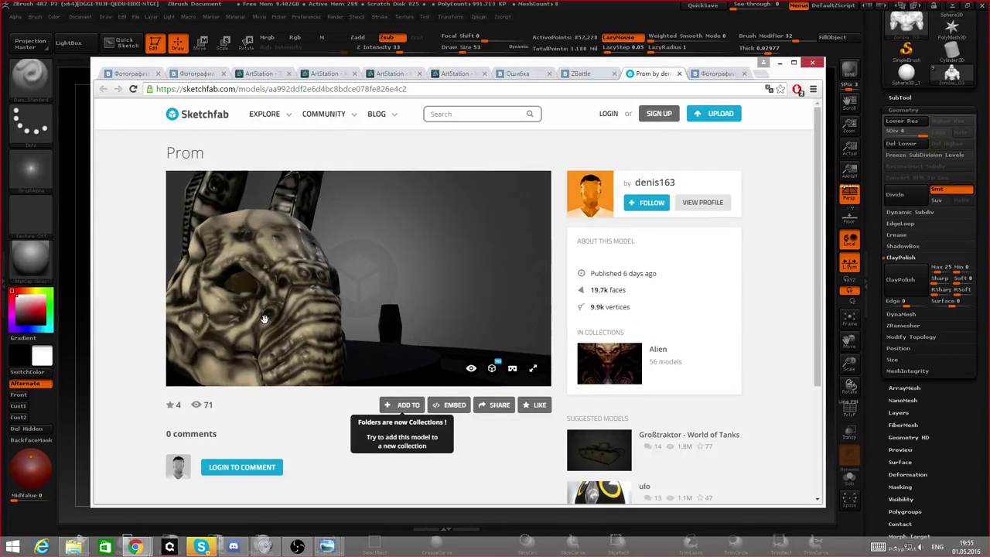
scroll(264, 319, down, 3)
right_drag(265, 318, 302, 371)
mouse_move(309, 186)
right_down()
mouse_move(347, 272)
mouse_move(338, 255)
right_up()
mouse_move(337, 253)
mouse_down()
mouse_move(424, 264)
mouse_move(376, 297)
mouse_move(446, 268)
mouse_move(320, 299)
mouse_move(406, 301)
mouse_move(380, 217)
mouse_move(303, 287)
mouse_move(321, 232)
mouse_move(347, 242)
mouse_move(328, 240)
mouse_move(345, 278)
mouse_move(433, 310)
mouse_move(356, 325)
mouse_move(352, 340)
mouse_up()
scroll(351, 310, down, 3)
drag(325, 261, 424, 251)
mouse_move(339, 223)
mouse_down()
mouse_move(345, 233)
mouse_move(404, 224)
mouse_move(351, 246)
mouse_up()
scroll(351, 246, down, 3)
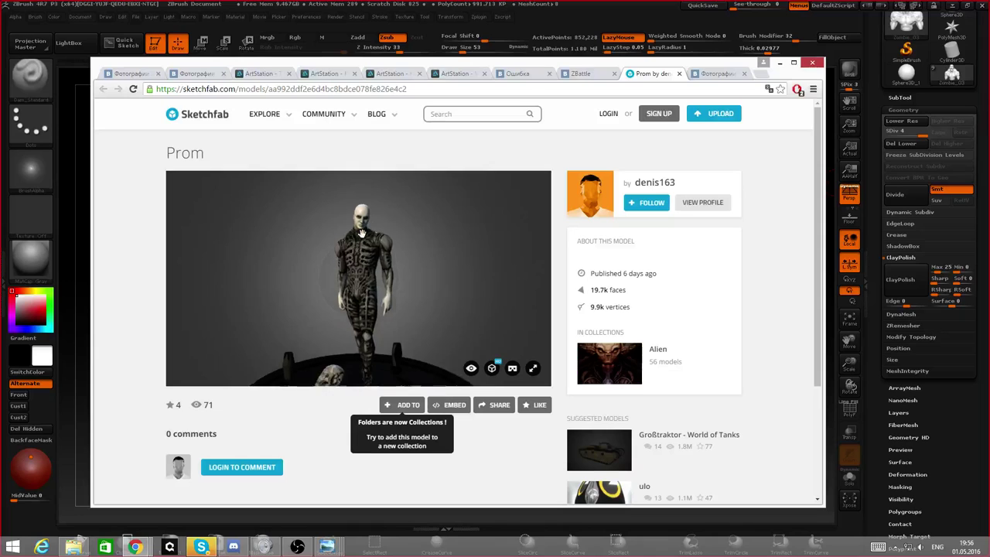
- Inspect the Prom figure's head, upper body and overall pose from different angles and distances, and close the Sketchfab page
scroll(360, 239, up, 3)
mouse_move(359, 239)
mouse_down()
mouse_move(306, 256)
mouse_move(363, 264)
mouse_move(363, 244)
mouse_move(362, 253)
mouse_move(217, 268)
mouse_move(438, 284)
mouse_move(352, 268)
mouse_up()
scroll(363, 264, down, 3)
scroll(363, 241, up, 3)
double_click(353, 228)
scroll(341, 236, up, 3)
scroll(358, 238, down, 6)
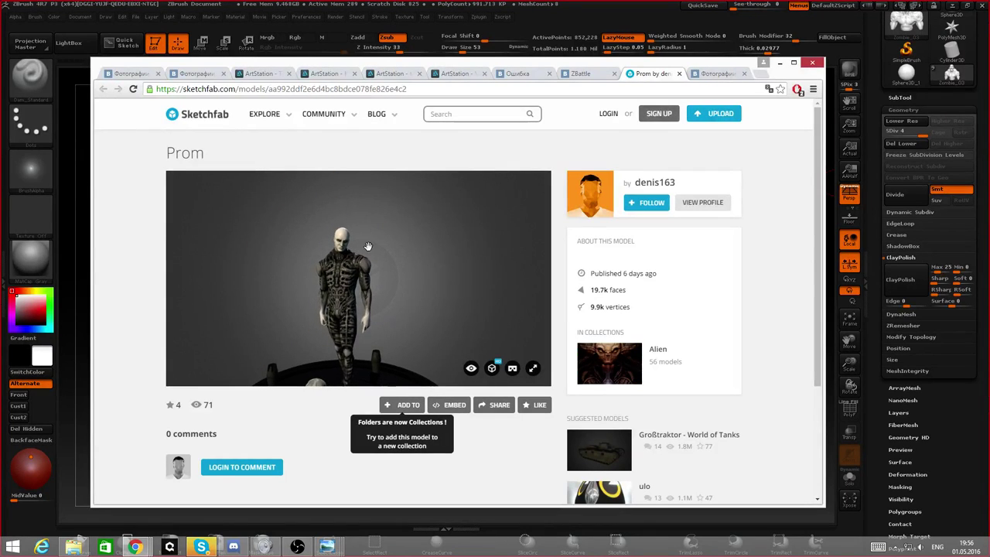
scroll(327, 220, up, 3)
drag(326, 220, 367, 222)
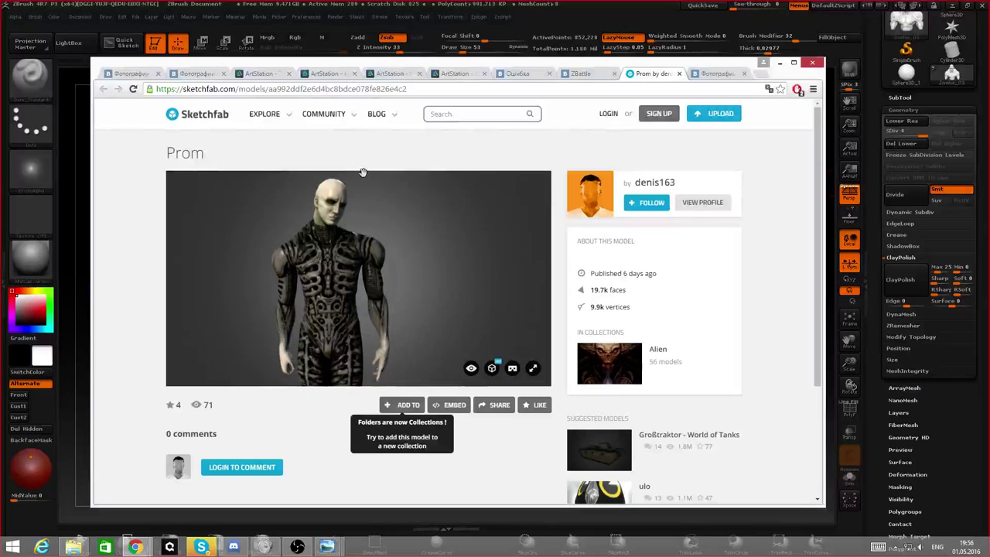
mouse_move(315, 264)
mouse_down()
mouse_move(354, 266)
mouse_move(274, 230)
mouse_move(270, 257)
mouse_up()
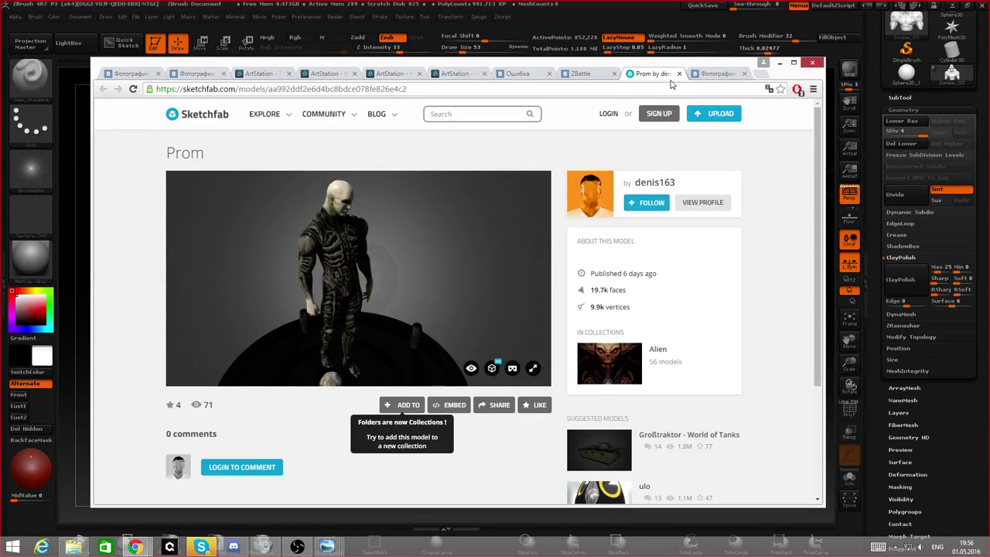
click(679, 74)
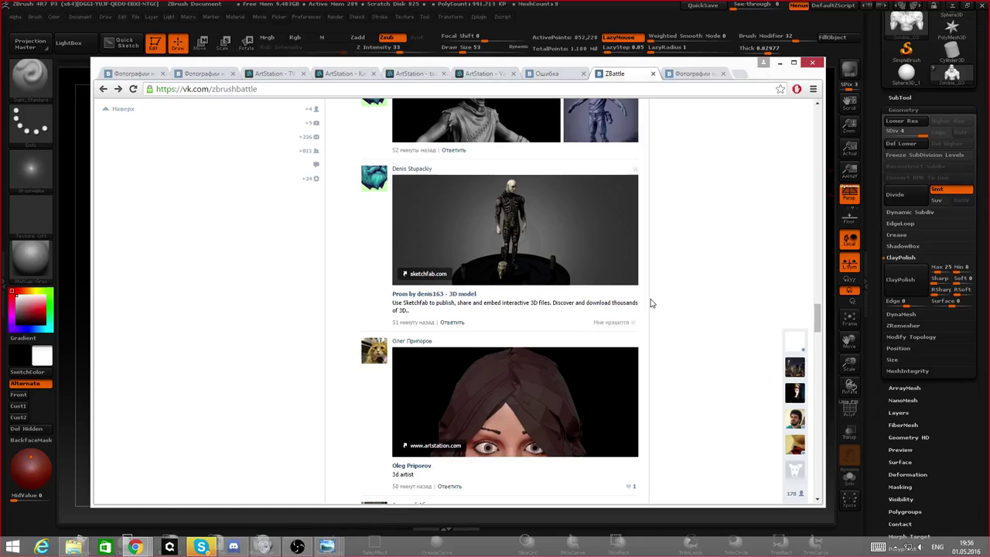
- Open the ArtStation portfolio linked below the Prom comment and load its Scandinavian princess, hangar, ELF HUNTER WIP and wip concepts artworks in separate tabs
scroll(641, 237, down, 2)
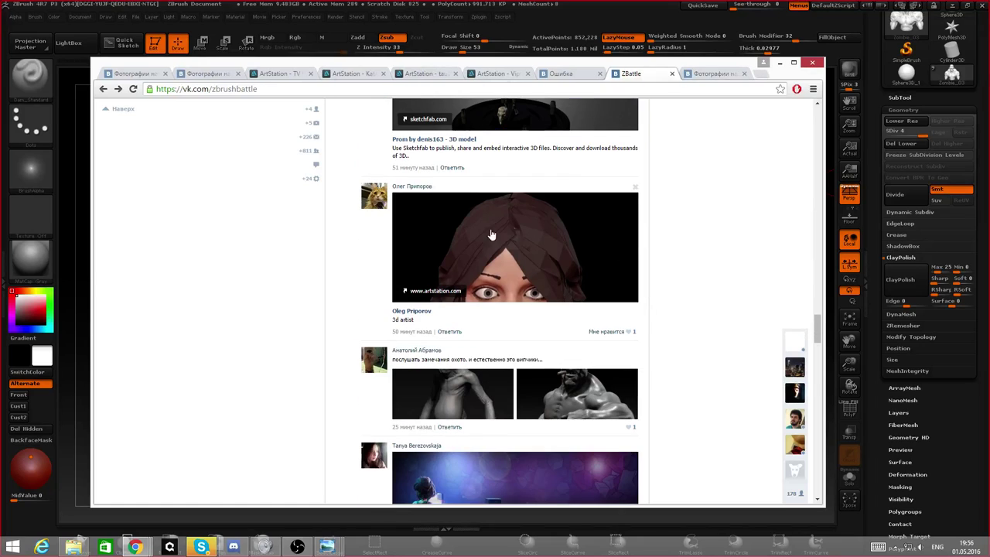
click(503, 231)
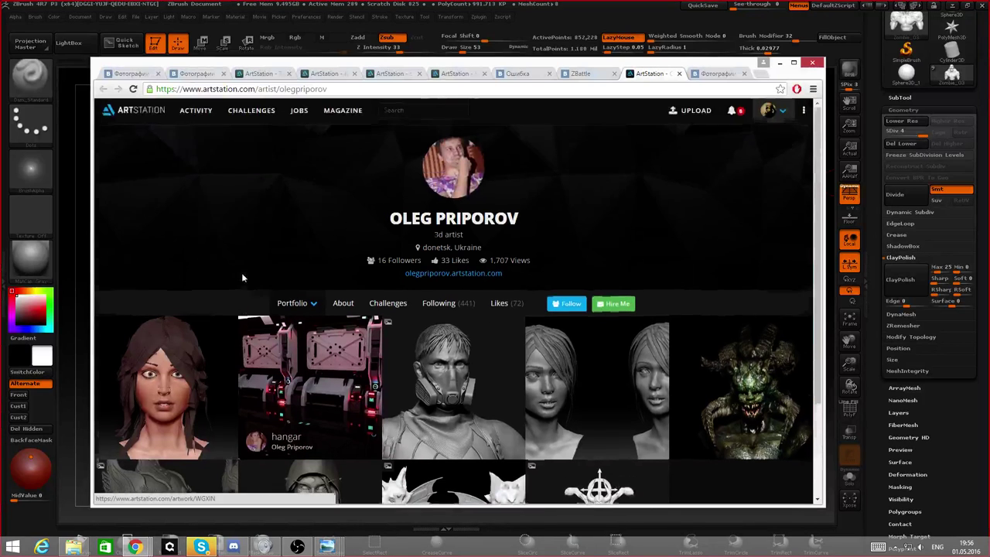
scroll(220, 282, down, 1)
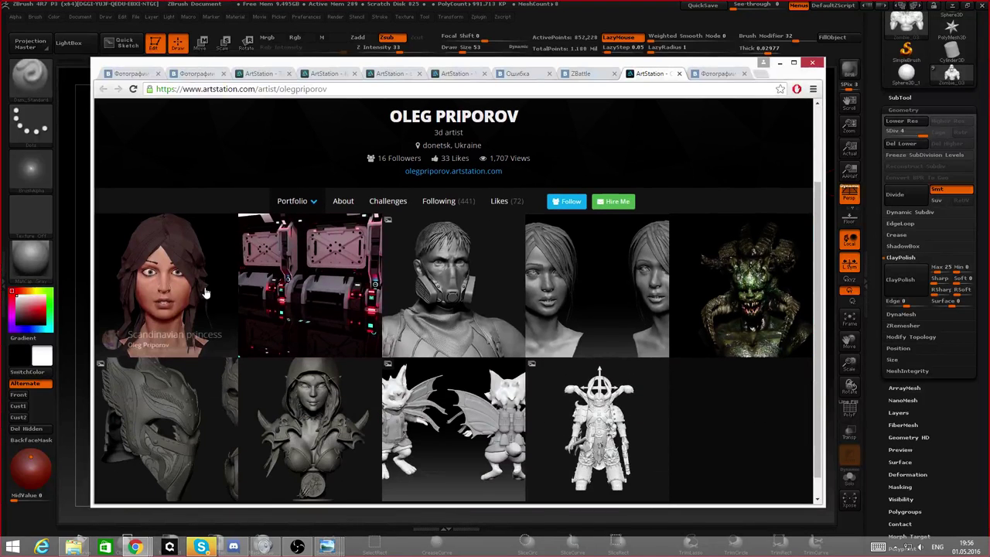
middle_click(372, 270)
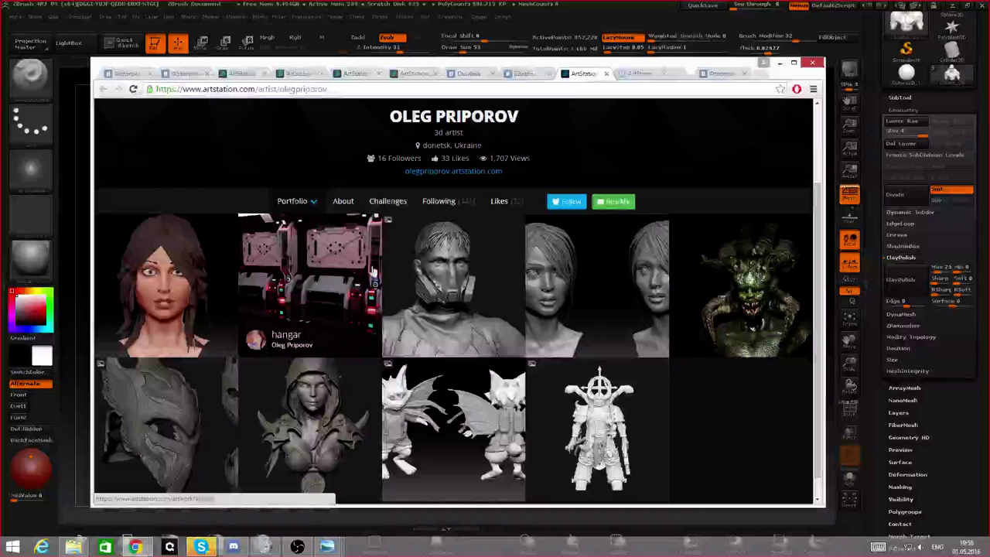
middle_click(326, 315)
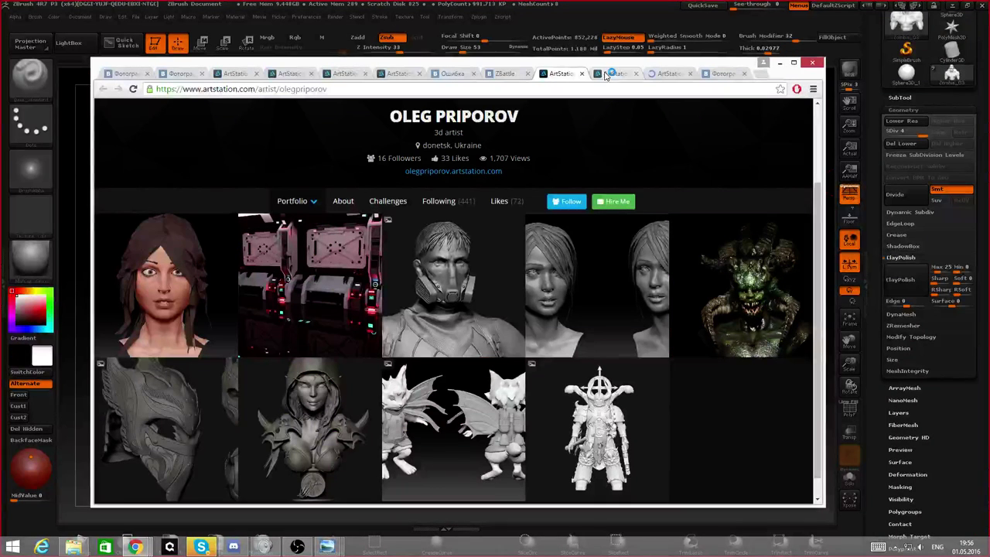
middle_click(328, 316)
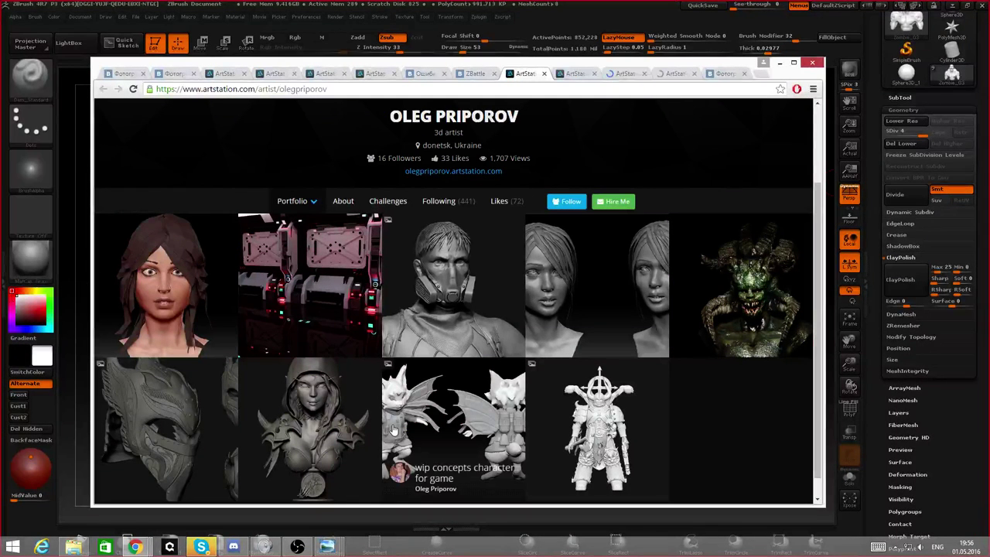
- View the Scandinavian princess artwork, close its page and look at the hangar artwork
key(ctrl+Tab)
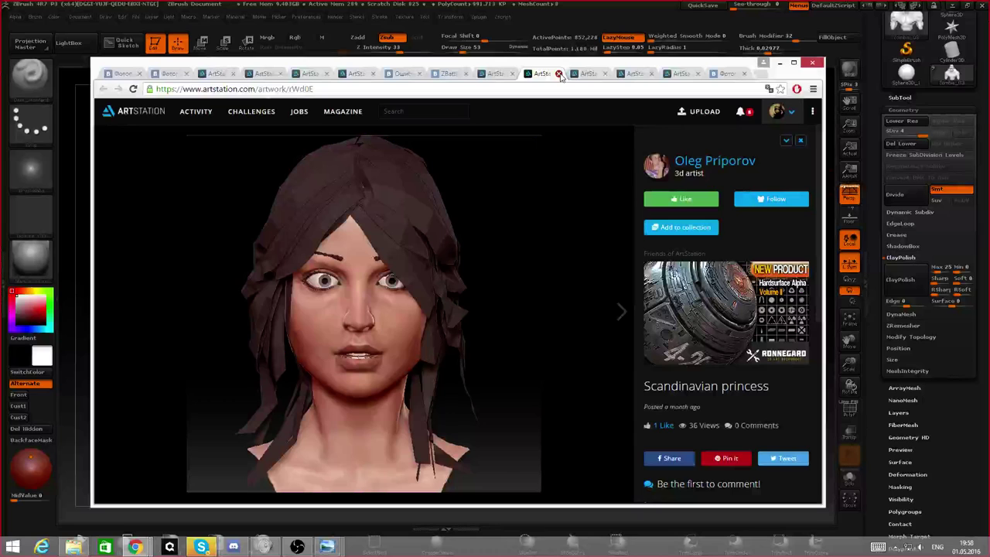
click(559, 74)
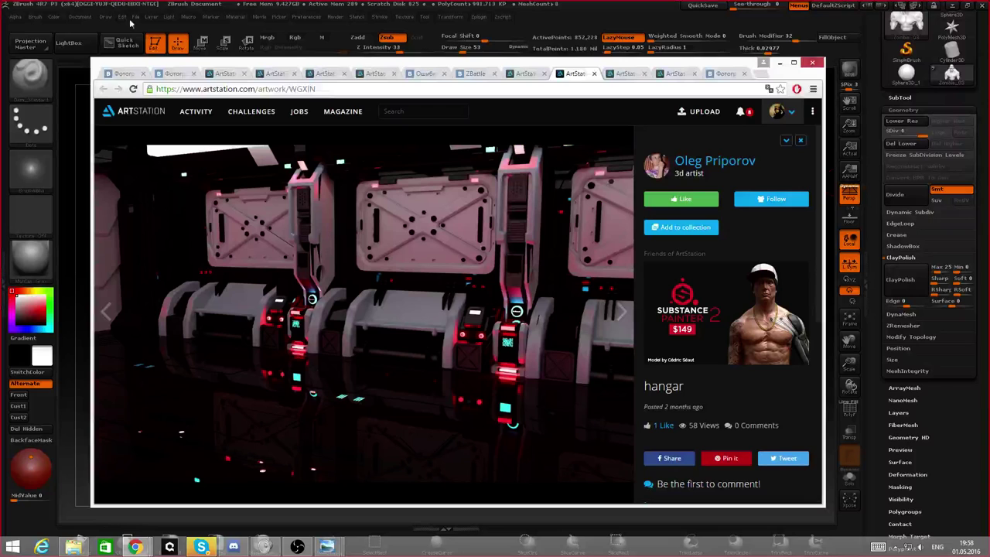
- Examine the ELF HUNTER WIP artwork, comparing the helmet views, the armoured bust and the full-body views with the bow
click(619, 74)
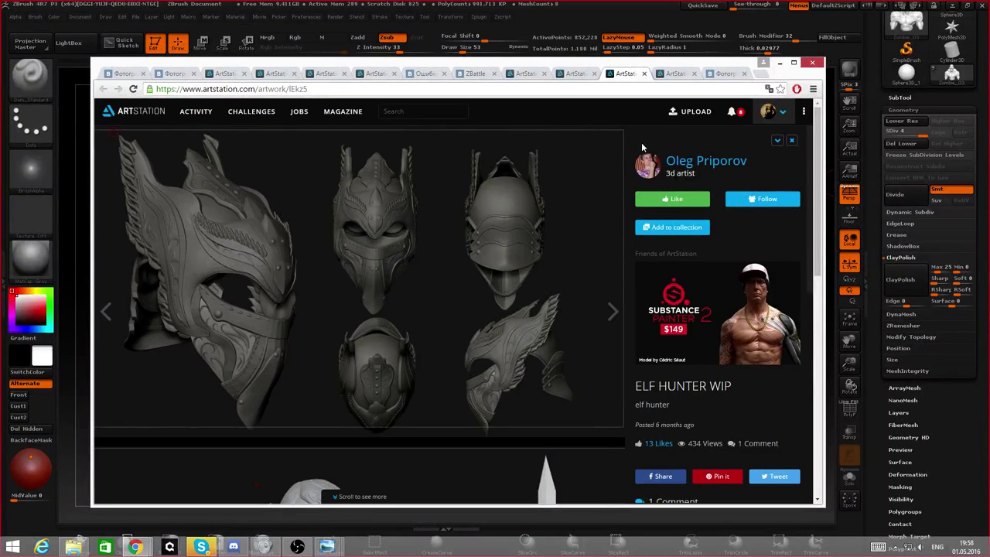
scroll(512, 227, down, 4)
scroll(508, 232, up, 4)
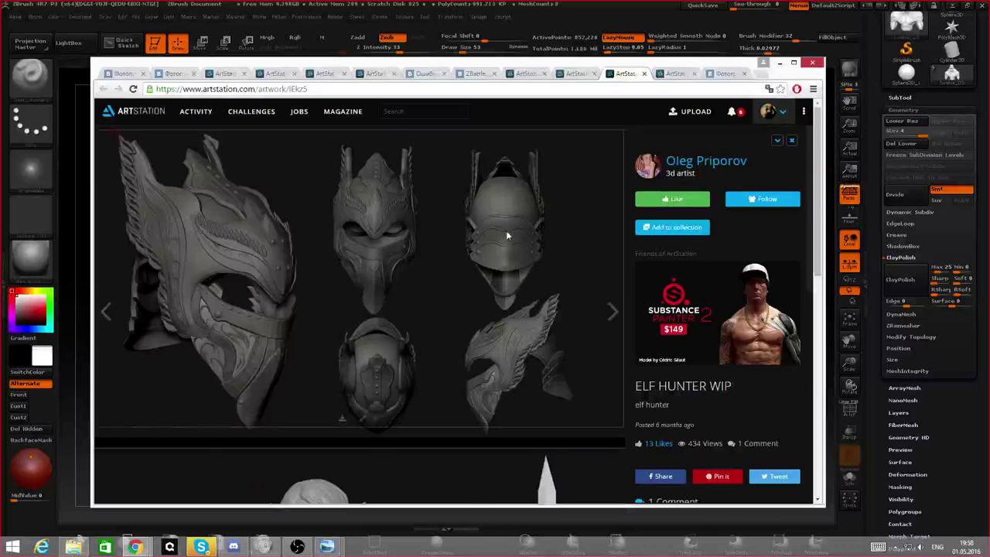
scroll(464, 240, down, 4)
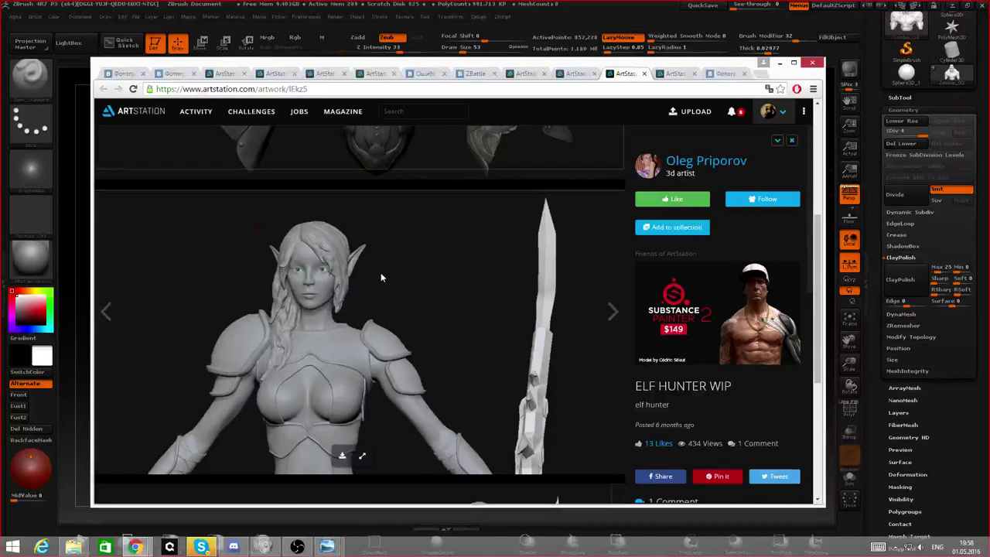
scroll(381, 277, down, 3)
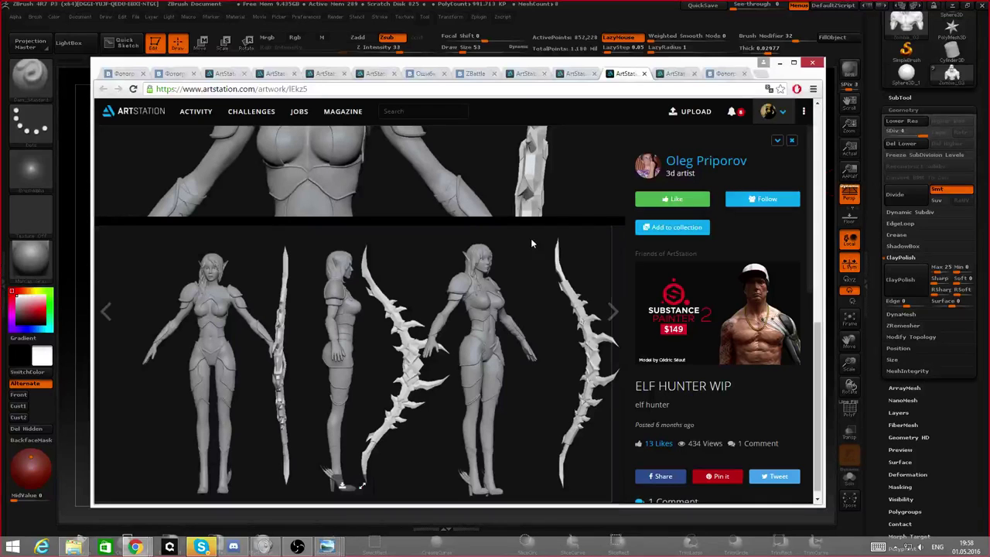
scroll(483, 408, down, 1)
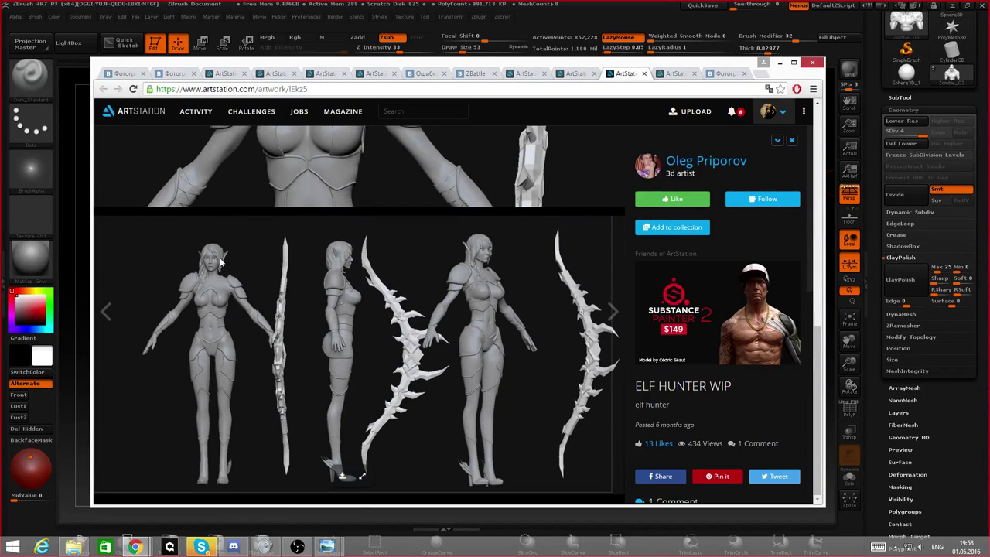
scroll(331, 287, up, 8)
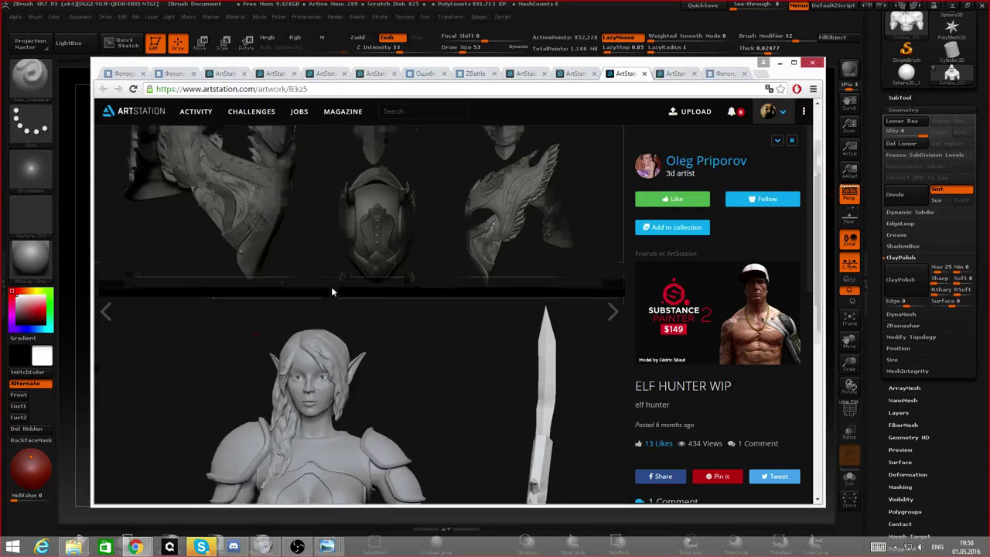
scroll(331, 294, down, 10)
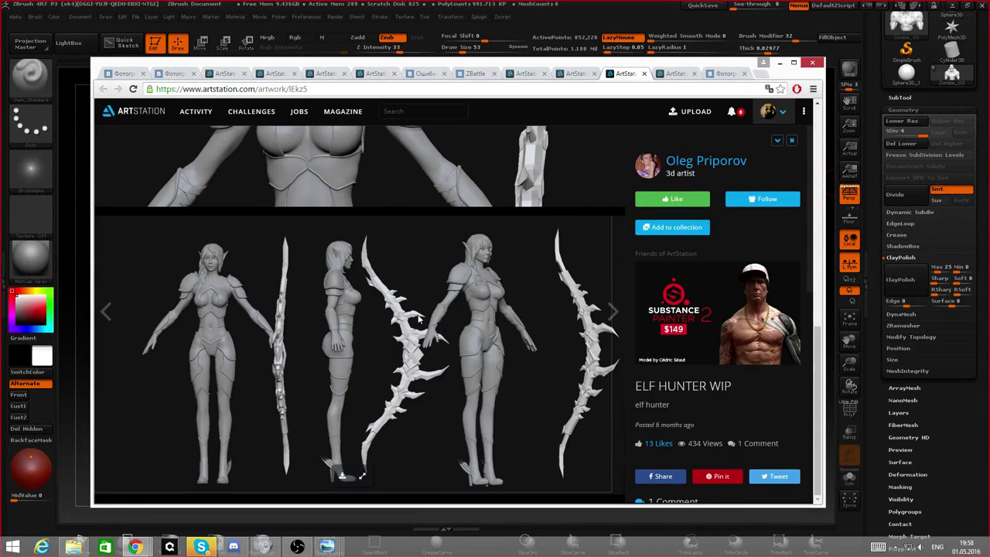
scroll(418, 317, up, 1)
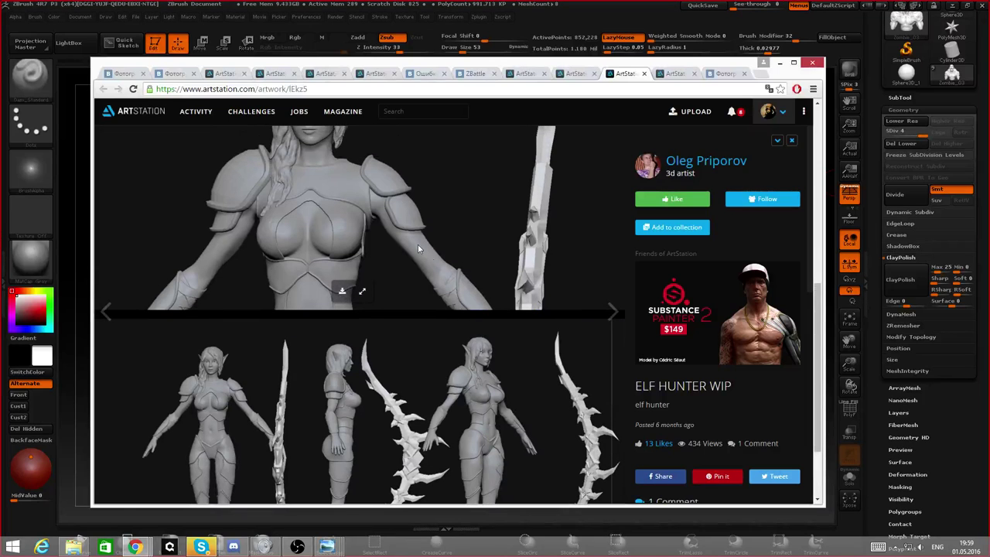
scroll(295, 214, up, 2)
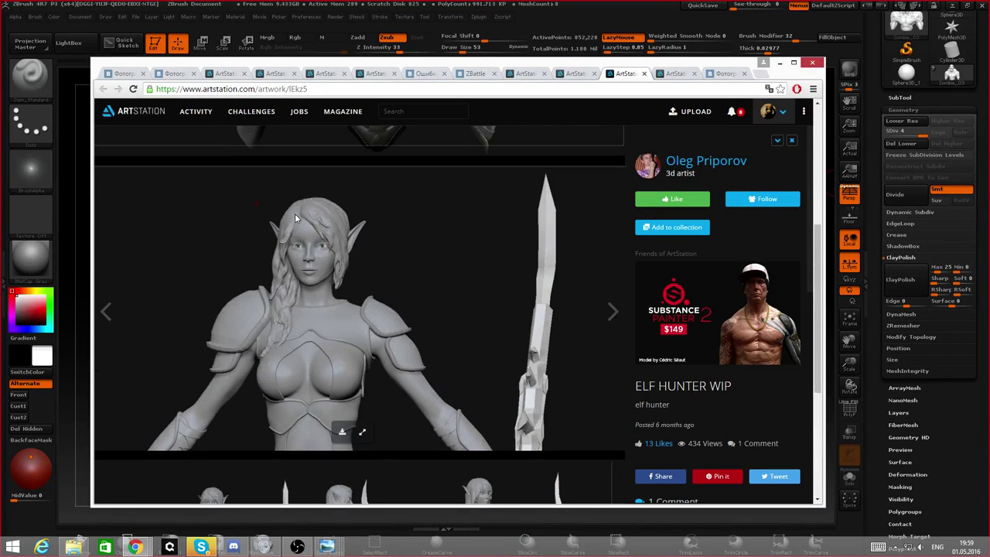
scroll(295, 214, down, 3)
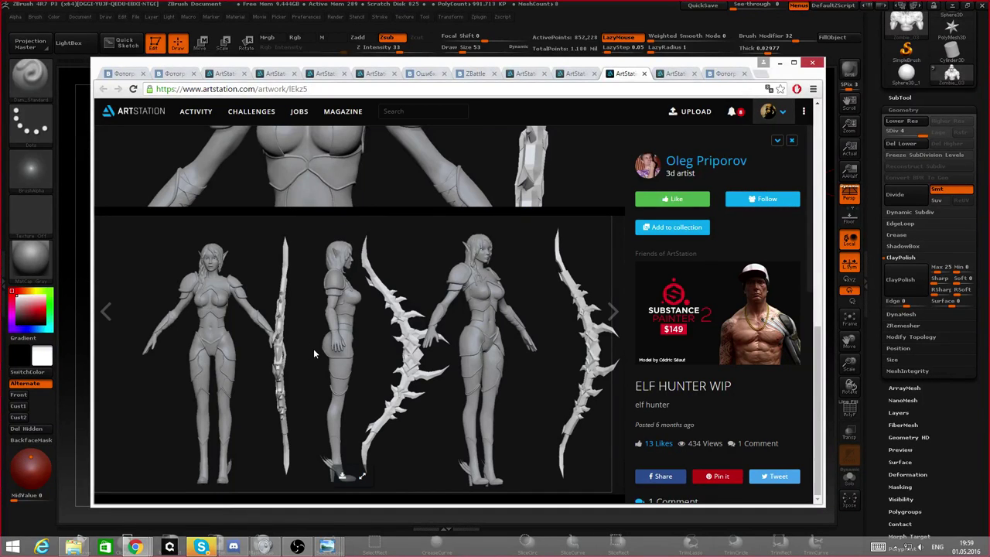
scroll(313, 348, up, 4)
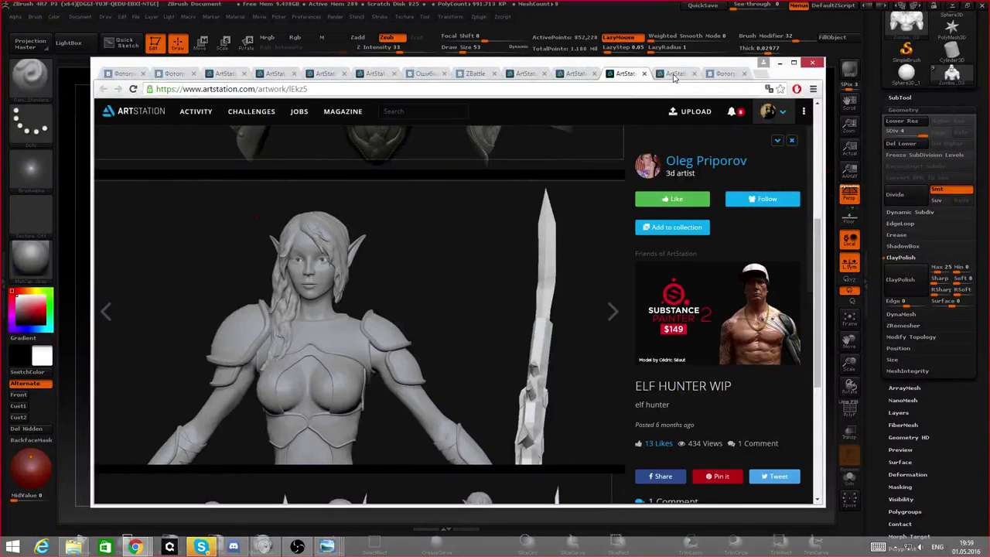
- View the wip concepts character for game artwork and return to the ZBattle comments
click(675, 74)
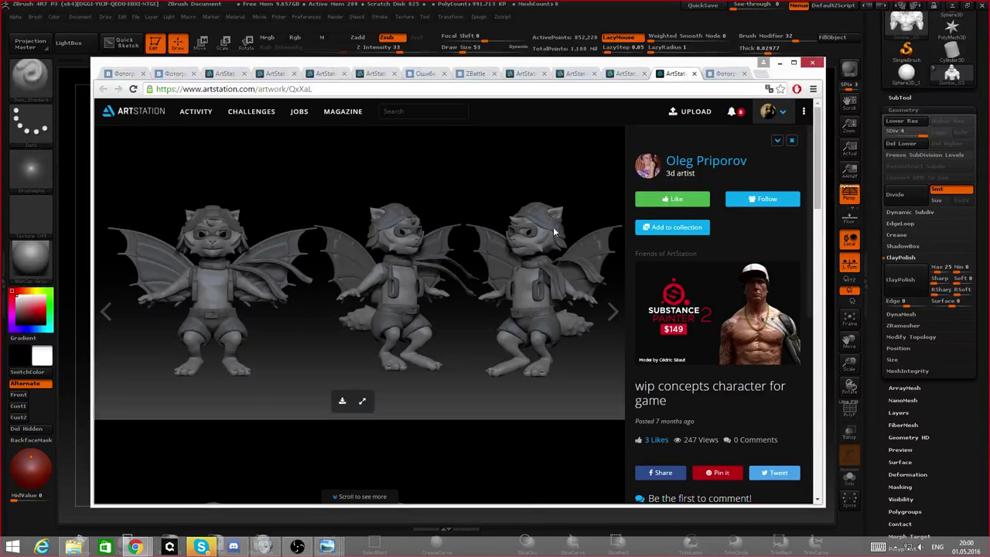
click(718, 75)
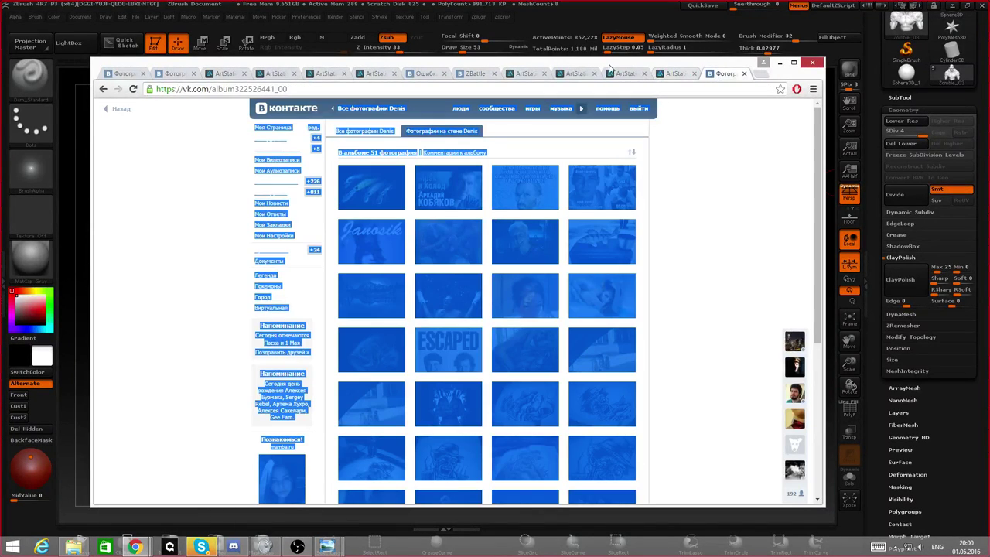
click(475, 74)
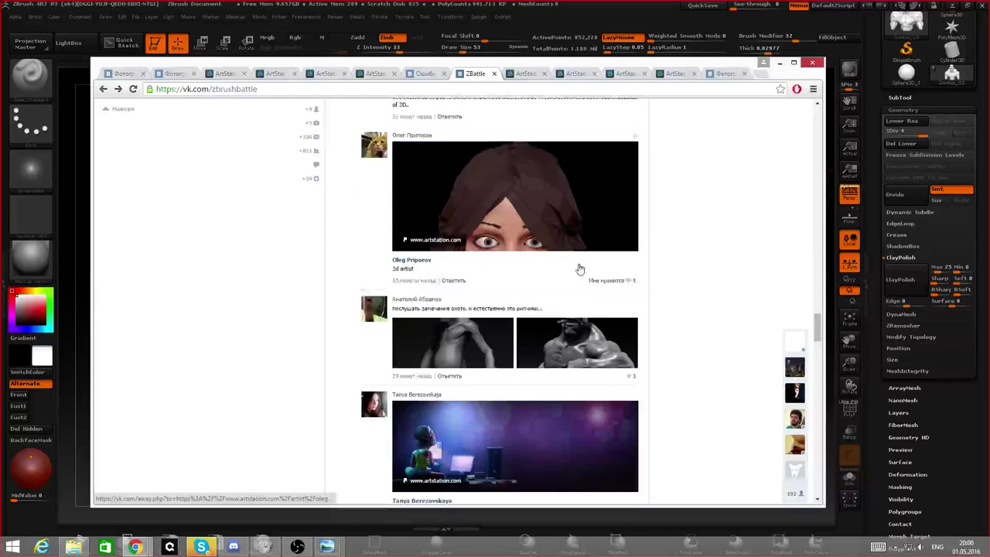
- Open the pot-bellied creature's preview image from the next comment in a new tab, view it and return to the ZBattle page
scroll(580, 268, down, 1)
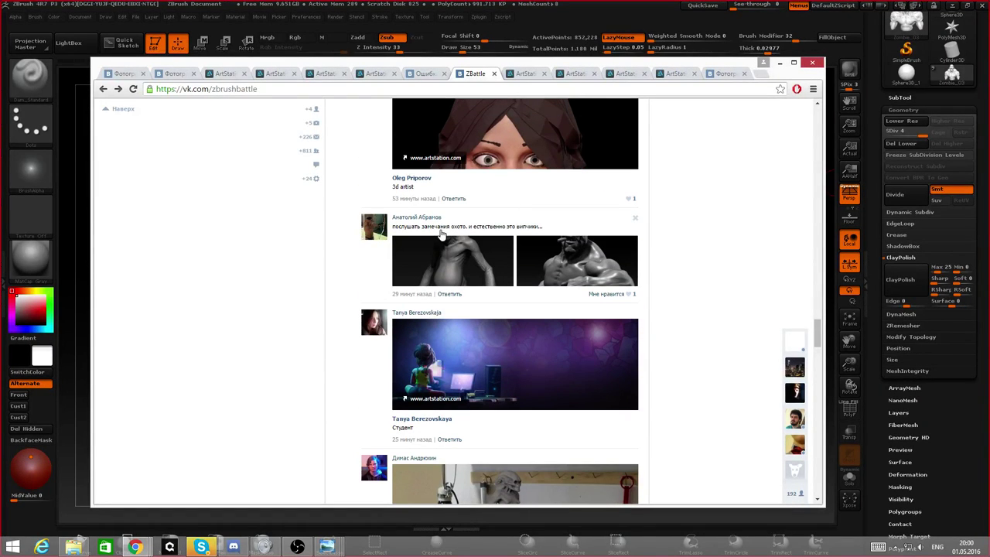
right_click(471, 249)
click(501, 256)
click(499, 74)
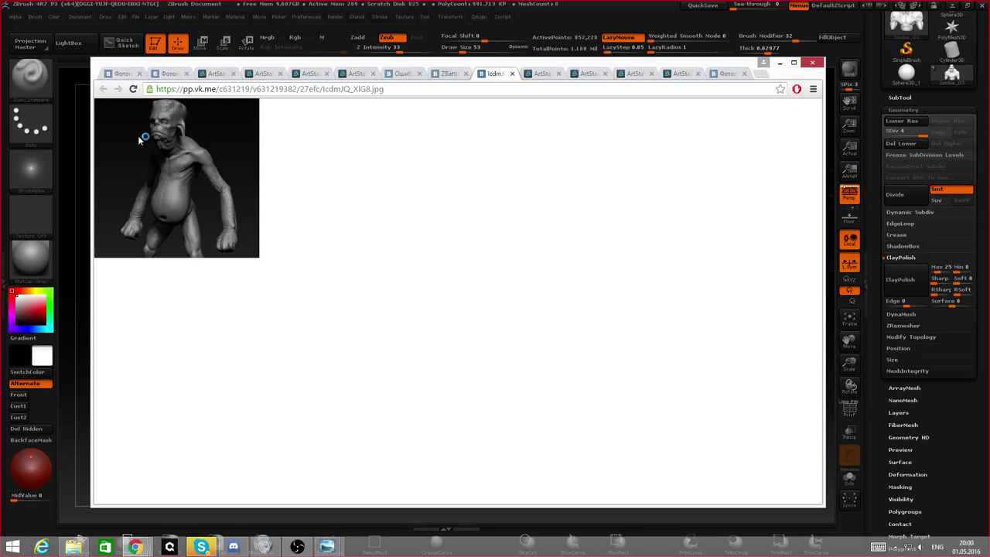
click(449, 75)
- View the photo of the muscular bald character with a cigar in the same comment and close it
click(577, 264)
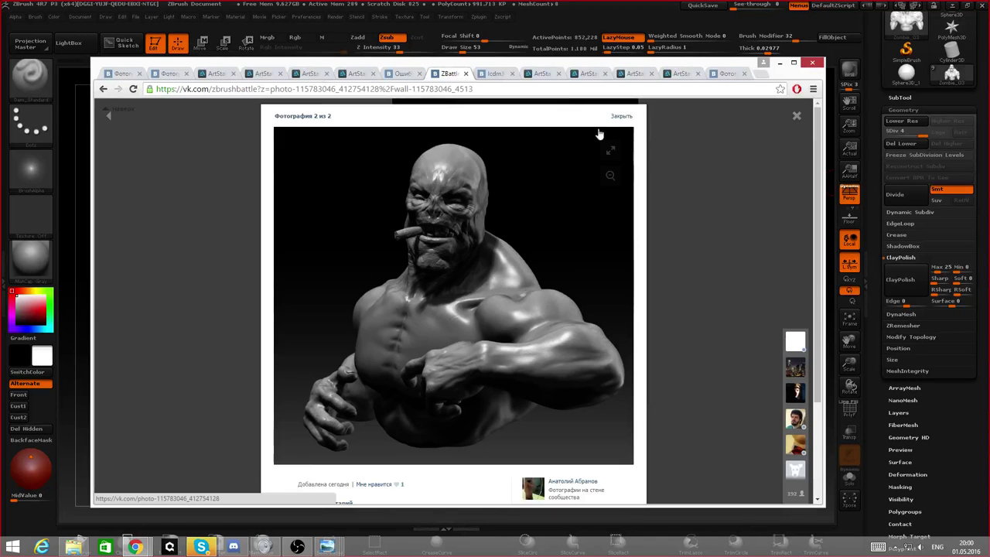
click(622, 117)
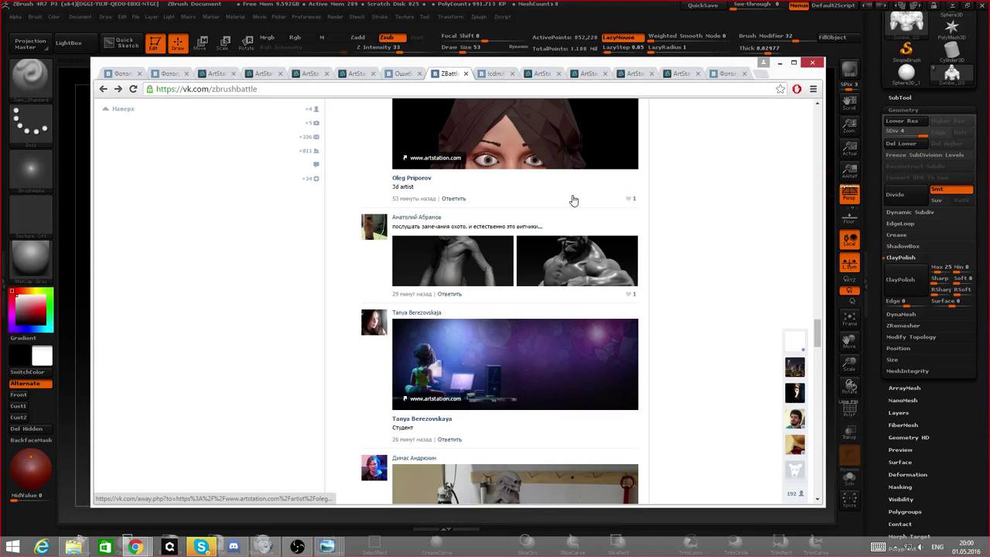
- Open the pot-bellied creature sculpt photo from the comment and bring up its full-size original in a new tab
click(480, 260)
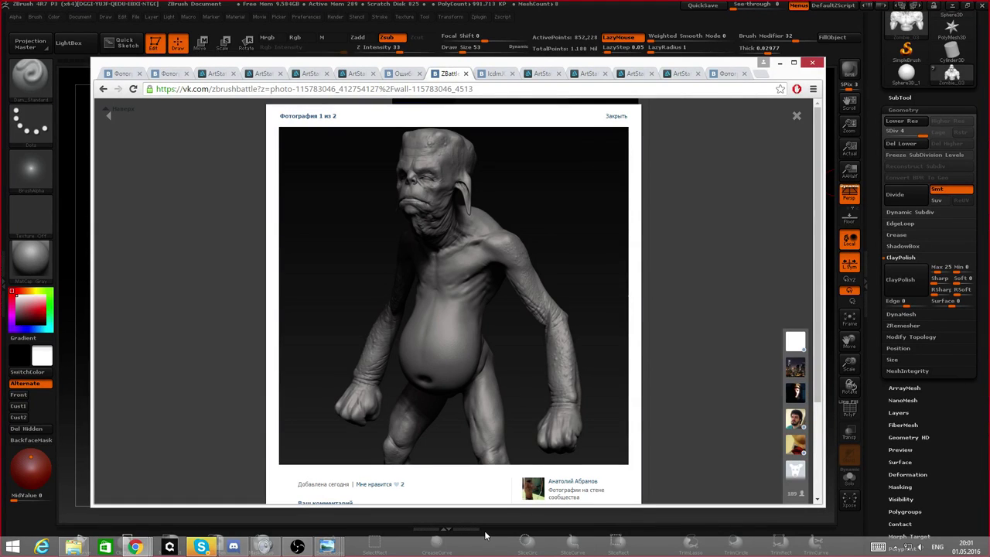
scroll(537, 448, down, 3)
click(550, 415)
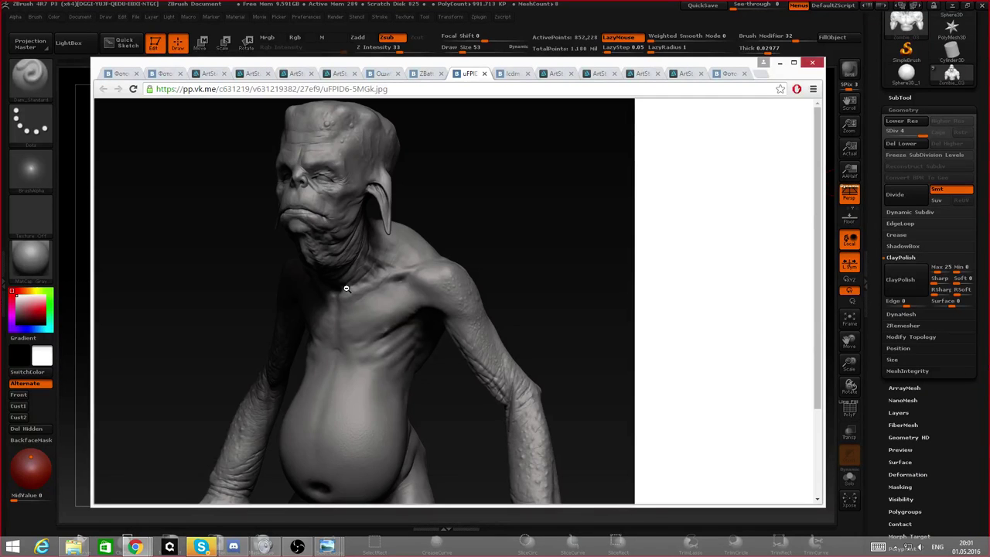
- Examine the full-size pot-bellied creature sculpt from the head down to the hands and legs
scroll(346, 292, down, 3)
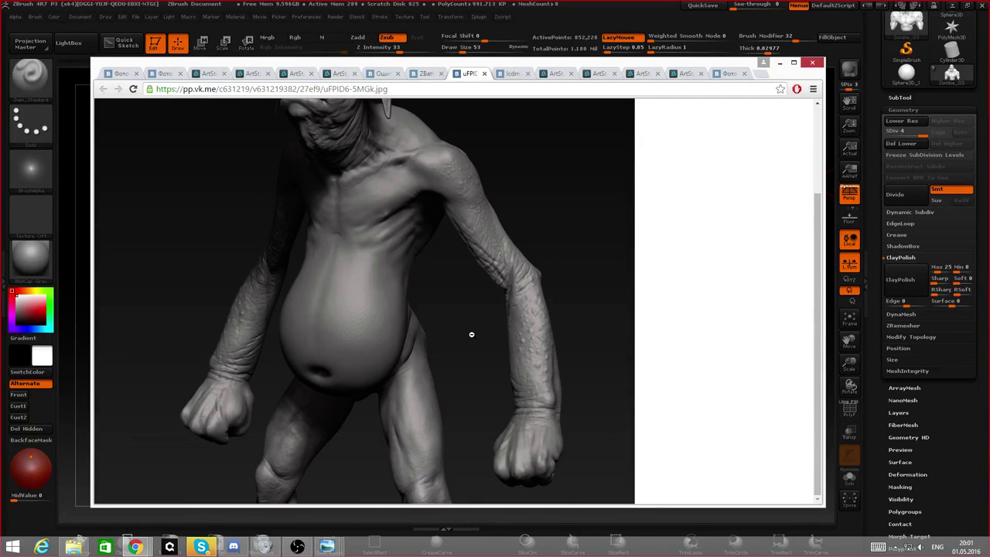
scroll(327, 287, up, 2)
scroll(366, 178, down, 1)
scroll(365, 177, down, 1)
scroll(424, 185, up, 2)
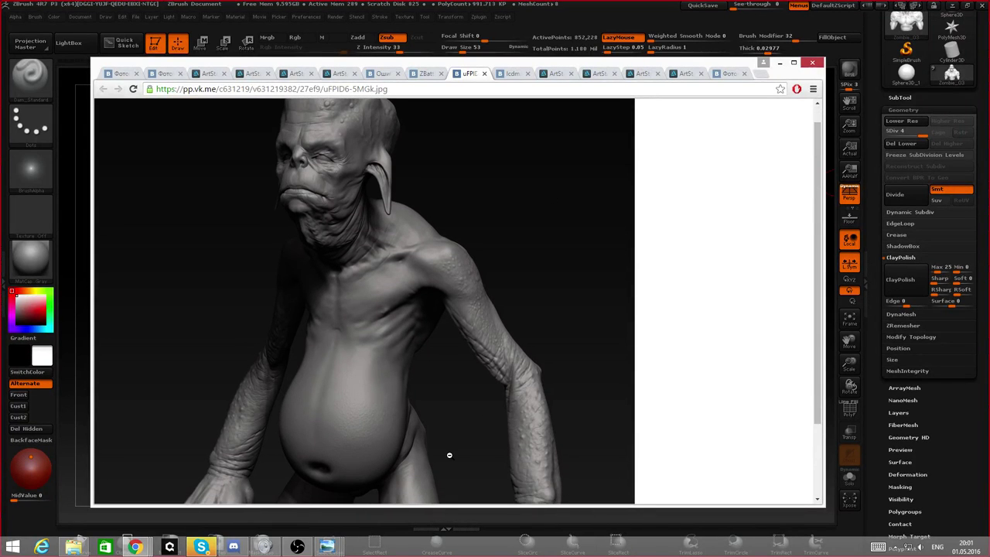
scroll(272, 279, down, 2)
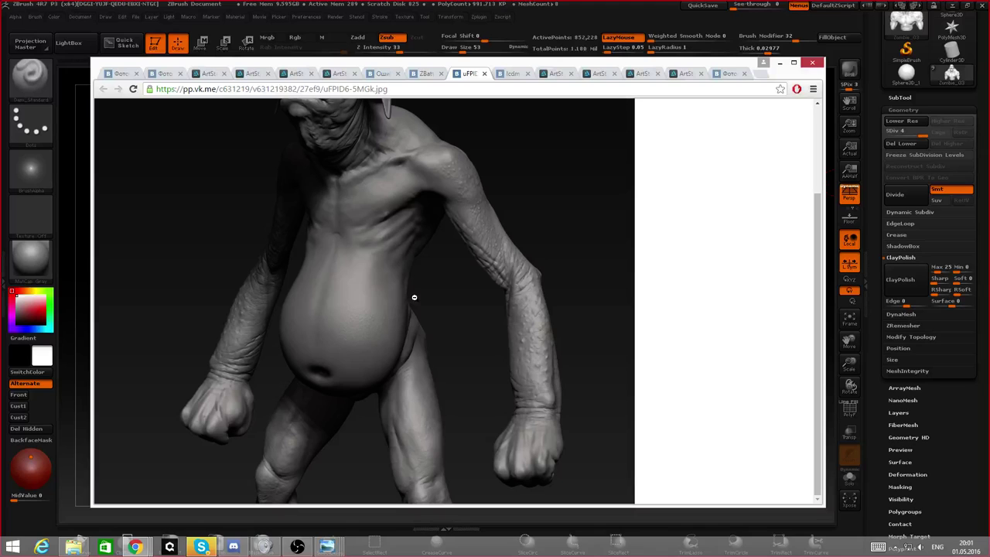
scroll(414, 297, up, 2)
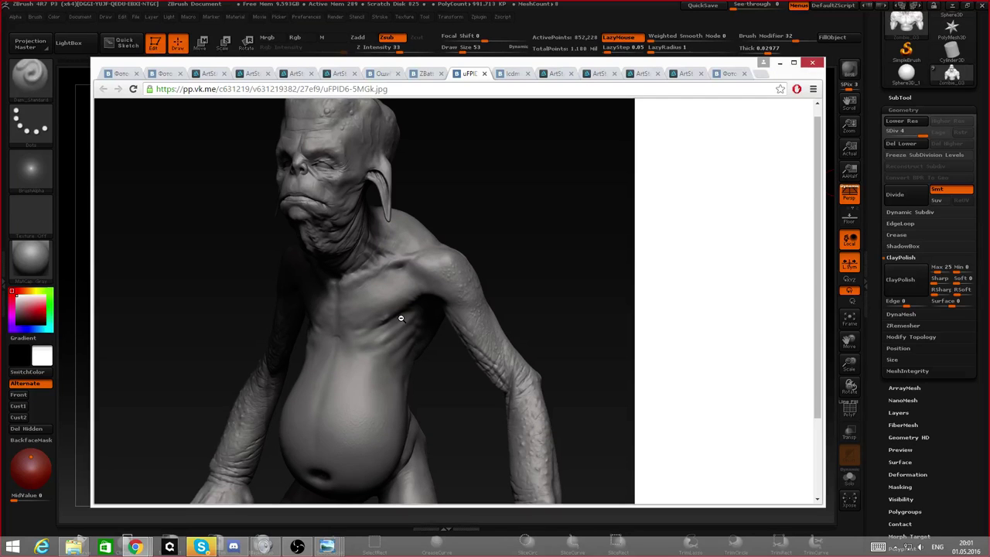
- Return to the ZBattle page, view the cigar-smoking bald character photo again and close it
click(427, 73)
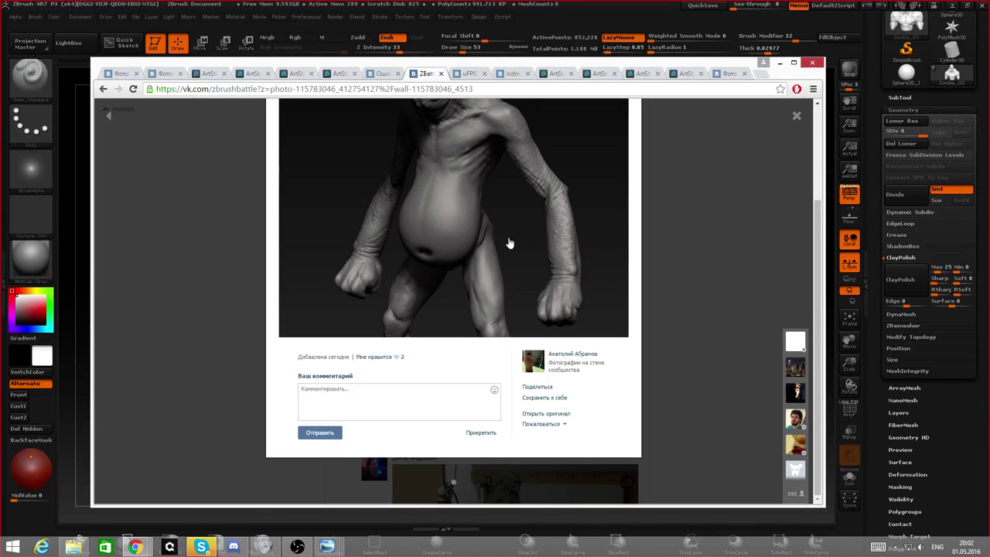
click(675, 227)
click(570, 261)
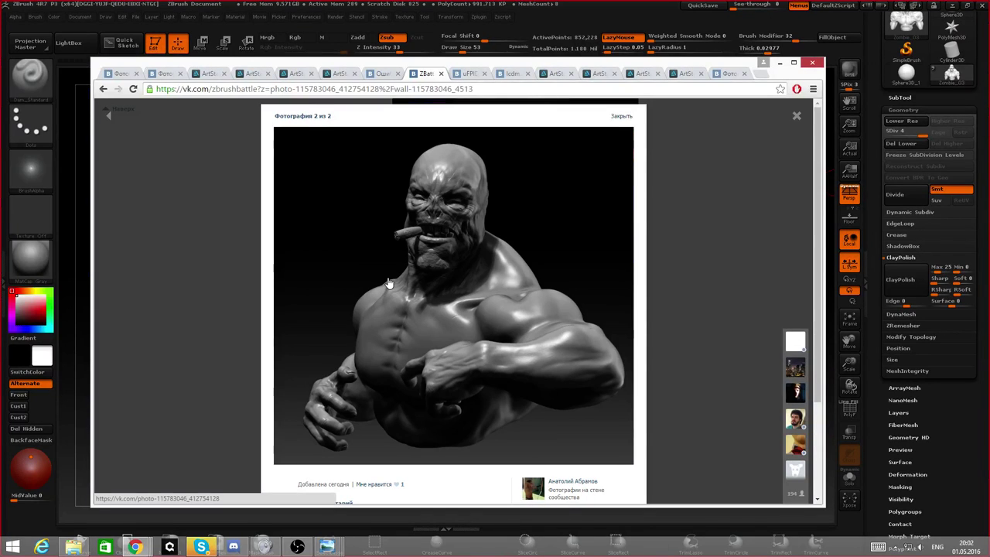
click(622, 116)
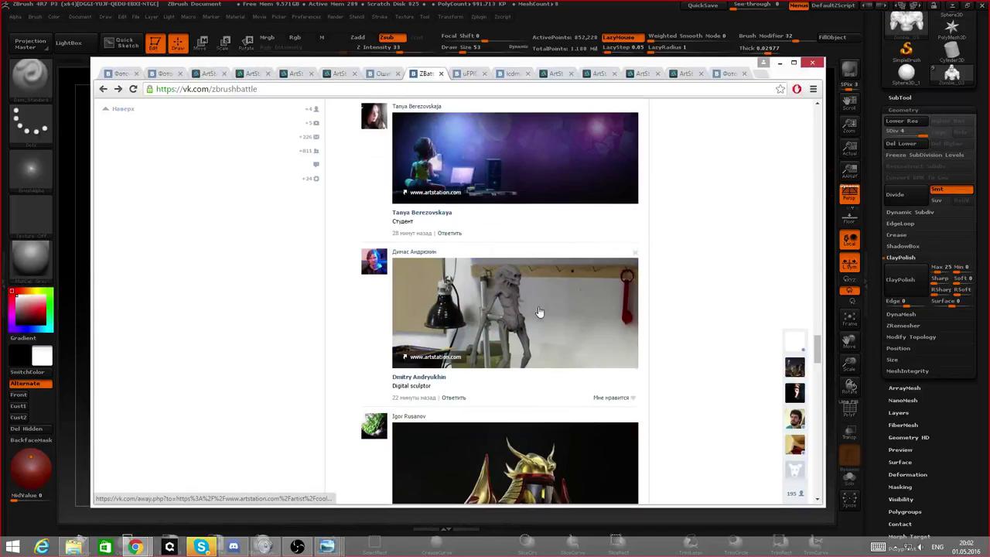
- Open the ArtStation portfolio linked with the girl-at-computer preview in a new tab and view its artworks
middle_click(509, 283)
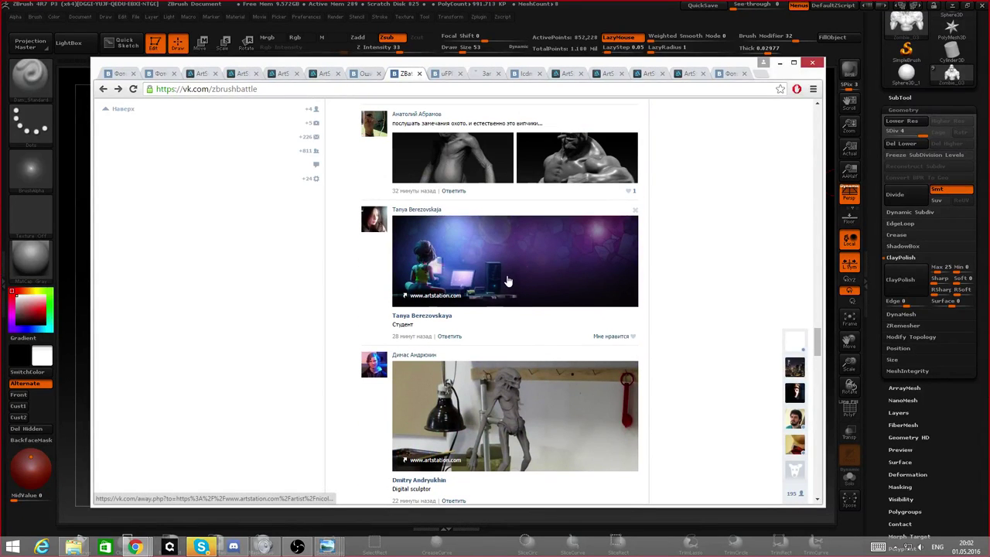
click(479, 75)
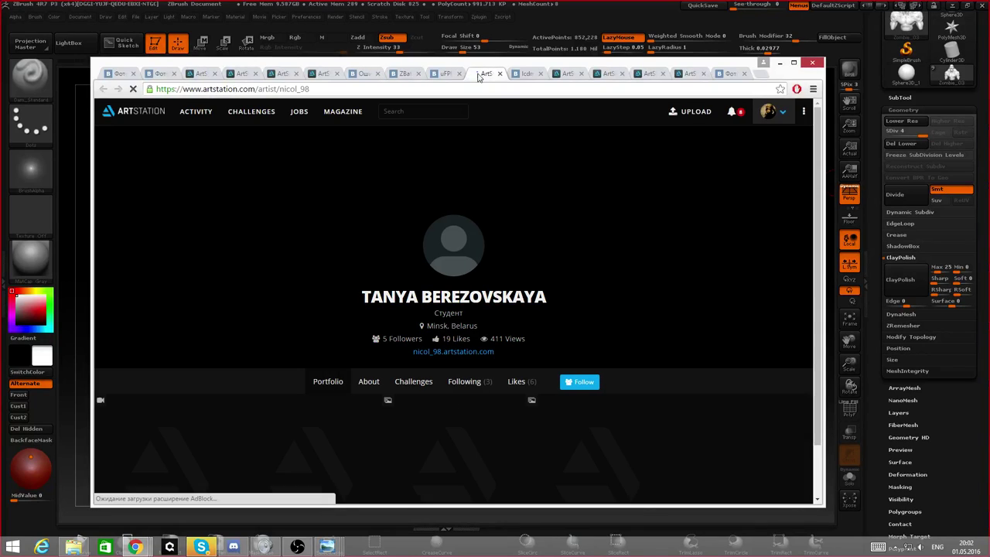
scroll(449, 265, down, 2)
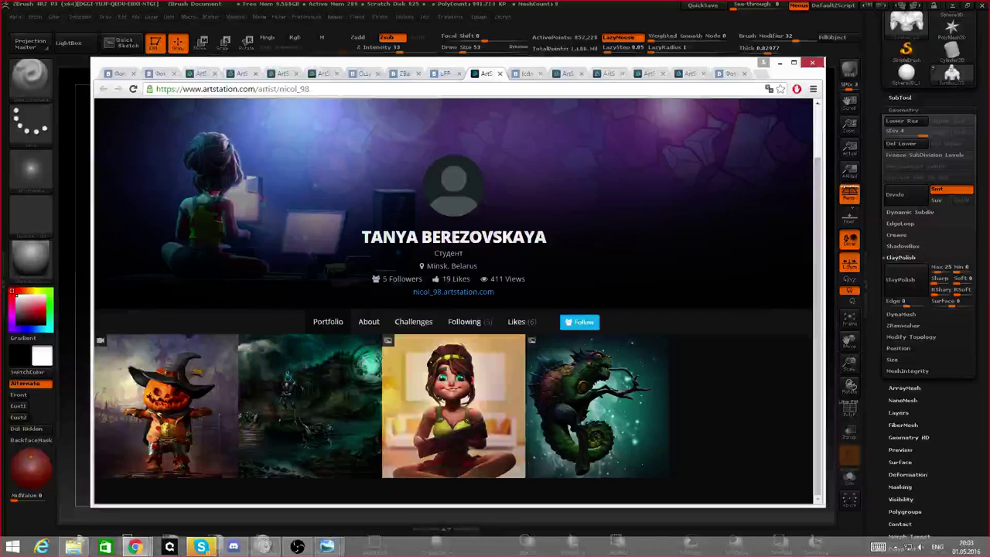
- View the Halloween pumpkin scarecrow artwork's video preview and render, and move on to the Инопланетное нашествие artwork
click(190, 387)
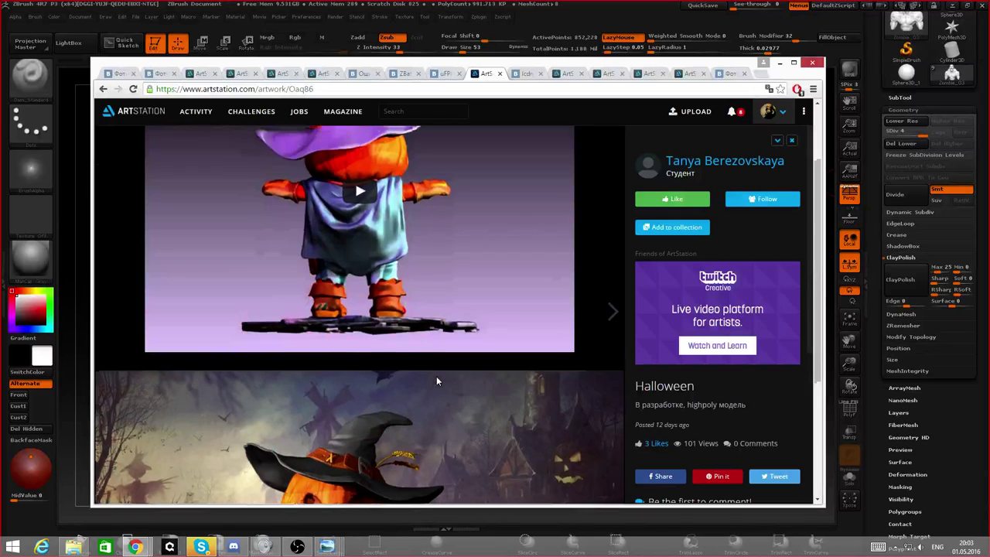
scroll(432, 385, down, 4)
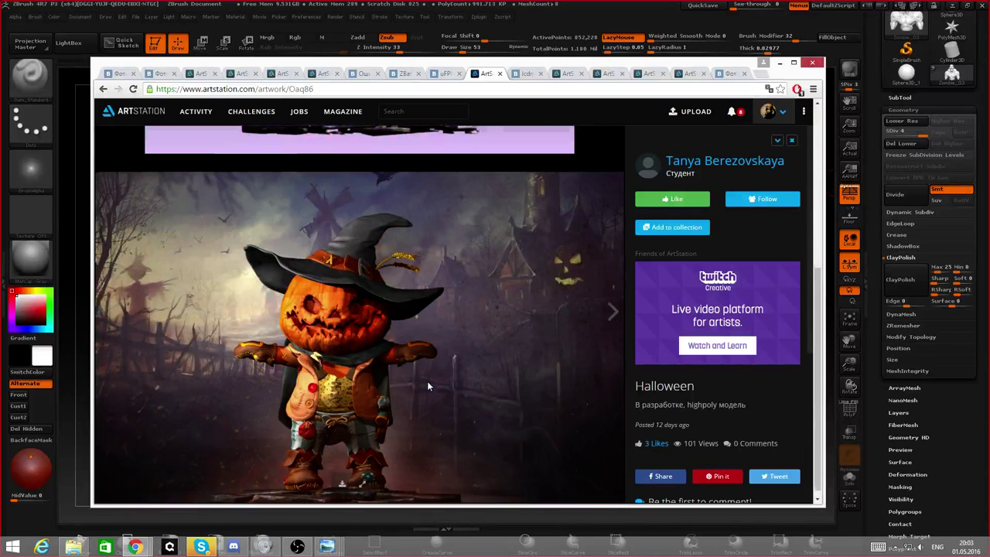
scroll(427, 380, down, 1)
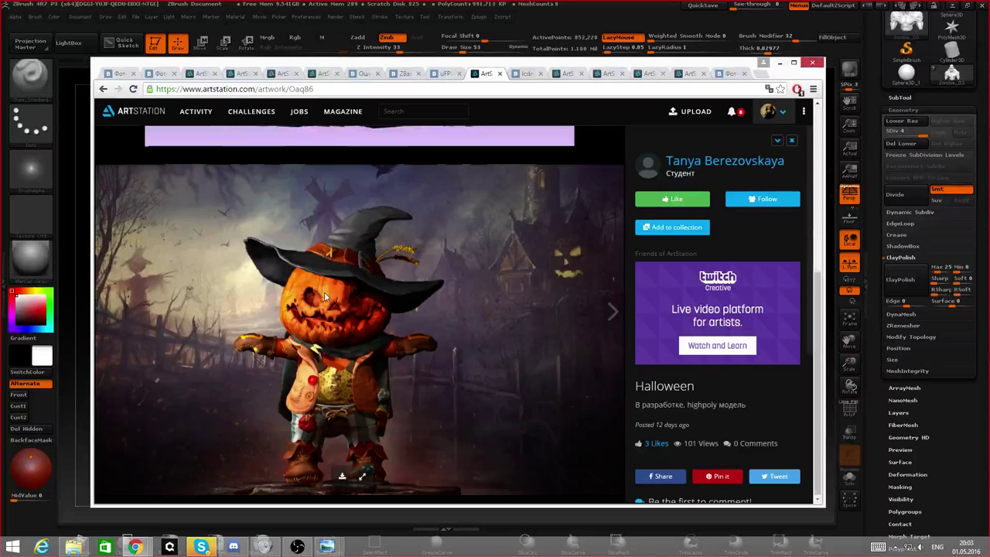
scroll(325, 299, up, 4)
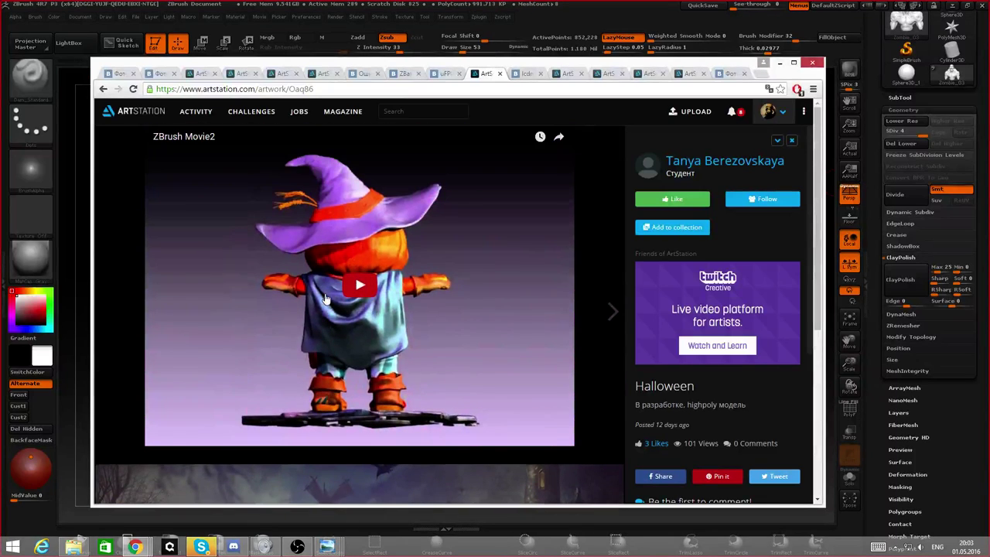
scroll(325, 300, down, 4)
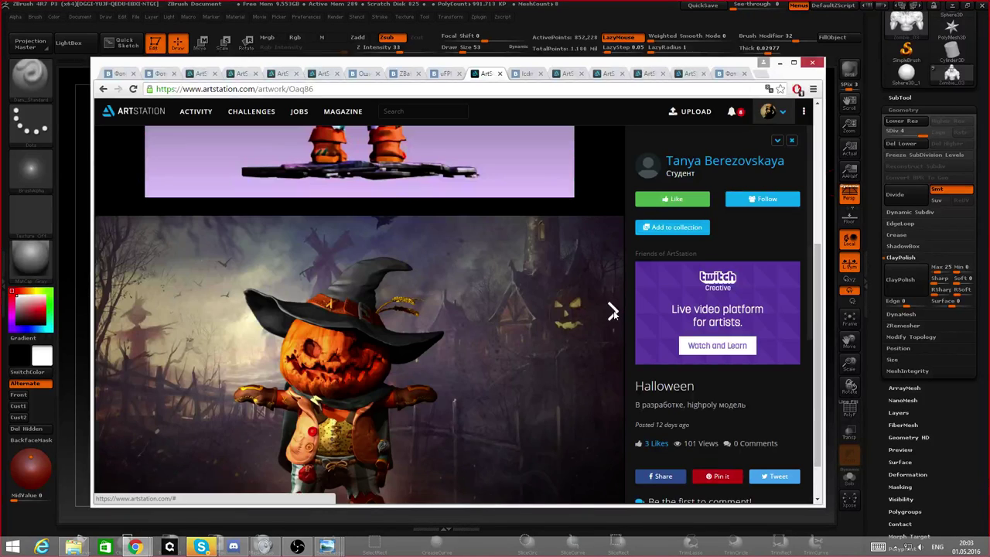
click(613, 310)
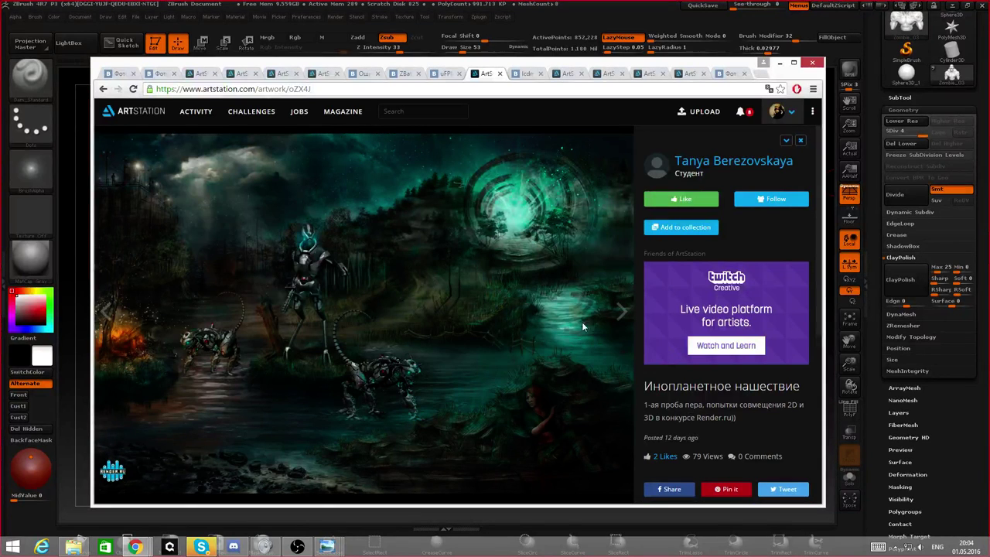
- Open the Автопортрет artwork, look through its colour and grey sculpt renders, and like it
click(620, 311)
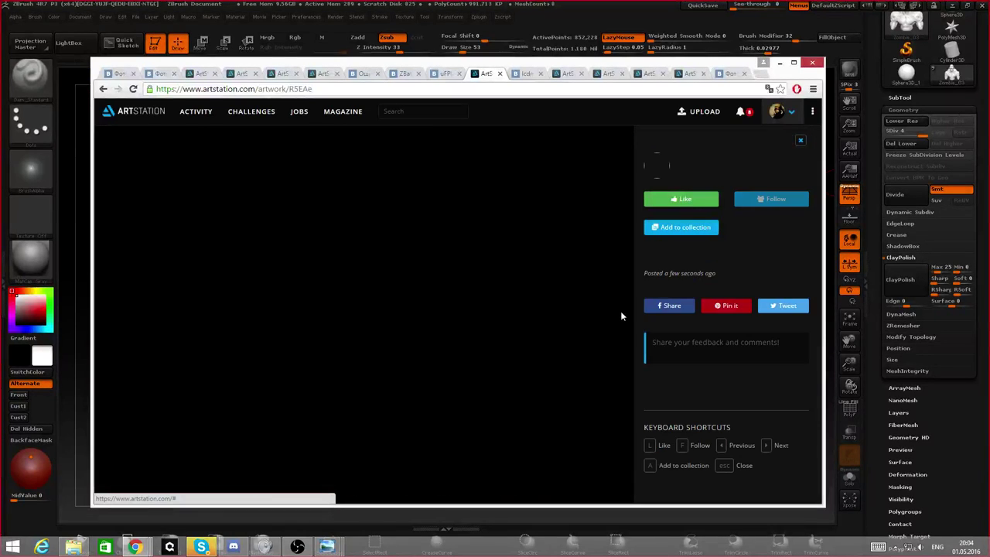
scroll(499, 269, down, 3)
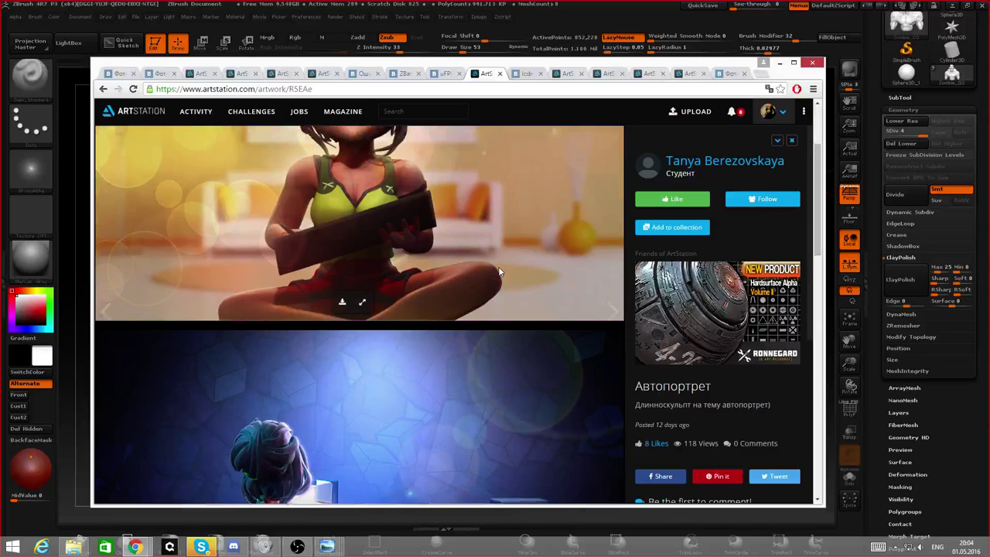
scroll(499, 271, up, 2)
scroll(499, 271, down, 1)
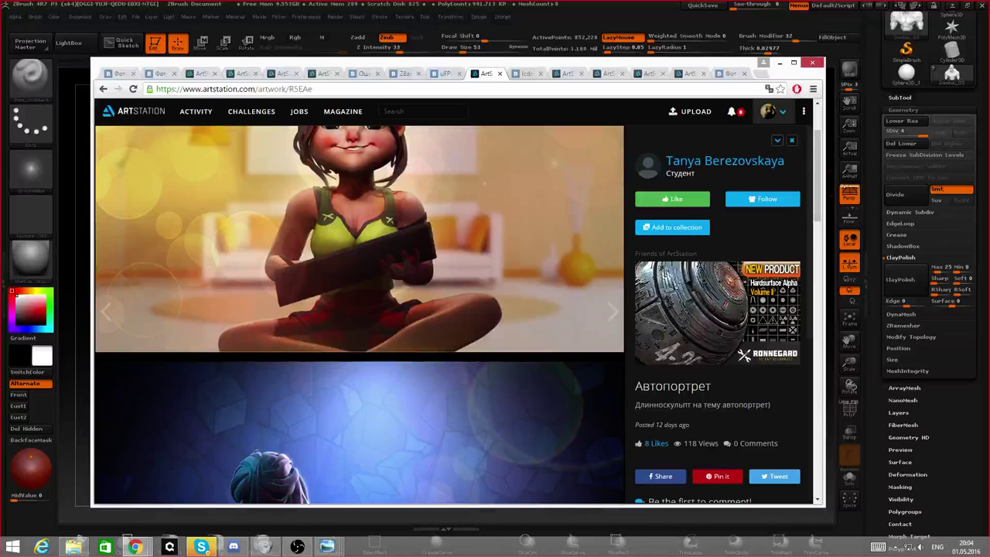
scroll(541, 238, down, 1)
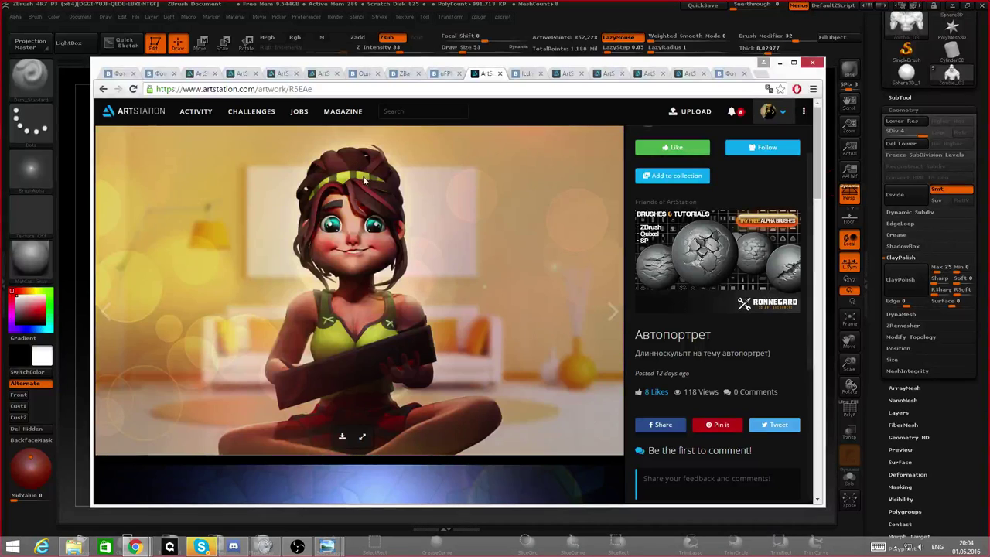
scroll(488, 207, down, 5)
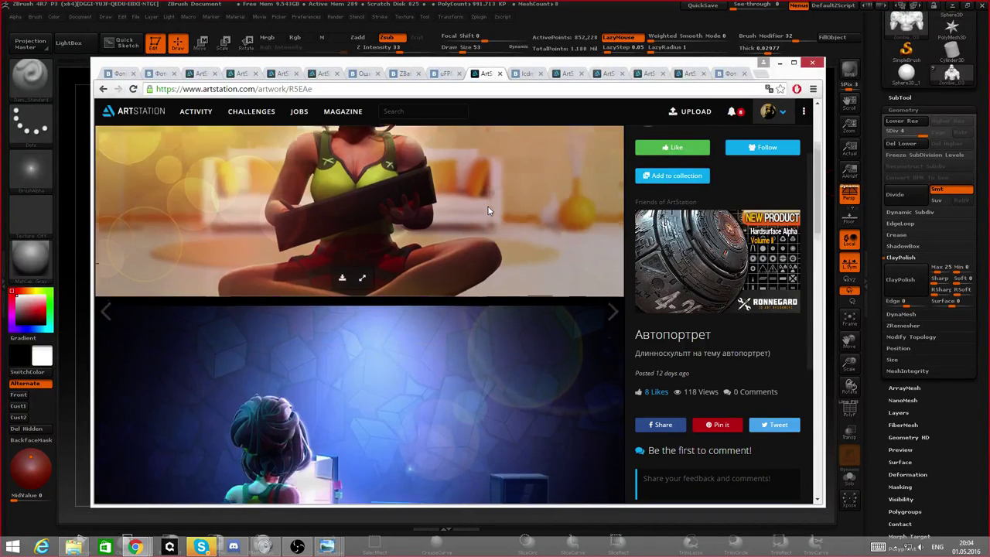
scroll(488, 210, down, 1)
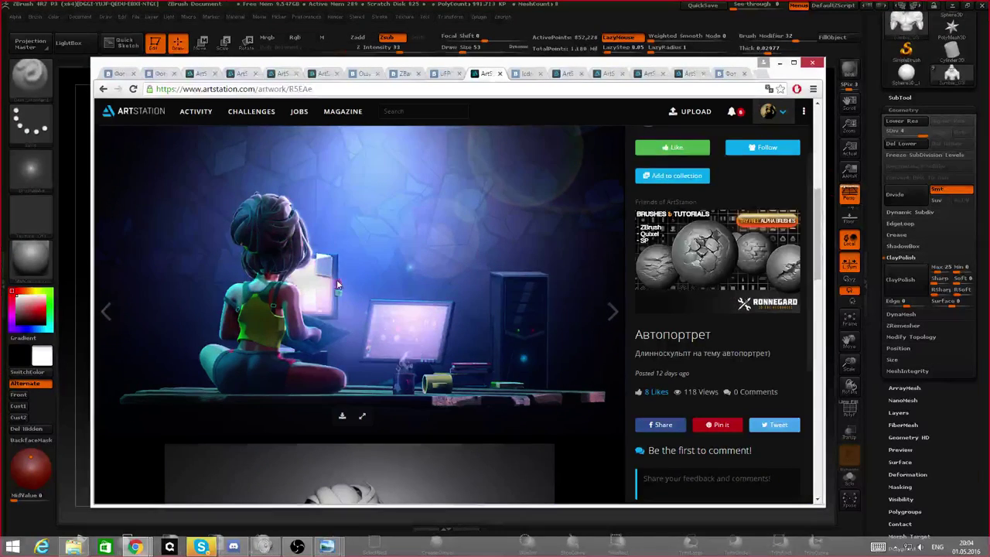
scroll(334, 284, down, 3)
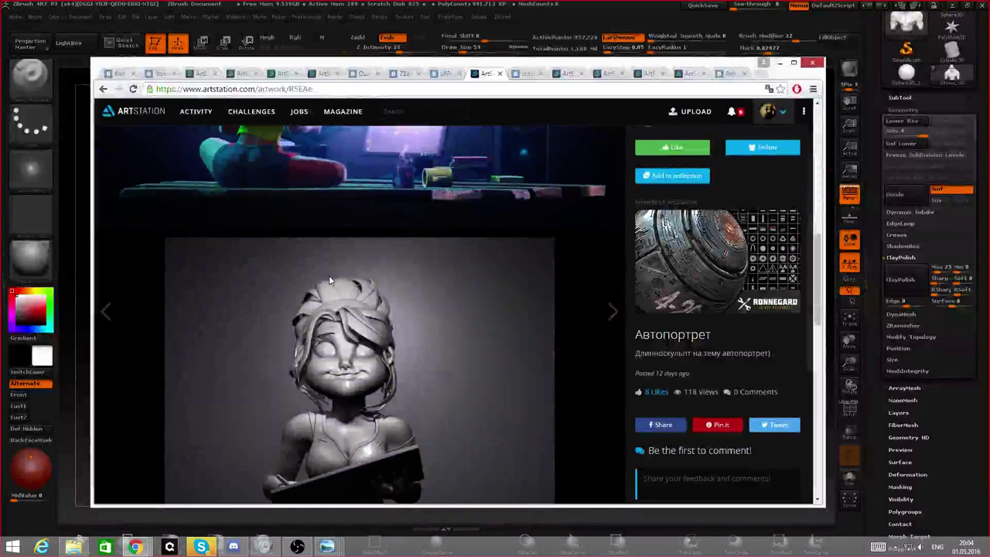
scroll(329, 281, down, 4)
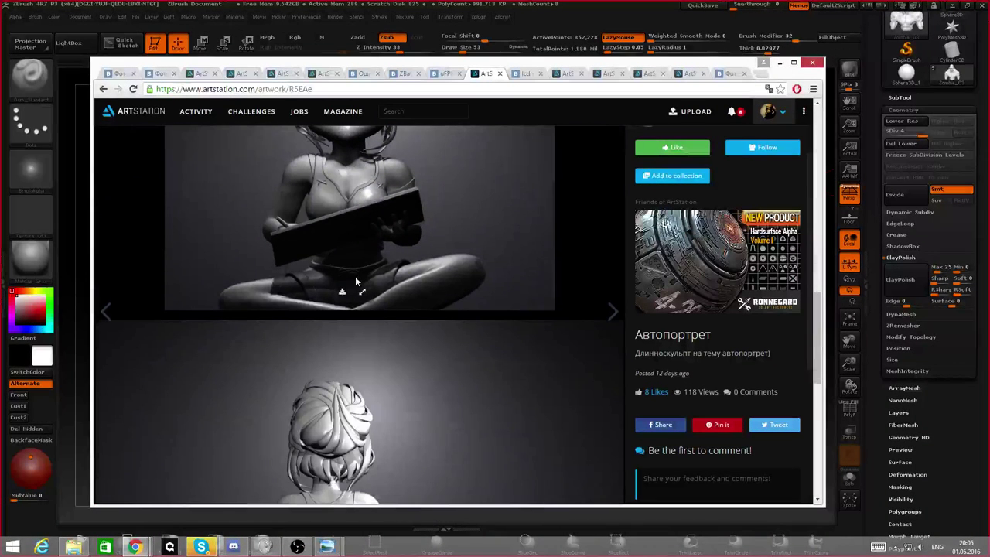
click(673, 147)
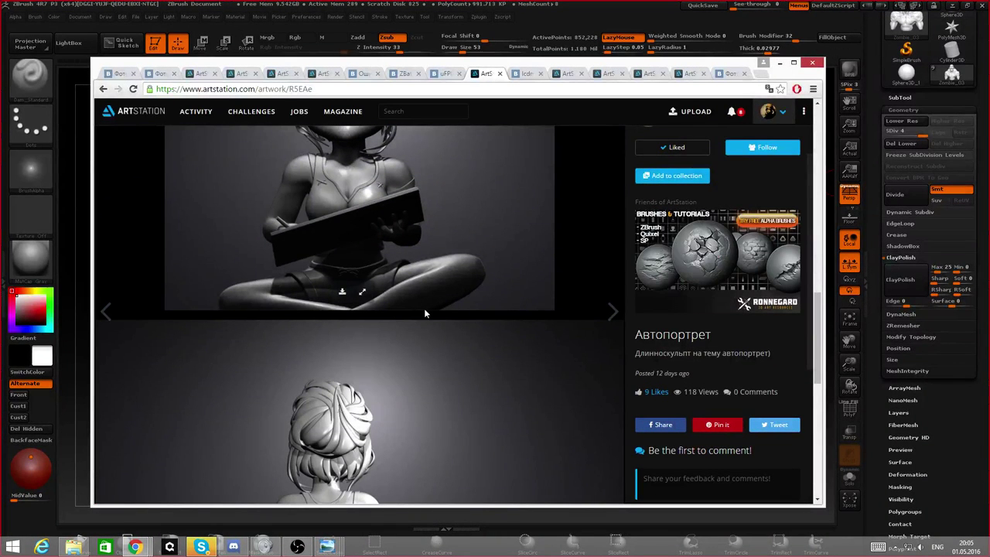
- Examine the remaining grey sculpt views of Автопортрет and compare them with its colour renders
scroll(424, 308, down, 7)
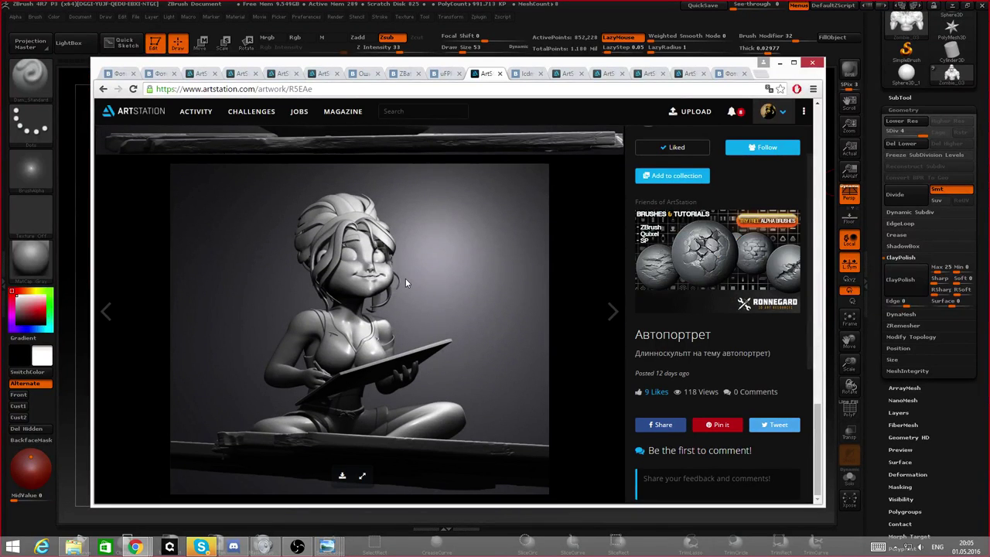
scroll(410, 307, down, 5)
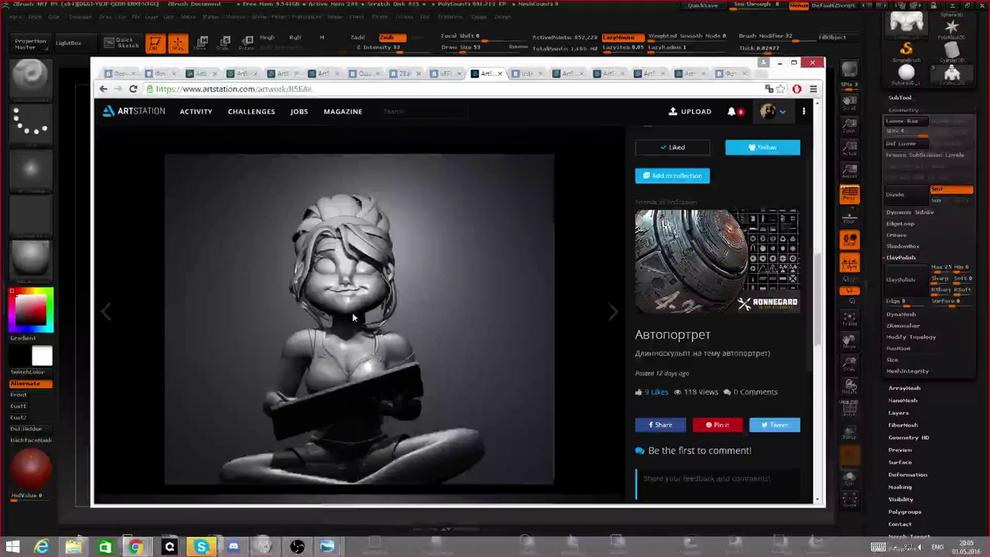
scroll(352, 312, down, 9)
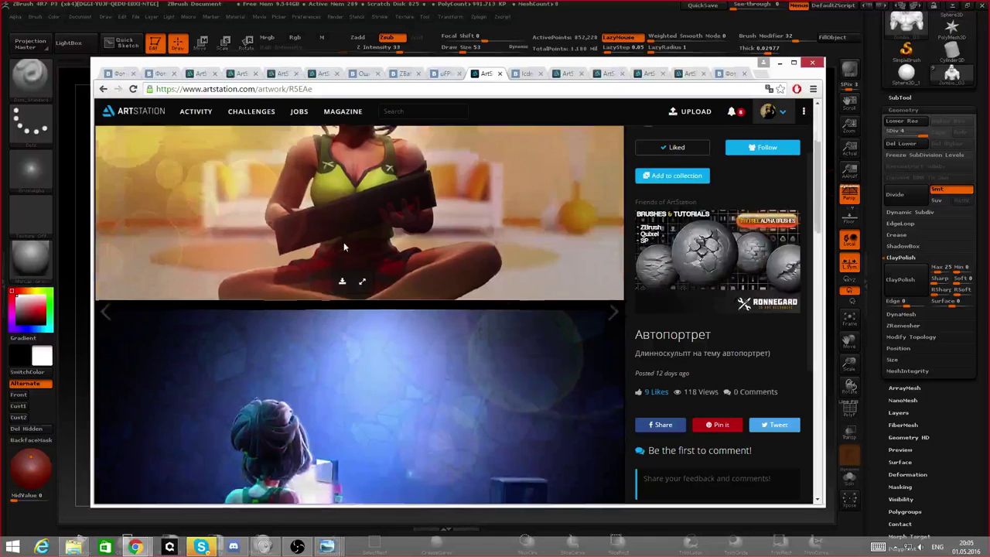
scroll(342, 242, up, 3)
scroll(346, 259, up, 1)
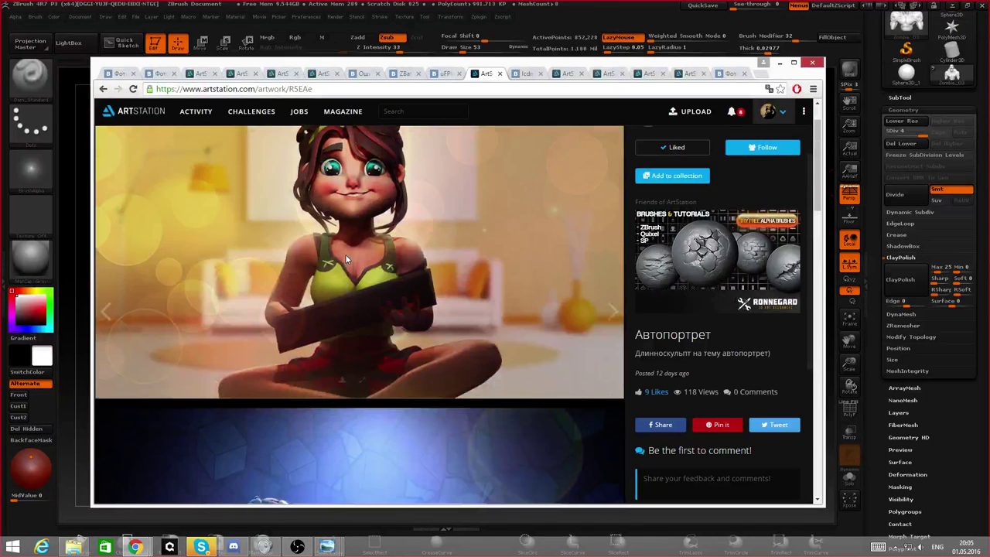
scroll(345, 254, up, 1)
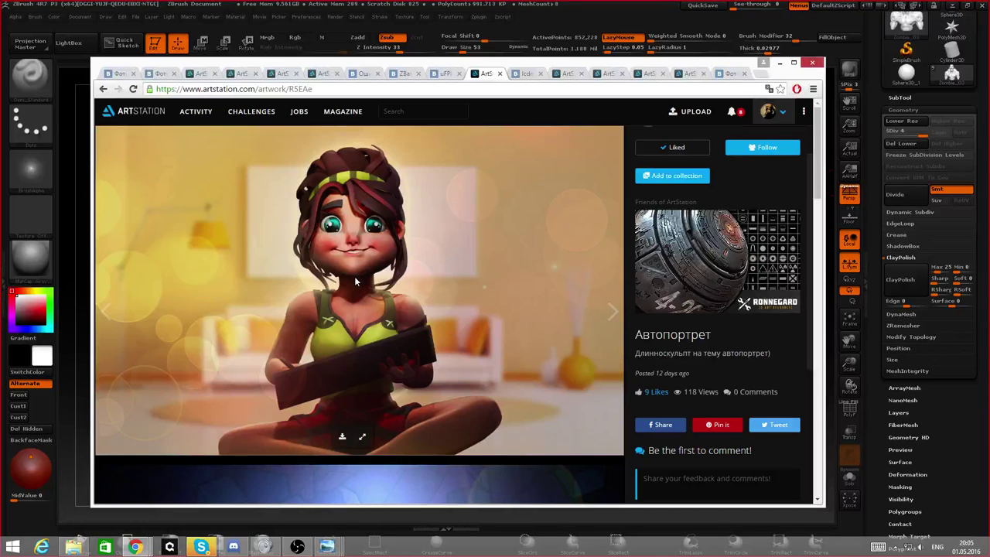
scroll(355, 282, down, 3)
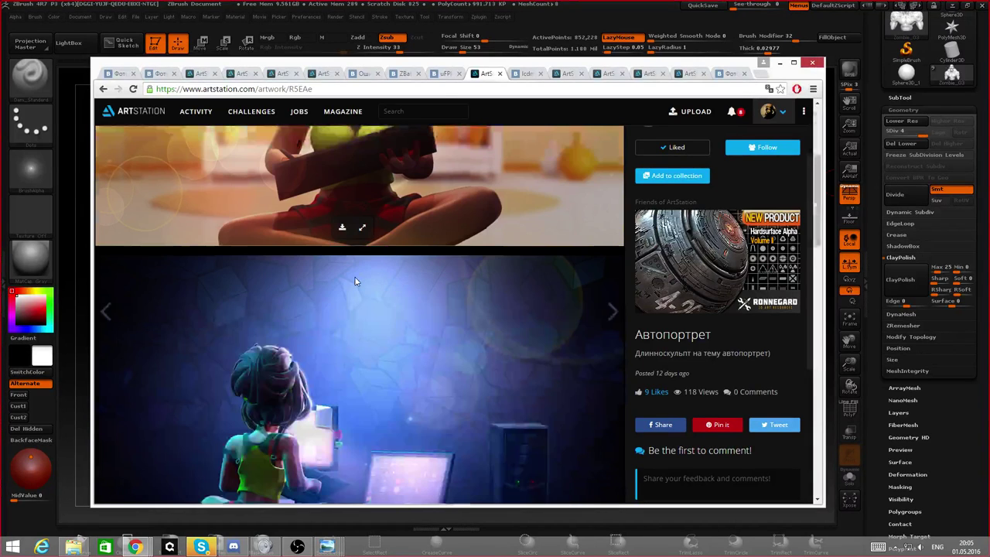
scroll(355, 282, up, 3)
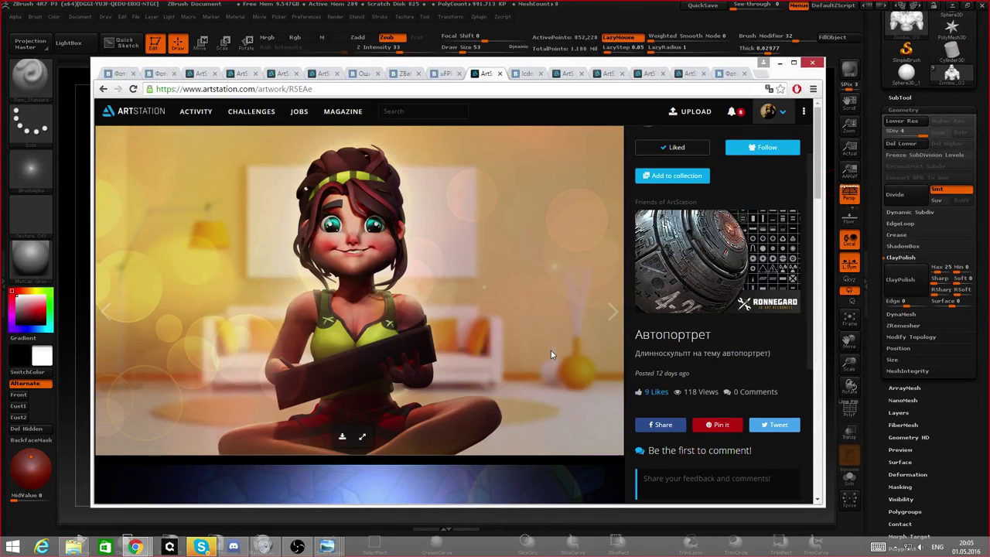
- Move on to the Необычная эволюция artwork and look through its colour renders and grey sculpt
click(607, 330)
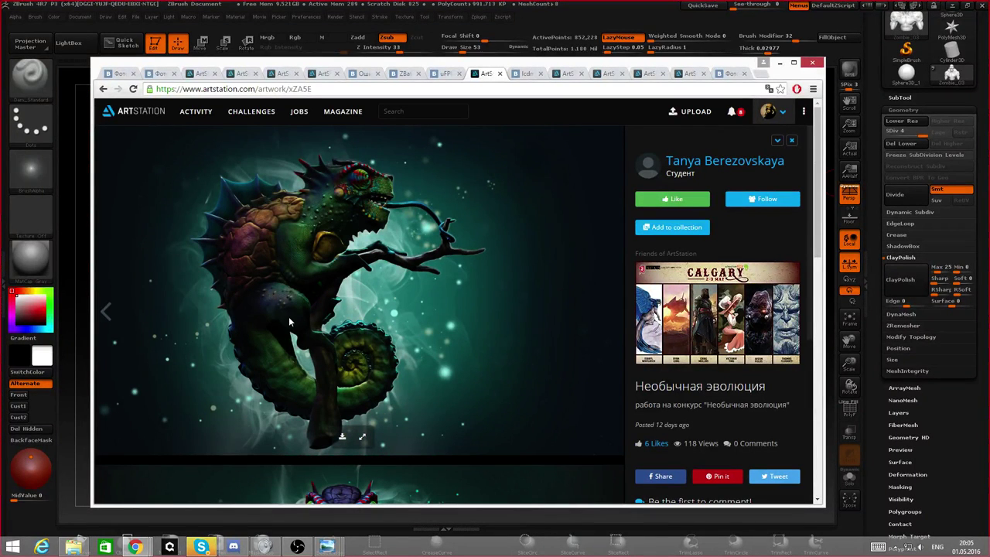
scroll(289, 317, down, 5)
scroll(306, 269, up, 1)
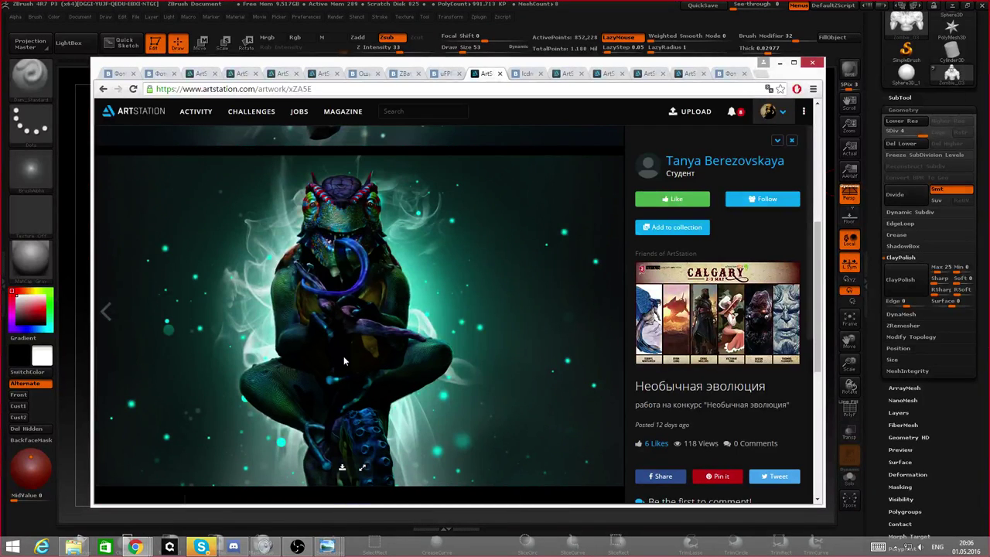
scroll(344, 356, down, 4)
scroll(348, 274, up, 1)
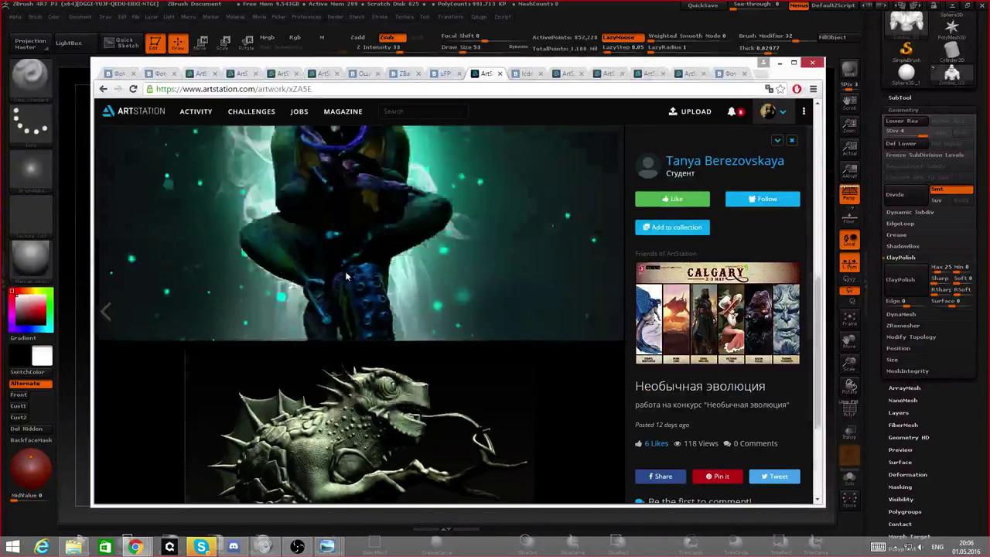
scroll(347, 275, up, 4)
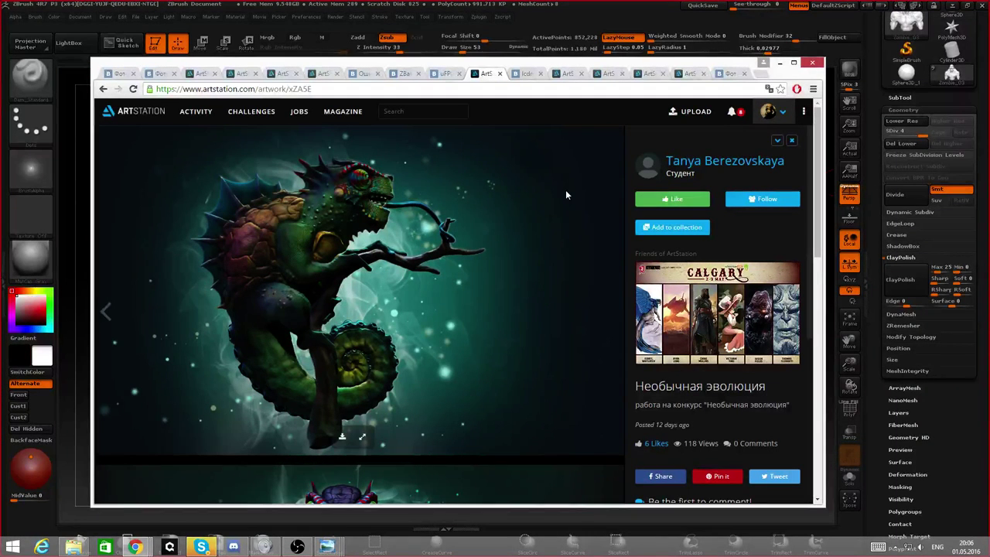
- Close the reviewed artwork and the two pot-bellied creature photos, and return to the ZBattle comments
click(501, 74)
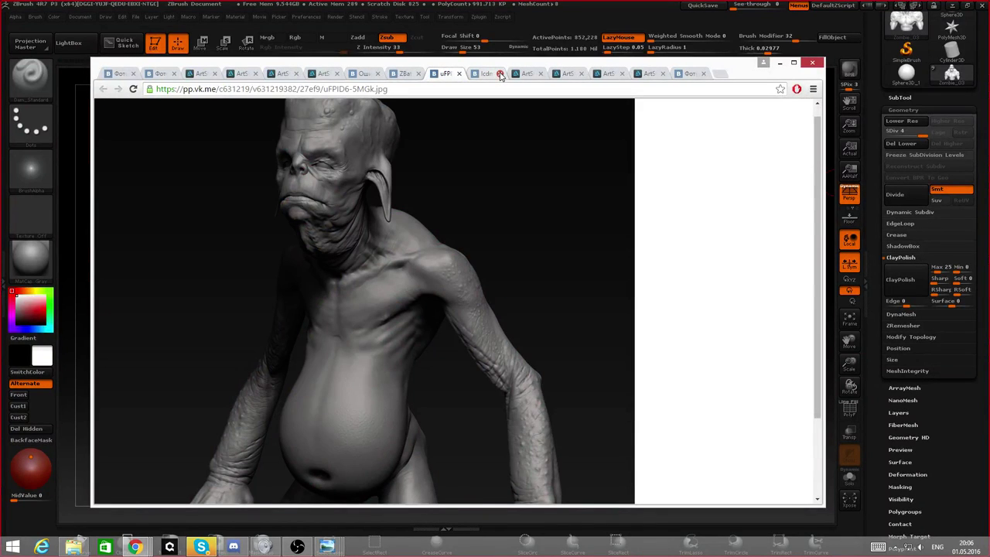
click(459, 74)
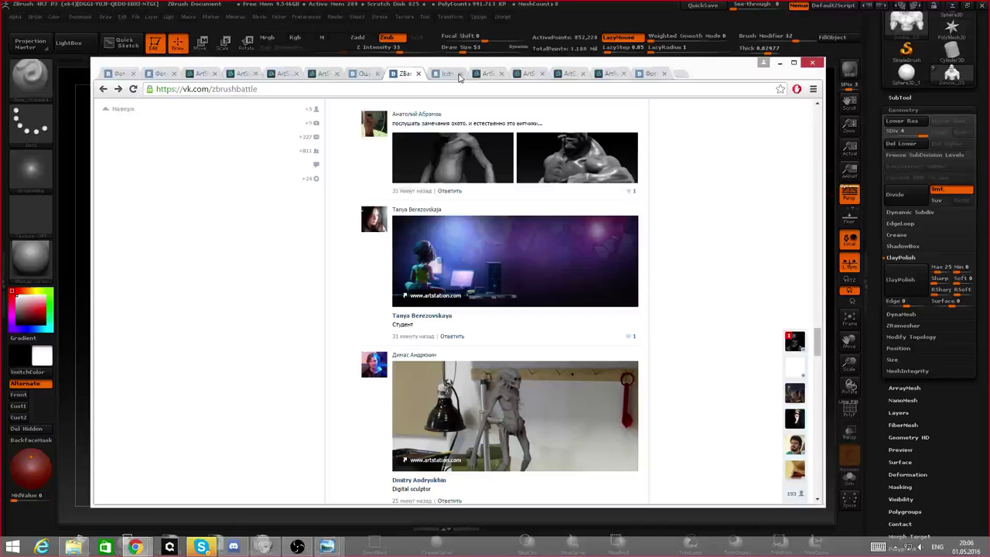
click(450, 75)
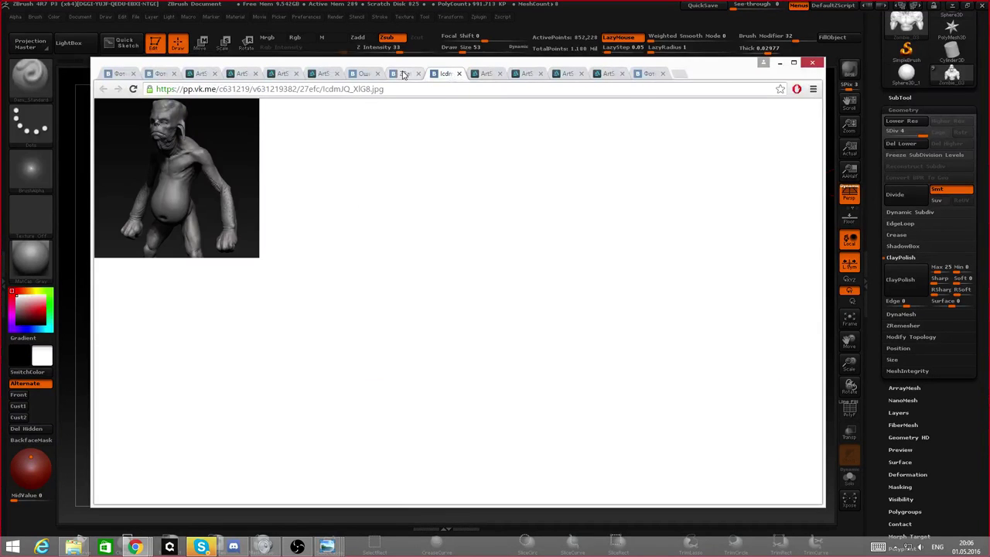
click(459, 74)
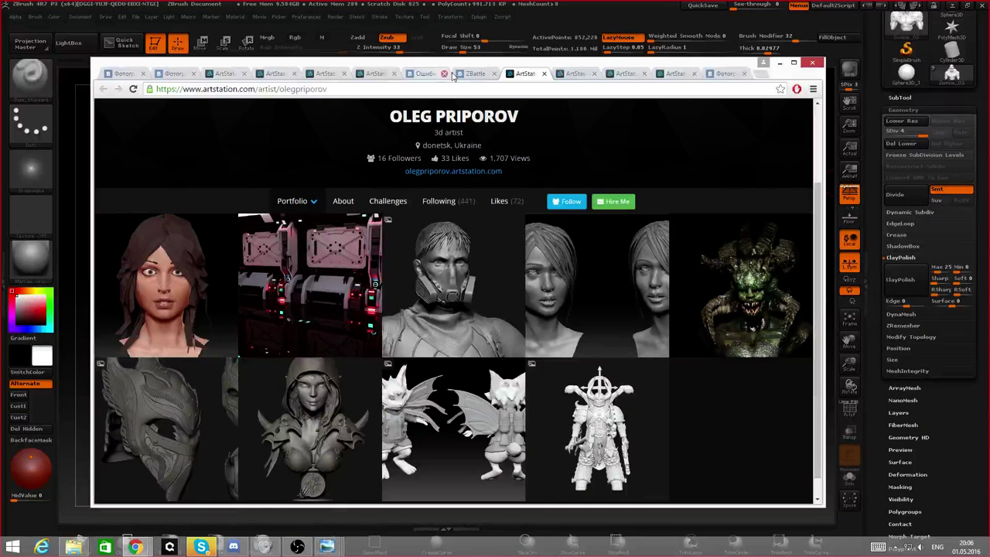
click(459, 73)
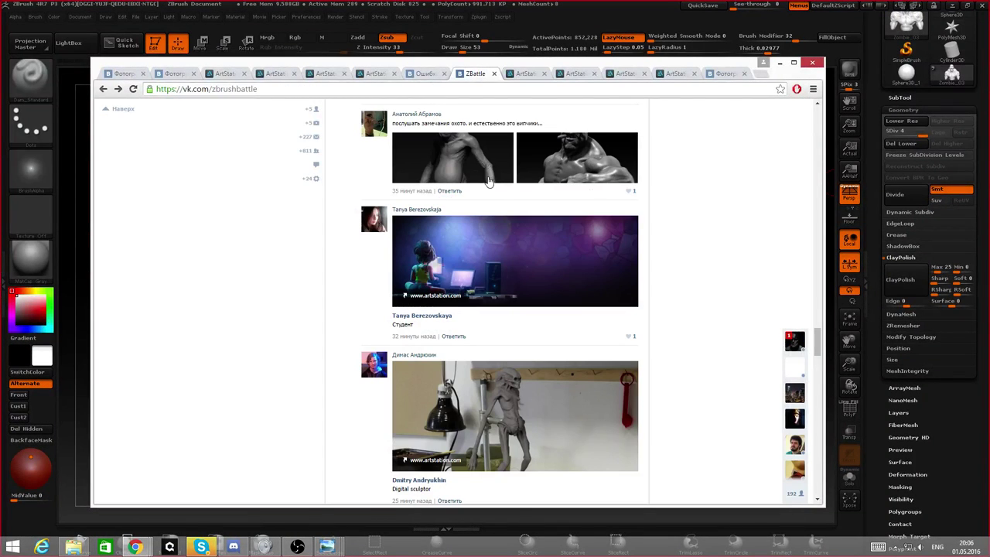
- Open the ArtStation portfolio linked with the clay alien sculpture preview and view its Dwarf Death Knight and Mangalore artworks
scroll(497, 210, down, 2)
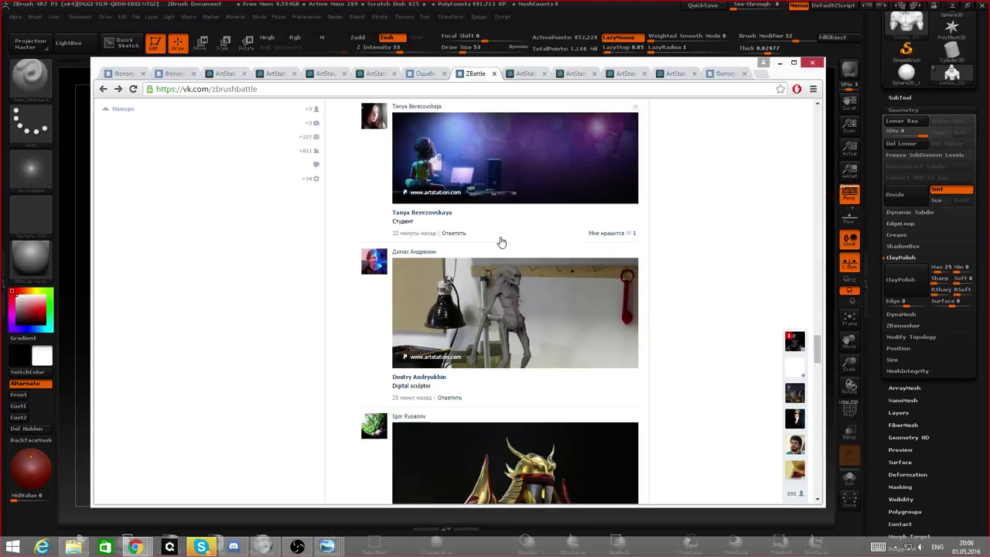
scroll(502, 242, down, 1)
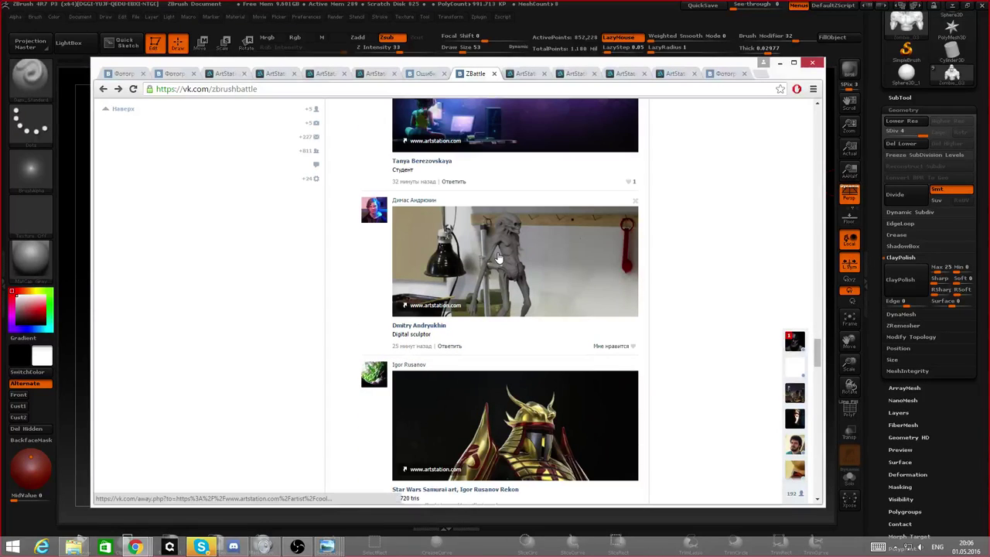
click(498, 258)
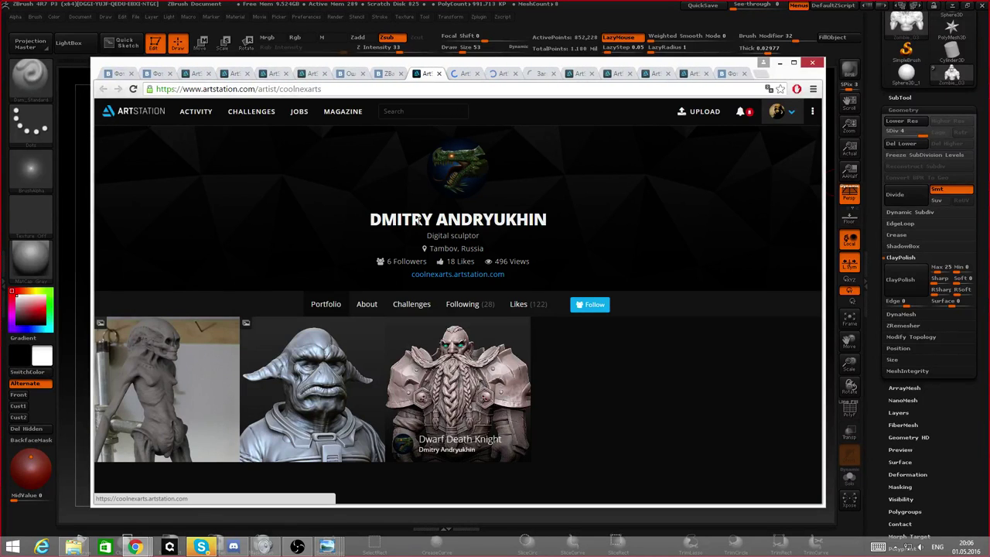
click(540, 73)
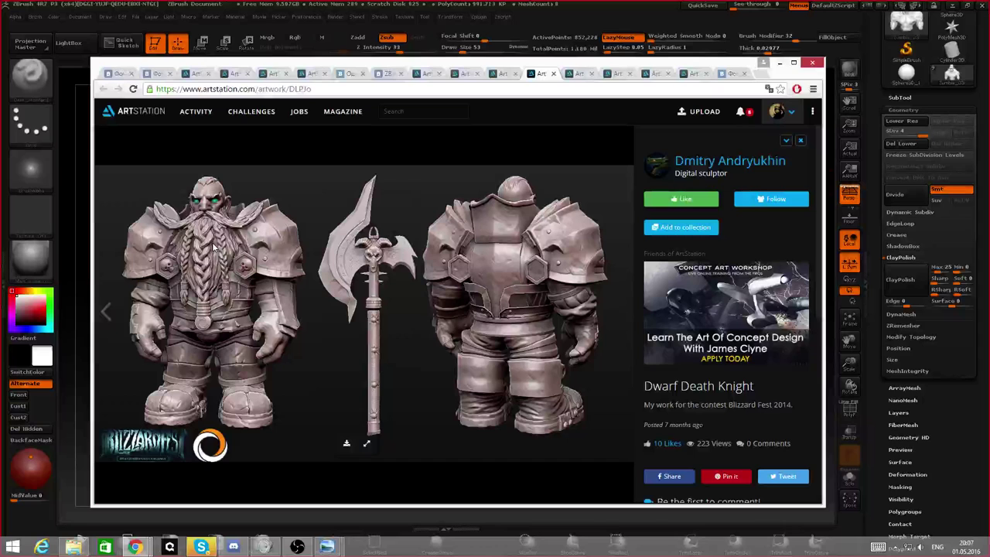
click(501, 73)
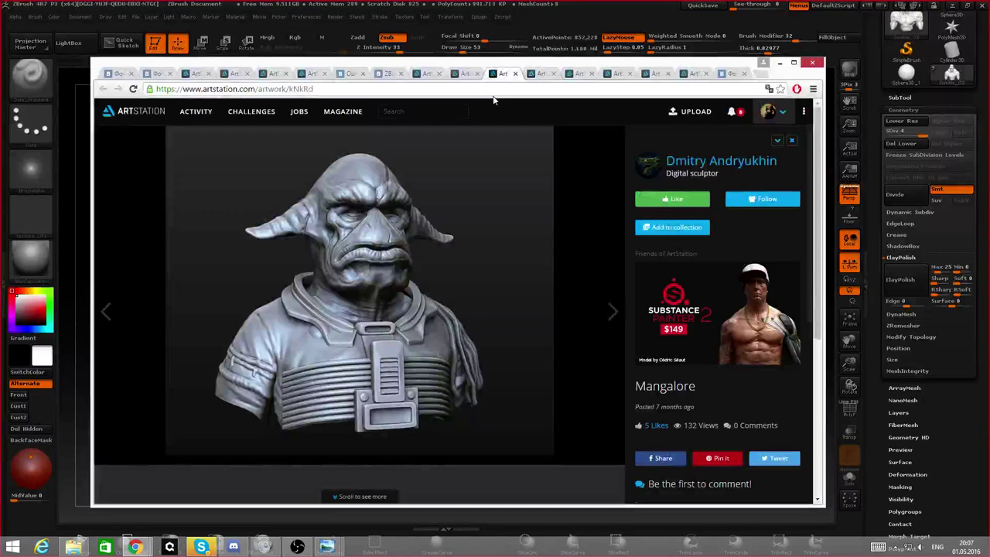
- Examine the Alien Newborn artwork, comparing its three-view sculpt render, lit side render and workshop sculpture photo
click(466, 73)
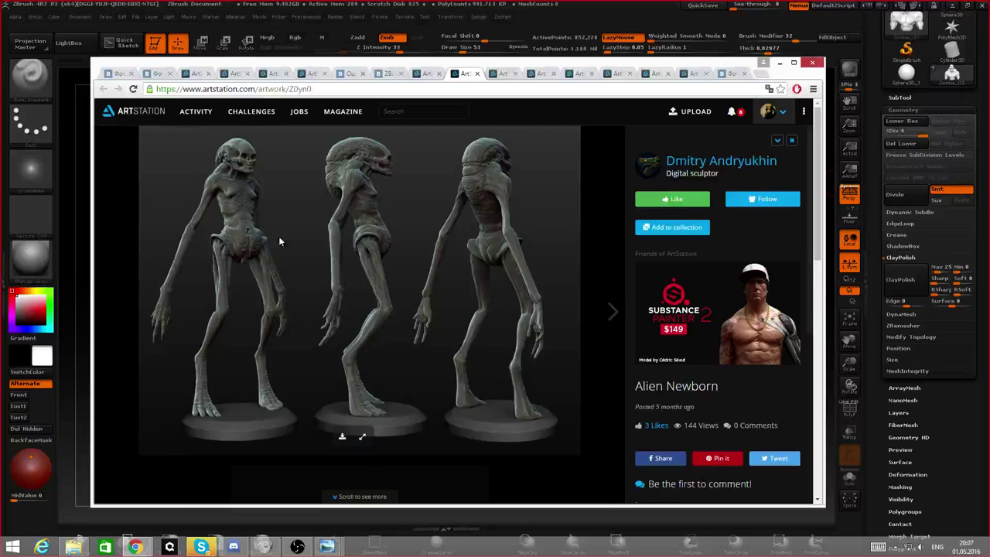
click(356, 241)
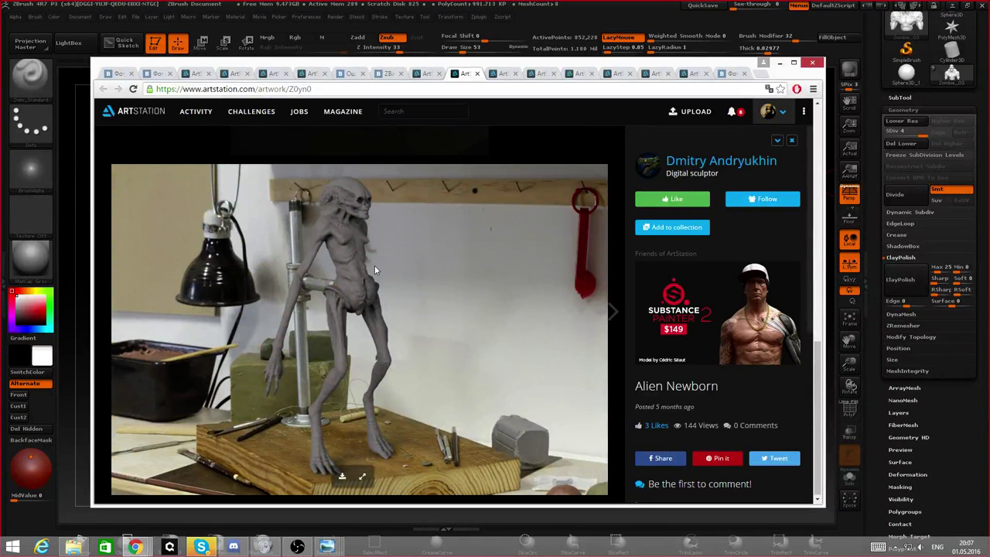
scroll(379, 267, up, 10)
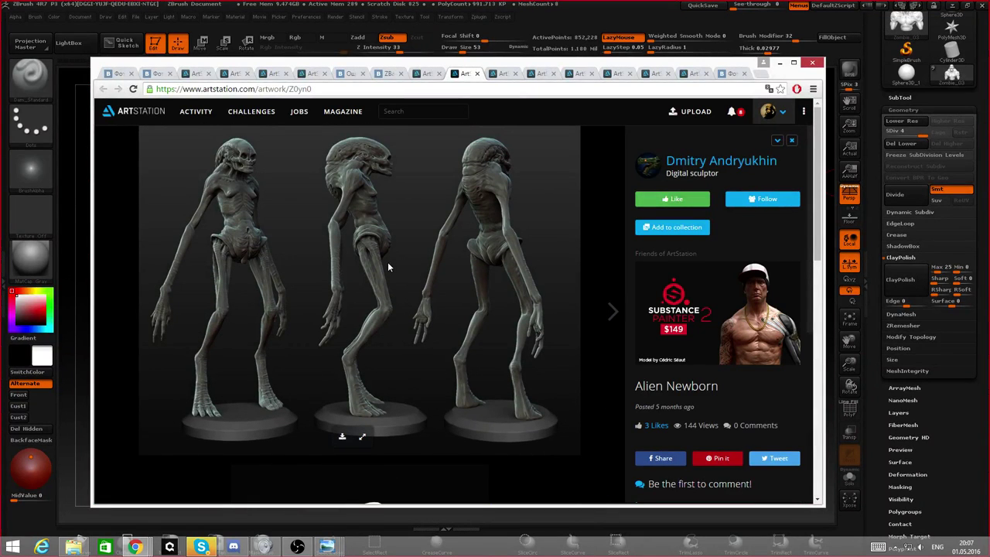
scroll(388, 261, down, 4)
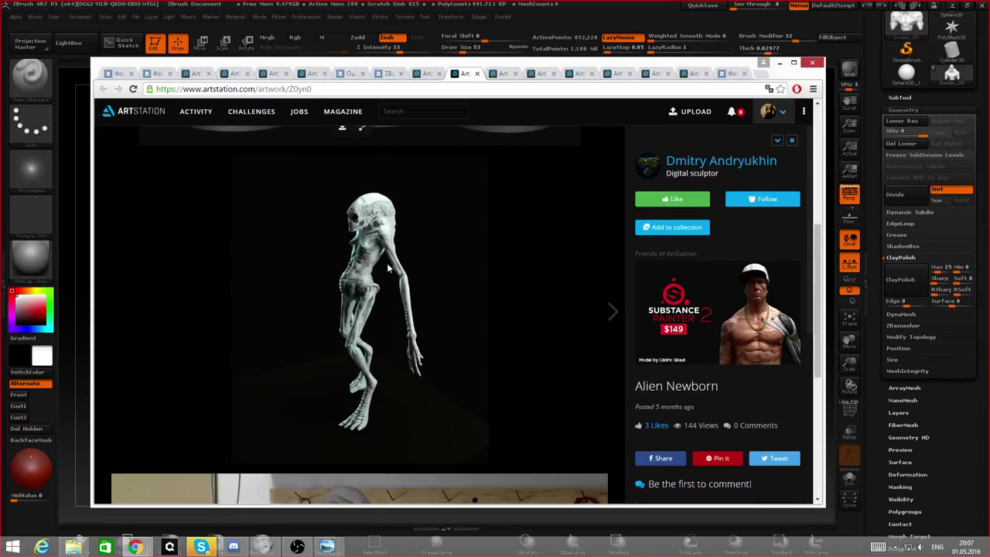
scroll(387, 262, down, 4)
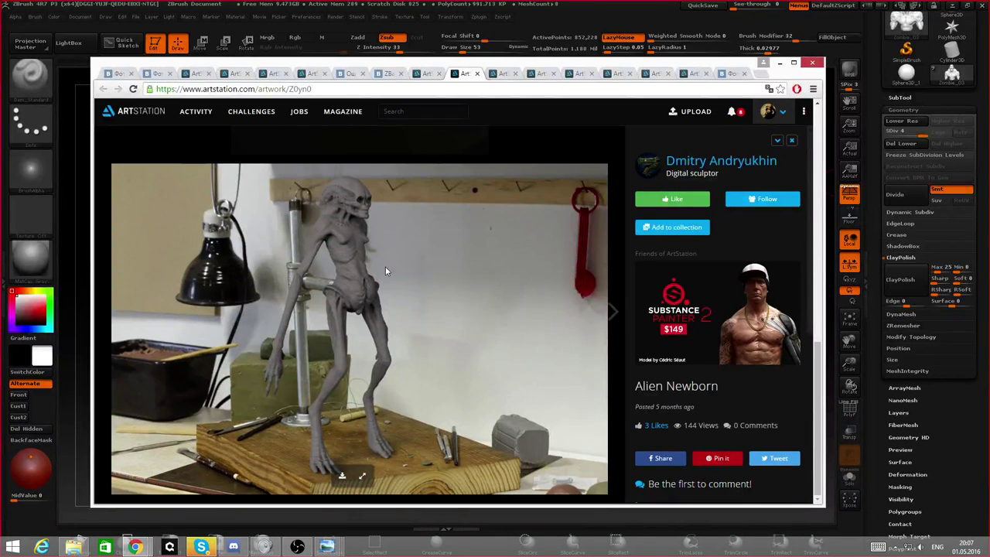
scroll(385, 266, up, 8)
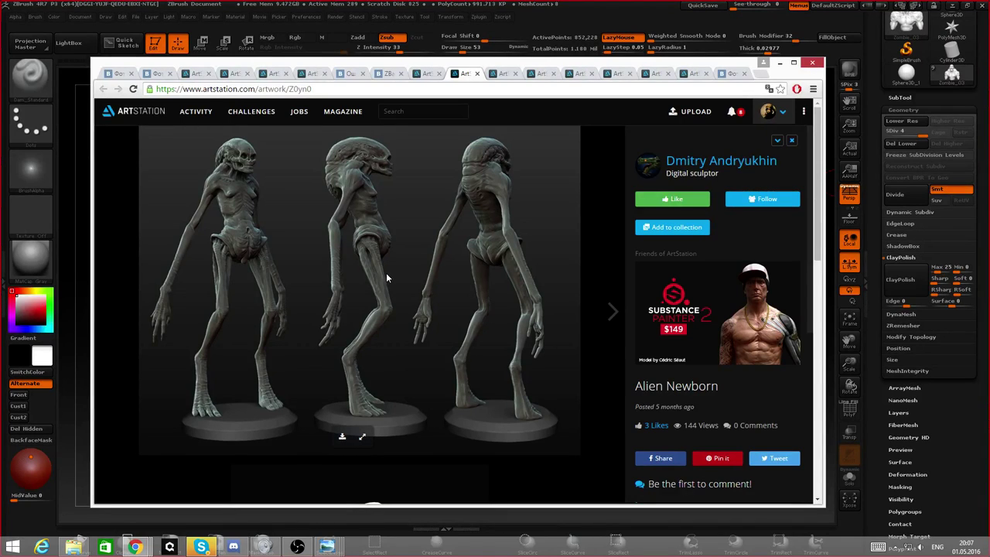
scroll(387, 274, down, 8)
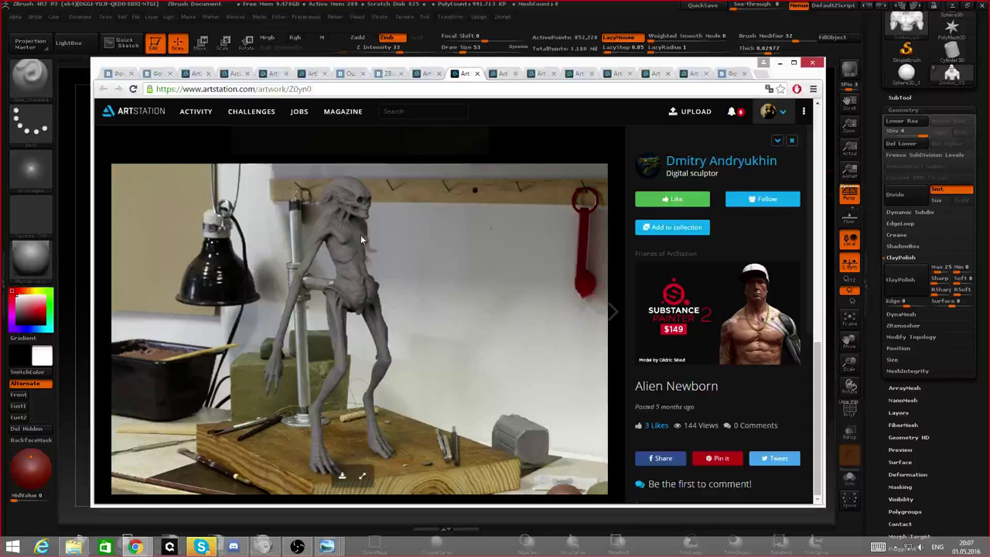
scroll(360, 234, up, 3)
scroll(329, 252, down, 3)
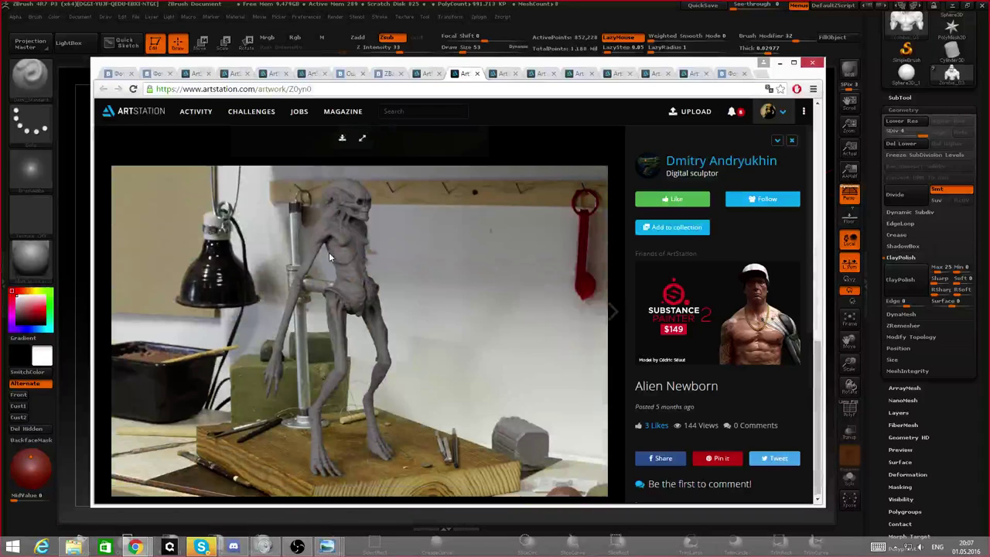
scroll(329, 252, up, 3)
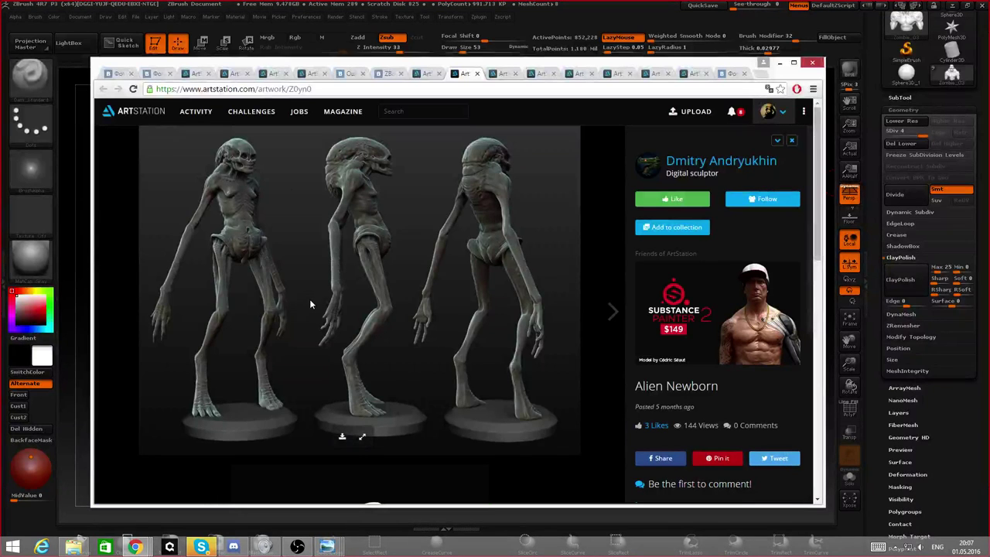
scroll(311, 306, down, 5)
scroll(311, 313, up, 1)
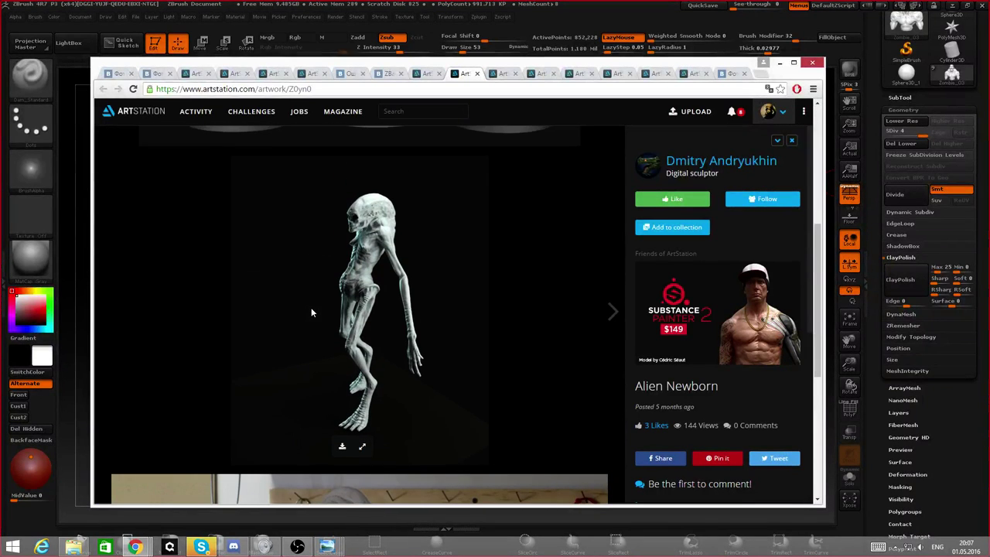
scroll(311, 313, up, 3)
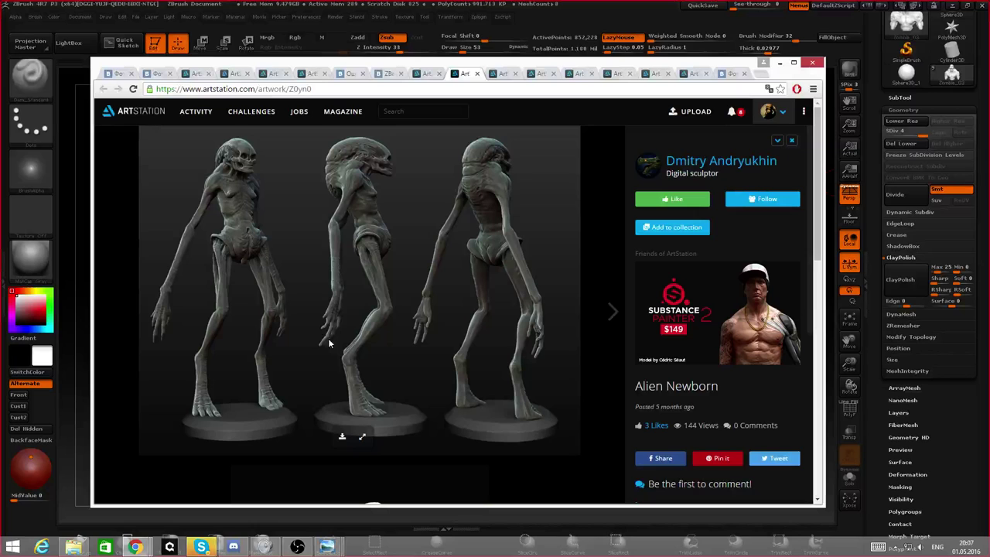
scroll(329, 345, down, 3)
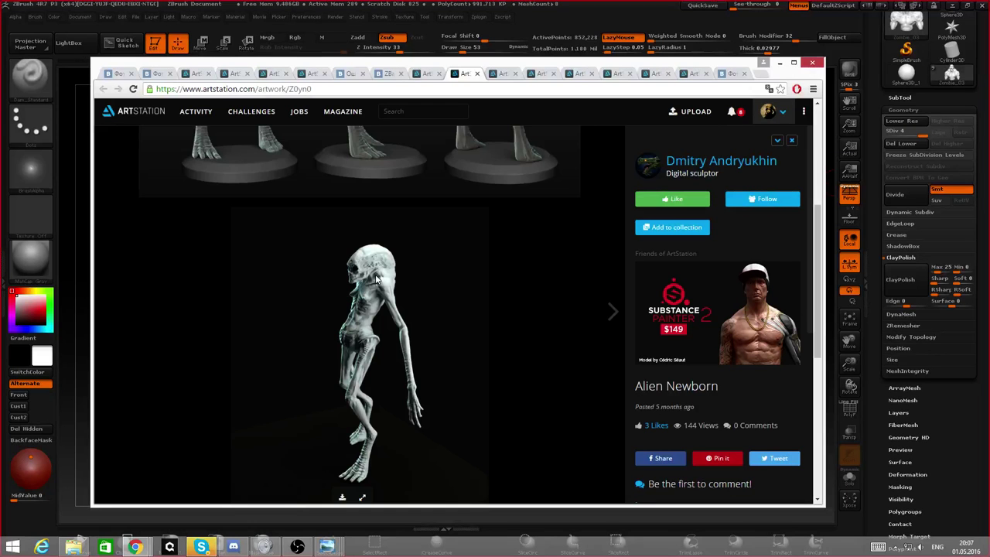
scroll(377, 280, down, 1)
scroll(401, 281, up, 4)
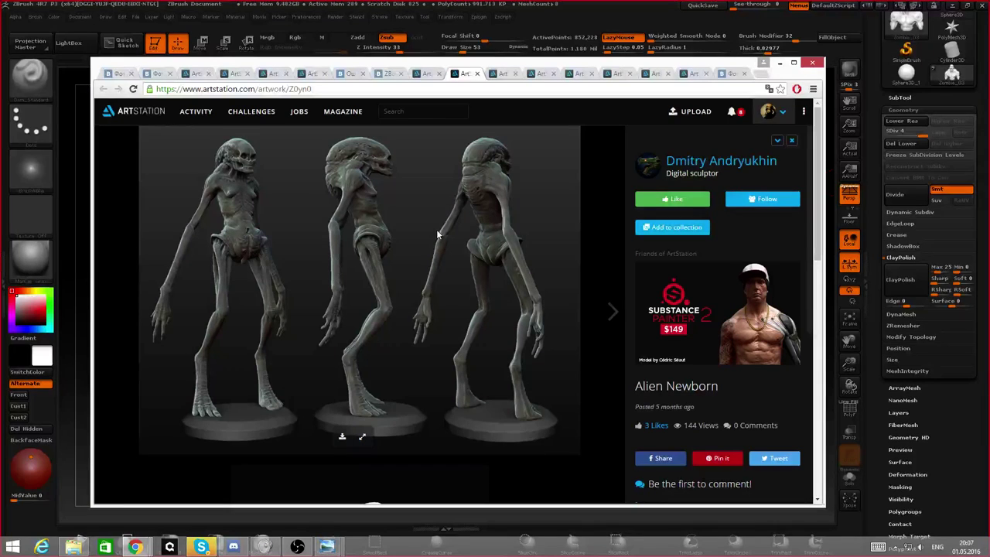
- Recheck the Mangalore bust, return to the ZBattle comments and open the linked Star Wars Samurai art page
click(500, 73)
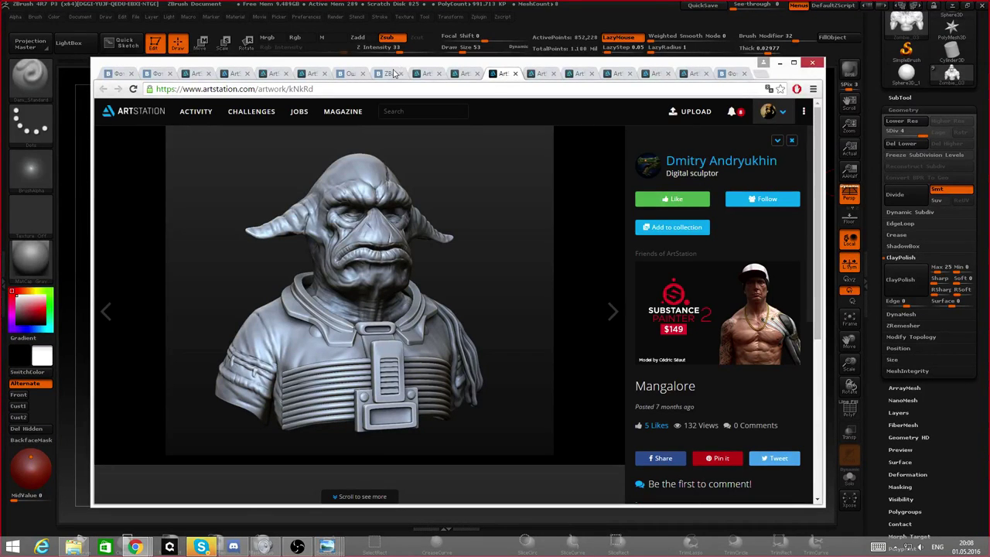
click(393, 72)
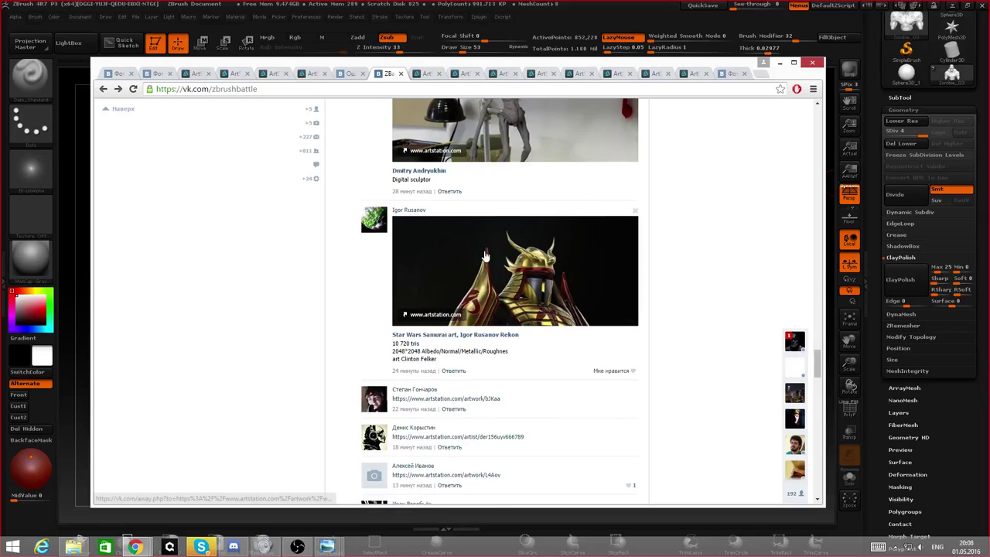
click(400, 73)
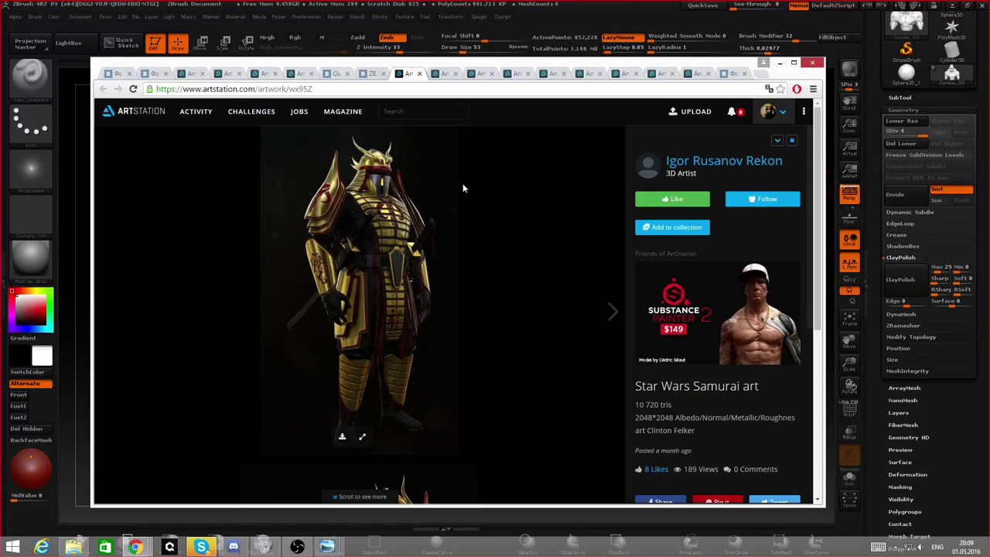
- Compare the front and back renders of the Star Wars Samurai art character
scroll(463, 188, down, 5)
scroll(463, 188, up, 5)
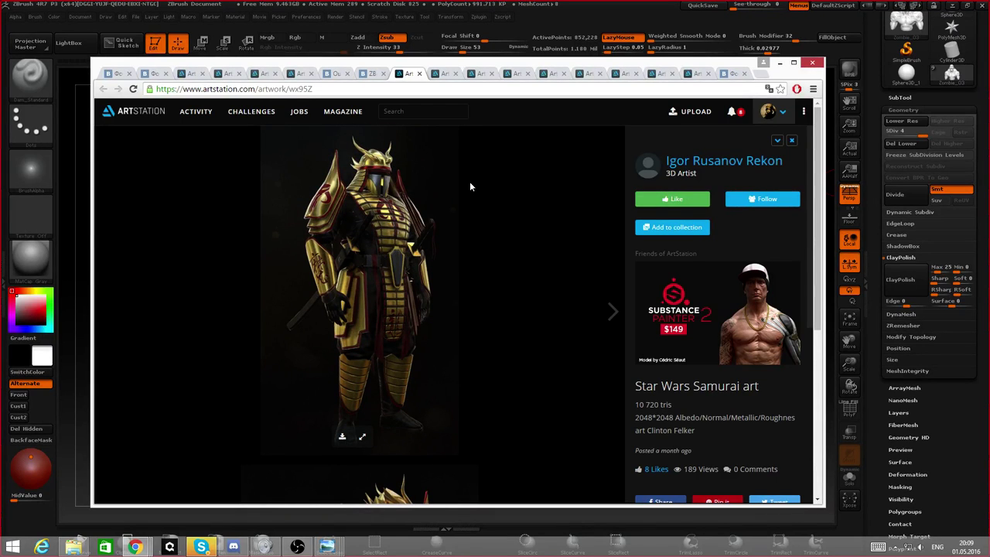
scroll(475, 200, down, 3)
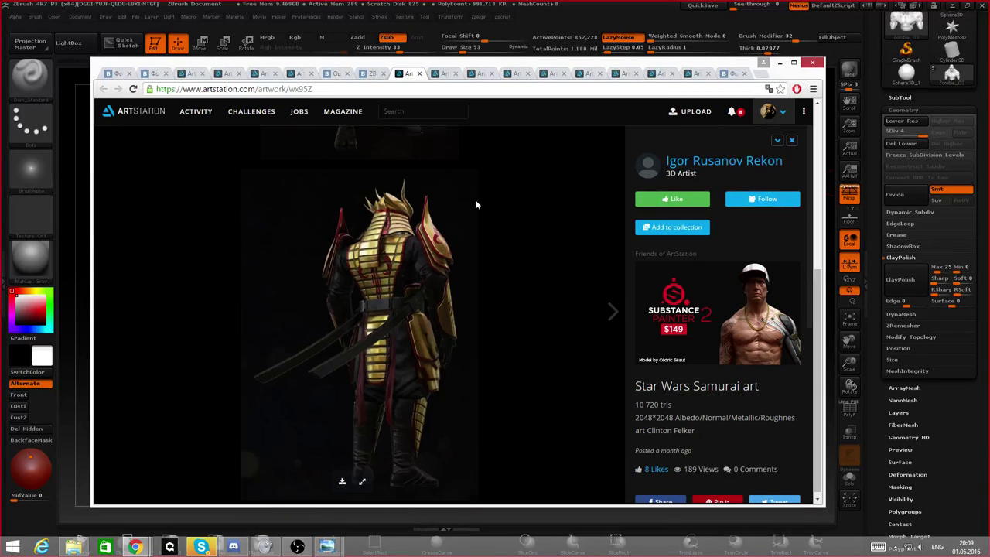
scroll(475, 203, up, 3)
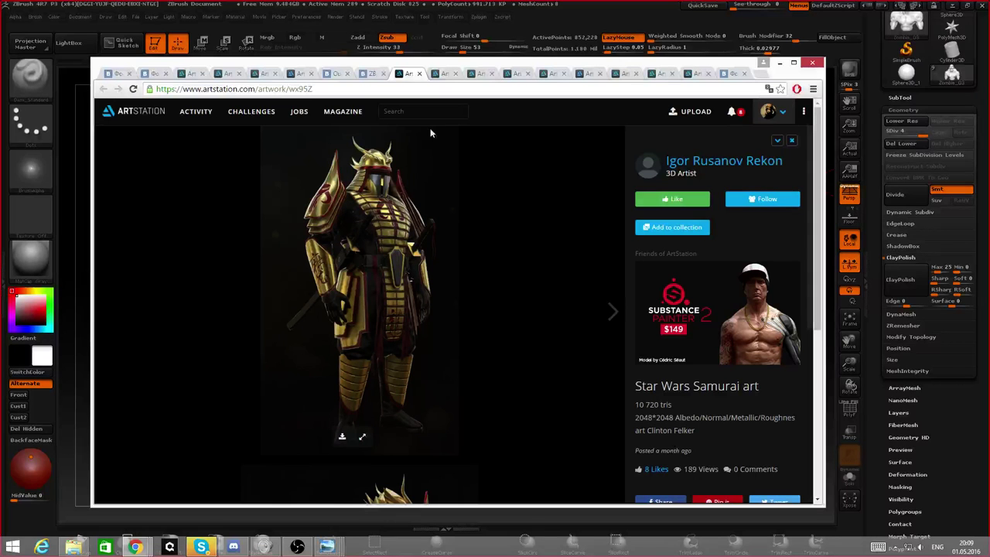
scroll(398, 199, down, 4)
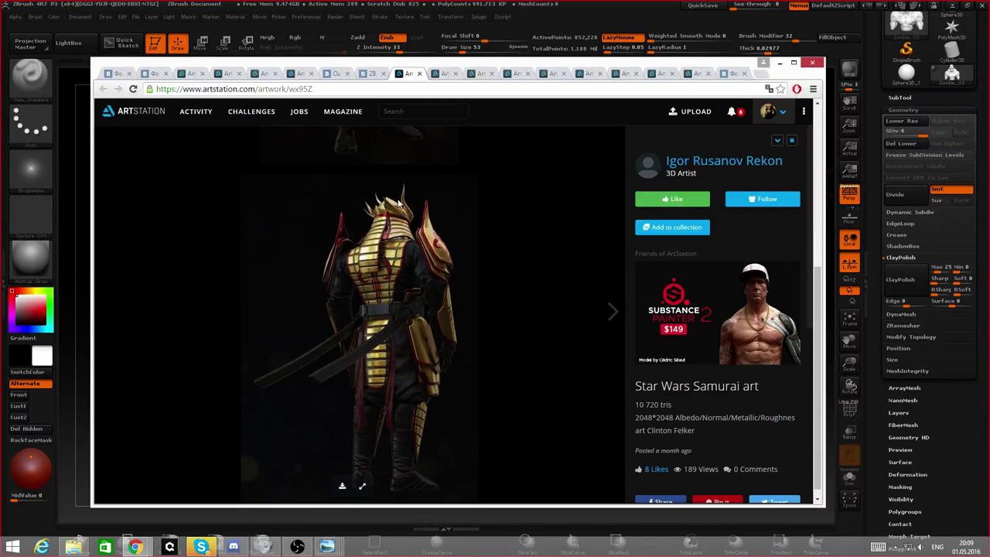
scroll(398, 199, up, 4)
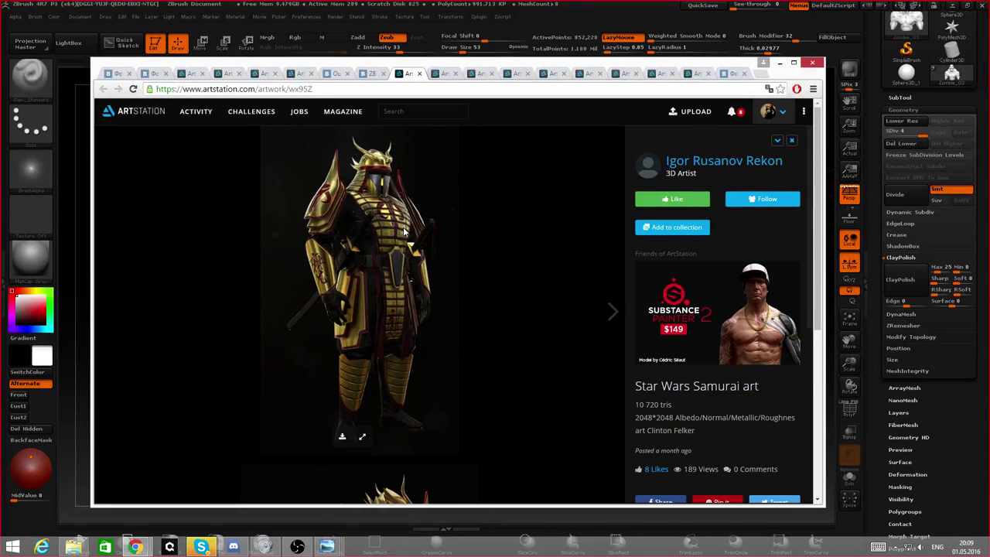
- Recheck the samurai character's armour from the front and back
scroll(403, 227, down, 2)
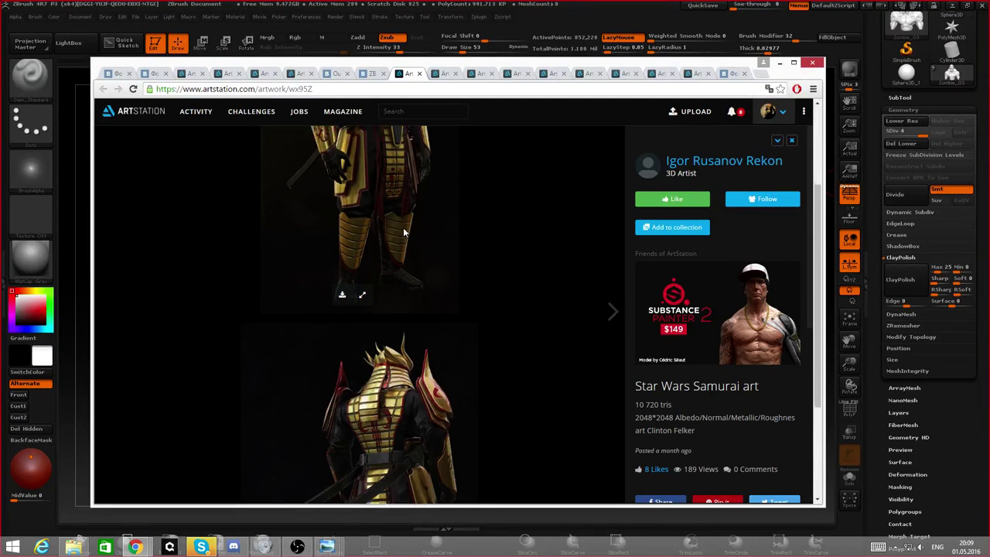
scroll(400, 229, up, 2)
scroll(397, 226, down, 4)
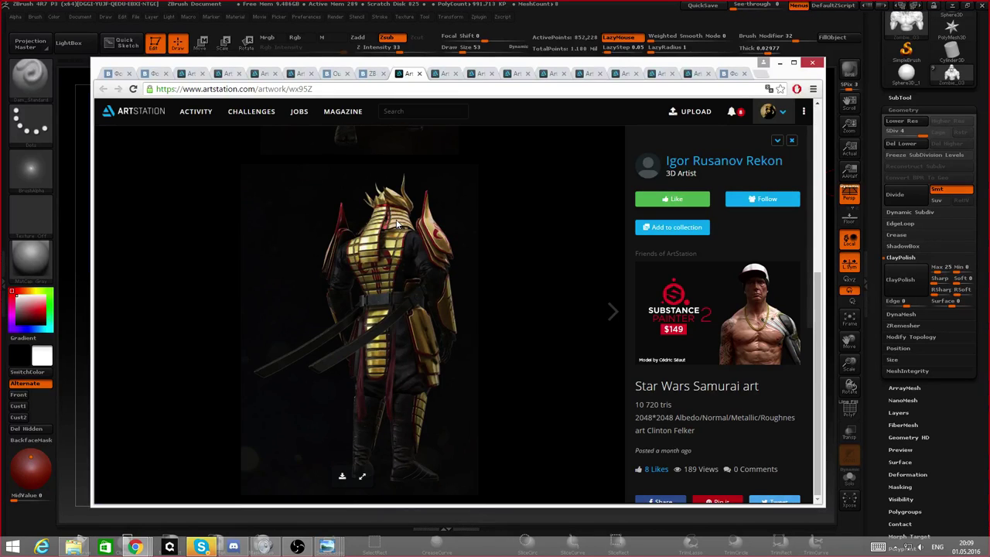
scroll(397, 225, up, 4)
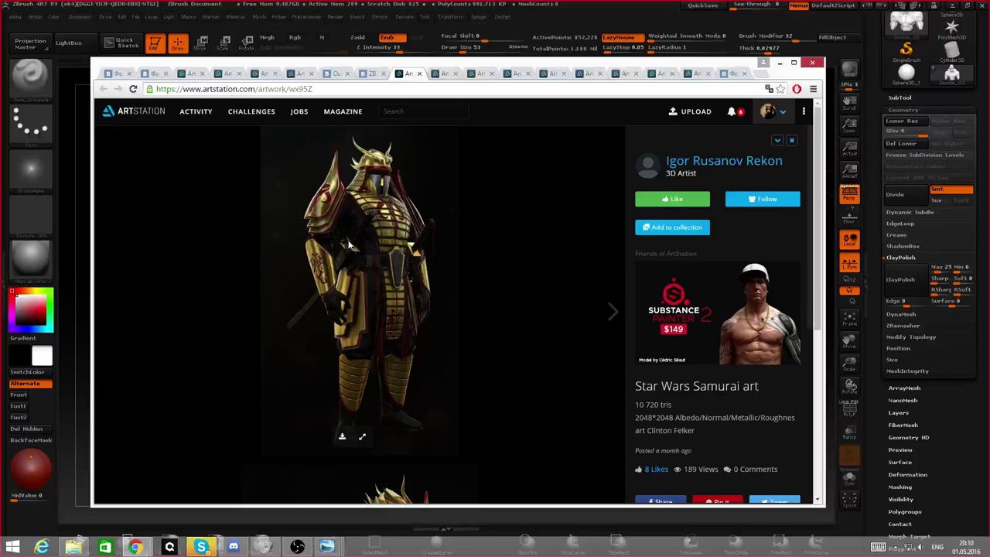
- Return to the ZBattle comments and open the ArtStation artwork linked in the comment below the Star Wars Samurai post
click(373, 74)
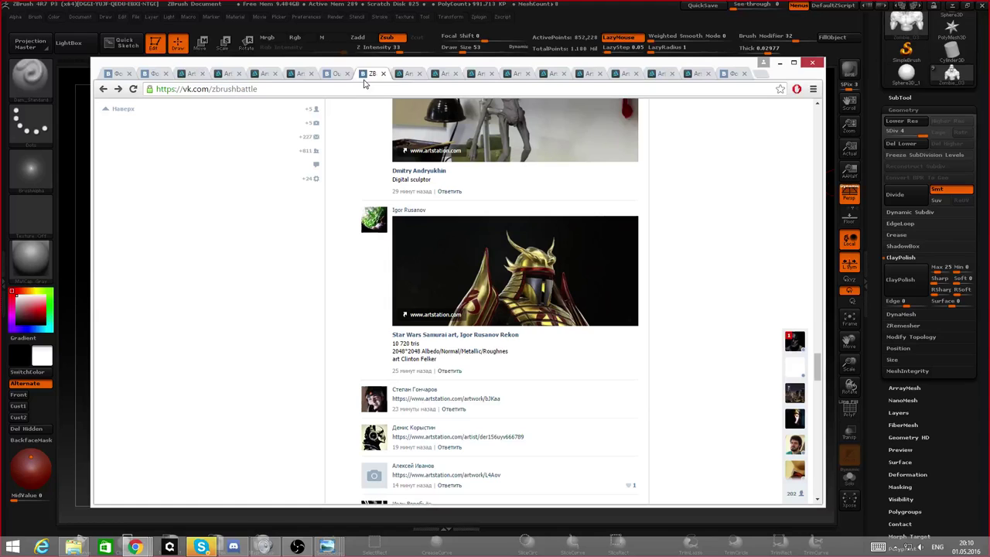
scroll(506, 232, down, 1)
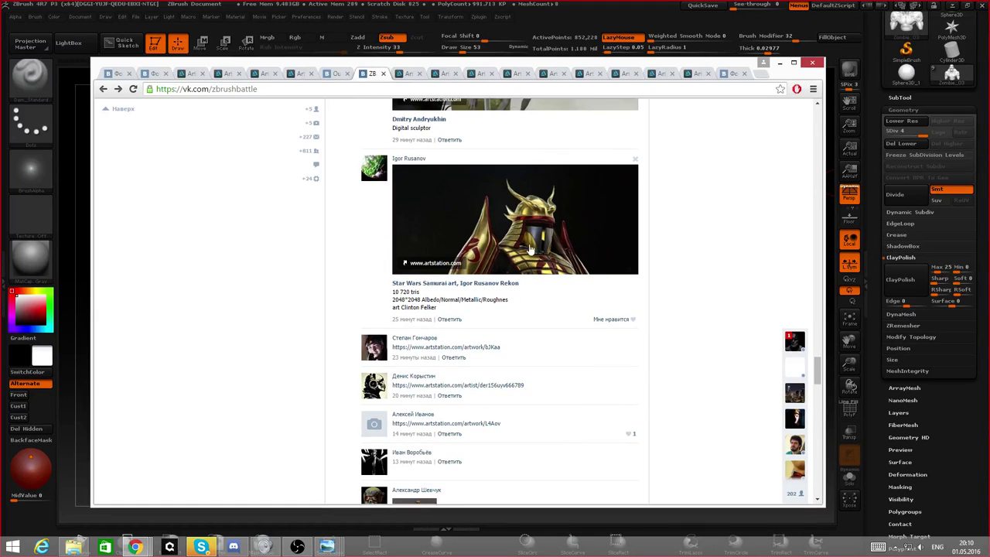
scroll(577, 255, down, 1)
scroll(577, 255, down, 1)
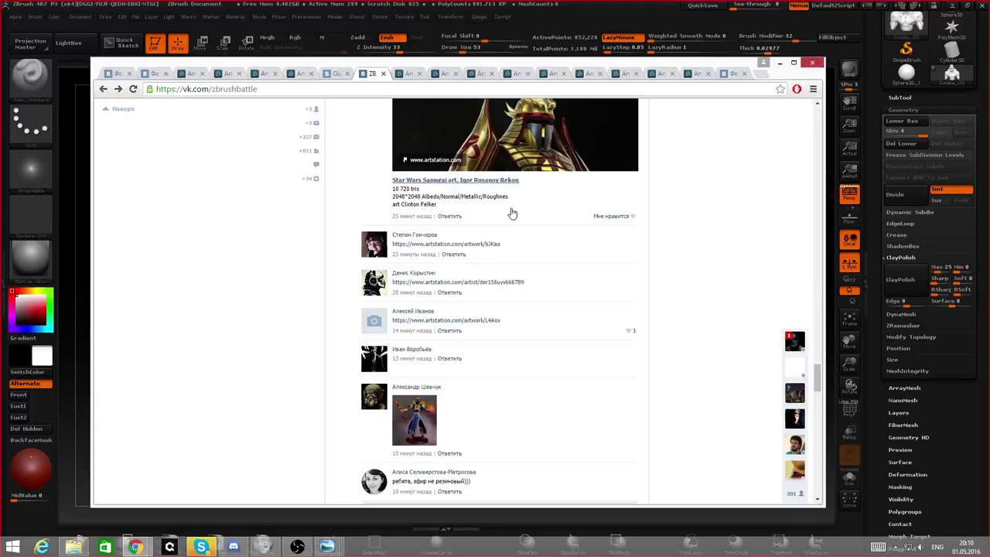
click(482, 244)
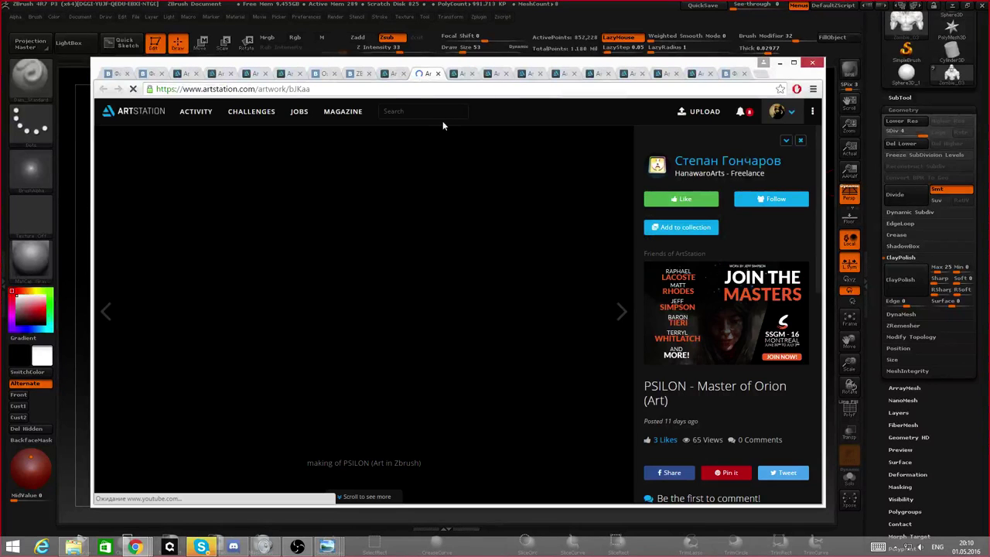
- Examine the PSILON - Master of Orion artwork, comparing the coloured render with the three-view sculpt render
scroll(452, 161, down, 3)
scroll(453, 164, down, 2)
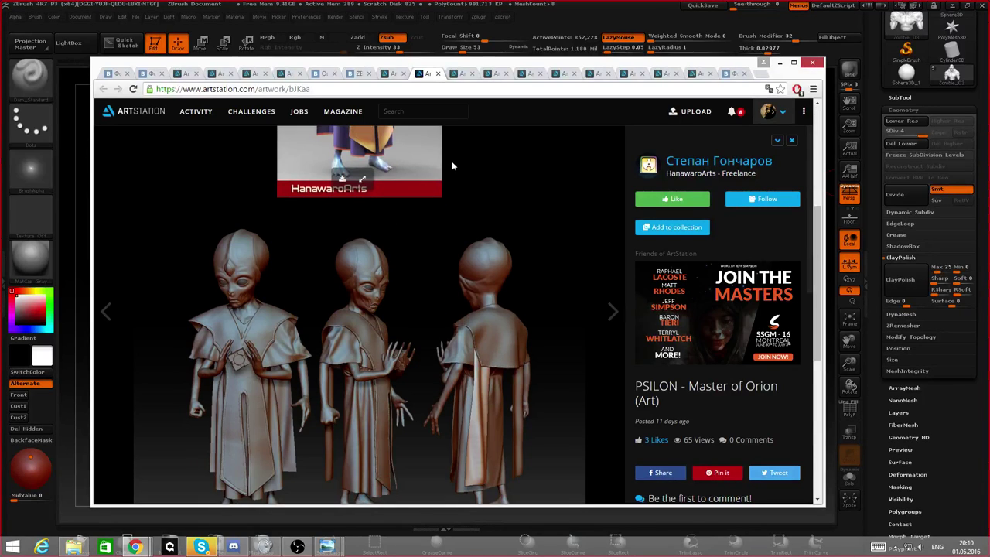
scroll(452, 164, up, 3)
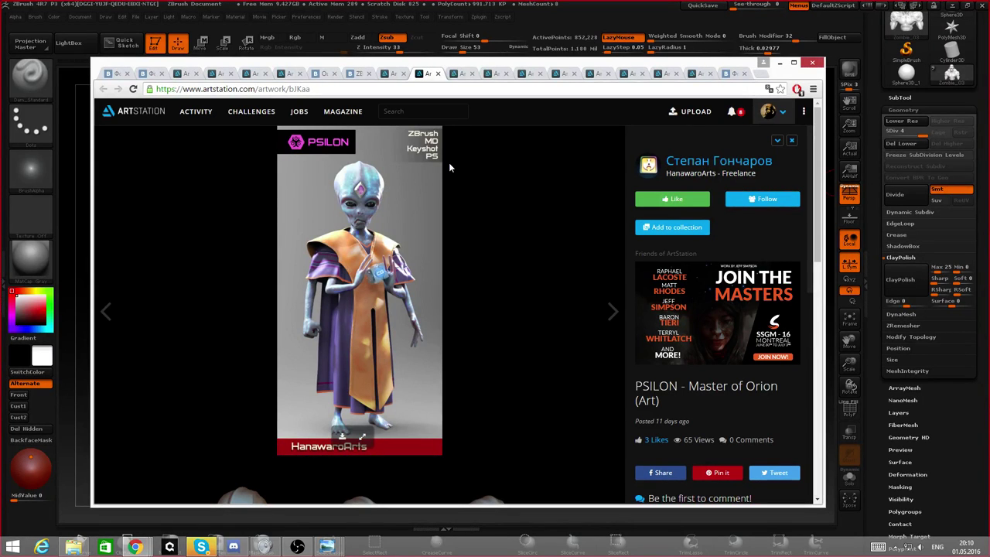
scroll(449, 163, down, 4)
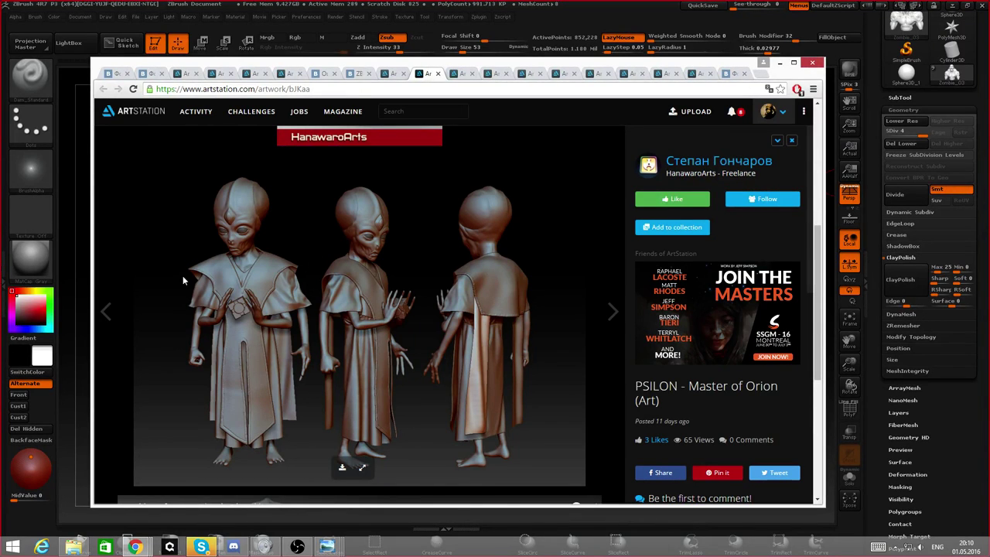
scroll(186, 280, up, 4)
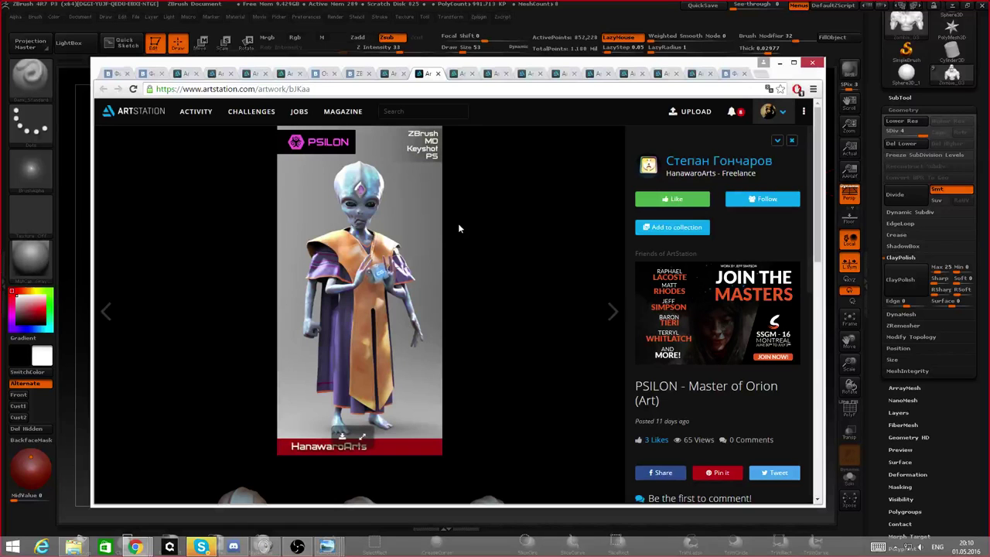
scroll(373, 261, down, 3)
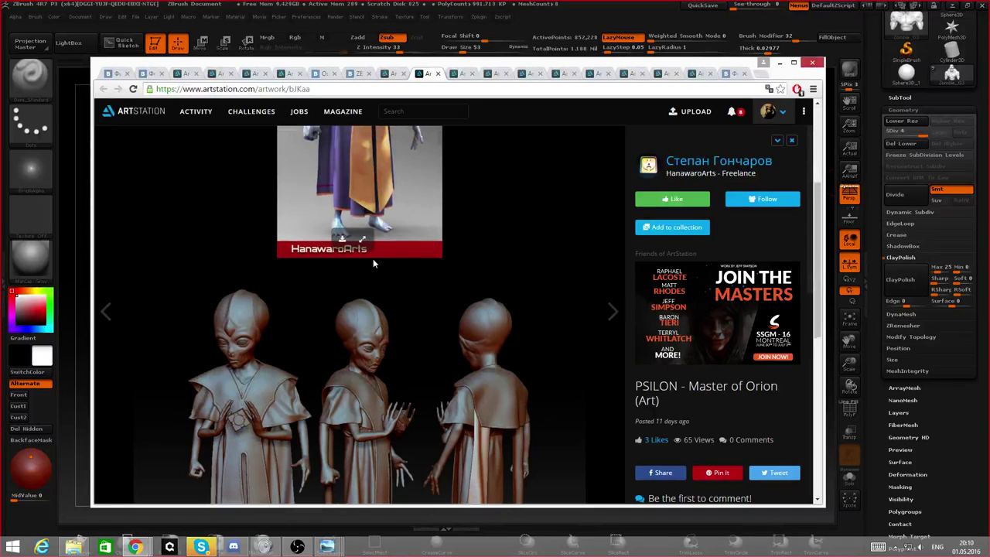
scroll(373, 263, down, 2)
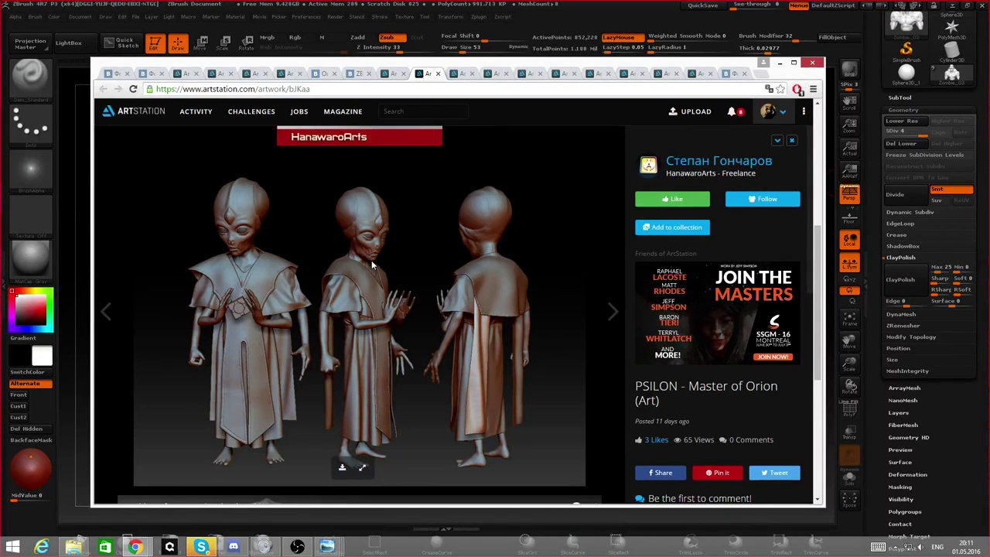
scroll(372, 265, up, 5)
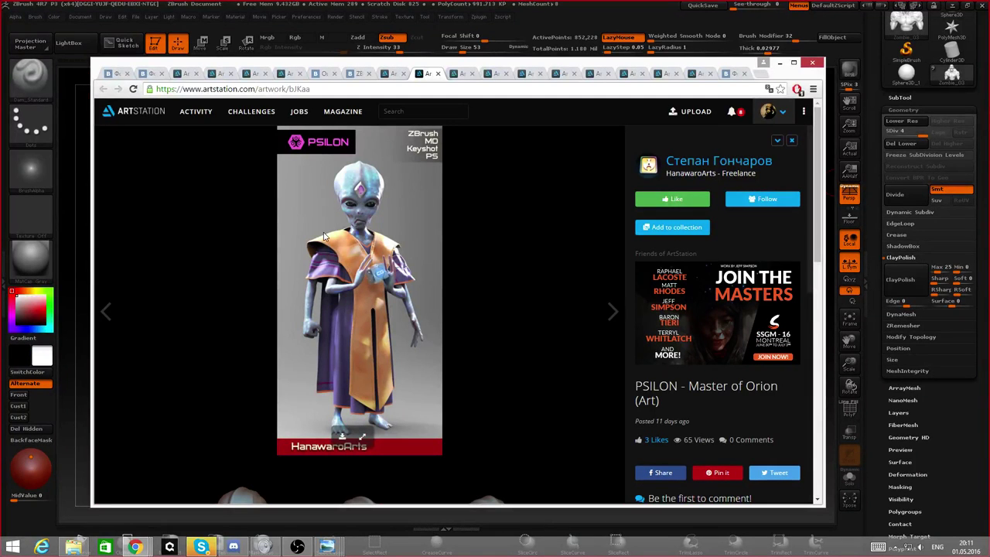
- Look back at the Star Wars Samurai page, then return to the ZBattle comments
click(393, 74)
click(422, 74)
scroll(335, 350, down, 3)
scroll(322, 323, up, 3)
click(387, 74)
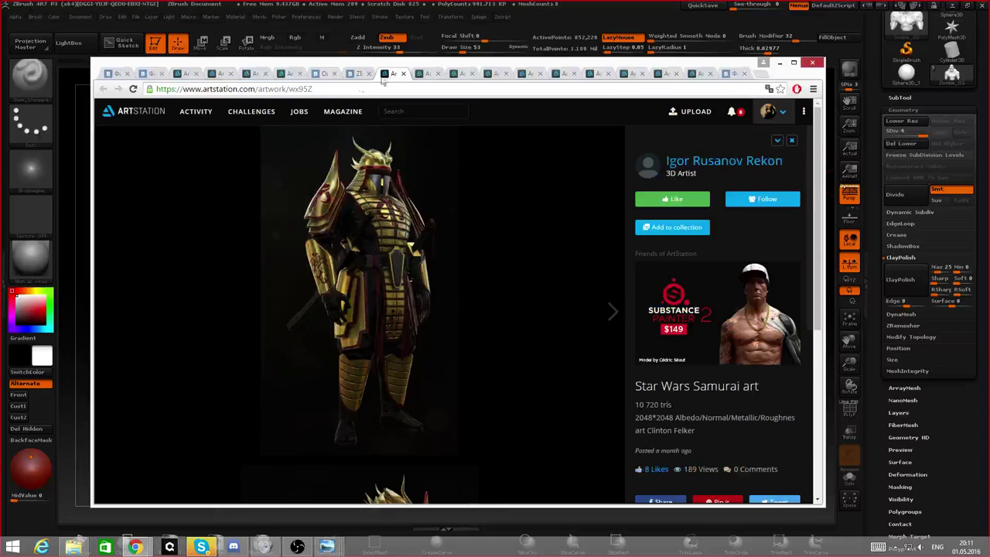
click(347, 74)
click(322, 74)
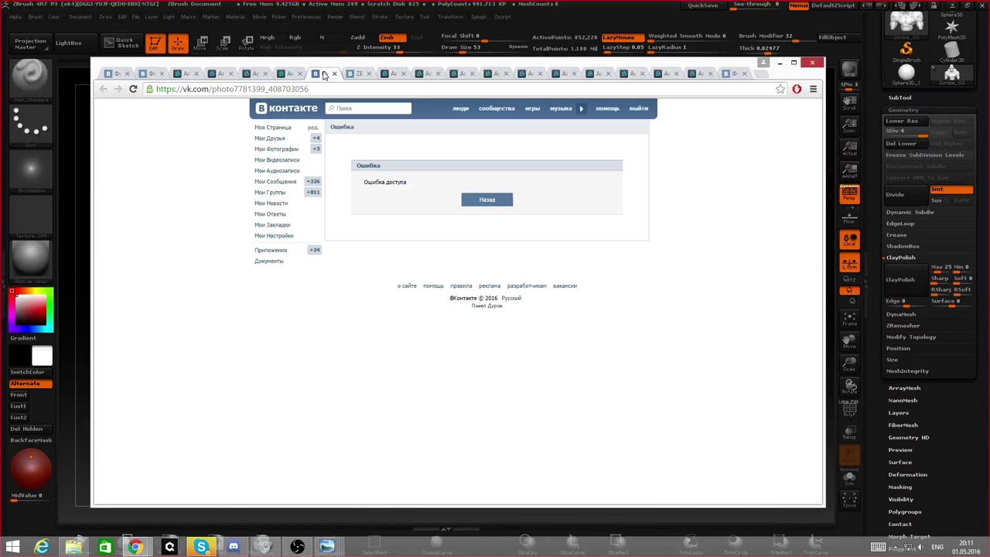
click(354, 74)
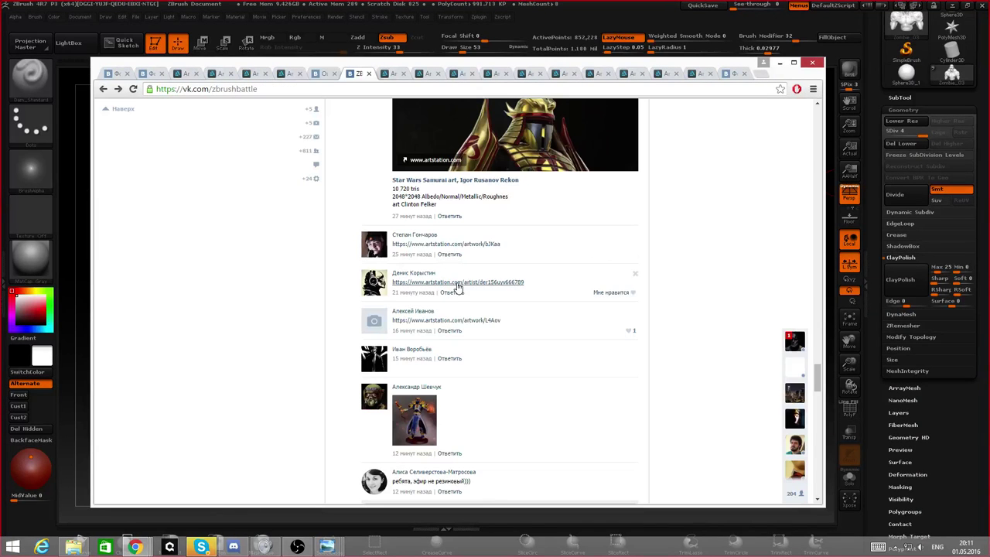
- Open the linked ArtStation artist portfolio, close the Star Wars Samurai and PSILON pages, and view the portfolio's artwork thumbnails
middle_click(456, 284)
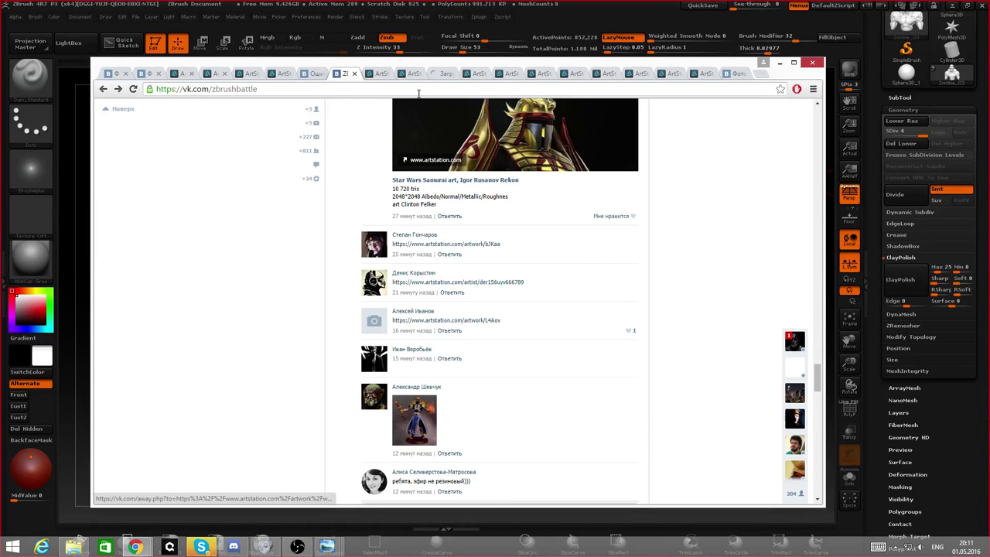
click(385, 73)
click(387, 73)
click(387, 74)
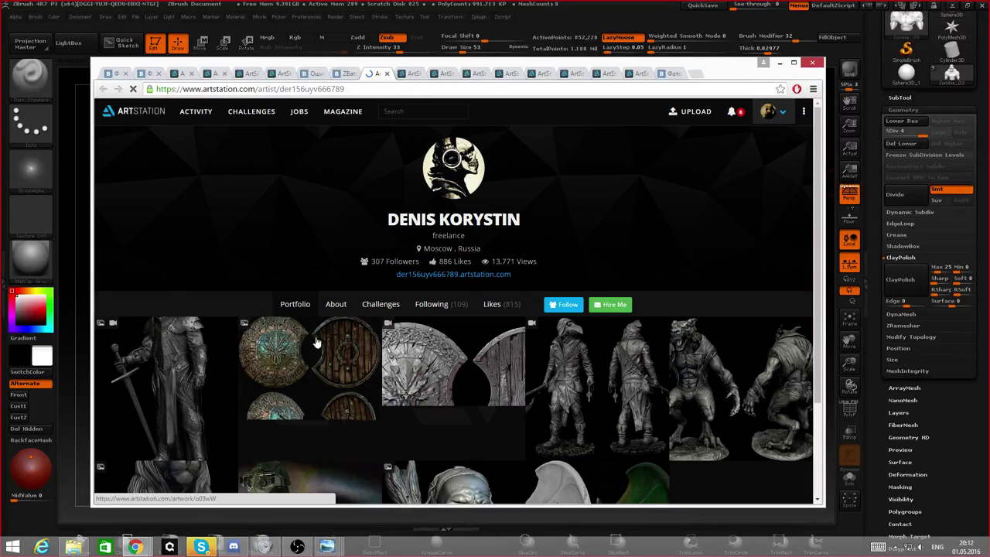
scroll(313, 339, down, 2)
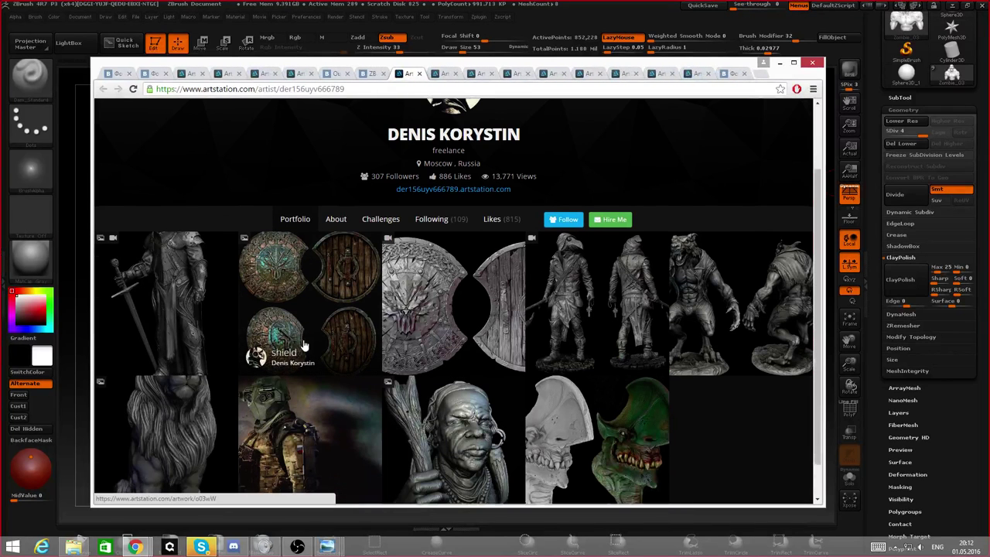
scroll(304, 345, down, 1)
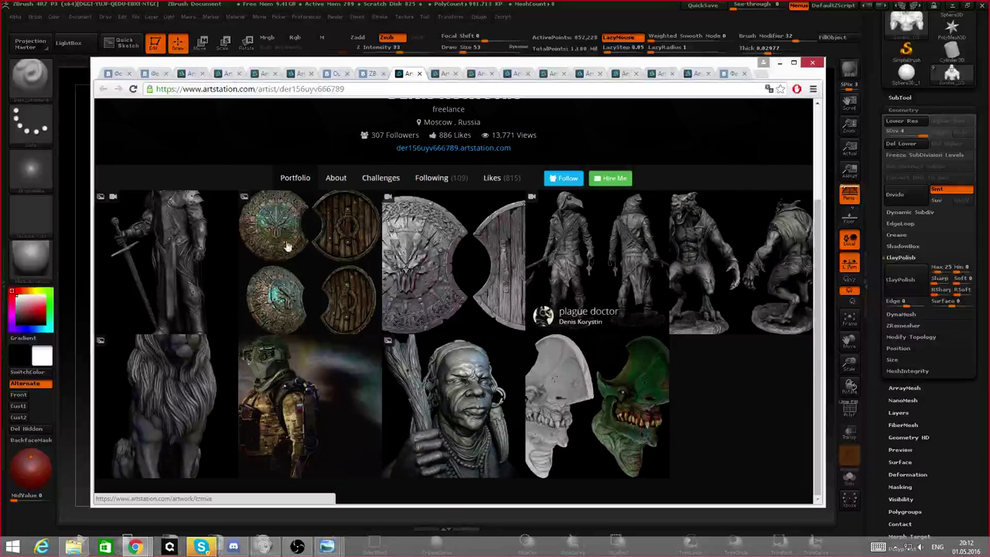
- Open the knight WIP artwork from the portfolio and look through its renders down to the knight video
click(184, 248)
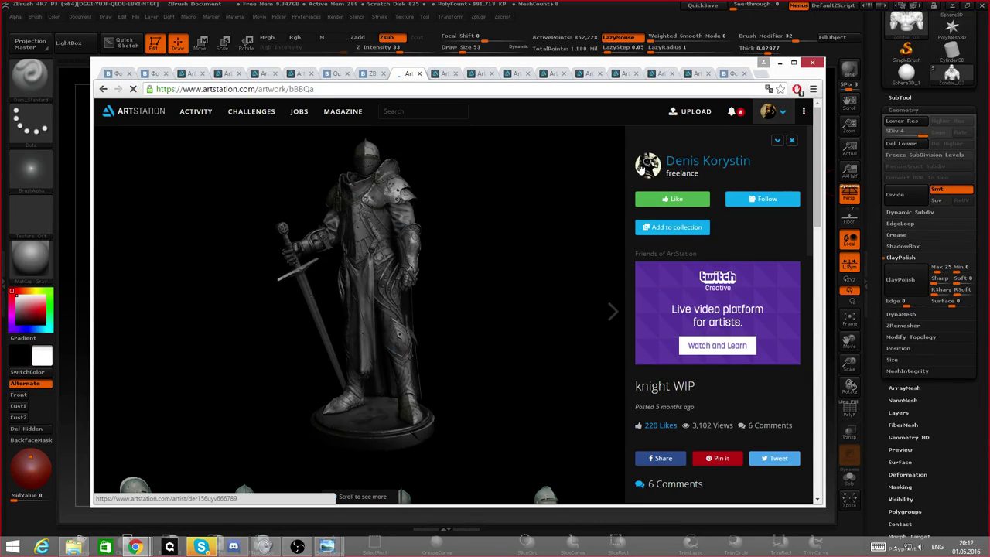
scroll(453, 202, down, 3)
scroll(454, 202, up, 3)
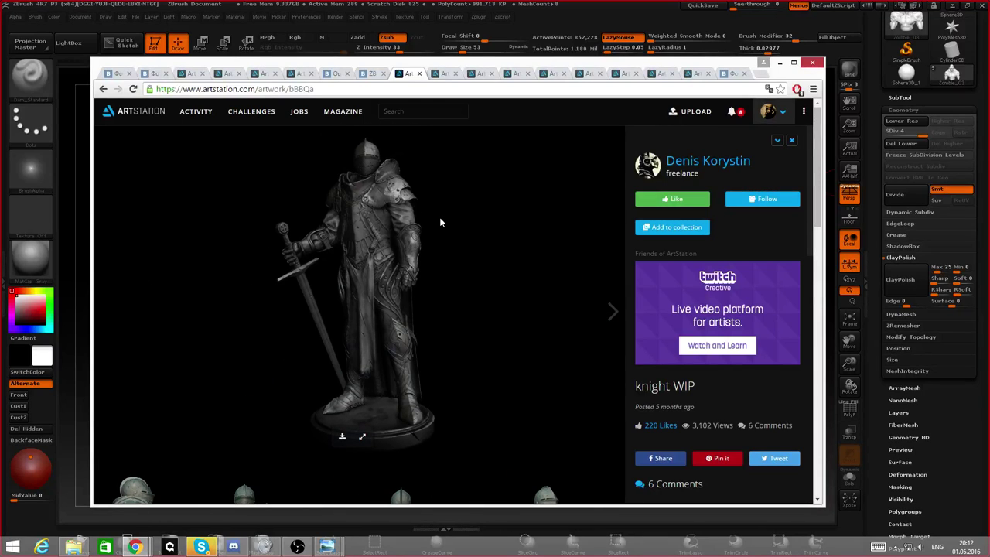
scroll(439, 223, down, 5)
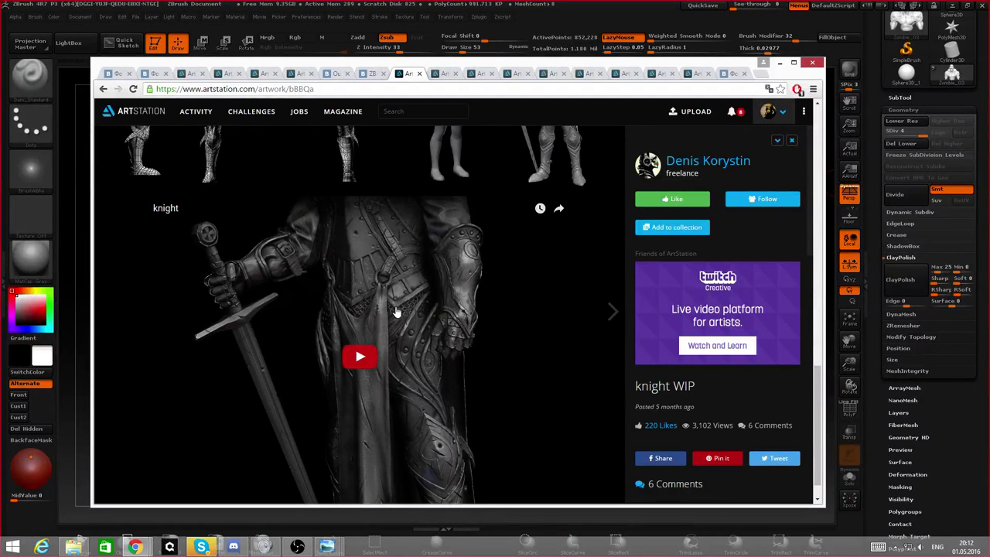
scroll(394, 310, up, 3)
scroll(391, 318, up, 3)
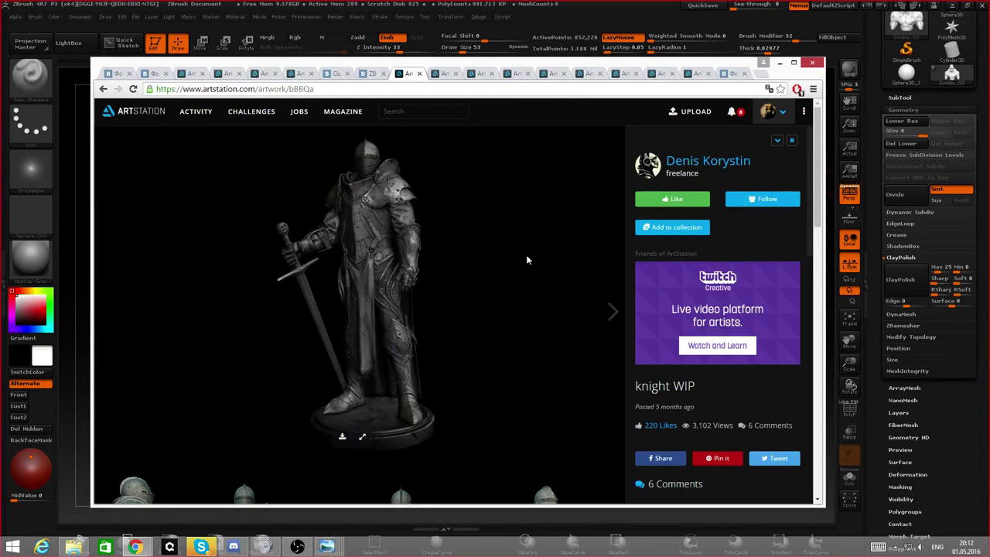
- Maximize the browser window and examine the knight's full-figure render and multi-angle armour views in detail
double_click(452, 65)
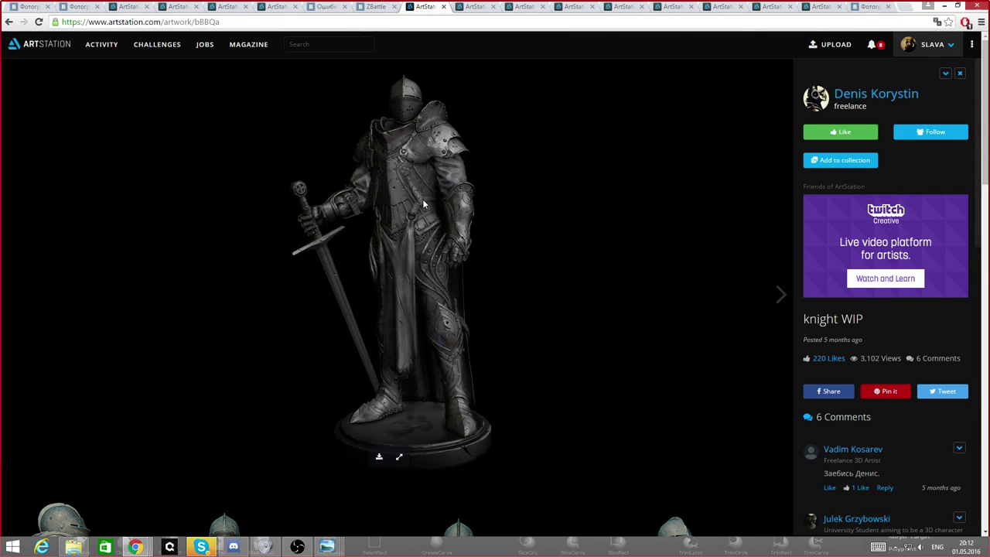
scroll(423, 203, down, 4)
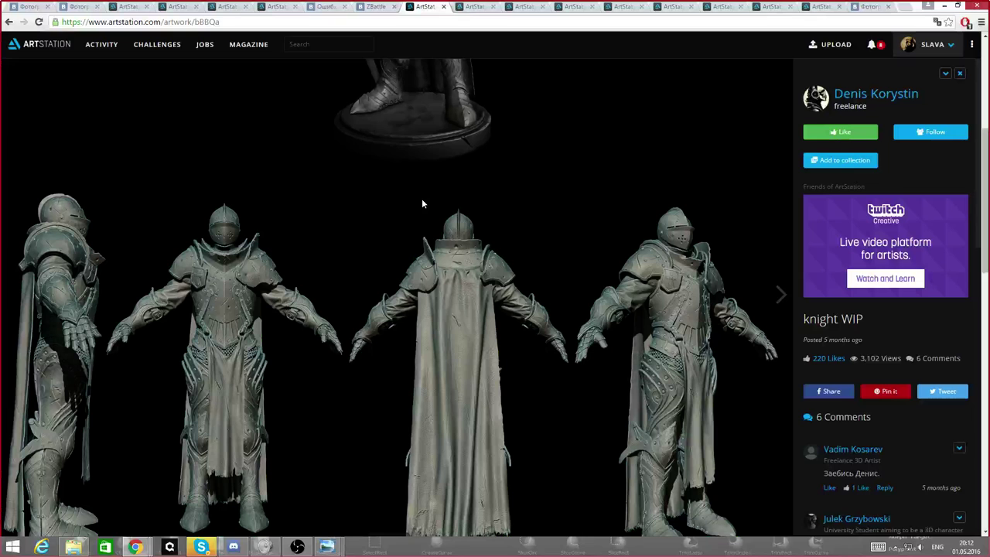
scroll(422, 202, down, 1)
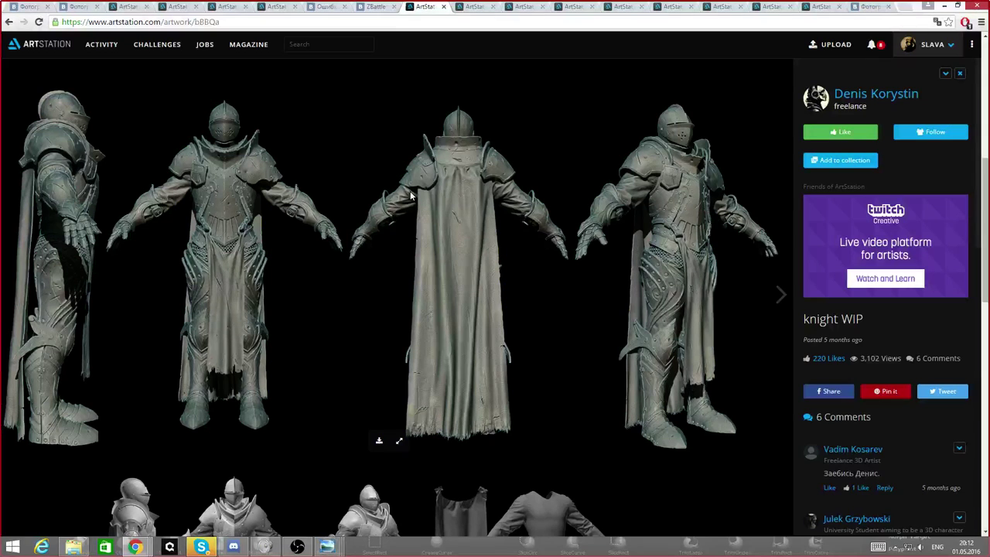
scroll(410, 195, down, 4)
scroll(410, 195, up, 4)
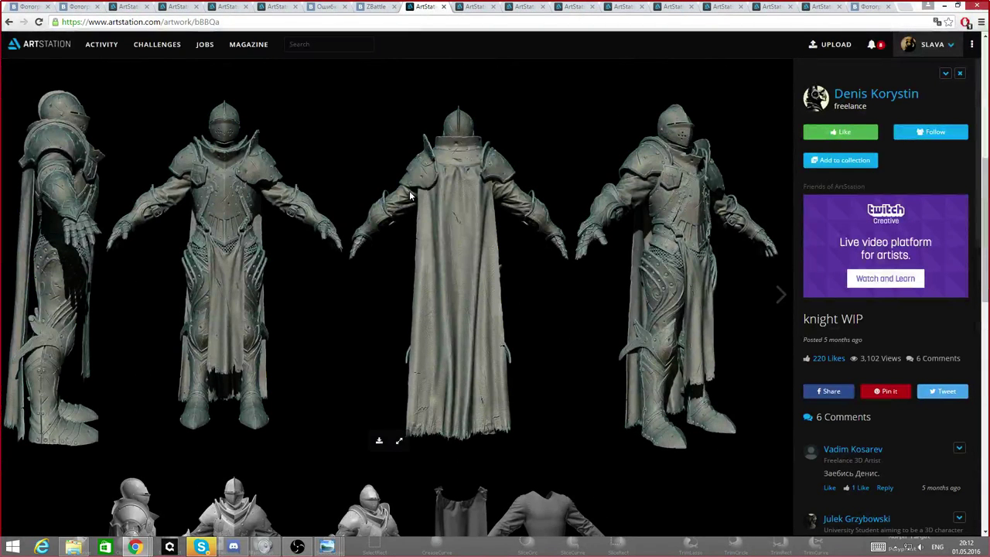
scroll(410, 195, up, 5)
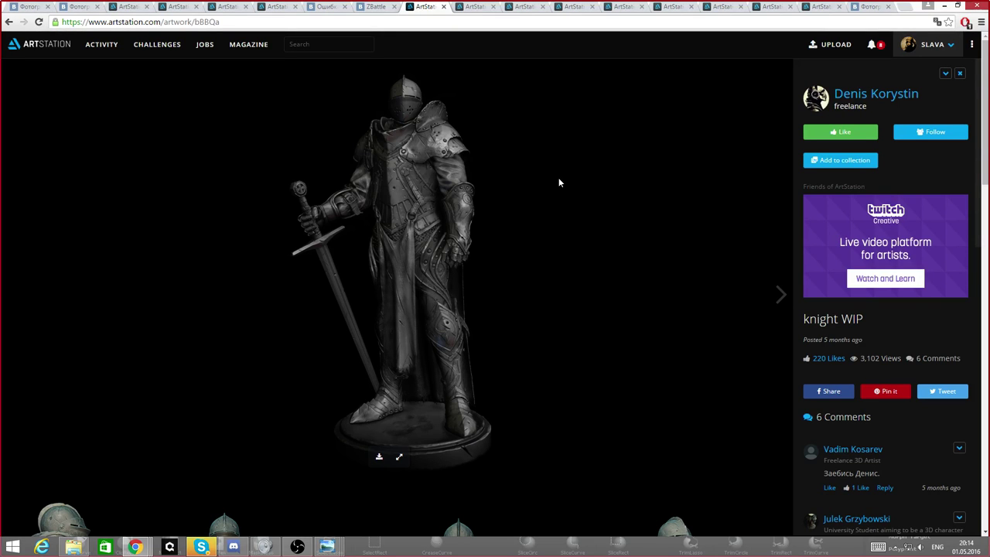
- Advance through the shield and shield WIP artworks to plague doctor and examine its front and back renders
key(Right)
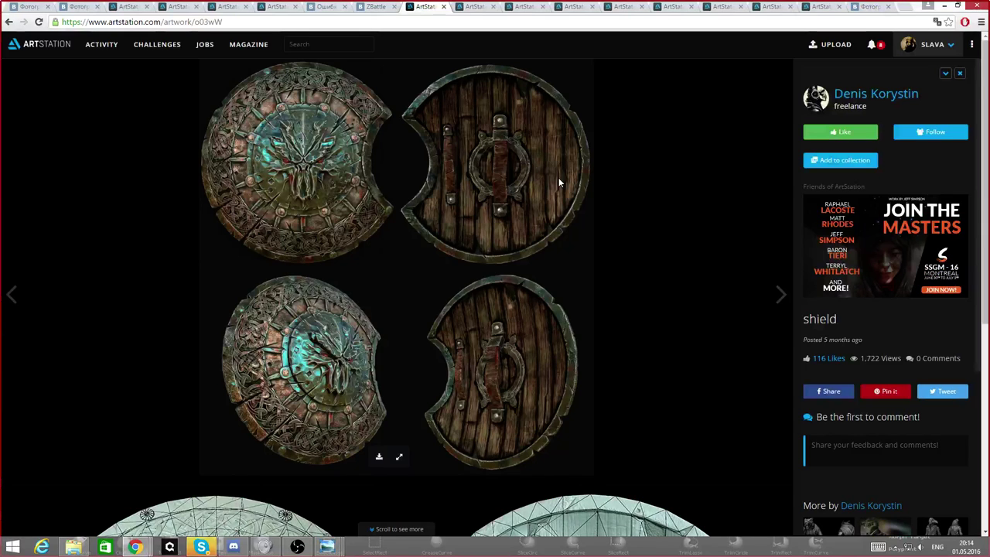
key(Right)
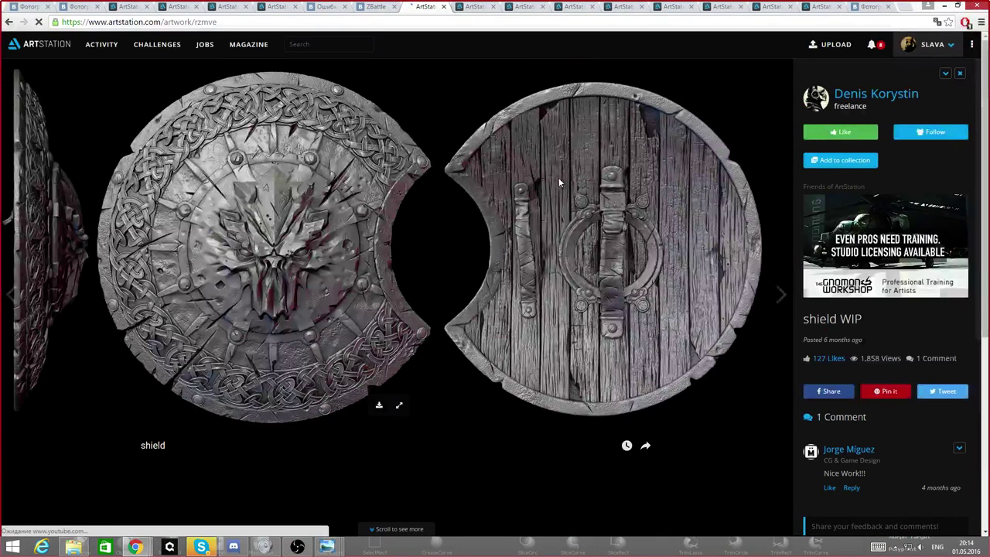
key(Right)
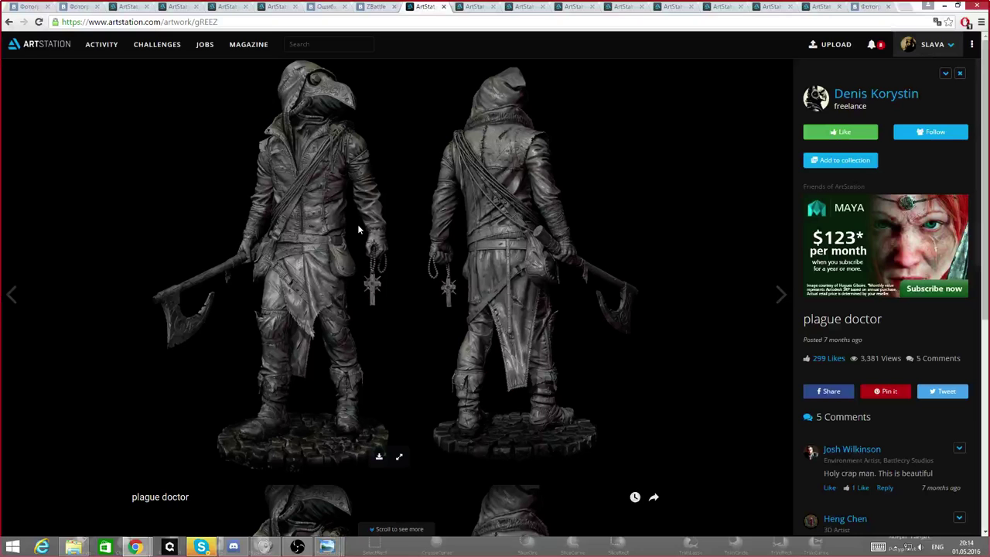
scroll(272, 403, down, 3)
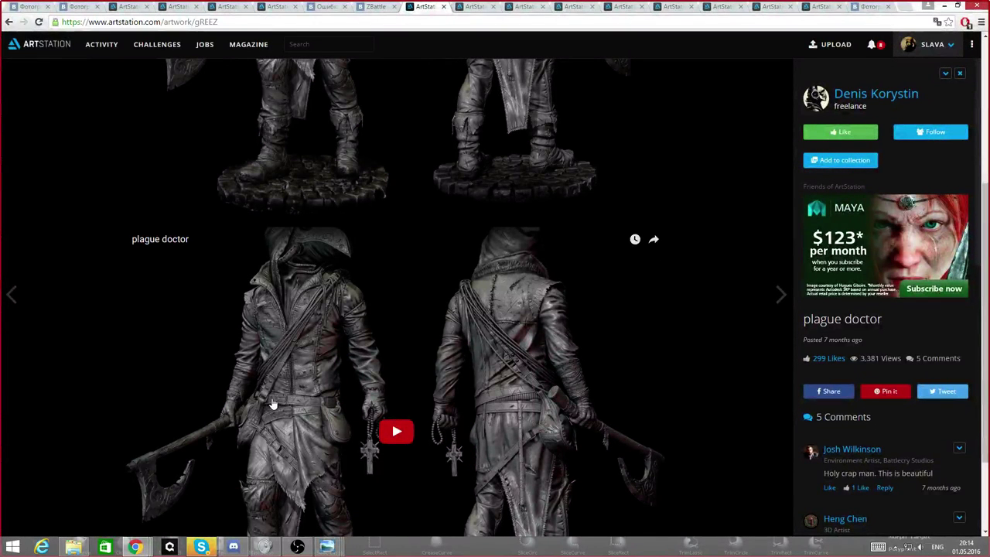
scroll(273, 403, up, 2)
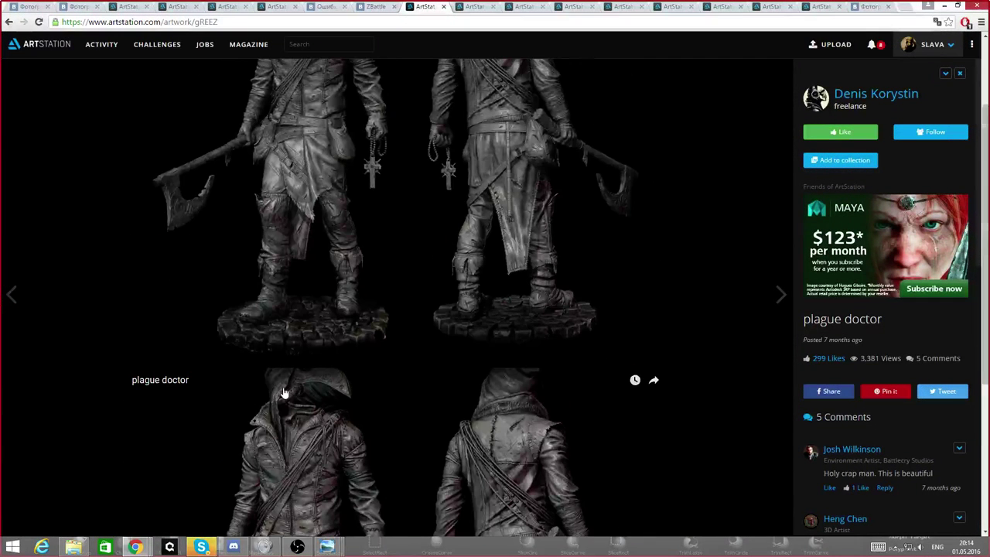
- View the full plague doctor figure front and back, and advance to the Werewolf artwork to examine its renders
scroll(284, 400, up, 2)
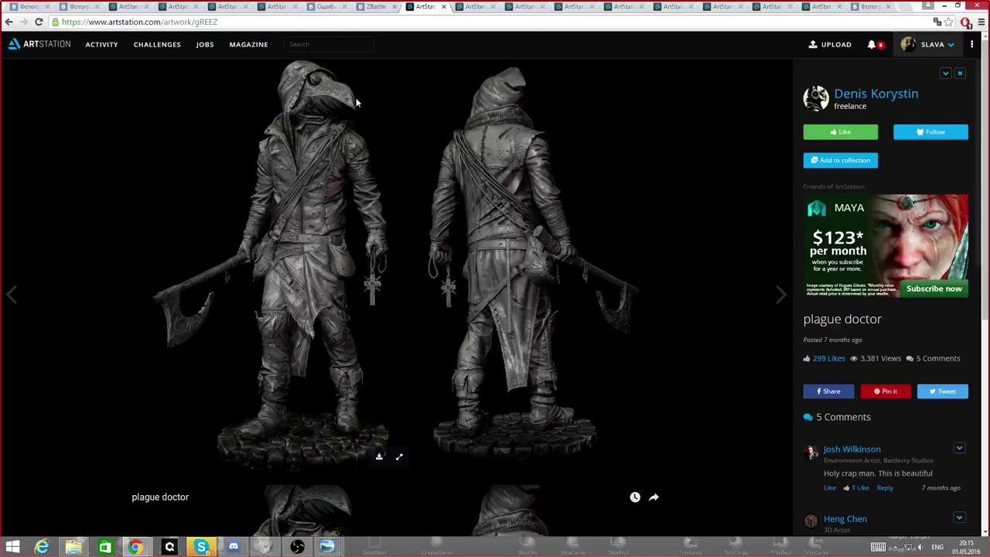
mouse_move(989, 556)
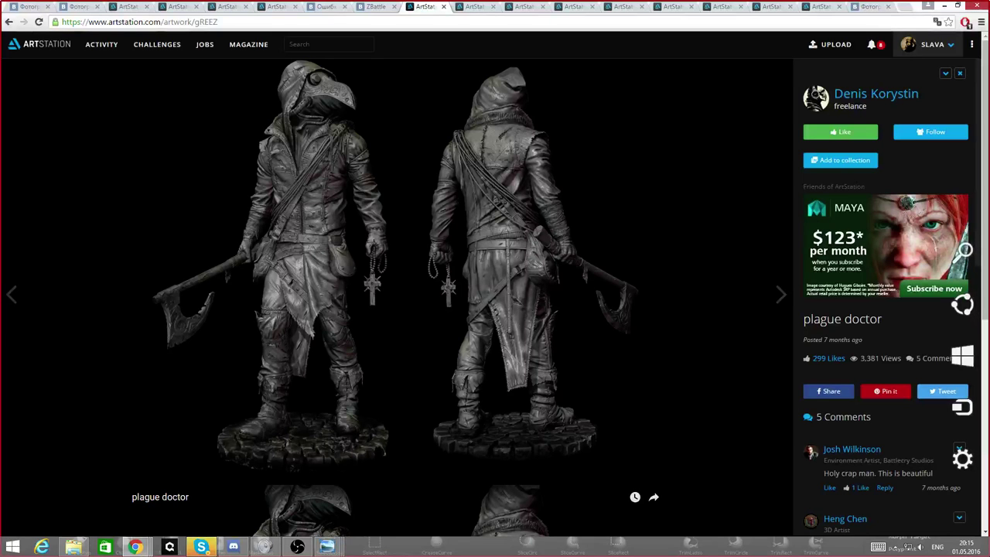
key(Right)
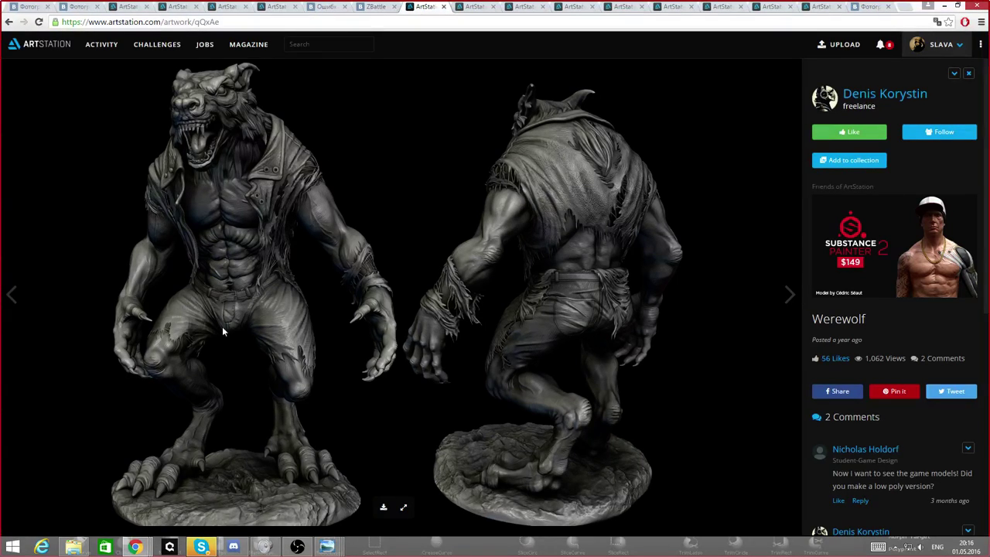
- Return to the ZBattle comments, open the linked Ratchet artwork in a new tab, and start its 3D viewer
click(320, 8)
click(373, 8)
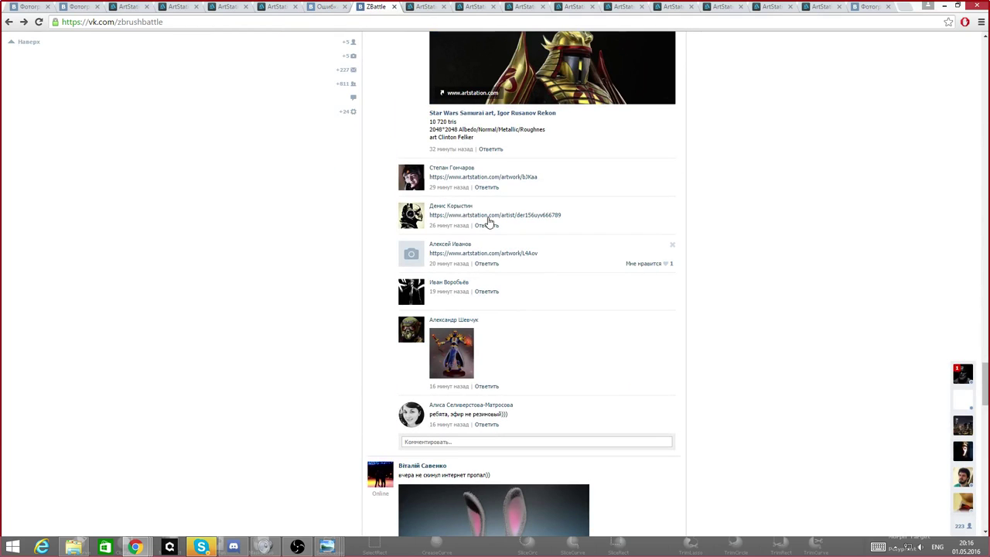
middle_click(453, 254)
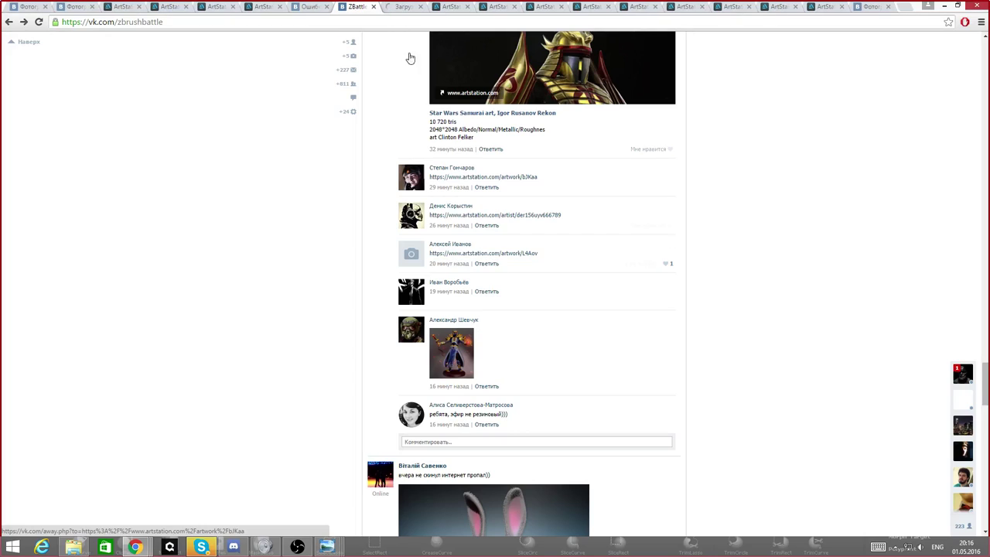
click(400, 8)
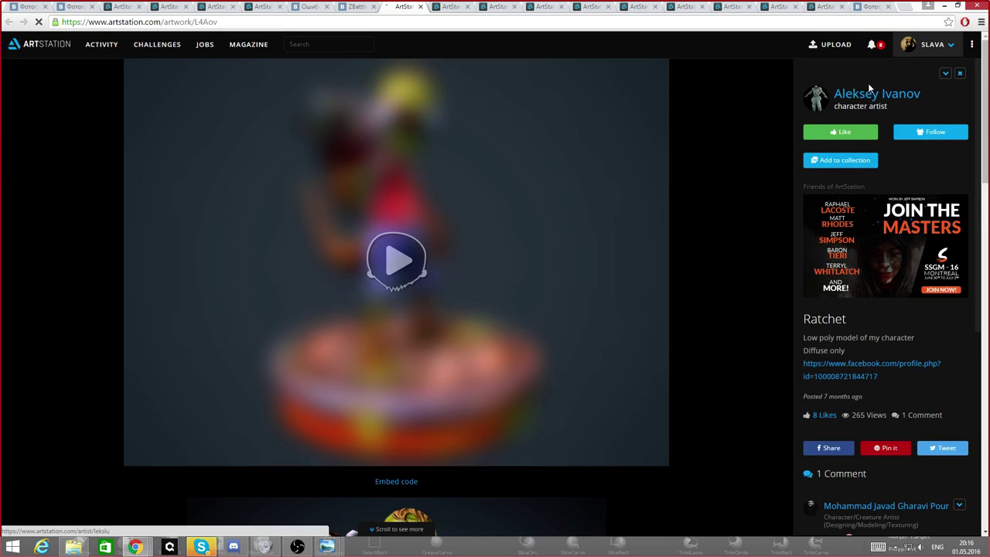
click(358, 236)
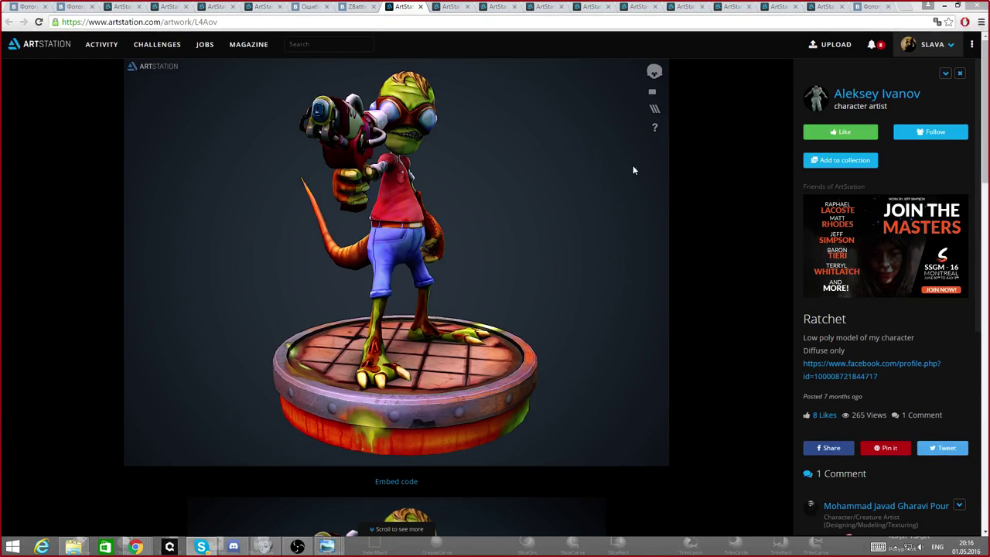
- Examine the Ratchet 3D model from several angles, covering the head, torso, feet and the whole figure on its base
drag(531, 170, 413, 225)
scroll(370, 188, up, 3)
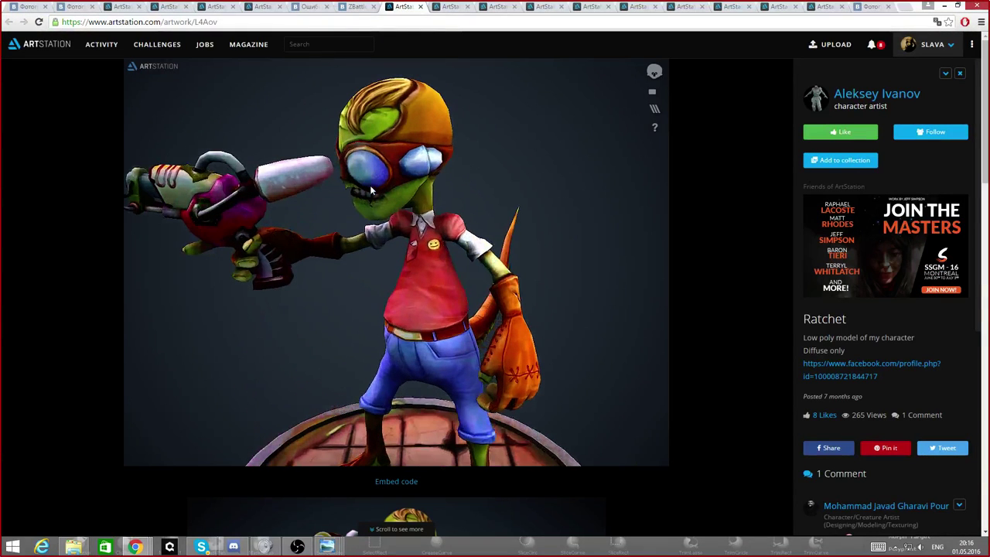
drag(370, 185, 421, 217)
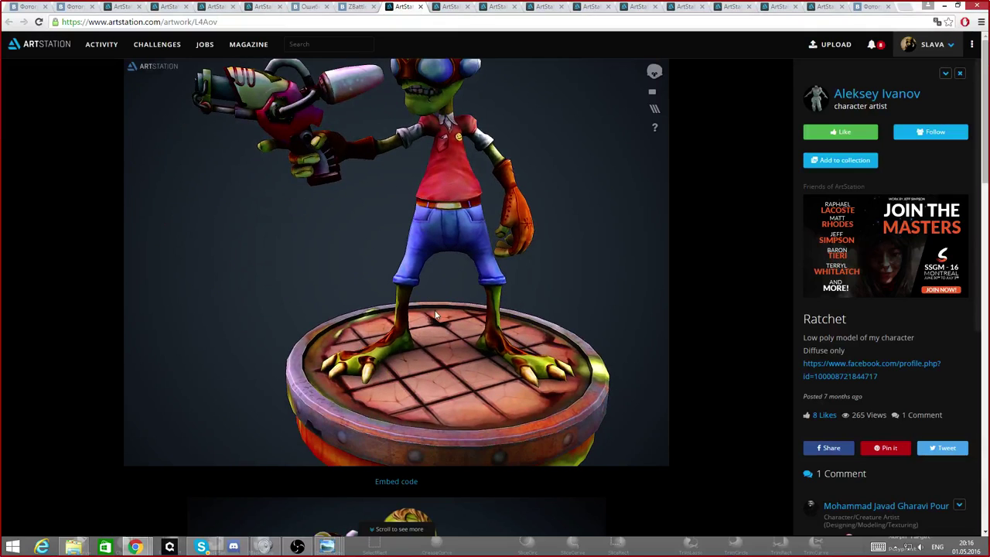
drag(436, 311, 421, 235)
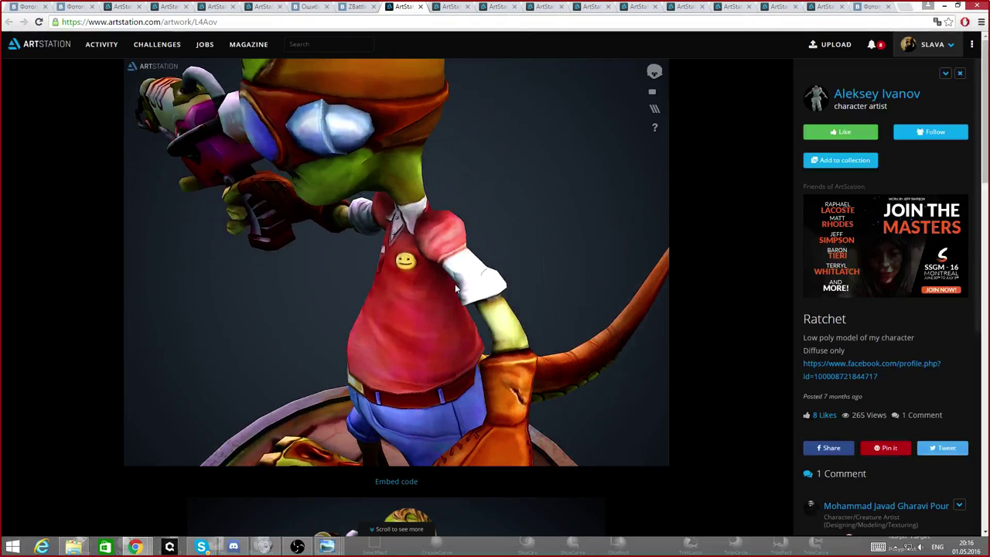
drag(492, 350, 348, 200)
scroll(347, 200, down, 5)
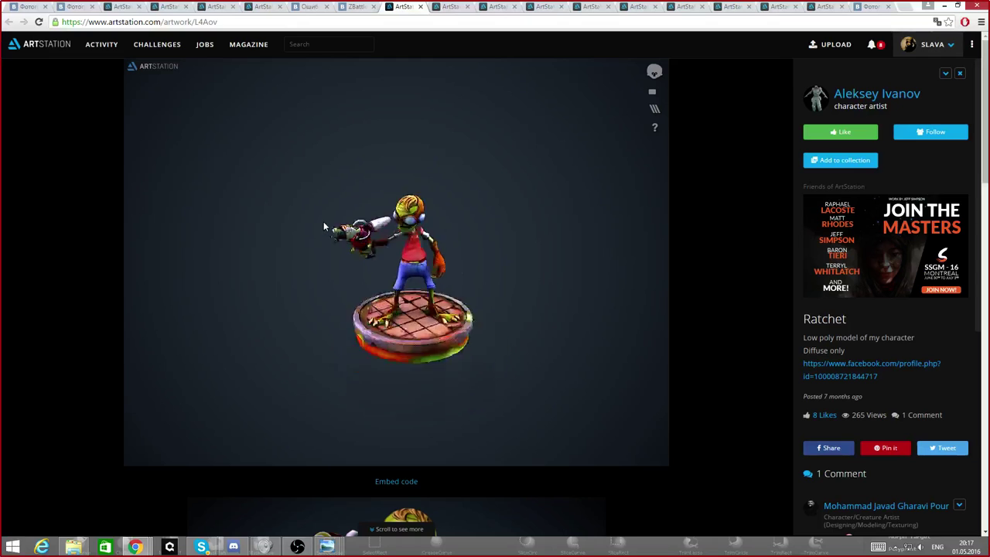
mouse_move(342, 253)
mouse_down()
mouse_move(359, 324)
mouse_move(363, 298)
mouse_move(430, 271)
mouse_move(254, 259)
mouse_move(360, 289)
mouse_move(426, 288)
mouse_move(417, 285)
mouse_up()
scroll(257, 257, up, 3)
scroll(303, 246, down, 5)
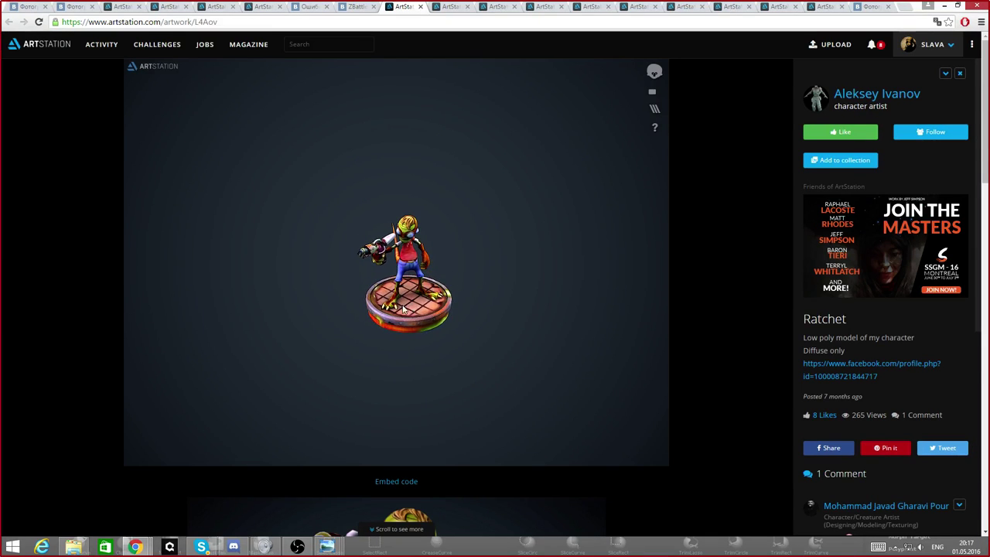
scroll(401, 308, up, 2)
scroll(401, 308, up, 2)
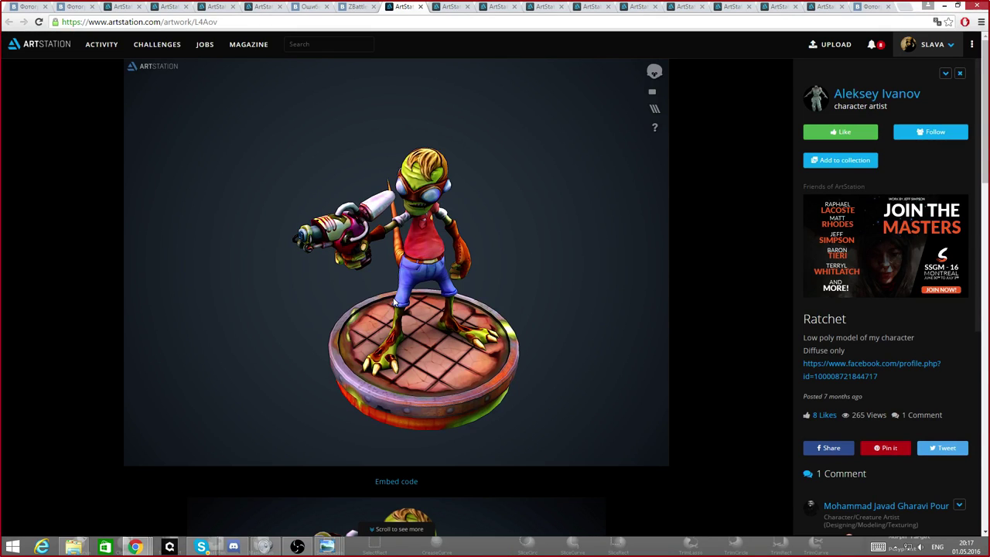
scroll(324, 180, down, 1)
drag(324, 180, 358, 181)
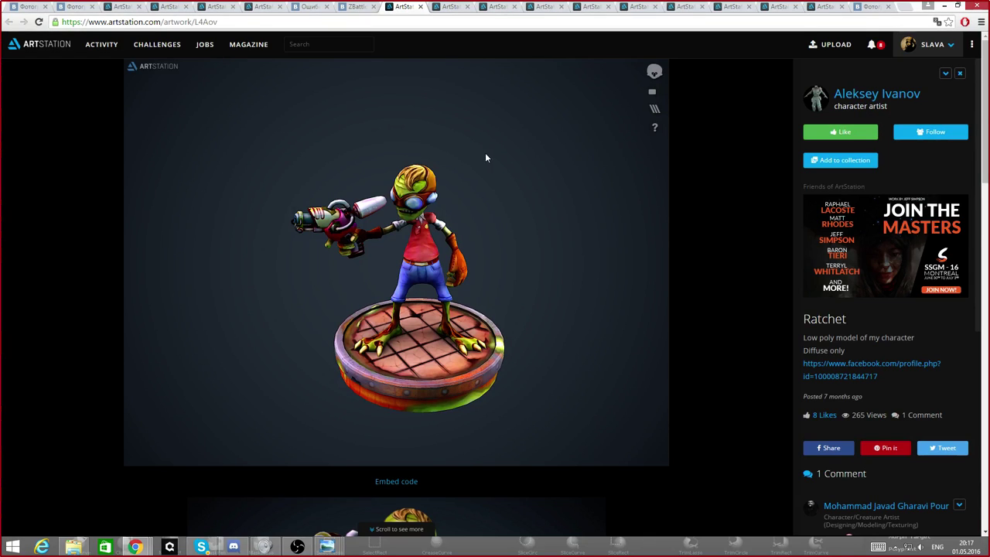
- Inspect the Ratchet model's face, gun and pose again at closer range and like the artwork
middle_drag(421, 210, 384, 206)
scroll(385, 207, up, 2)
scroll(385, 209, down, 1)
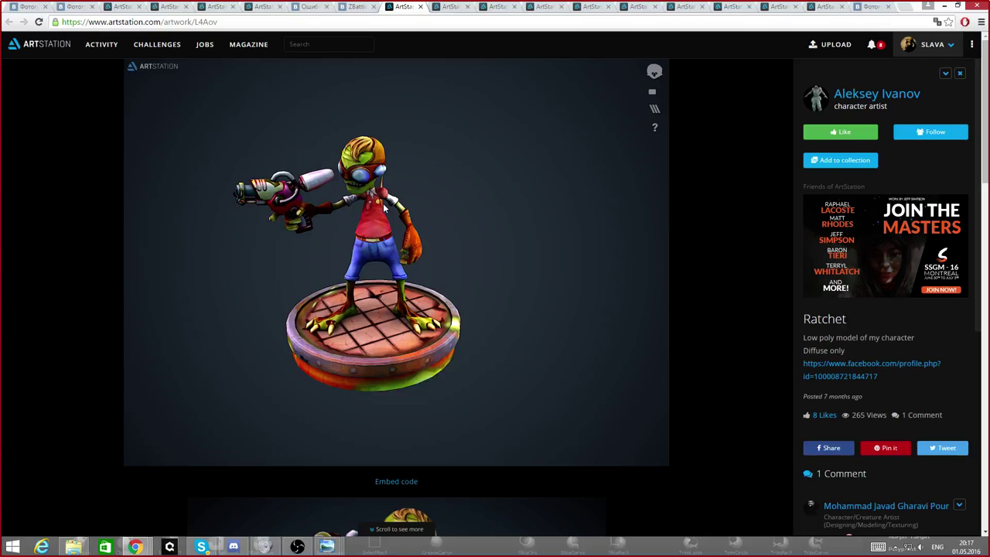
scroll(397, 197, up, 1)
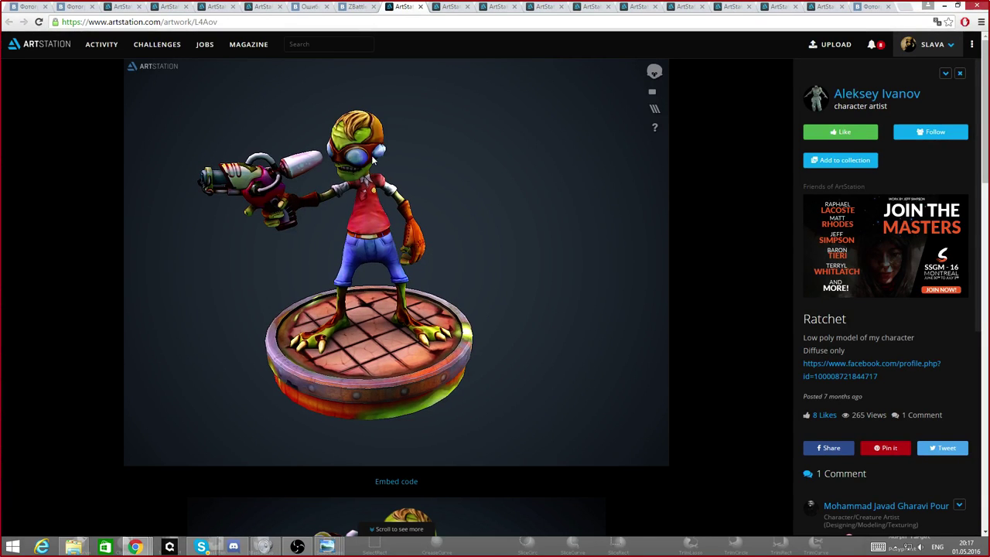
drag(373, 158, 345, 154)
mouse_move(489, 167)
mouse_down()
mouse_move(276, 177)
mouse_move(327, 242)
mouse_move(260, 217)
mouse_move(375, 150)
mouse_up()
scroll(375, 150, up, 5)
right_drag(365, 131, 381, 185)
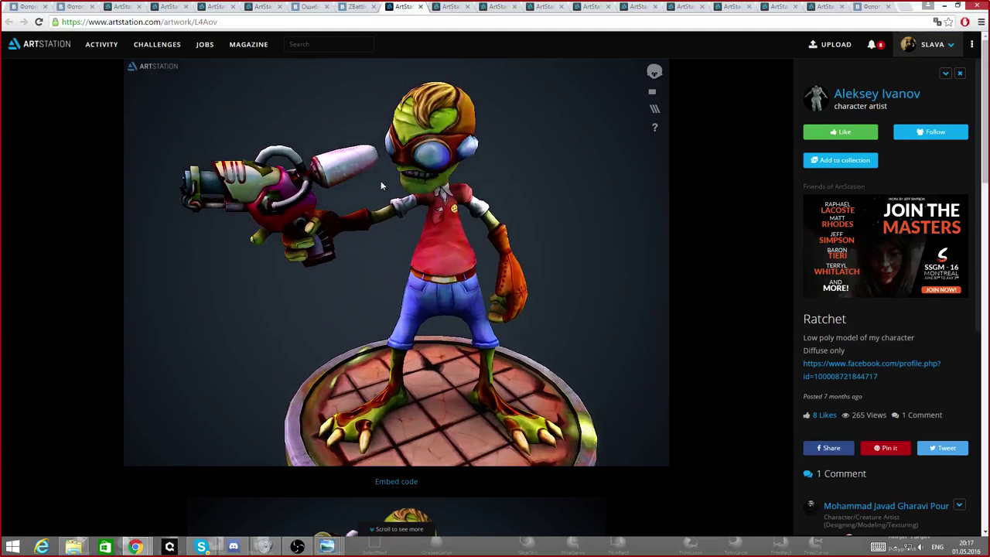
drag(381, 186, 432, 160)
scroll(432, 161, down, 3)
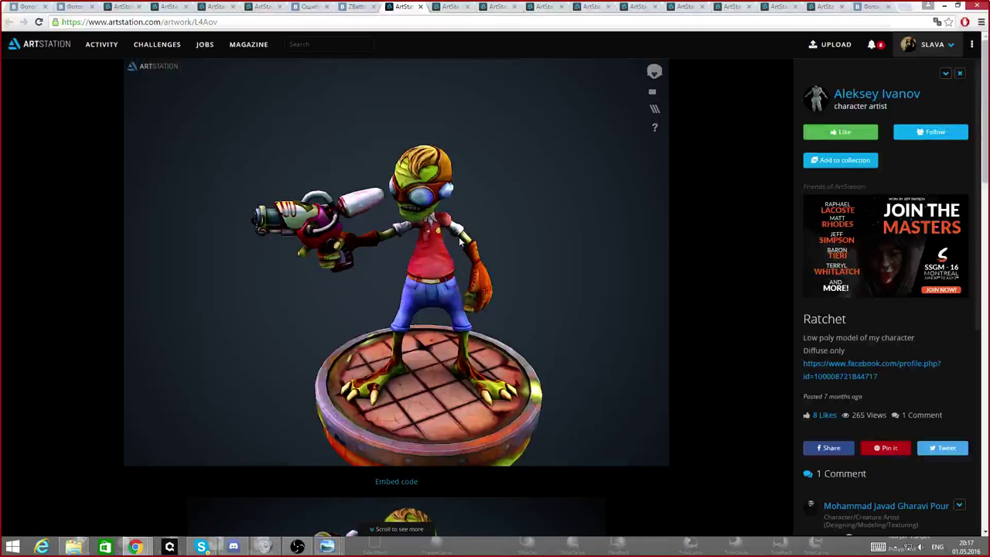
mouse_move(513, 220)
mouse_down()
mouse_move(389, 264)
mouse_move(521, 233)
mouse_move(375, 211)
mouse_move(478, 215)
mouse_move(451, 210)
mouse_move(520, 199)
mouse_move(368, 213)
mouse_move(410, 234)
mouse_move(323, 209)
mouse_move(282, 223)
mouse_up()
scroll(486, 203, up, 2)
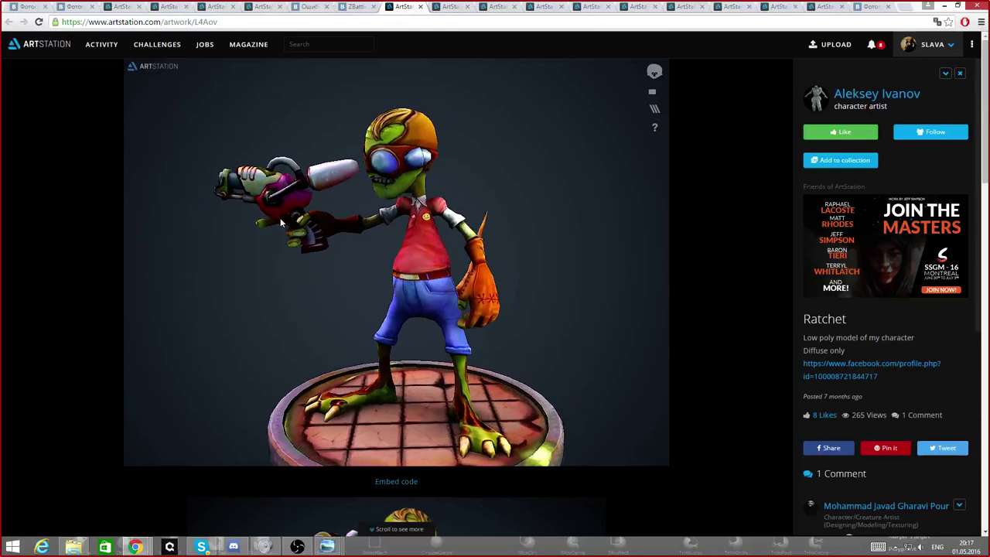
scroll(325, 188, up, 3)
right_drag(428, 136, 408, 198)
scroll(436, 280, down, 4)
mouse_move(438, 286)
mouse_down()
mouse_move(417, 194)
mouse_move(488, 251)
mouse_move(597, 220)
mouse_move(566, 212)
mouse_up()
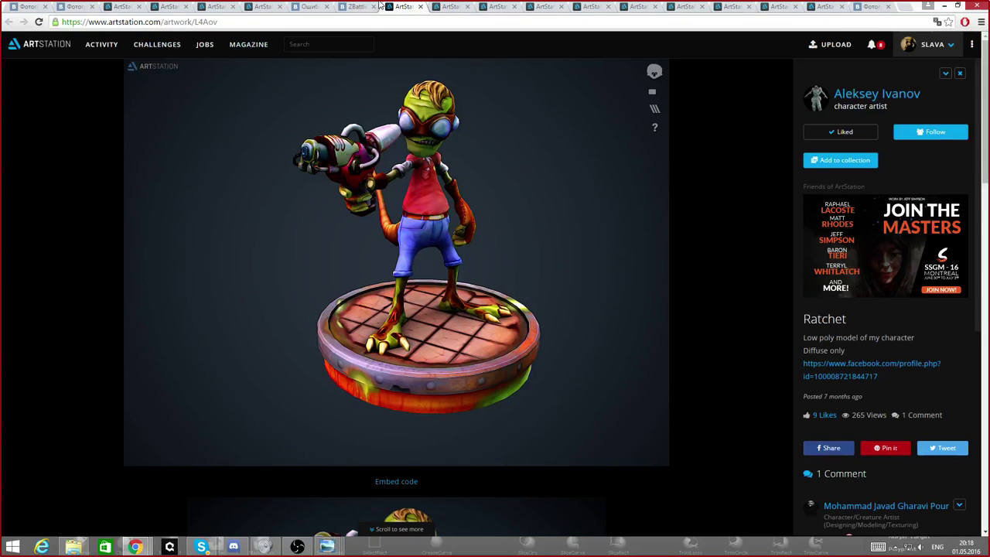
- Go back to the ZBattle comments and open the attached photo of the blue-and-gold mage in a new tab
click(353, 8)
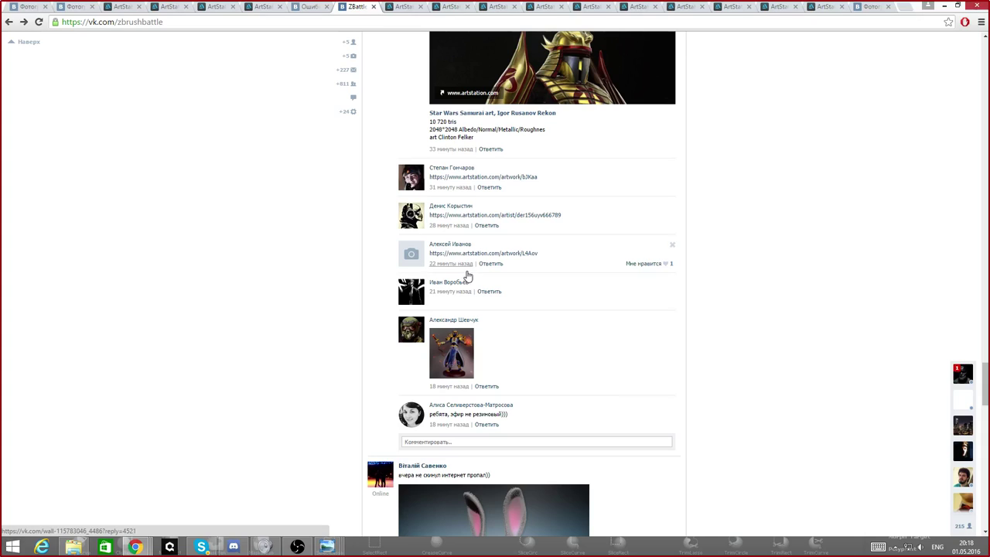
middle_click(457, 358)
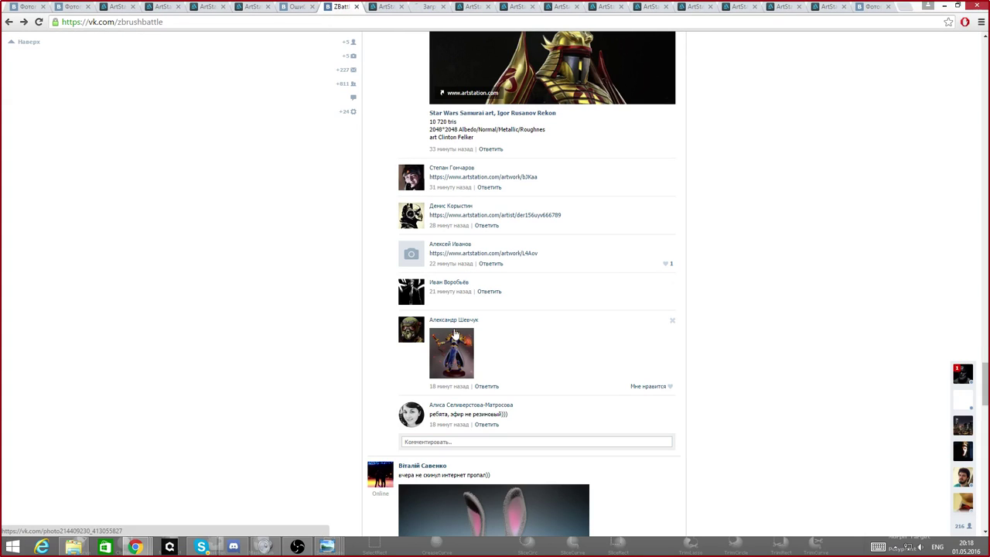
click(430, 7)
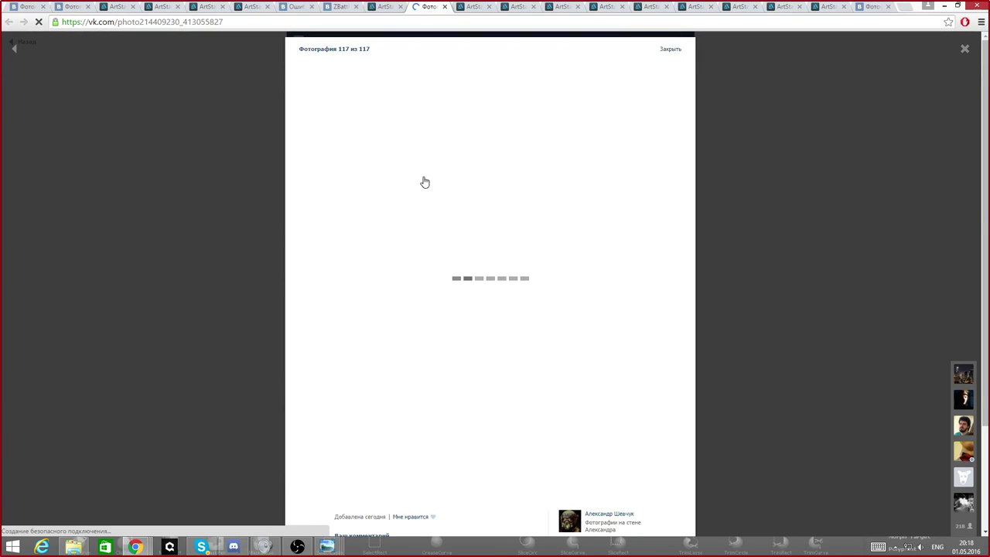
- Close the Ratchet, Werewolf, Dwarf Death Knight and other already reviewed ArtStation pages, and view the mage photo
click(384, 9)
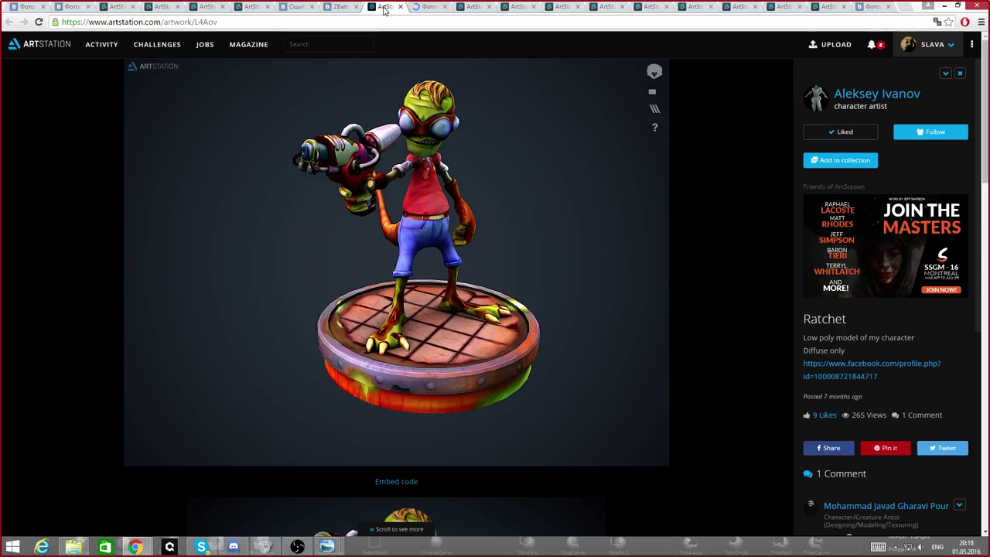
click(400, 7)
click(433, 10)
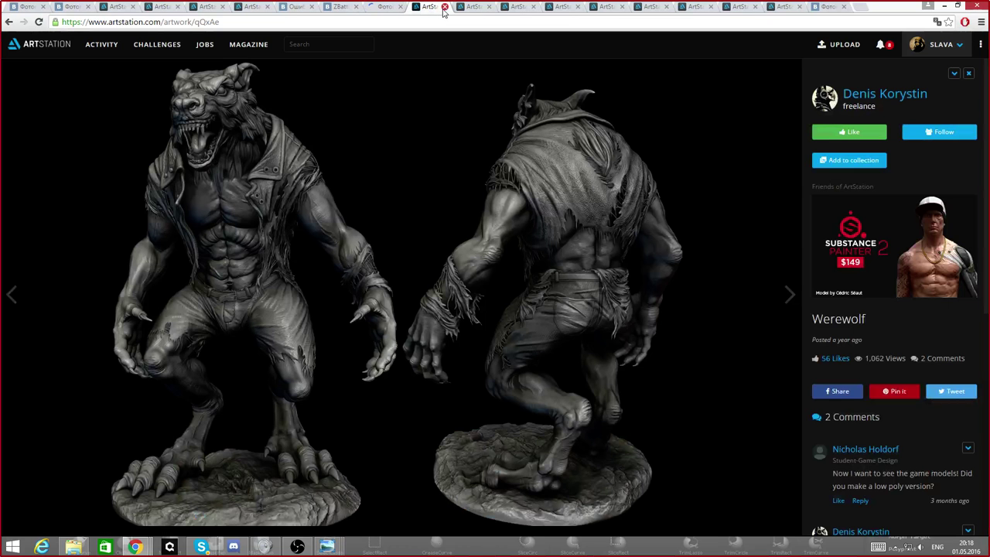
click(444, 6)
click(444, 7)
click(444, 7)
click(444, 7)
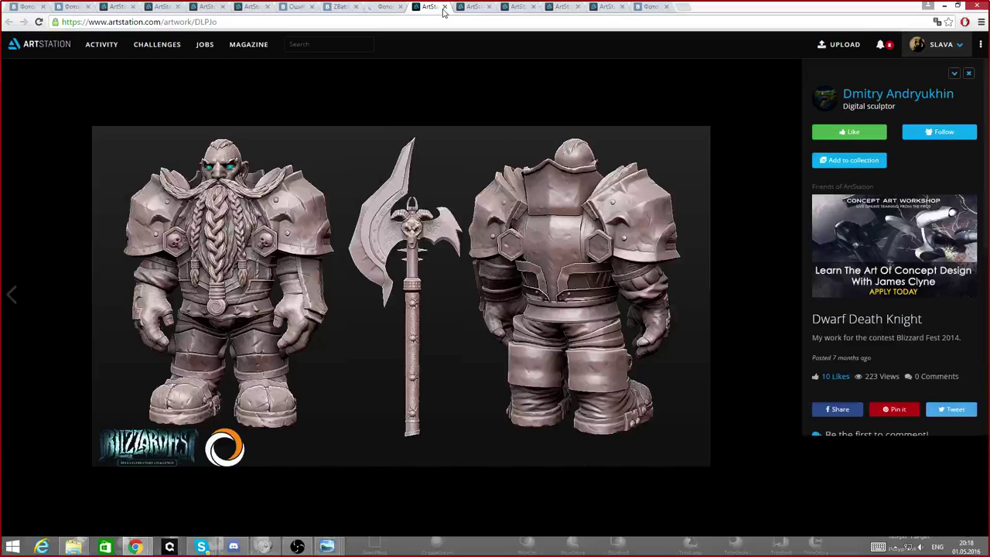
click(444, 6)
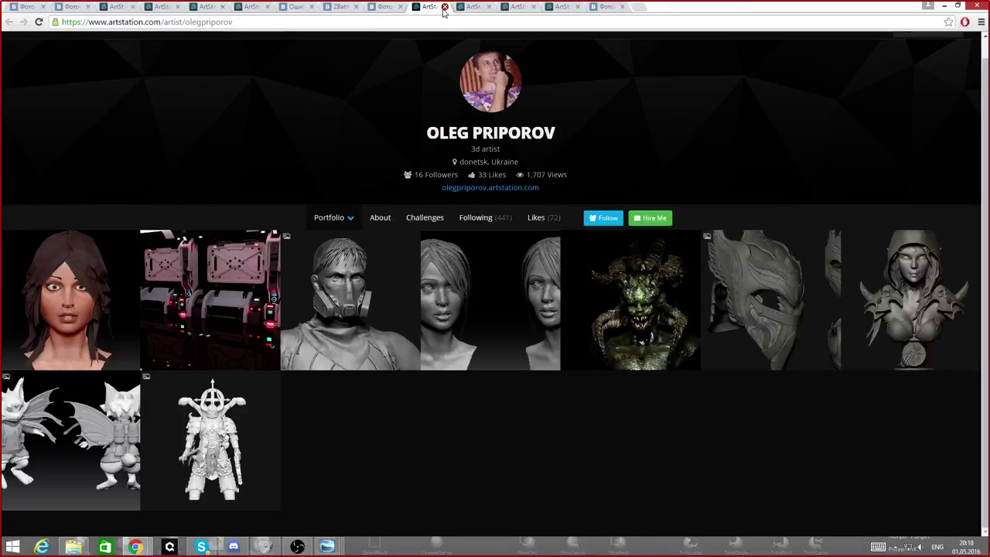
click(444, 7)
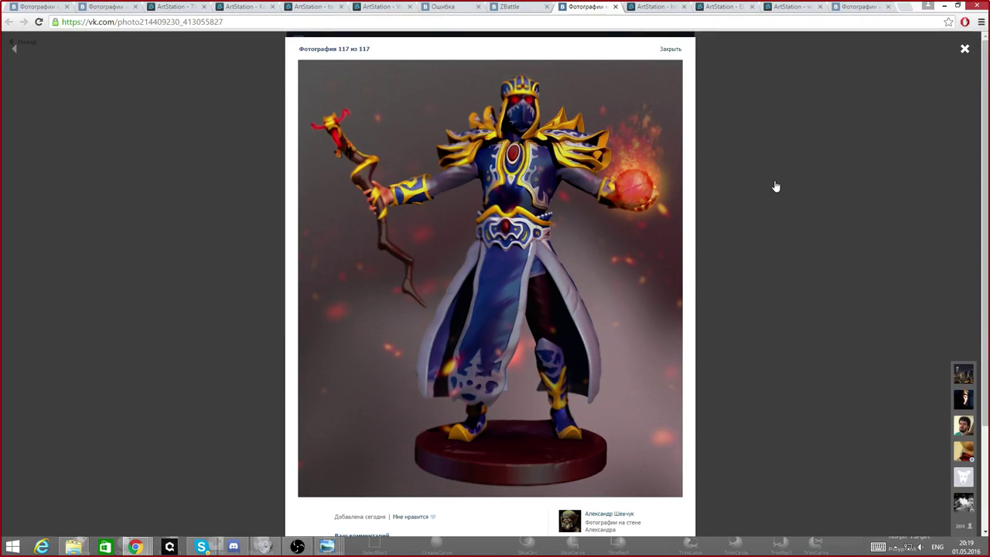
- Close the mage photo and return to the newest ZBattle comments with the attached screenshots
click(670, 51)
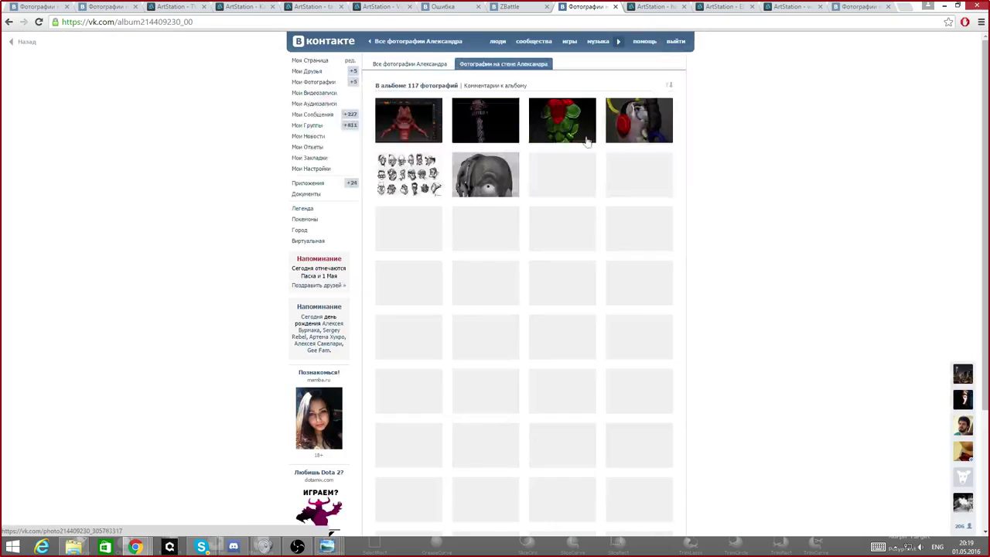
key(ctrl+shift+Tab)
scroll(468, 232, down, 2)
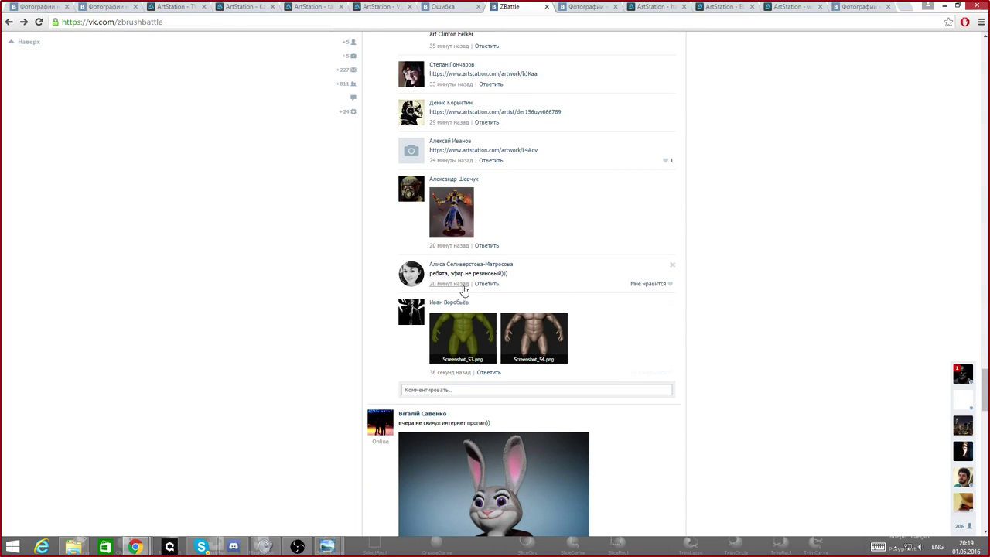
- Open Screenshot_53.png and Screenshot_54.png from the newest comment in separate tabs and compare the green and brown ogre sculpts
middle_click(461, 335)
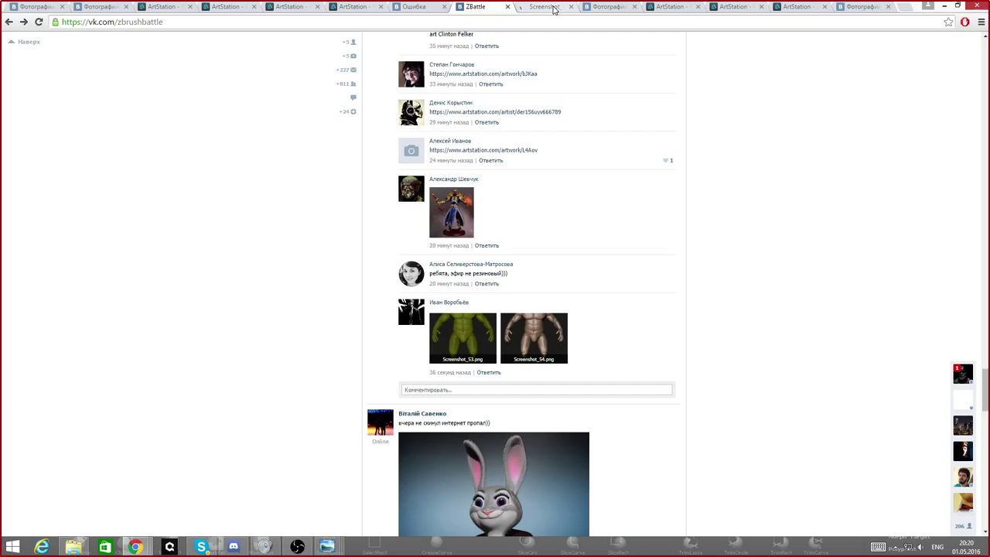
click(552, 8)
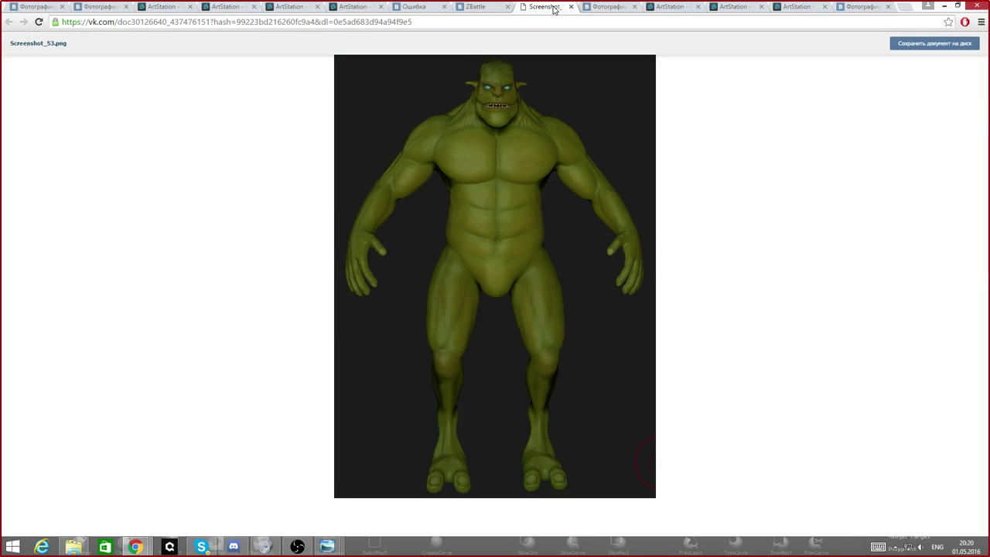
click(483, 7)
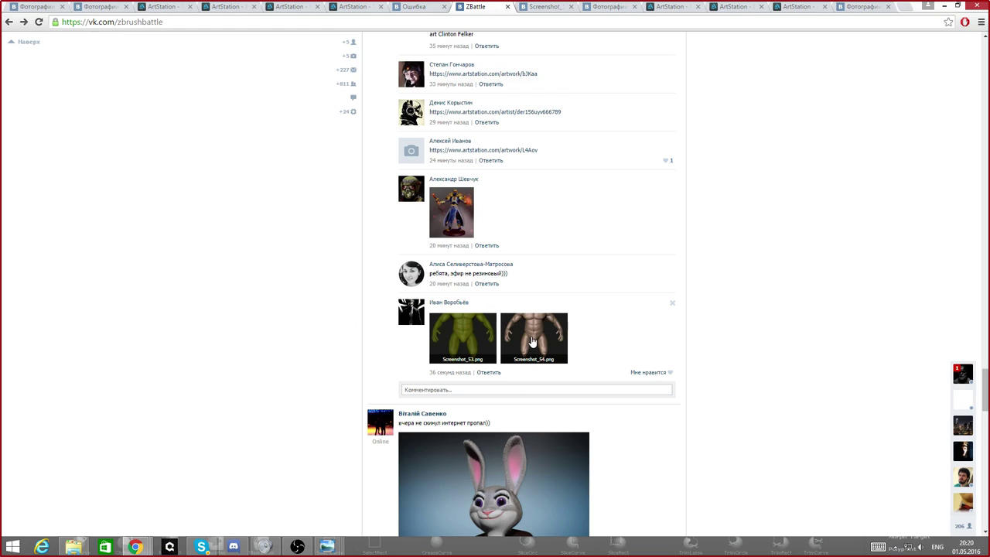
click(532, 341)
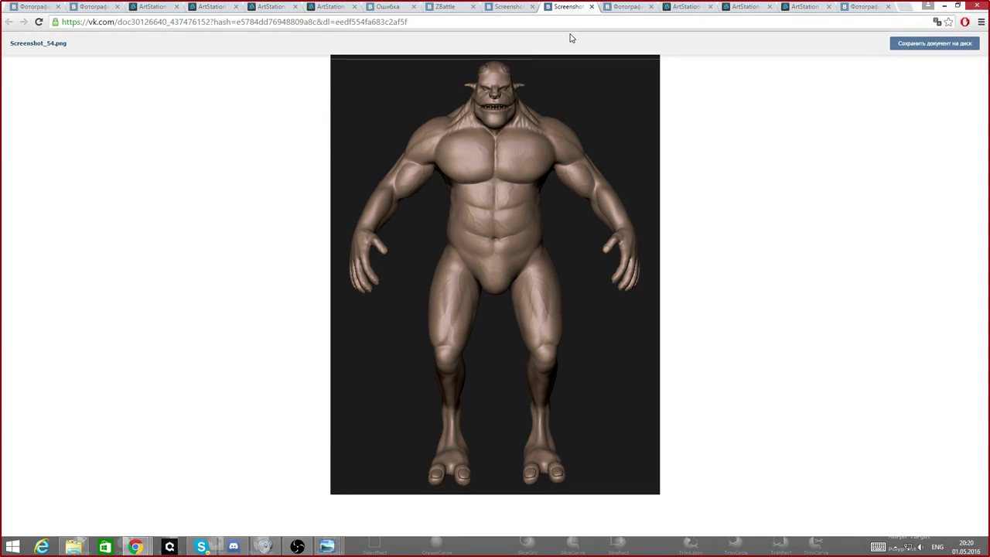
click(509, 8)
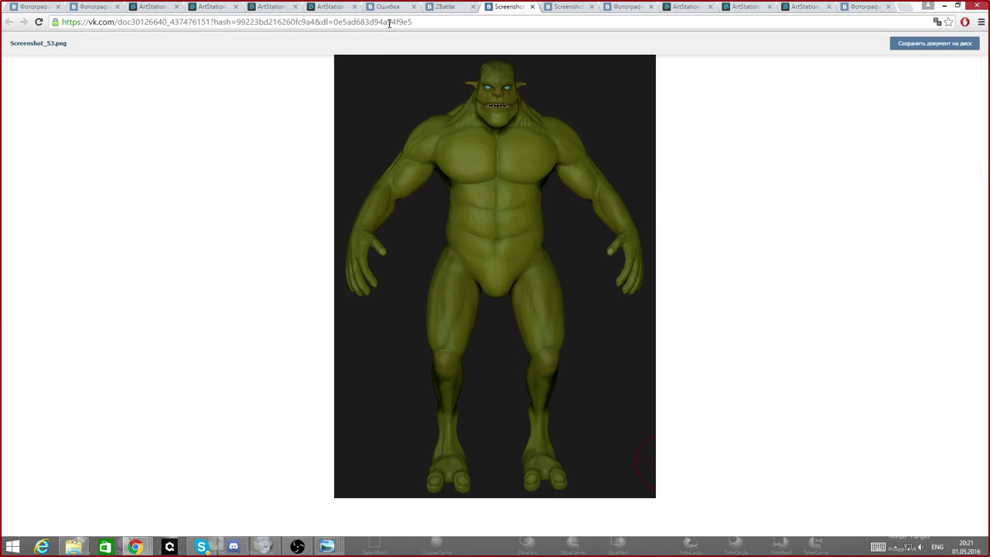
- Return to the newest ZBattle comments and open the linked Behance project in a new tab
click(454, 9)
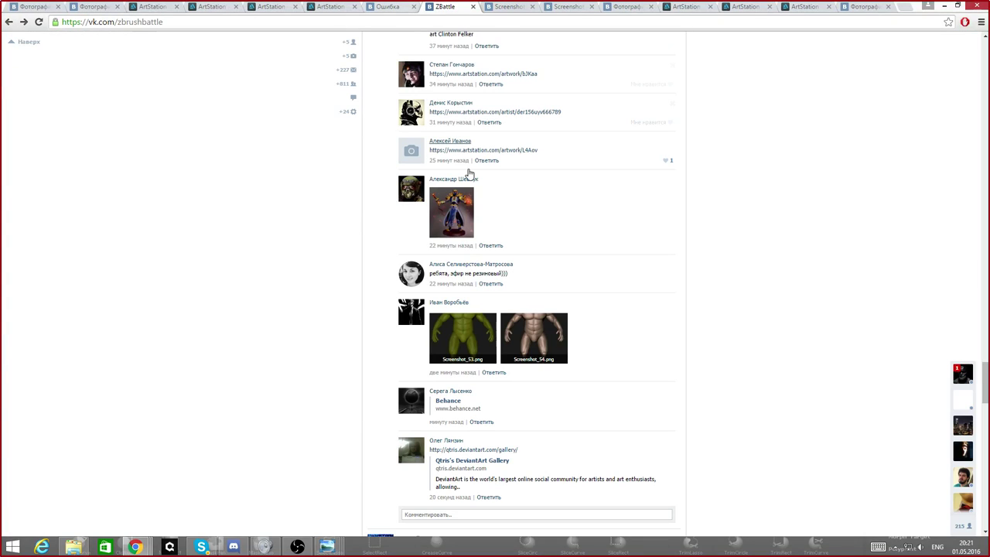
scroll(470, 173, down, 3)
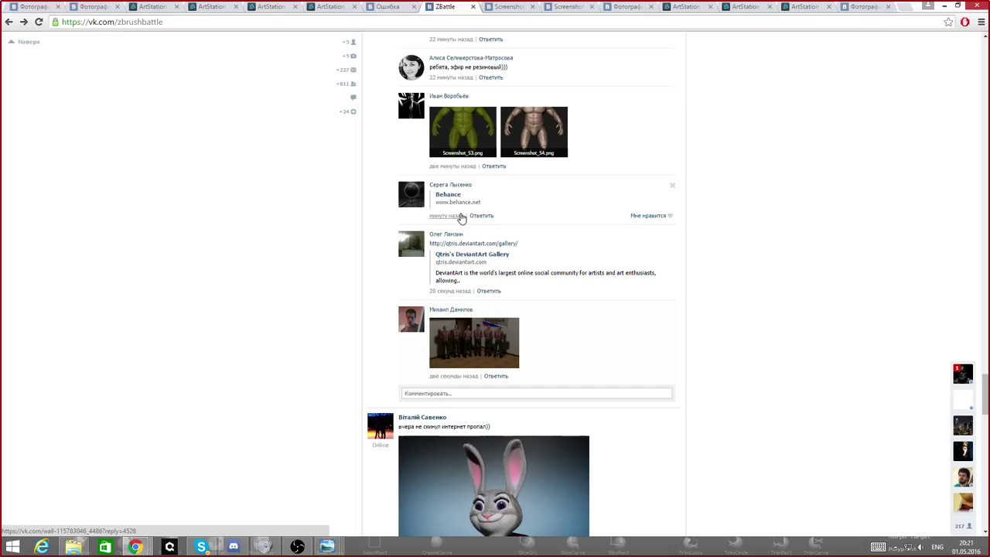
middle_click(448, 194)
click(589, 7)
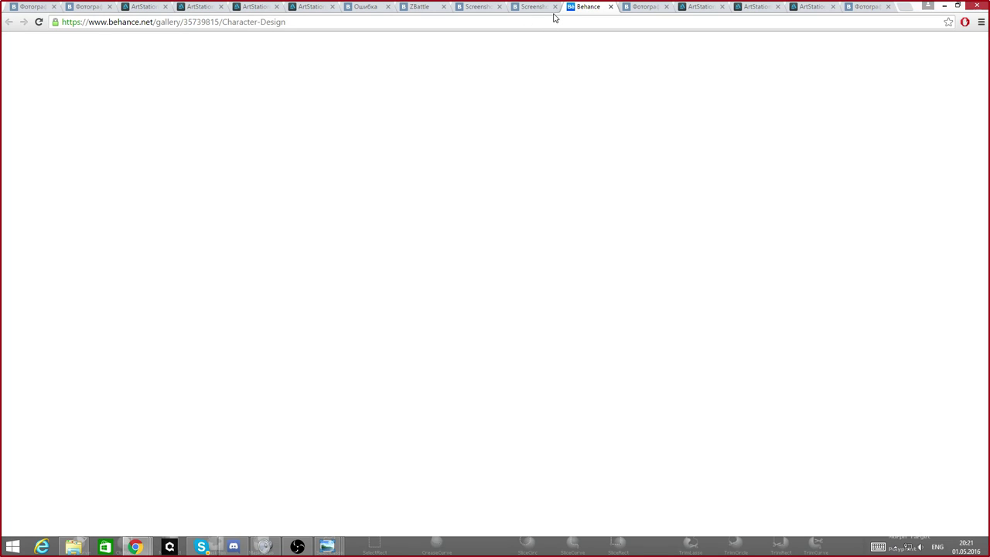
- Close the two ogre screenshot pages and check the start of the Behance Character Design project
click(491, 7)
click(500, 7)
click(500, 7)
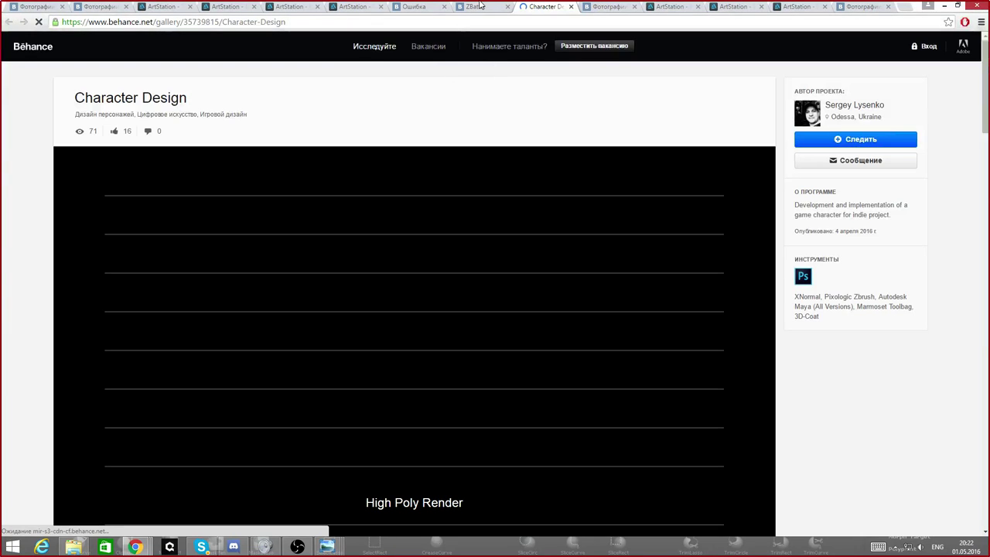
scroll(467, 183, down, 4)
scroll(467, 188, up, 4)
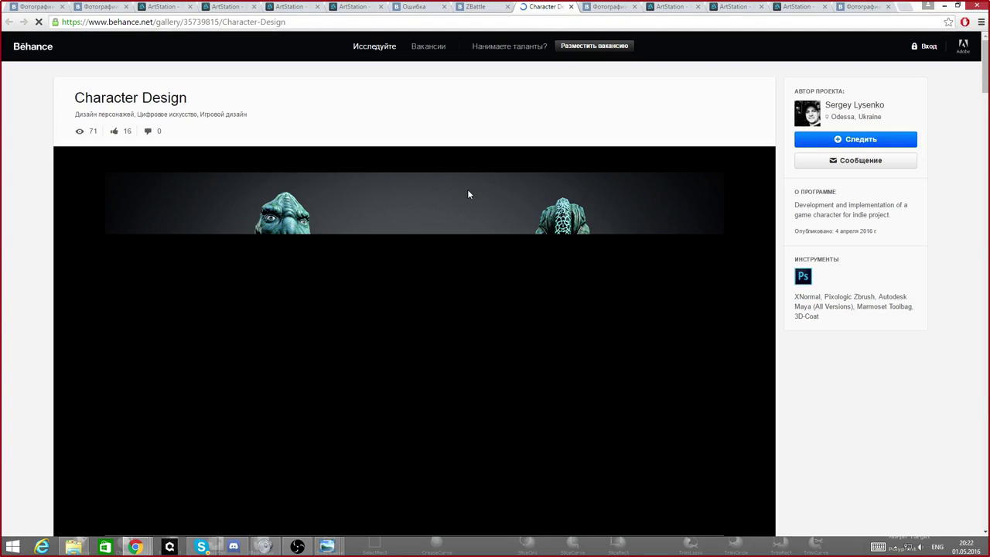
- Close the two VK photo albums and the ArtStation pages after the Behance project, including the hangar and winged game character artworks
click(611, 7)
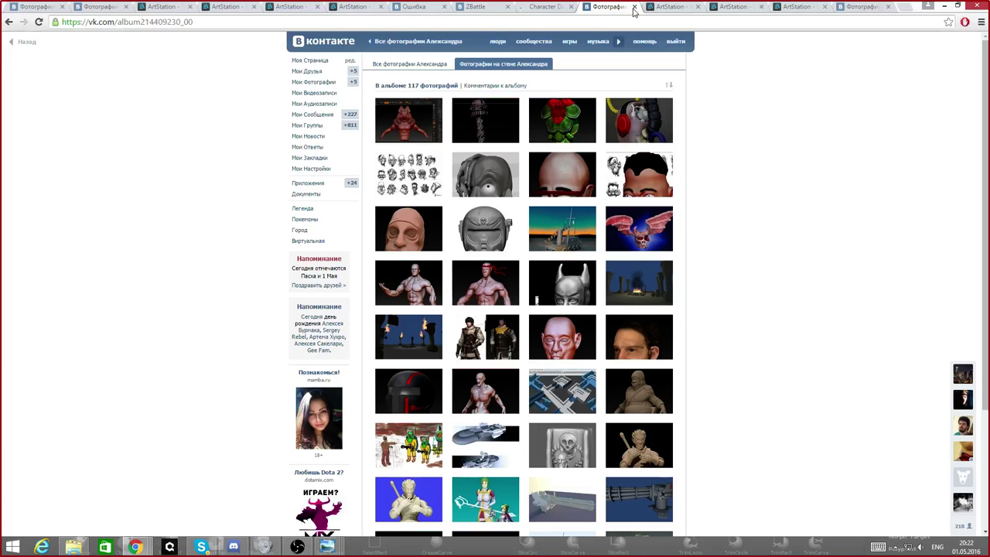
click(634, 7)
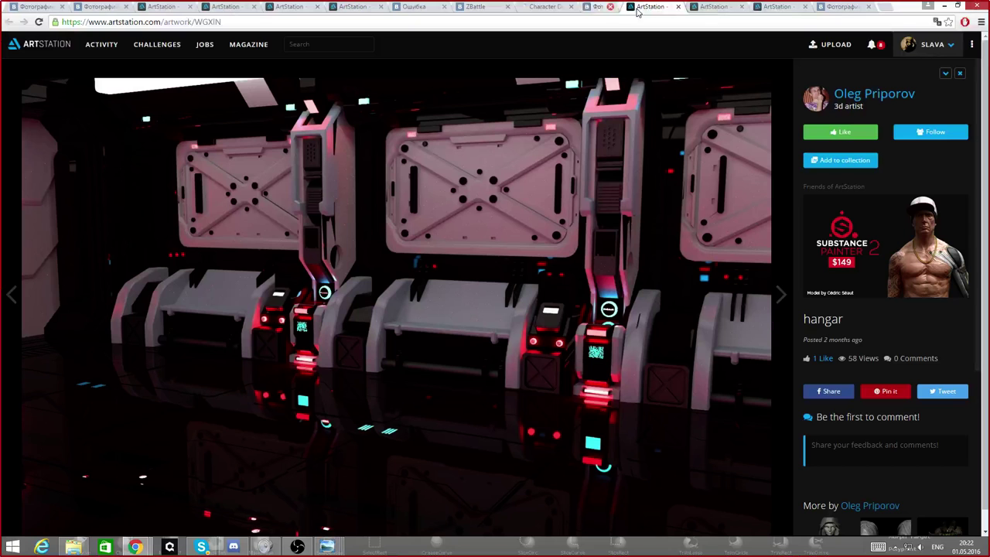
middle_click(638, 11)
middle_click(638, 11)
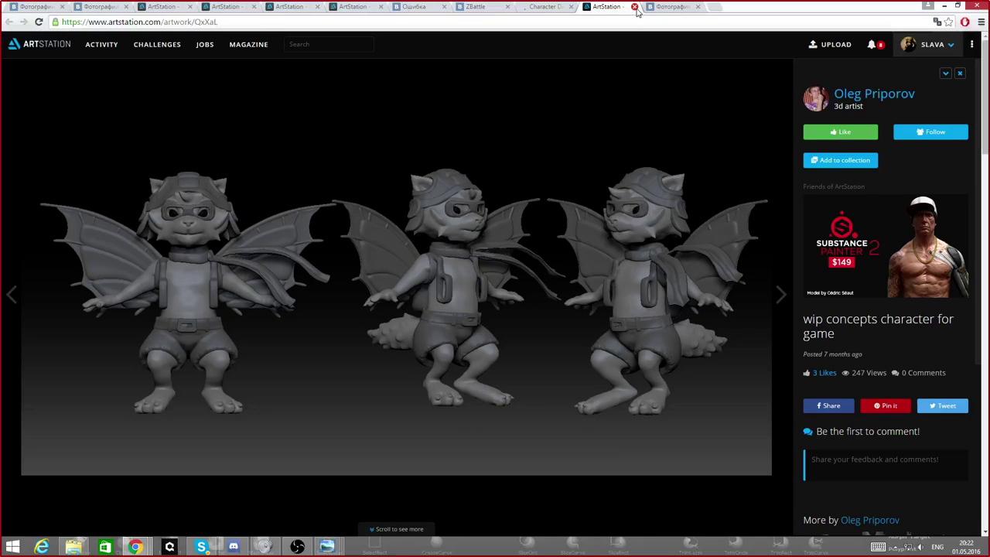
click(634, 6)
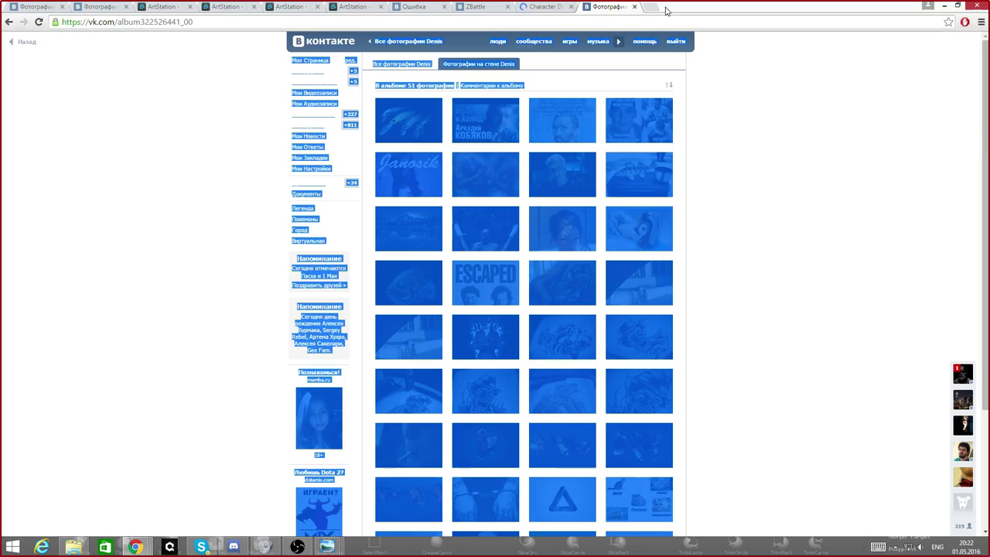
click(634, 7)
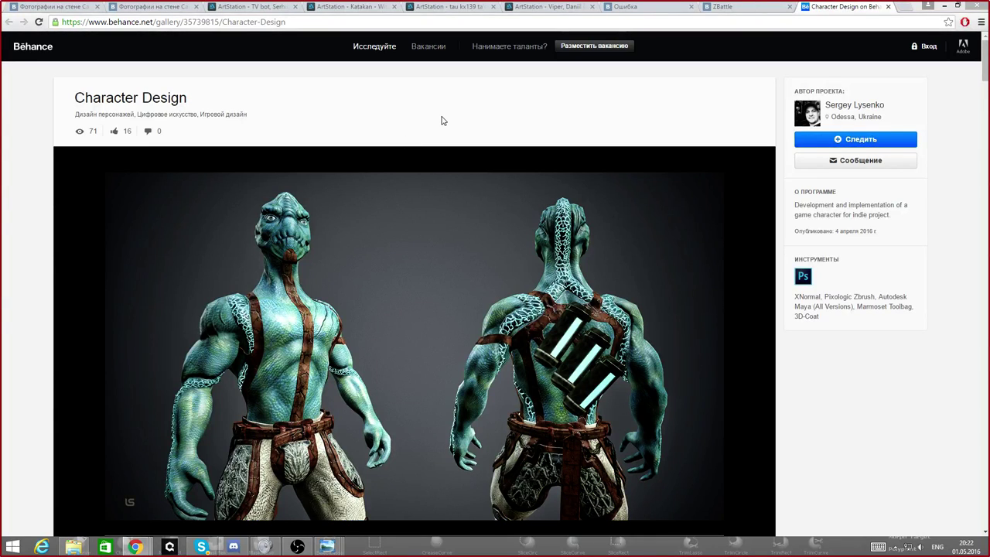
- Examine the textured front, back and leg renders of the turquoise reptilian character in the Character Design project
scroll(442, 121, down, 2)
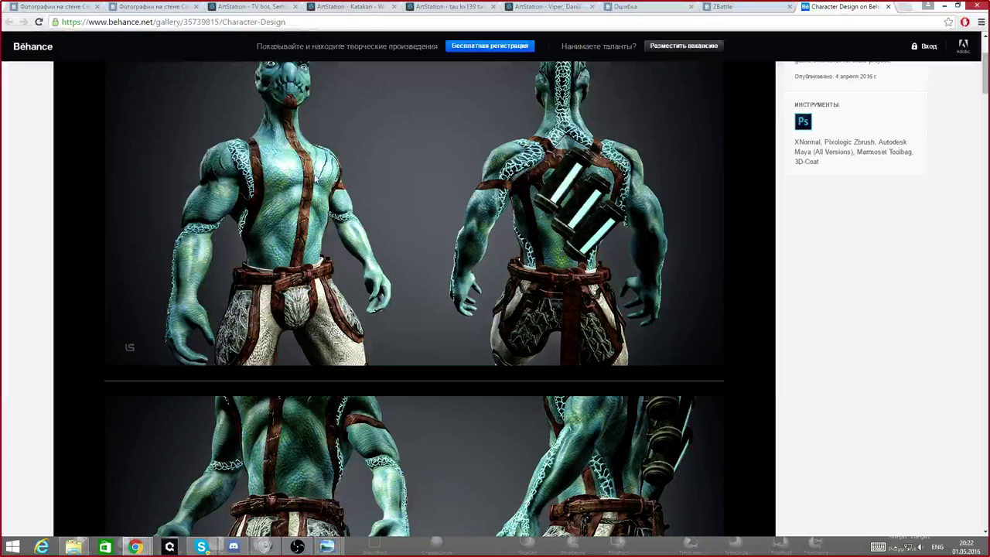
scroll(359, 188, up, 1)
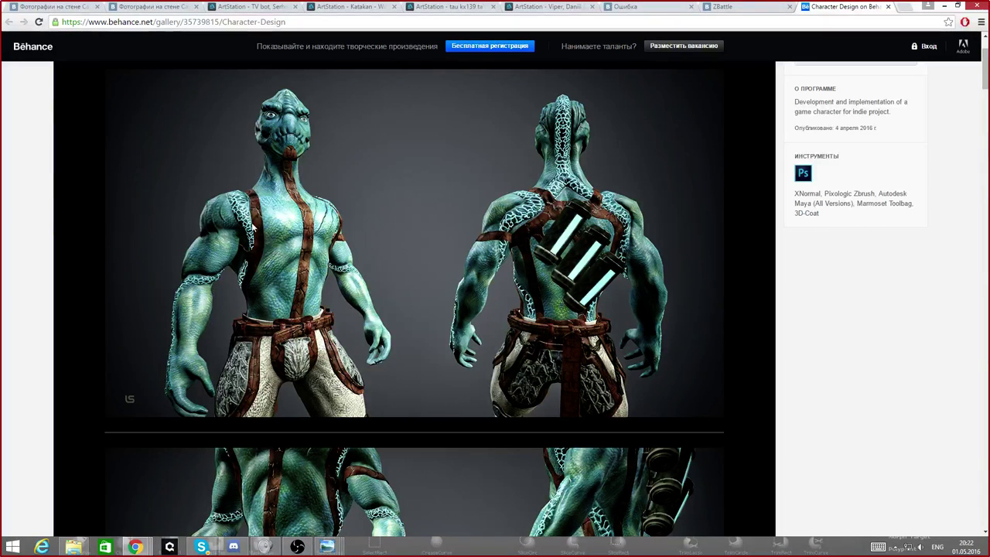
scroll(253, 225, down, 3)
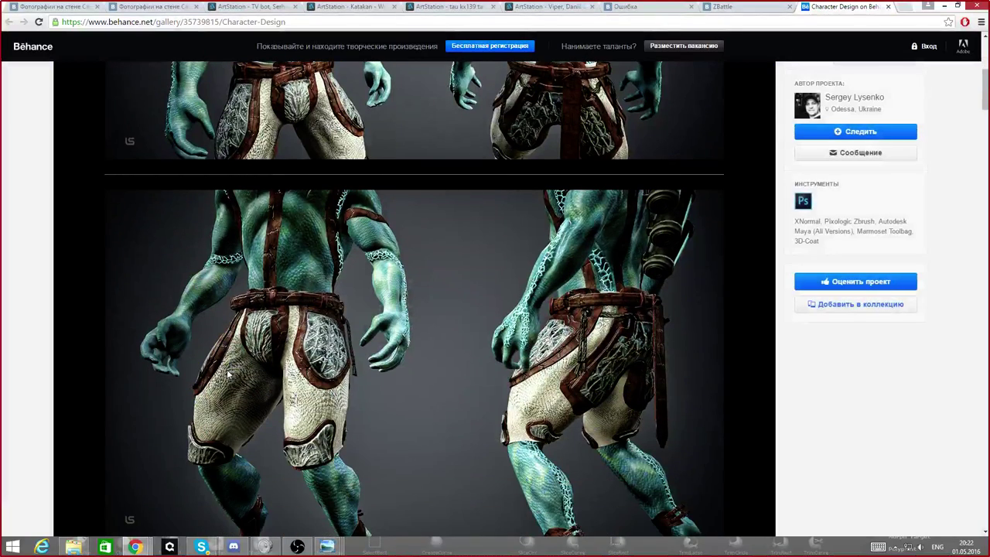
scroll(233, 370, up, 1)
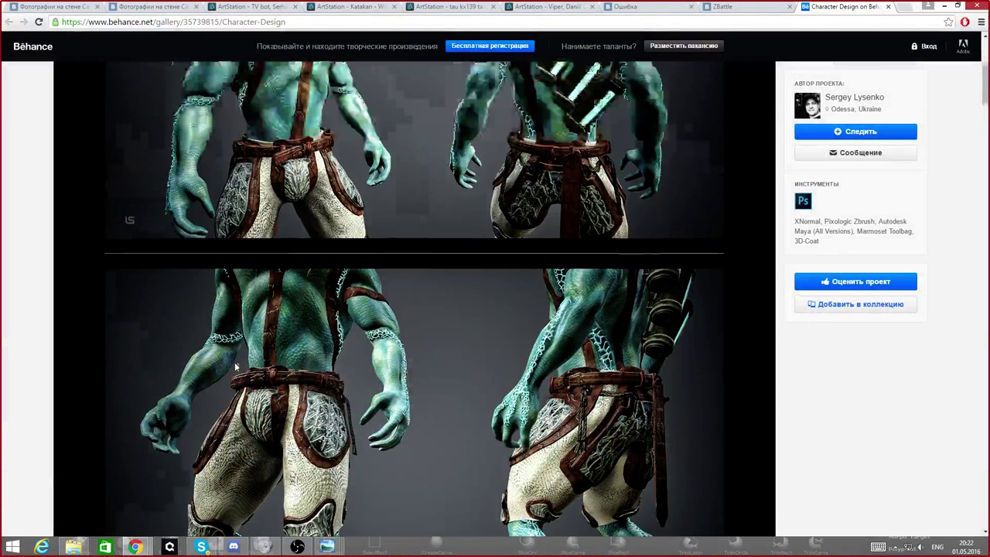
scroll(428, 269, down, 4)
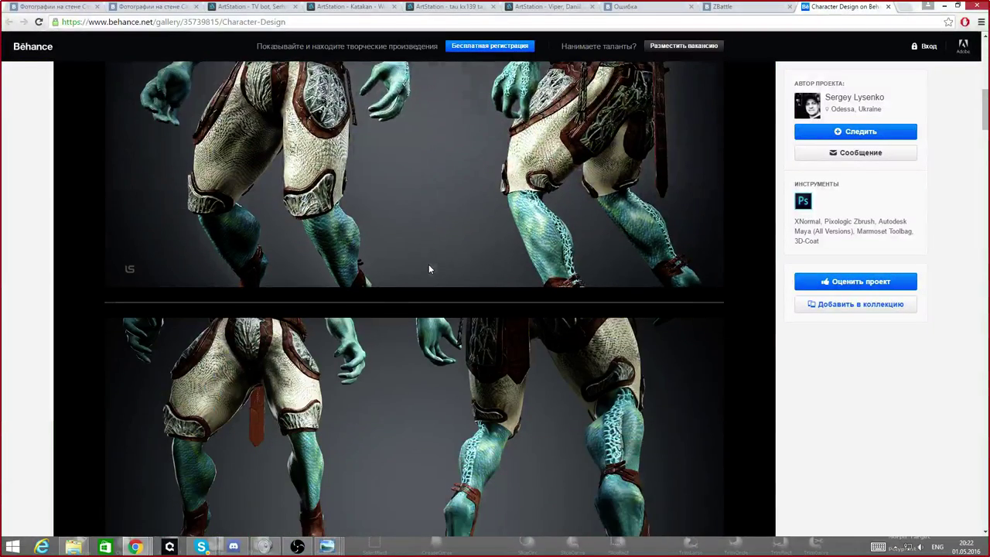
scroll(429, 267, down, 5)
scroll(435, 261, up, 7)
scroll(433, 259, up, 3)
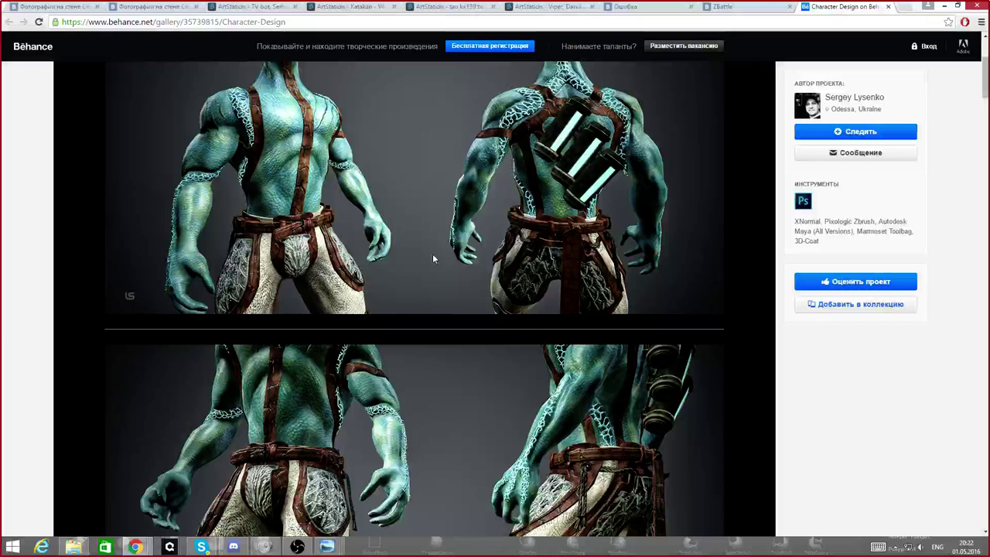
scroll(432, 254, up, 3)
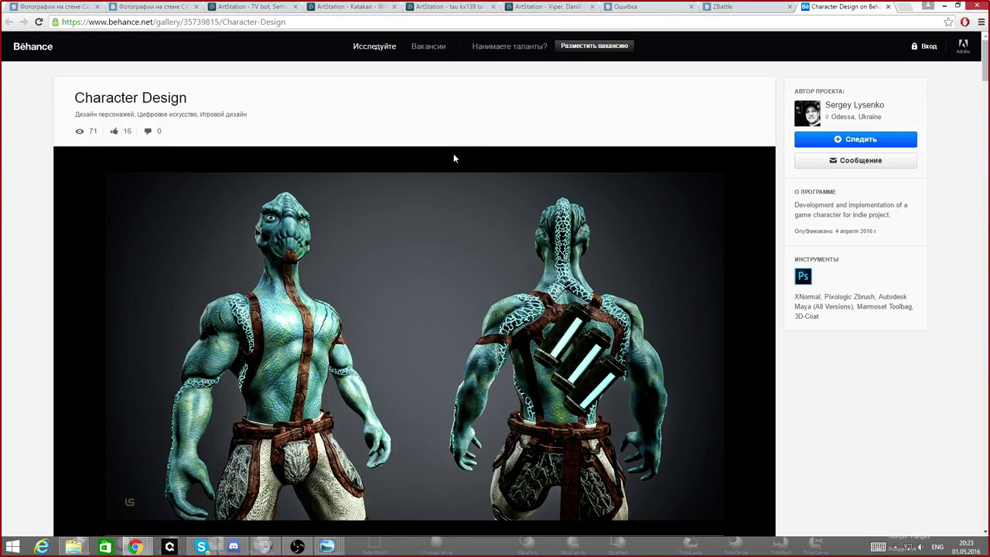
- Study the reptilian character's chest straps, back canisters, patterned trousers, lower legs and leather boots more closely
scroll(454, 153, down, 1)
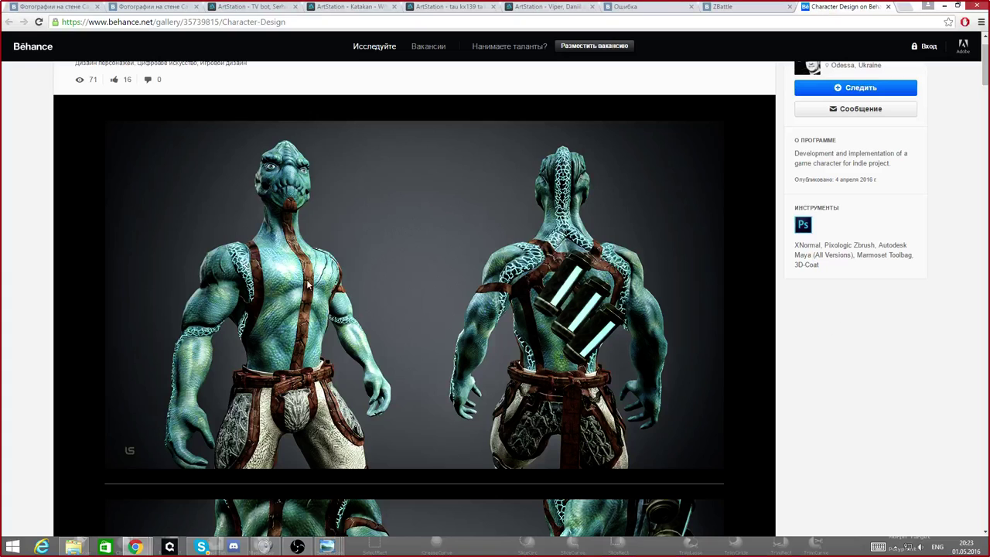
scroll(442, 313, down, 1)
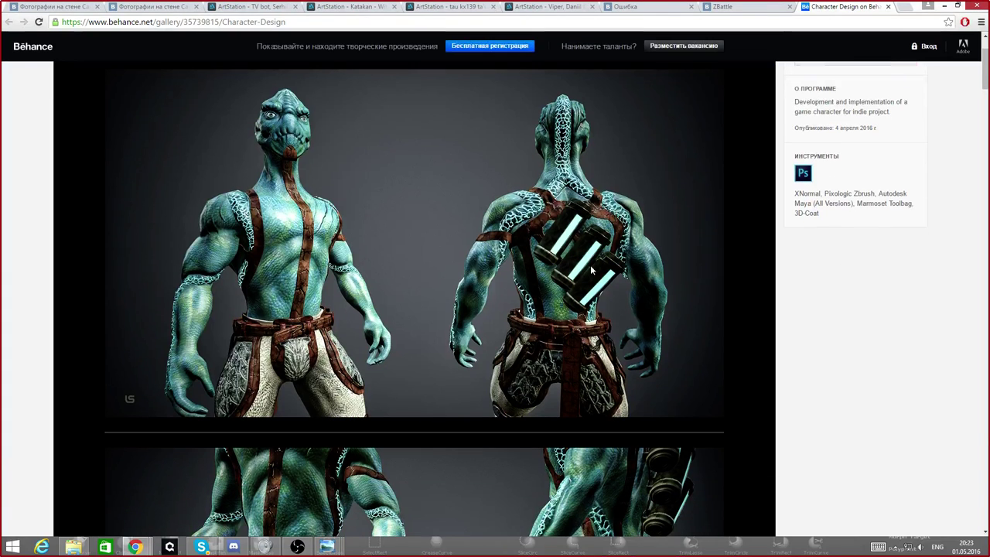
scroll(592, 270, down, 1)
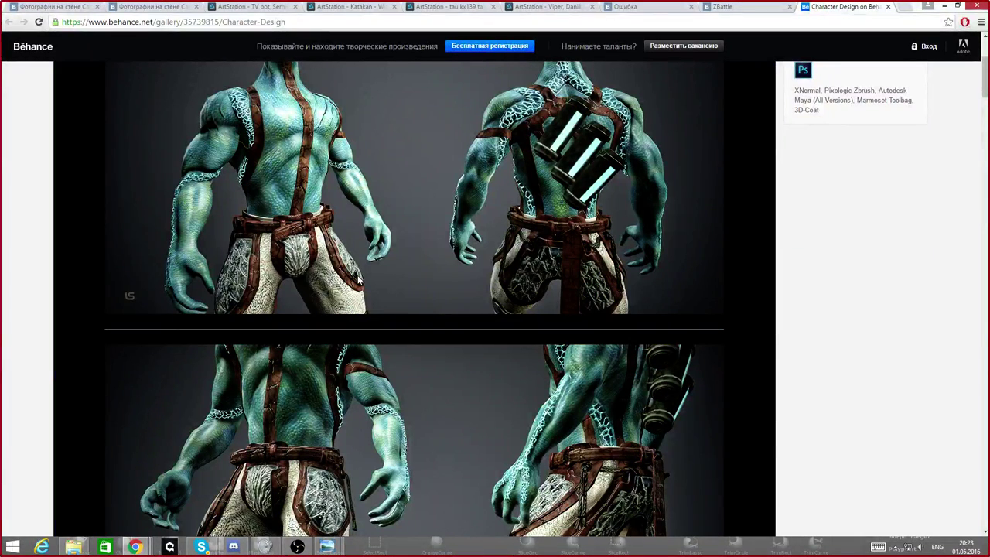
scroll(358, 280, up, 1)
scroll(293, 322, down, 1)
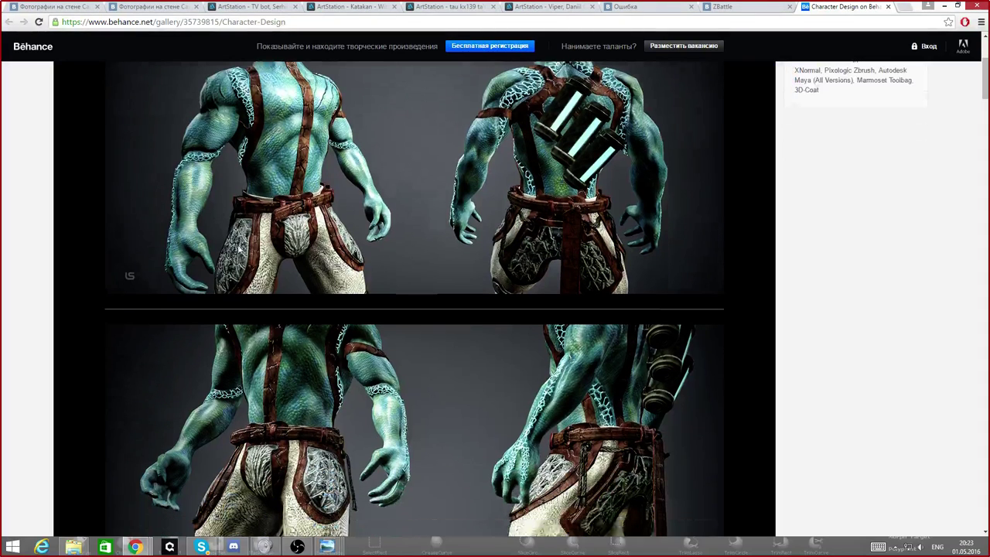
scroll(421, 285, down, 6)
scroll(288, 168, down, 2)
scroll(497, 190, up, 3)
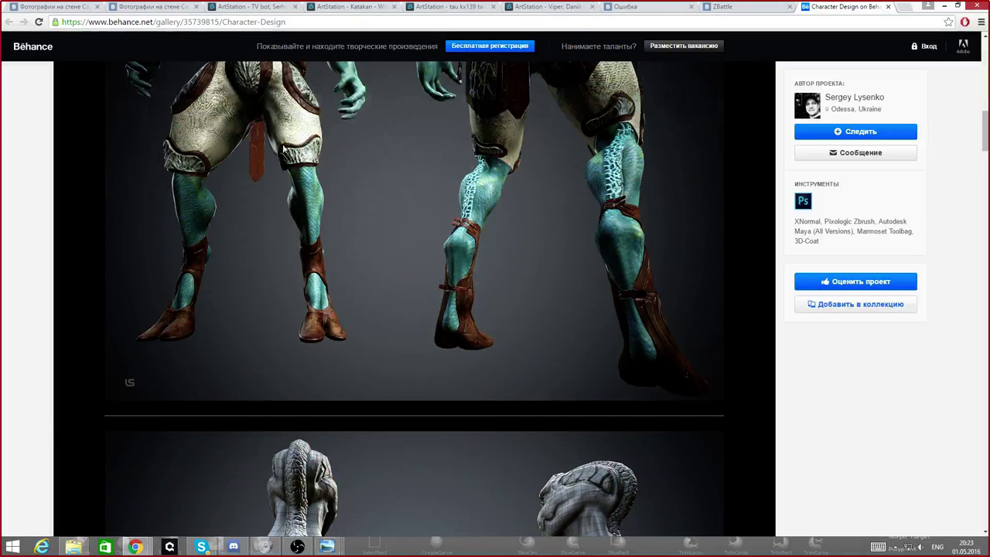
scroll(264, 111, down, 2)
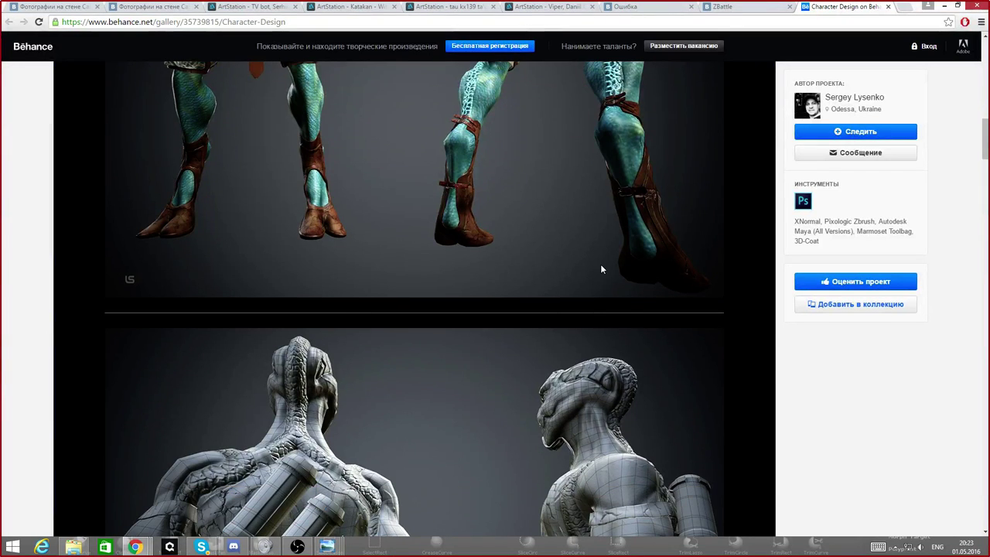
scroll(308, 191, up, 1)
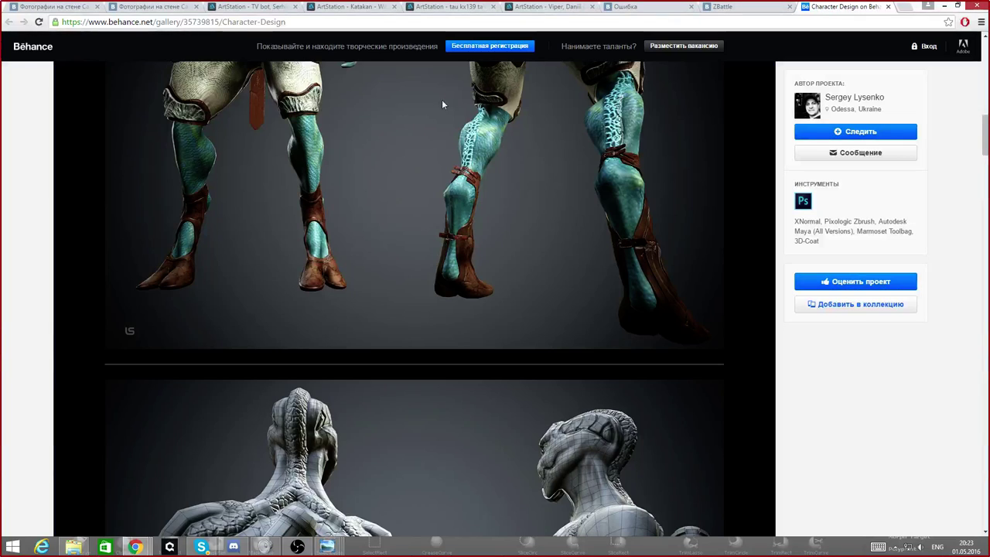
scroll(439, 110, down, 2)
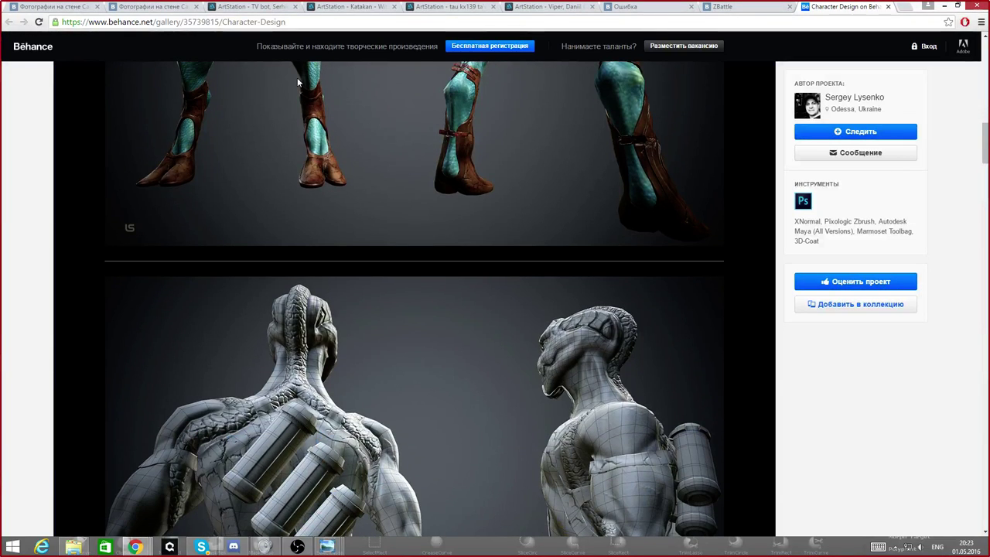
- Examine the character's wireframes, build stages, texture maps, high-poly renders and grey body sculpt
scroll(420, 268, down, 7)
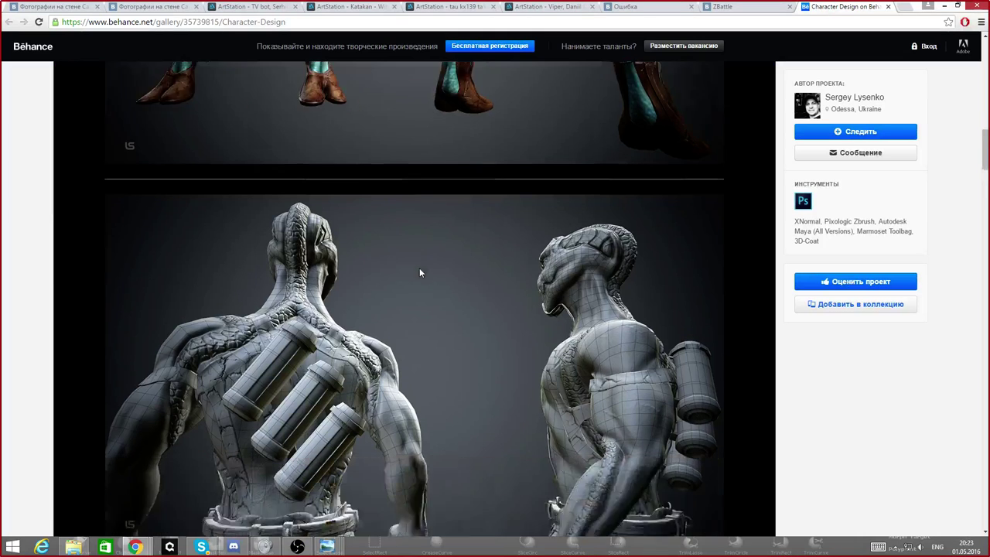
scroll(419, 268, down, 7)
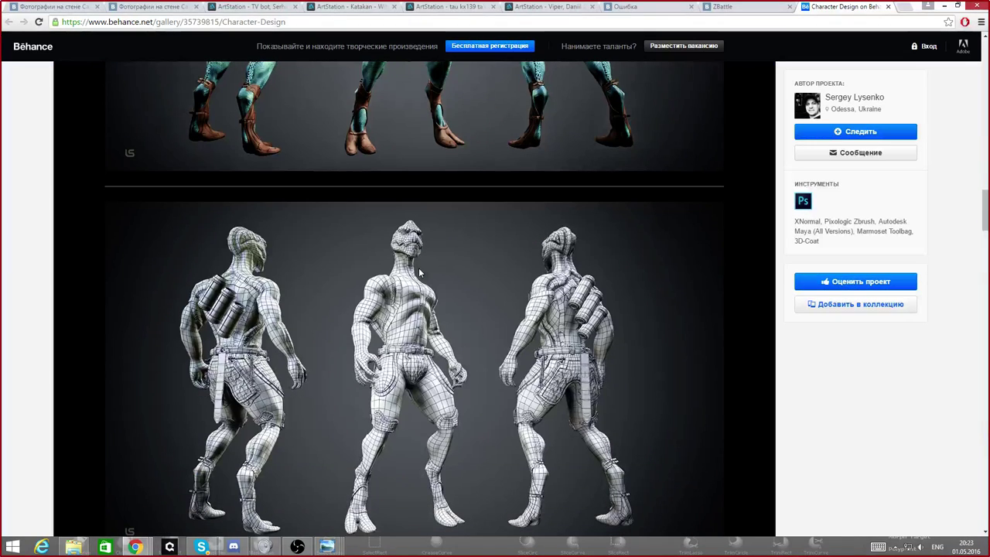
scroll(419, 268, down, 5)
scroll(419, 268, down, 3)
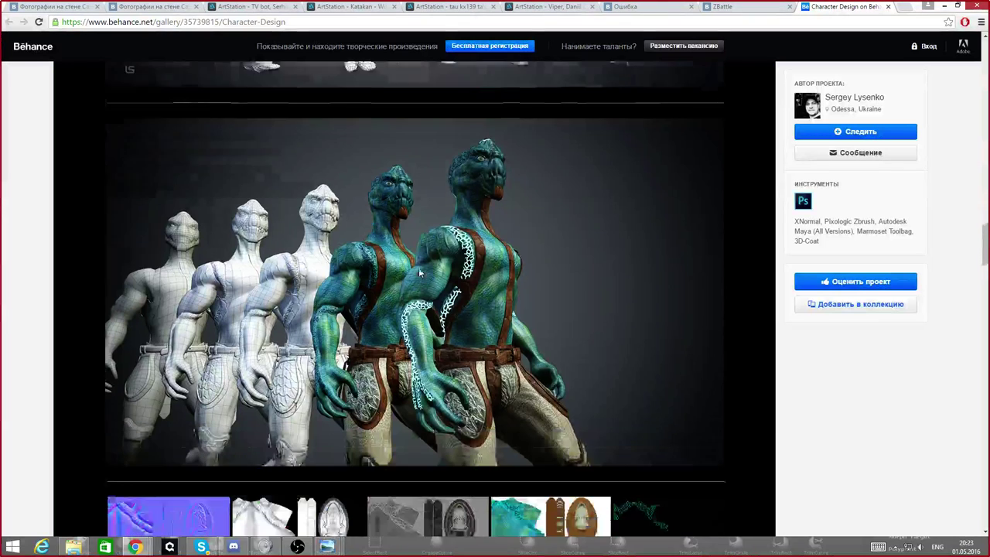
scroll(418, 271, down, 5)
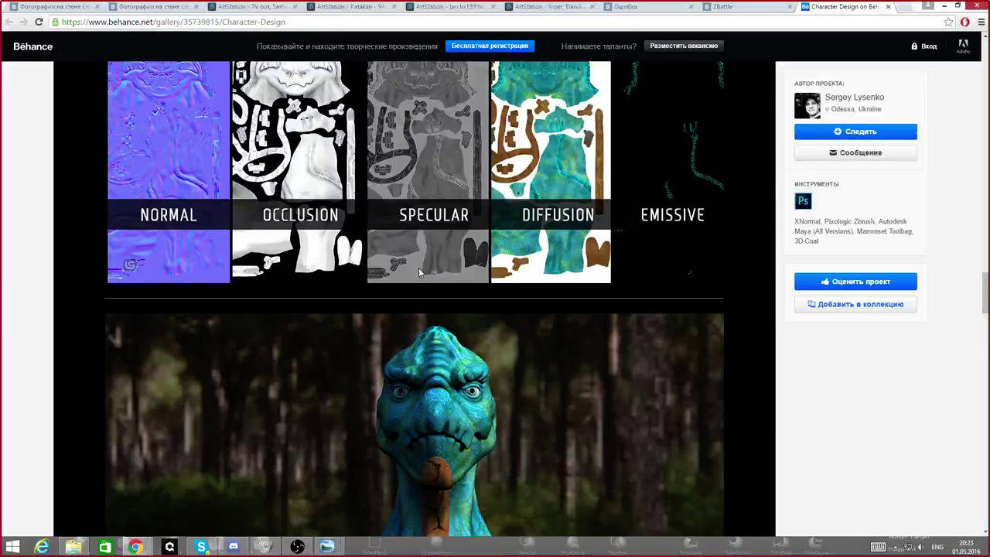
scroll(419, 267, down, 6)
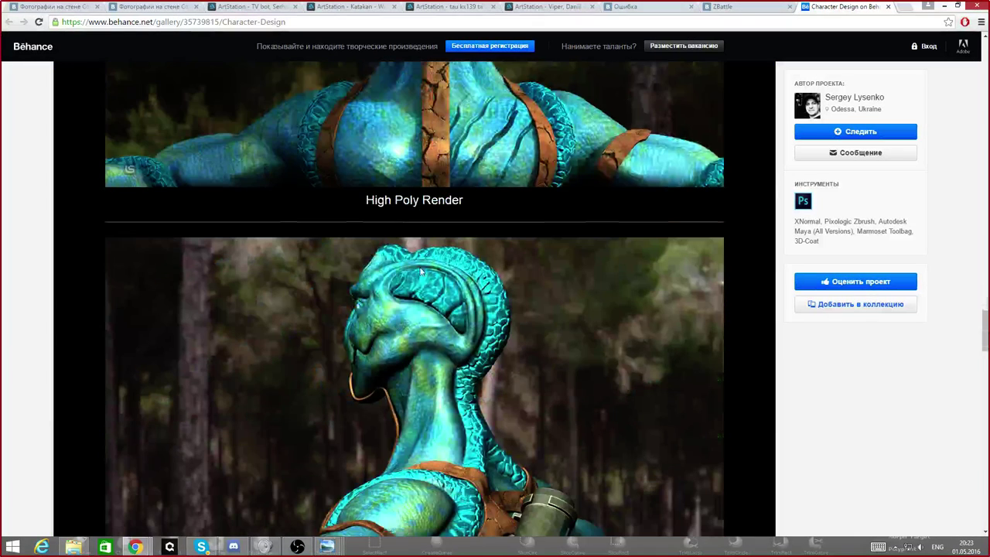
scroll(420, 270, down, 6)
scroll(420, 270, up, 1)
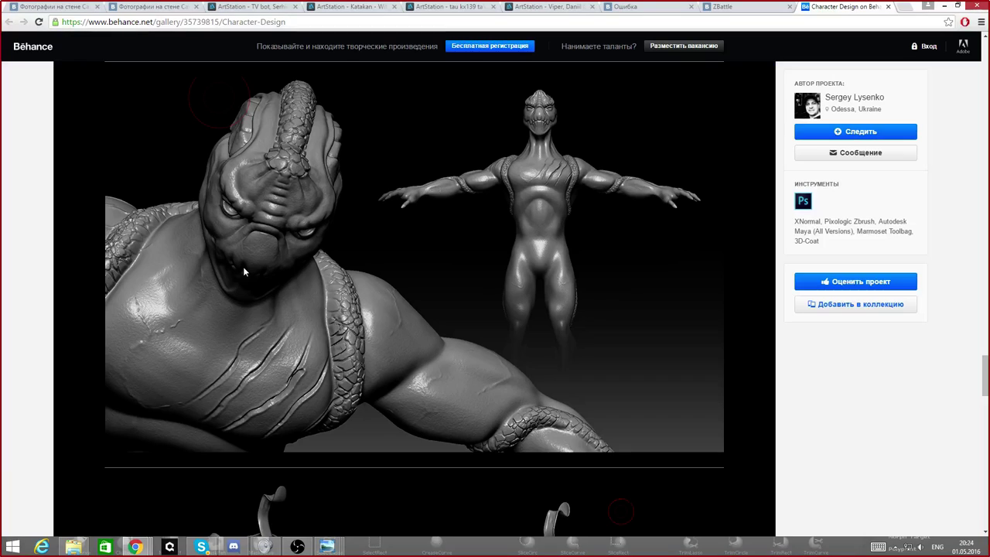
- Examine the grey sculpt of the harness and trousers and the Game Character Creation Process video preview at the project's end
scroll(243, 266, down, 5)
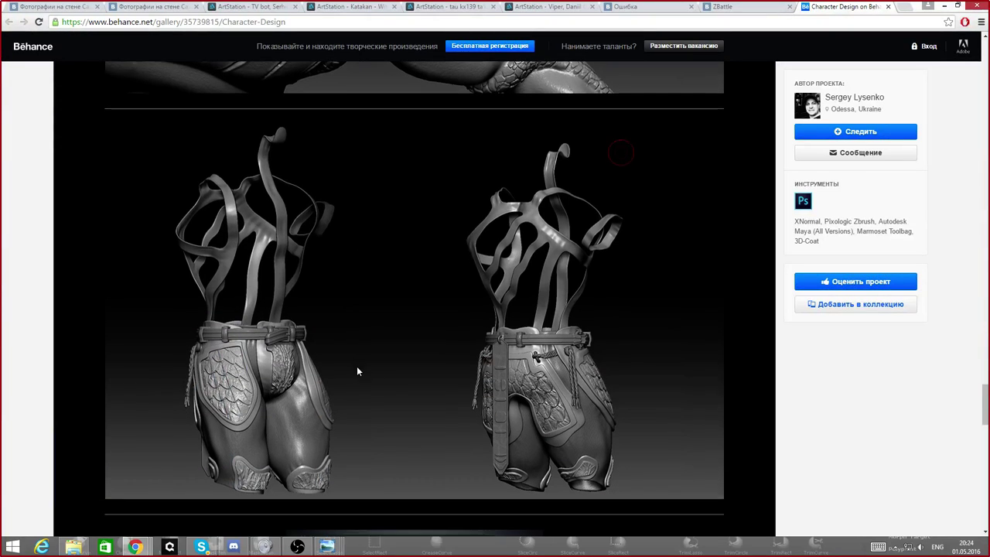
scroll(357, 372, down, 2)
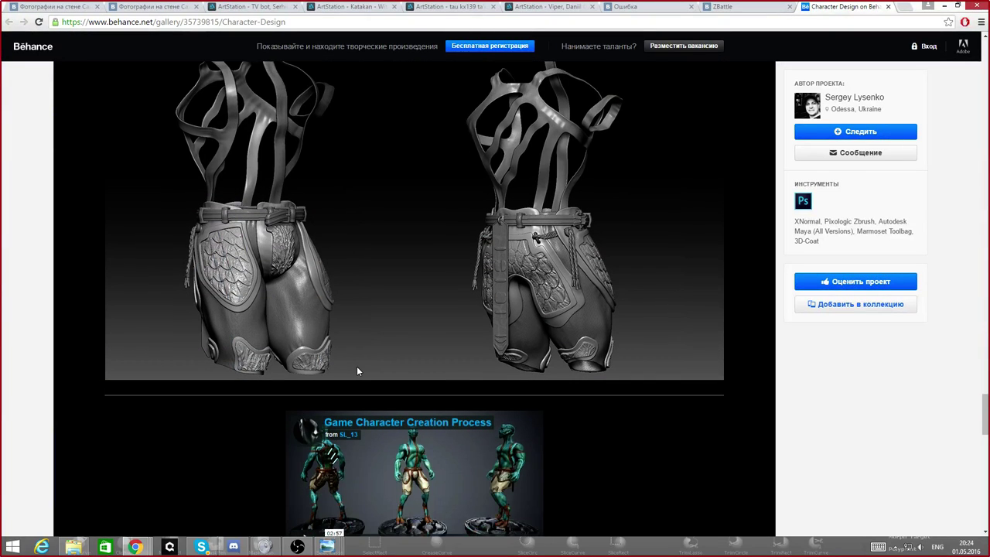
scroll(361, 367, down, 7)
scroll(390, 337, up, 3)
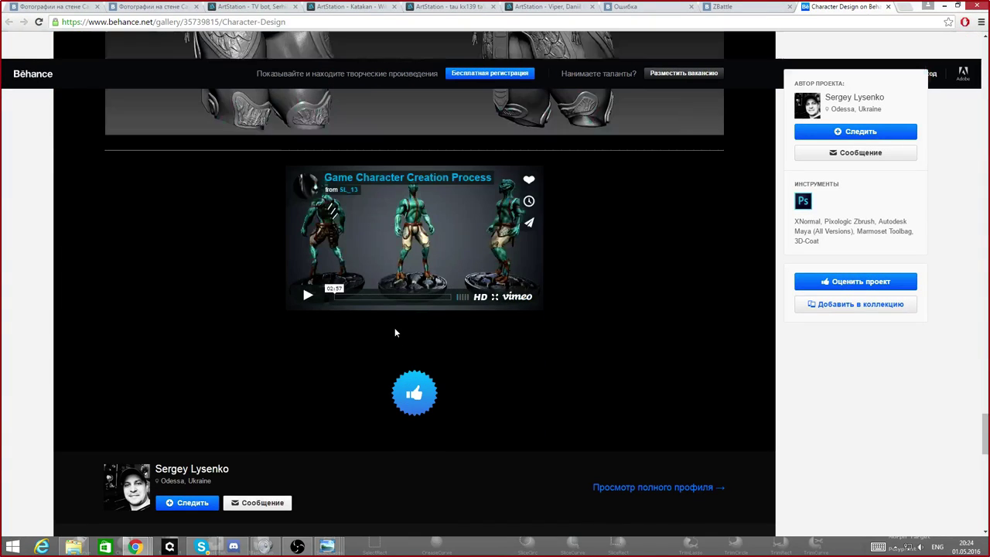
scroll(394, 333, up, 2)
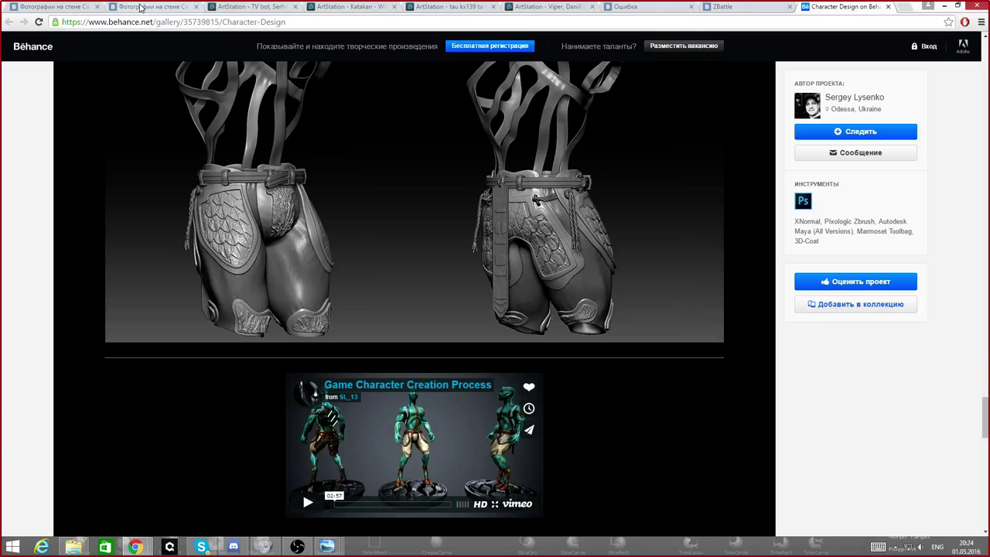
- Look through the open artwork and photo tabs, then return to the latest submissions in the ZBattle comments
click(258, 7)
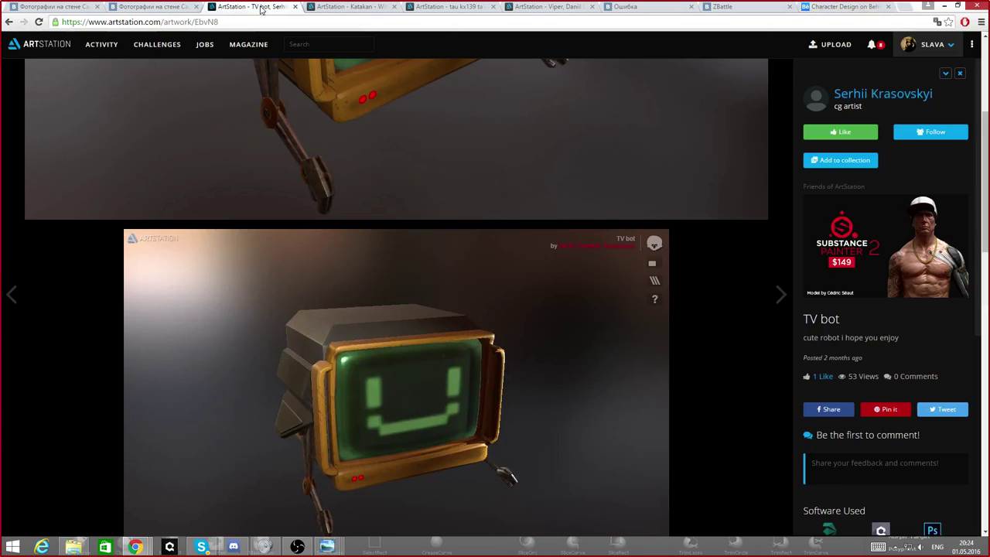
key(ctrl+Tab)
click(175, 9)
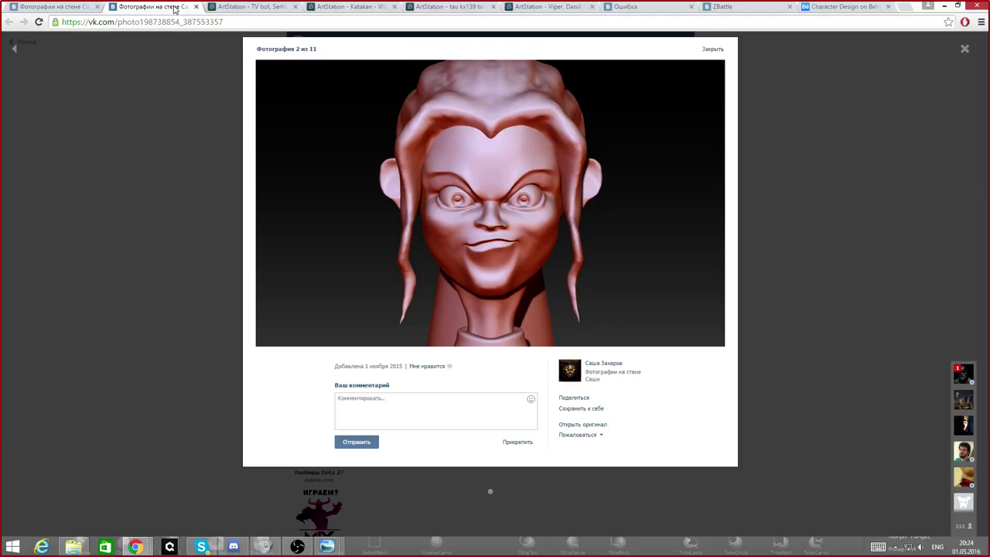
click(51, 7)
click(650, 7)
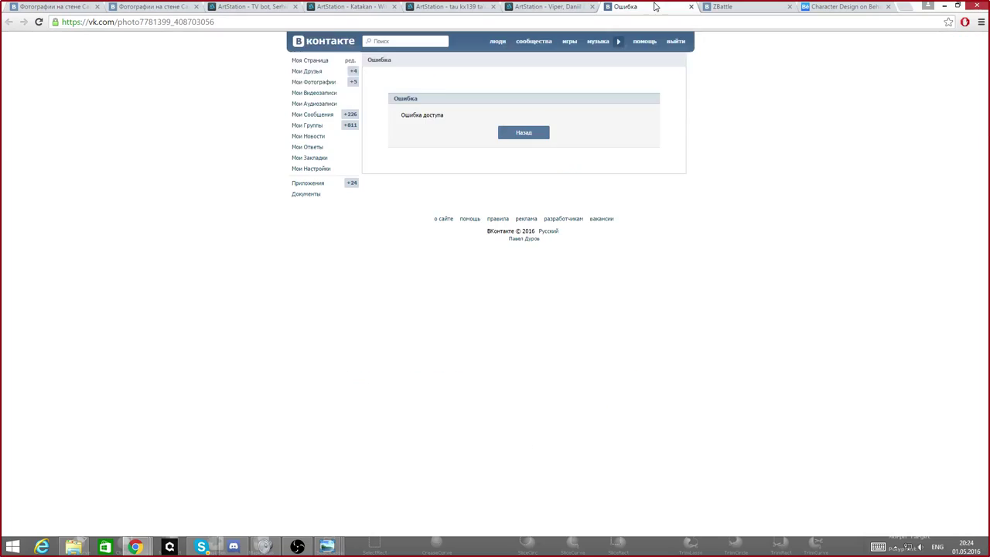
click(735, 8)
scroll(496, 294, down, 1)
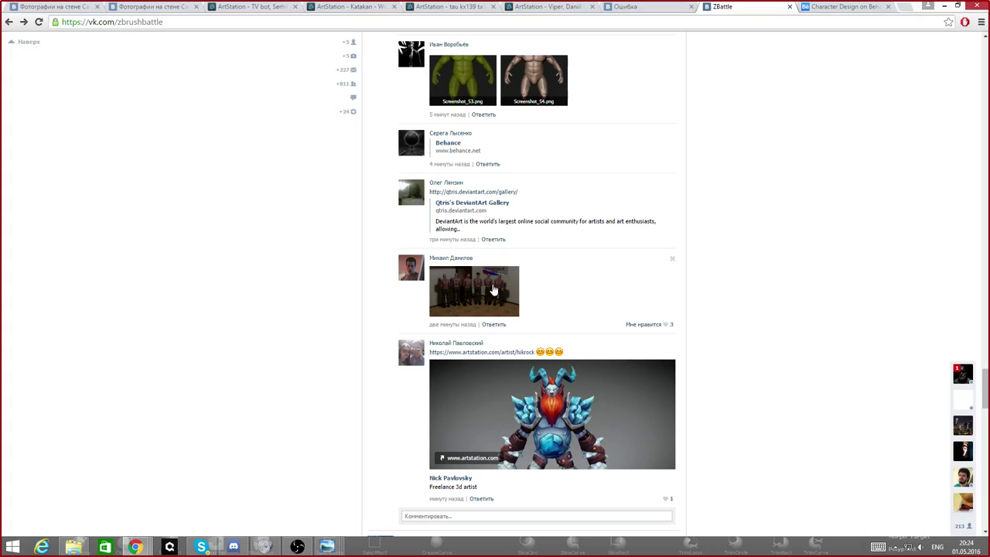
- Open the Qtris DeviantArt gallery linked in the comments and view the Screenshot003 sword render
middle_click(472, 194)
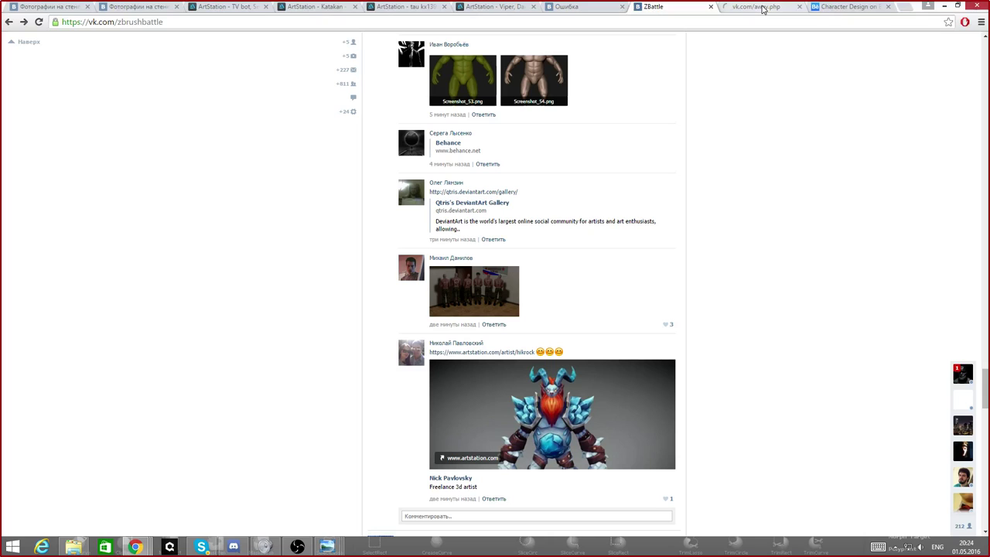
click(770, 11)
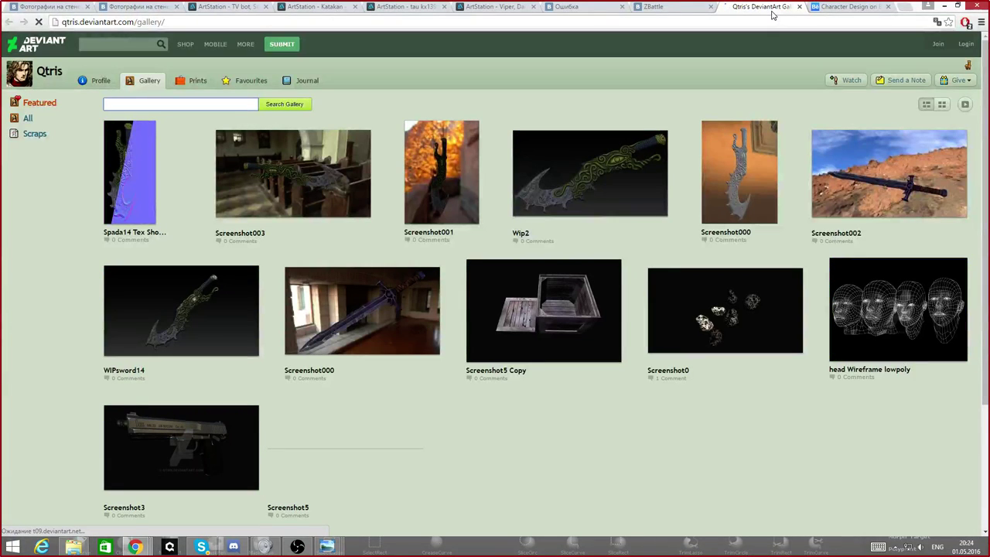
click(245, 193)
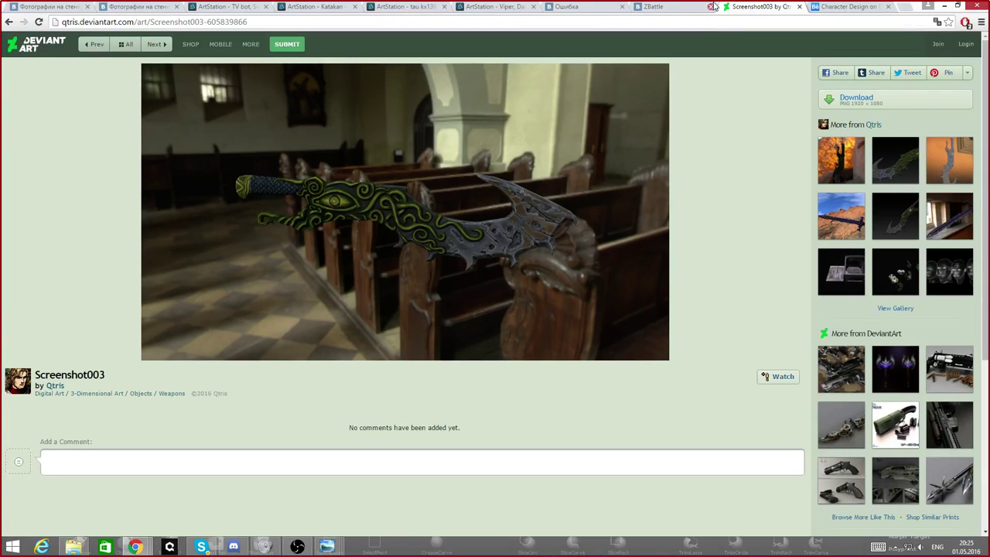
- Open the group photo attached in the ZBattle comments for viewing and close the VK error page
click(682, 8)
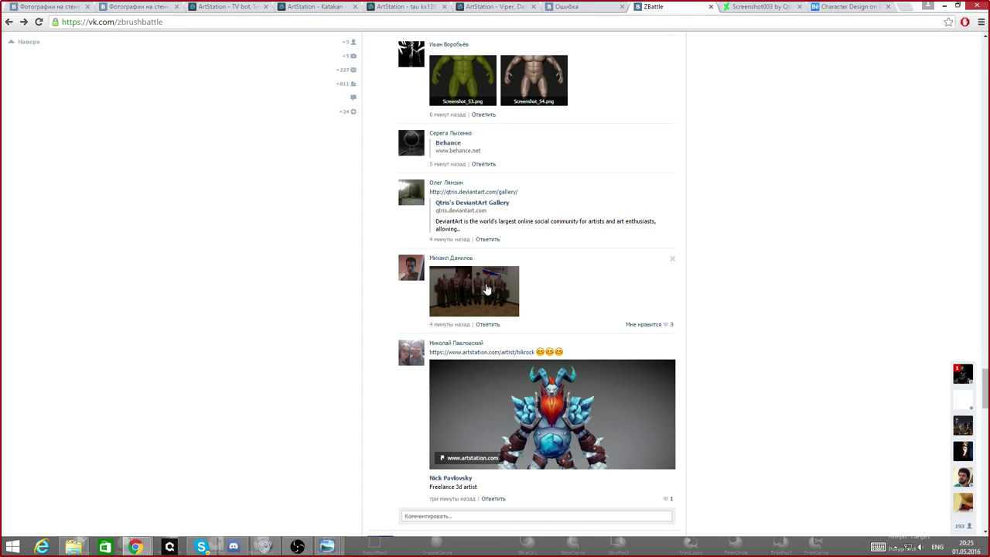
click(489, 290)
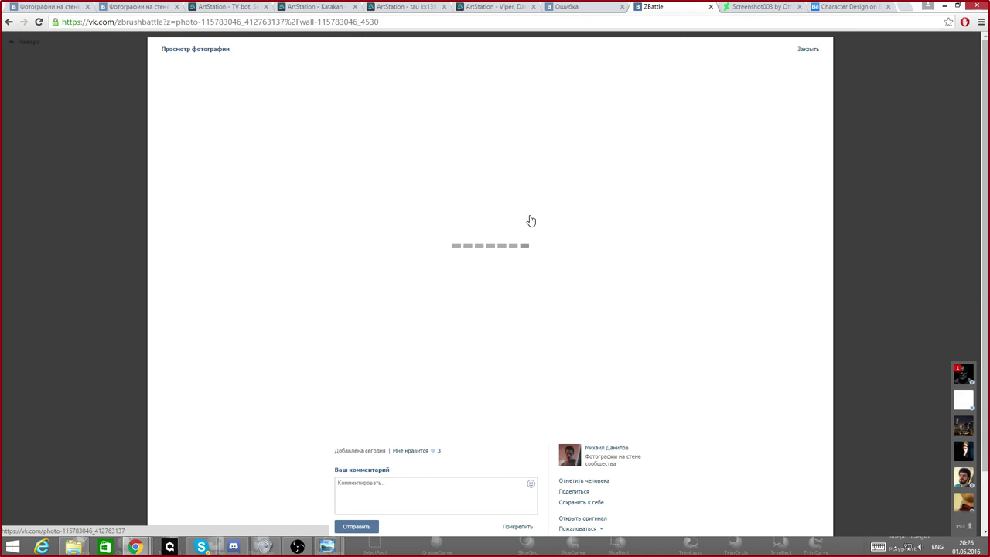
click(576, 8)
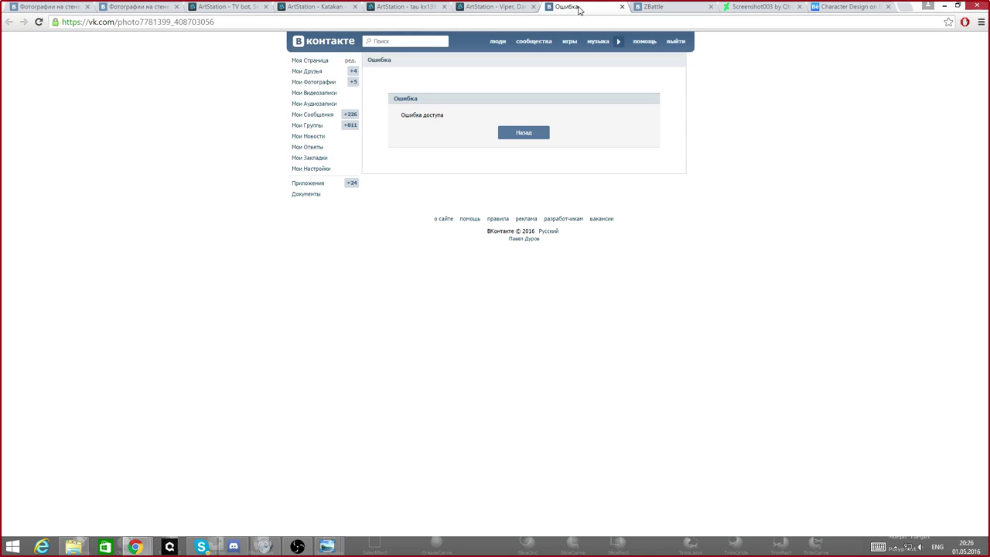
click(622, 7)
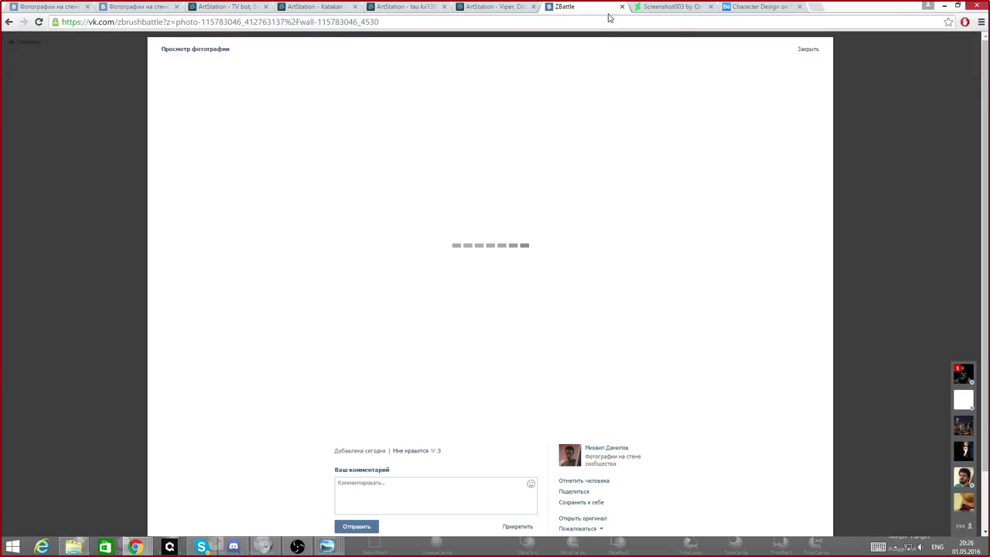
click(667, 9)
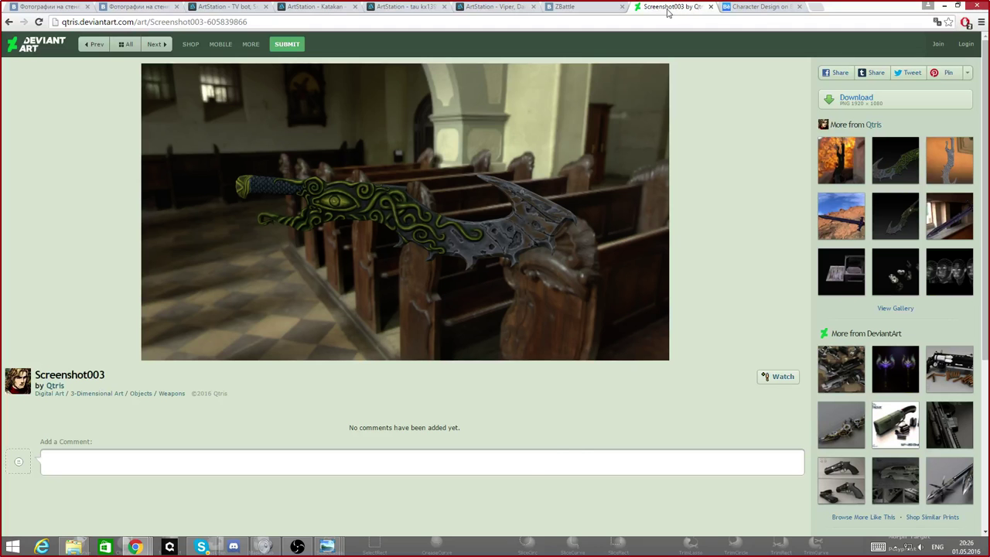
click(666, 9)
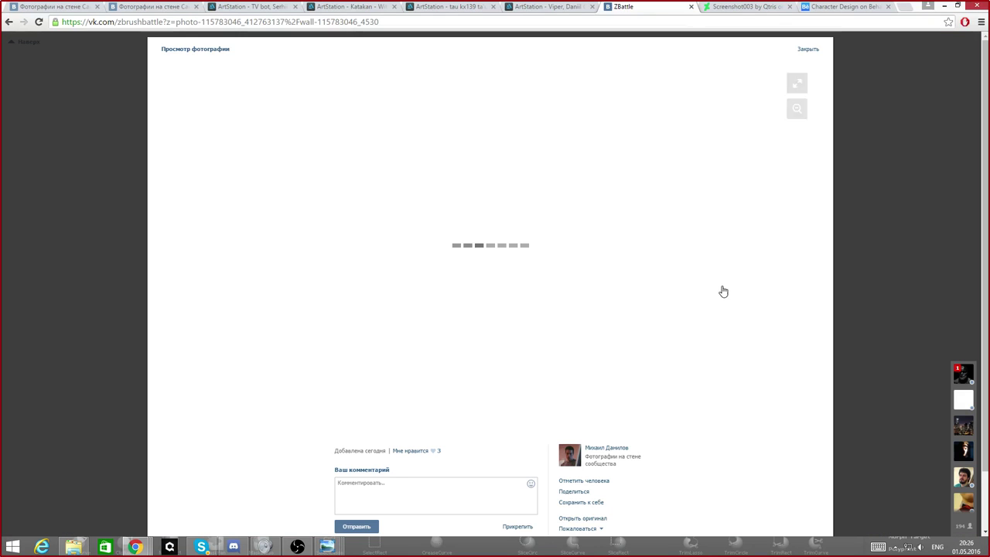
- Close the photo viewer and open the commented group photo as an image in a new tab
click(804, 49)
right_click(491, 282)
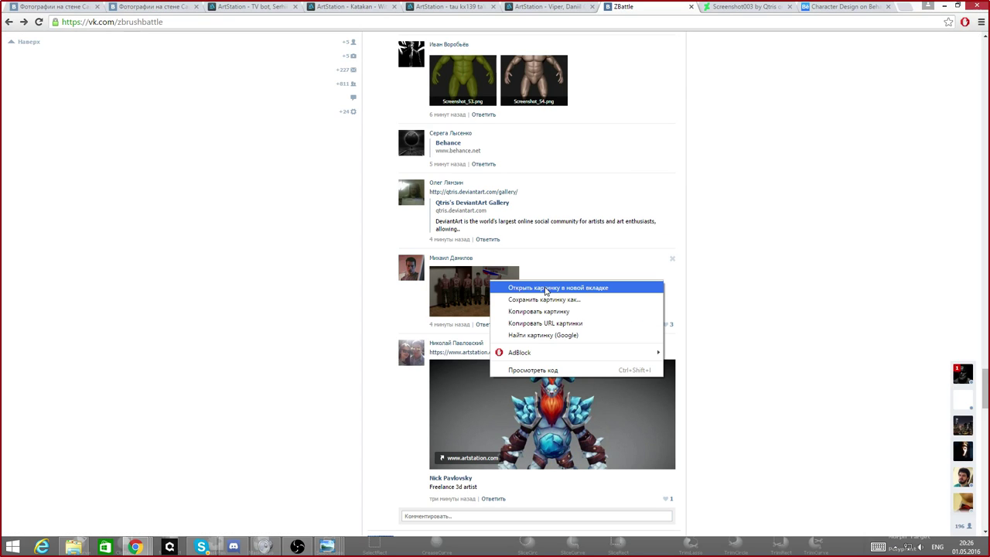
click(545, 288)
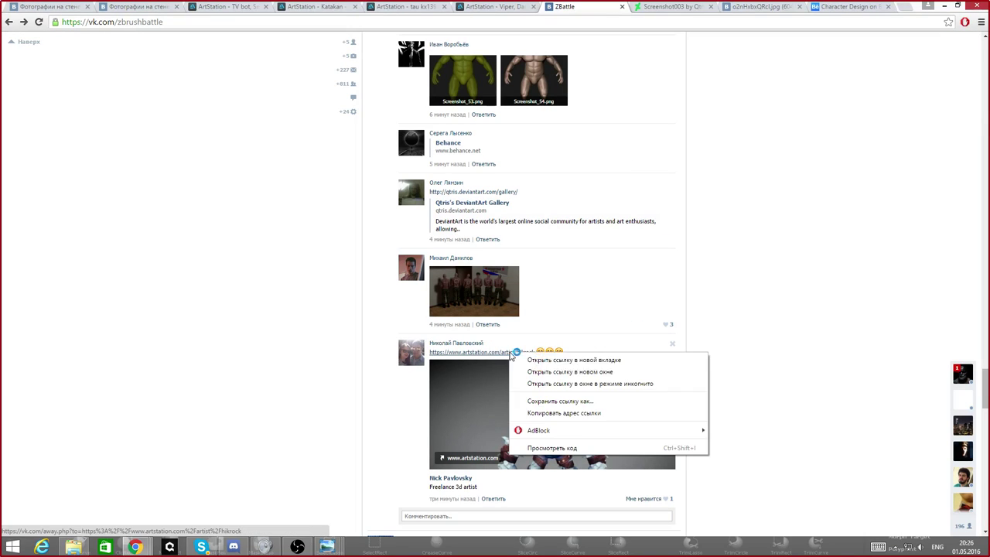
- Open the ArtStation portfolio linked in the last comment in a new tab and view its Yeti artwork
right_click(512, 352)
click(526, 357)
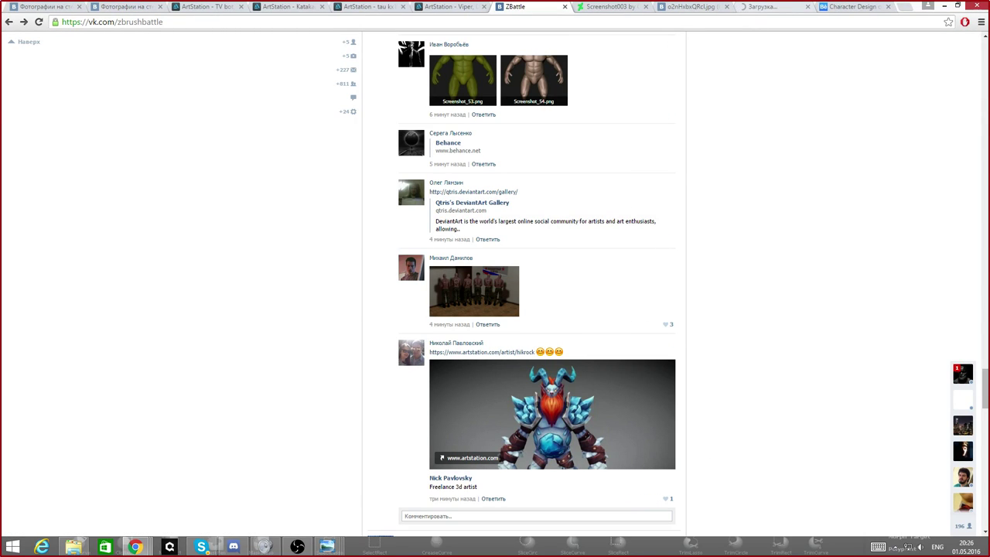
click(756, 7)
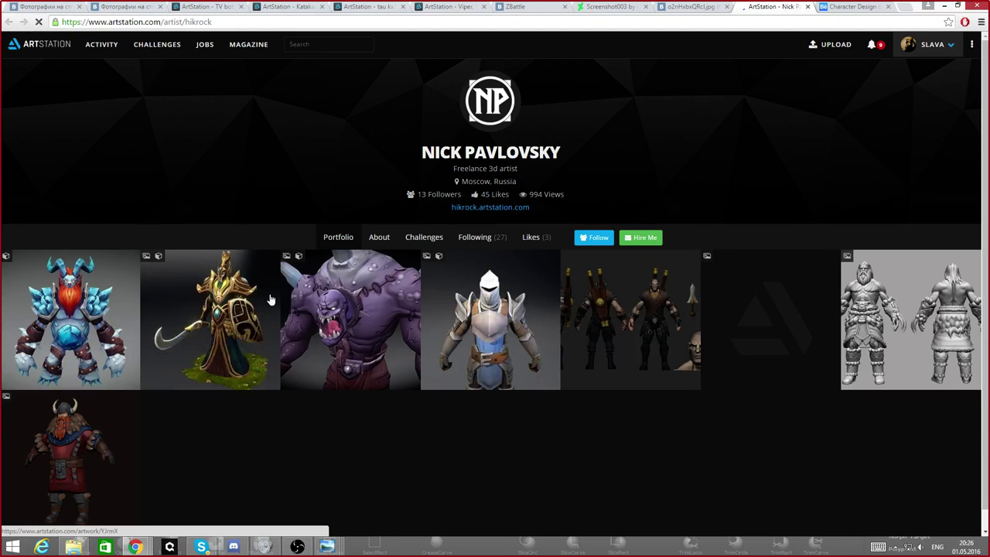
click(97, 316)
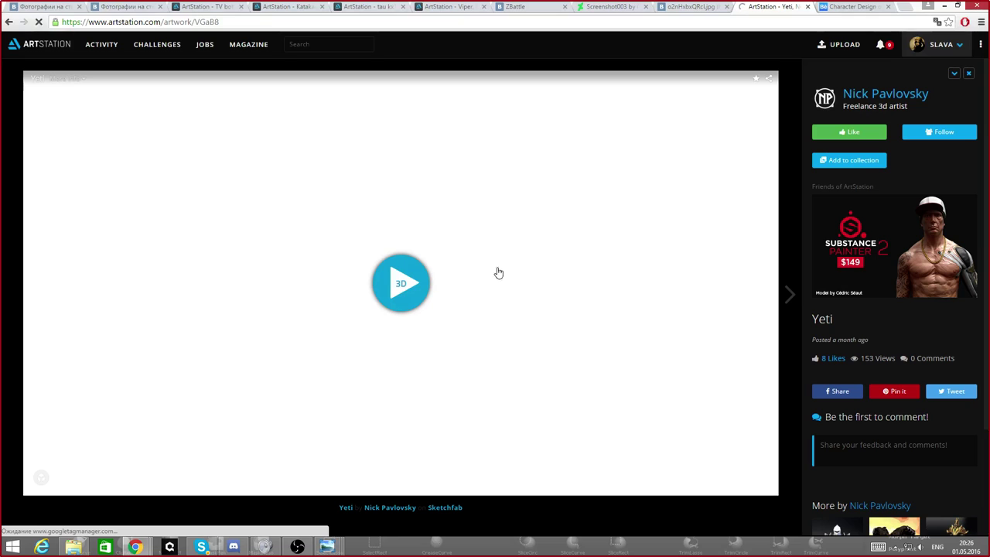
- Load the Yeti's 3D model and examine its overall silhouette, horns, torso and arms from the front
click(400, 288)
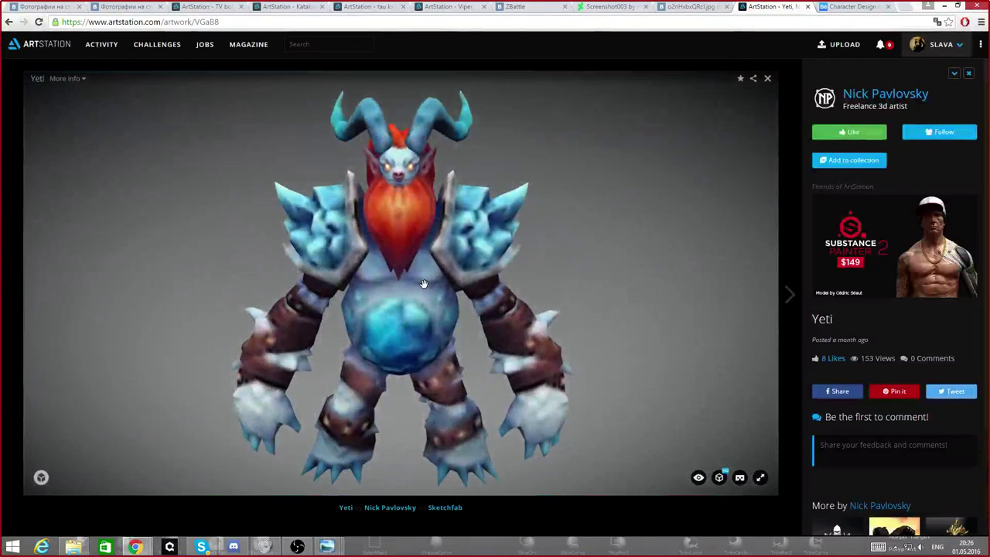
mouse_move(414, 263)
mouse_down()
mouse_move(402, 271)
mouse_move(424, 282)
mouse_move(340, 288)
mouse_move(446, 274)
mouse_move(503, 293)
mouse_move(445, 253)
mouse_up()
scroll(402, 270, down, 3)
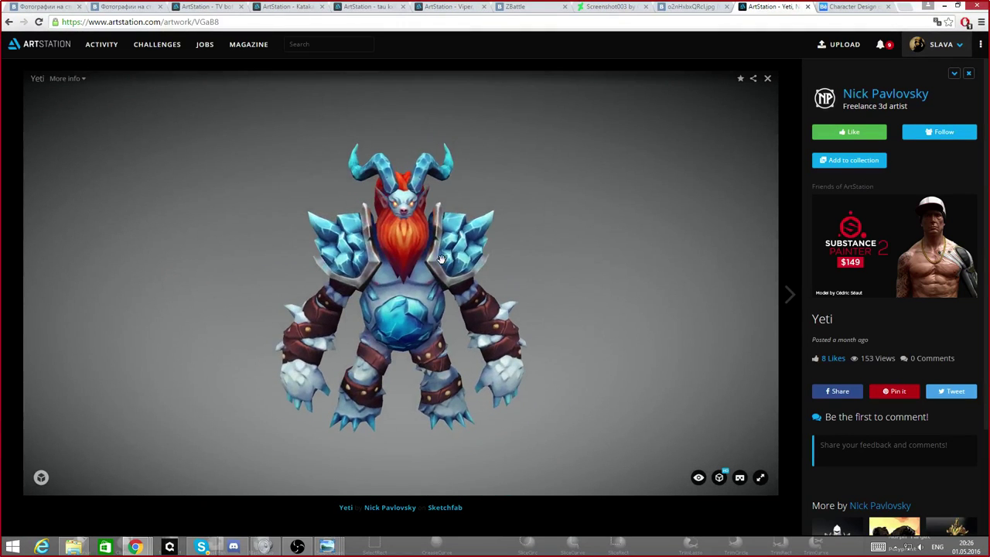
mouse_move(442, 259)
mouse_down()
mouse_move(413, 247)
mouse_move(426, 243)
mouse_up()
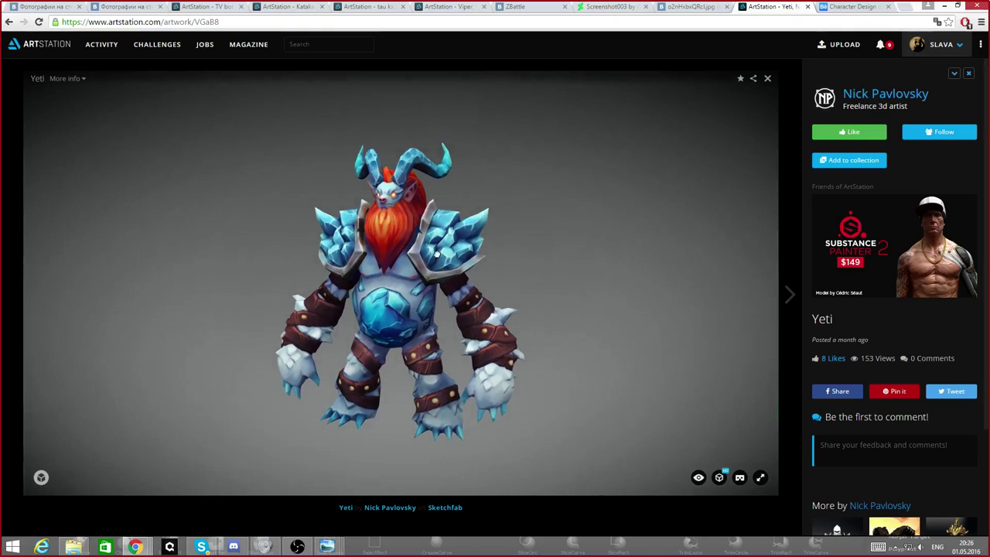
scroll(437, 254, up, 5)
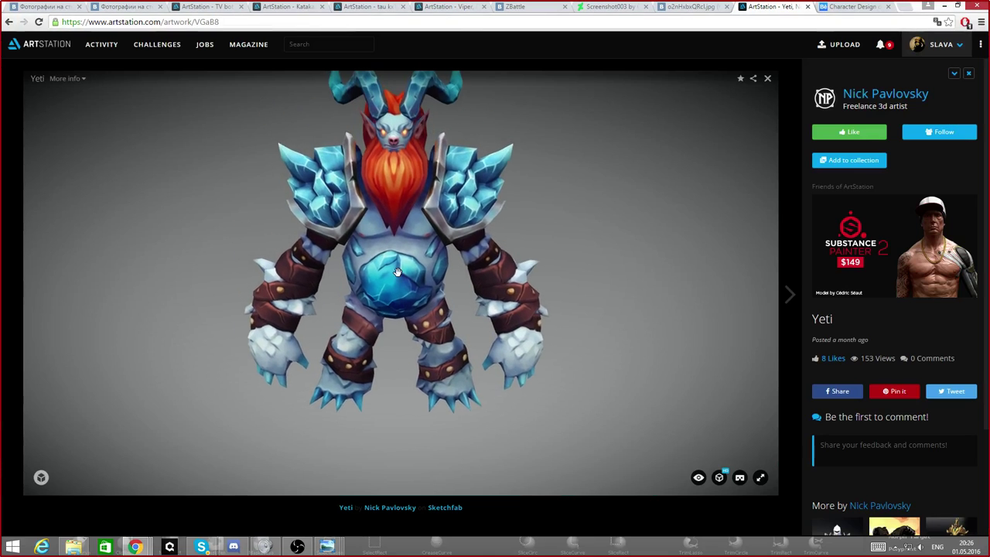
scroll(397, 271, down, 5)
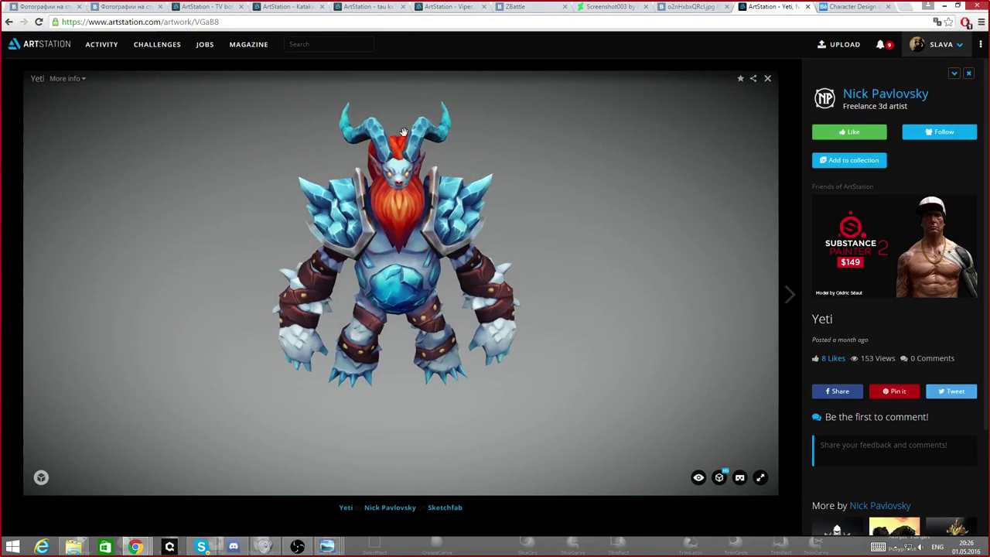
drag(404, 132, 308, 304)
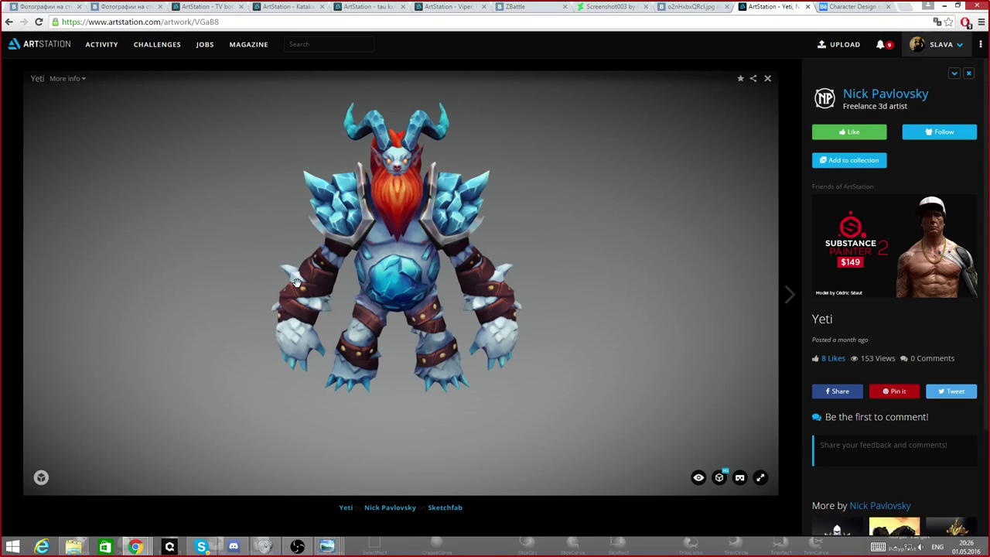
mouse_move(296, 283)
mouse_down()
mouse_move(333, 322)
mouse_move(287, 305)
mouse_move(416, 280)
mouse_up()
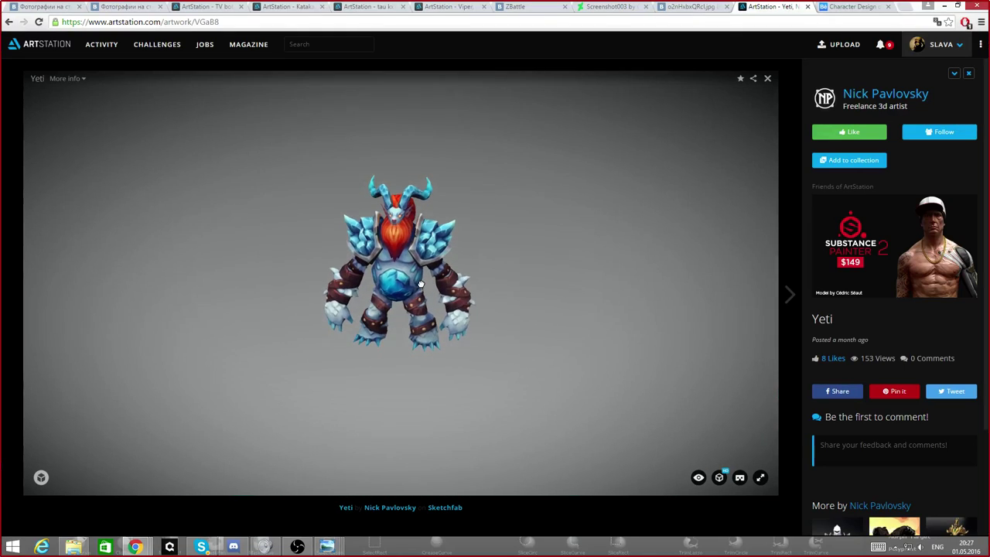
- Examine the Yeti from three-quarter angles, comparing its readability up close and at a distance
scroll(416, 280, up, 3)
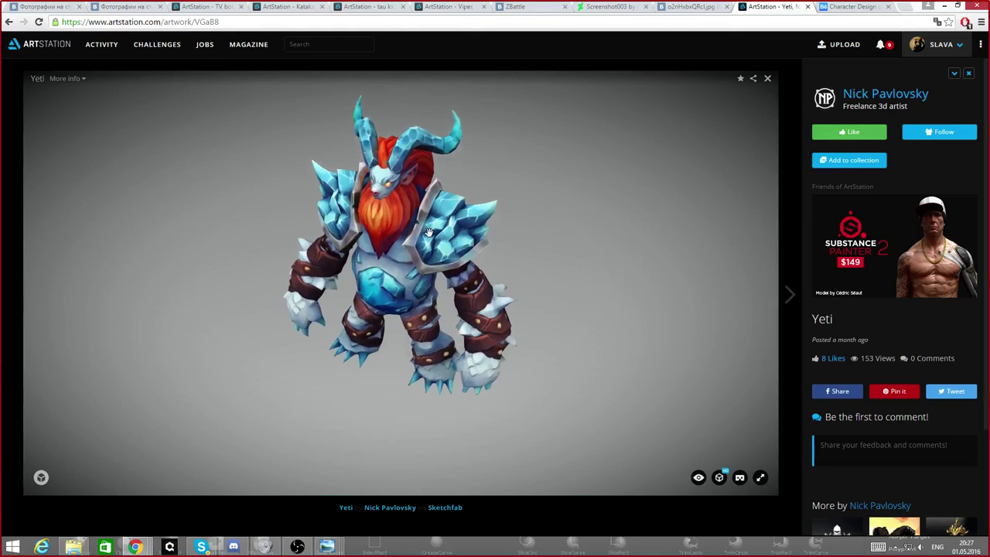
drag(429, 233, 456, 205)
scroll(456, 205, up, 1)
scroll(456, 205, down, 4)
scroll(456, 205, up, 3)
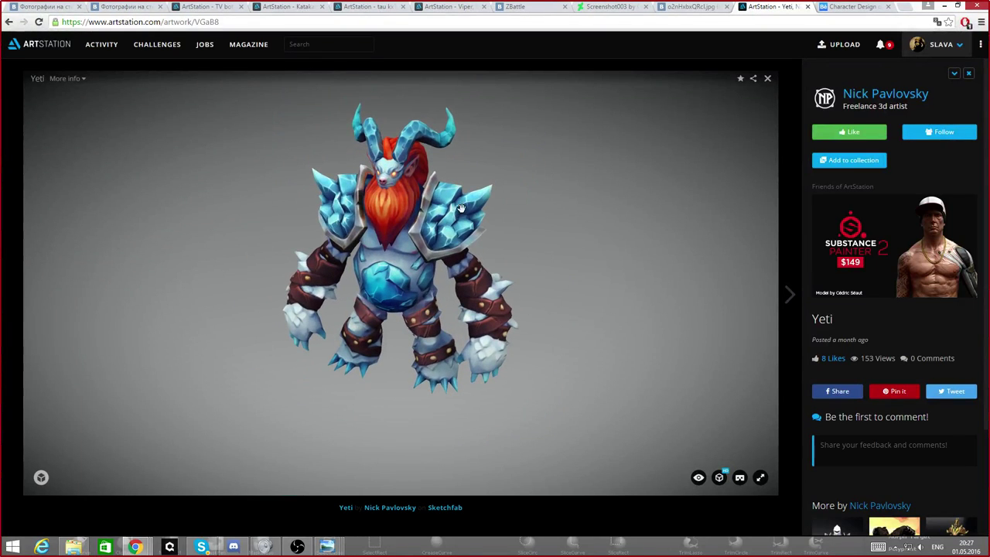
scroll(461, 208, down, 5)
mouse_move(441, 247)
mouse_down()
mouse_move(418, 289)
mouse_move(408, 270)
mouse_move(392, 276)
mouse_move(394, 285)
mouse_up()
scroll(383, 268, up, 5)
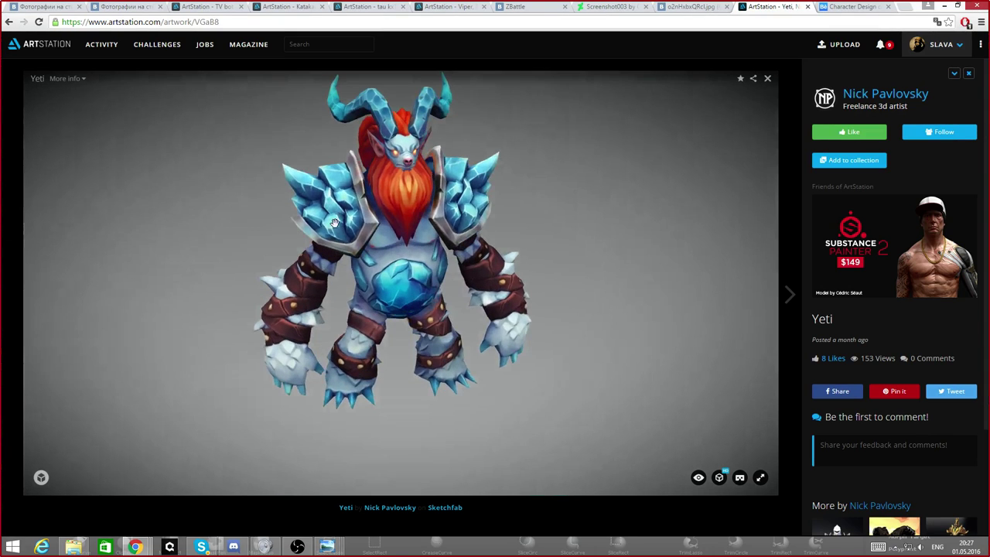
- Study the Yeti's crystal shoulder armour, horns and beard up close, and its shape from above at a distance
right_drag(335, 223, 410, 303)
scroll(411, 303, up, 2)
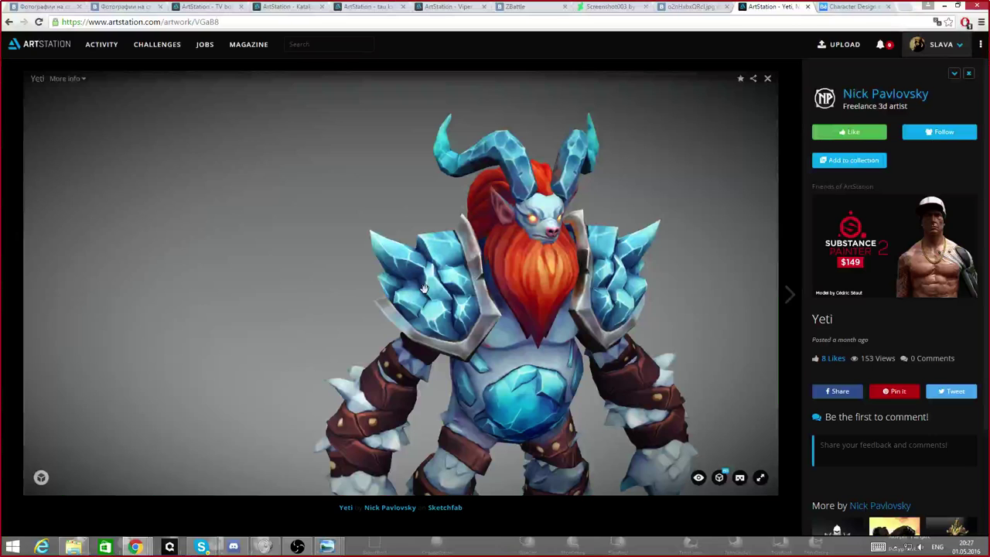
scroll(424, 288, down, 5)
drag(425, 287, 438, 218)
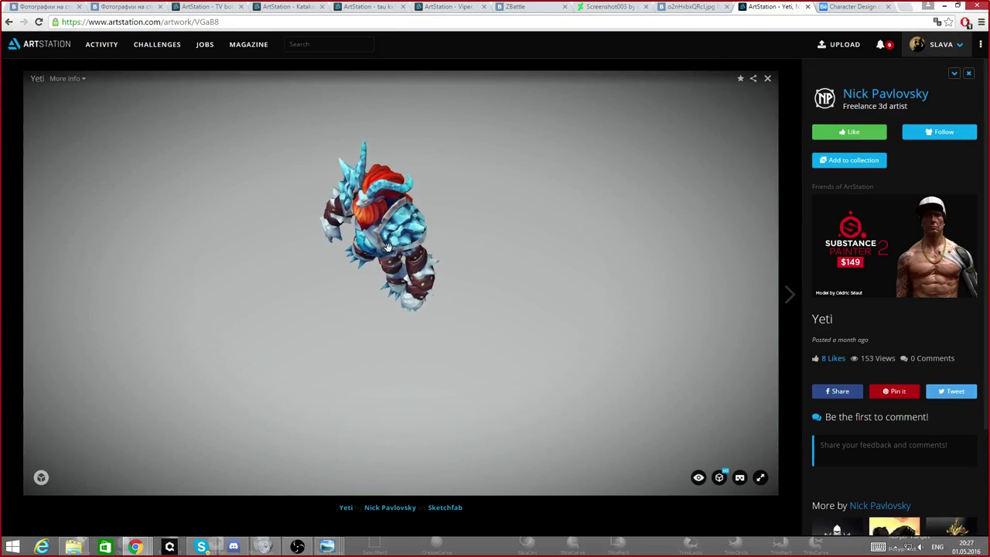
drag(389, 248, 444, 169)
scroll(407, 220, up, 4)
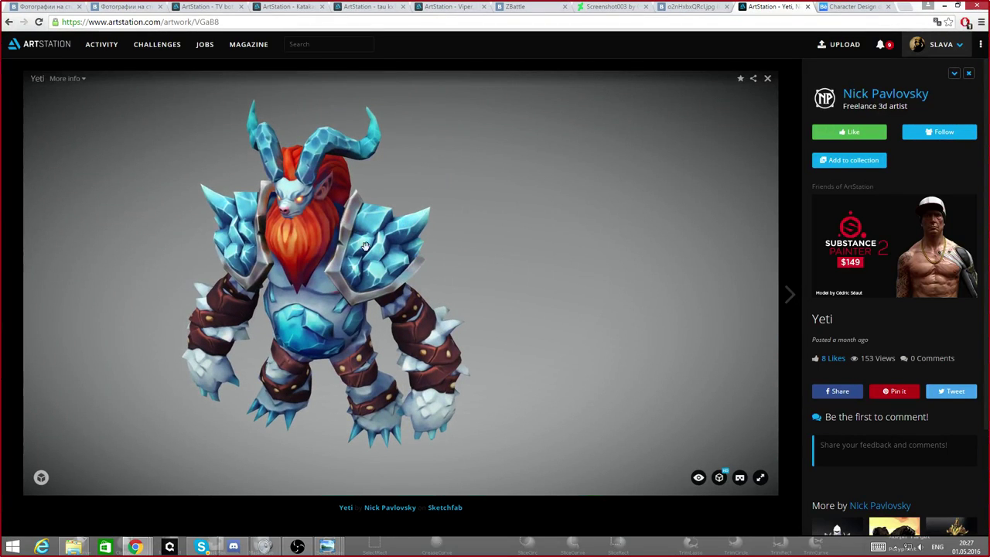
scroll(398, 247, down, 5)
mouse_move(342, 229)
mouse_down()
mouse_move(352, 290)
mouse_move(384, 277)
mouse_move(394, 288)
mouse_move(305, 303)
mouse_move(504, 316)
mouse_move(465, 306)
mouse_up()
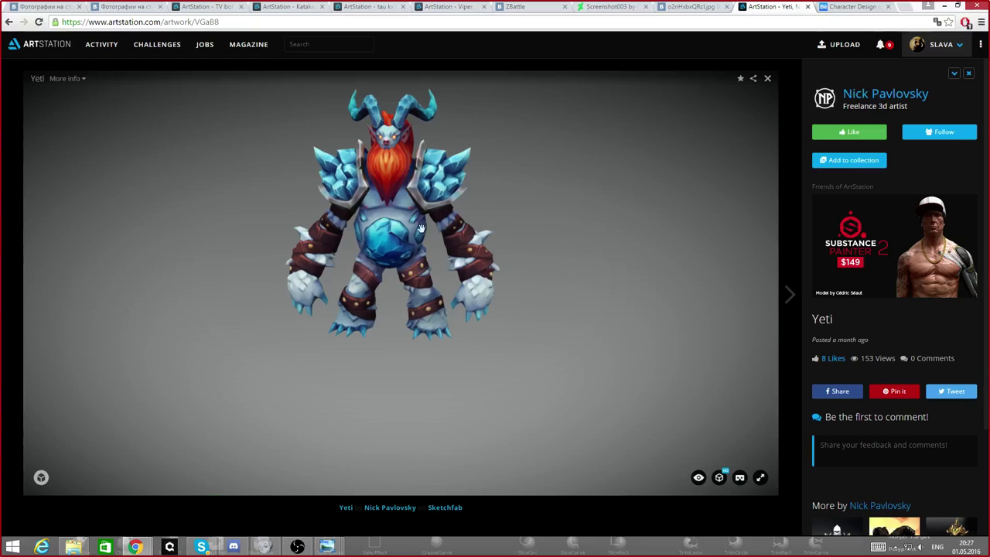
- Inspect the Yeti's belly crystal, leather arm and leg wraps and furry hands at close range
right_drag(395, 217, 385, 227)
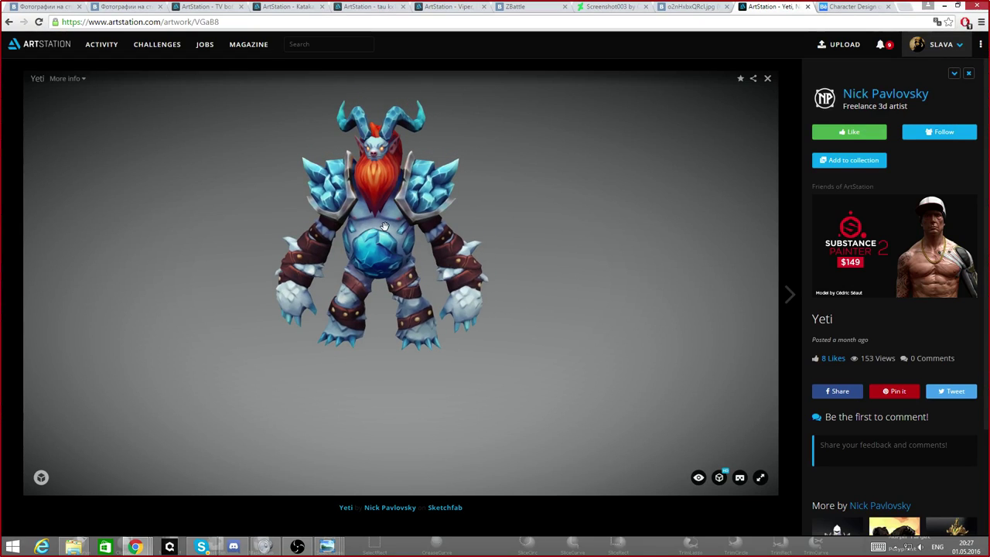
scroll(447, 283, up, 4)
mouse_move(385, 208)
right_down()
mouse_move(394, 229)
mouse_move(343, 267)
right_up()
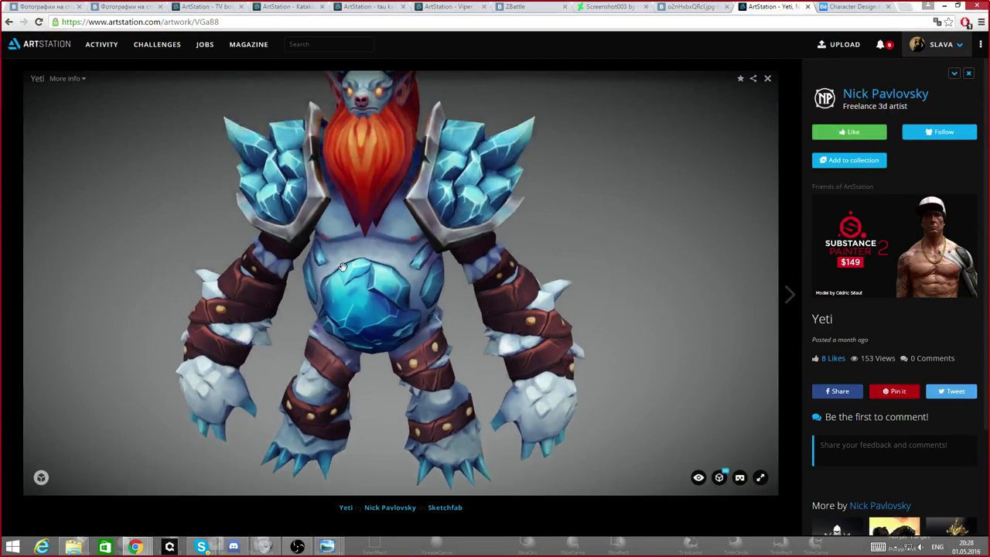
scroll(395, 243, up, 3)
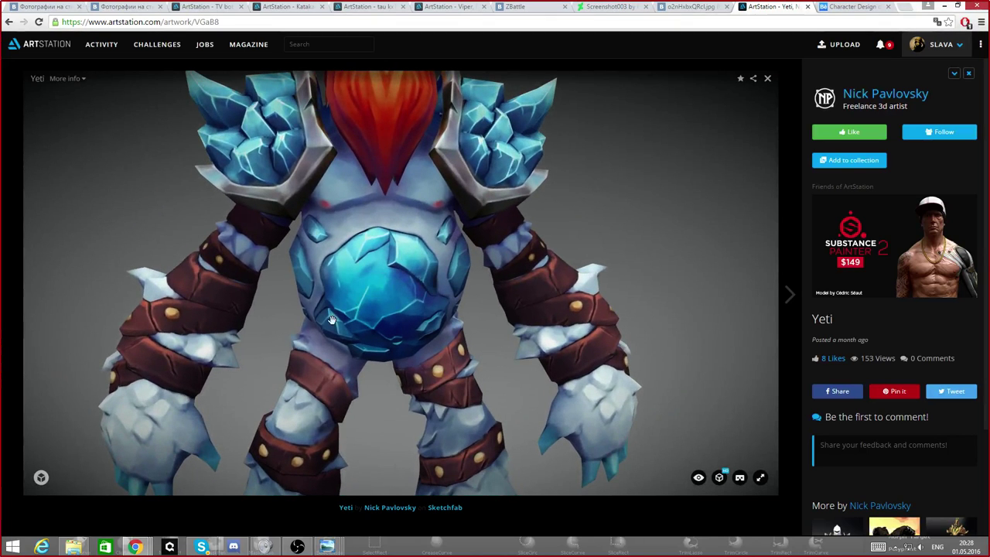
- Examine the Yeti's full figure at a distance, from the front and from a three-quarter angle
scroll(331, 320, down, 5)
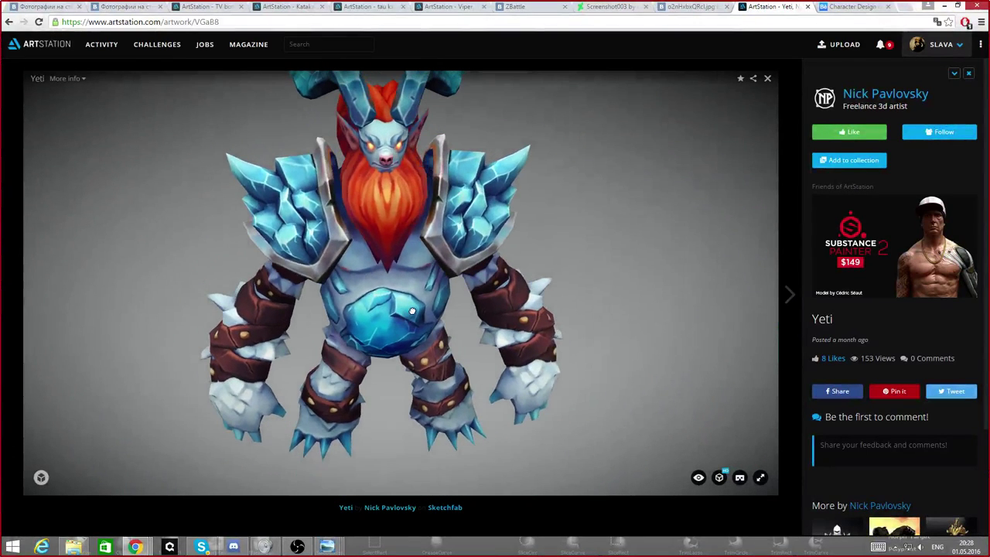
scroll(395, 286, down, 3)
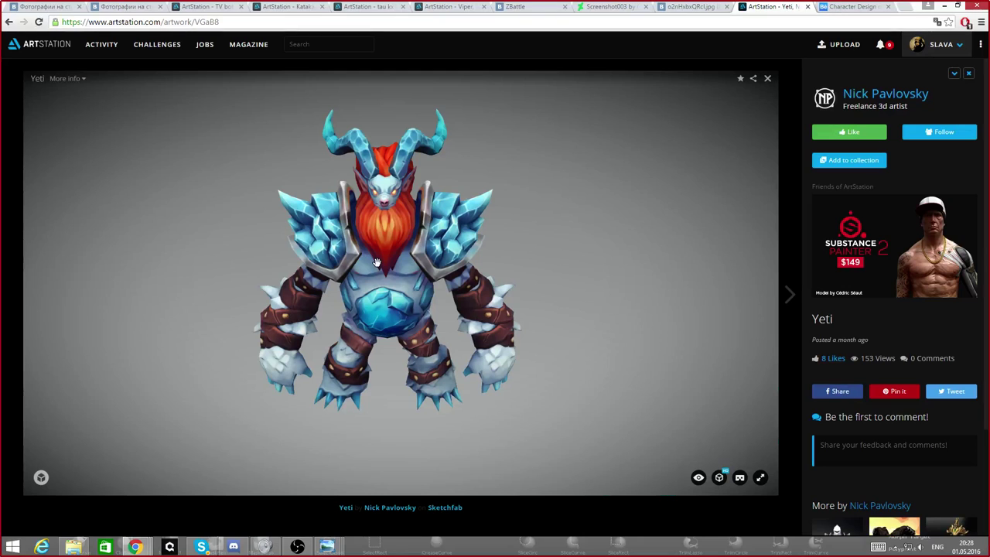
drag(377, 263, 139, 89)
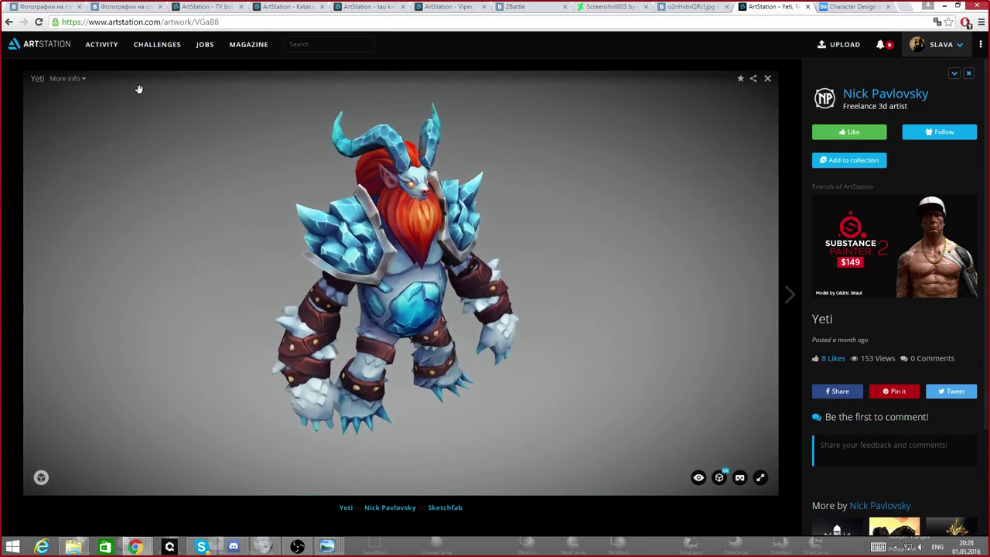
- Search ArtStation in a separate page by the reference artist's name, open the Knight Girl artwork and view the model from another angle
click(62, 43)
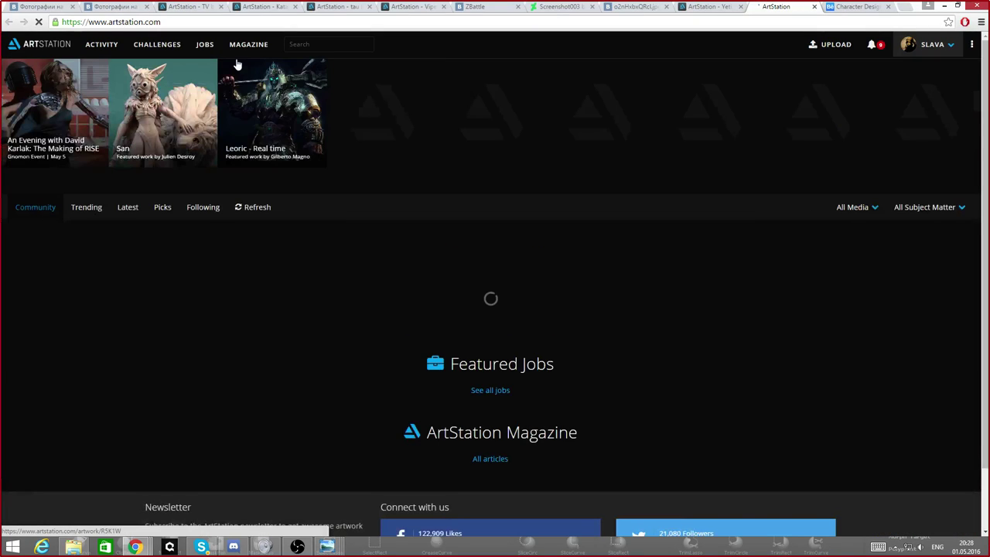
click(325, 44)
text(matt)
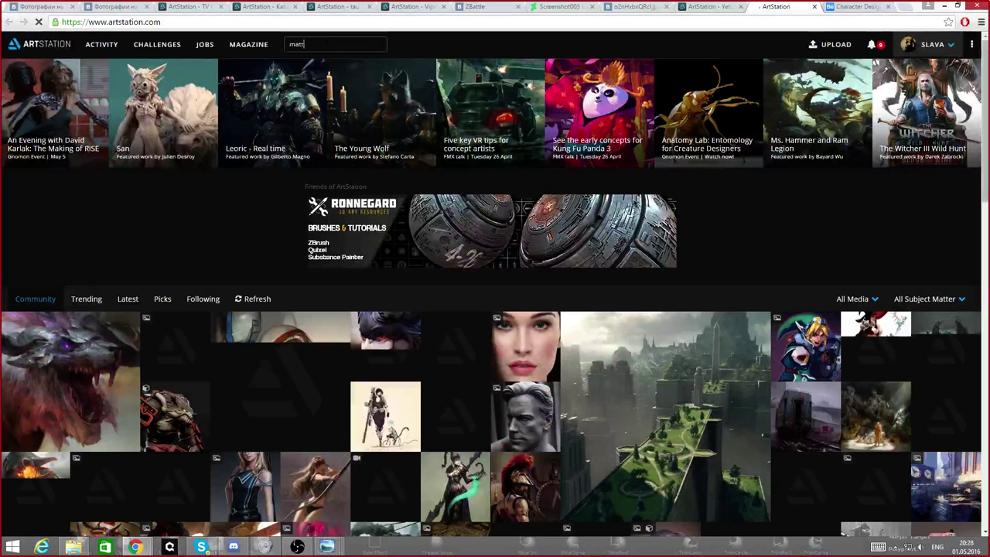
text( b)
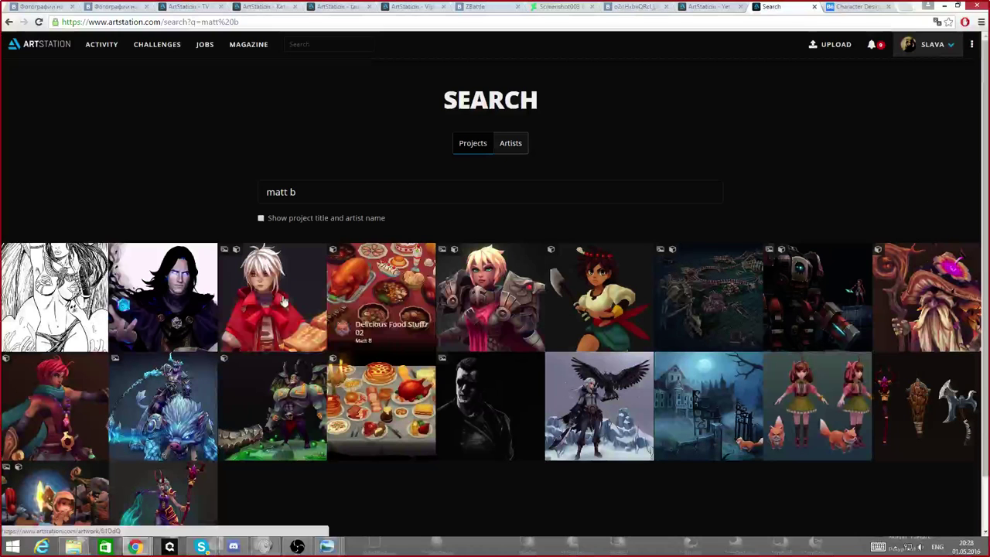
click(284, 302)
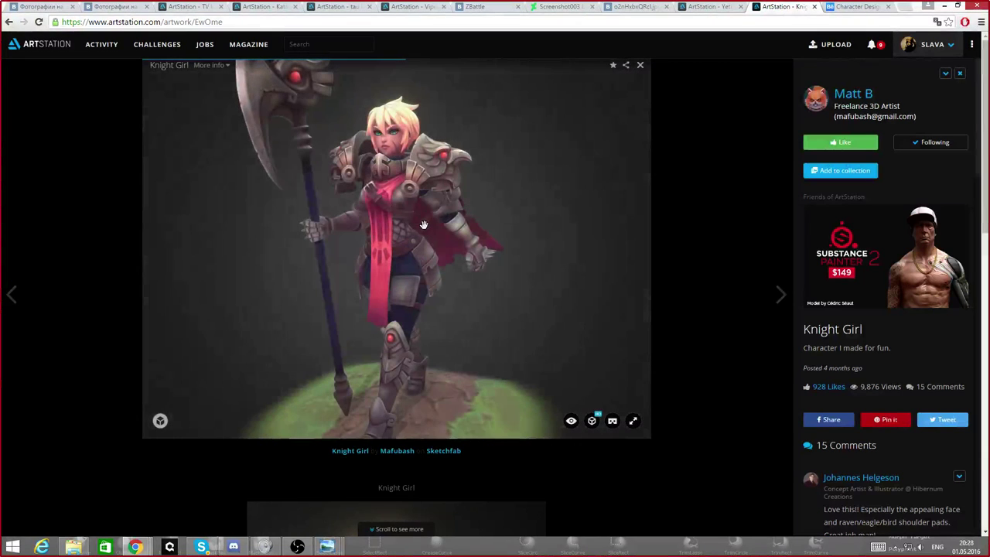
mouse_move(424, 225)
mouse_down()
mouse_move(369, 218)
mouse_move(446, 224)
mouse_move(429, 212)
mouse_up()
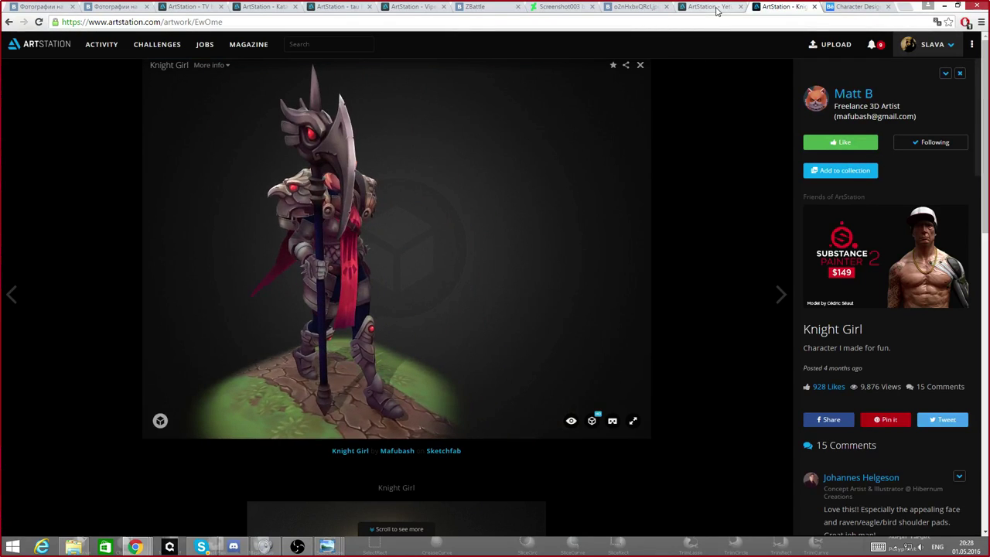
- Return to the Yeti model and study its shoulder crystals, belly and arms up close and its full figure from the front
click(717, 9)
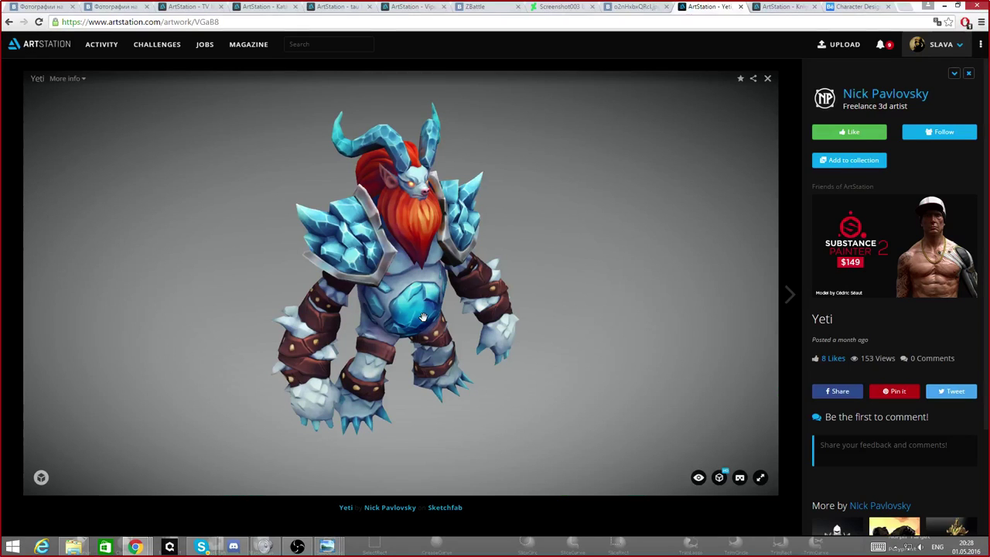
scroll(361, 233, up, 5)
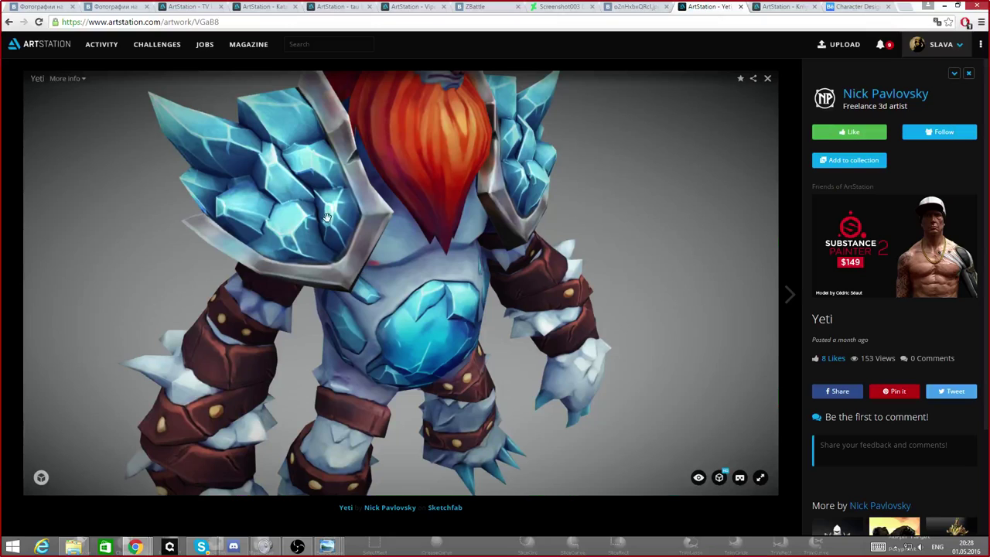
scroll(410, 238, down, 5)
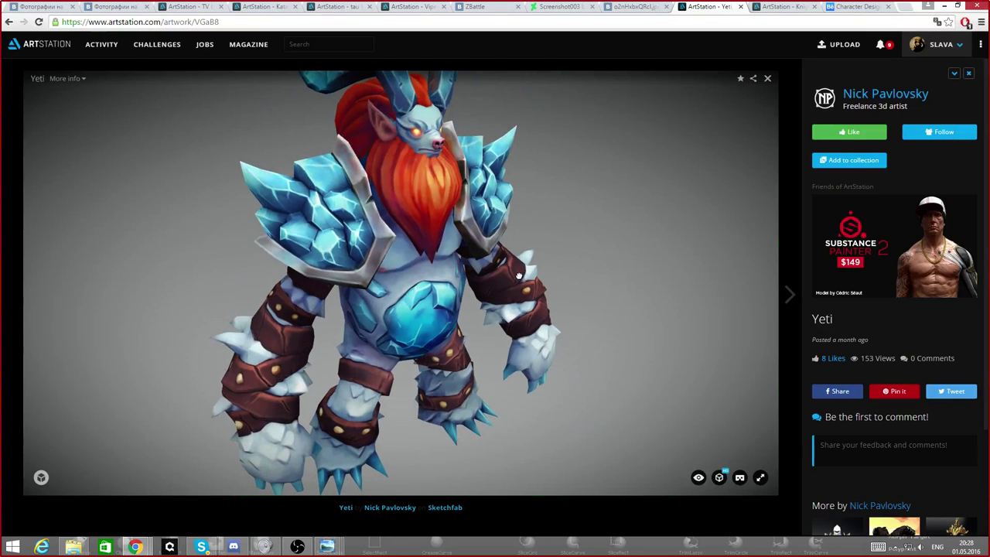
mouse_move(519, 276)
mouse_down()
mouse_move(410, 248)
mouse_move(379, 227)
mouse_move(492, 253)
mouse_move(454, 383)
mouse_move(428, 384)
mouse_move(434, 360)
mouse_up()
scroll(454, 382, down, 3)
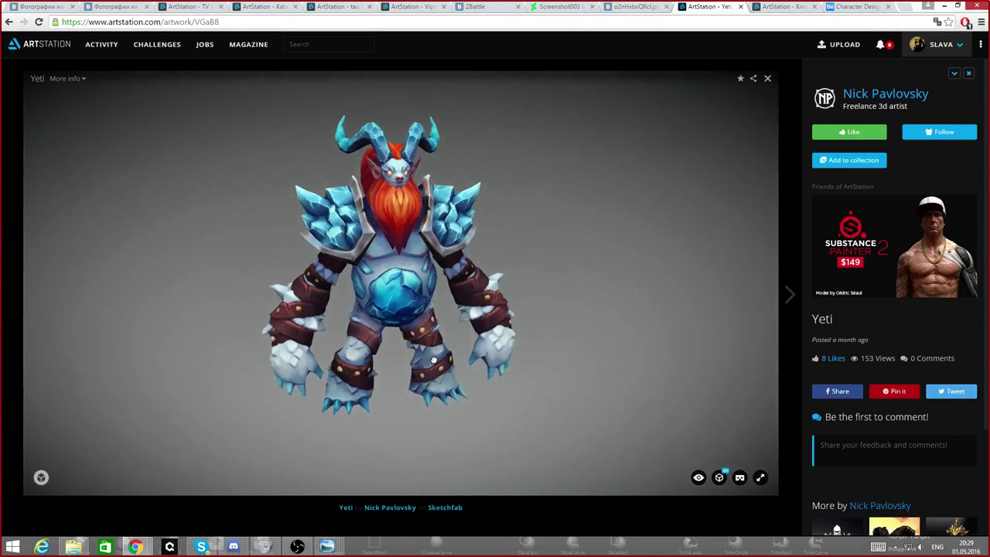
mouse_move(434, 360)
right_down()
mouse_move(414, 300)
mouse_move(434, 370)
right_up()
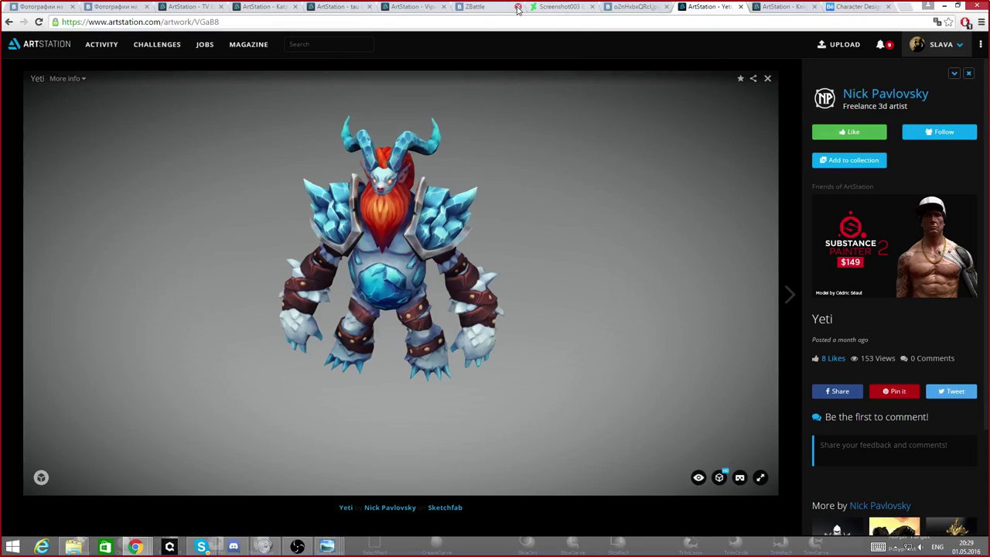
- Check the end of the ZBattle comments, and close the comments page, the DeviantArt sword page and the ZBrush soldiers image
click(476, 7)
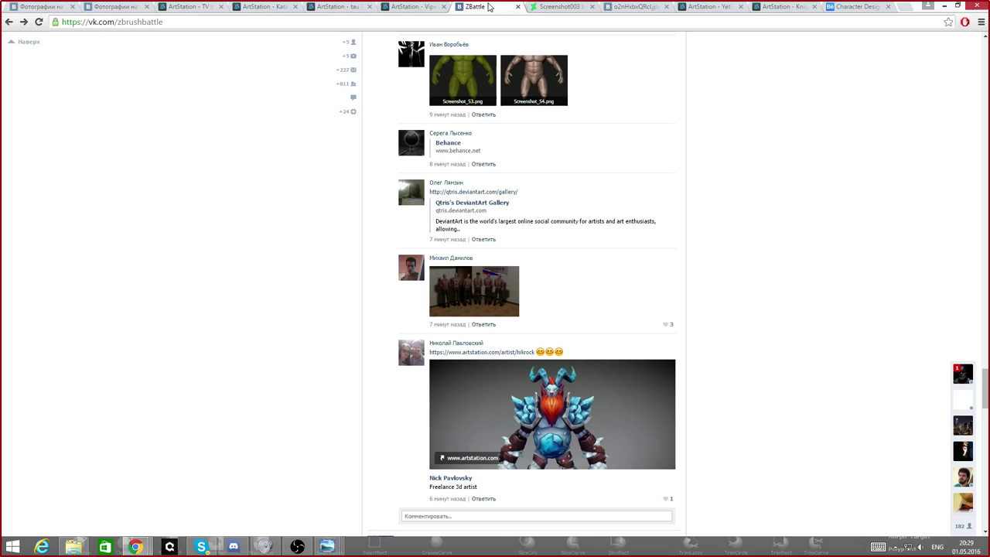
scroll(566, 353, down, 2)
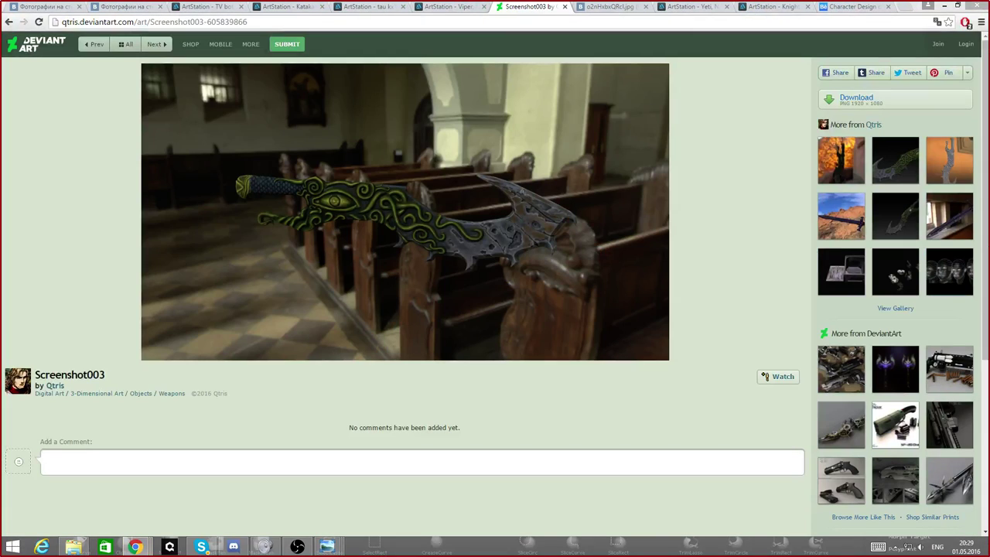
click(565, 7)
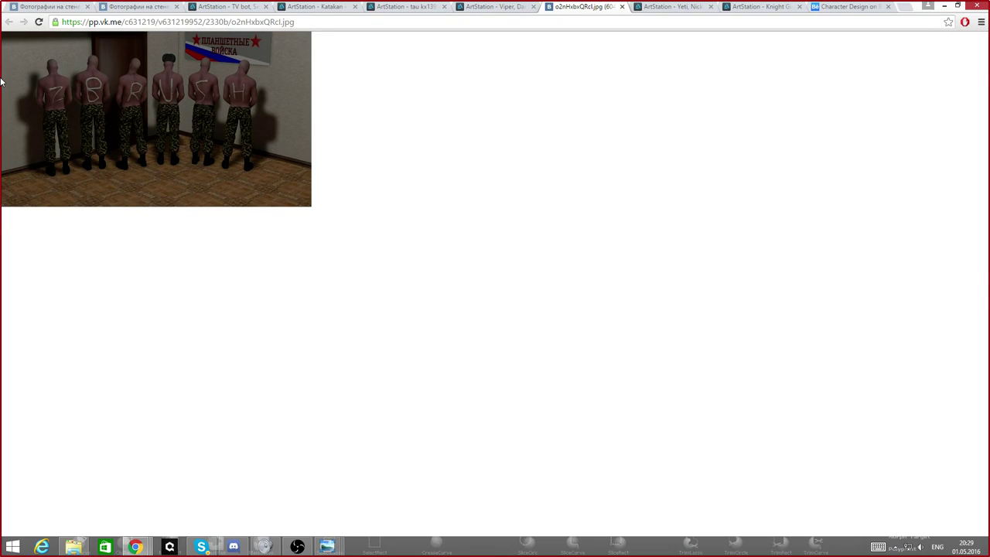
click(623, 6)
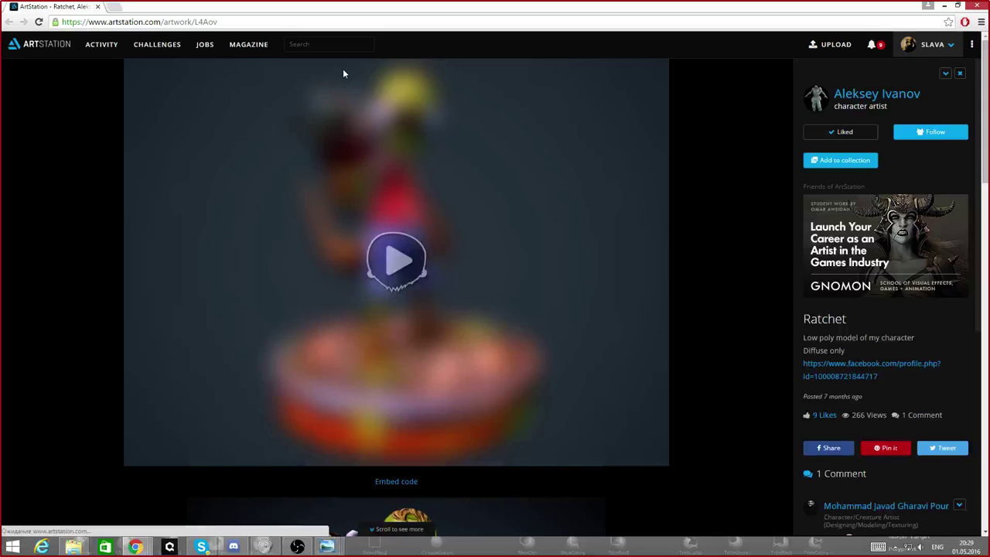
- View the Ratchet artwork and the portrait of the soldier in the blue beret, closing each window after review
scroll(582, 329, down, 4)
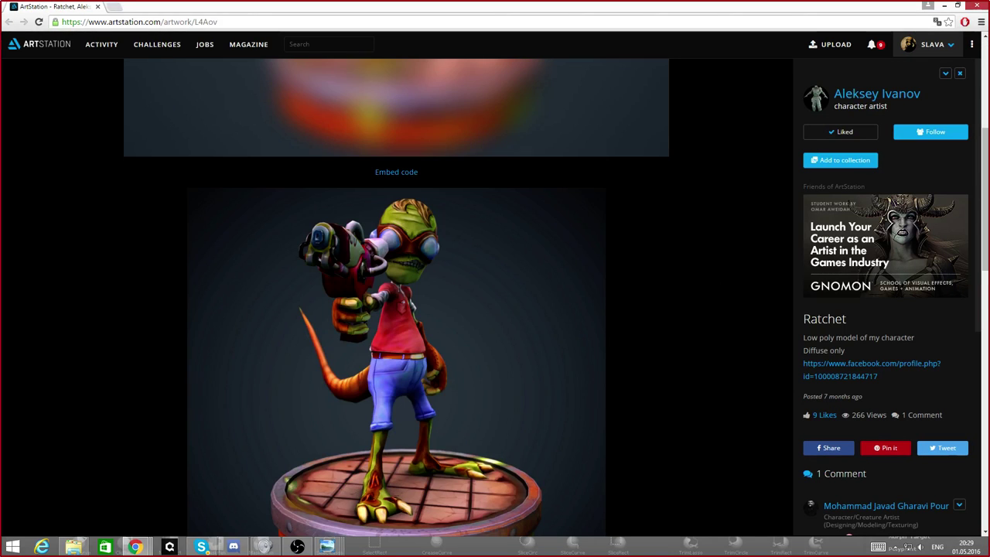
click(981, 6)
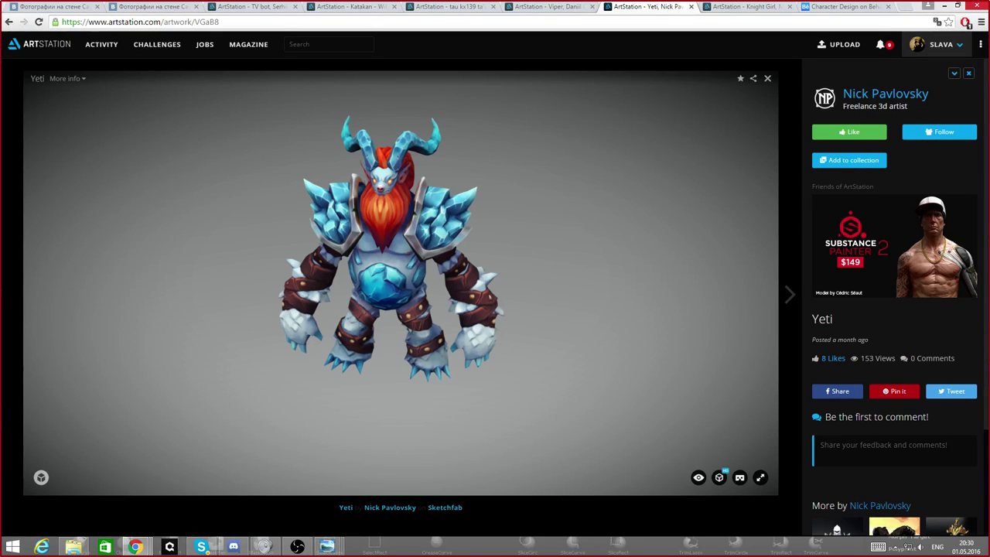
key(alt+Tab)
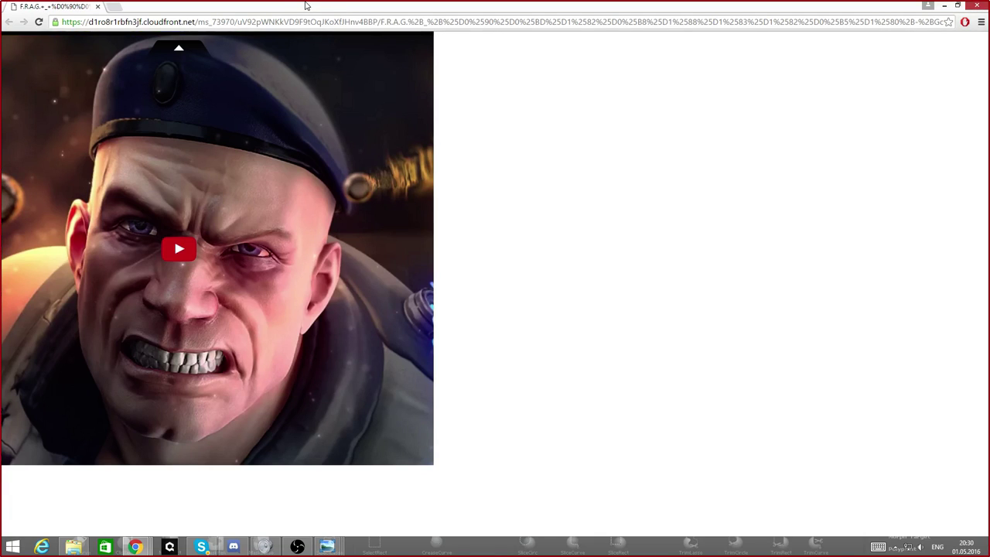
drag(306, 7, 589, 47)
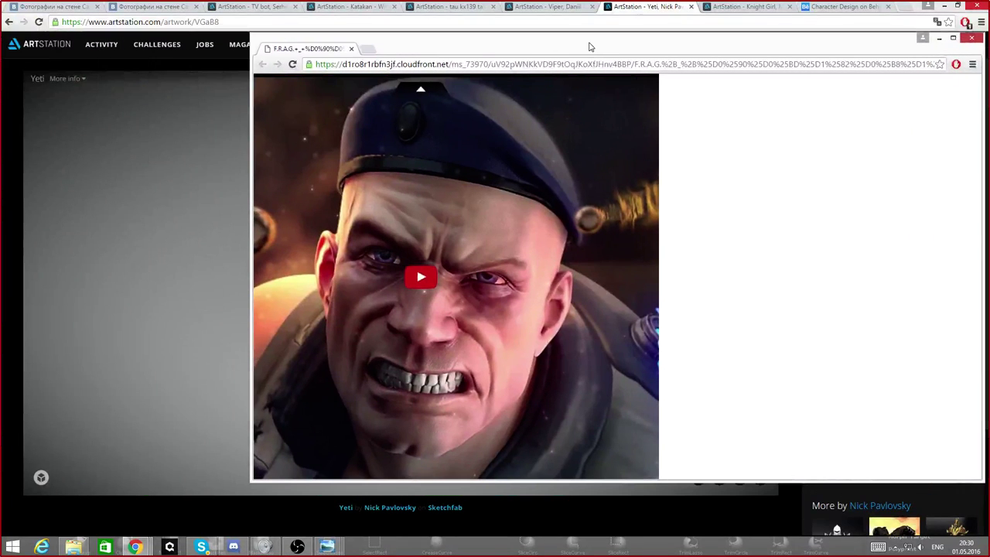
click(971, 38)
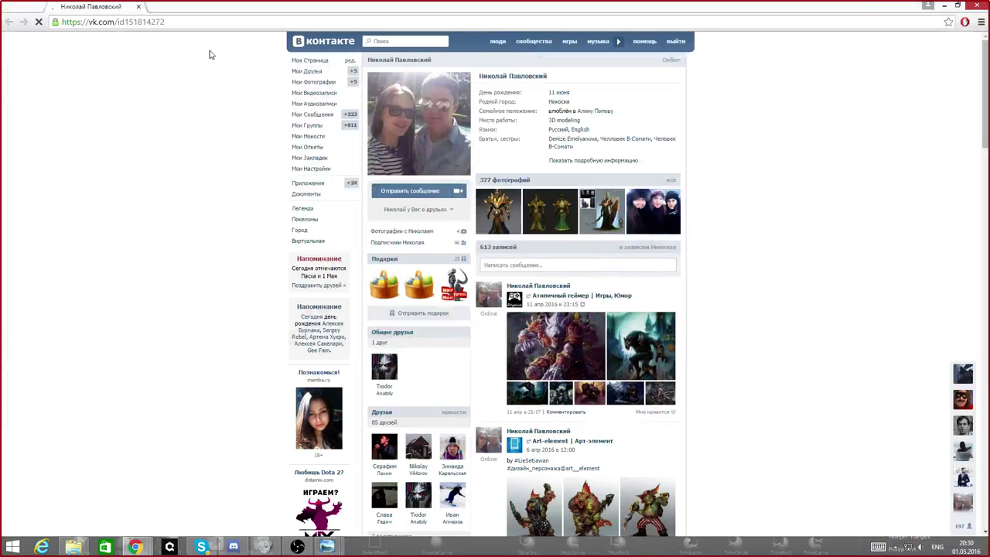
- Open the hand-painted gold-armoured character photo from the Yeti artist's VK profile in a smaller, movable window
click(958, 6)
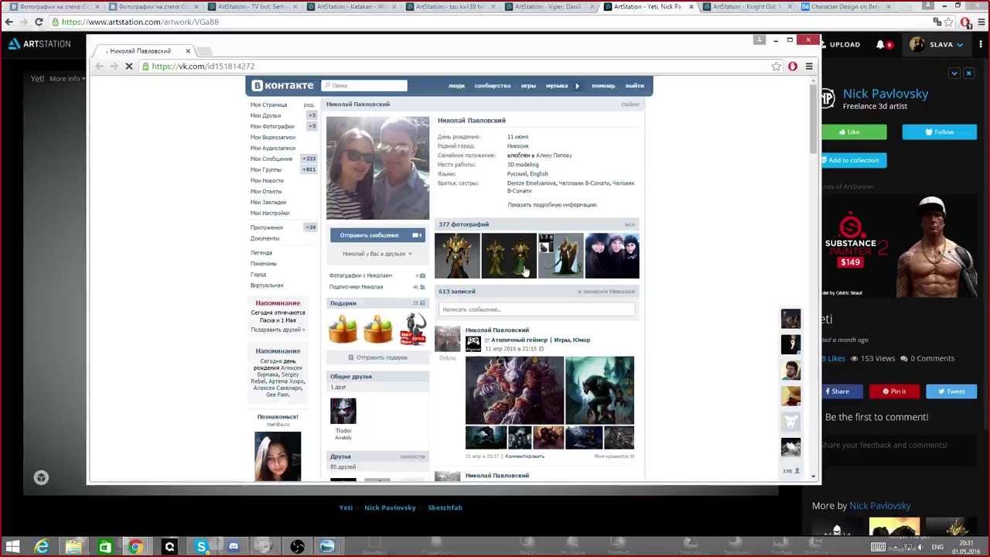
click(524, 271)
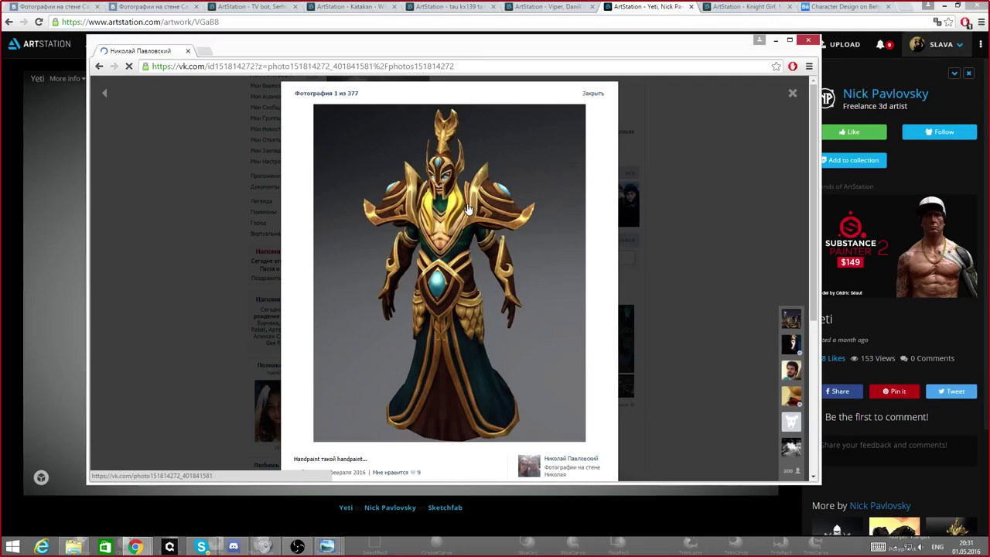
drag(637, 47, 505, 61)
- Arrange the Knight Girl page side by side with the gold-armoured character photo for comparison
click(766, 7)
click(958, 6)
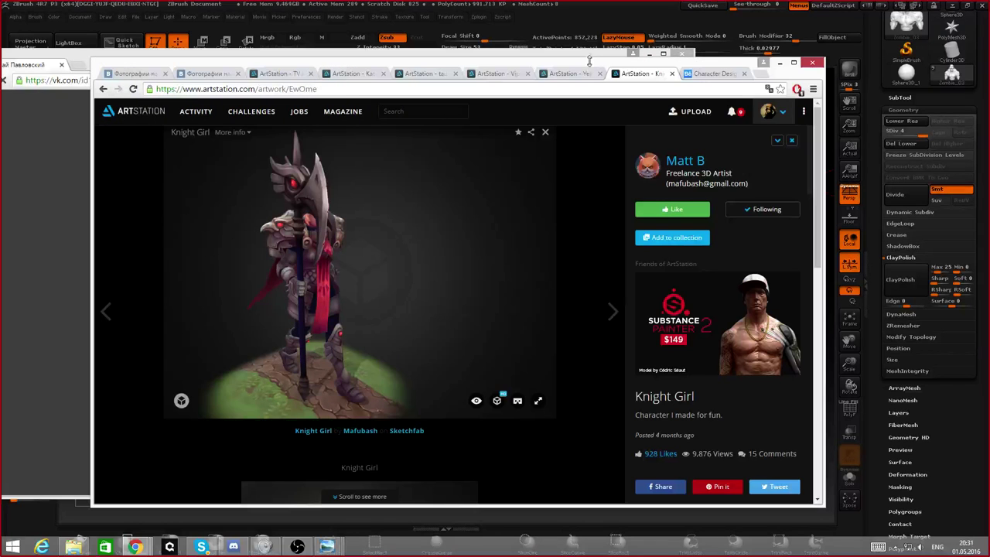
drag(589, 60, 736, 12)
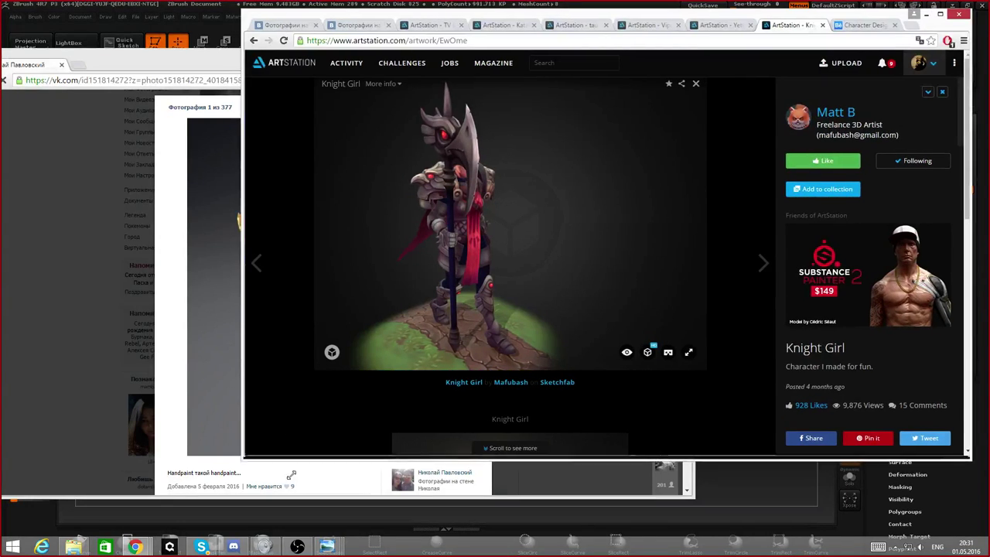
drag(239, 461, 486, 527)
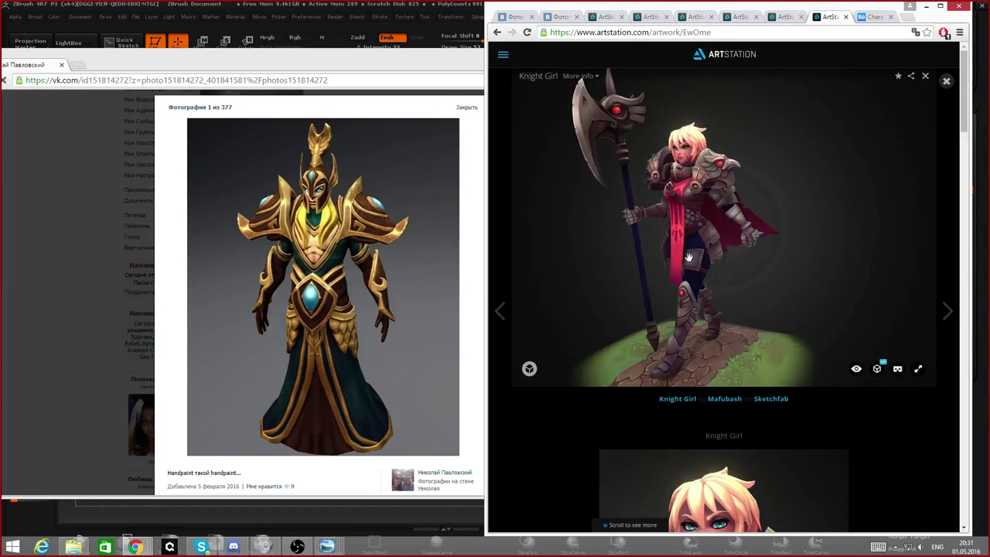
drag(392, 62, 262, 26)
drag(565, 460, 464, 520)
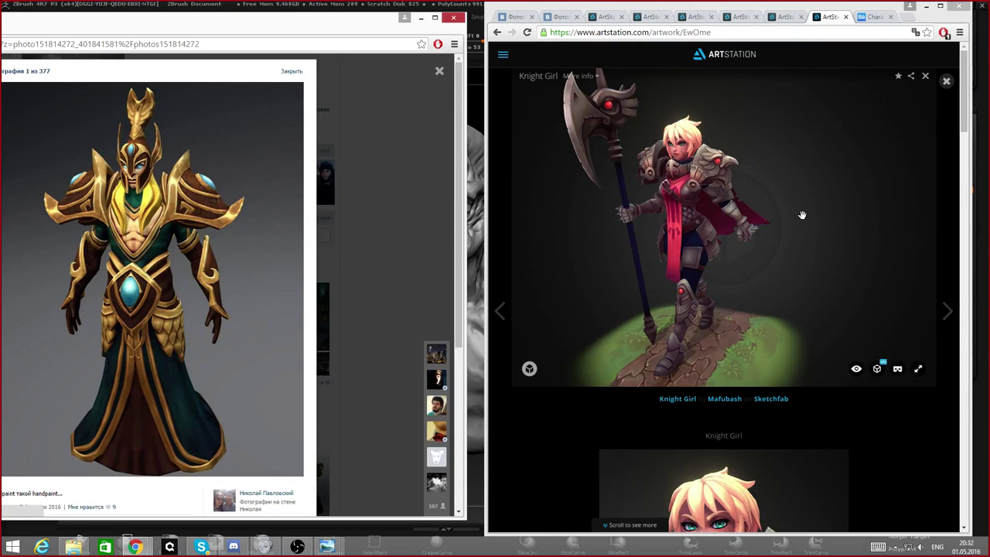
- Examine Knight Girl's face, armour, red cloth and legs up close against the gold-armoured character
scroll(802, 215, up, 5)
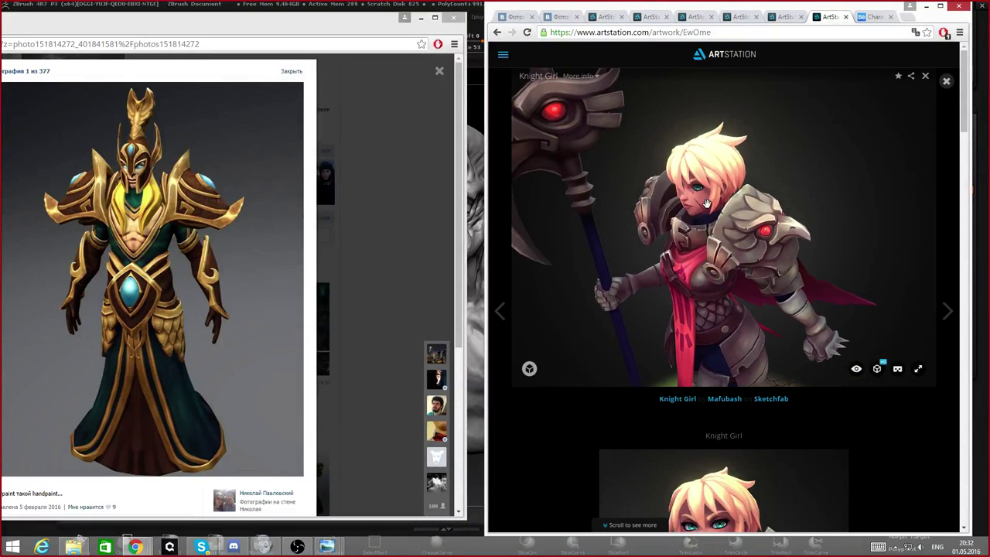
drag(707, 204, 688, 331)
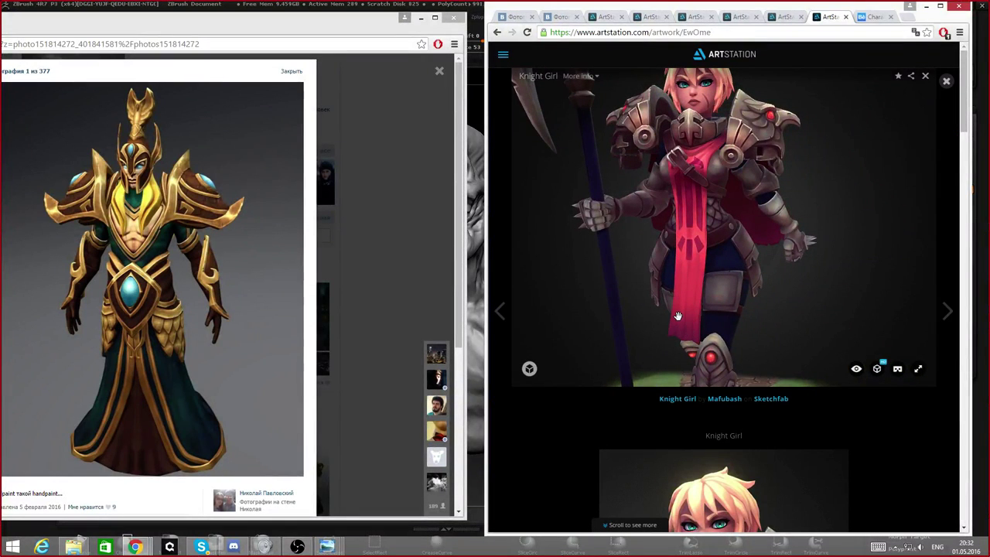
mouse_move(693, 227)
mouse_down()
mouse_move(707, 232)
mouse_move(665, 210)
mouse_move(622, 251)
mouse_up()
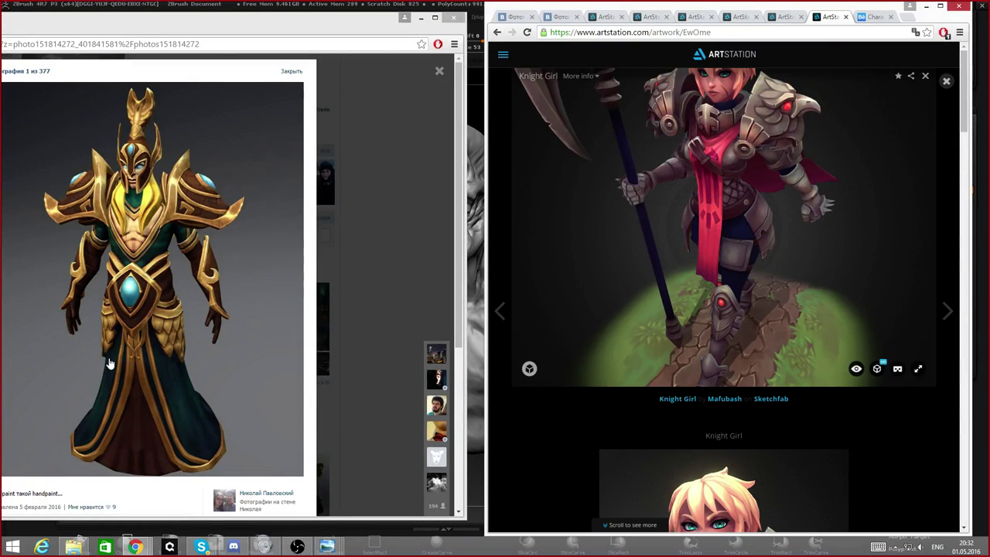
- Find the Yeti page among the open artworks, move it into its own window and go to the artist's Elf Lord artwork
click(607, 17)
click(650, 17)
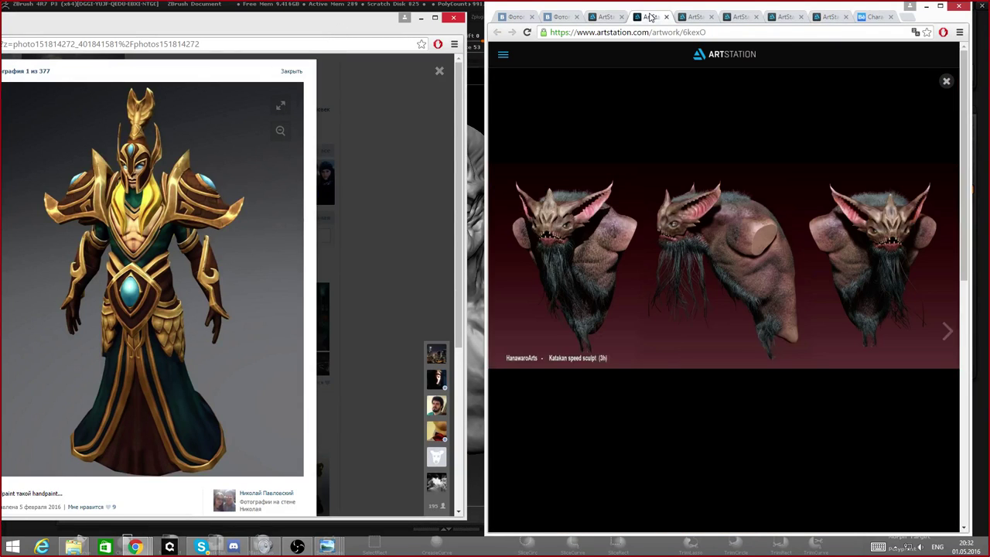
click(695, 17)
click(739, 17)
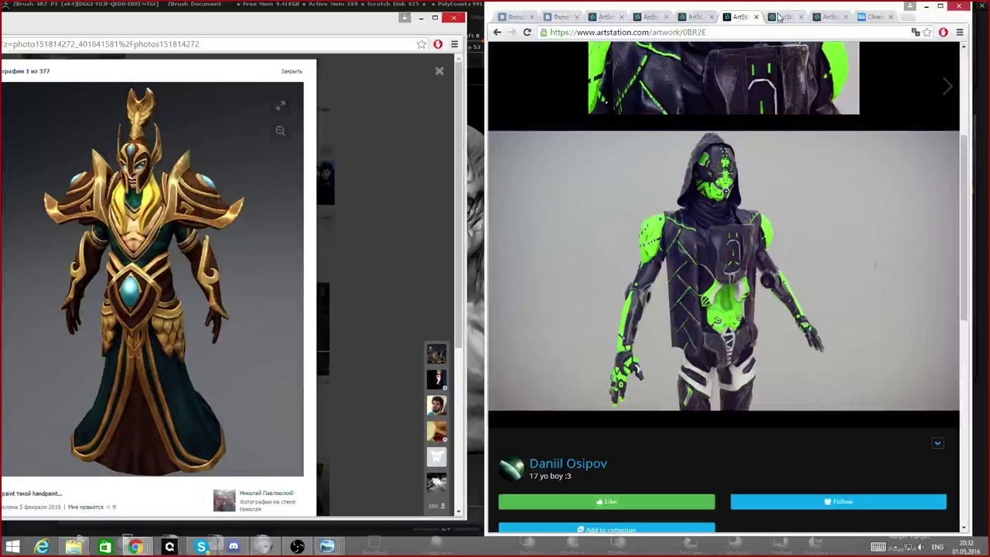
click(780, 17)
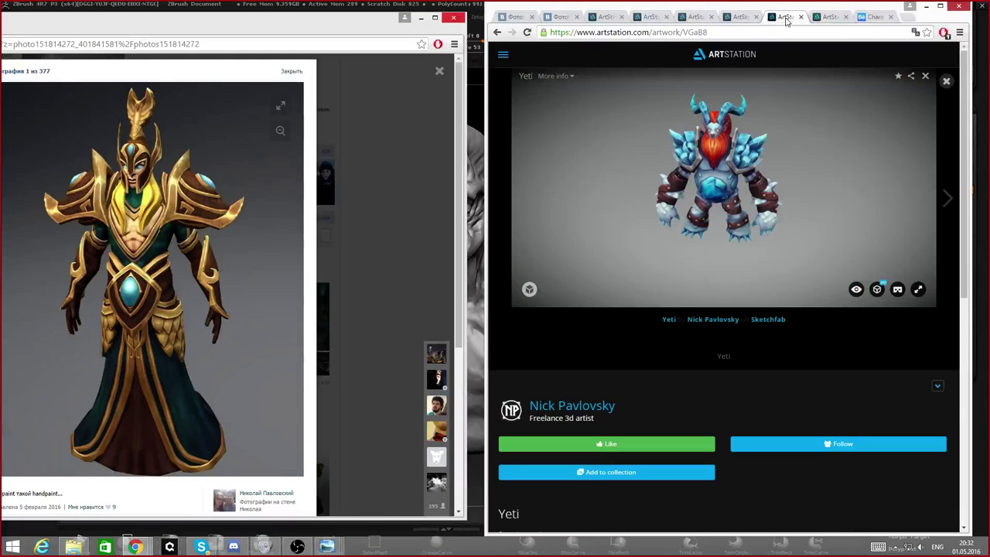
drag(786, 21, 23, 65)
click(436, 246)
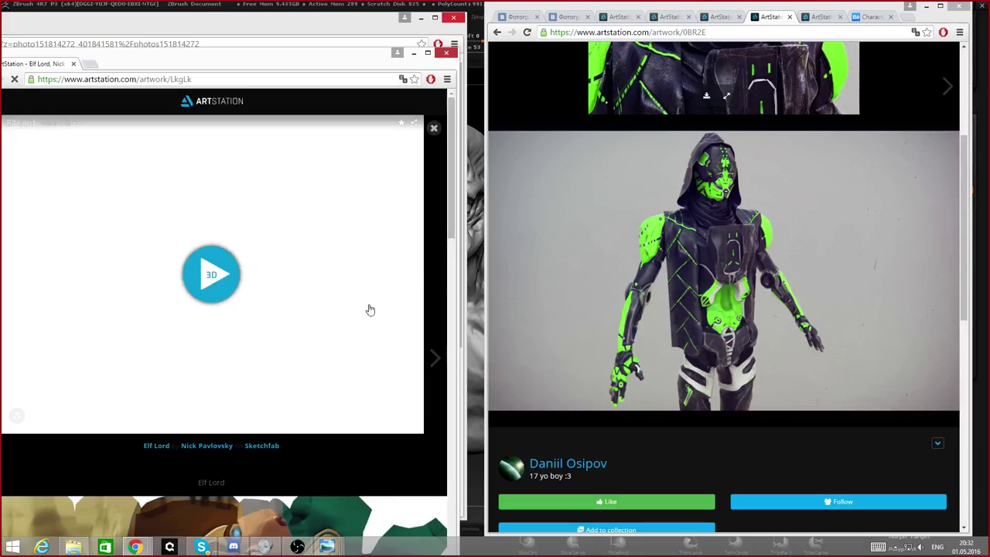
- Load the Elf Lord 3D model and show the Knight Girl artwork beside it with most of her figure in view
scroll(360, 345, down, 3)
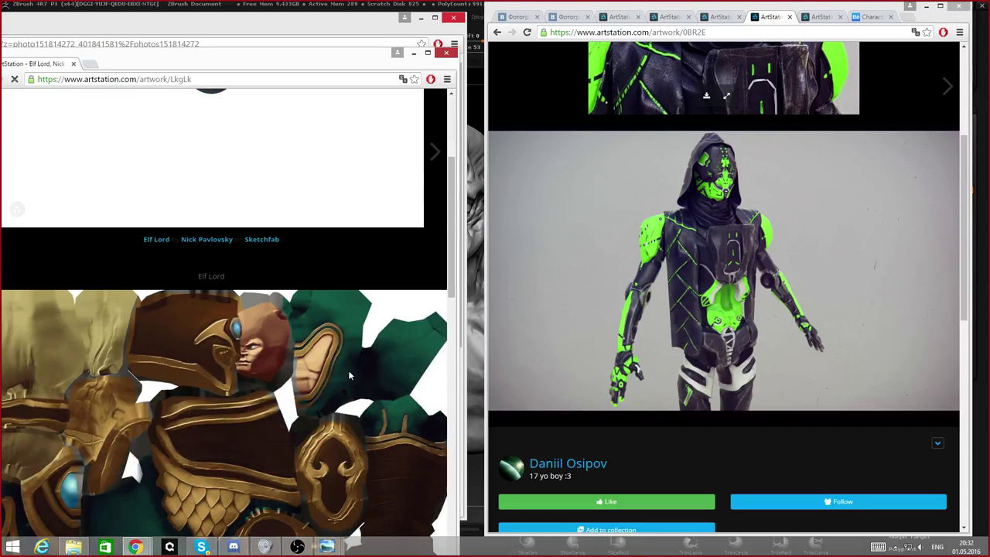
scroll(224, 263, up, 2)
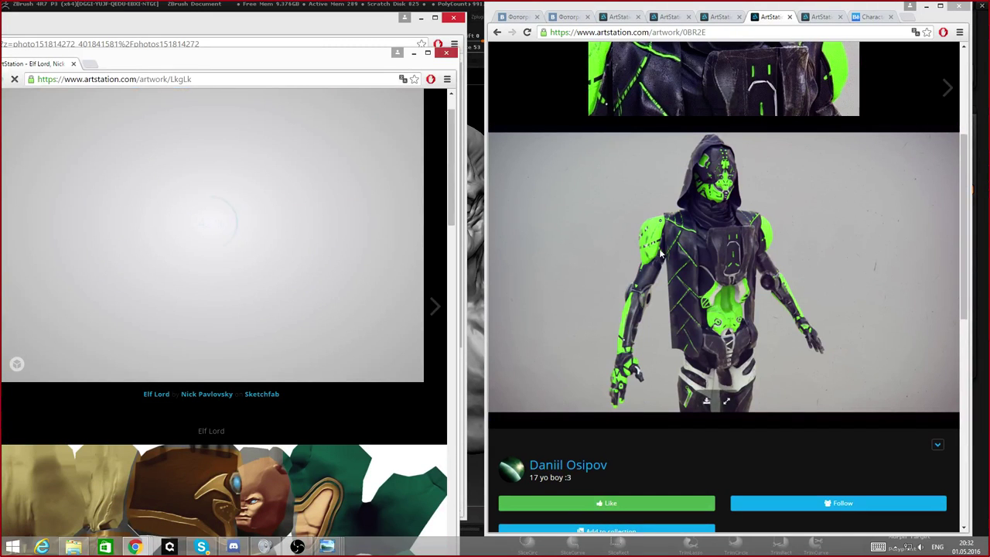
click(822, 17)
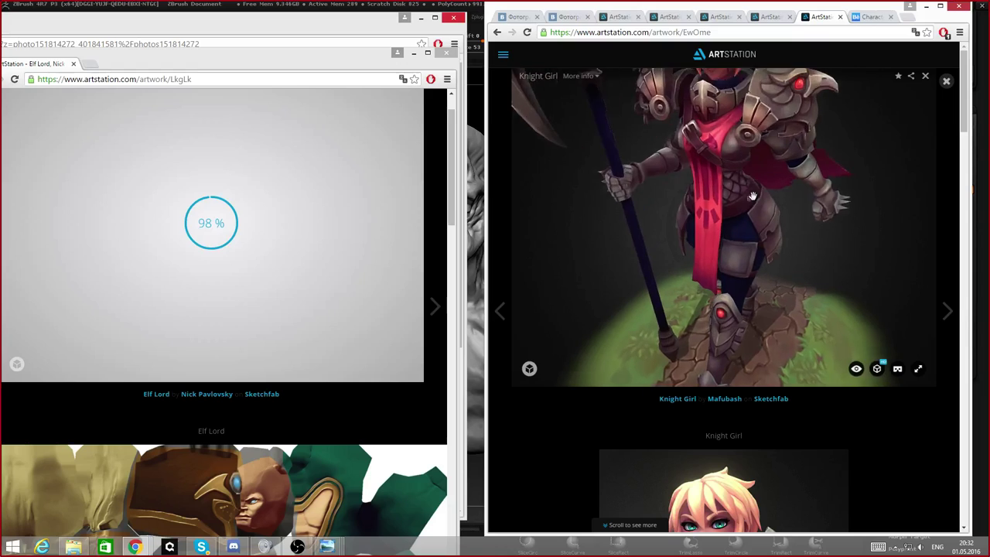
scroll(751, 199, down, 3)
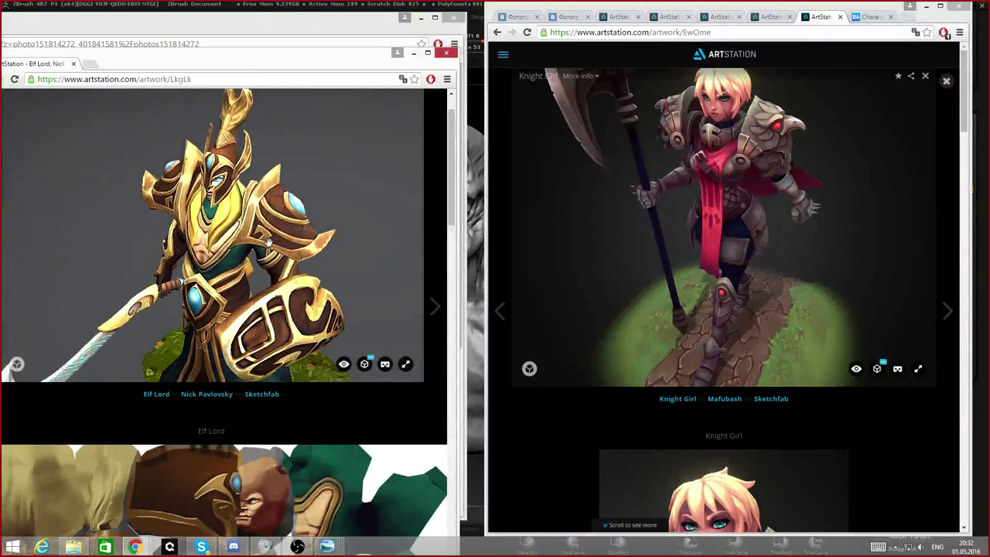
- Examine the Elf Lord's armour, shoulder plates, shield and sword from several angles
drag(269, 243, 311, 237)
scroll(263, 232, up, 2)
mouse_move(178, 223)
mouse_down()
mouse_move(238, 220)
mouse_move(194, 217)
mouse_move(148, 245)
mouse_move(256, 225)
mouse_up()
scroll(147, 247, down, 5)
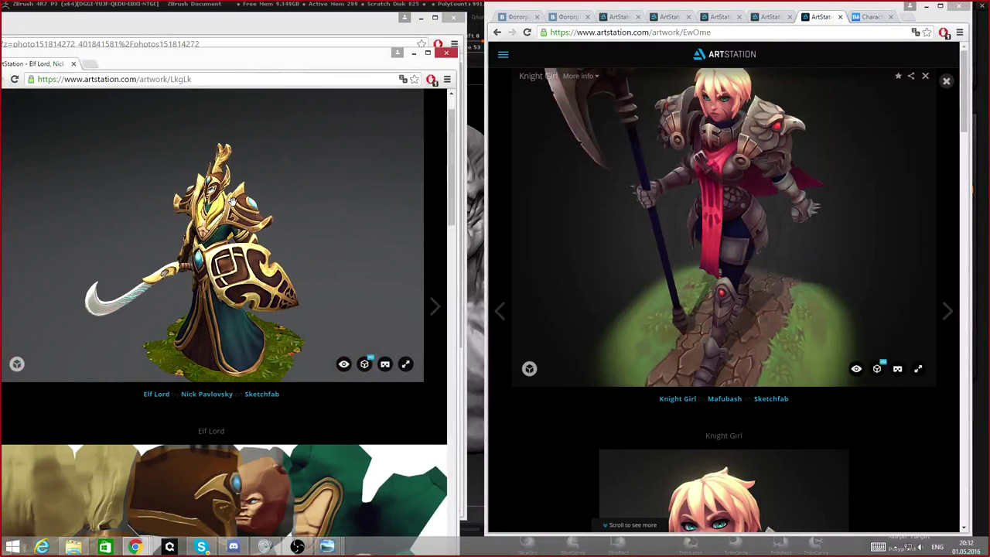
mouse_move(210, 60)
mouse_down()
mouse_move(210, 420)
mouse_move(210, 359)
mouse_move(274, 206)
mouse_move(285, 91)
mouse_up()
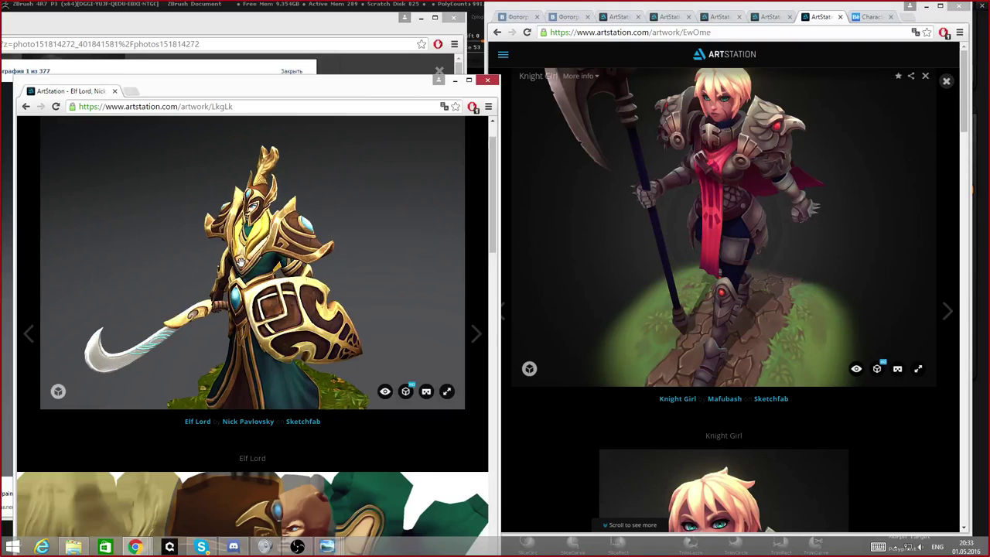
scroll(240, 263, up, 5)
mouse_move(240, 263)
mouse_down()
mouse_move(271, 285)
mouse_move(359, 263)
mouse_up()
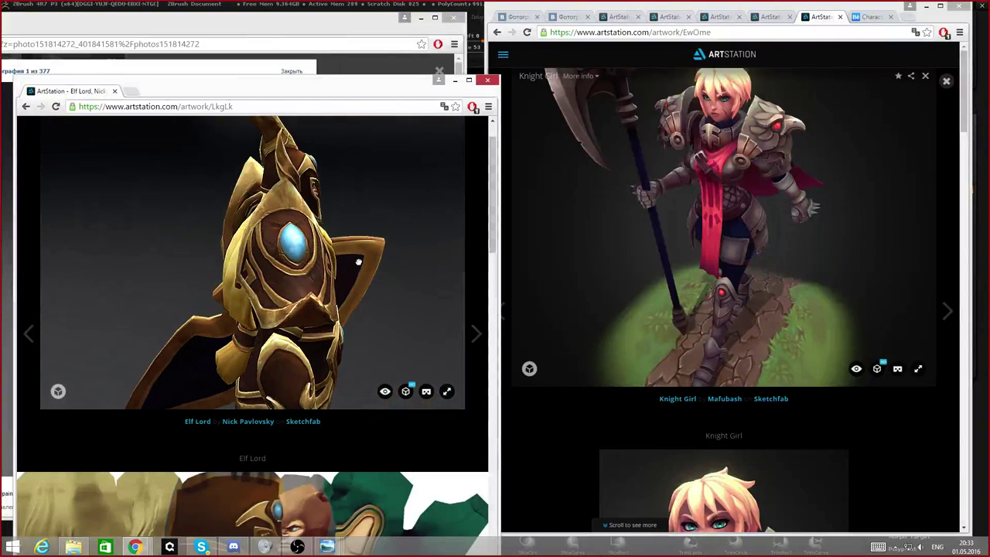
double_click(390, 275)
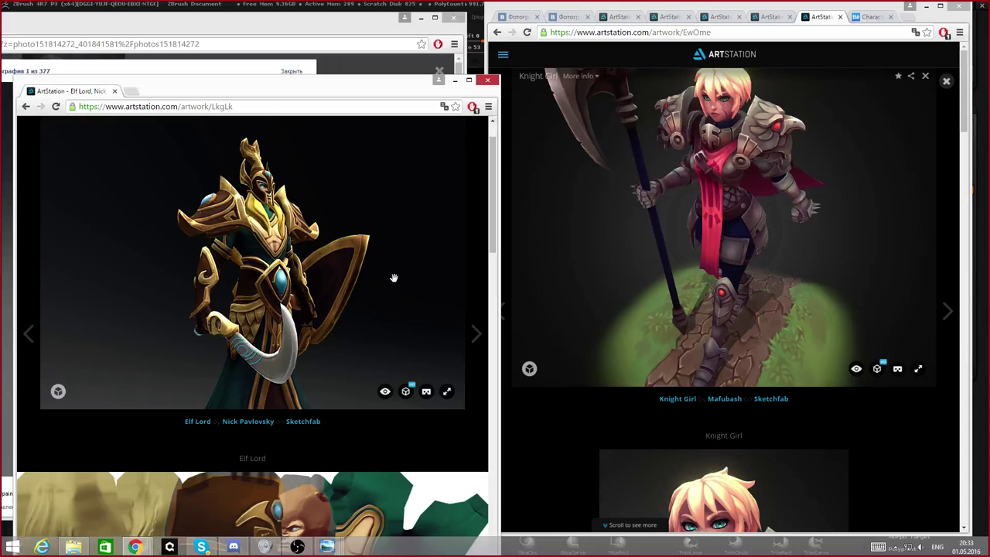
- Reposition the Elf Lord page beside Knight Girl and compare both characters' overall lighting and silhouettes from different angles
drag(293, 93, 366, 52)
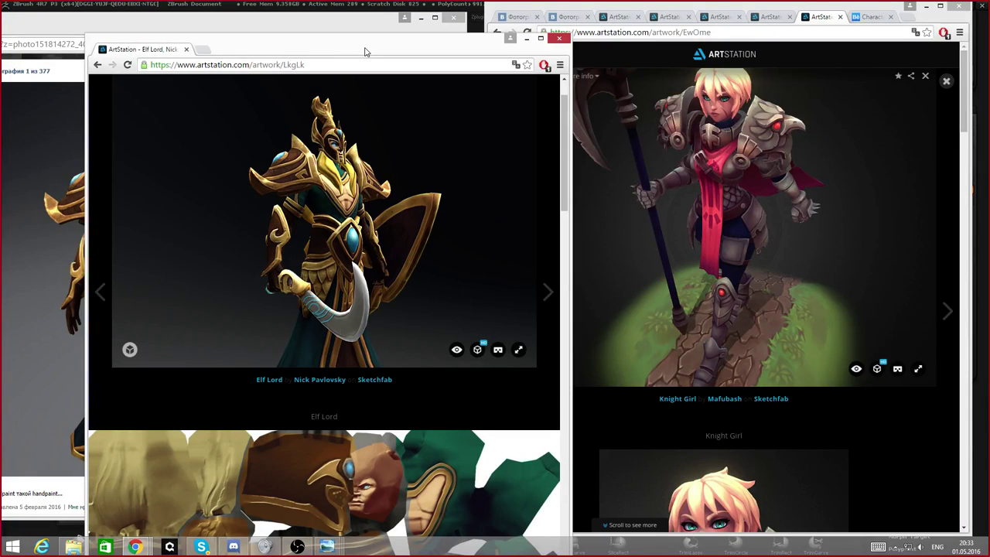
drag(366, 51, 308, 135)
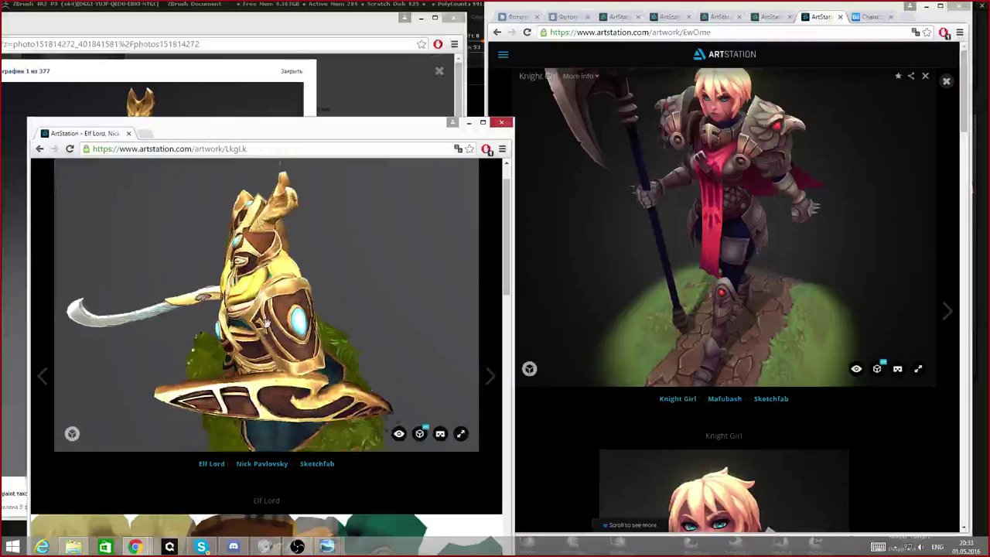
drag(277, 317, 358, 280)
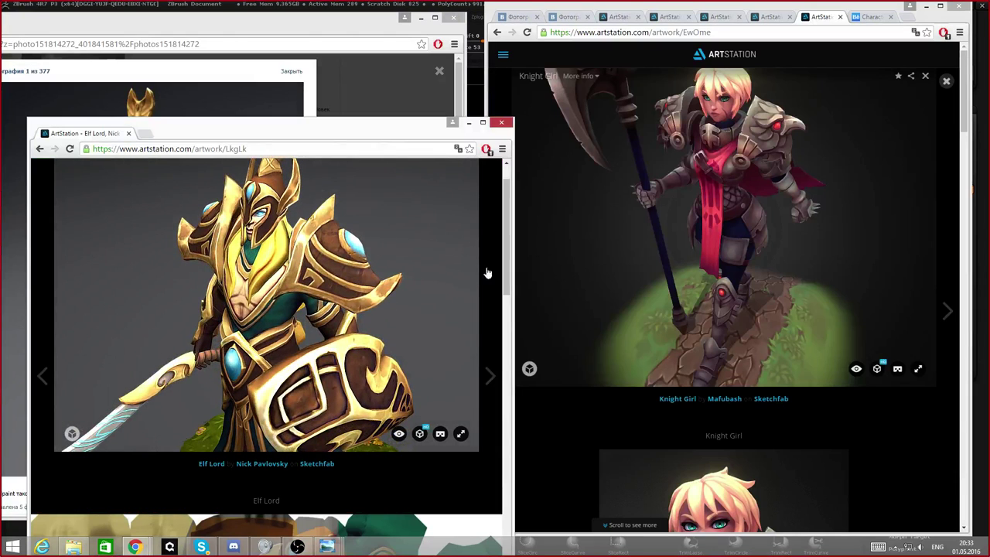
click(754, 175)
mouse_move(754, 175)
mouse_down()
mouse_move(741, 176)
mouse_move(798, 202)
mouse_move(847, 197)
mouse_up()
scroll(233, 256, down, 3)
drag(190, 232, 221, 116)
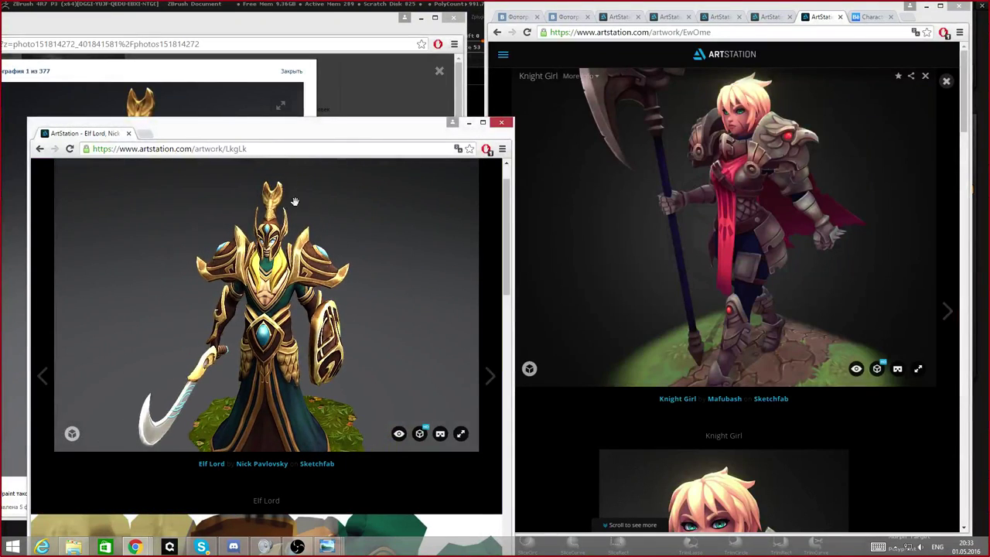
- Inspect the Elf Lord's bare chest, gold trim, belt gem and shoulder armour up close and from above
scroll(288, 263, up, 5)
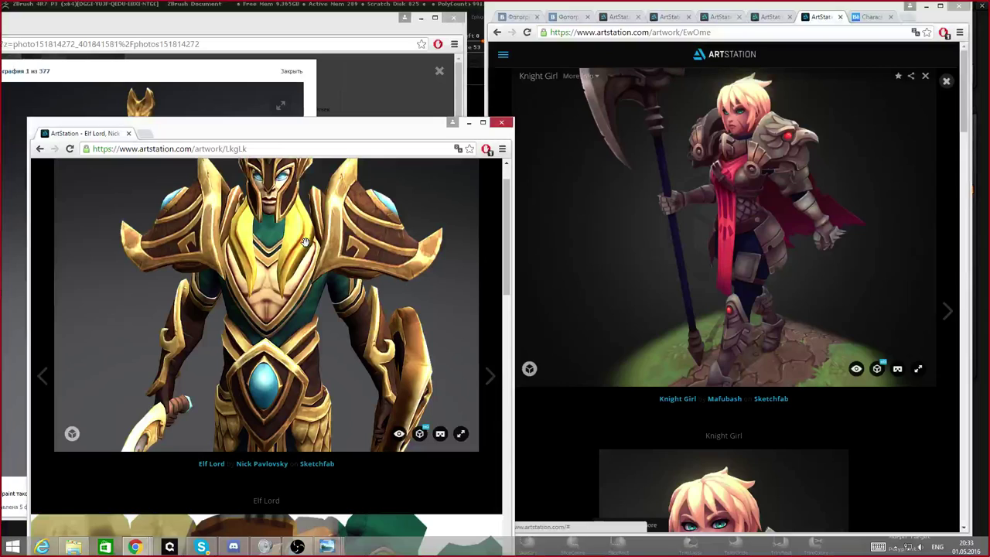
scroll(306, 242, up, 8)
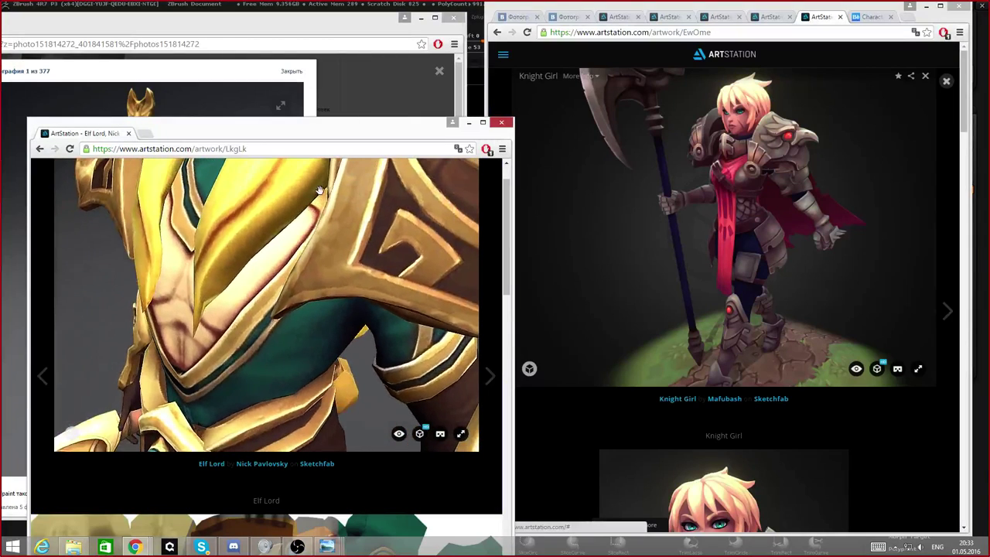
mouse_move(277, 289)
mouse_down()
mouse_move(285, 271)
mouse_move(228, 231)
mouse_up()
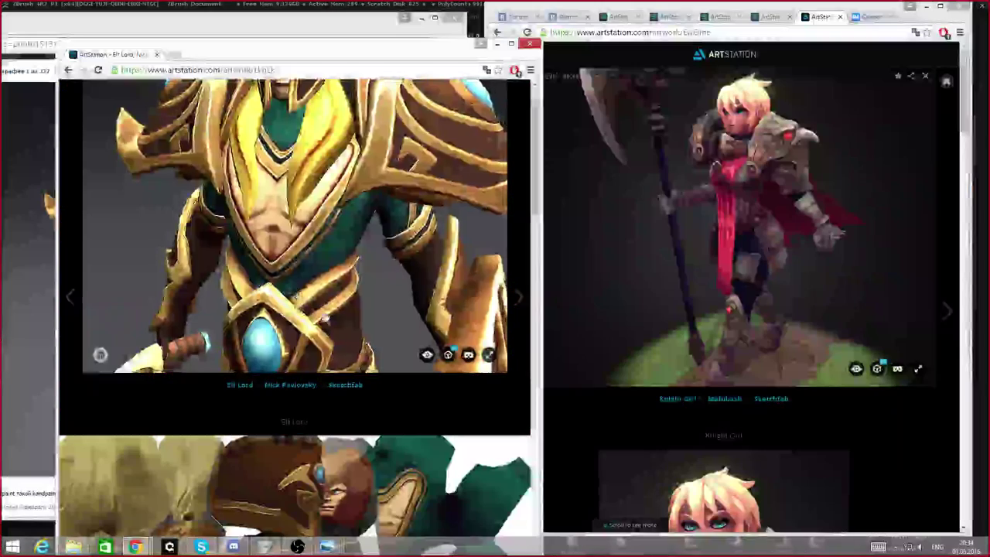
scroll(321, 236, down, 6)
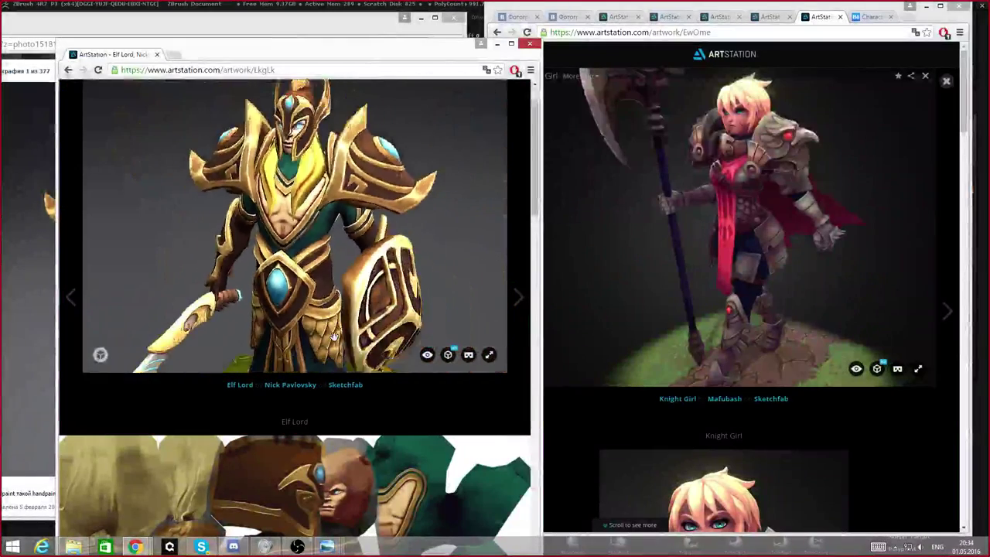
mouse_move(321, 236)
mouse_down()
mouse_move(372, 261)
mouse_move(217, 266)
mouse_up()
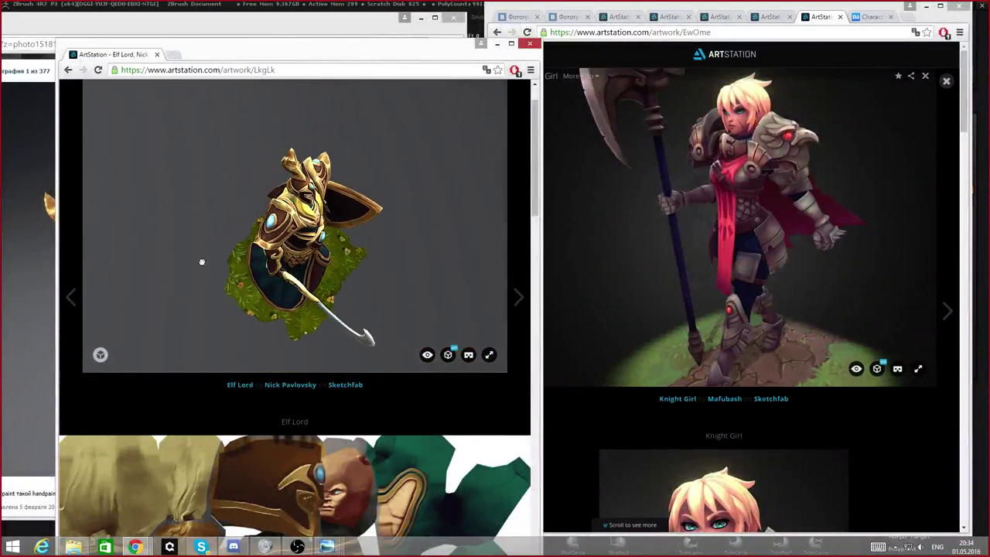
drag(211, 229, 348, 186)
scroll(341, 201, up, 5)
mouse_move(349, 232)
mouse_down()
mouse_move(325, 232)
mouse_move(266, 161)
mouse_move(340, 196)
mouse_move(302, 175)
mouse_up()
scroll(285, 222, up, 1)
scroll(296, 193, down, 3)
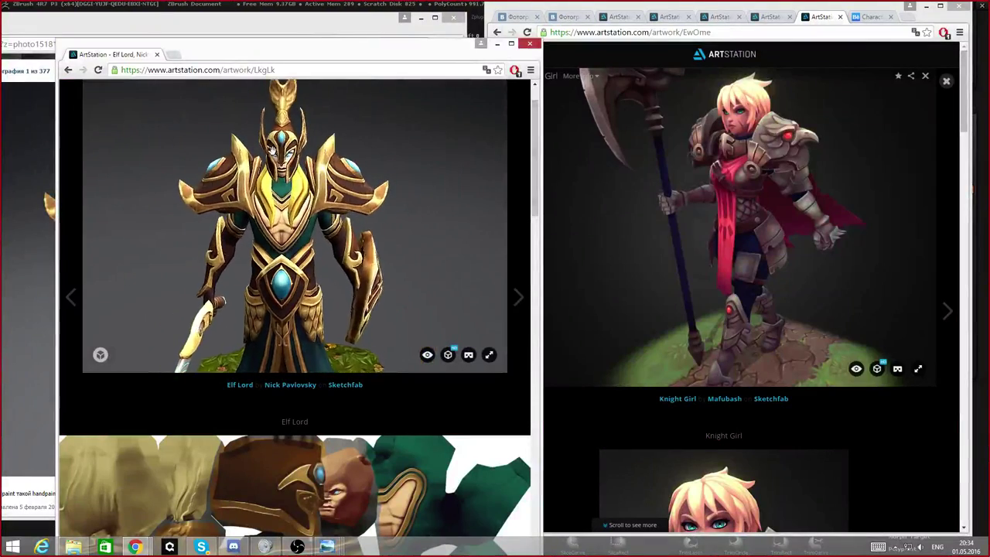
- Examine the painting of the Elf Lord's face, helmet and yellow hair up close
scroll(282, 177, up, 3)
scroll(272, 160, up, 3)
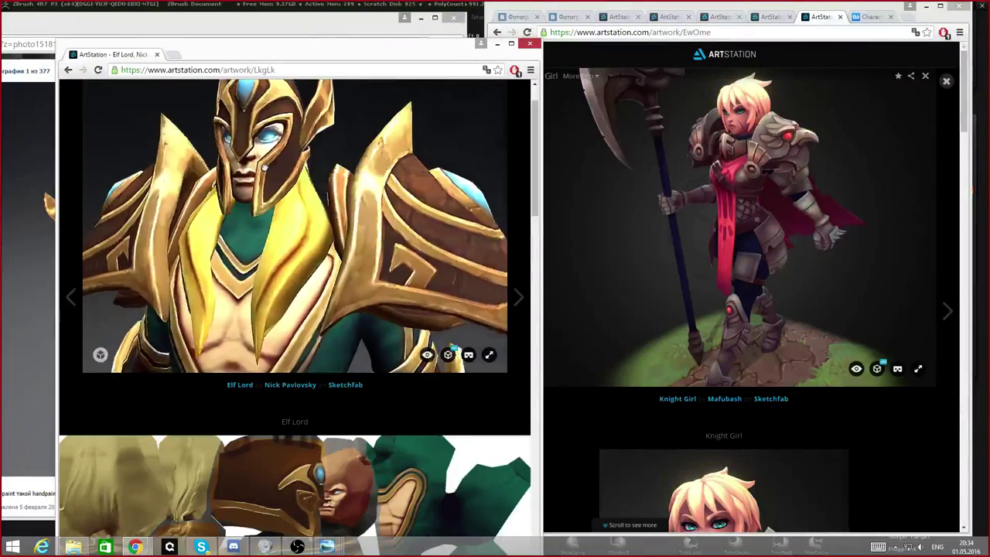
drag(261, 172, 262, 214)
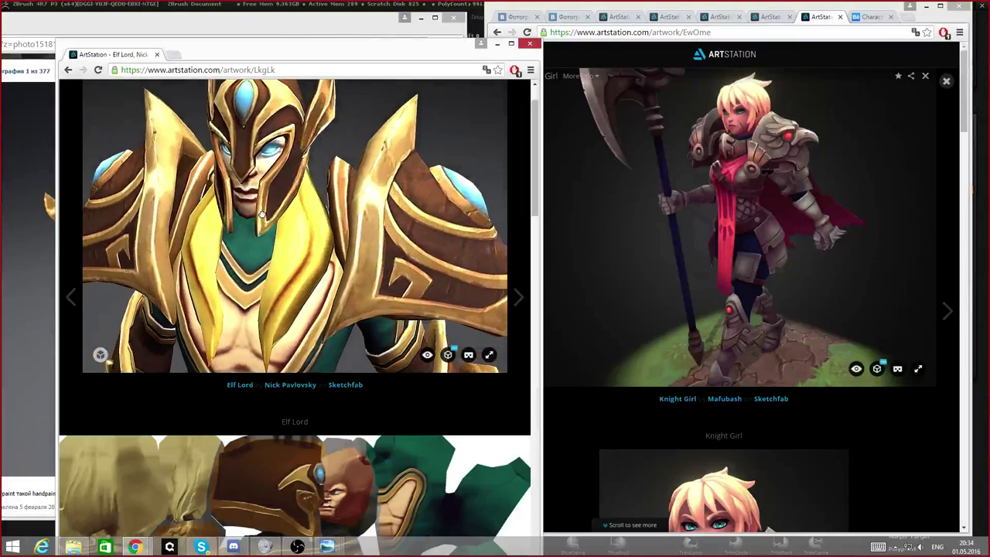
scroll(262, 213, down, 3)
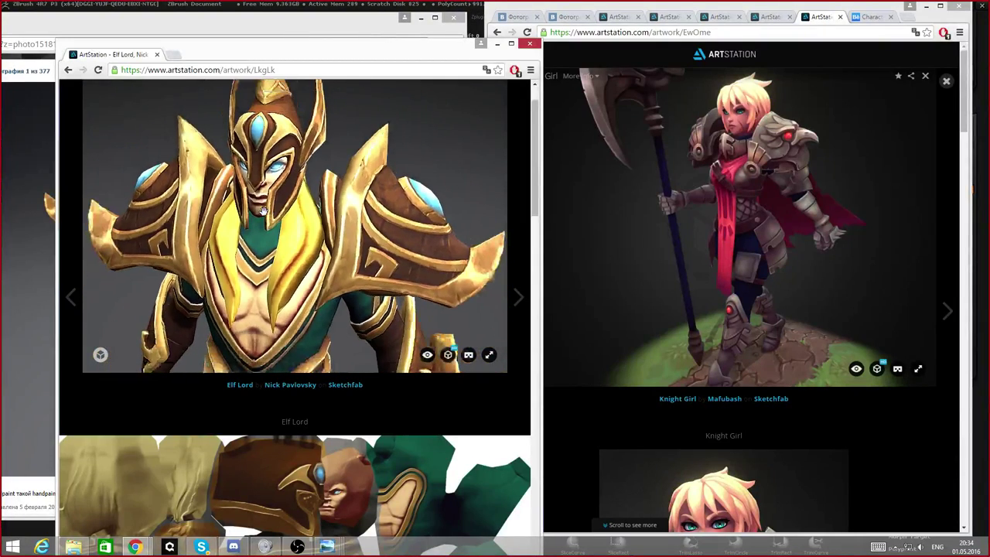
scroll(263, 211, down, 2)
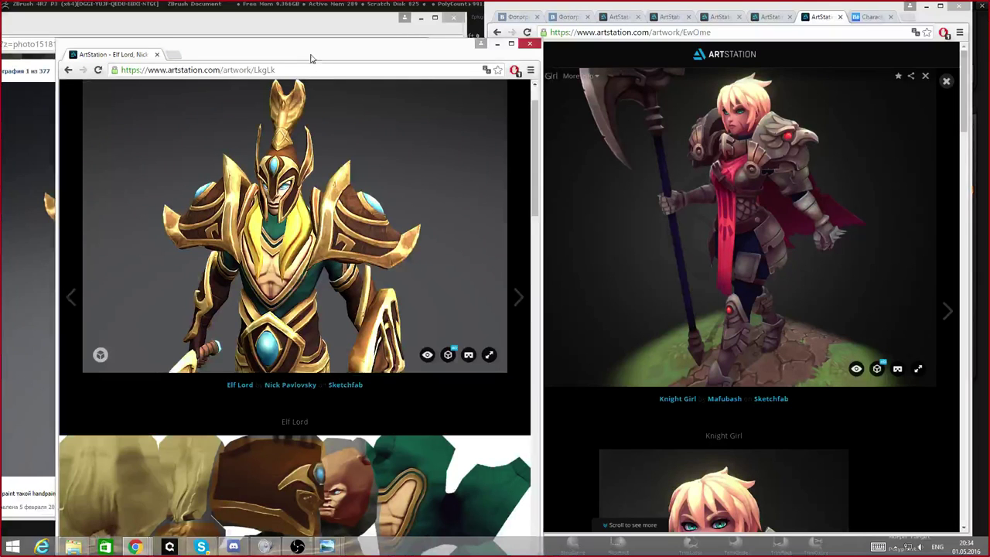
- Move the Elf Lord page clear of the VK photo and examine the character's full figure, robe and grassy base
drag(312, 59, 364, 51)
drag(253, 255, 333, 267)
scroll(344, 294, down, 3)
right_drag(349, 337, 367, 274)
drag(367, 273, 455, 206)
drag(378, 244, 273, 232)
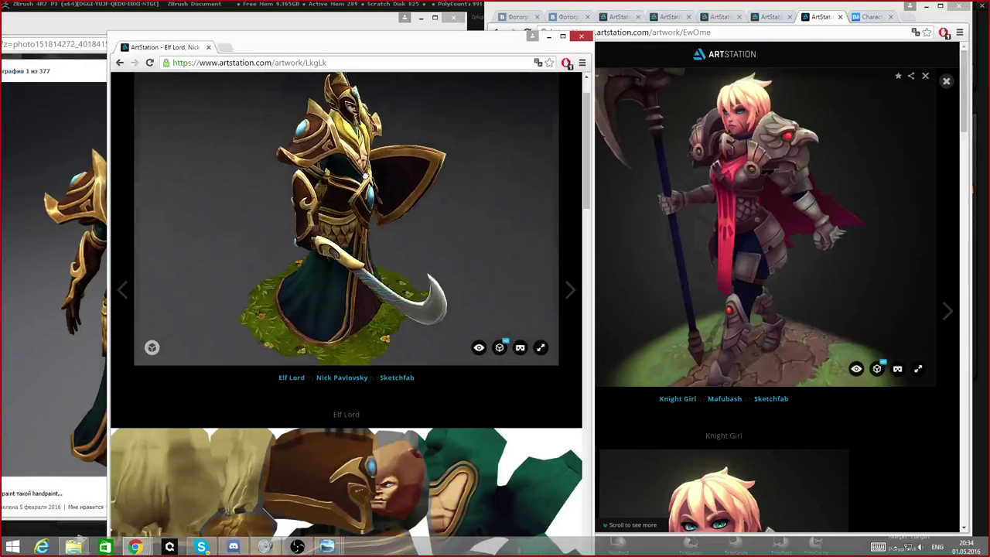
drag(376, 181, 369, 187)
right_drag(370, 187, 340, 214)
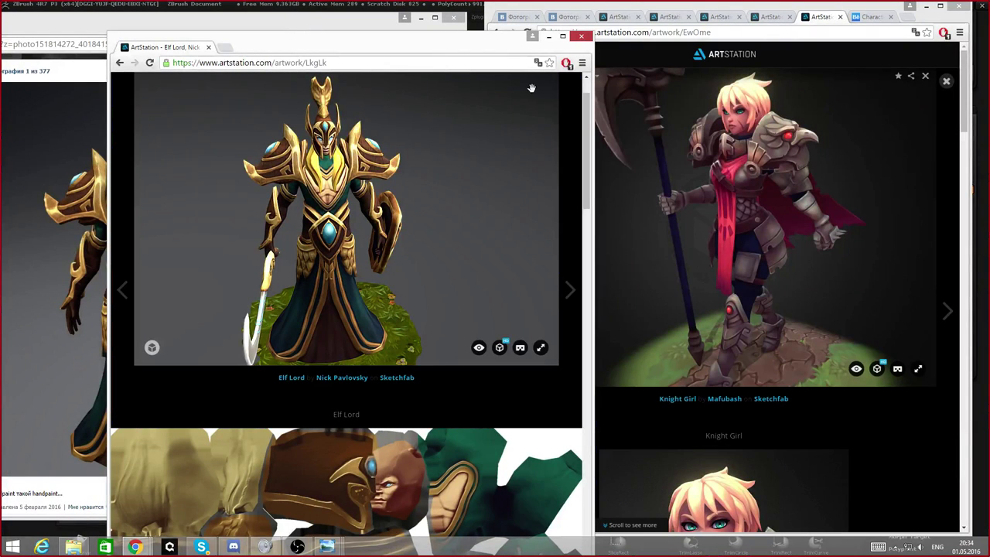
- Compare Knight Girl's front view with the full figure of the Elf Lord
click(736, 220)
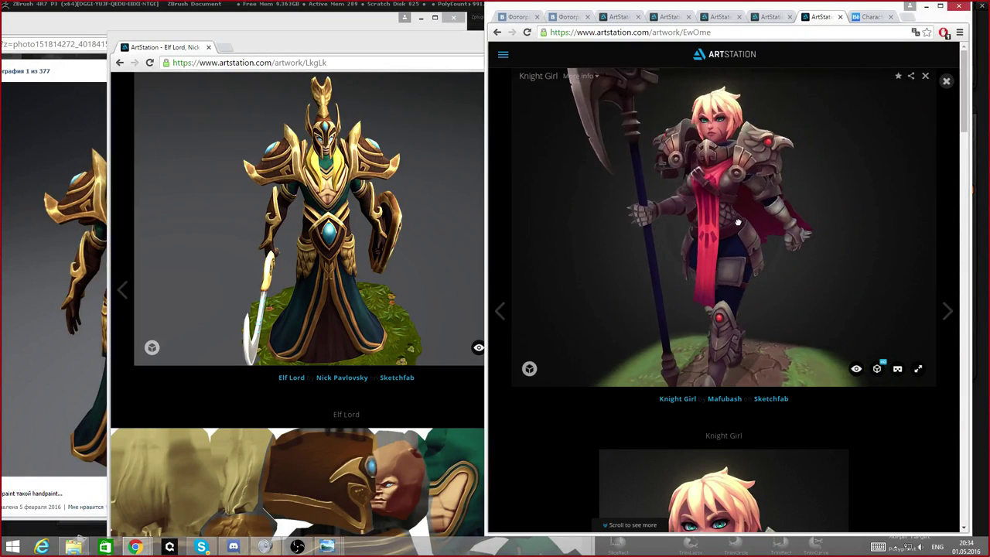
drag(738, 222, 749, 155)
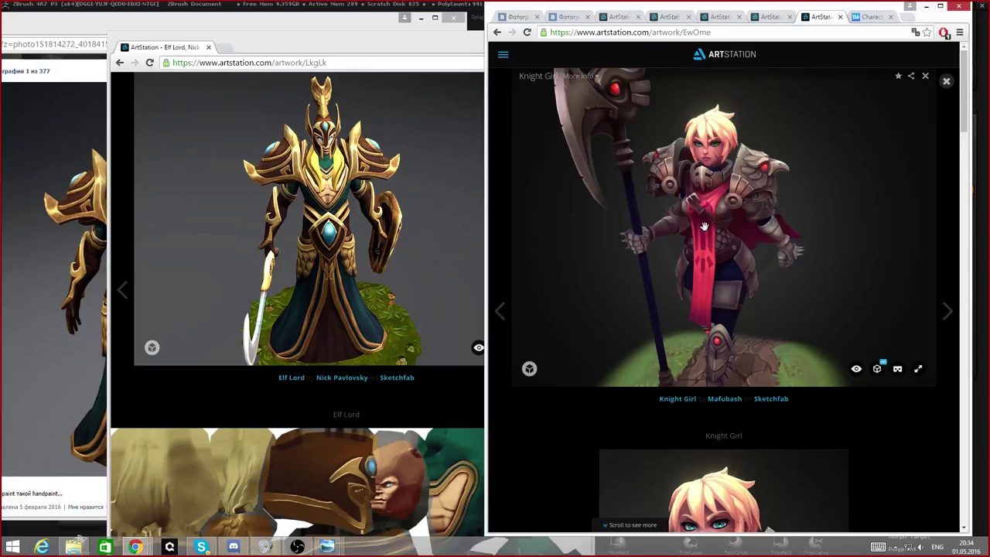
drag(325, 280, 286, 146)
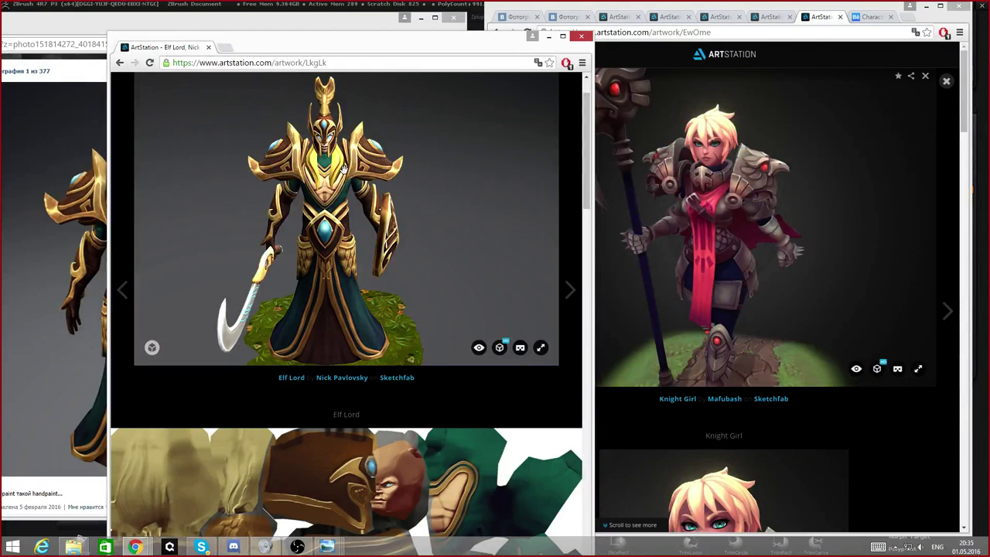
drag(334, 171, 338, 186)
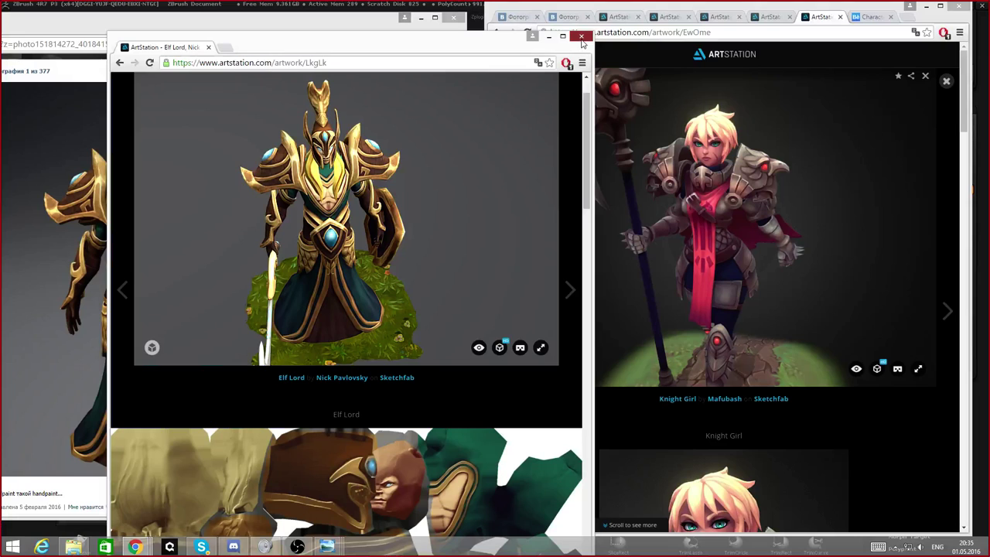
- Close the Elf Lord and gold-armoured photo windows, minimize Knight Girl, and view the zombie bust in ZBrush from the side and front
click(582, 36)
click(454, 17)
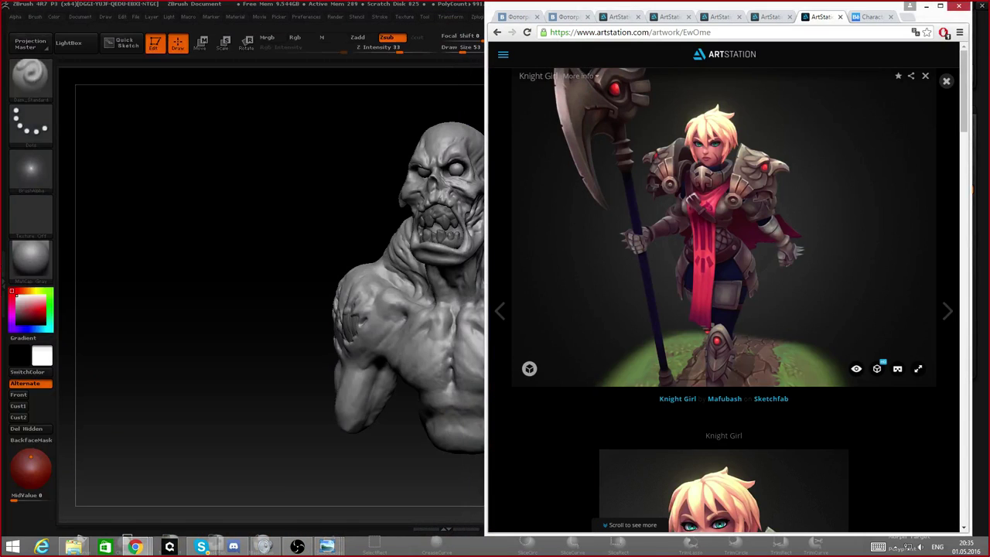
click(928, 8)
right_drag(394, 263, 468, 262)
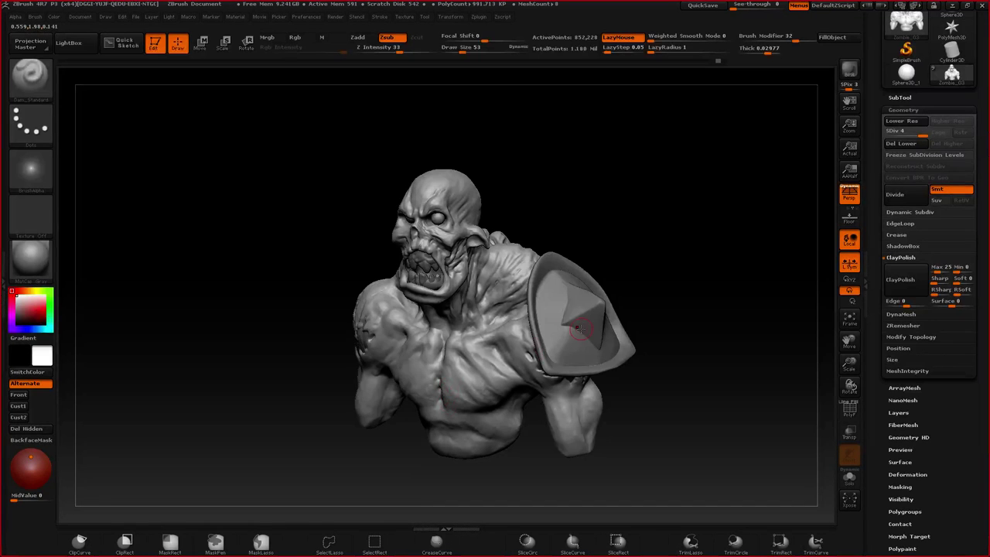
right_drag(517, 332, 594, 321)
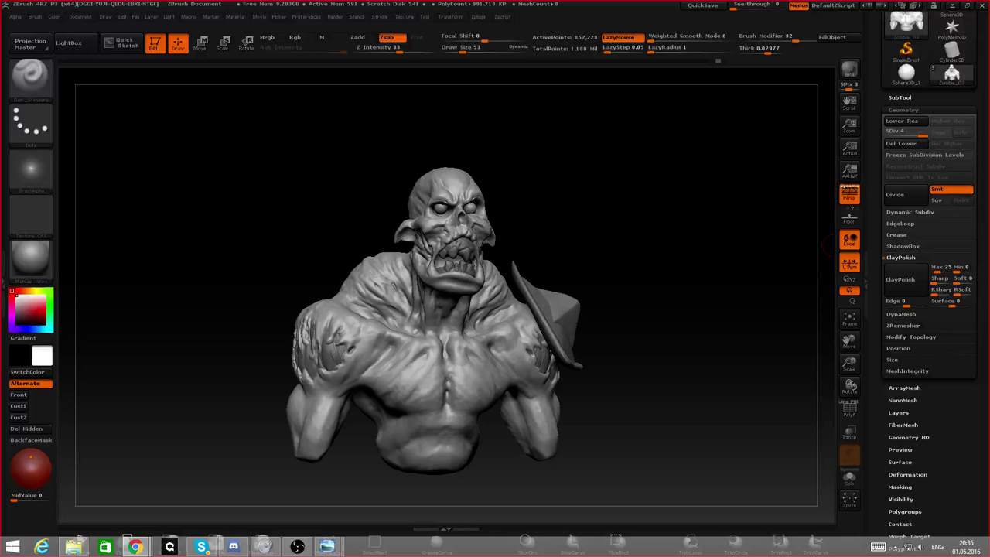
- View the ZBattle portrait of the soldier in the blue beret in a smaller, movable window and return to the ZBrush bust
click(135, 546)
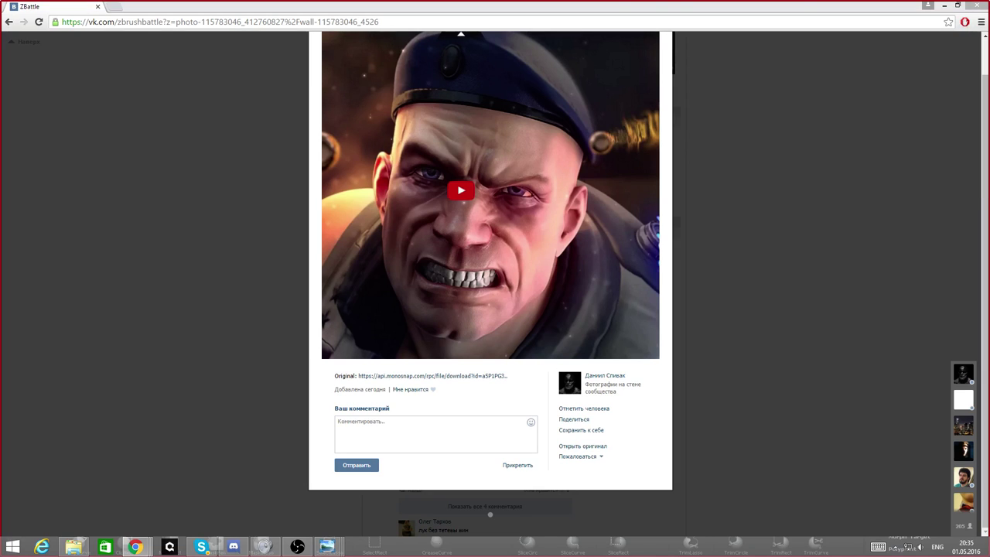
double_click(891, 7)
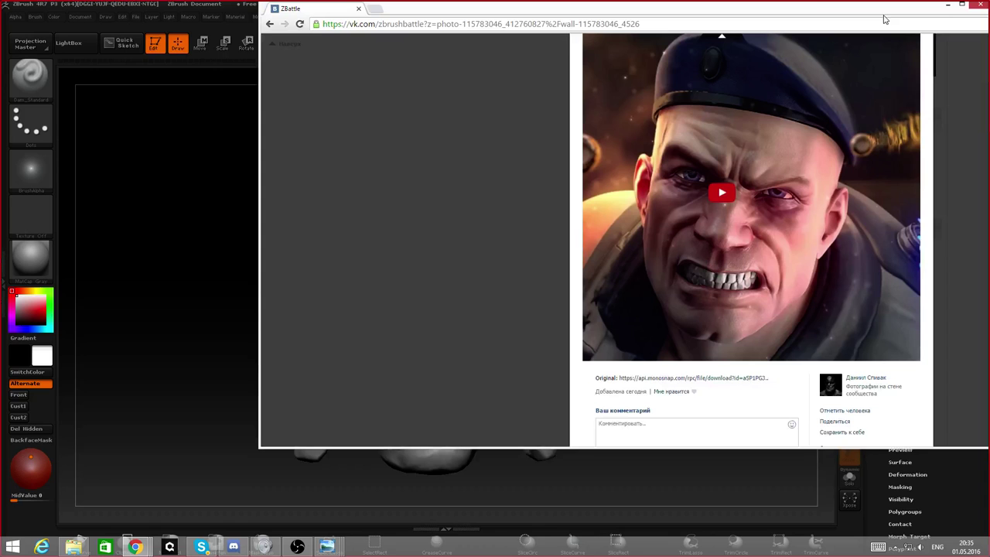
drag(886, 19, 849, 55)
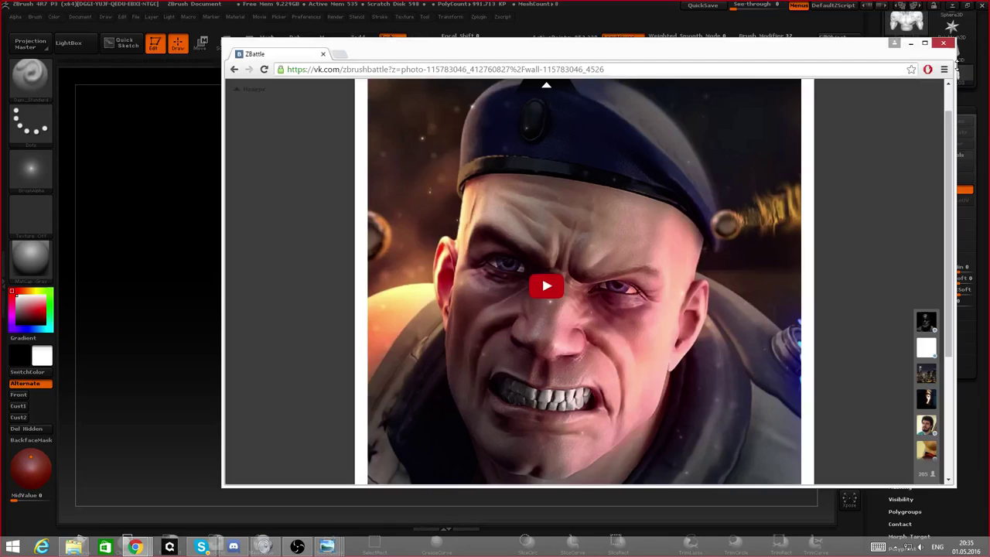
drag(957, 66, 822, 51)
click(838, 246)
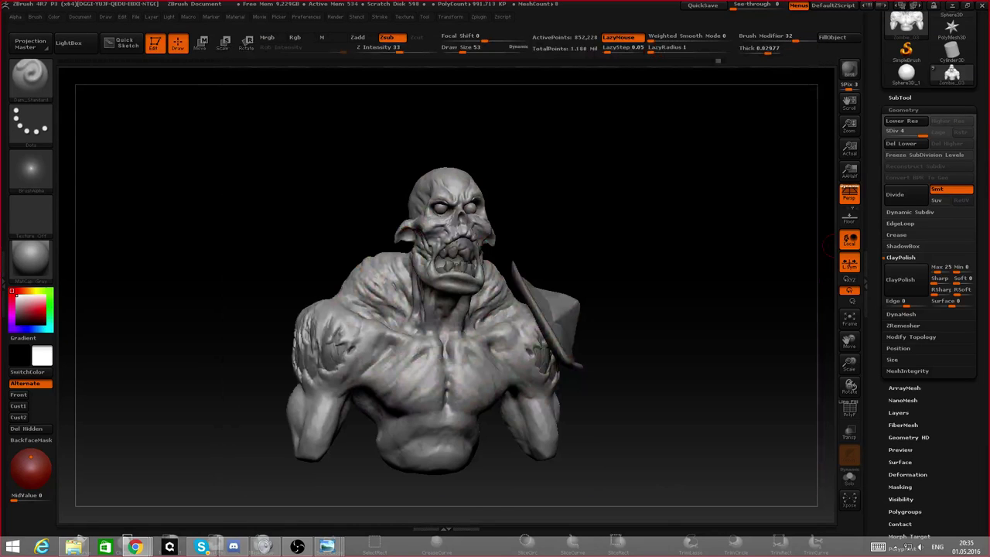